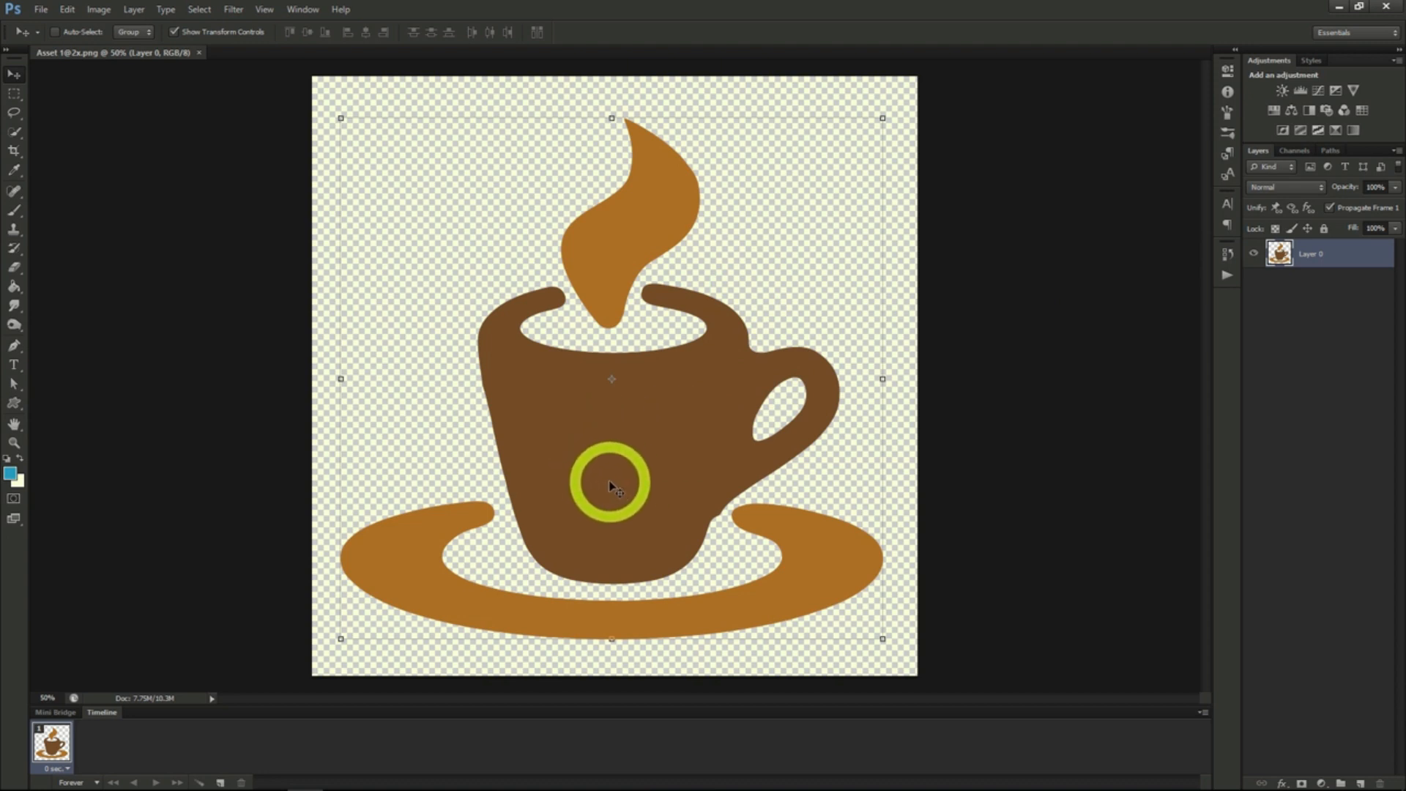
- Try the Color Negative (RGB) preset of a direct Curves adjustment on the cup image
left_click(98, 10)
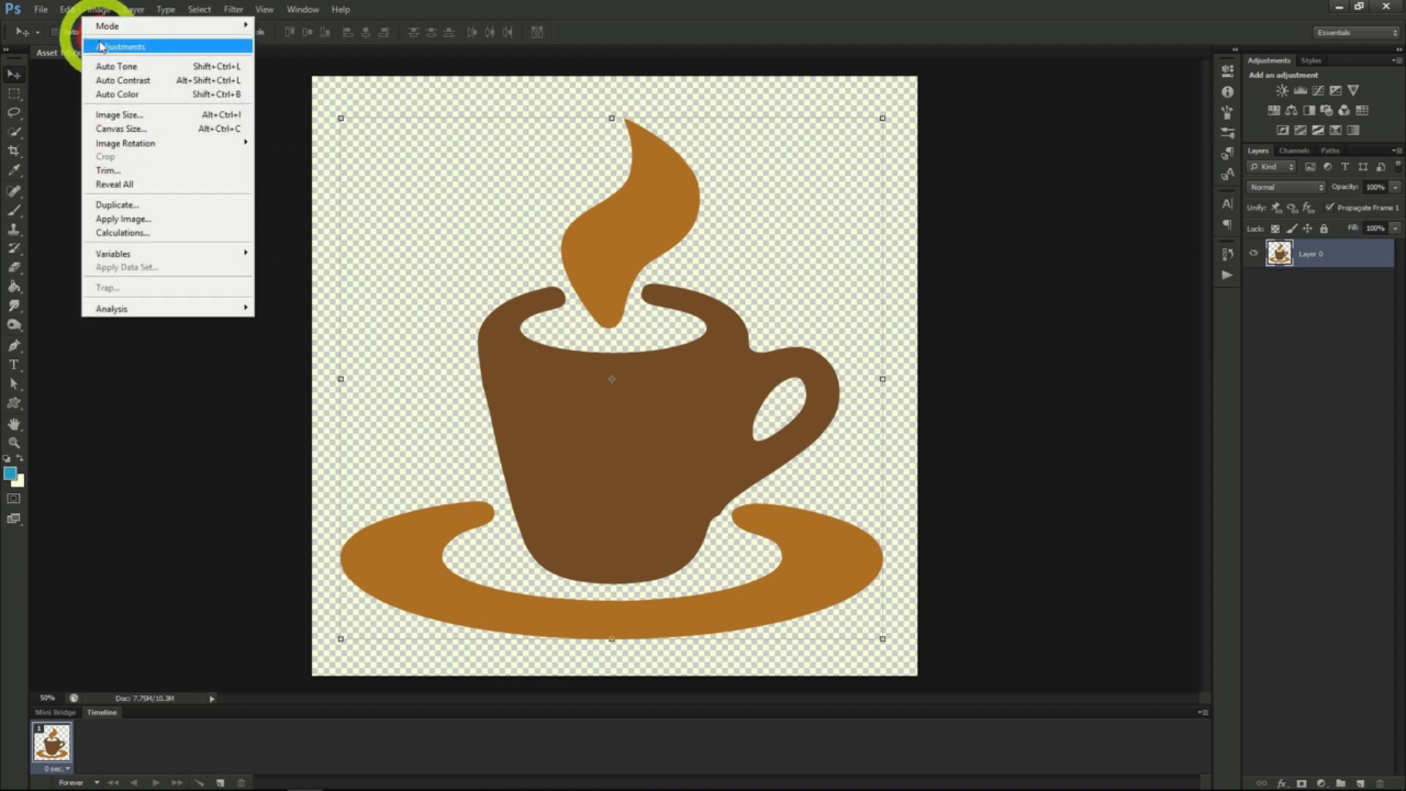
mouse_move(123, 47)
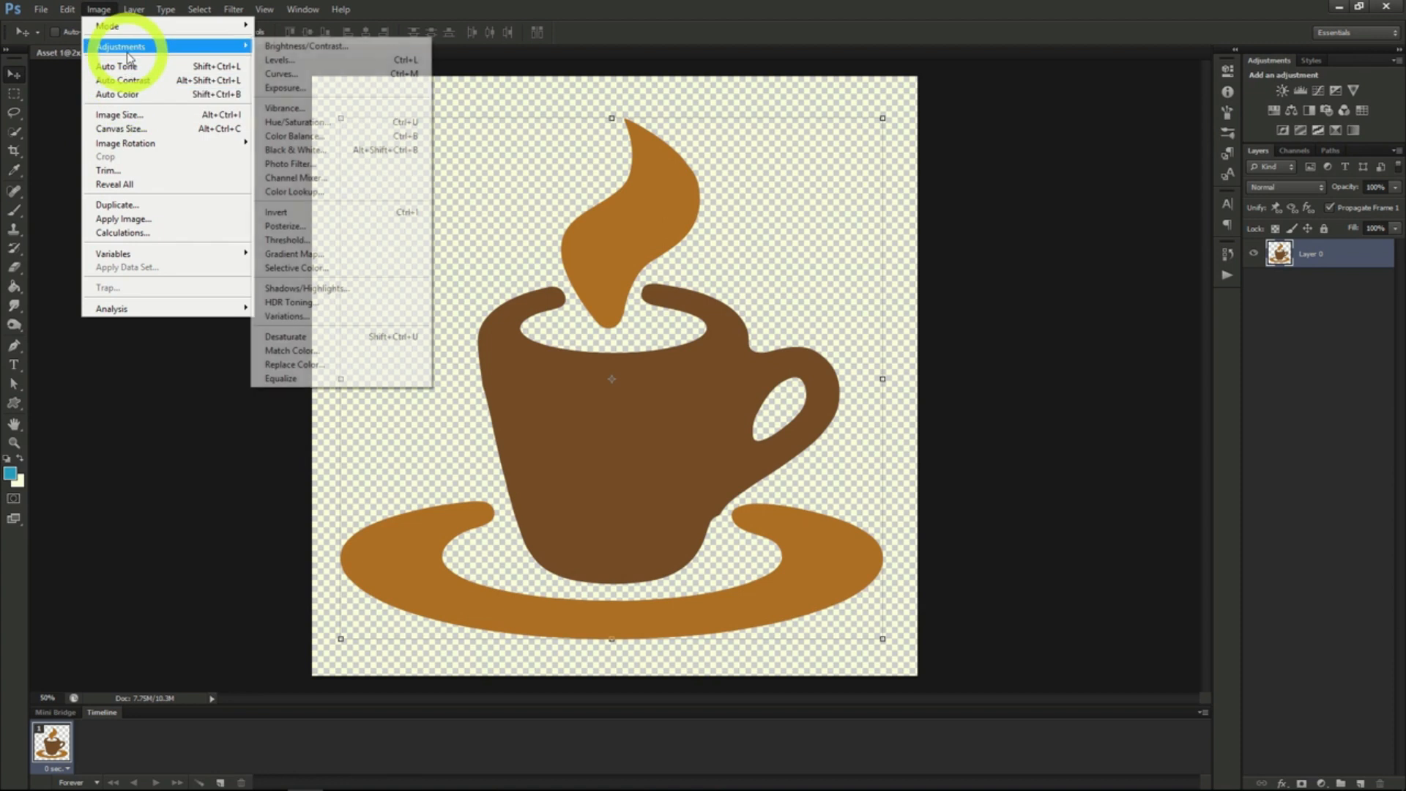
left_click(293, 74)
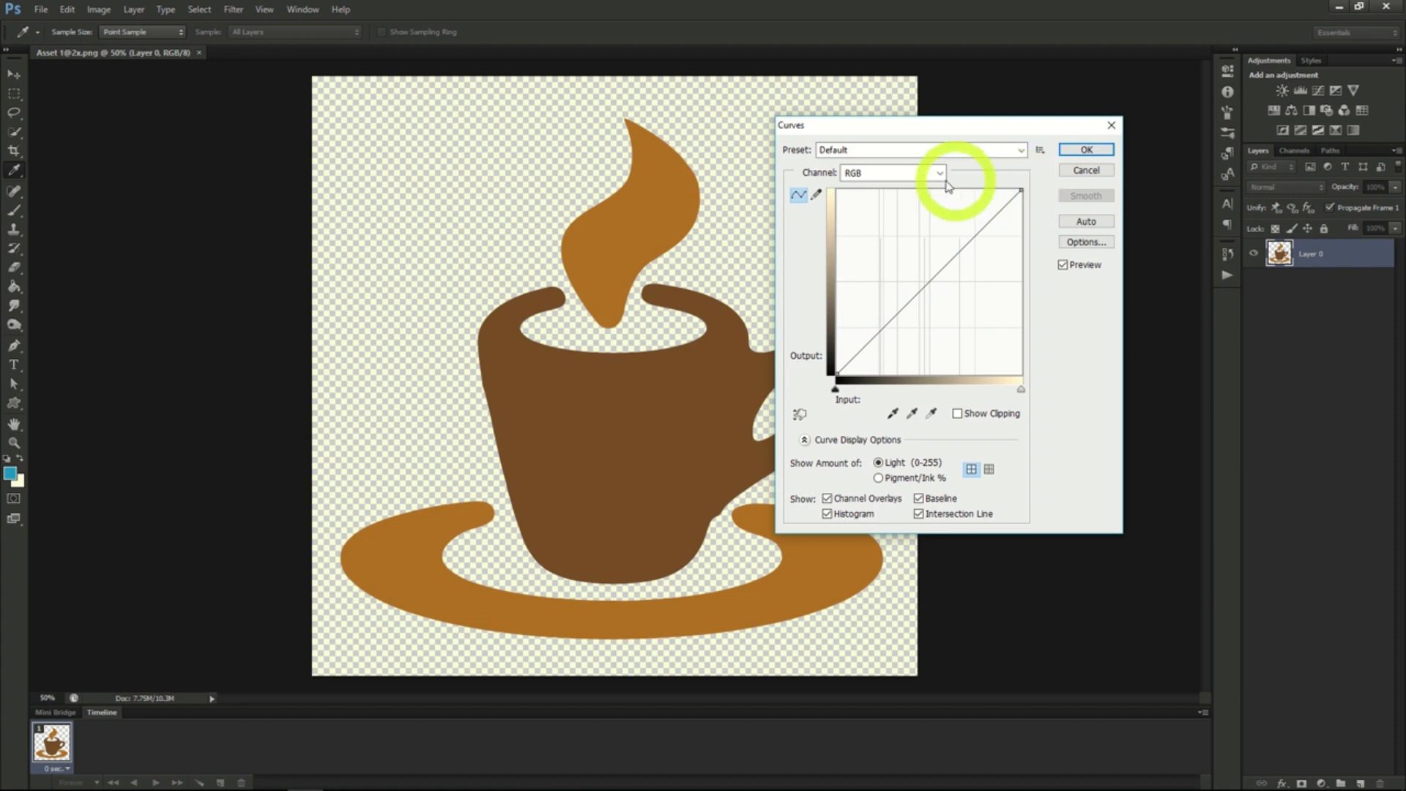
left_click(1002, 151)
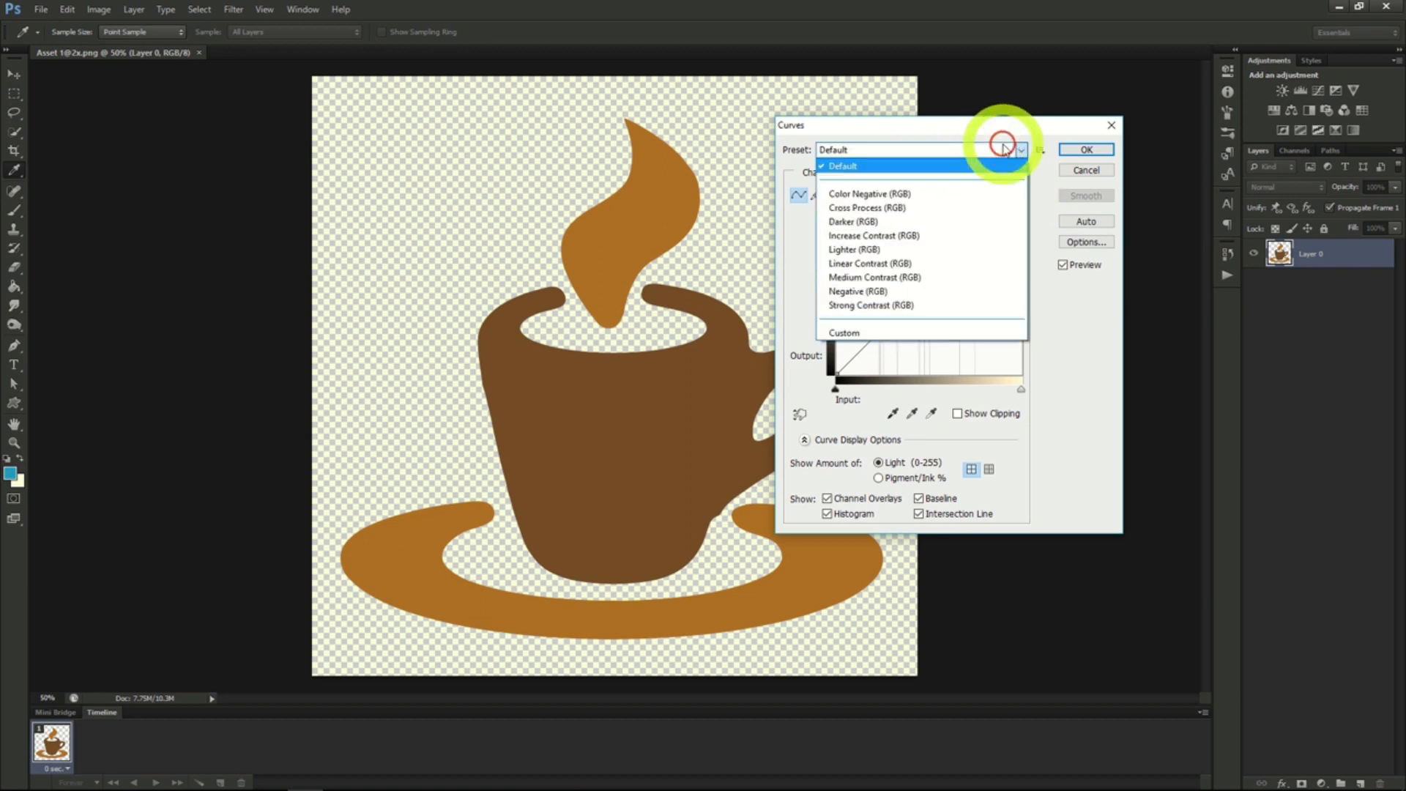
left_click(905, 195)
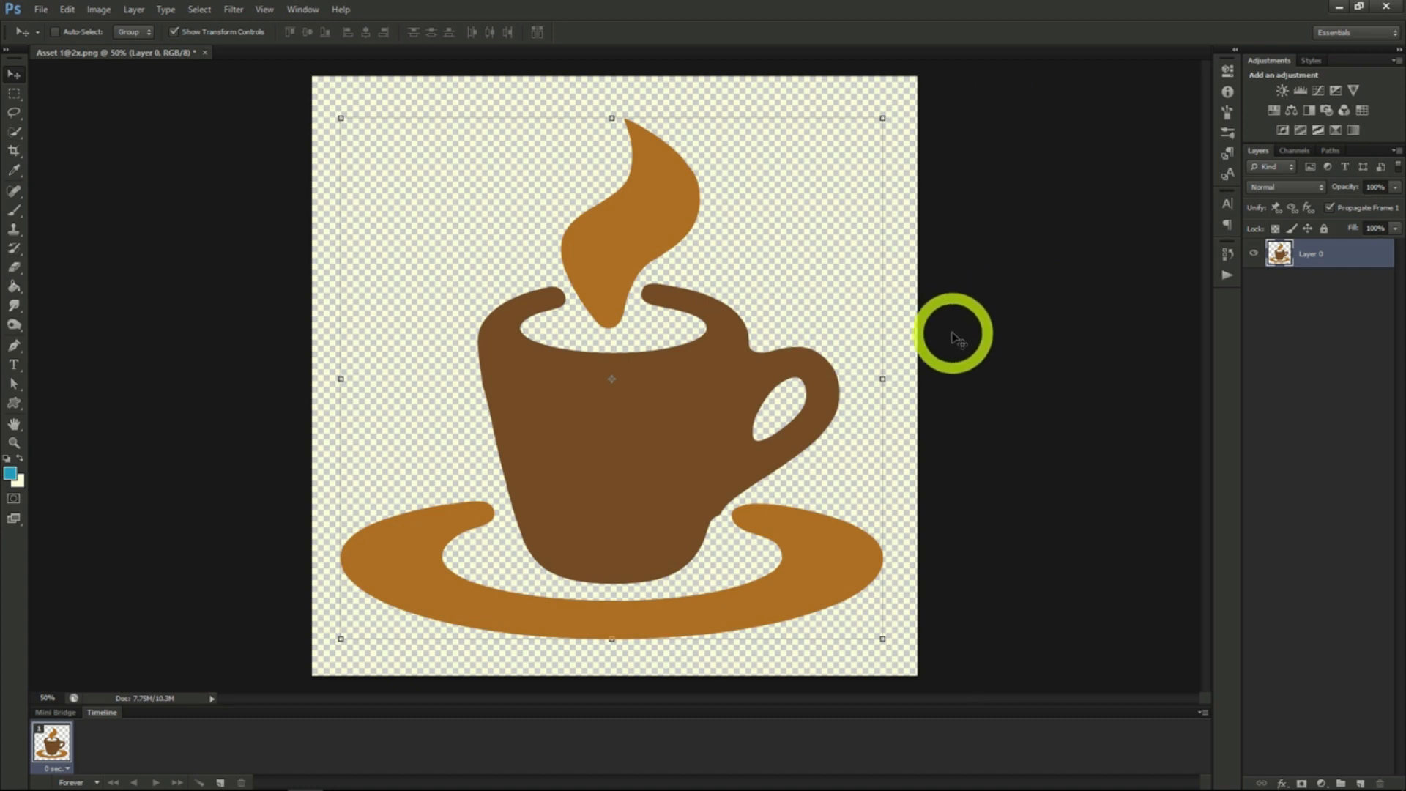
- Add a Curves adjustment layer above the cup image with the default options and toggle its visibility
left_click(134, 10)
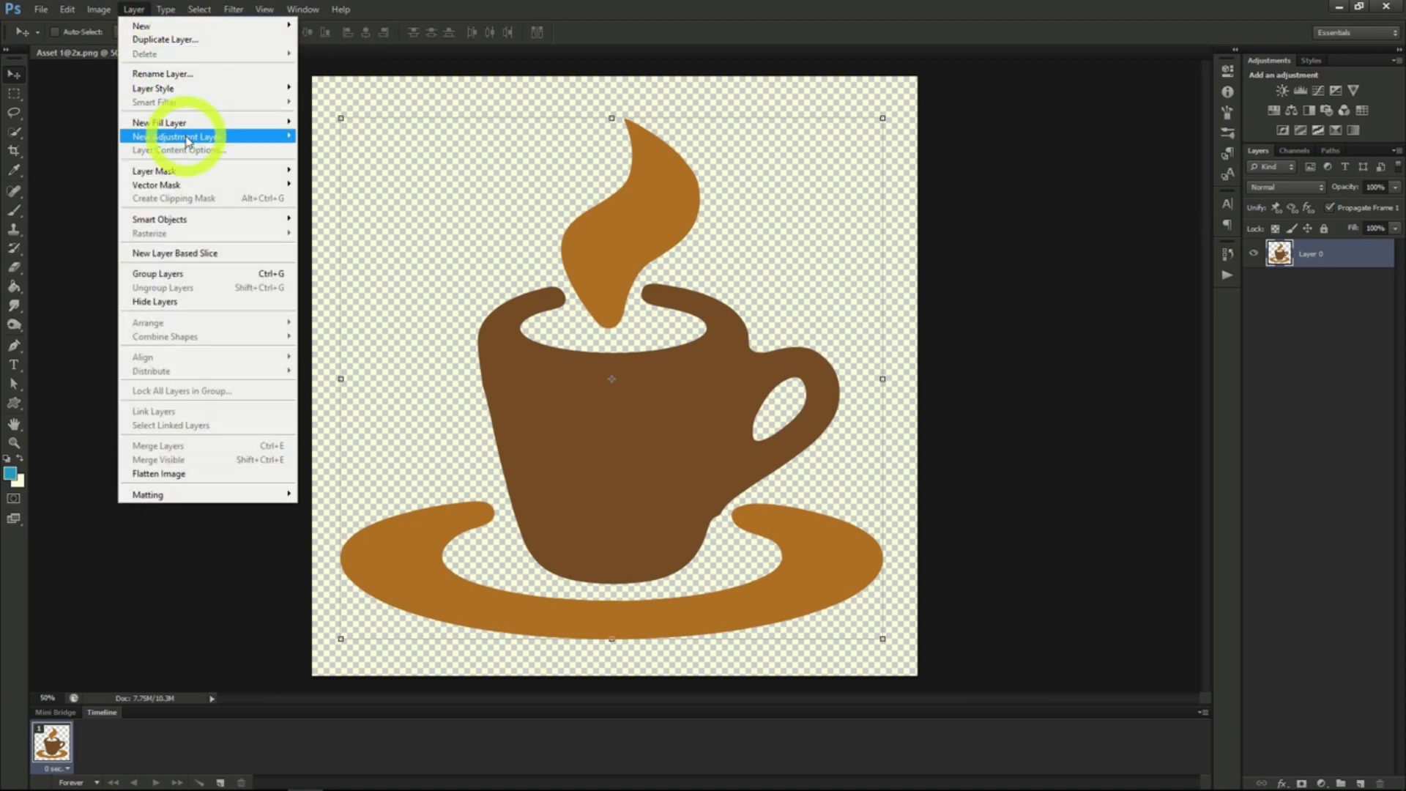
mouse_move(187, 136)
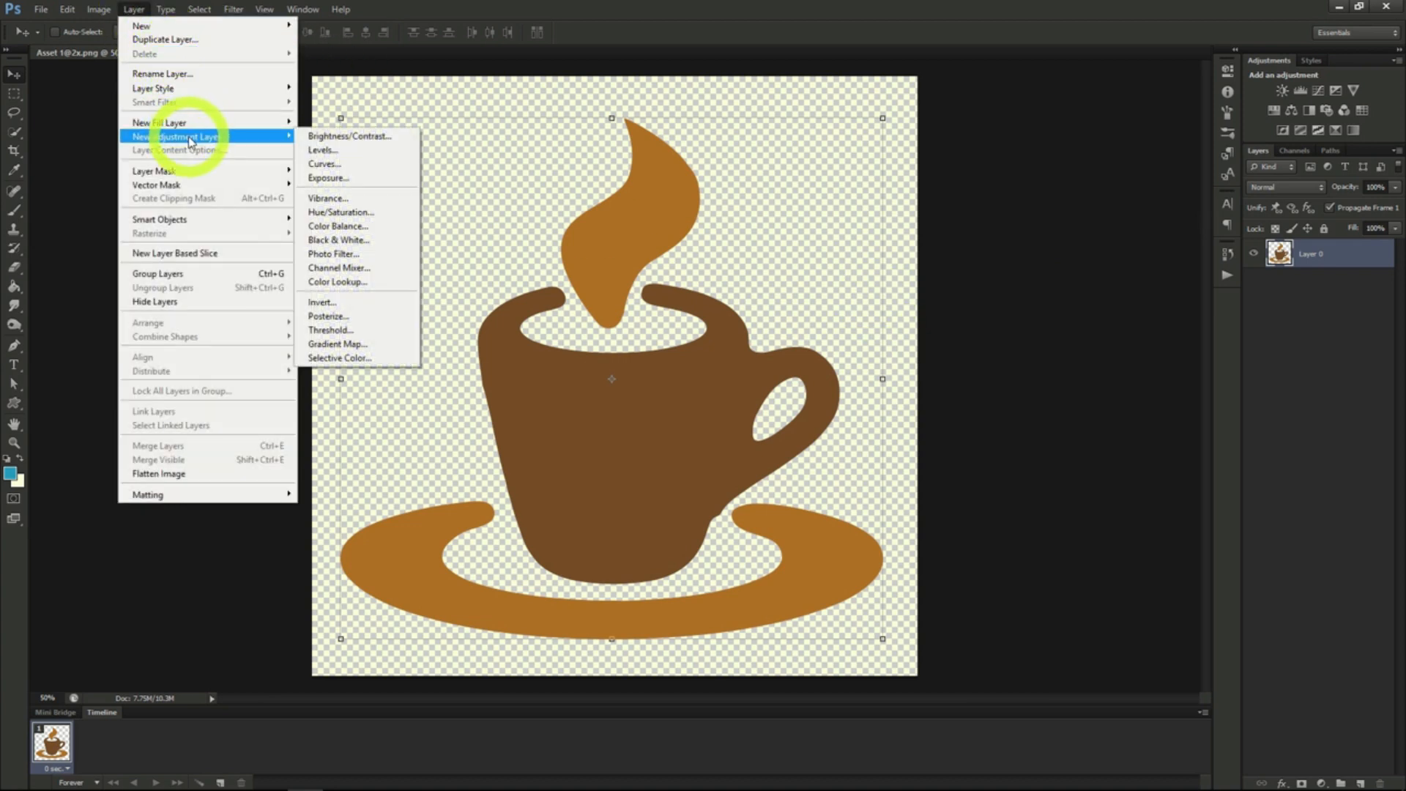
left_click(355, 170)
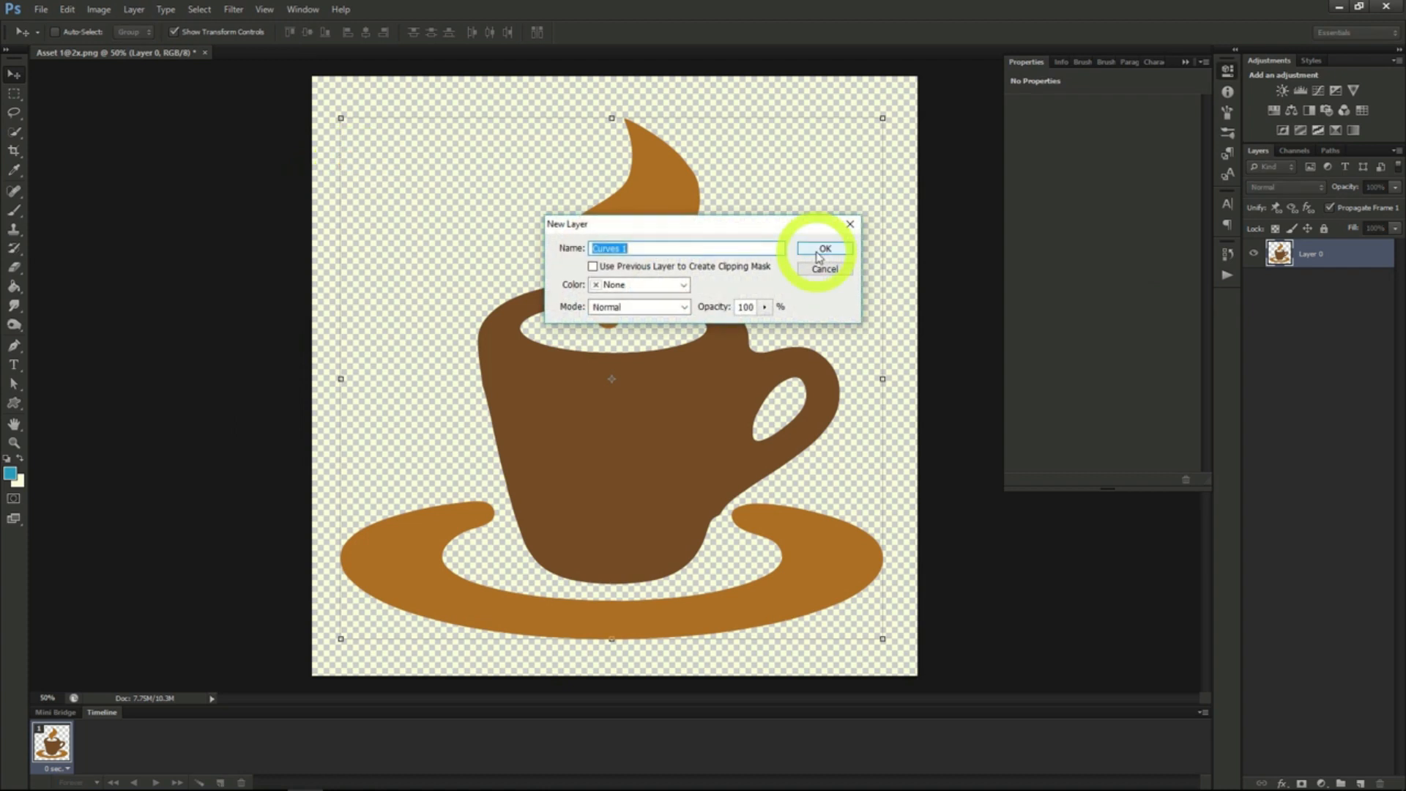
left_click(819, 253)
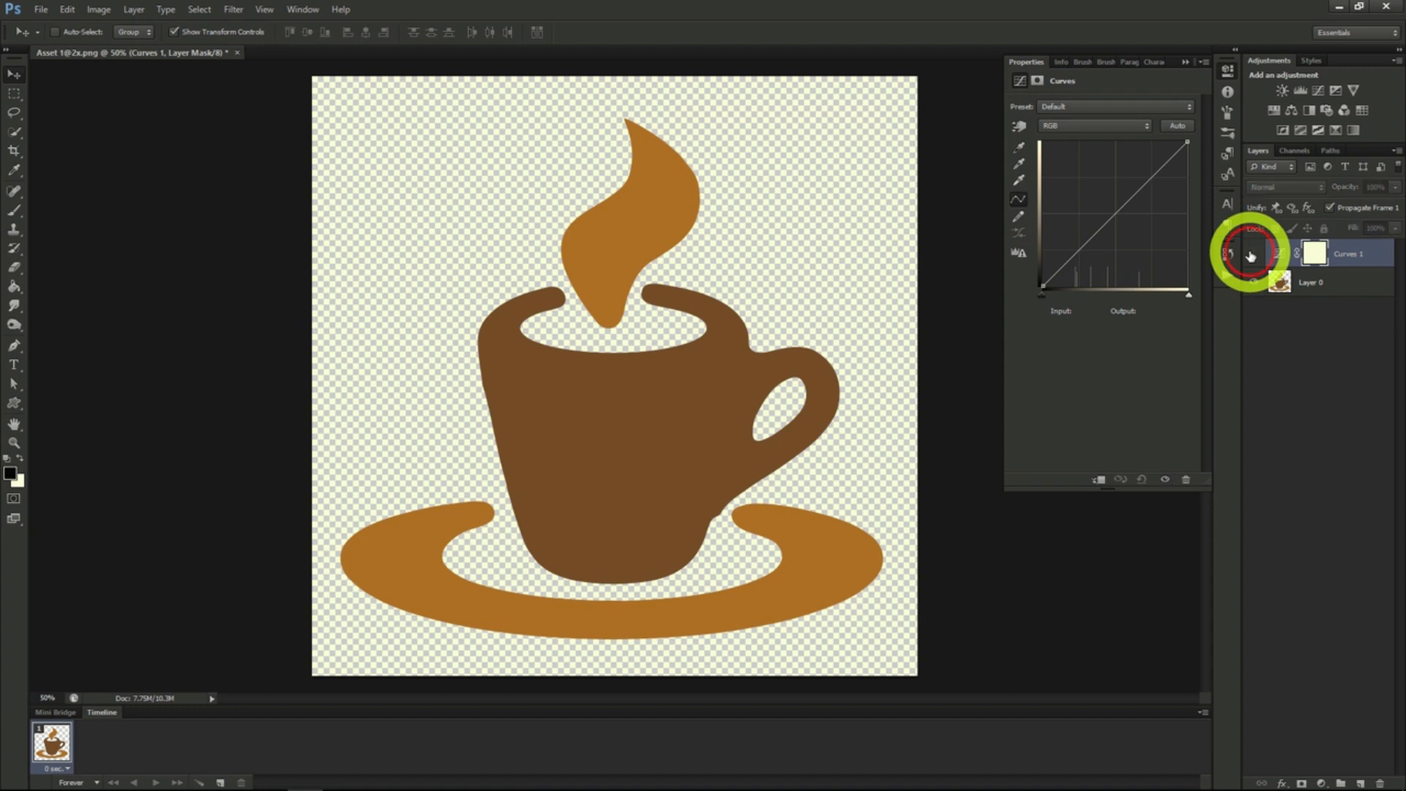
left_click(1252, 254)
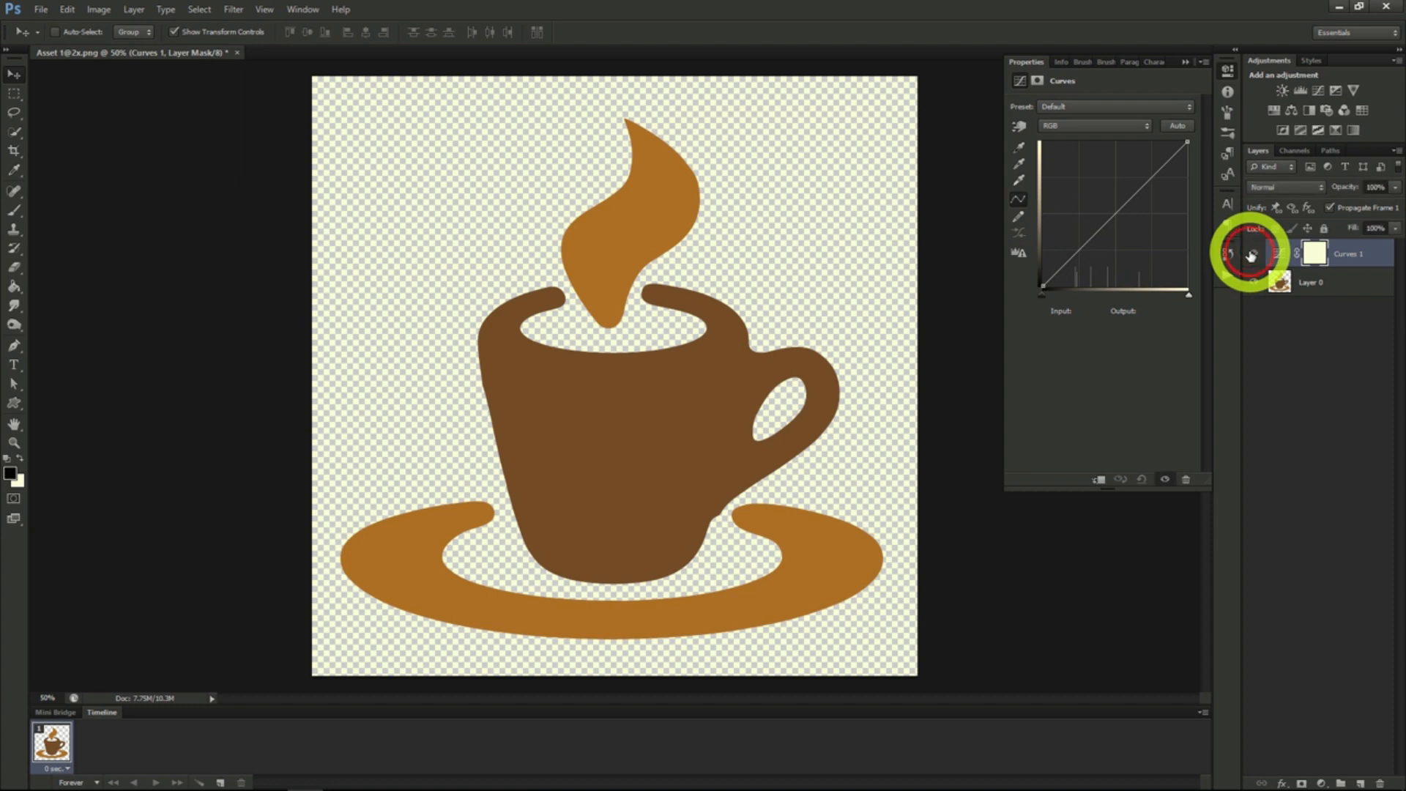
- Place three points on the RGB curve, pull the shadow point to about input 88, output 20, and raise the highlight point
left_click(1074, 257)
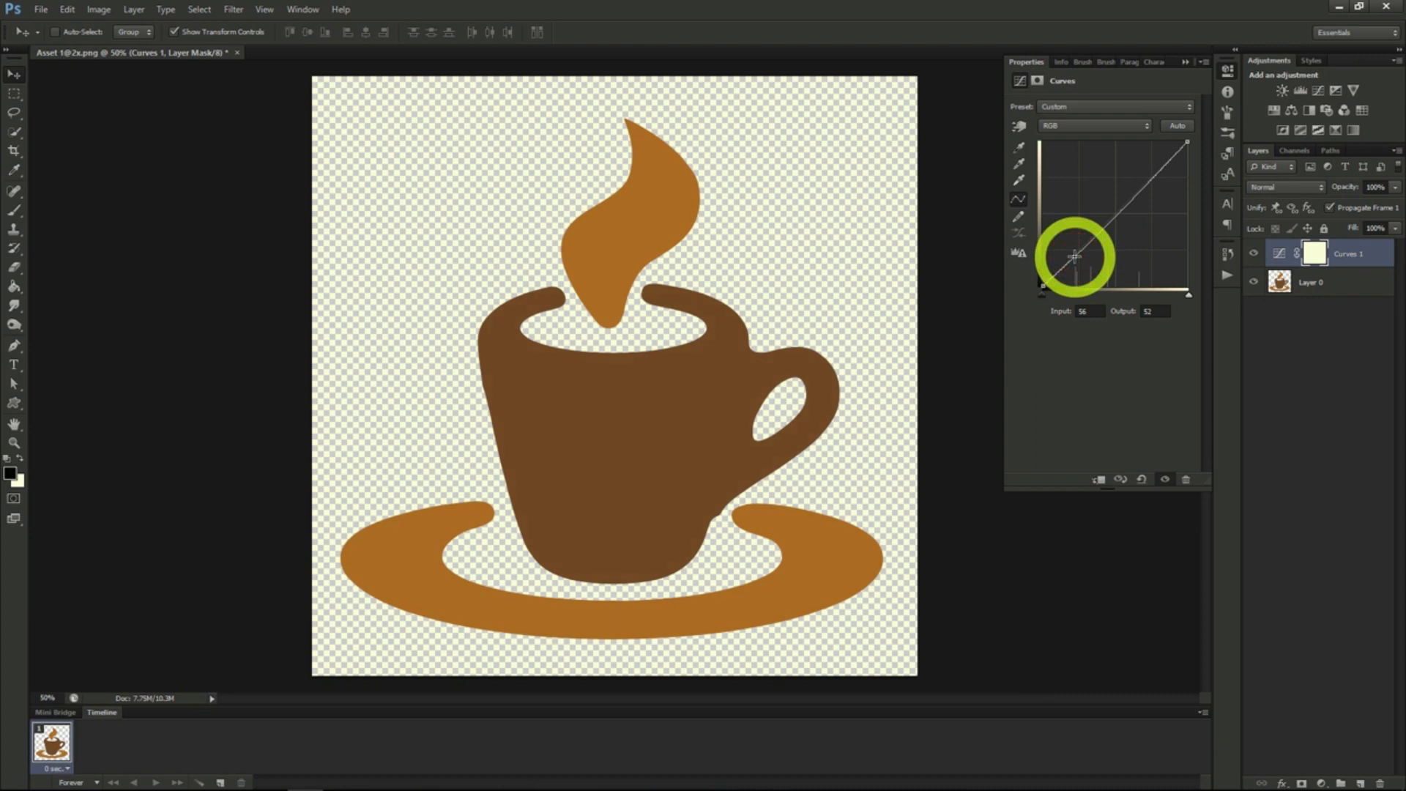
left_click(1113, 218)
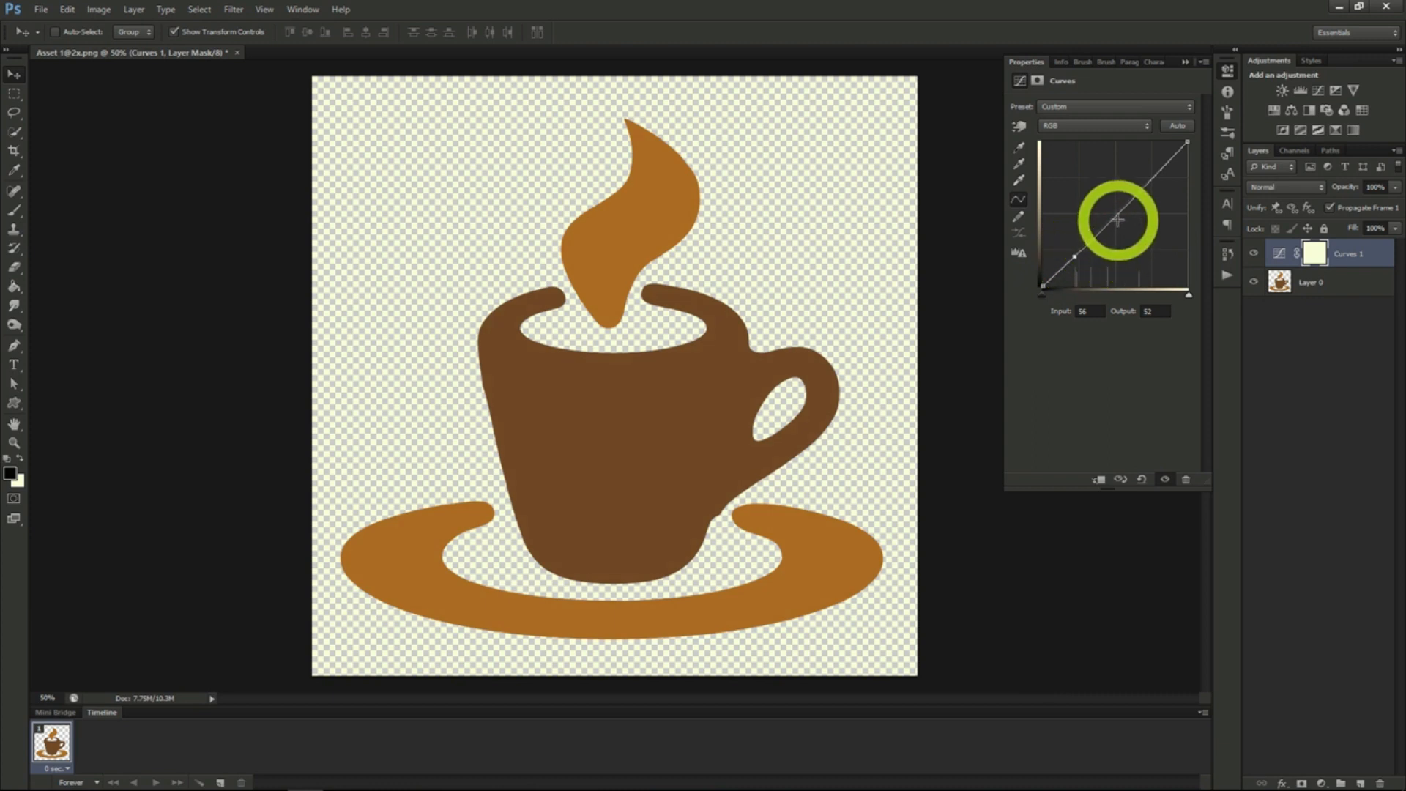
left_click(1145, 183)
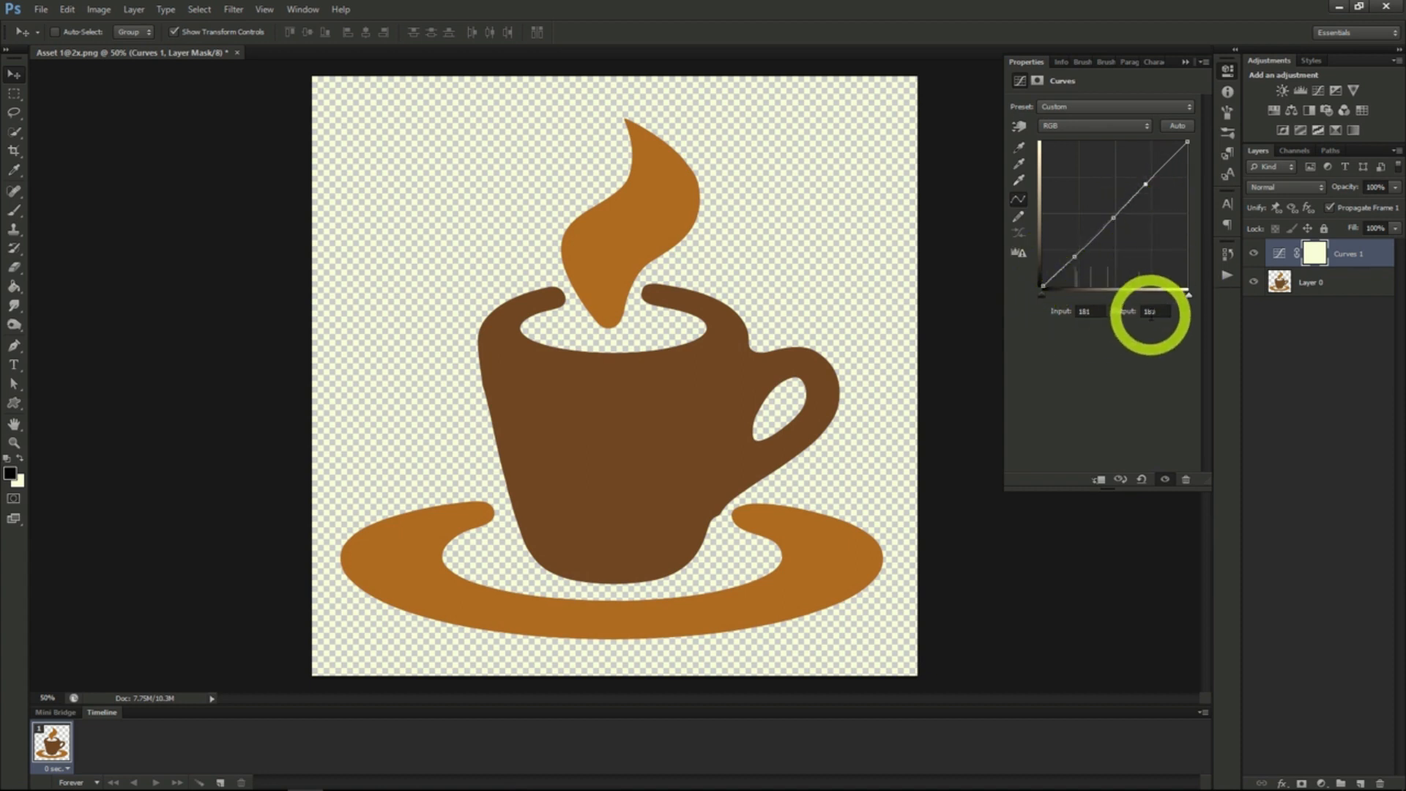
left_click_drag(1074, 258, 1092, 276)
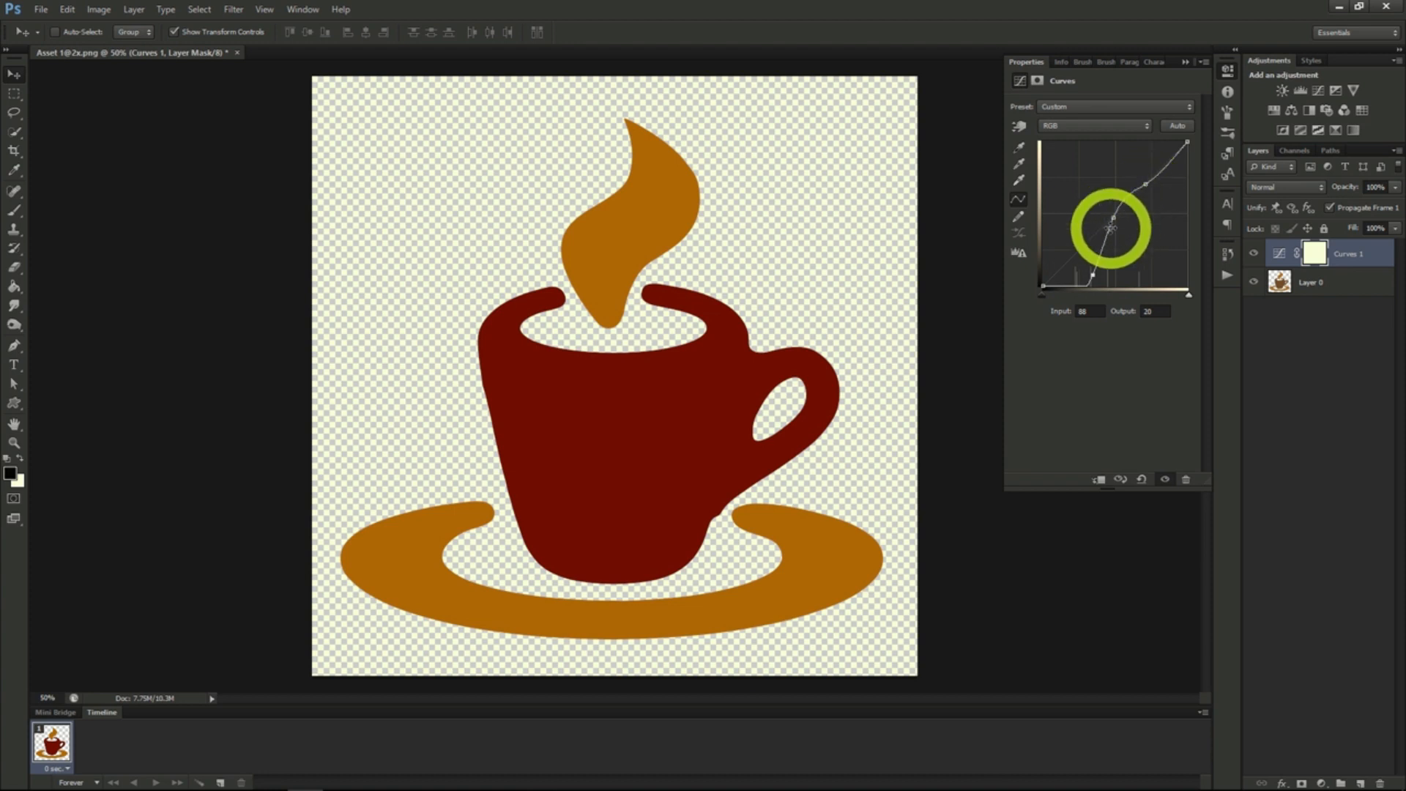
left_click_drag(1145, 186, 1113, 170)
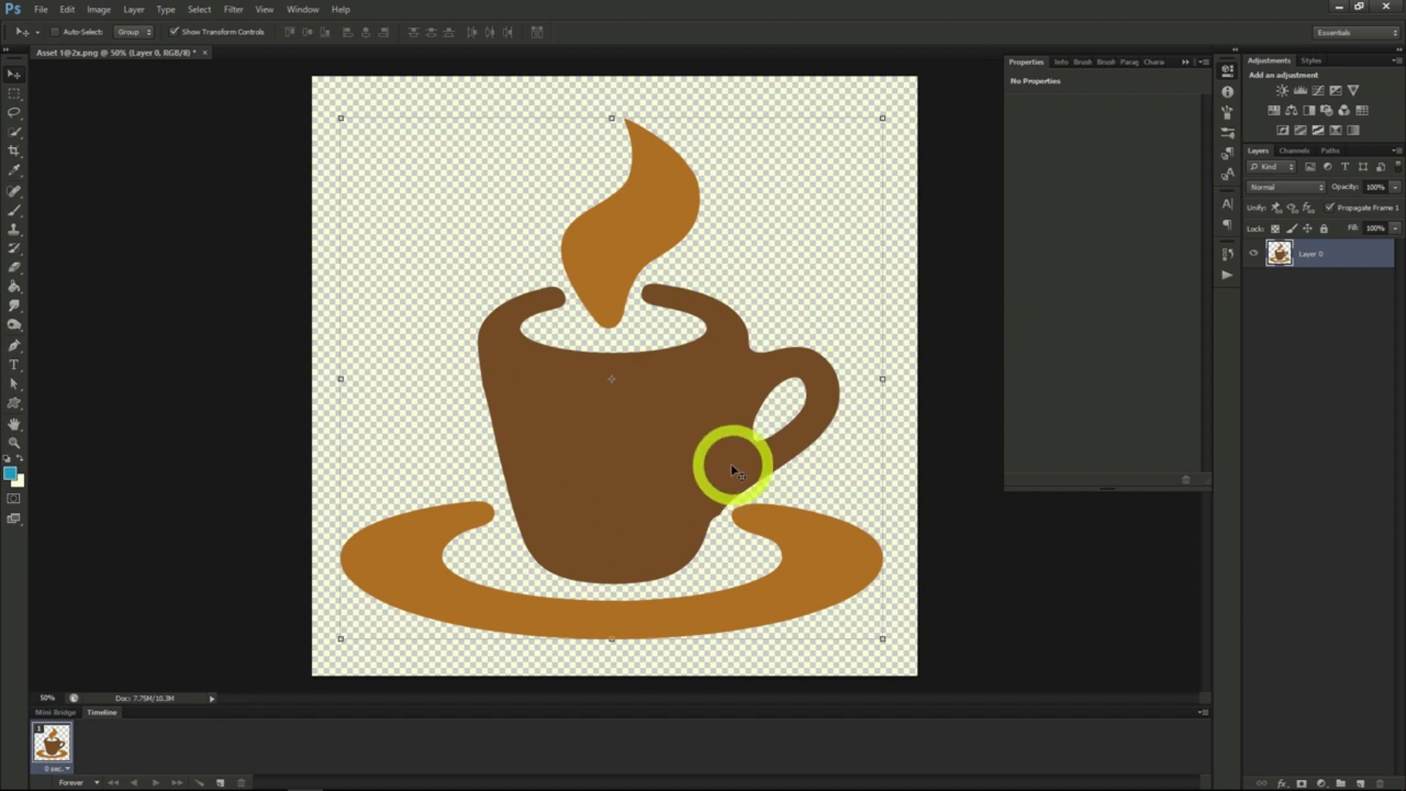
- Add a Brightness/Contrast adjustment layer above the cup image with the default options
left_click(99, 9)
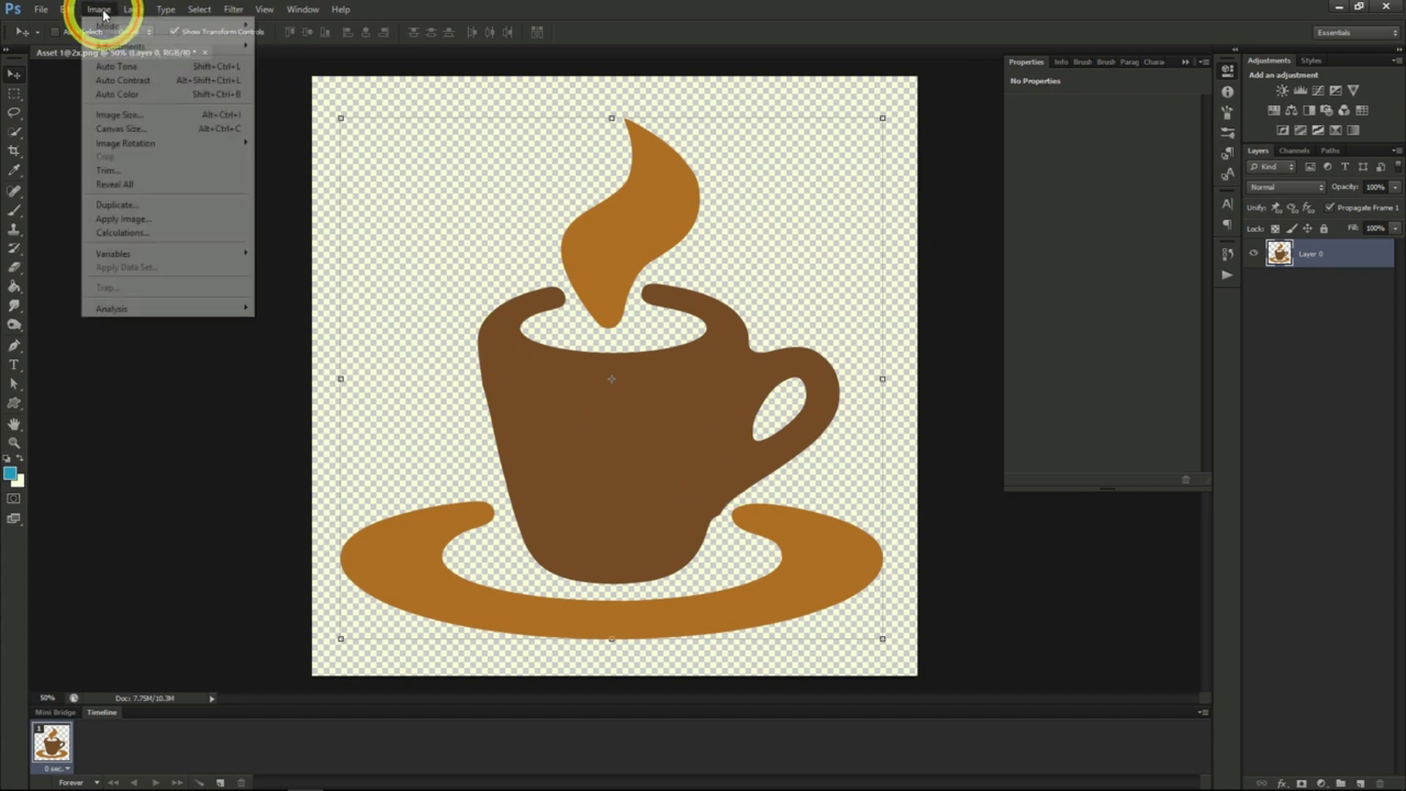
mouse_move(133, 46)
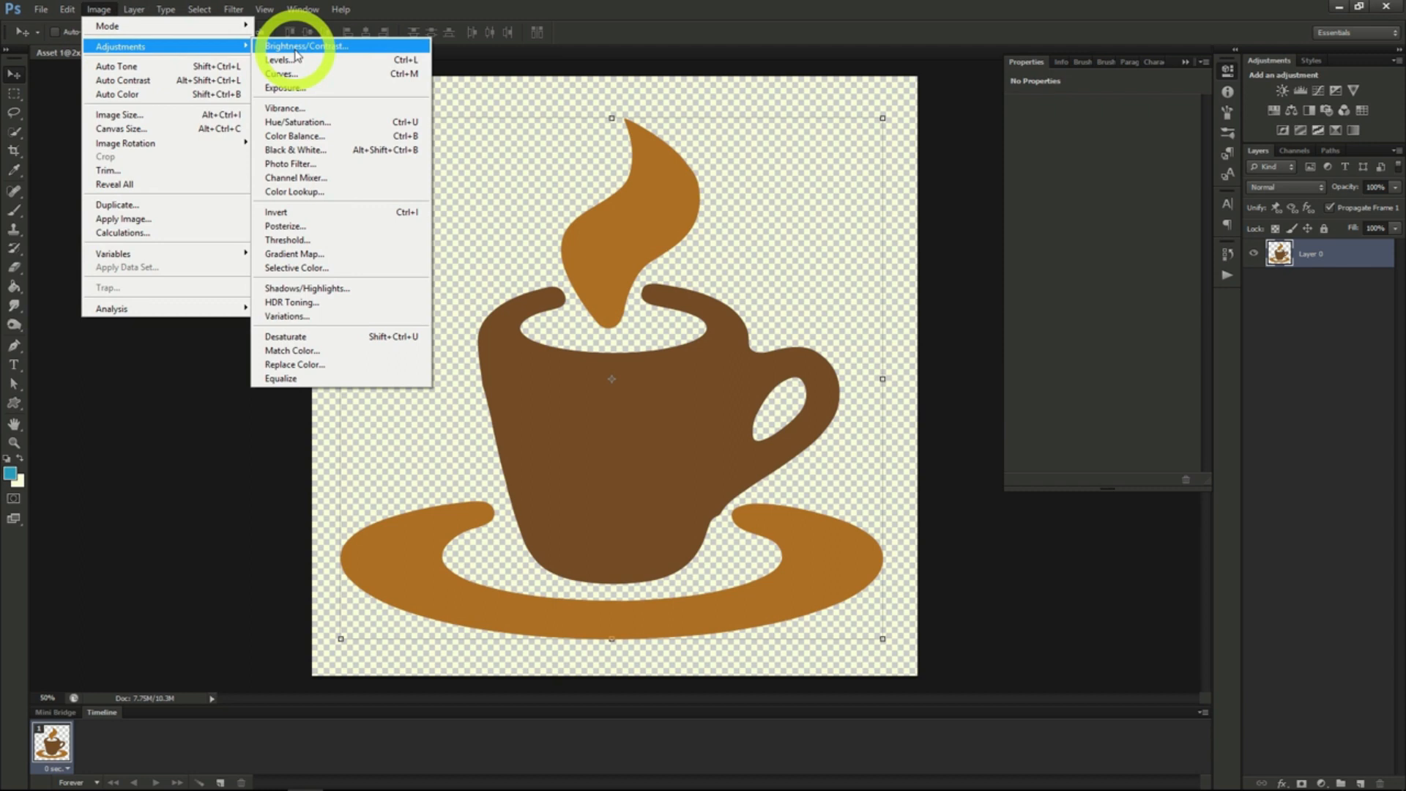
mouse_move(135, 10)
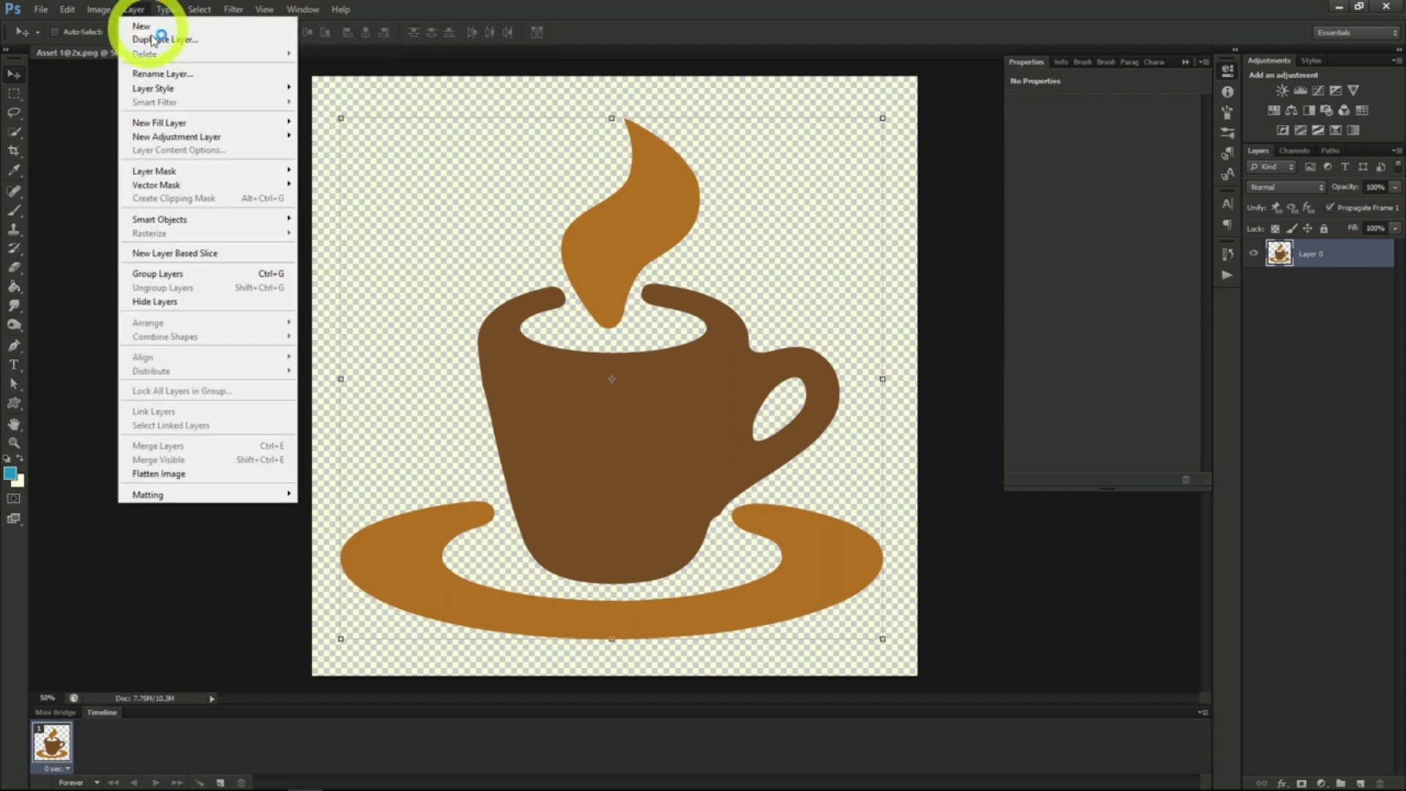
mouse_move(174, 140)
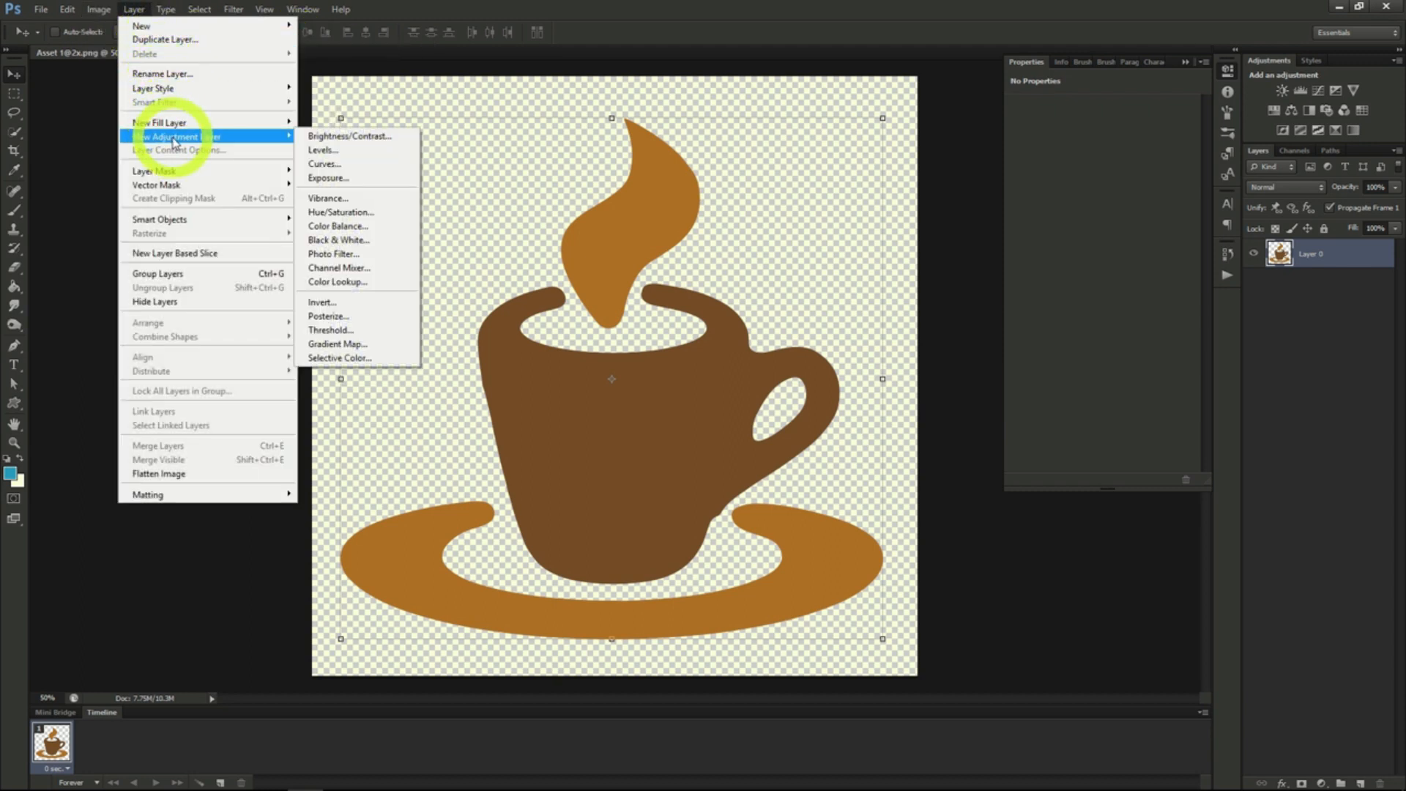
left_click(345, 138)
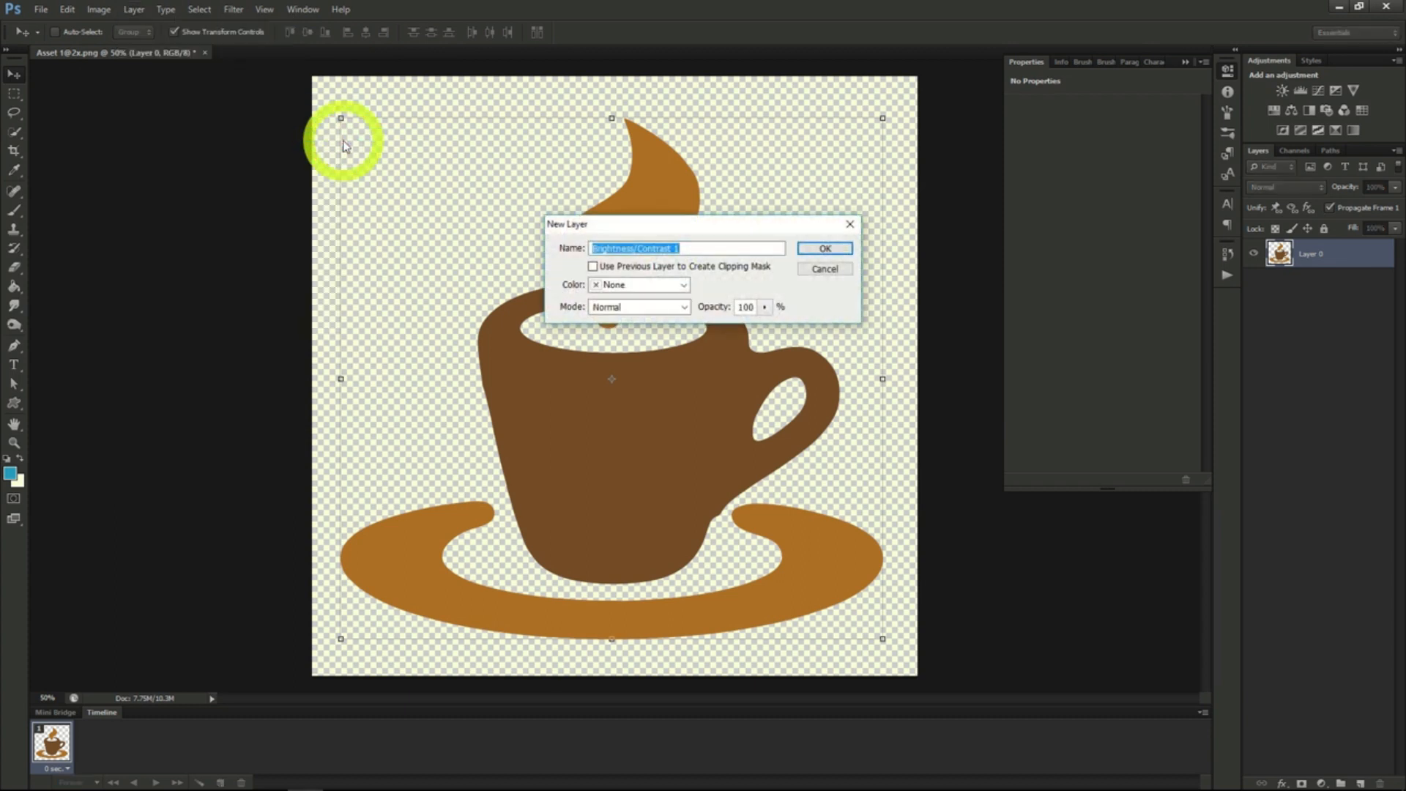
left_click(816, 249)
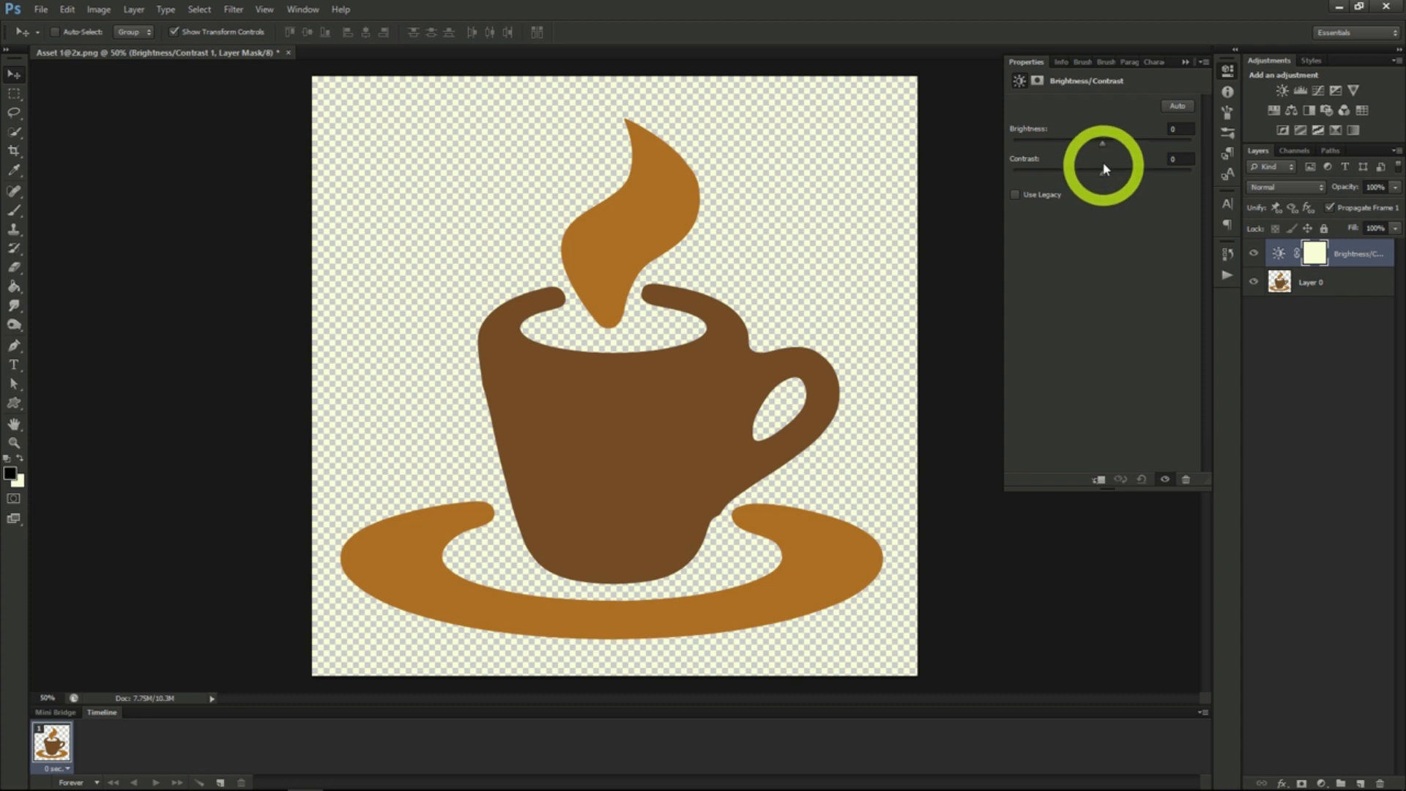
- Adjust the Brightness/Contrast layer to a brightness of -61 and a contrast of 55
left_click_drag(1100, 141, 1135, 147)
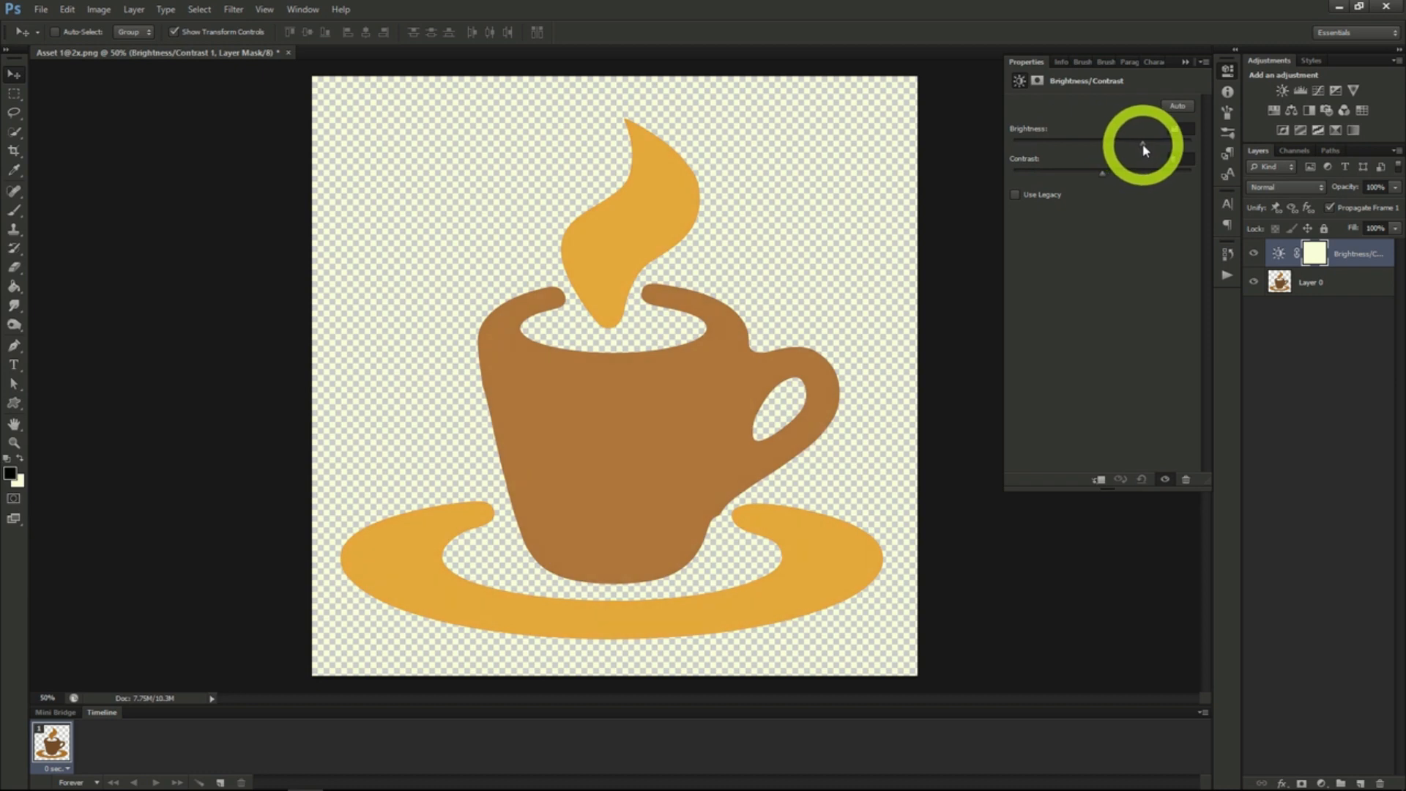
left_click(1108, 174)
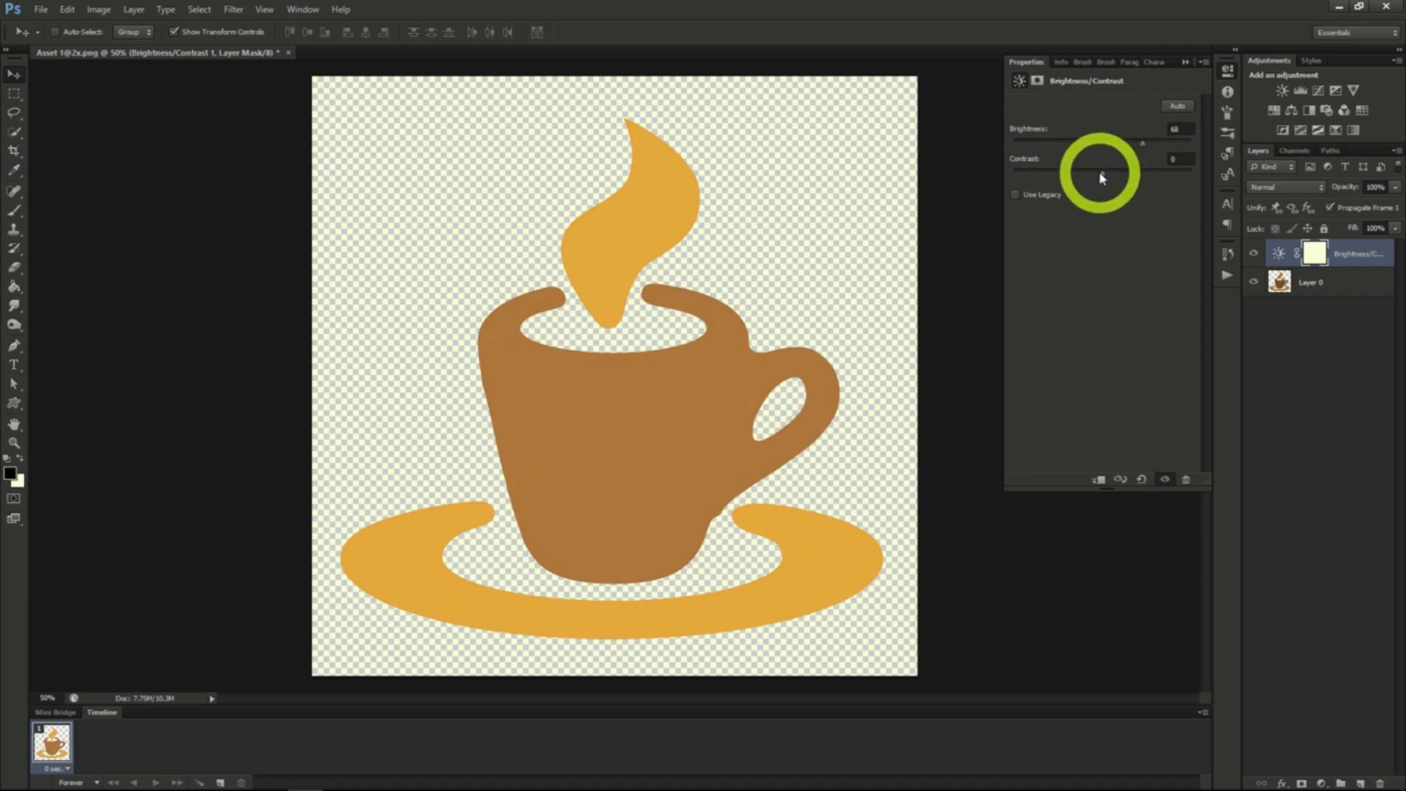
left_click_drag(1078, 174, 1113, 144)
left_click_drag(1098, 143, 1065, 143)
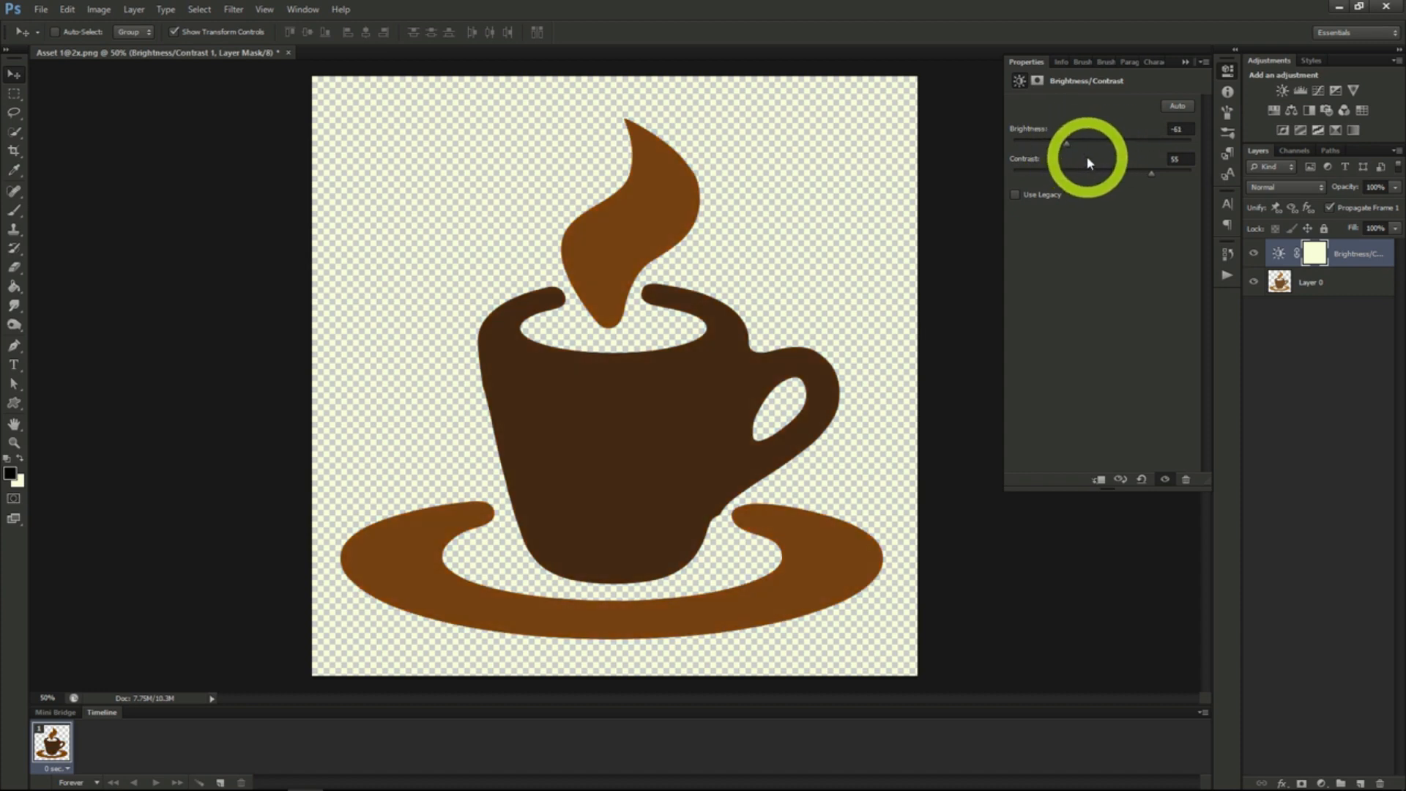
- Add an Exposure adjustment layer above the Brightness/Contrast layer with the default options
left_click(133, 9)
mouse_move(167, 140)
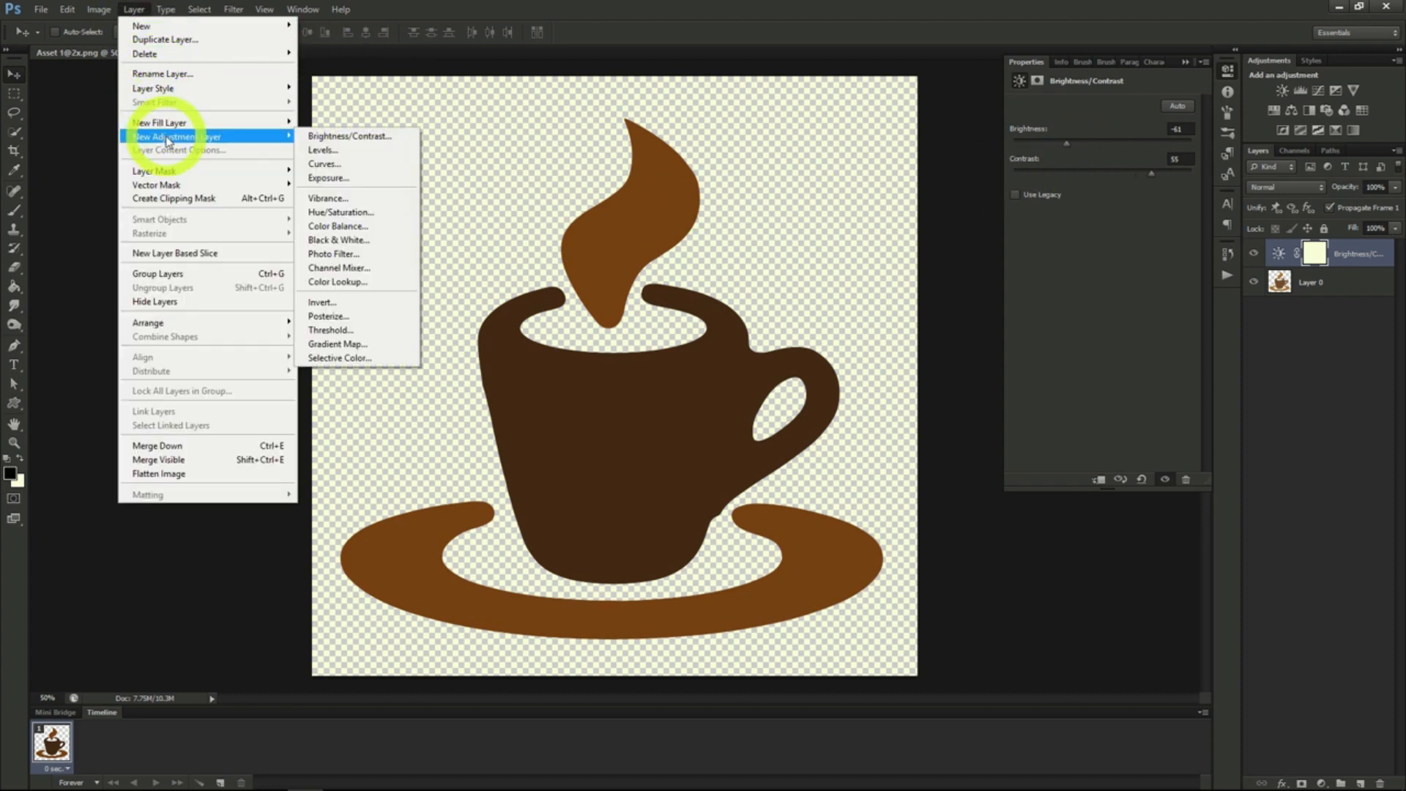
left_click(355, 183)
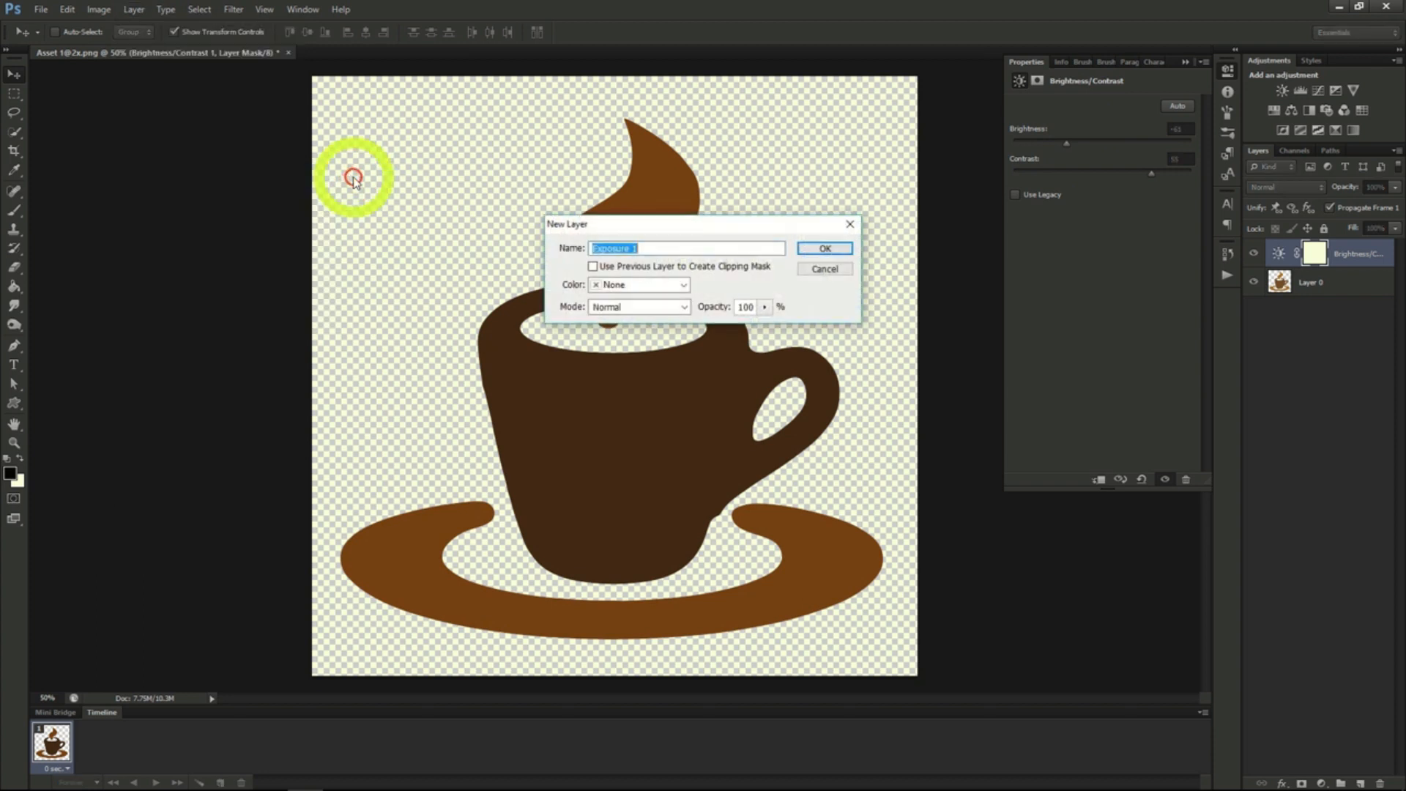
left_click(825, 249)
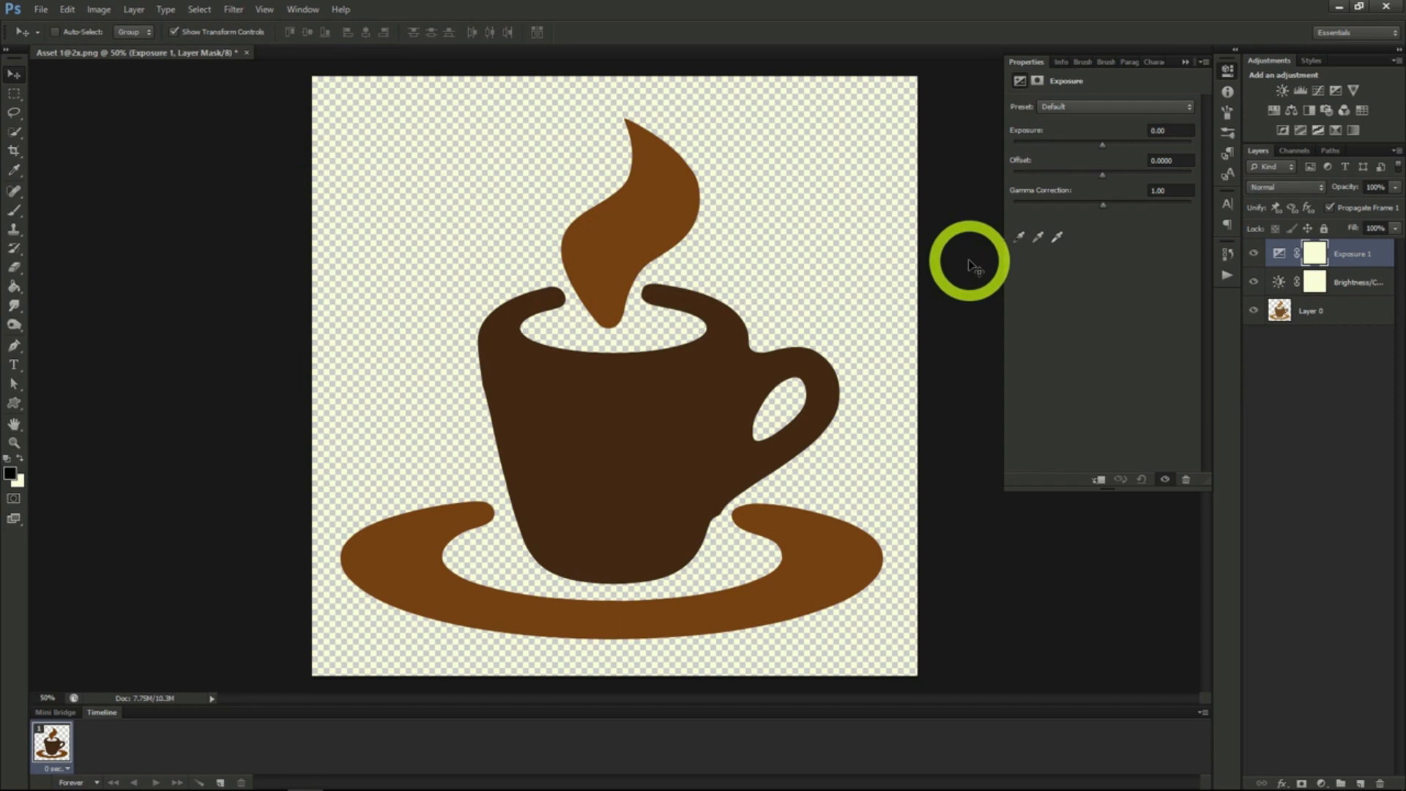
- Adjust the Exposure layer to exposure +1.43, offset -0.0992 and gamma correction 0.76
mouse_move(1101, 144)
left_mouse_down()
mouse_move(1057, 152)
mouse_move(1170, 158)
mouse_move(1107, 152)
left_mouse_up()
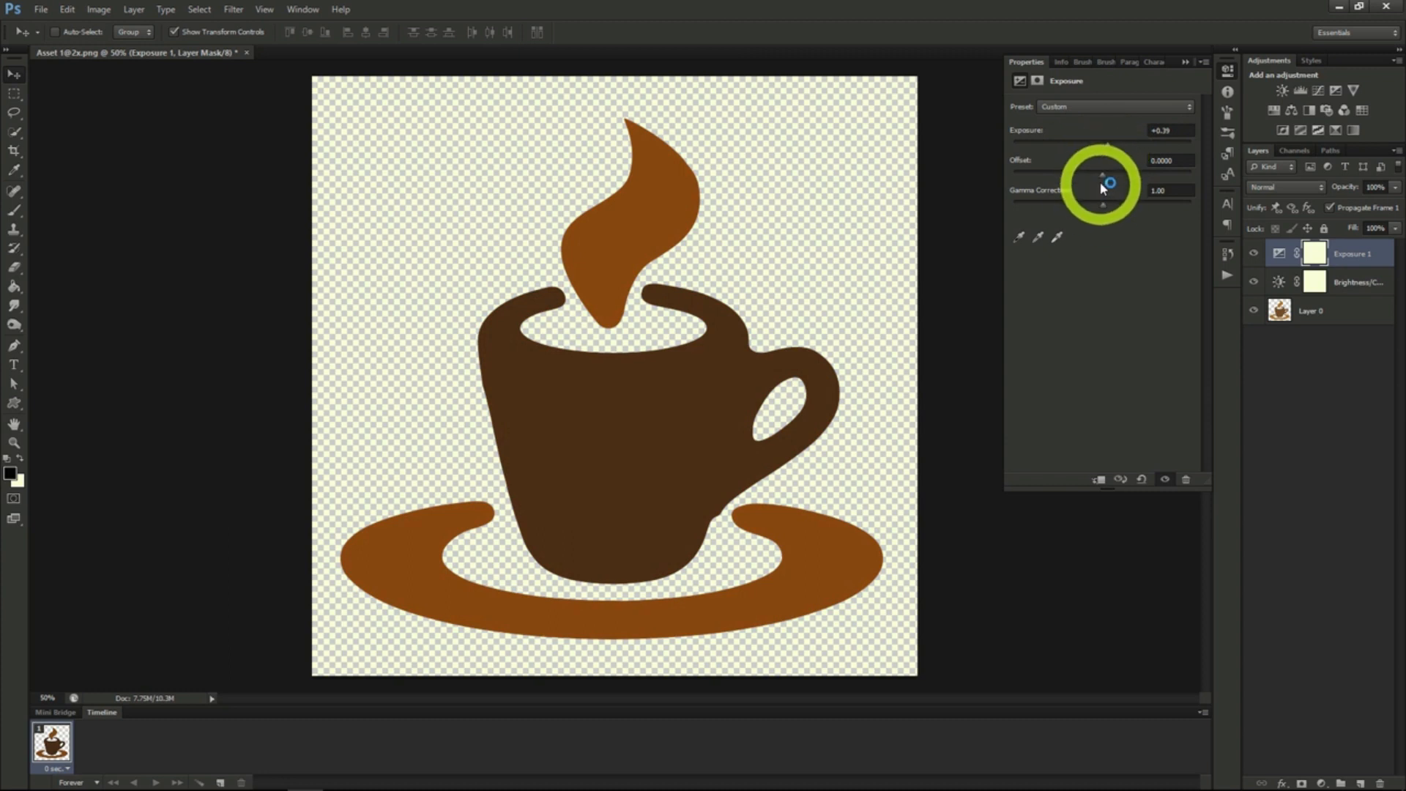
left_click_drag(1104, 180, 1114, 211)
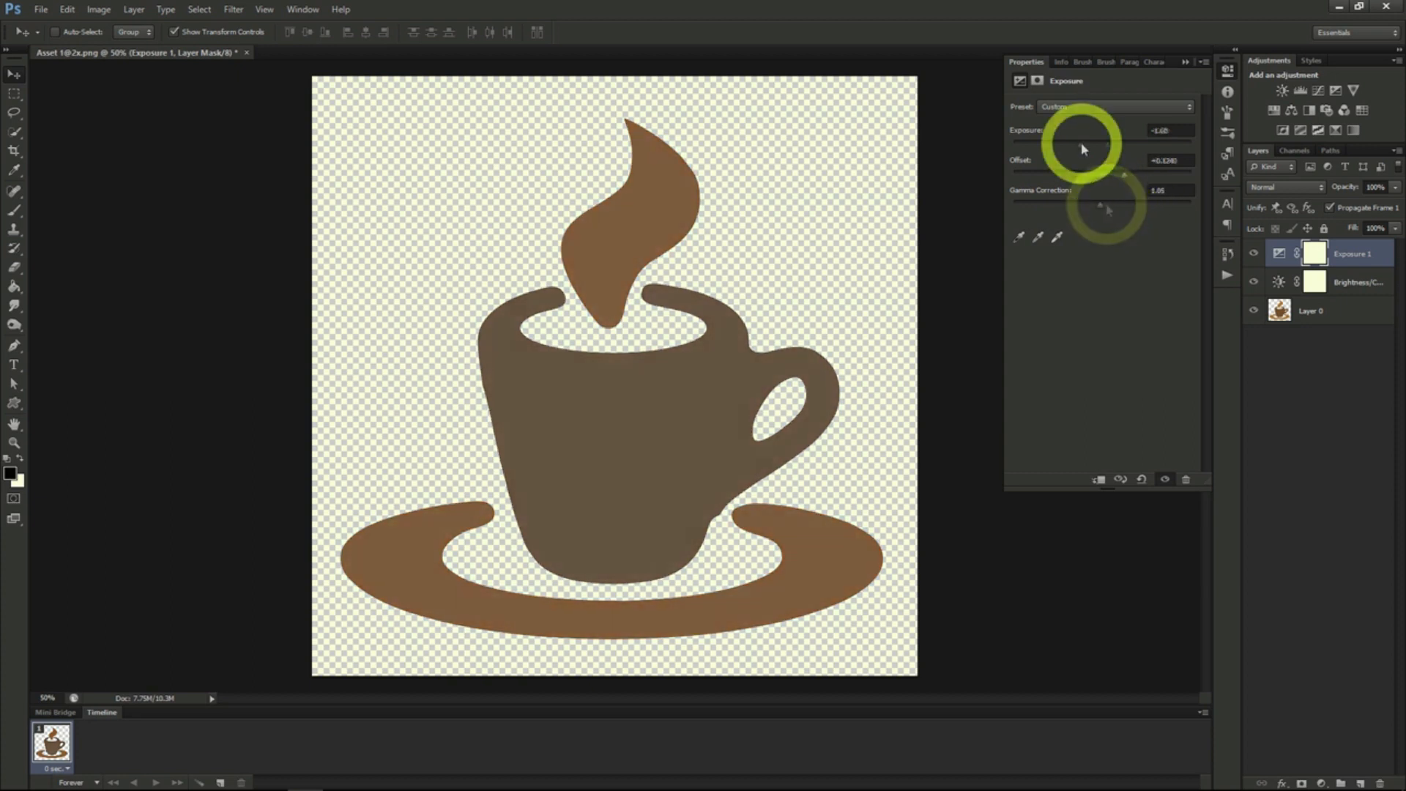
left_click_drag(1079, 149, 1117, 208)
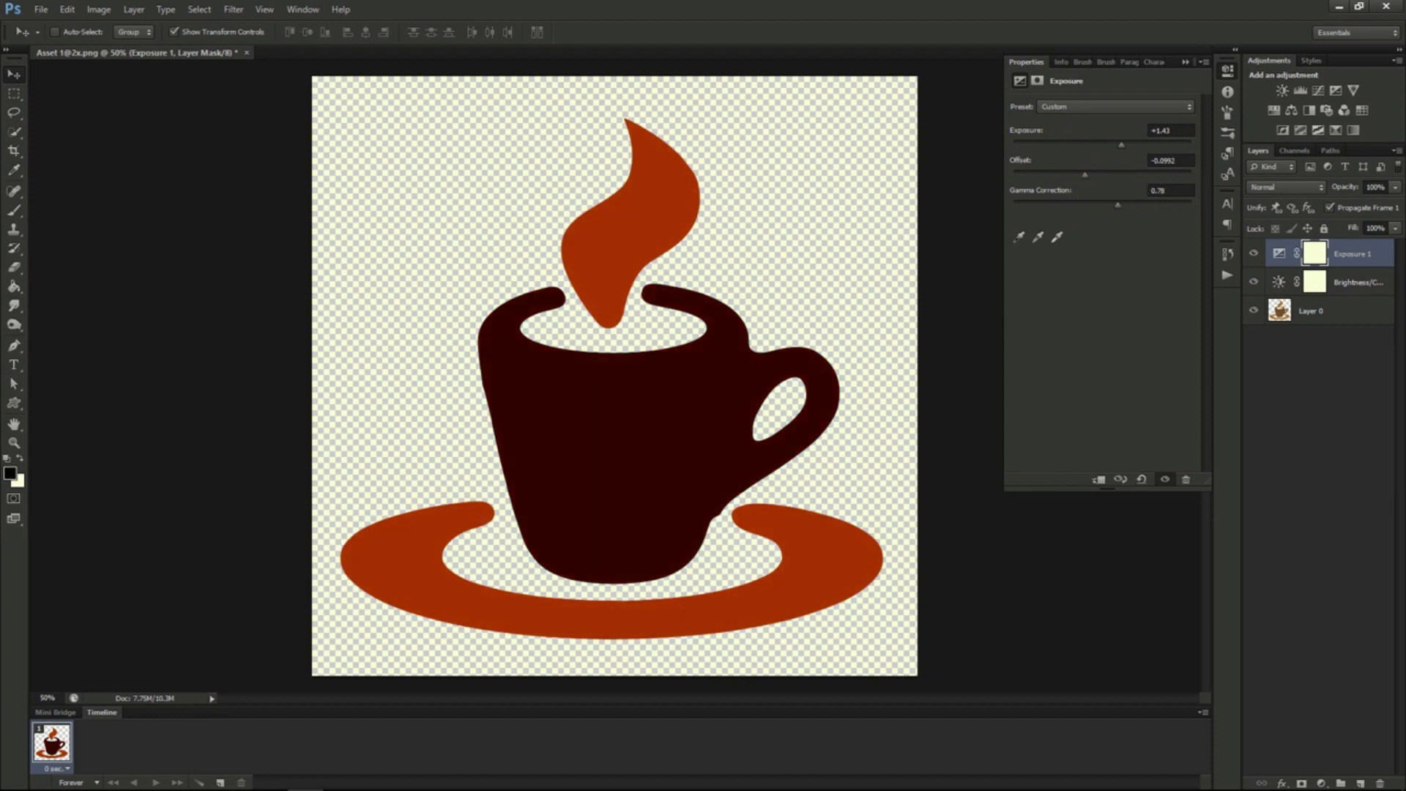
left_click(836, 279)
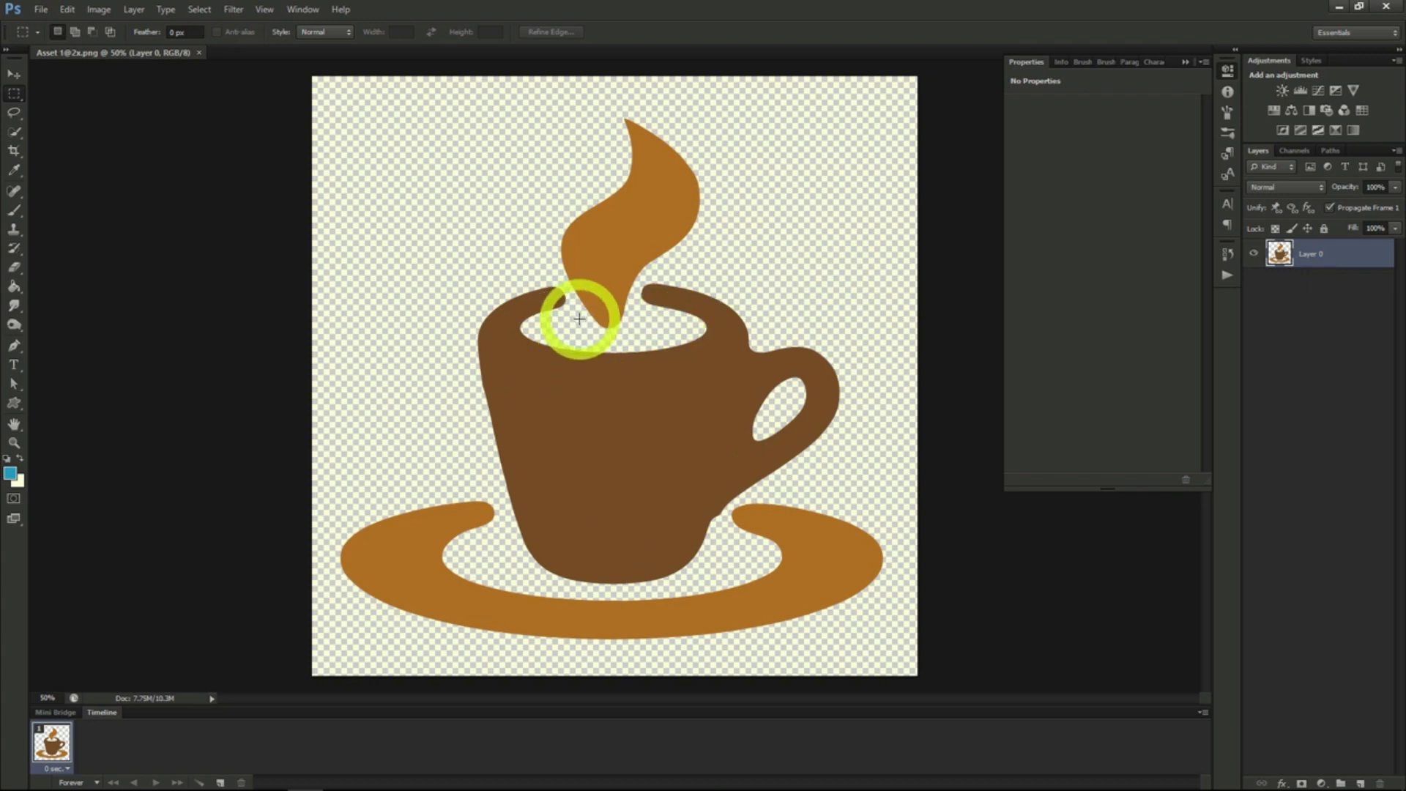
- Add a Hue/Saturation adjustment layer above the cup image and set saturation to +1 and lightness to +2
left_click(134, 9)
mouse_move(188, 142)
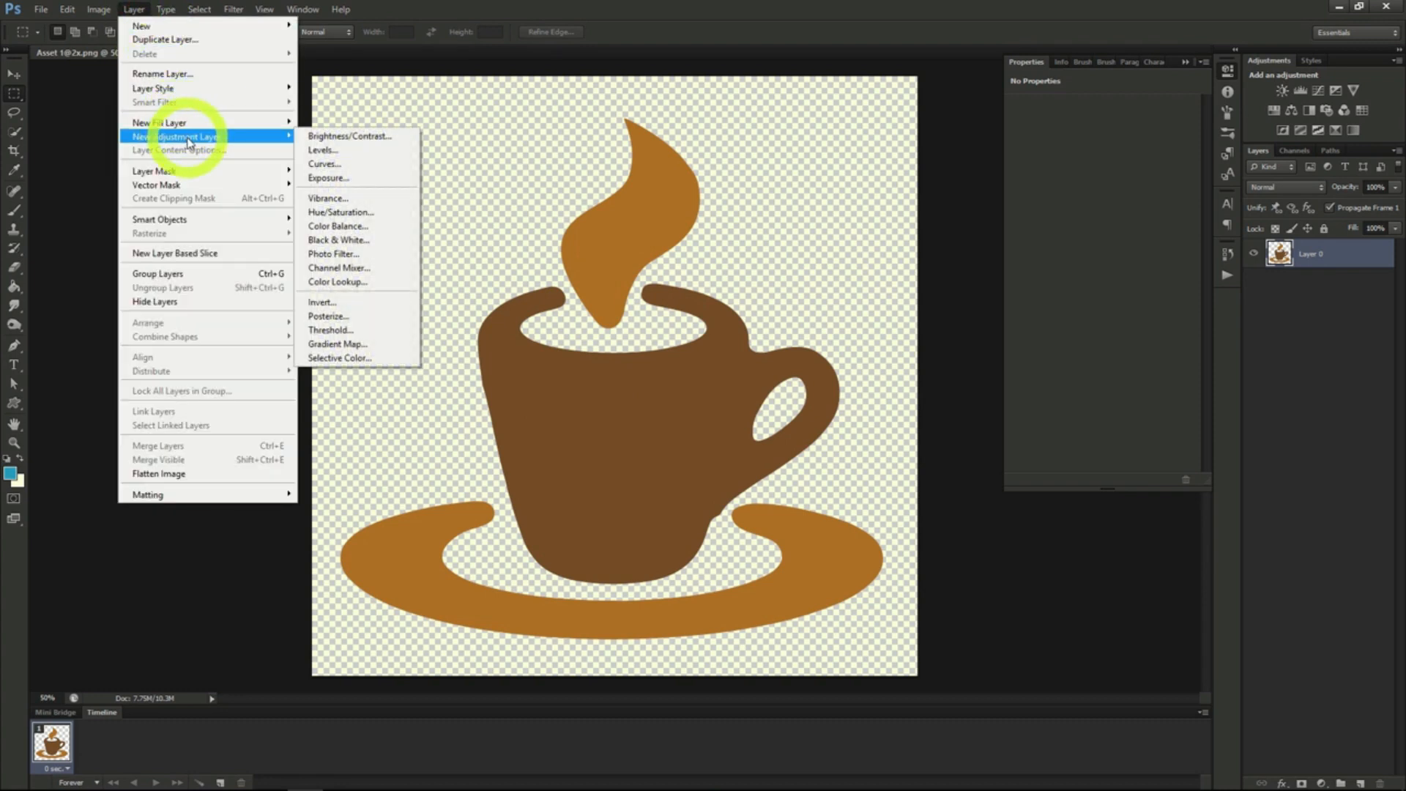
left_click(340, 214)
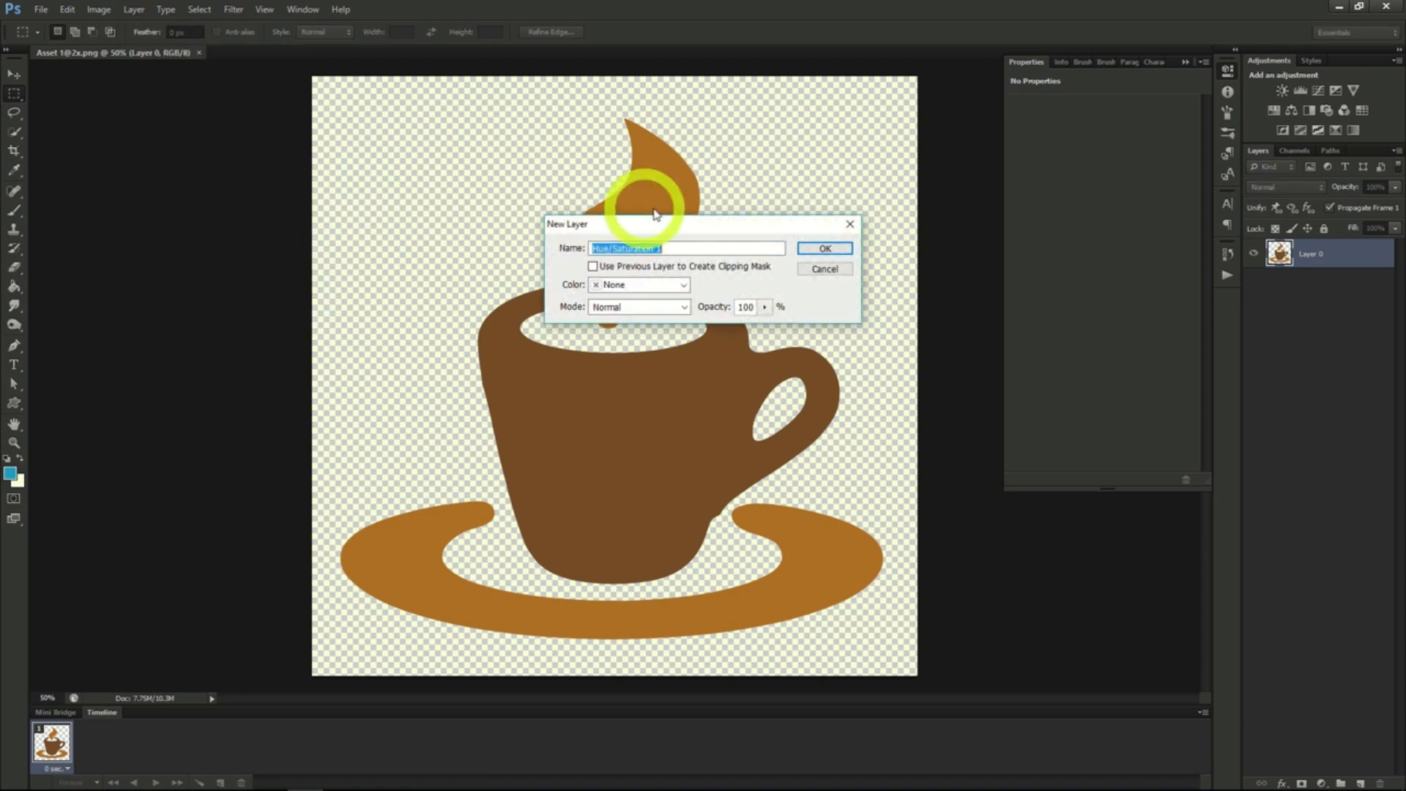
left_click(824, 250)
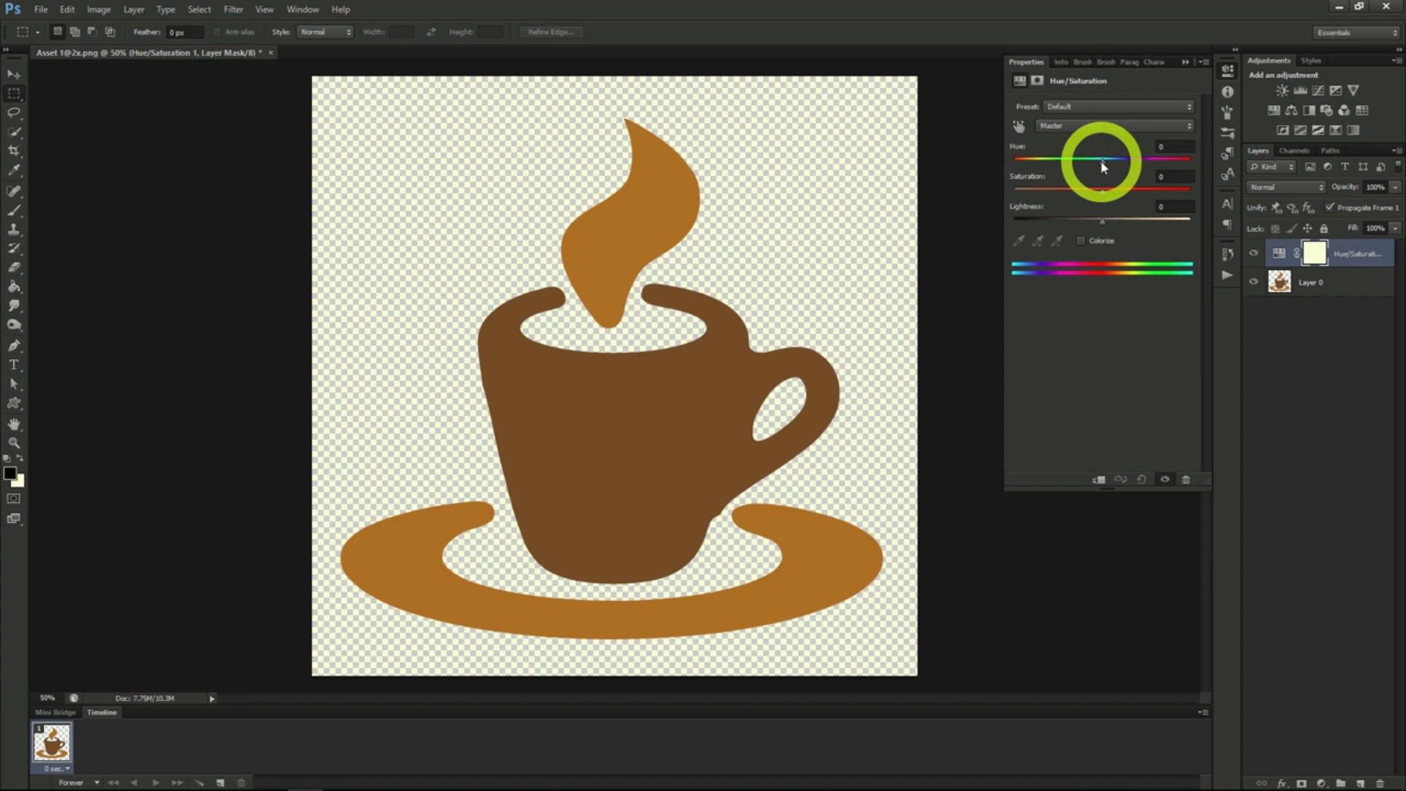
left_click_drag(1103, 192, 1106, 227)
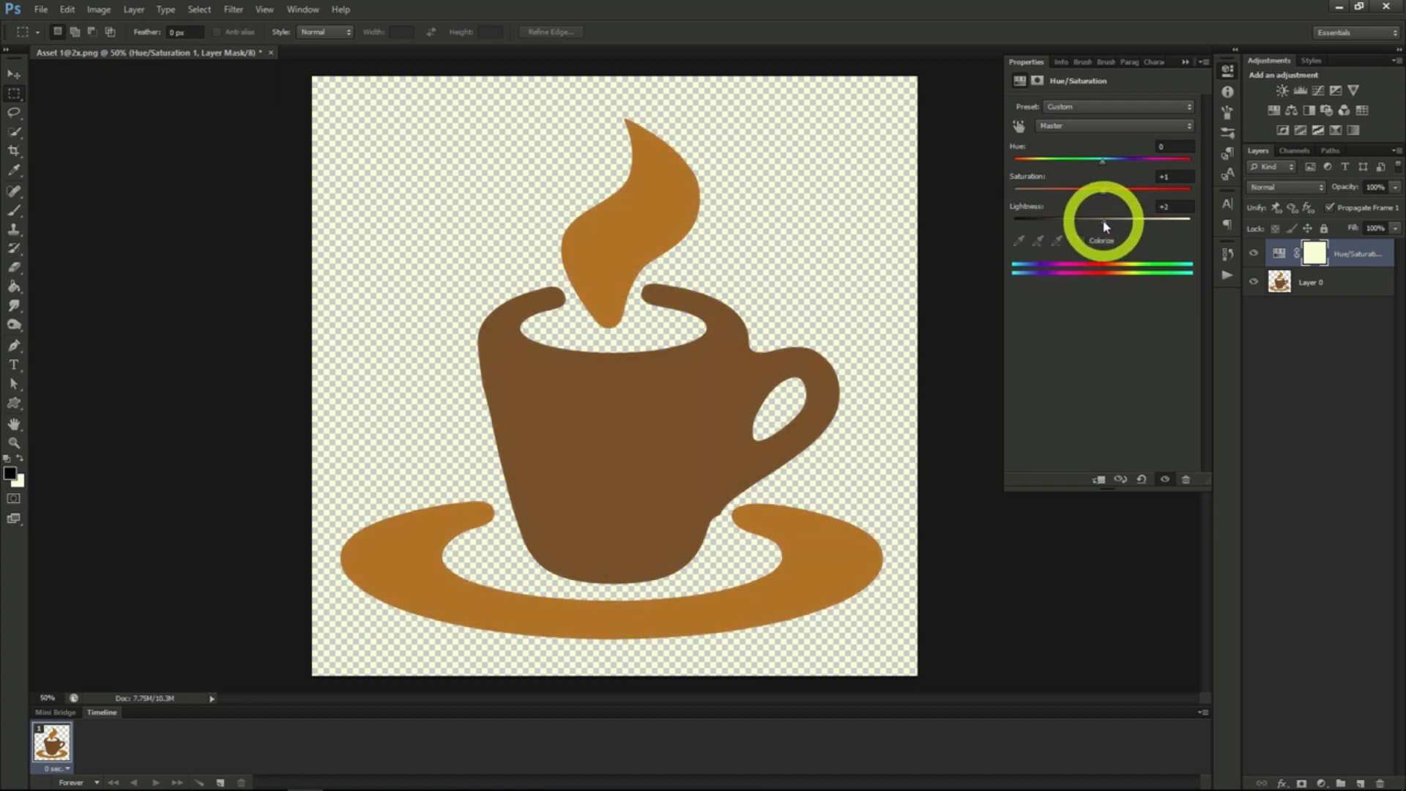
- Adjust the Hue/Saturation layer to hue +162, saturation +48 and lightness -8
left_click(1103, 196)
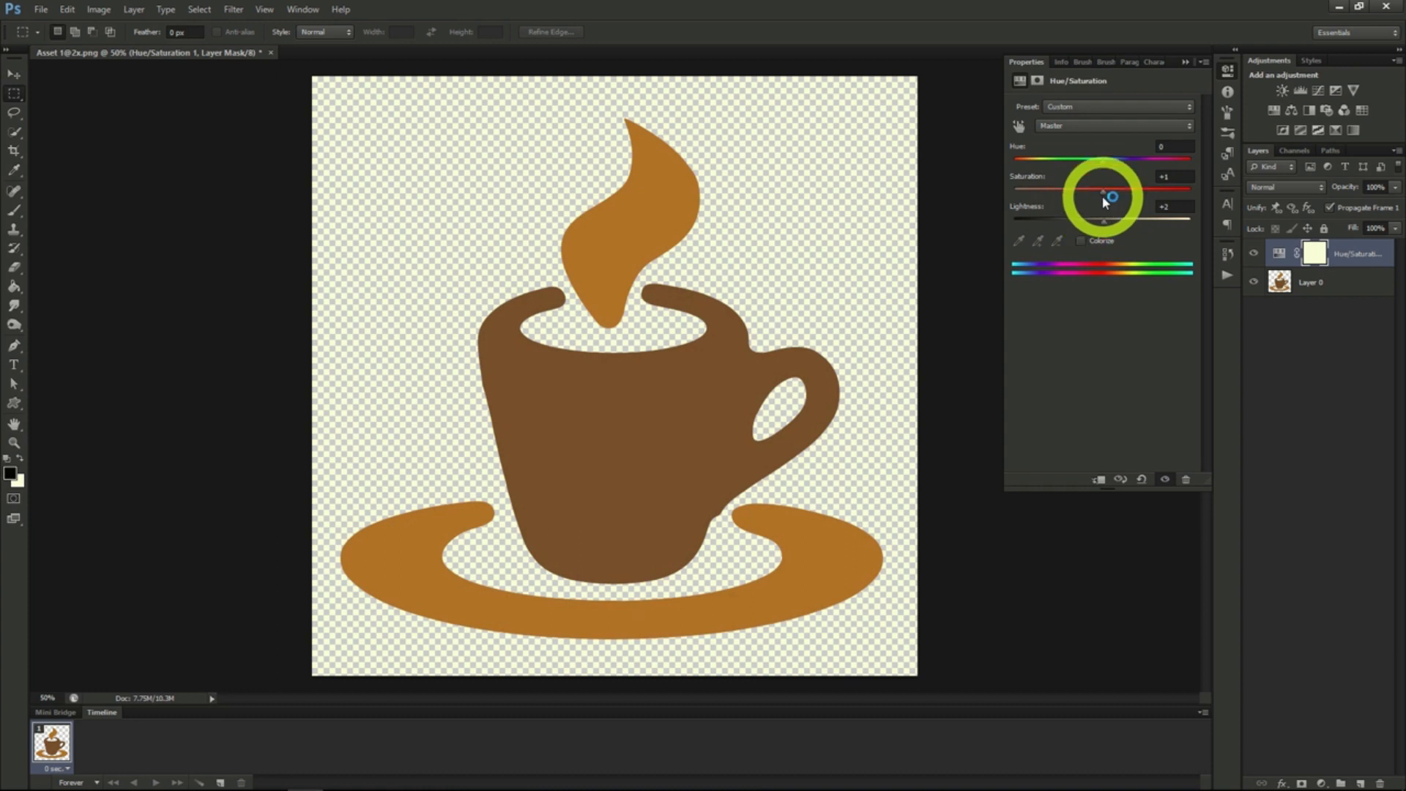
left_click_drag(1103, 194, 1138, 196)
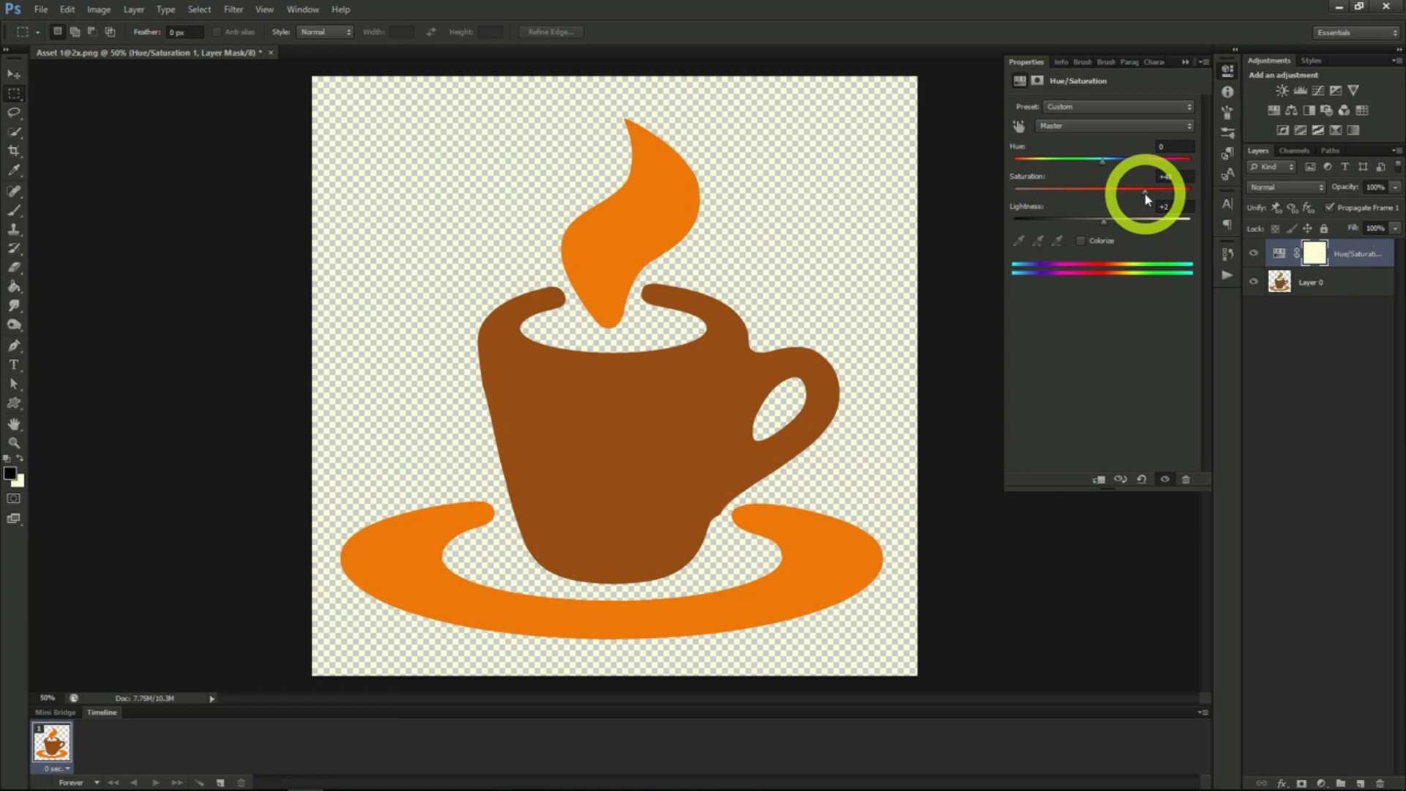
left_click_drag(1105, 167, 1188, 173)
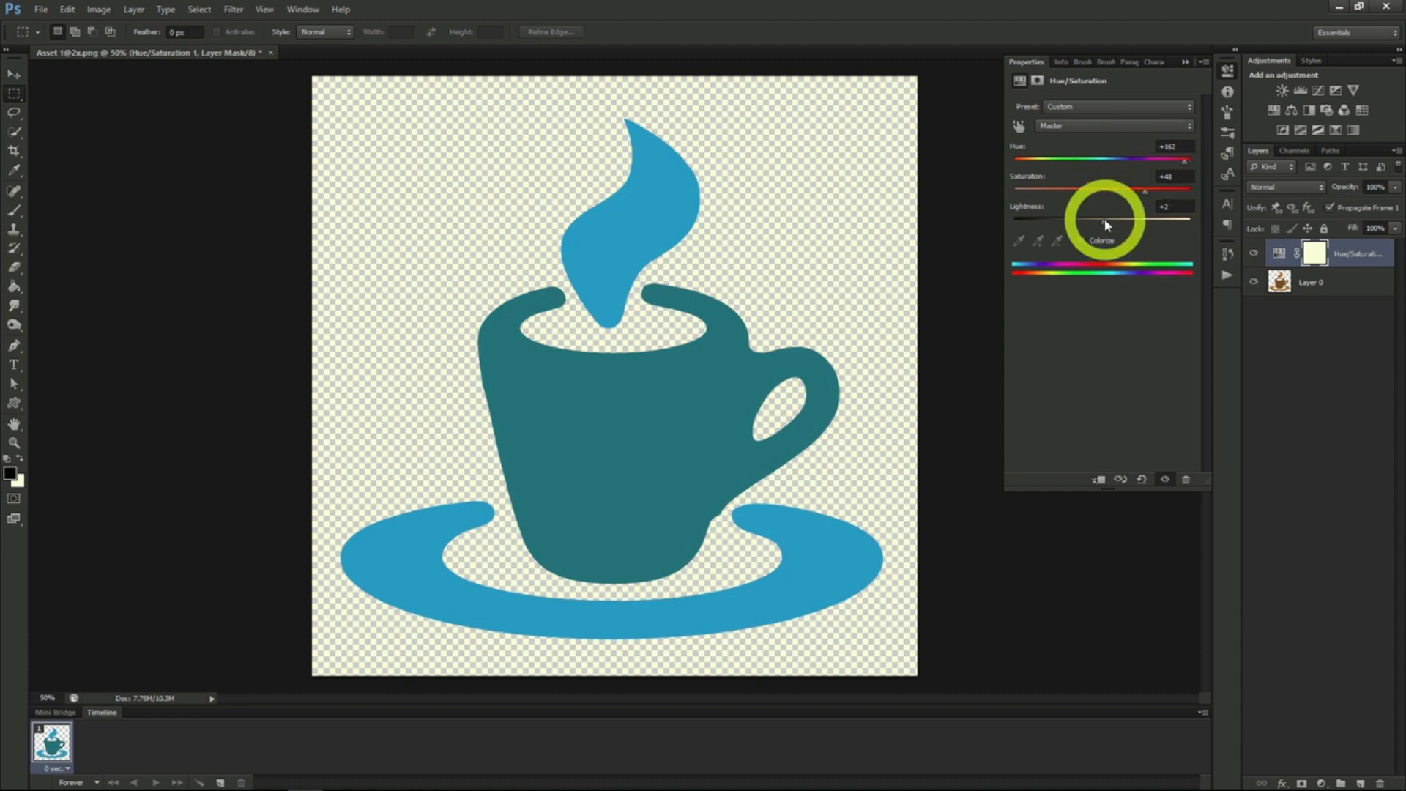
mouse_move(1110, 219)
left_mouse_down()
mouse_move(1130, 220)
mouse_move(1101, 218)
left_mouse_up()
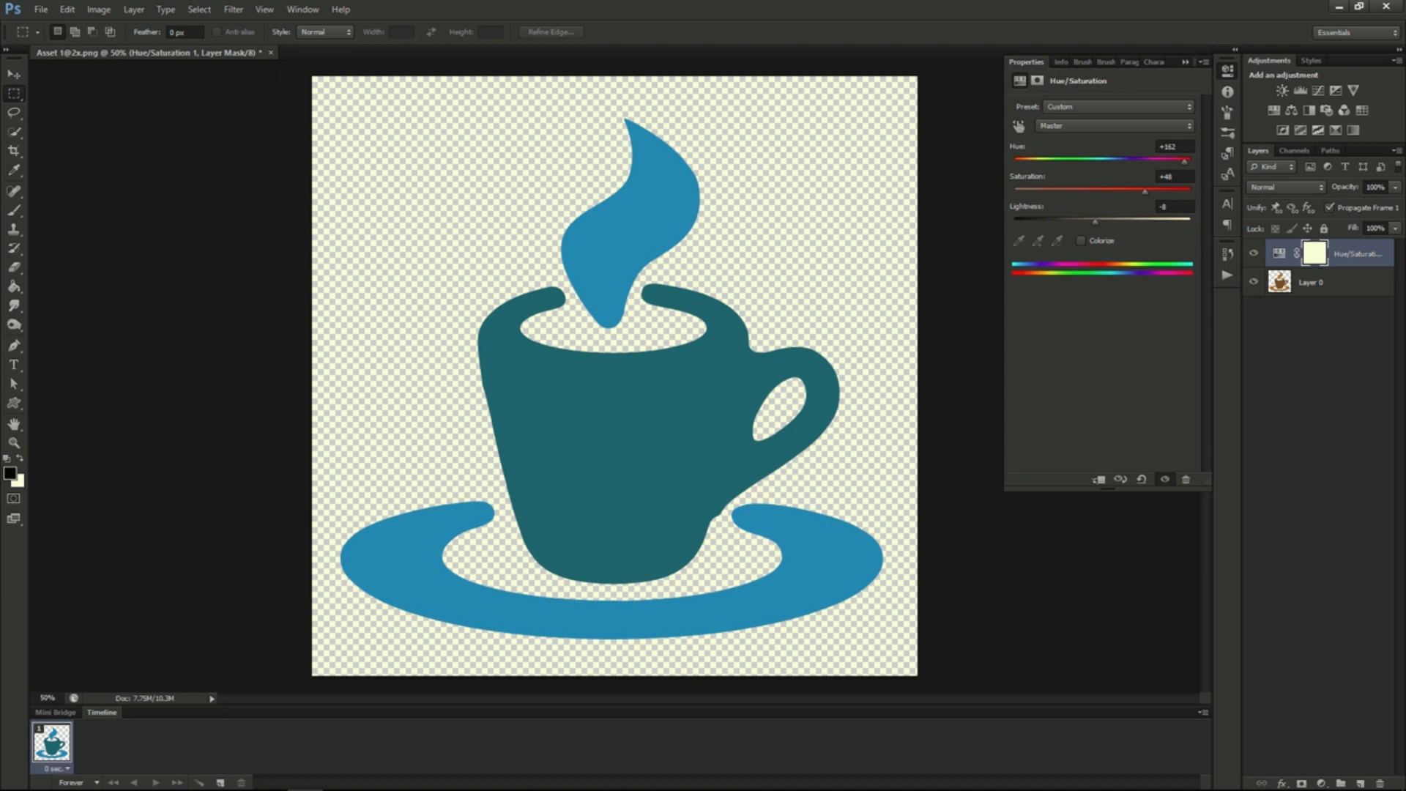
left_click(719, 343)
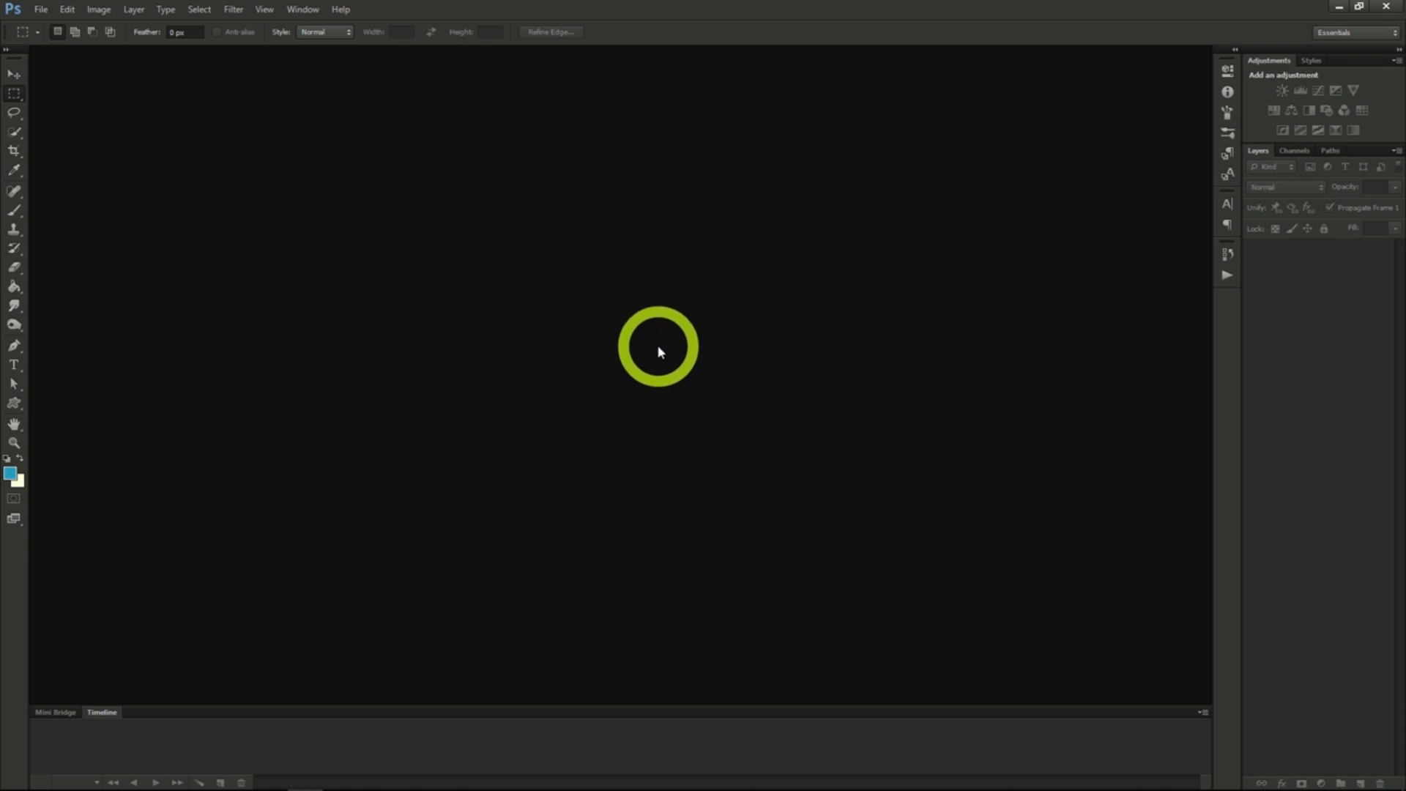
- Create a new 970 by 90 pixel document at 72 pixels/inch with transparent background contents
left_click(41, 9)
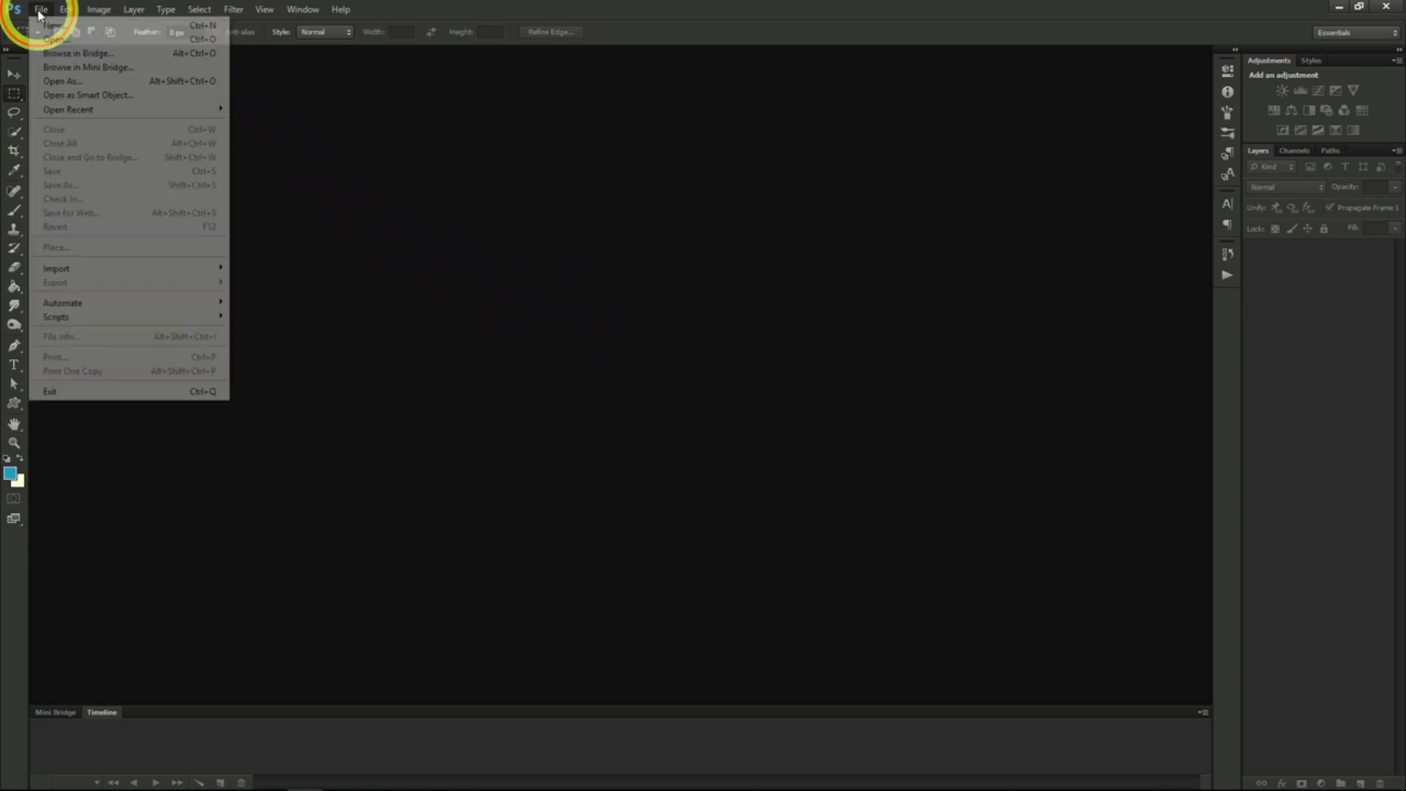
left_click(46, 25)
left_click_drag(530, 323, 420, 312)
type("970")
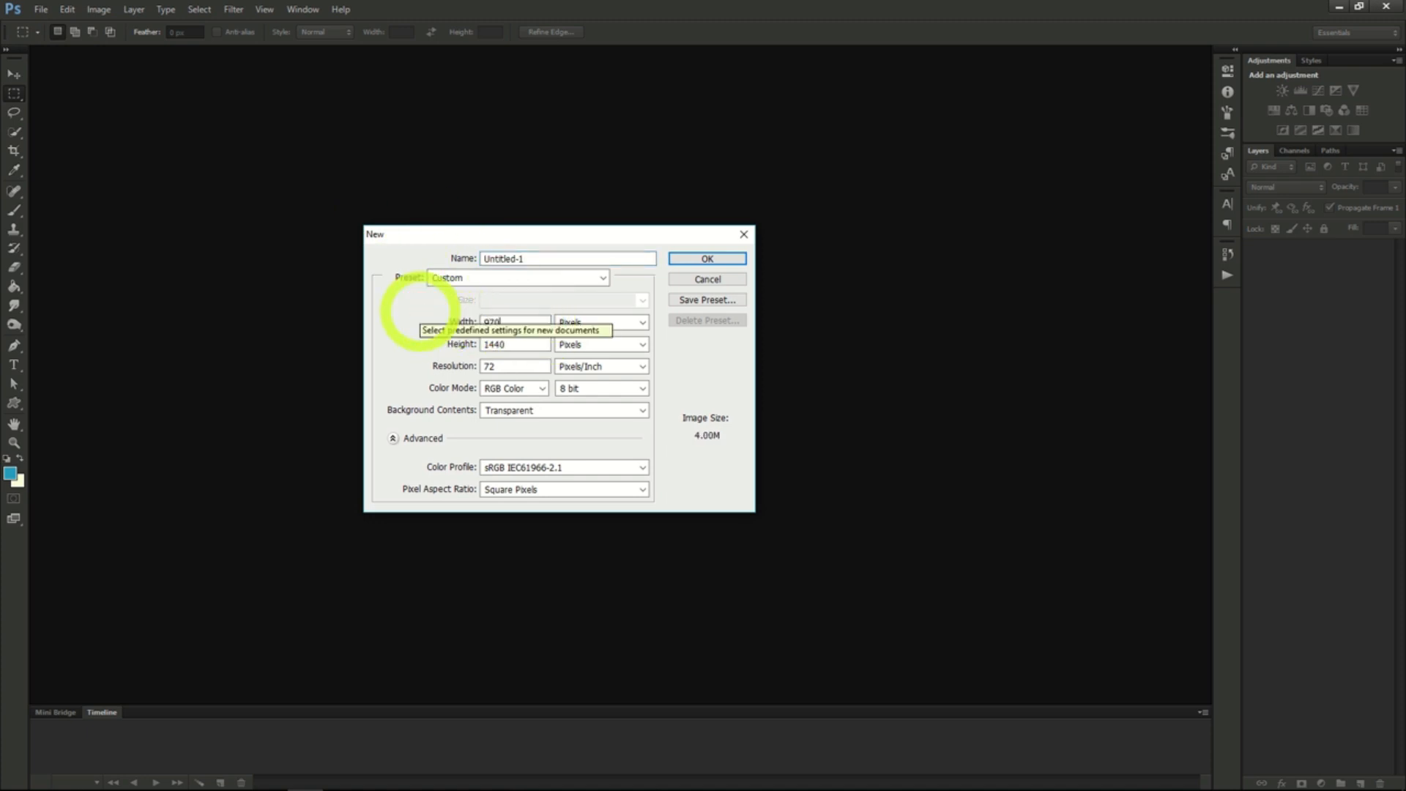
left_click_drag(535, 344, 449, 344)
type("90")
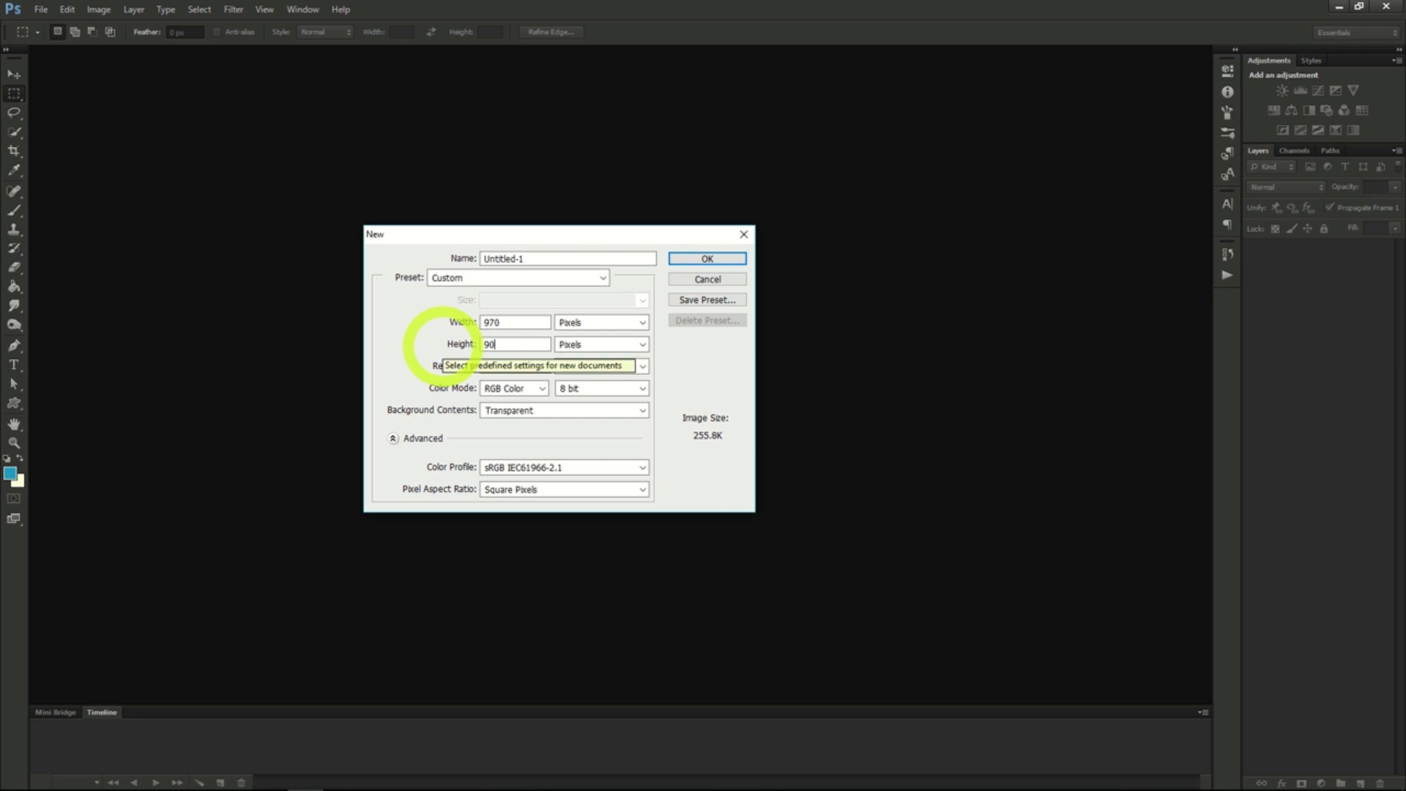
double_click(522, 323)
left_click(518, 343)
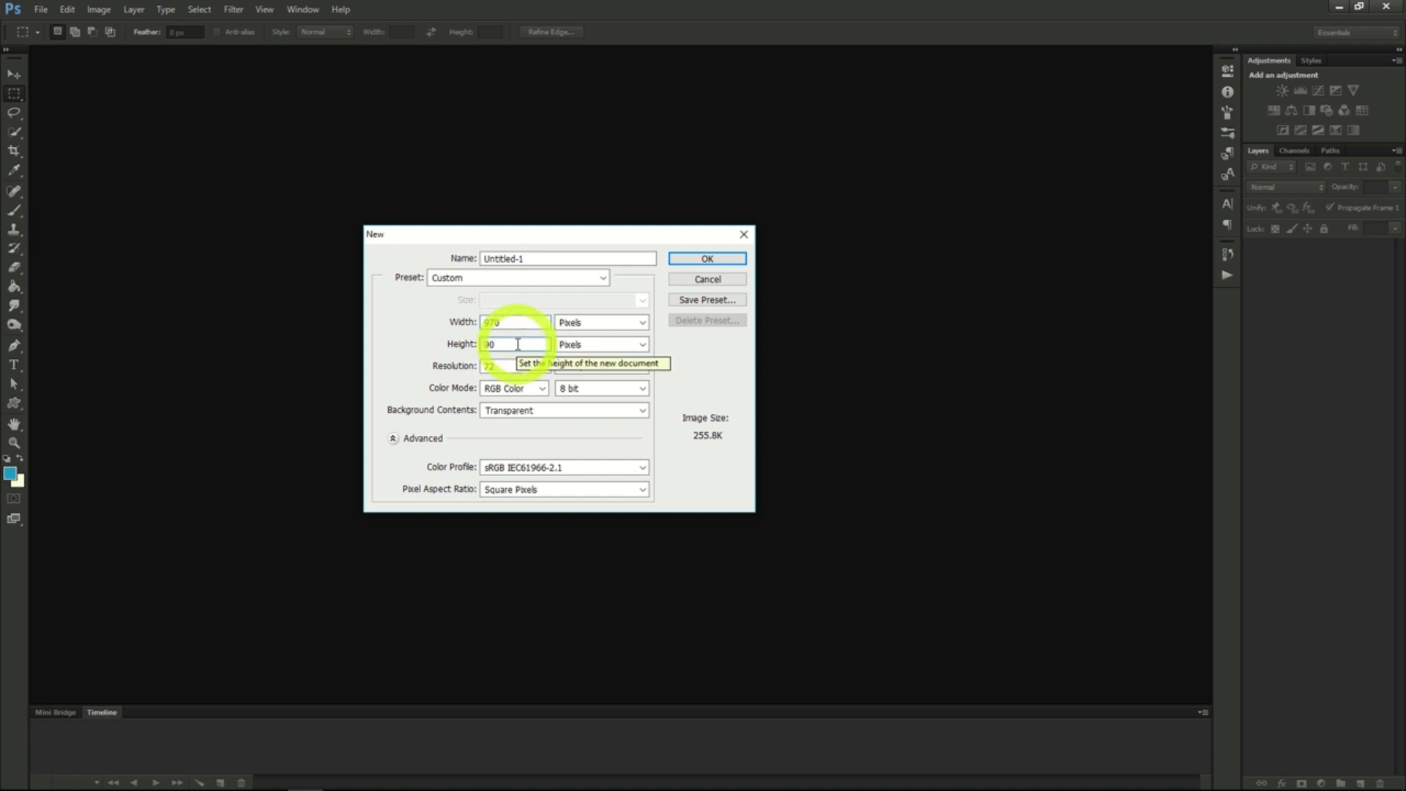
left_click(688, 258)
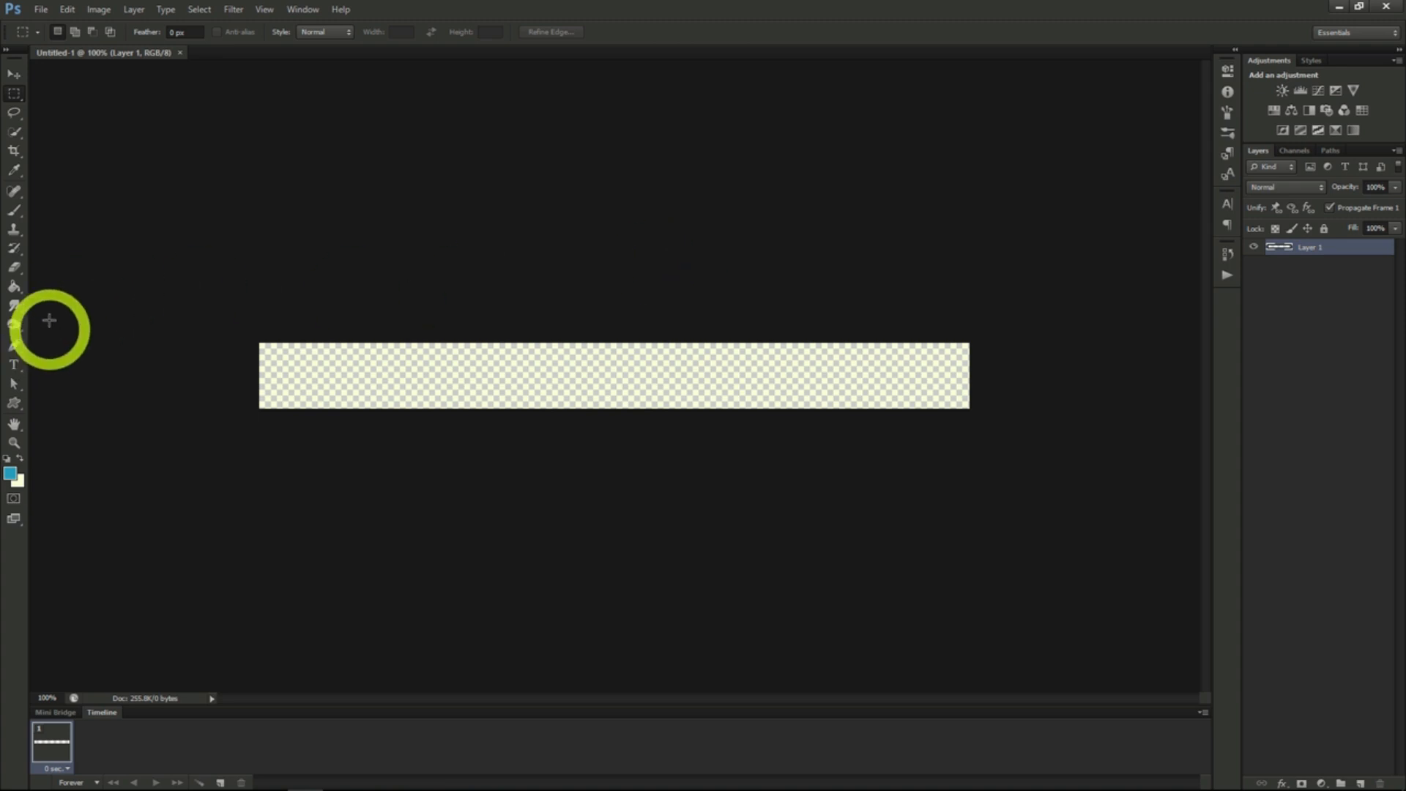
- Swap the foreground and background colours and fill Layer 1 of the banner with the pale colour using the Paint Bucket
left_click(14, 288)
left_click(19, 457)
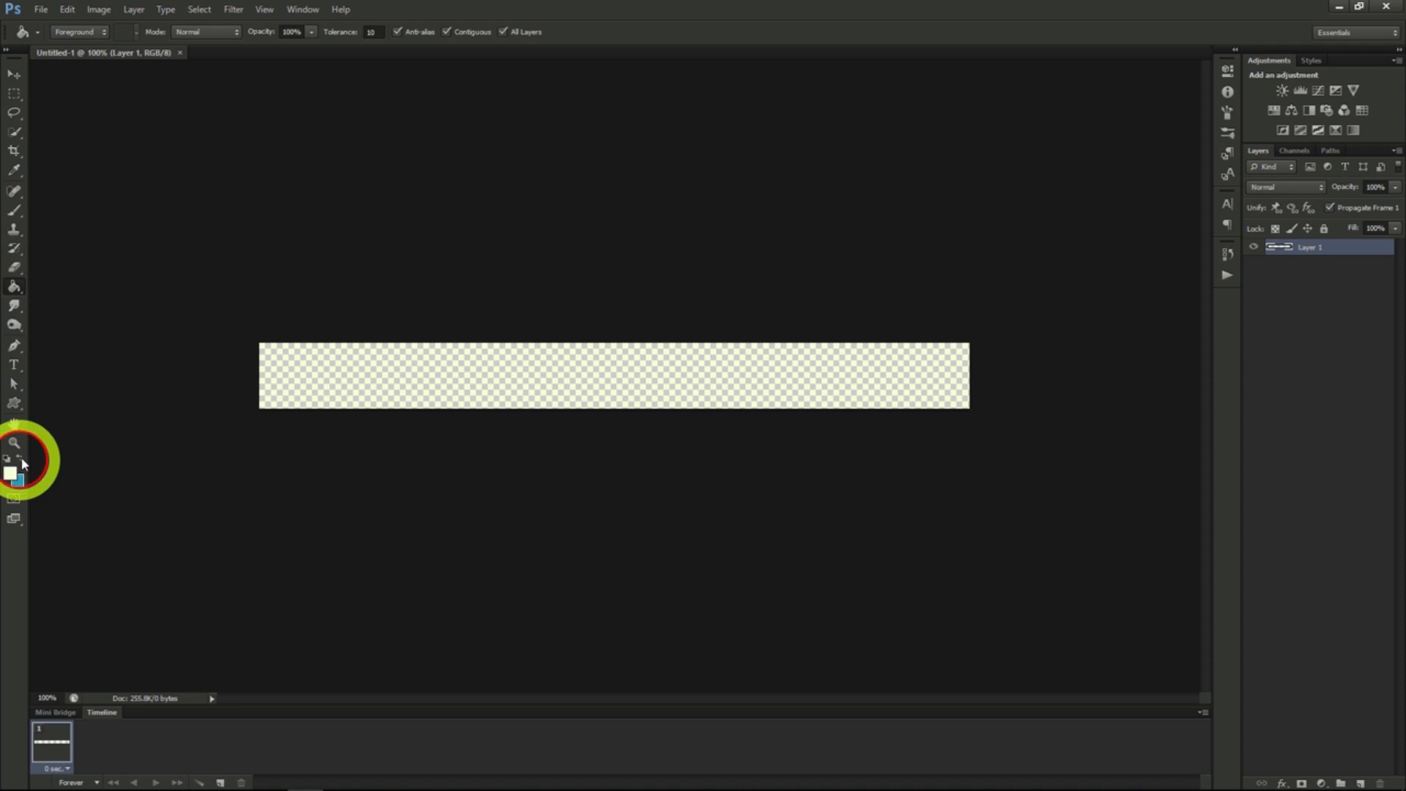
left_click(308, 373)
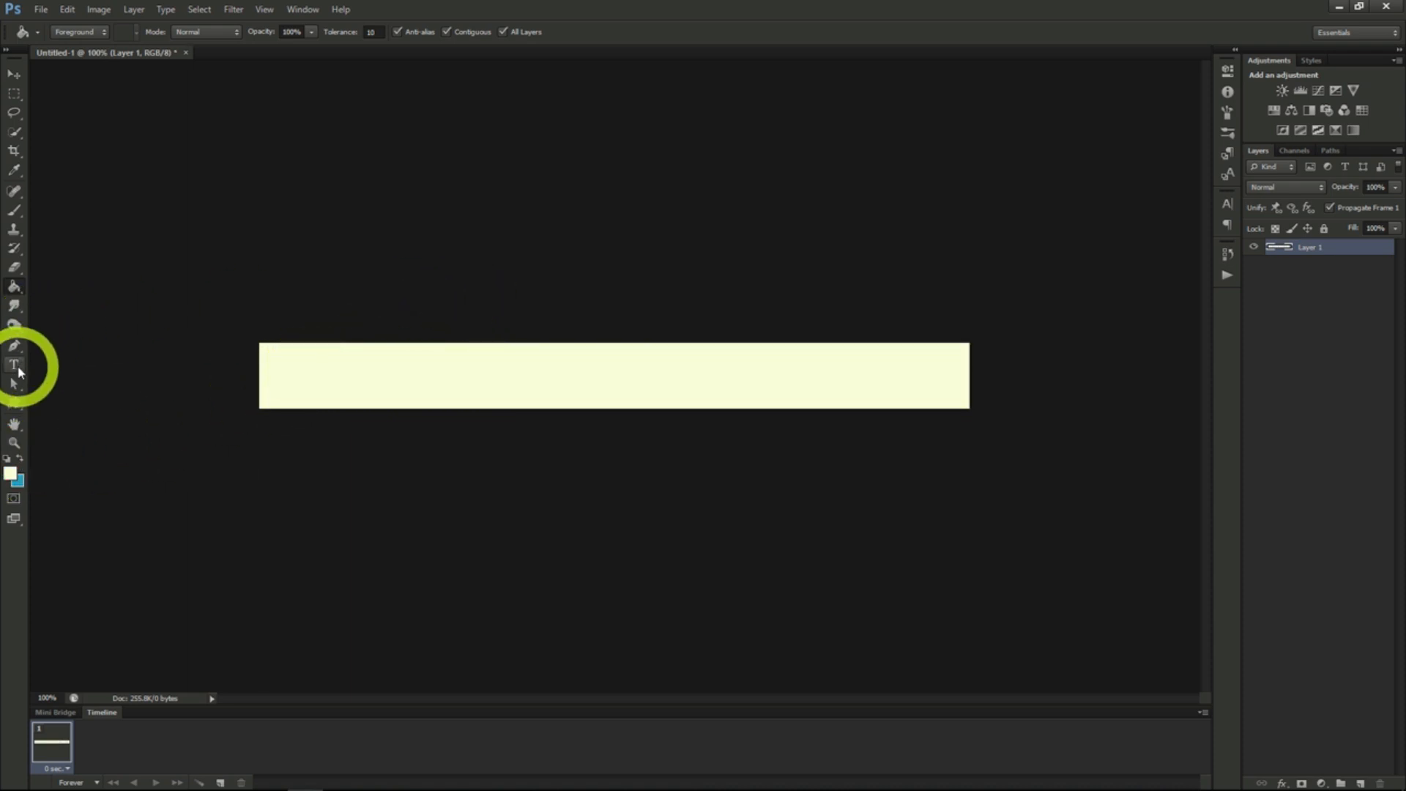
- Set the Type tool's text colour to black
left_click(13, 364)
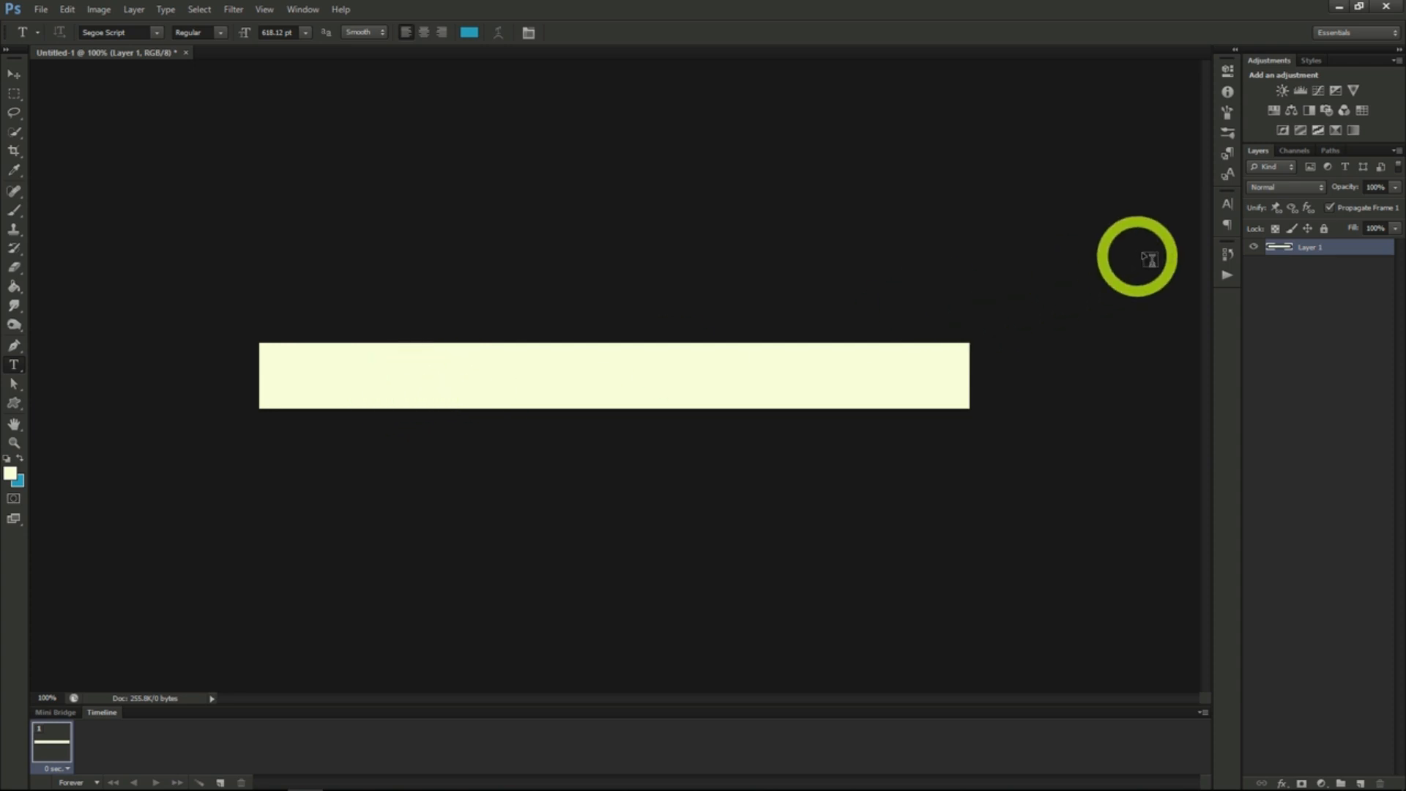
left_click(1227, 204)
left_click(1175, 291)
left_click_drag(1022, 243, 1140, 331)
left_click(1240, 119)
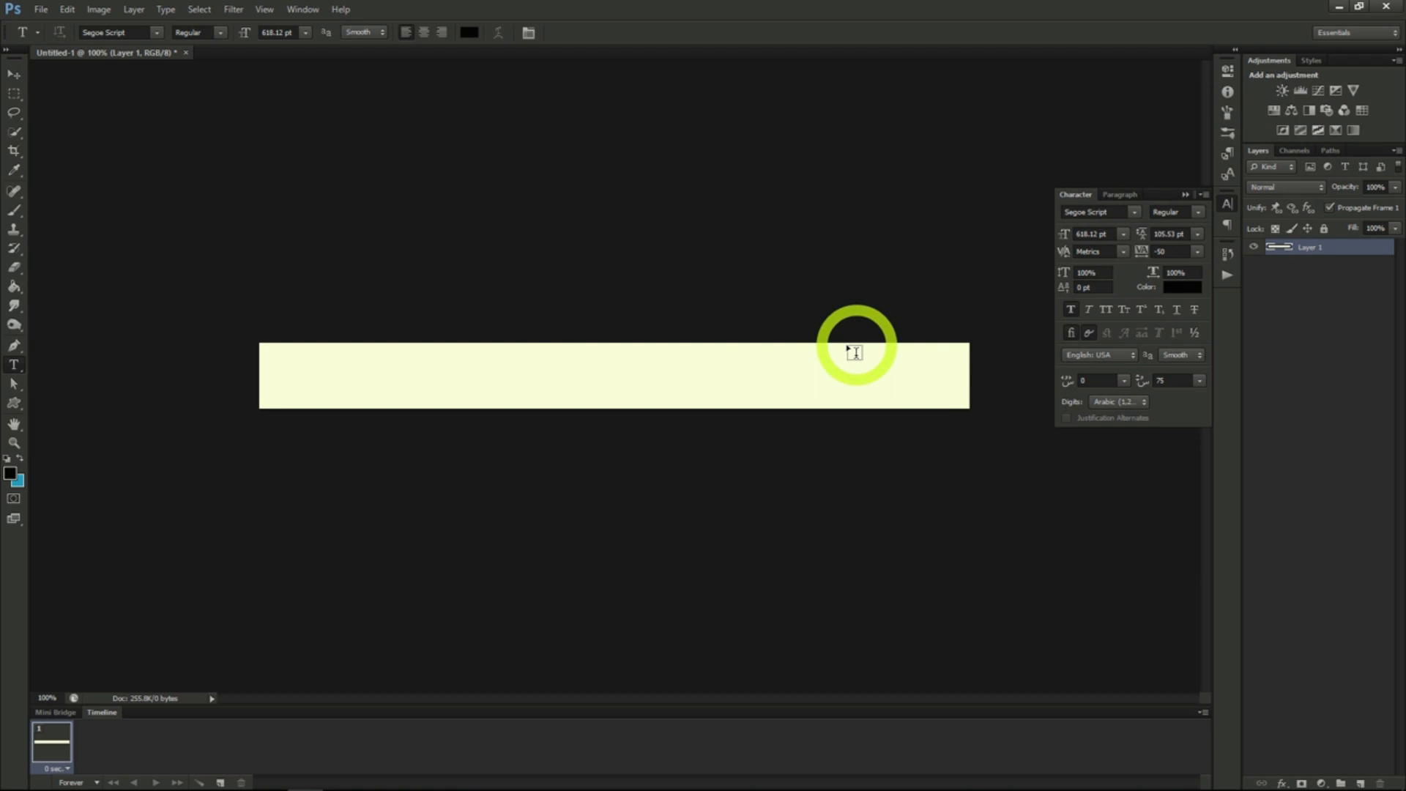
- Add the text "10 Apples for 3.99" in Segoe Script at 55.12 pt and centre it horizontally on the banner
left_click(505, 320)
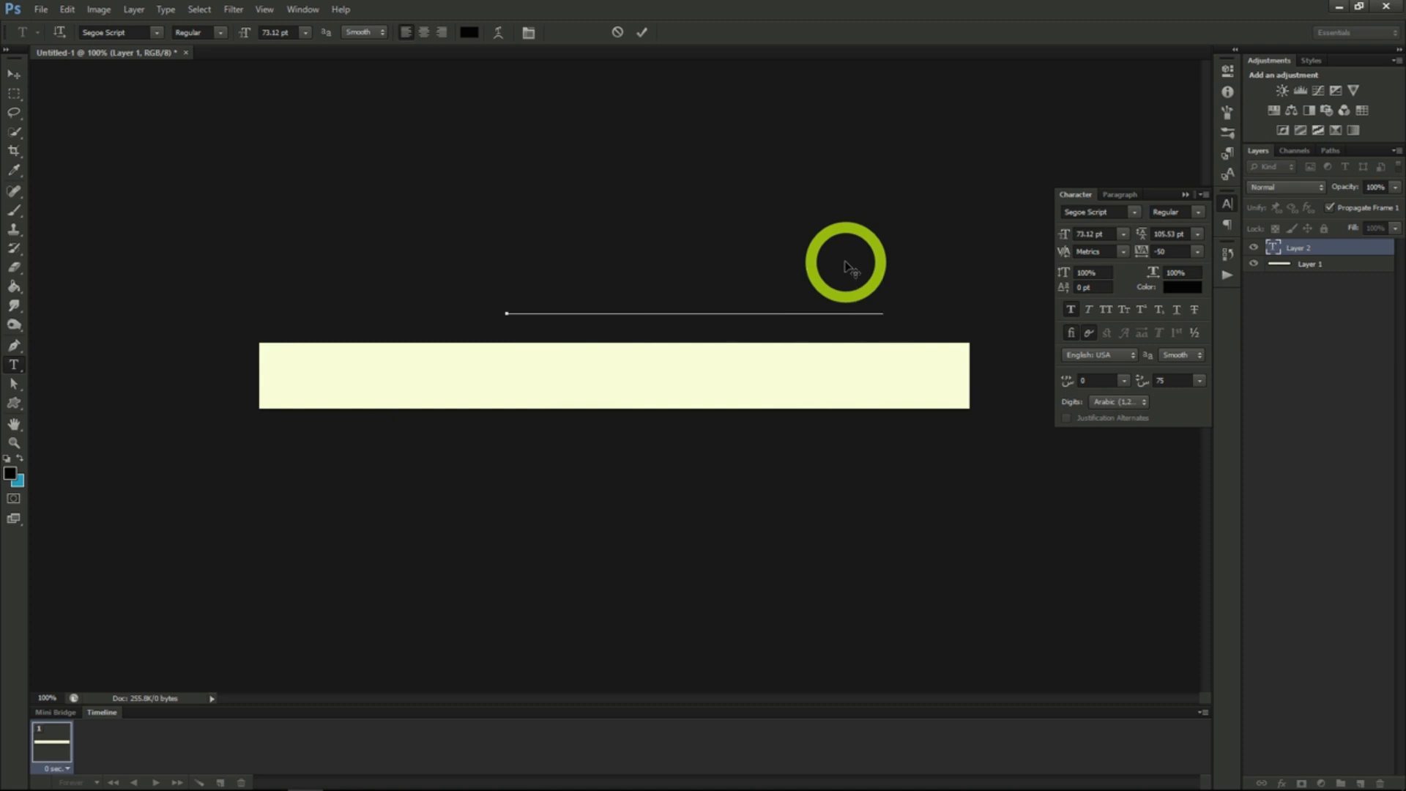
left_click_drag(786, 243, 681, 317)
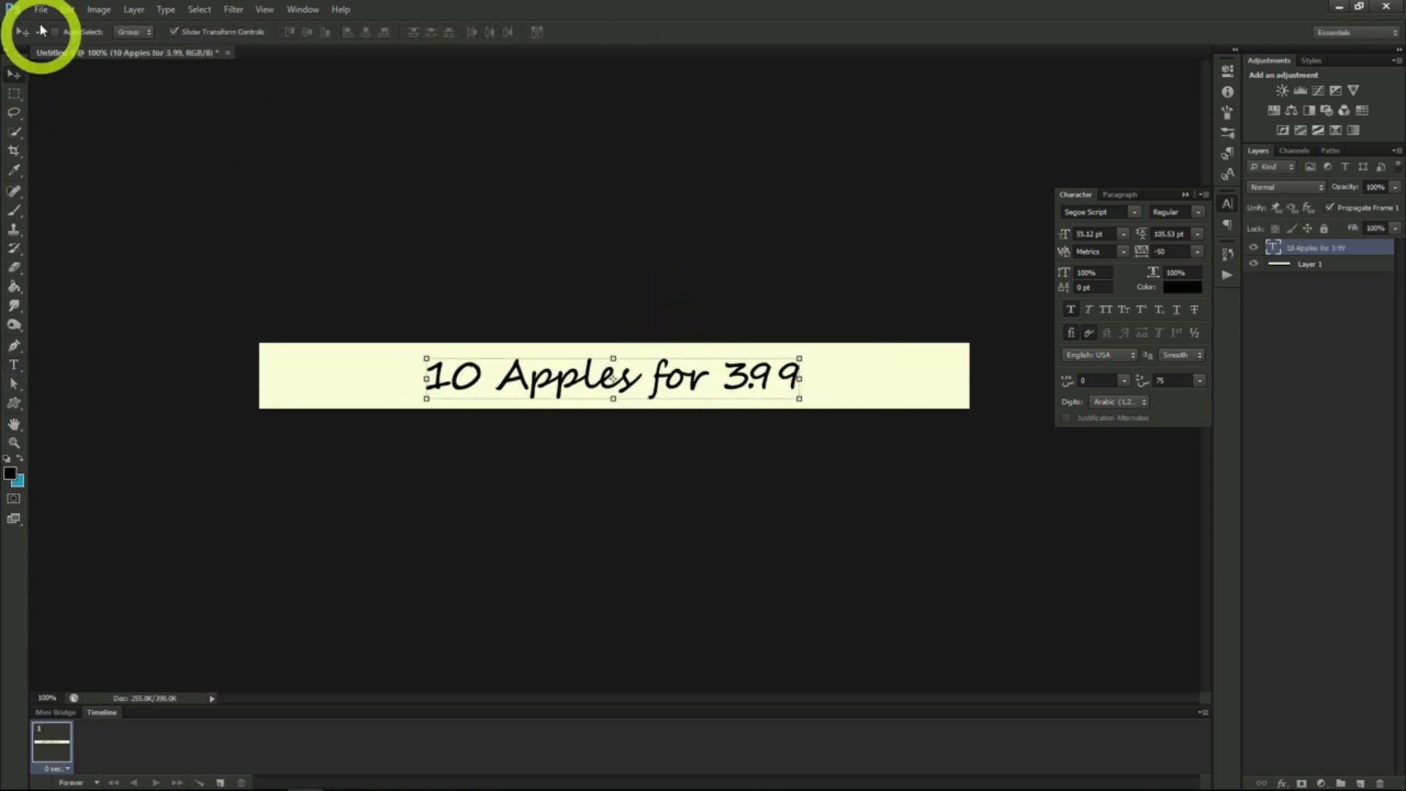
left_click(199, 10)
left_click(203, 28)
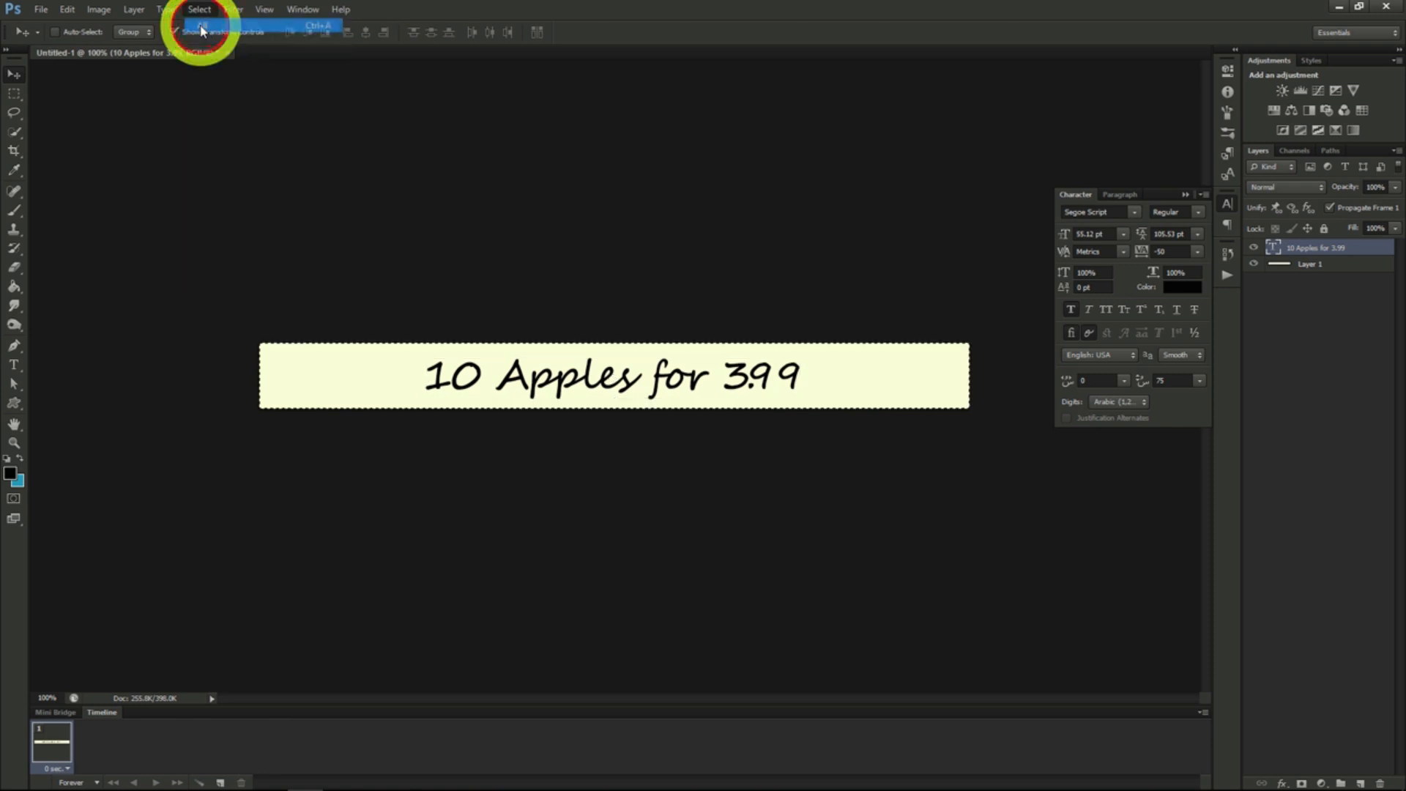
left_click(365, 37)
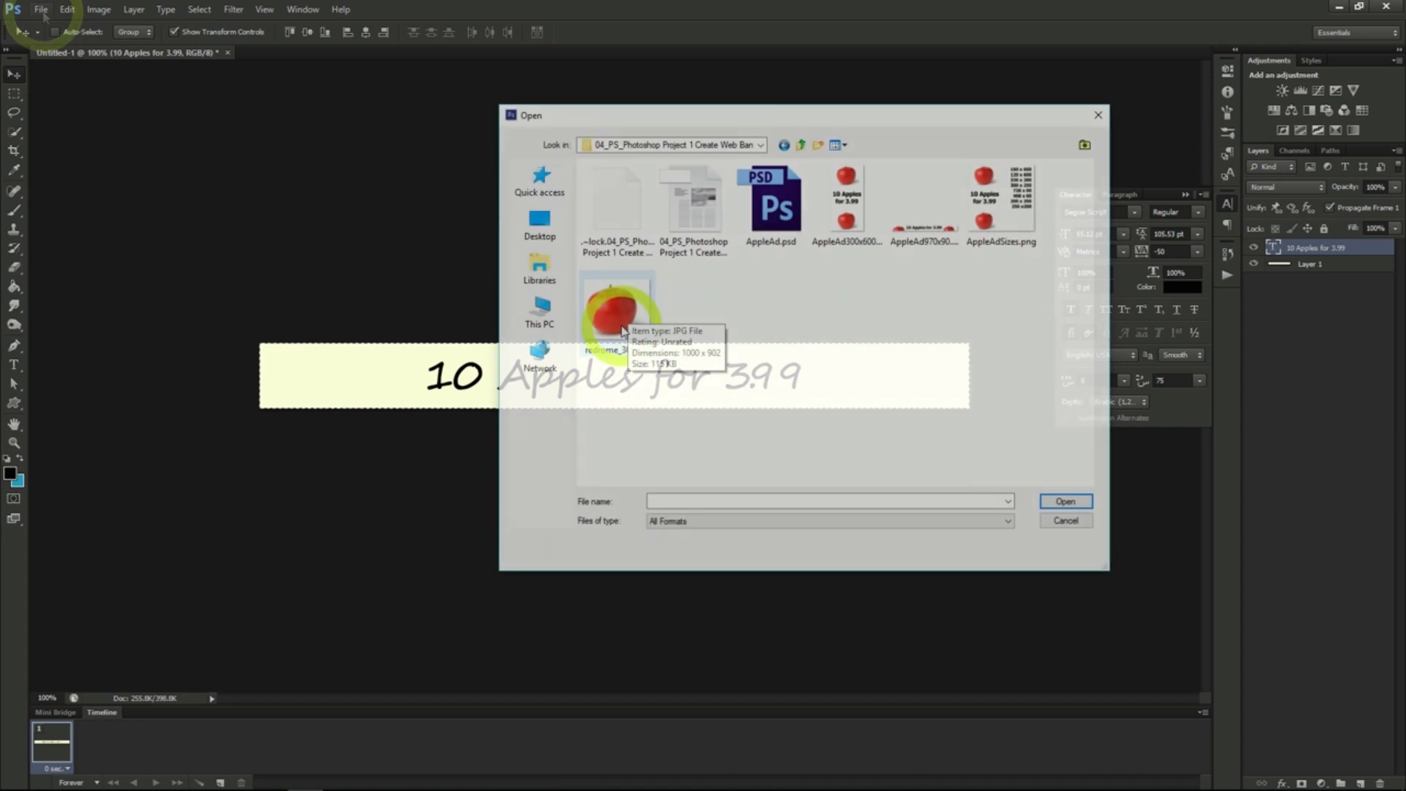
- Open the apple picture redrome_300.jpg from the web banner project folder
left_click(622, 330)
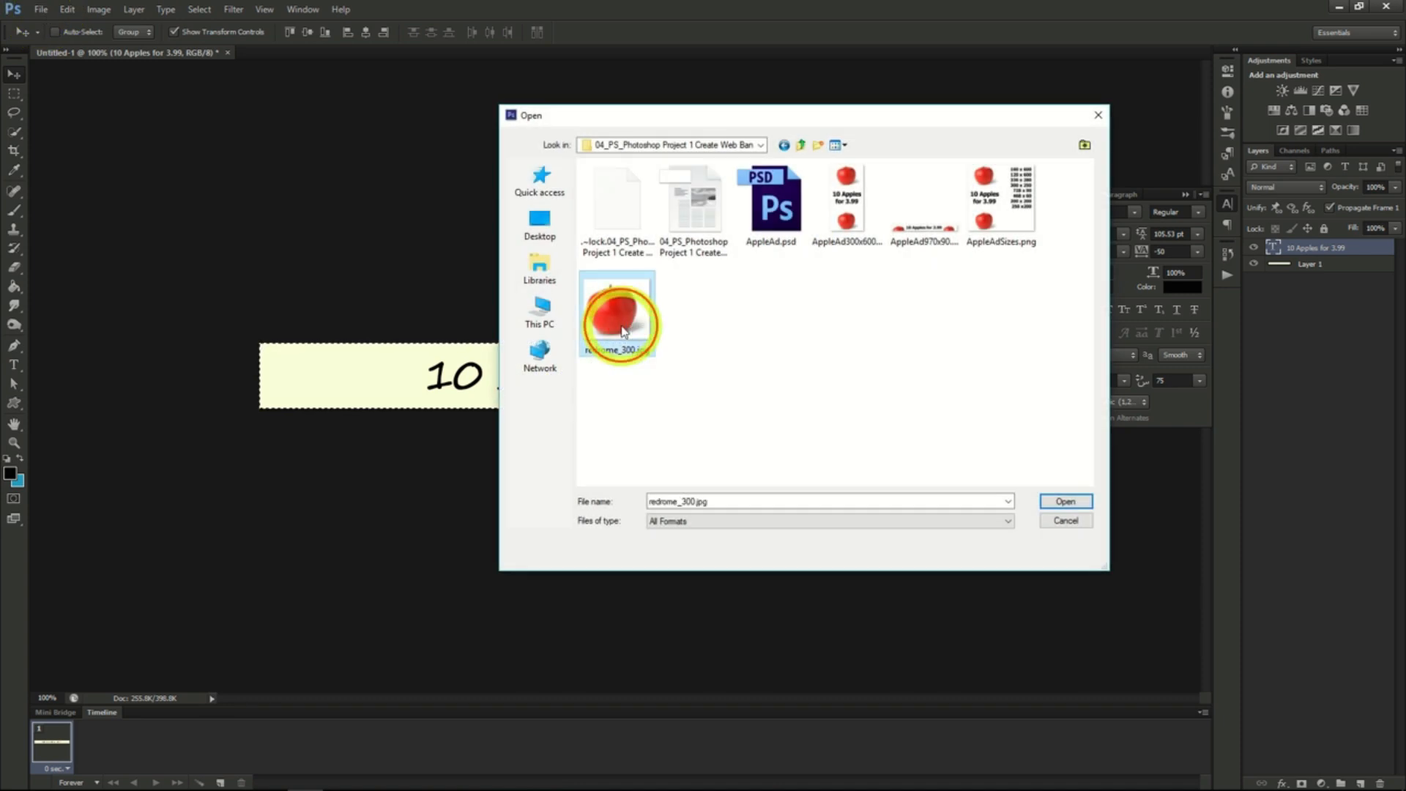
double_click(621, 329)
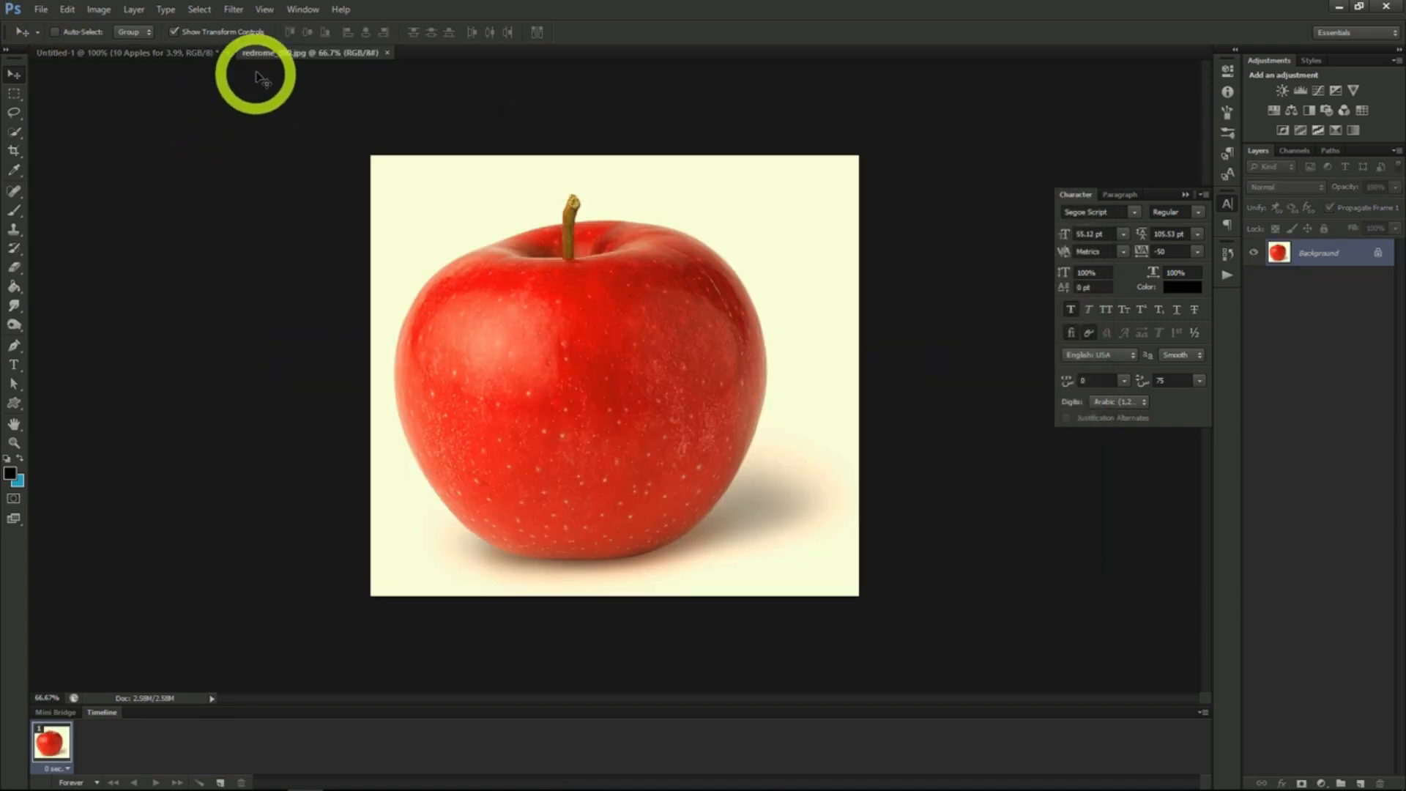
- Copy the whole apple picture into the banner document and place one apple on each side of the text
left_click(208, 13)
left_click(203, 27)
left_click(68, 14)
left_click(70, 104)
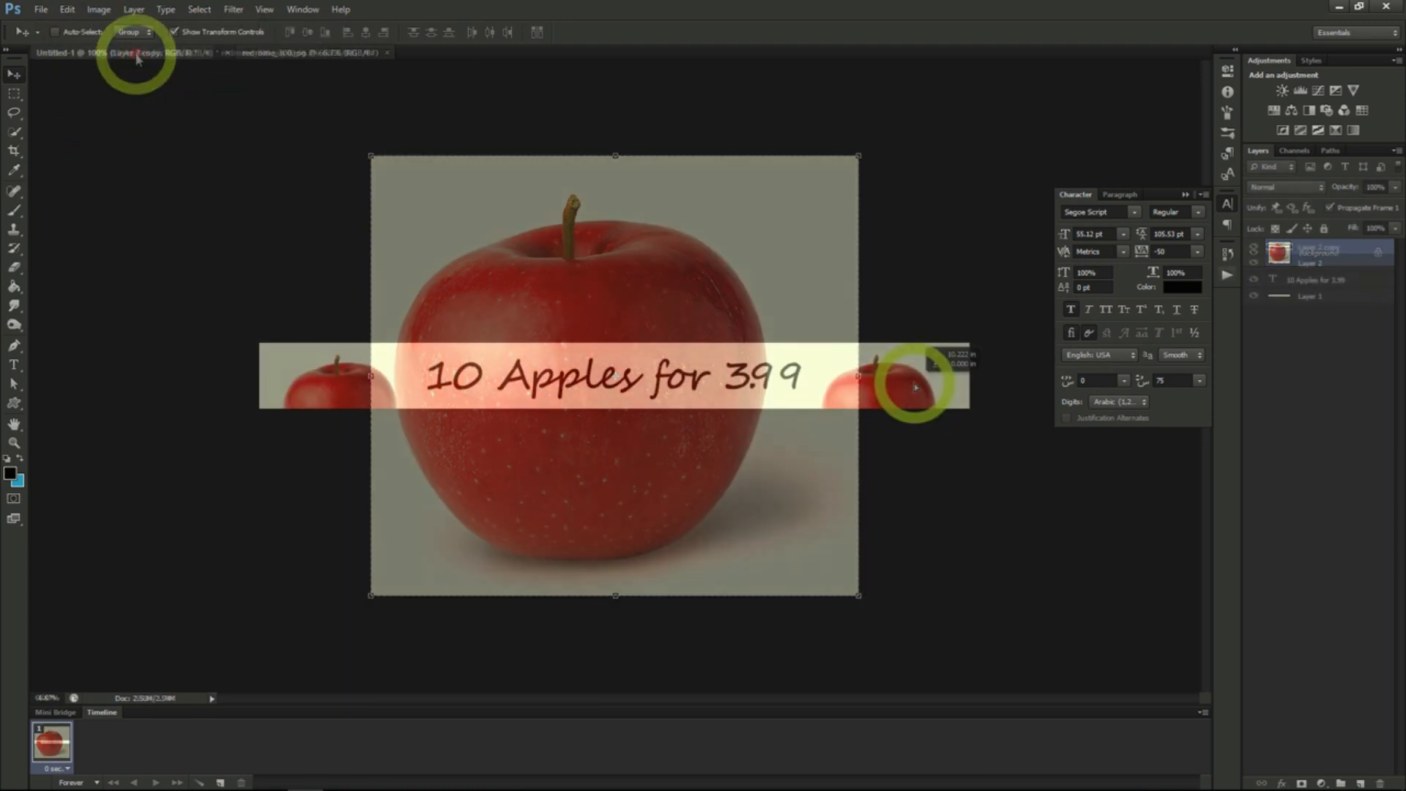
left_click_drag(910, 382, 917, 389)
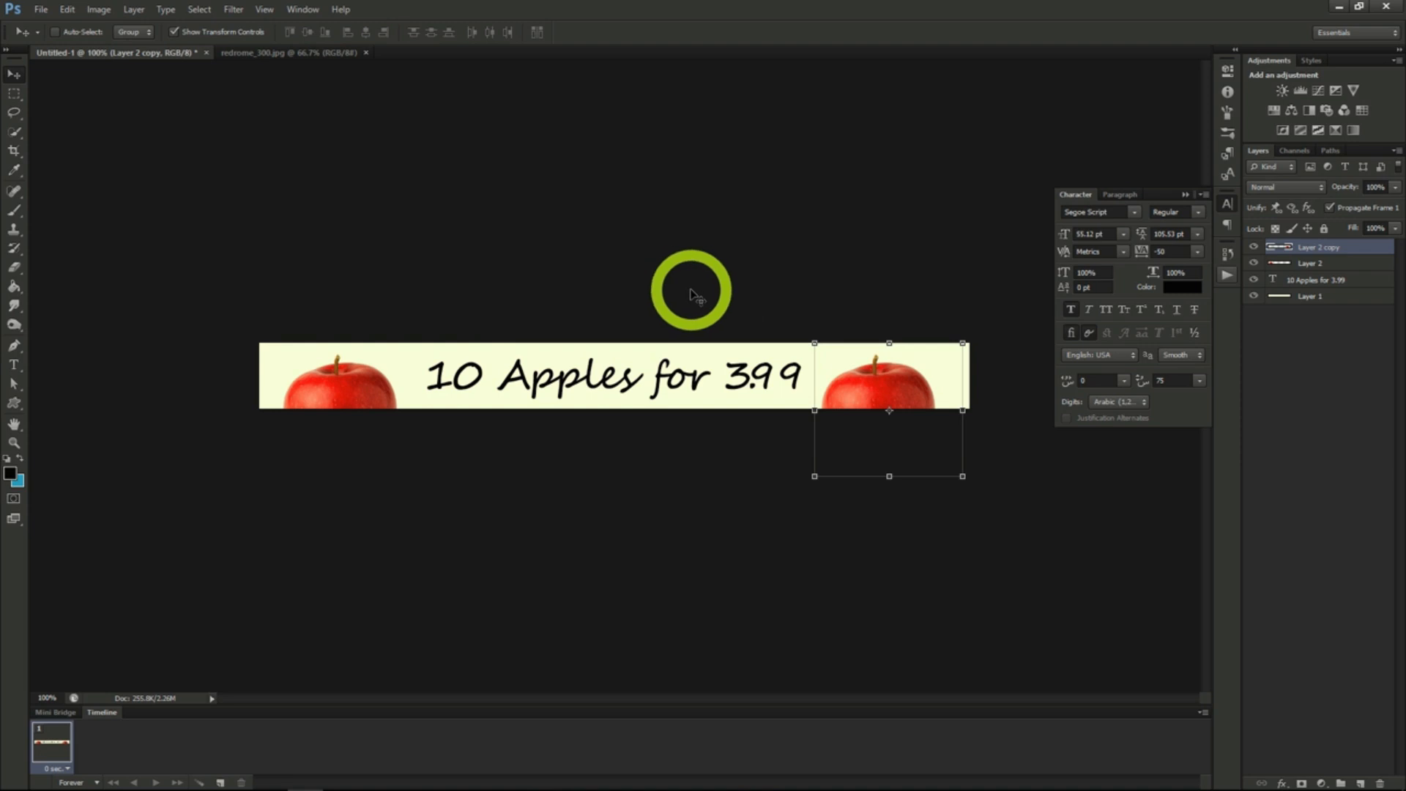
- Save the banner in Photoshop format as appleAd1.psd with Maximize Compatibility on
left_click(40, 9)
left_click(76, 188)
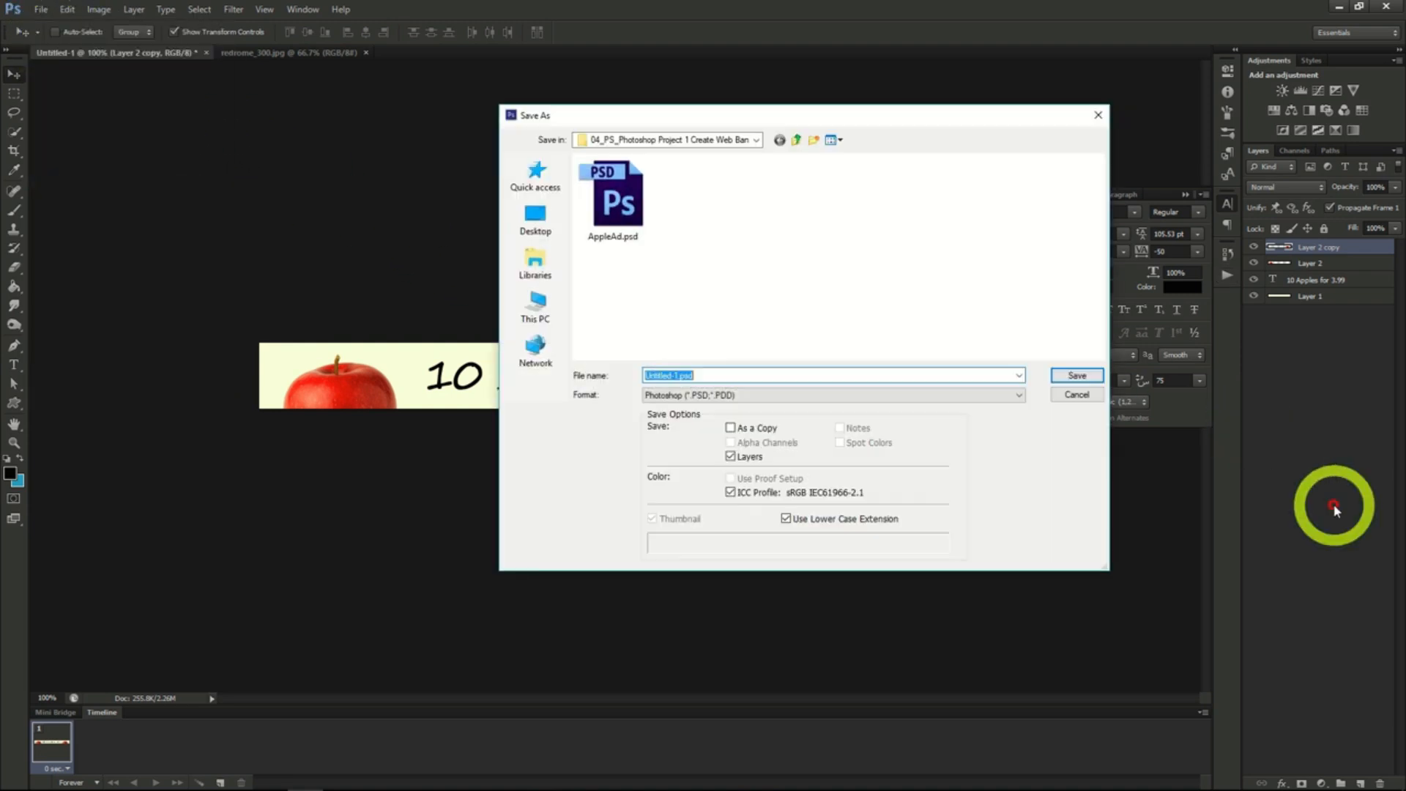
type("appleAd")
key("Return")
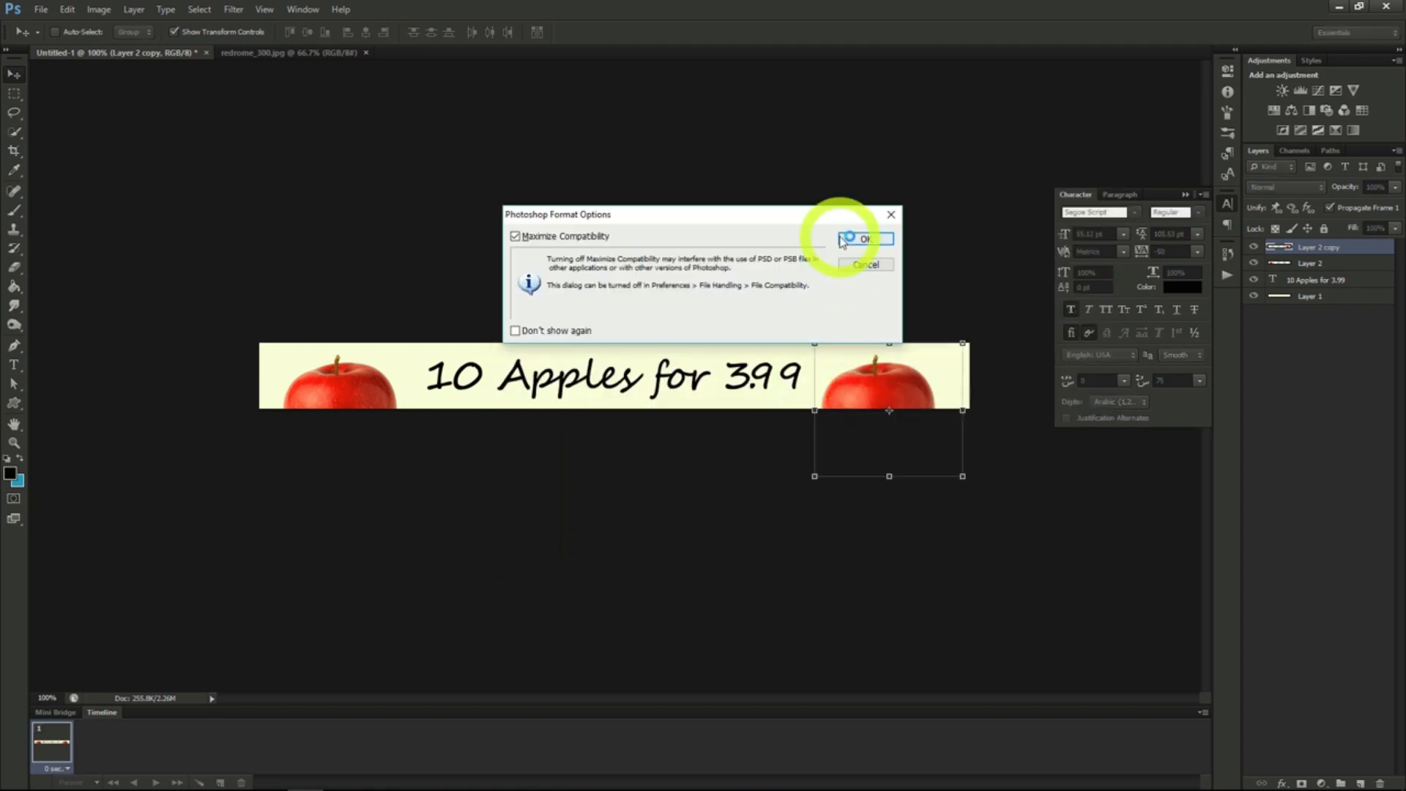
left_click(842, 240)
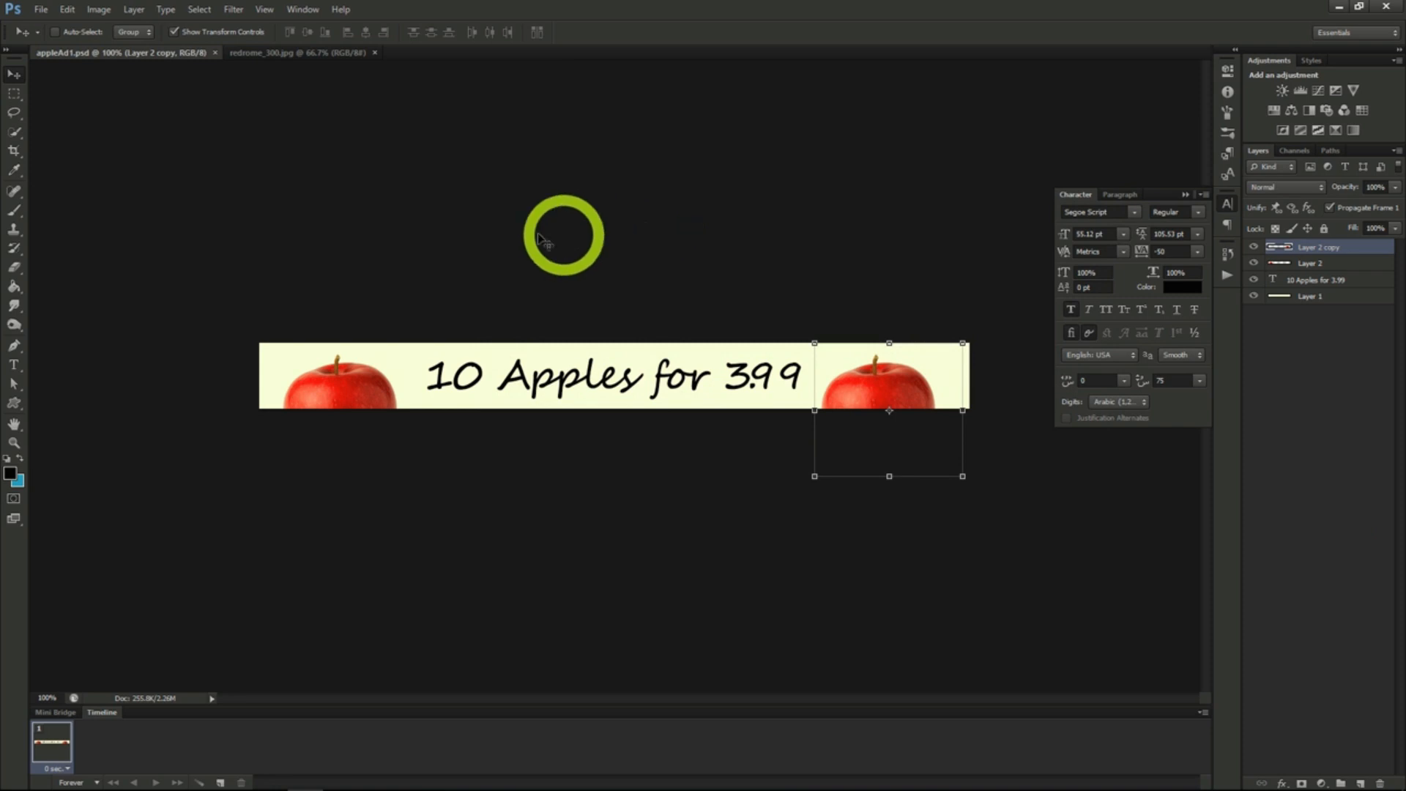
- Resize the canvas to 300 by 600 pixels with the centre anchor, accepting the clipping
left_click(100, 9)
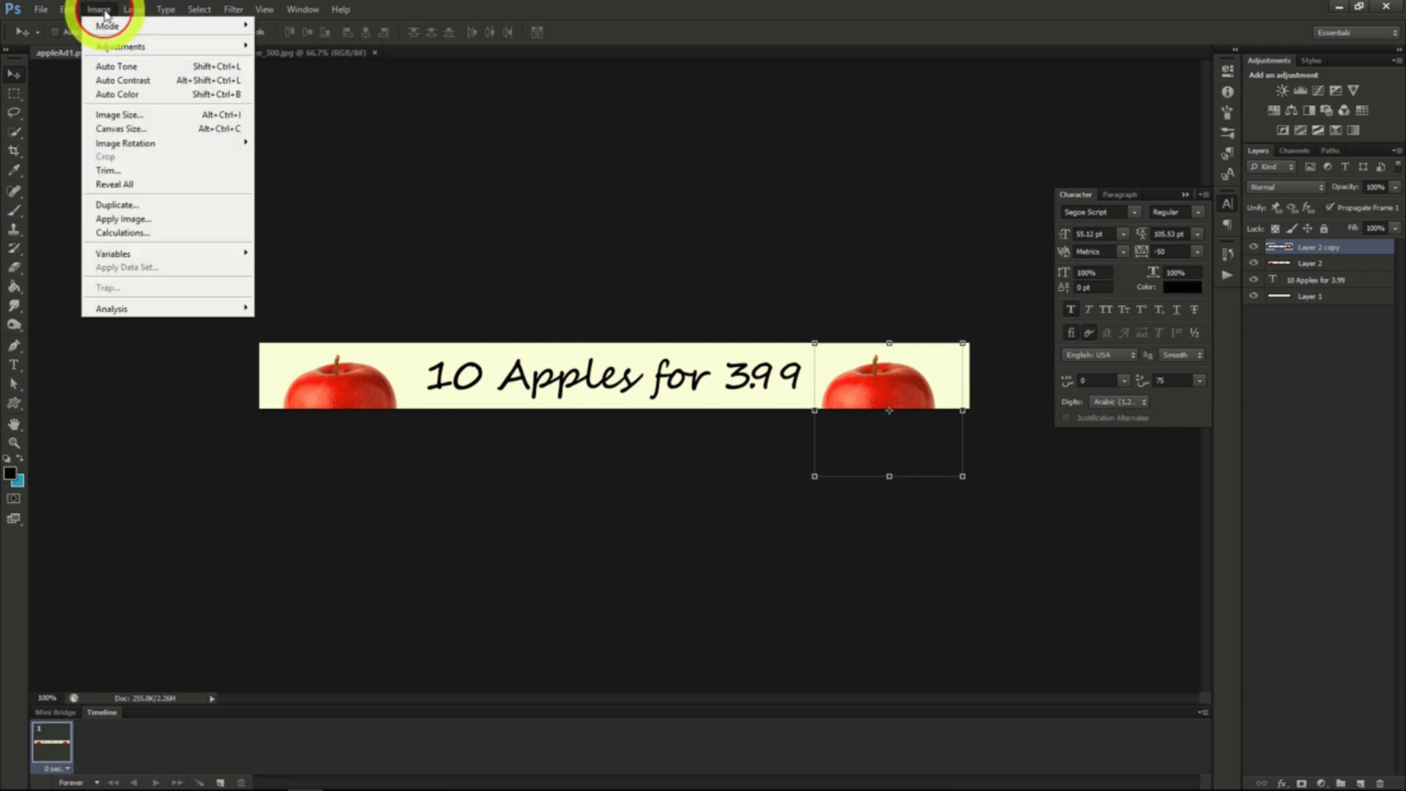
left_click(139, 132)
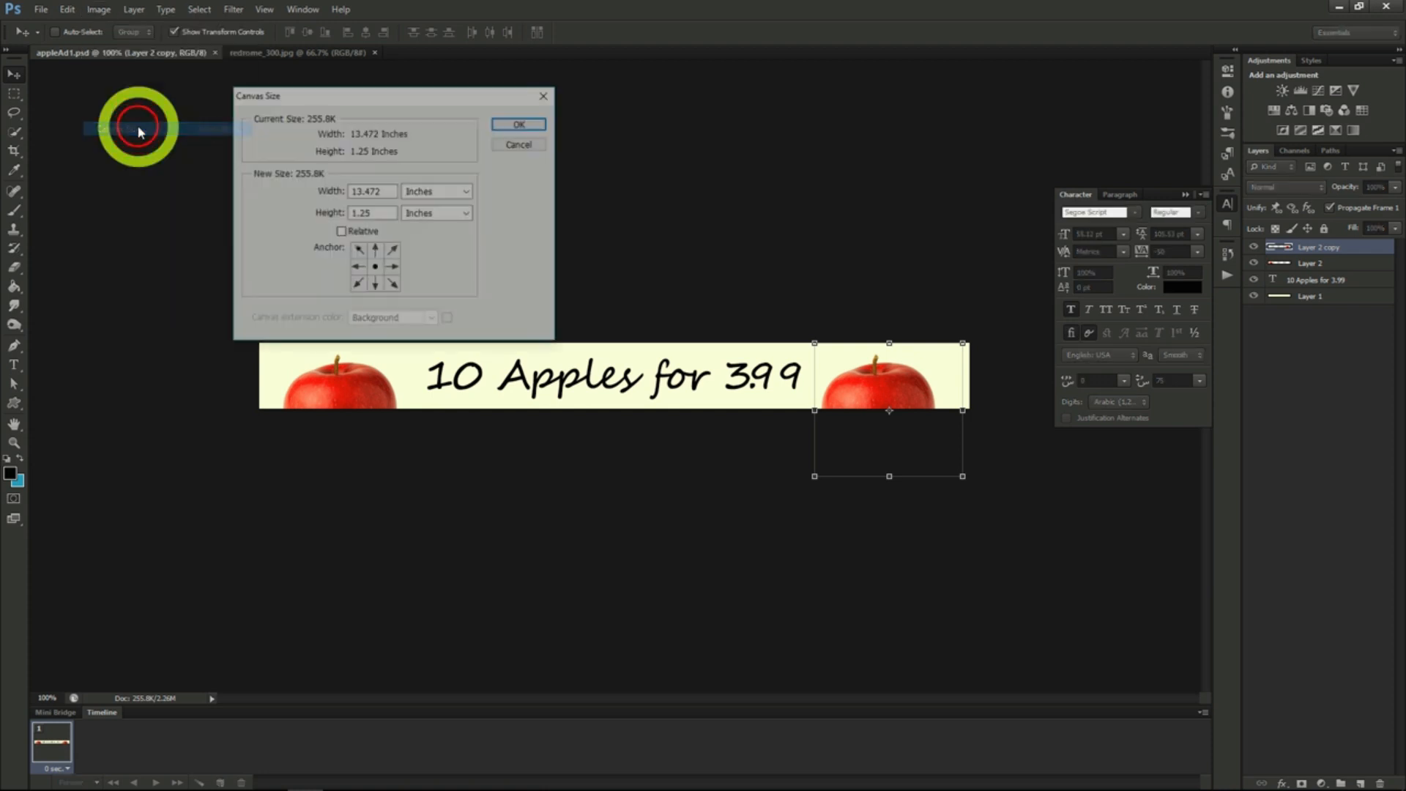
left_click(421, 192)
left_click(427, 217)
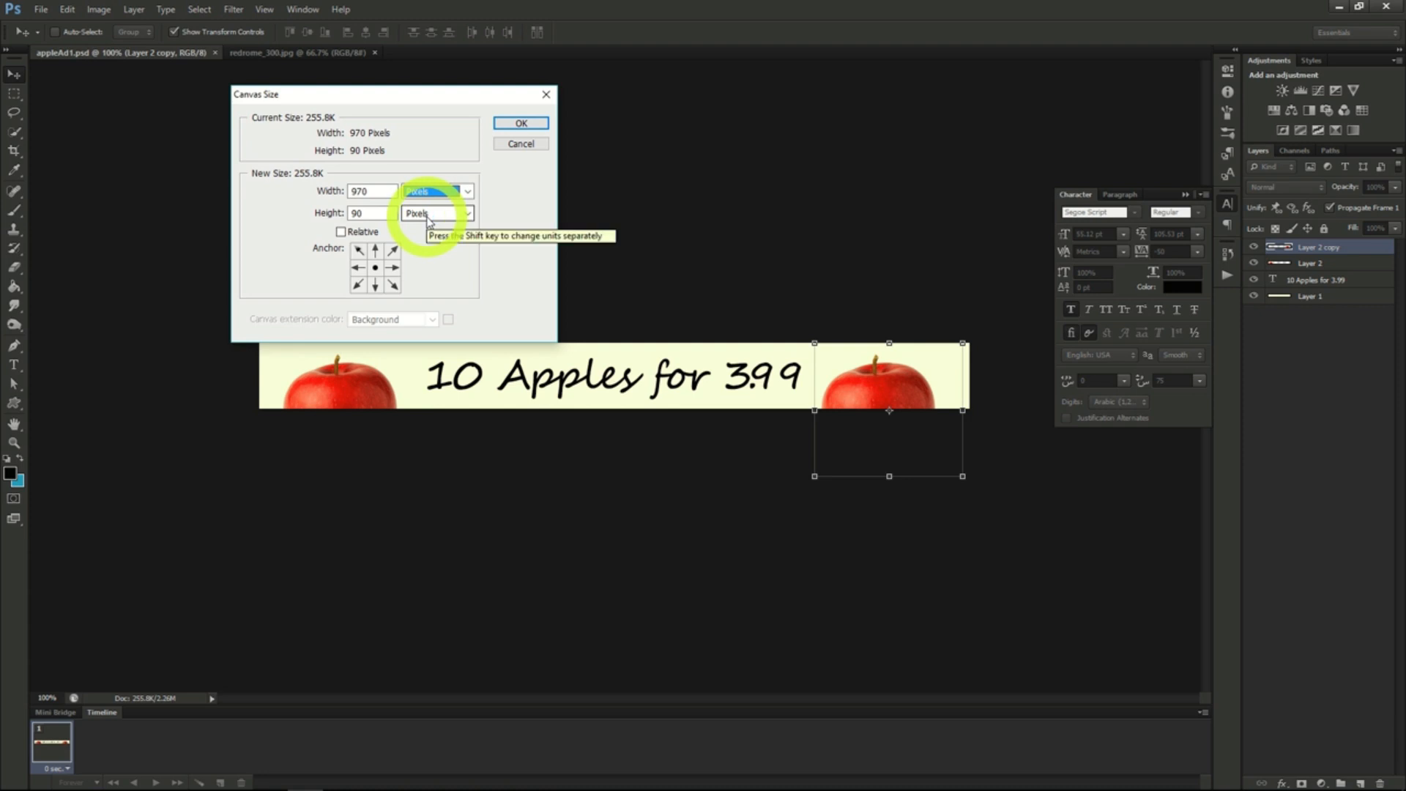
left_click(303, 190)
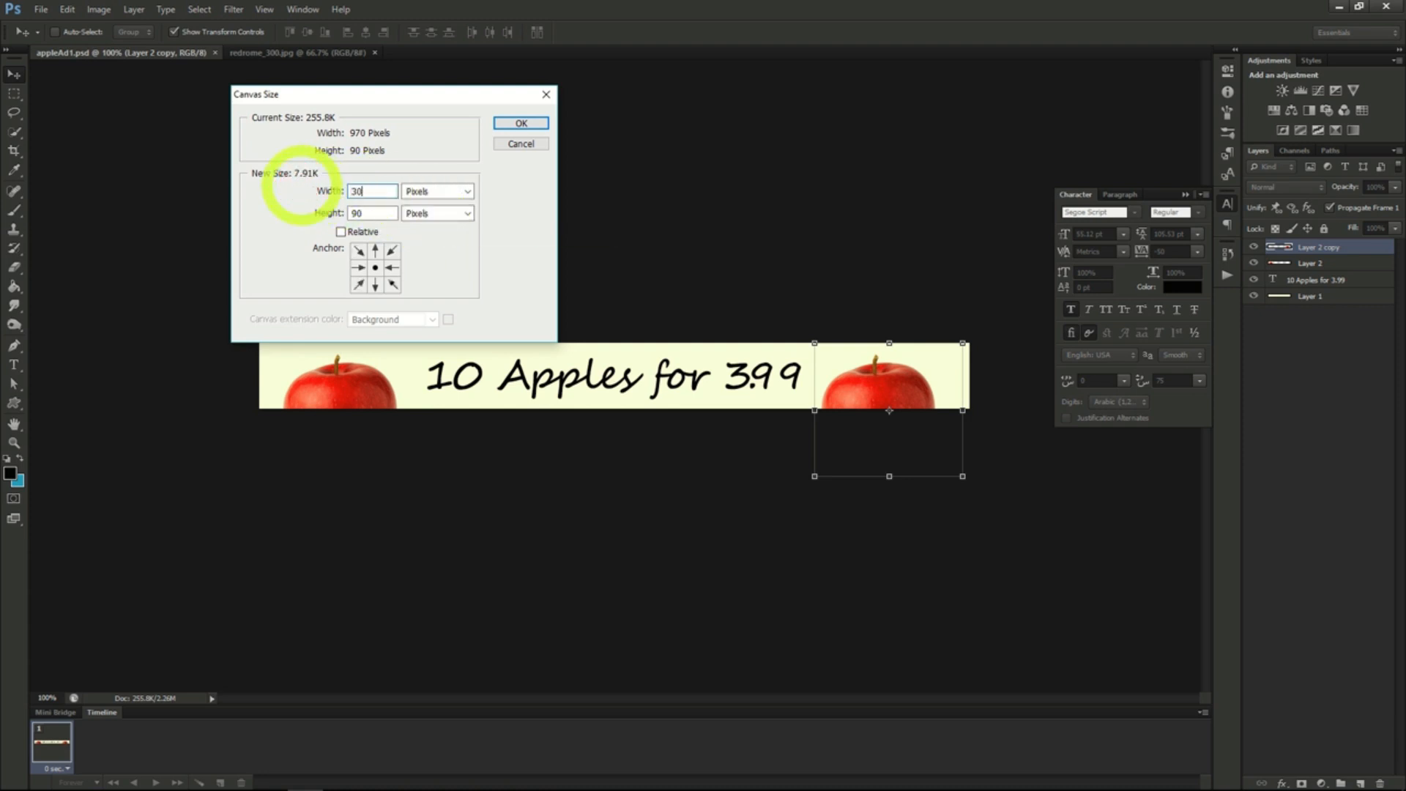
type("300")
left_click(284, 213)
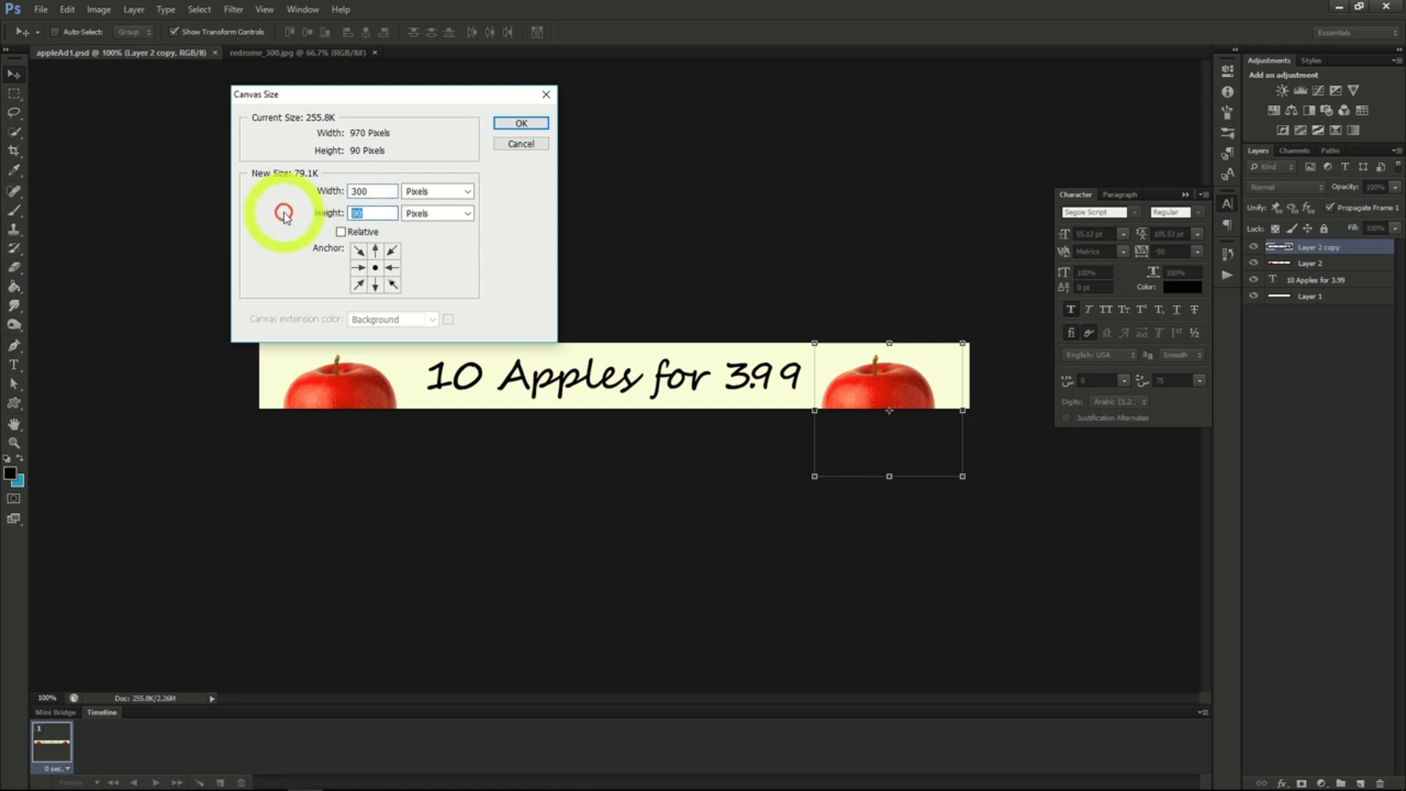
type("600")
left_click(520, 123)
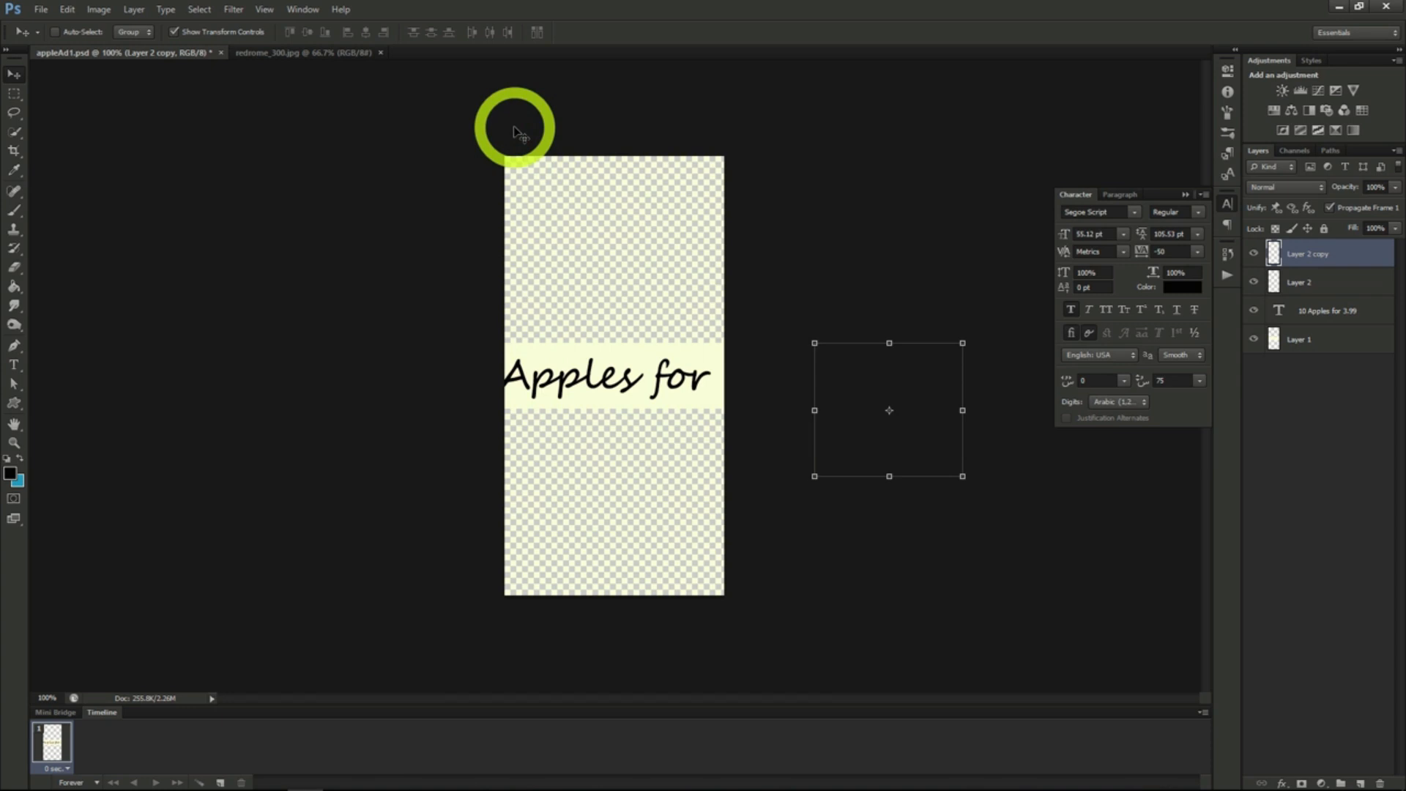
left_click(718, 221)
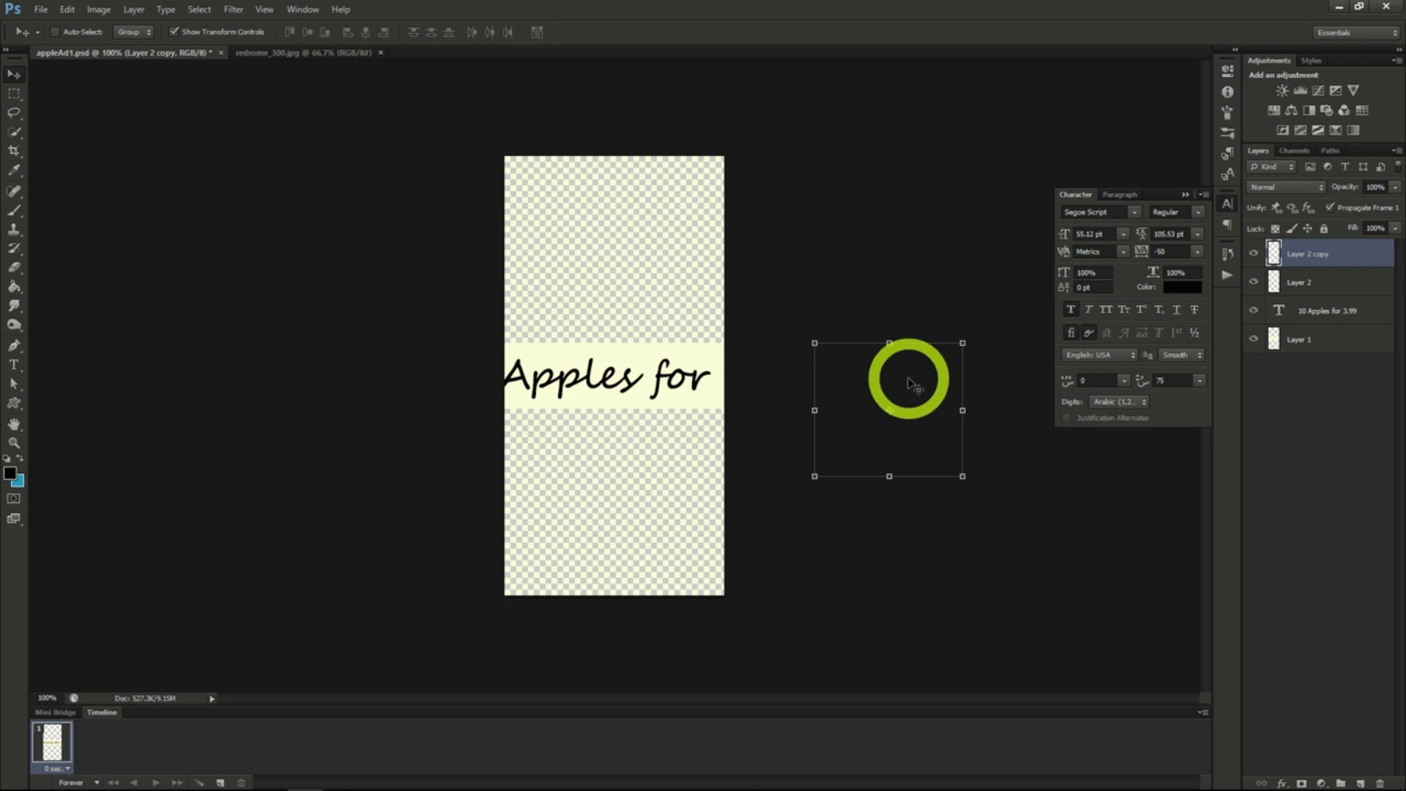
- Move the Layer 2 copy apple to the bottom of the canvas and the Layer 2 apple to the top
left_click_drag(920, 373, 650, 489)
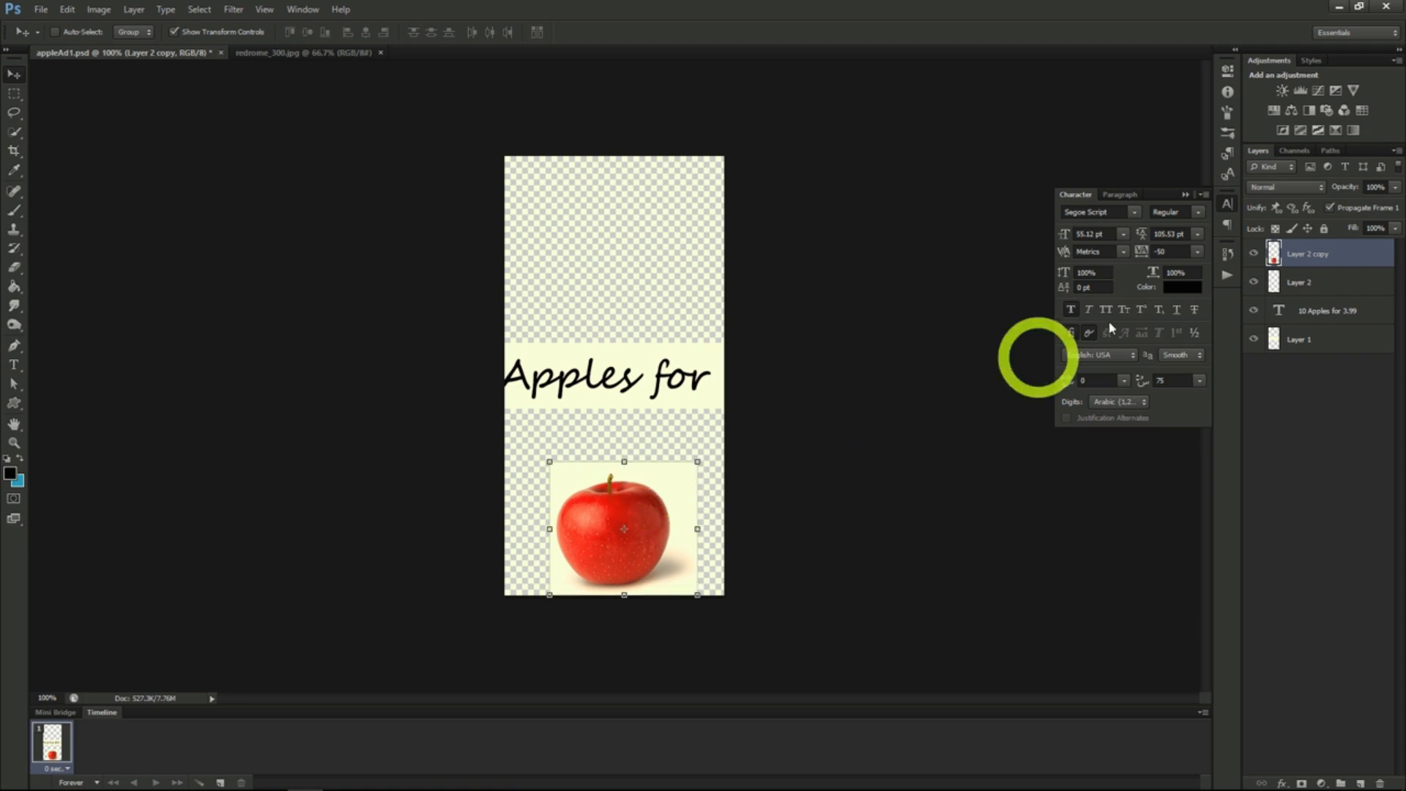
left_click(1297, 282)
left_click_drag(376, 383, 632, 196)
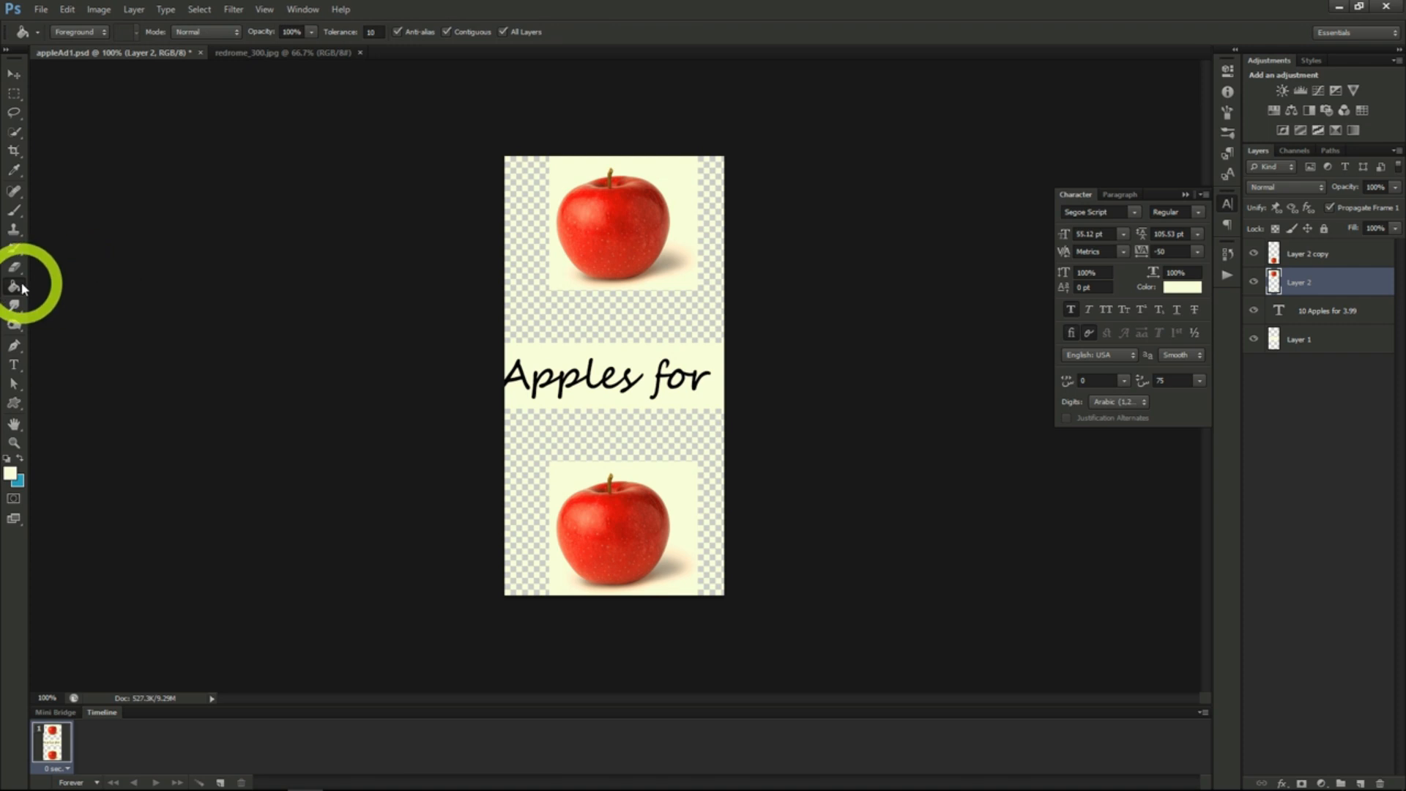
- Fill the transparent areas above and below the text on Layer 2 with the pale background colour
left_click(598, 330)
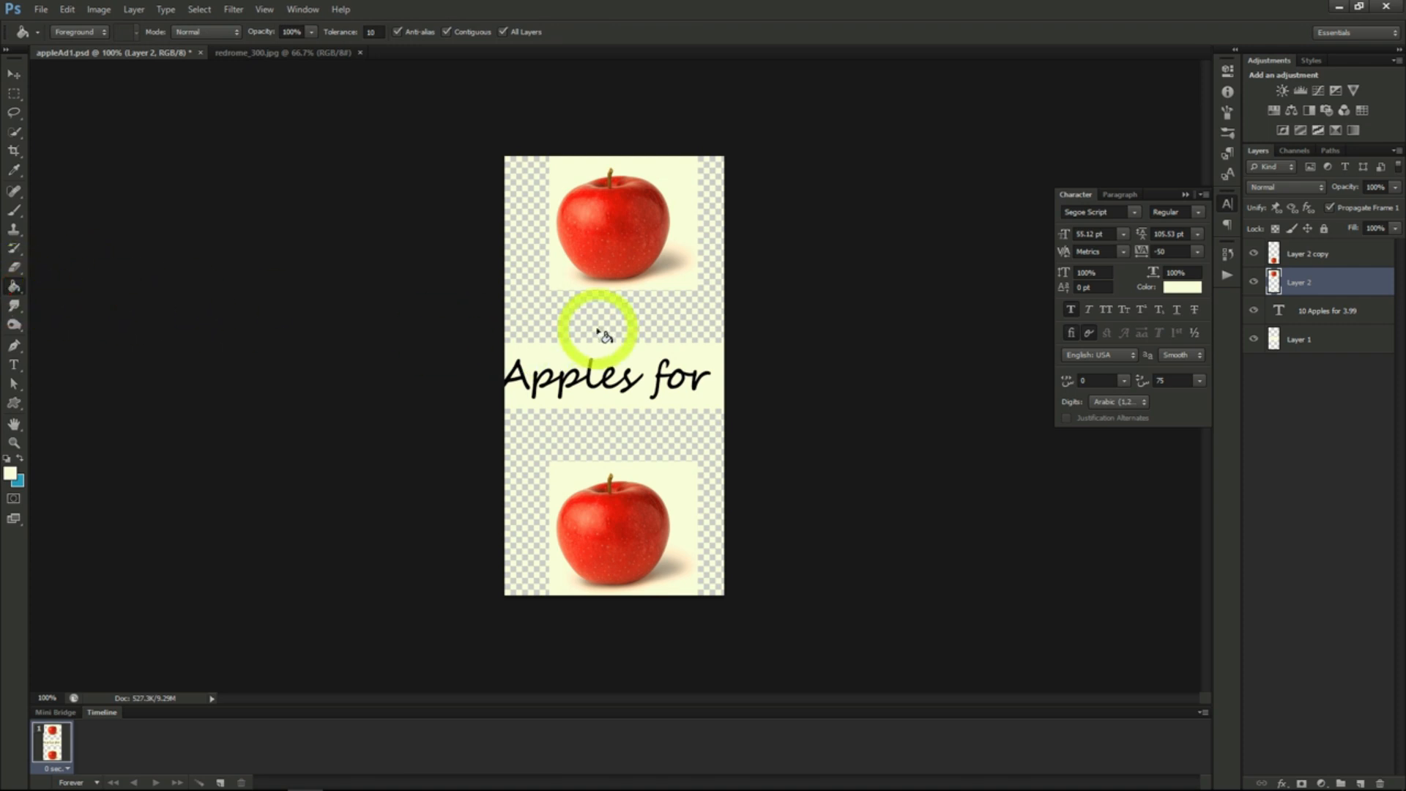
left_click(598, 330)
left_click(600, 437)
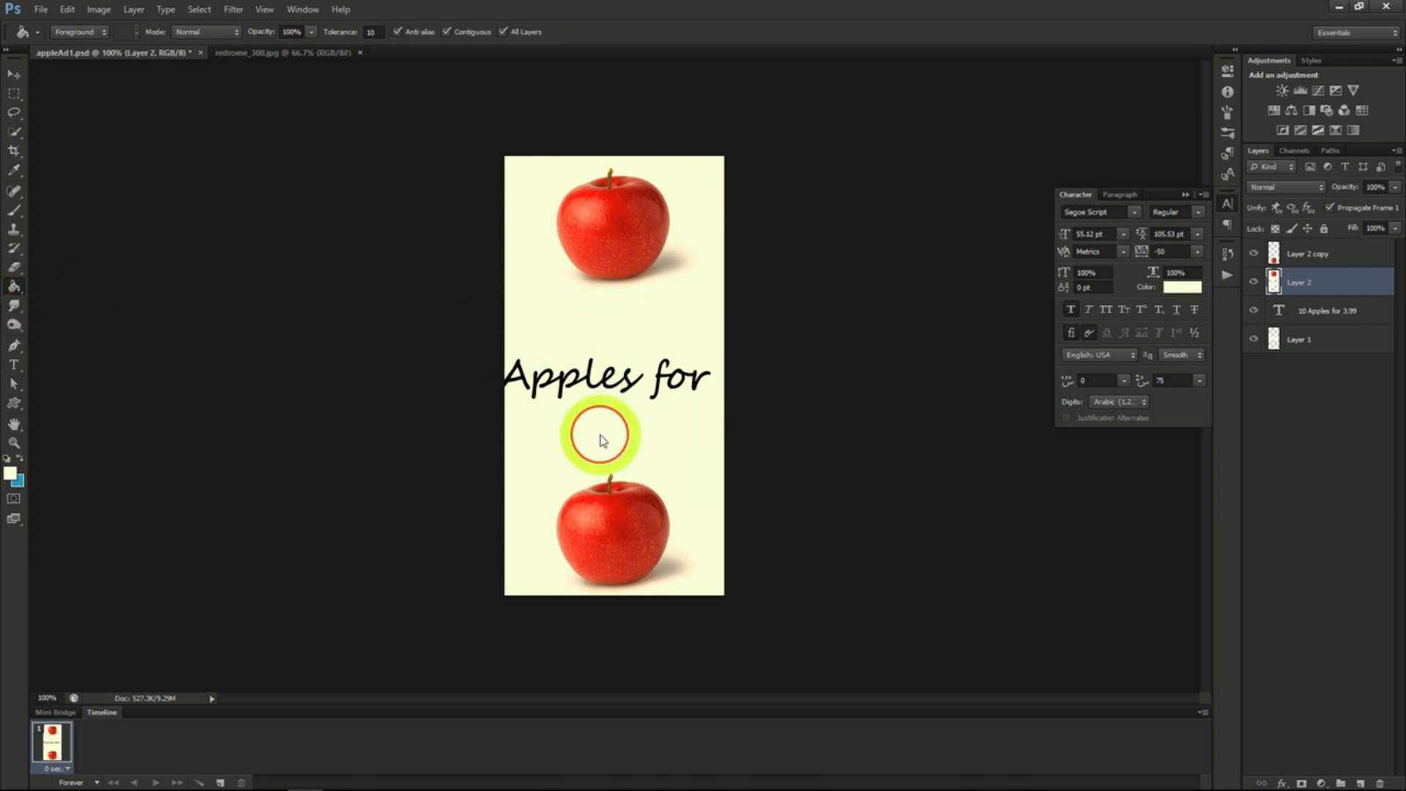
- Fill the transparent area of Layer 1 with the pale background colour
left_click(799, 435)
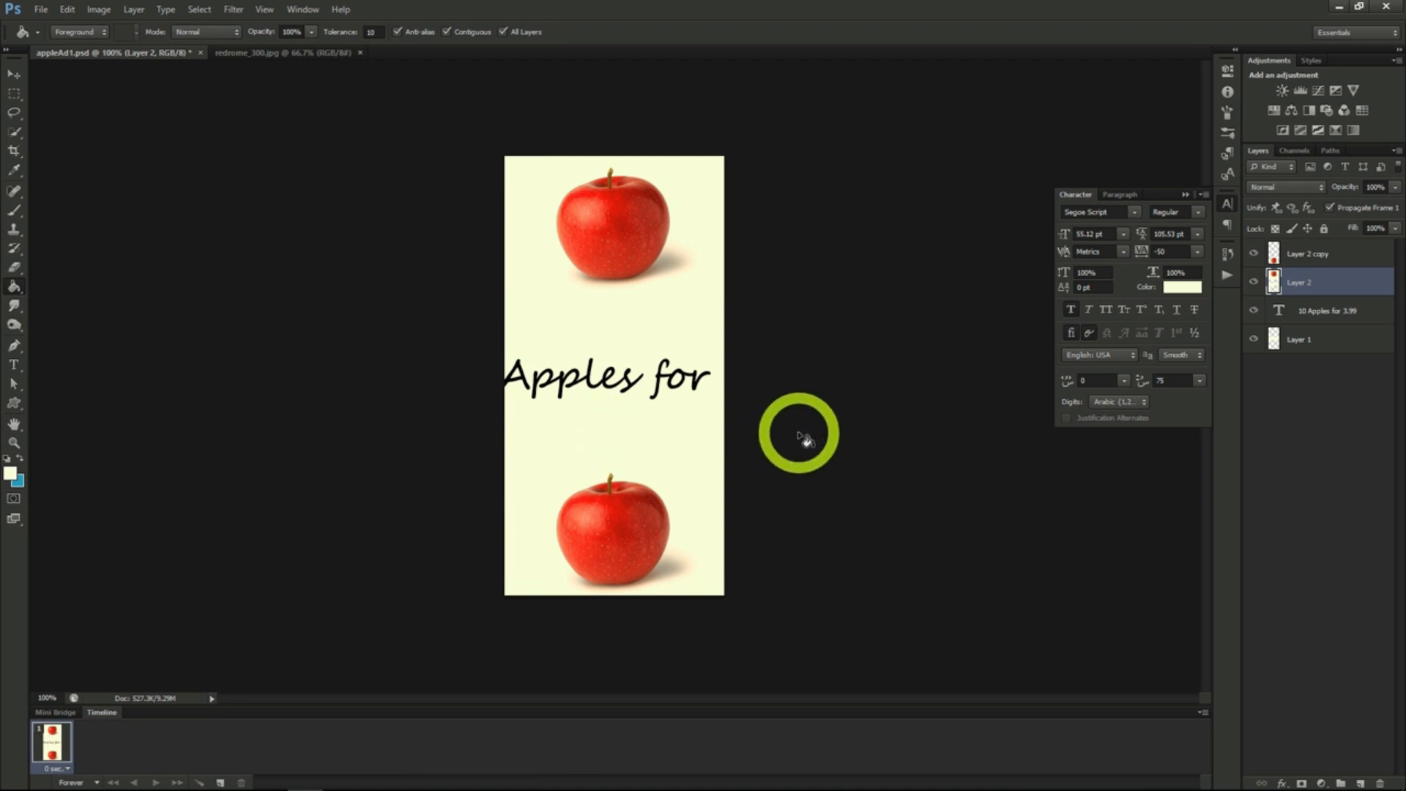
left_click(1307, 337)
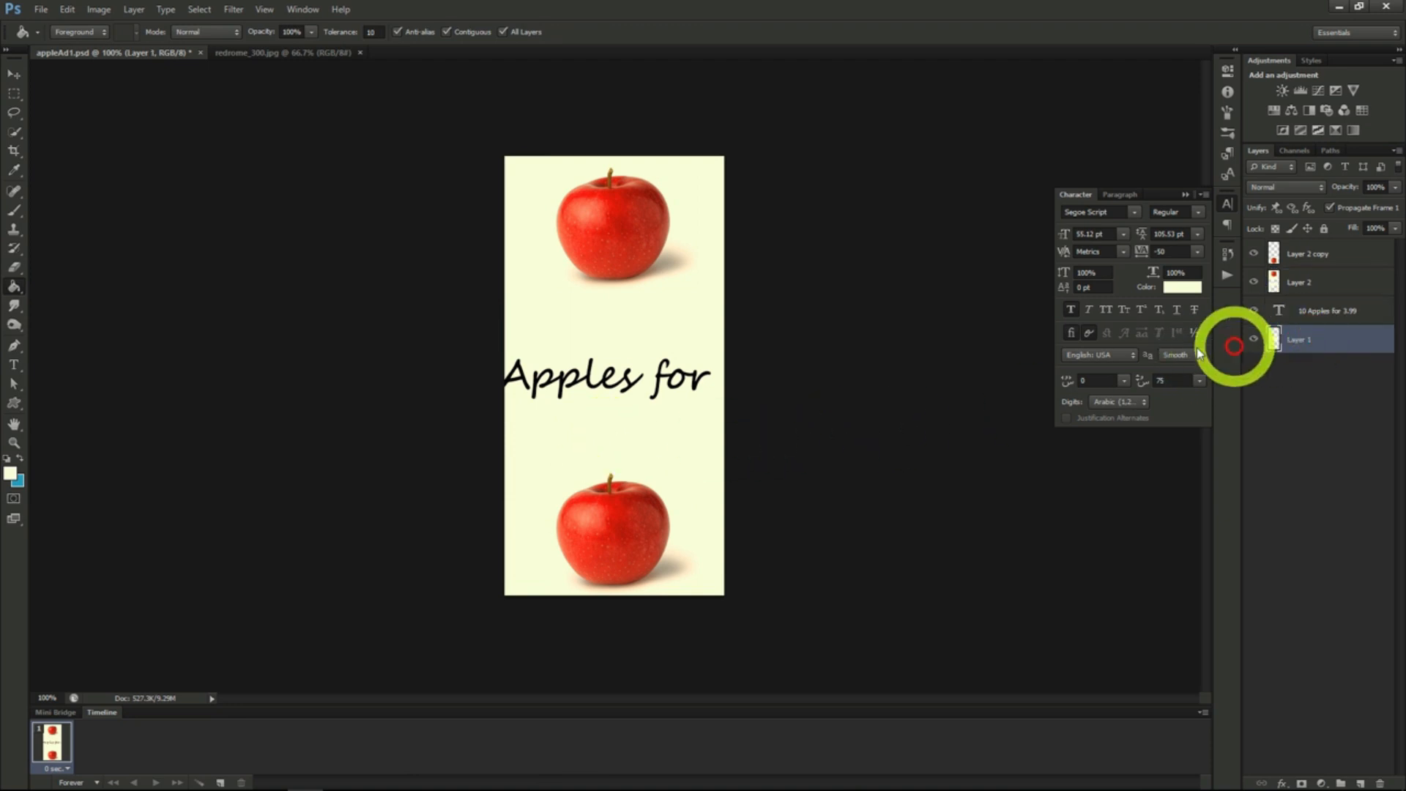
left_click(591, 321)
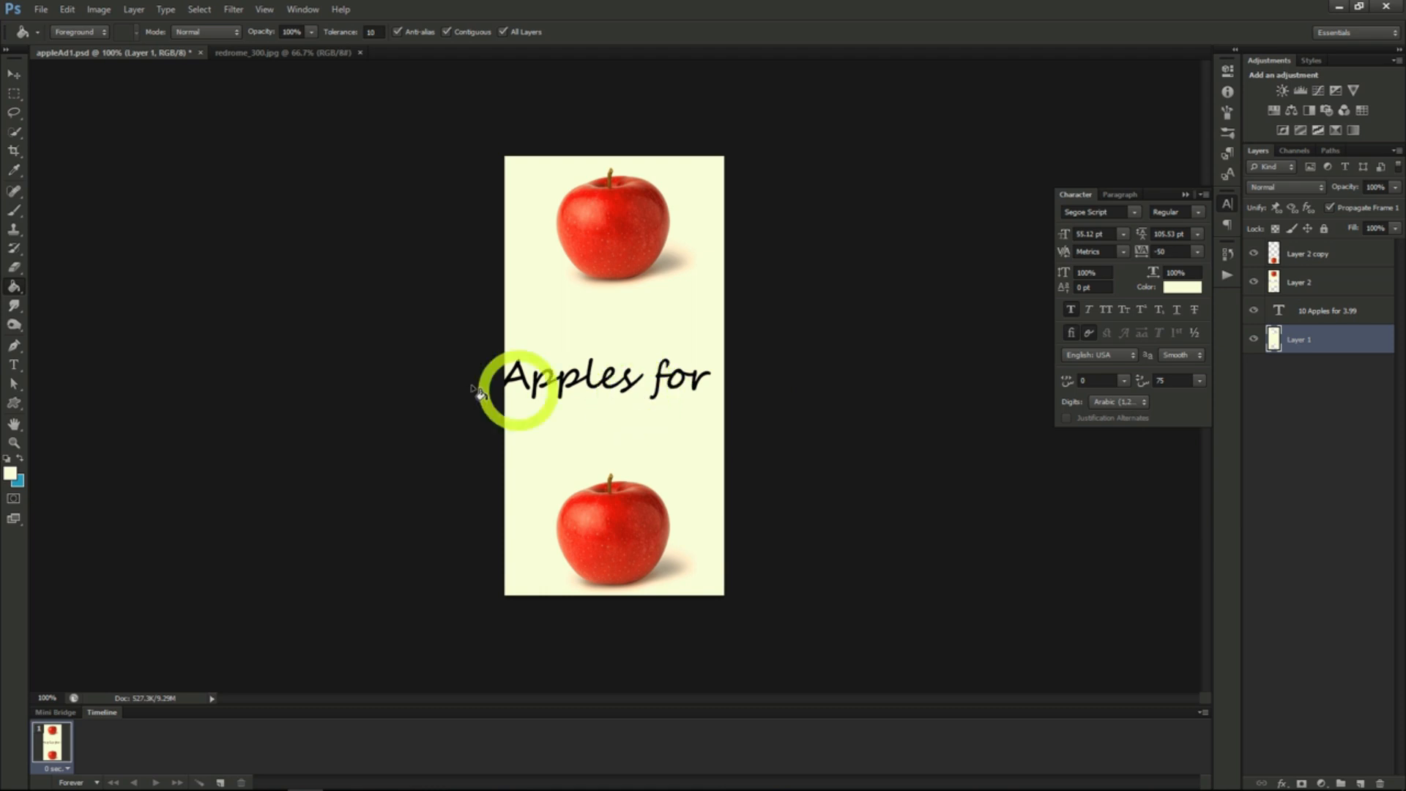
- Split the "10 Apples for 3.99" text into two lines, starting the second line at "for"
left_click(14, 364)
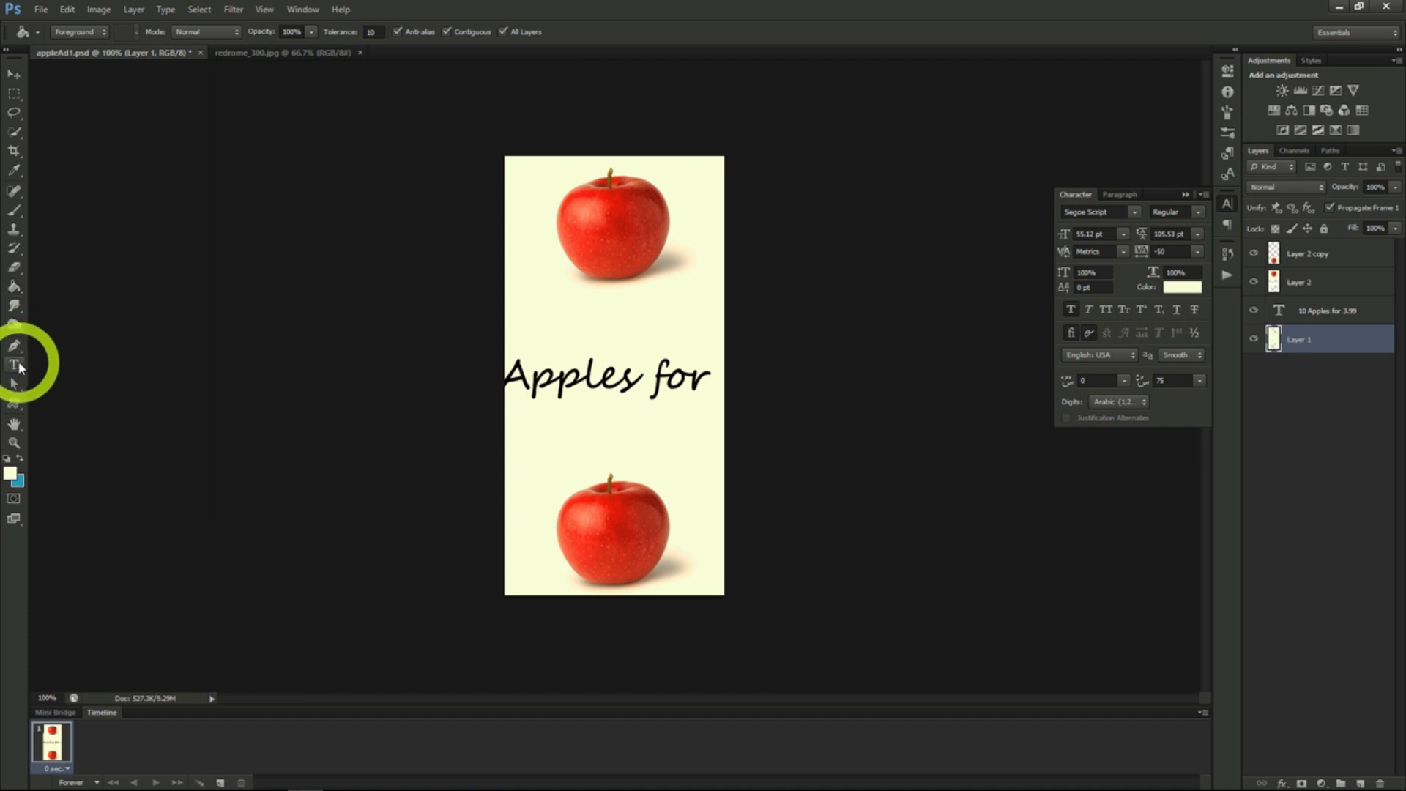
left_click(516, 381)
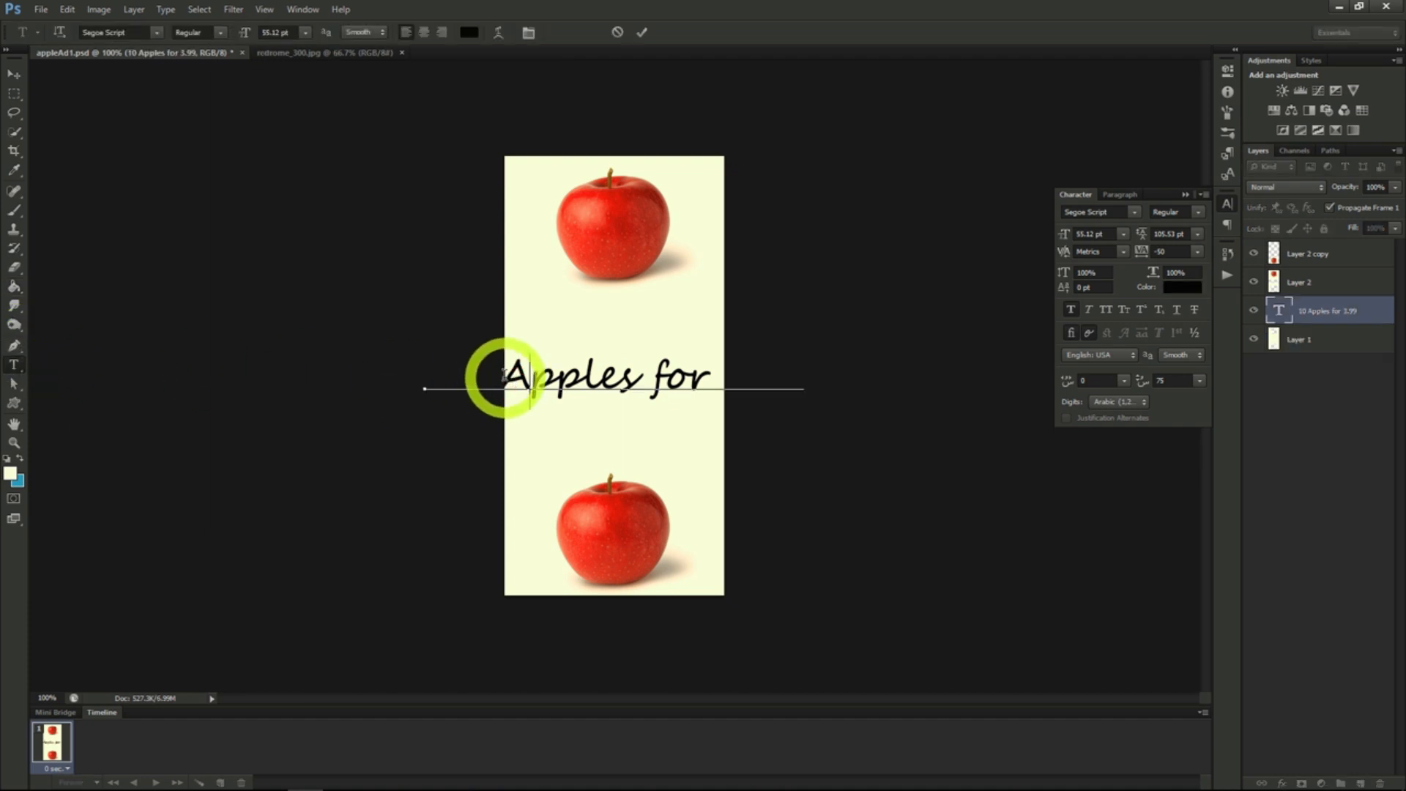
left_click(657, 370)
key("Return")
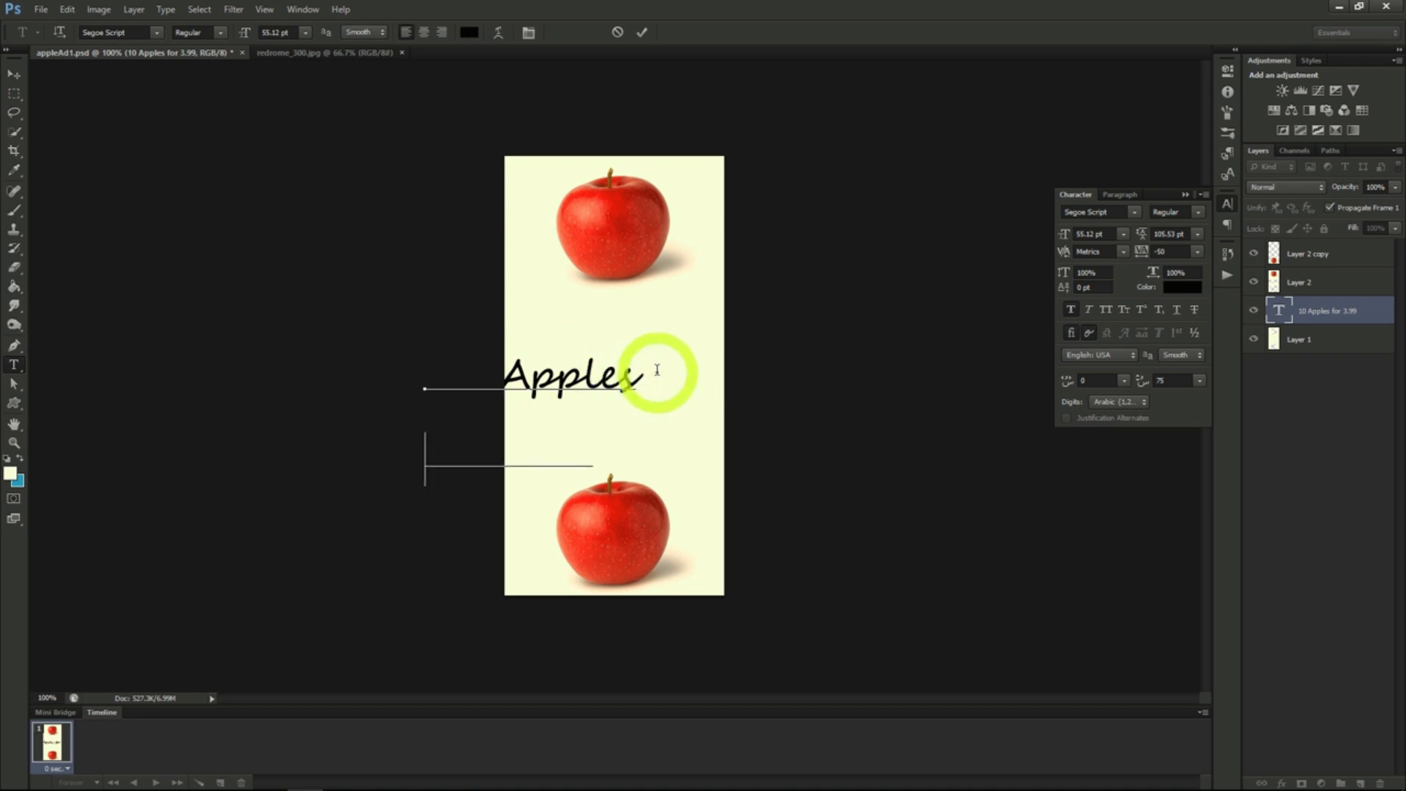
- Position the two-line text between the two apples and bring its layer to the top of the layer stack
left_click(15, 74)
left_click(412, 342)
left_click_drag(713, 409, 798, 361)
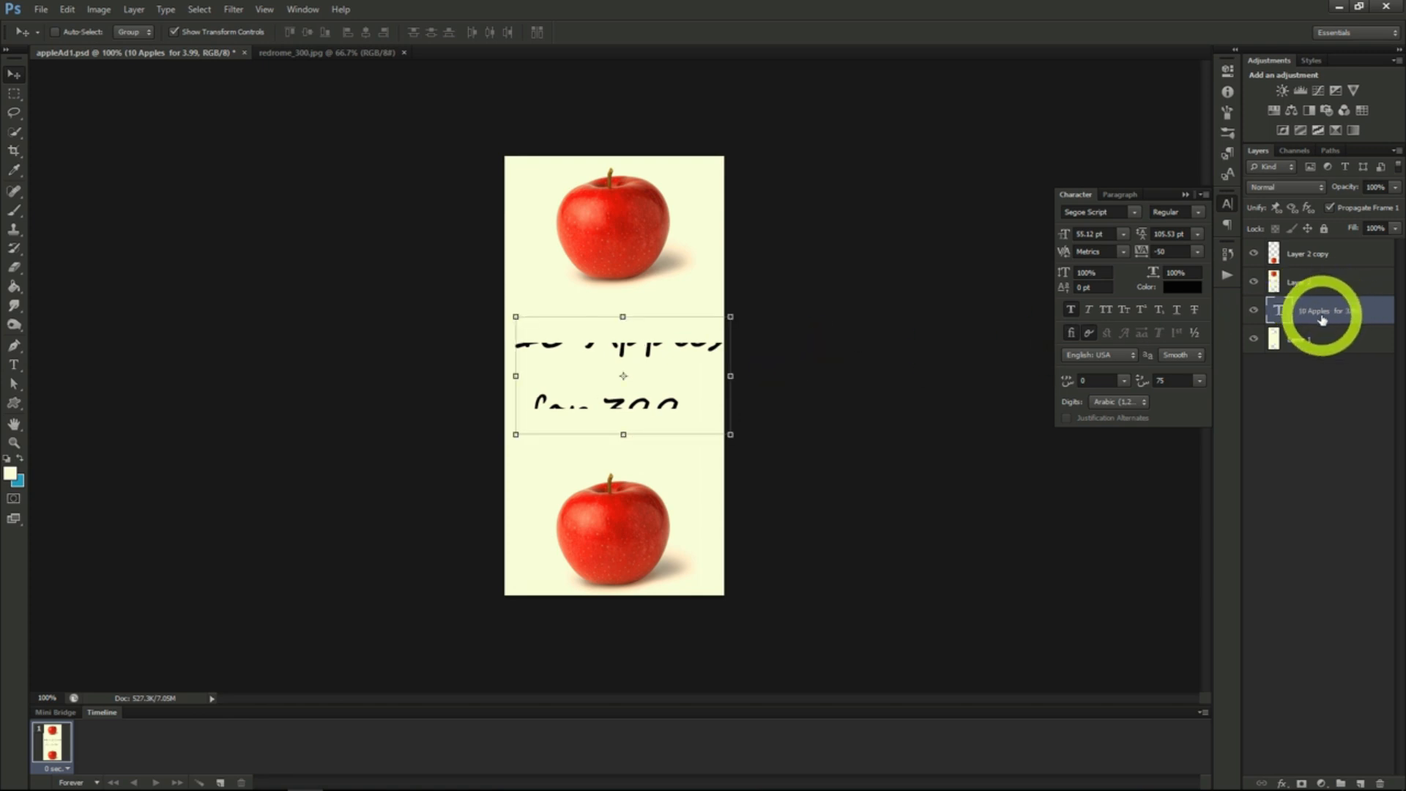
left_click_drag(1320, 320, 1312, 242)
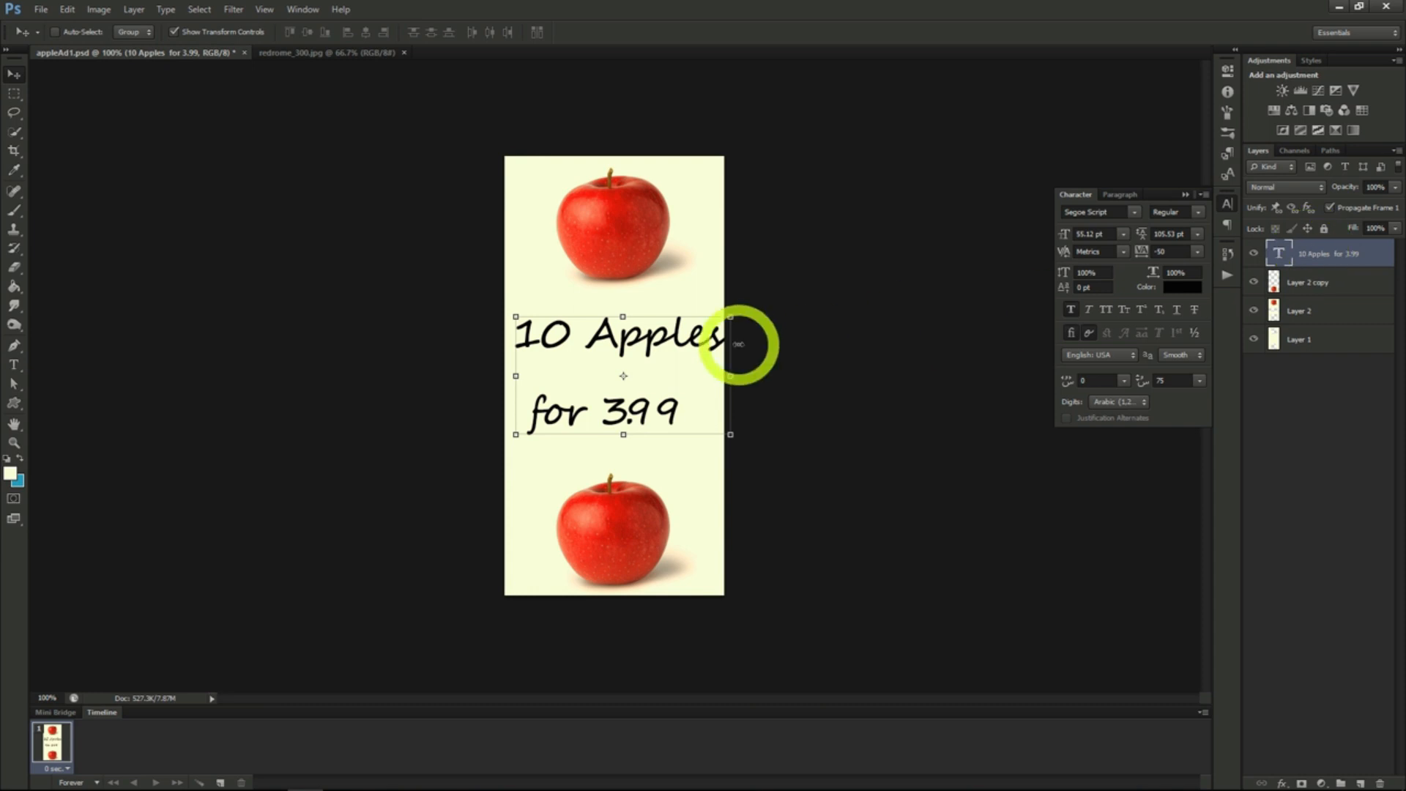
left_click_drag(665, 353, 660, 355)
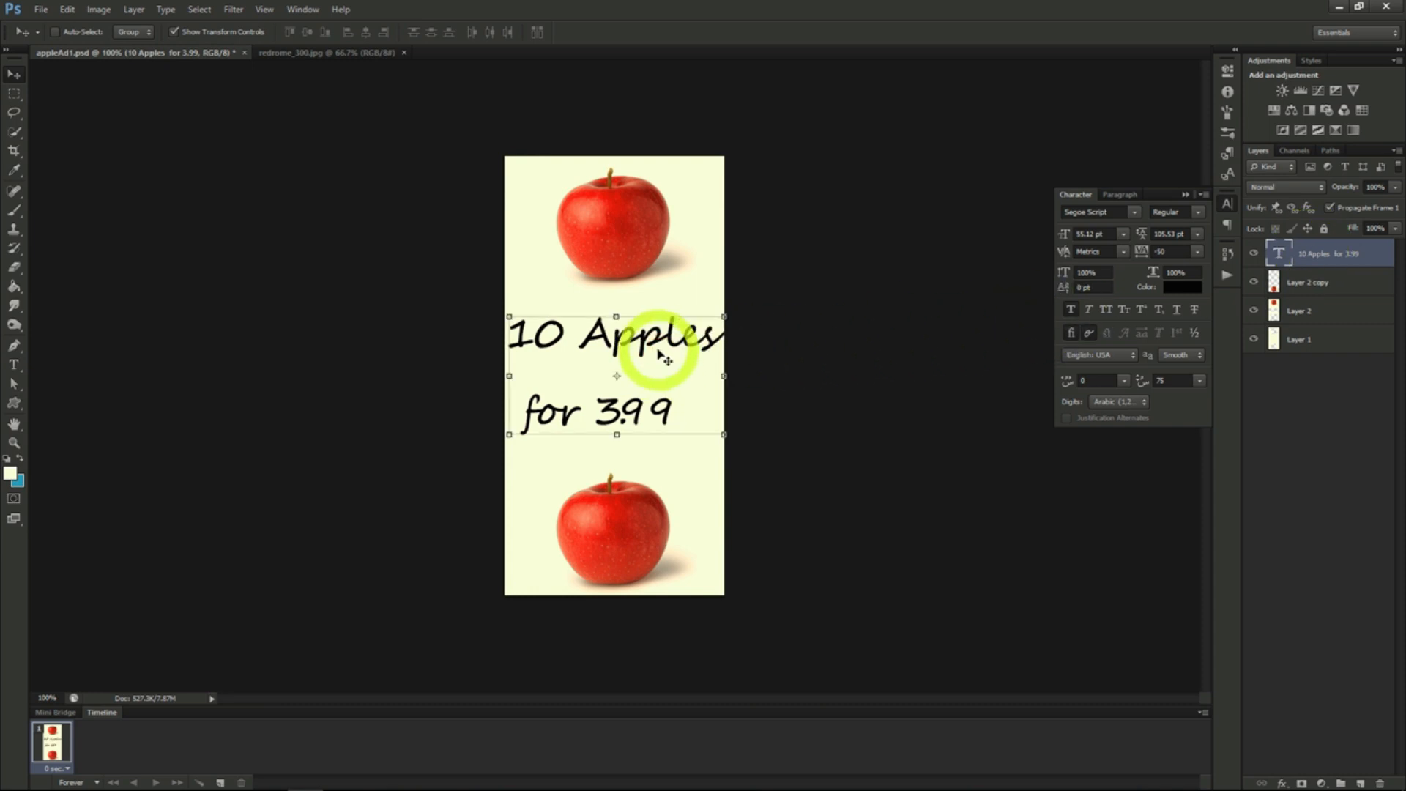
- Centre-align the paragraph of the two-line text and reposition it within the canvas width
left_click(1122, 196)
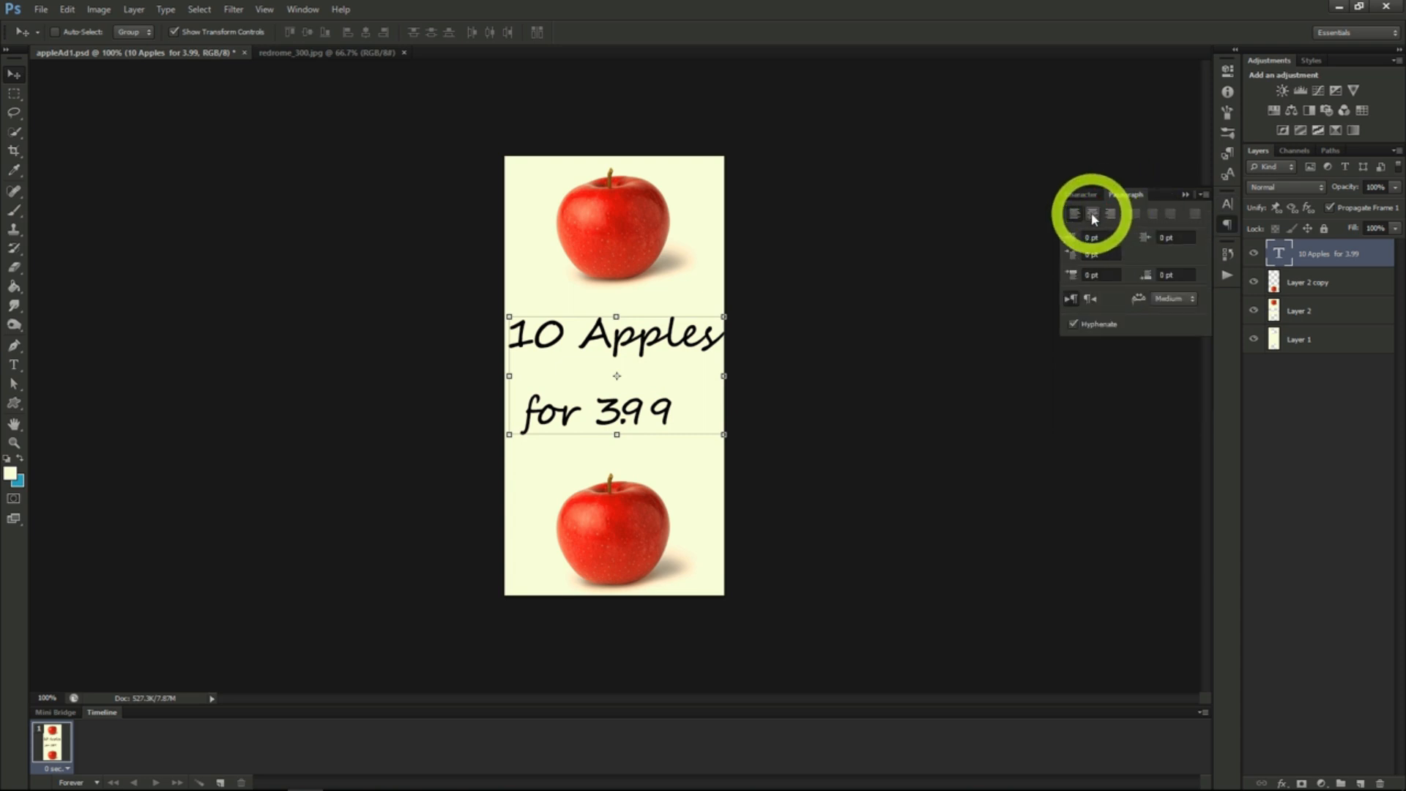
left_click(1093, 214)
left_click_drag(684, 388, 788, 382)
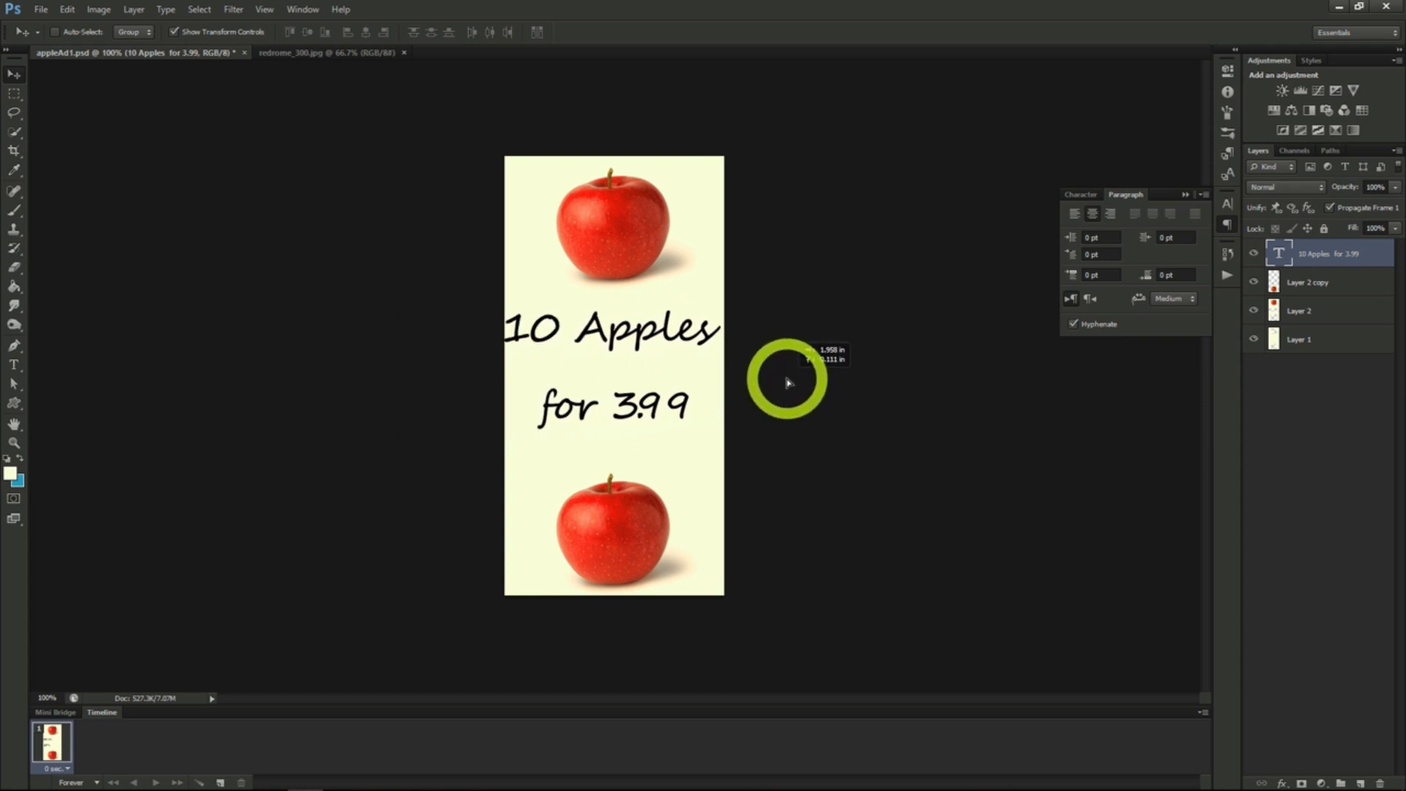
- Reduce the apple text to 44.12 pt with 52.53 pt leading and place it midway between the apples
left_click(1076, 195)
left_click(915, 341)
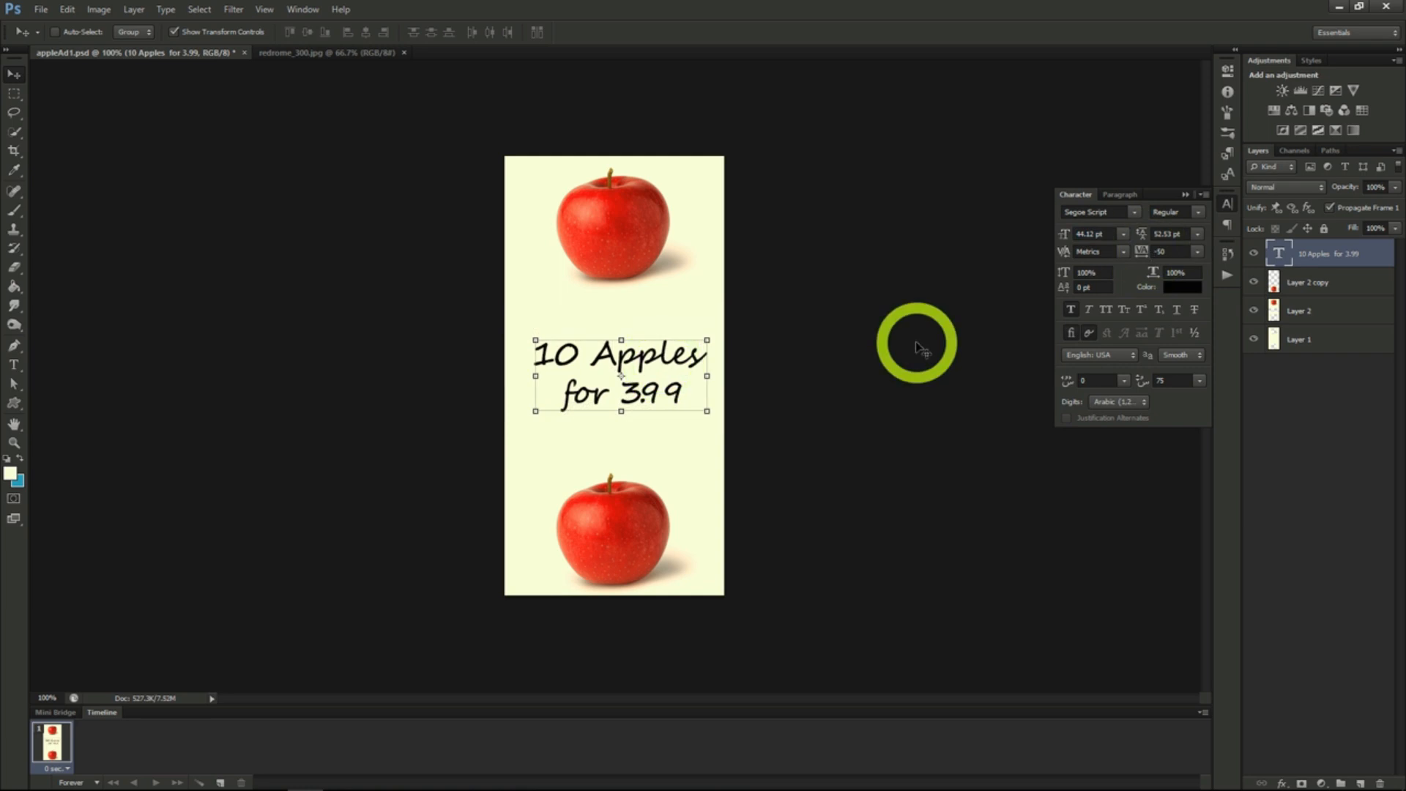
left_click(574, 119)
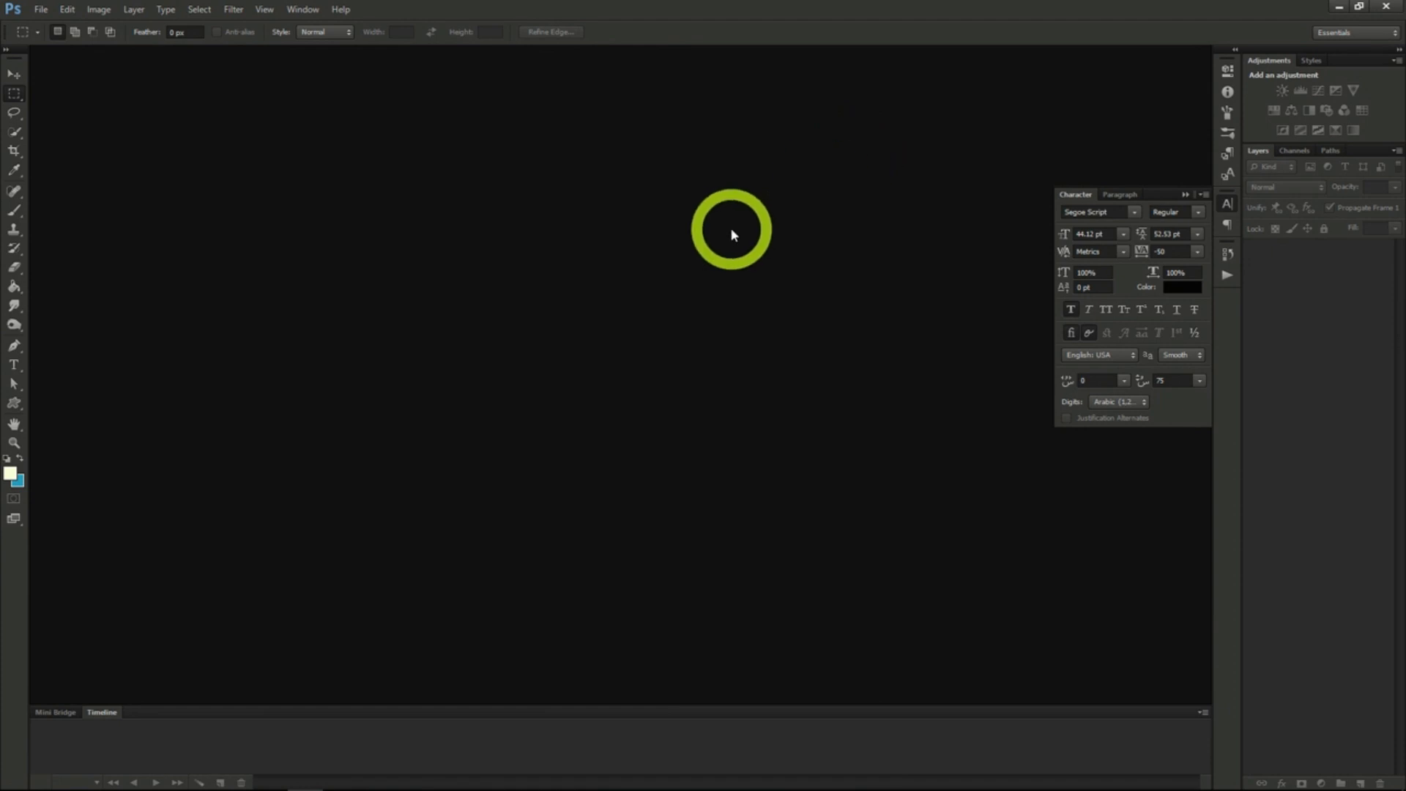
- Create a new transparent document 2560 pixels wide and 1440 pixels high
left_click(41, 9)
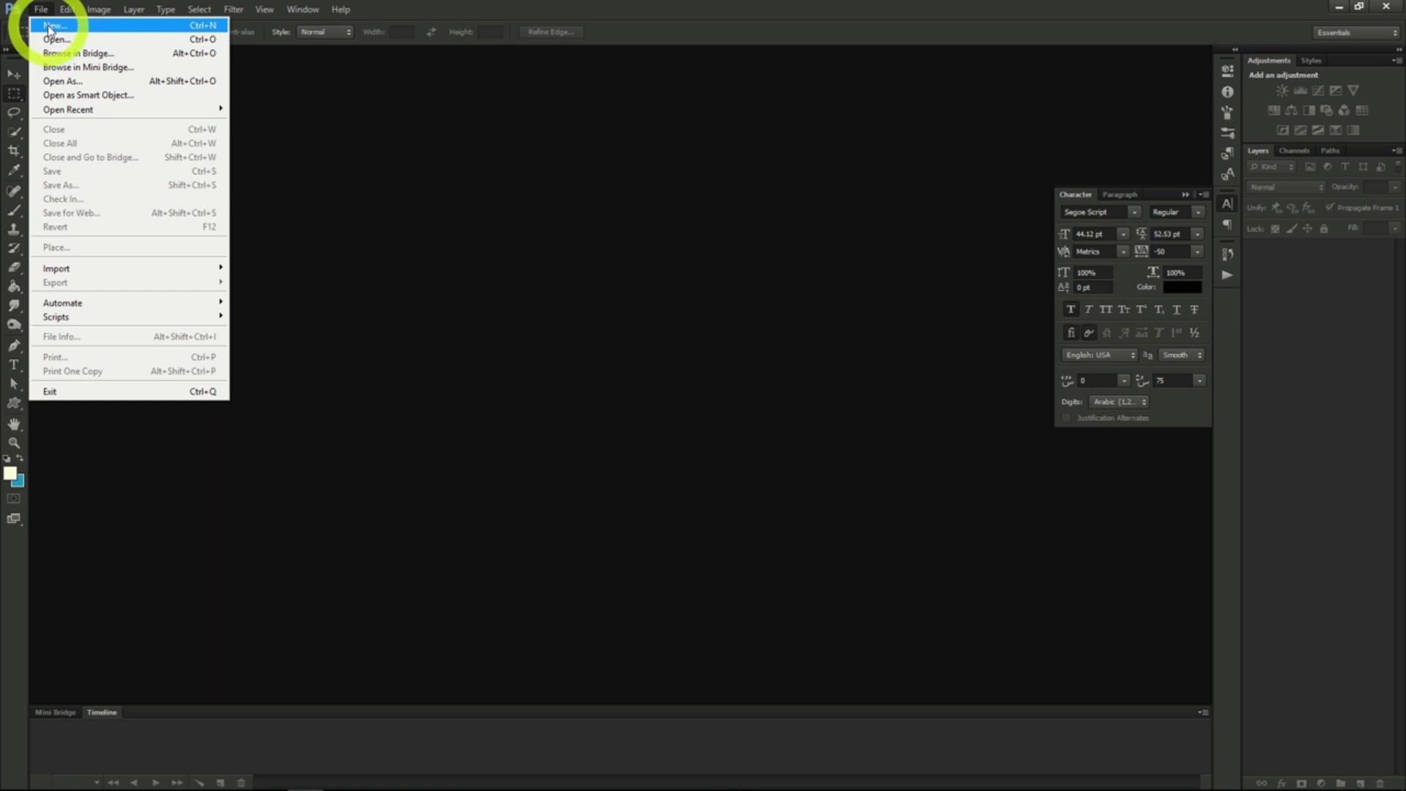
left_click(49, 28)
double_click(526, 322)
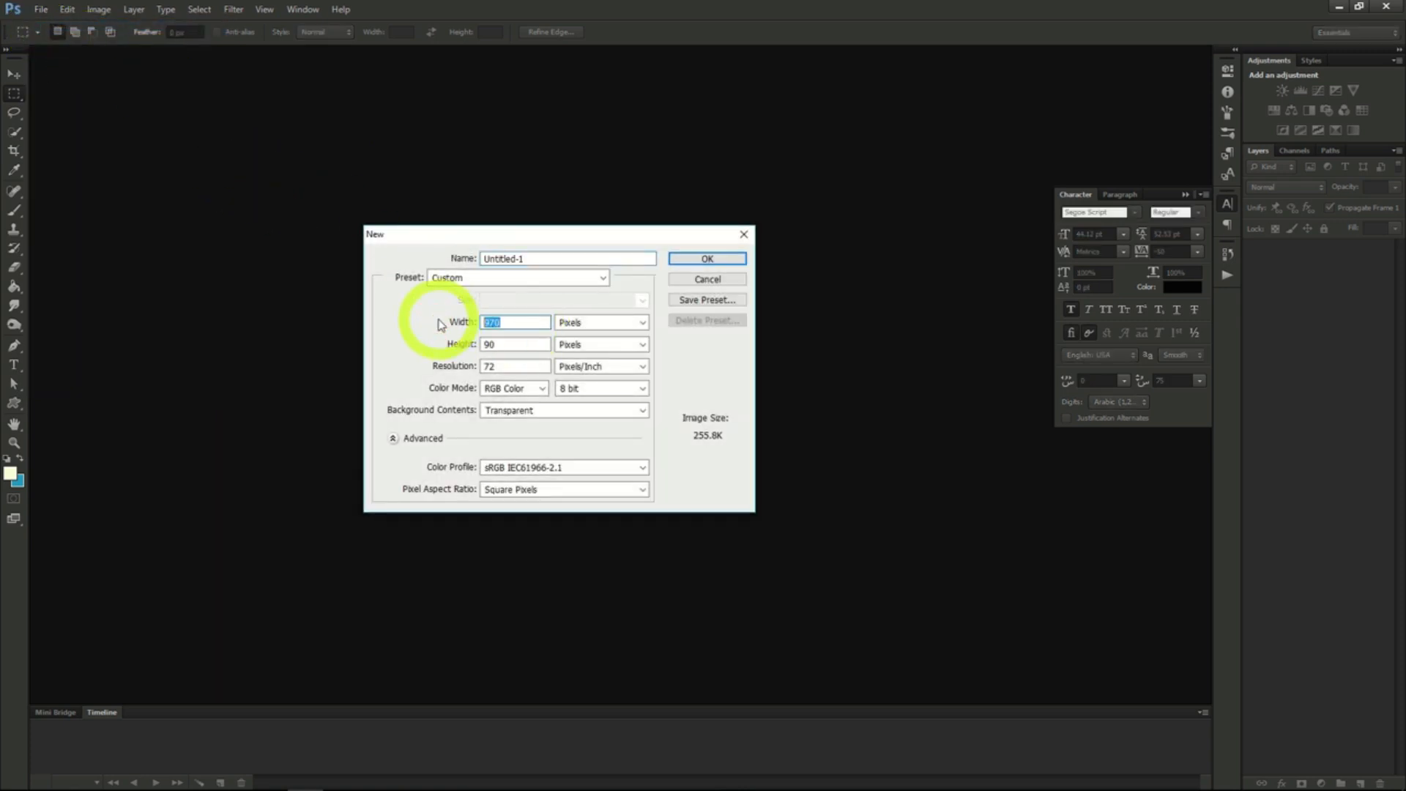
type("2560")
key("Tab")
type("1440")
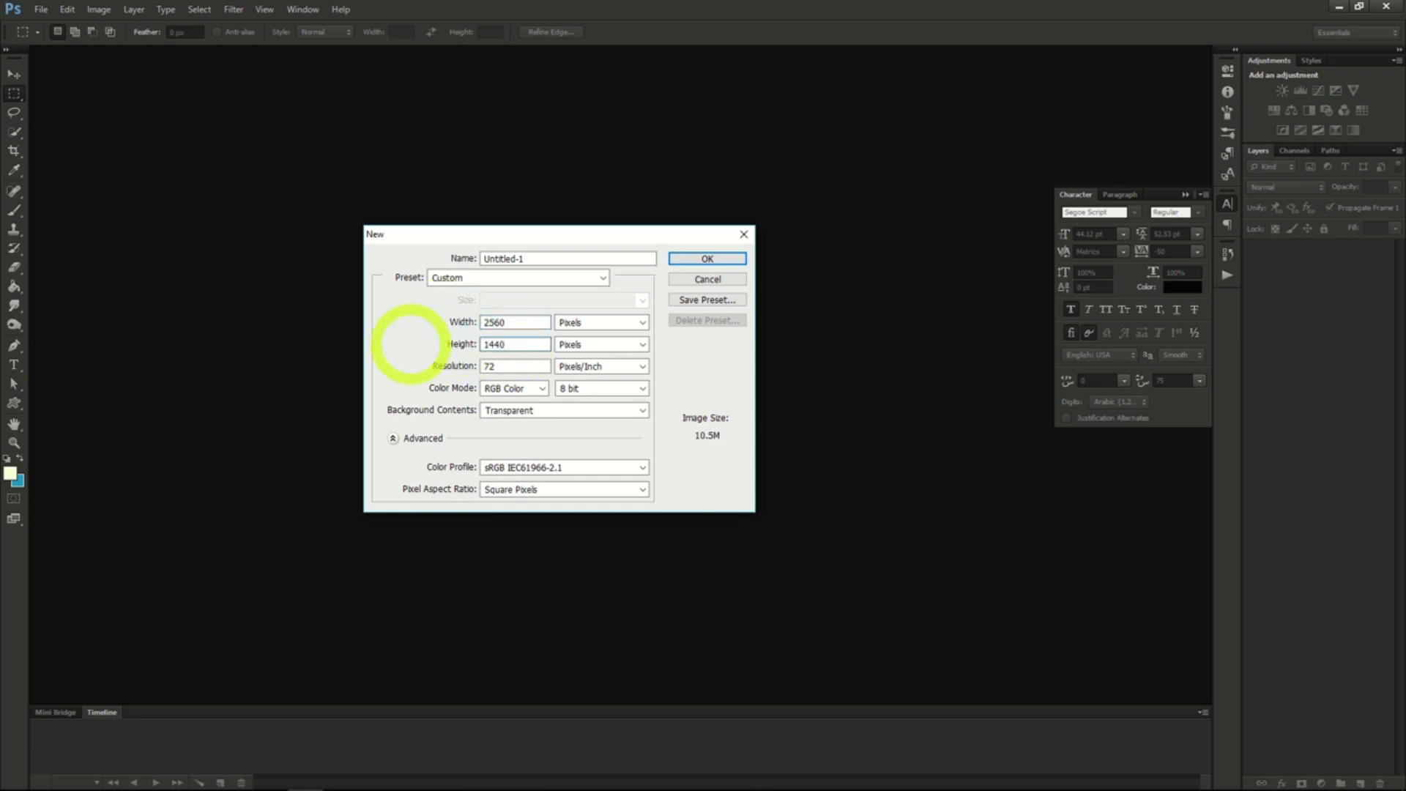
left_click(697, 258)
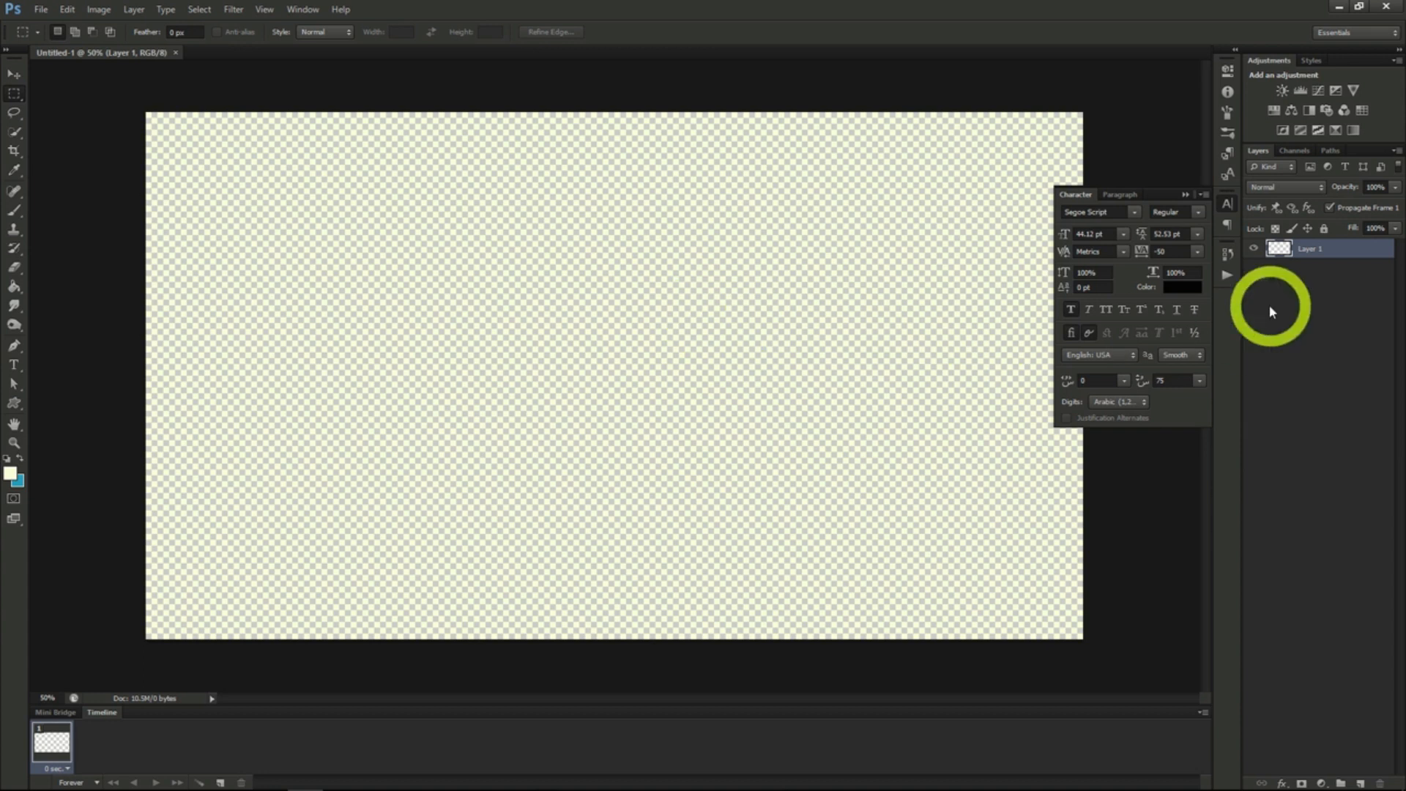
- Place the space_background_blue_dots image in the document, scaled up to cover the whole canvas
left_click_drag(1400, 168, 869, 398)
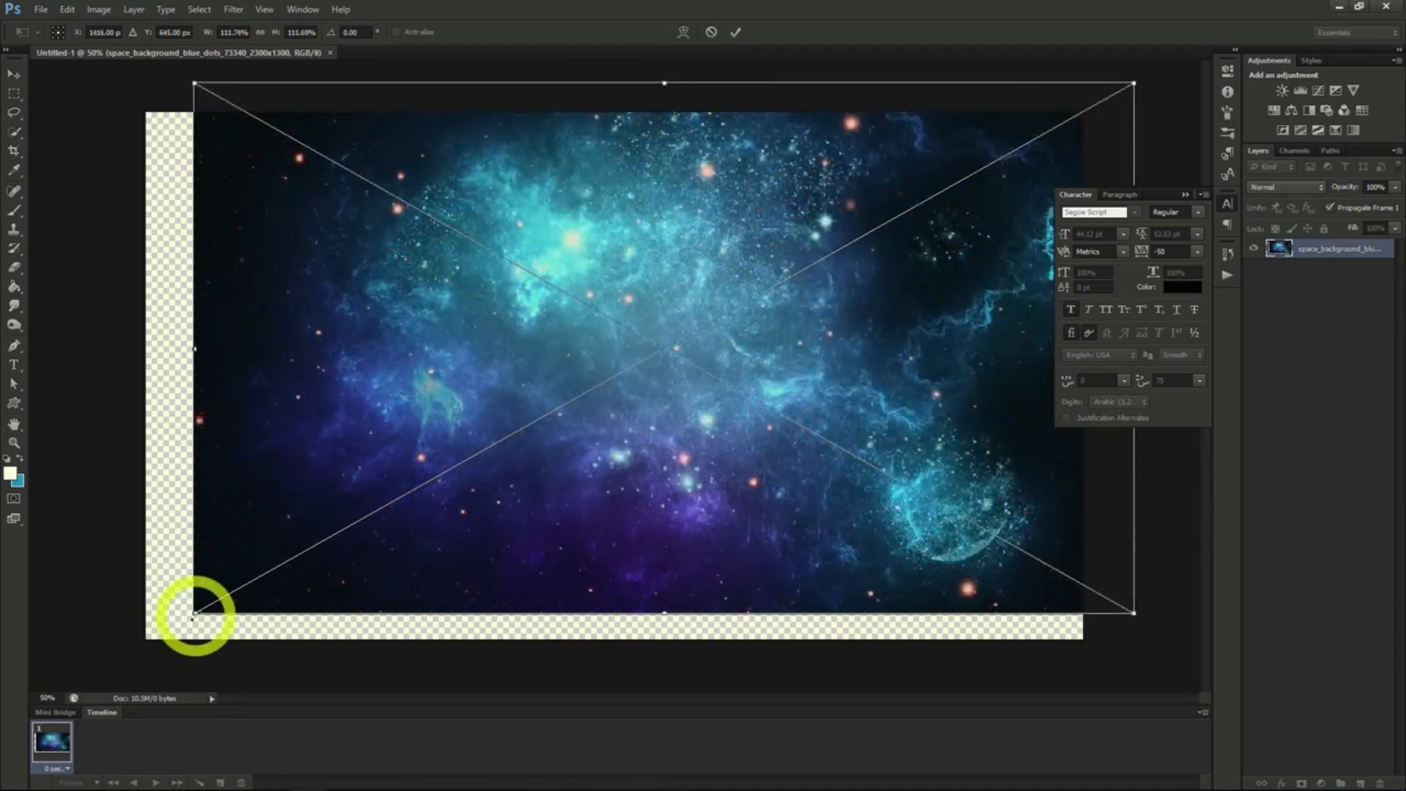
left_click_drag(194, 614, 109, 666)
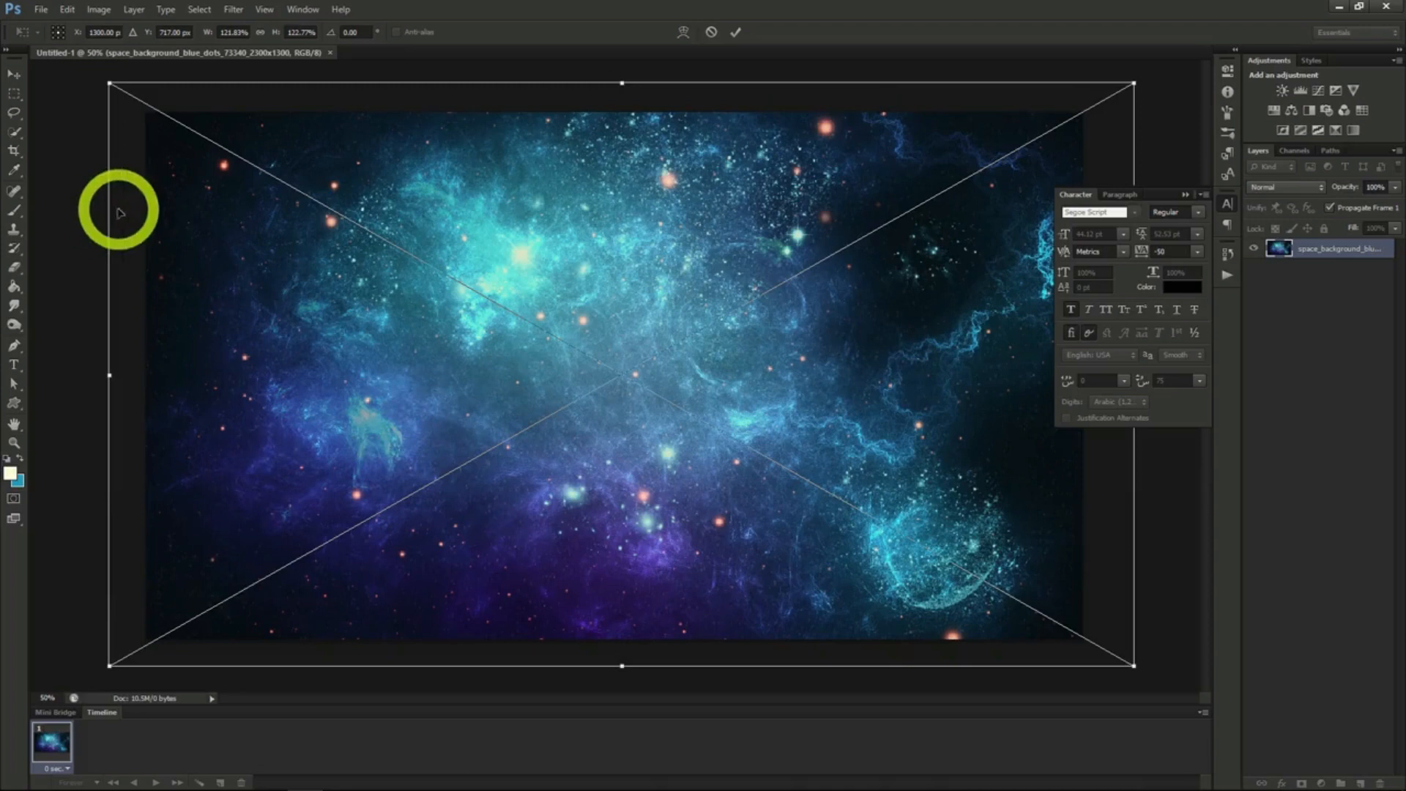
left_click(14, 74)
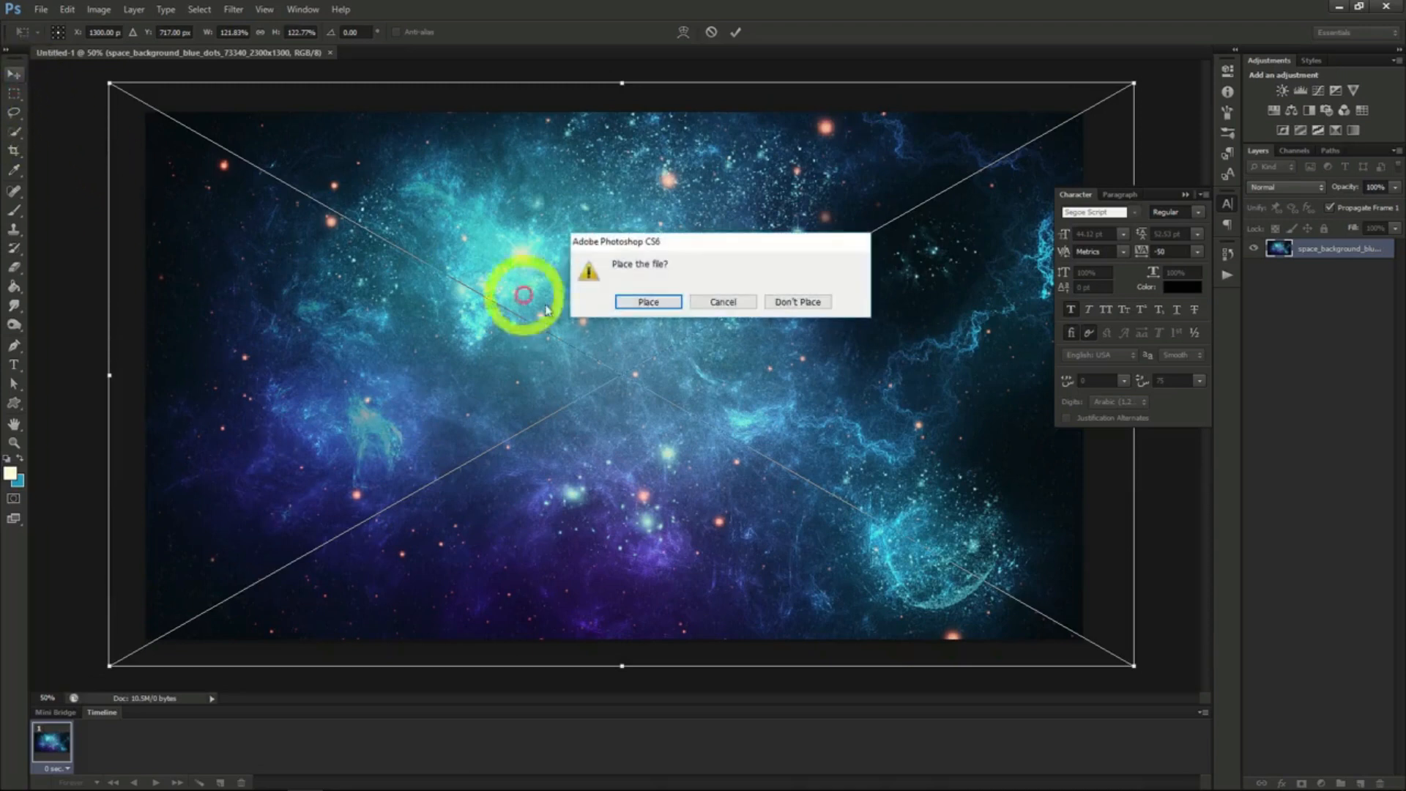
left_click(644, 304)
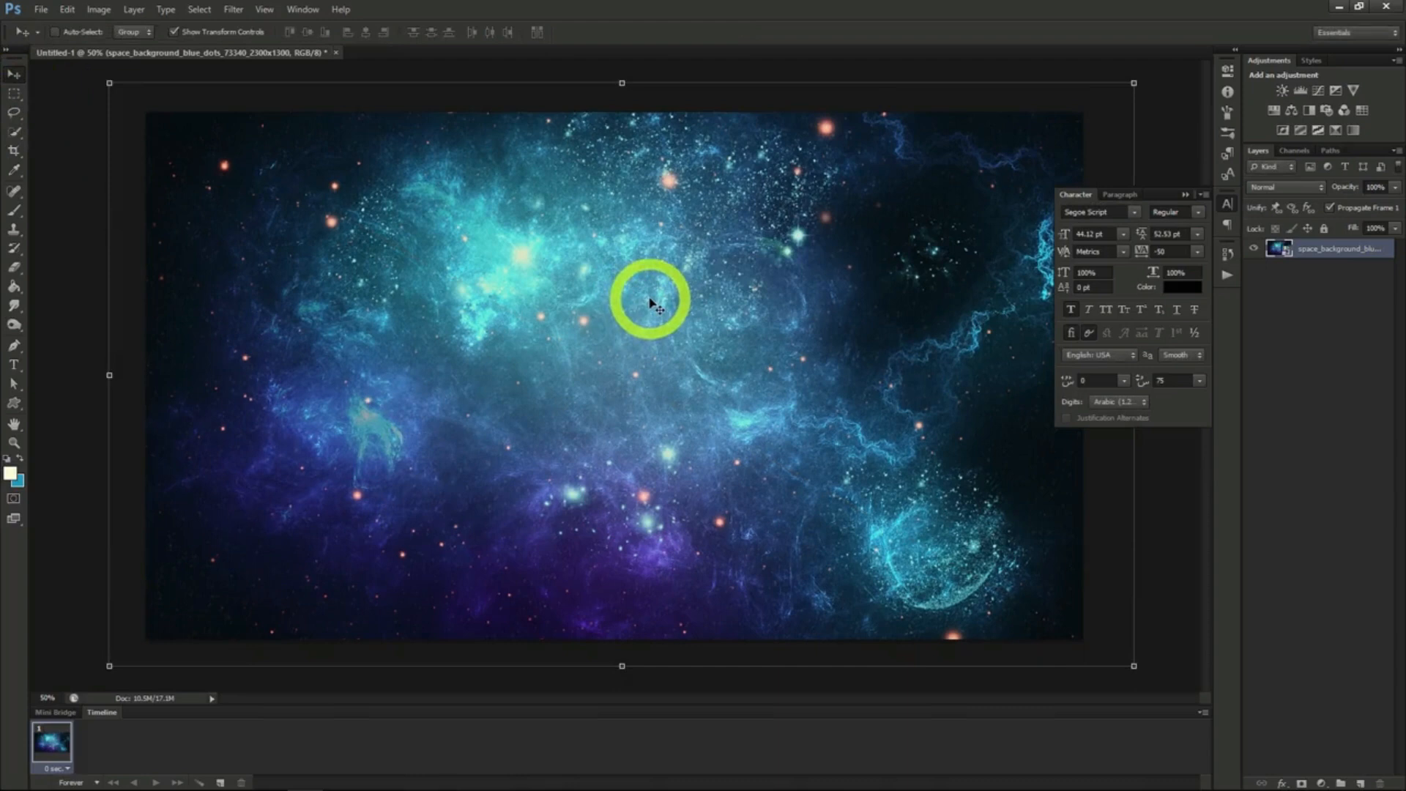
- Add the text "Deep Cosmos" near the middle of the space background
key("t")
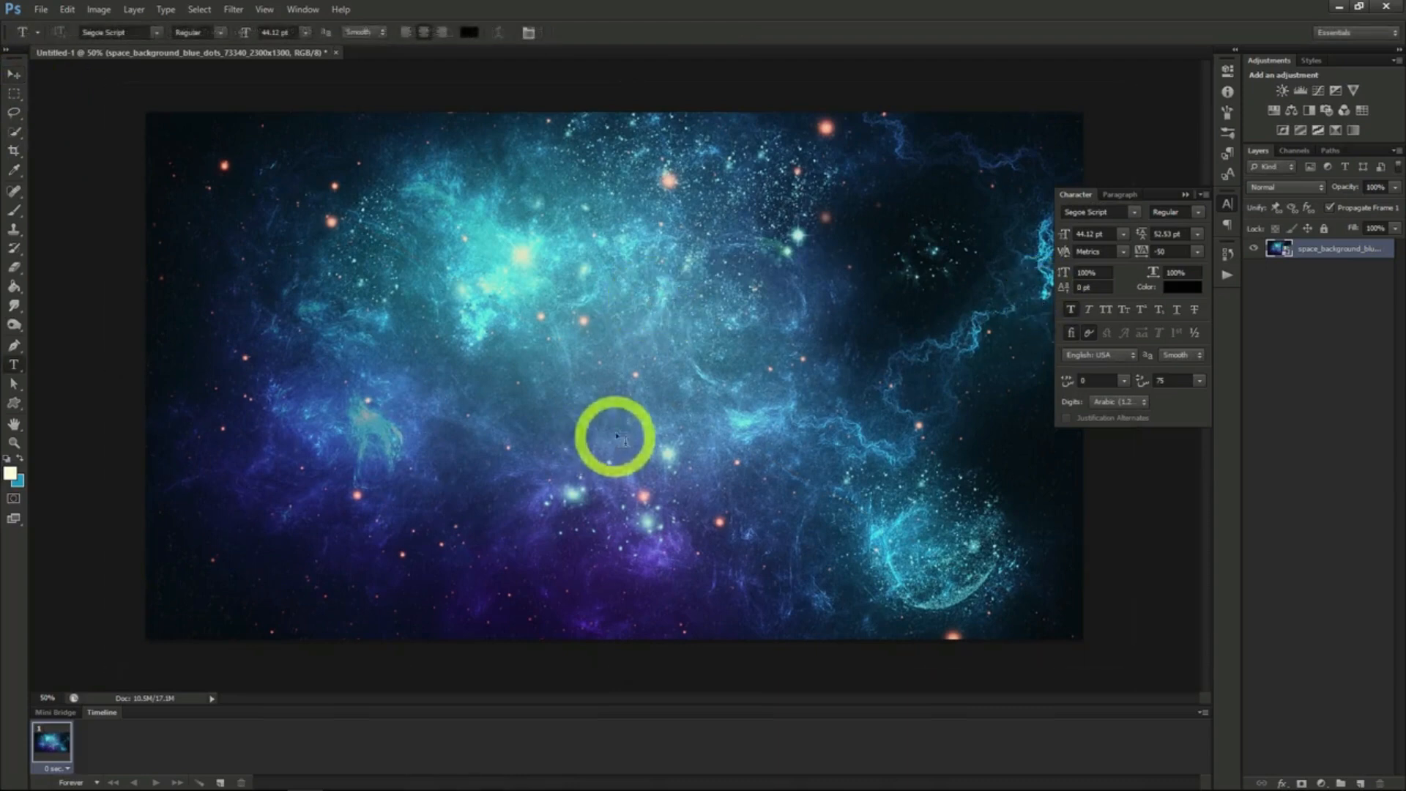
left_click(538, 377)
type("Deep Cosmos")
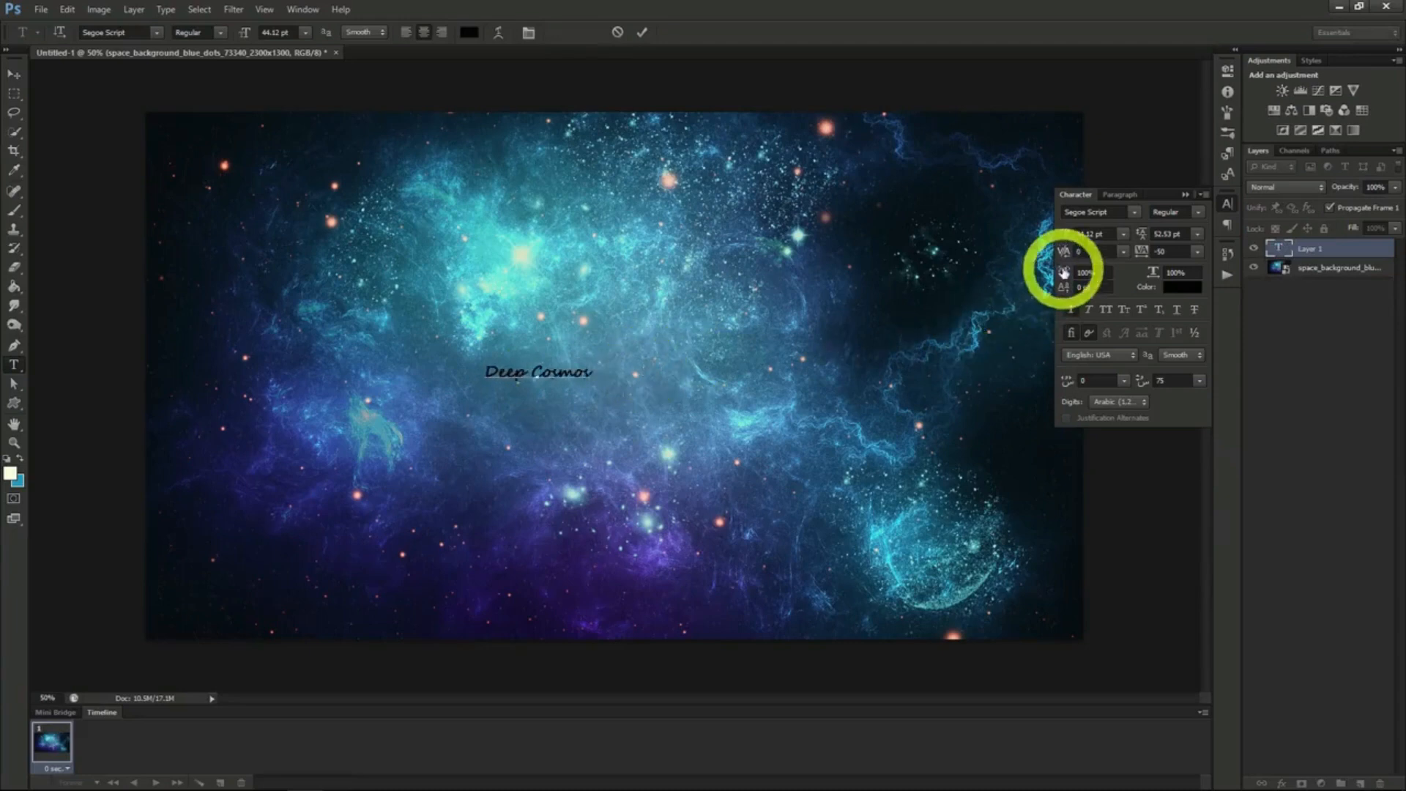
left_click(15, 76)
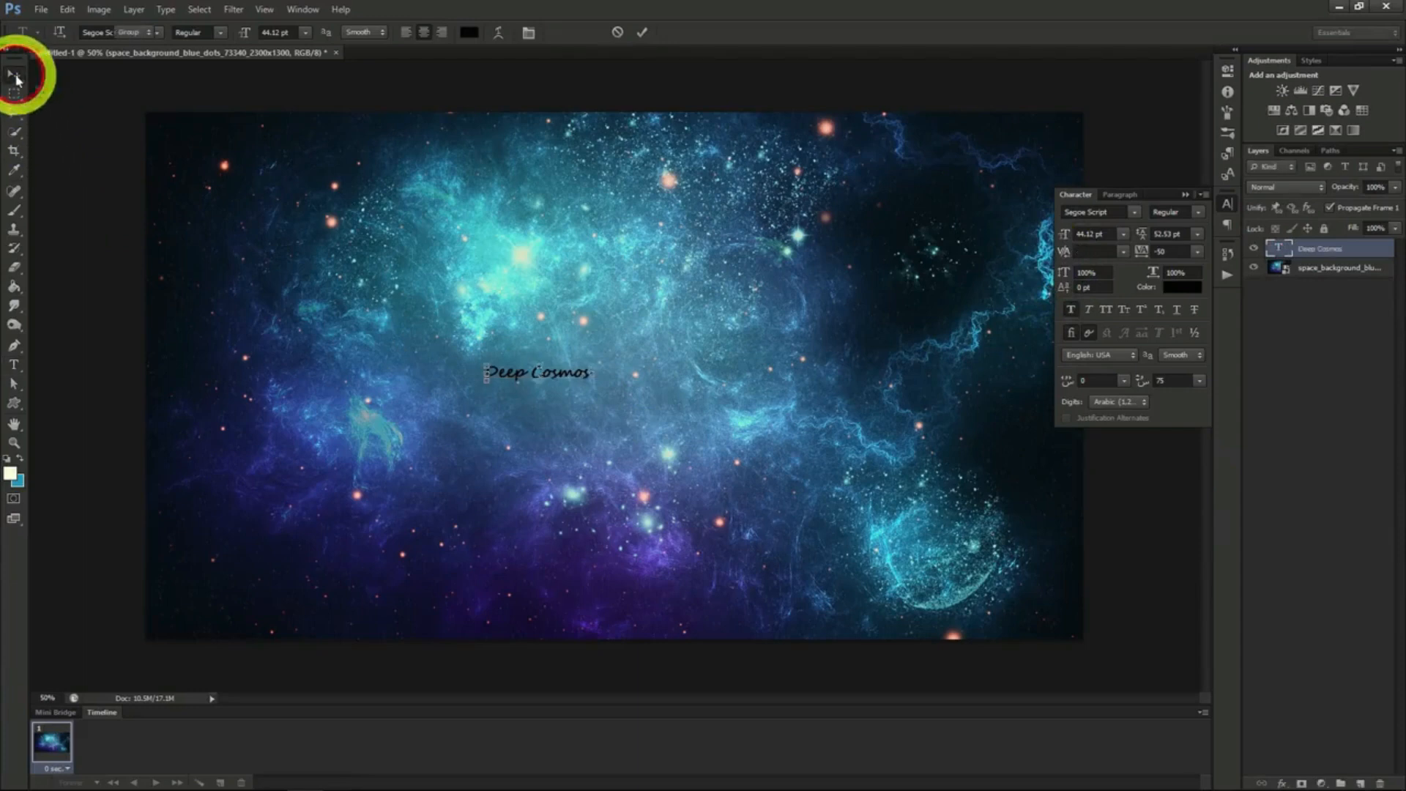
- Set the Deep Cosmos text to 150.12 pt and colour it dark blue 124379, sampled from the background
left_click(1091, 234)
left_click_drag(1092, 235, 1104, 238)
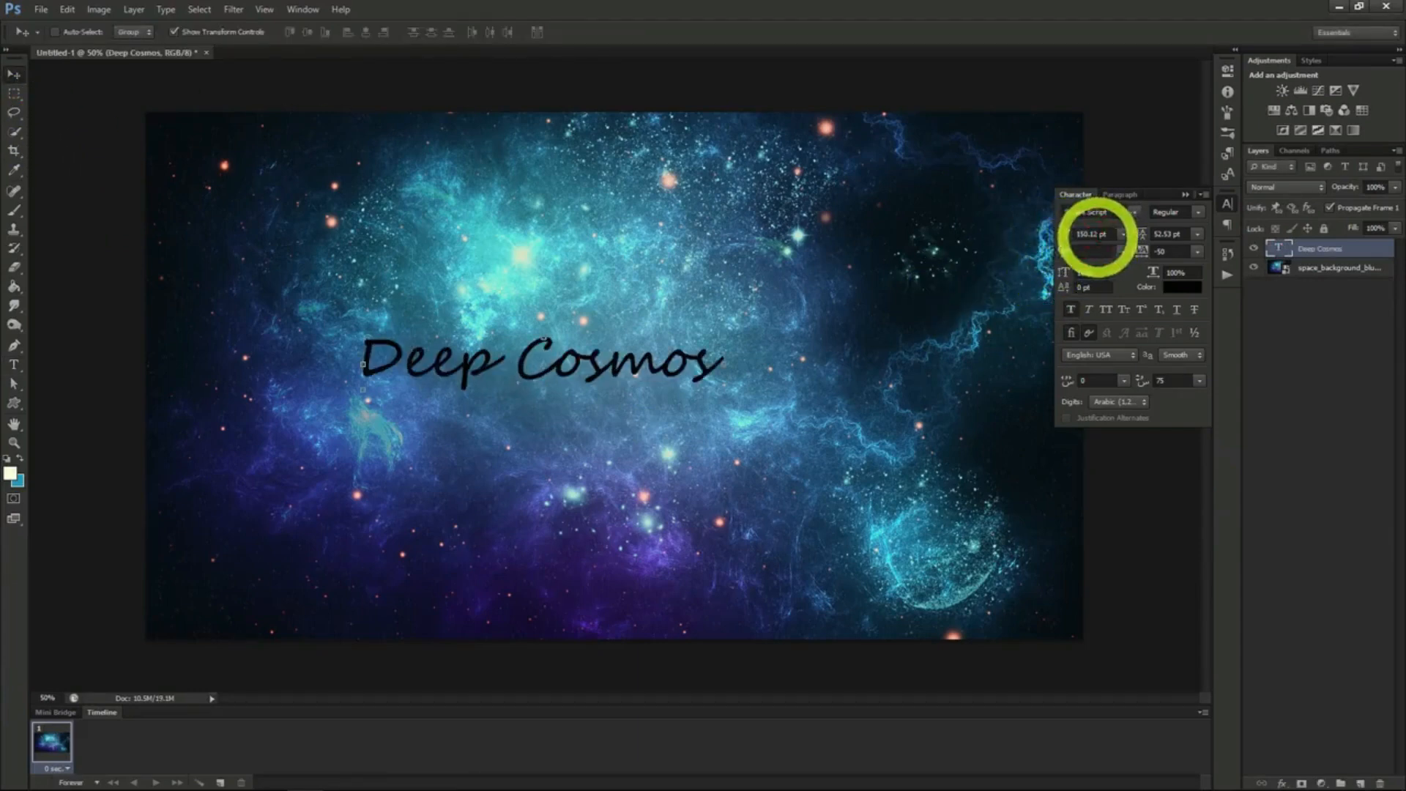
left_click(1177, 291)
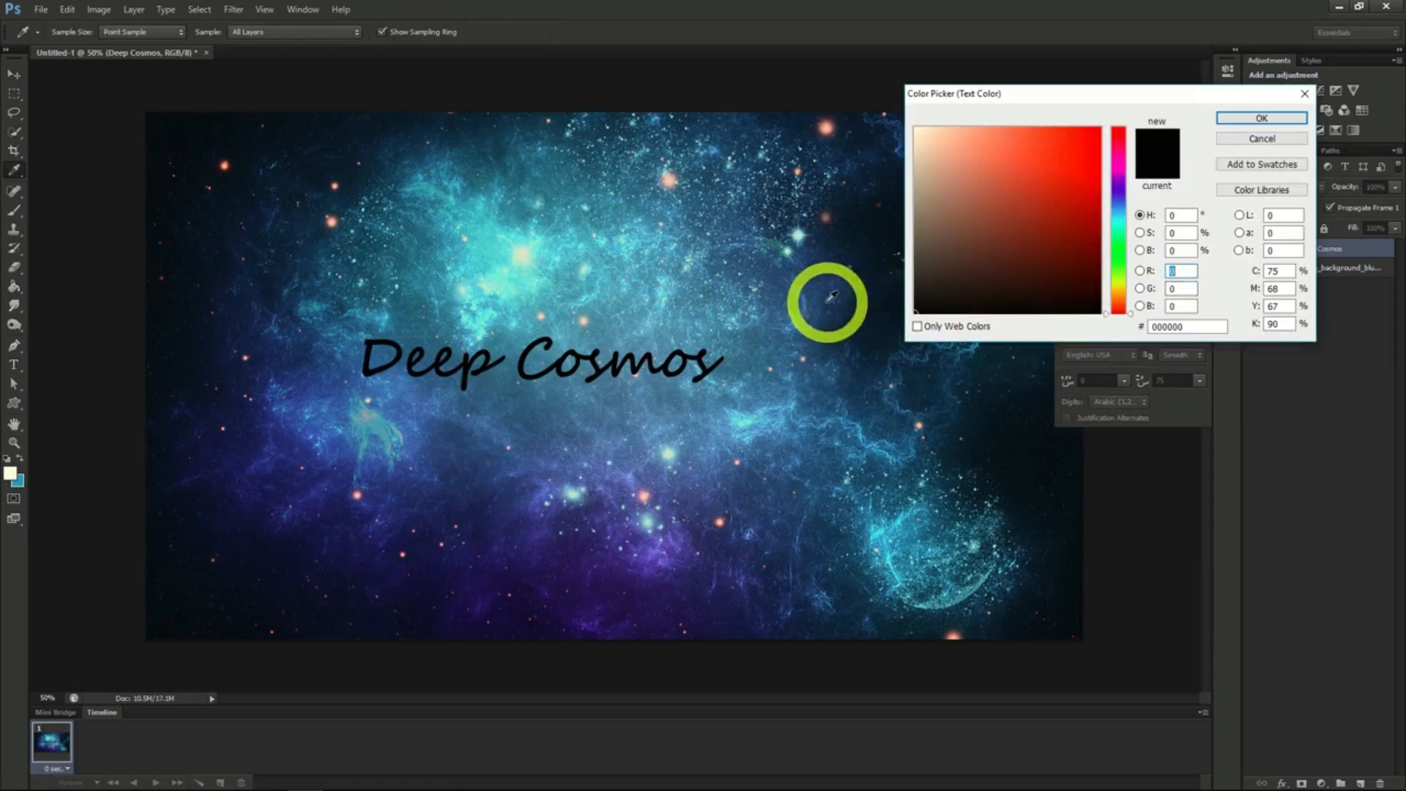
left_click(818, 296)
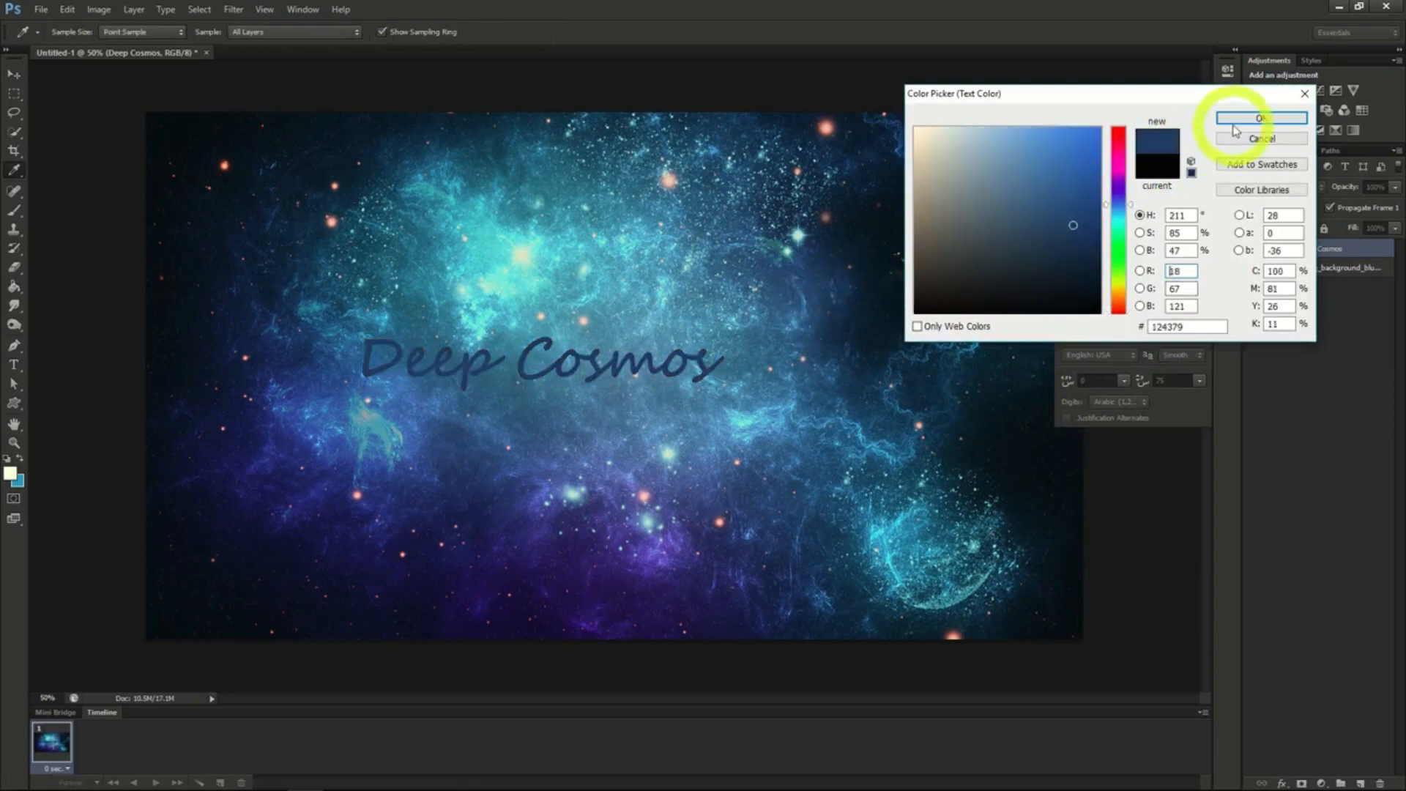
left_click(1241, 119)
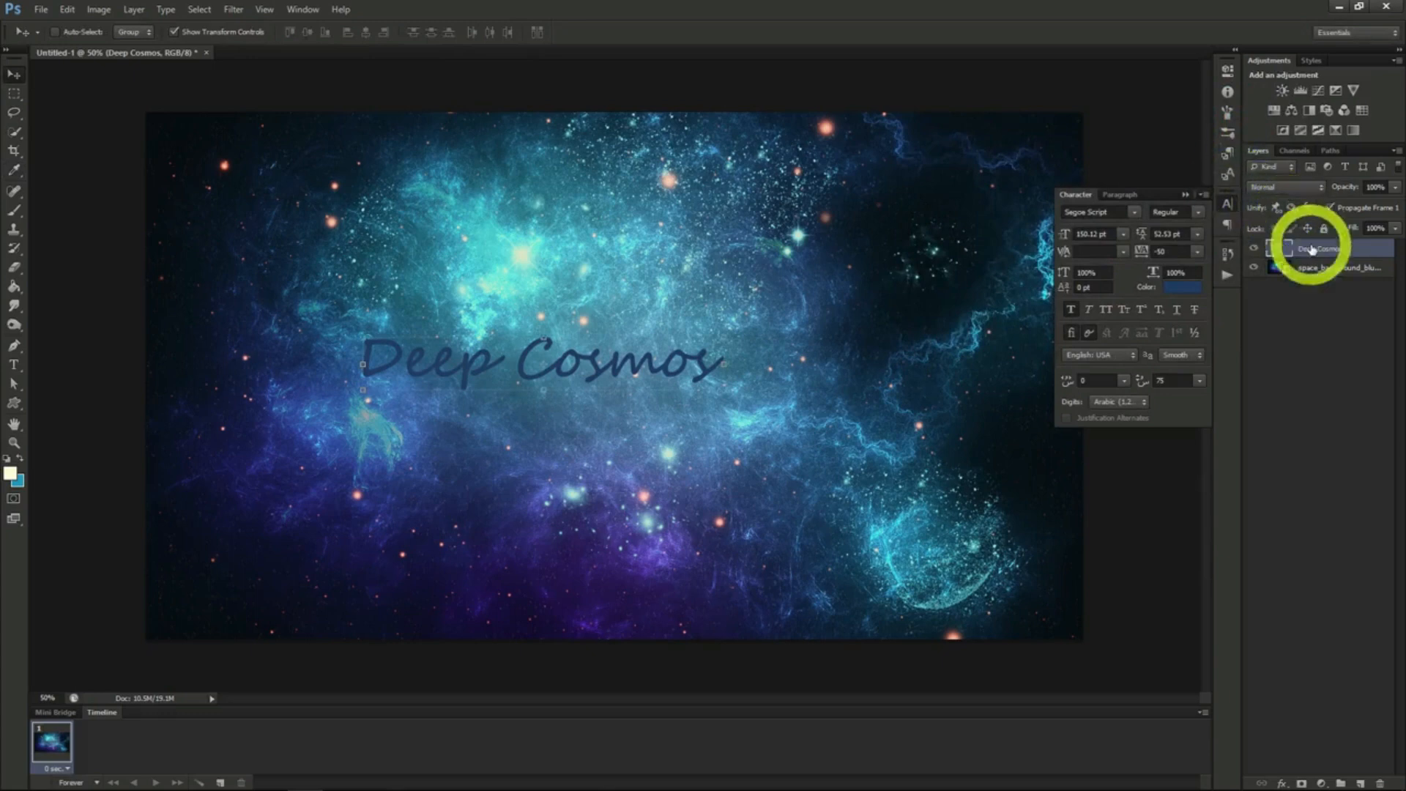
- Apply Stroke and Inner Glow layer effects to the Deep Cosmos text
right_click(1311, 250)
left_click(1313, 248)
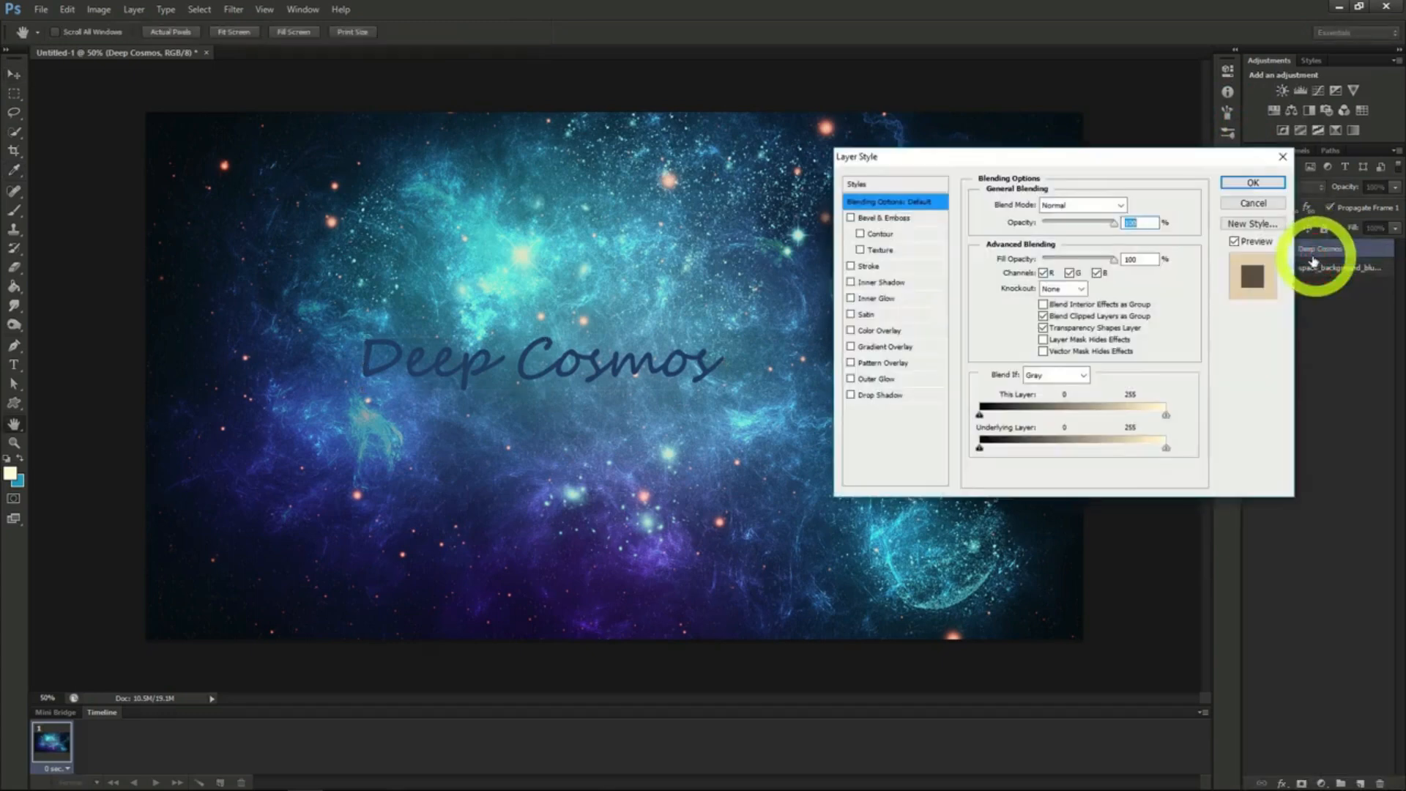
left_click(850, 267)
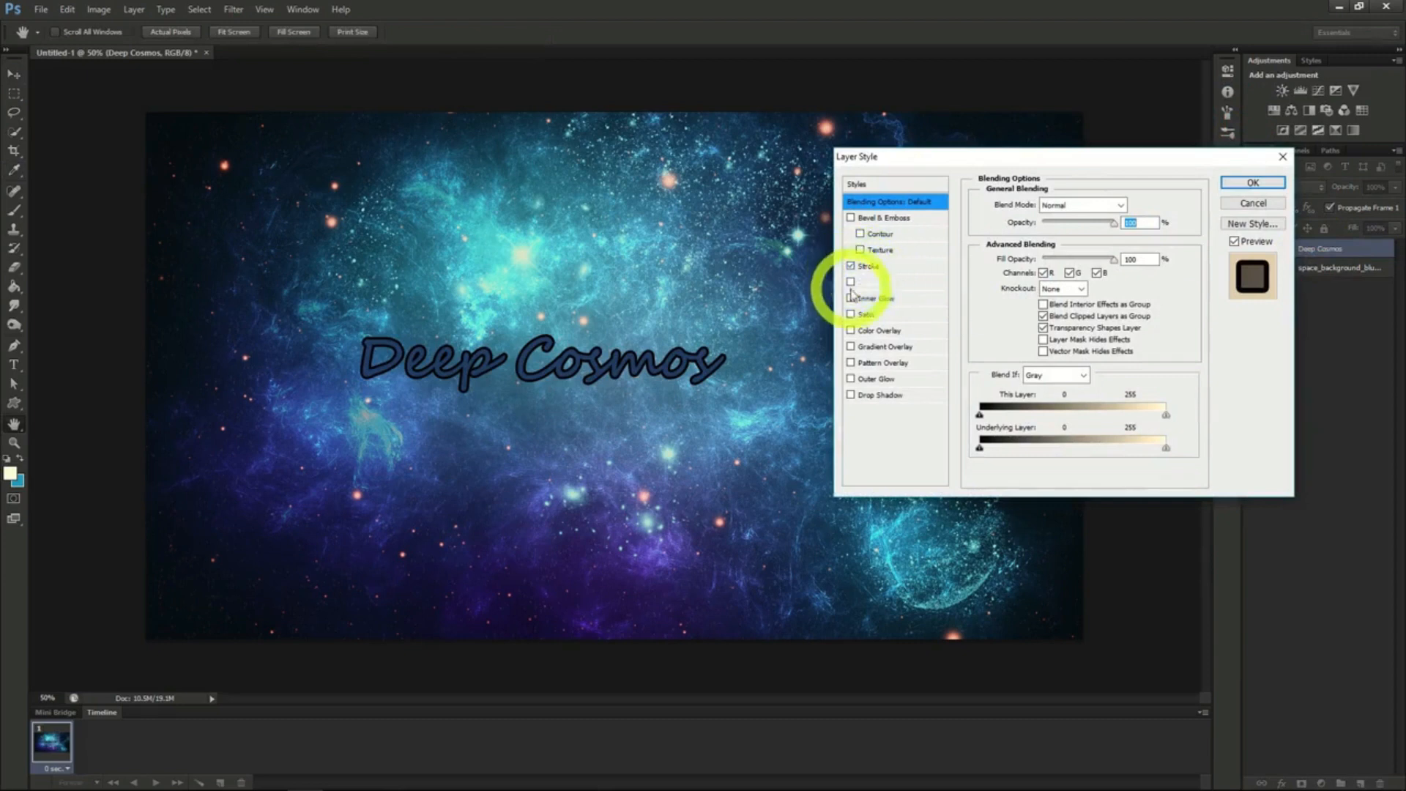
left_click(850, 298)
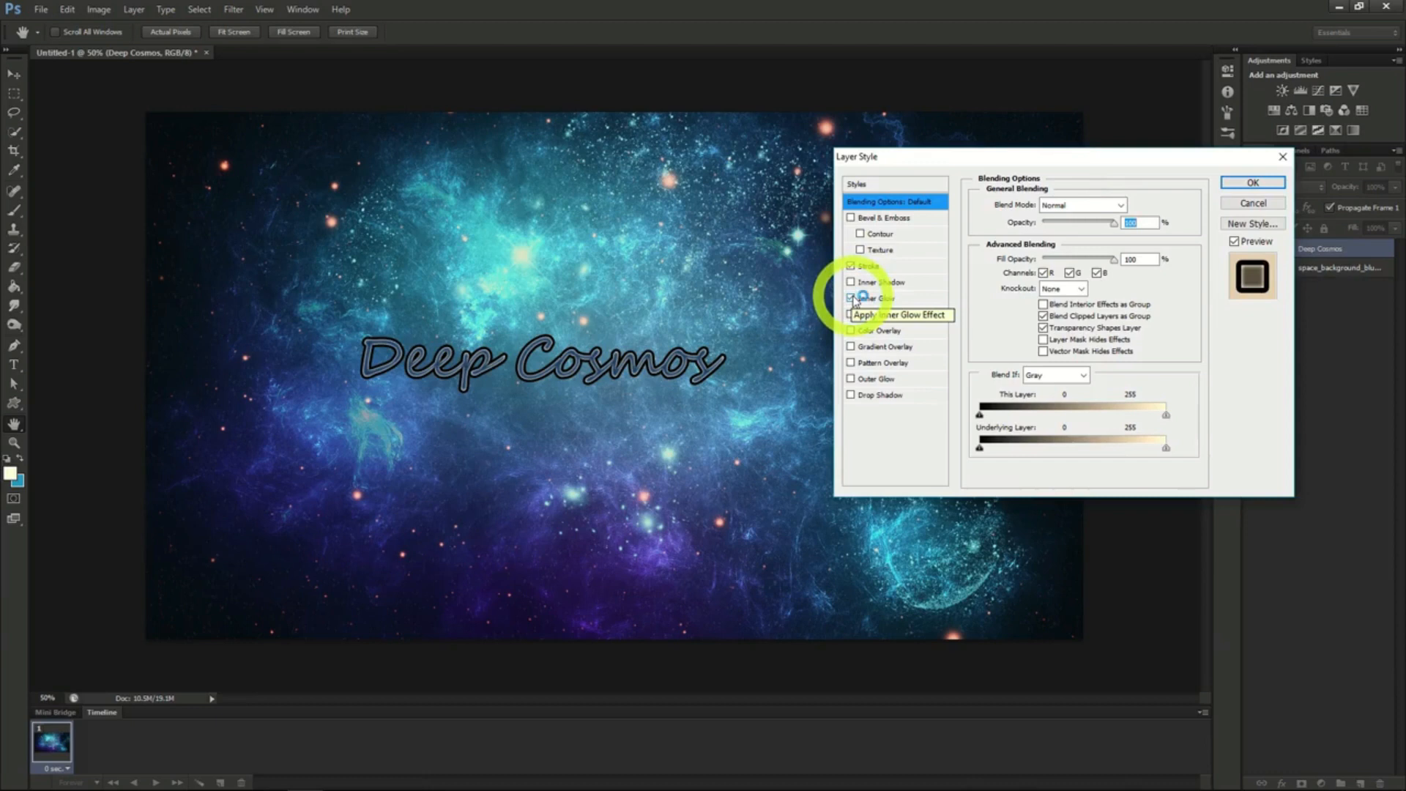
left_click(1253, 183)
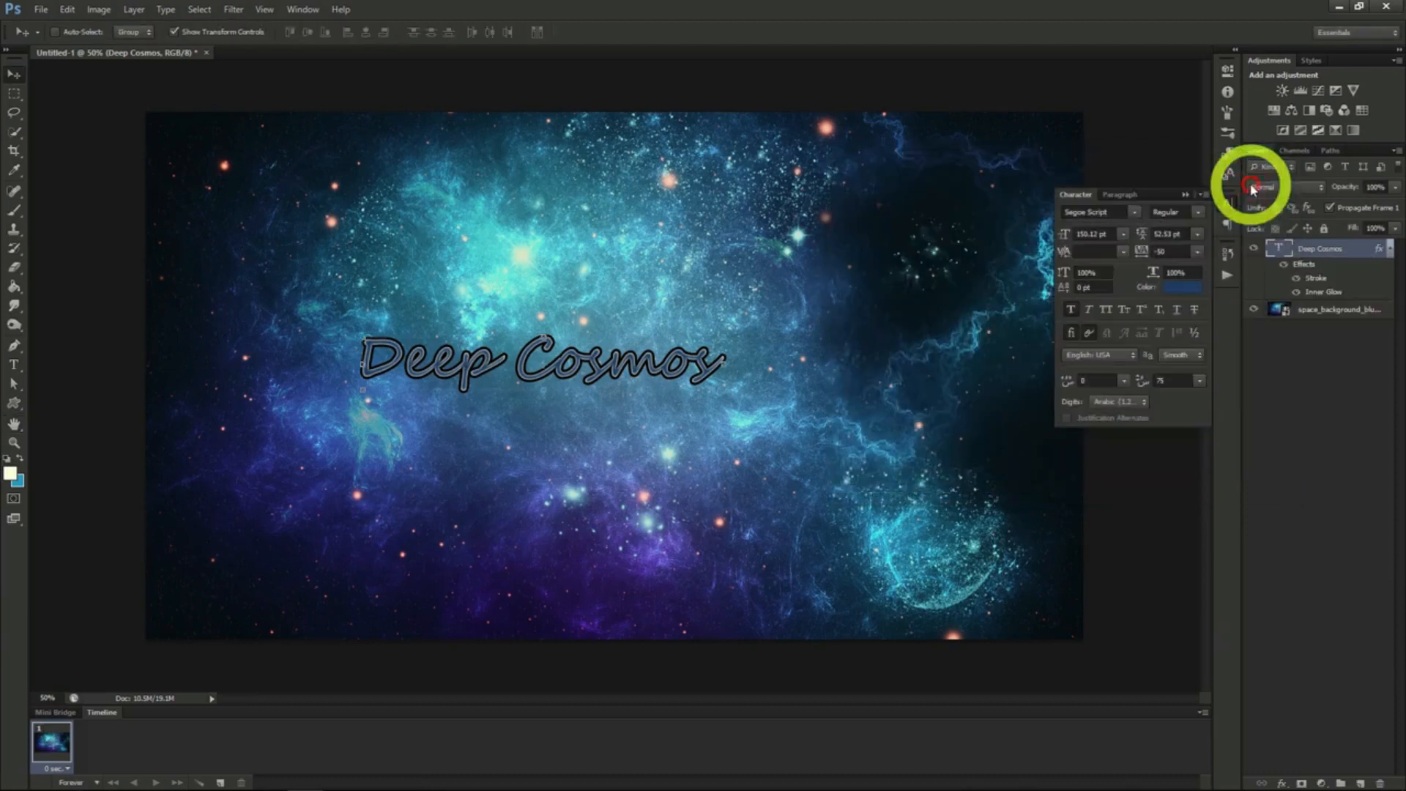
- Change the Deep Cosmos font to Master Of Break and move the text to the right side of the canvas
left_click(1133, 212)
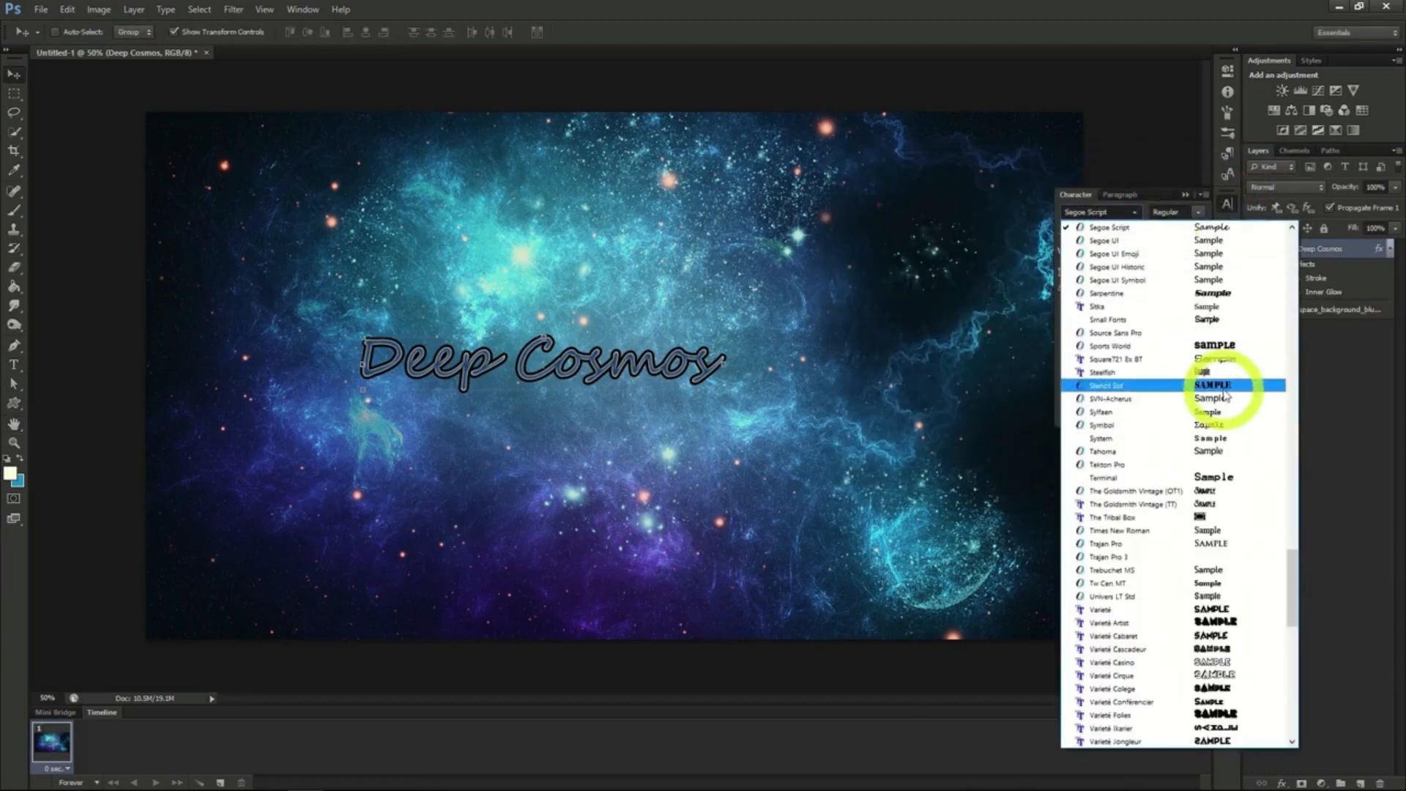
left_click_drag(1291, 590, 1292, 453)
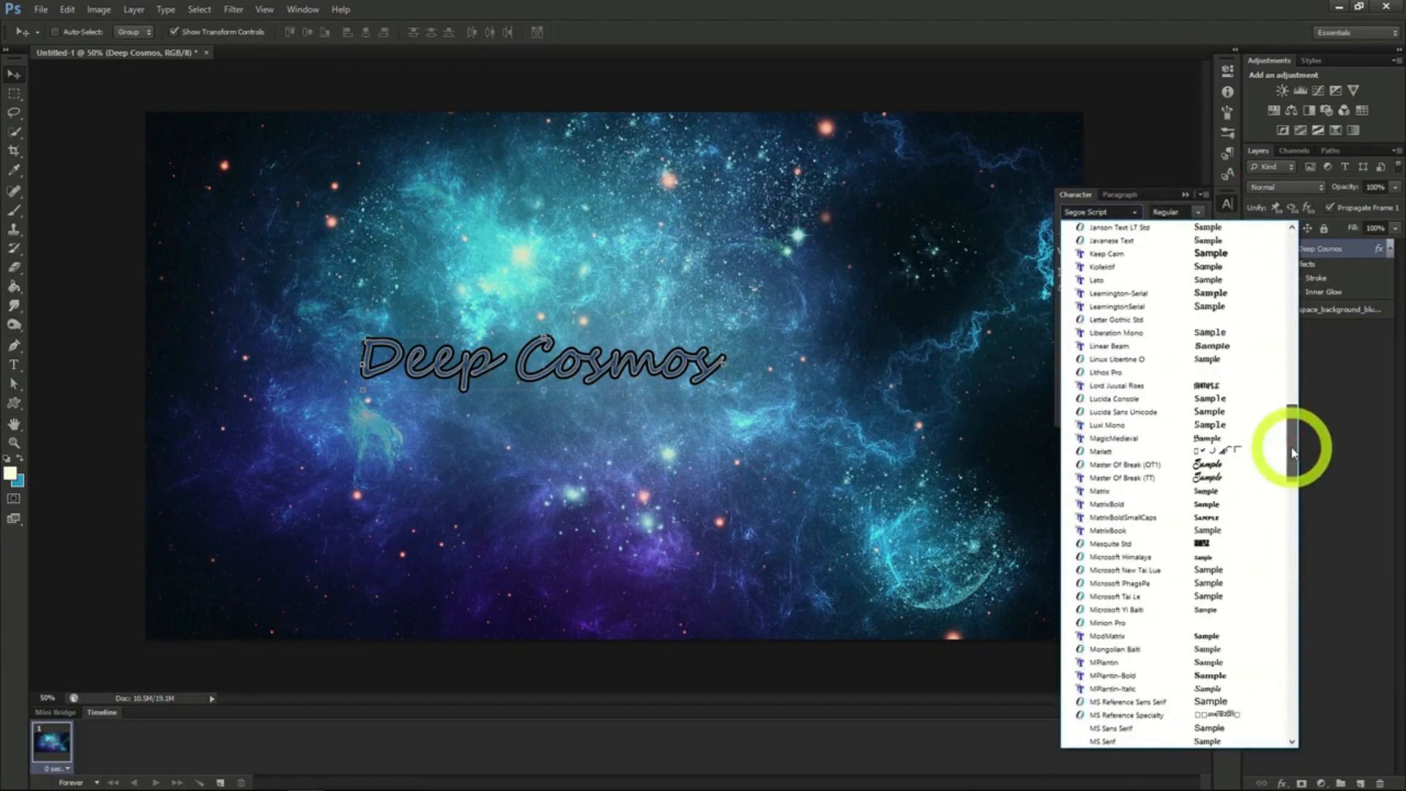
left_click(1128, 466)
left_click_drag(916, 518, 1086, 506)
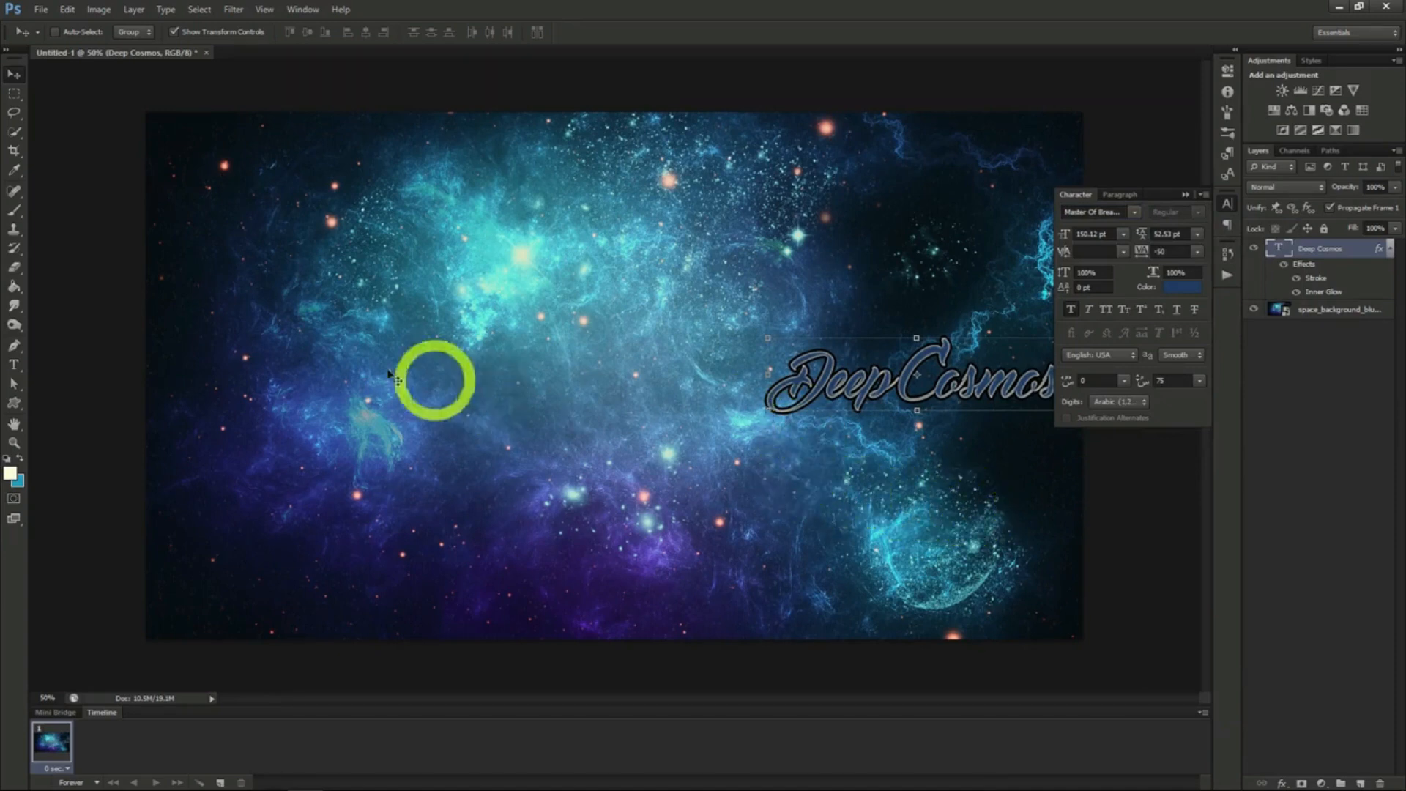
- Add the text "Space Exploration" near the middle of the canvas, below the Deep Cosmos text
left_click(14, 364)
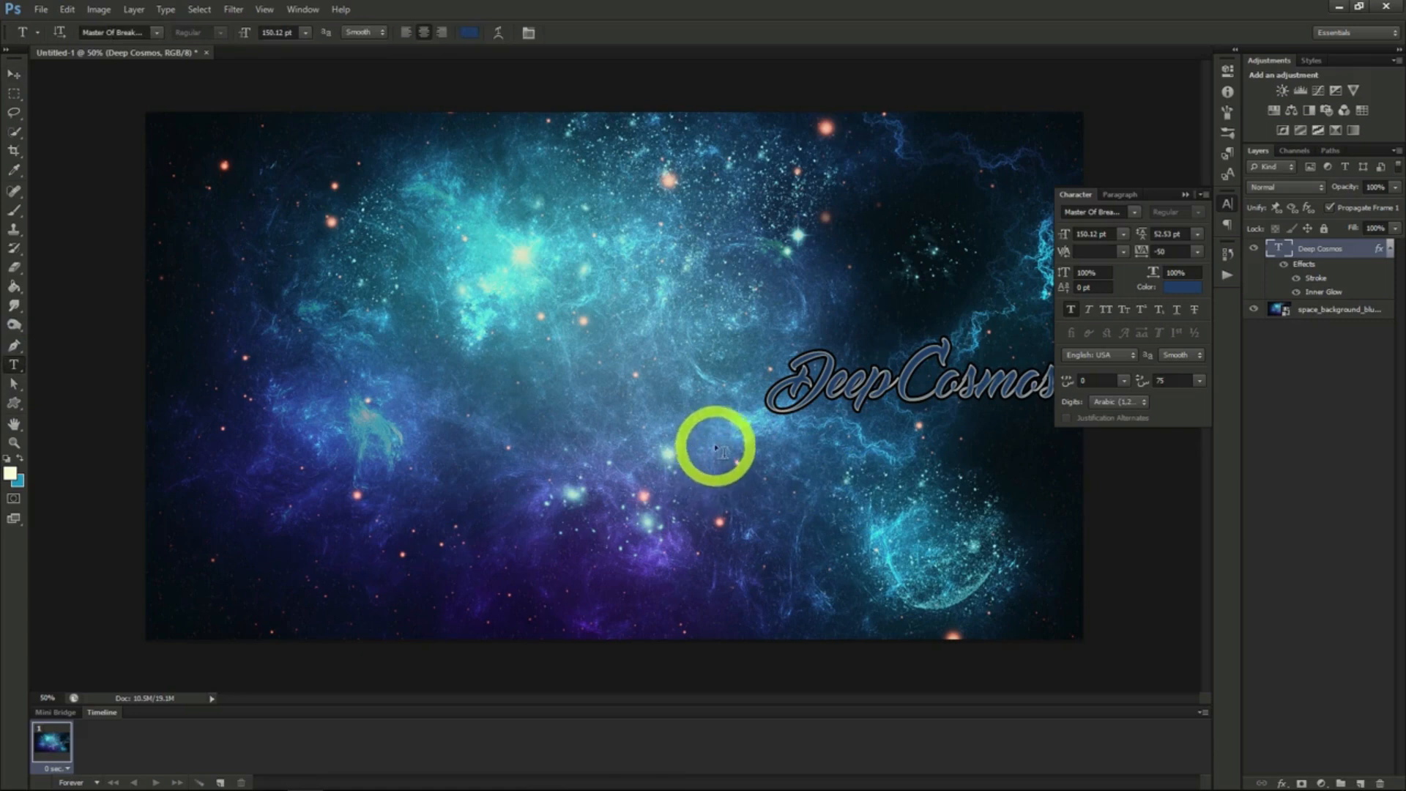
left_click(707, 439)
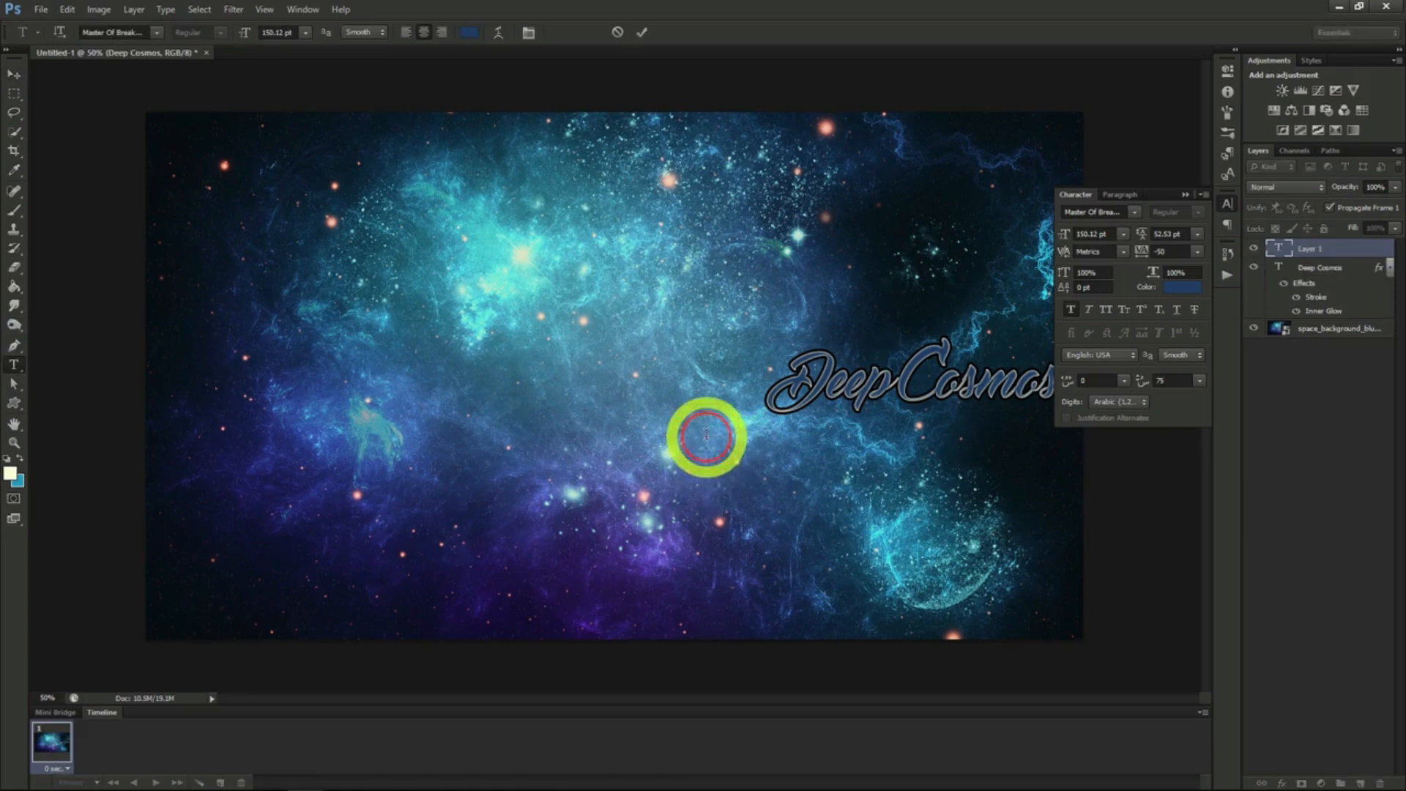
type("Space")
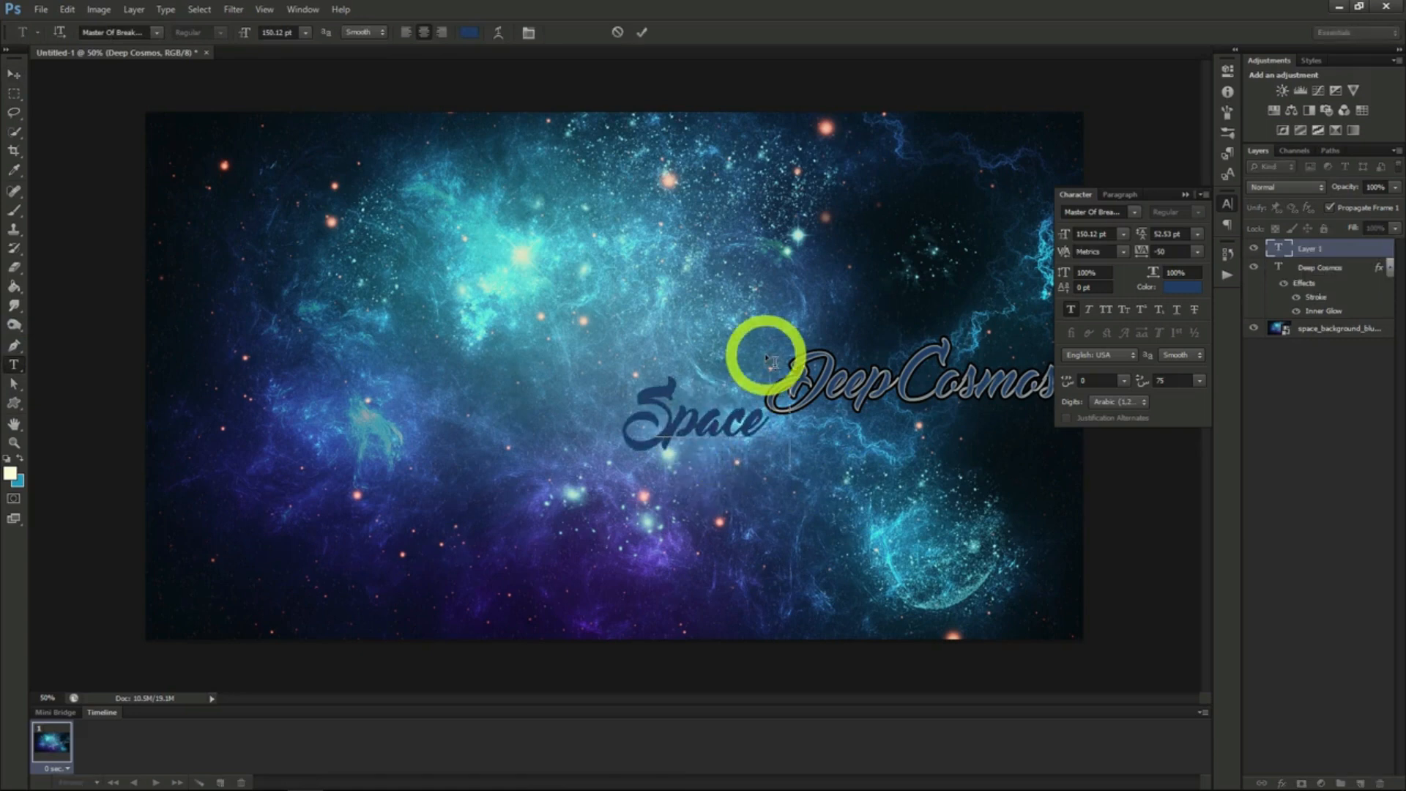
type(" Exploration")
left_click(14, 74)
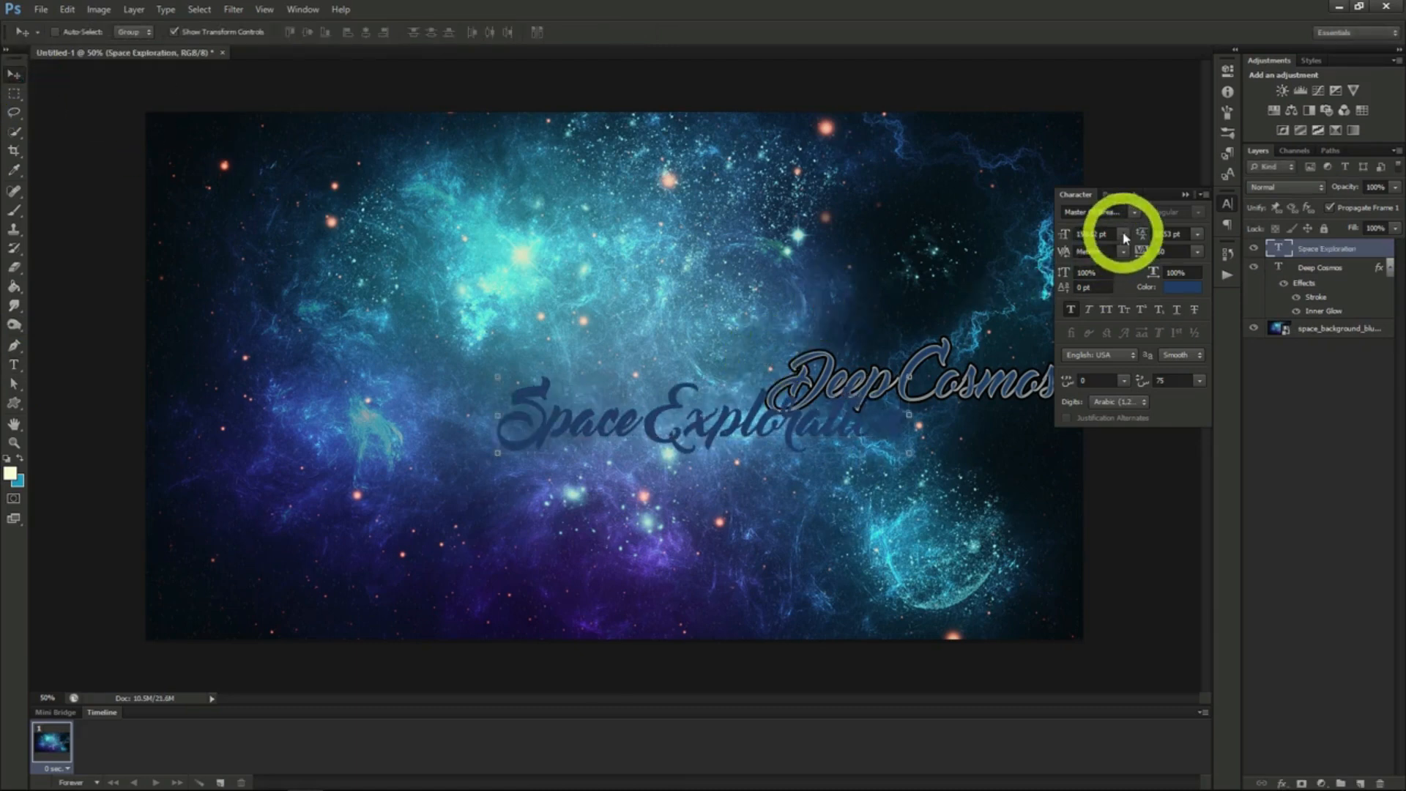
- Change the Space Exploration font to MPlantin-Bold and adjust the text's position slightly
left_click(1138, 215)
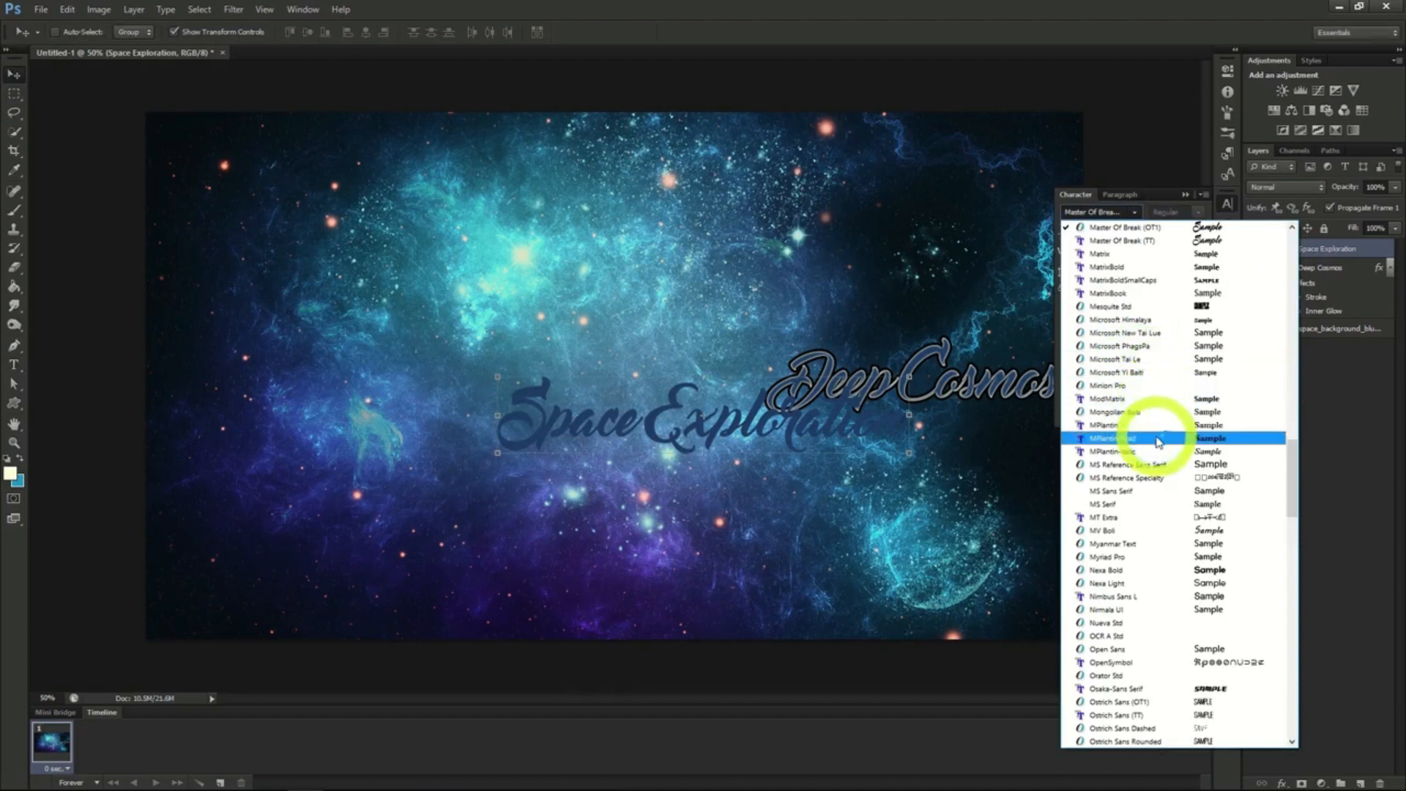
left_click(1156, 439)
left_click_drag(973, 449, 978, 448)
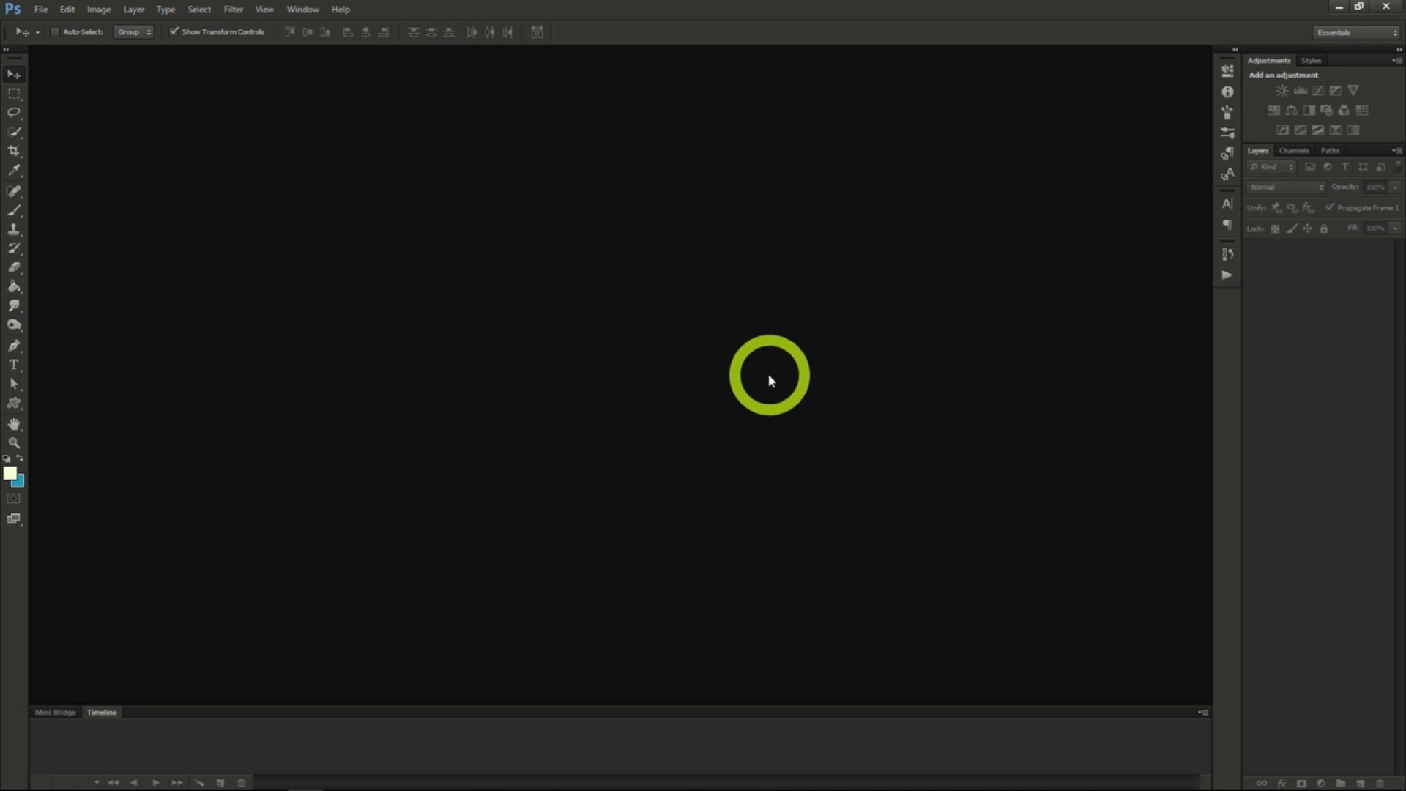
- Create a new 1200 x 618 pixel RGB document at 72 pixels/inch with a transparent background
left_click(41, 10)
left_click(52, 27)
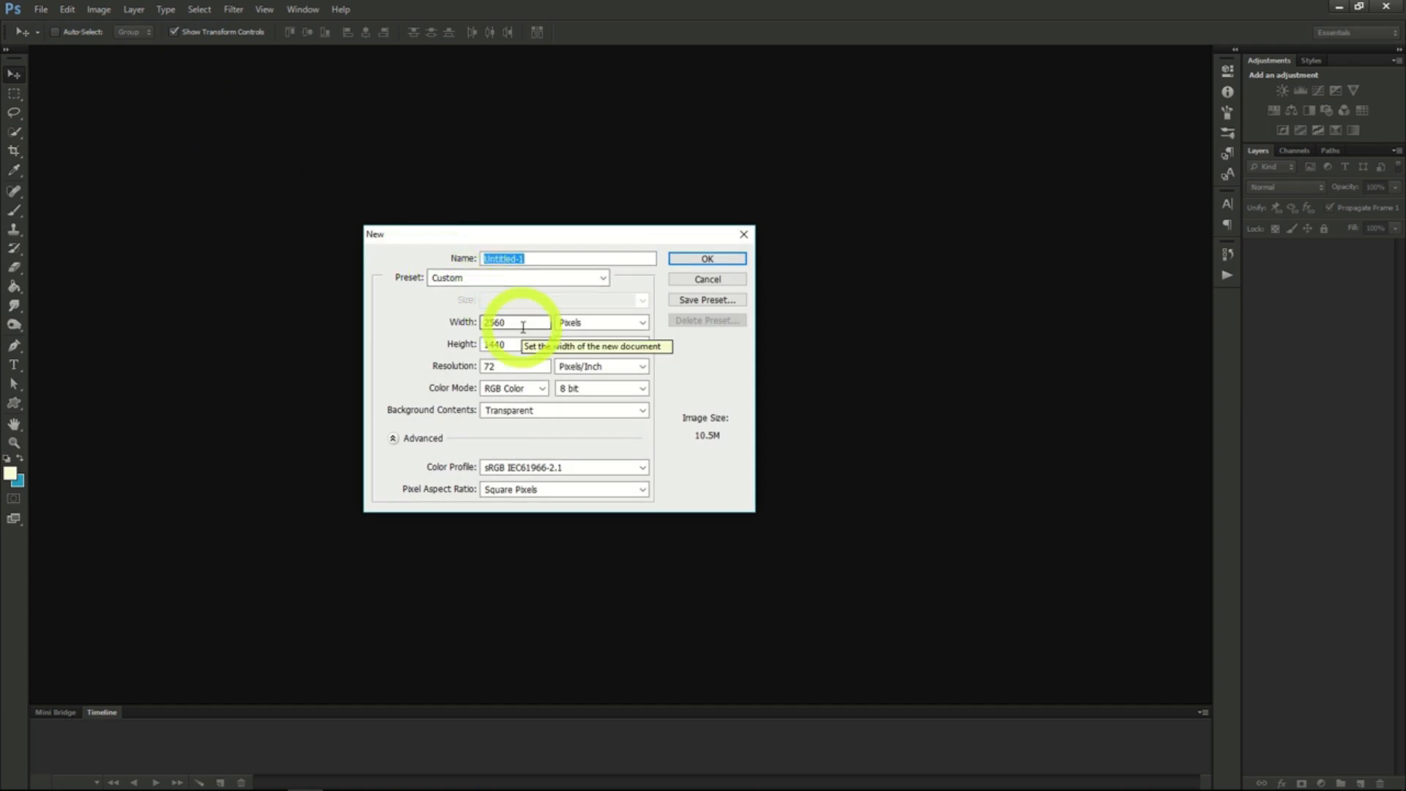
double_click(522, 327)
type("1200")
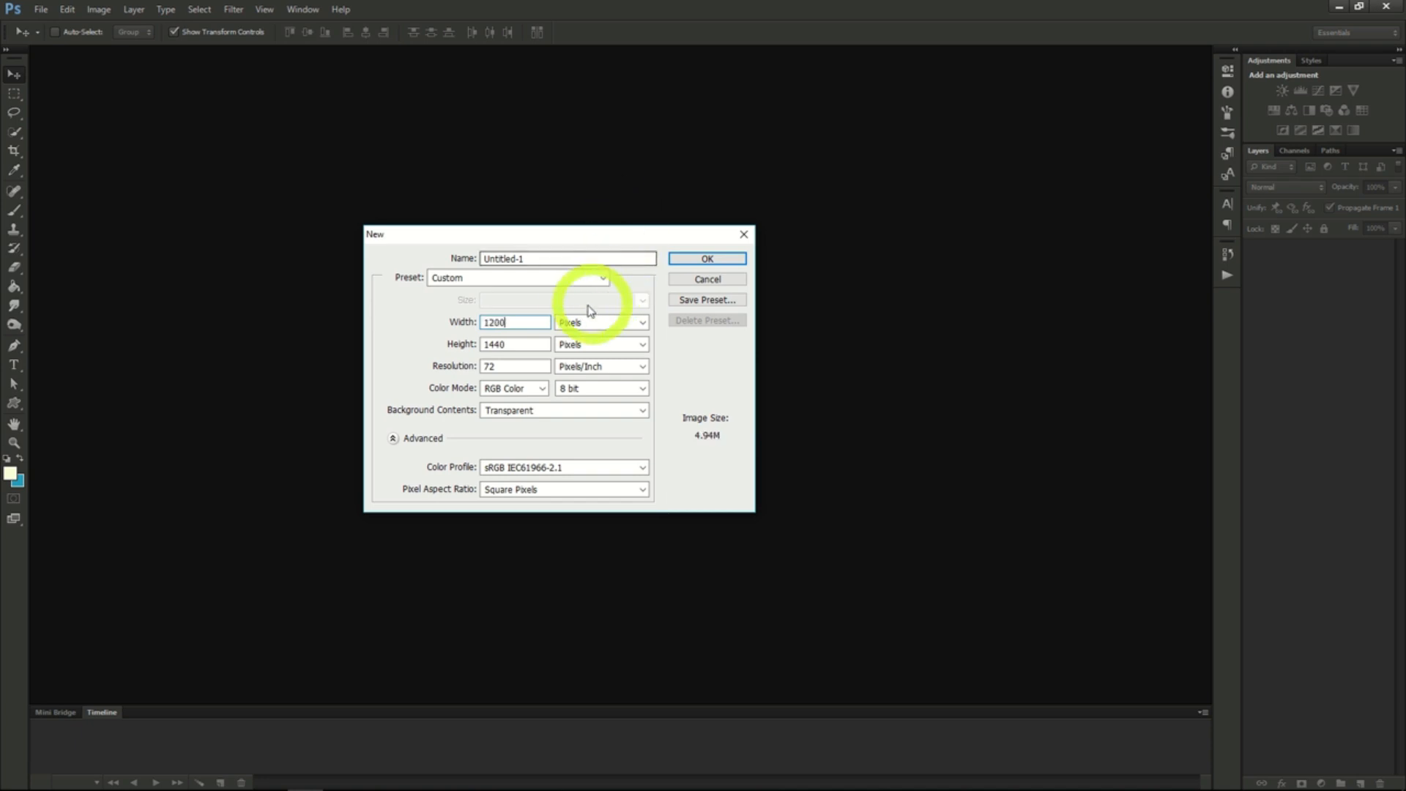
double_click(514, 341)
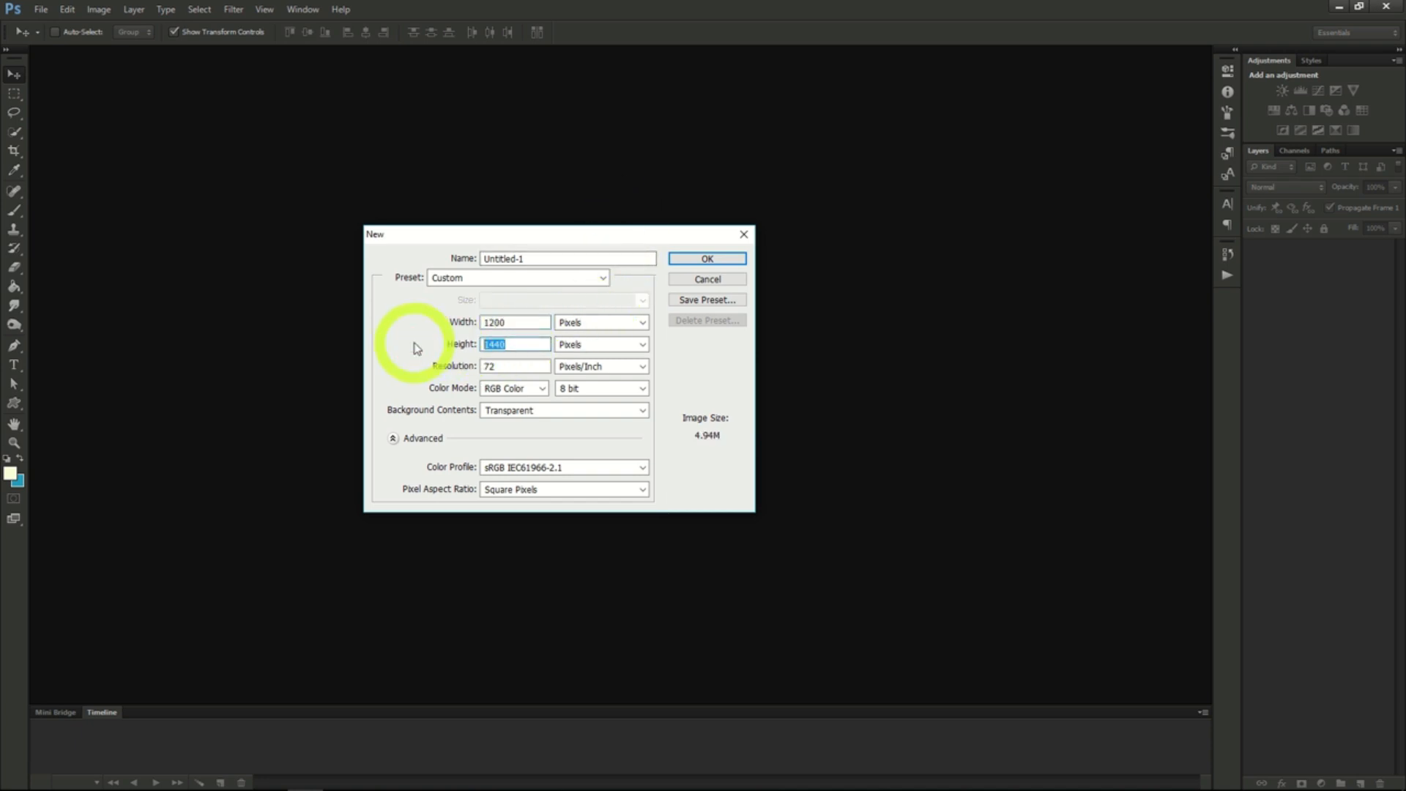
type("618")
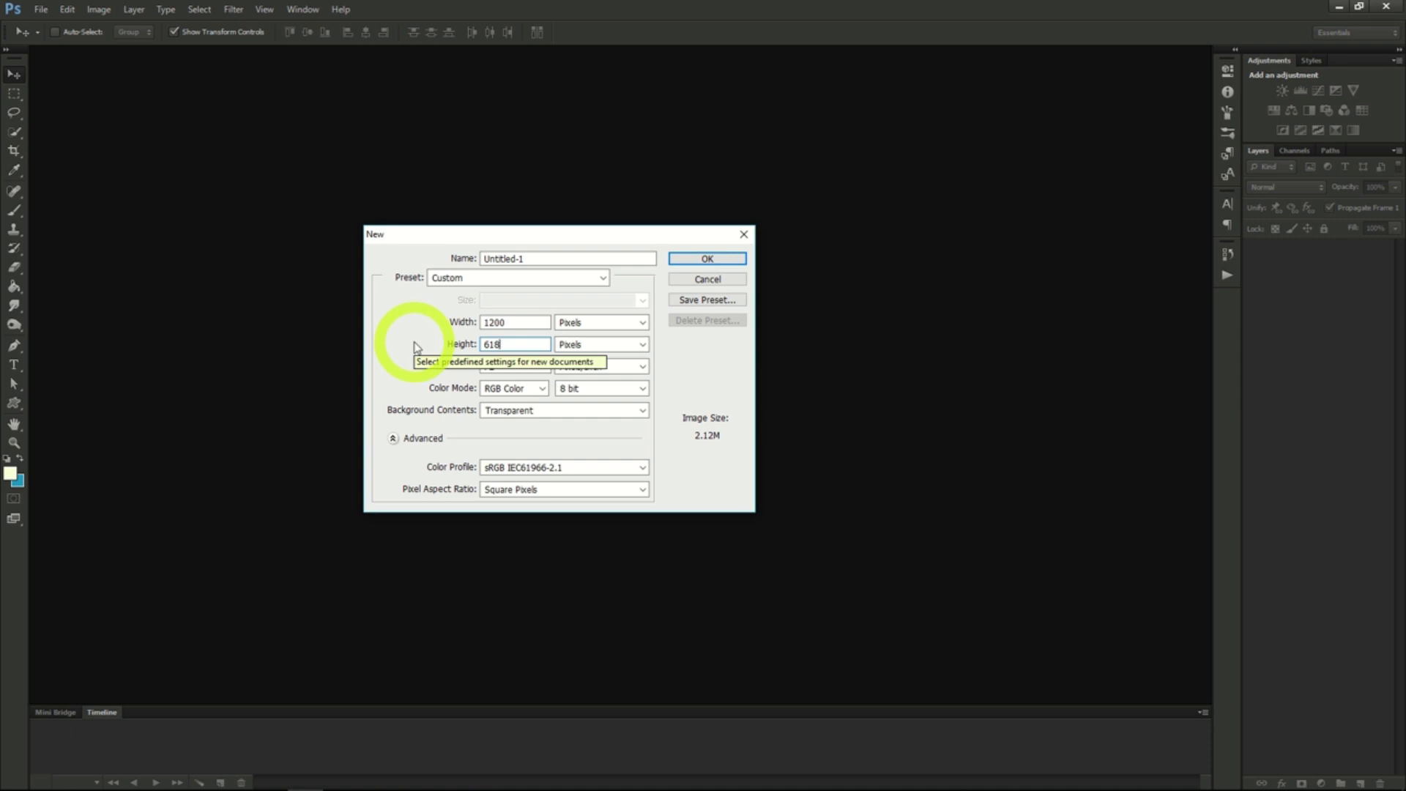
left_click(697, 258)
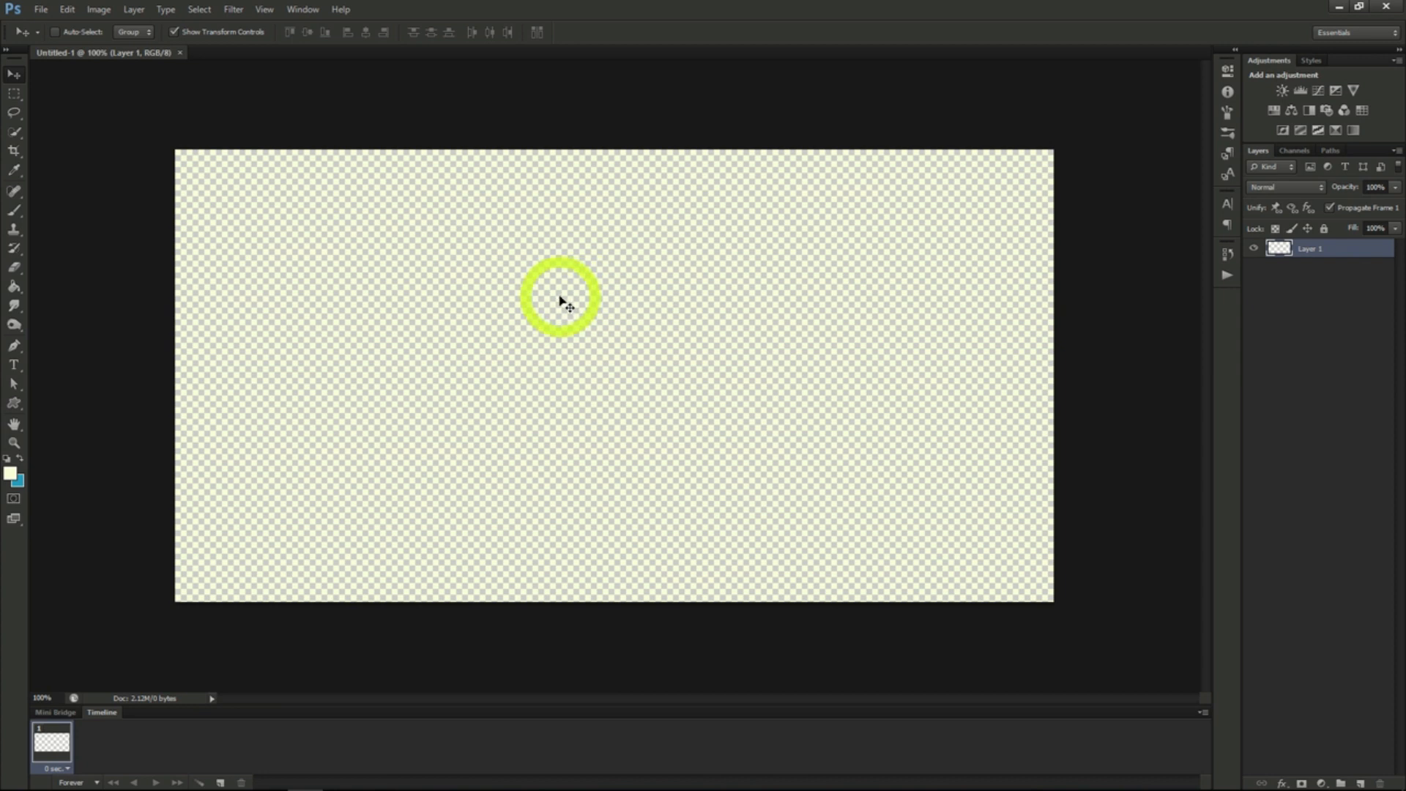
- Open the image family_style_baja_lobster_dinner.jpg
left_click(41, 9)
left_click(51, 40)
left_click(602, 220)
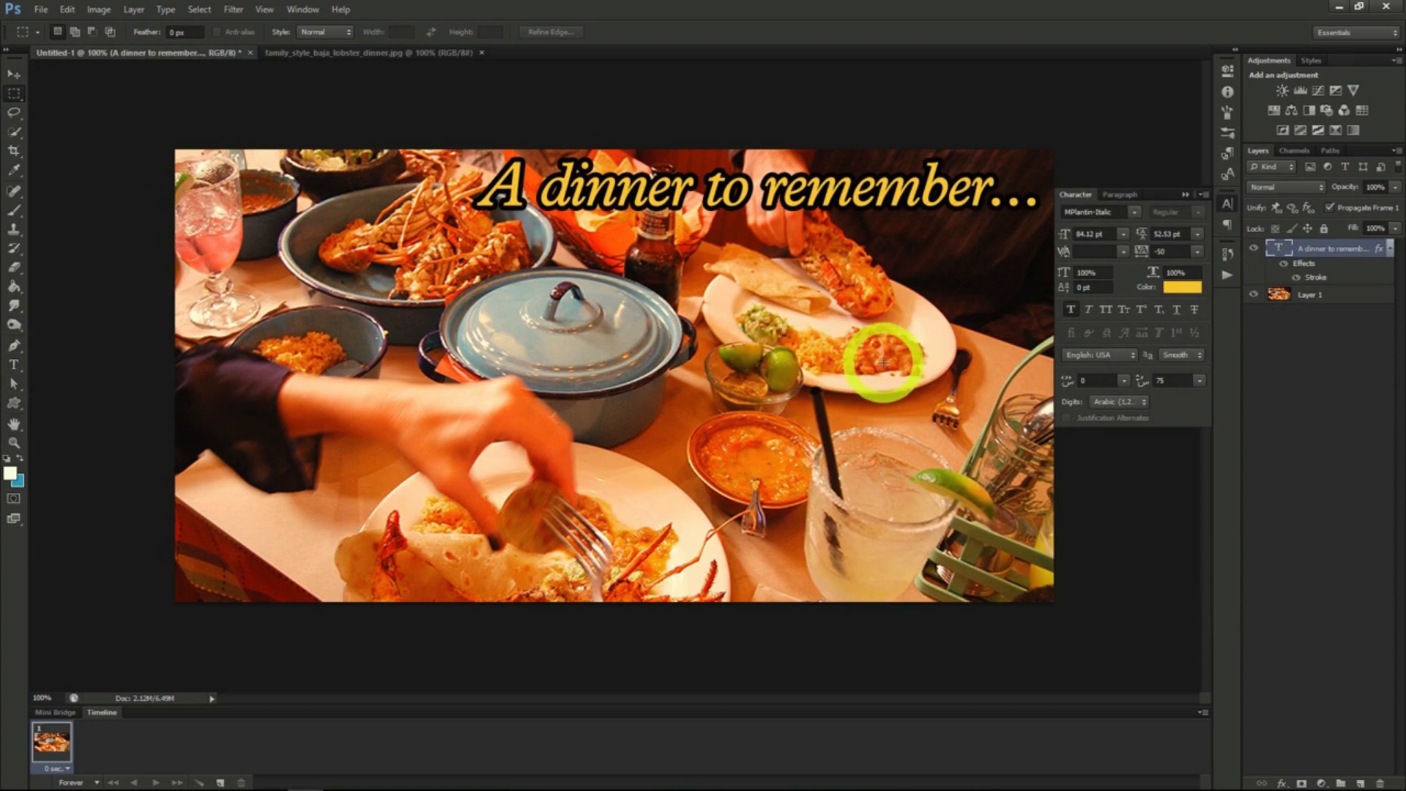
- Apply a black Inner Glow effect with Normal blend mode to the dinner photo layer
left_click(1311, 295)
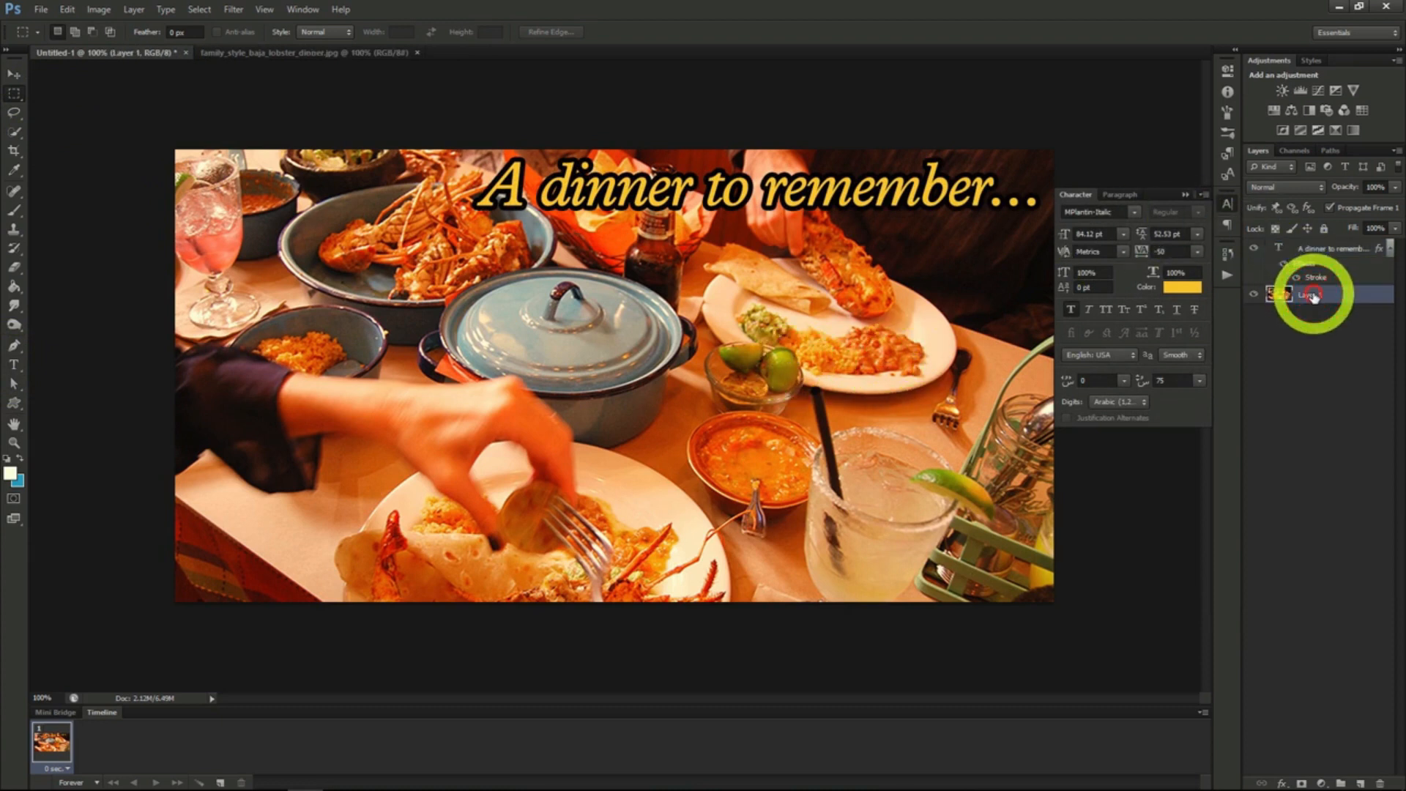
right_click(1312, 296)
left_click(1208, 298)
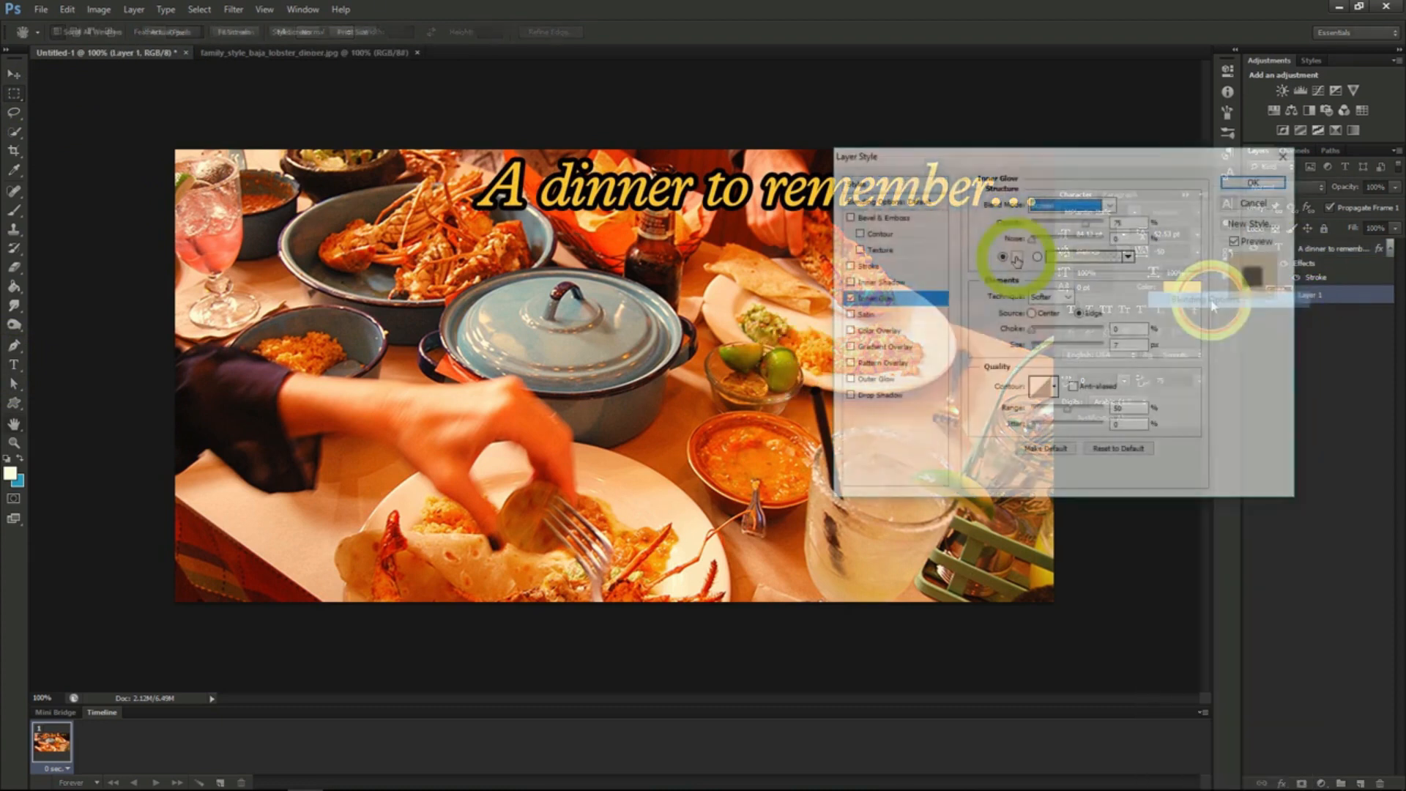
left_click(1017, 258)
left_click_drag(1017, 260, 1102, 315)
left_click(1262, 117)
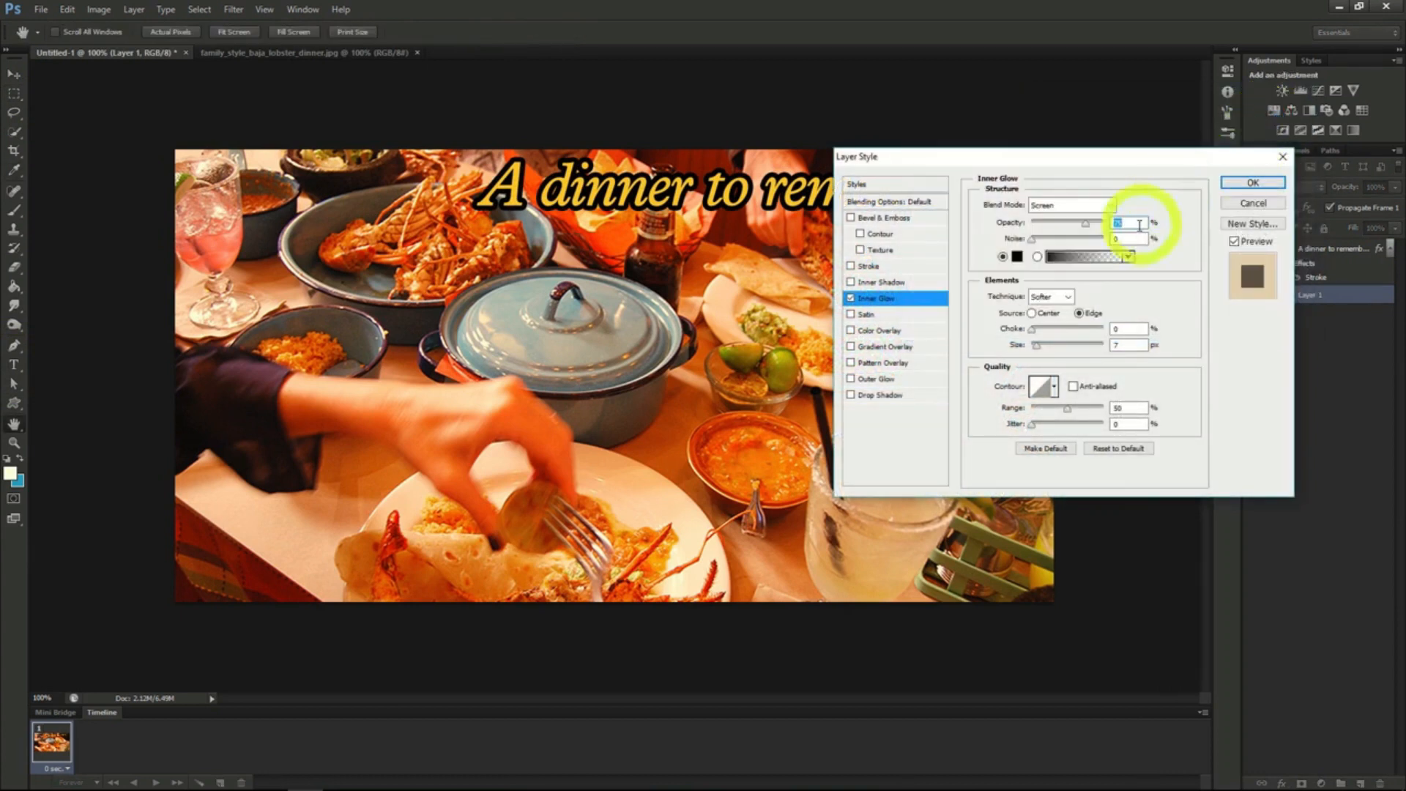
left_click(1072, 205)
left_click(1077, 217)
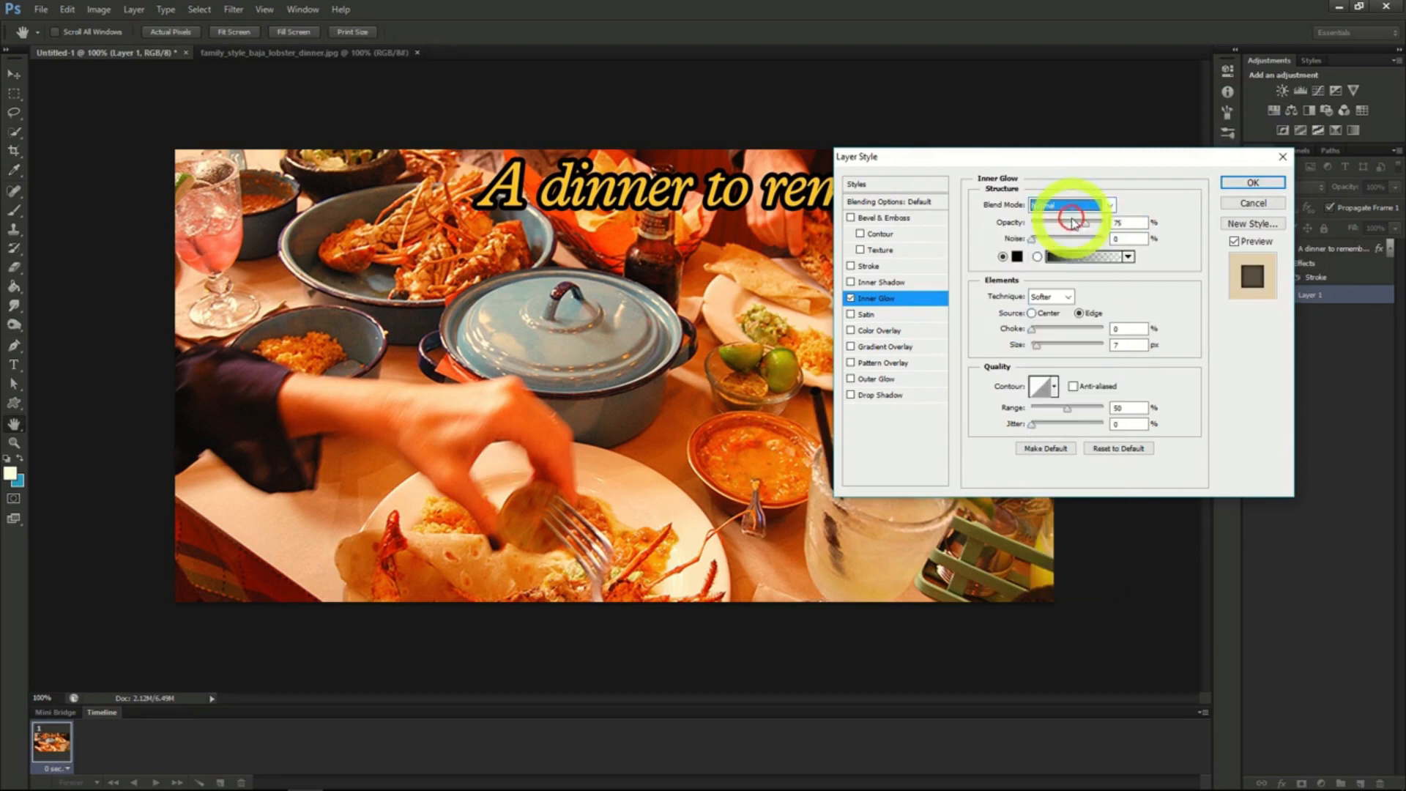
left_click(1252, 182)
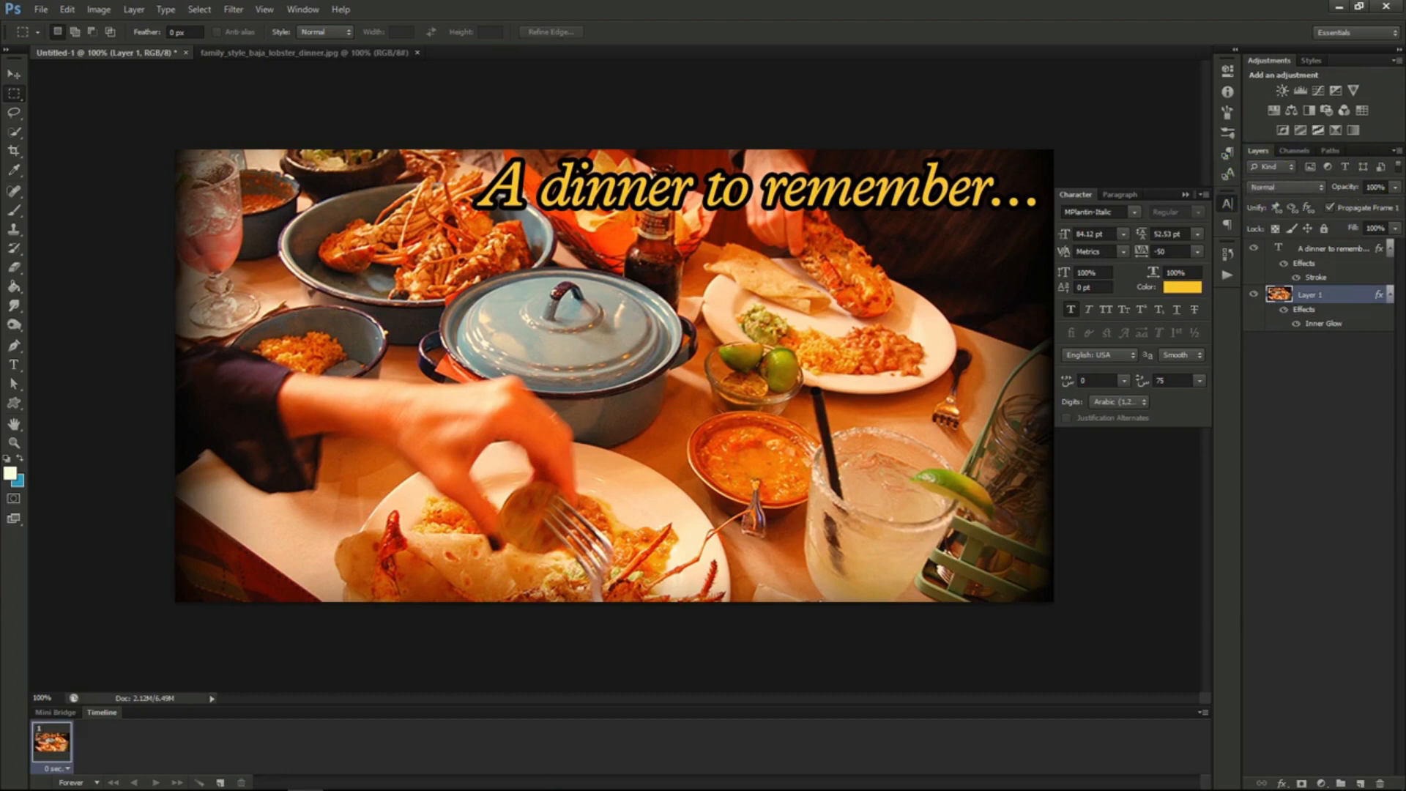
- Create a new 851 x 315 pixel RGB document at 72 pixels/inch with a transparent background
left_click(758, 361)
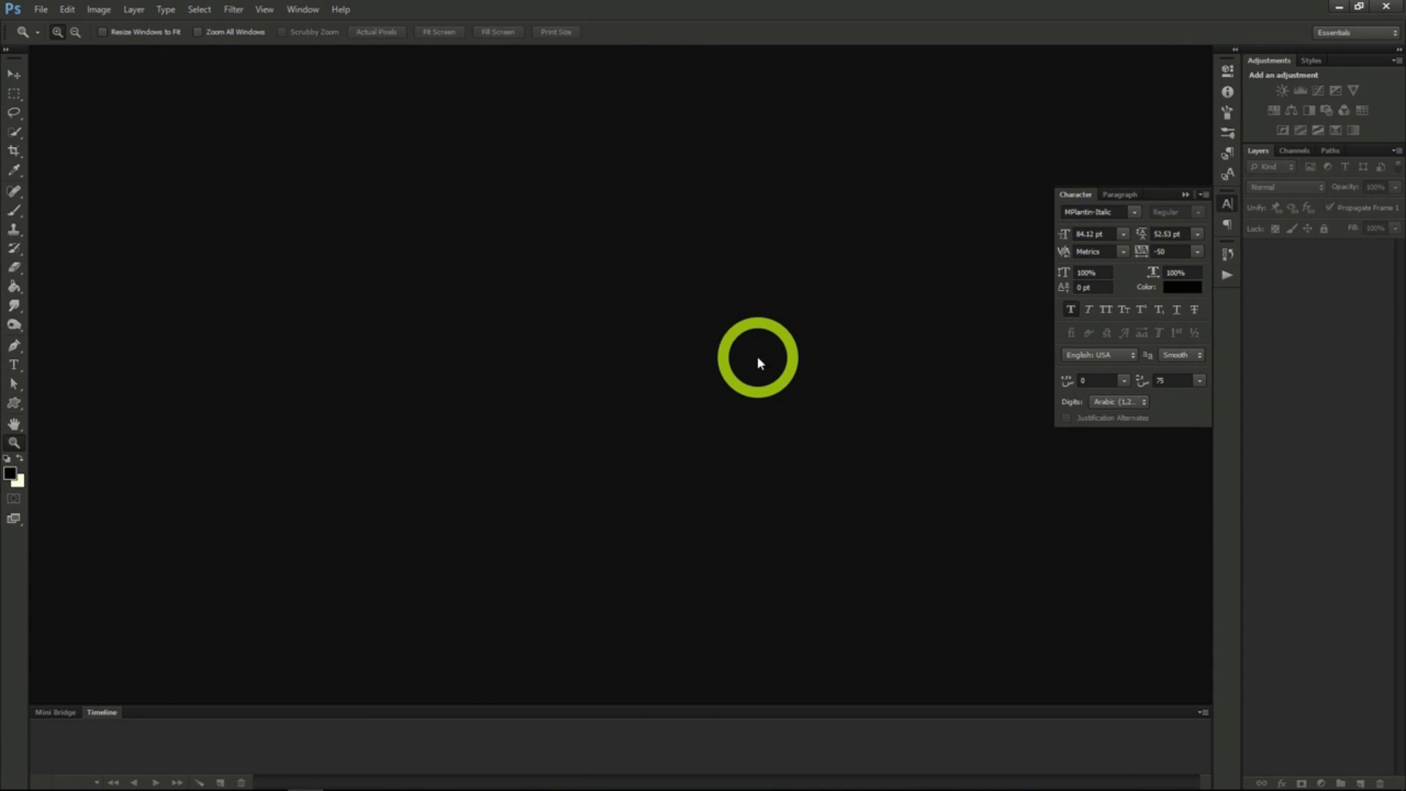
left_click(41, 10)
left_click(56, 28)
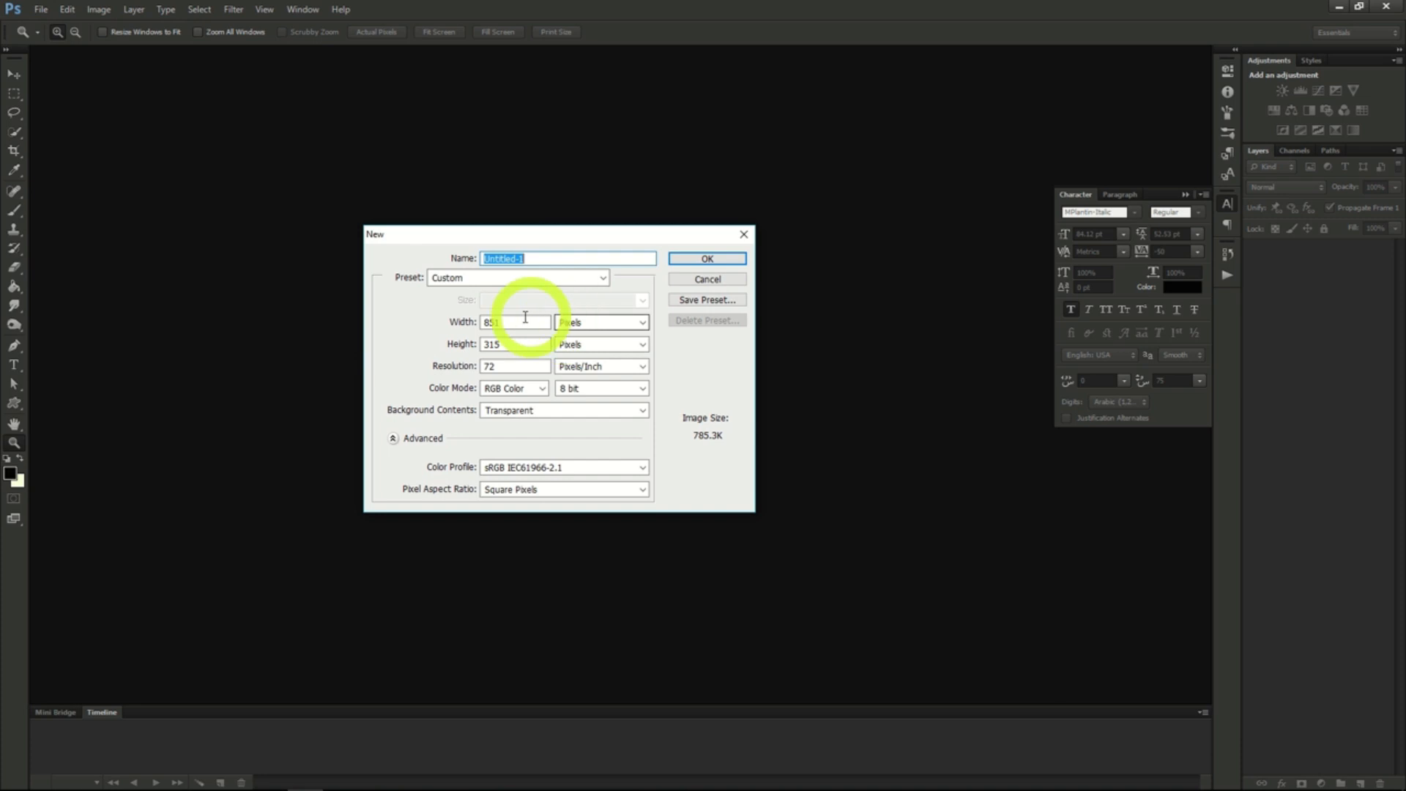
left_click(509, 321)
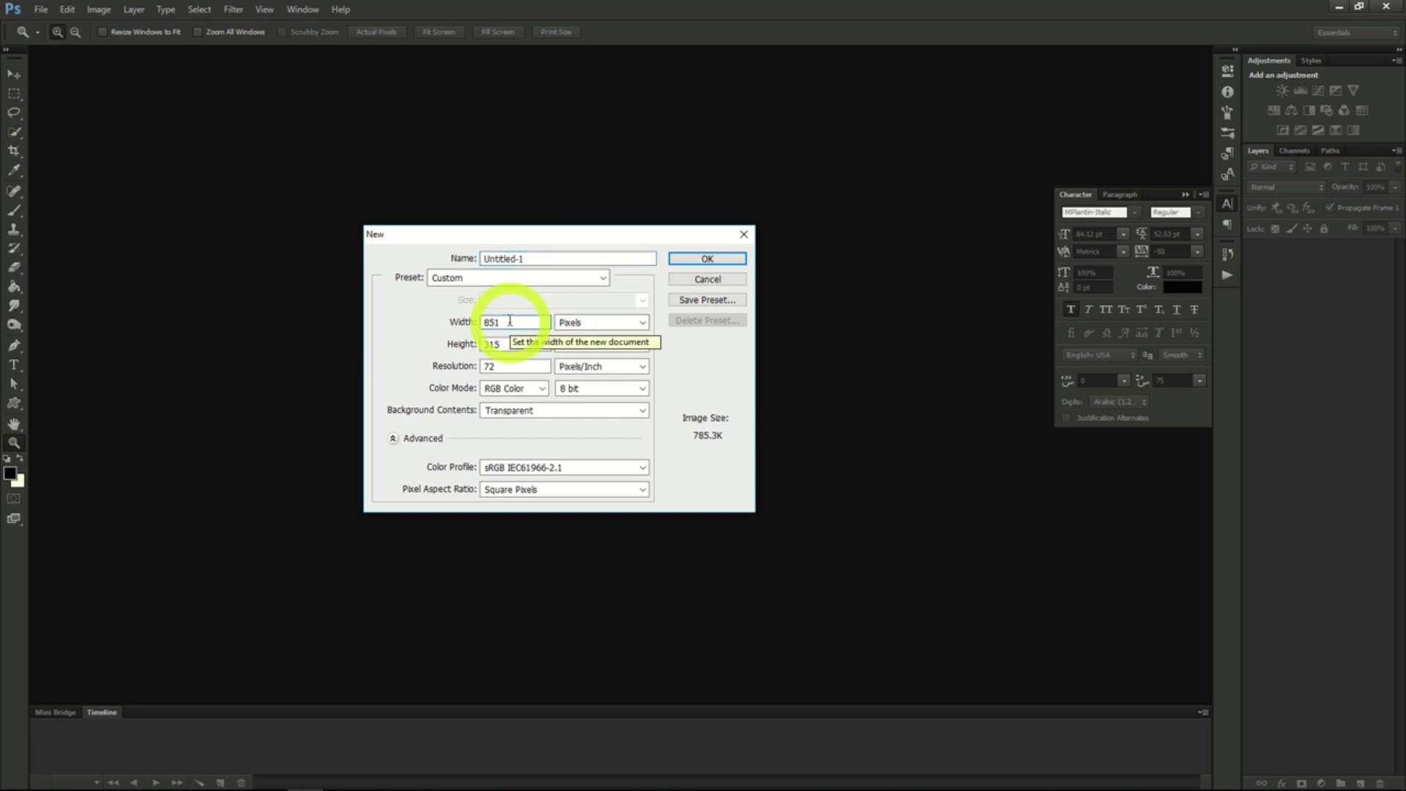
left_click(506, 342)
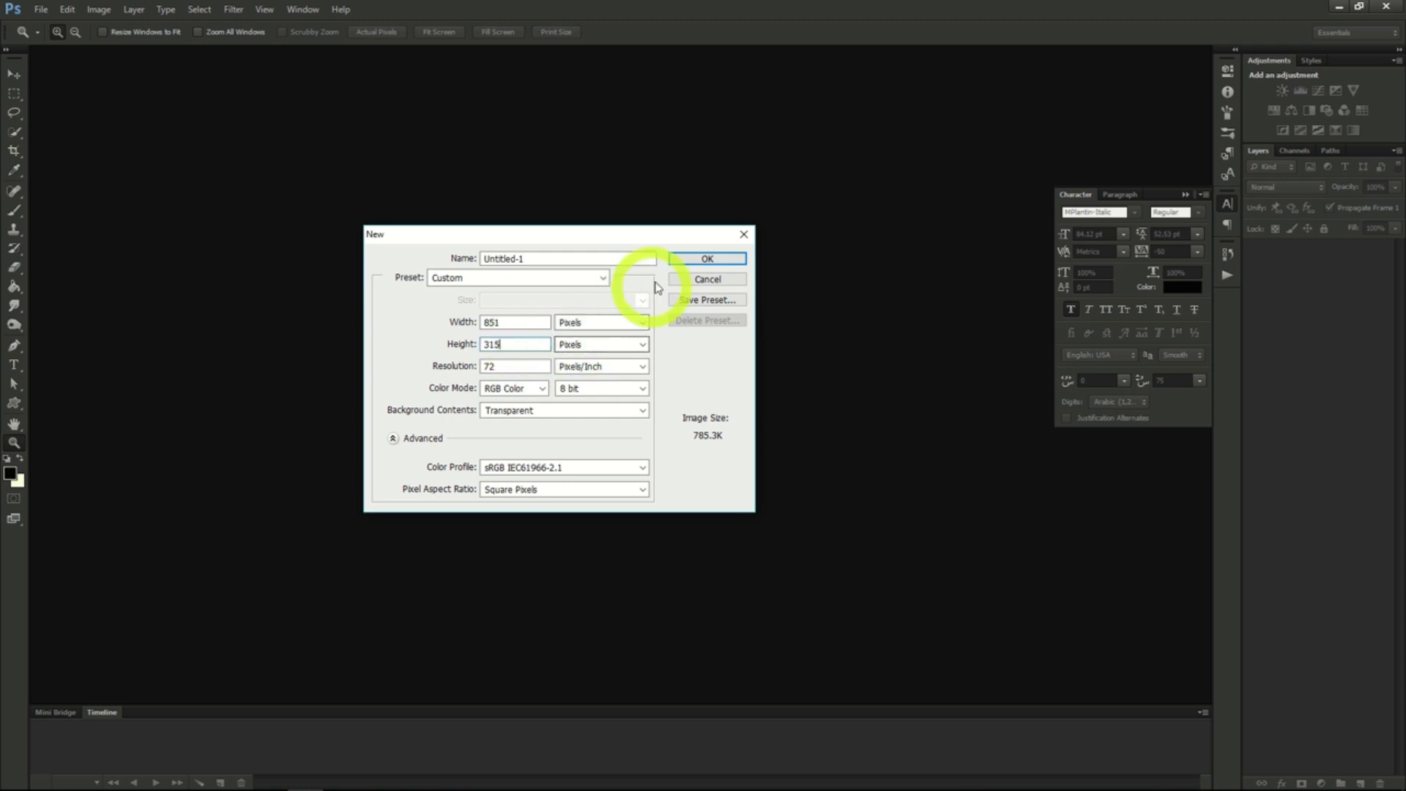
left_click(725, 261)
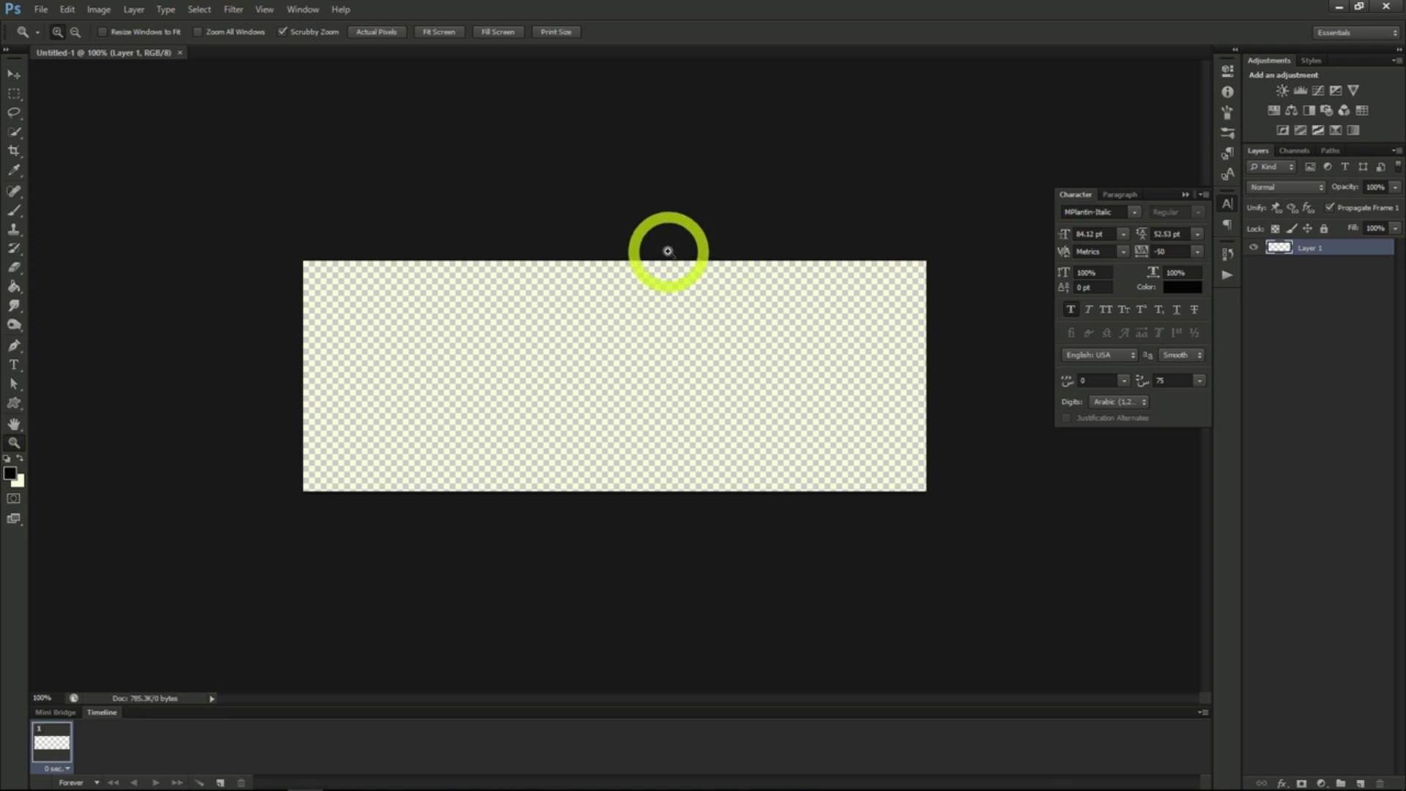
- Open the videoblocks science laboratory room PNG from the 07_PS_Photoshop Project 4 folder
left_click(40, 9)
left_click(55, 40)
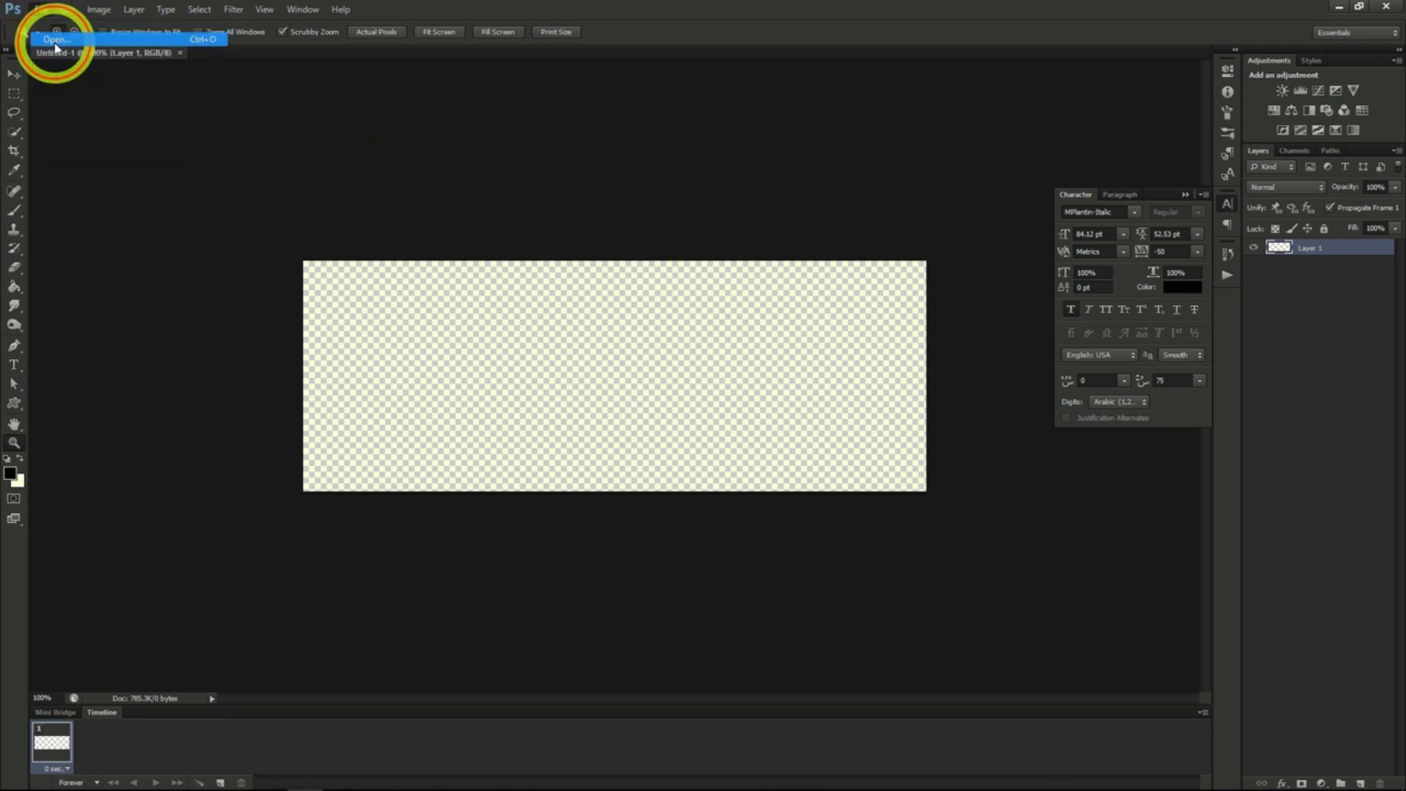
left_click(800, 144)
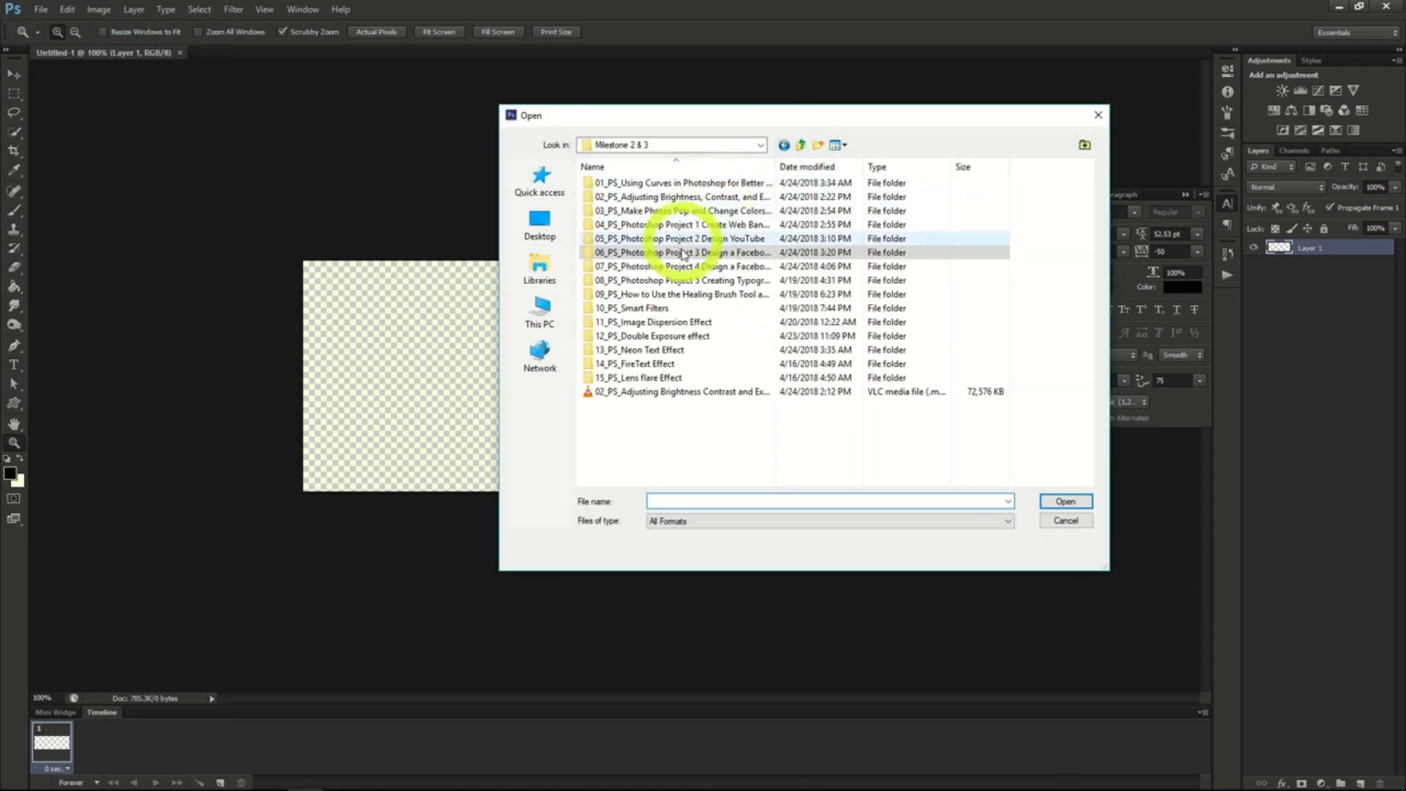
double_click(604, 266)
left_click(849, 219)
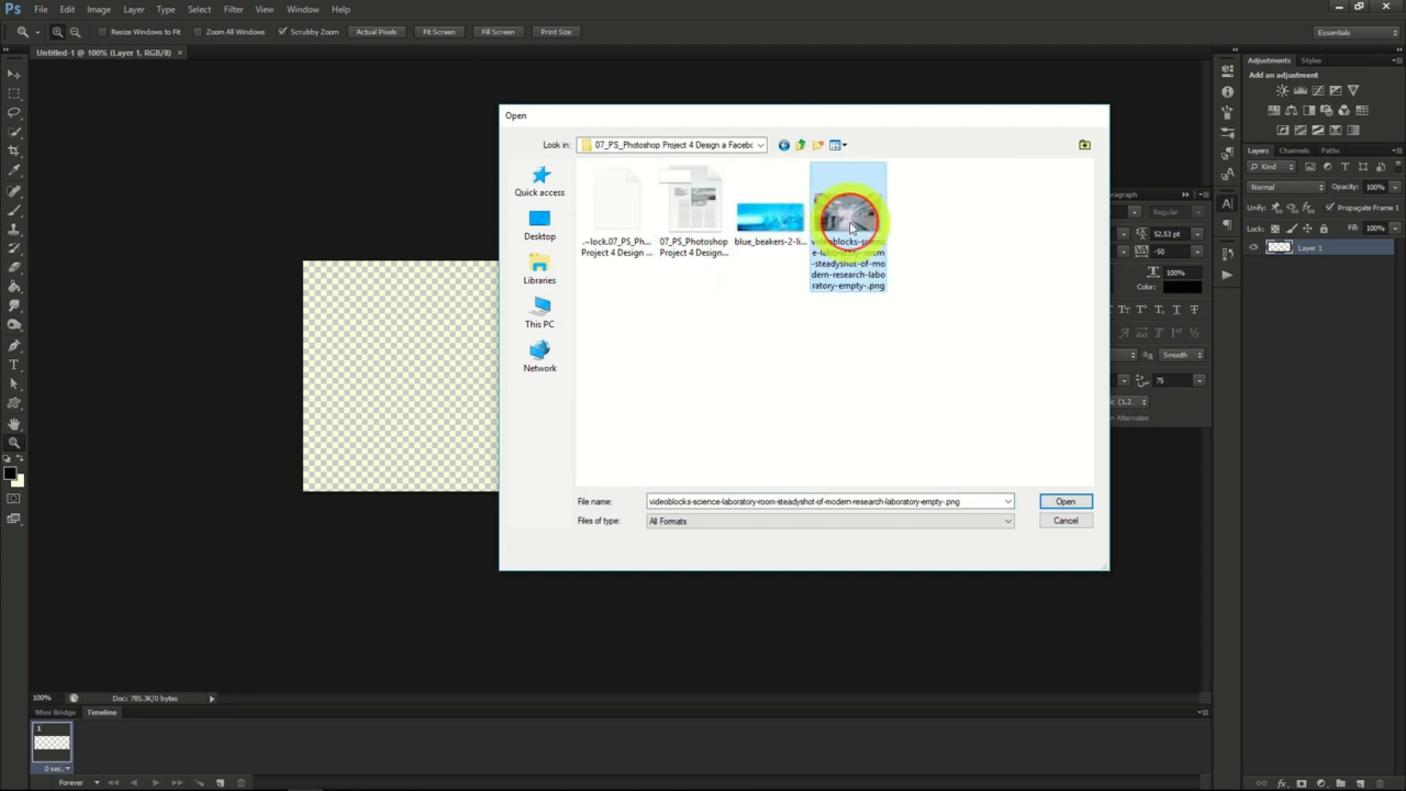
double_click(850, 220)
- Copy the whole laboratory photo into the 851 x 315 pixel document and position it so the shelf bottles and chairs fill the canvas
left_click(200, 9)
left_click(66, 9)
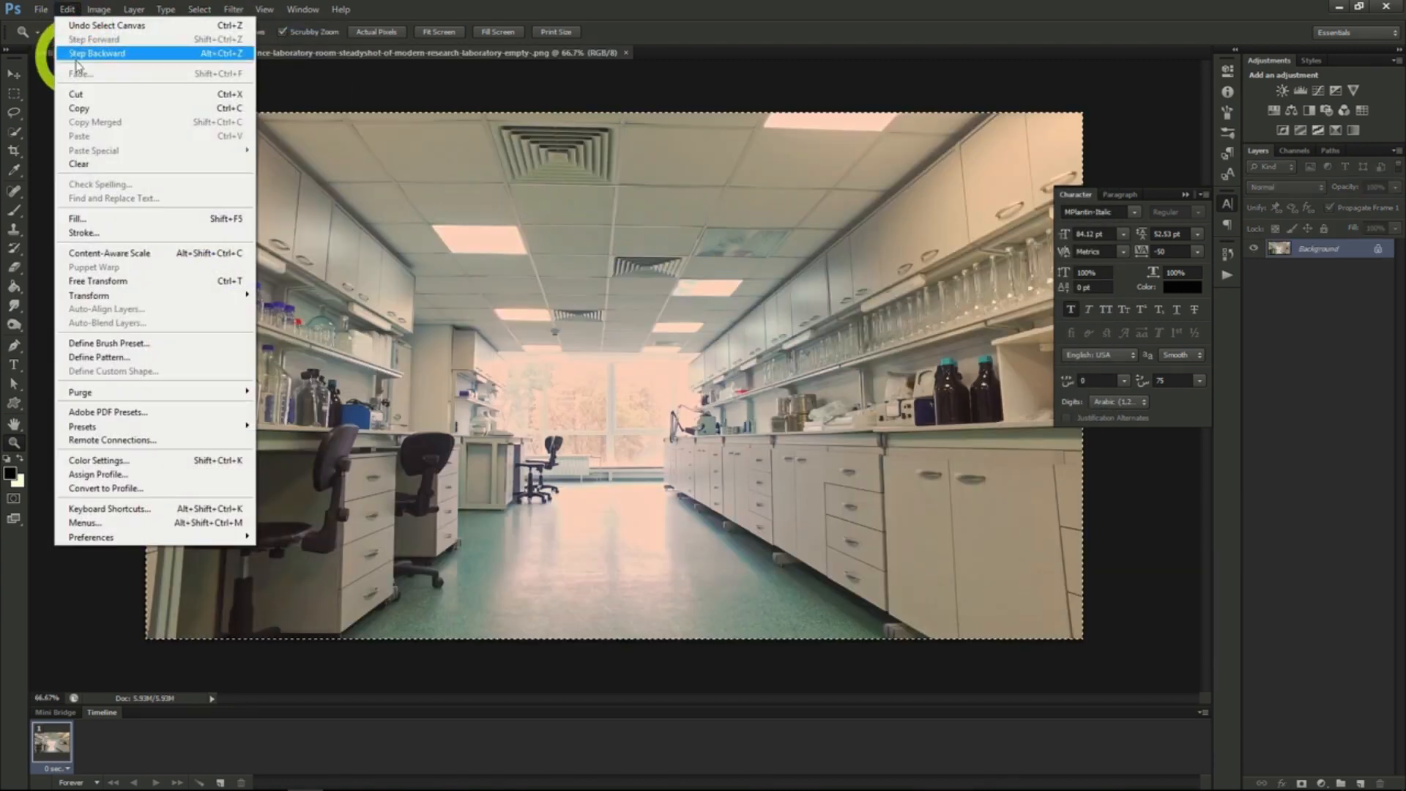
left_click(79, 107)
left_click(96, 53)
key("ctrl+v")
left_click(13, 73)
left_click_drag(588, 381, 508, 282)
left_click_drag(653, 462, 870, 381)
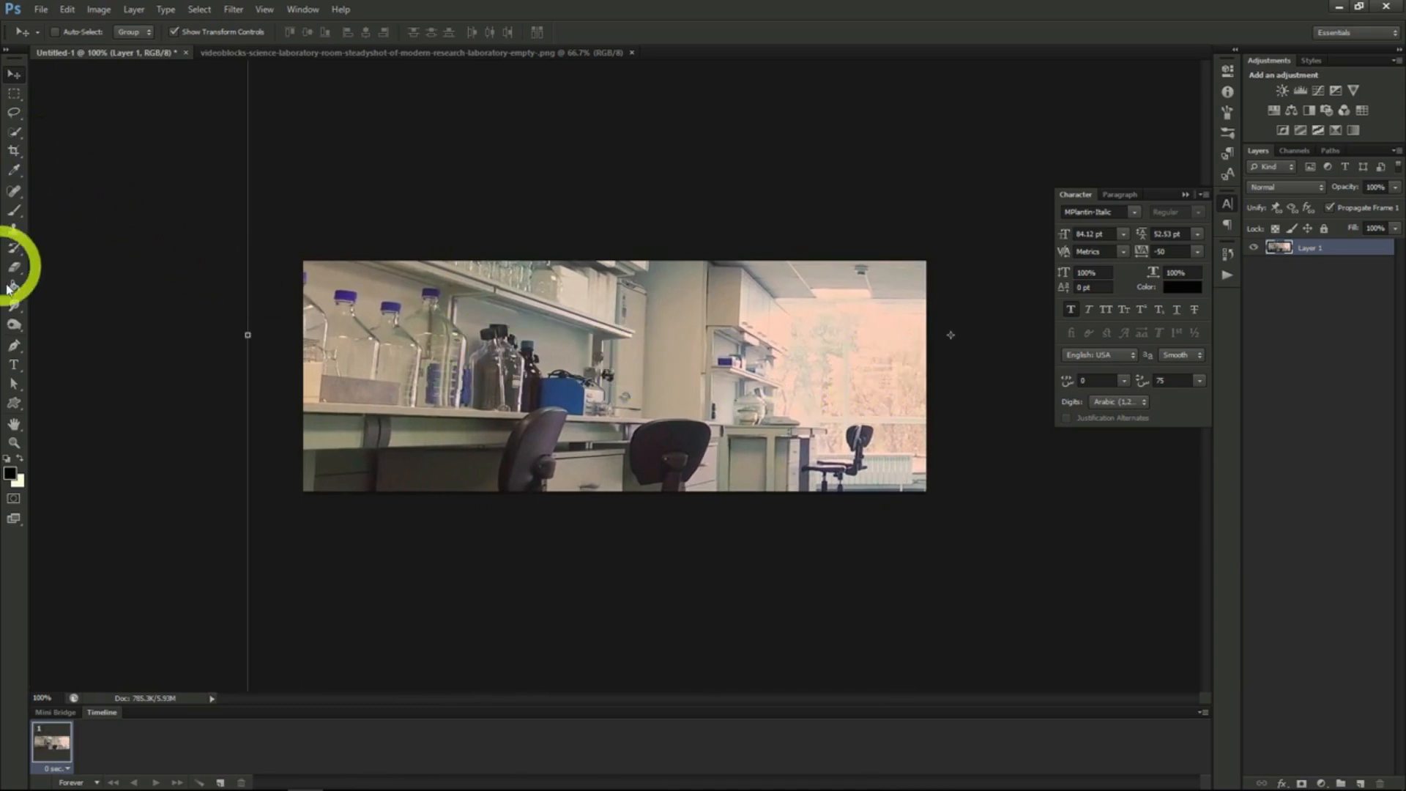
- Add the text "Lab Crew 76" in black 84.12 pt MPlantin-Italic over the laboratory photo
left_click(14, 364)
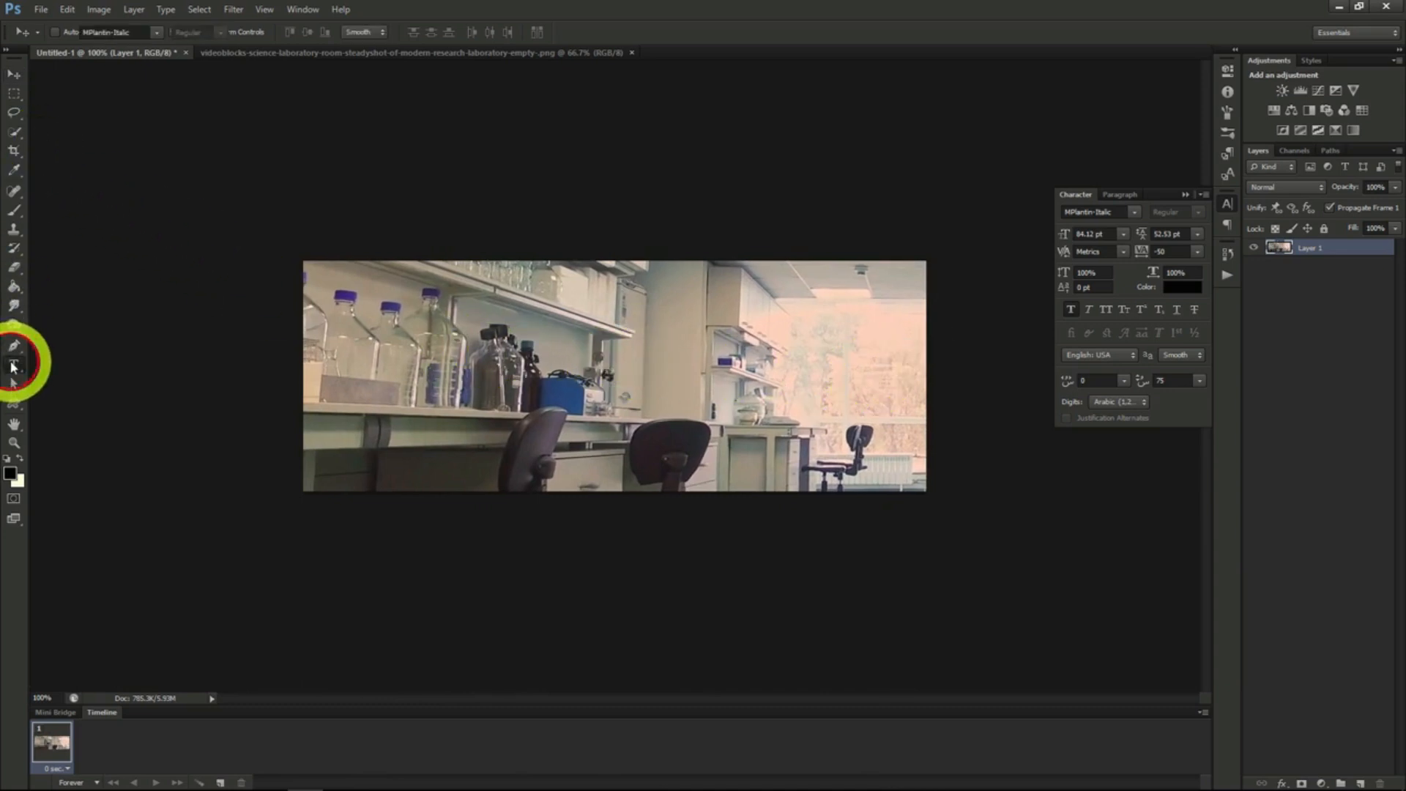
left_click(516, 380)
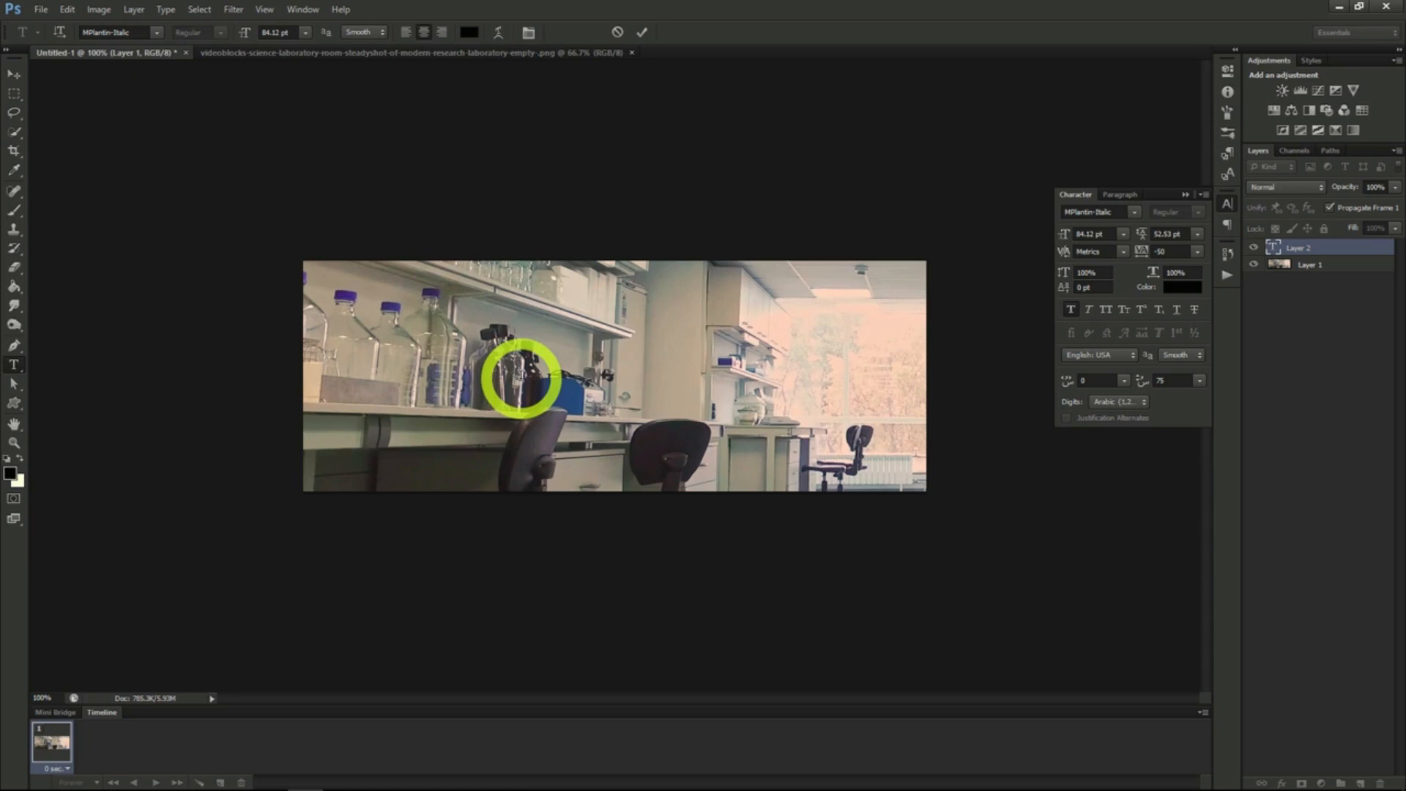
type("Lab Crew")
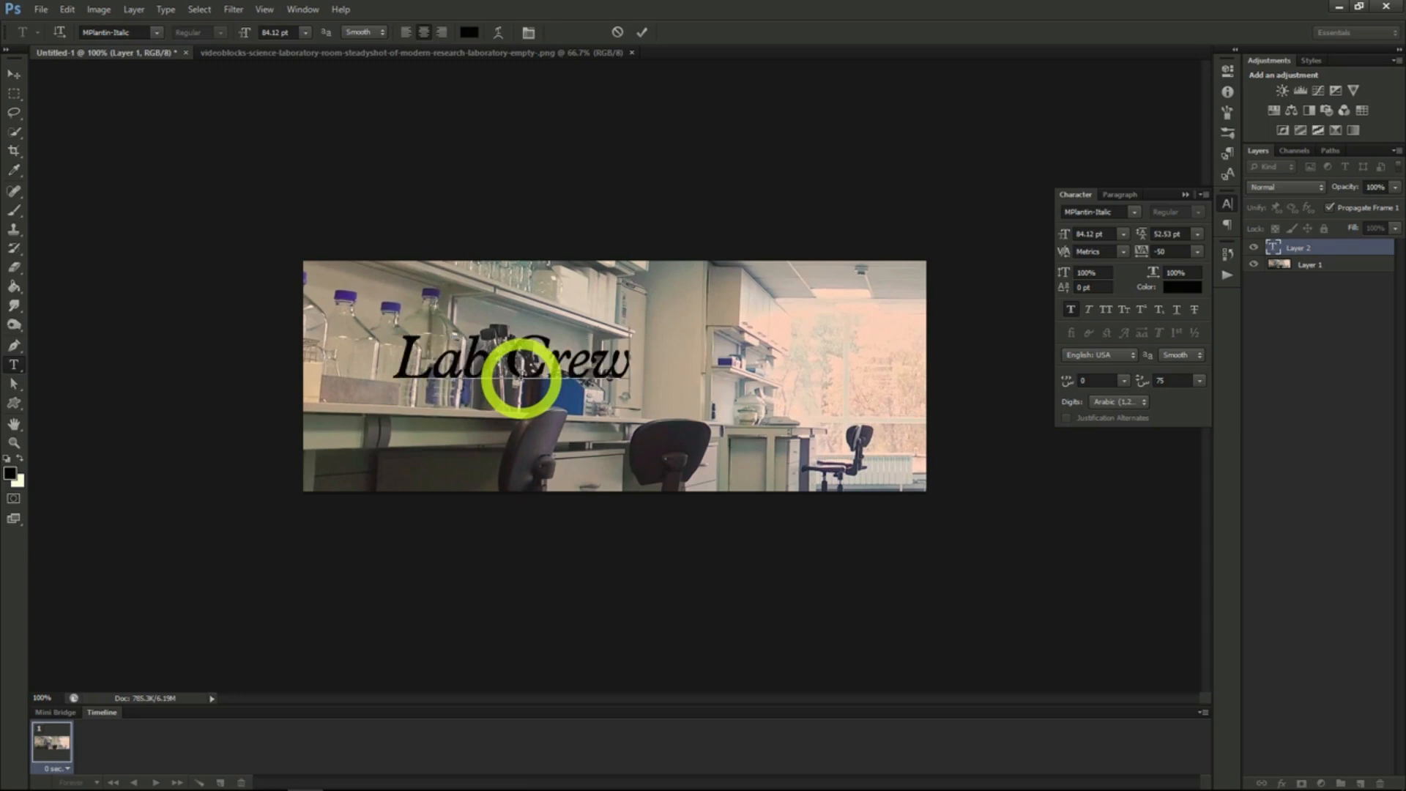
type(" 76")
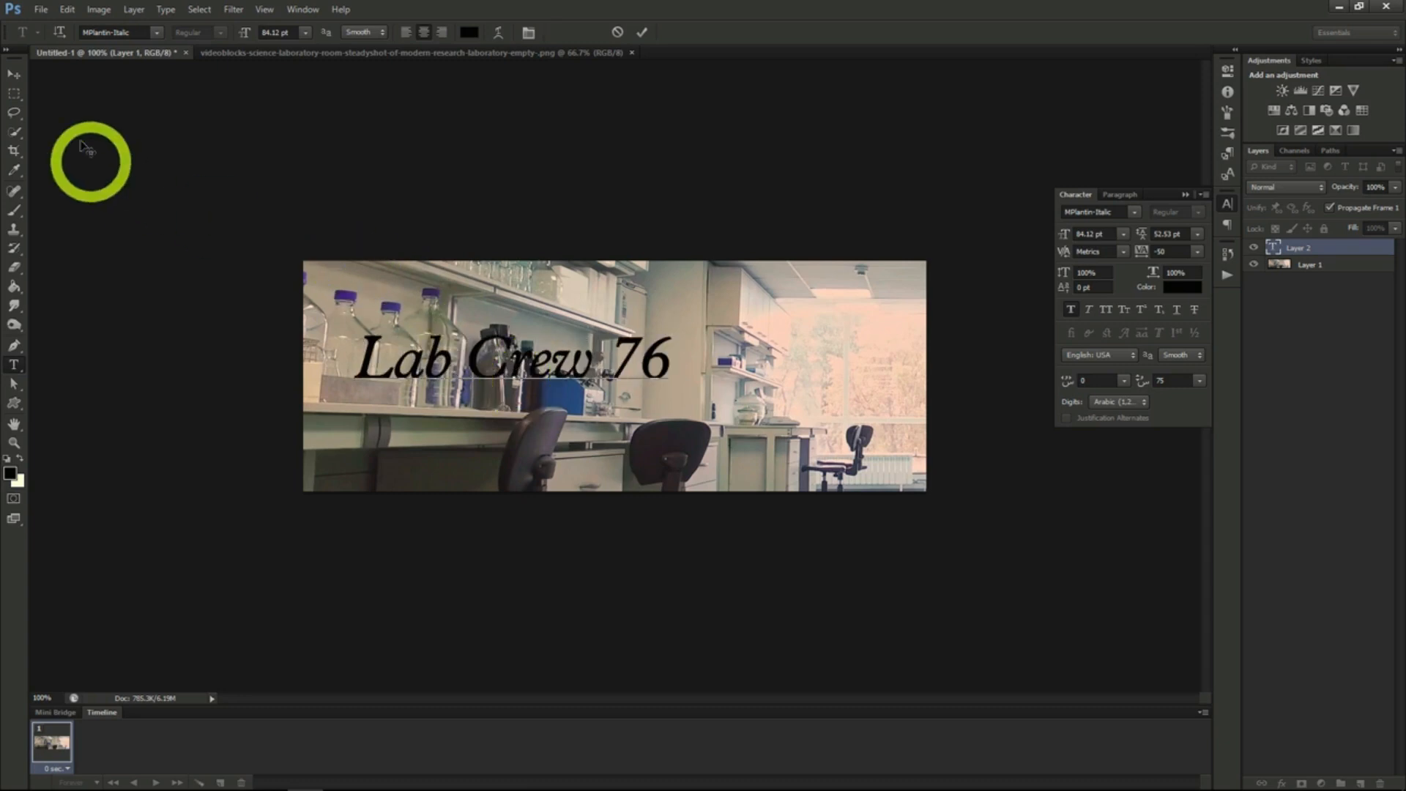
left_click(13, 74)
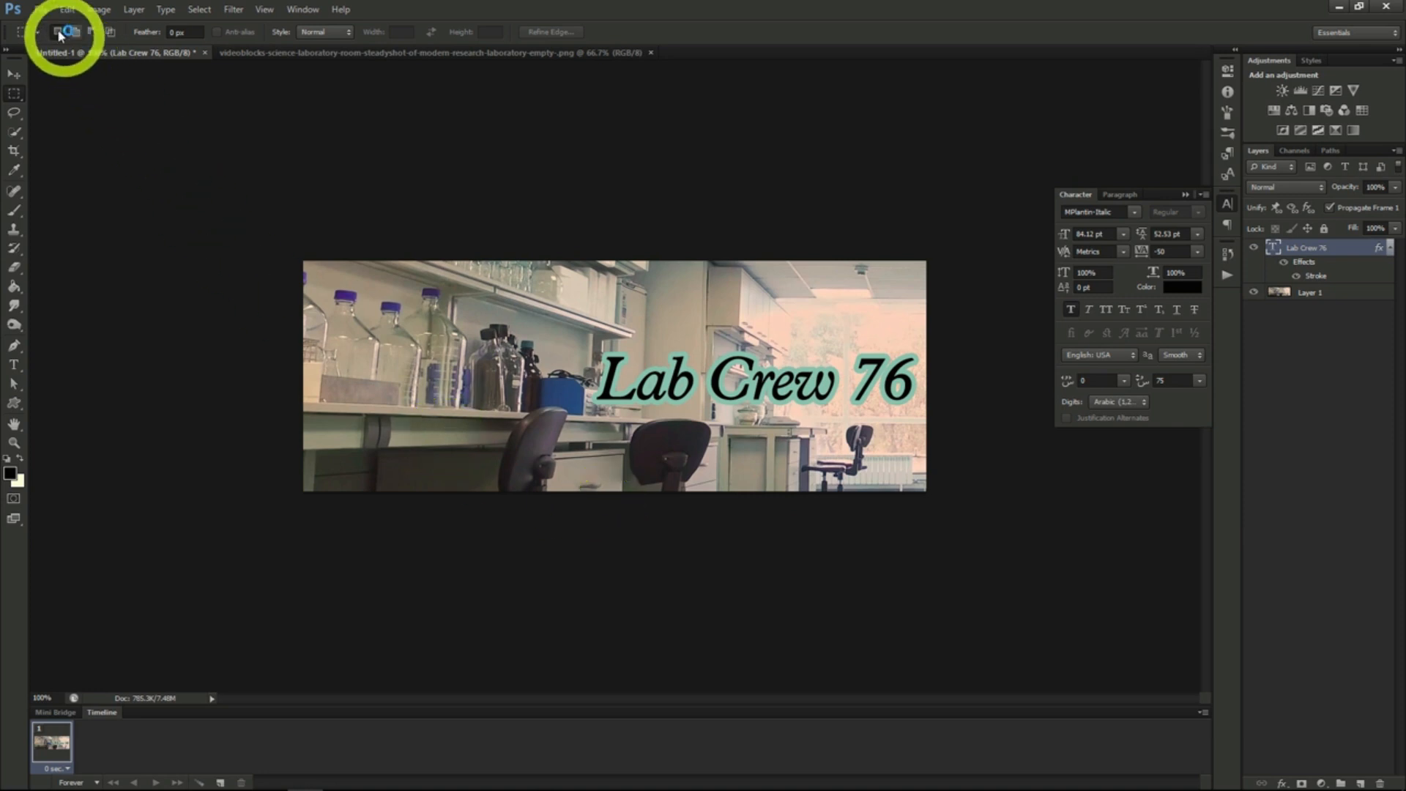
- Save the Lab Crew 76 banner as a Photoshop file with Maximize Compatibility on
left_click(42, 10)
left_click(66, 184)
left_click(851, 357)
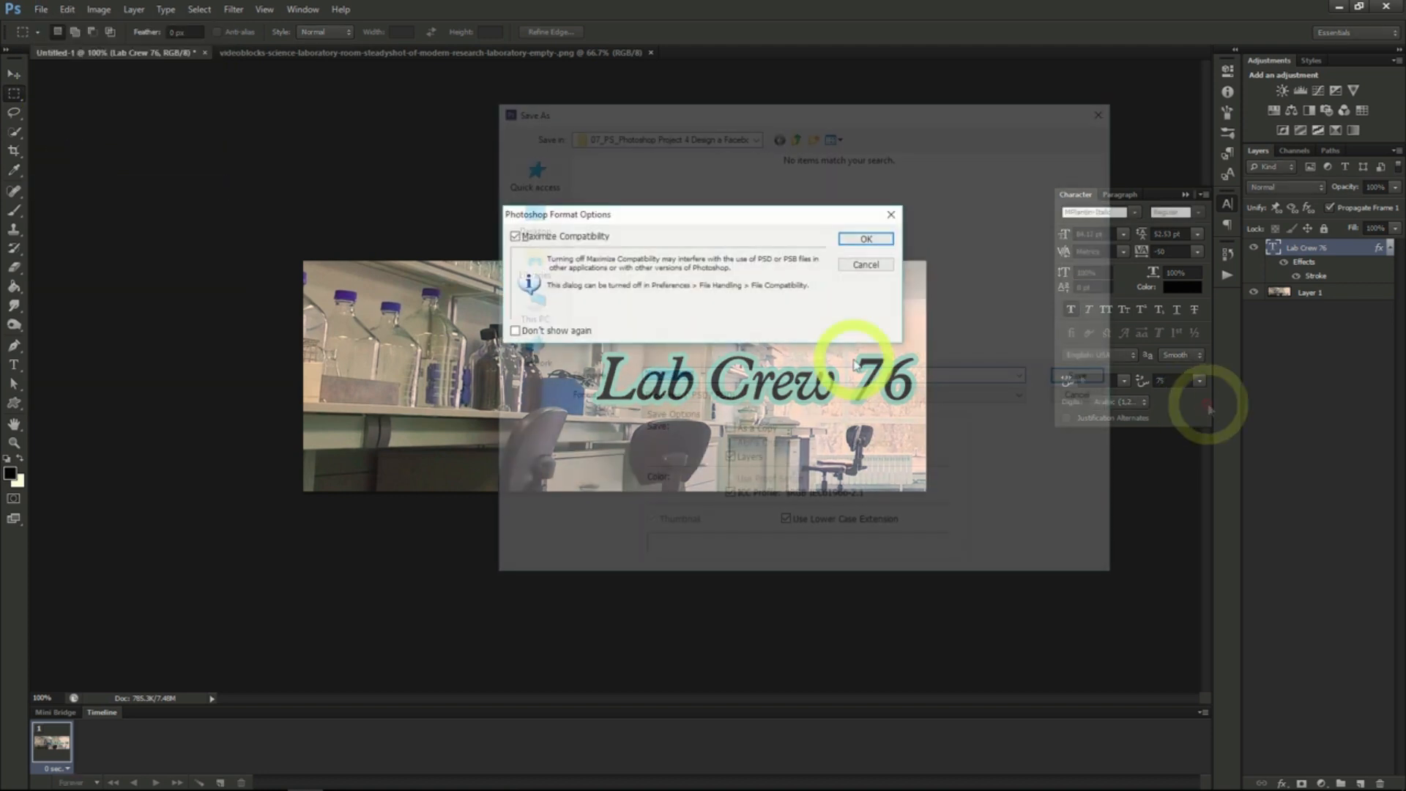
left_click(866, 240)
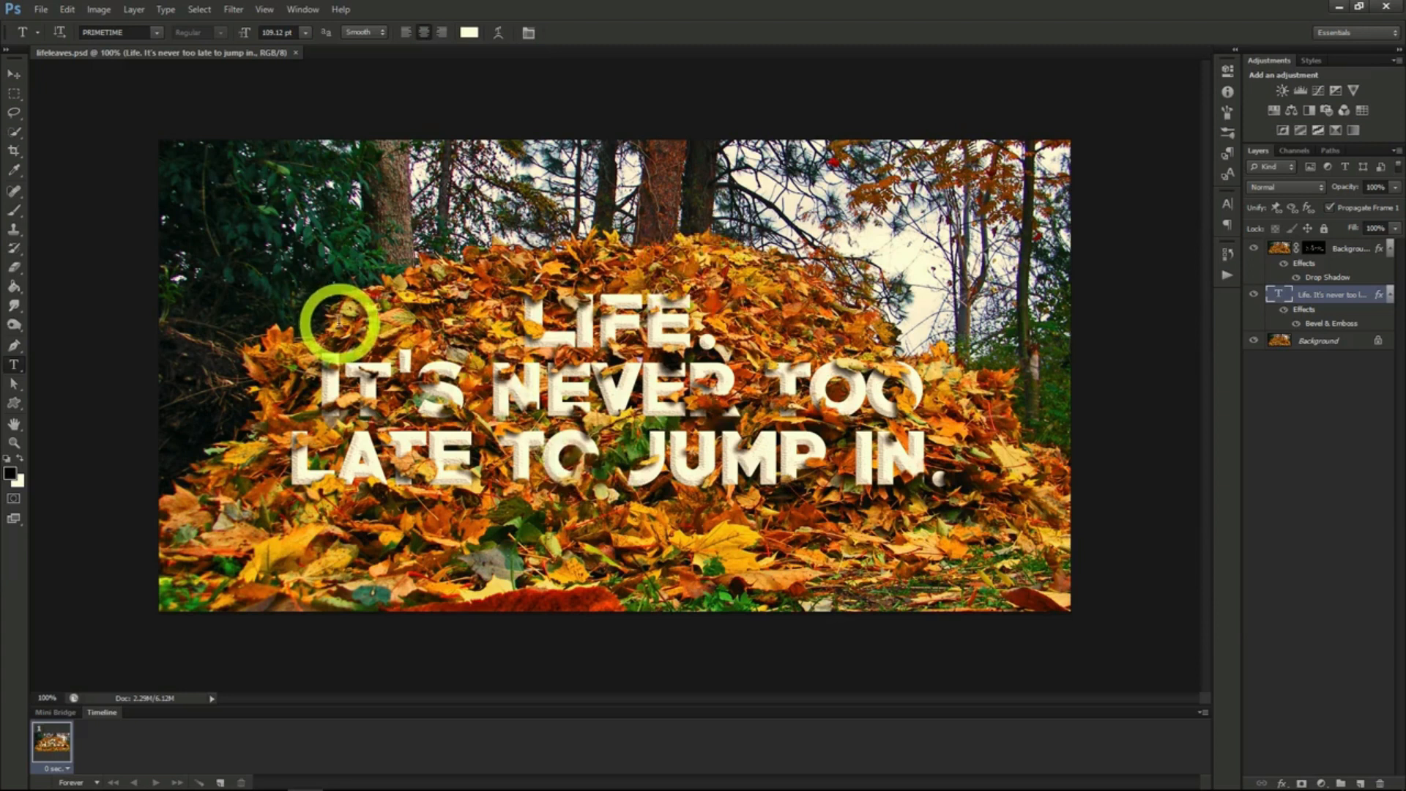
- Open the image lifeleaves.png alongside the finished lifeleaves.psd
left_click(40, 9)
left_click(45, 31)
double_click(754, 216)
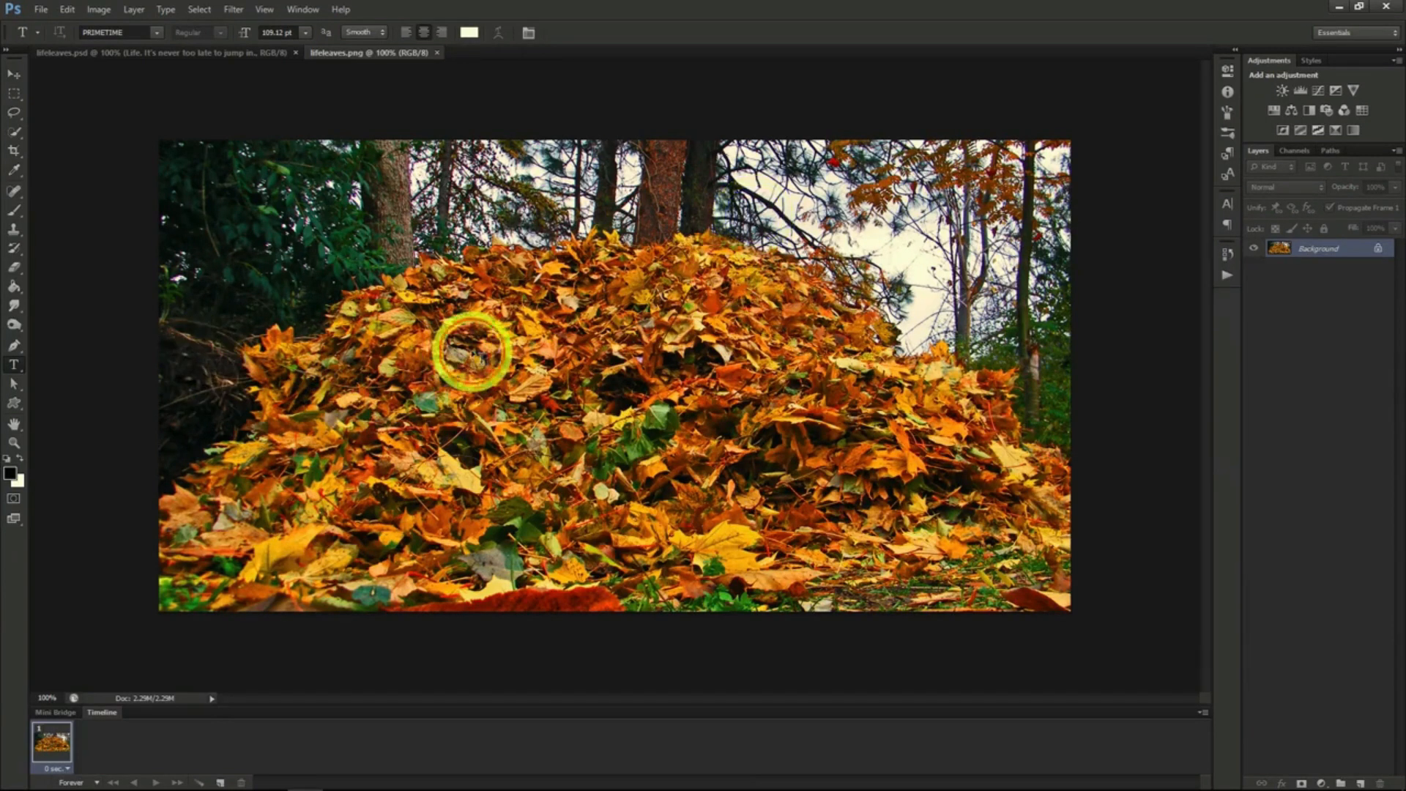
- Add the text "Life. It's never too late to jump in." in cream PRIMETIME lettering on three lines and centre it over the leaf pile
left_click(670, 293)
type("LIFE")
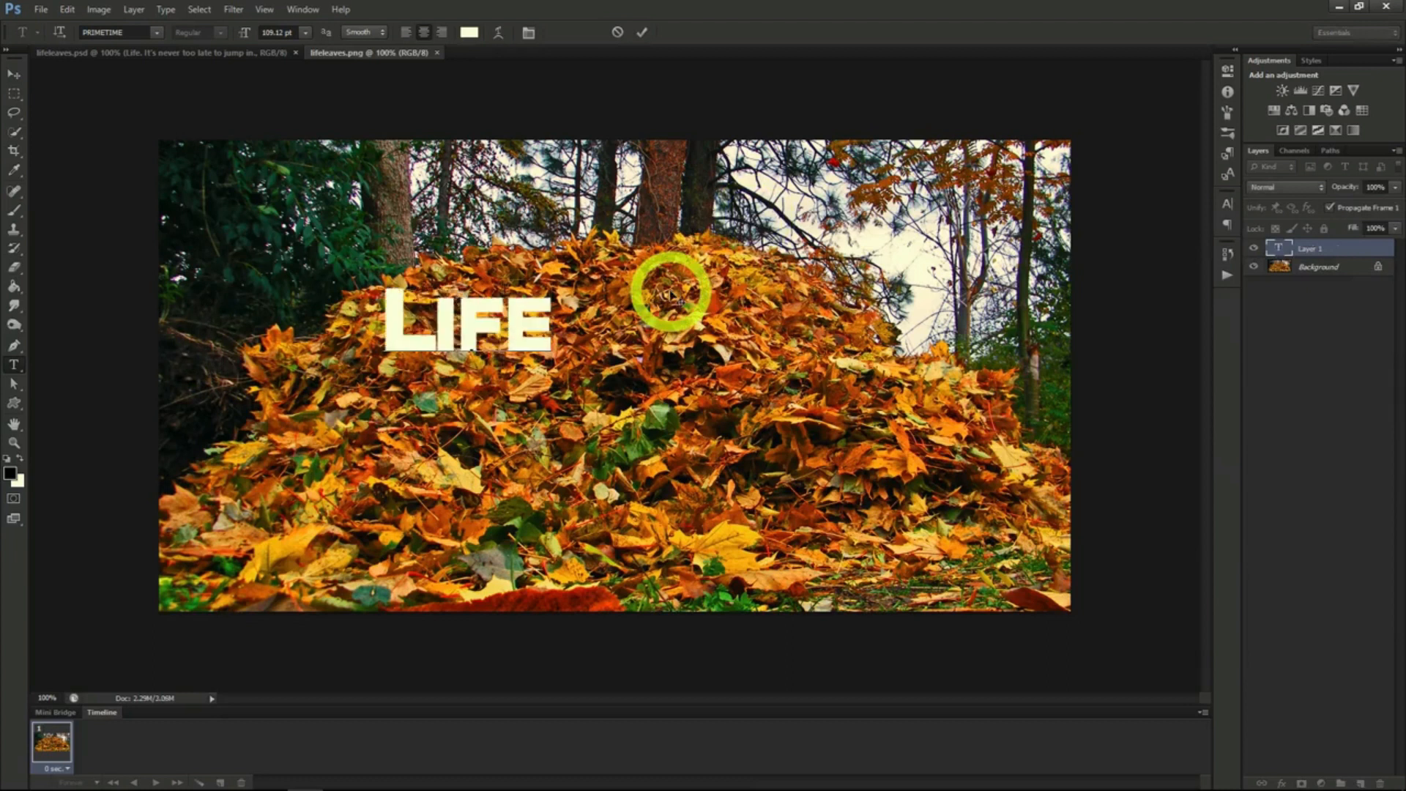
type(".")
key("Return")
type("IT'S N")
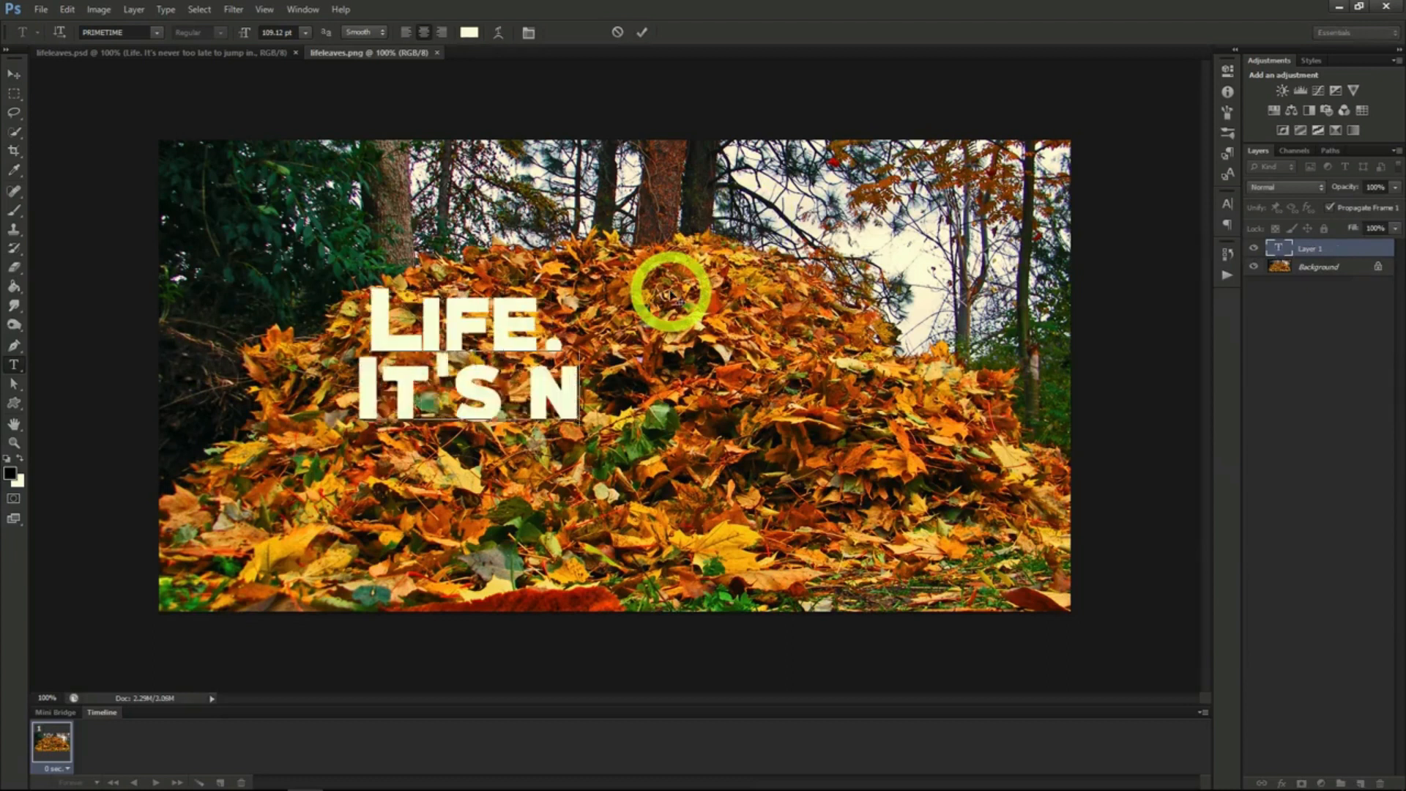
type("EVER TOO LATE")
key("Return")
type("TO JUMP IN.")
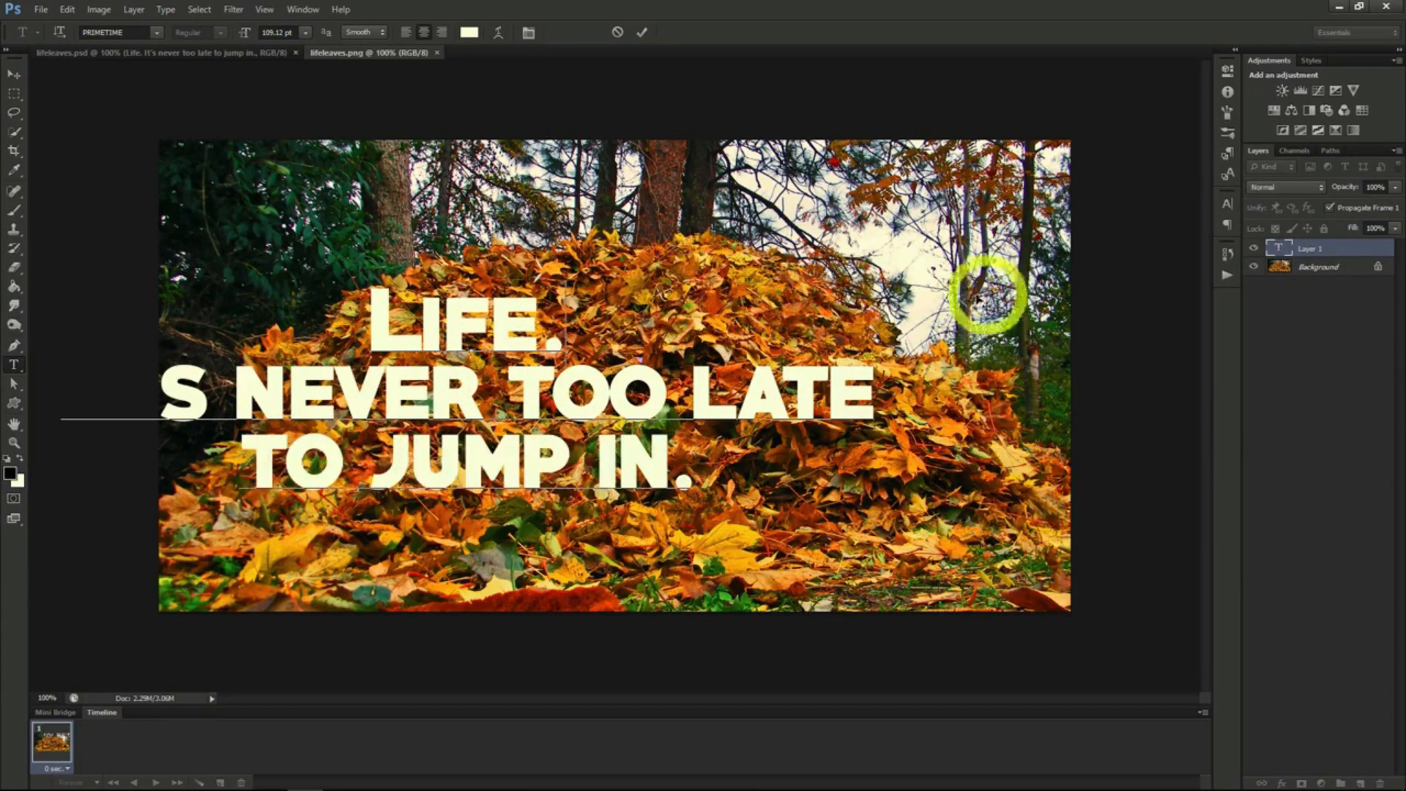
left_click_drag(916, 288, 867, 288)
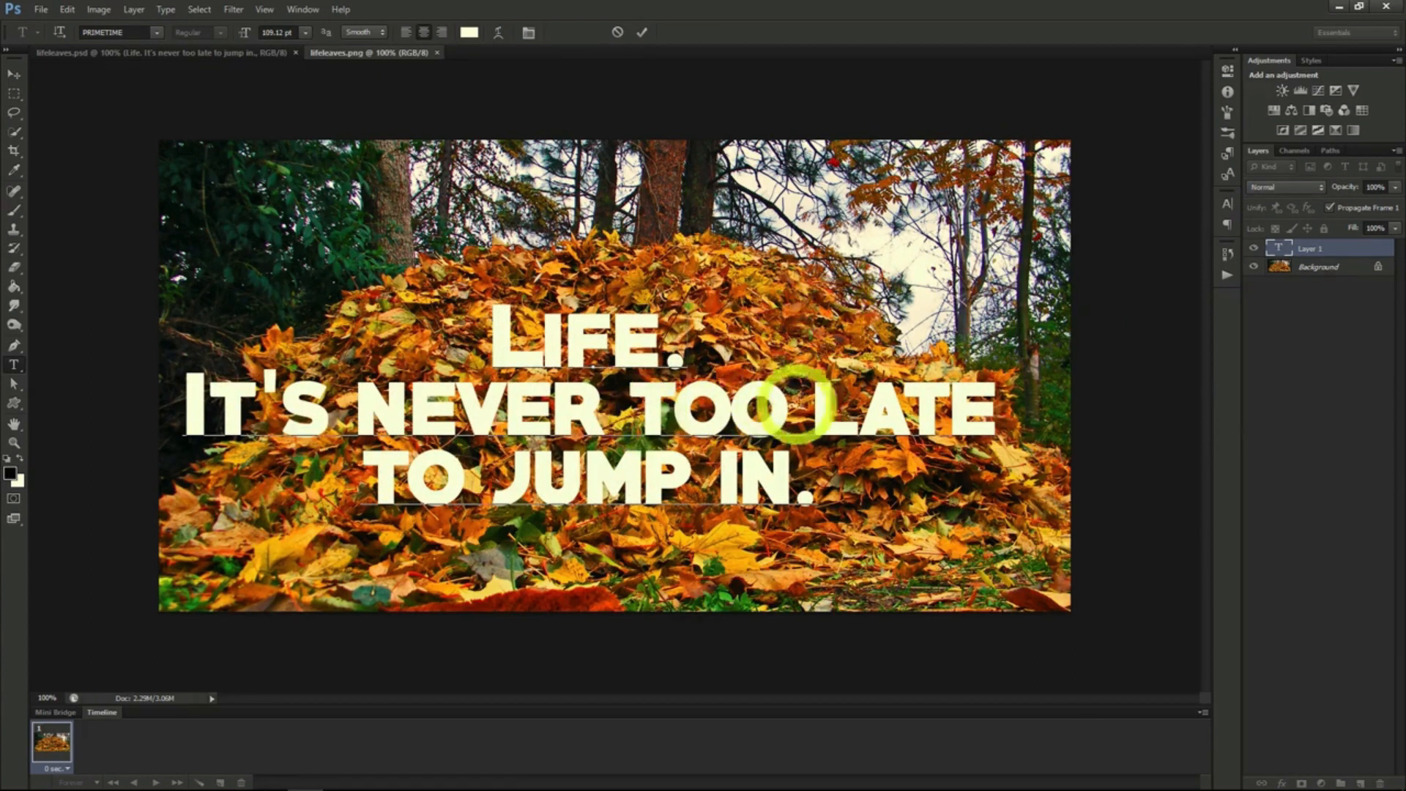
- Rearrange the line breaks so the text reads "Life.", "It's never too" and "late to jump in." on three lines
left_click(809, 399)
key("Return")
left_click(721, 477)
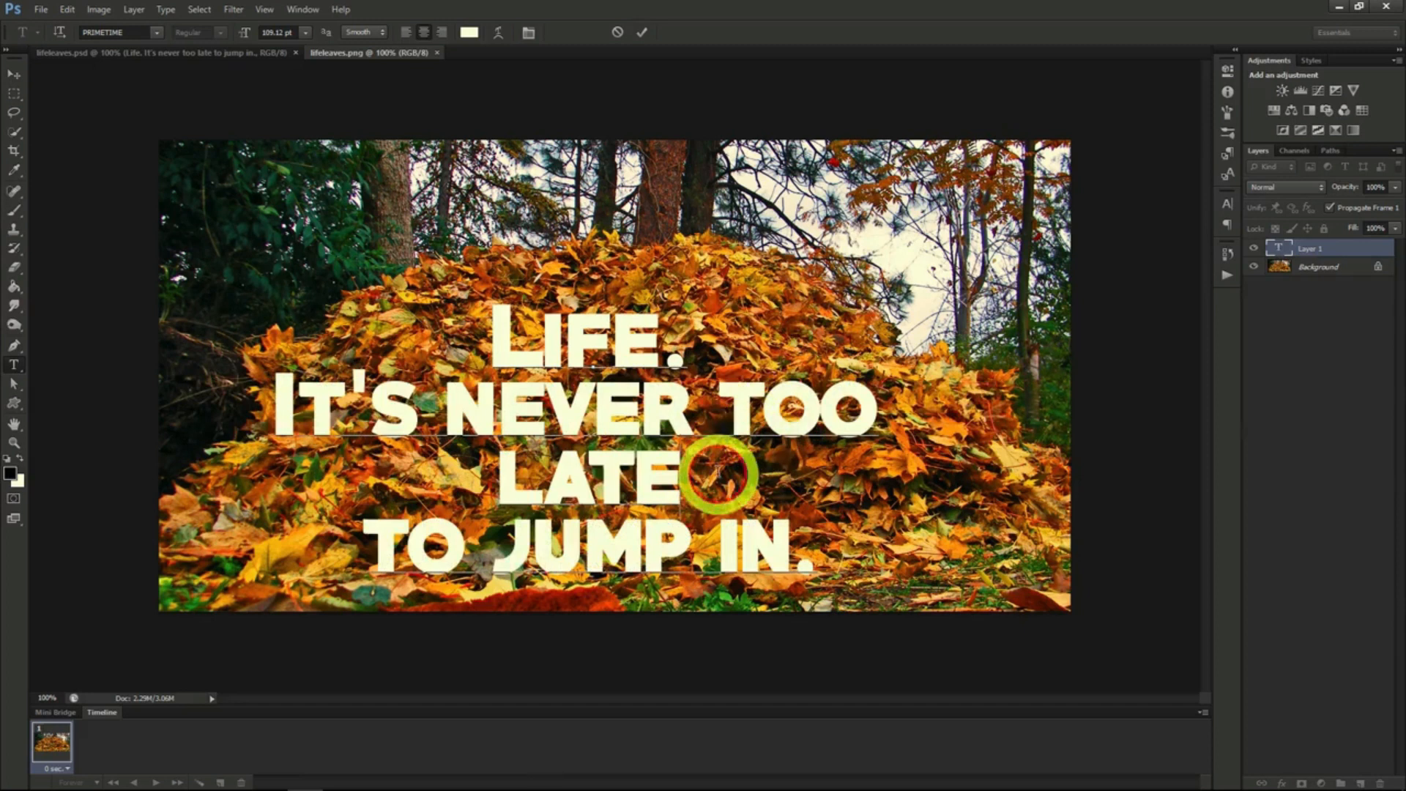
key("Delete")
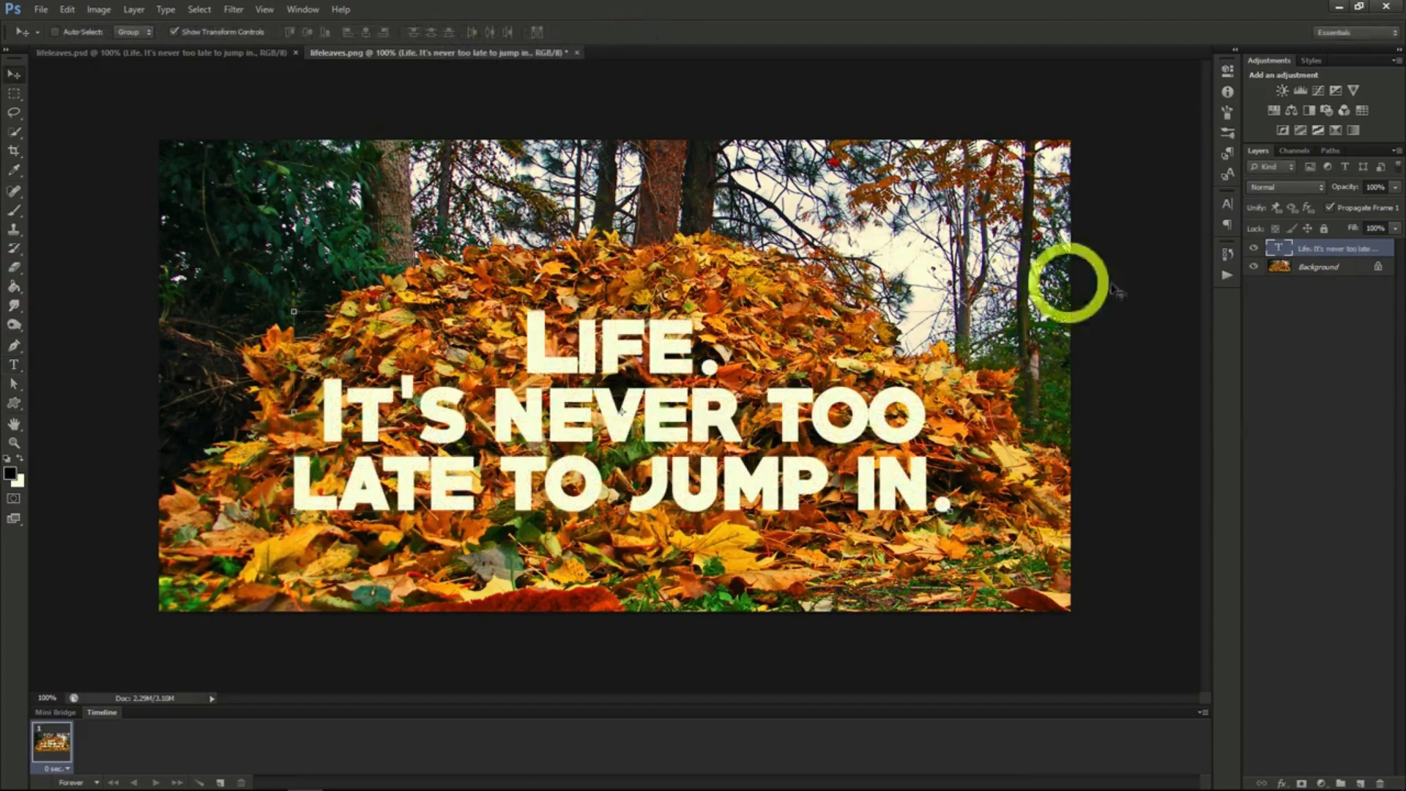
- Duplicate the Background layer, place the copy above the text and lower its opacity to 45%
left_click(1311, 270)
right_click(1312, 270)
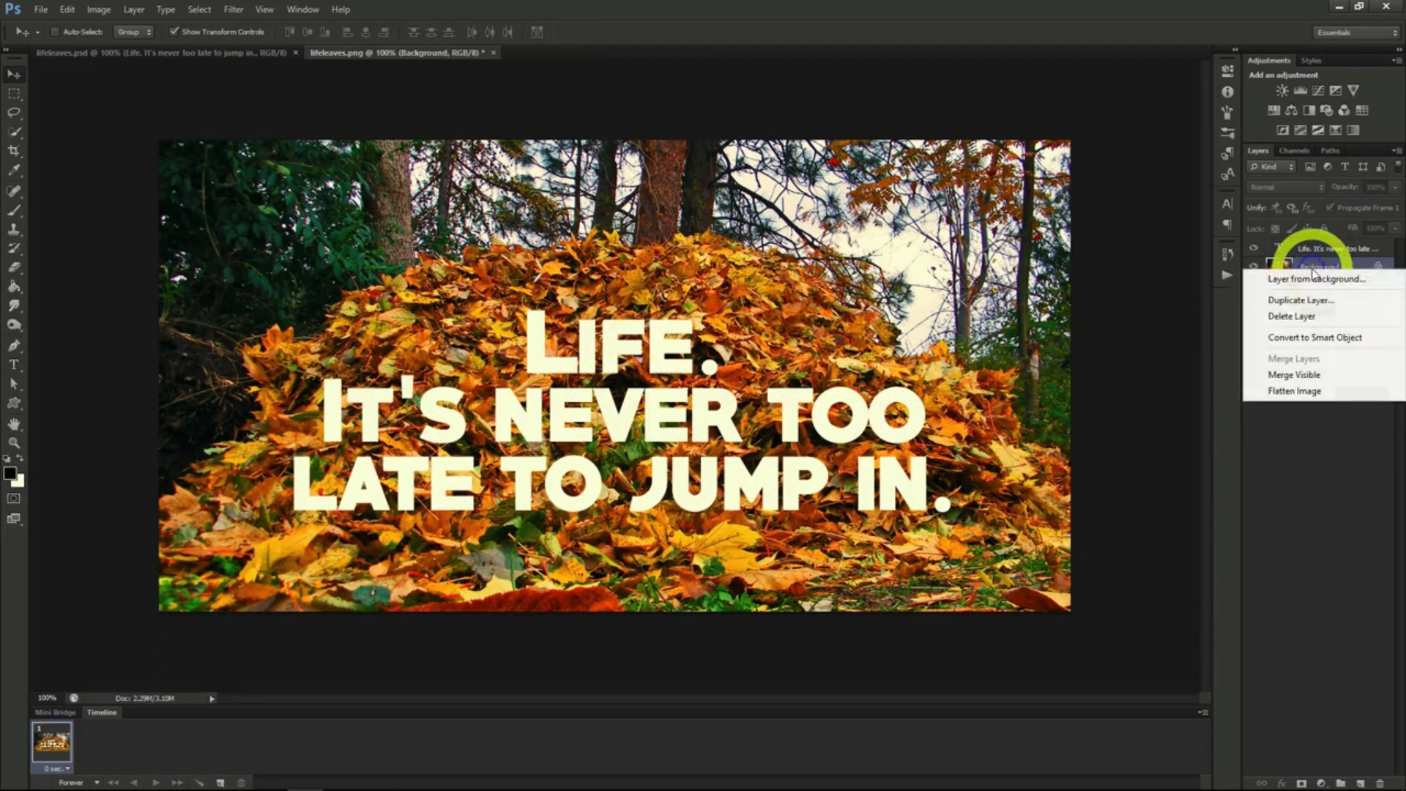
left_click(1290, 300)
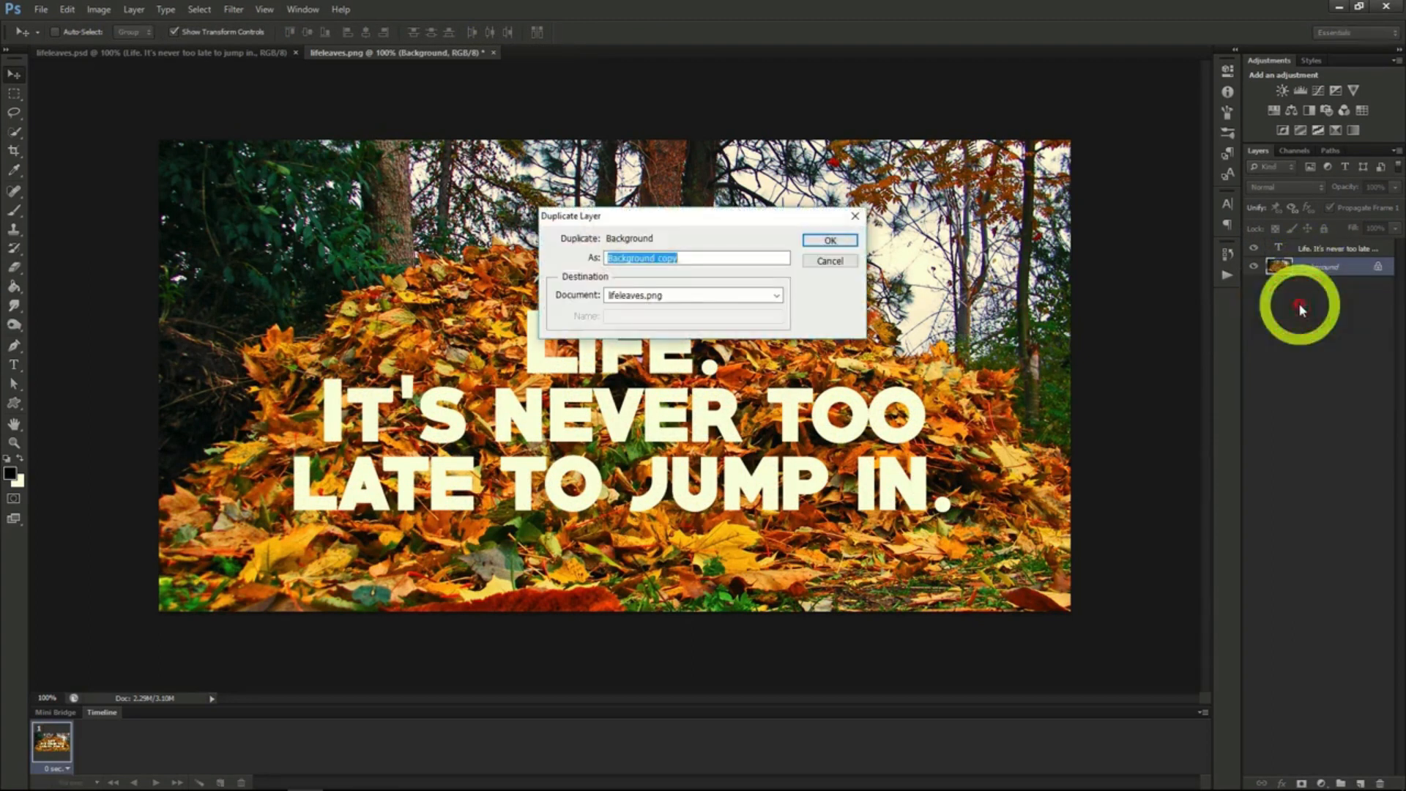
left_click(830, 241)
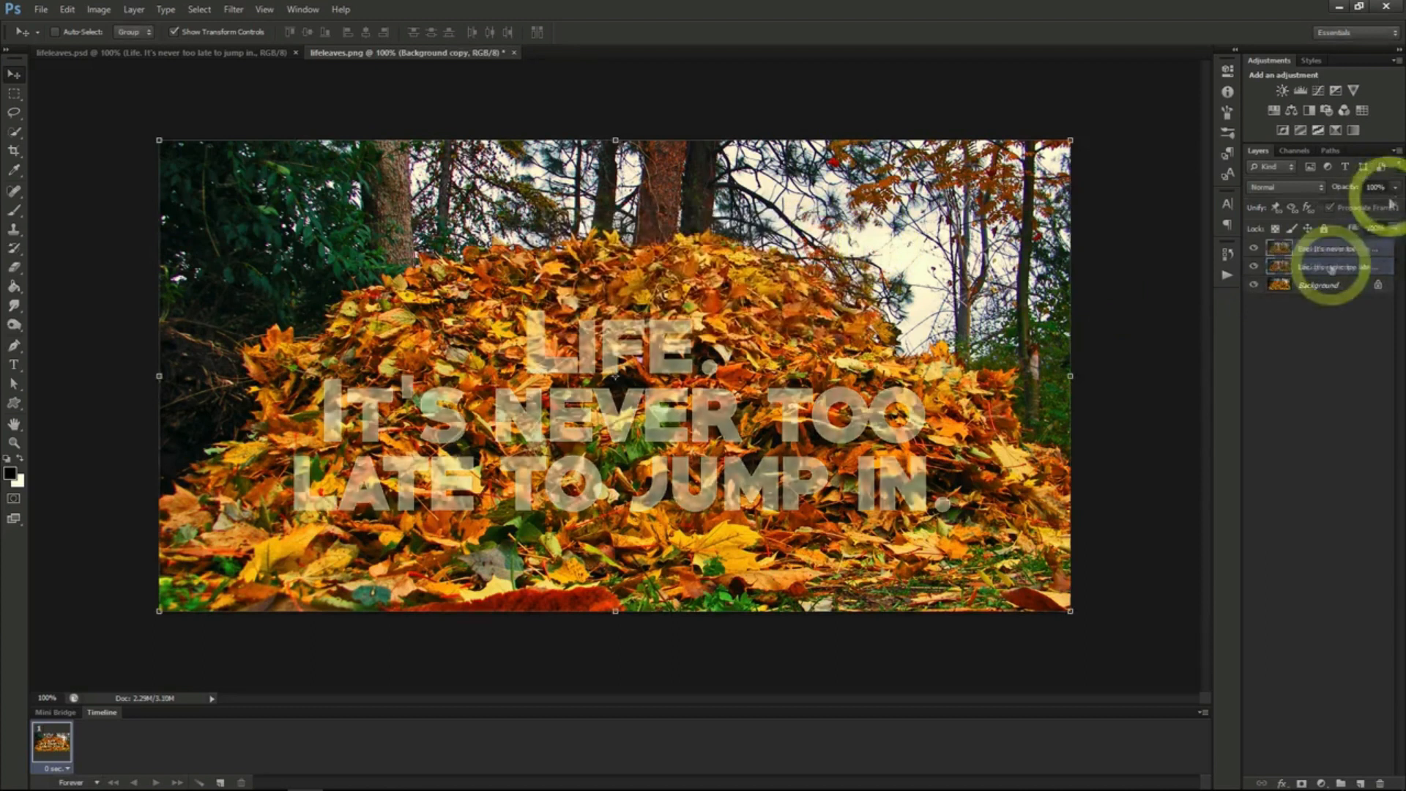
left_click_drag(1393, 209, 1357, 209)
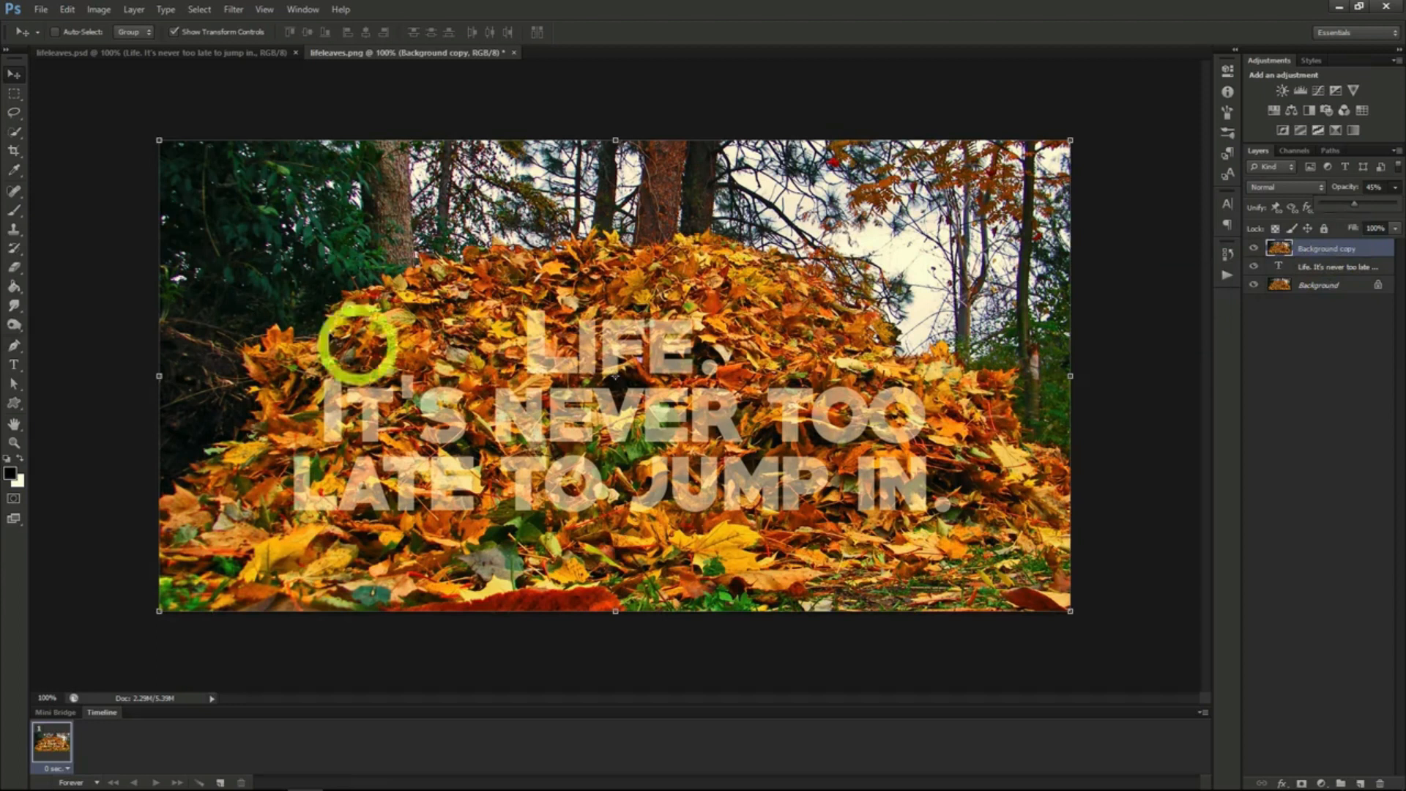
- Select individual leaves overlapping the letters with the Quick Selection tool and turn the selection into a layer mask on the background copy
left_click(14, 132)
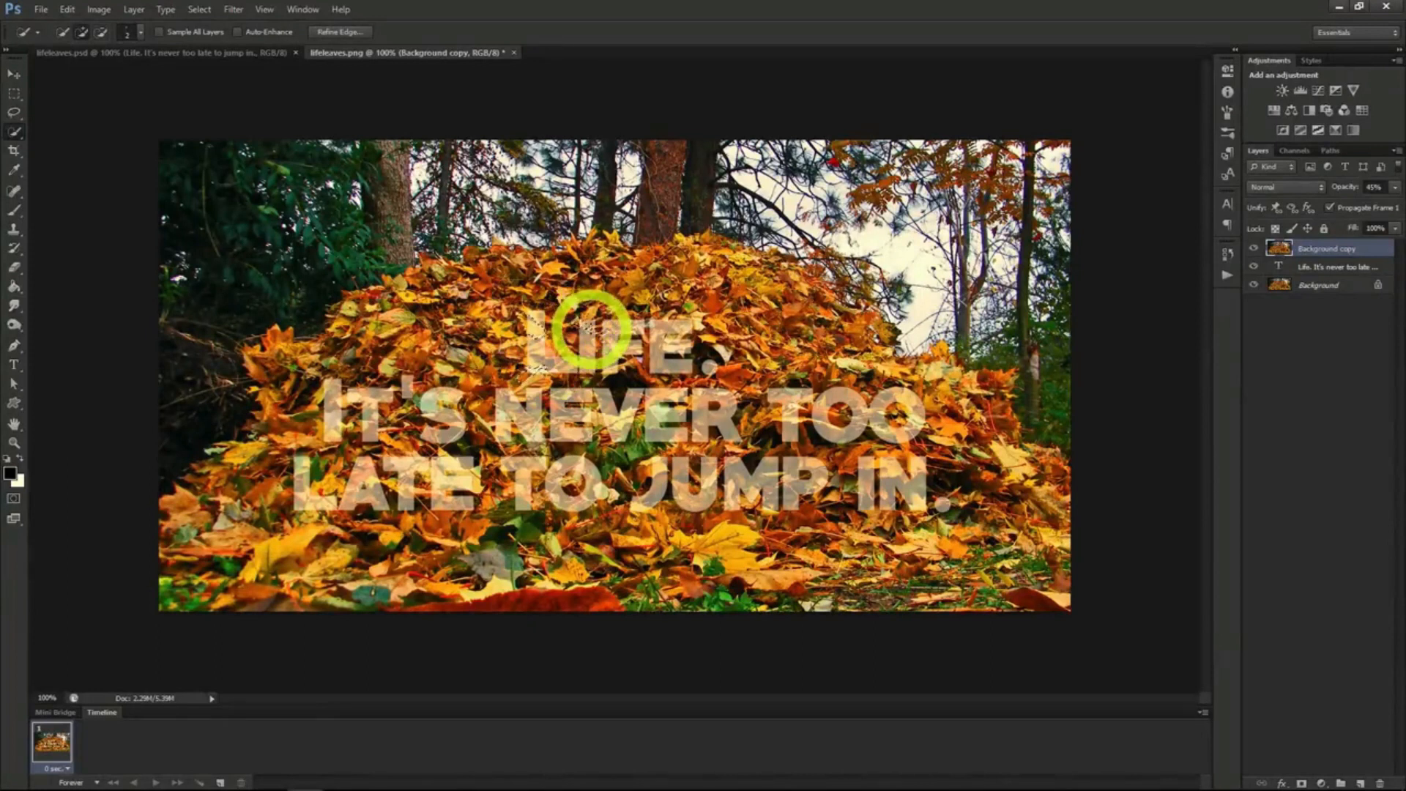
left_click(591, 372)
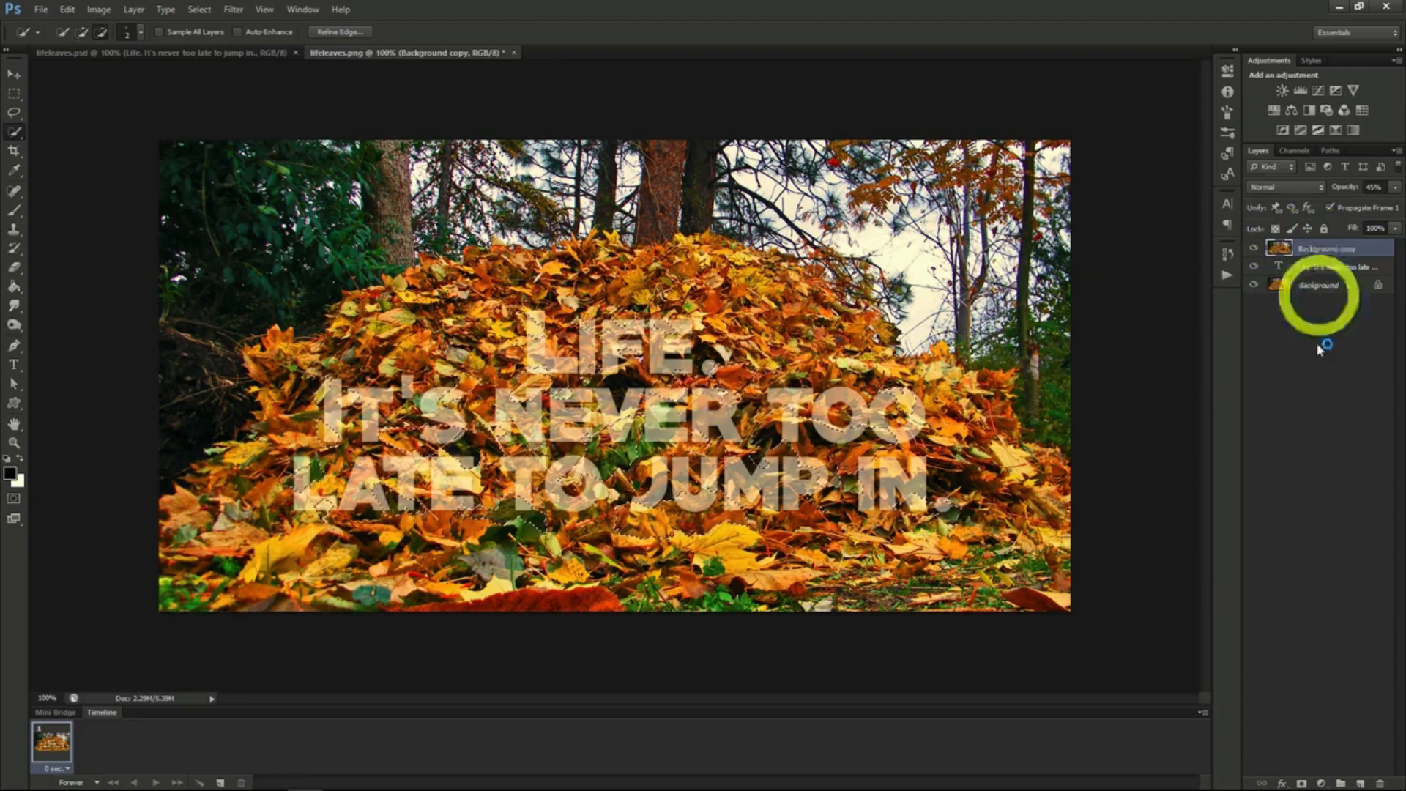
left_click(1301, 782)
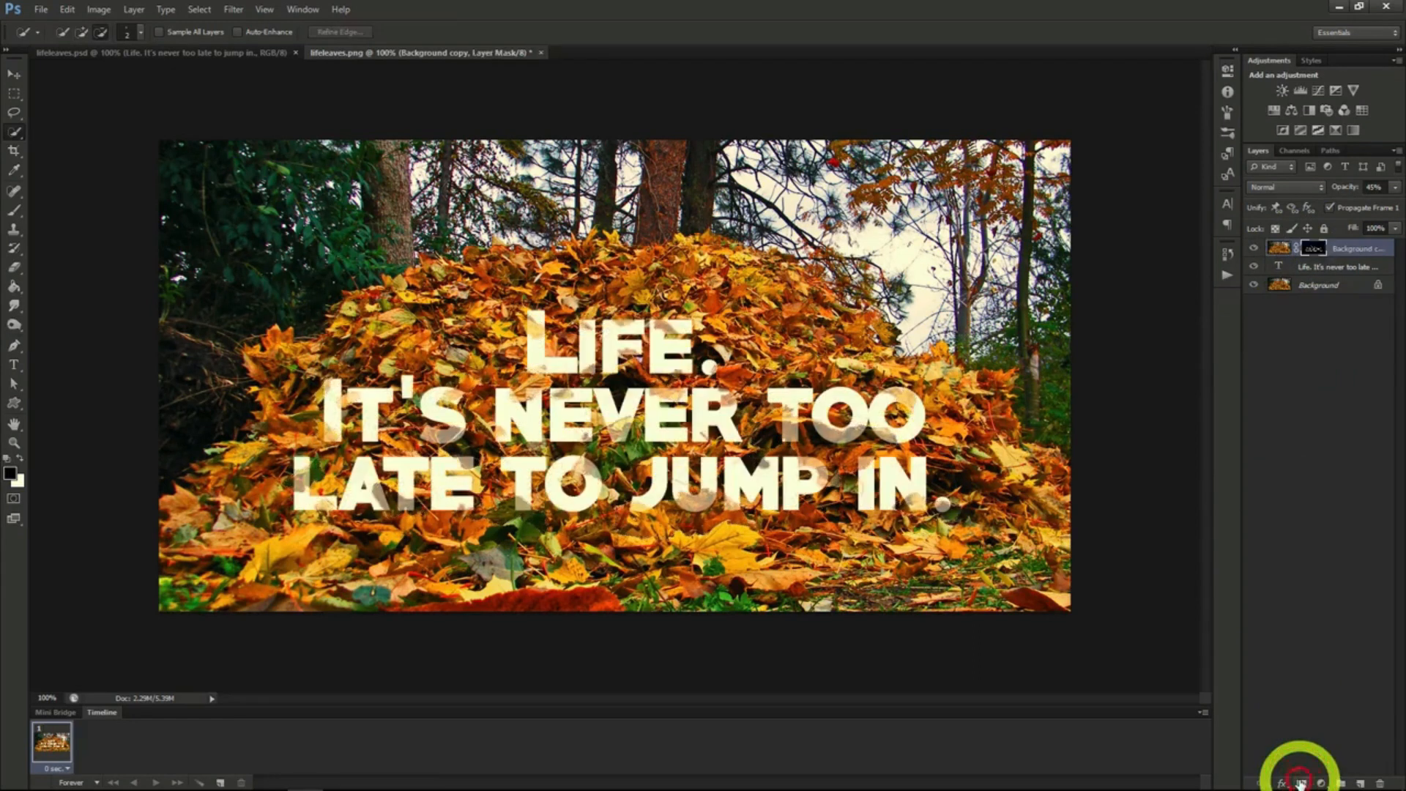
- Raise the masked background copy's opacity to 100%
left_click(1395, 189)
left_click_drag(1357, 205, 1399, 201)
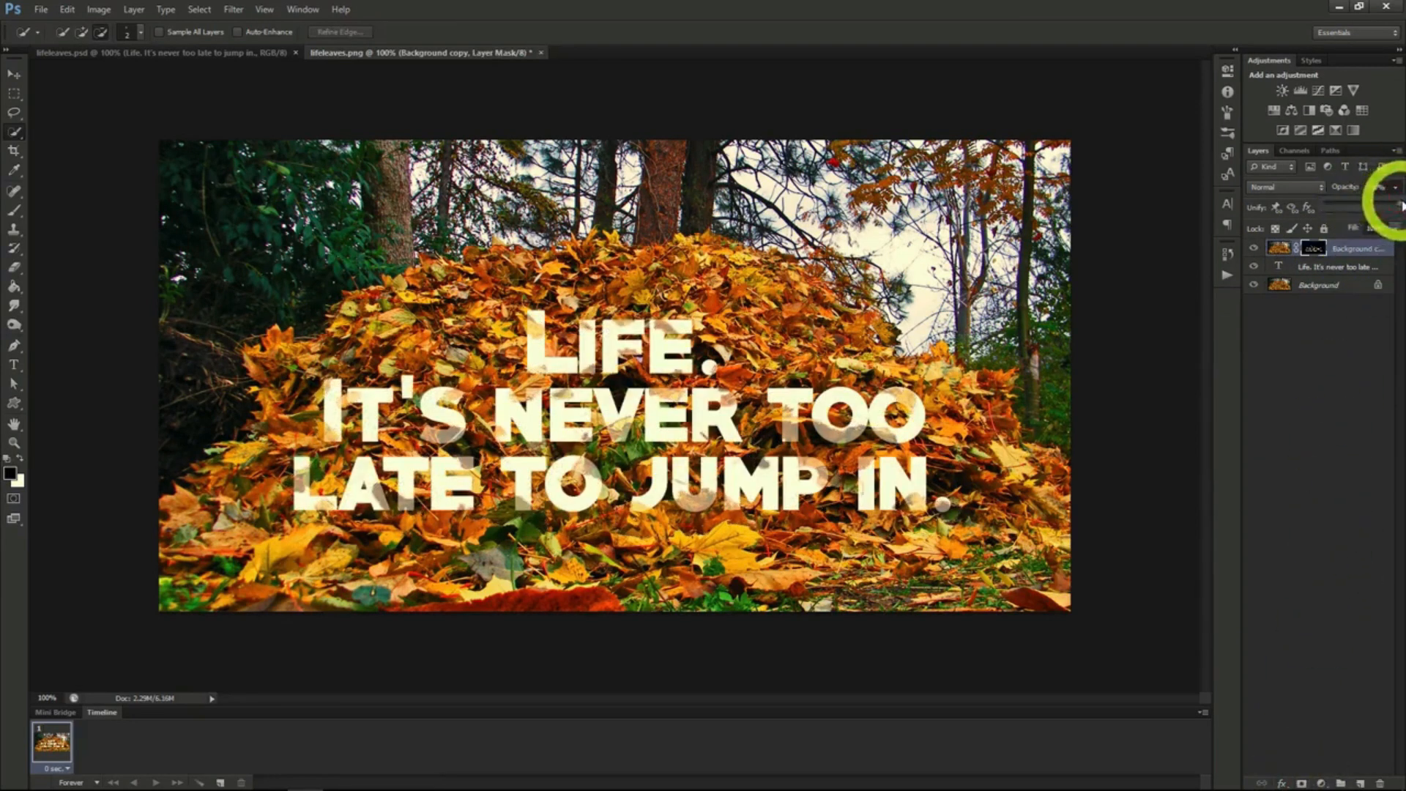
left_click(1396, 190)
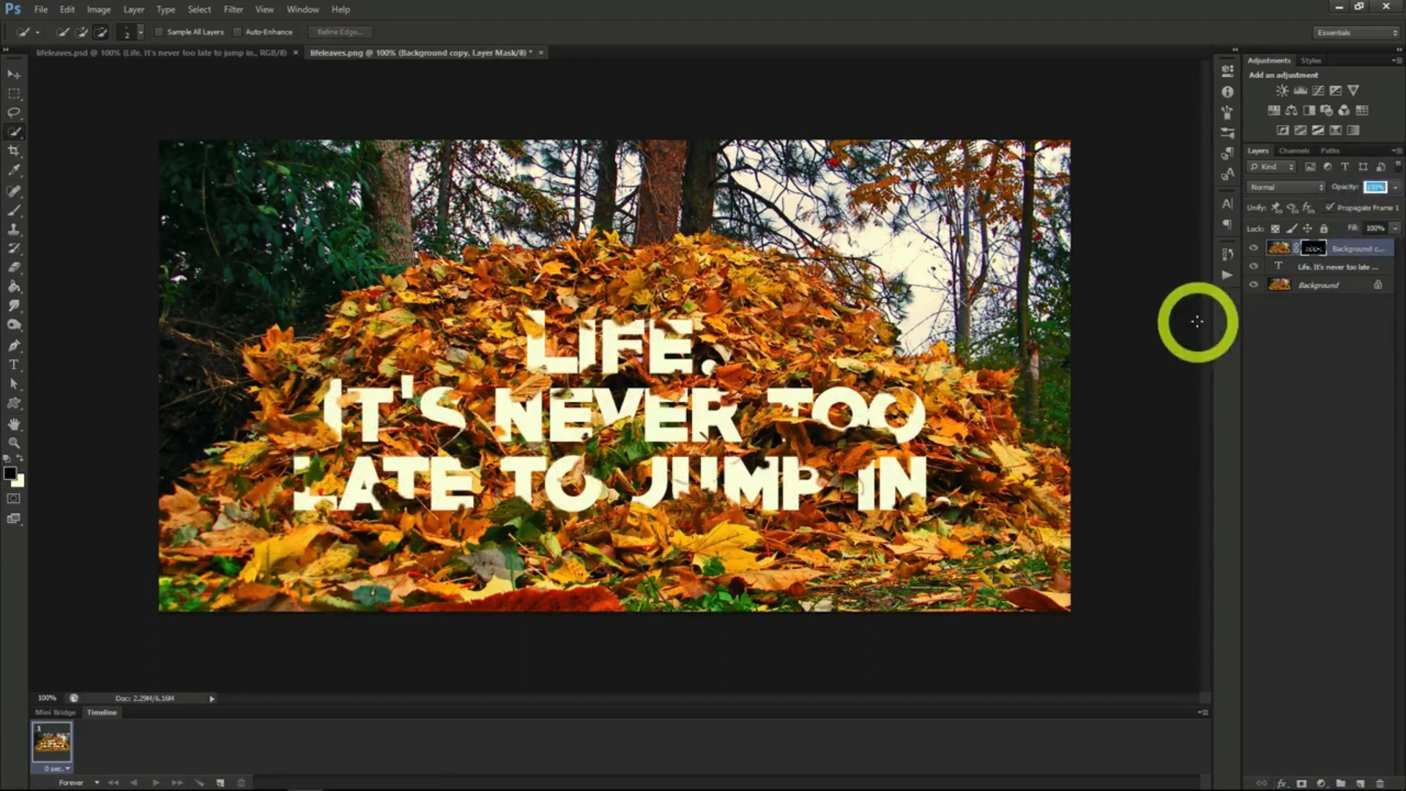
- Apply a default Drop Shadow layer style to the masked background copy
right_click(1331, 259)
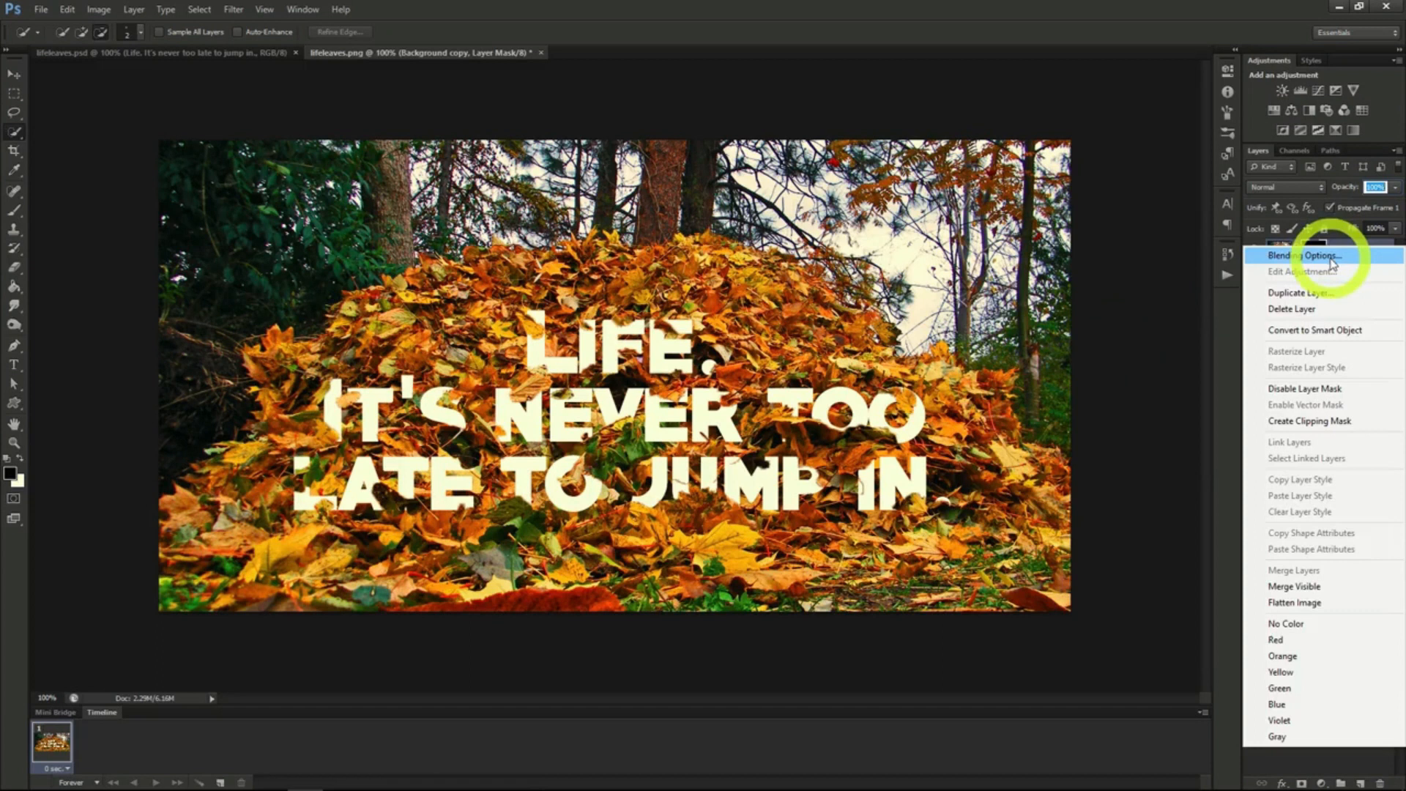
left_click(1329, 257)
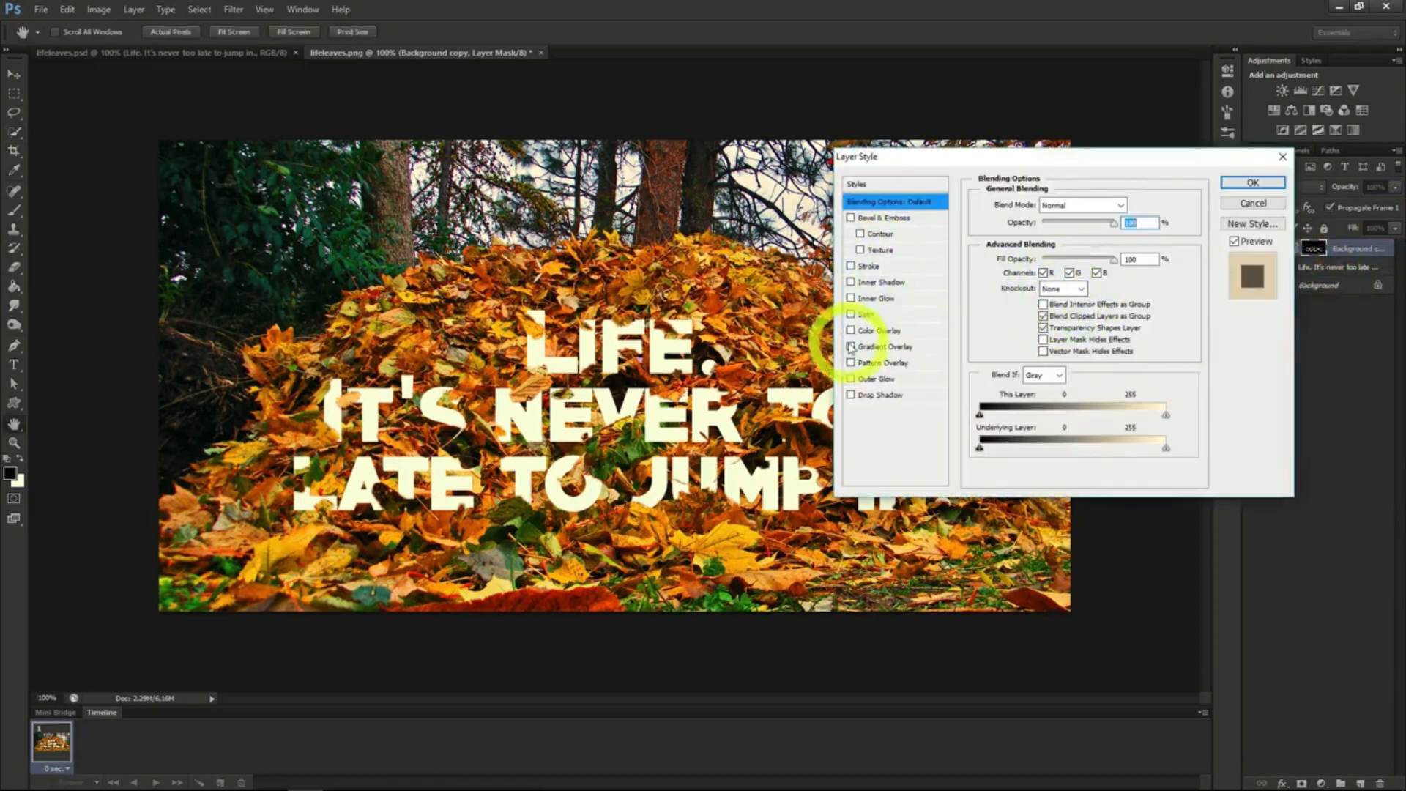
left_click(851, 395)
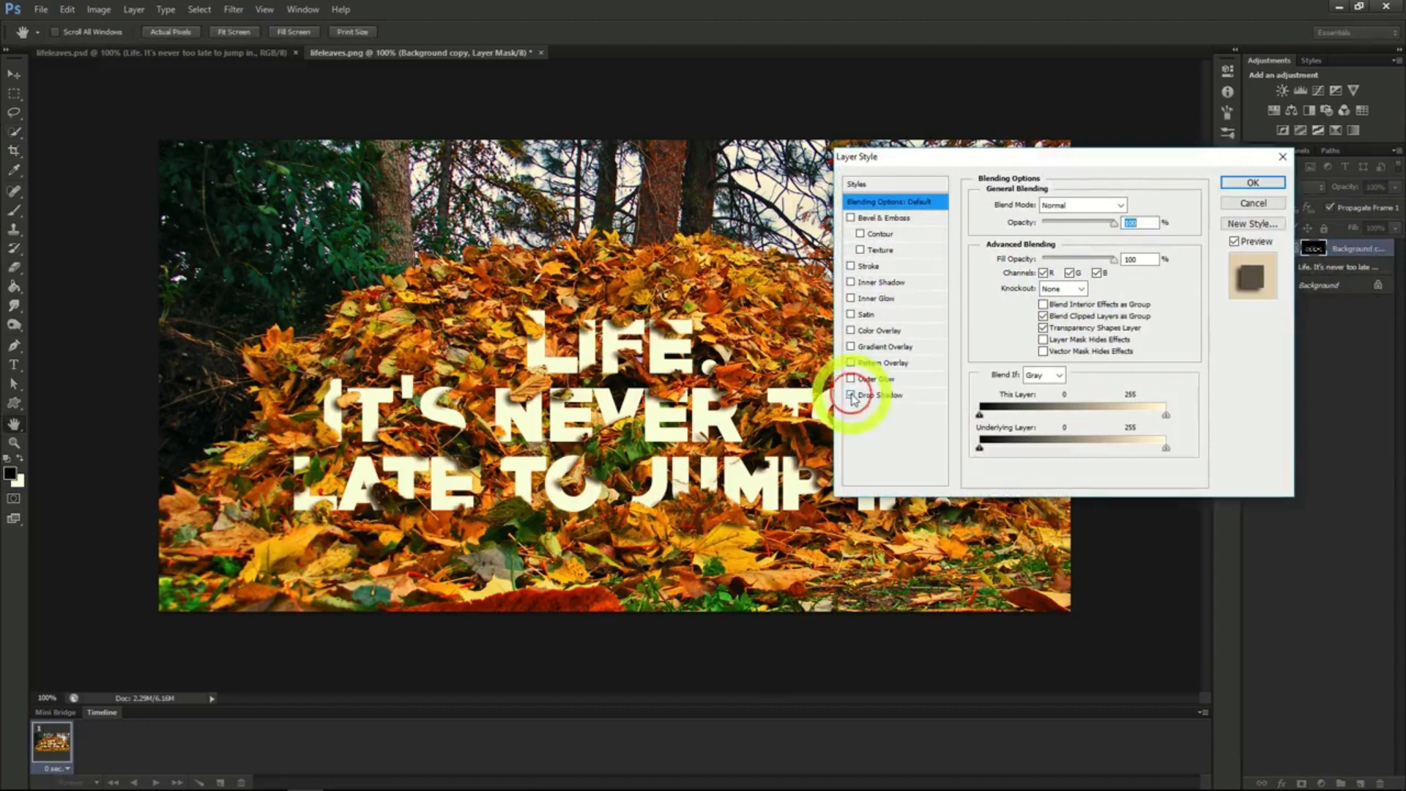
left_click(1252, 185)
- Add a Pattern Overlay to the text layer using the grey-brown stone texture pattern
left_click(1320, 294)
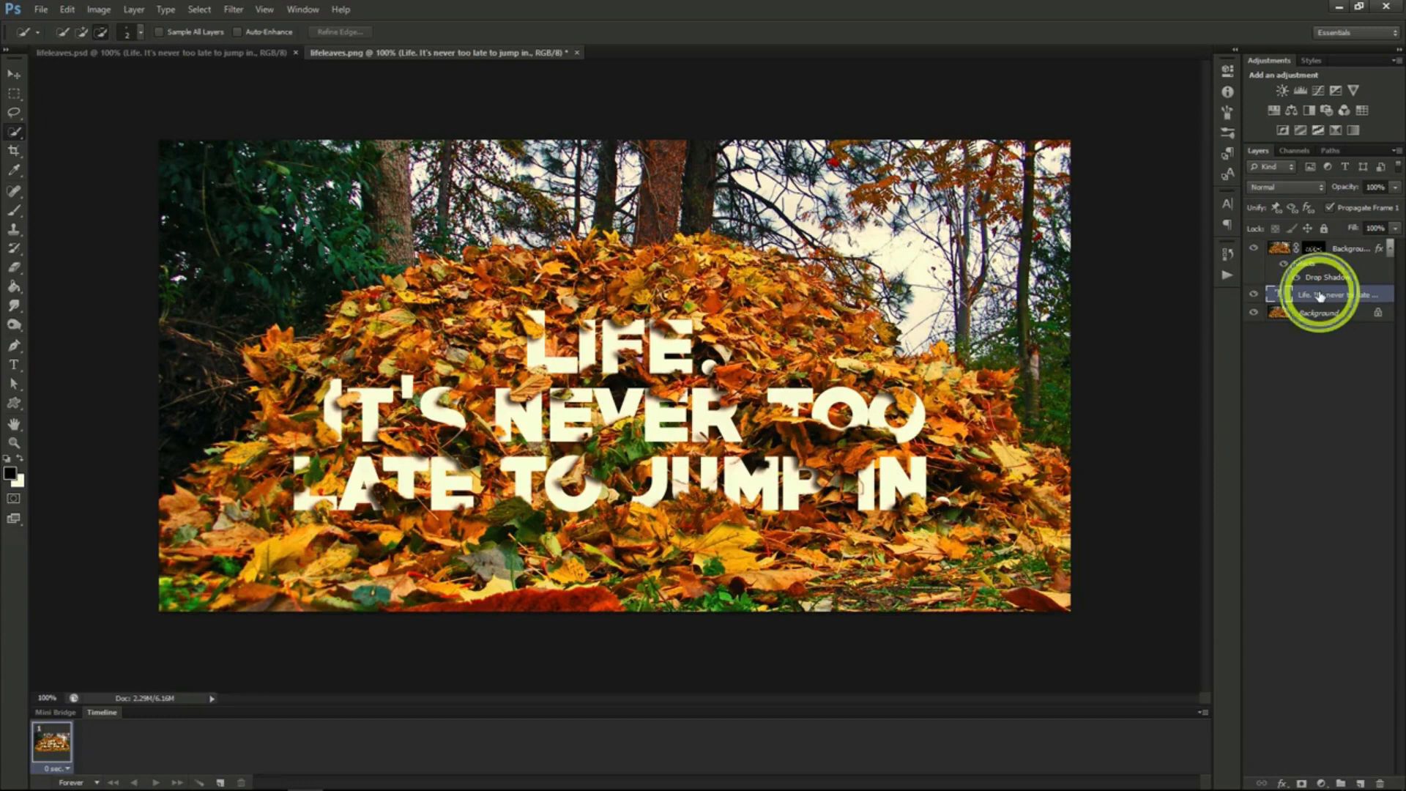
right_click(1318, 294)
left_click(1229, 263)
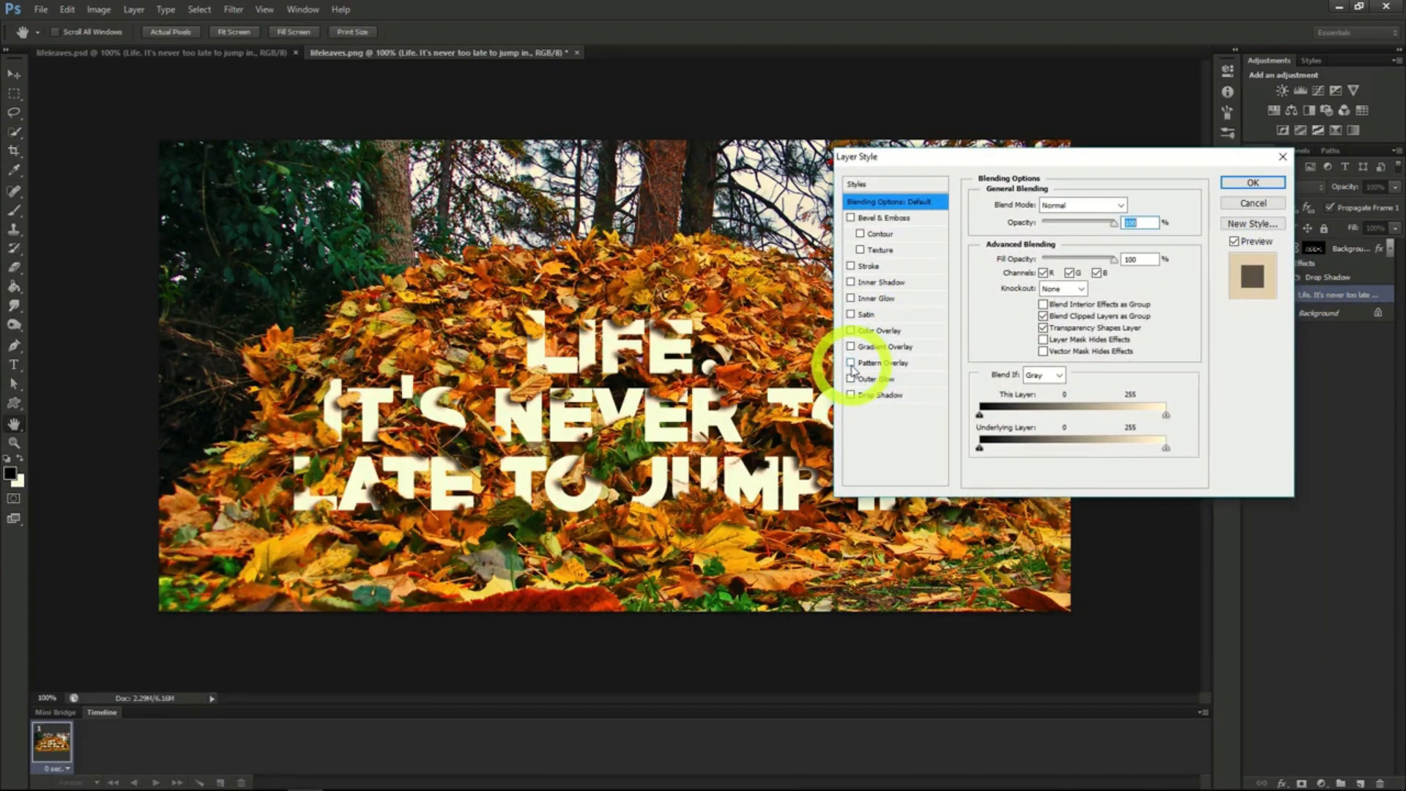
left_click(851, 363)
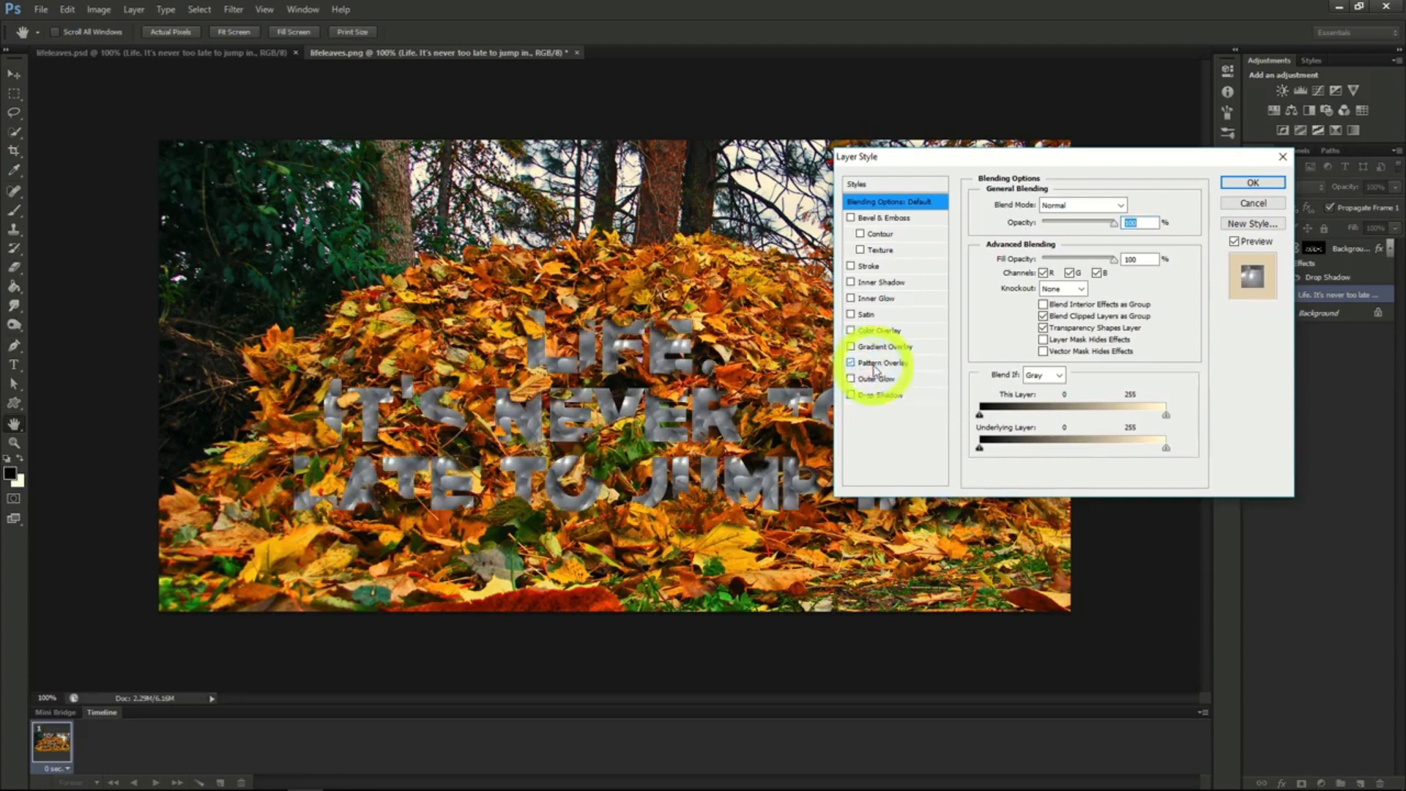
left_click(881, 363)
left_click(1078, 258)
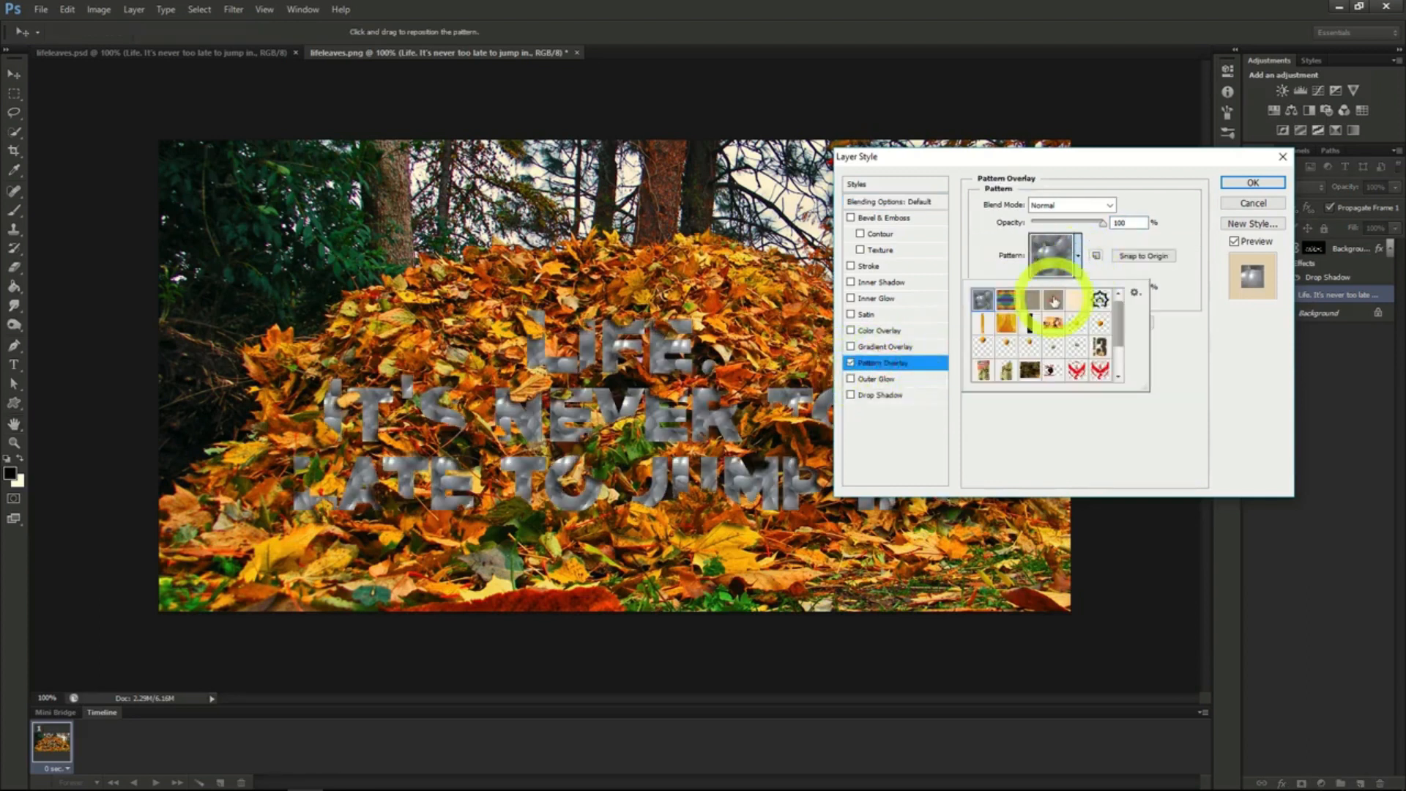
left_click(1054, 298)
left_click(1088, 246)
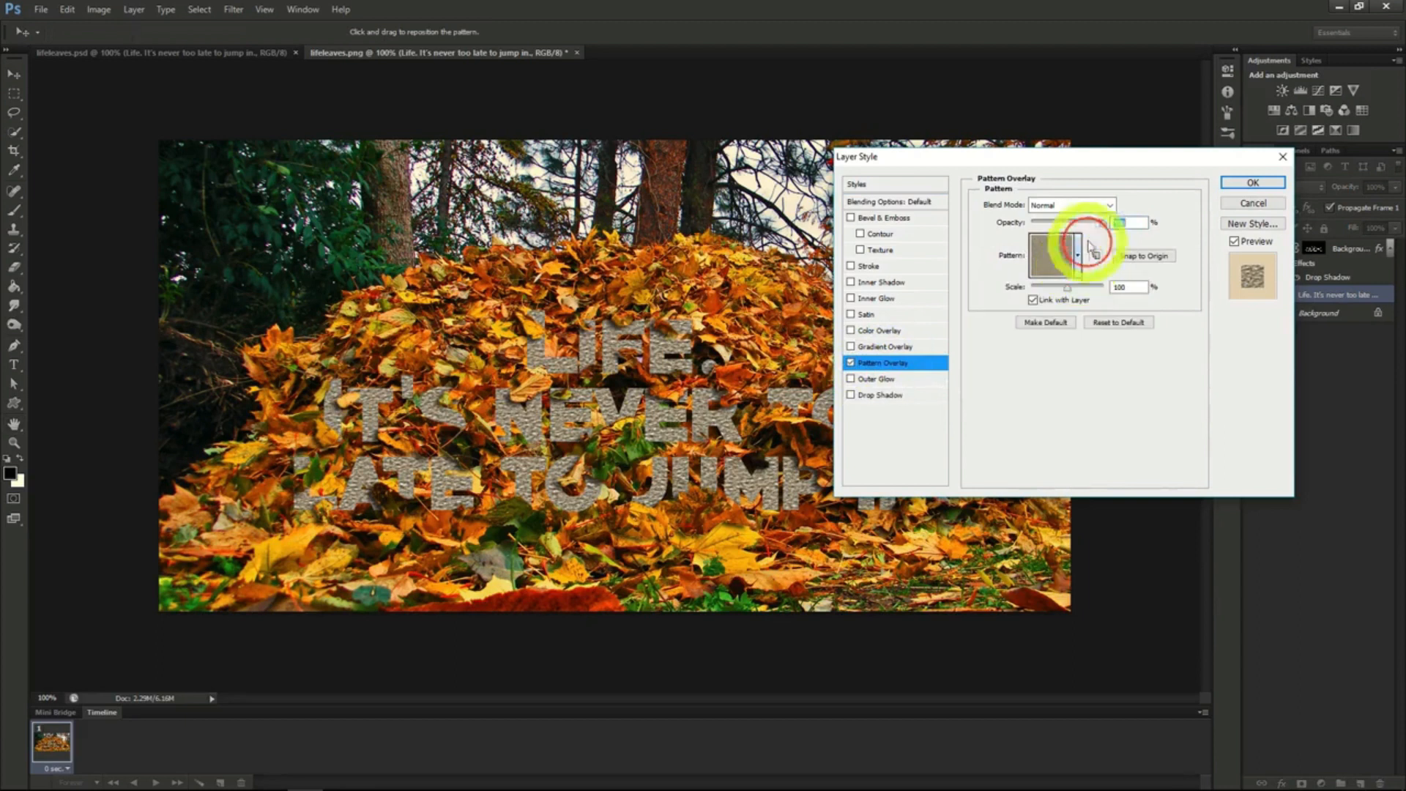
- Reduce the Pattern Overlay's opacity to a faint texture on the lettering and apply the layer style
left_click_drag(1106, 227, 1046, 224)
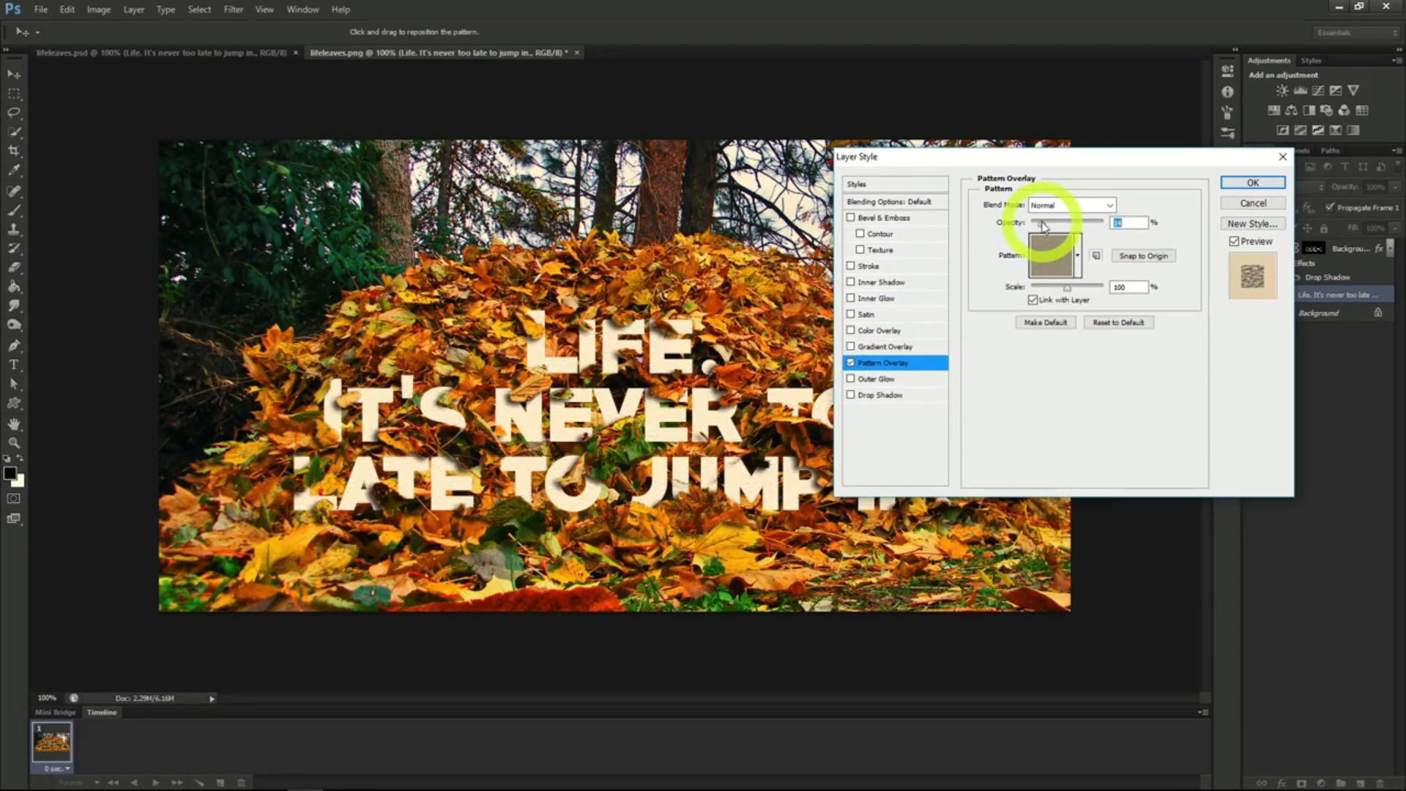
left_click_drag(1042, 222, 1046, 223)
left_click(1249, 182)
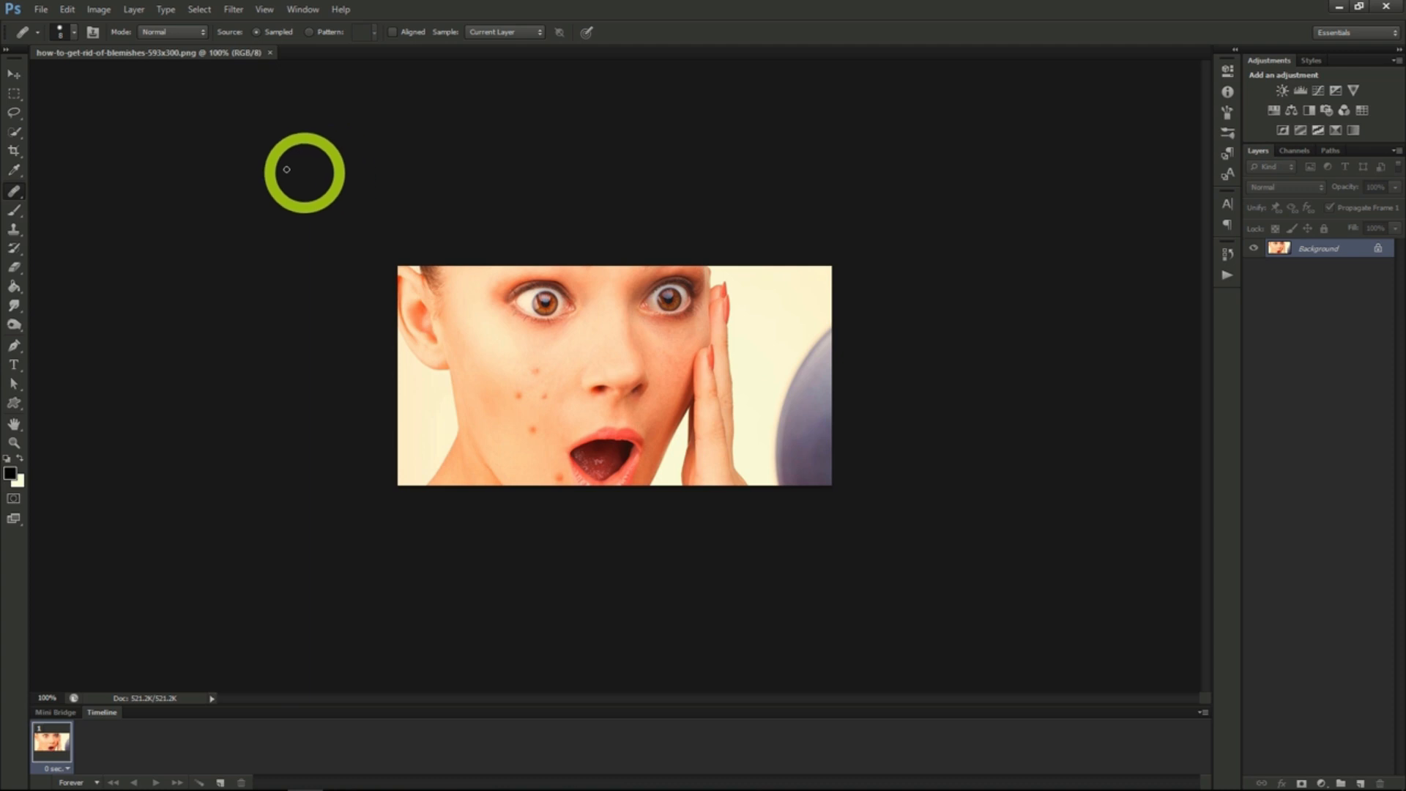
- Heal the cluster of blemishes on the woman's upper cheek with the Healing Brush at size 20, sampling clean skin nearby
left_click(14, 172)
left_click(15, 191)
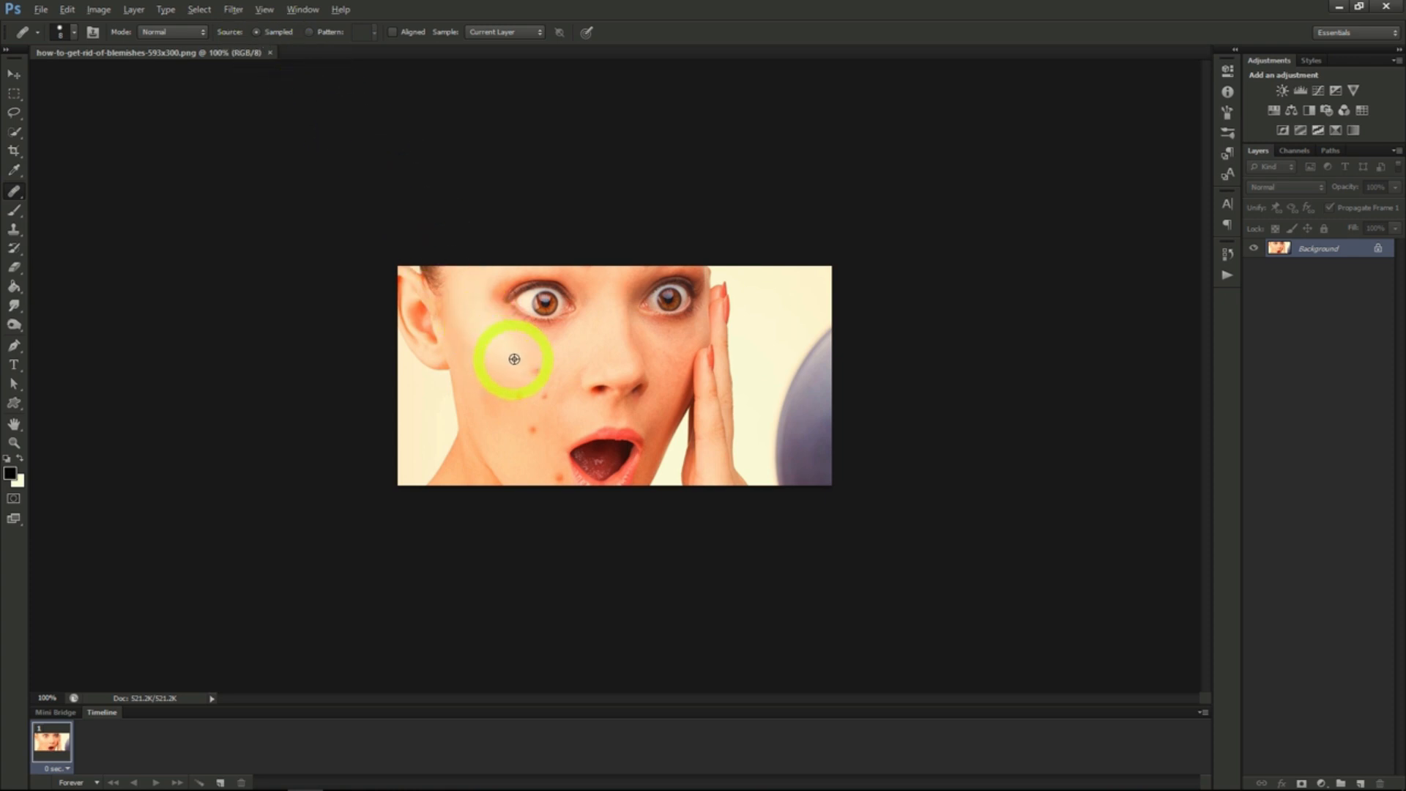
left_click(548, 363, "alt")
left_click(535, 368)
key("bracketright")
key("bracketright")
left_click(538, 369)
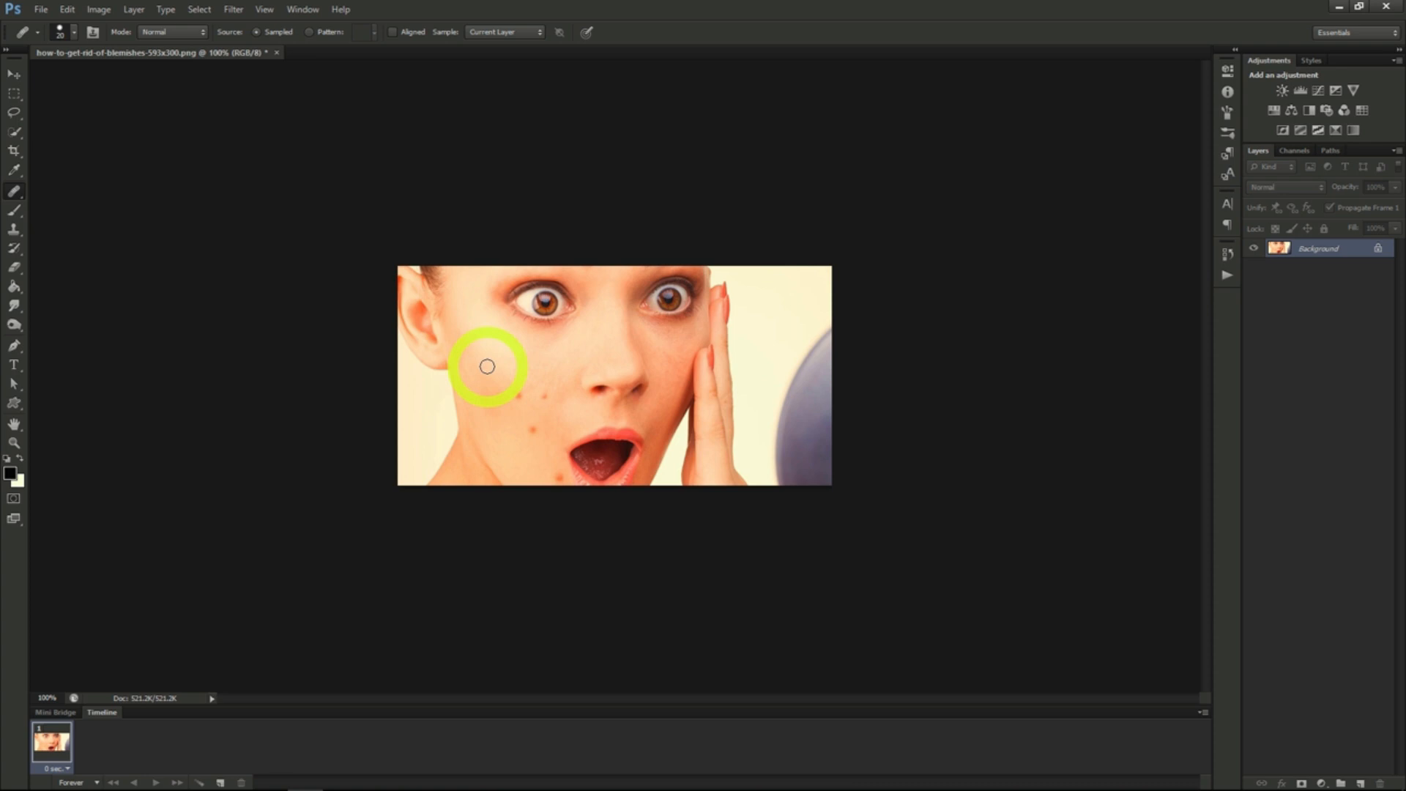
left_click(530, 396, "alt")
left_click(518, 396)
left_click(545, 401)
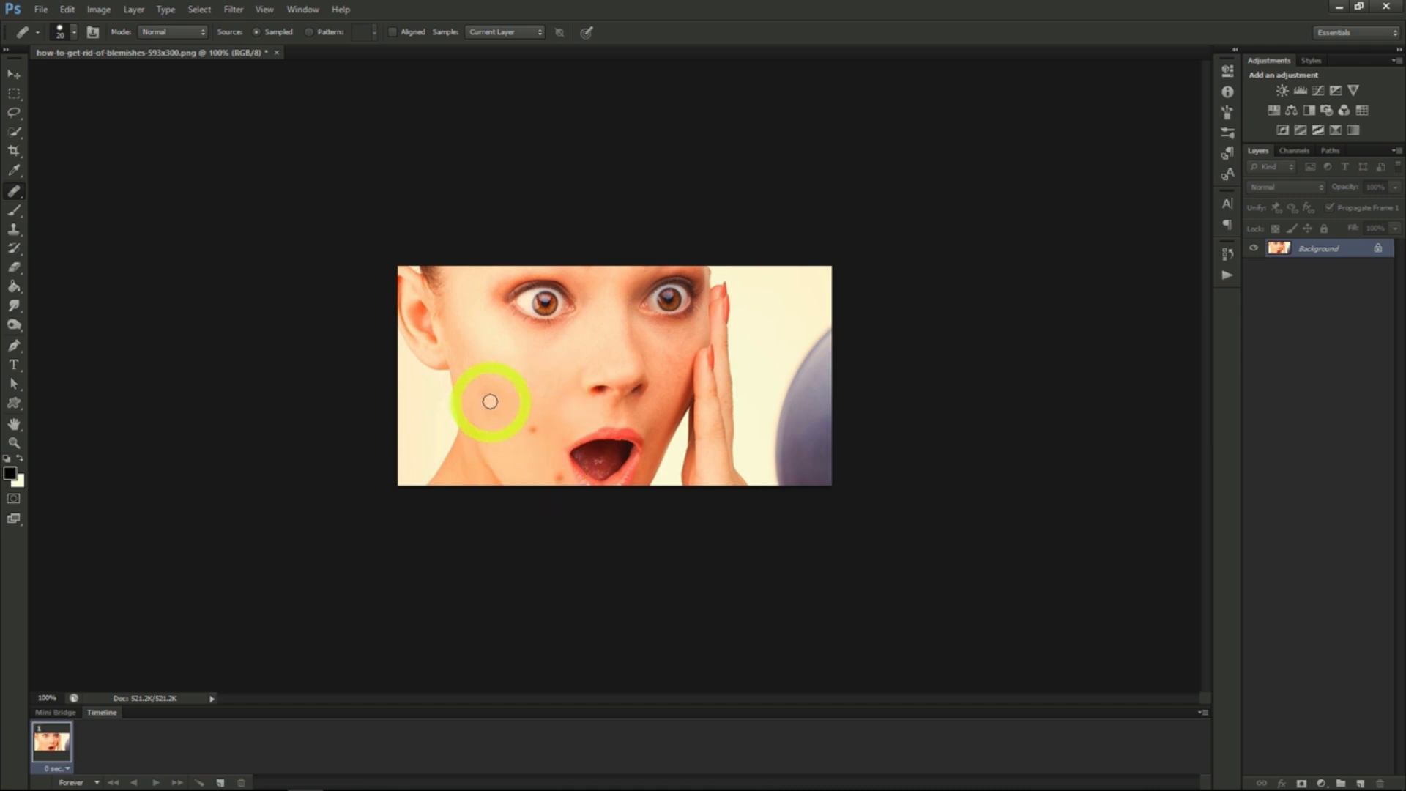
- Remove the remaining blemishes on the lower cheek and beside the mouth with the Spot Healing Brush set to Proximity Match
right_click(12, 193)
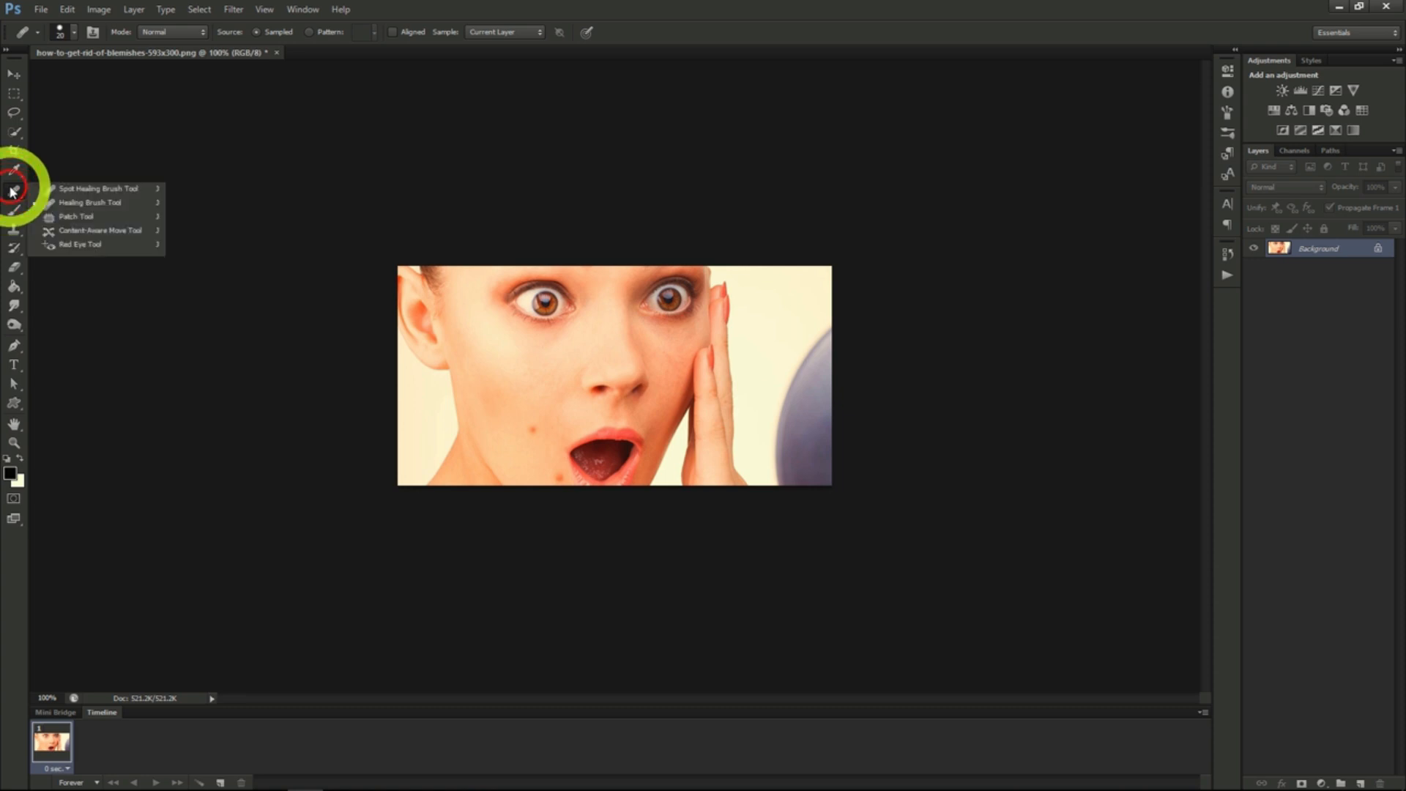
left_click(76, 192)
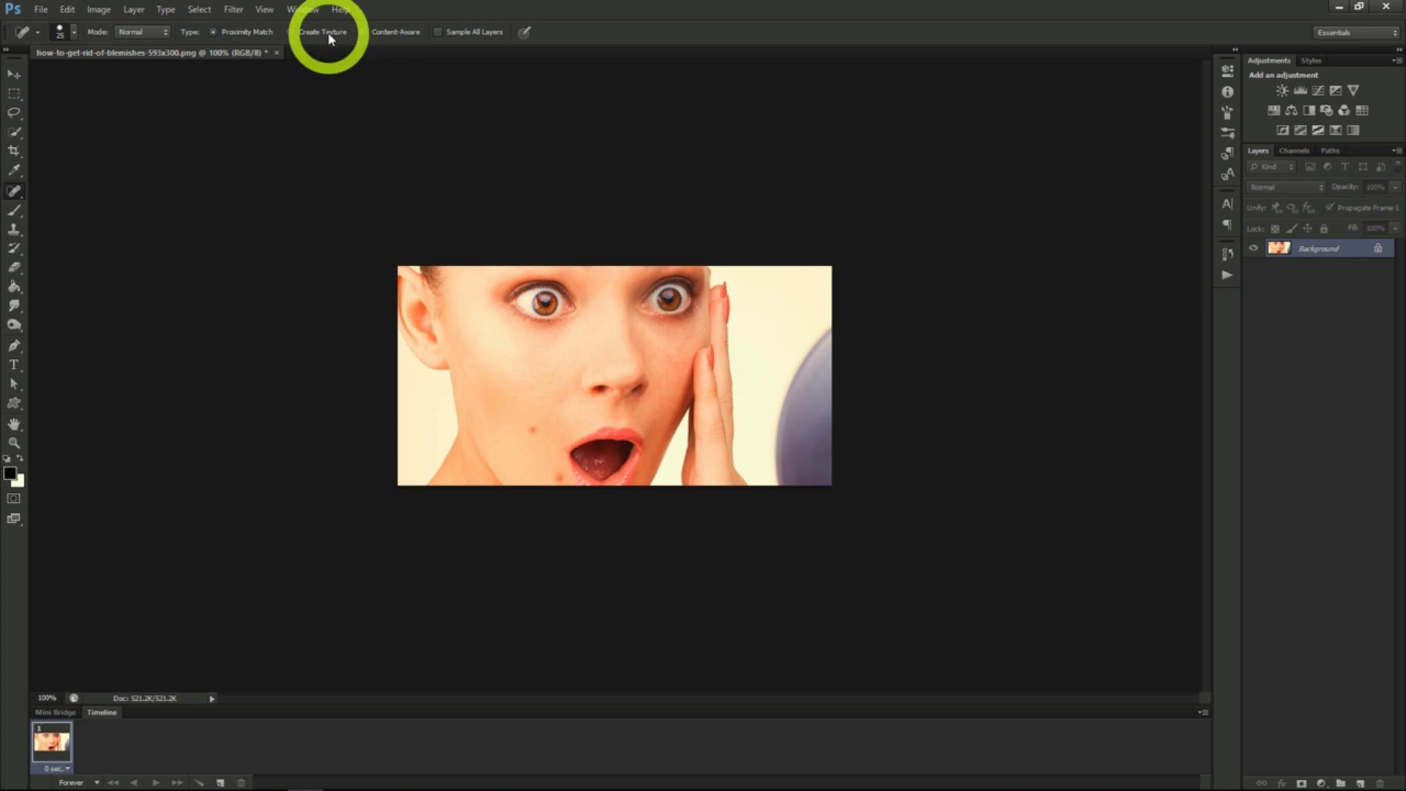
left_click(393, 34)
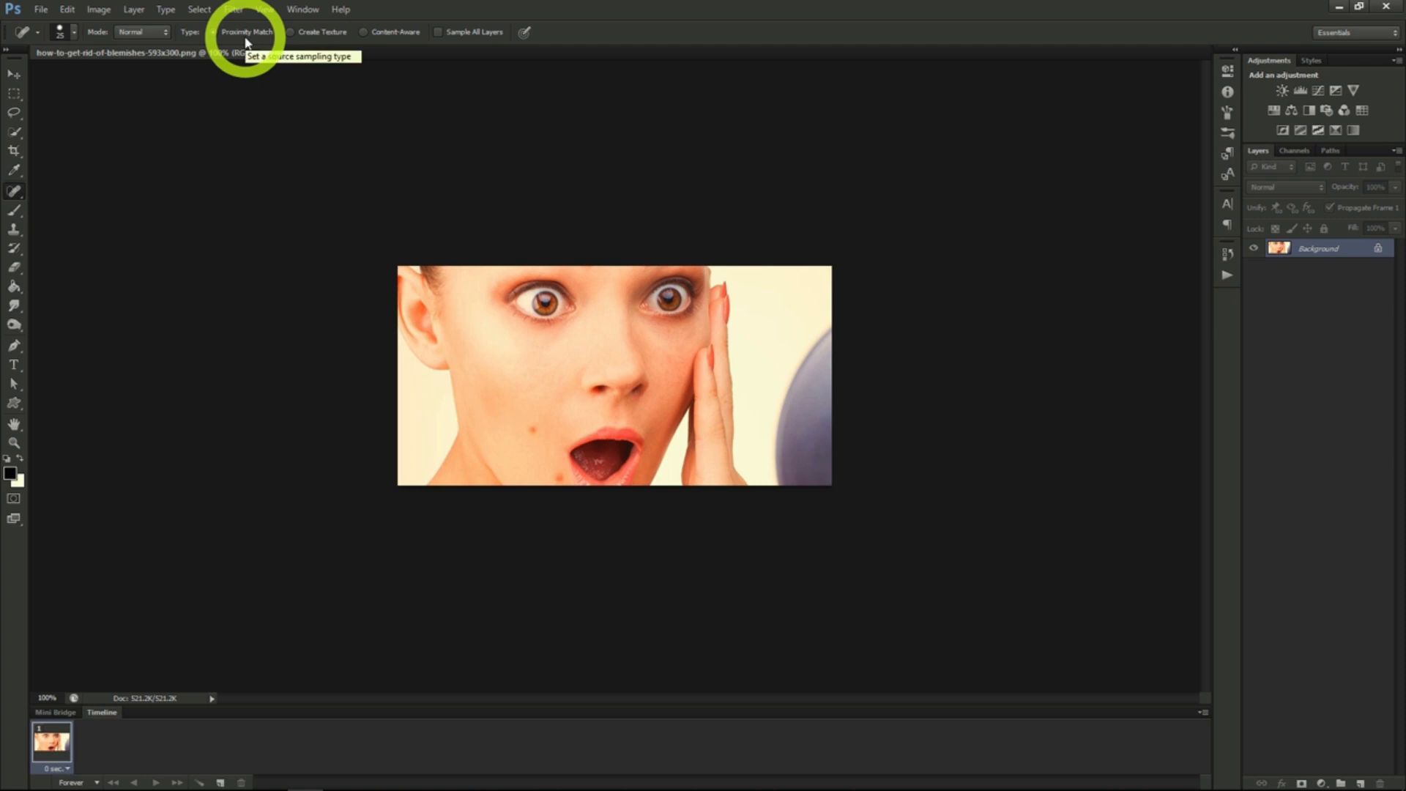
left_click(534, 434)
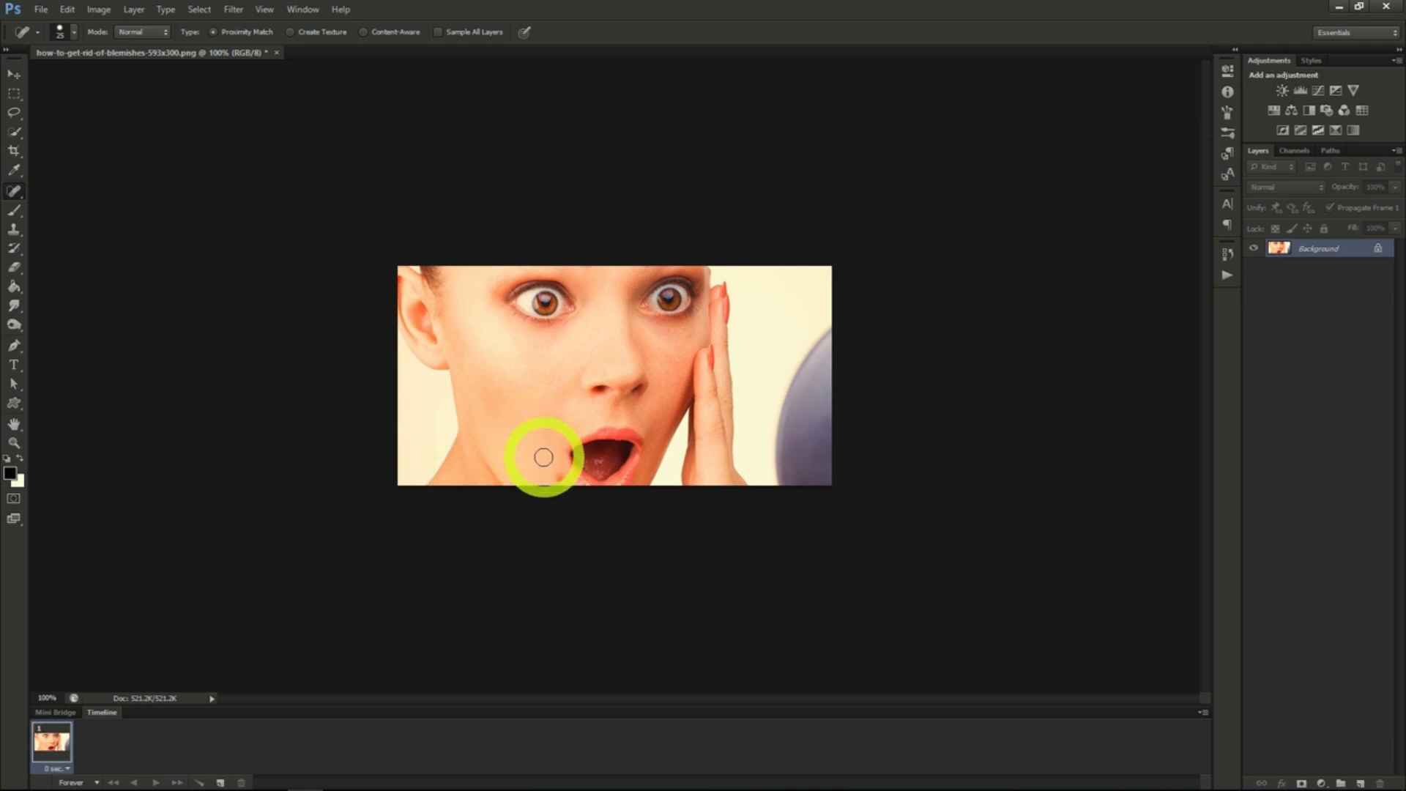
left_click(558, 477)
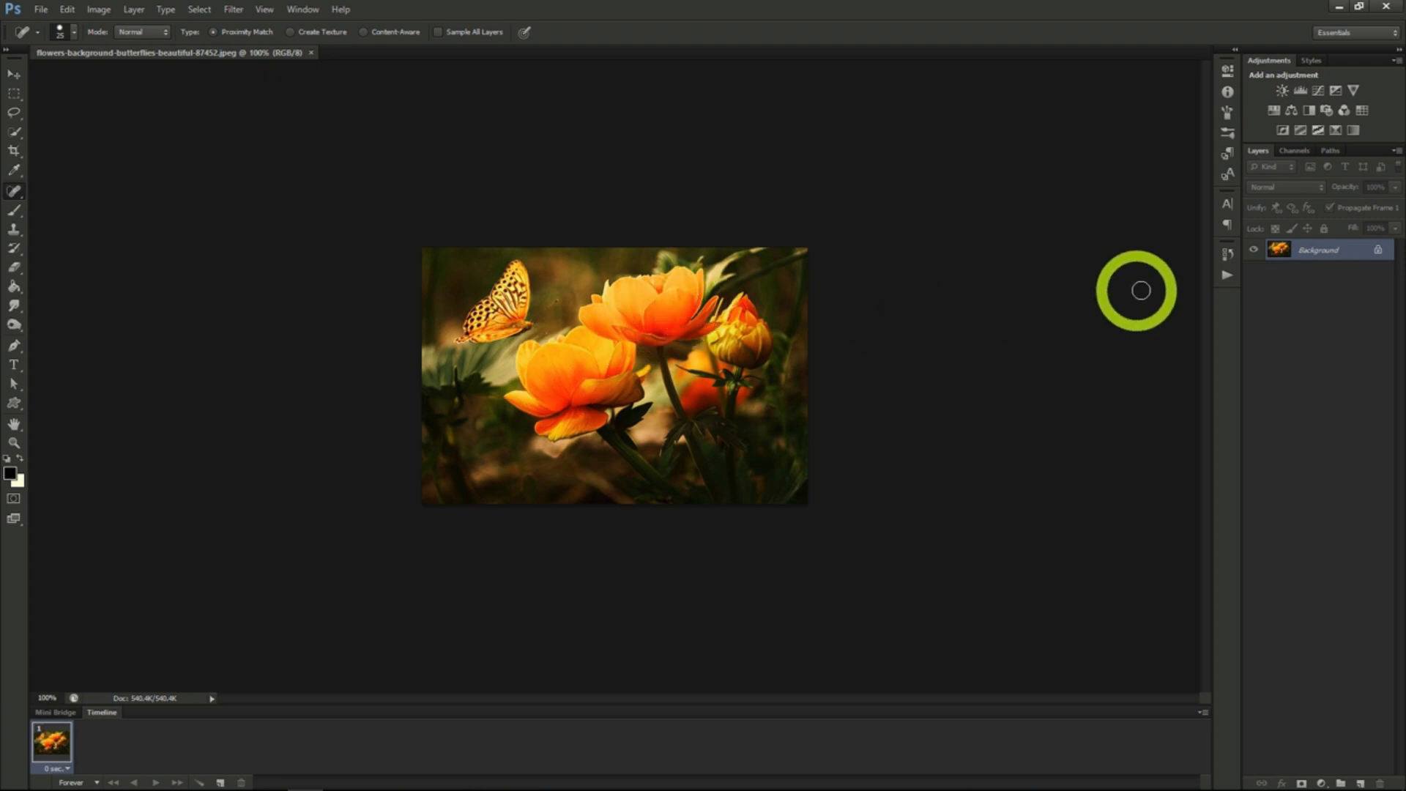
- Convert the flower photo's Background layer to a Smart Object and apply the Stained Glass texture filter with Cell Size 2 and Border Thickness 1
right_click(1311, 251)
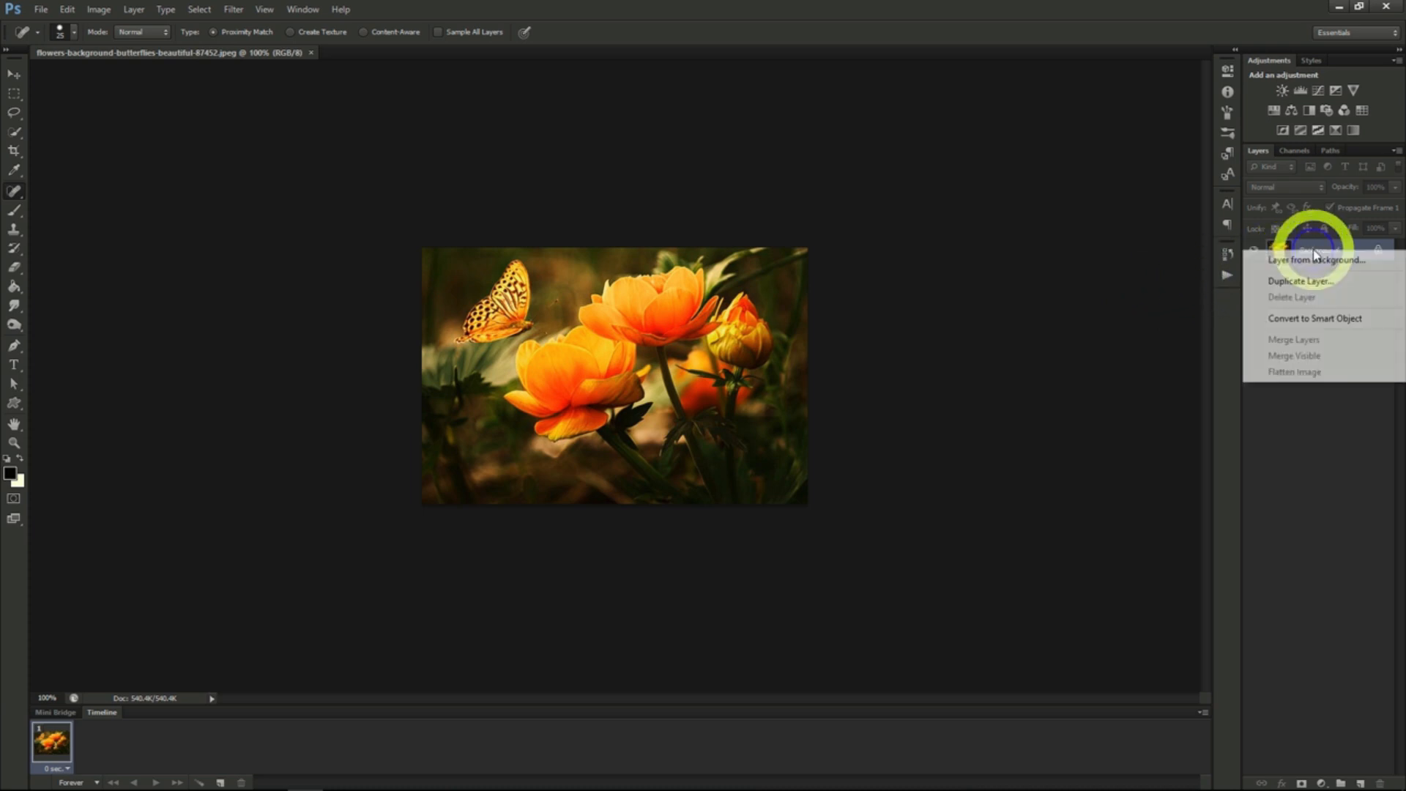
left_click(1311, 323)
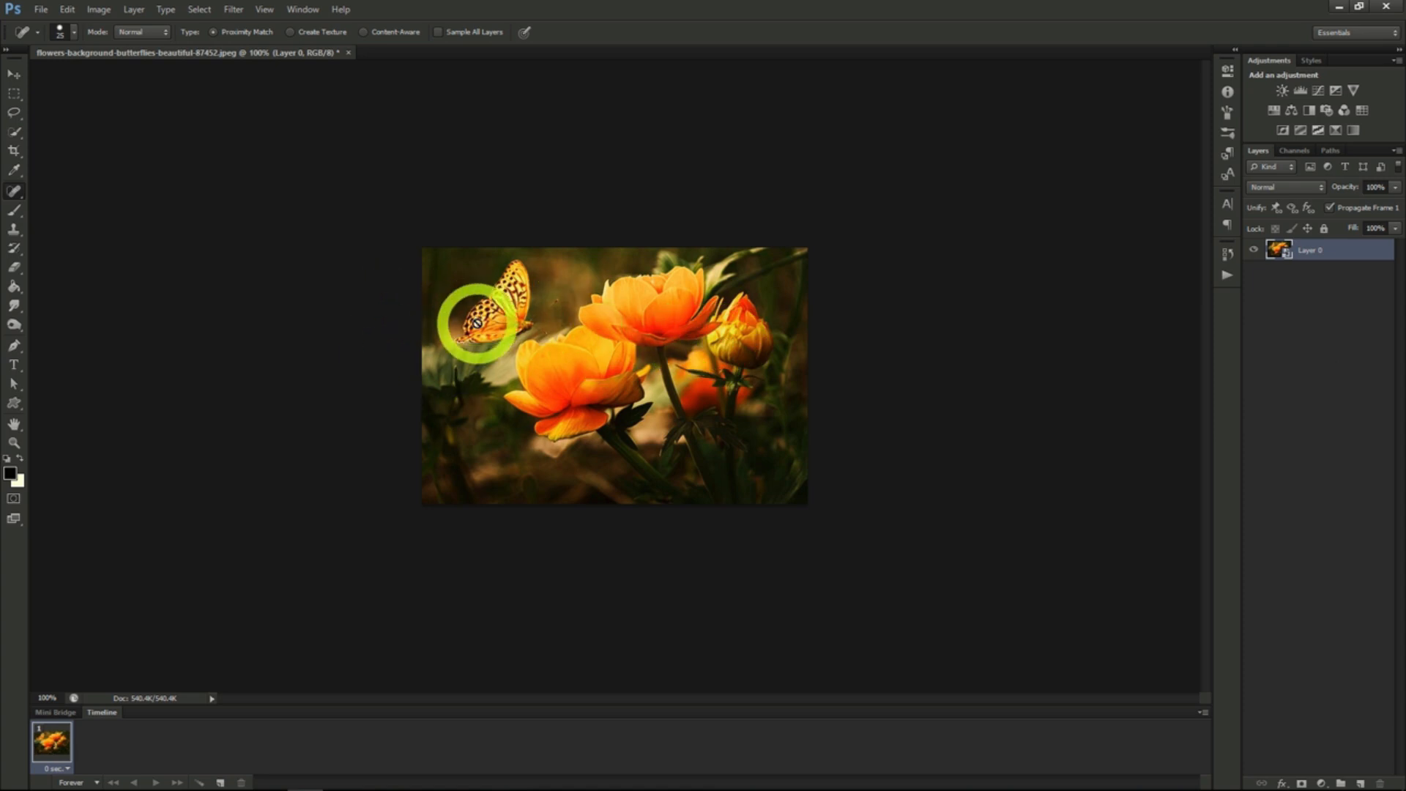
left_click(232, 9)
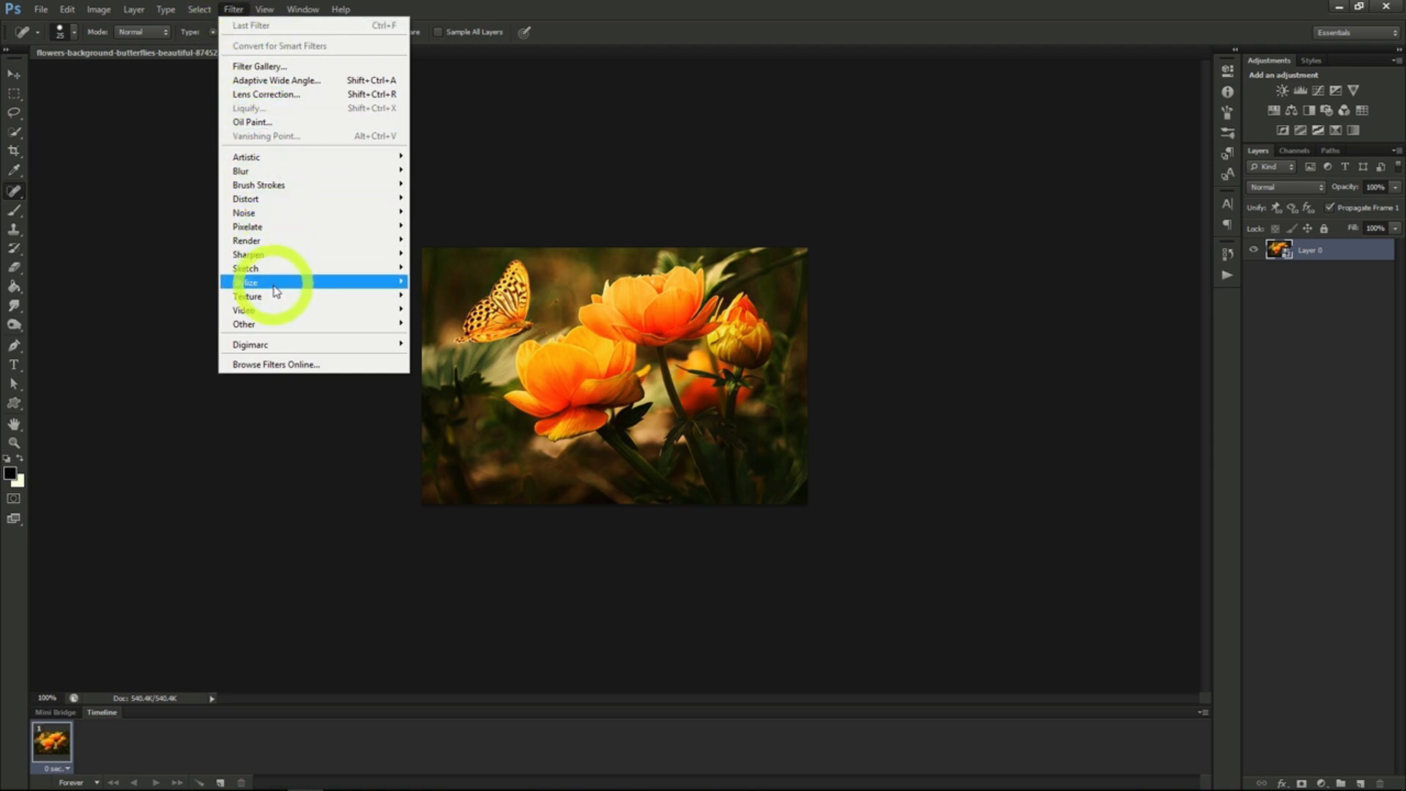
mouse_move(270, 295)
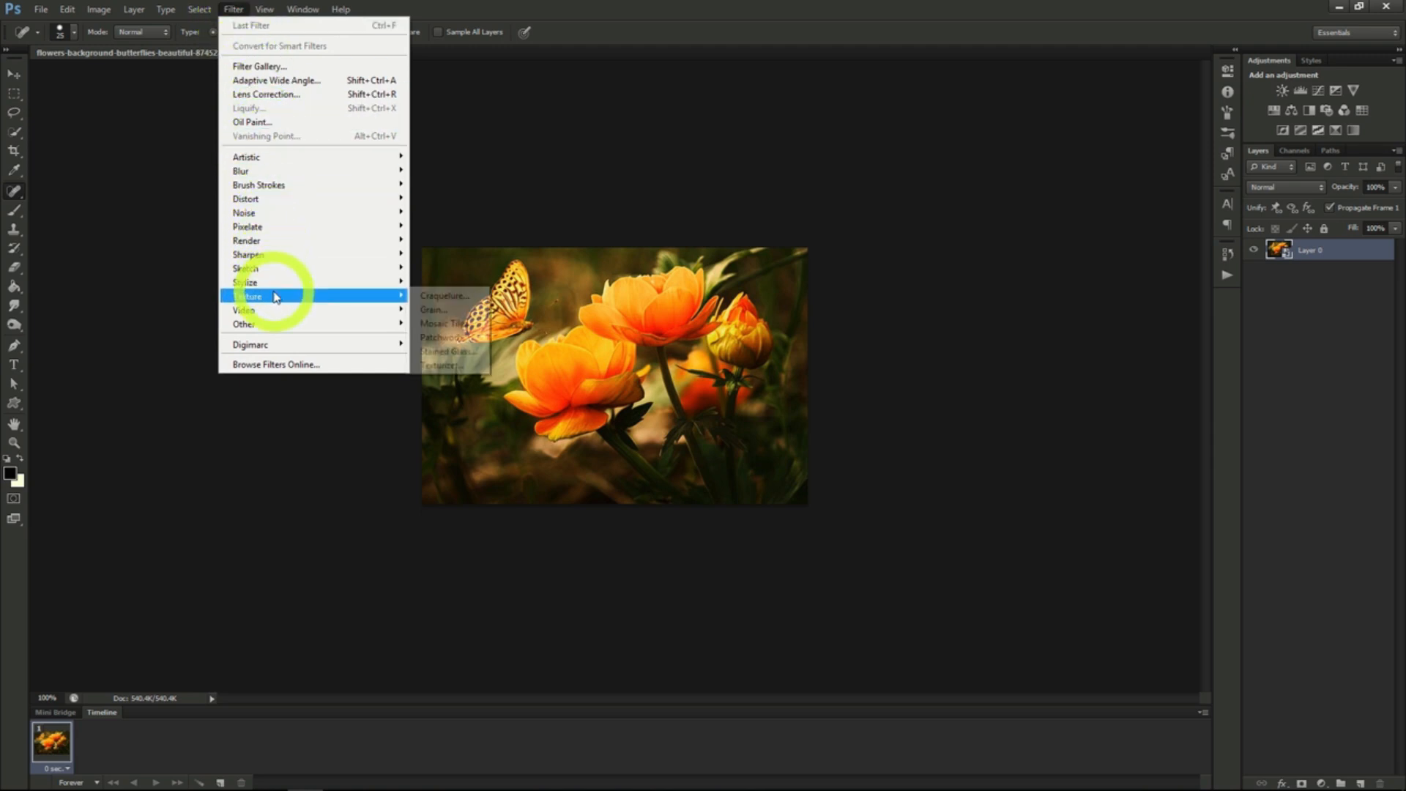
left_click(443, 352)
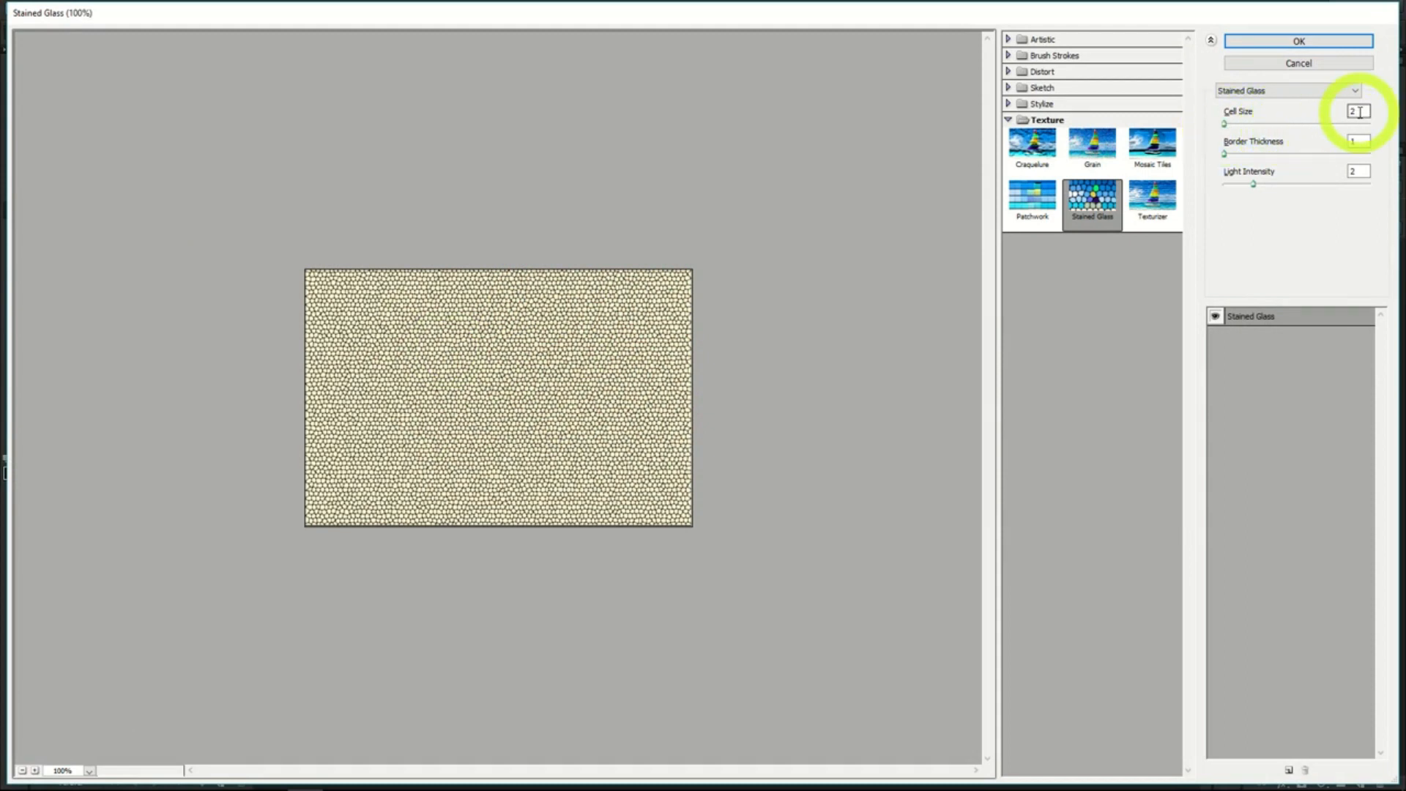
left_click(1300, 40)
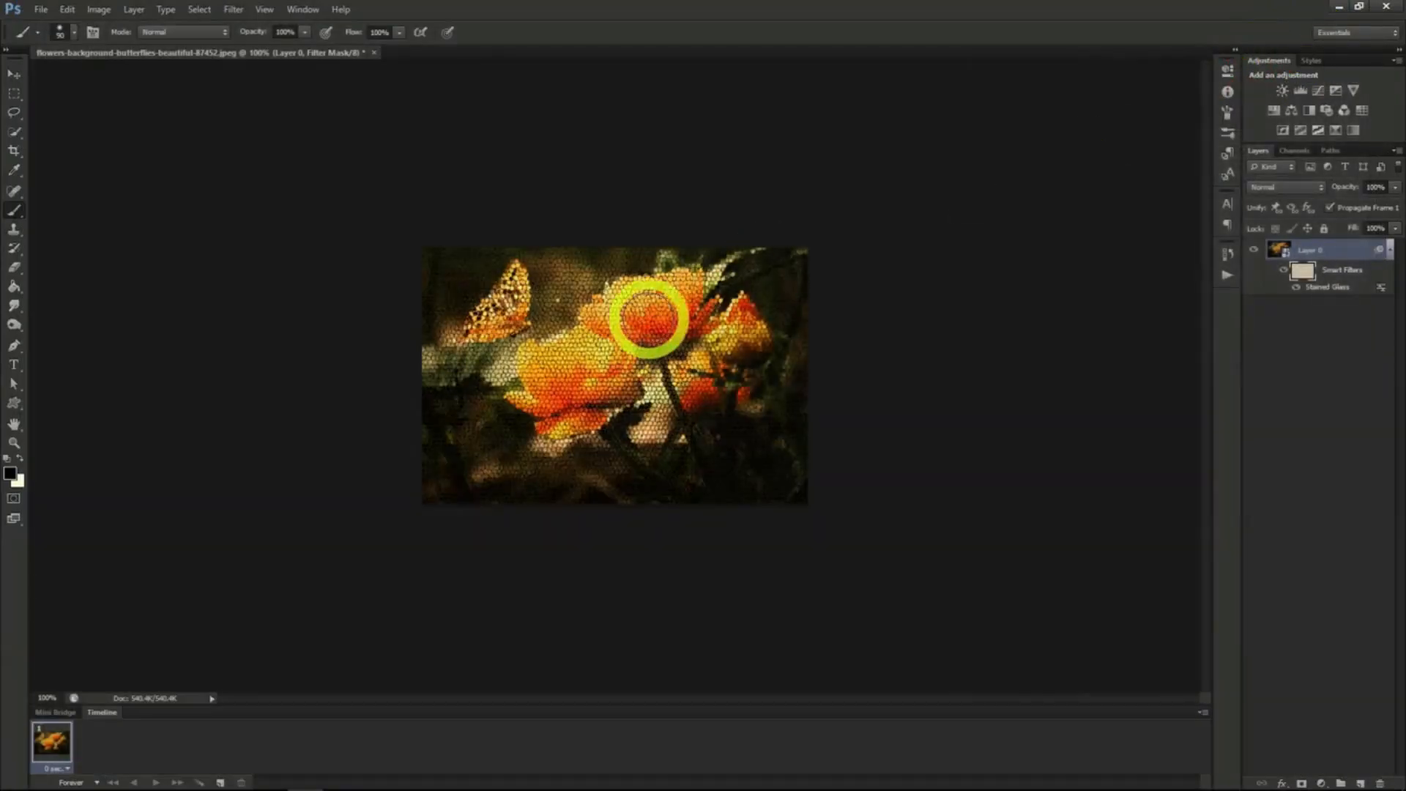
- Hide the Stained Glass filter on the butterfly by quick-selecting it and filling that area of the smart filter mask with black
left_click_drag(492, 314, 512, 314)
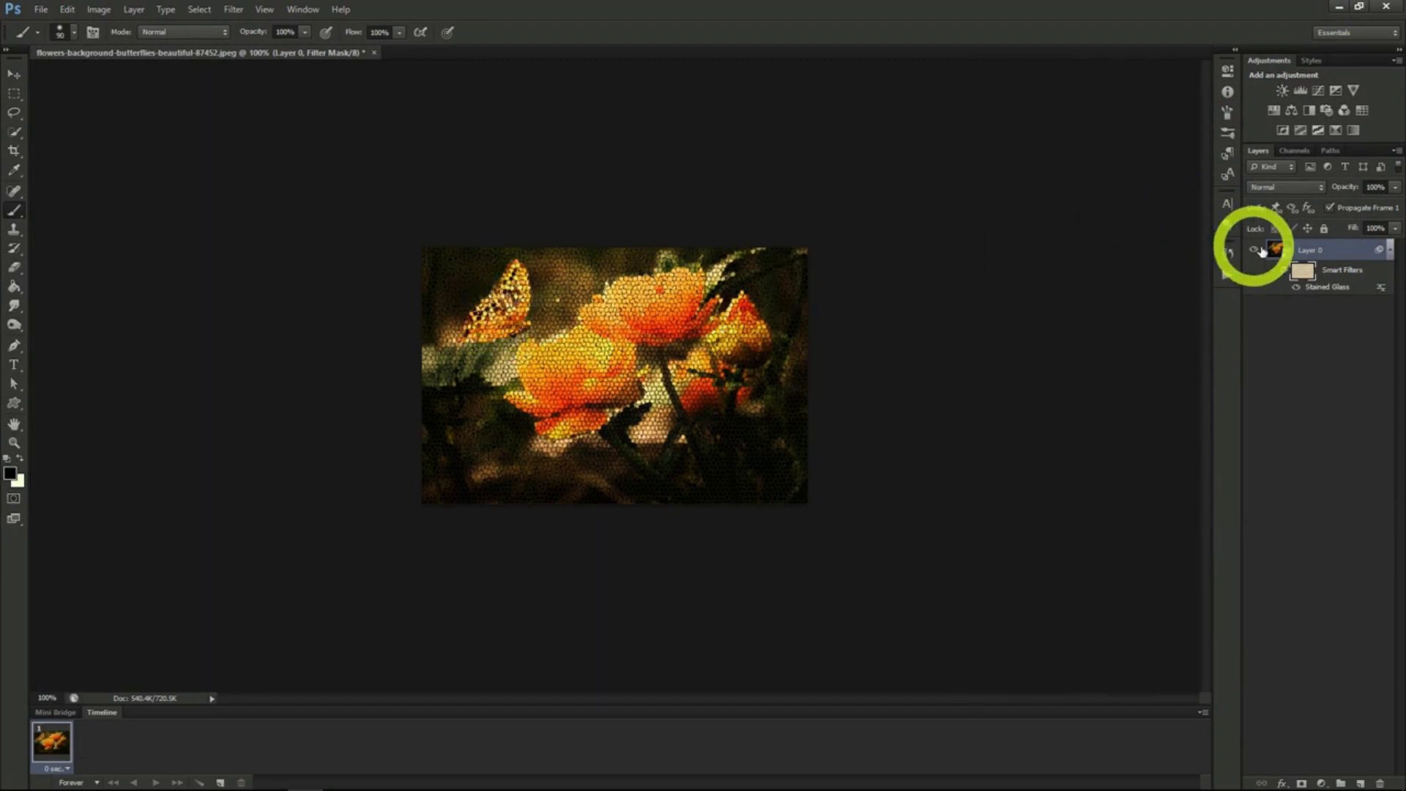
left_click(1276, 250)
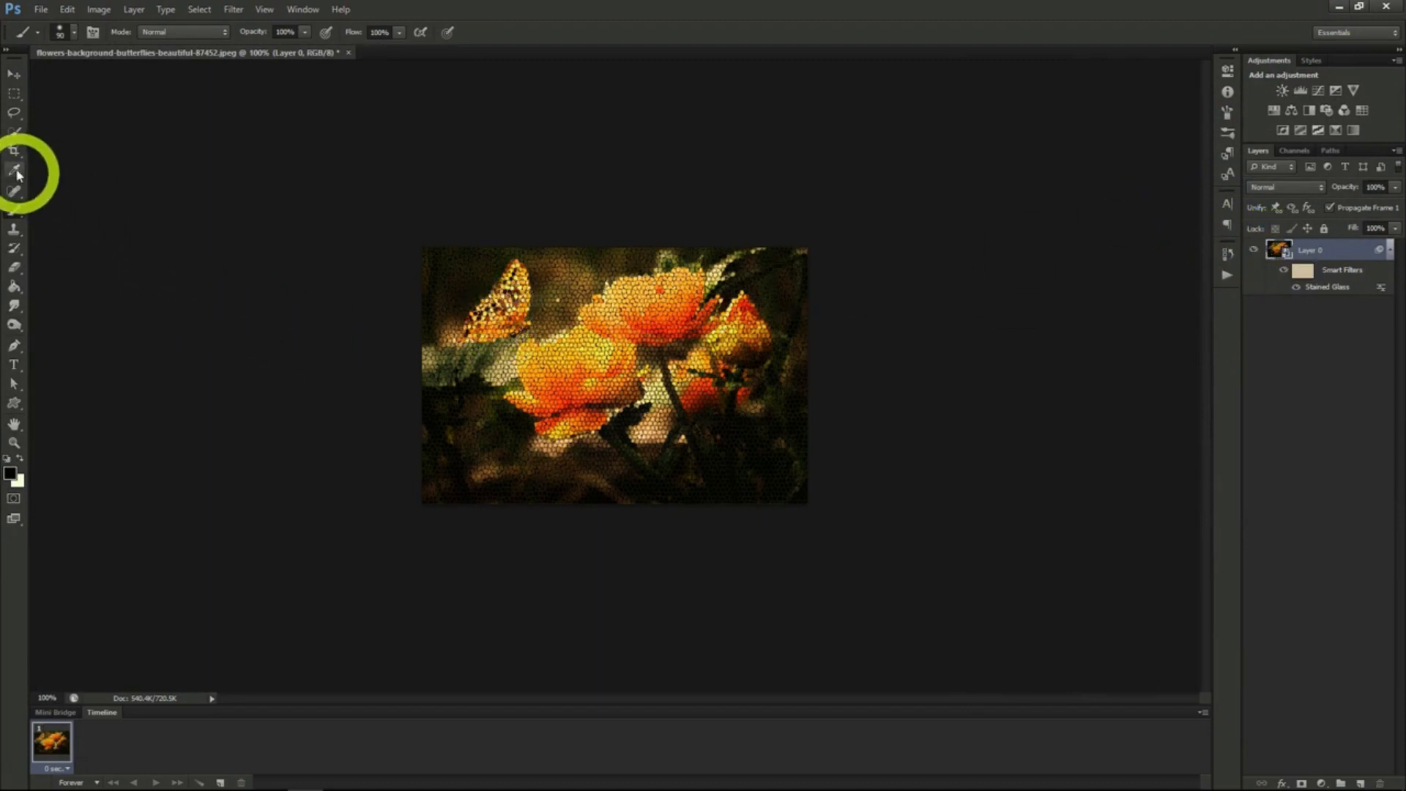
left_click(16, 132)
left_click_drag(508, 304, 504, 311)
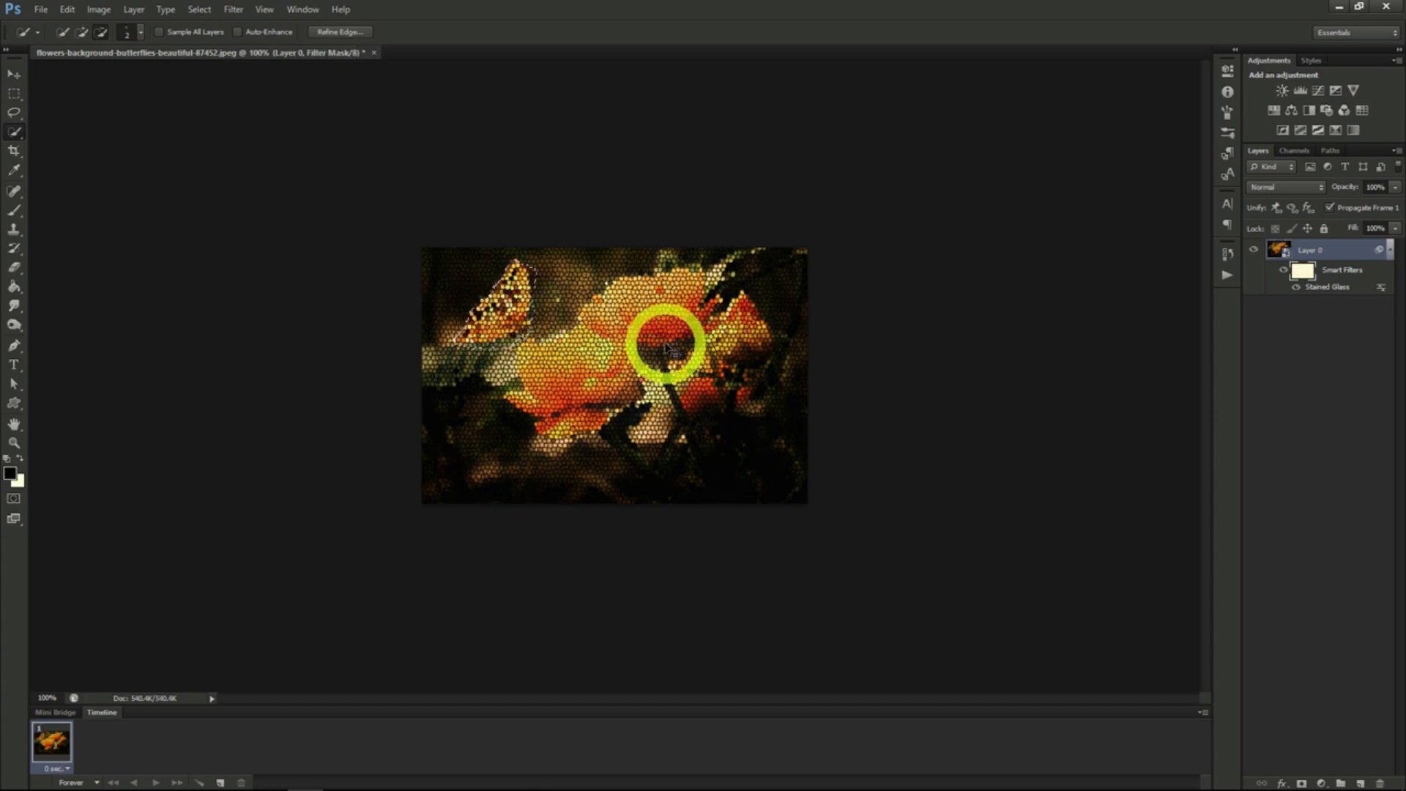
key("alt+BackSpace")
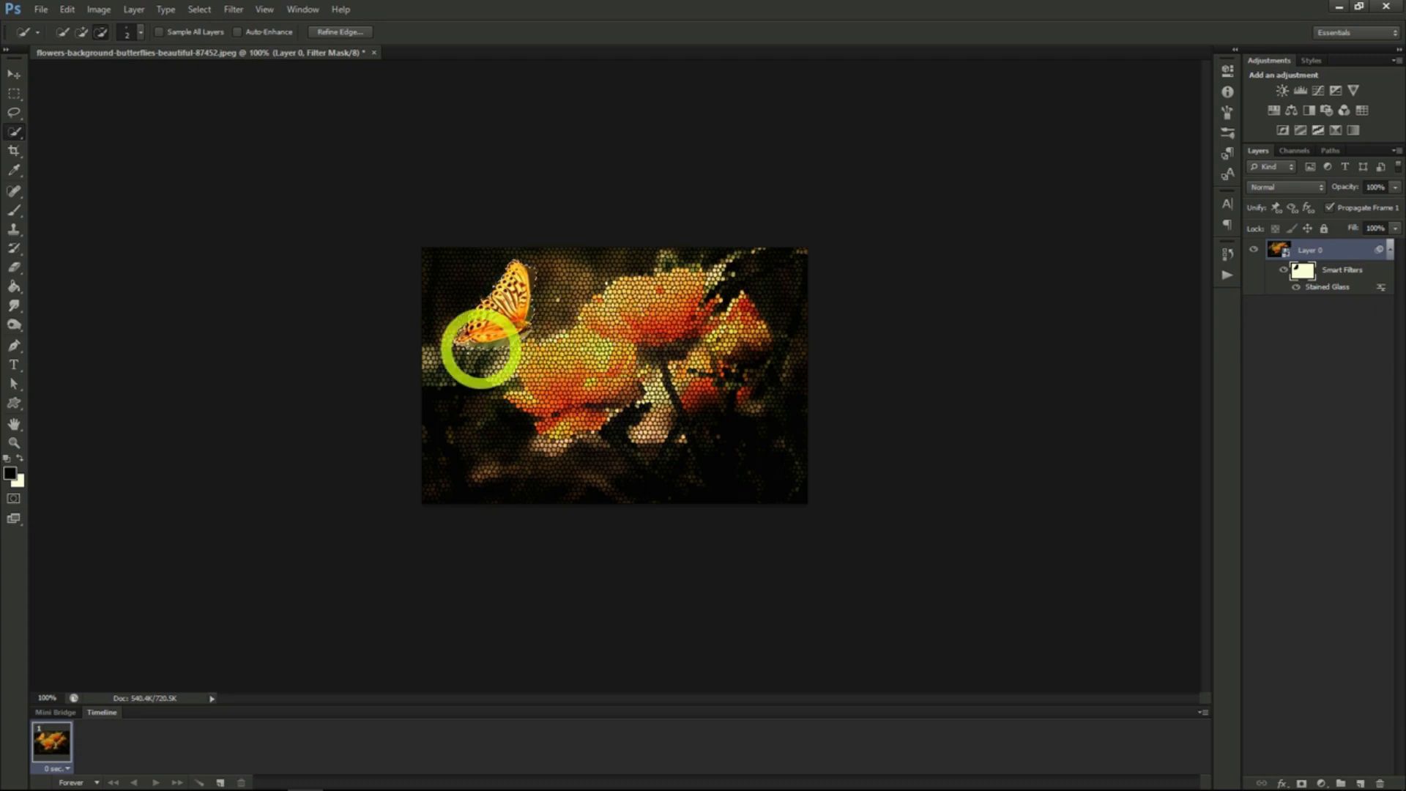
key("b")
key("x")
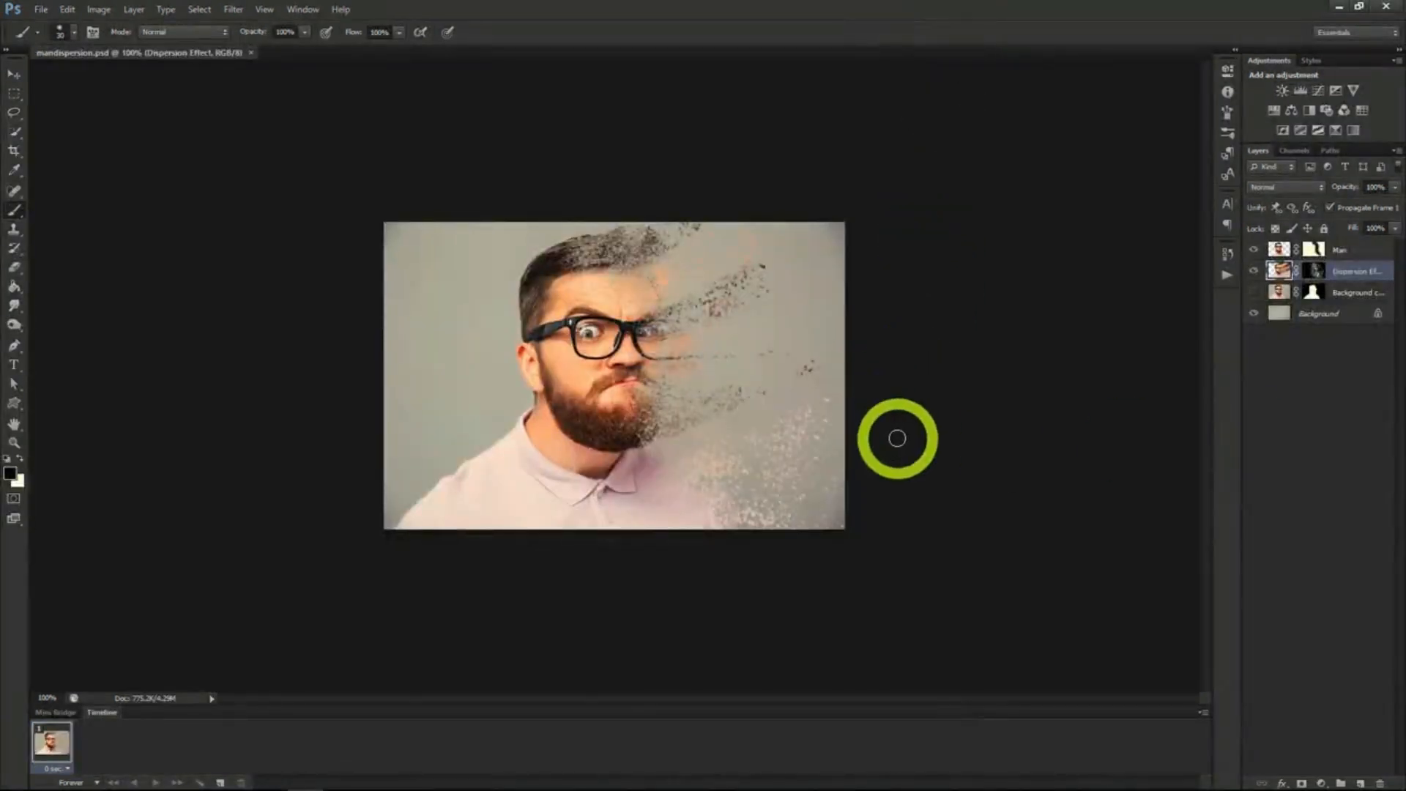
- Duplicate the Background layer of the bearded man's photo, keeping the name Background copy
scroll(897, 438, "up", 3)
key("alt")
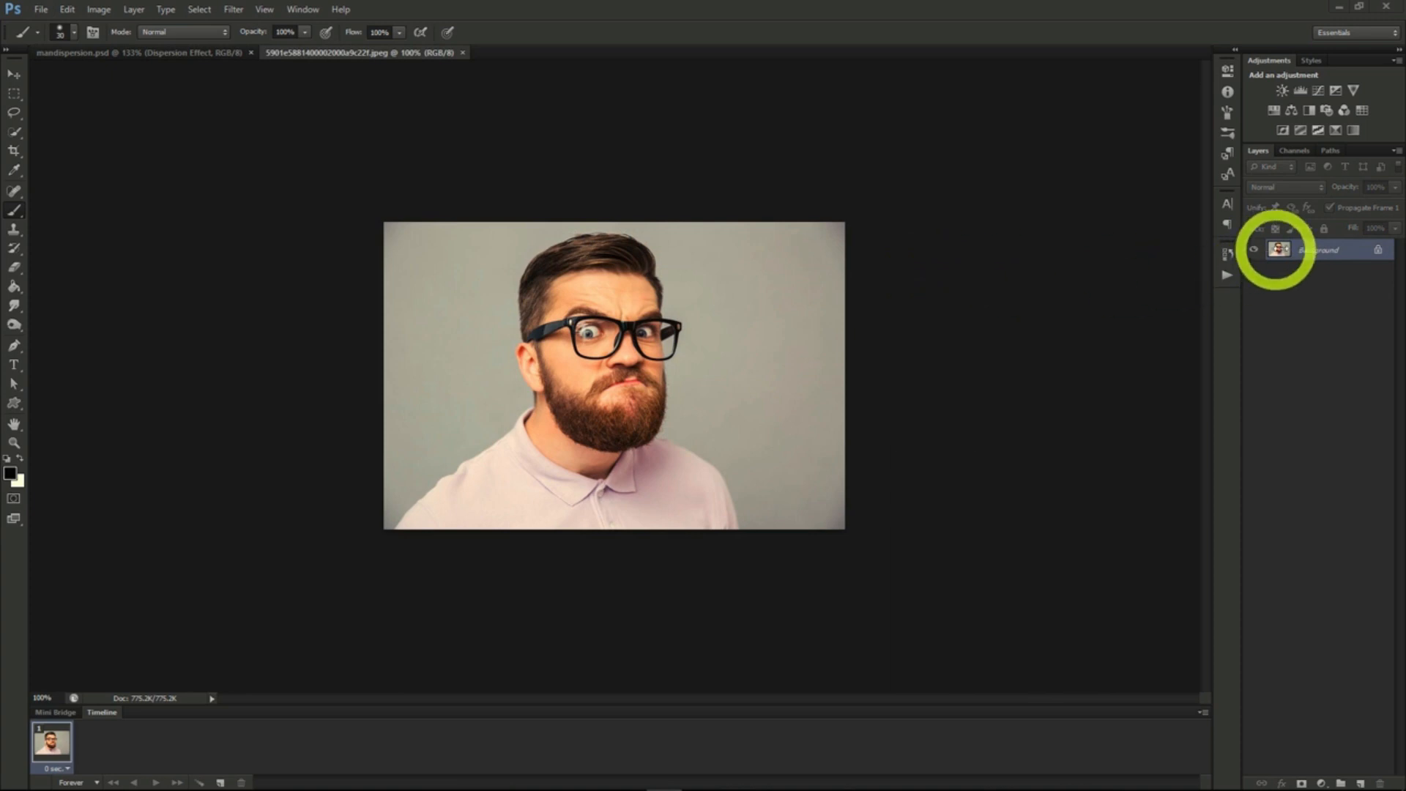
right_click(1310, 250)
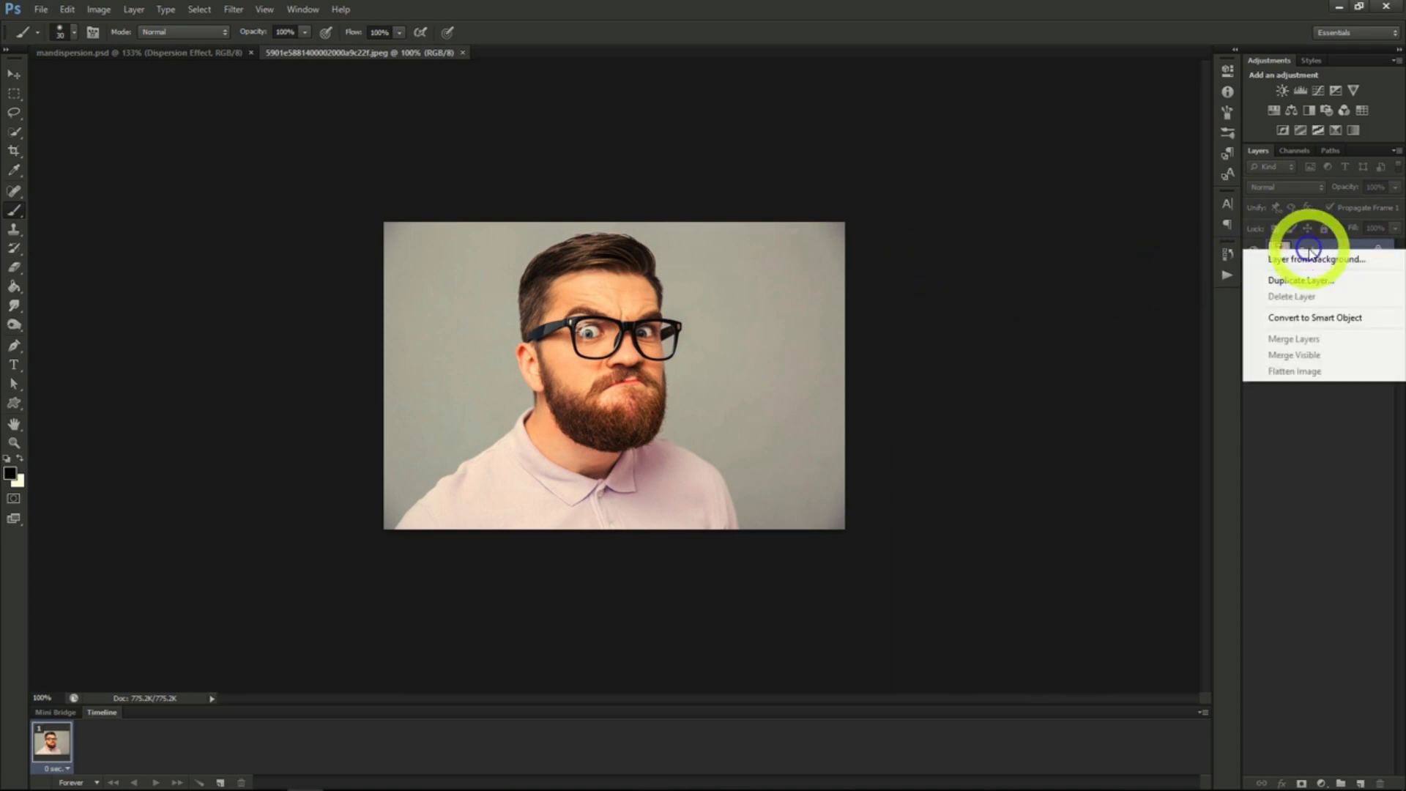
left_click(1303, 288)
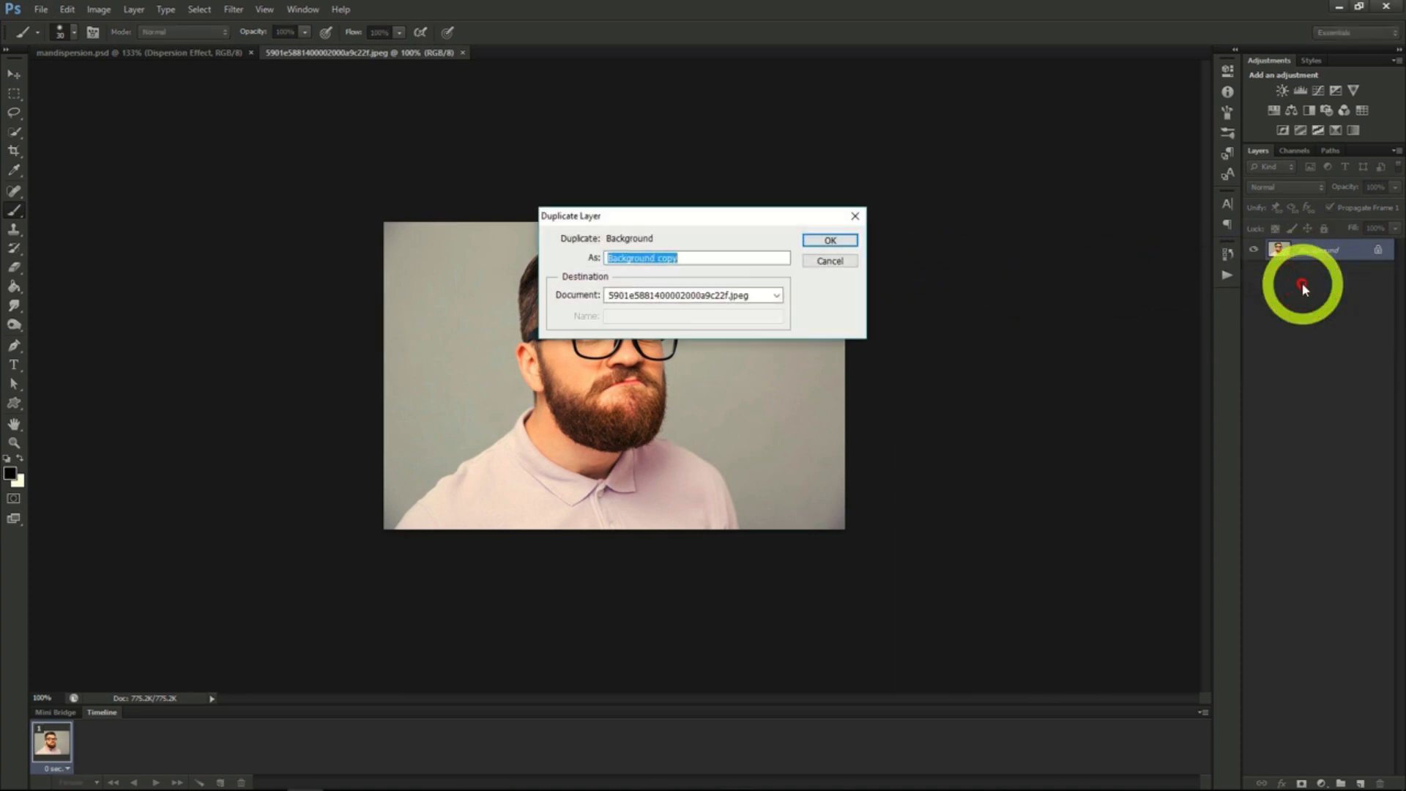
left_click(818, 245)
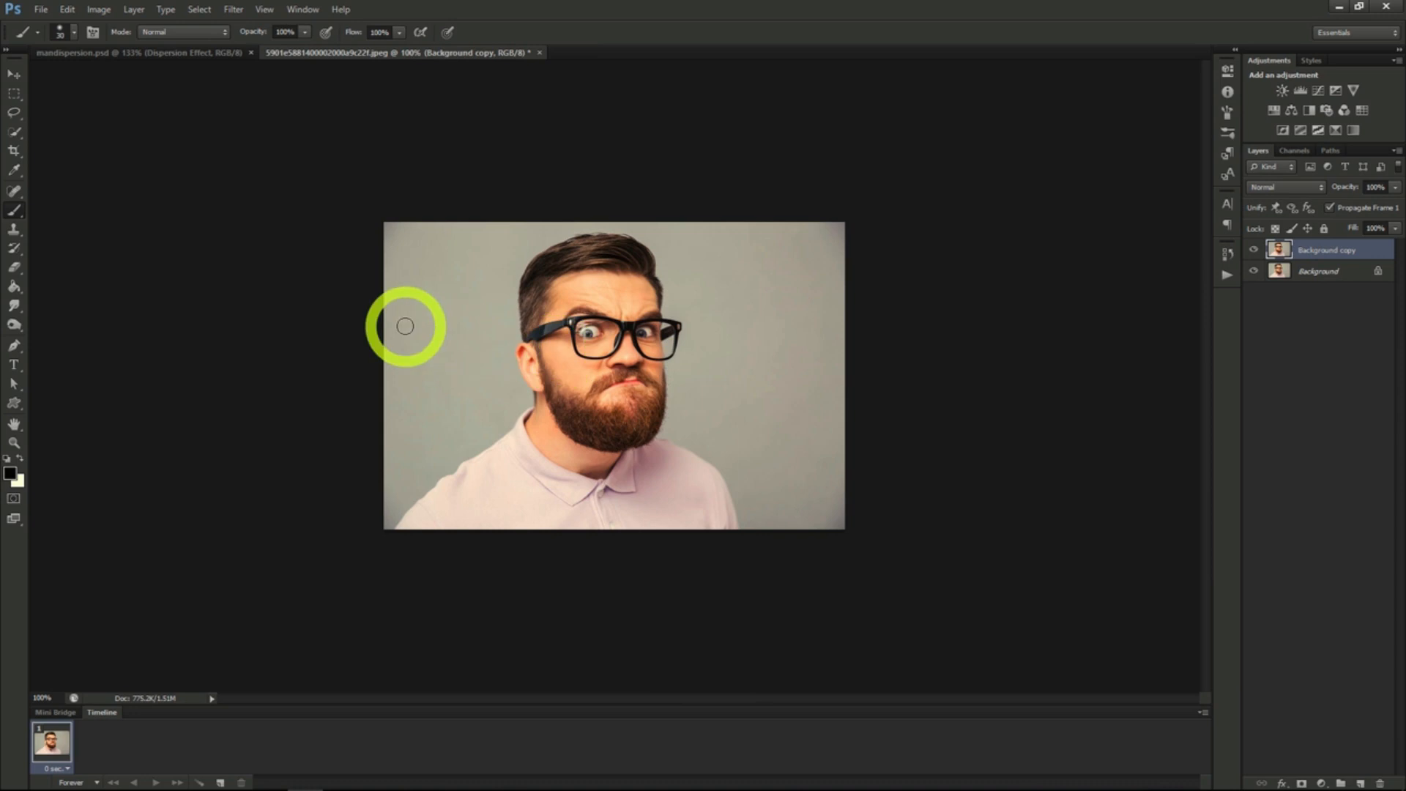
- Lasso loosely around the man on the Background layer and fill the selection with Content-Aware at Normal mode and 100% opacity
left_click(13, 112)
key("alt+bracketleft")
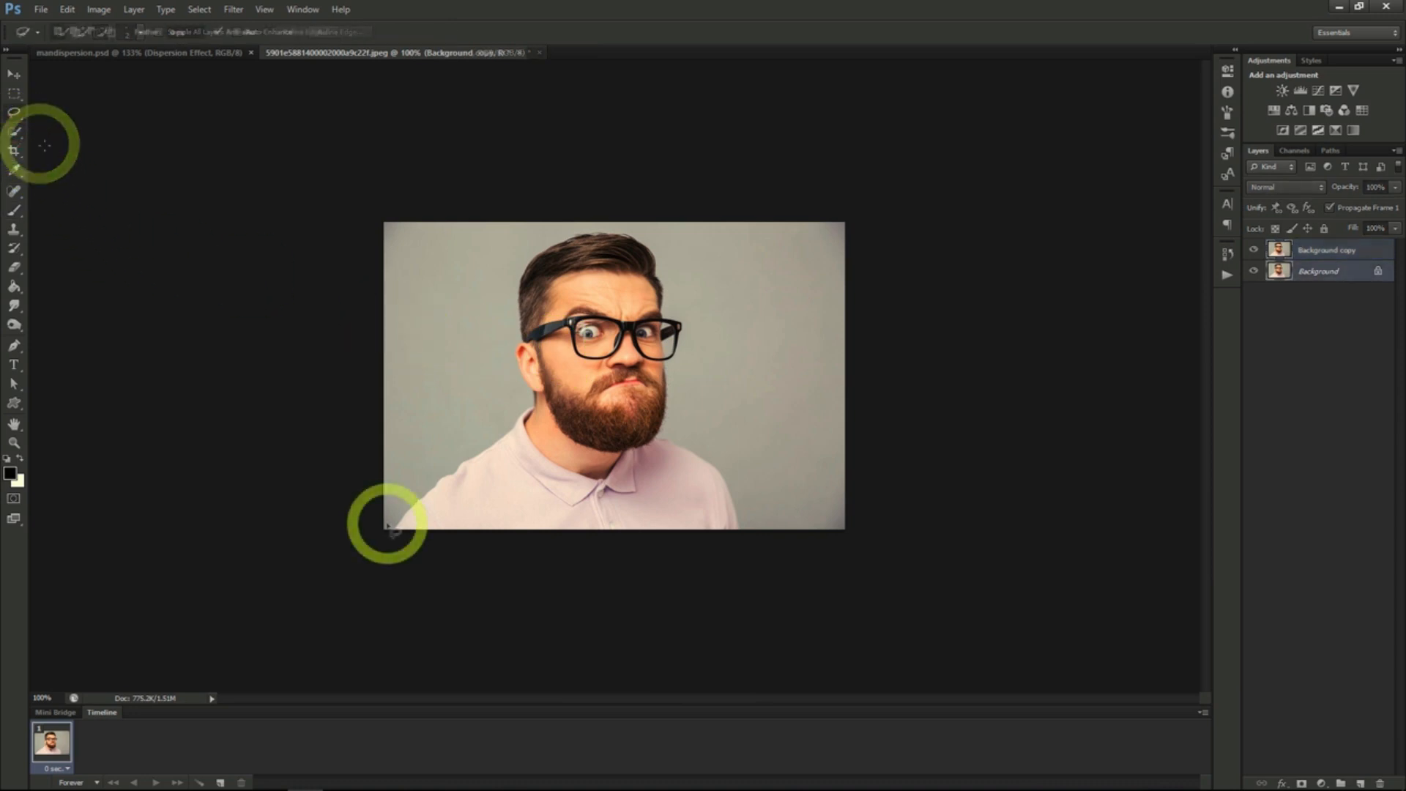
mouse_move(387, 525)
left_mouse_down()
mouse_move(426, 430)
mouse_move(492, 419)
mouse_move(499, 317)
mouse_move(528, 238)
mouse_move(634, 223)
mouse_move(677, 270)
mouse_move(695, 418)
mouse_move(746, 525)
mouse_move(666, 552)
mouse_move(387, 524)
left_mouse_up()
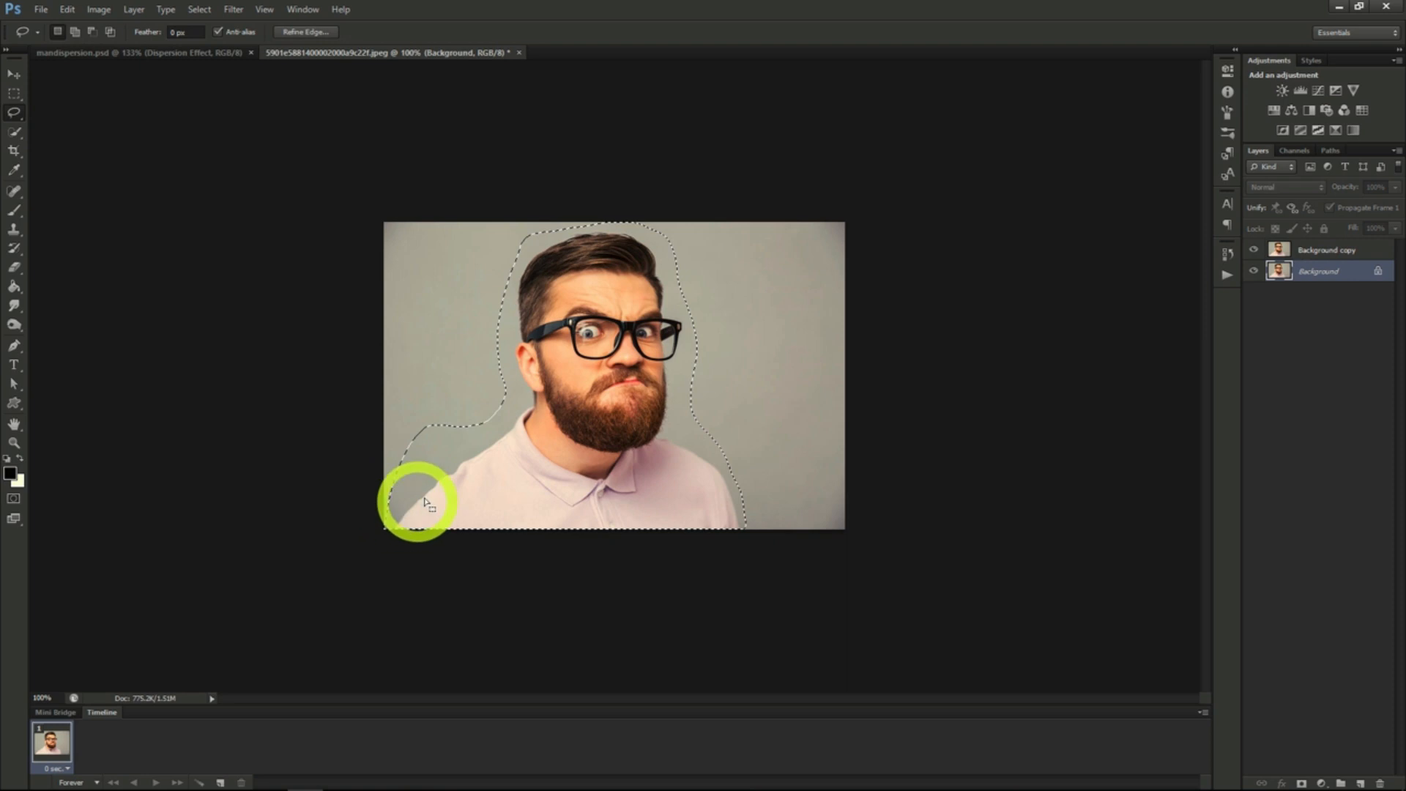
right_click(515, 453)
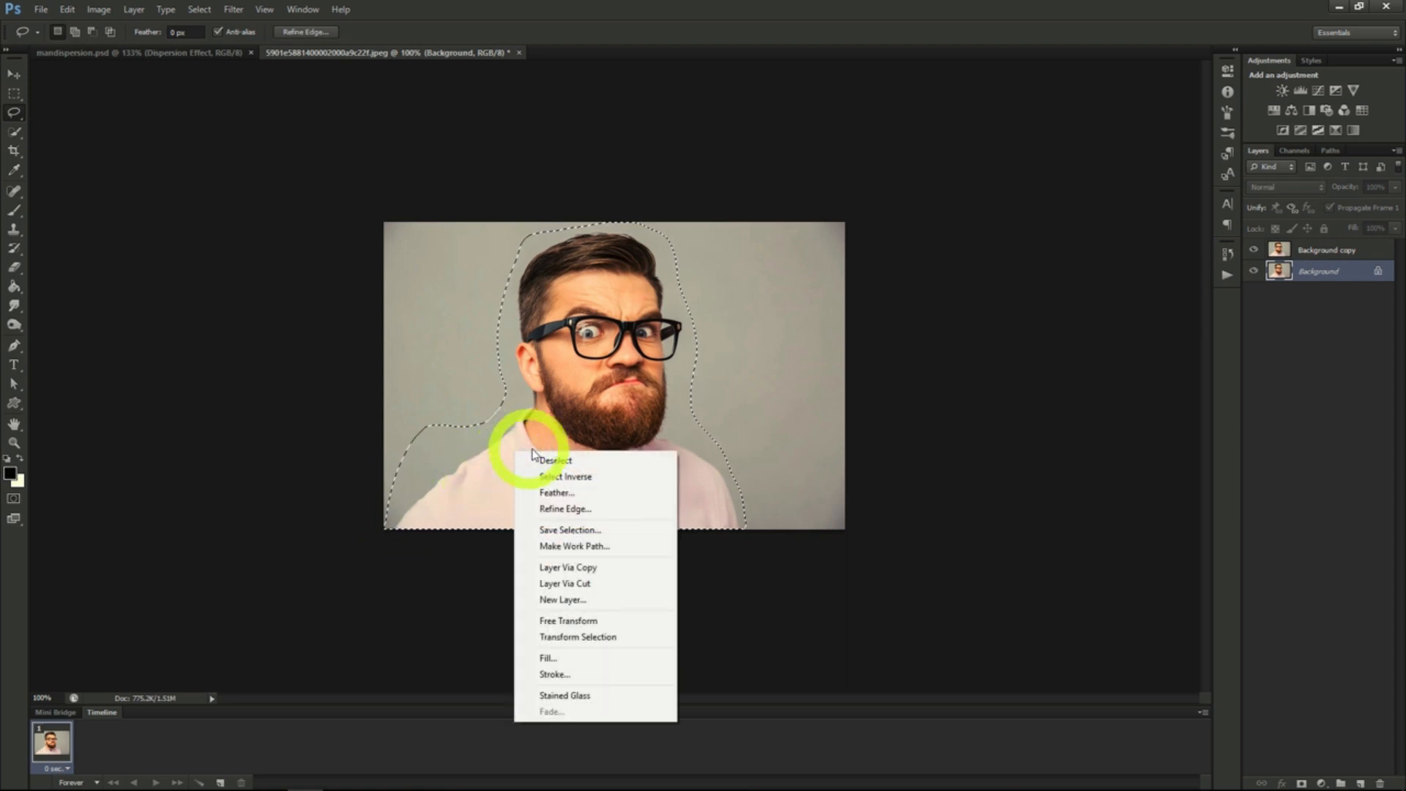
left_click(572, 659)
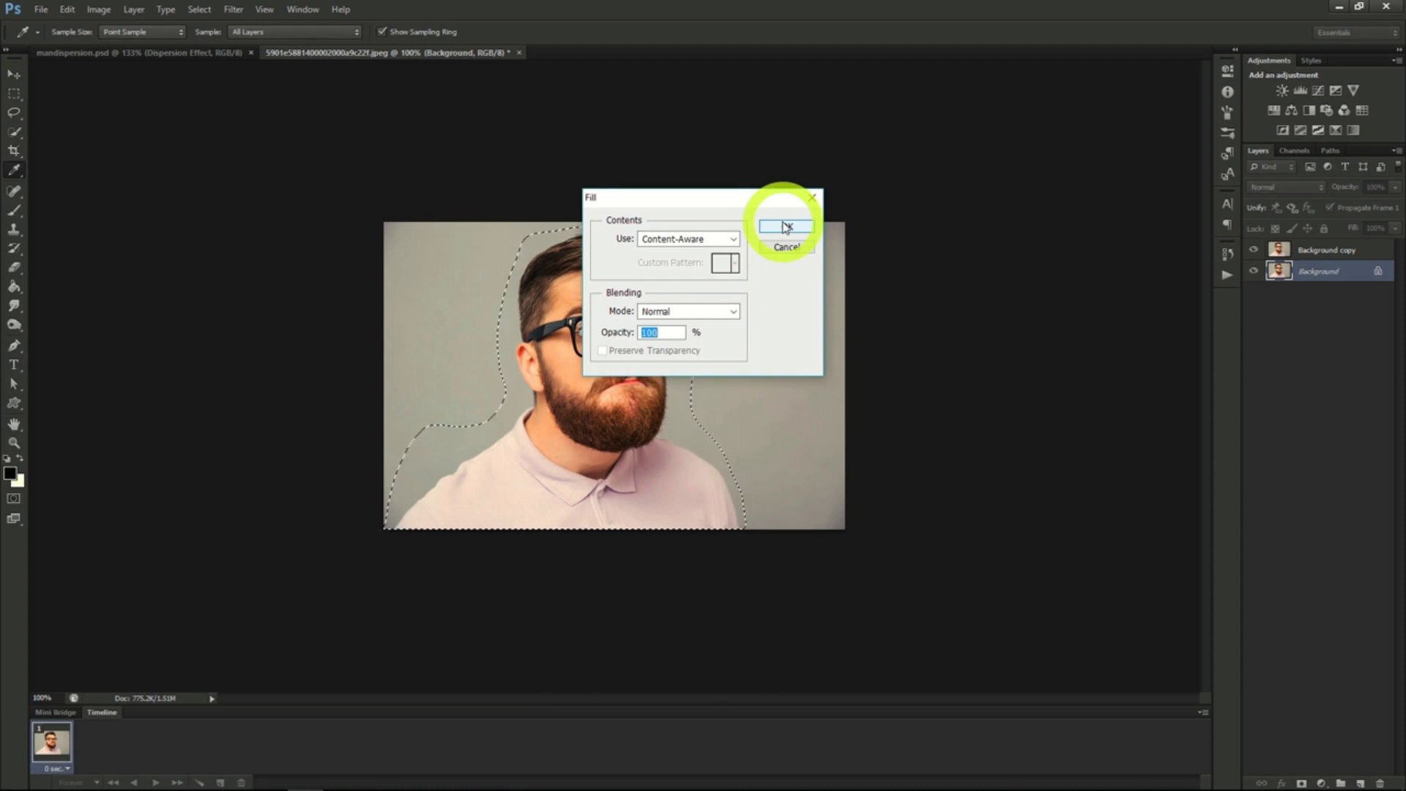
left_click(786, 227)
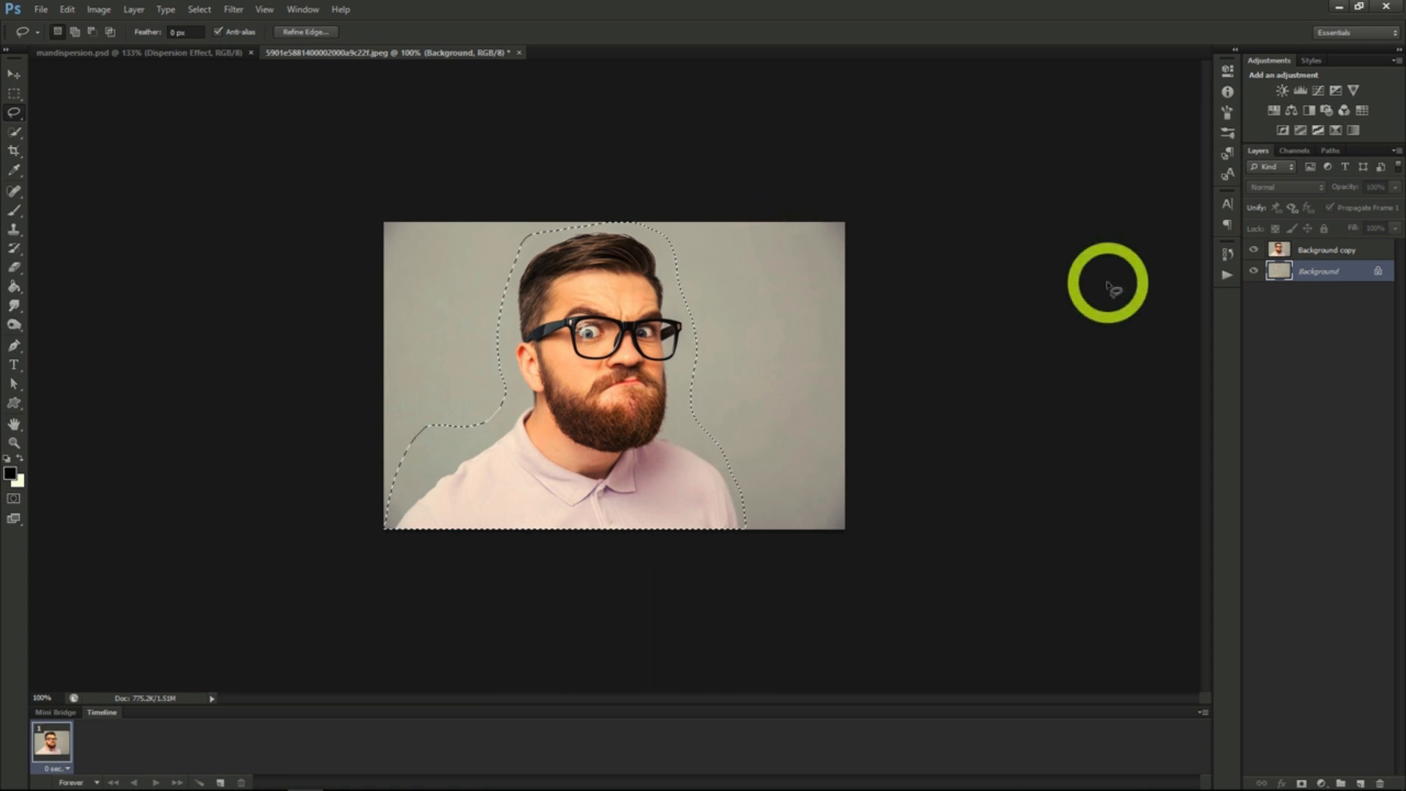
- On the Background copy layer, discard the lasso selection and select the man's head and shirt with the Quick Selection tool
left_click(1323, 253)
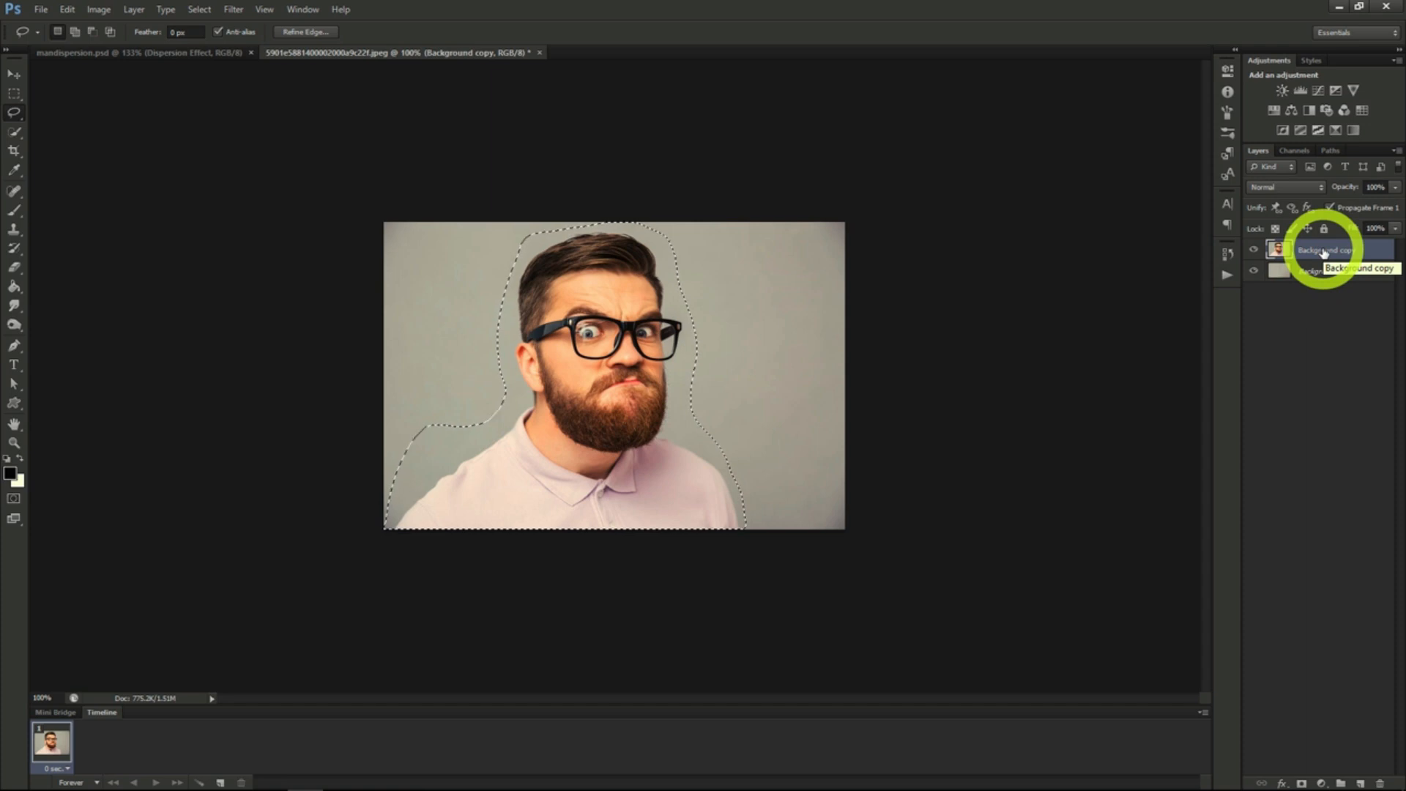
left_click(14, 130)
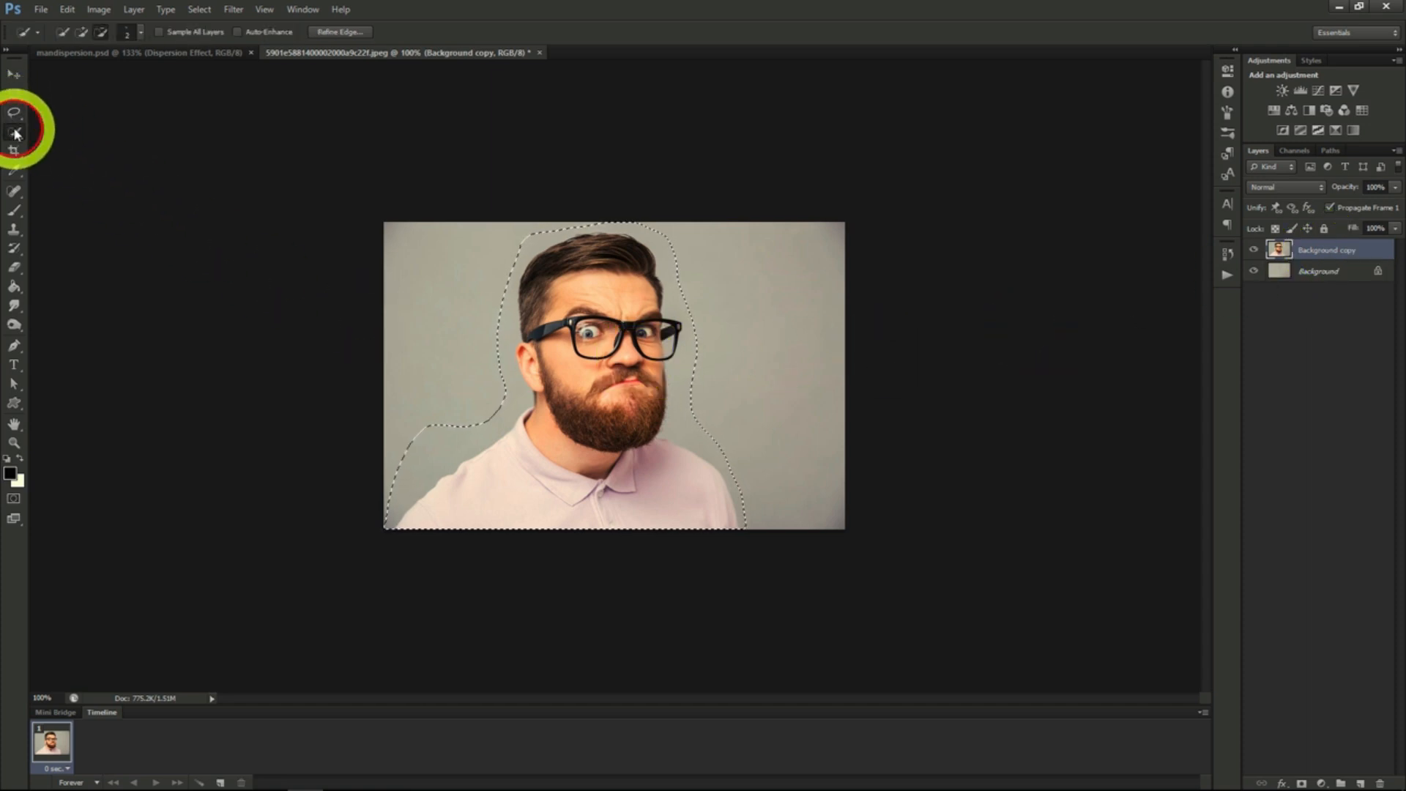
right_click(470, 328)
left_click(469, 328)
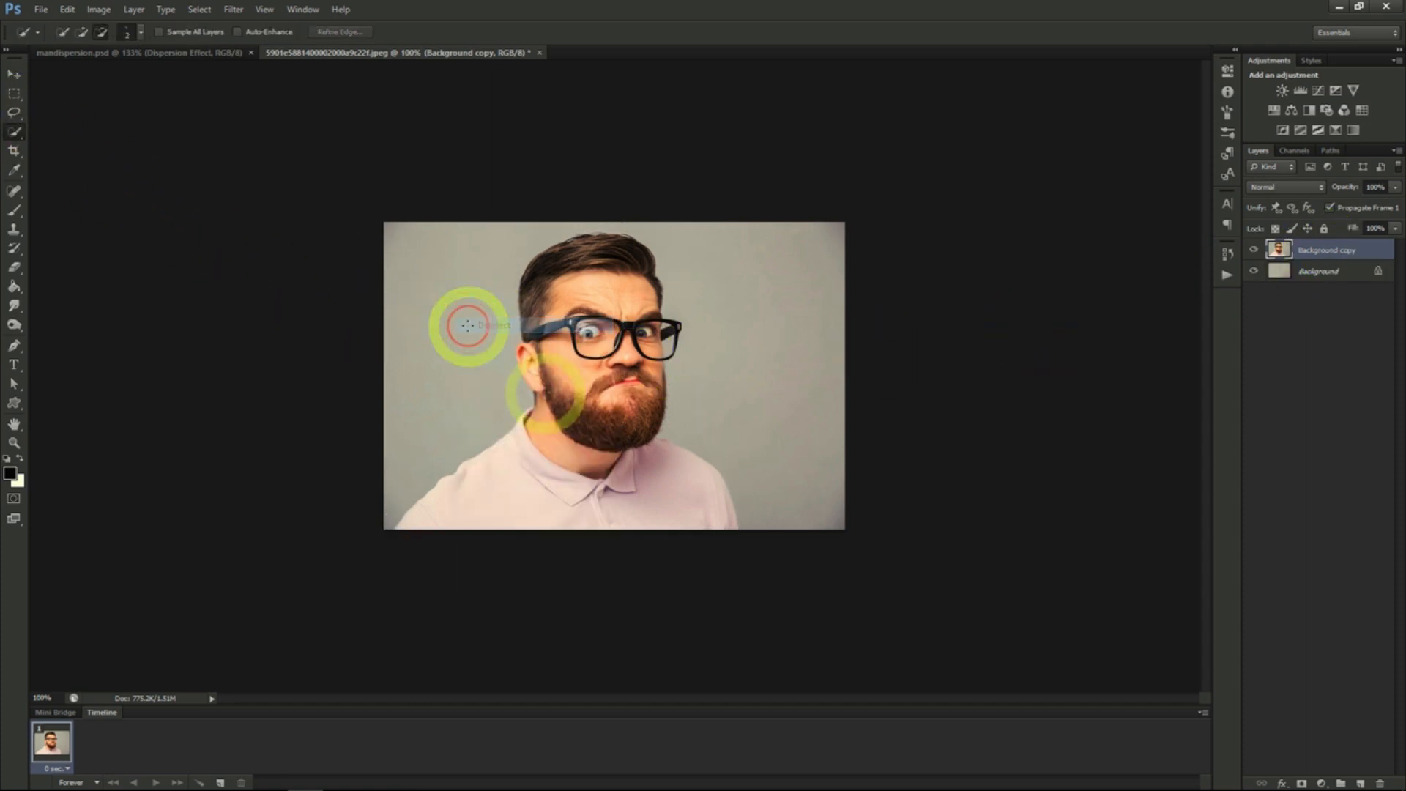
mouse_move(539, 393)
left_mouse_down()
mouse_move(533, 273)
mouse_move(590, 245)
mouse_move(634, 247)
mouse_move(659, 348)
mouse_move(646, 434)
mouse_move(609, 389)
mouse_move(604, 335)
mouse_move(572, 338)
mouse_move(564, 423)
left_mouse_up()
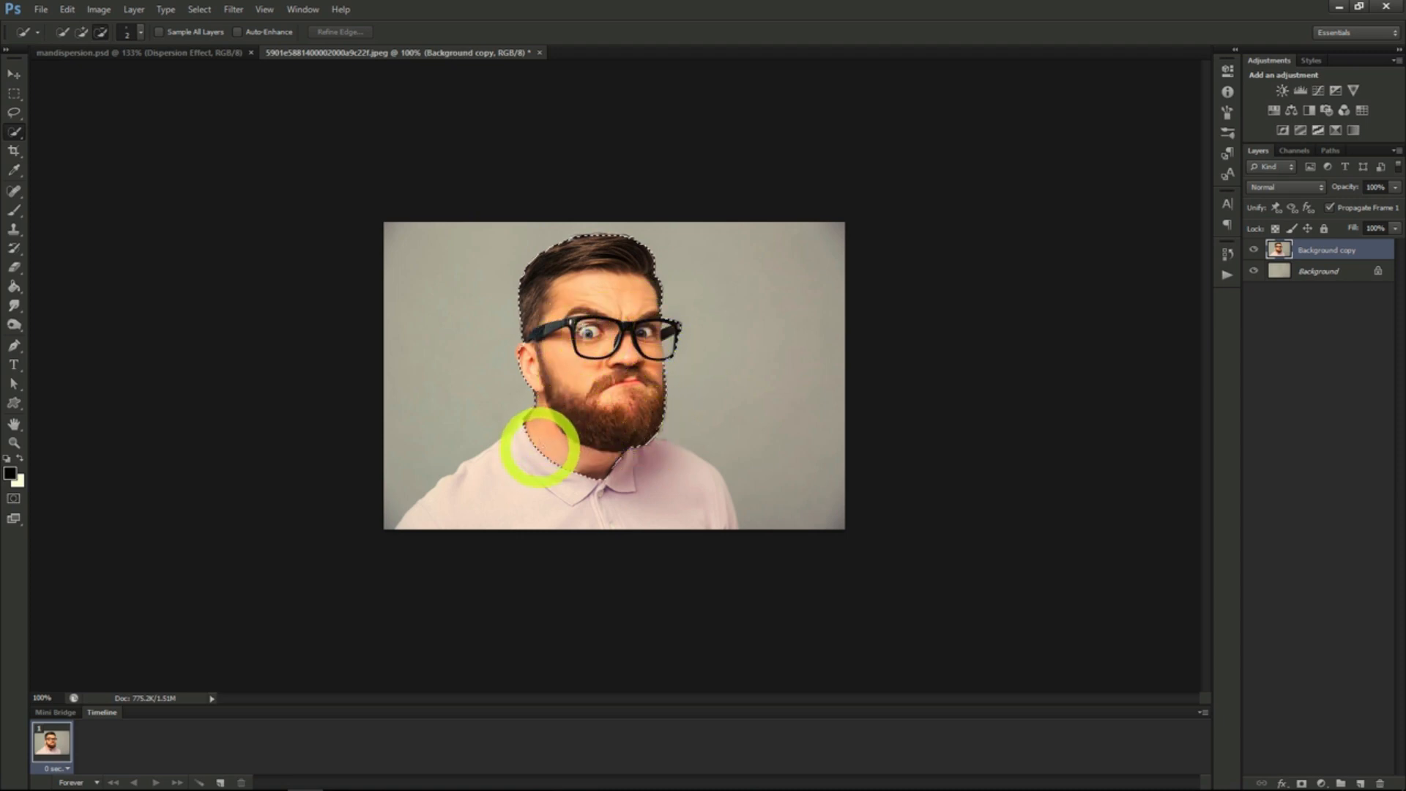
mouse_move(483, 495)
left_mouse_down()
mouse_move(681, 497)
mouse_move(538, 446)
mouse_move(529, 427)
mouse_move(533, 407)
mouse_move(583, 432)
mouse_move(571, 369)
mouse_move(612, 286)
left_mouse_up()
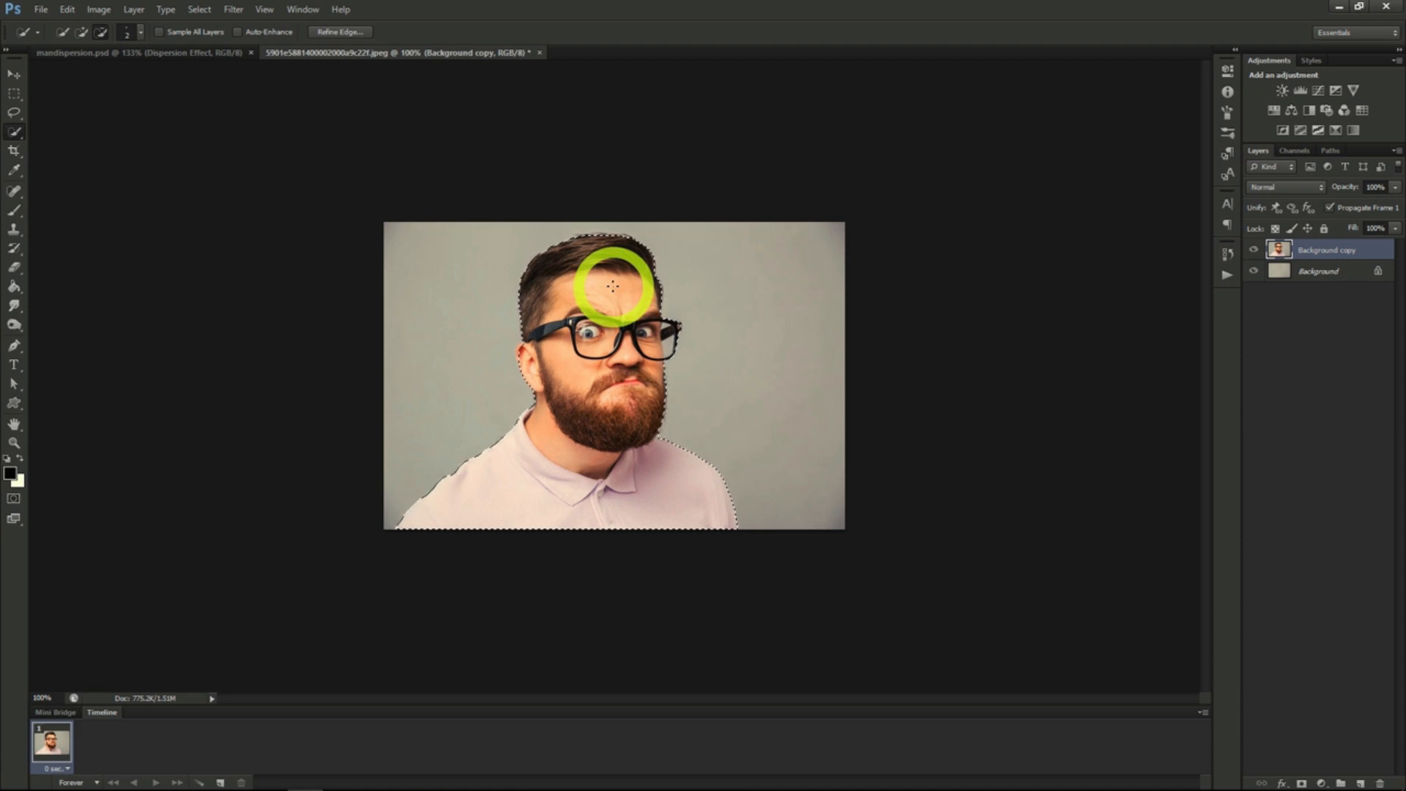
- Refine the selection edge along the man's beard and face and output the result as a Layer Mask
left_click(339, 30)
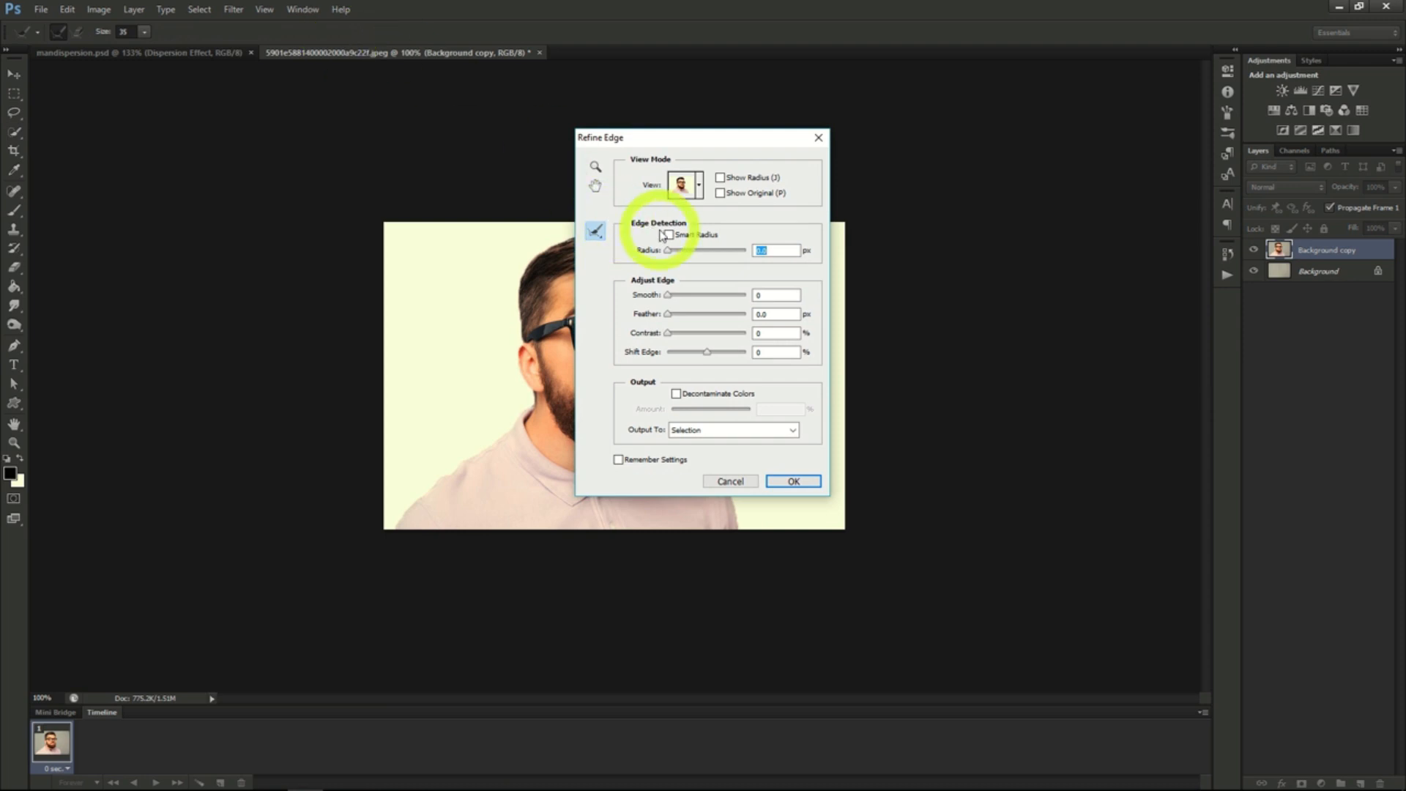
left_click_drag(709, 142, 1006, 153)
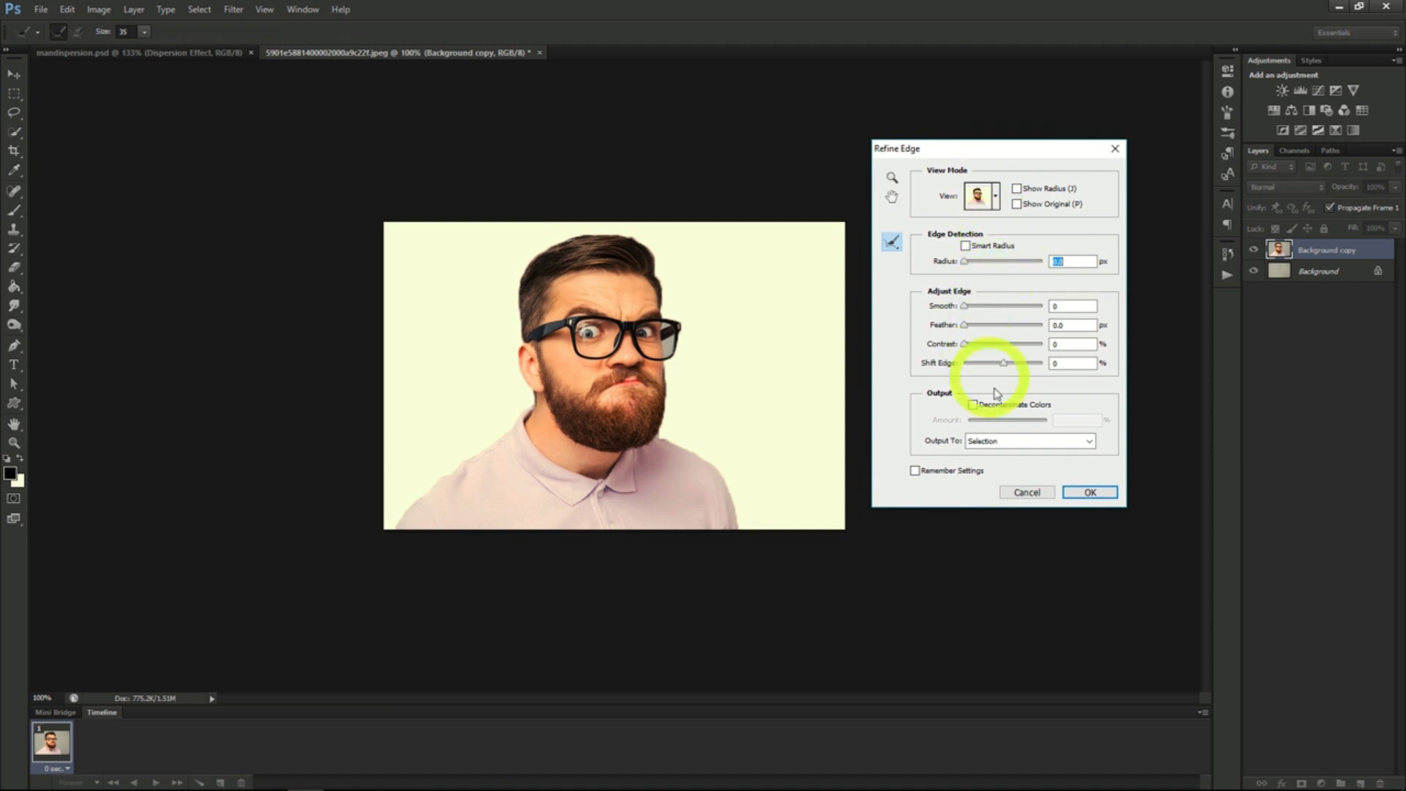
left_click_drag(665, 425, 667, 365)
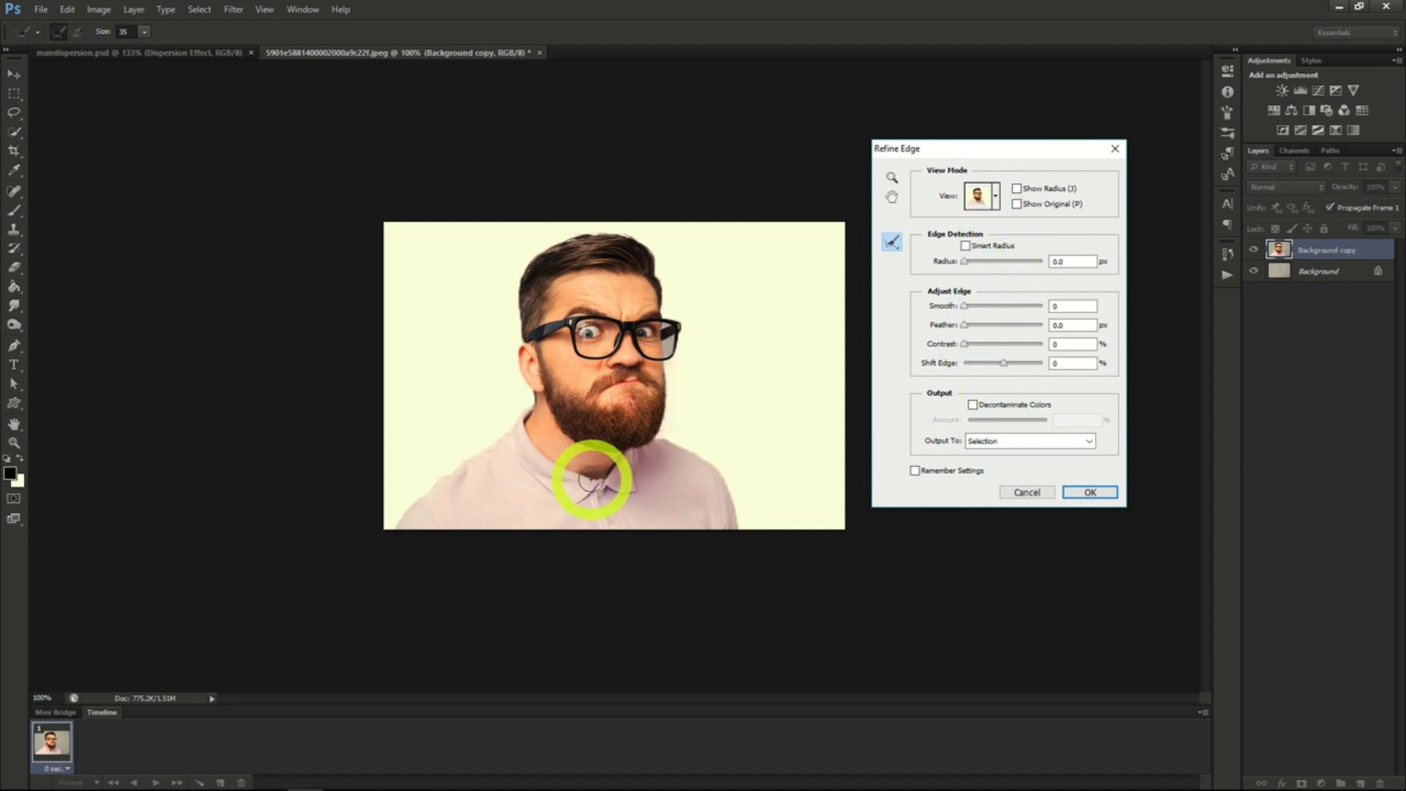
left_click(1014, 441)
left_click(1002, 464)
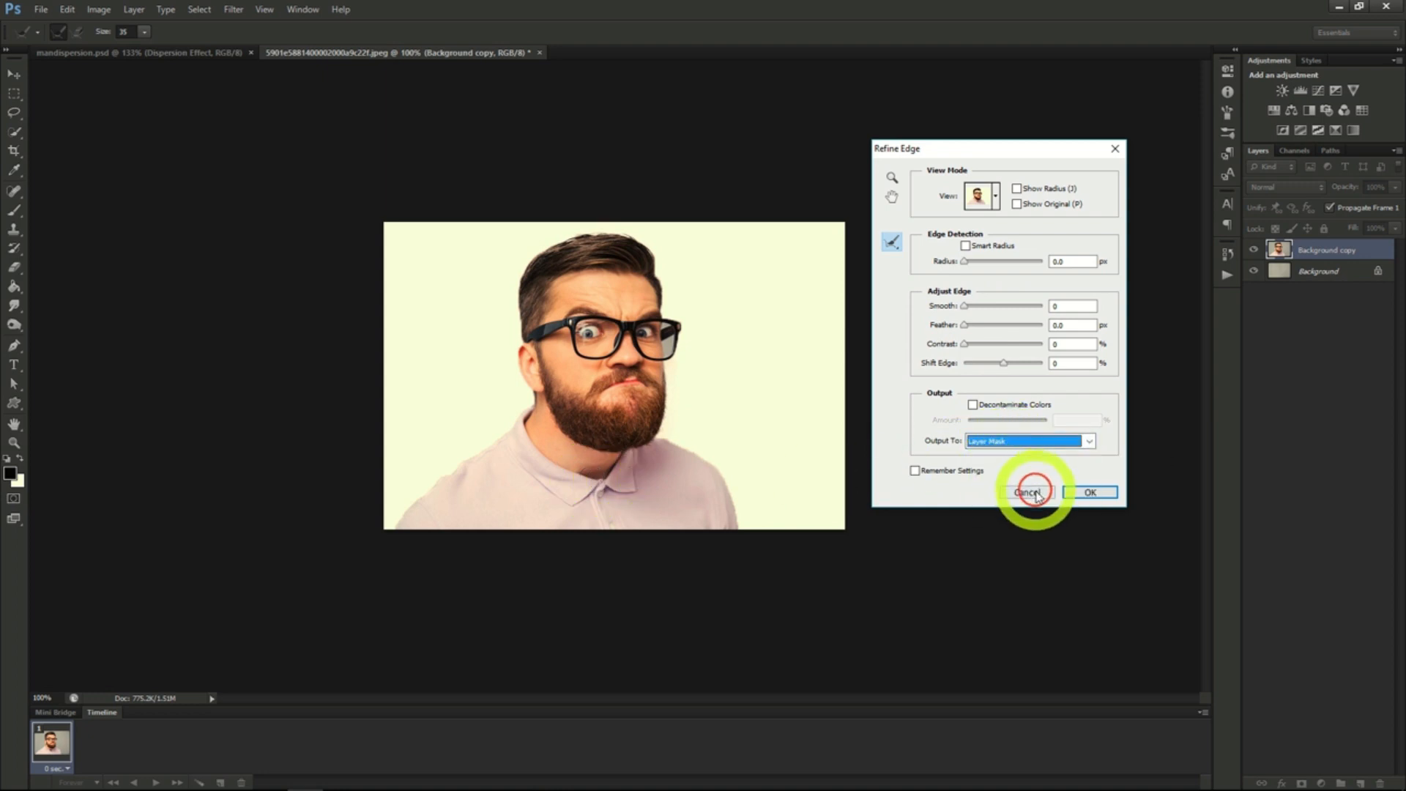
left_click(1090, 493)
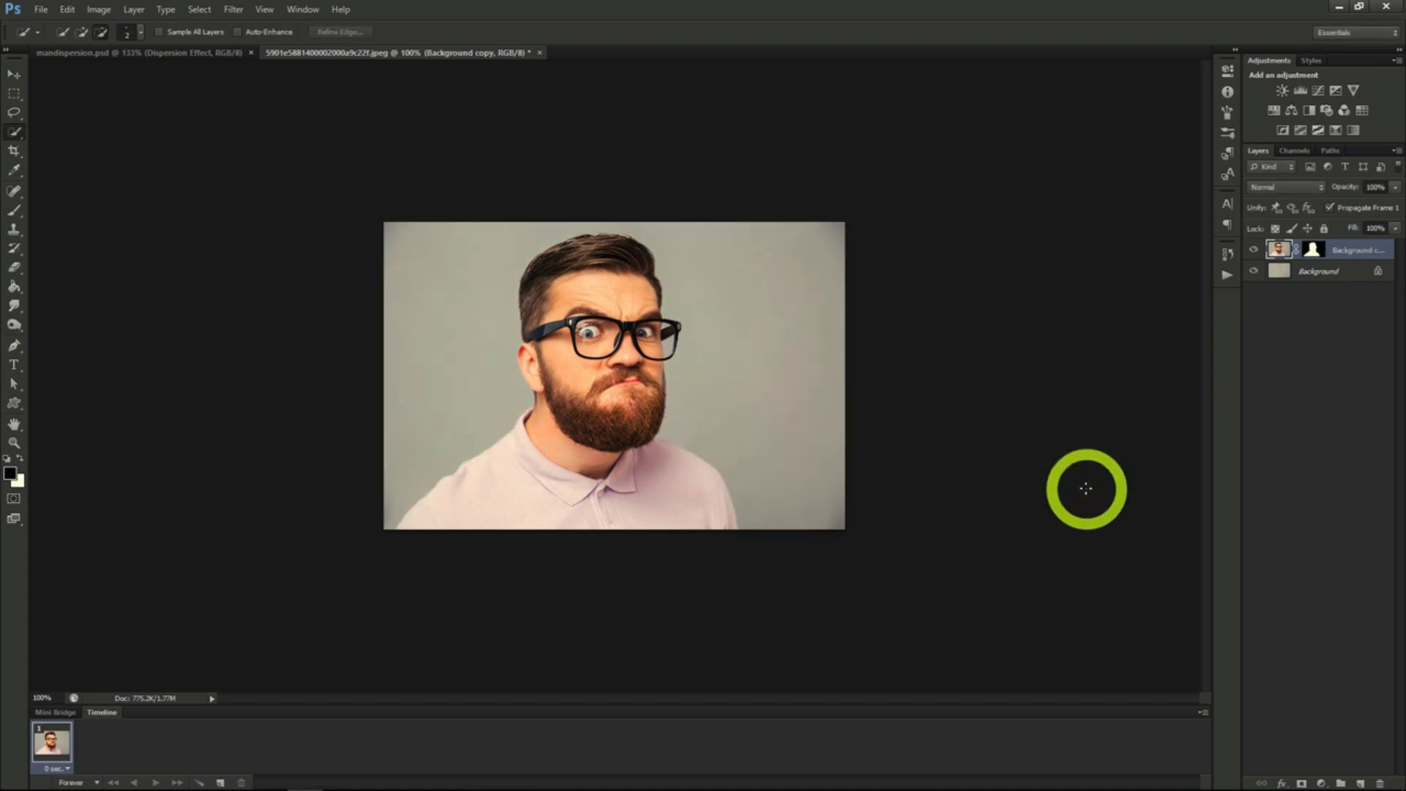
- Duplicate the masked Background copy layer as "Dispersion Effect"
left_click(1253, 251)
right_click(1346, 249)
left_click(1296, 295)
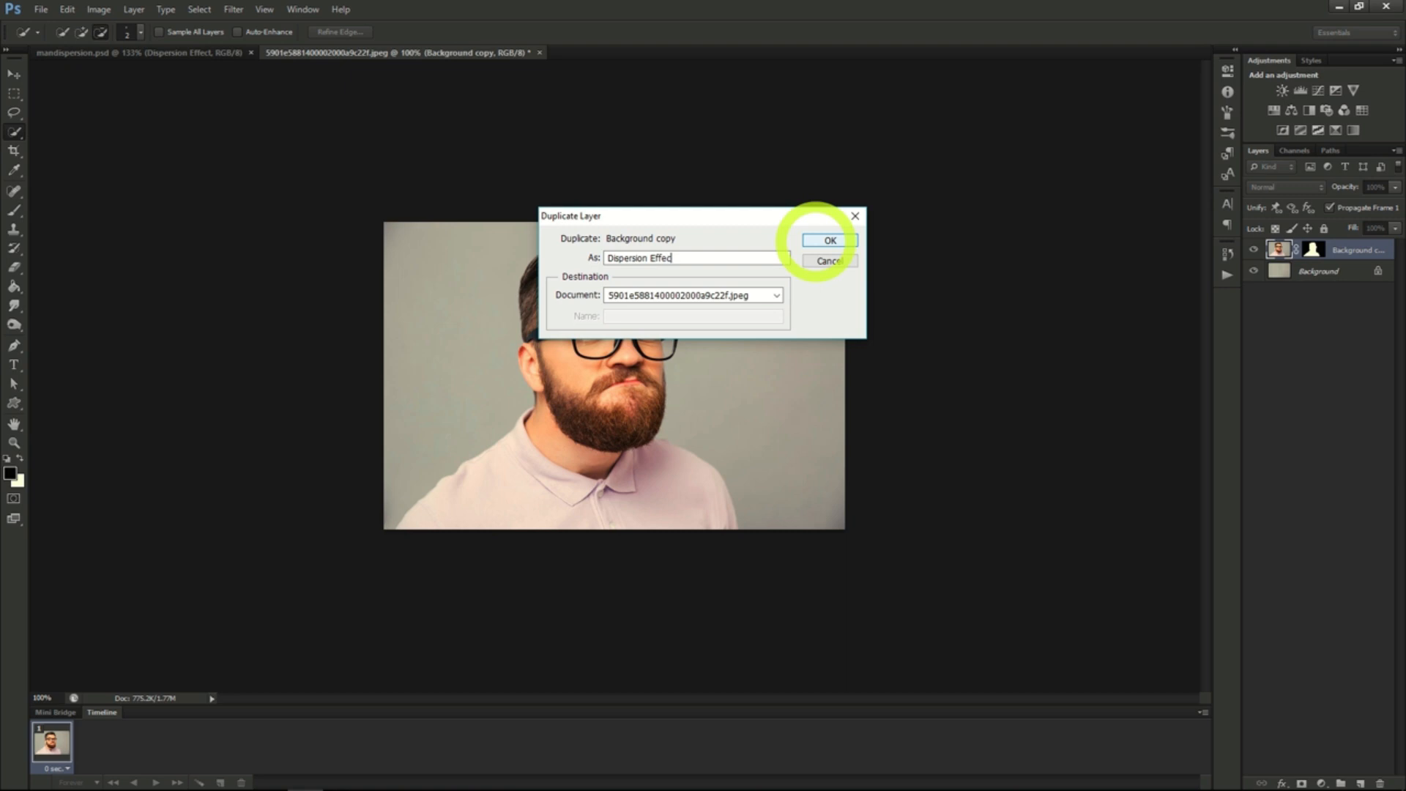
left_click(816, 241)
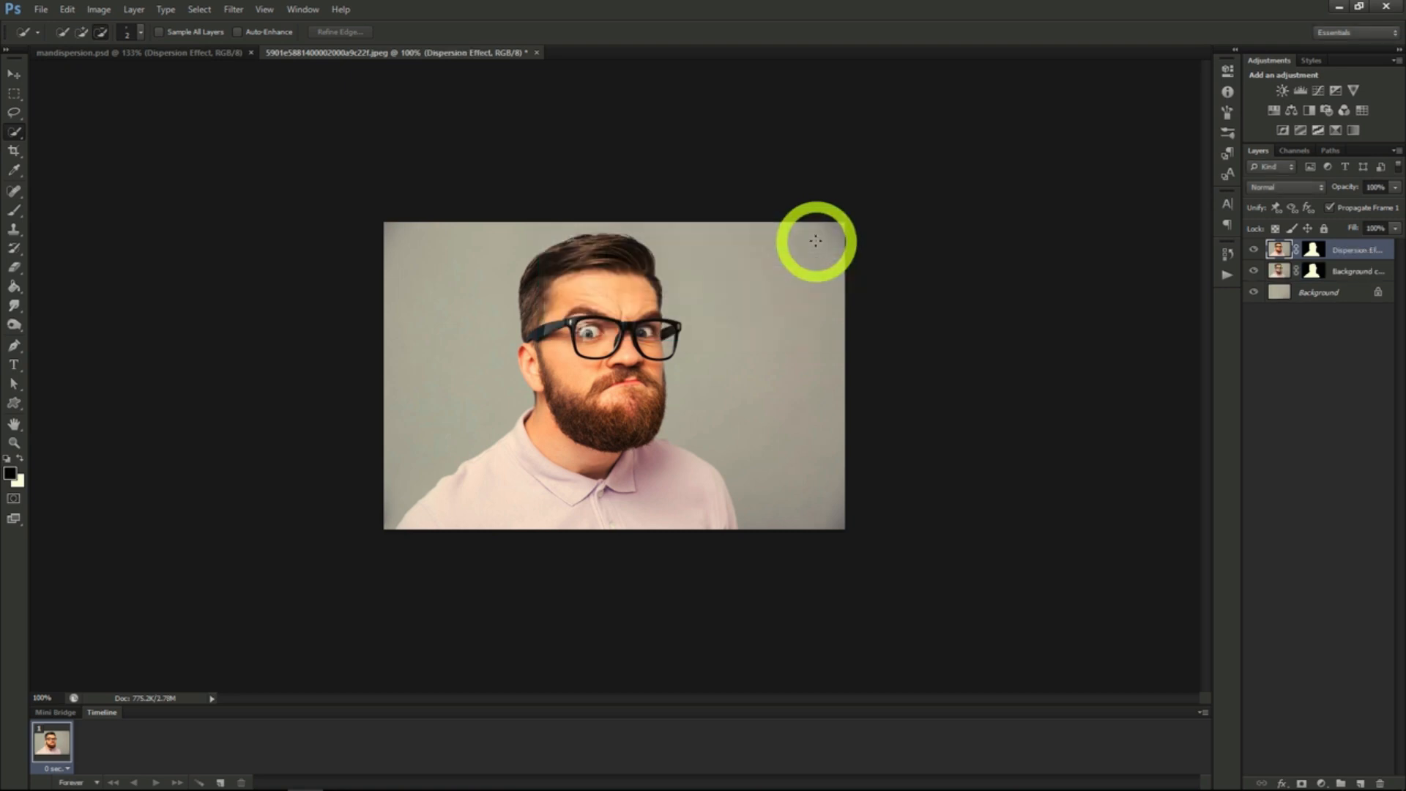
- Duplicate the Dispersion Effect layer as "Man" and make the Dispersion Effect layer active again
right_click(1340, 250)
left_click(1302, 300)
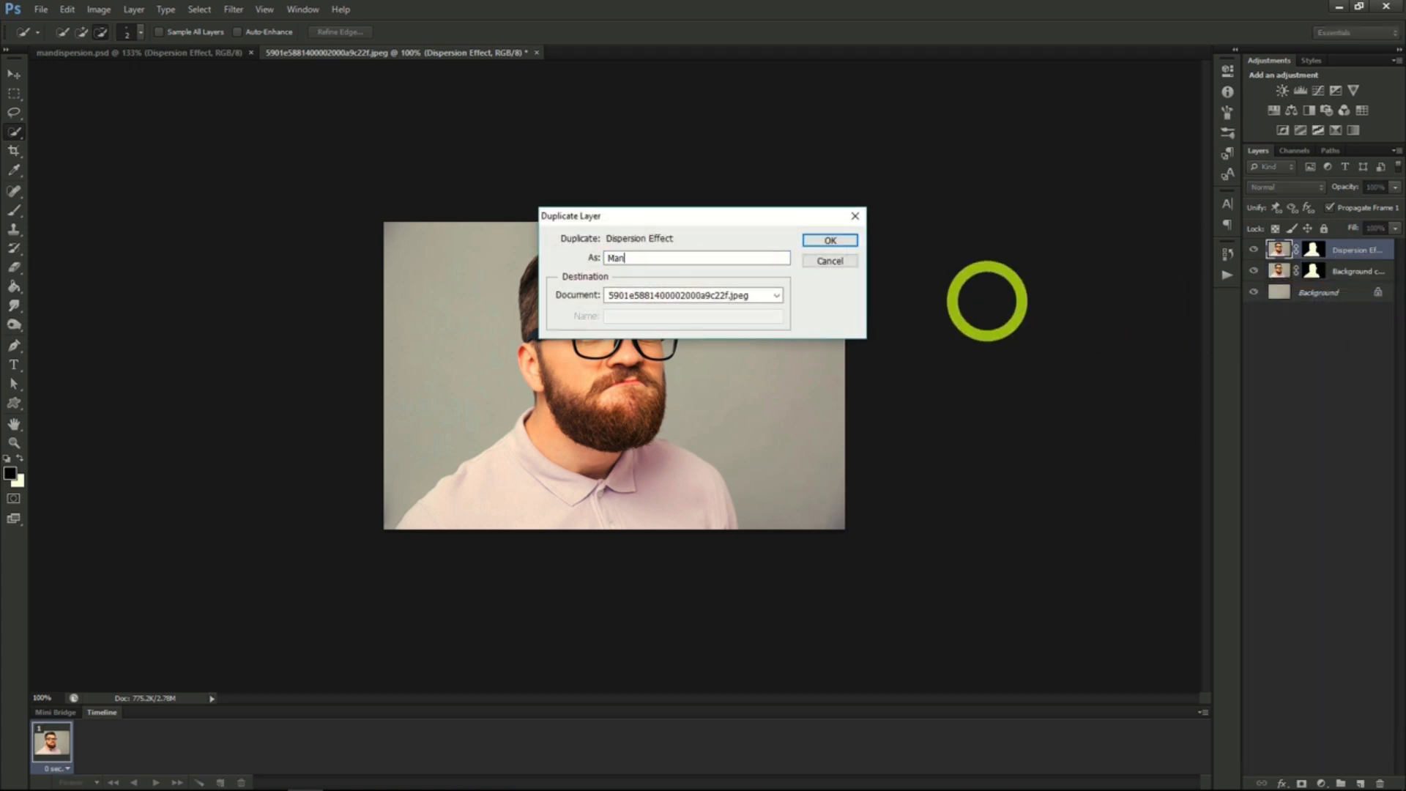
type("Man")
key("Return")
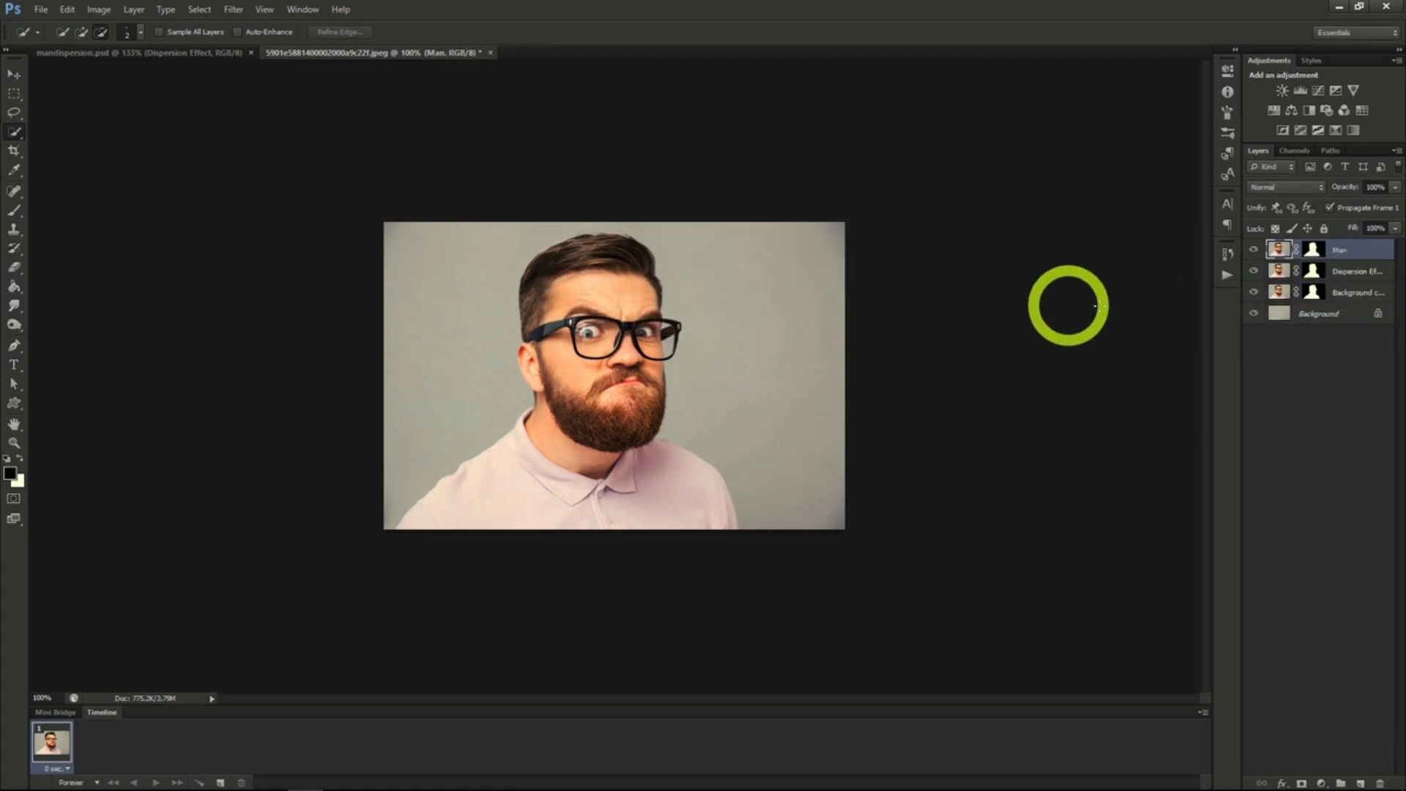
left_click(1341, 271)
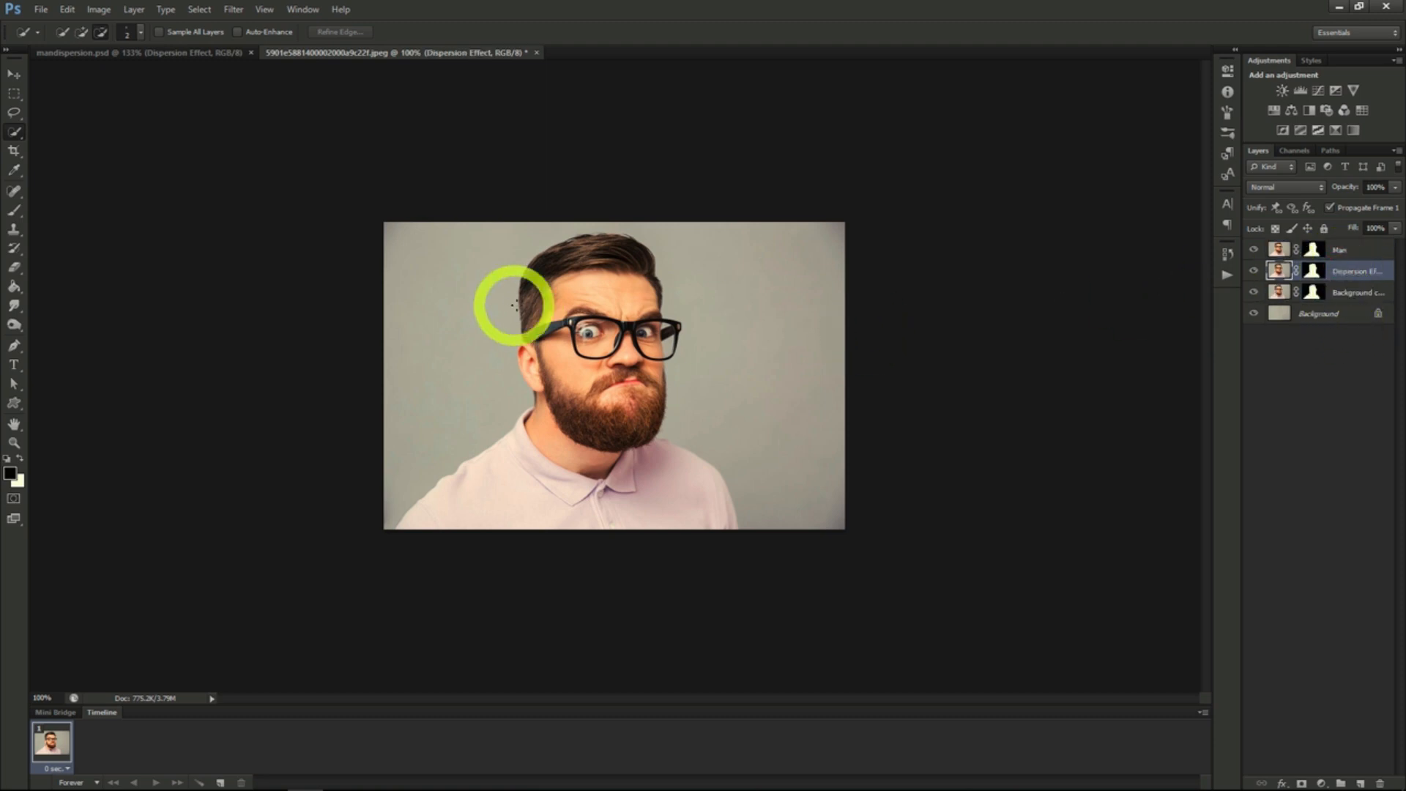
- Liquify the Dispersion Effect layer with Forward Warp, stretching the right half of the man's head, face and shirt out to the image's right edge
left_click(233, 9)
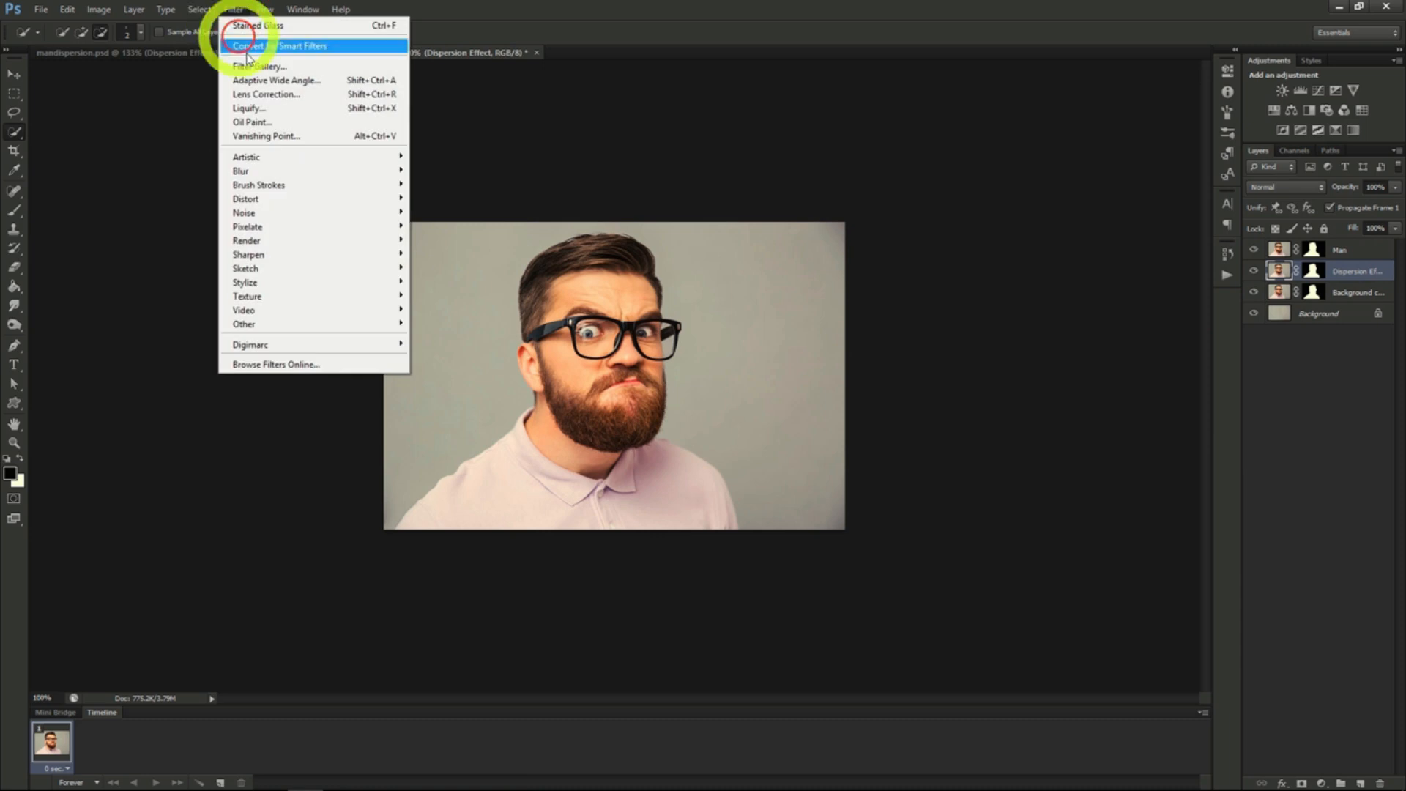
left_click(270, 109)
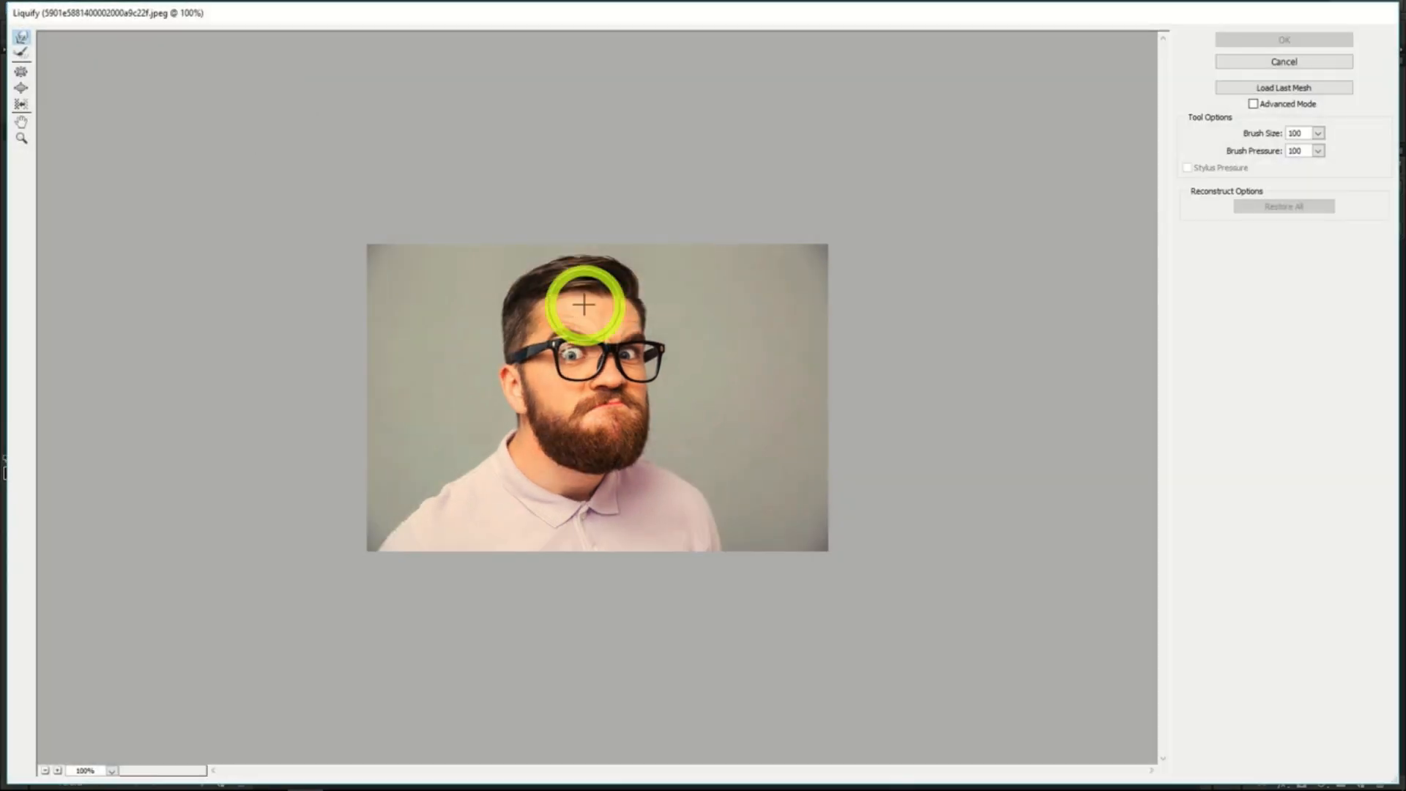
mouse_move(584, 305)
left_mouse_down()
mouse_move(605, 310)
mouse_move(644, 257)
mouse_move(696, 227)
left_mouse_up()
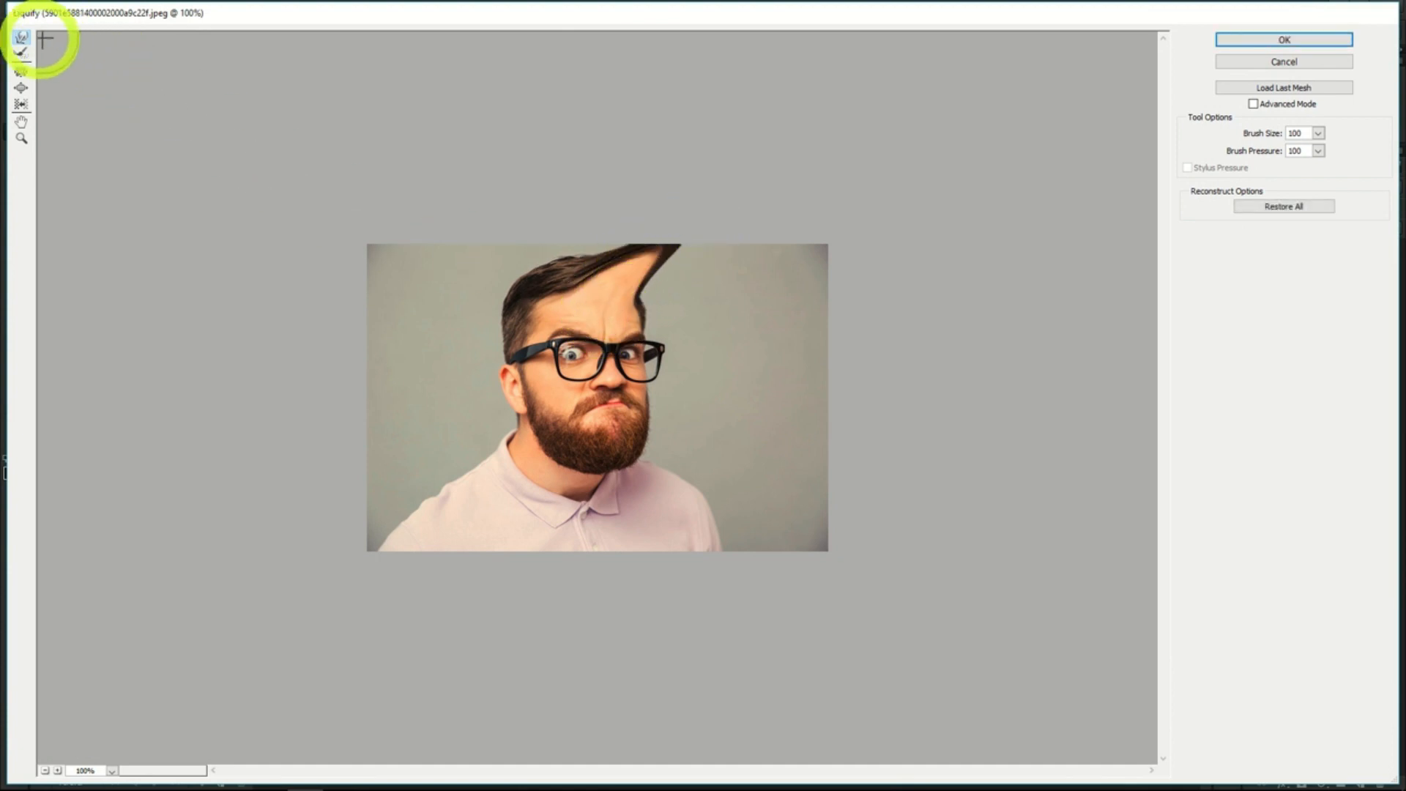
left_click(18, 40)
mouse_move(628, 308)
left_mouse_down()
mouse_move(705, 252)
mouse_move(759, 231)
mouse_move(703, 271)
mouse_move(812, 229)
mouse_move(575, 319)
mouse_move(833, 270)
mouse_move(668, 318)
mouse_move(823, 284)
mouse_move(785, 243)
mouse_move(801, 234)
mouse_move(685, 298)
mouse_move(850, 255)
mouse_move(655, 307)
mouse_move(894, 288)
mouse_move(673, 318)
mouse_move(909, 330)
mouse_move(662, 322)
mouse_move(888, 322)
mouse_move(647, 346)
mouse_move(873, 374)
mouse_move(837, 371)
mouse_move(898, 506)
left_mouse_up()
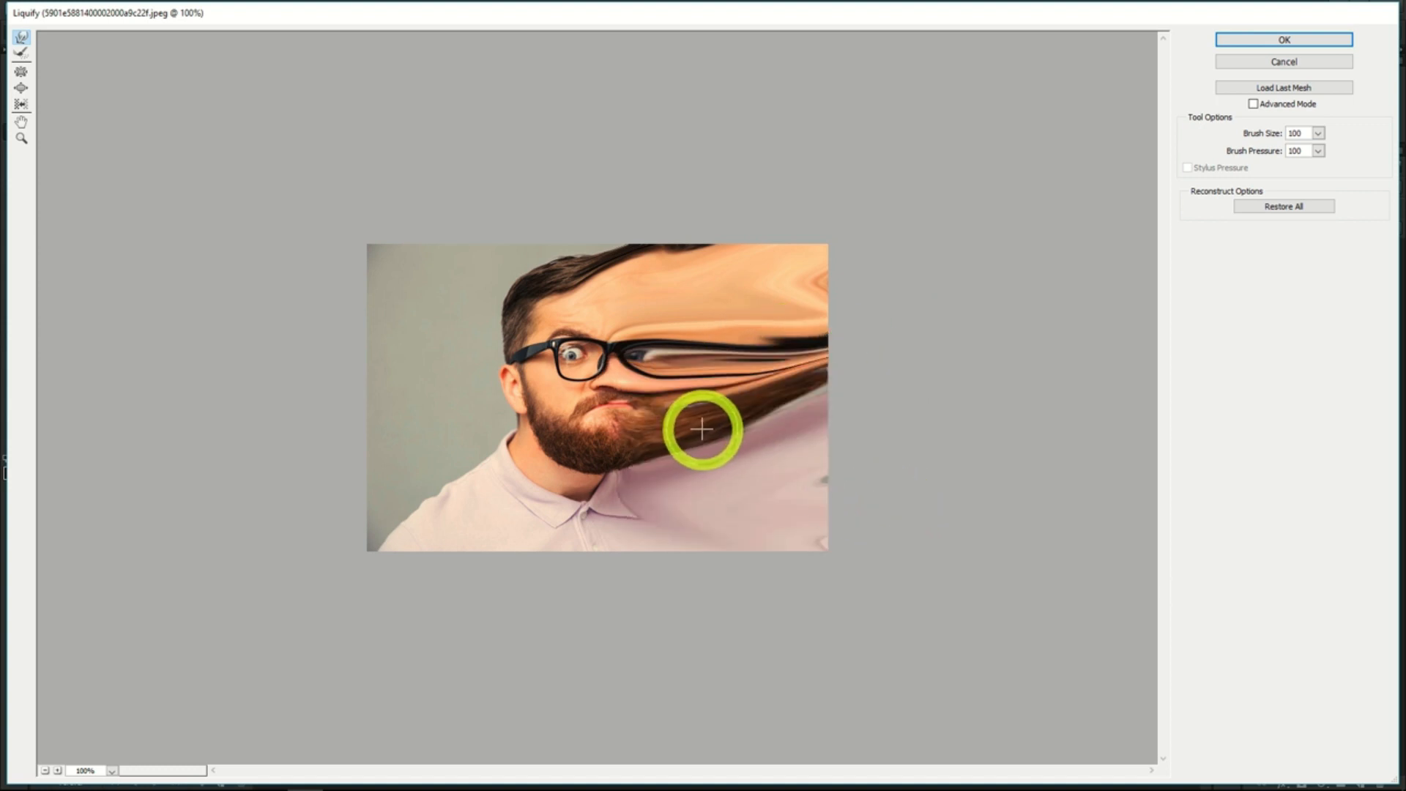
left_click(1273, 40)
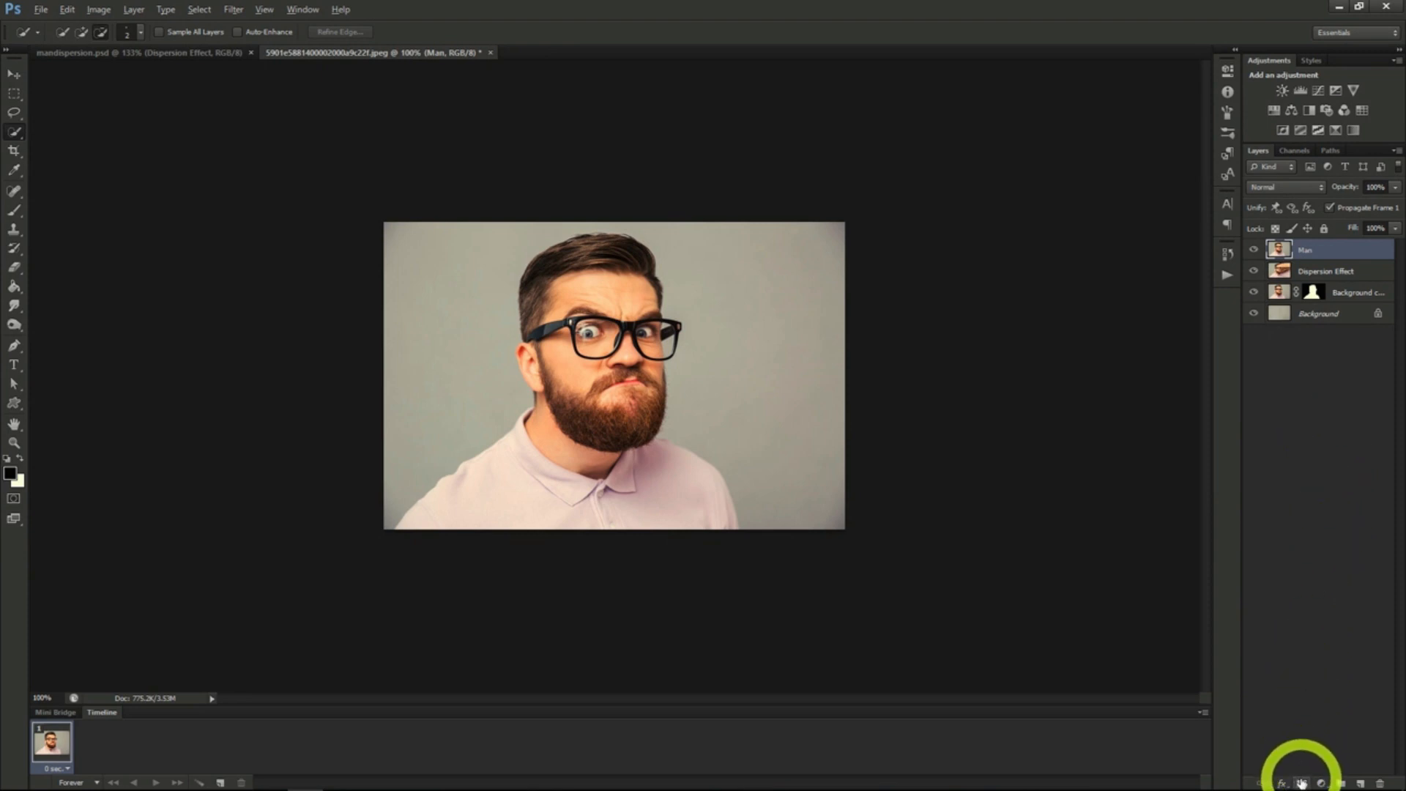
- Add a black layer mask to the Dispersion Effect layer and hide the Background copy layer
left_click(1303, 270)
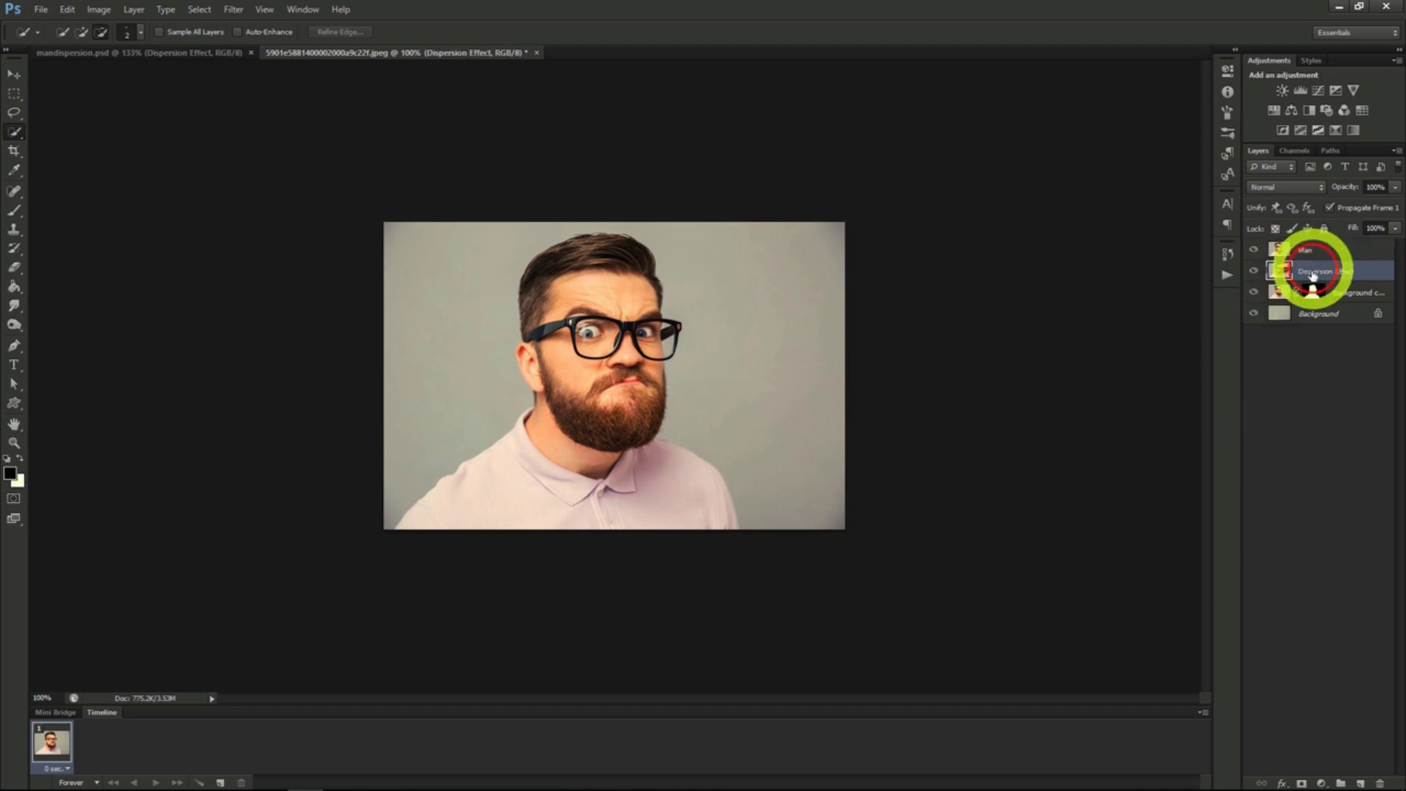
left_click(1302, 784, "alt")
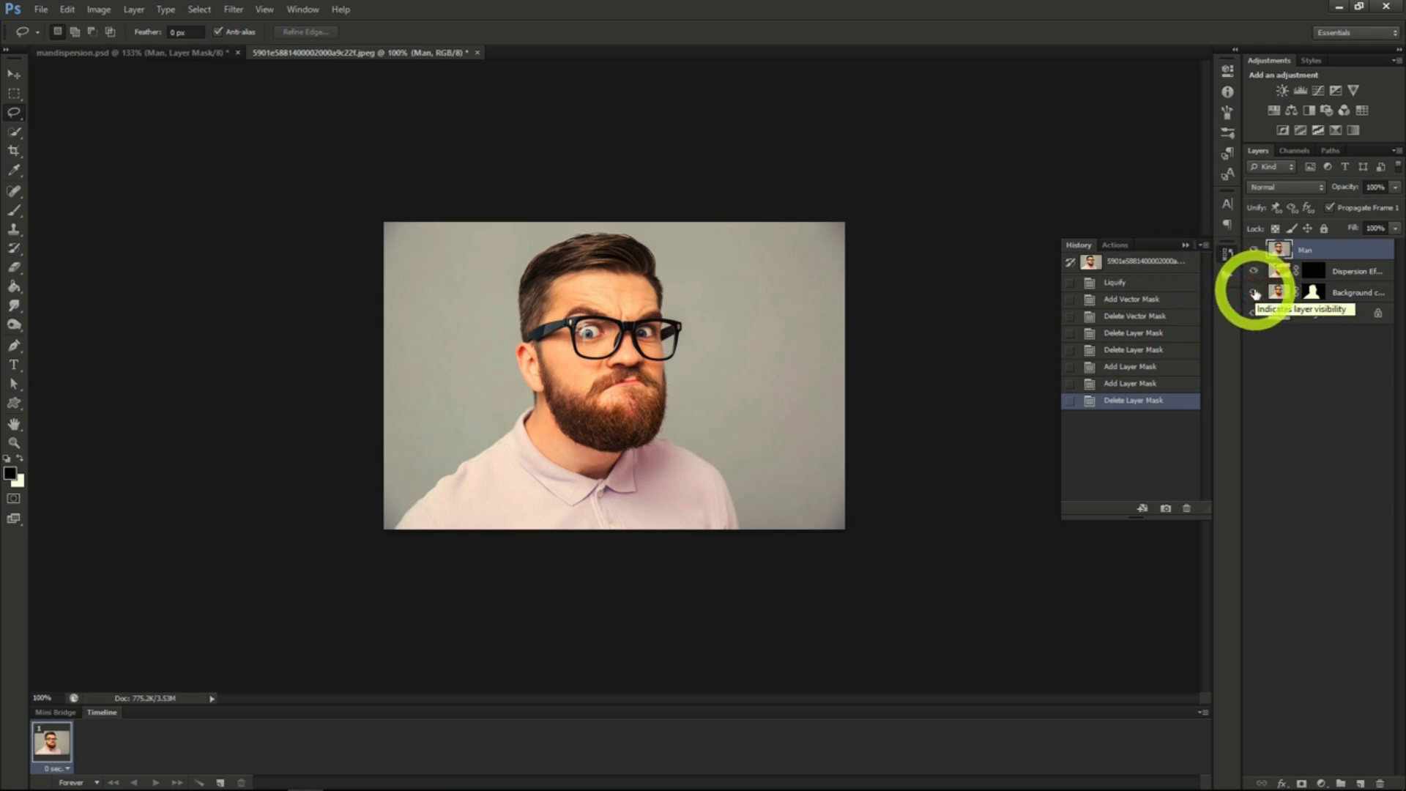
left_click(1254, 293)
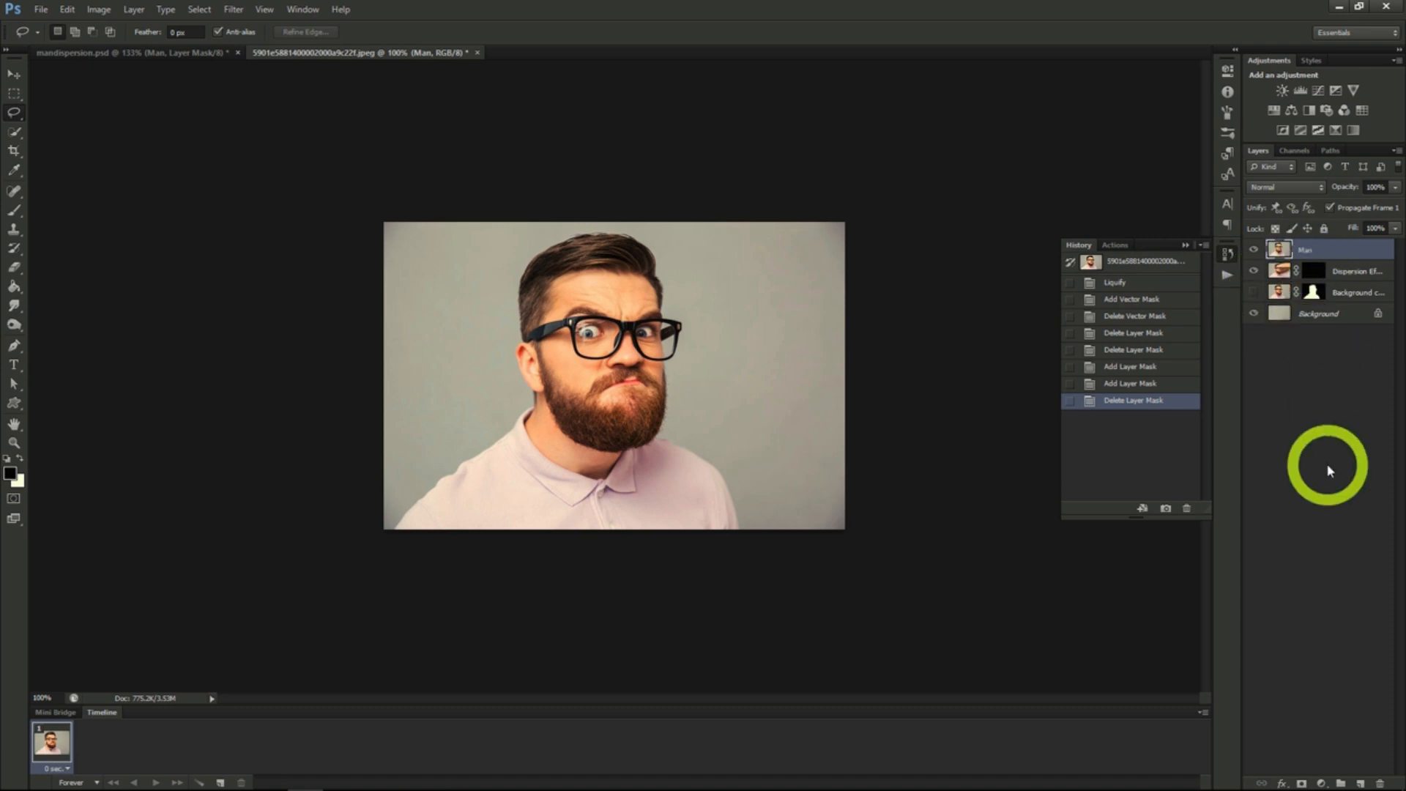
- Add a white layer mask to the Man layer and make that mask active
left_click(1301, 782)
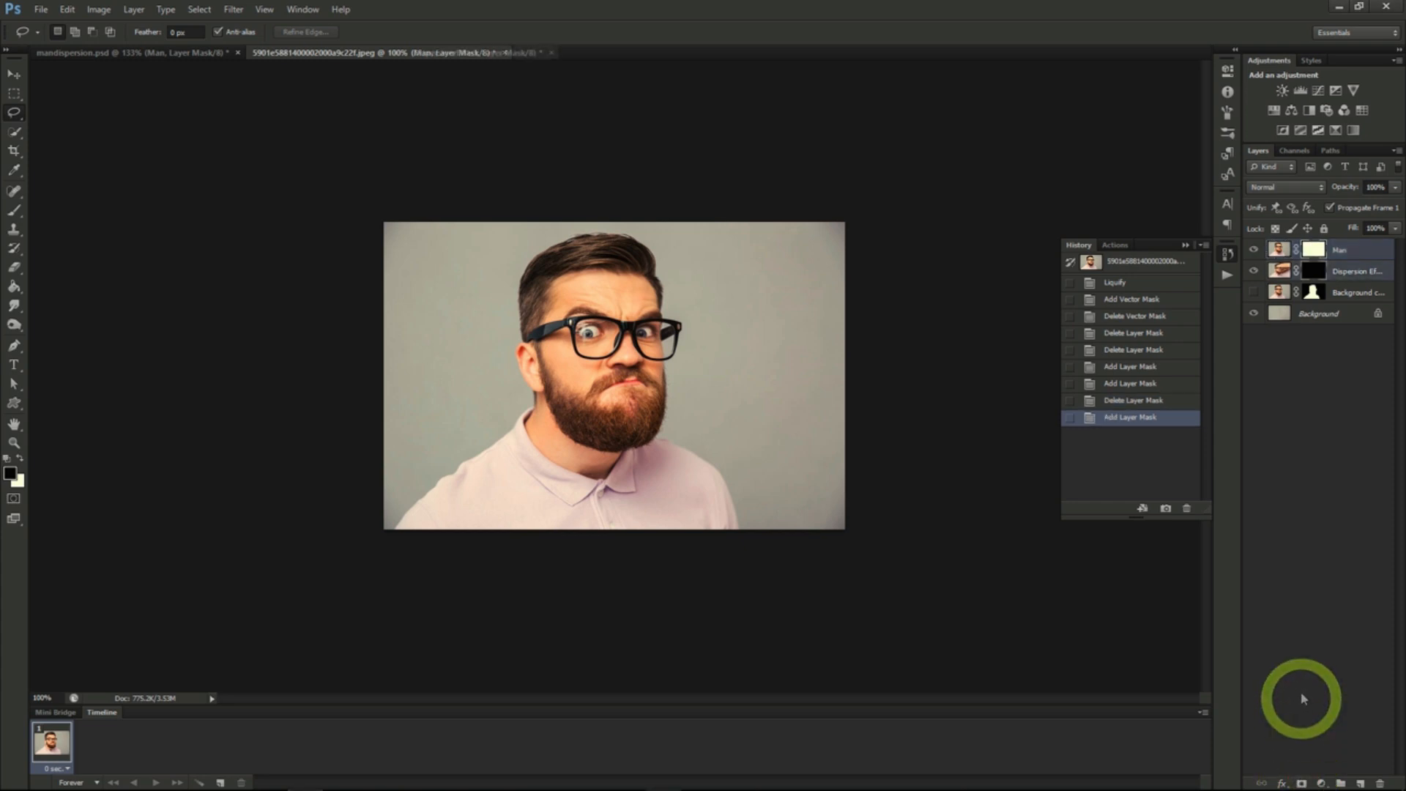
left_click(1312, 270)
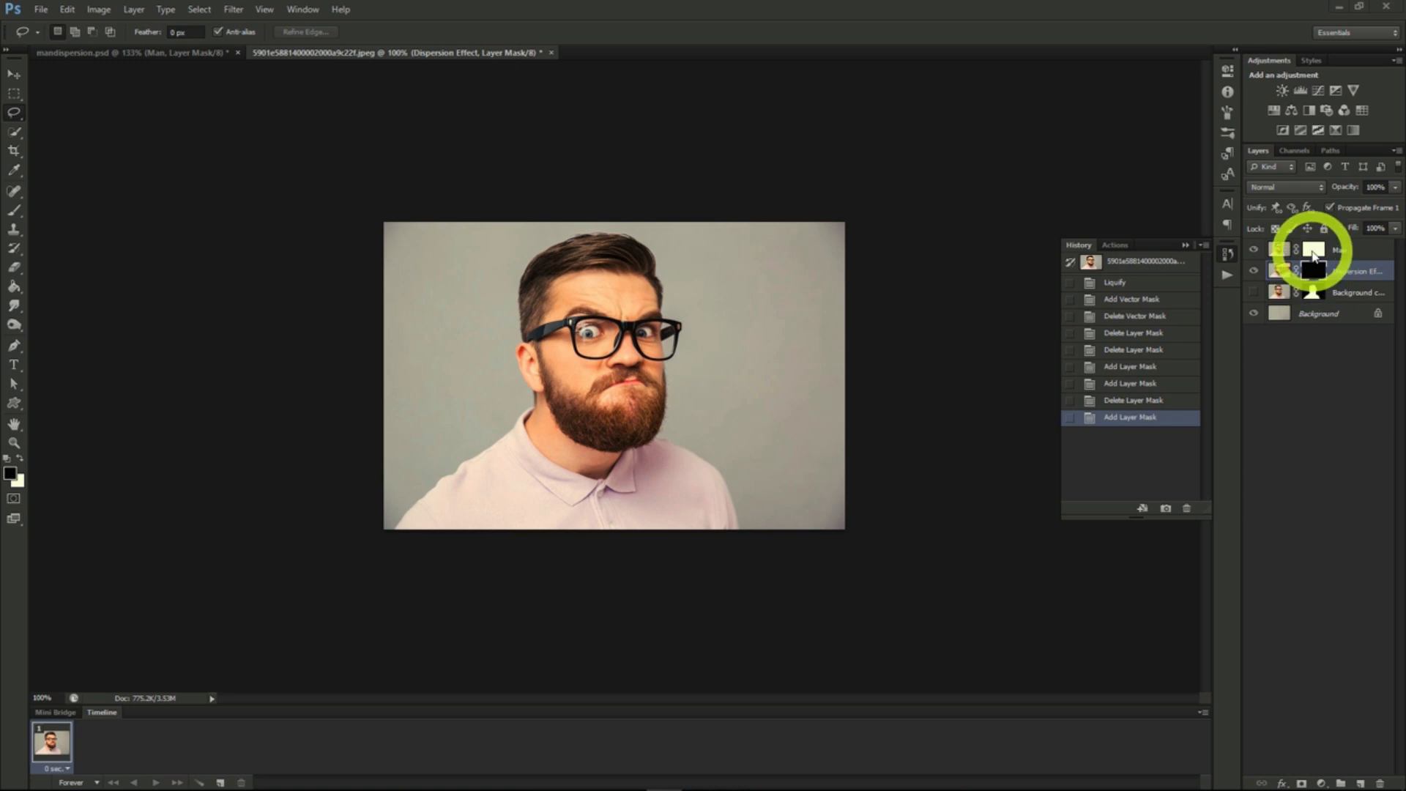
left_click(1313, 252)
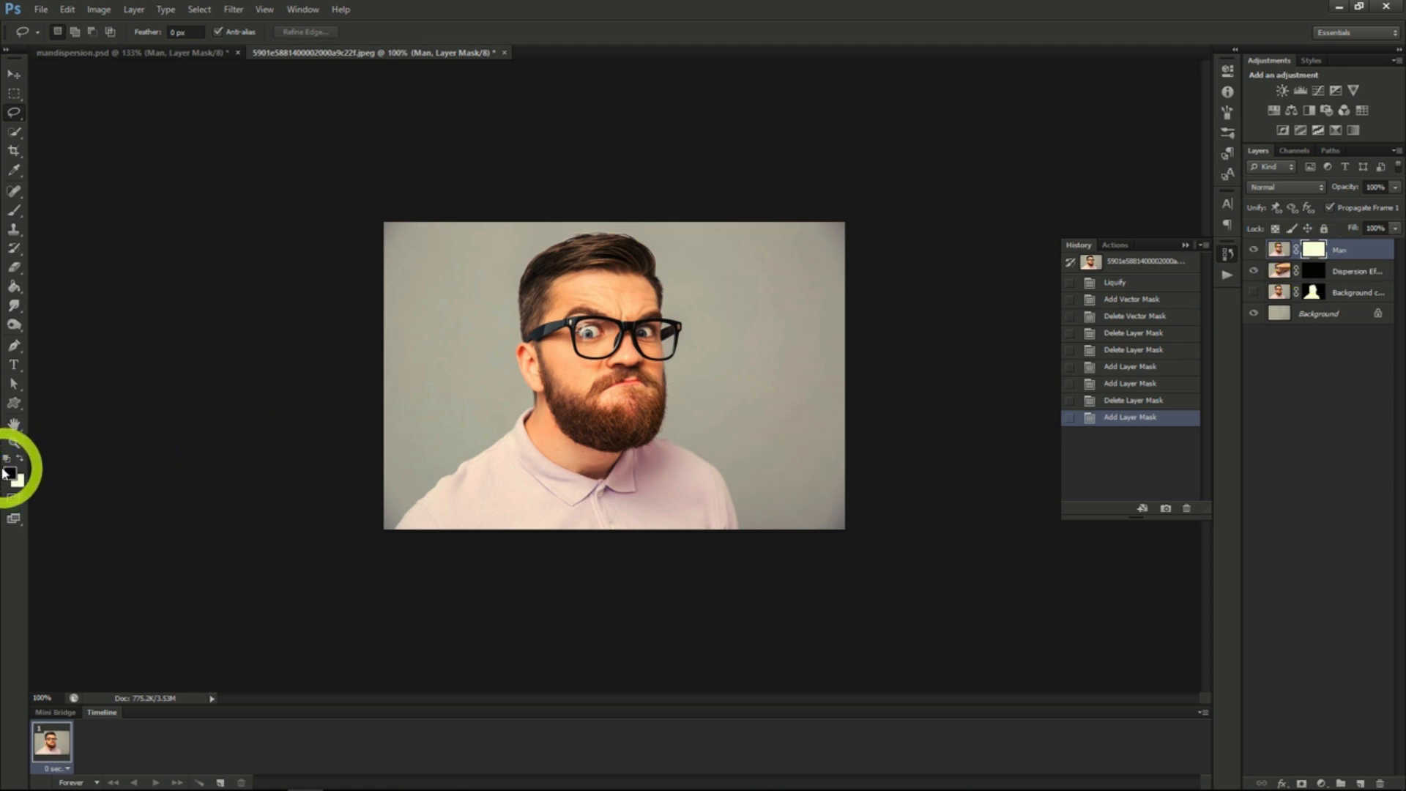
- Choose a disintegration particle brush with the Brush tool and reduce its size to 400 px
left_click(15, 213)
left_click(73, 32)
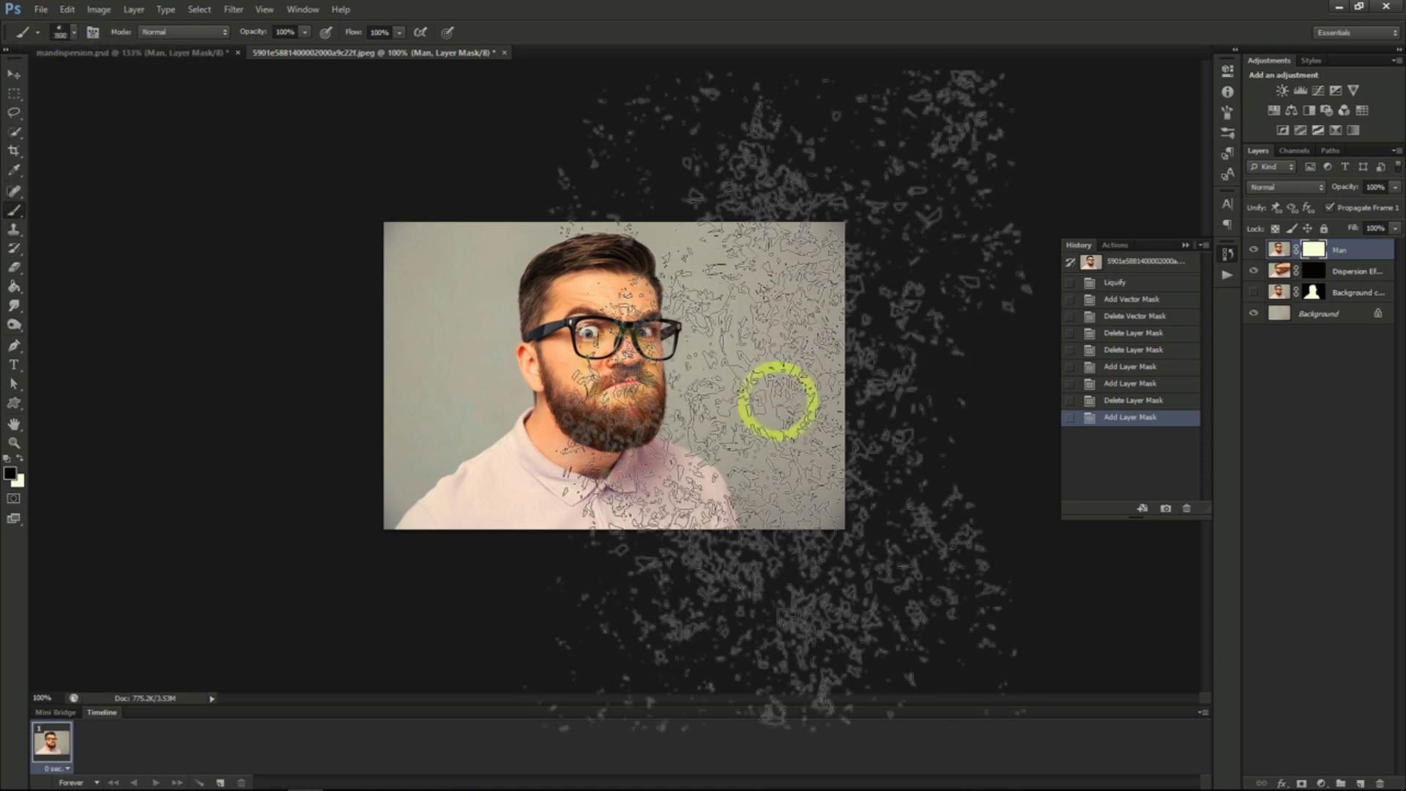
key("bracketleft")
key("bracketleft")
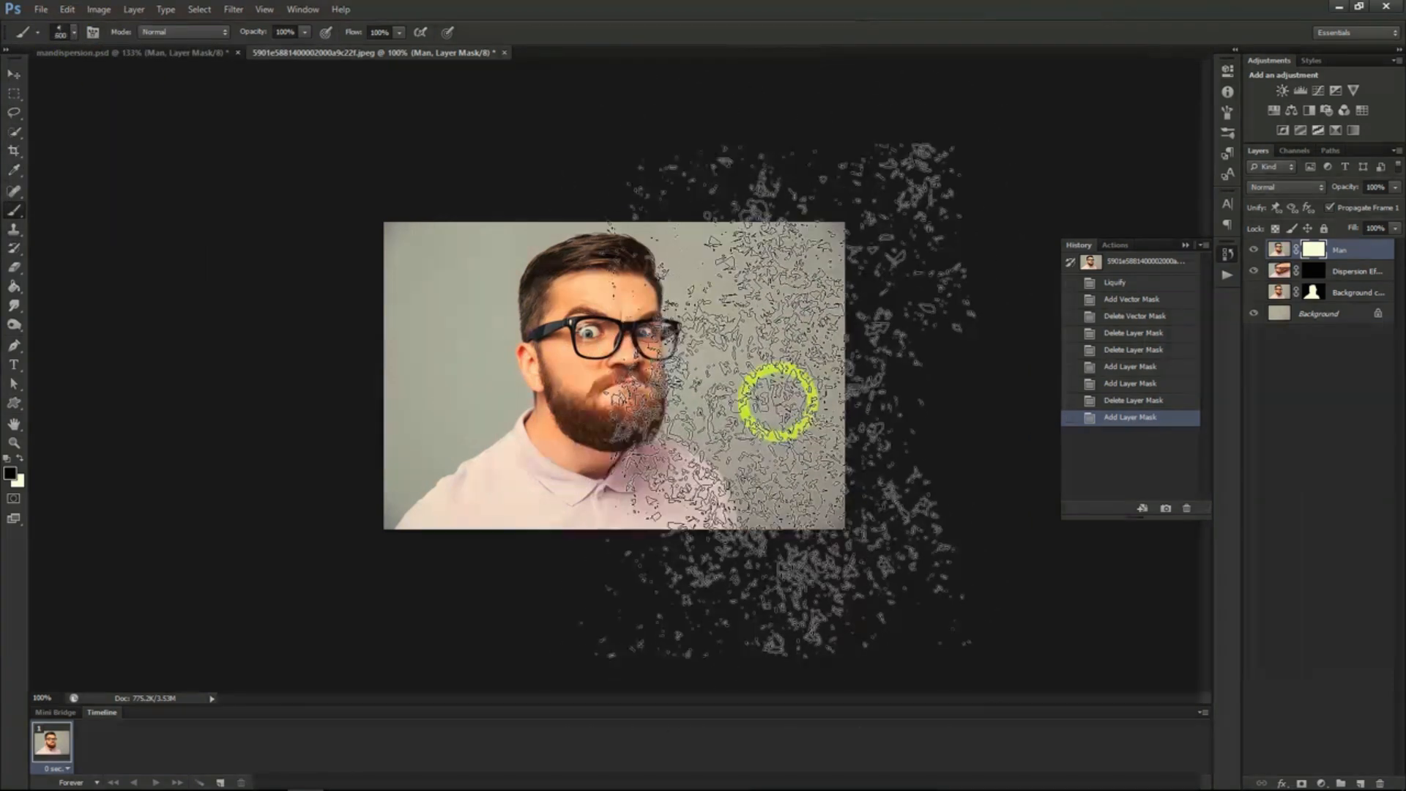
key("bracketleft")
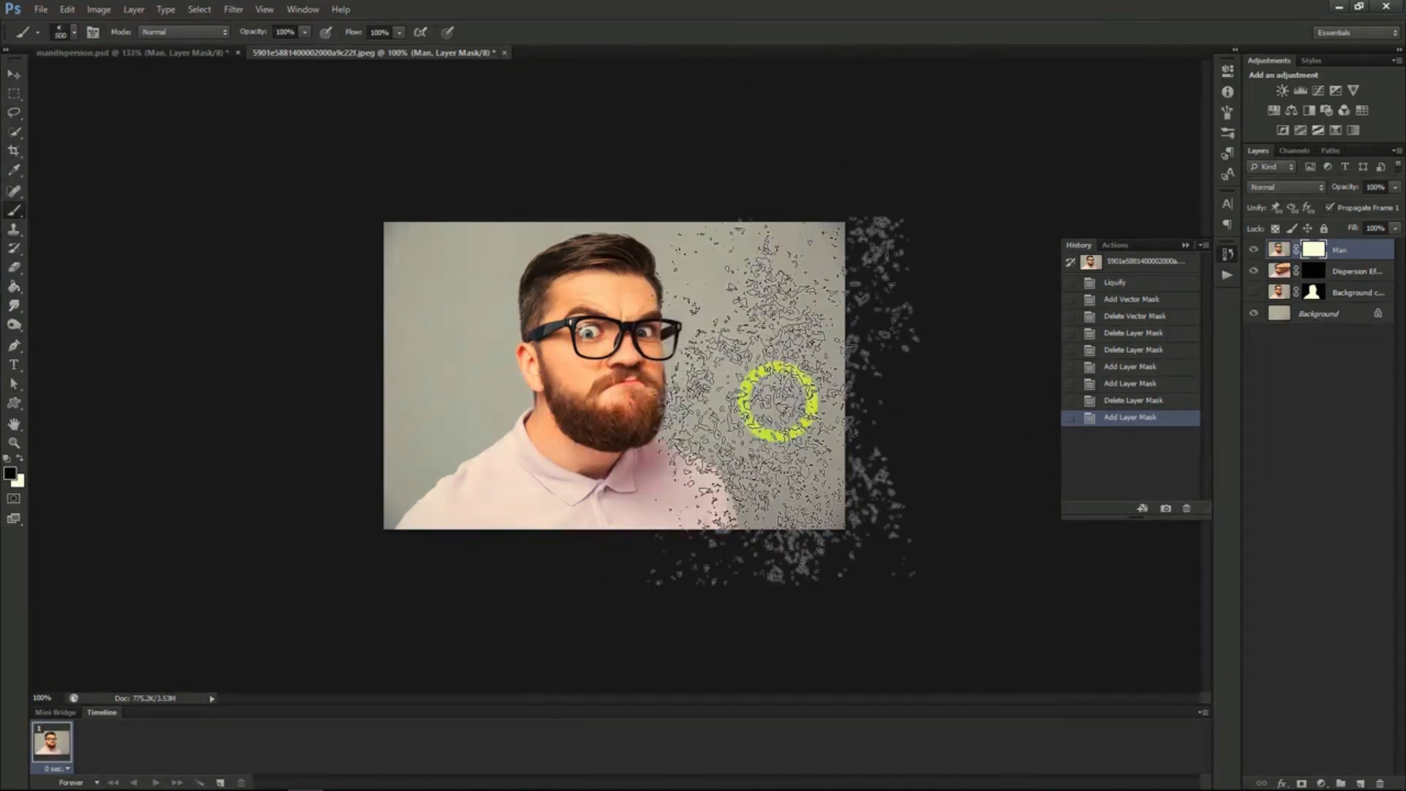
key("bracketleft")
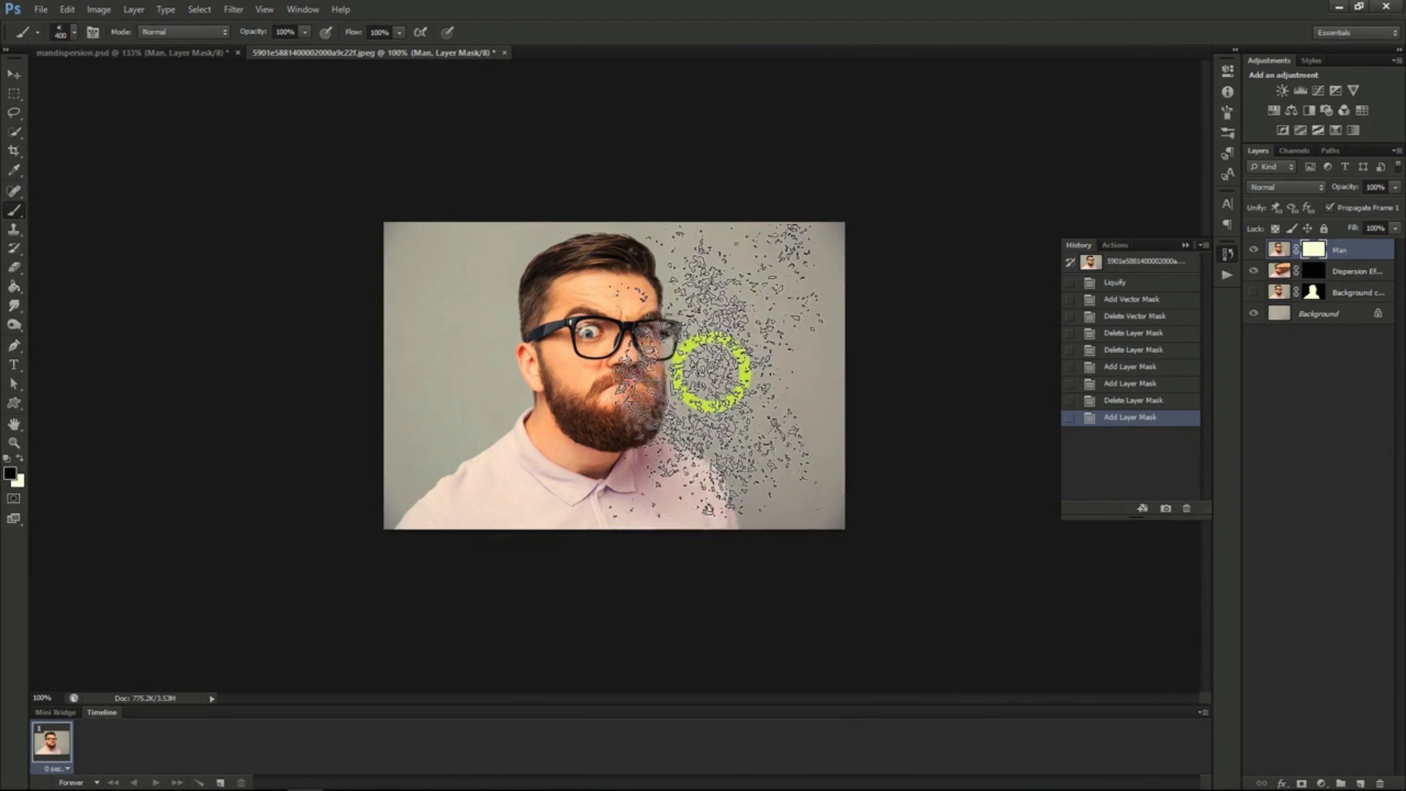
- Paint black particles on the Man layer's mask to break up the right edge of the hair, face, beard and shirt
left_click_drag(705, 364, 721, 290)
left_click(710, 241)
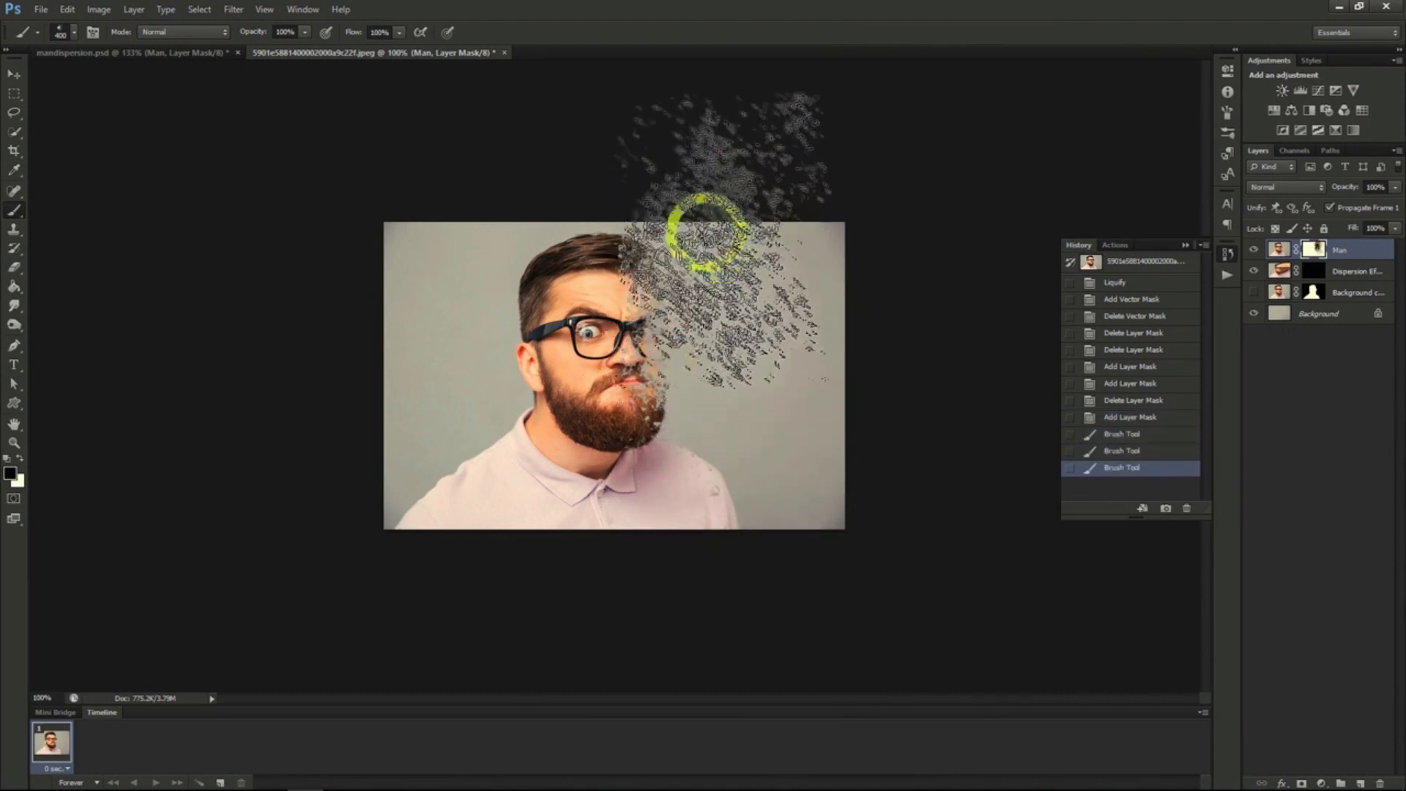
left_click(765, 433)
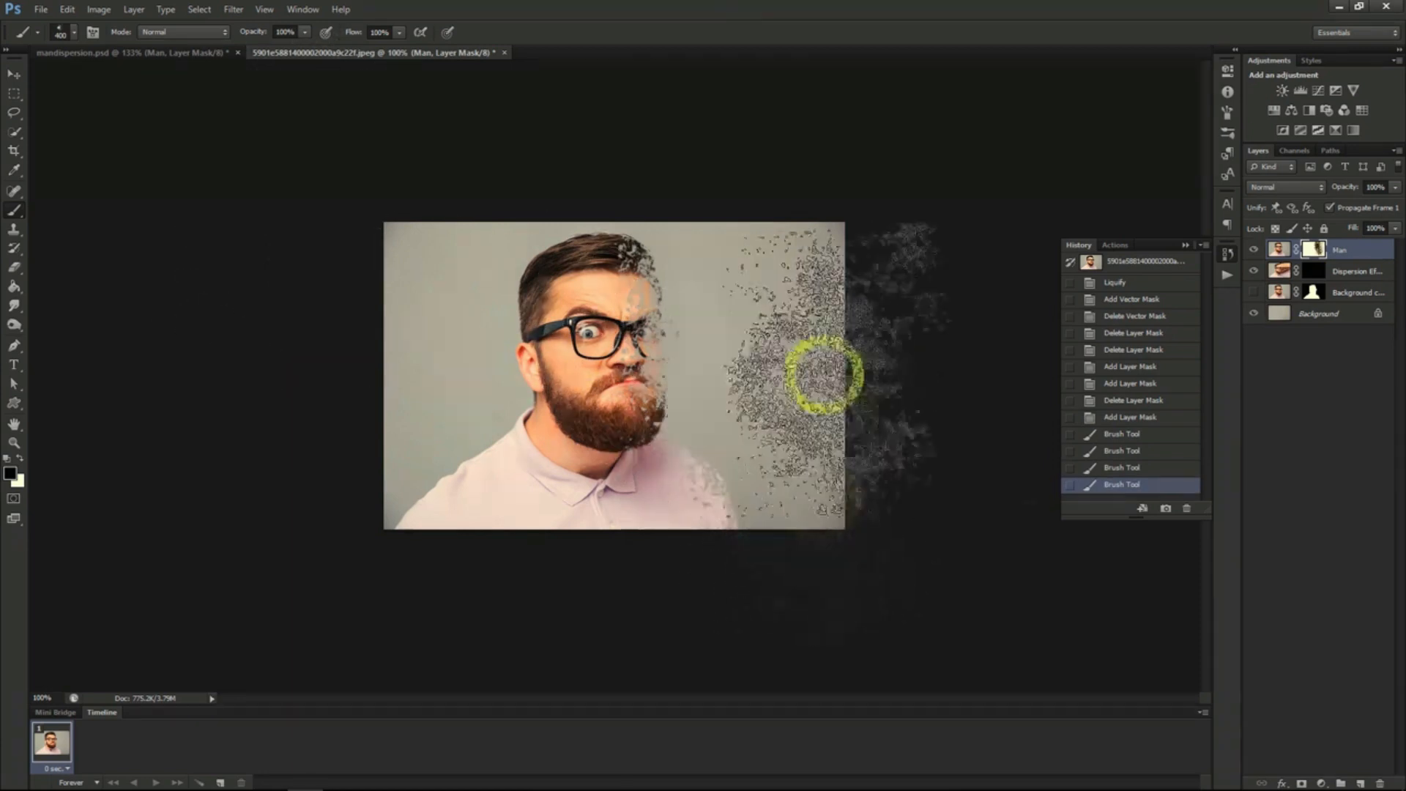
- Make the Dispersion Effect layer active with white as foreground colour and choose a different 2500 px particle brush
left_click(1339, 273)
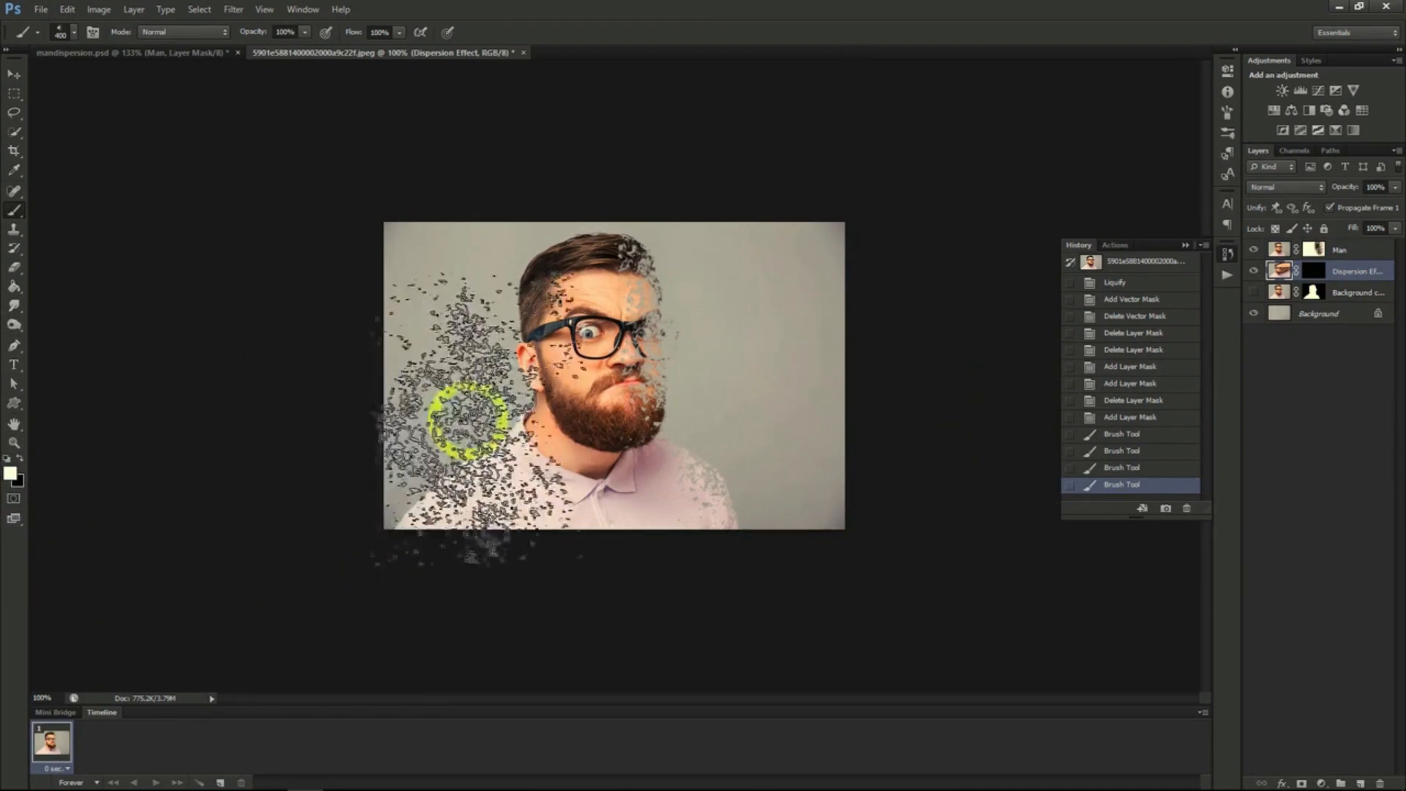
left_click(71, 30)
left_click(101, 189)
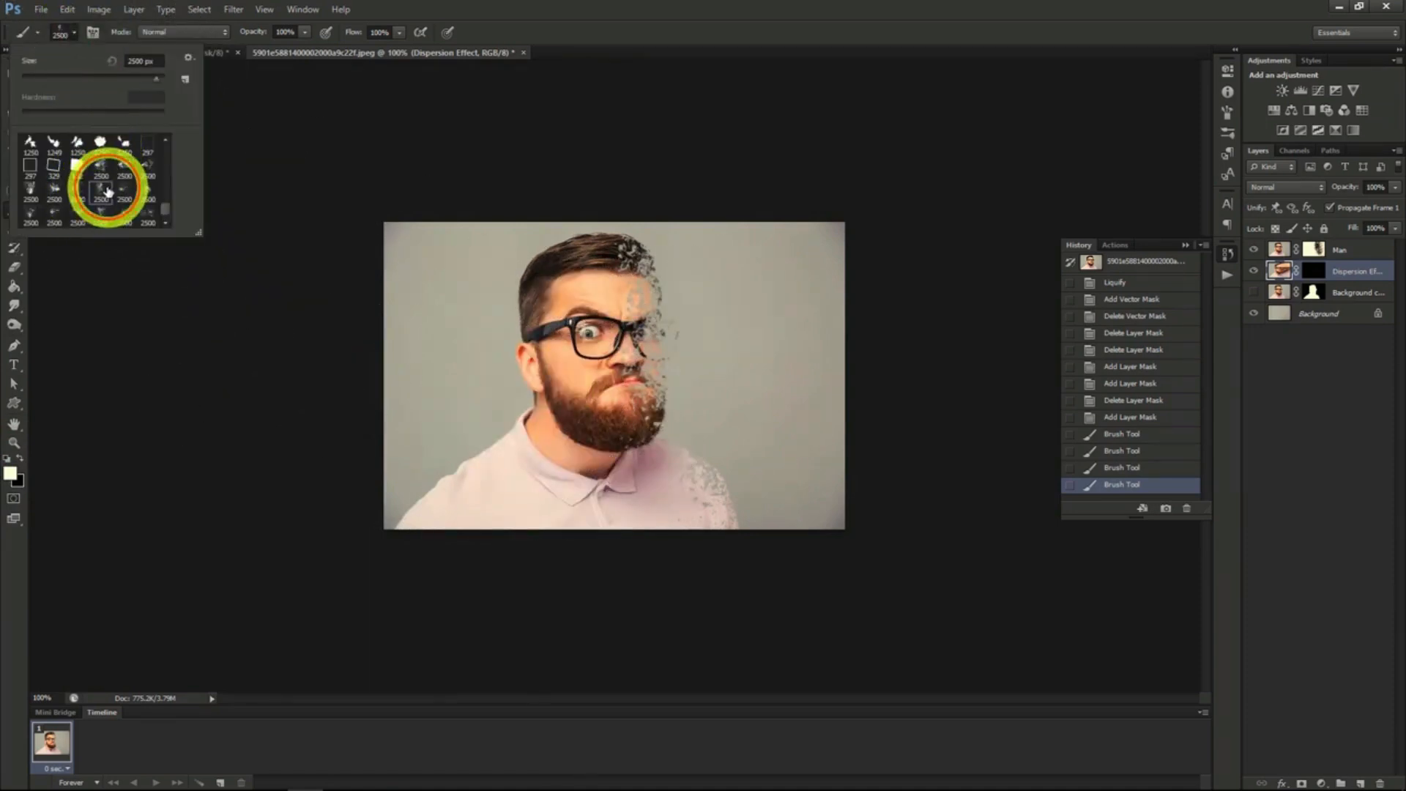
left_click(72, 31)
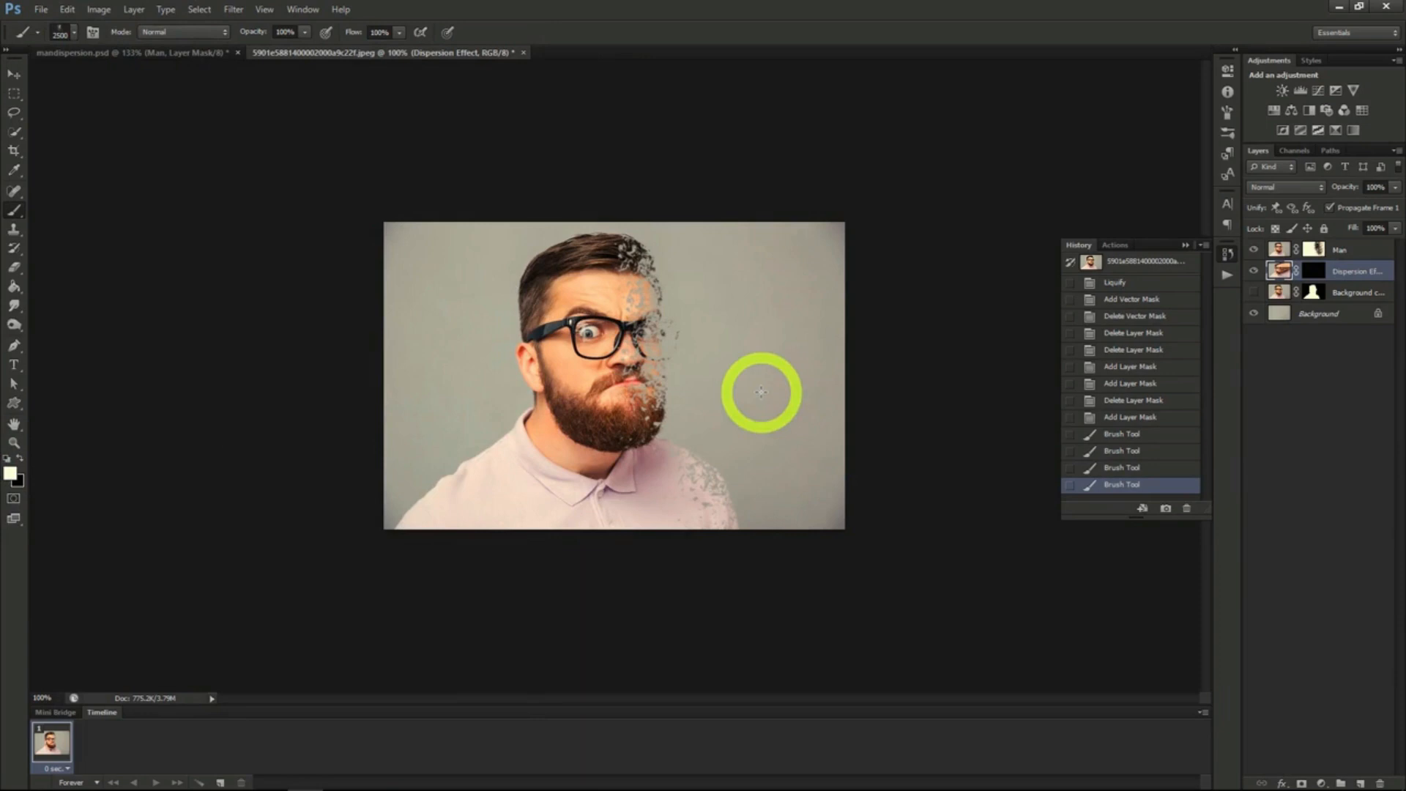
- Paint white particles at 400 px on the Dispersion Effect mask, scattering stretched fragments from the man's face and shirt to the right edge
left_click(732, 364)
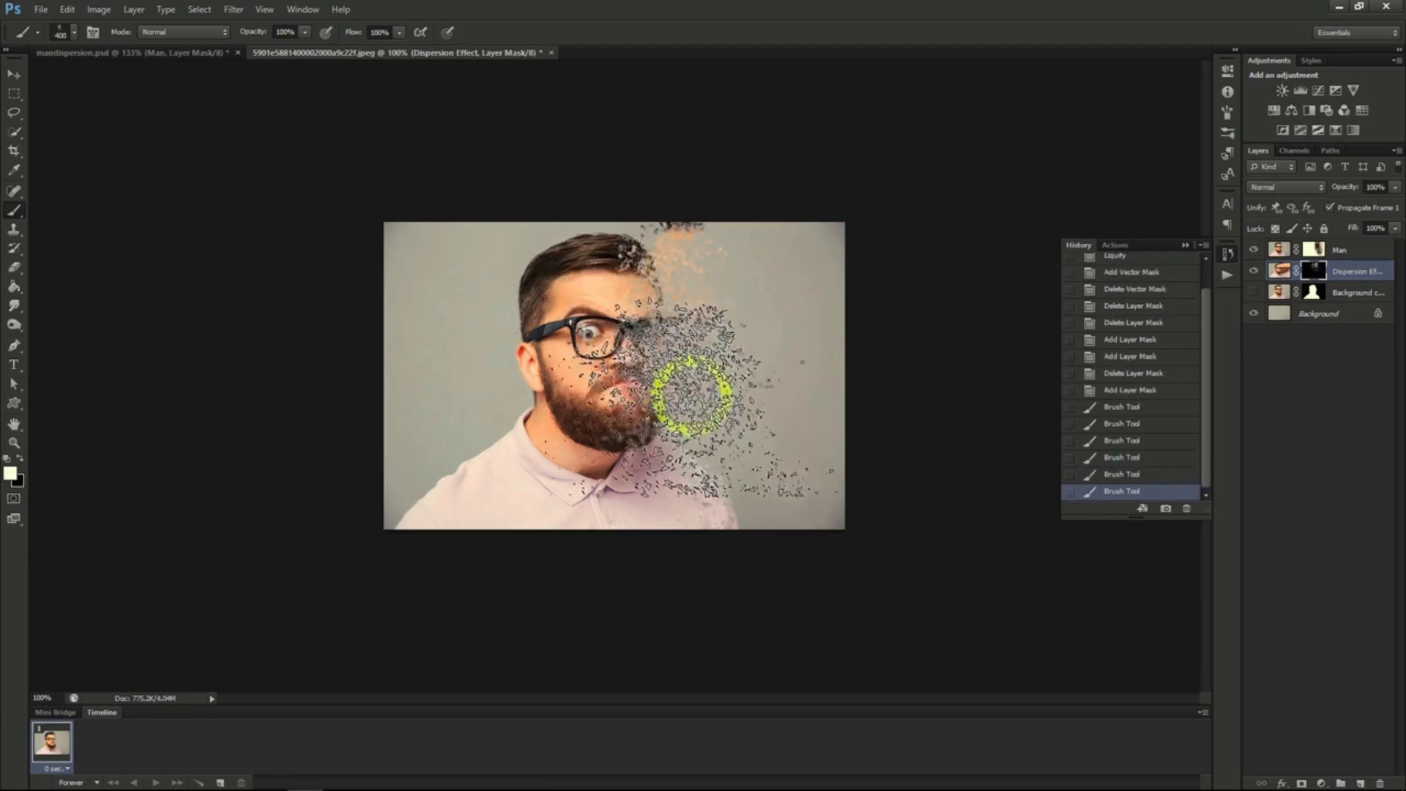
left_click(736, 440)
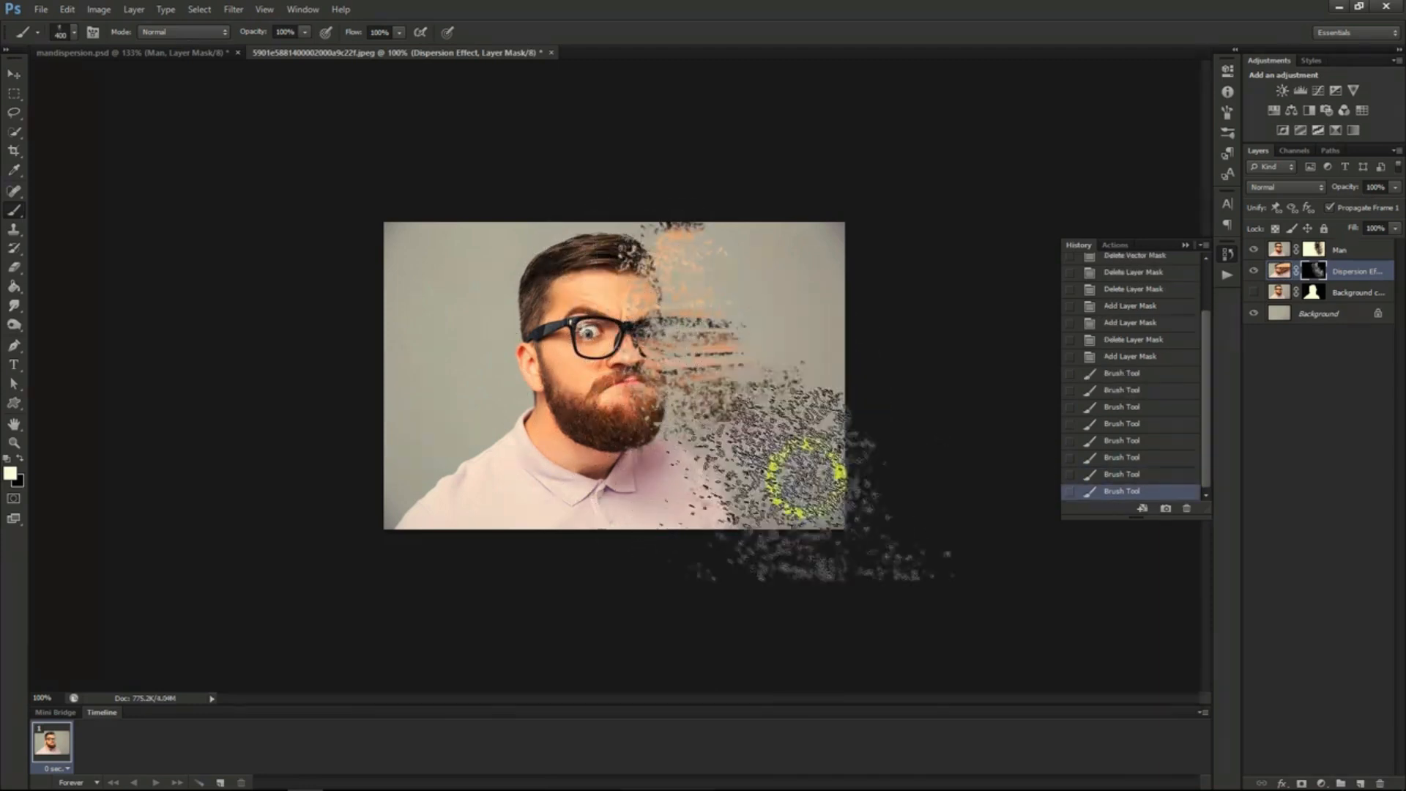
left_click(835, 397)
left_click(797, 265)
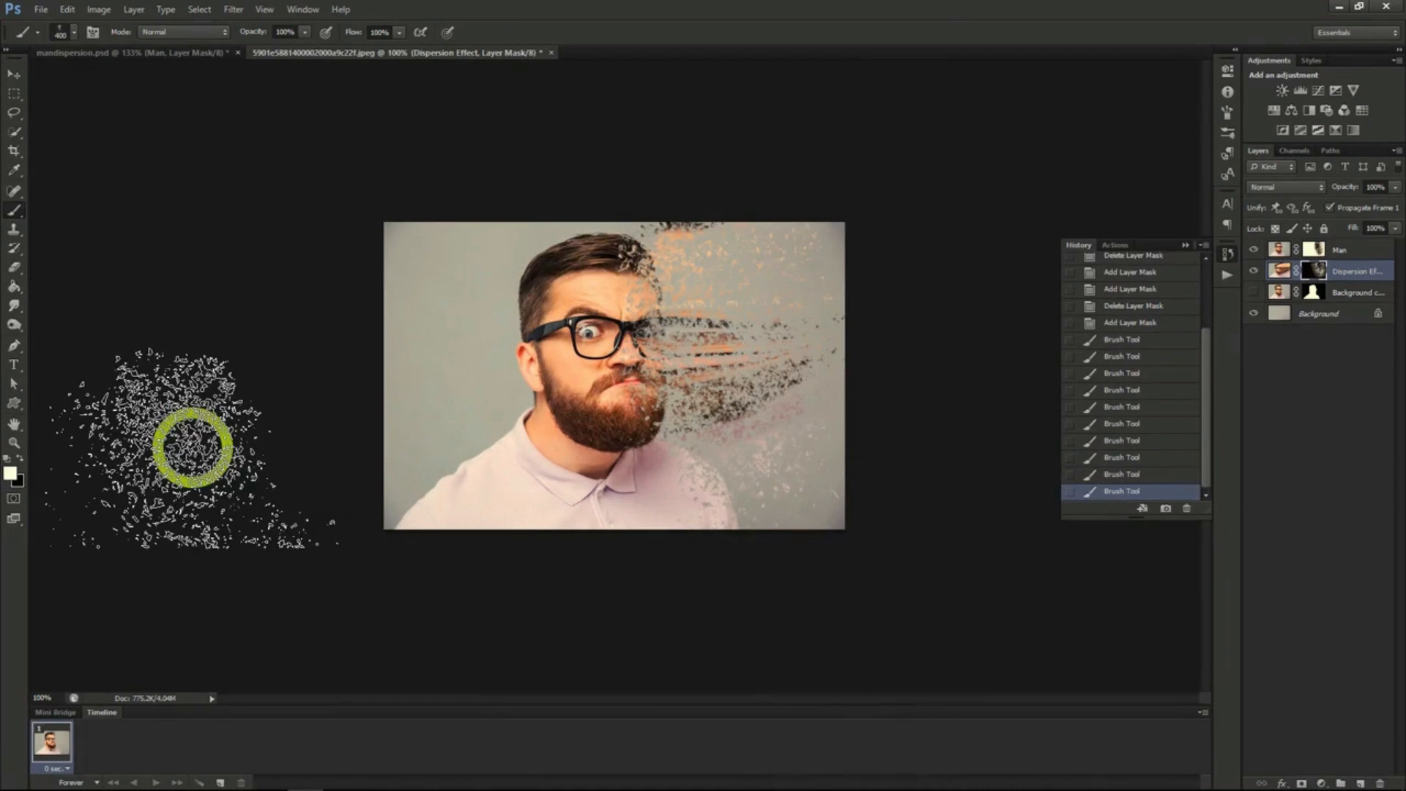
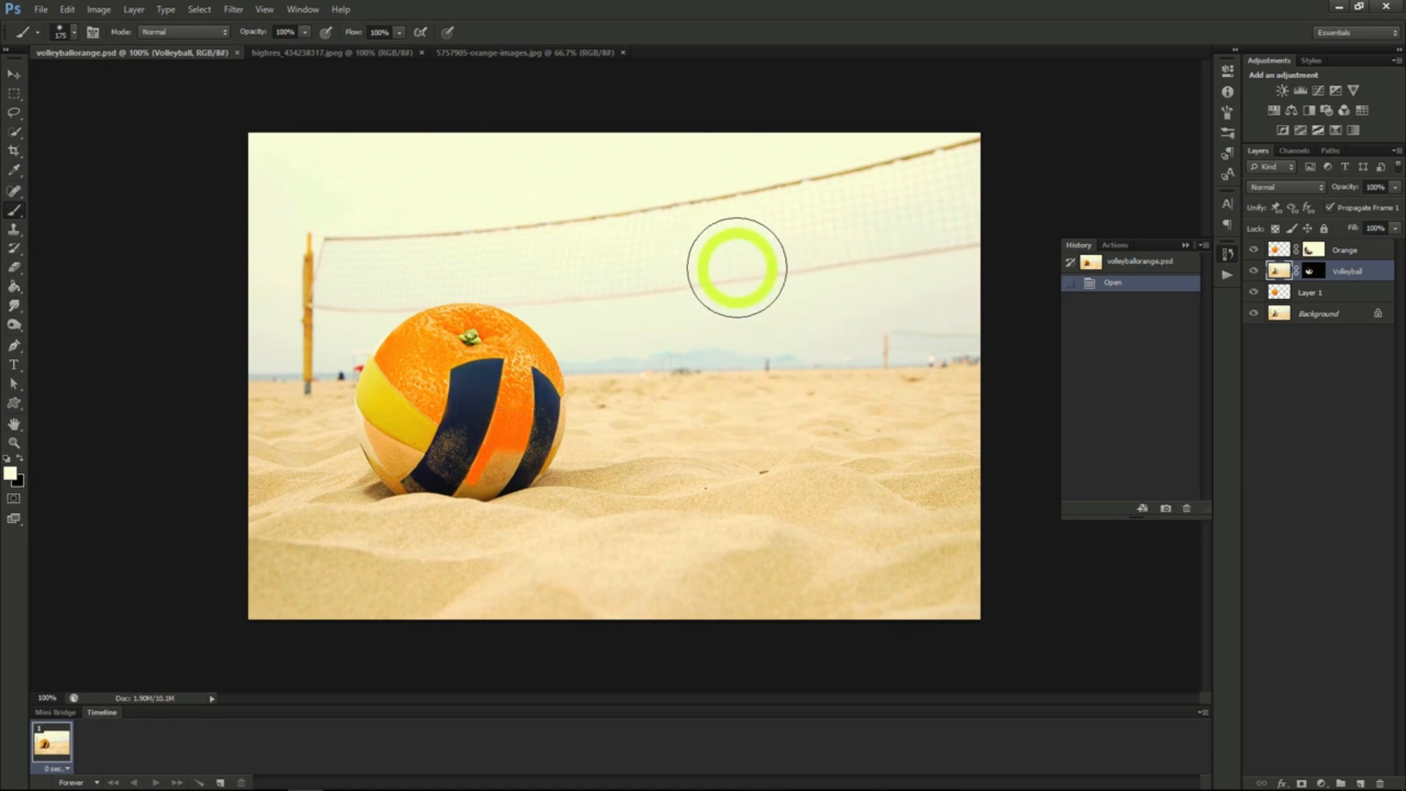
- Select the whole orange in the orange photo with Quick Selection and copy it into highres_434238317.jpeg as a new layer
left_click(377, 58)
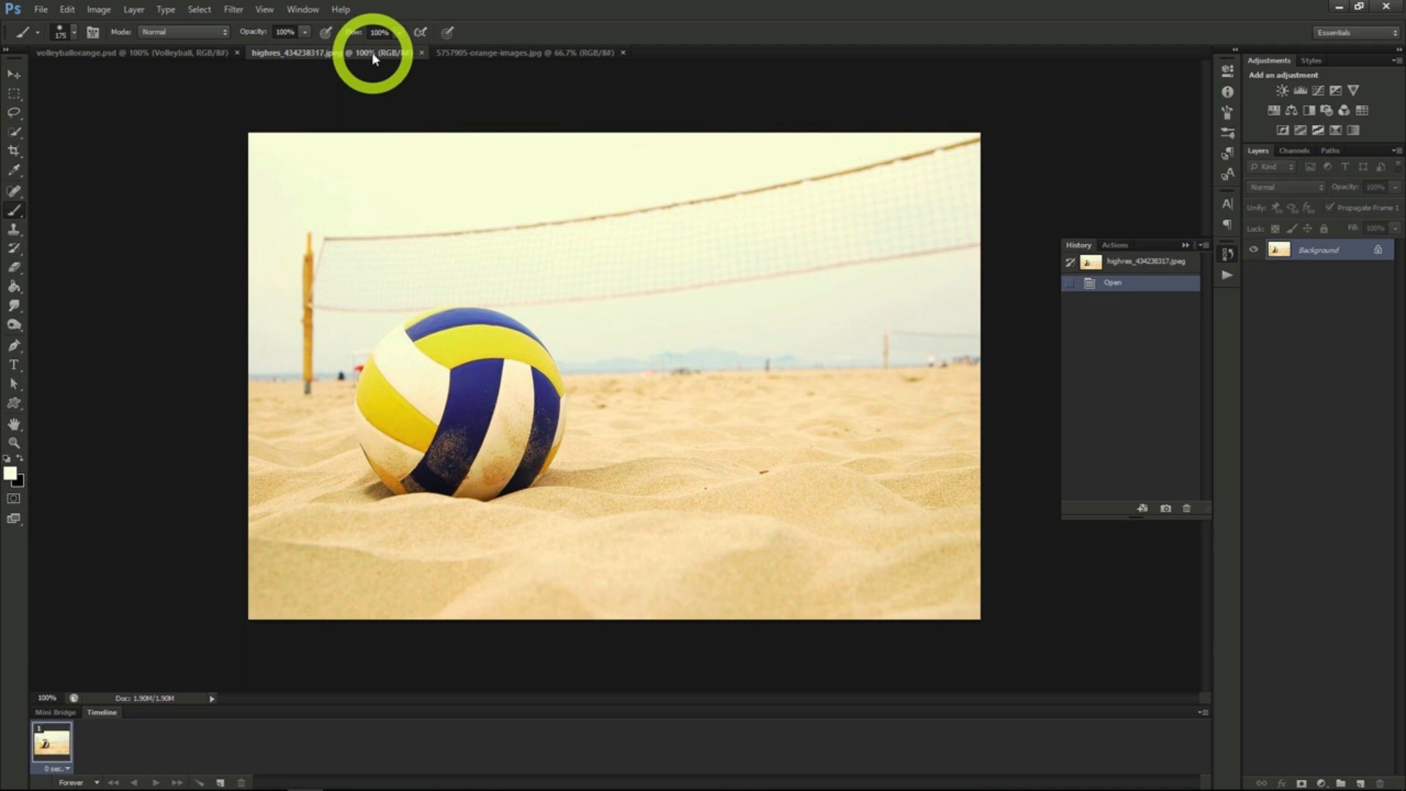
left_click(469, 53)
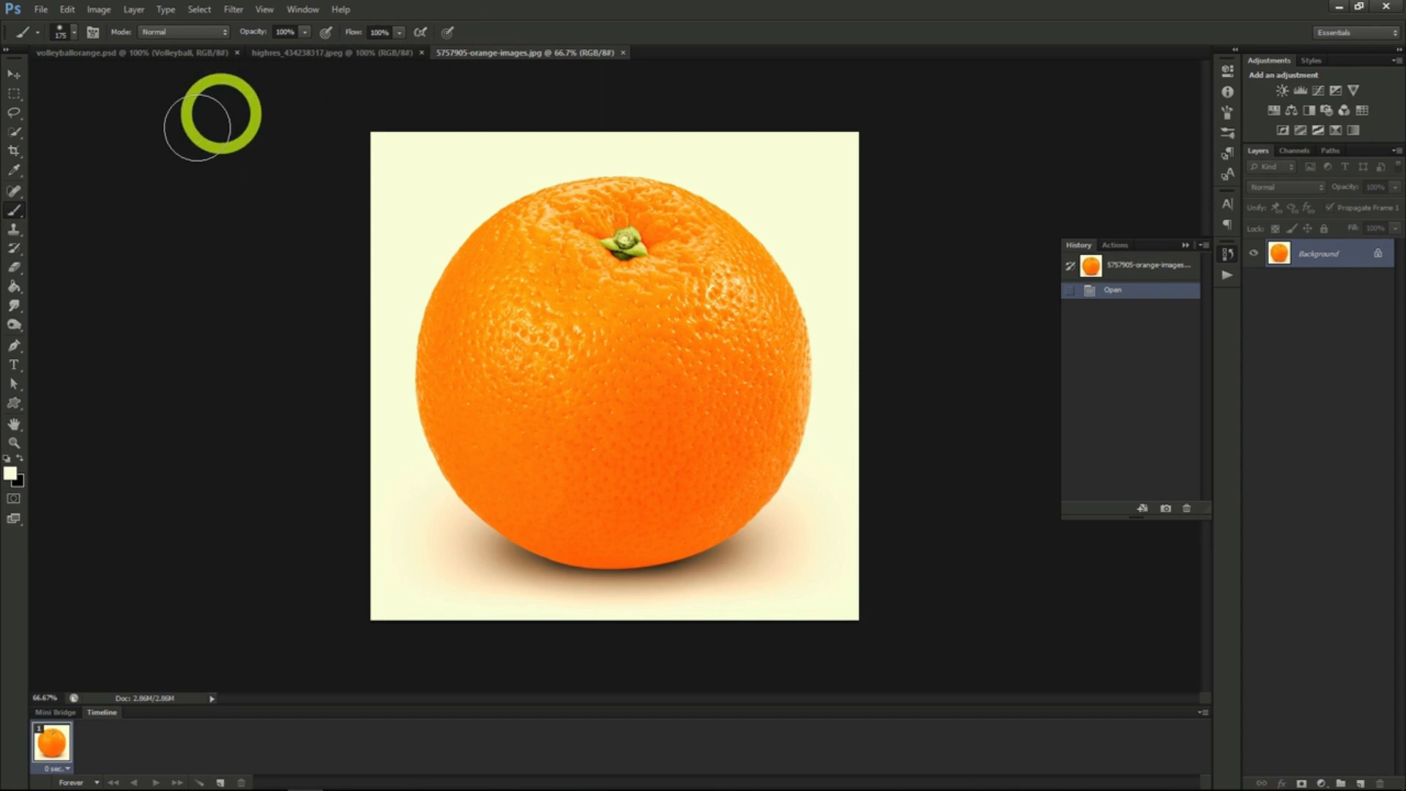
left_click(14, 132)
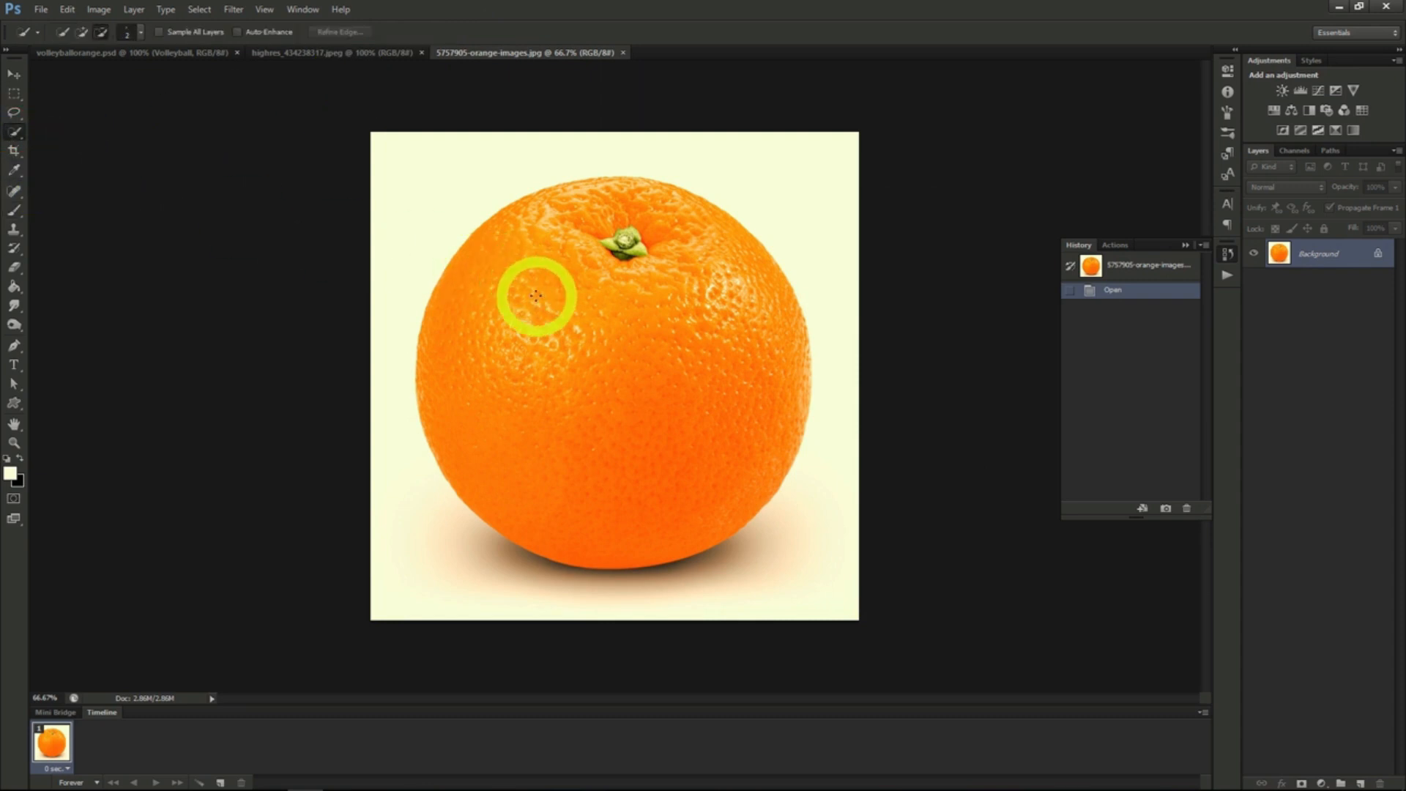
mouse_move(547, 309)
left_mouse_down()
mouse_move(582, 411)
mouse_move(657, 502)
mouse_move(731, 523)
mouse_move(749, 501)
left_mouse_up()
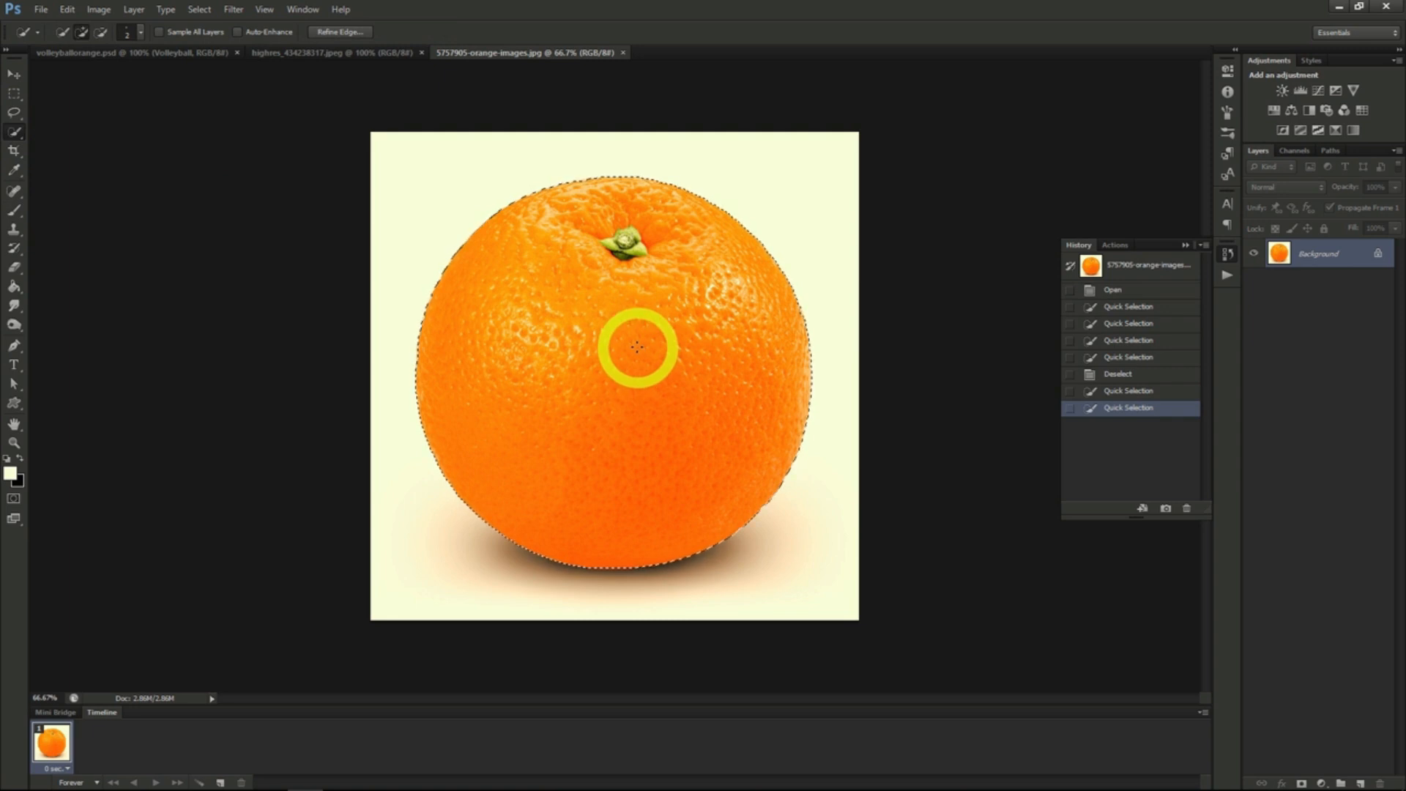
left_click_drag(532, 294, 214, 169)
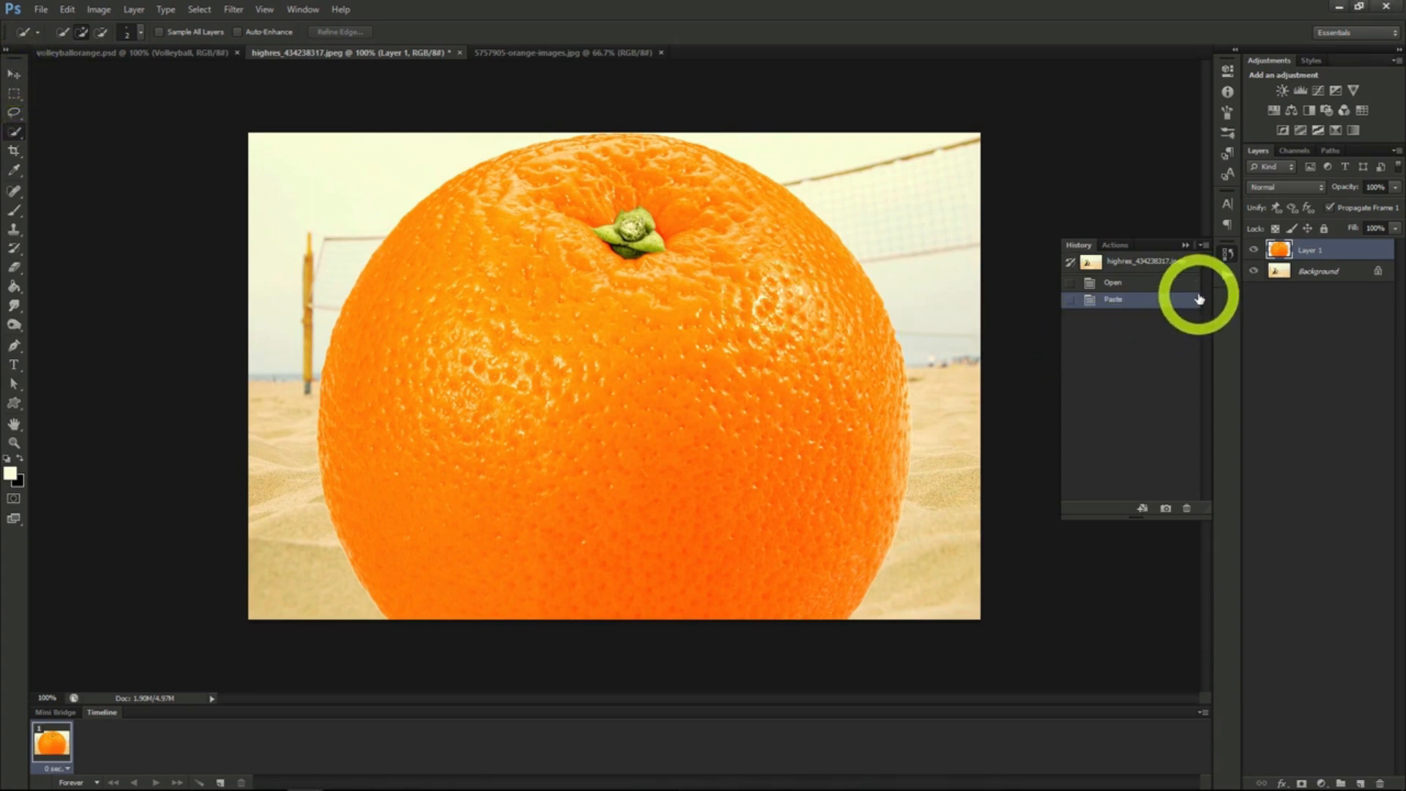
- Duplicate the volleyball Background layer, place the copy above the orange layer and set its opacity to 50%
left_click(1302, 273)
right_click(1303, 272)
left_click(1300, 298)
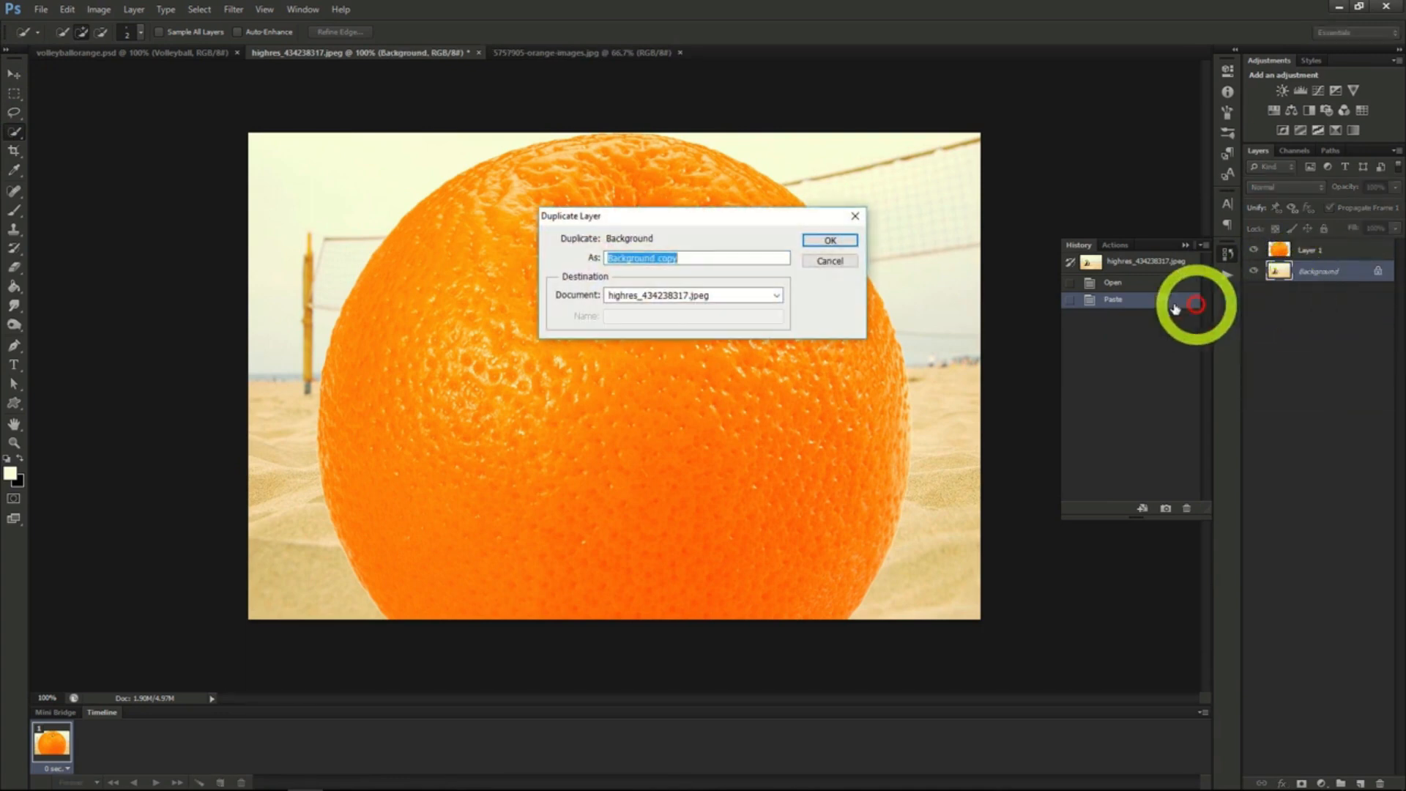
left_click(830, 241)
left_click_drag(1318, 271, 1311, 251)
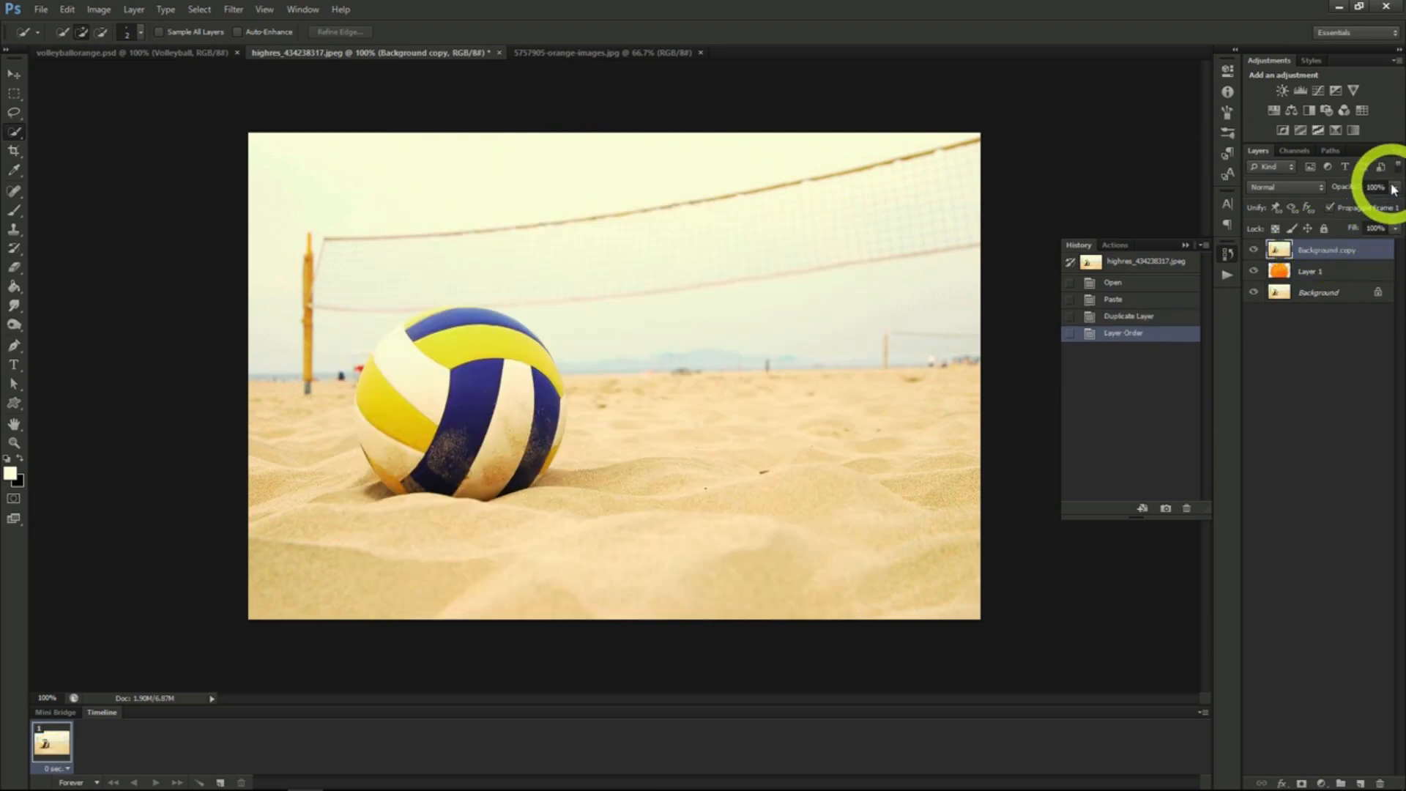
left_click_drag(1356, 202, 1359, 205)
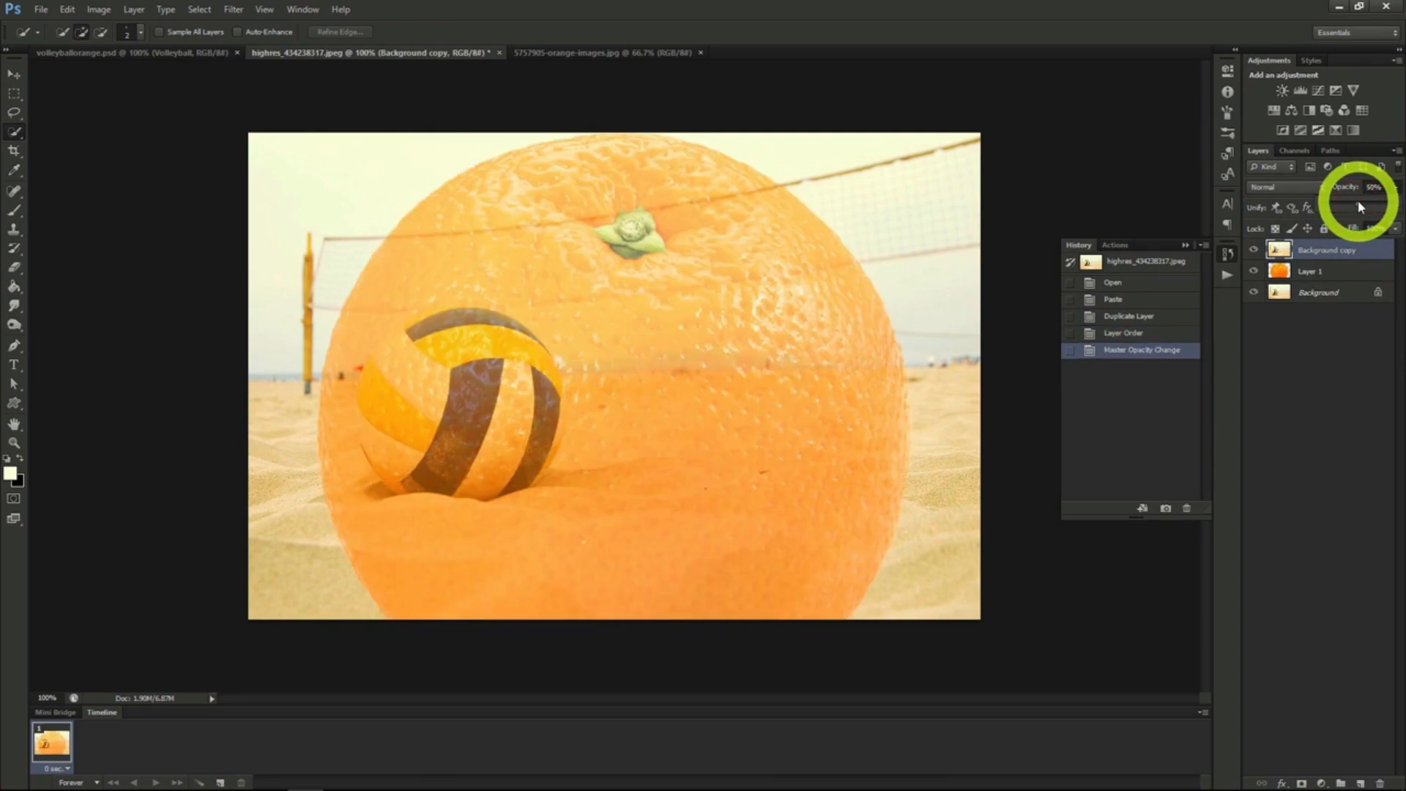
- Scale the orange on Layer 1 down proportionally and position it over the volleyball so their outlines match
left_click(1325, 272)
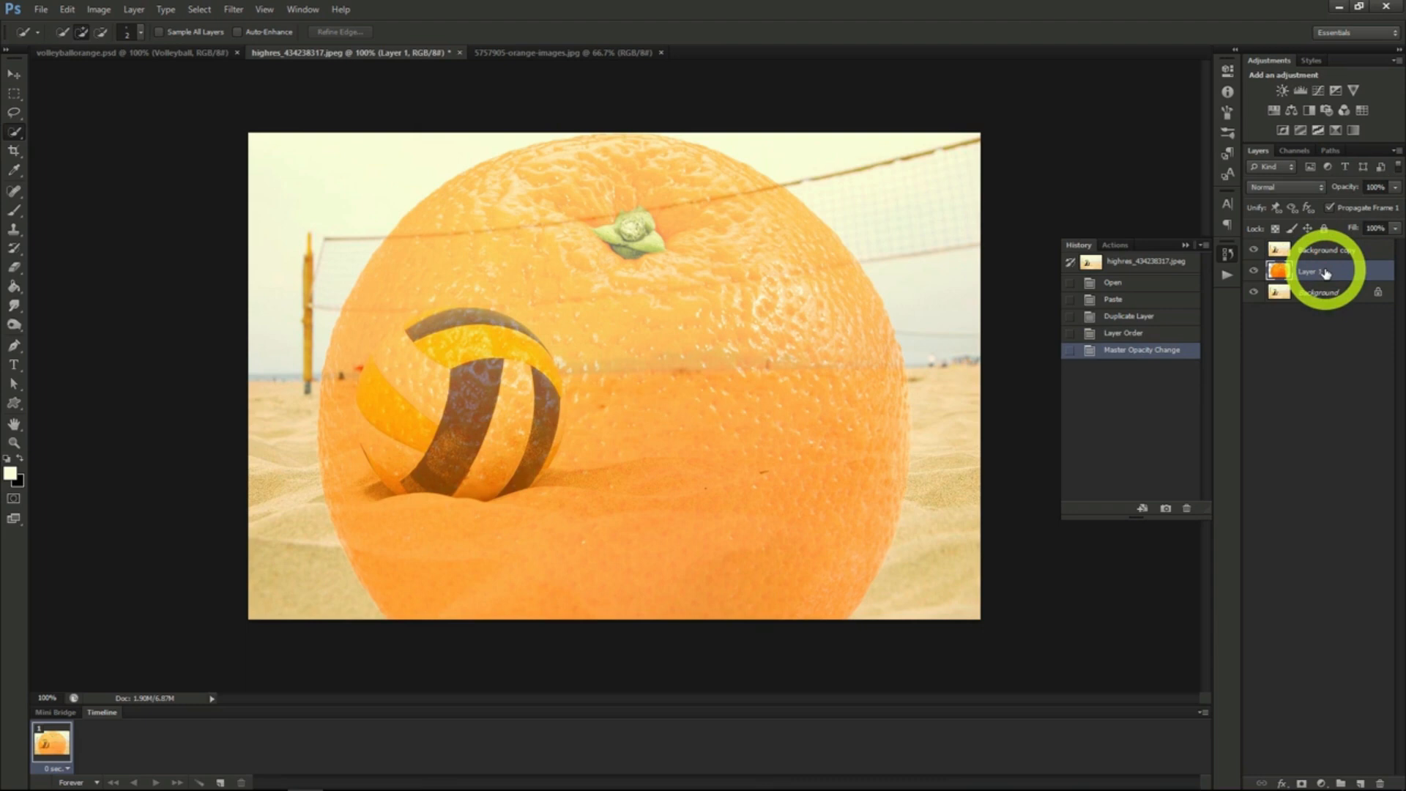
left_click(13, 75)
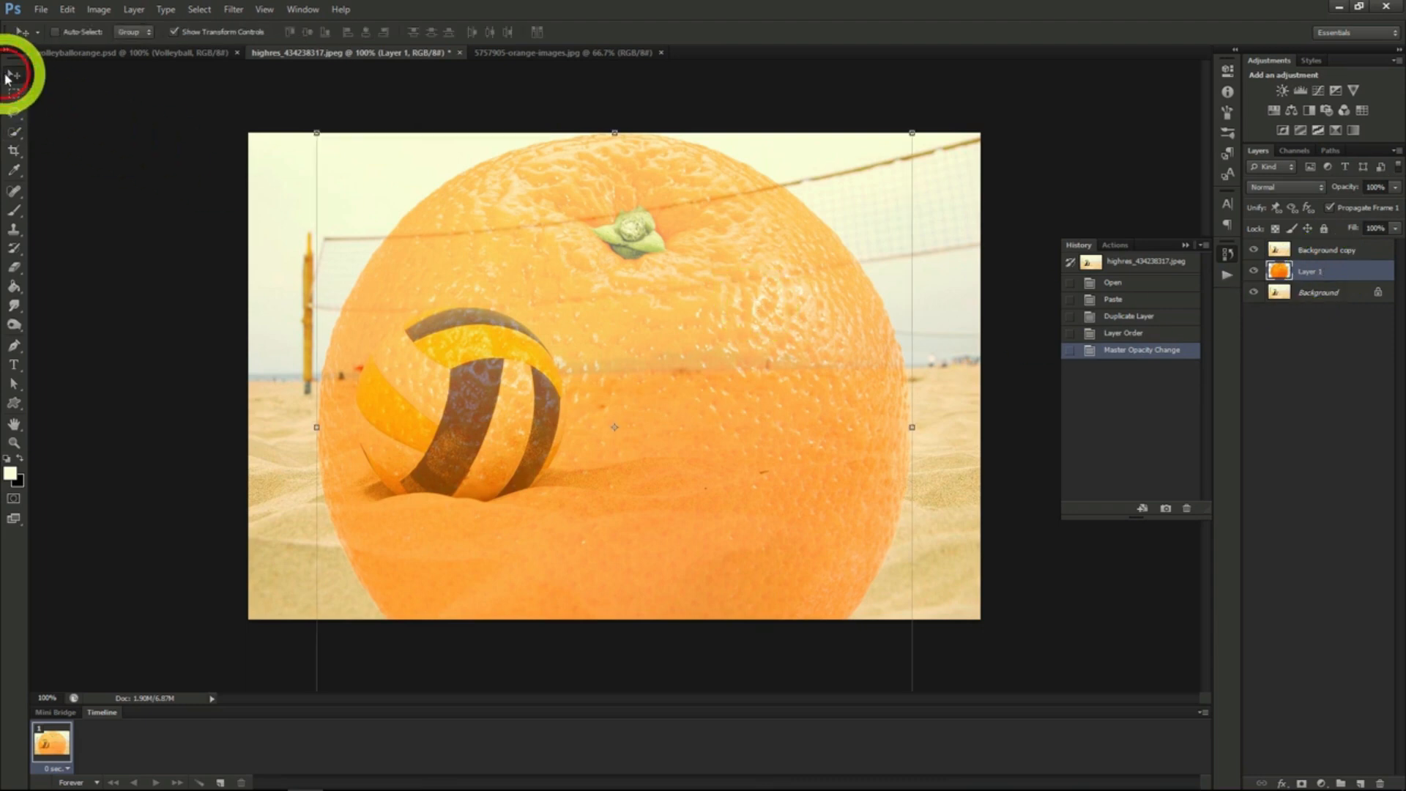
left_click(315, 132)
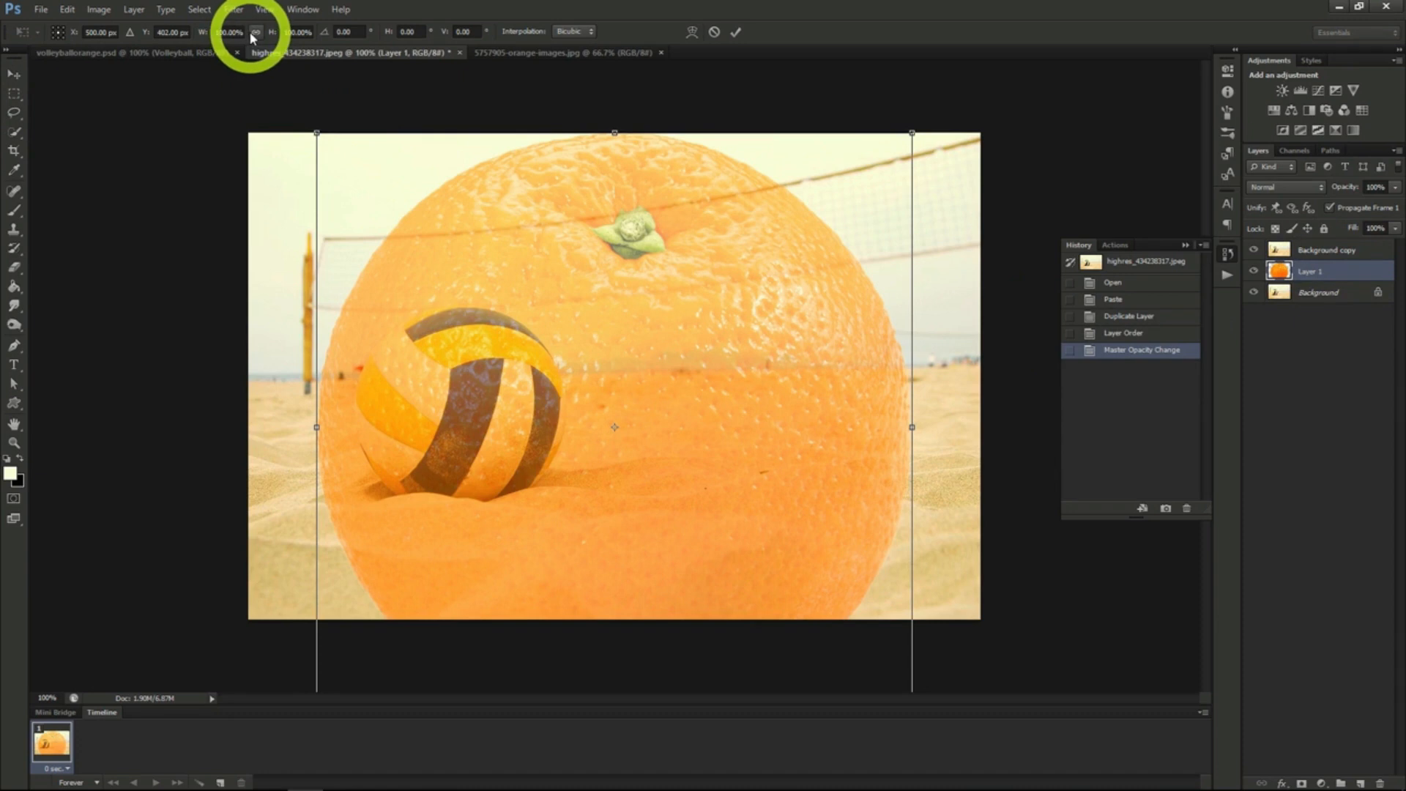
left_click(255, 32)
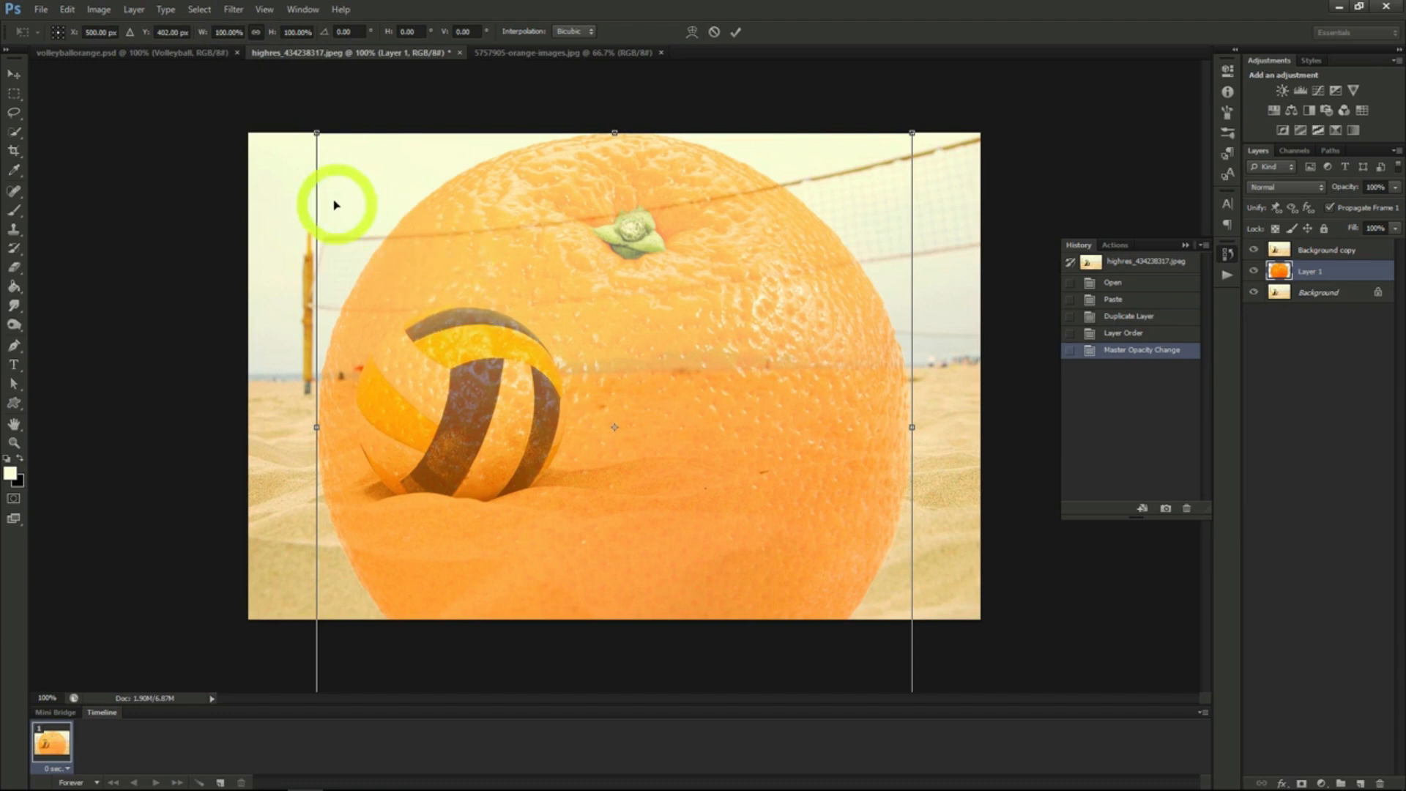
left_click_drag(312, 130, 641, 454)
left_click_drag(728, 527, 449, 374)
left_click_drag(617, 572, 555, 513)
left_click_drag(469, 463, 481, 467)
left_click(13, 75)
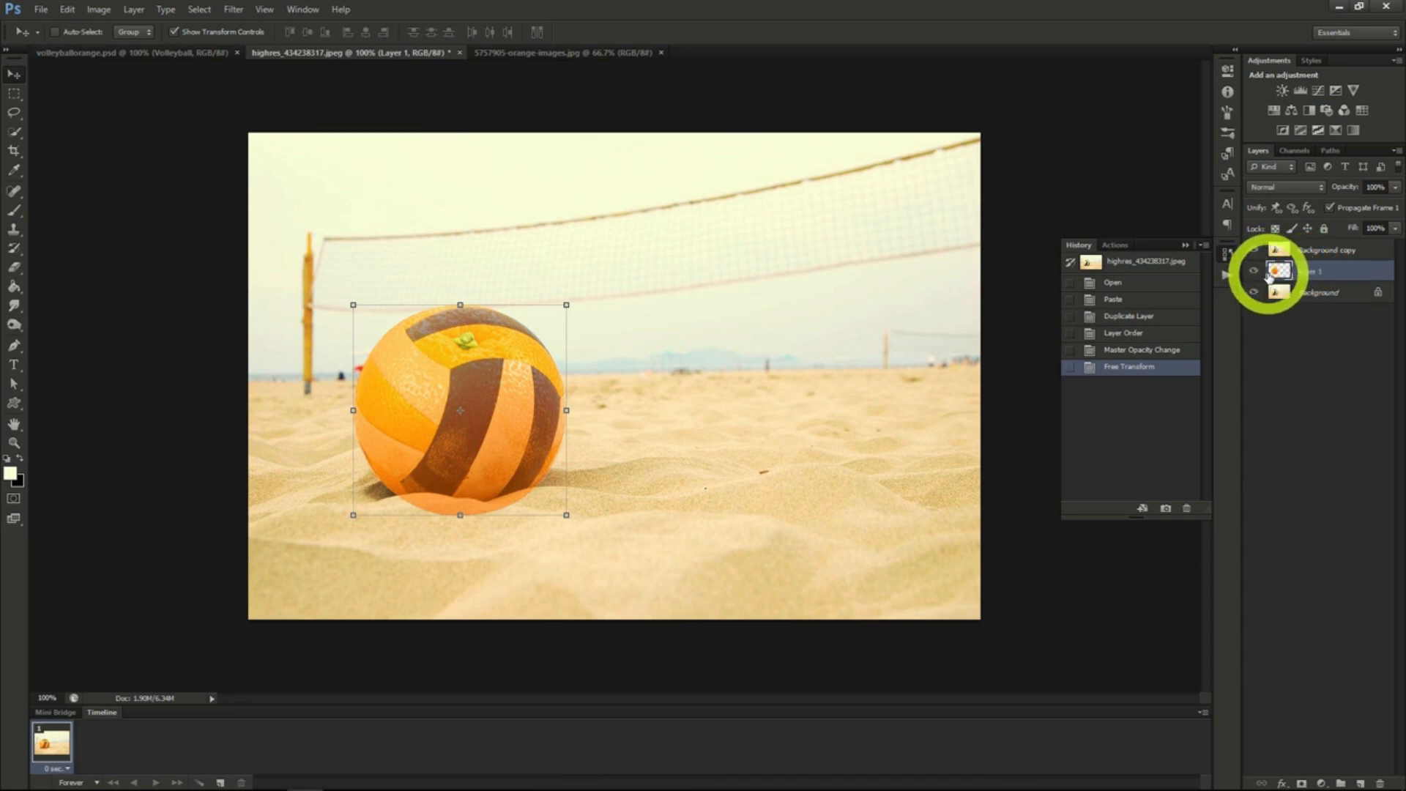
- Load the orange's outline as a selection and use it for a layer mask on Background copy
left_click(1281, 276, "ctrl")
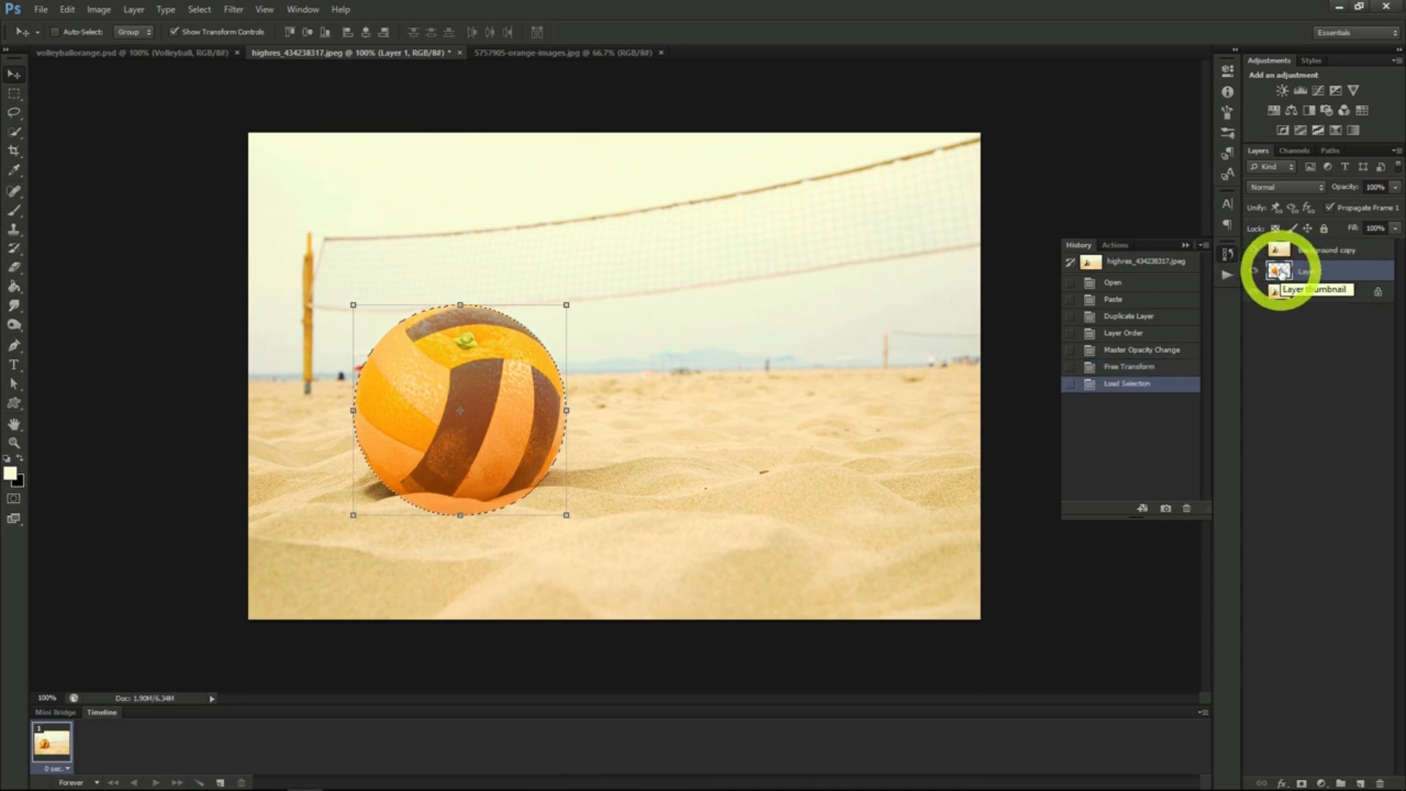
left_click(1323, 252)
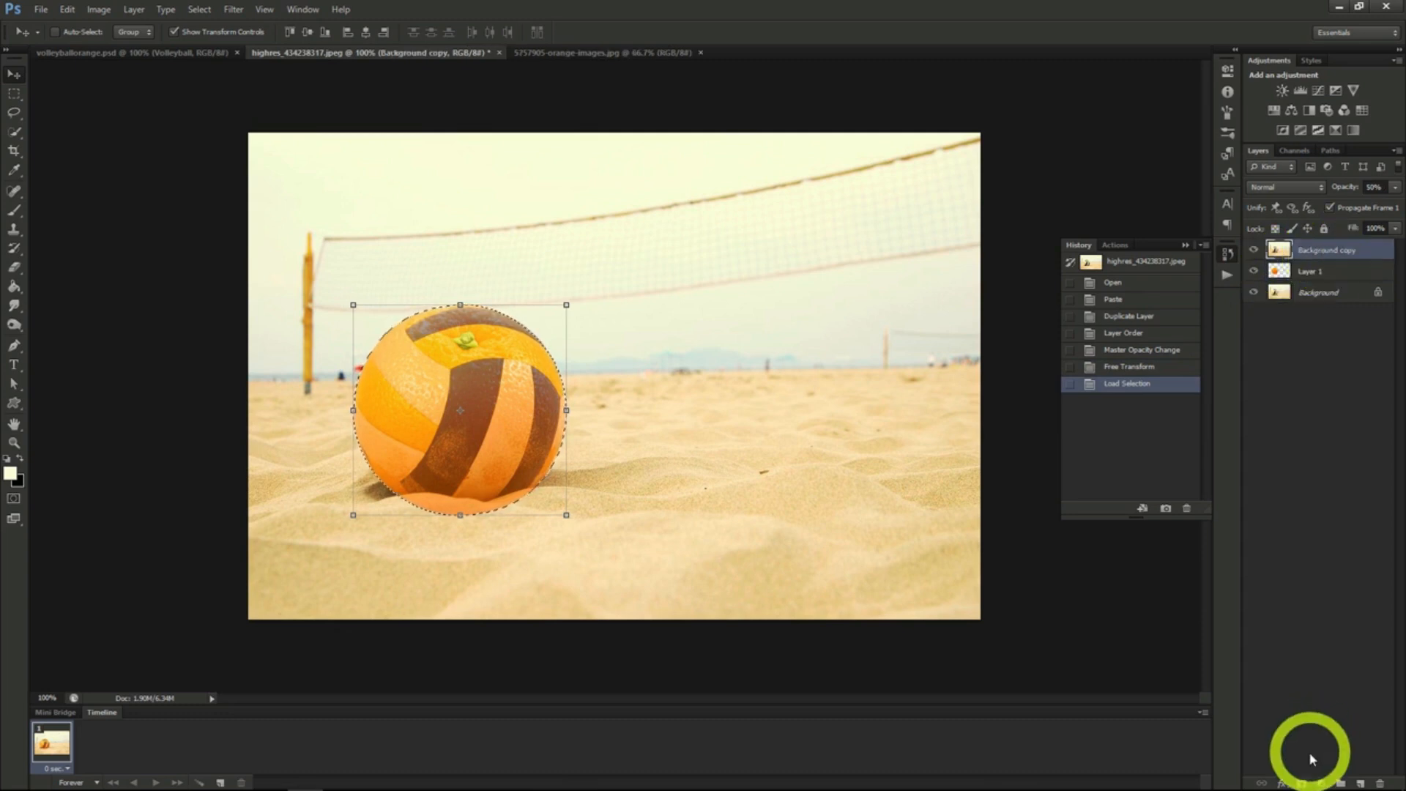
left_click(1299, 783)
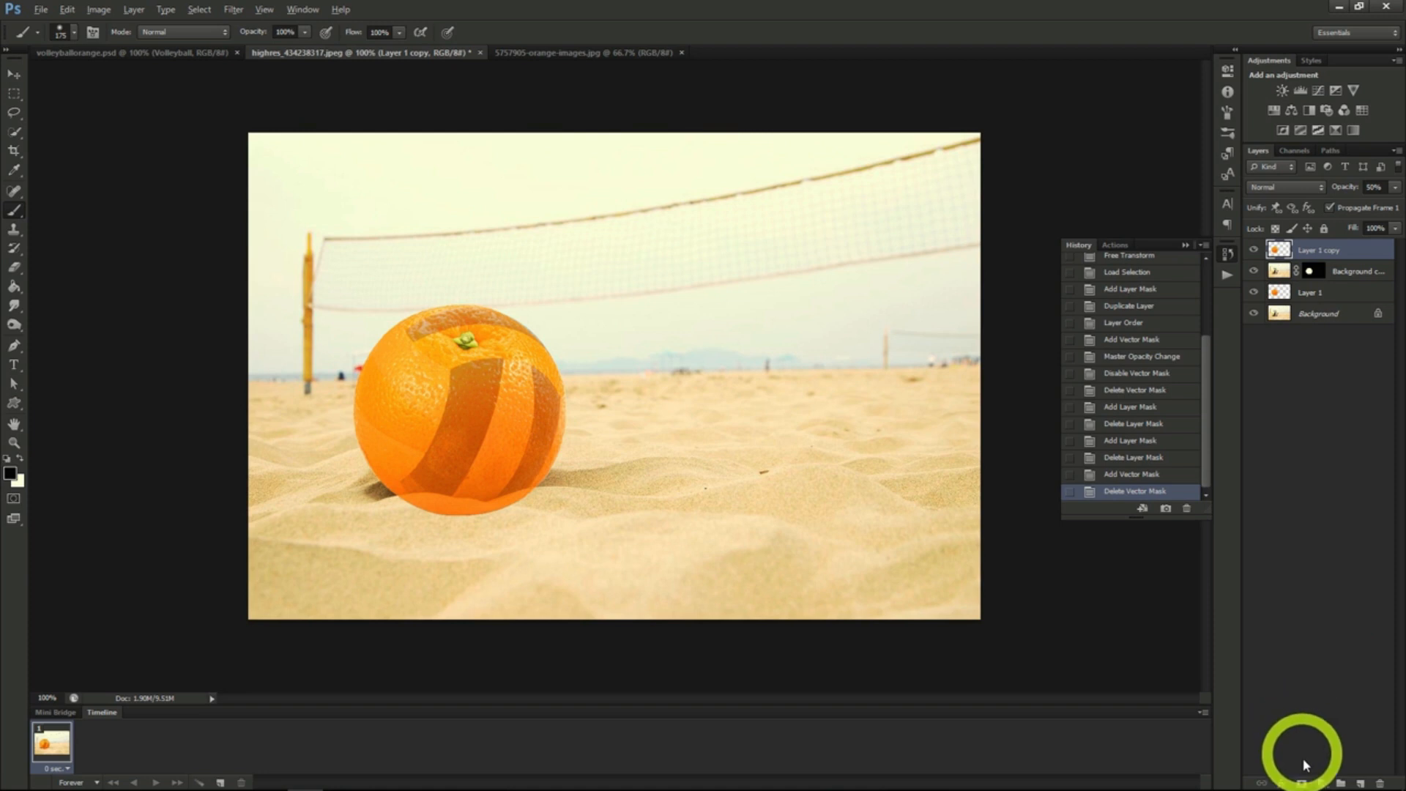
- Add a black mask to Layer 1 copy, select the ball's yellow and lower white panels with Quick Selection, and reveal orange peel there
left_click(1302, 781, "alt")
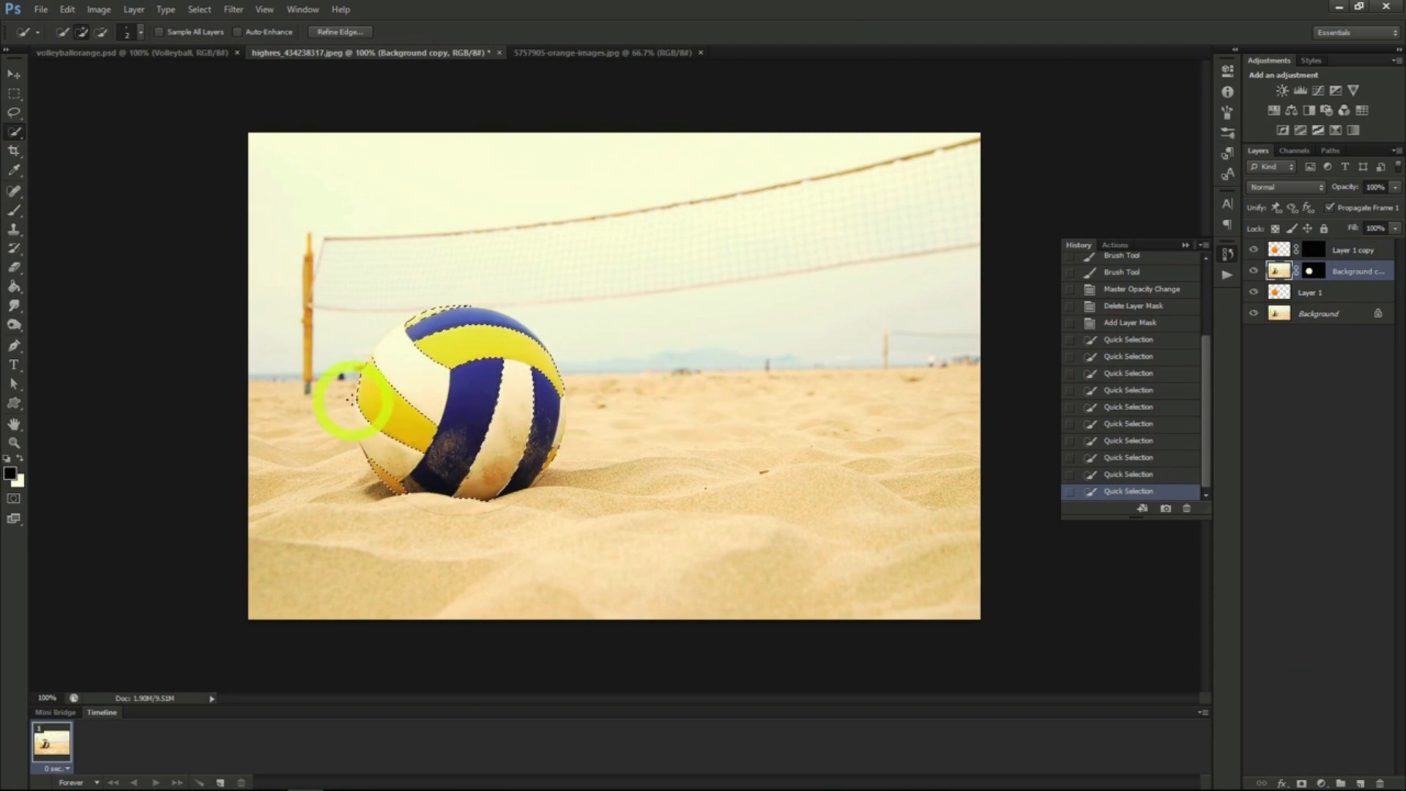
mouse_move(423, 433)
left_mouse_down()
mouse_move(356, 391)
mouse_move(370, 368)
mouse_move(429, 431)
mouse_move(384, 442)
mouse_move(373, 392)
mouse_move(441, 447)
mouse_move(406, 436)
left_mouse_up()
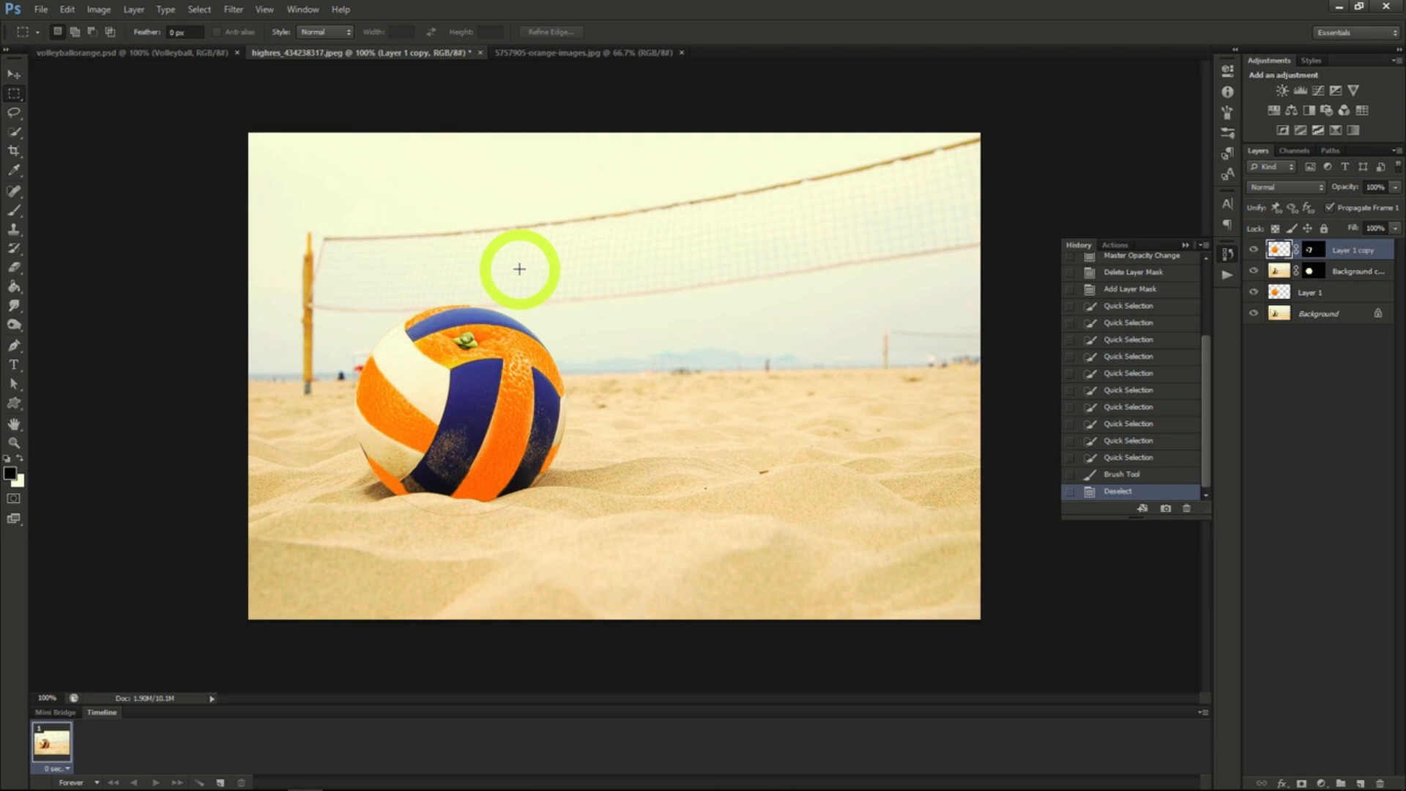
left_click(736, 26)
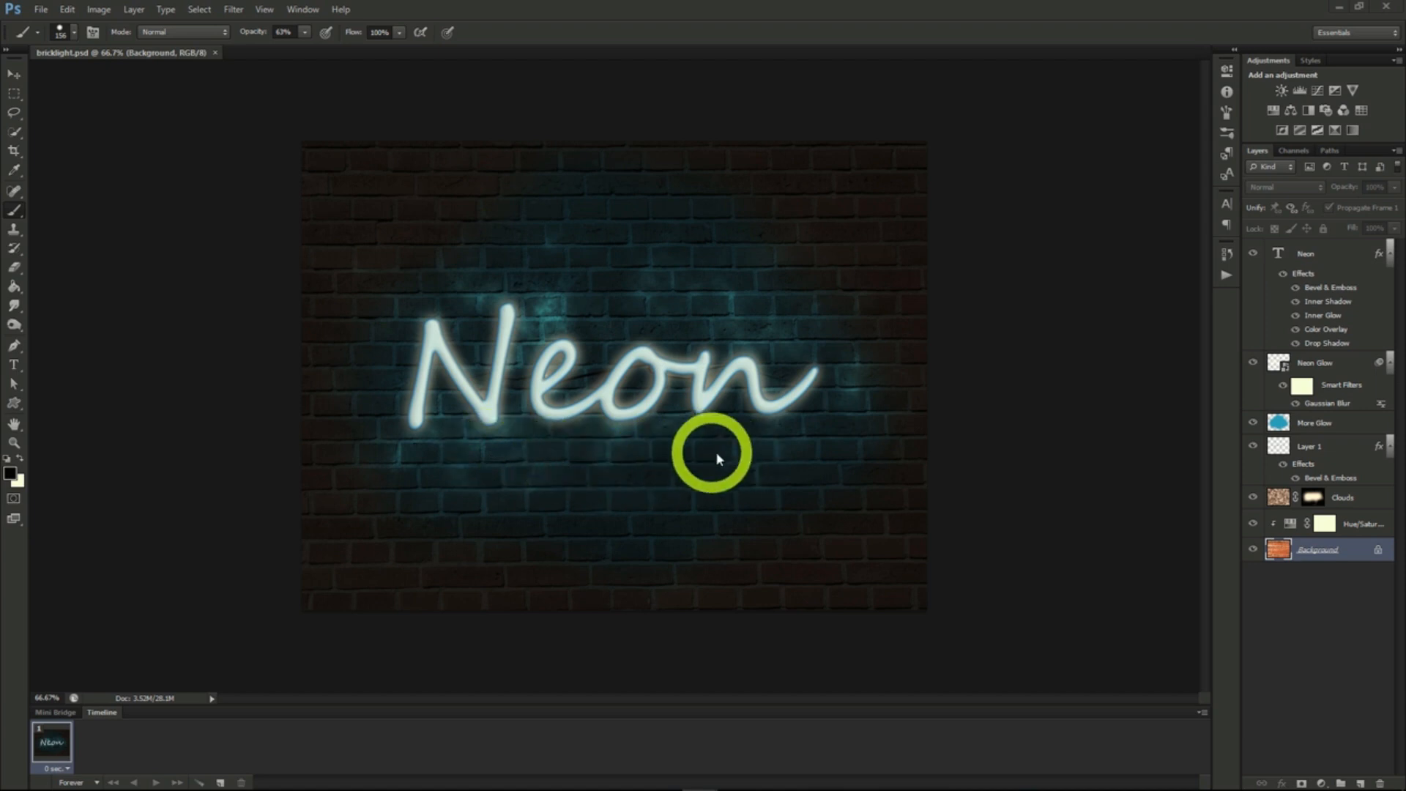
- Duplicate the brick wall Background layer of bricklight.psd into a new document
right_click(1311, 551)
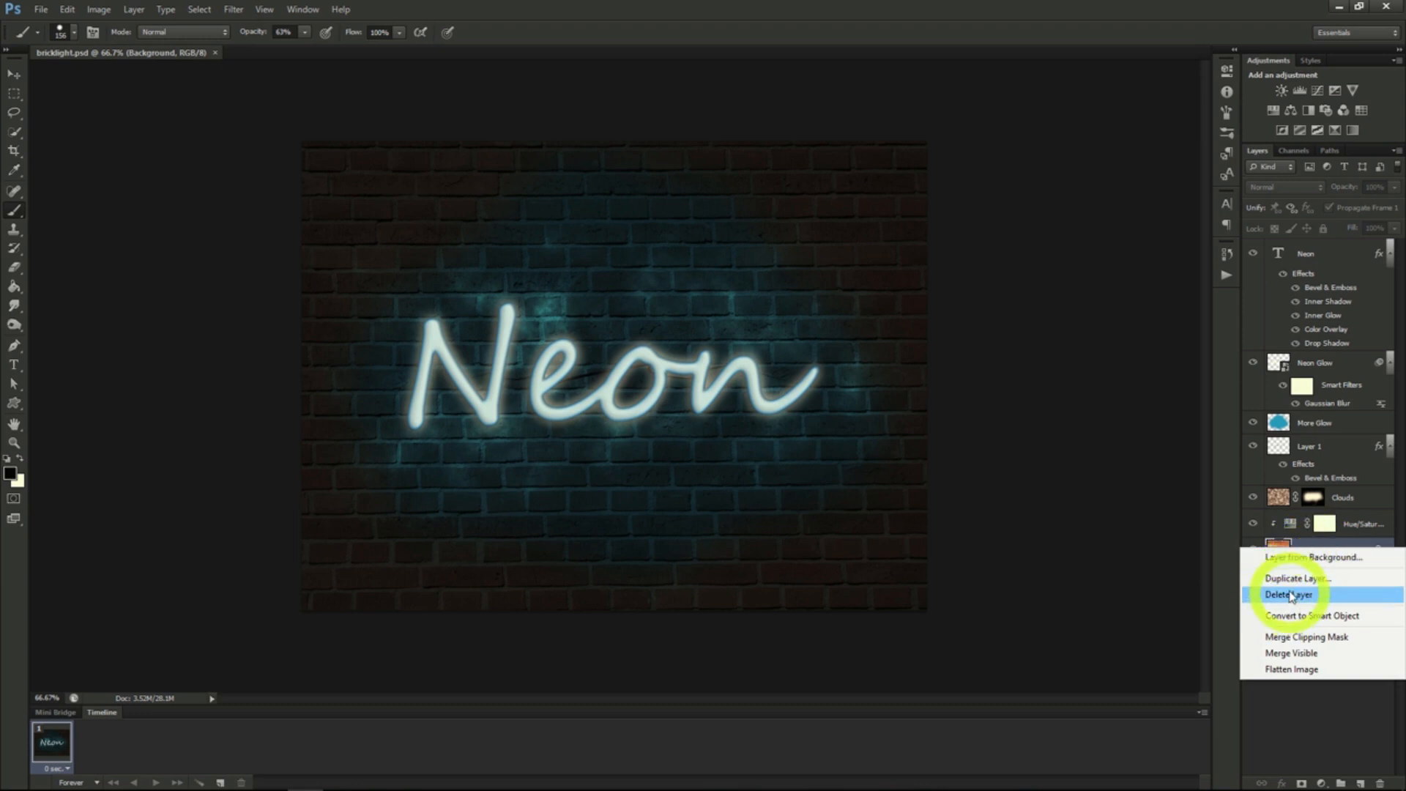
left_click(1292, 578)
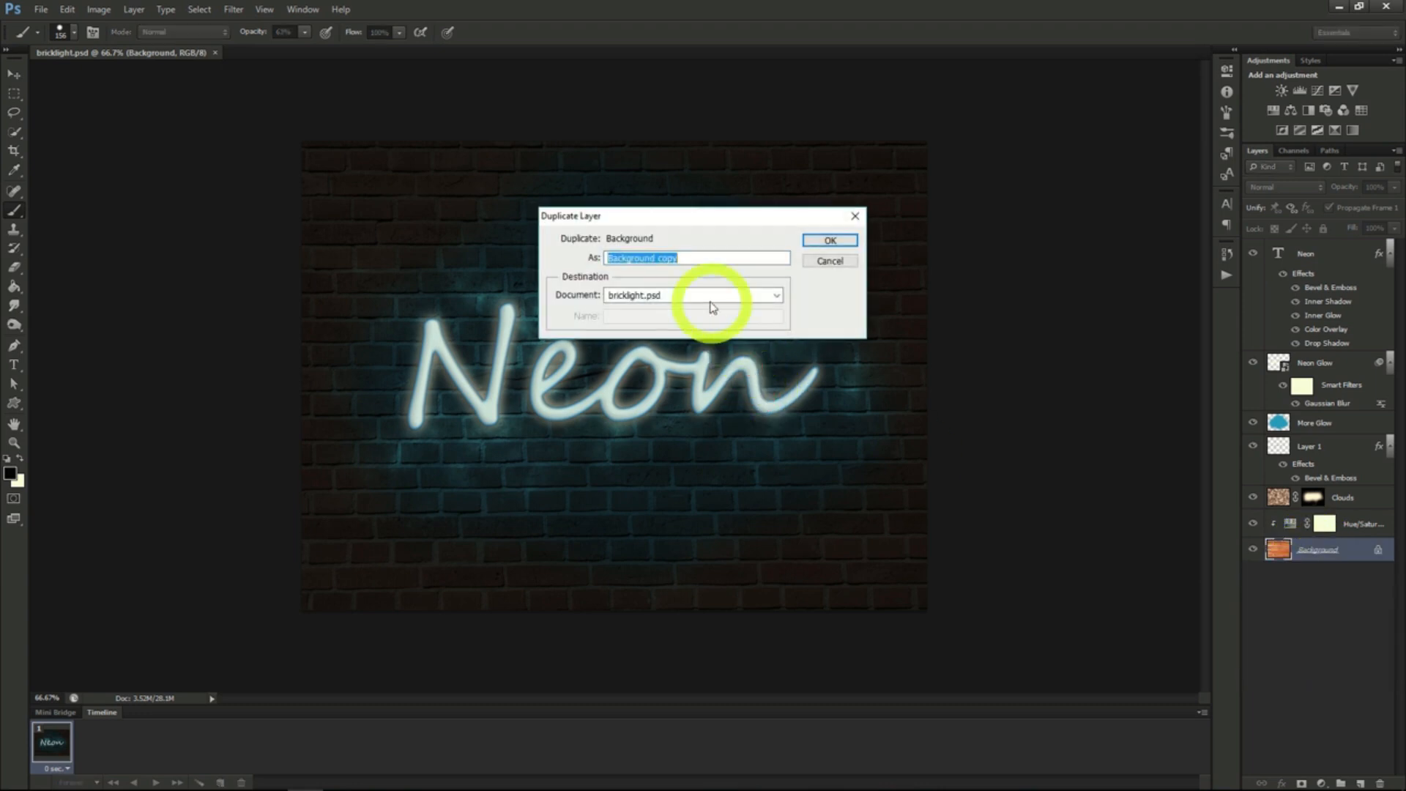
left_click(714, 297)
left_click(669, 314)
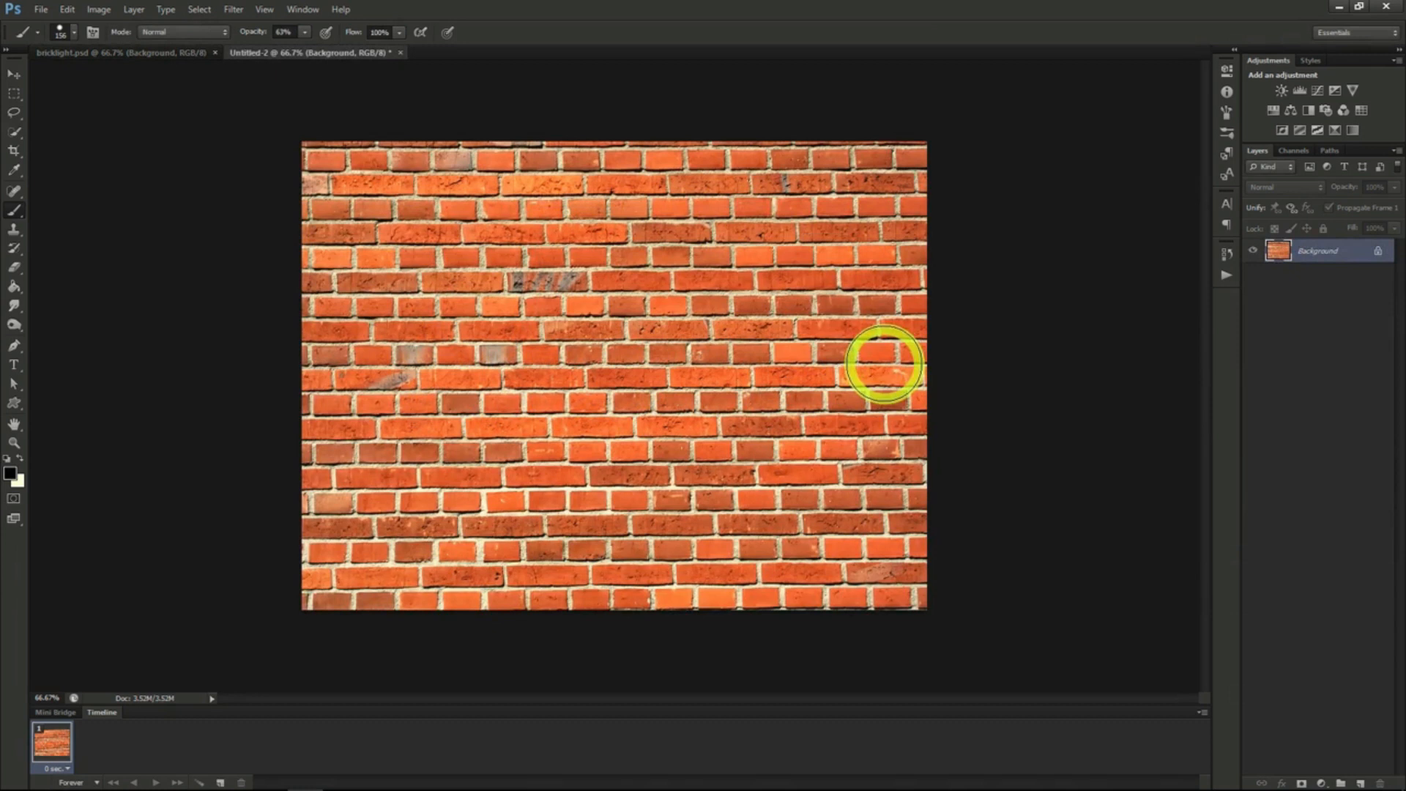
- Add the black text "Neon" in Segoe Script, reduce it to about 282 pt and centre it on the brick wall
left_click(1227, 206)
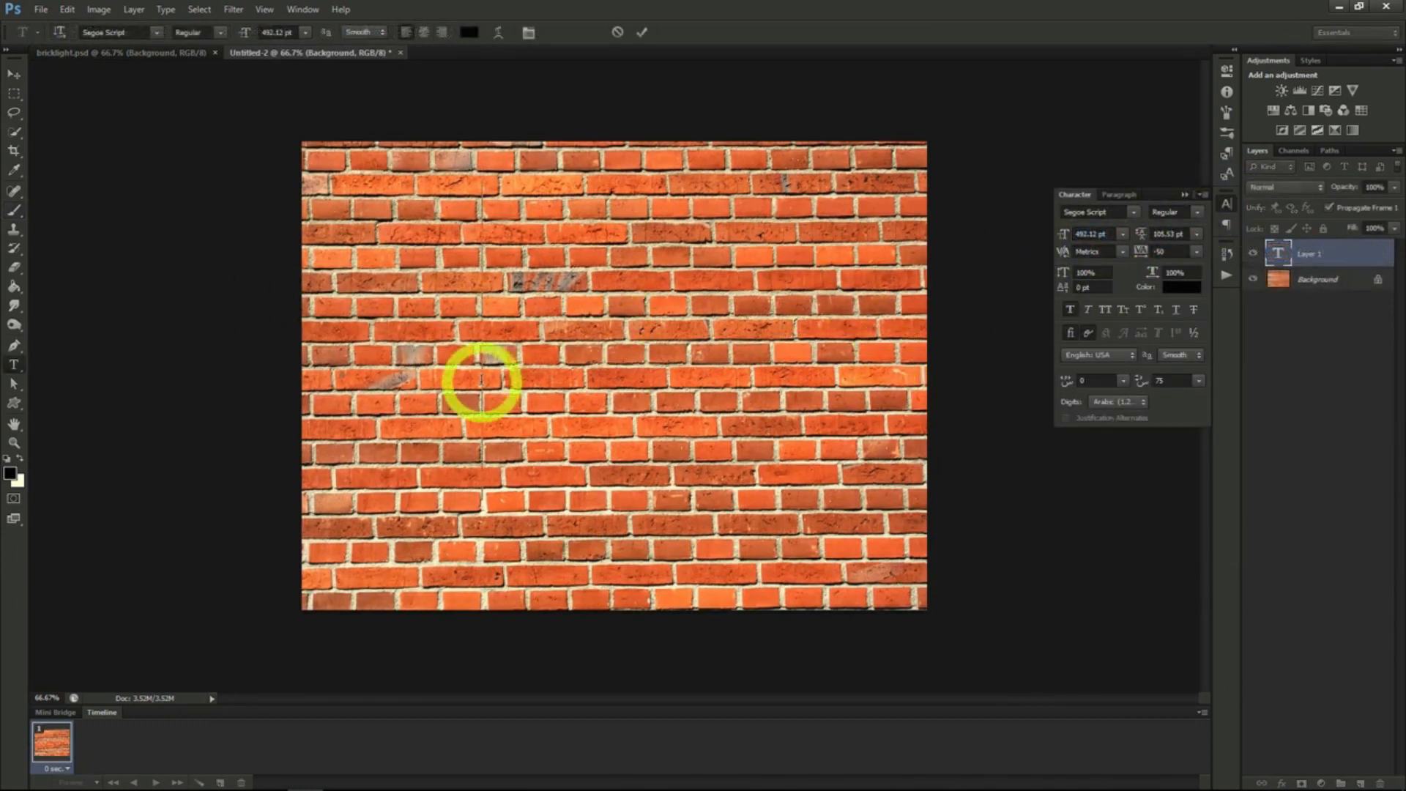
type("Neon")
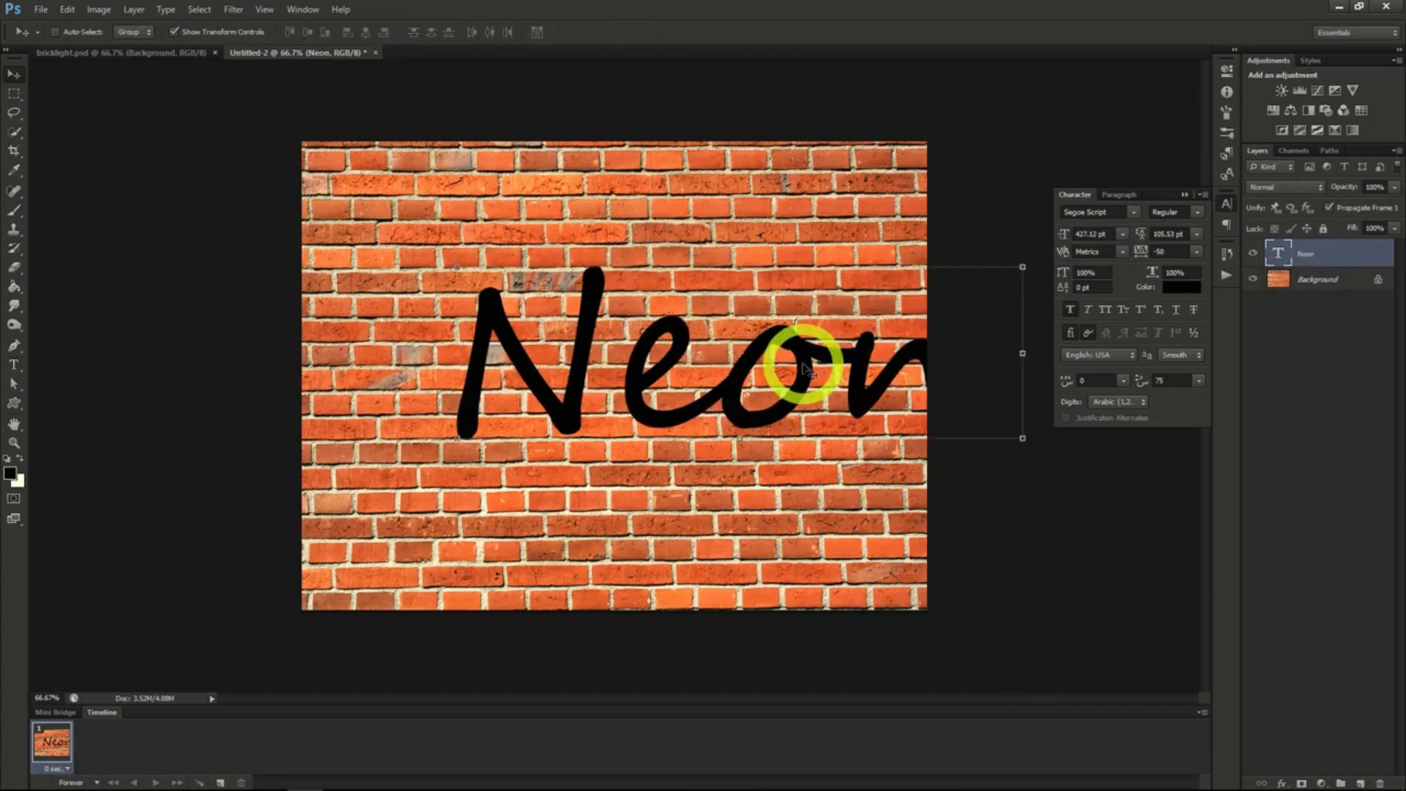
left_click_drag(807, 369, 730, 369)
left_click(1053, 234)
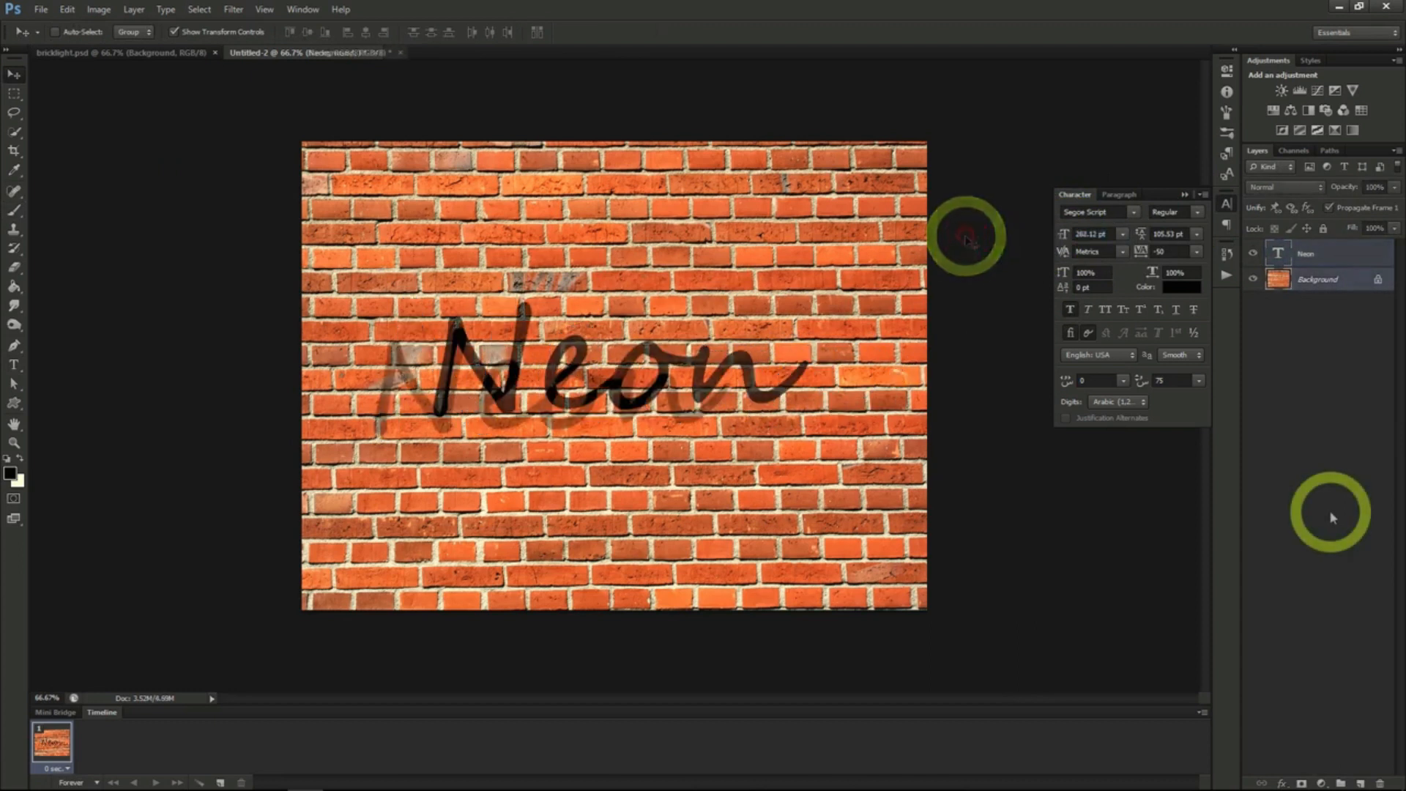
left_click(1320, 370)
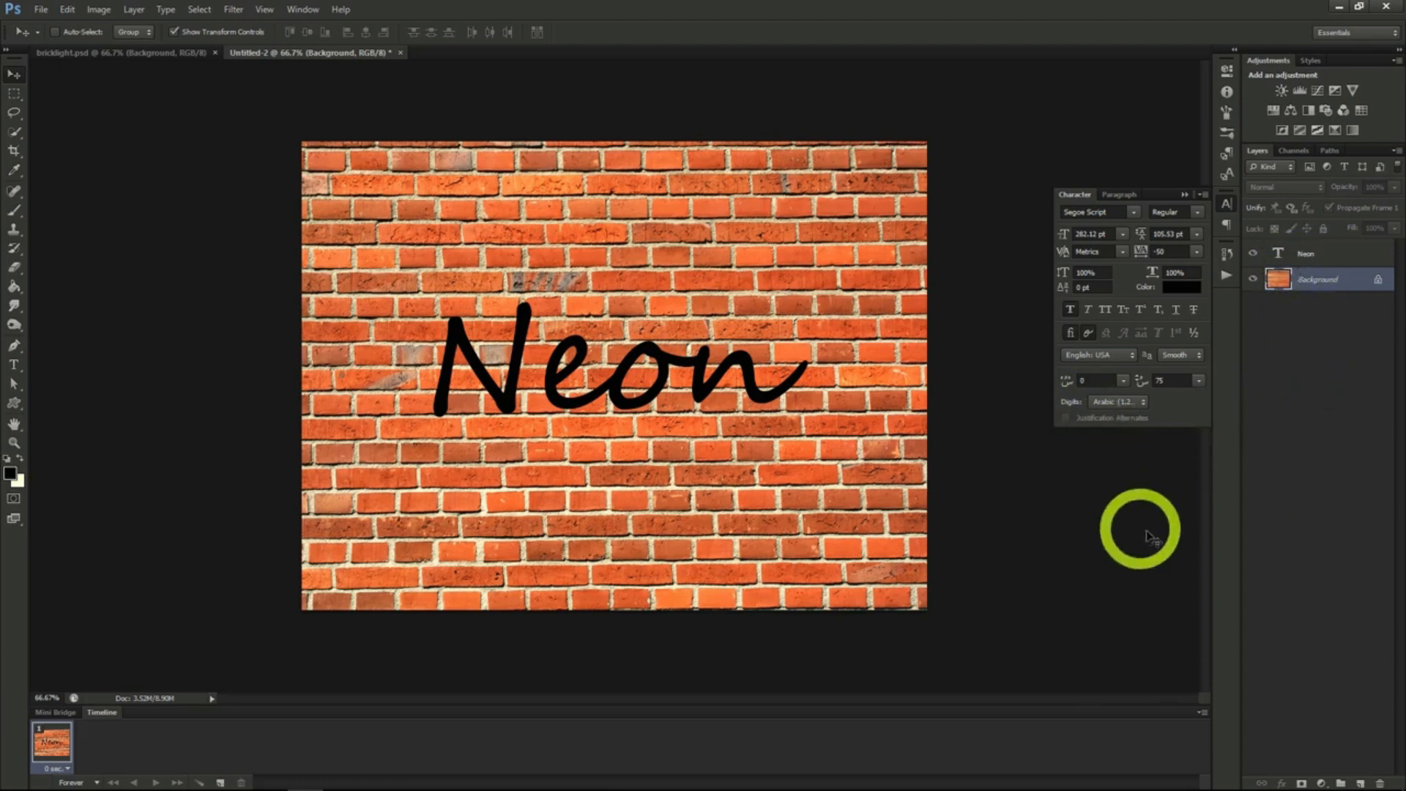
- Add a Hue/Saturation adjustment layer above the brick Background with saturation -70 and lightness -87
left_click(134, 10)
mouse_move(173, 137)
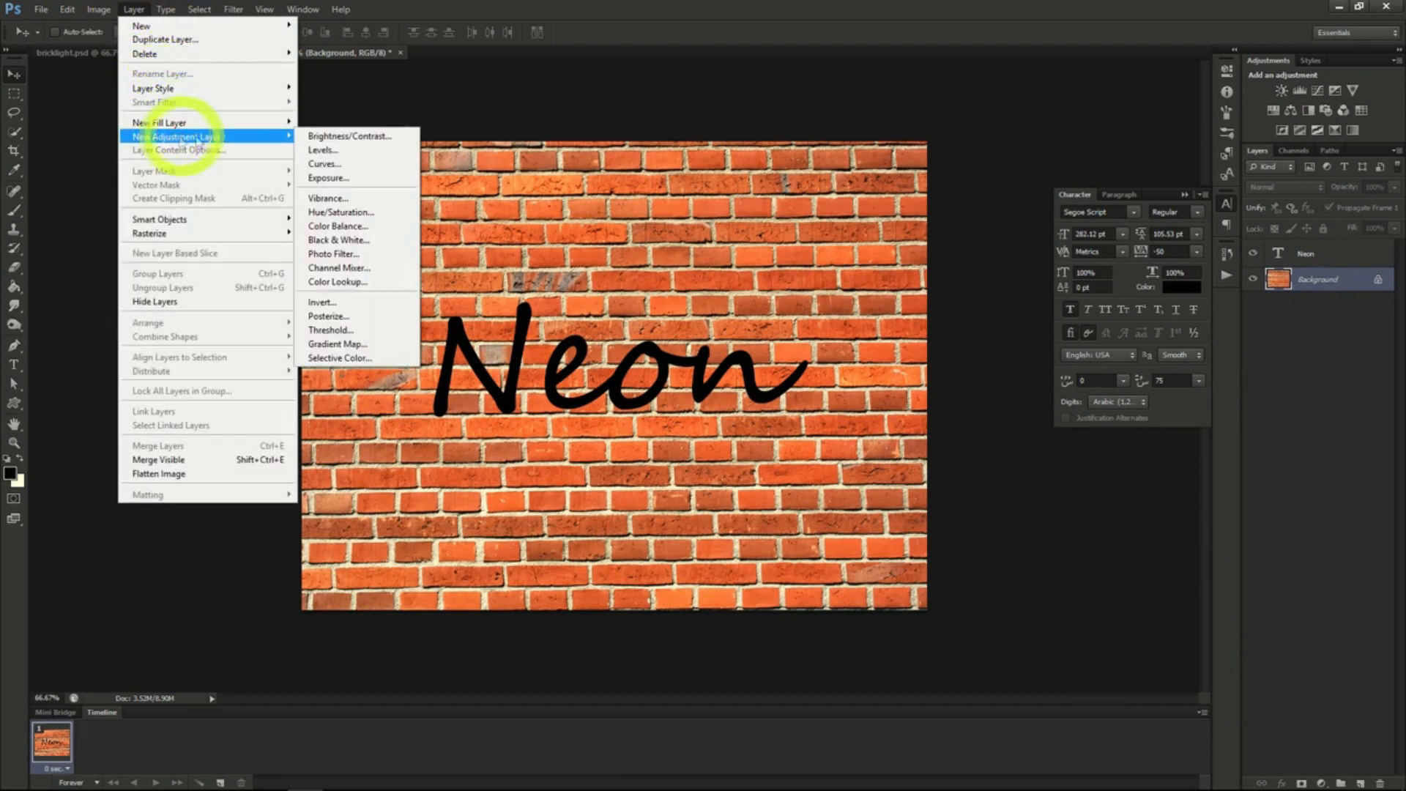
left_click(329, 214)
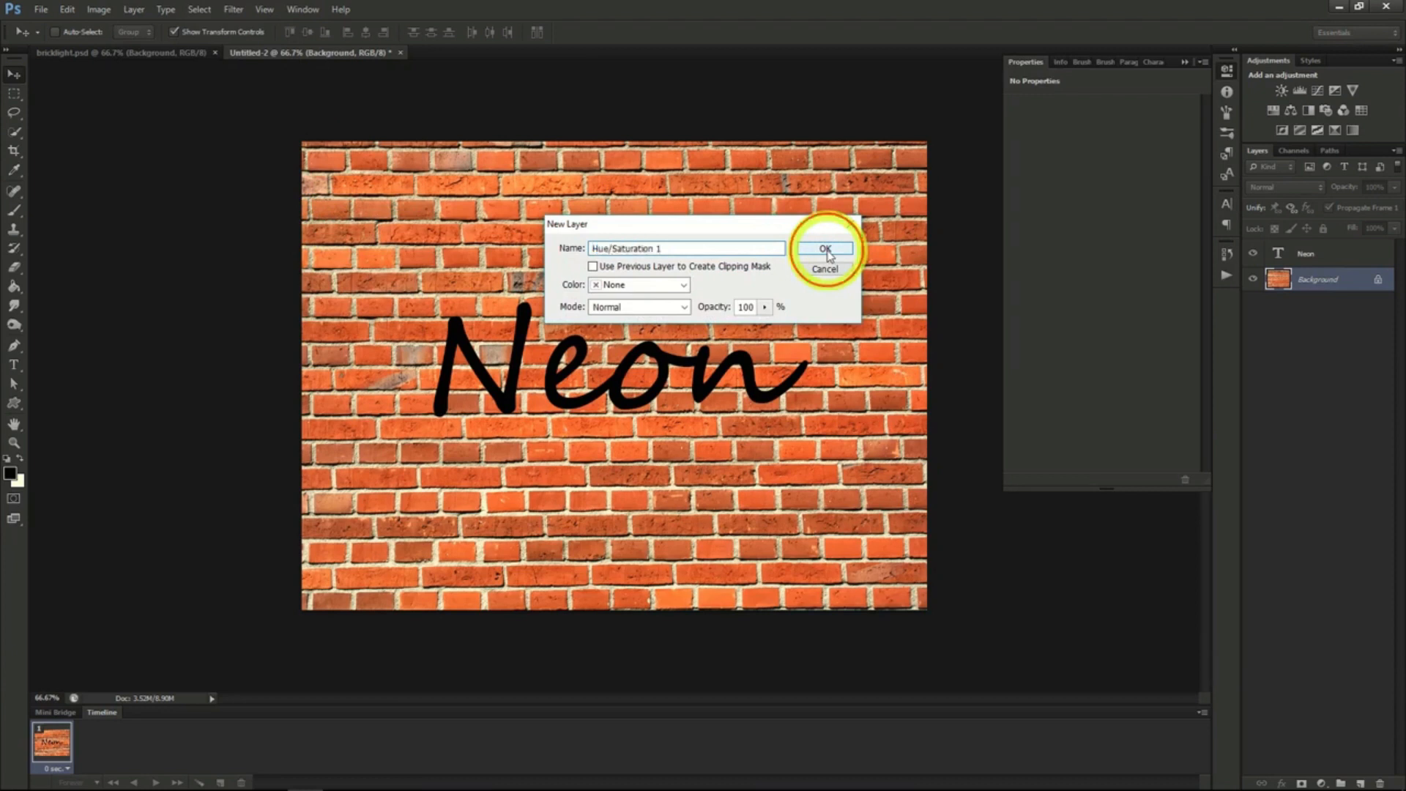
left_click(826, 250)
left_click_drag(1077, 195, 1026, 224)
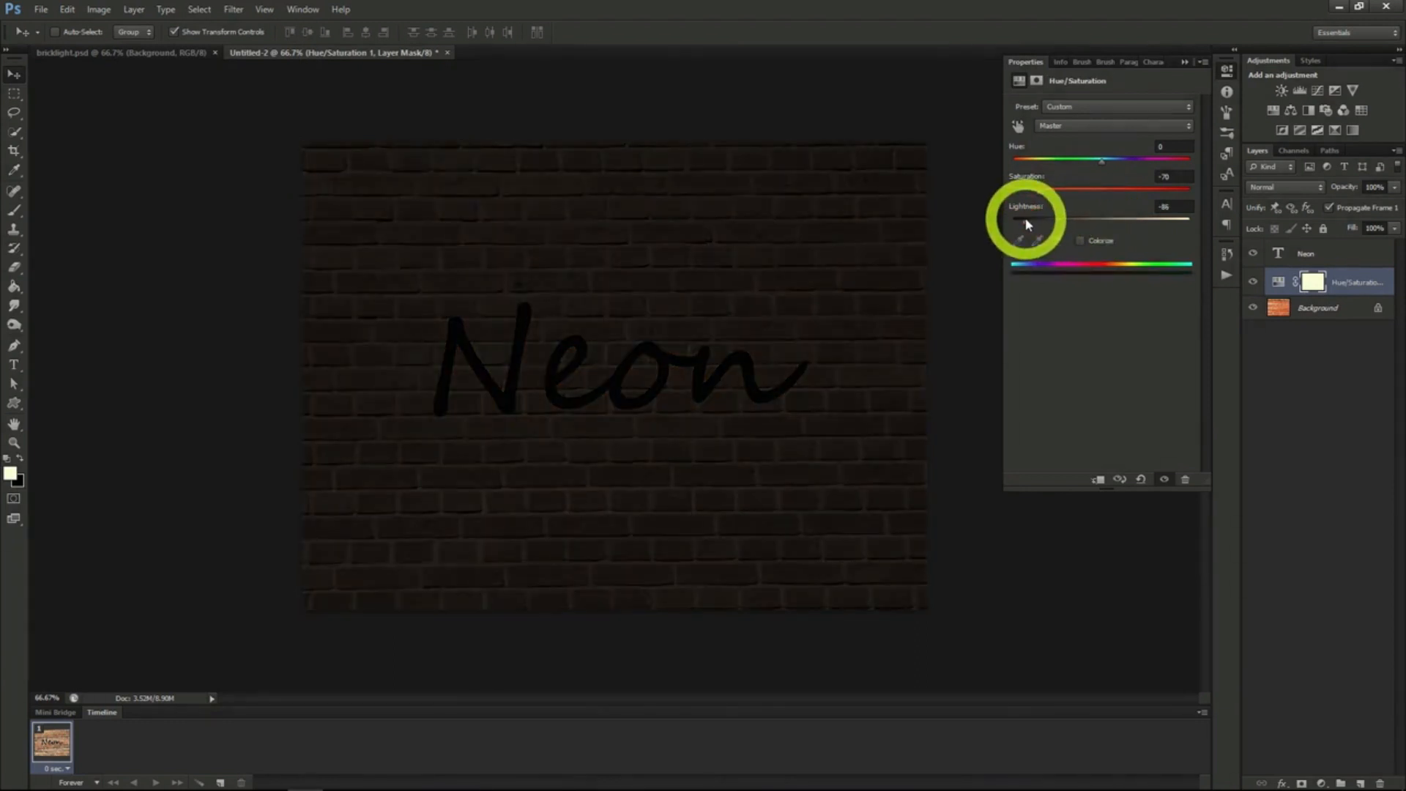
left_click_drag(1027, 224, 1024, 224)
- Create a new layer above the Hue/Saturation adjustment and render Clouds on it
left_click(1278, 281)
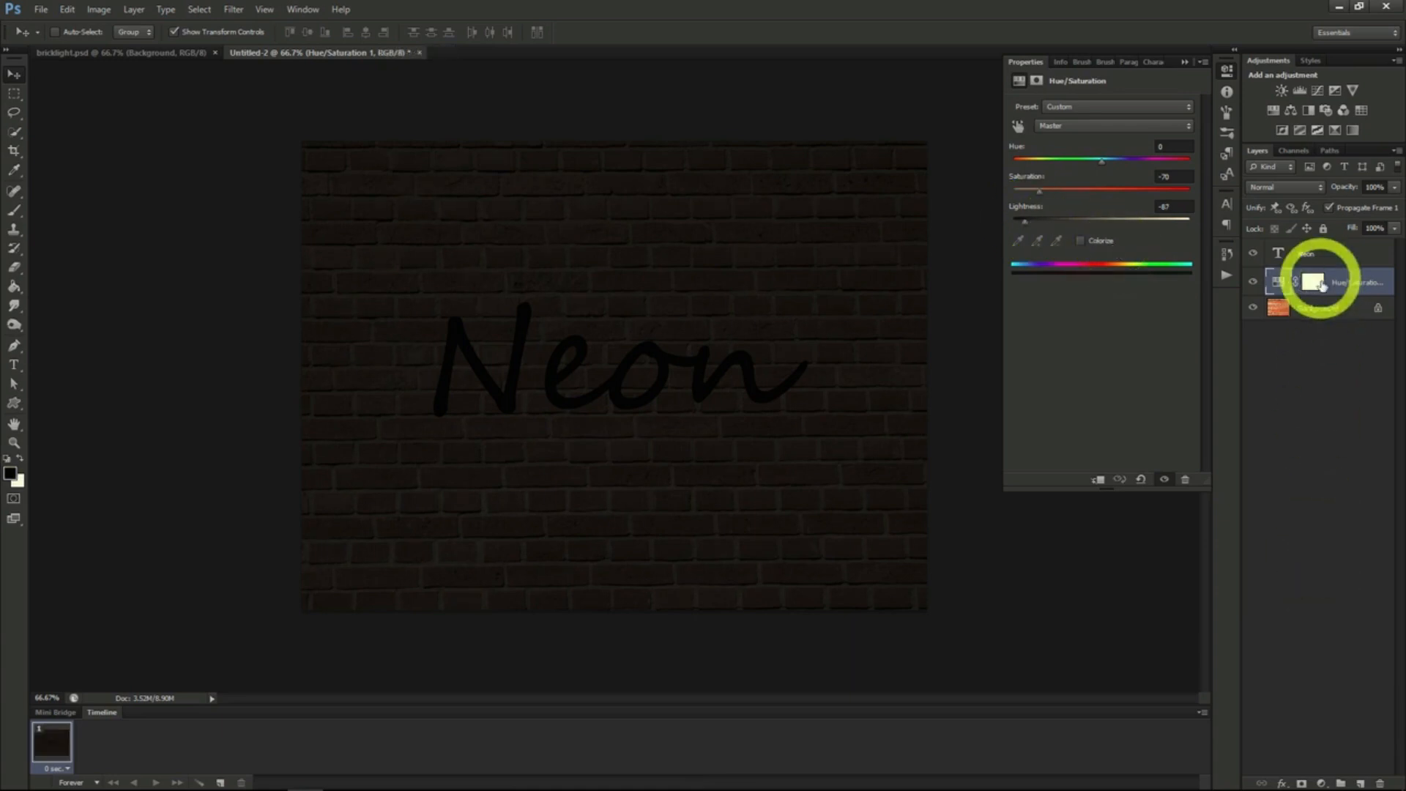
left_click(1360, 783)
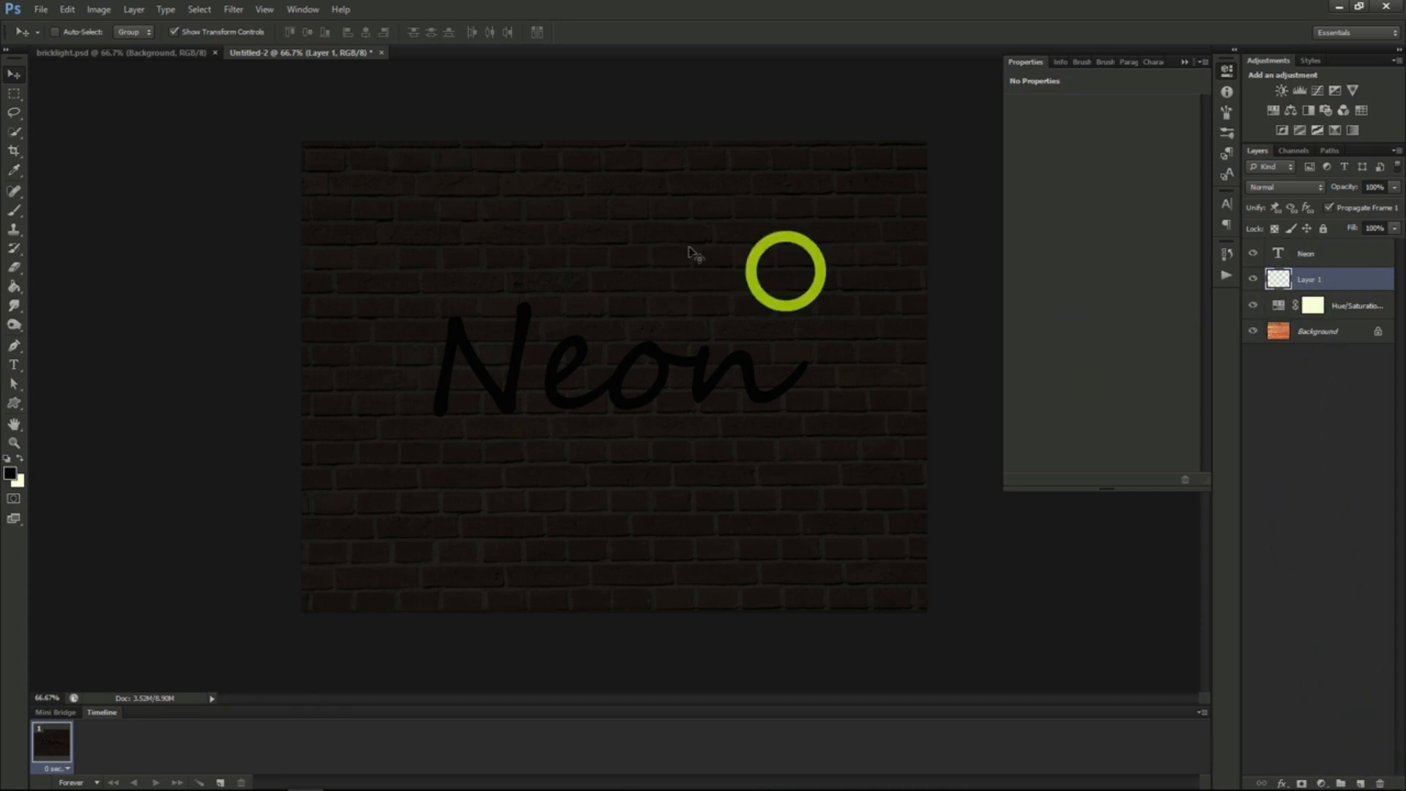
left_click(233, 10)
mouse_move(278, 240)
left_click(441, 242)
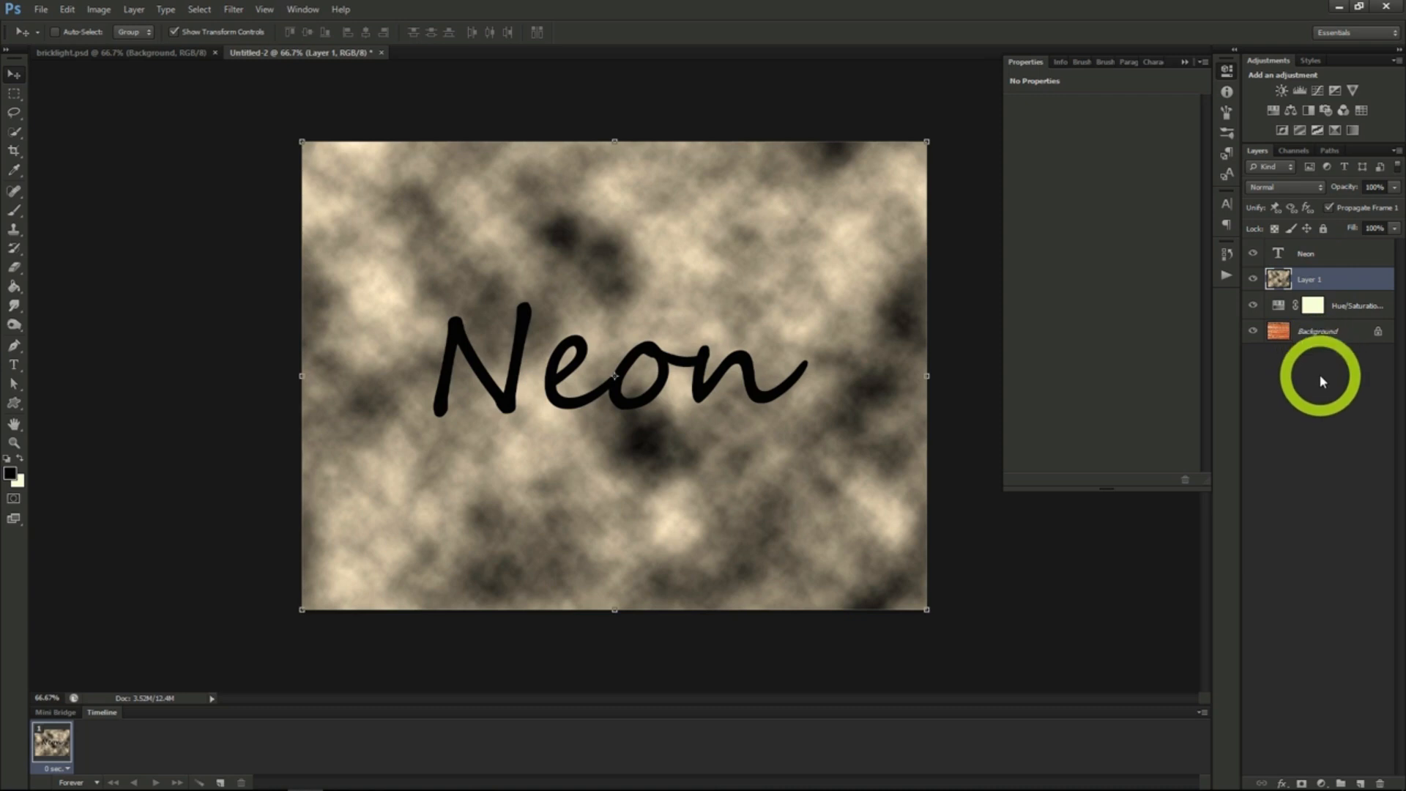
- Add a black layer mask to the clouds layer and set its blending mode to Divide
left_click(1301, 784, "alt")
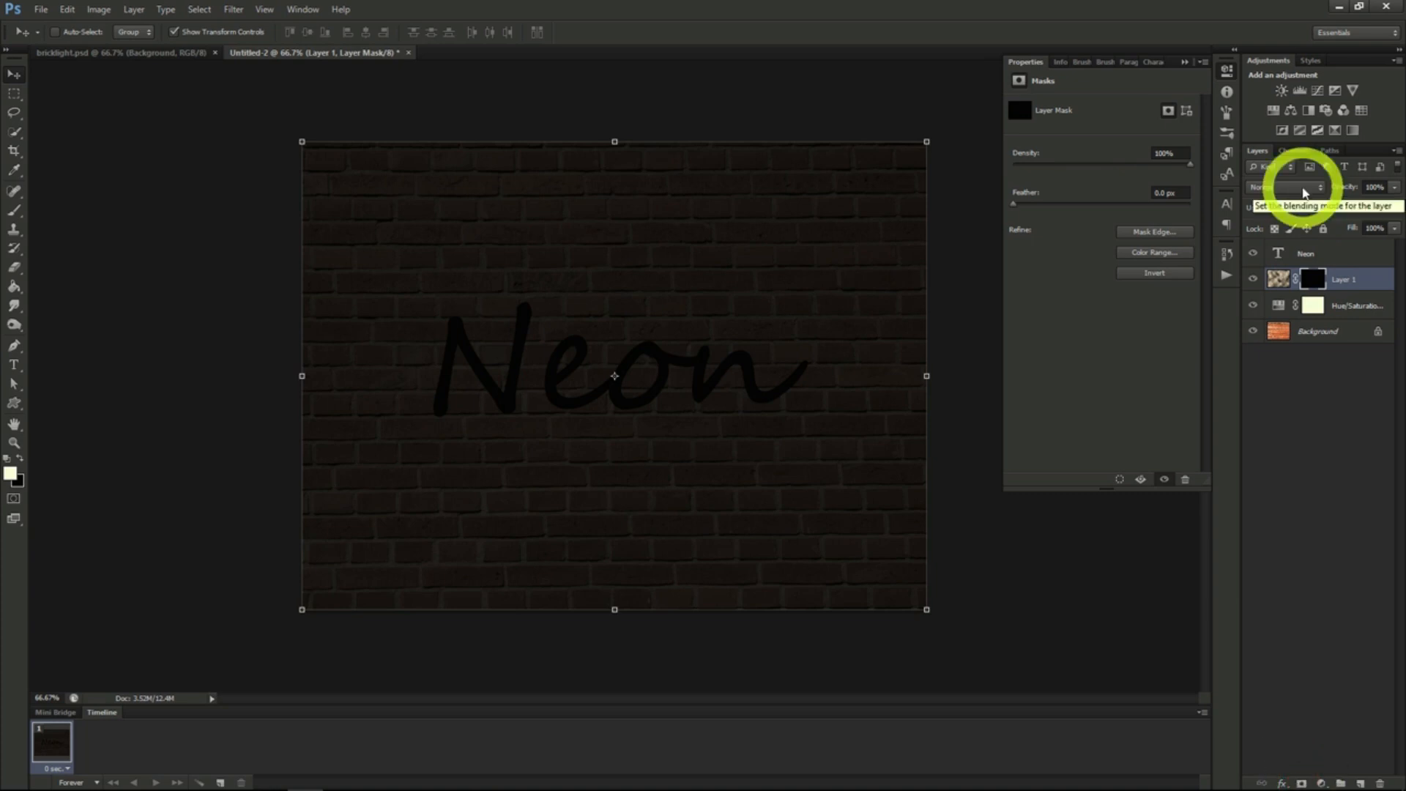
left_click(1303, 190)
left_click(1258, 507)
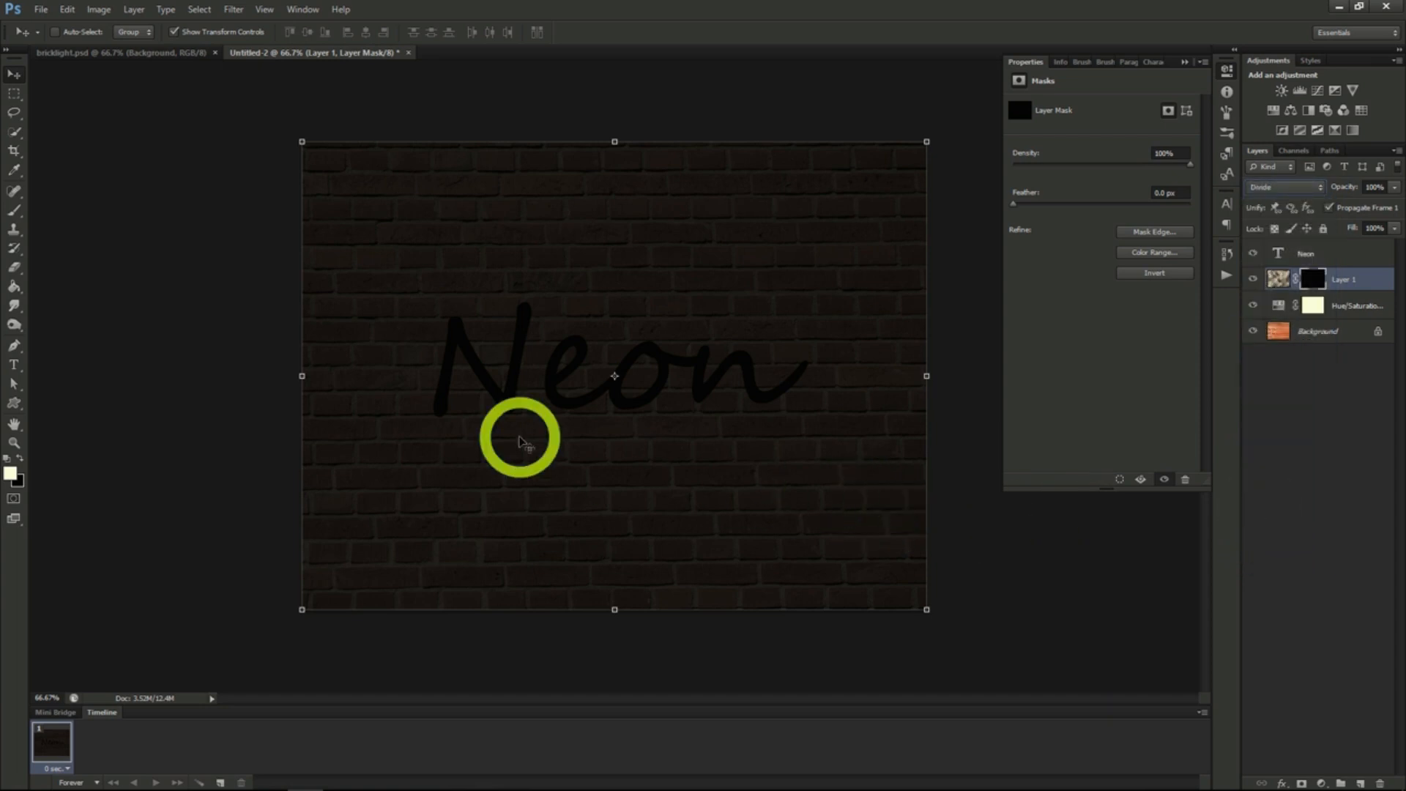
- Choose the Brush tool, set its opacity to 50% and check the brush size and hardness settings
left_click(15, 212)
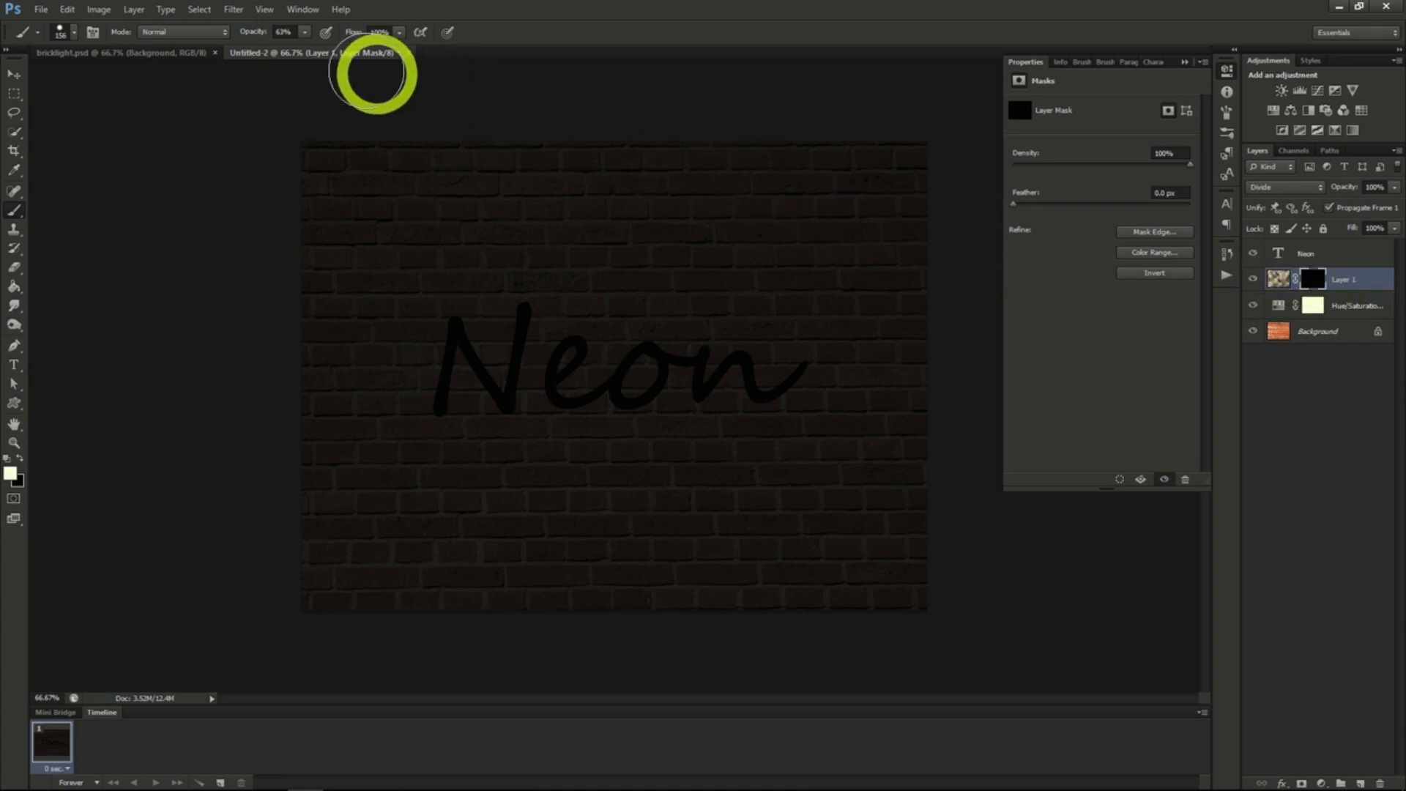
left_click_drag(297, 51, 296, 53)
left_click(70, 32)
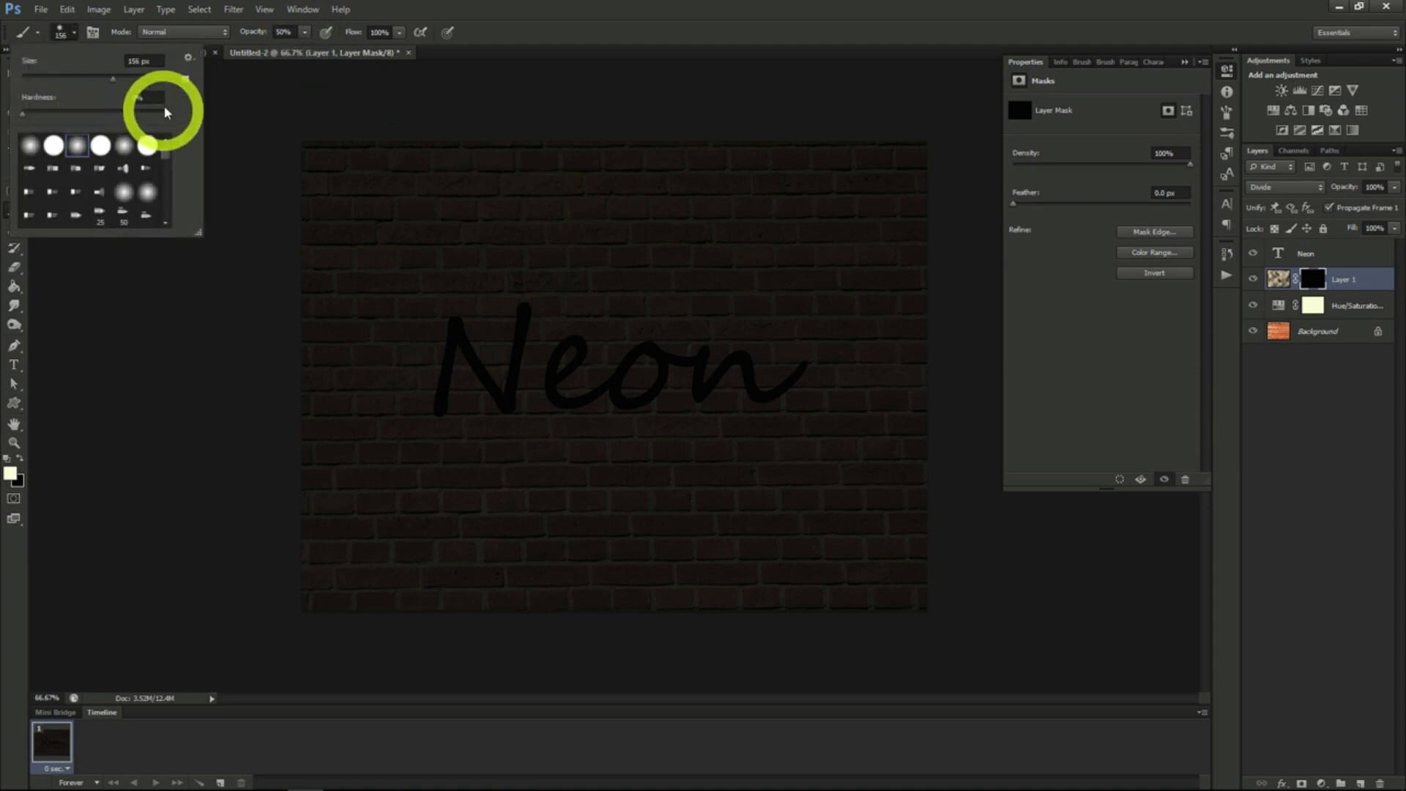
left_click(74, 36)
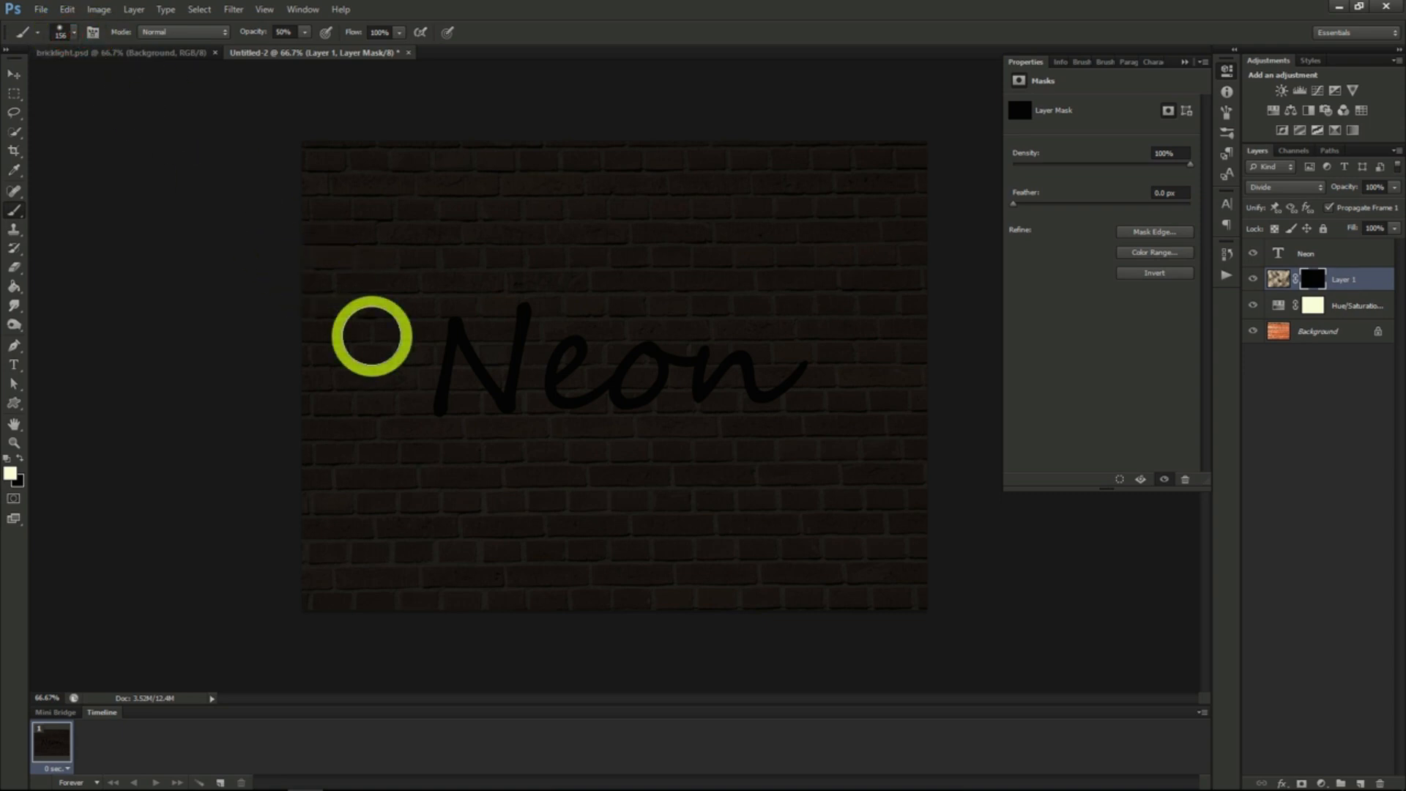
- Paint light patches on the Layer 1 mask around the Neon lettering and recolor the Neon text blue
mouse_move(461, 314)
left_mouse_down()
mouse_move(404, 399)
mouse_move(512, 319)
mouse_move(519, 380)
mouse_move(539, 394)
mouse_move(617, 364)
mouse_move(694, 375)
mouse_move(557, 363)
mouse_move(683, 322)
mouse_move(741, 377)
mouse_move(853, 381)
left_mouse_up()
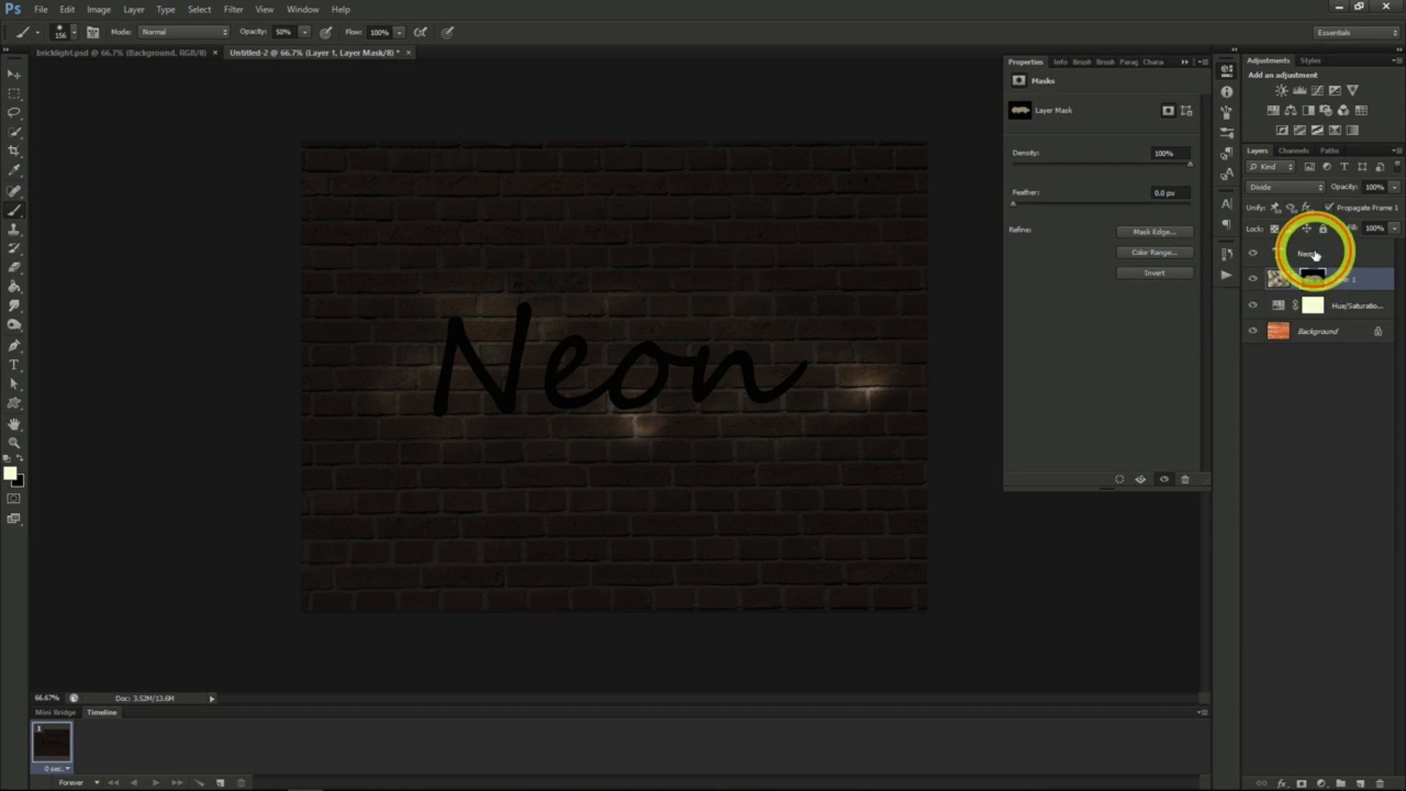
left_click(1287, 249)
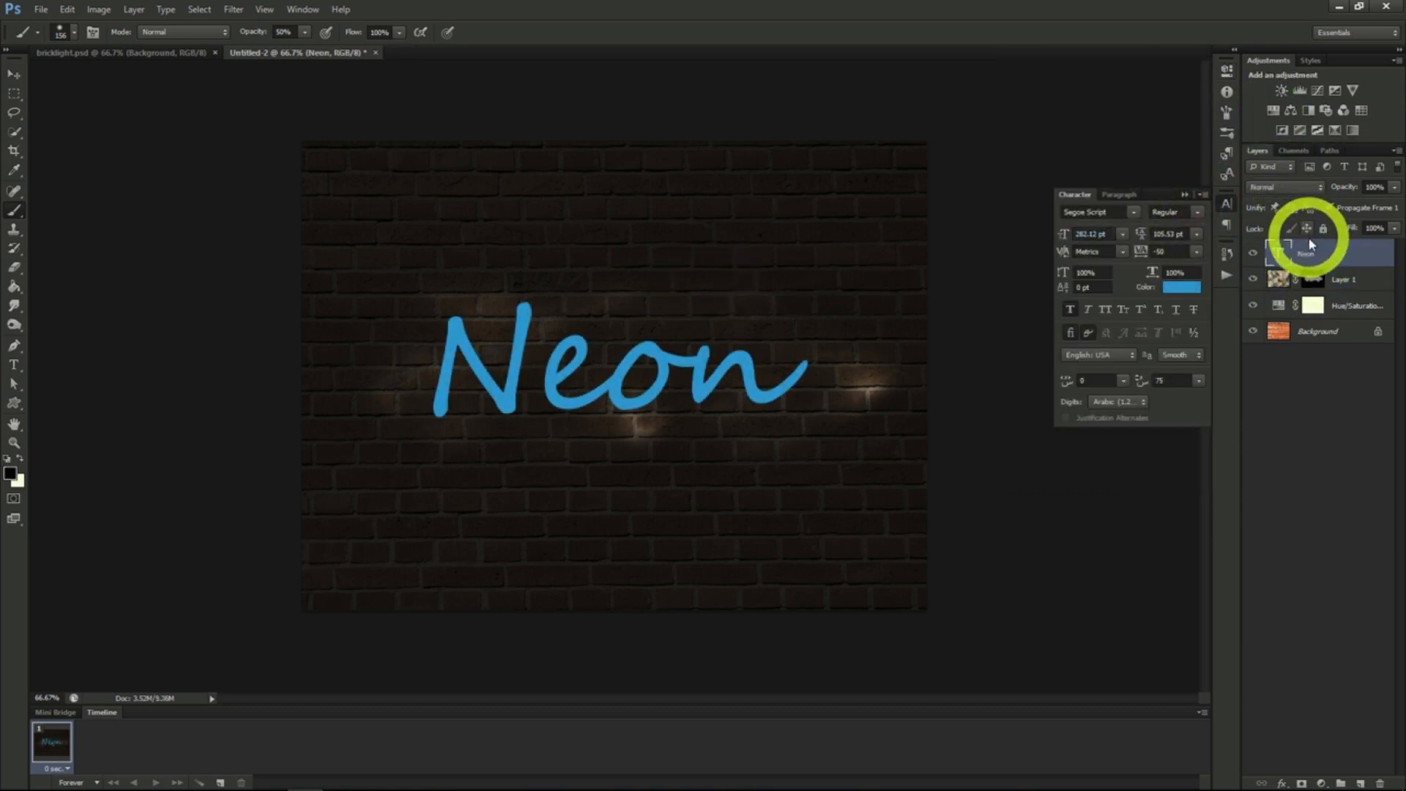
- Add Bevel & Emboss to the Neon text layer with depth 185%, size 3 px and maximum soften
right_click(1310, 247)
left_click(1255, 273)
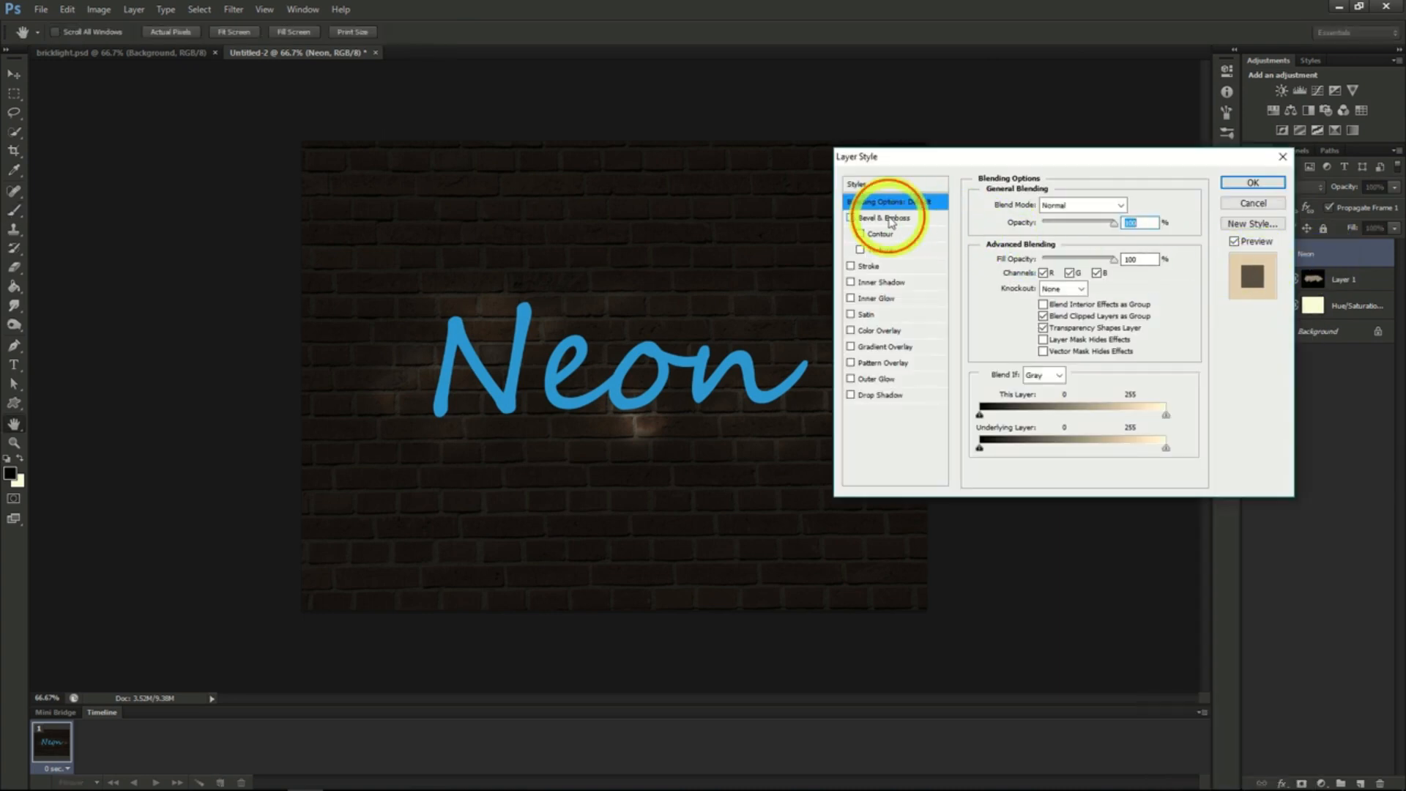
left_click(889, 218)
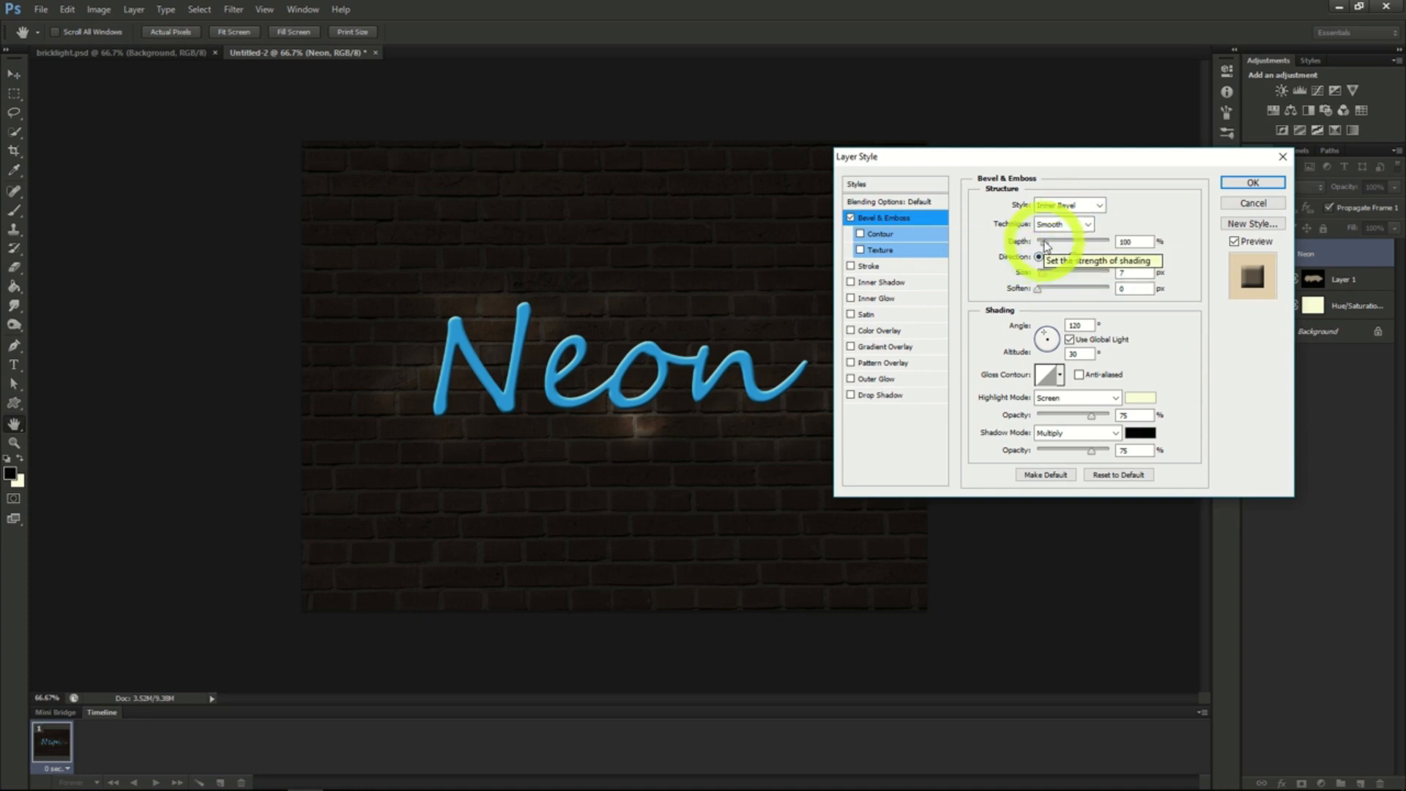
left_click_drag(1046, 246, 1050, 249)
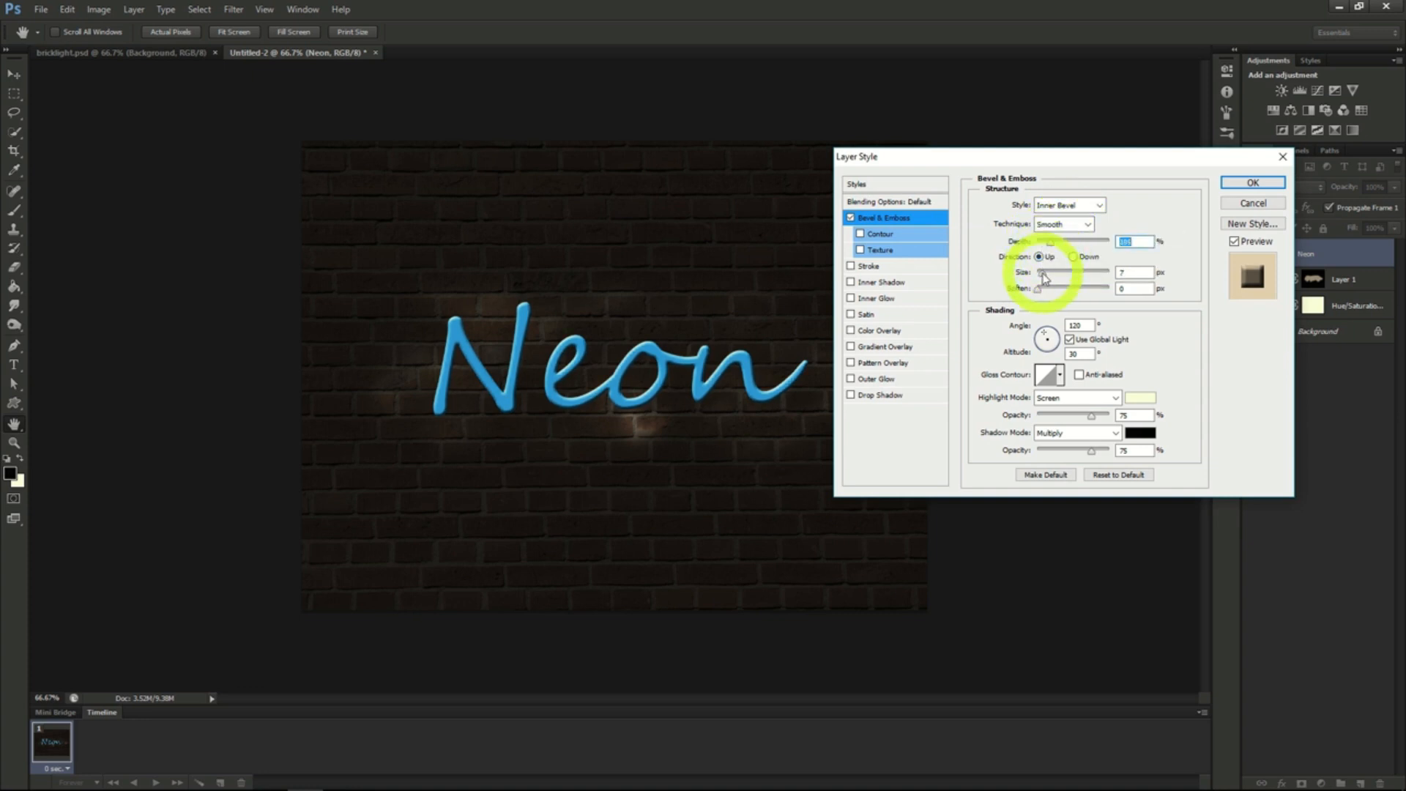
left_click_drag(1043, 277, 1124, 284)
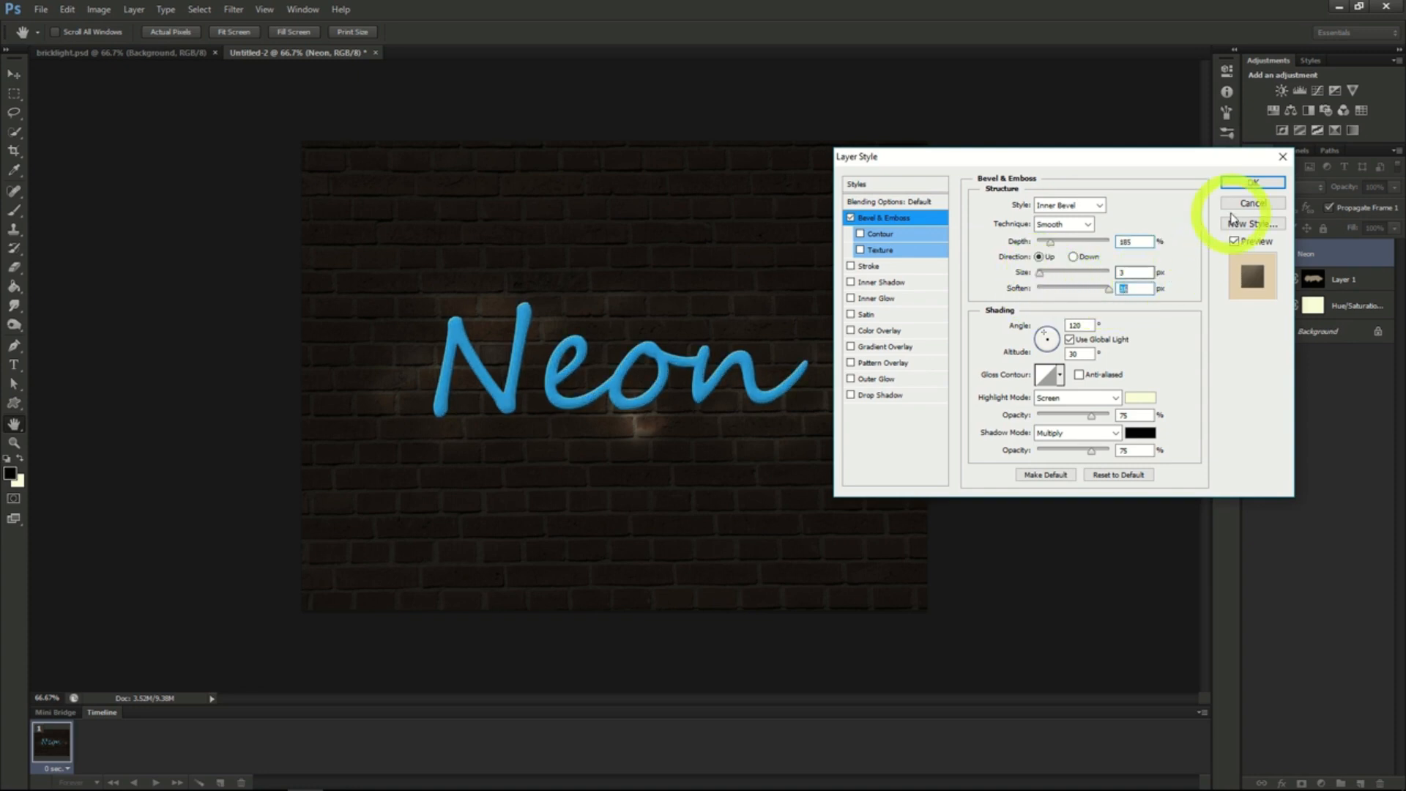
- Add an Inner Shadow to the Neon text with 40% opacity and 5 px distance, and adjust its size
left_click(878, 284)
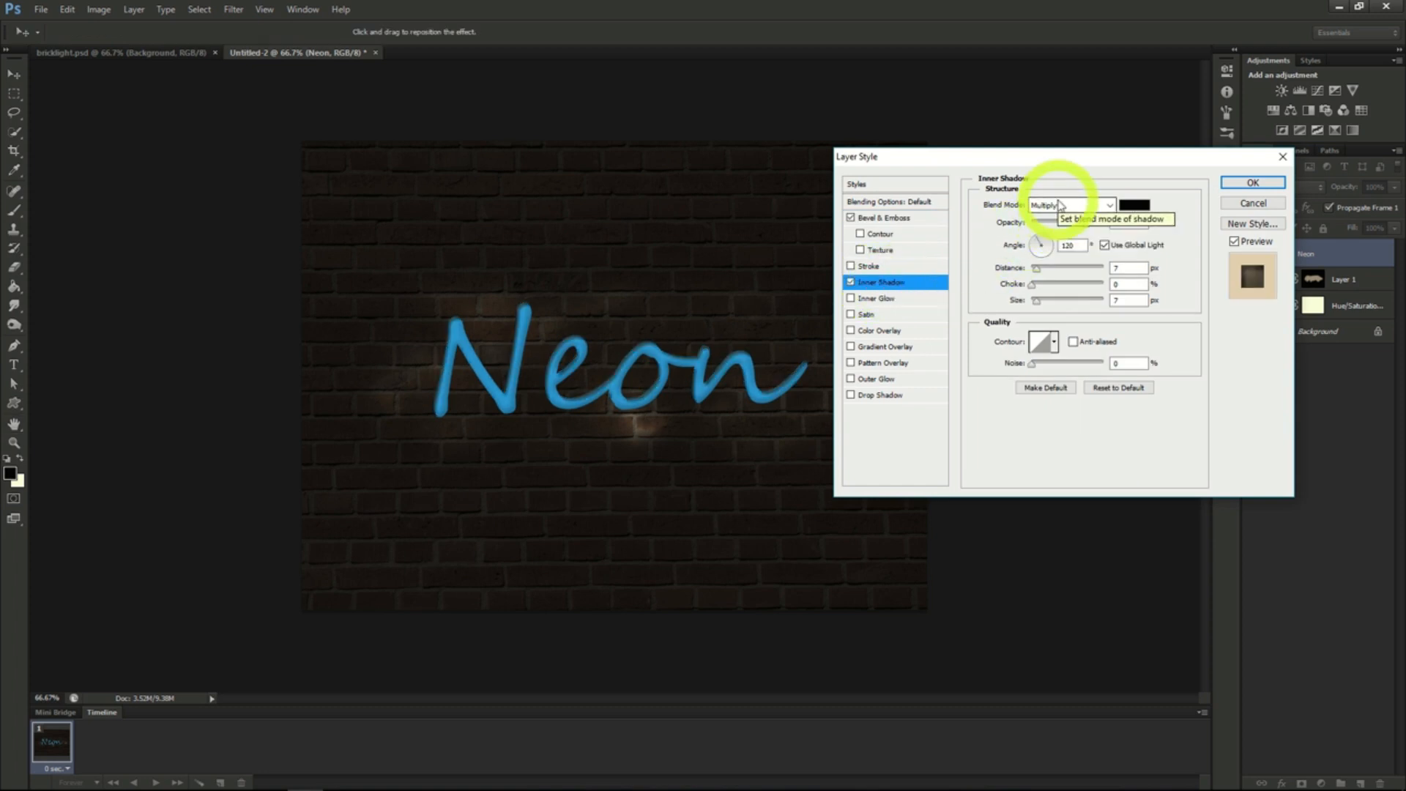
left_click_drag(1087, 223, 1060, 228)
left_click(1036, 268)
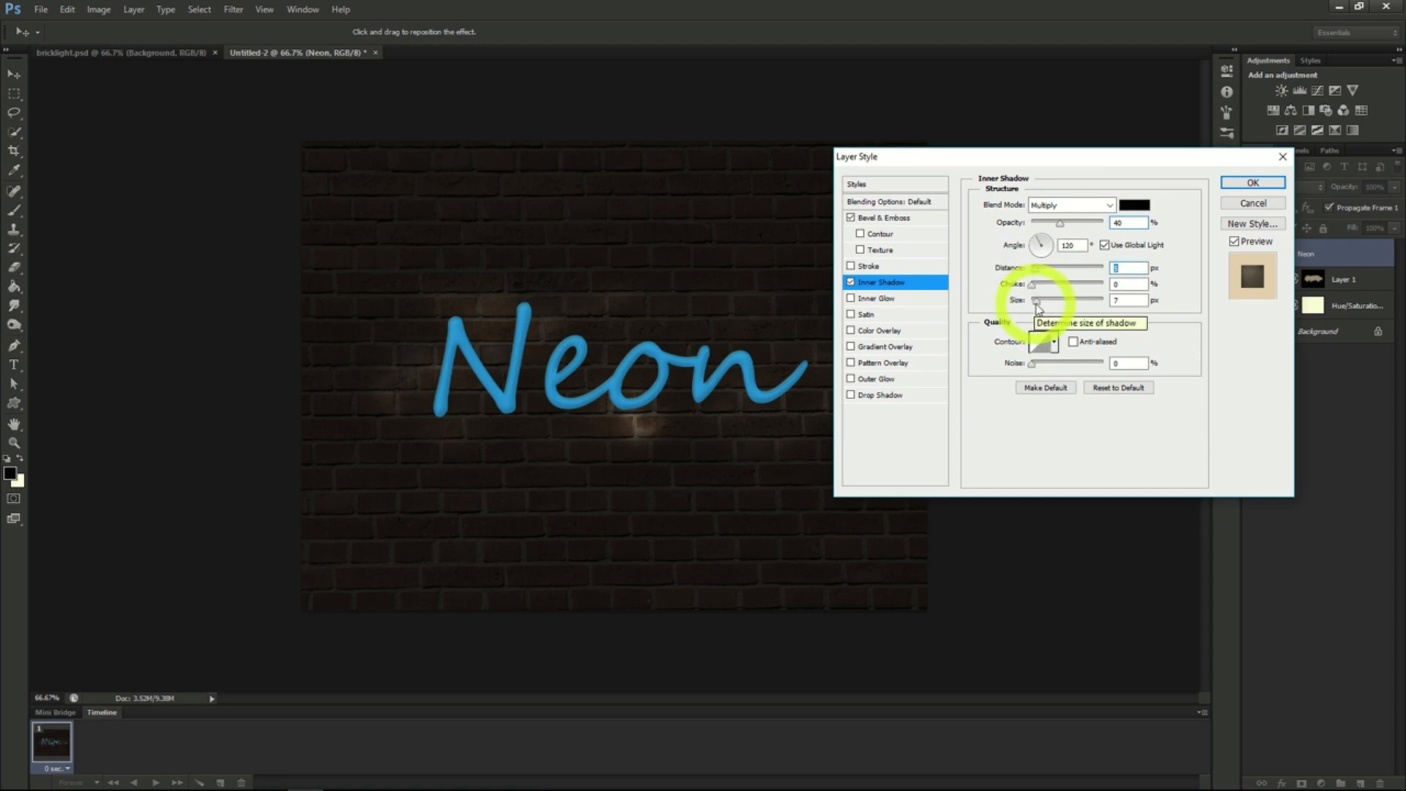
left_click(1037, 302)
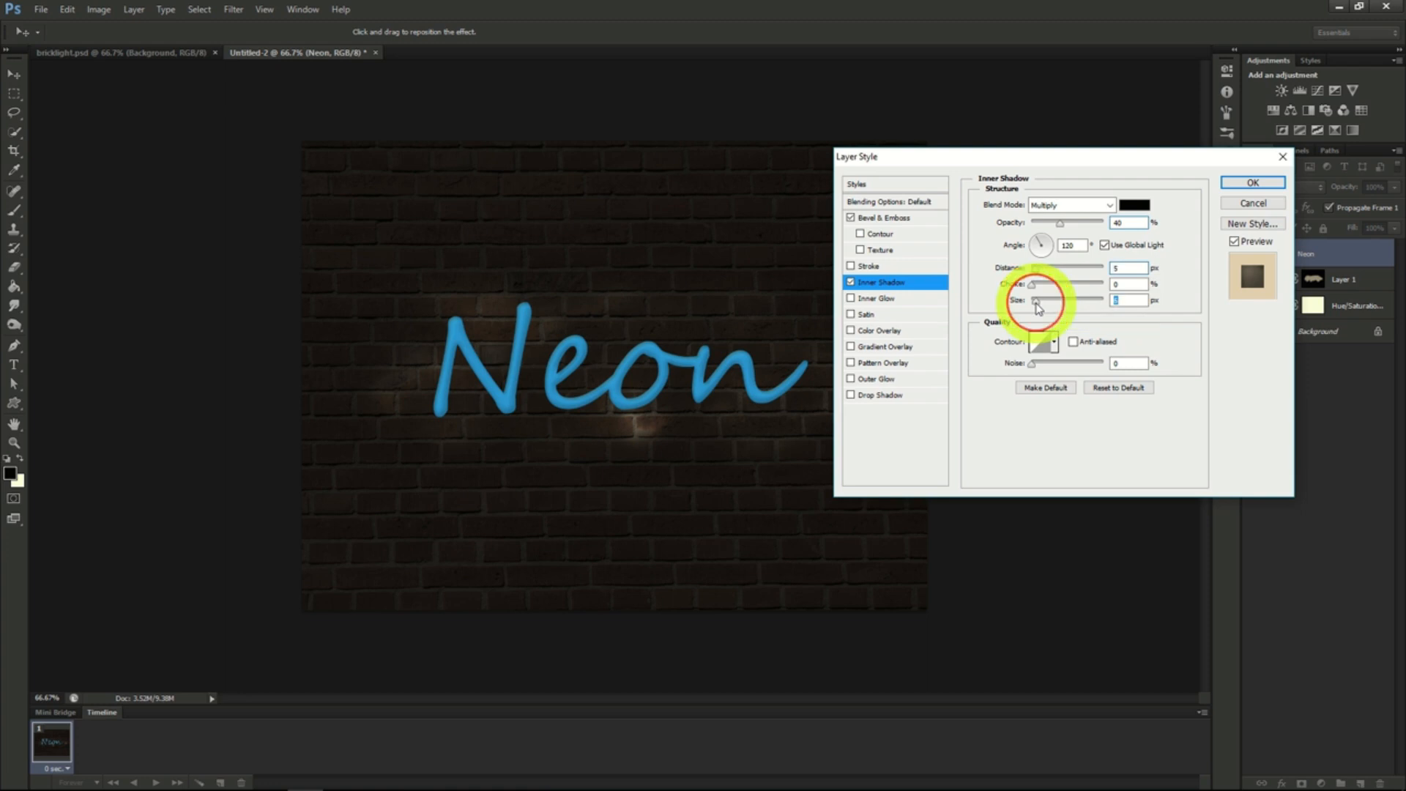
- Add an Inner Glow to the Neon text with size 8 px and source Center, and apply the layer styles
left_click(882, 299)
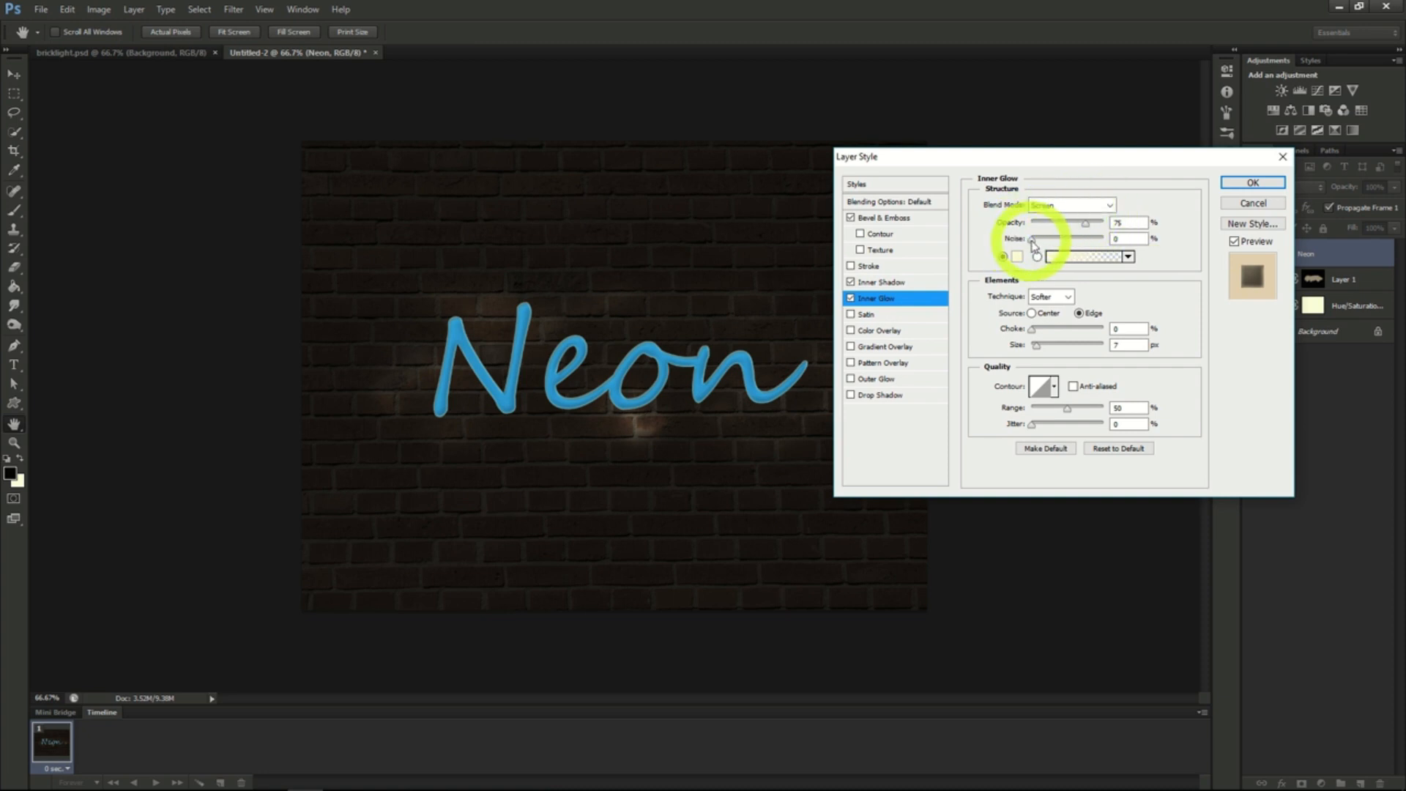
left_click(1036, 351)
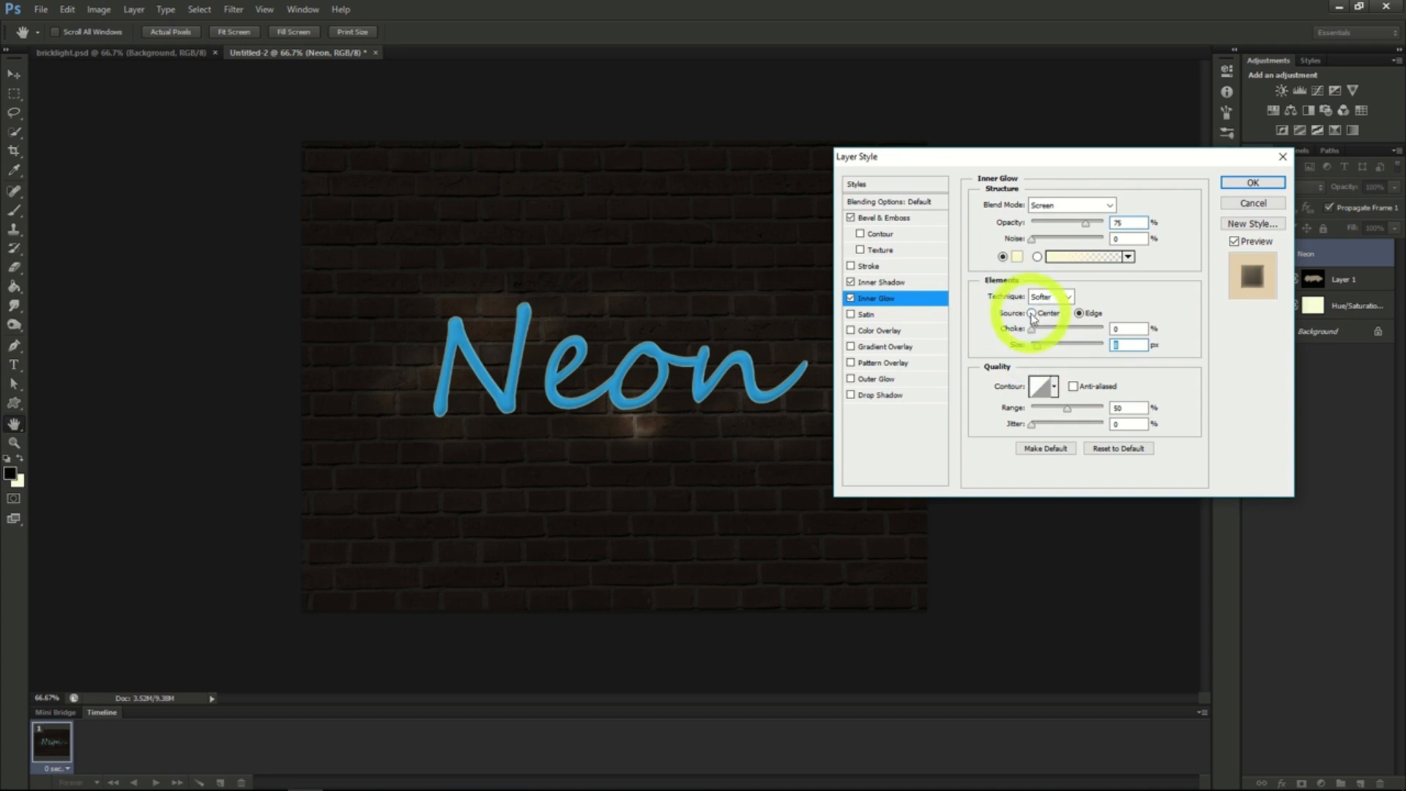
left_click(1031, 313)
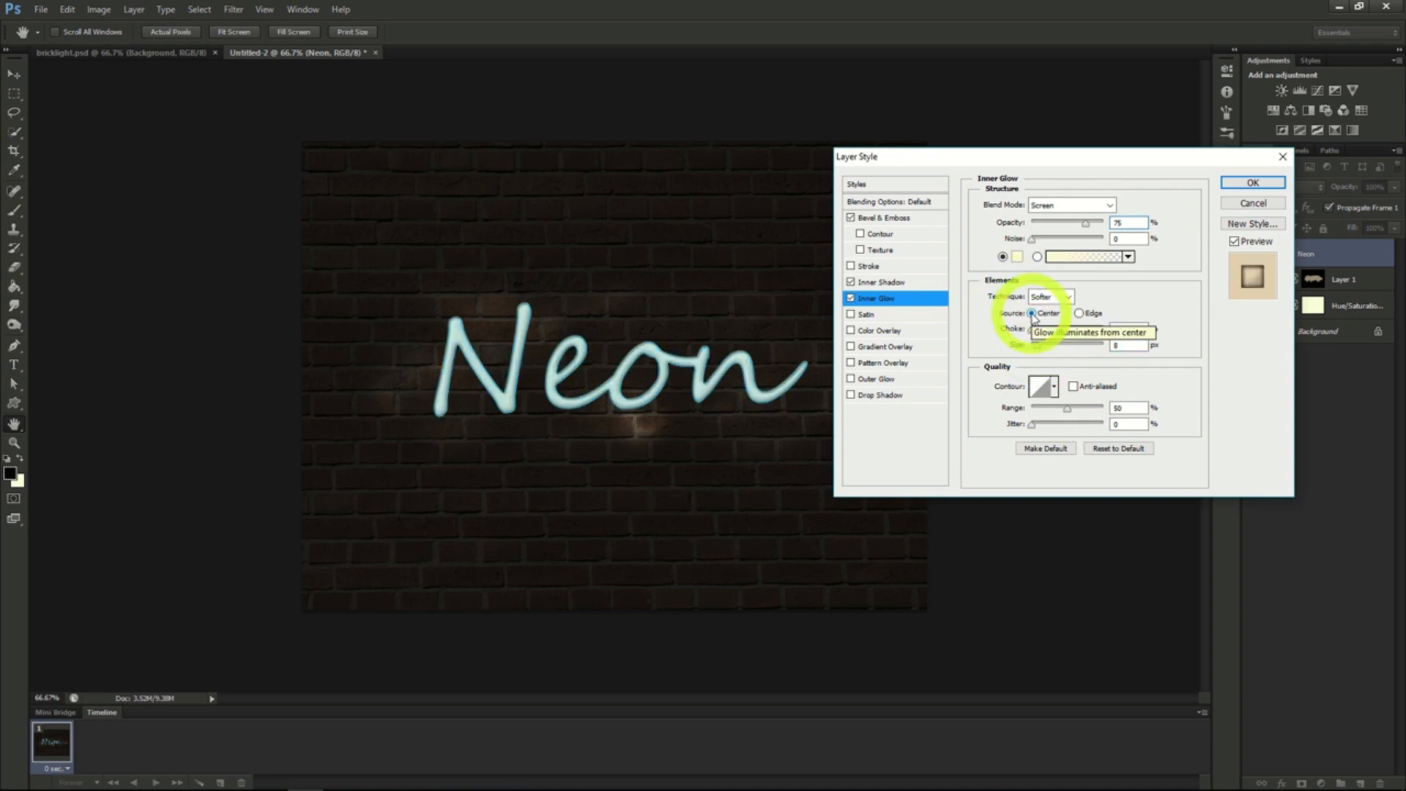
left_click(1252, 183)
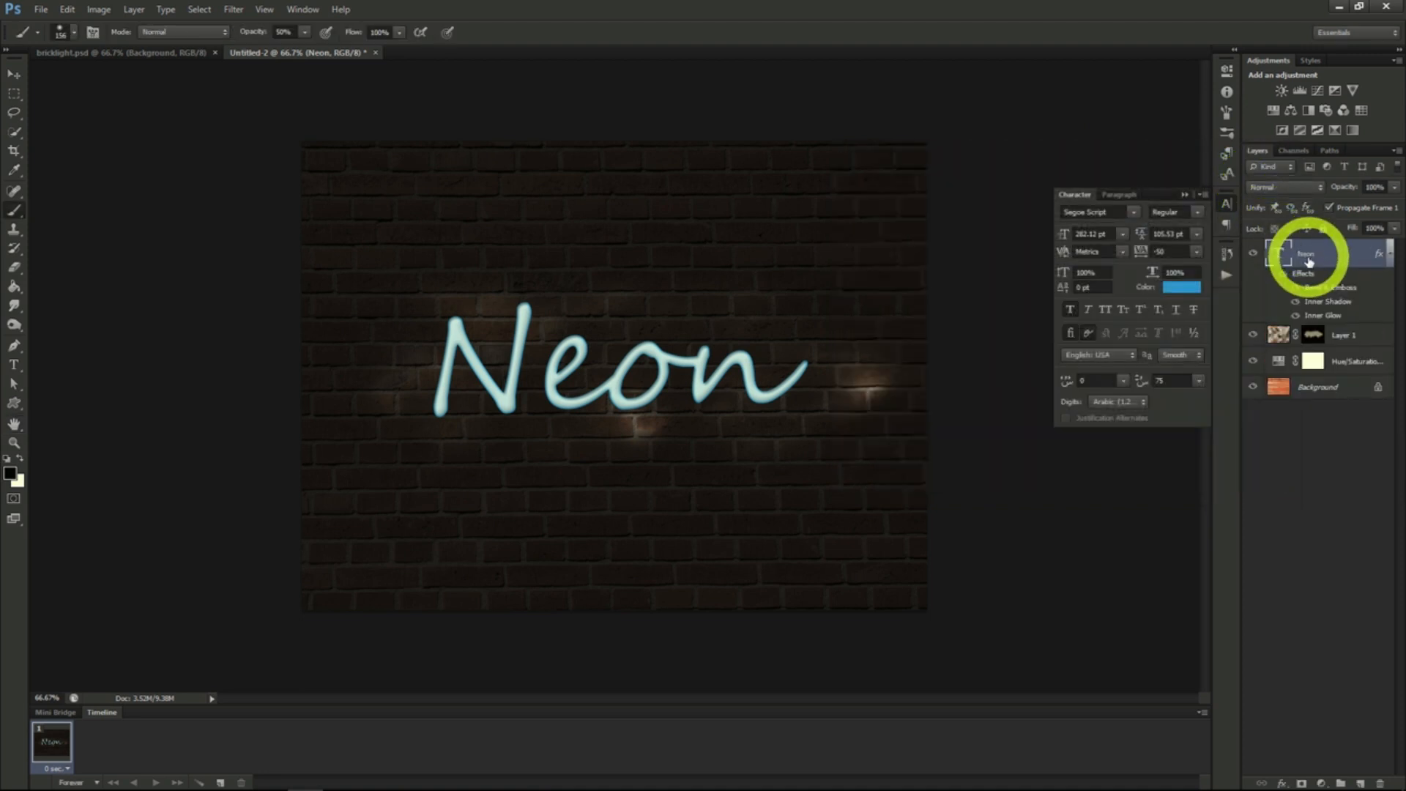
- Duplicate the Neon text layer, place the copy beneath the original and convert it to a smart object
right_click(1309, 262)
left_click(1236, 285)
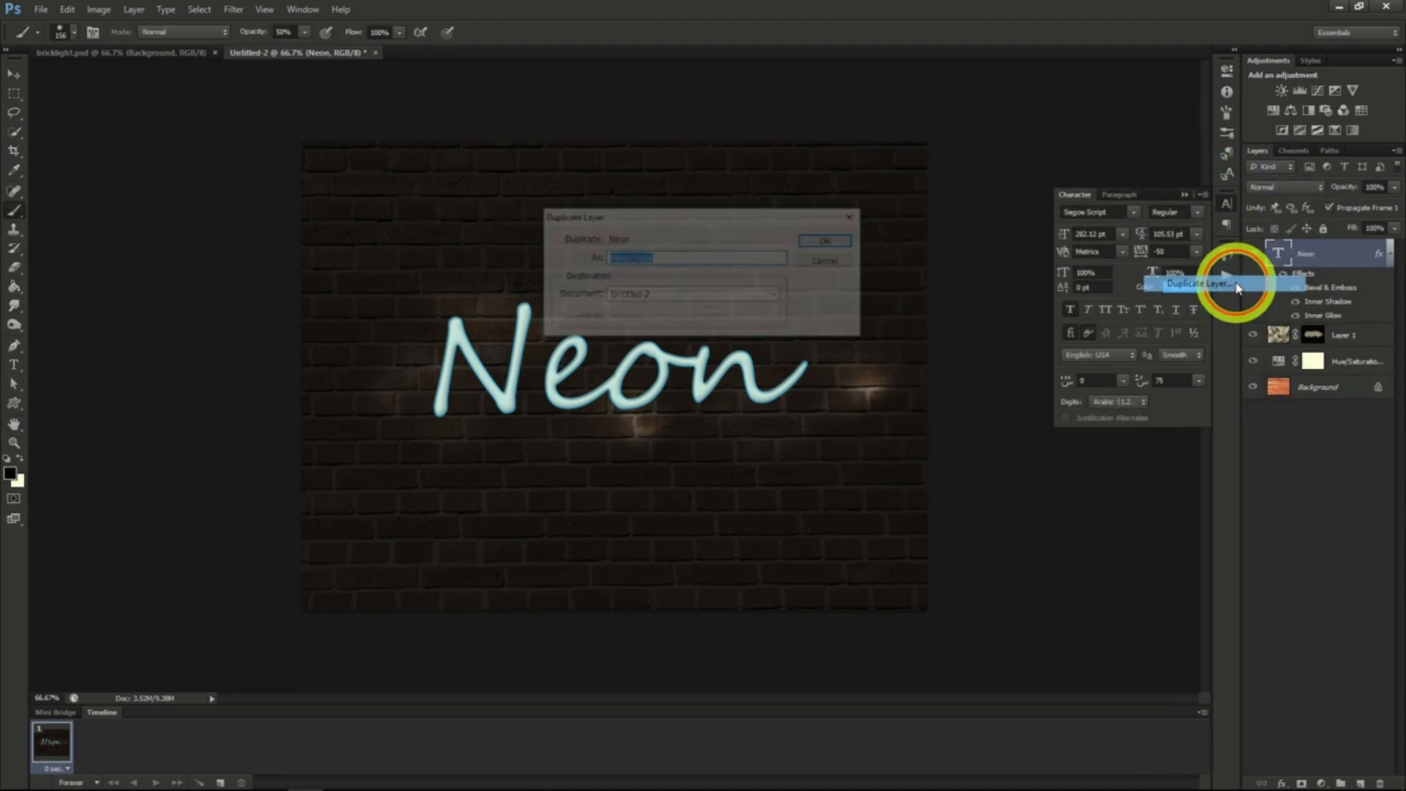
left_click(824, 241)
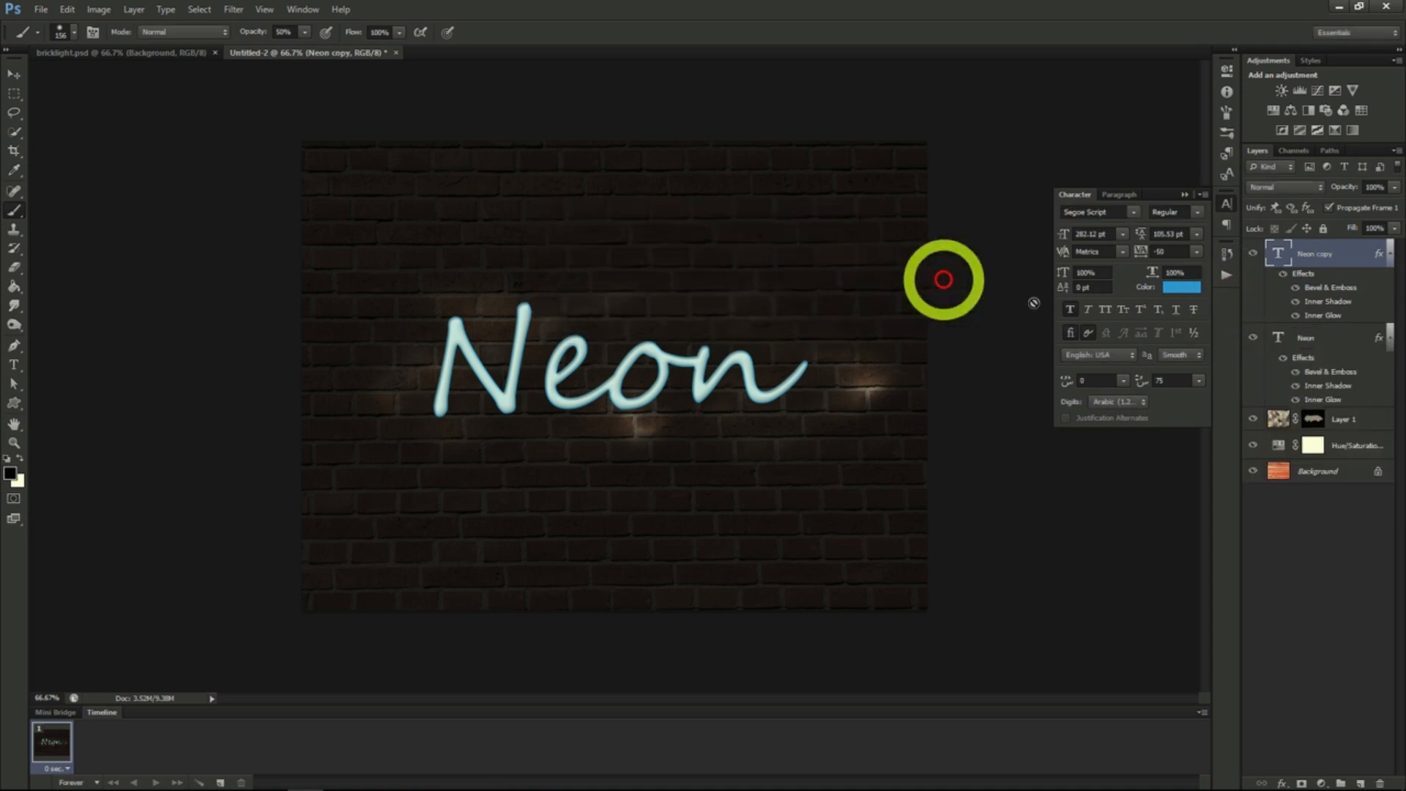
left_click_drag(1312, 263, 1314, 393)
right_click(1310, 338)
left_click(1243, 322)
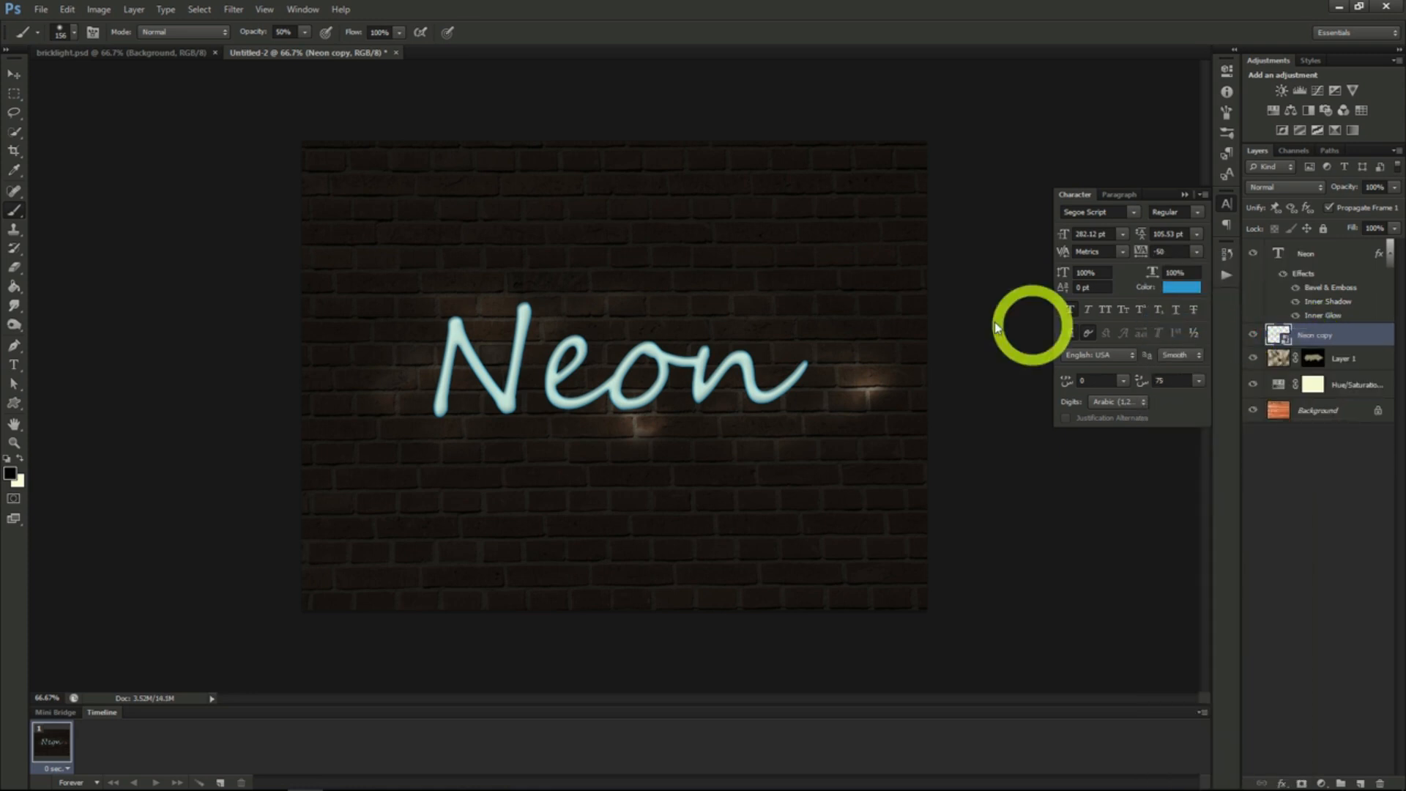
- Apply a Gaussian Blur with a radius of about 11 pixels to the Neon copy layer
left_click(234, 11)
mouse_move(271, 178)
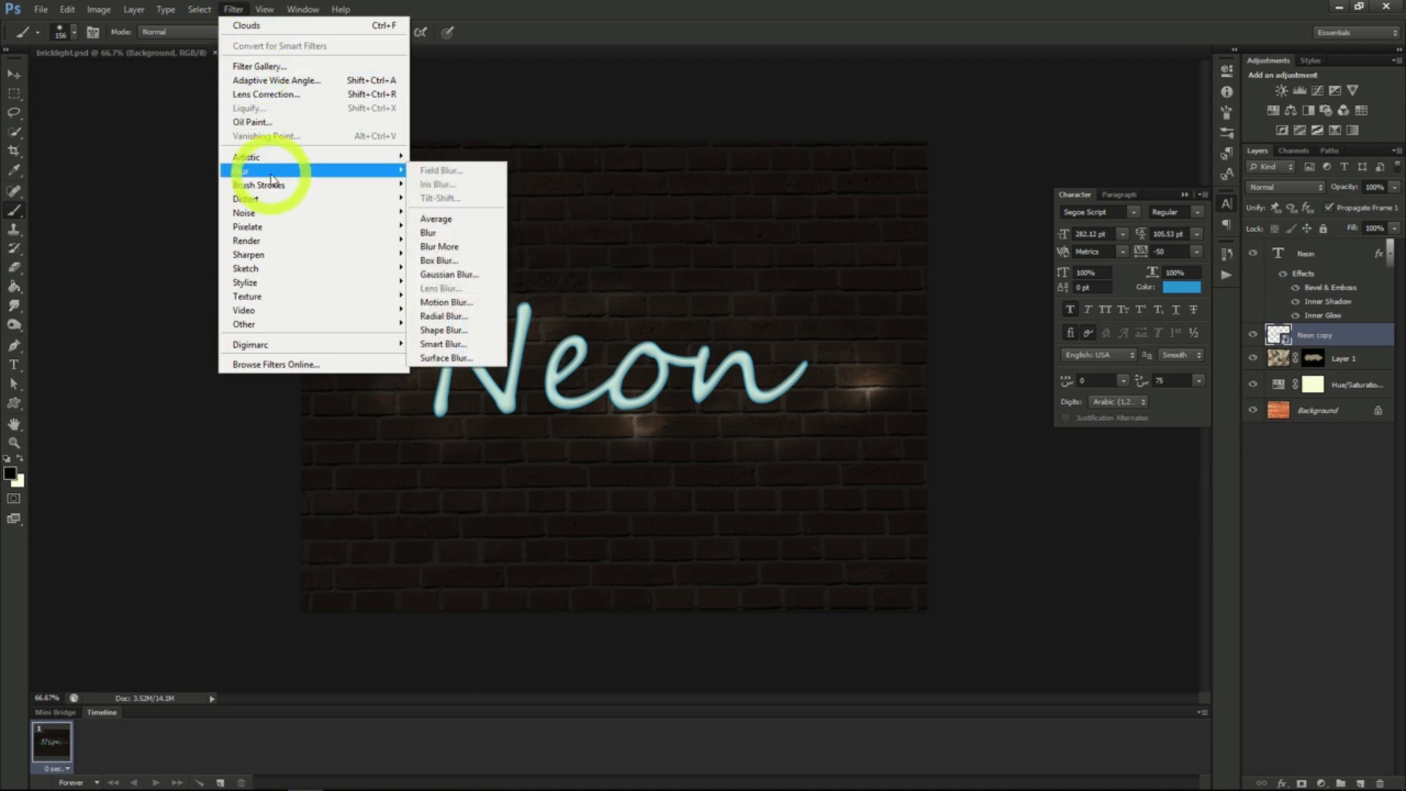
left_click(445, 276)
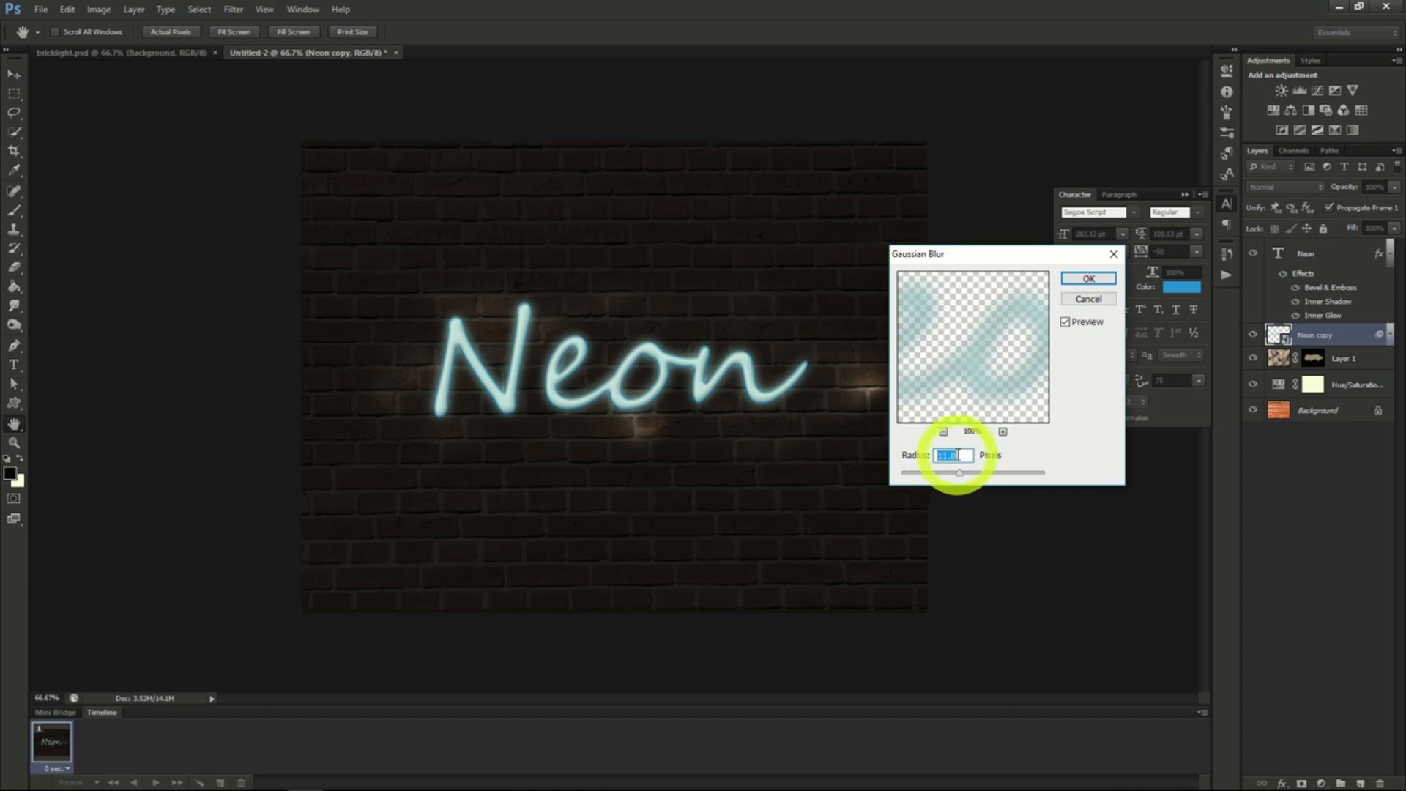
left_click(1083, 278)
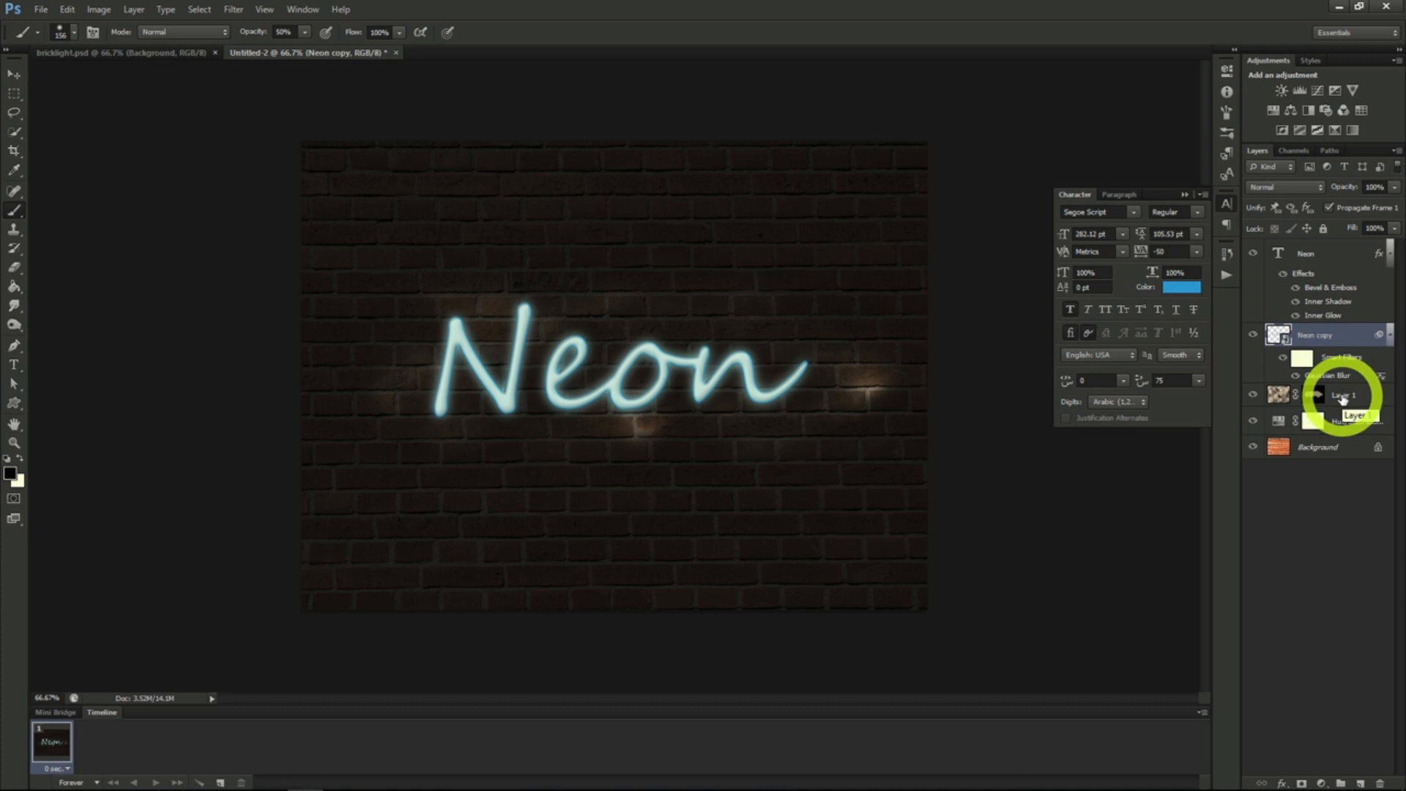
- Create a new layer directly above Layer 1 and set the brush size to 13 px
left_click(1345, 394)
left_click(1359, 783)
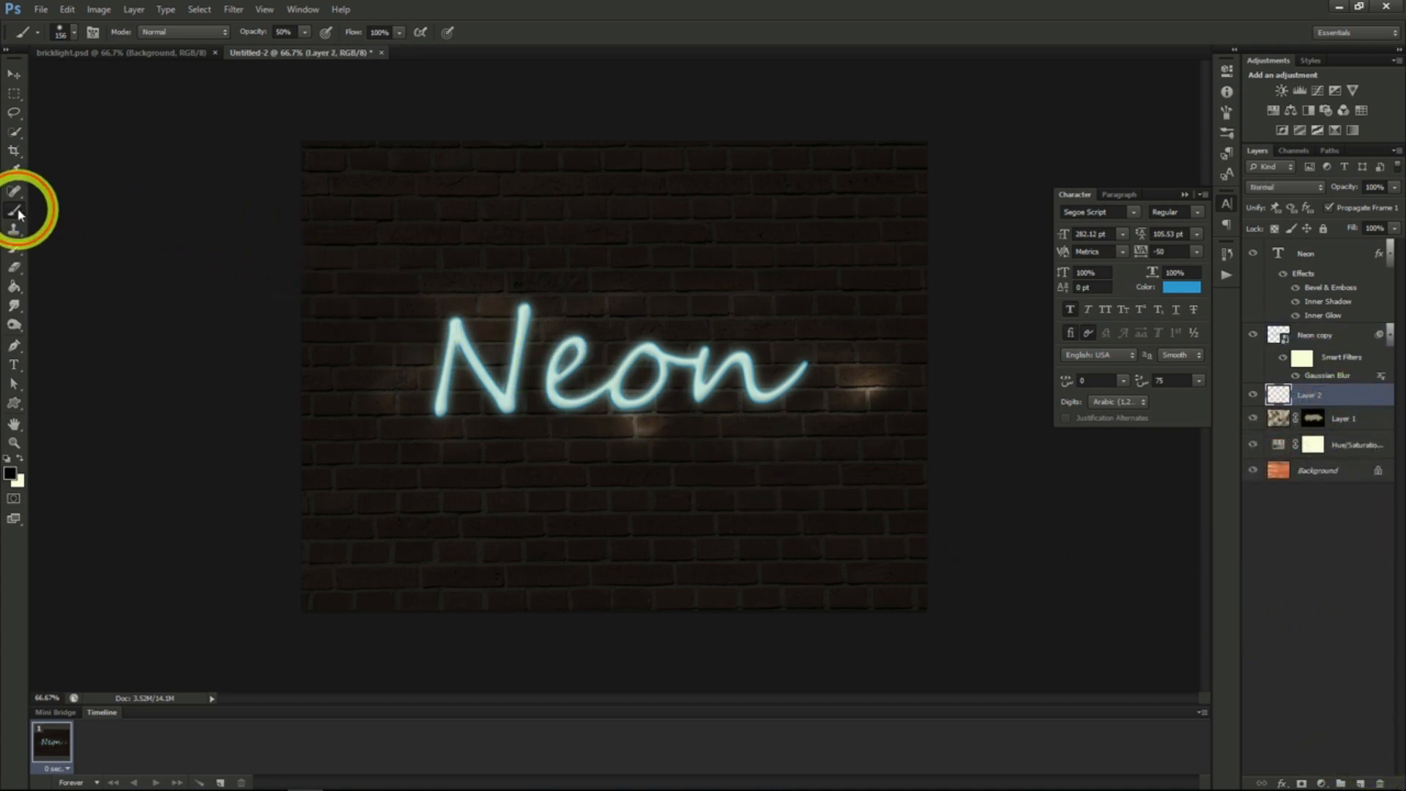
left_click(74, 33)
double_click(55, 140)
left_click(70, 32)
left_click_drag(108, 76, 46, 76)
key("Return")
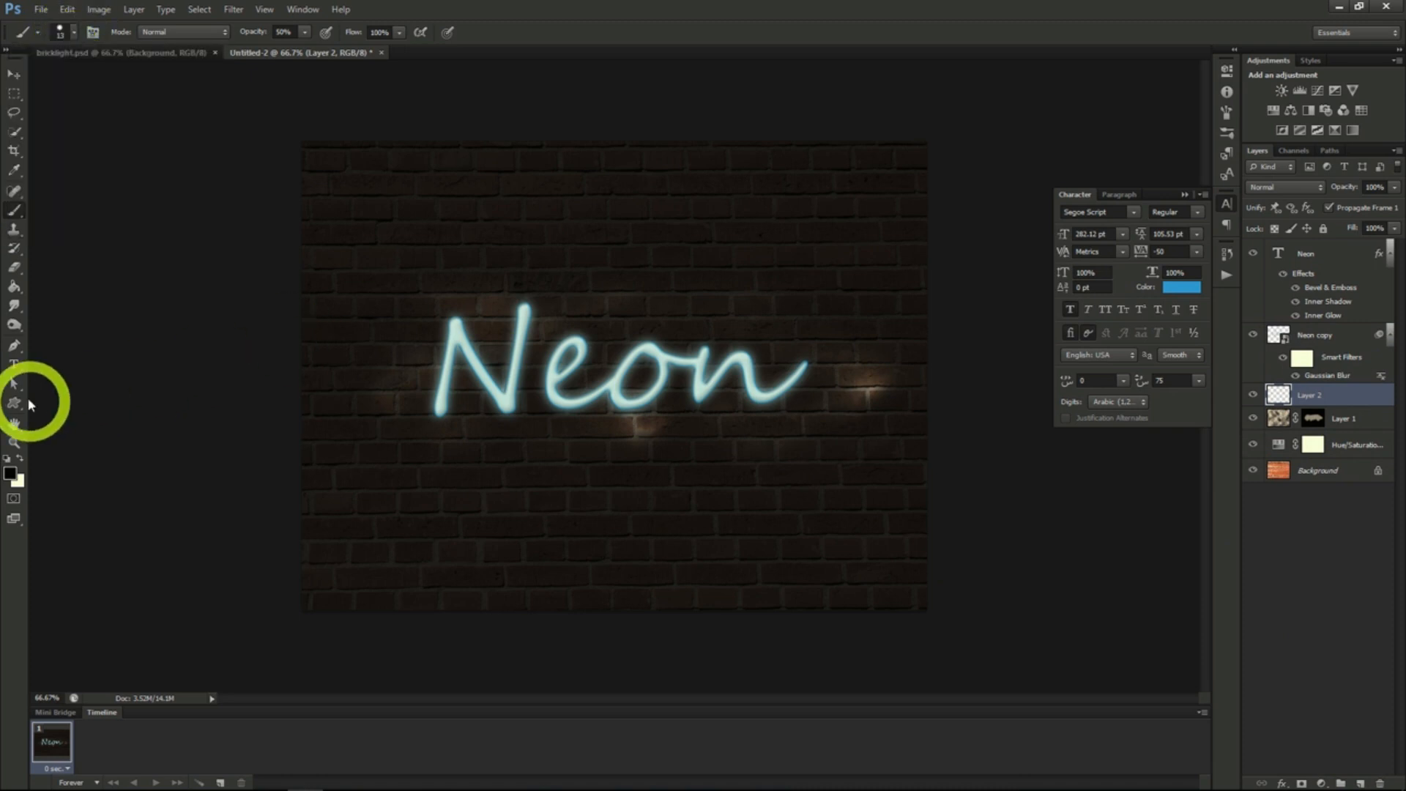
- Draw a wavy path with the Pen tool through the Neon letters, from the last letter back to the first
left_click(15, 347)
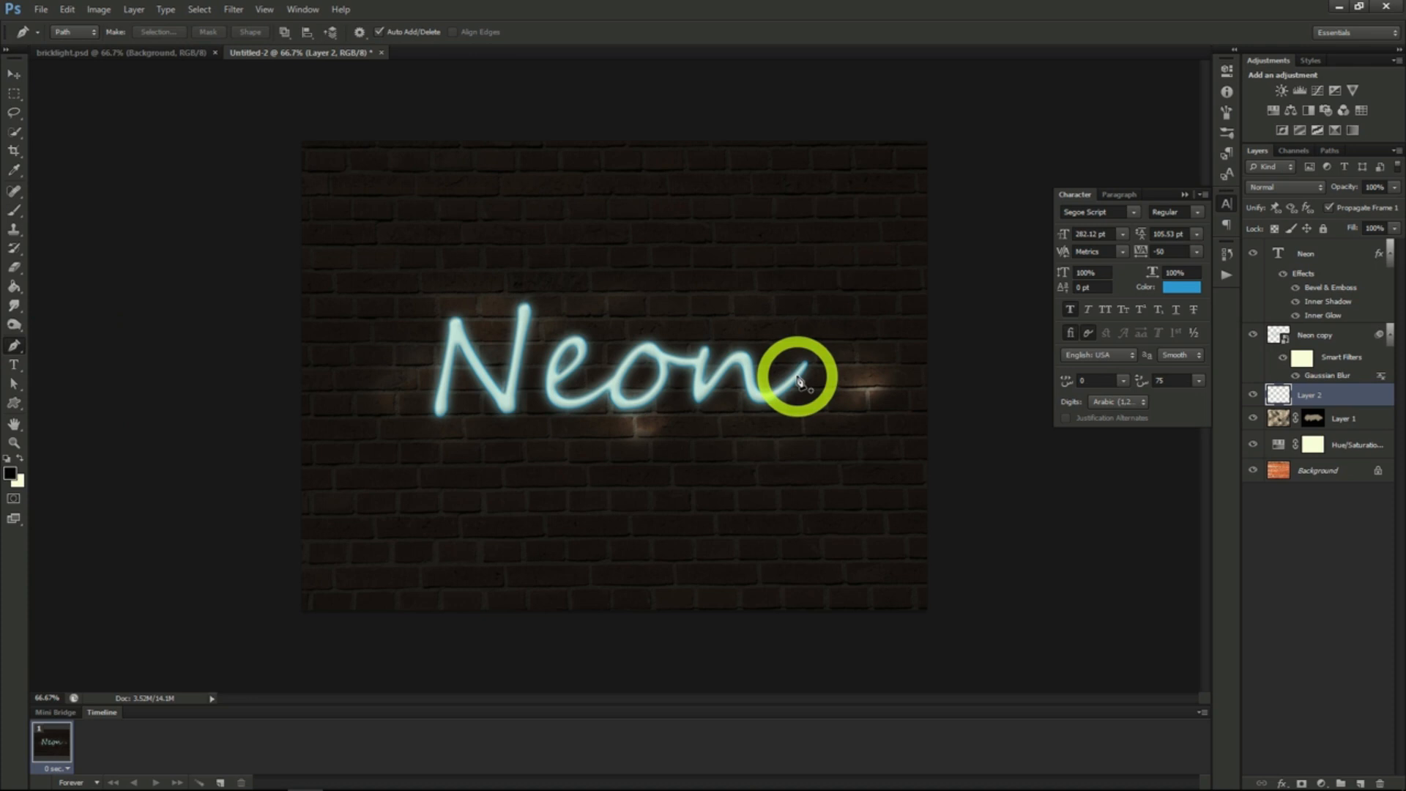
left_click_drag(796, 376, 708, 377)
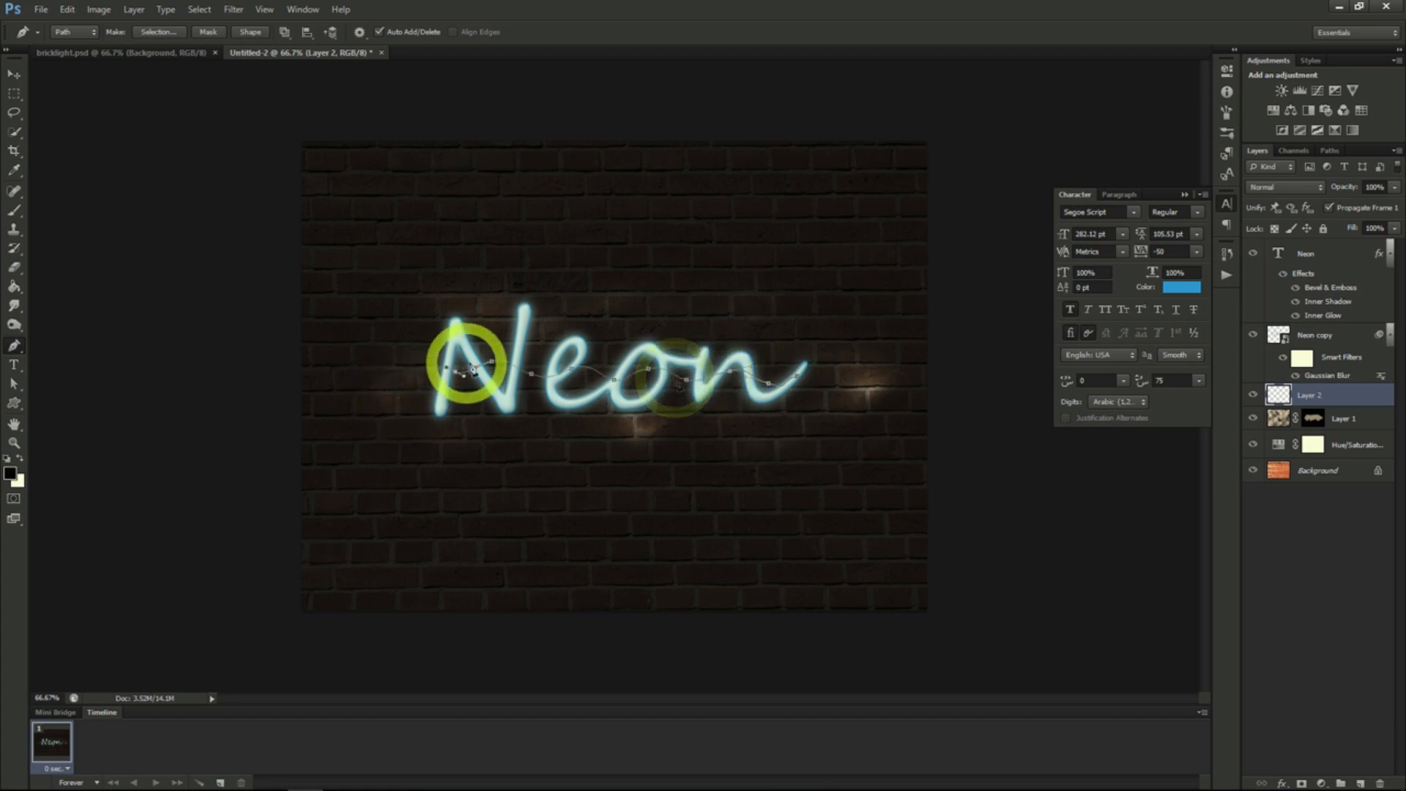
left_click_drag(474, 369, 486, 373)
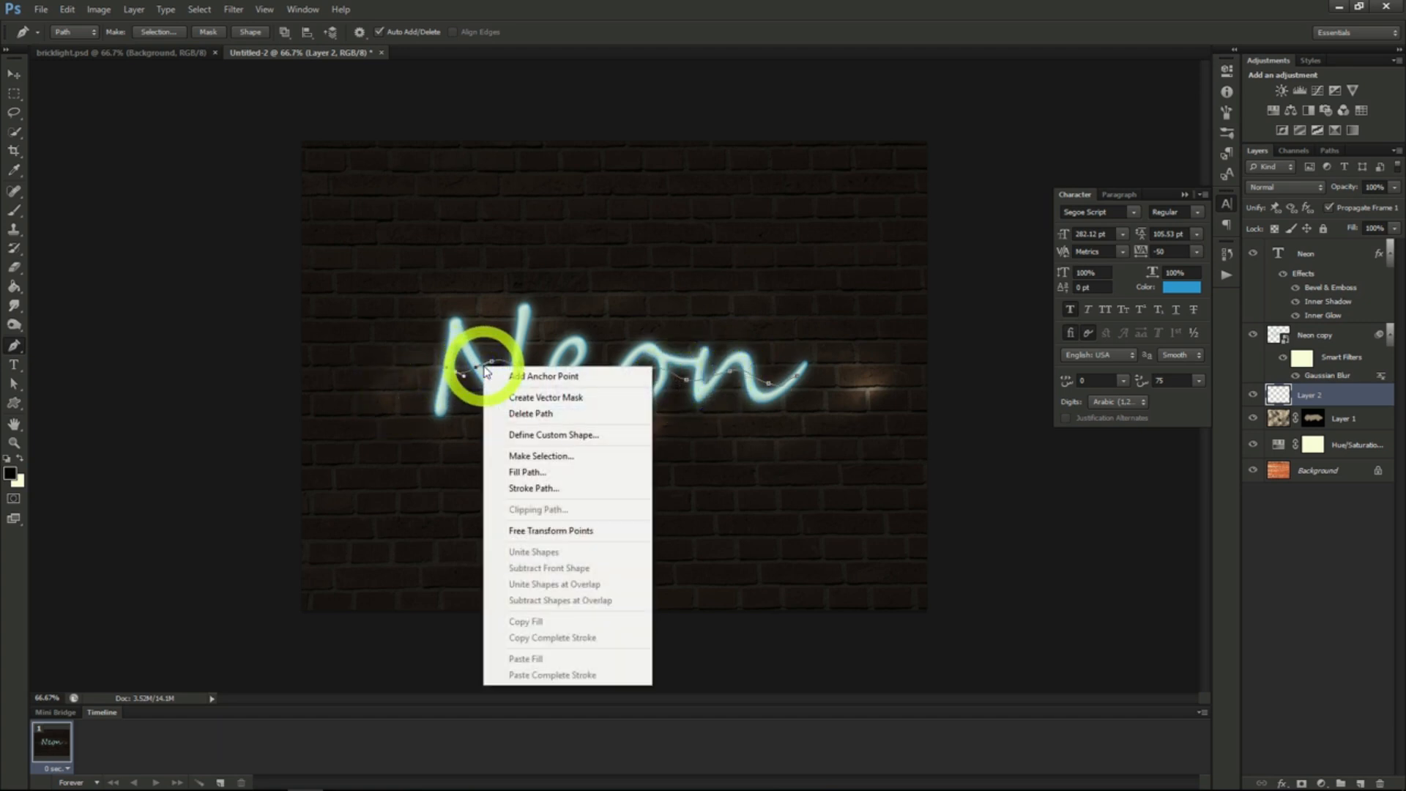
- Stroke the wavy path with the Brush and Simulate Pressure enabled, and delete the path
left_click(533, 488)
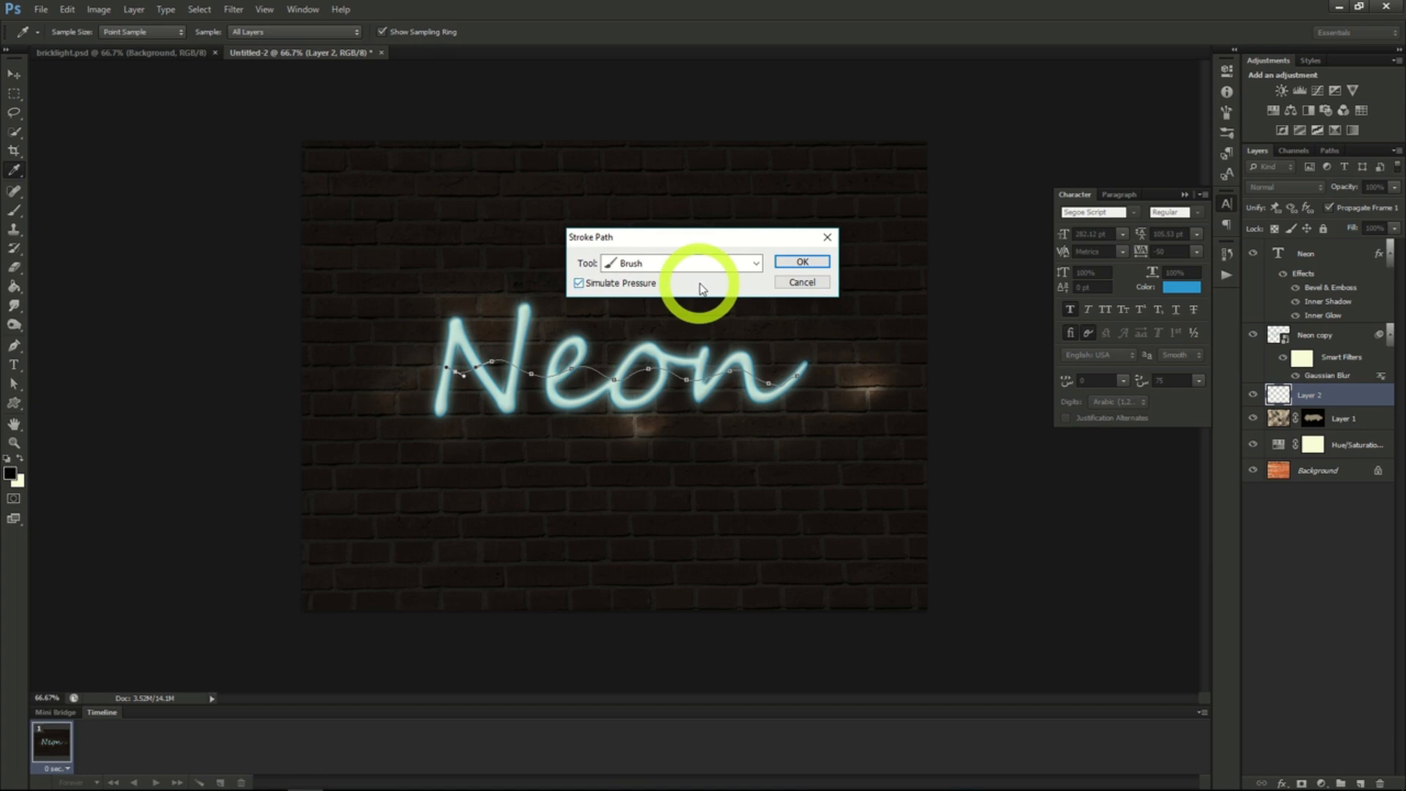
left_click(801, 261)
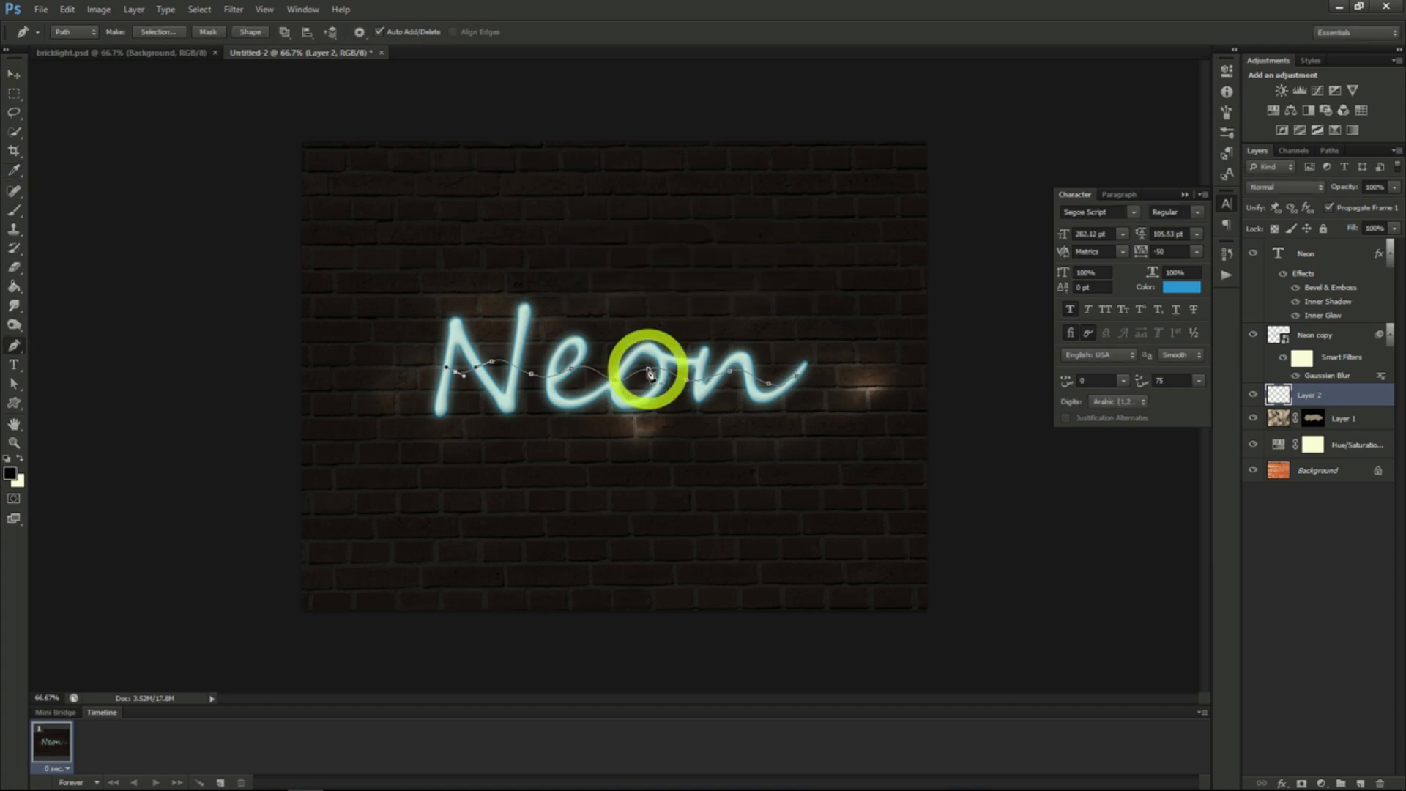
right_click(650, 374)
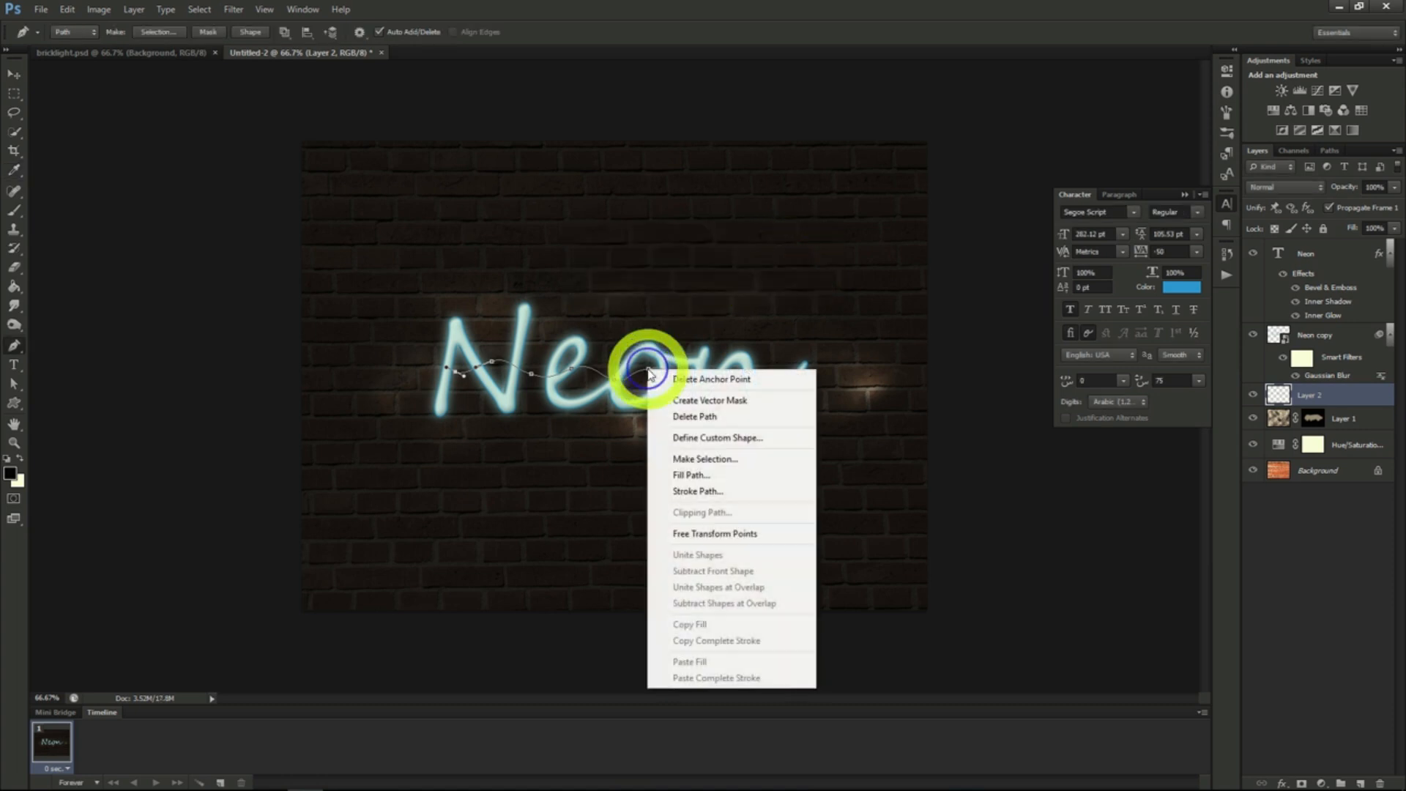
left_click(695, 416)
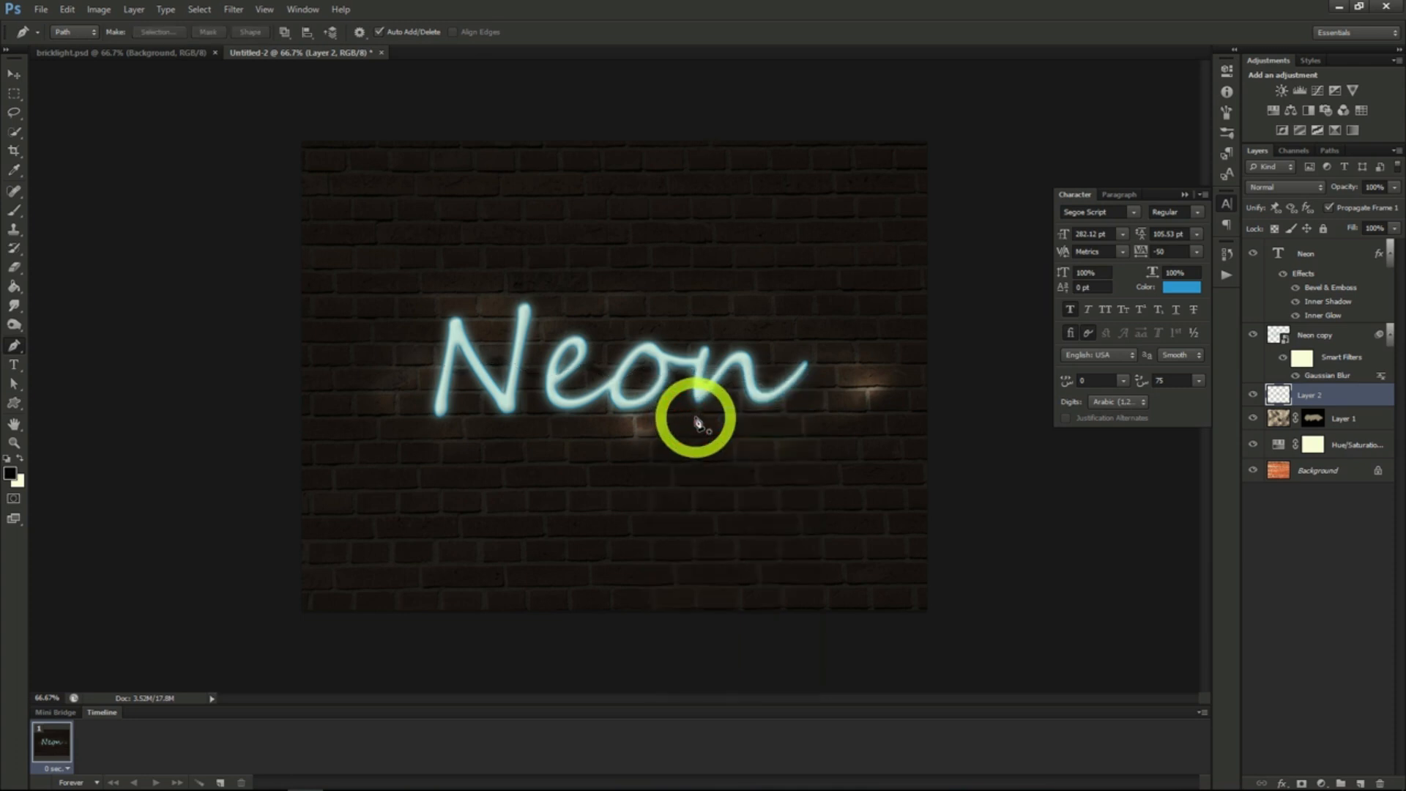
- Add Bevel & Emboss to the Layer 2 wire with depth 245% and size 0 px, and increase its soften value
right_click(1307, 401)
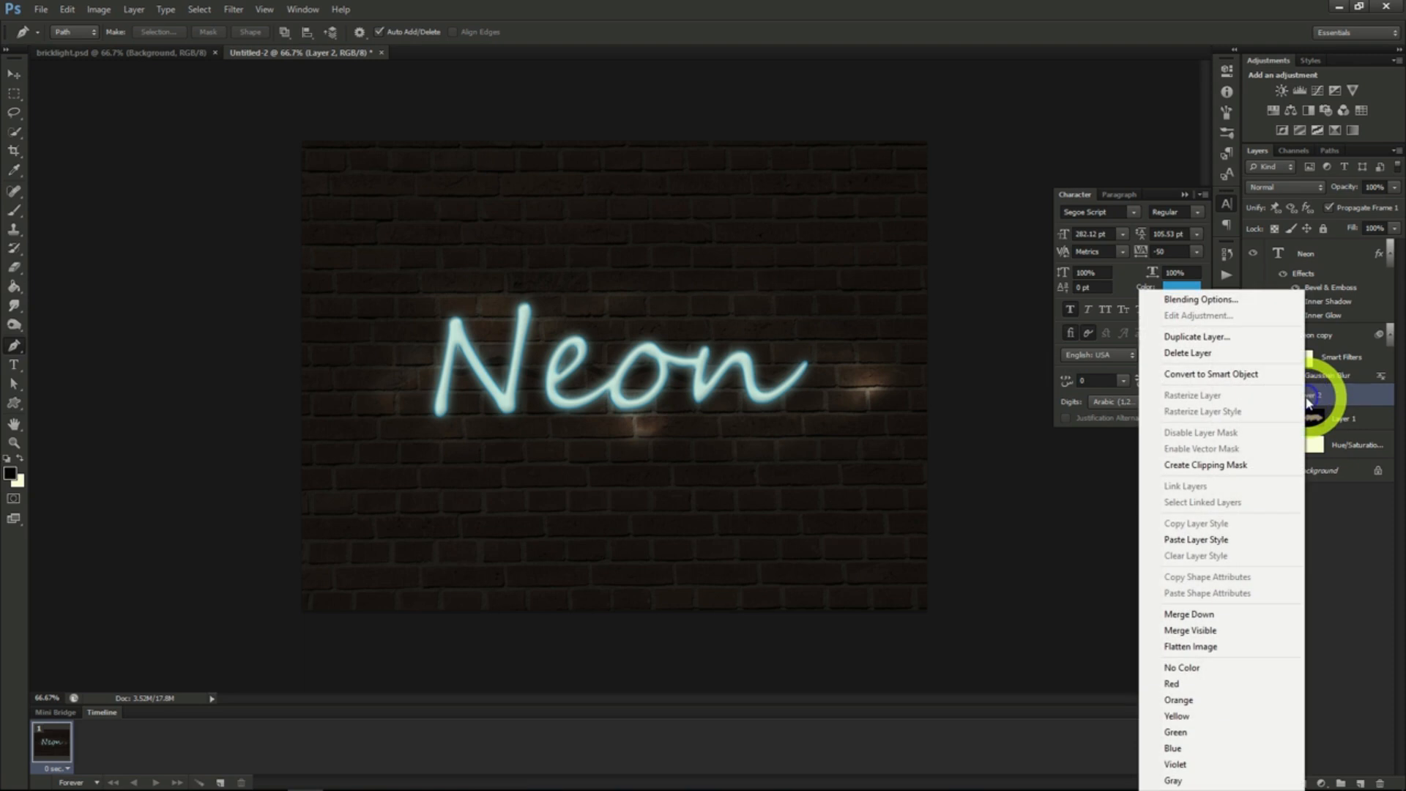
left_click(1203, 300)
left_click(916, 219)
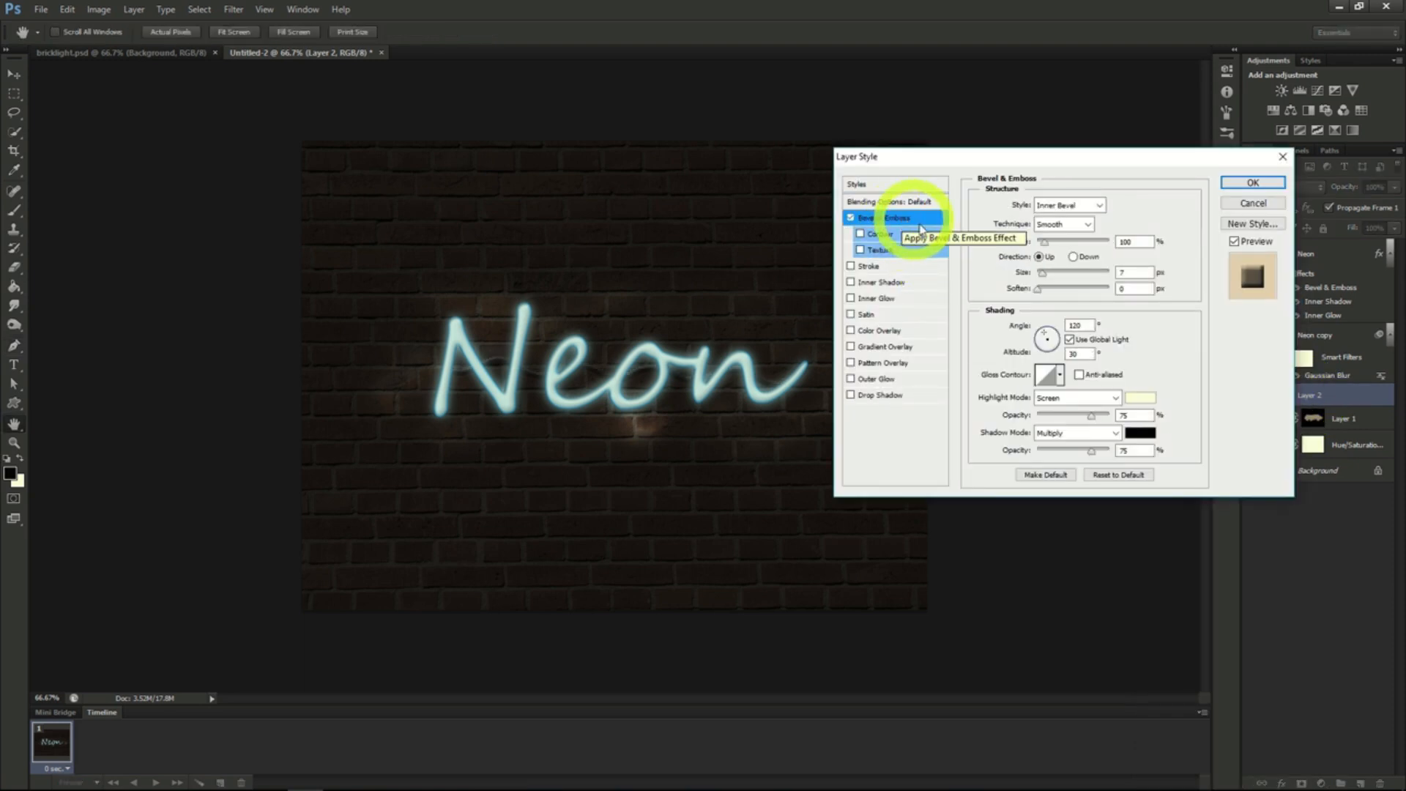
left_click_drag(1045, 242, 1055, 244)
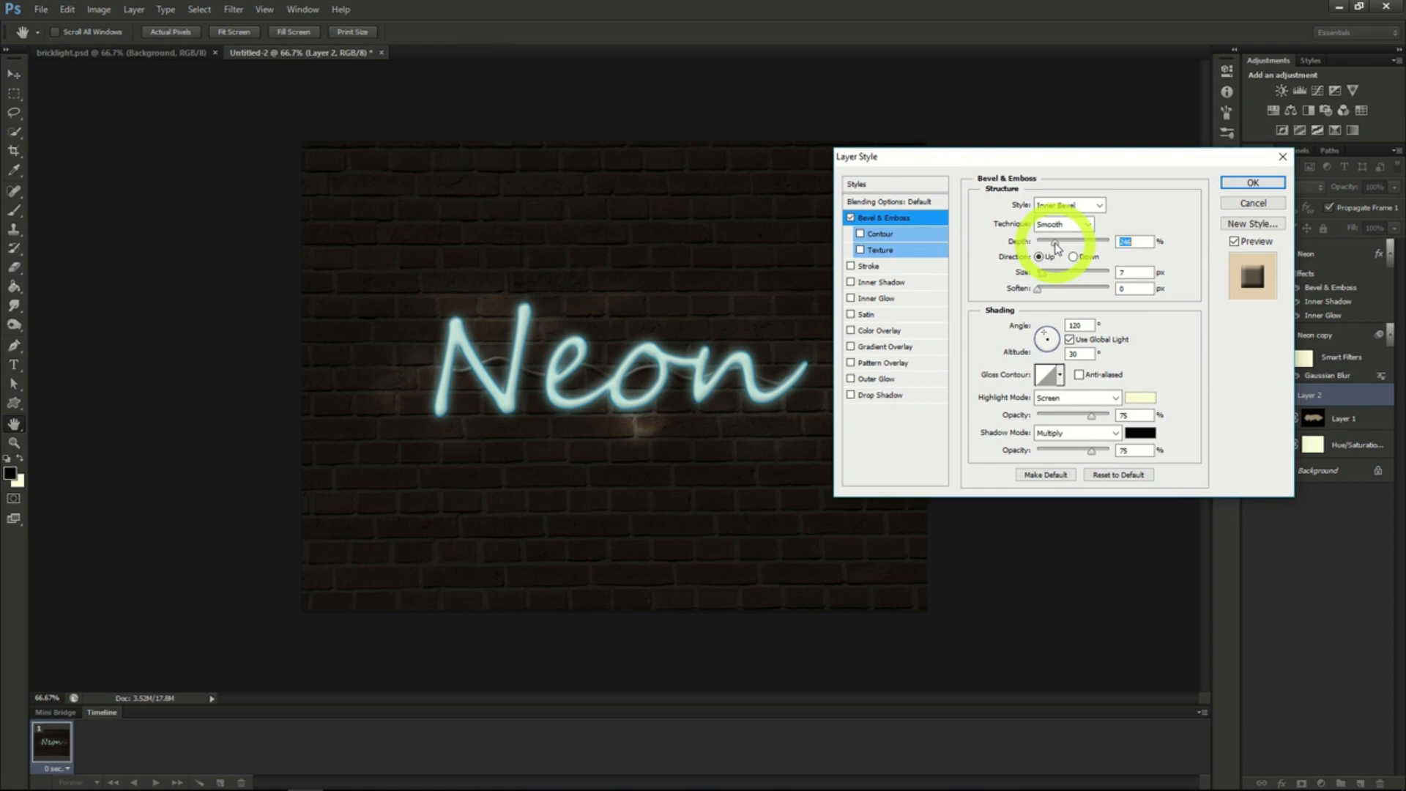
left_click_drag(1042, 274, 1029, 276)
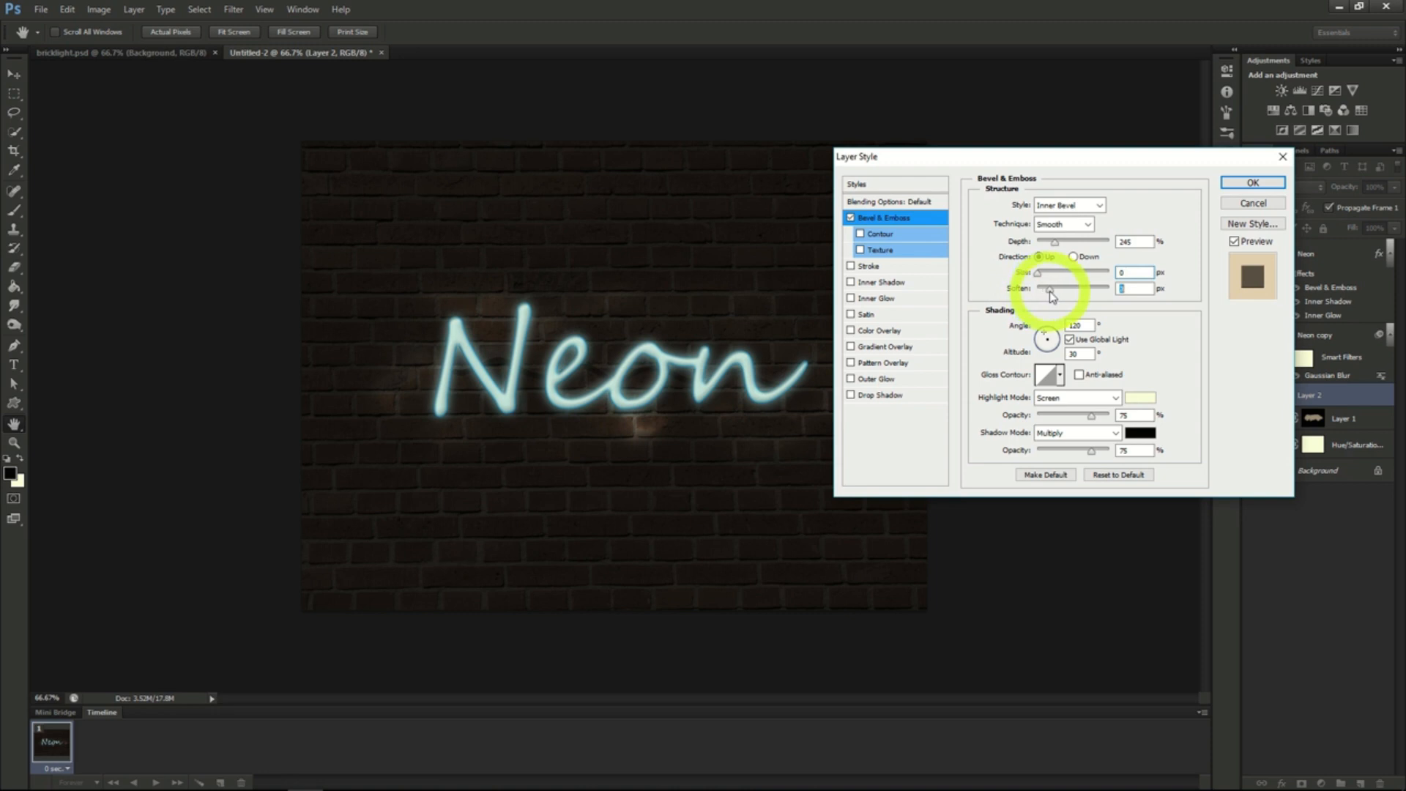
left_click(1250, 182)
left_click(1228, 174)
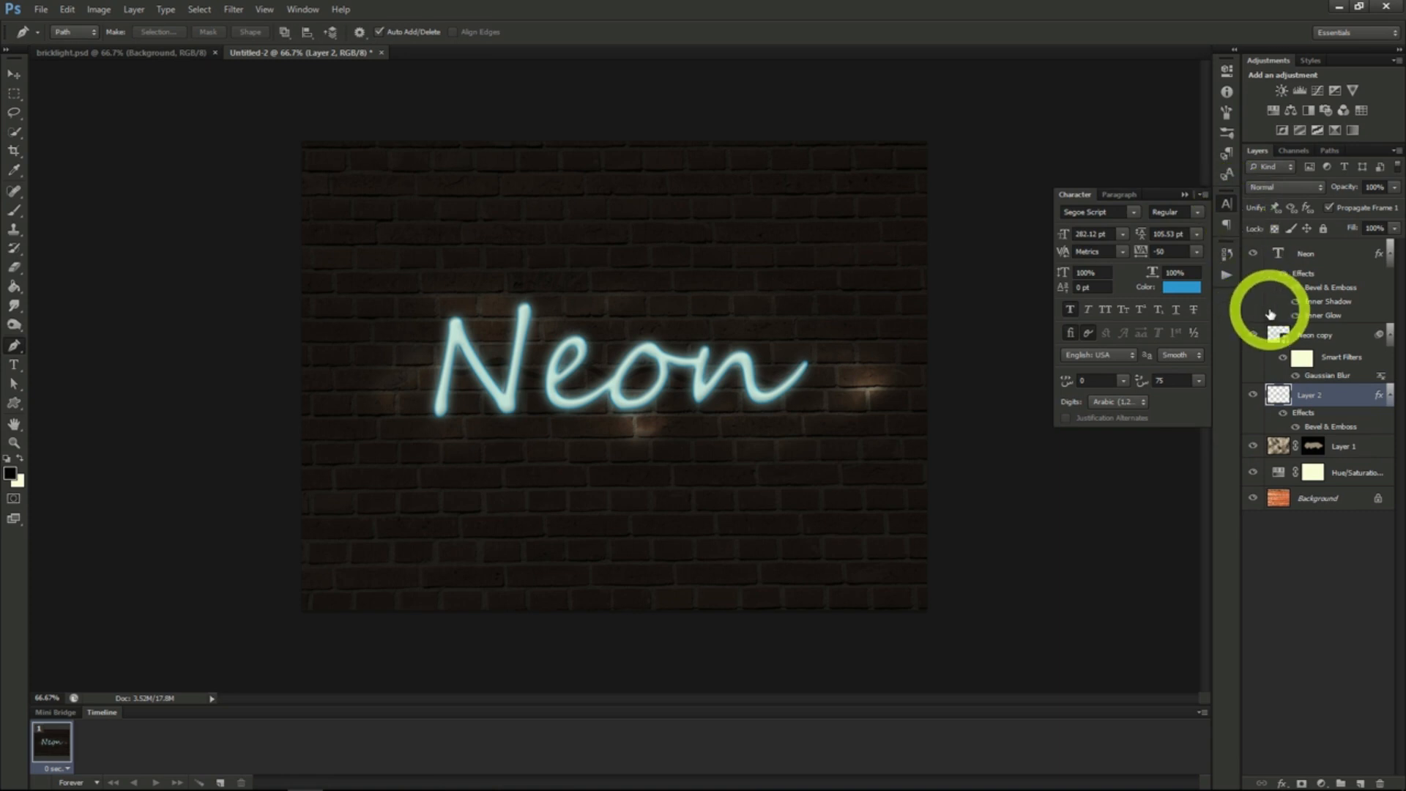
- Create a new layer above Layer 2 and enlarge the soft brush with 0% hardness
left_click(1359, 784)
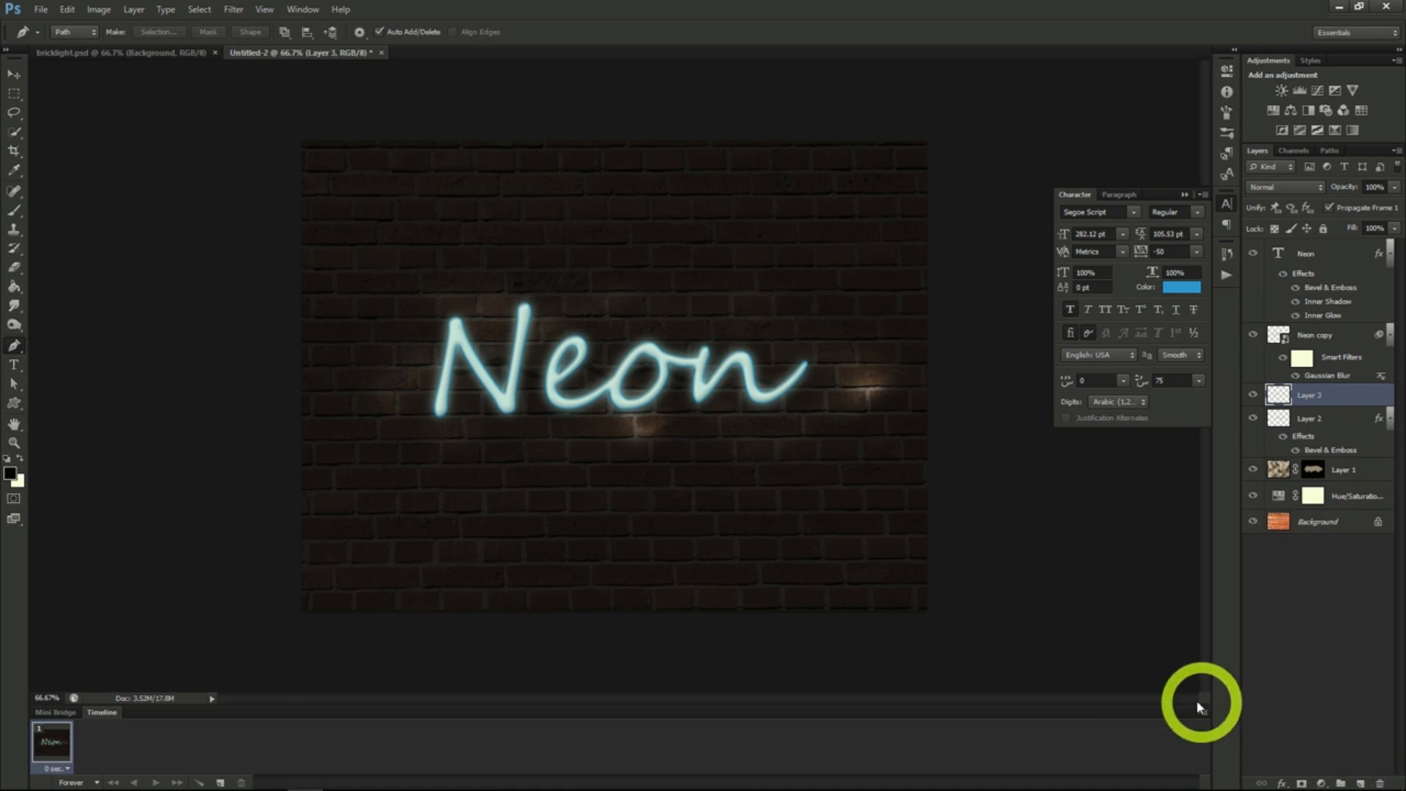
left_click(14, 211)
left_click(76, 33)
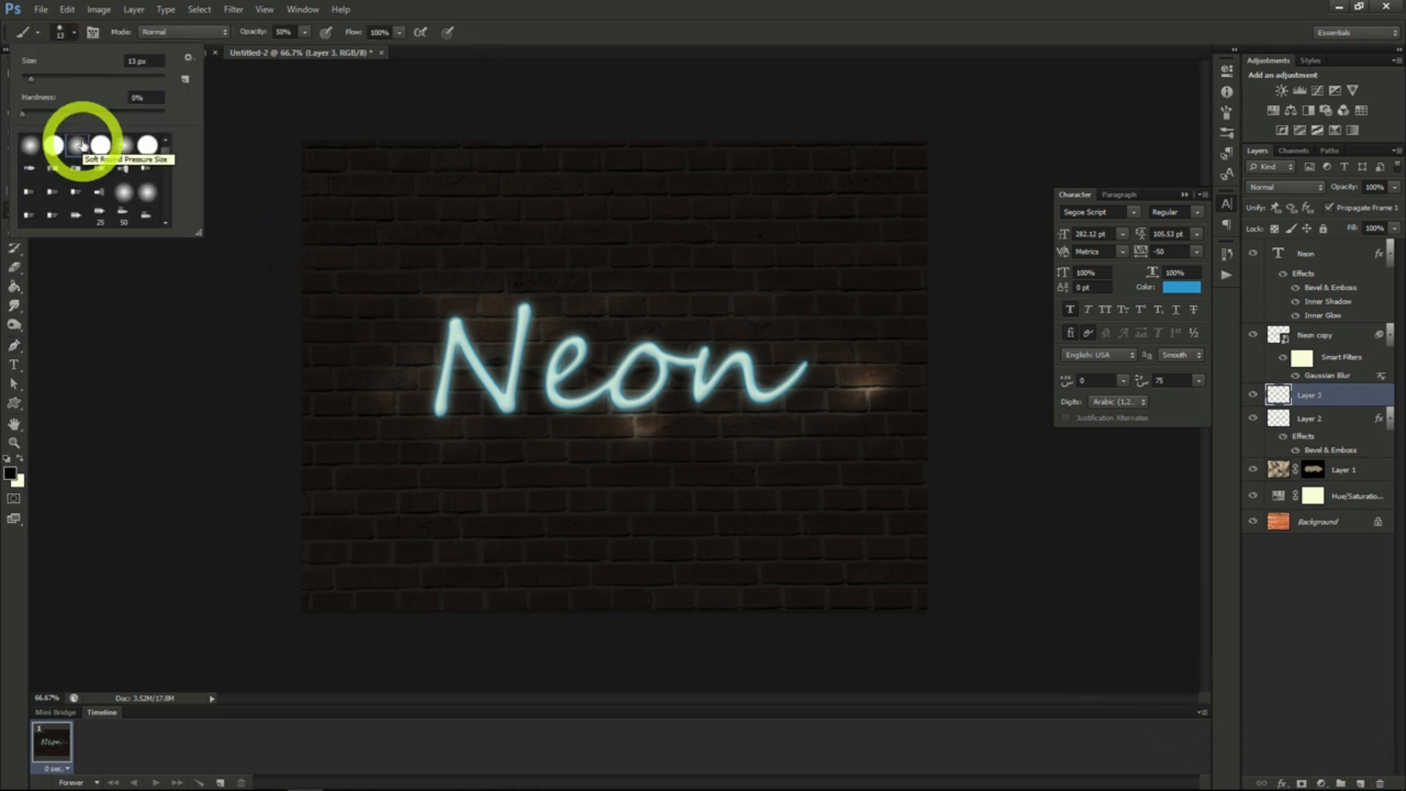
left_click_drag(66, 77, 116, 82)
left_click(408, 322)
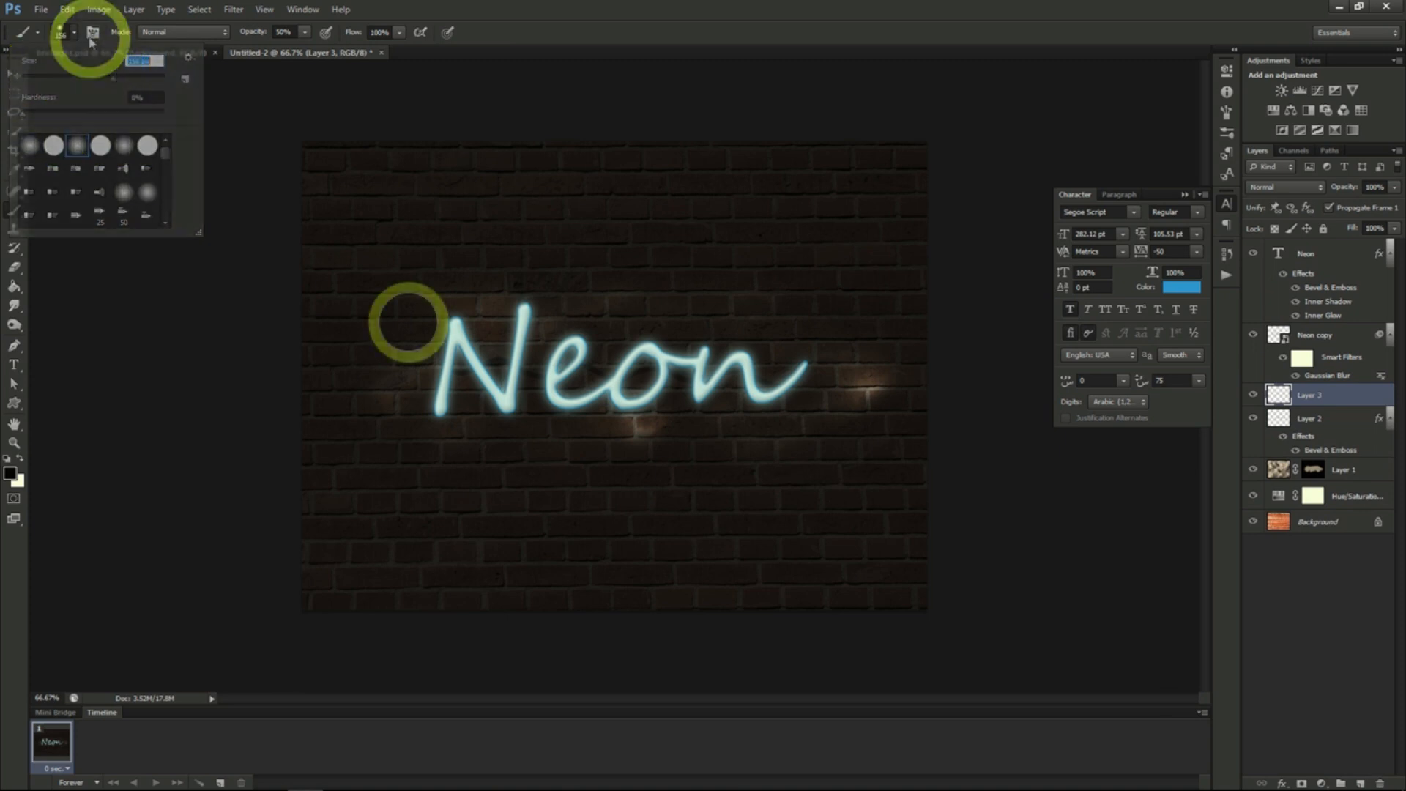
- Paint a soft teal area over the Neon letters at 63% brush opacity and set the layer's blend mode to Soft Light
left_click(306, 35)
left_click_drag(308, 48, 314, 48)
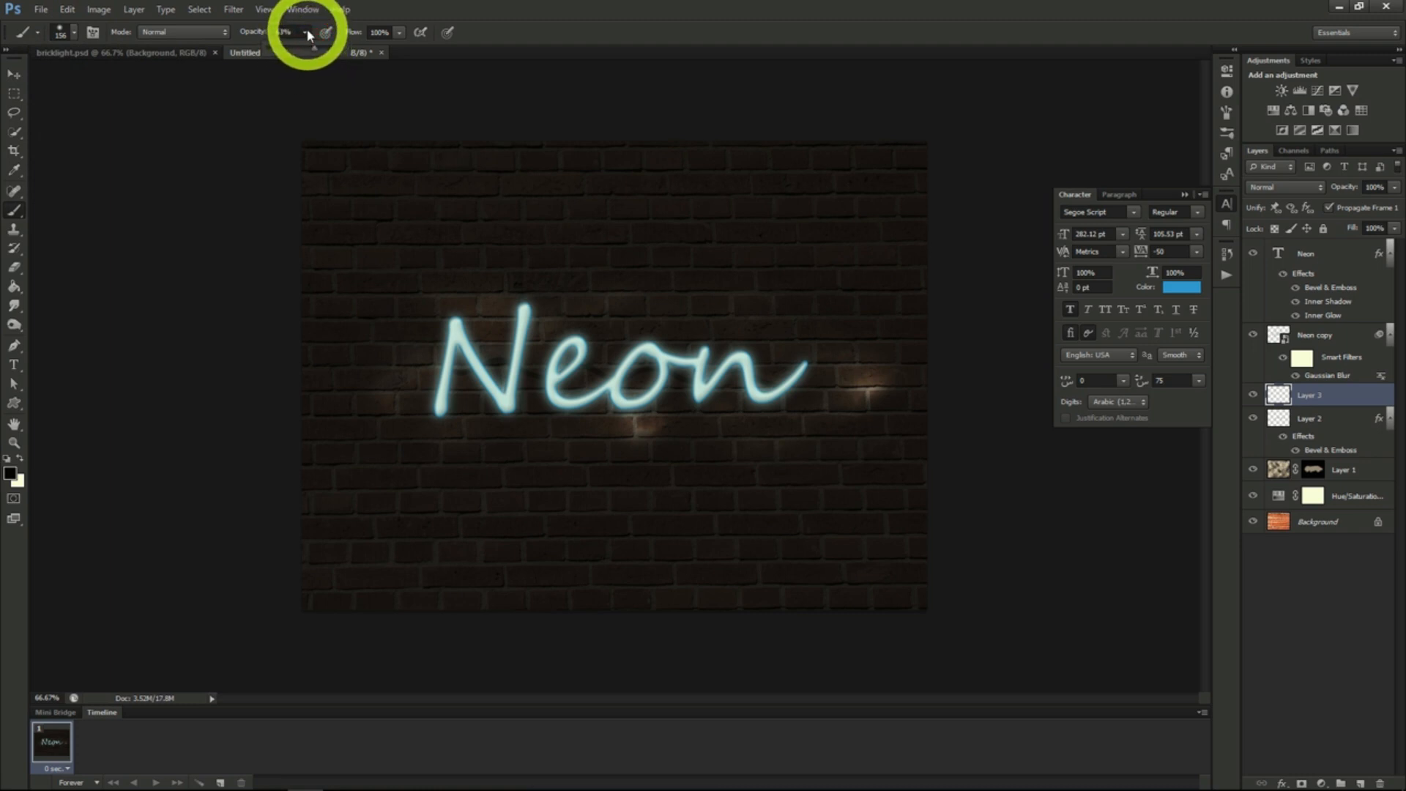
left_click(306, 31)
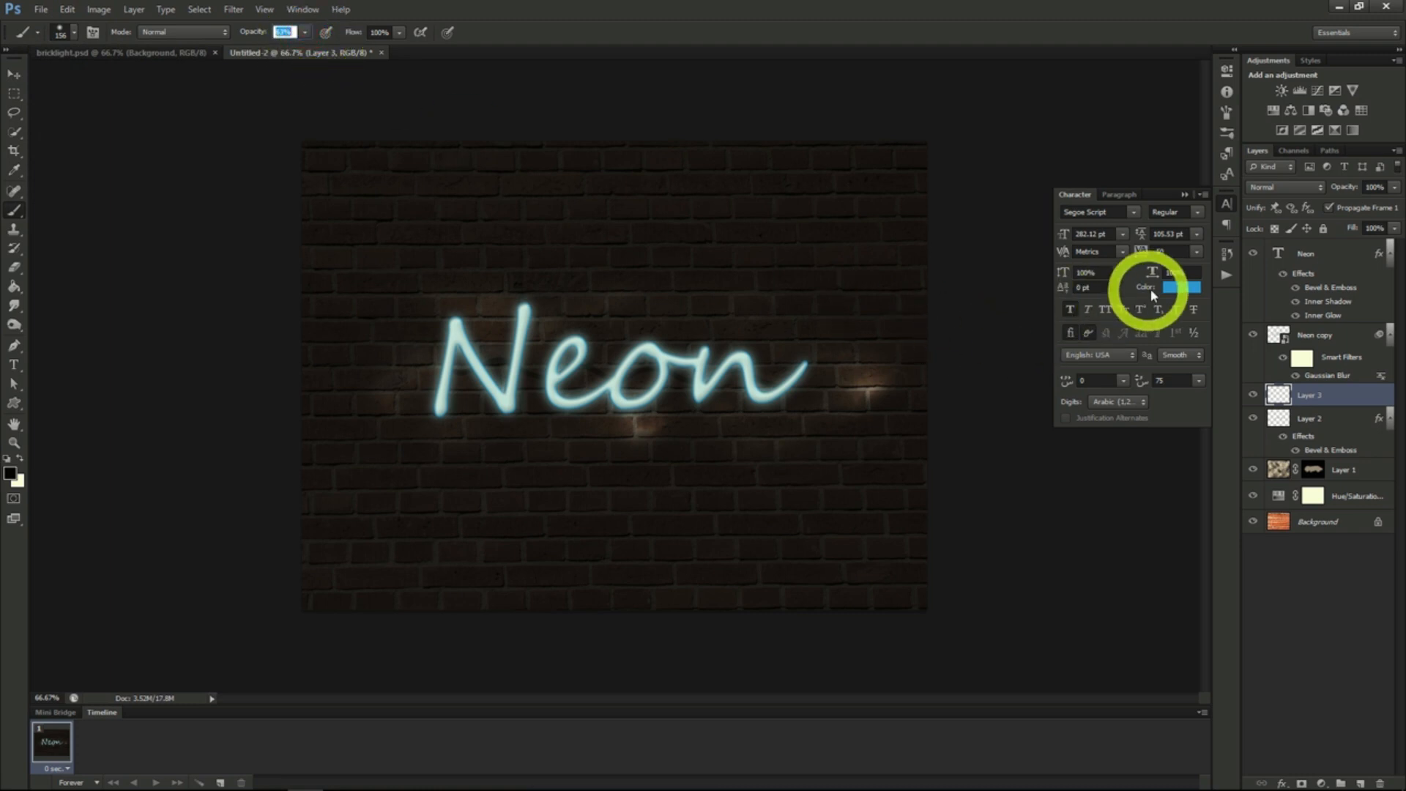
left_click(11, 472)
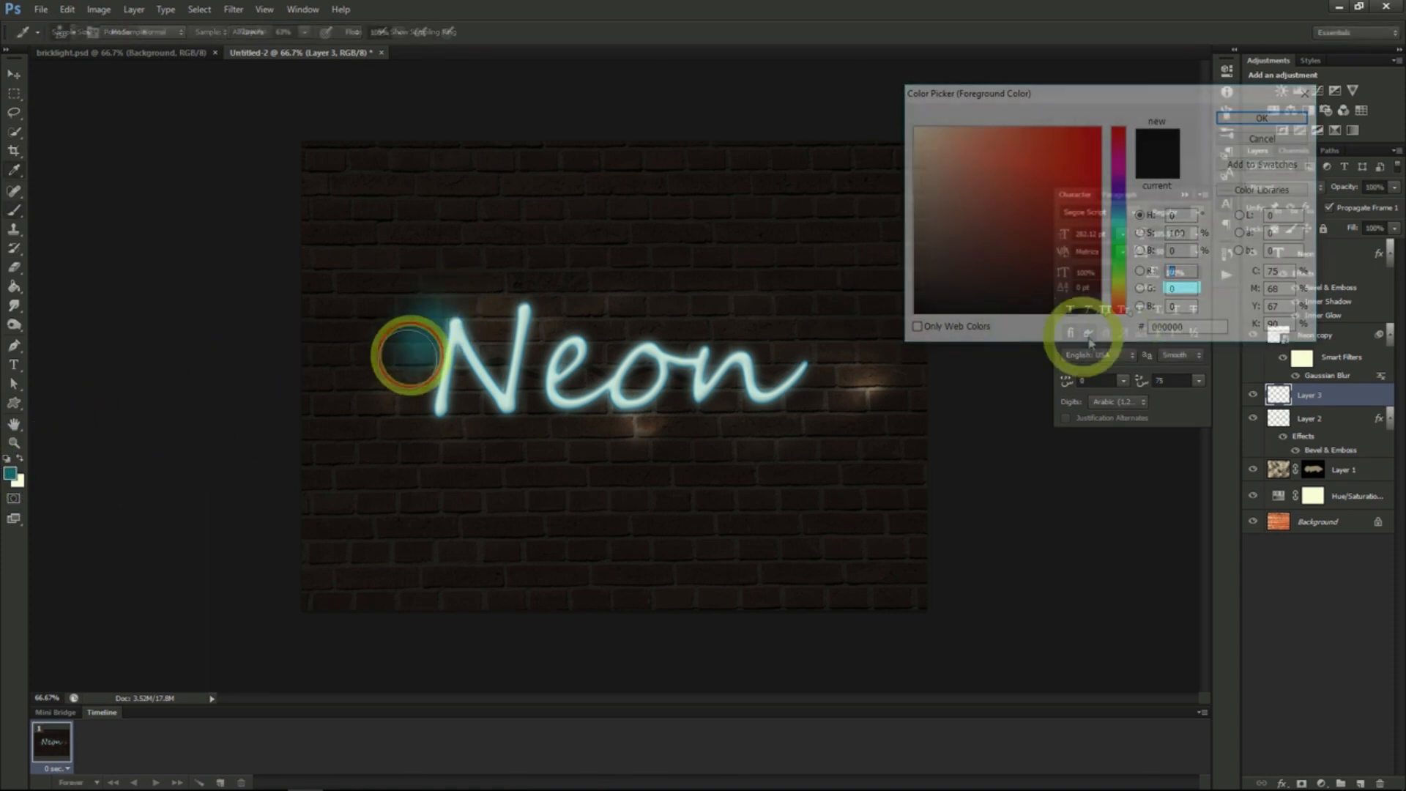
mouse_move(408, 357)
left_mouse_down()
mouse_move(408, 408)
mouse_move(476, 298)
mouse_move(464, 398)
mouse_move(545, 302)
mouse_move(533, 430)
mouse_move(609, 301)
mouse_move(938, 314)
left_mouse_up()
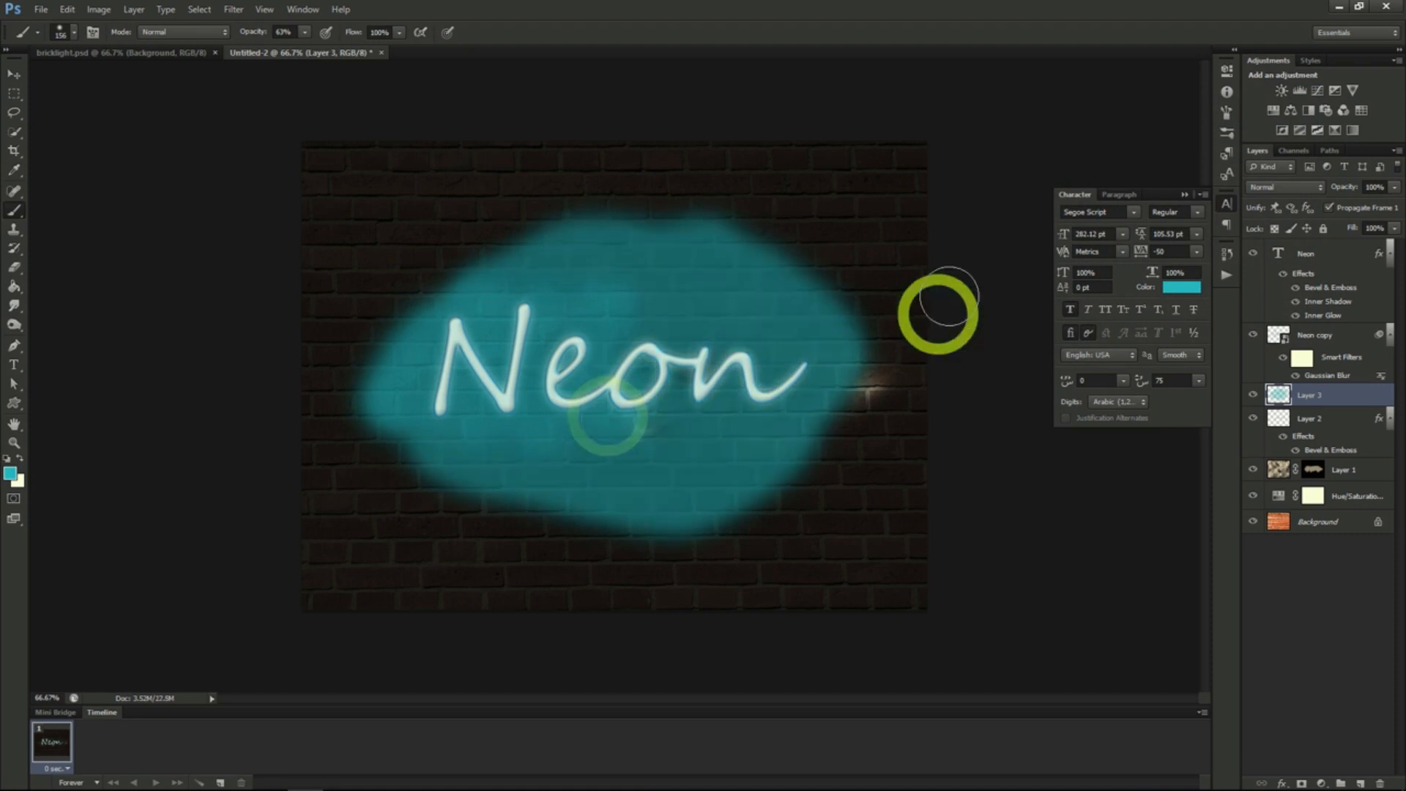
left_click(1283, 187)
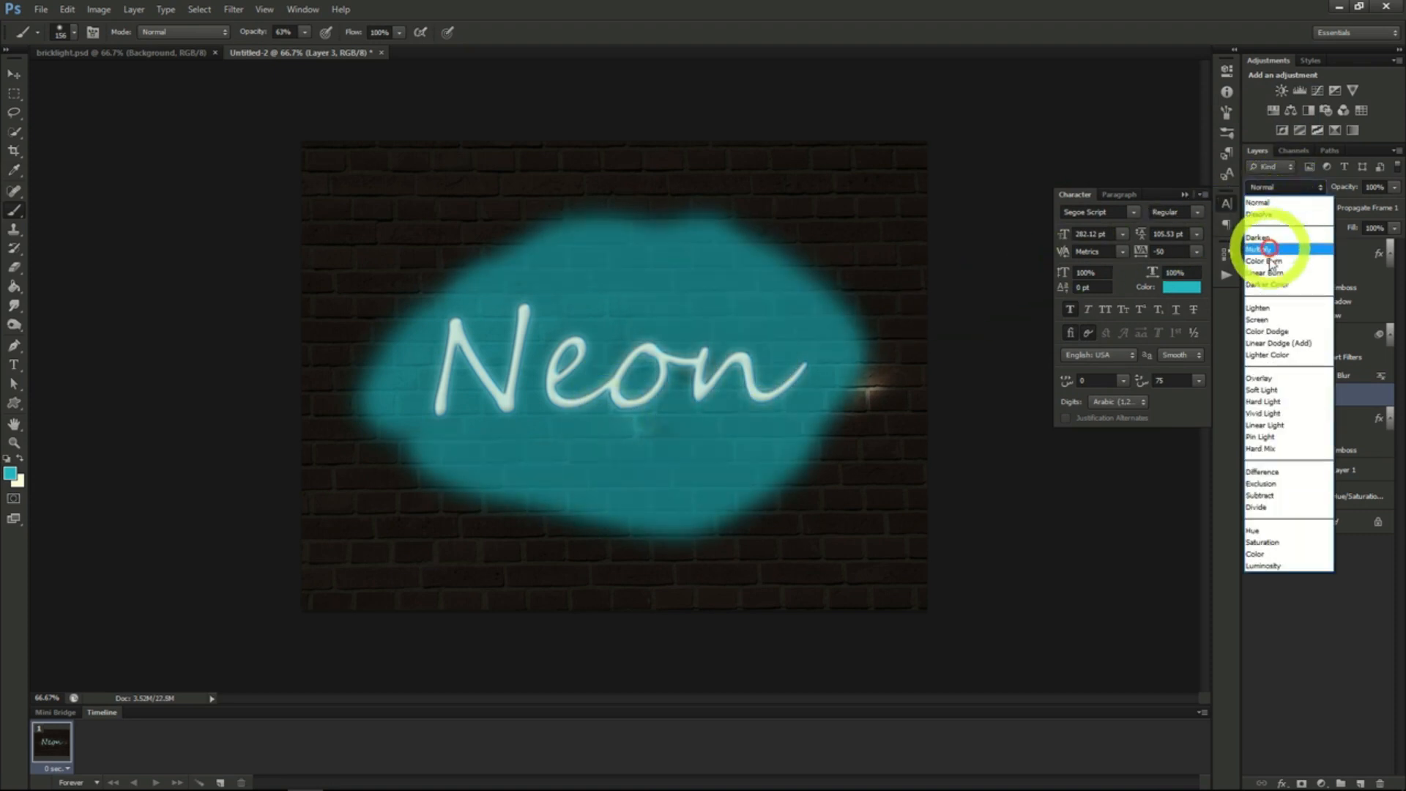
left_click(1275, 391)
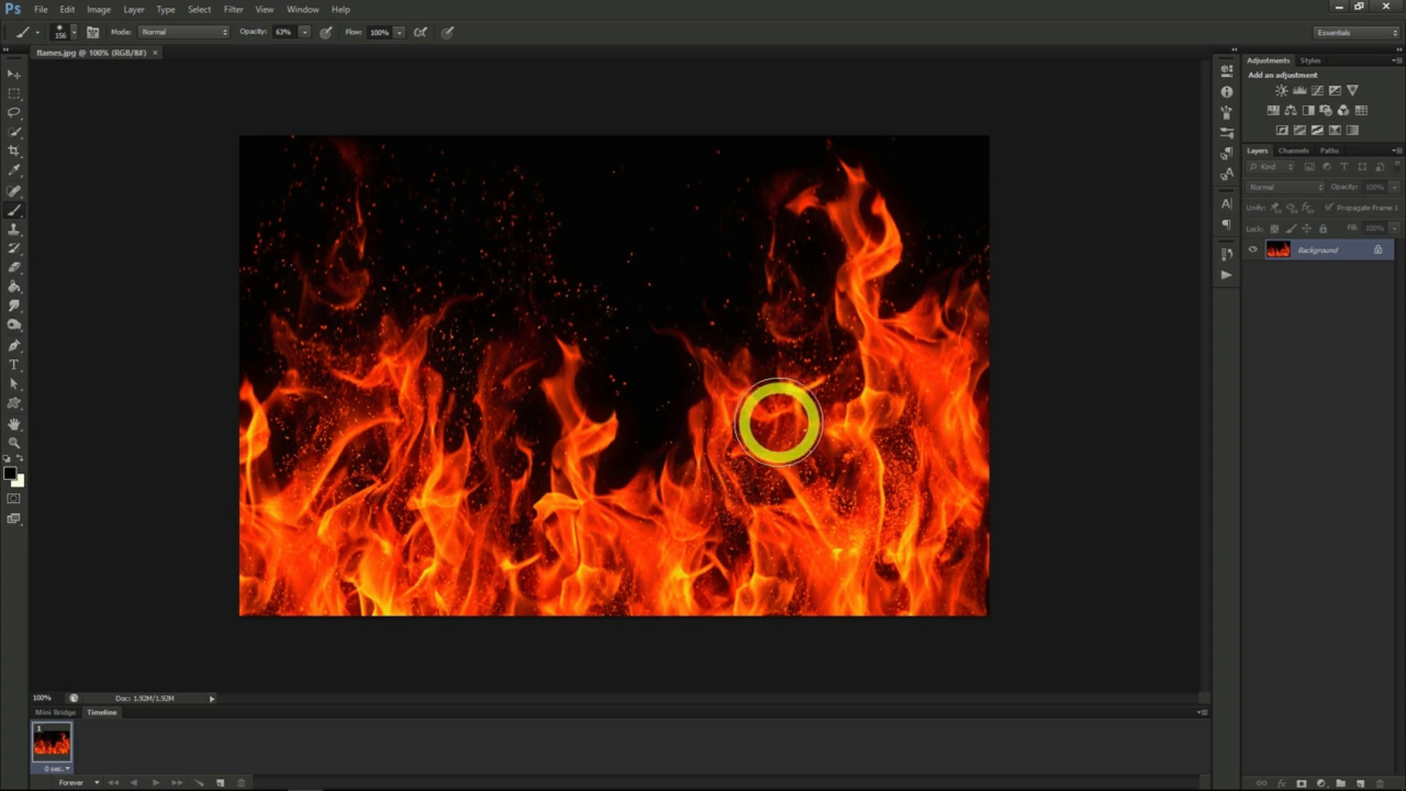
- Create a new transparent 1280 × 720 pixel document at 72 pixels/inch and fill its layer with black
left_click(41, 11)
left_click(51, 26)
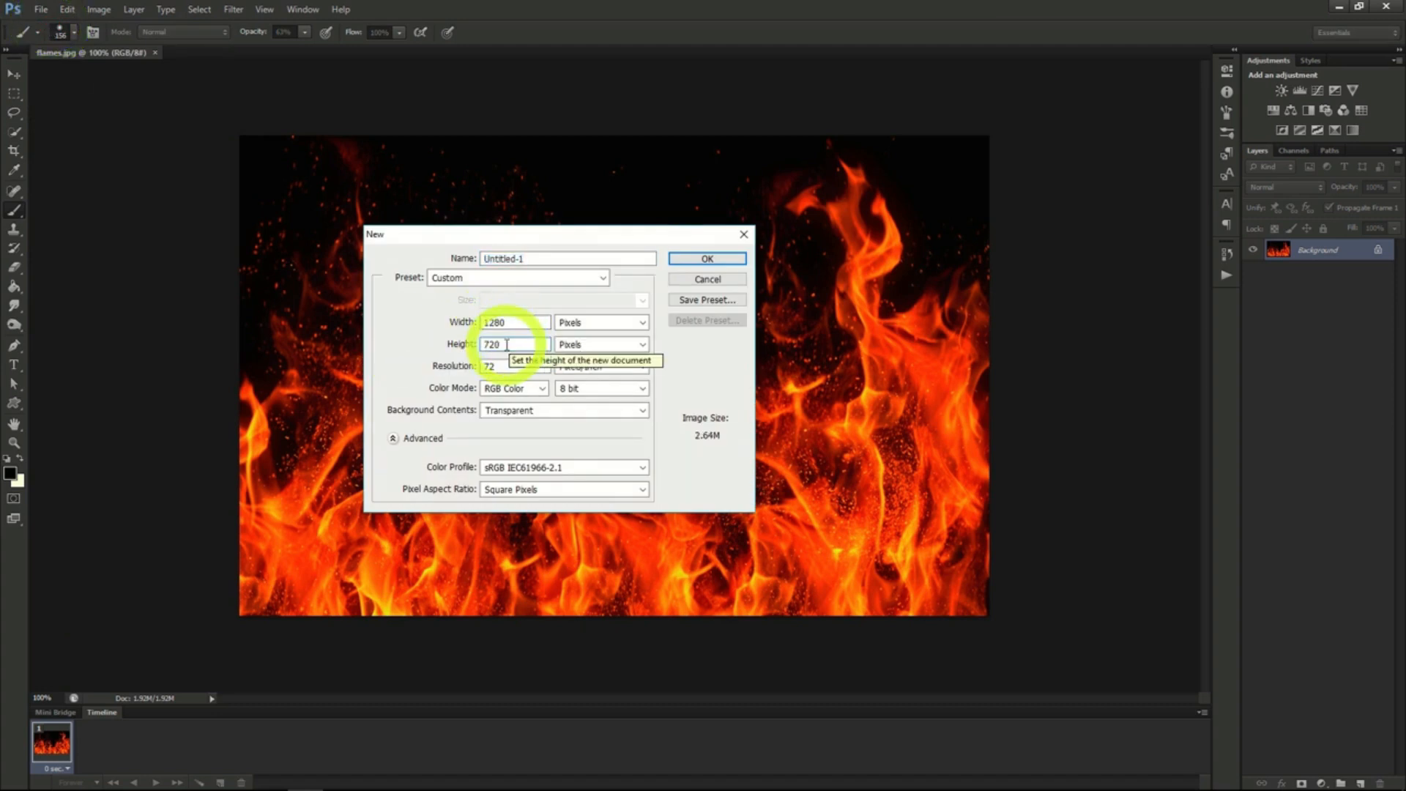
left_click(699, 256)
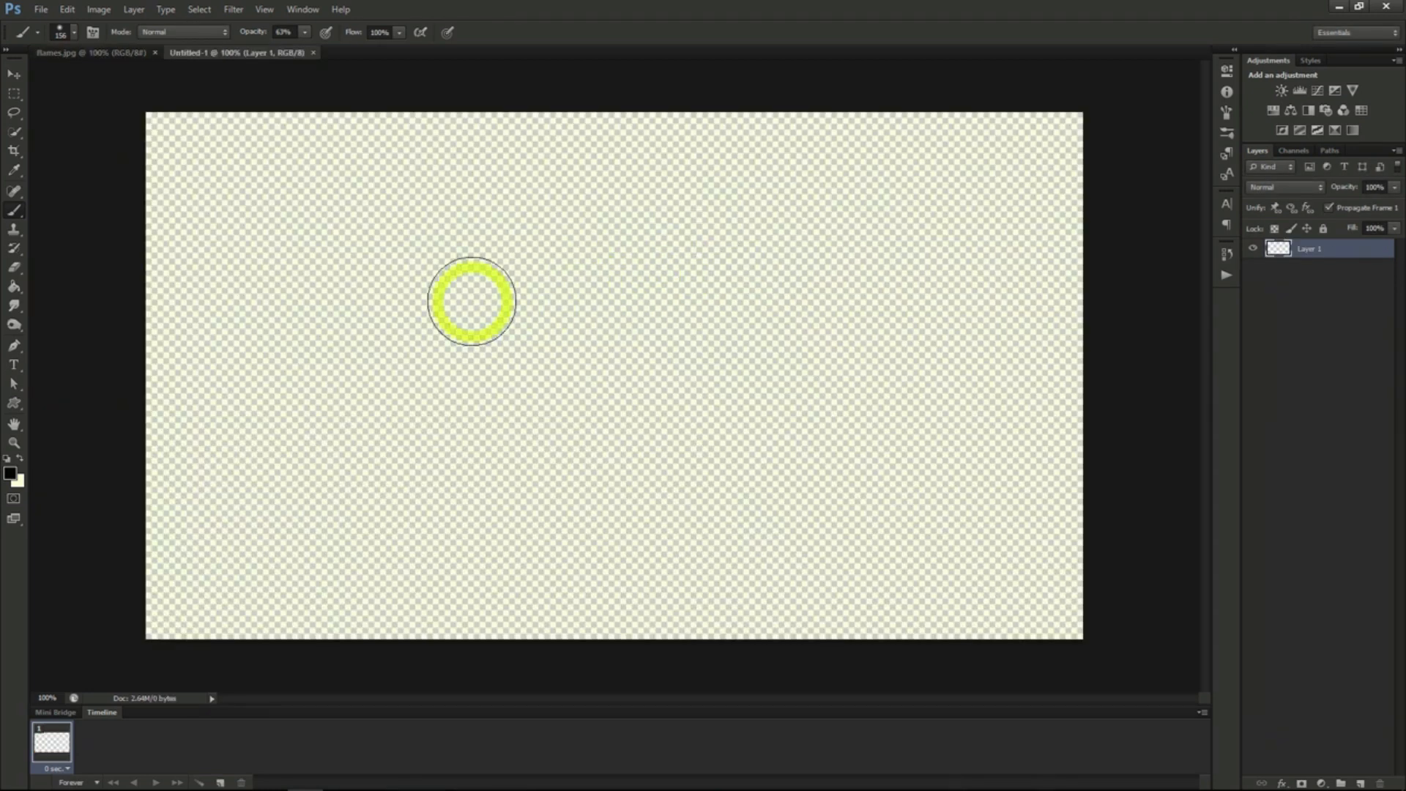
left_click(13, 288)
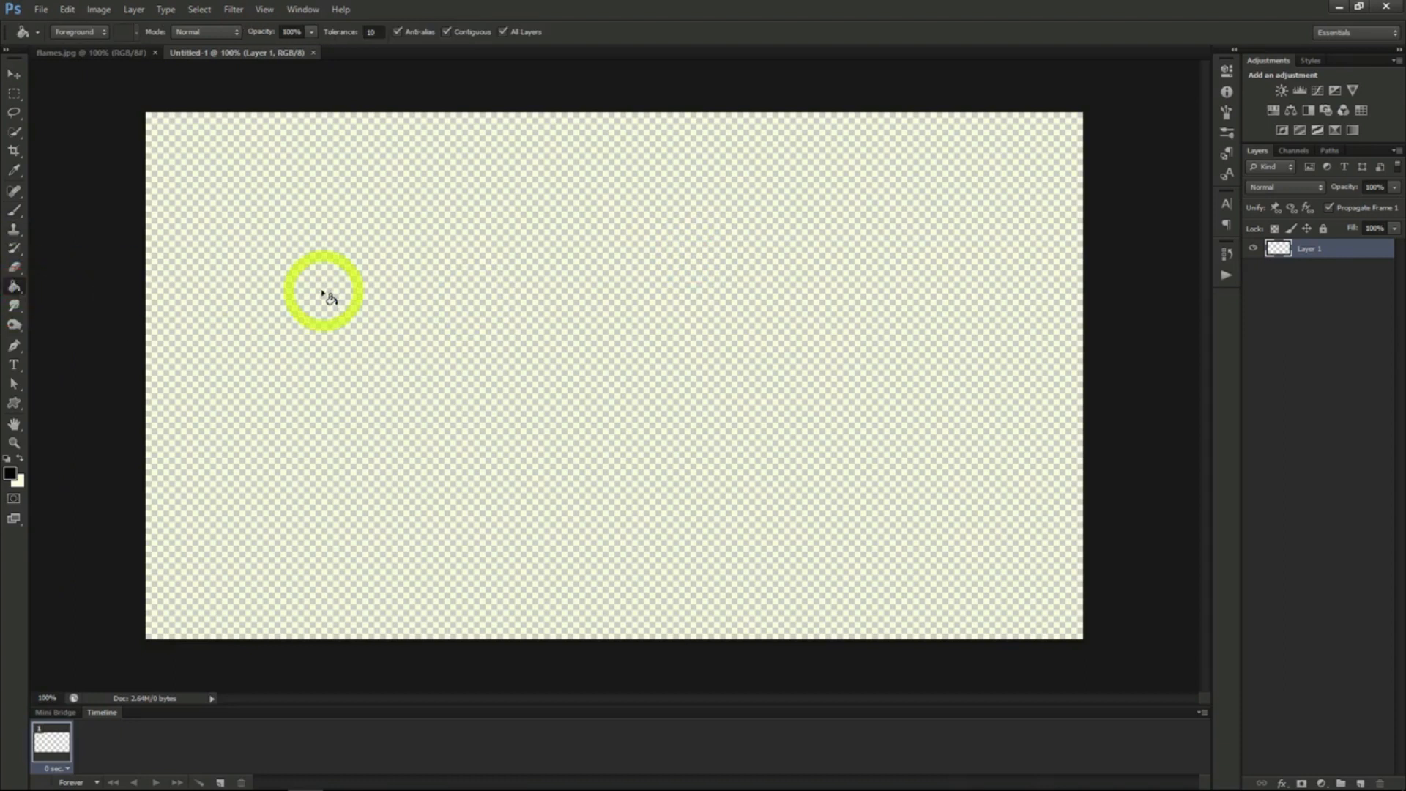
left_click(479, 357)
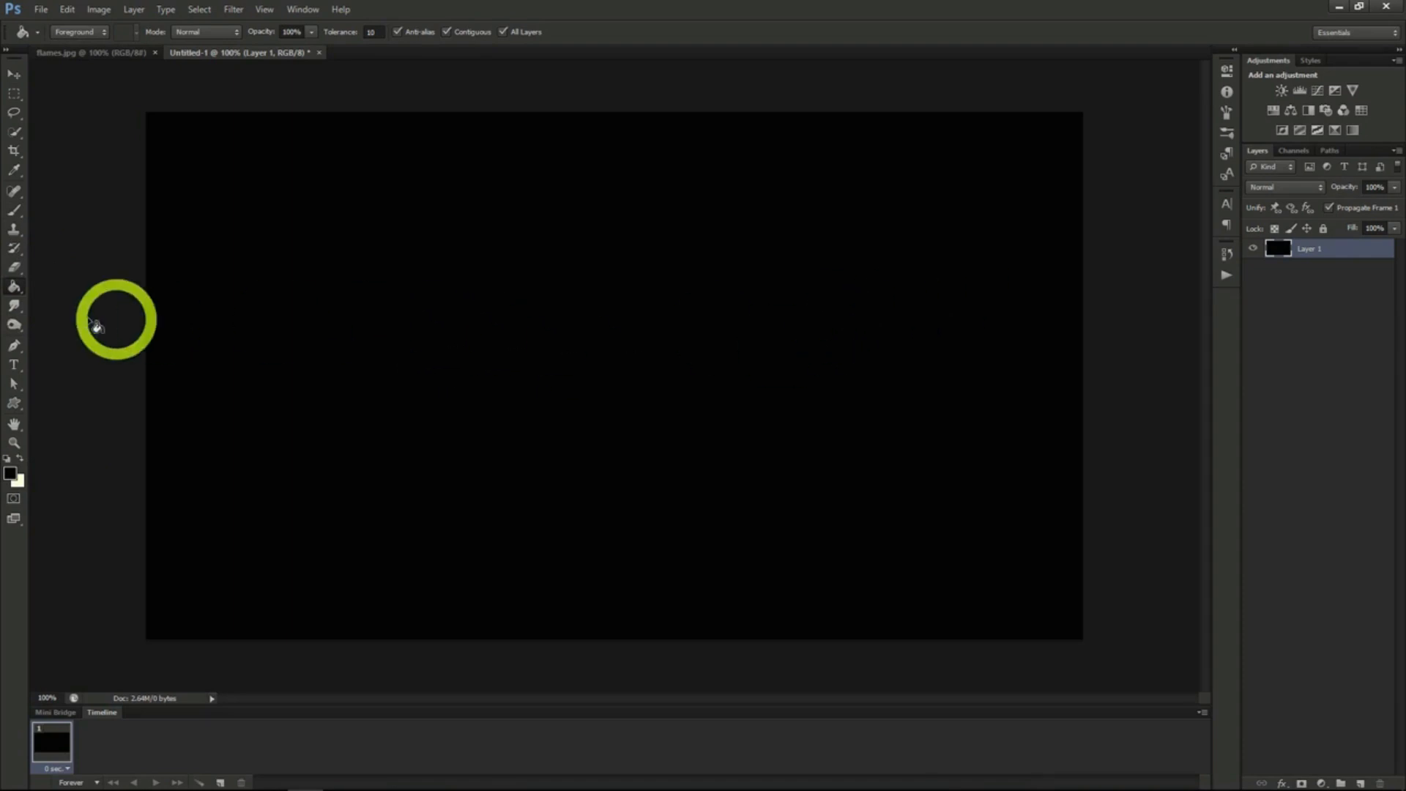
- Add the white text FIRE in Steelfish Regular at 282.12 pt on the black canvas
left_click(14, 364)
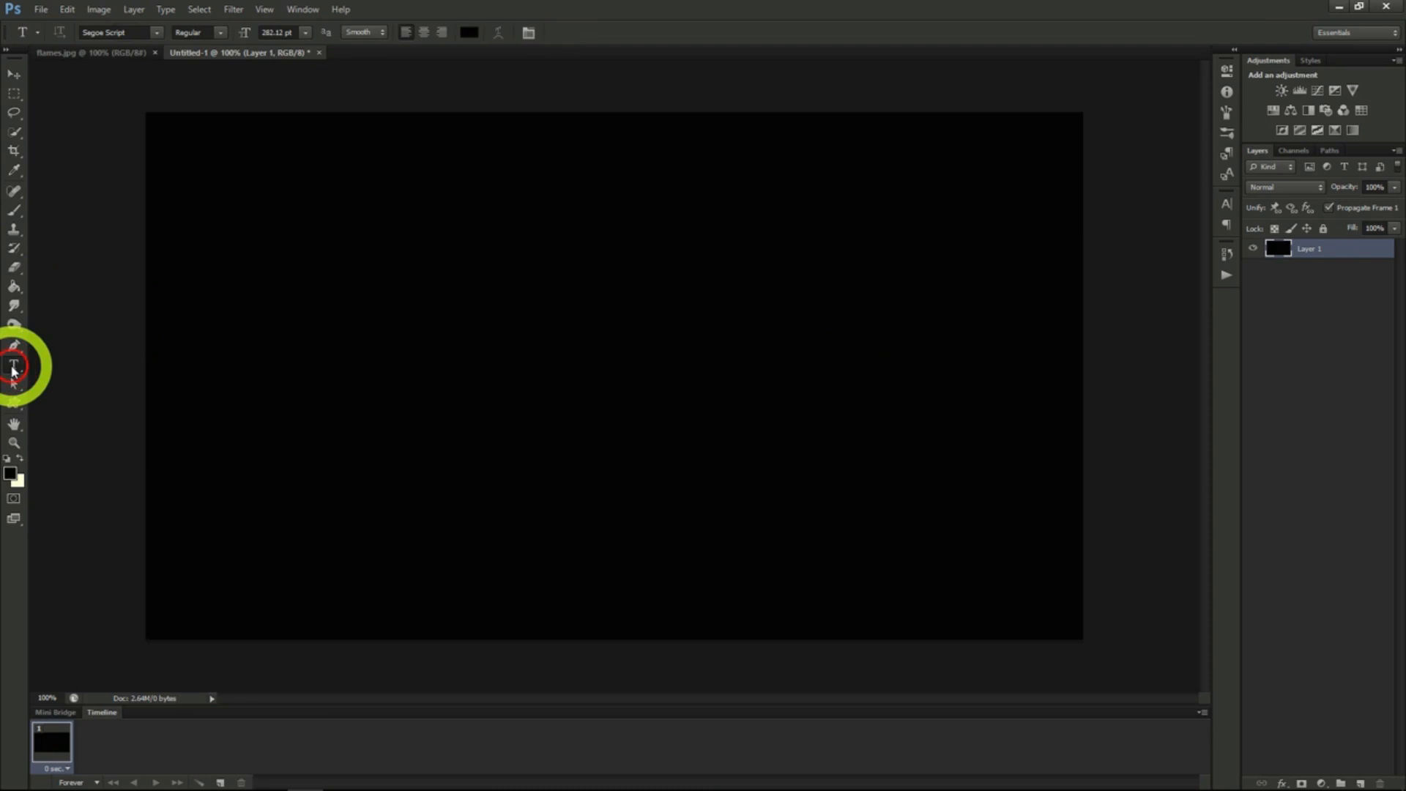
left_click(1225, 205)
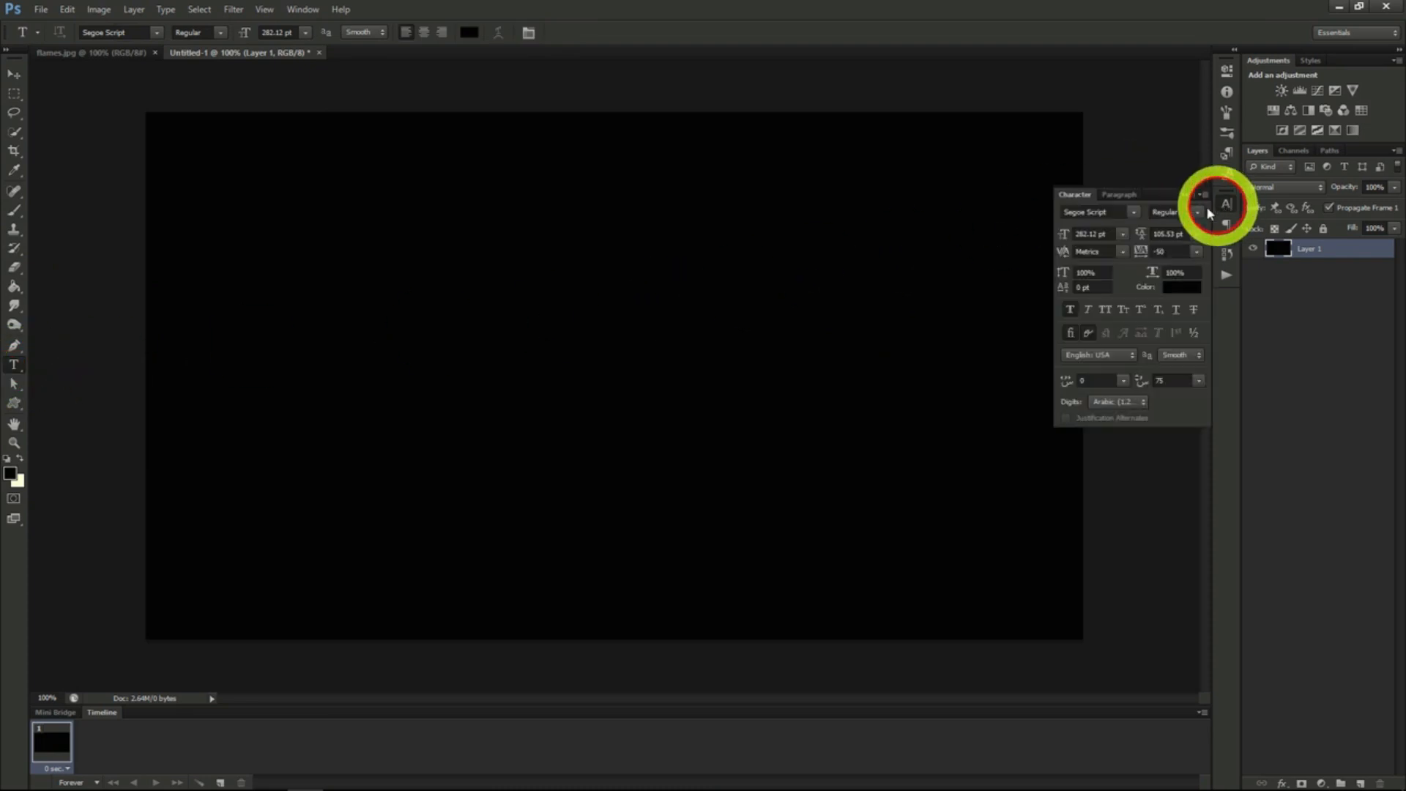
left_click(581, 381)
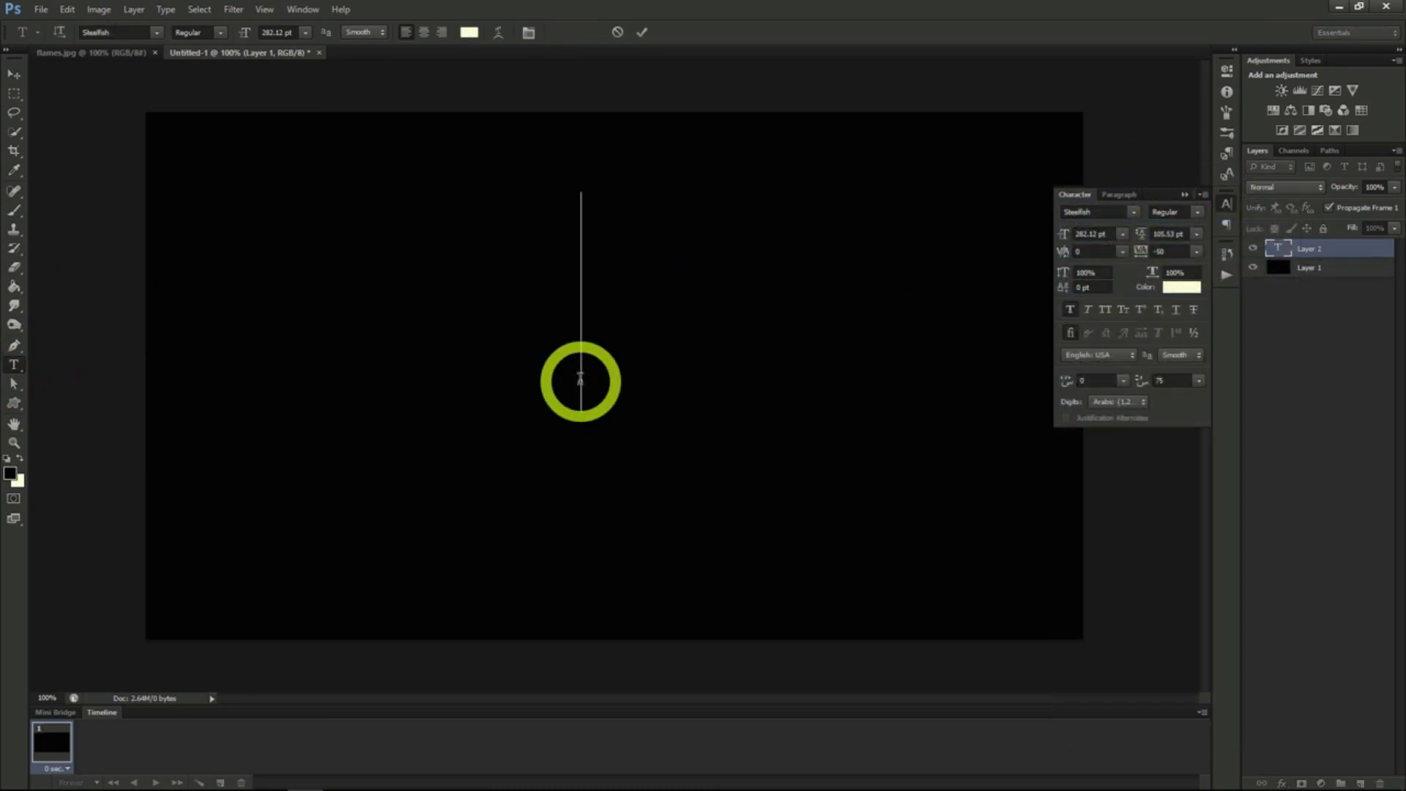
type("FIRE")
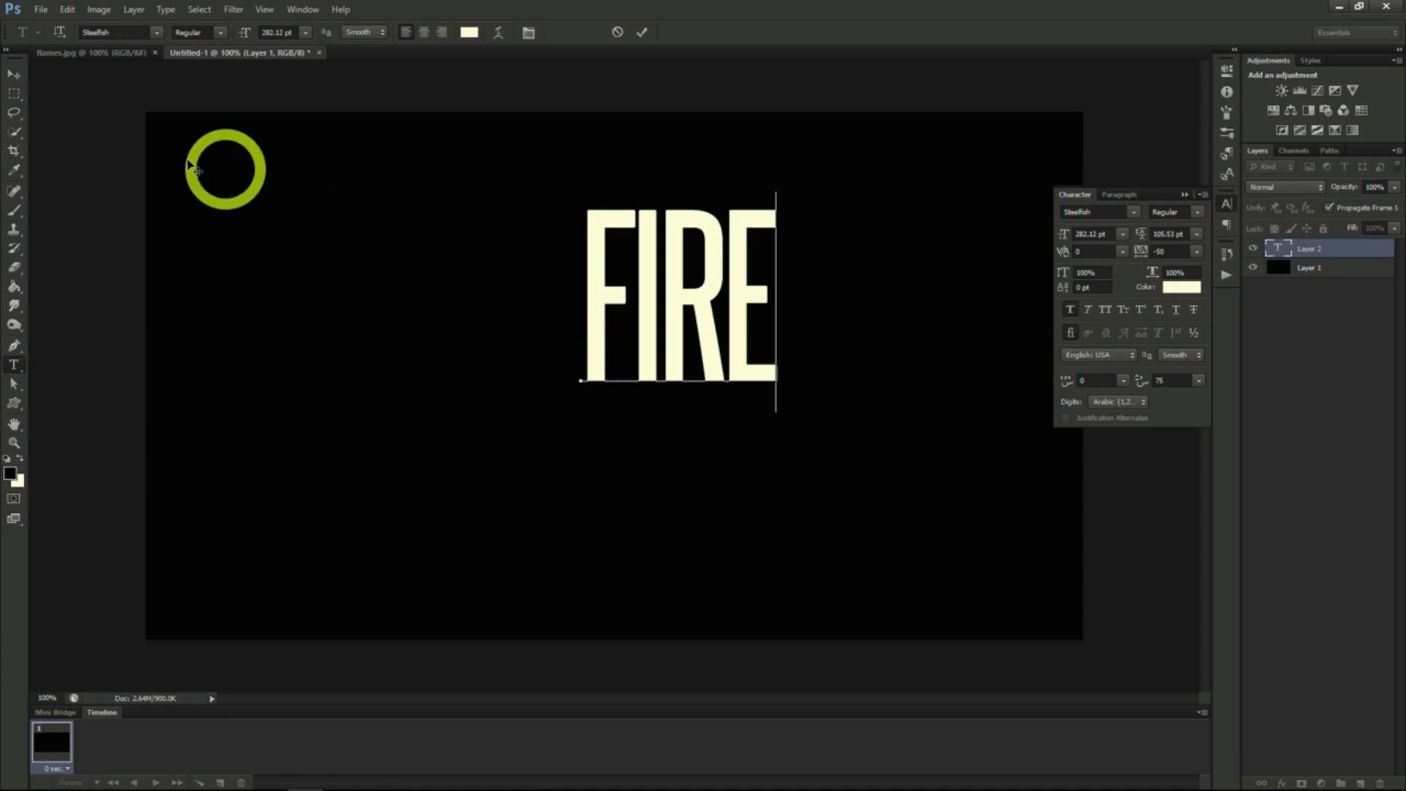
left_click(13, 76)
- Add an Outer Glow to the FIRE text layer with the red color F70300
right_click(1328, 248)
left_click(1301, 254)
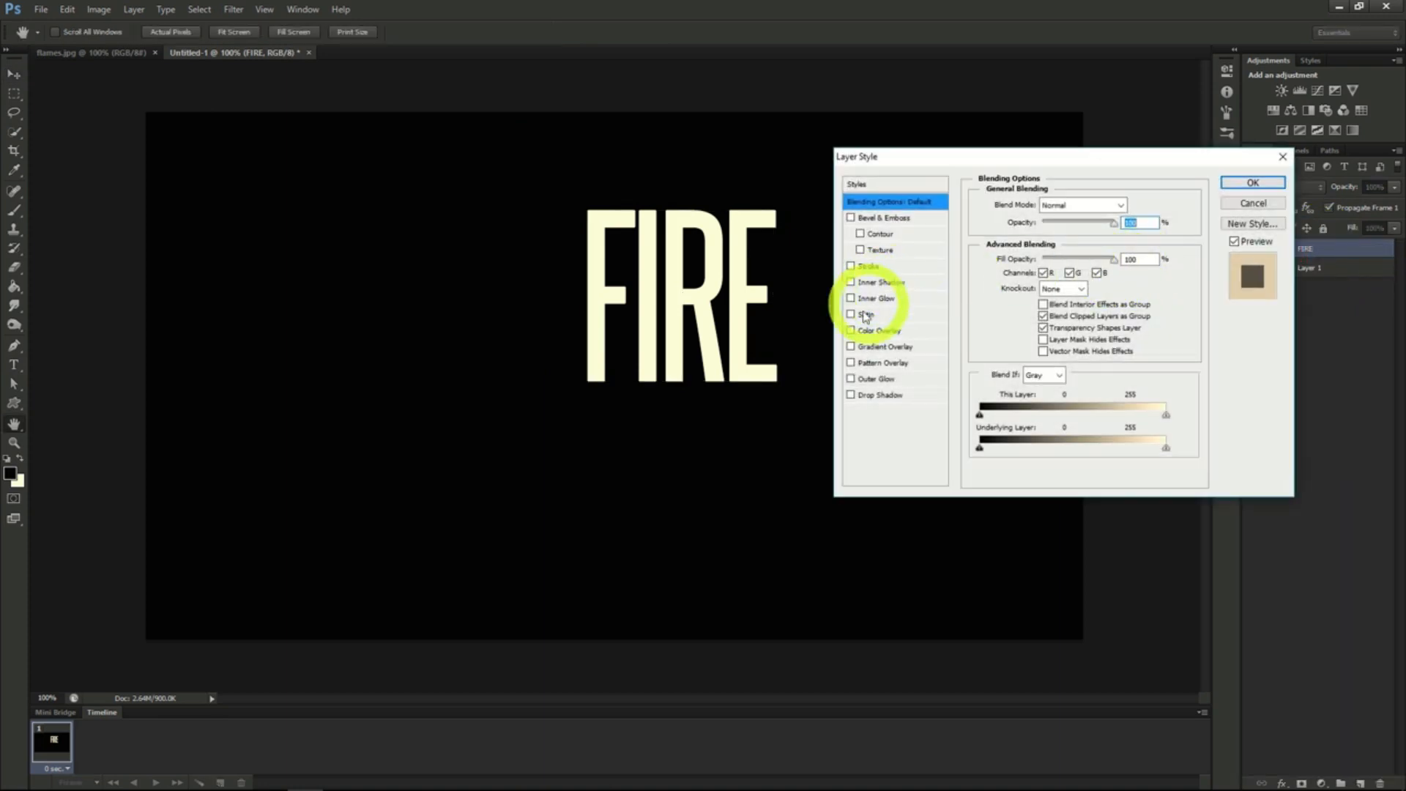
left_click(884, 380)
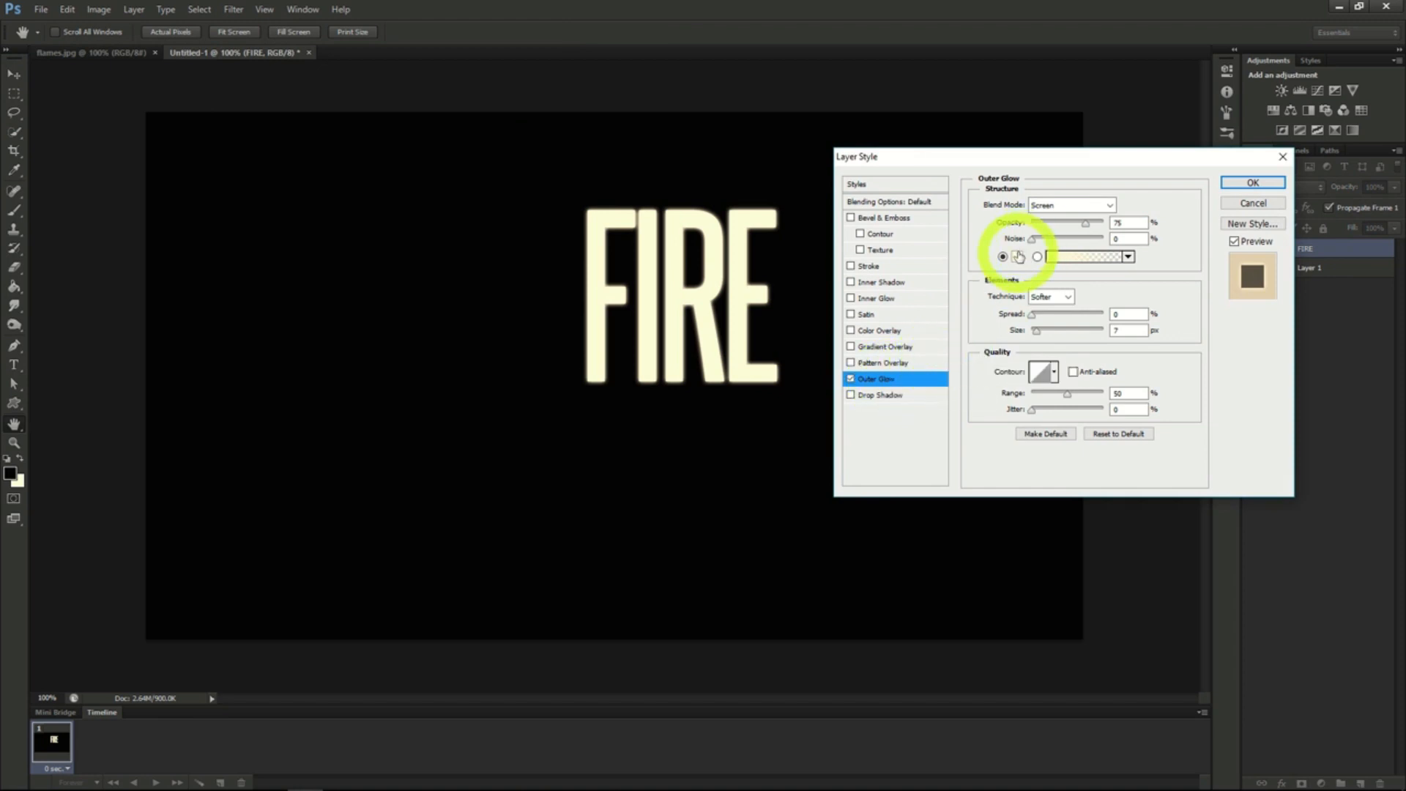
left_click(1016, 256)
left_click(1190, 327)
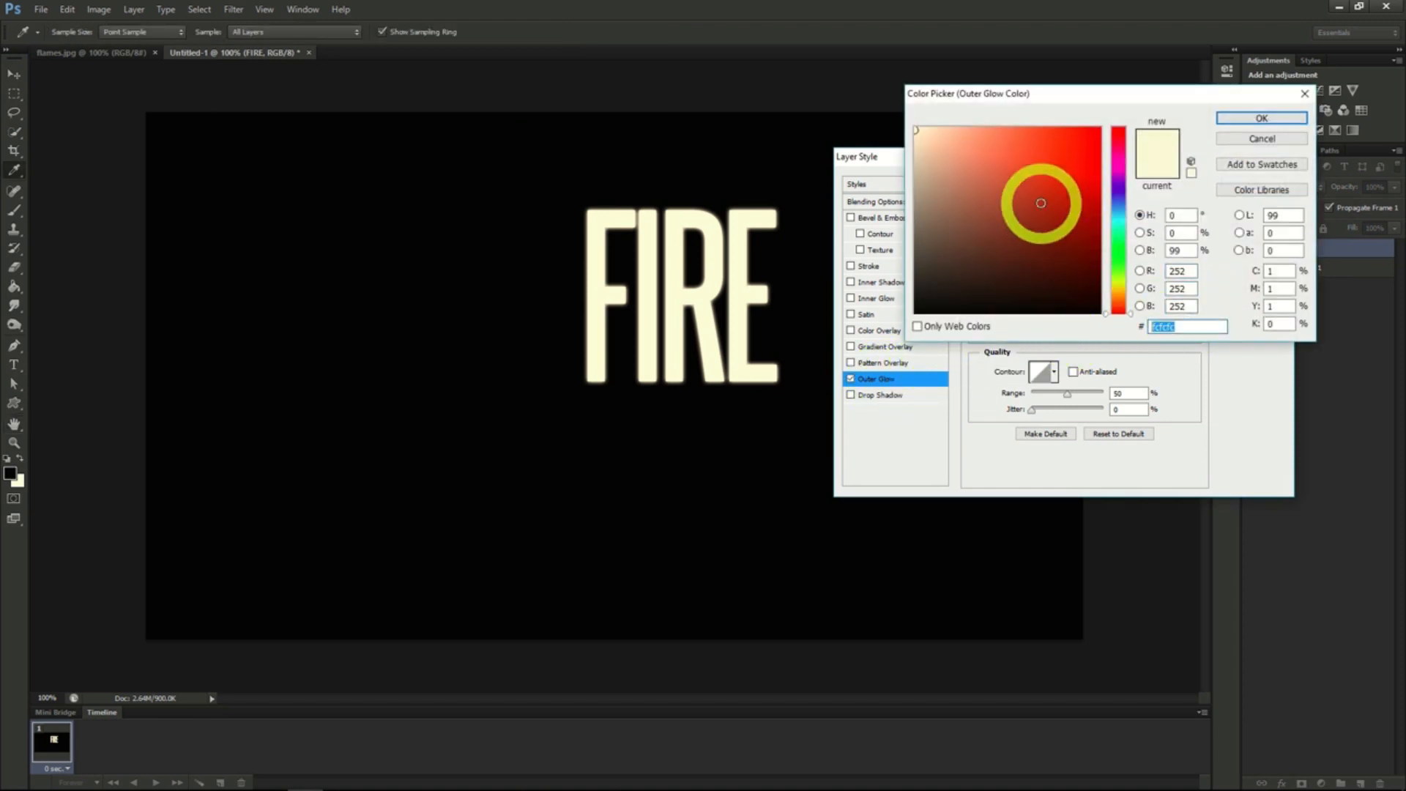
type("f70300")
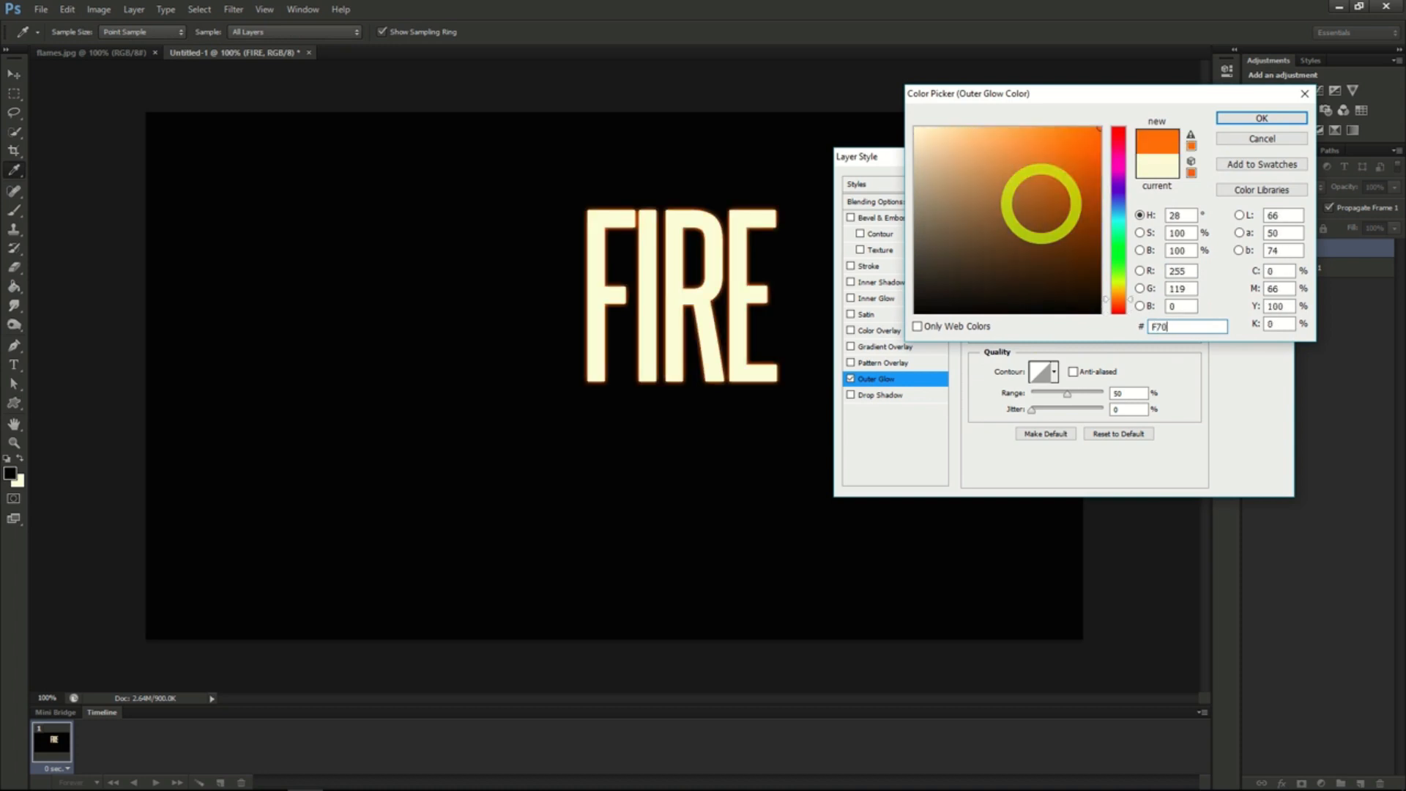
left_click(1258, 119)
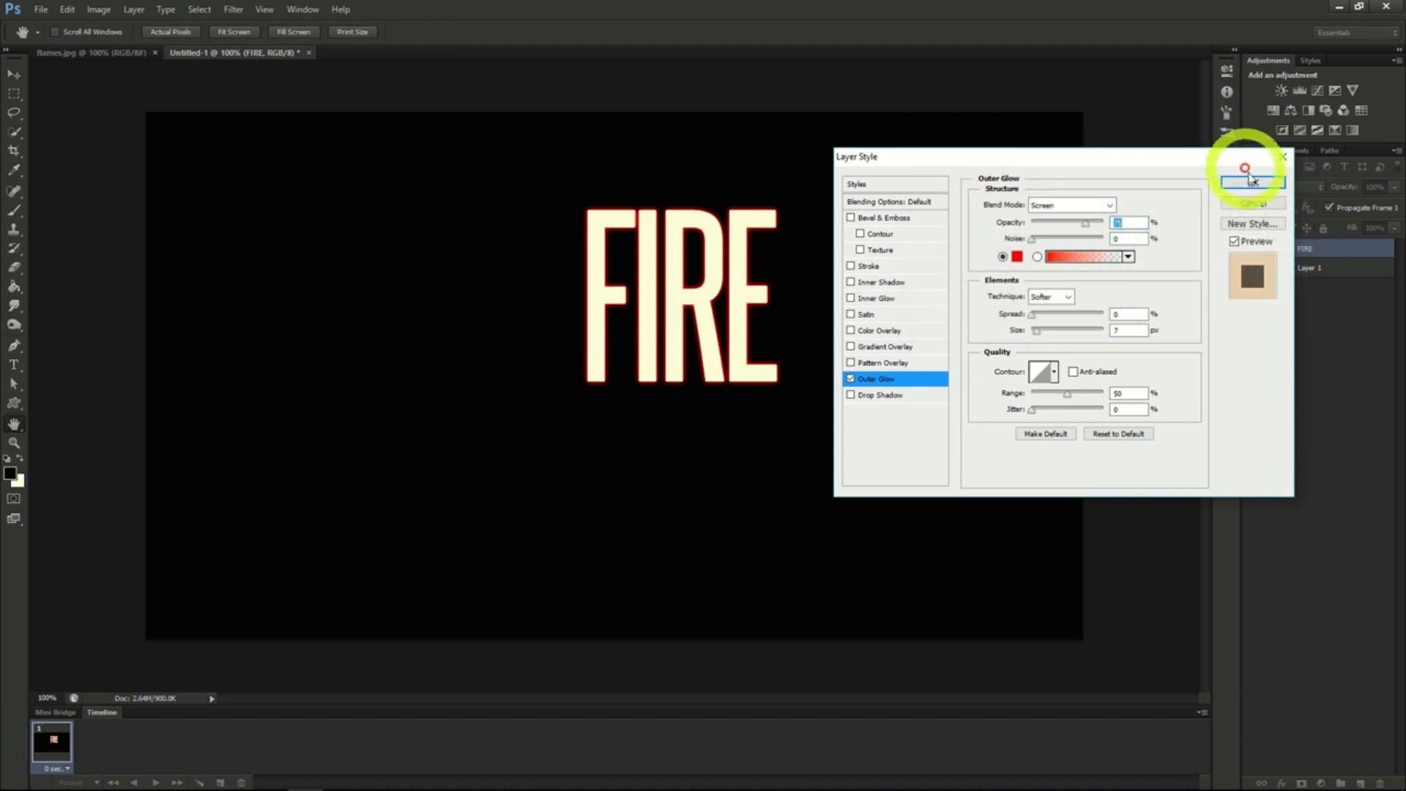
- Add a Satin effect to the FIRE text with the color 872D0F
left_click(866, 315)
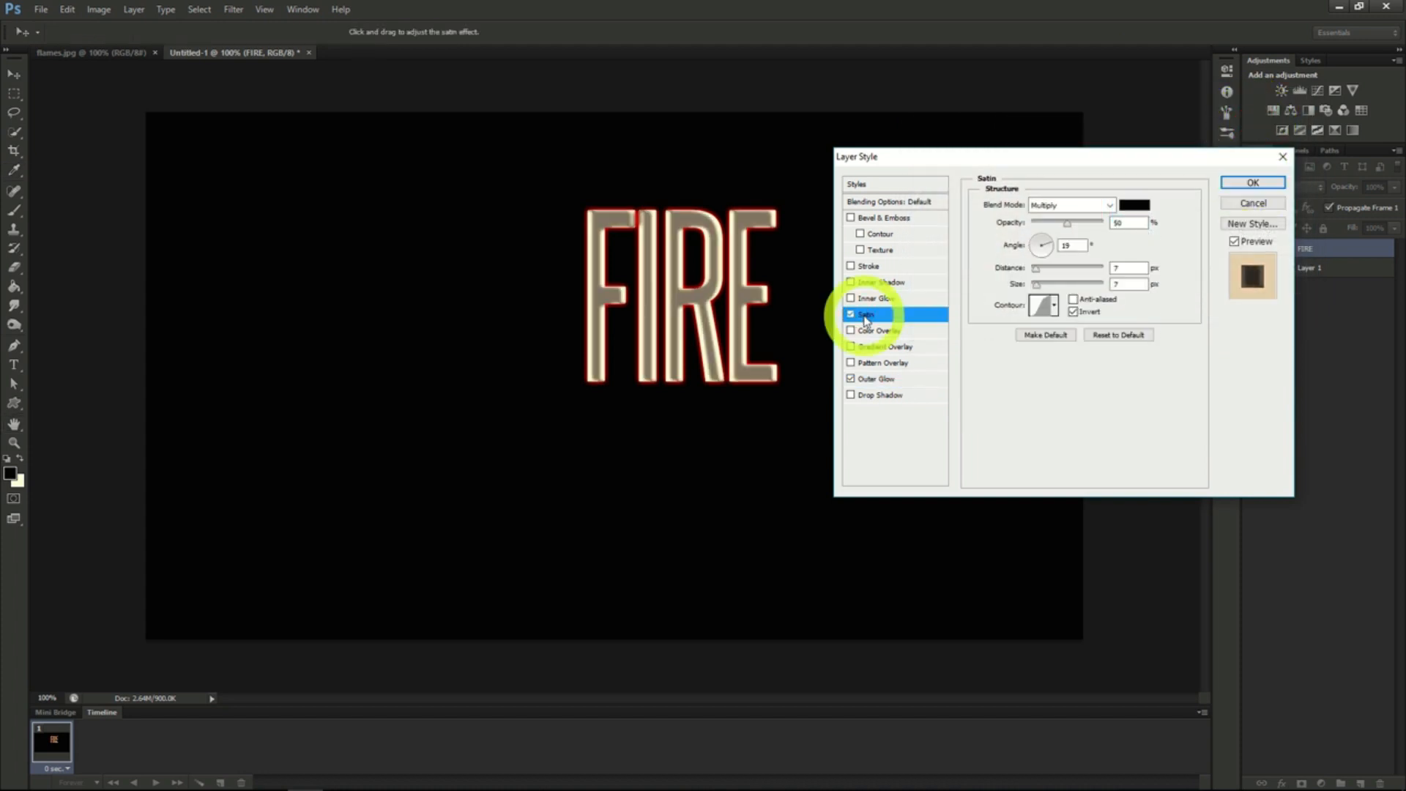
left_click(1134, 204)
left_click(1186, 326)
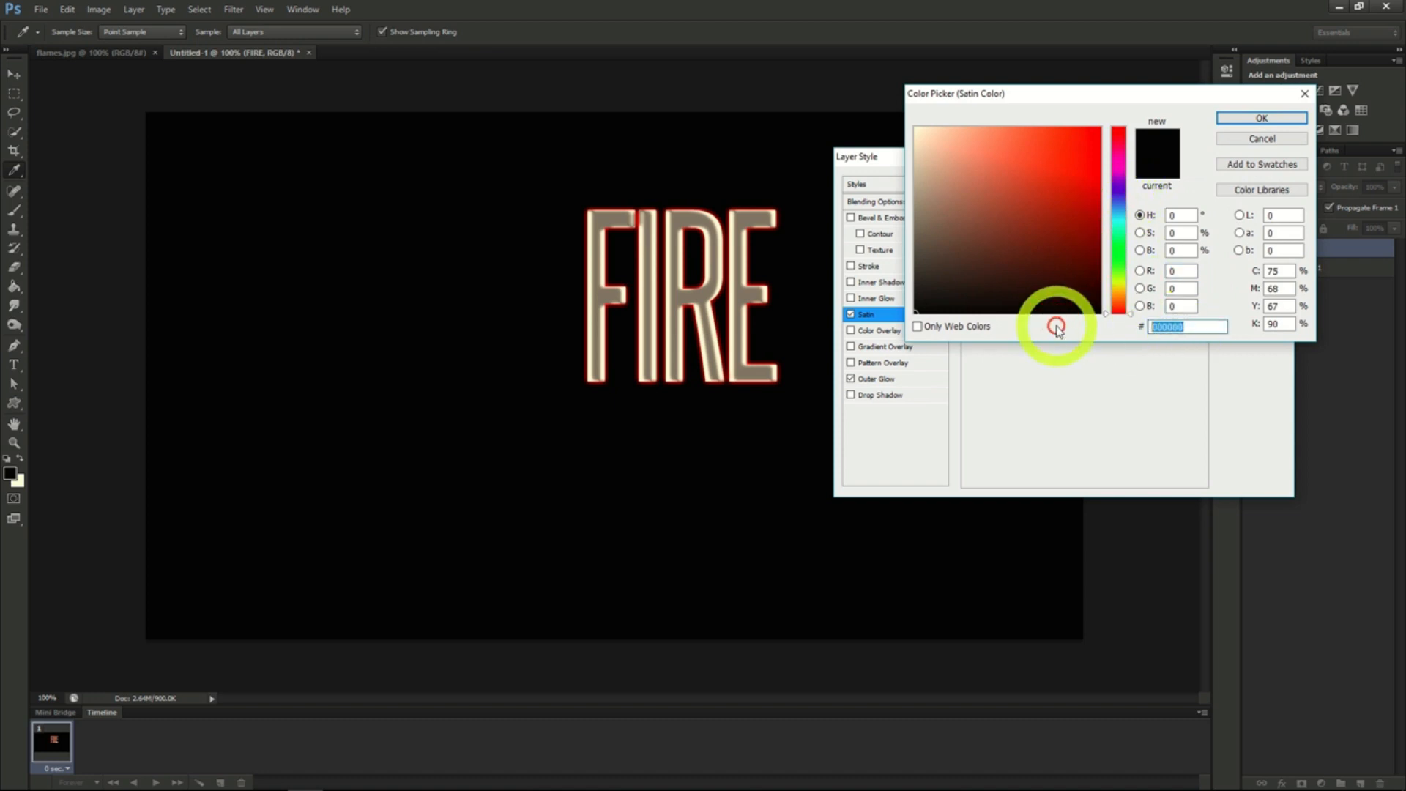
type("87")
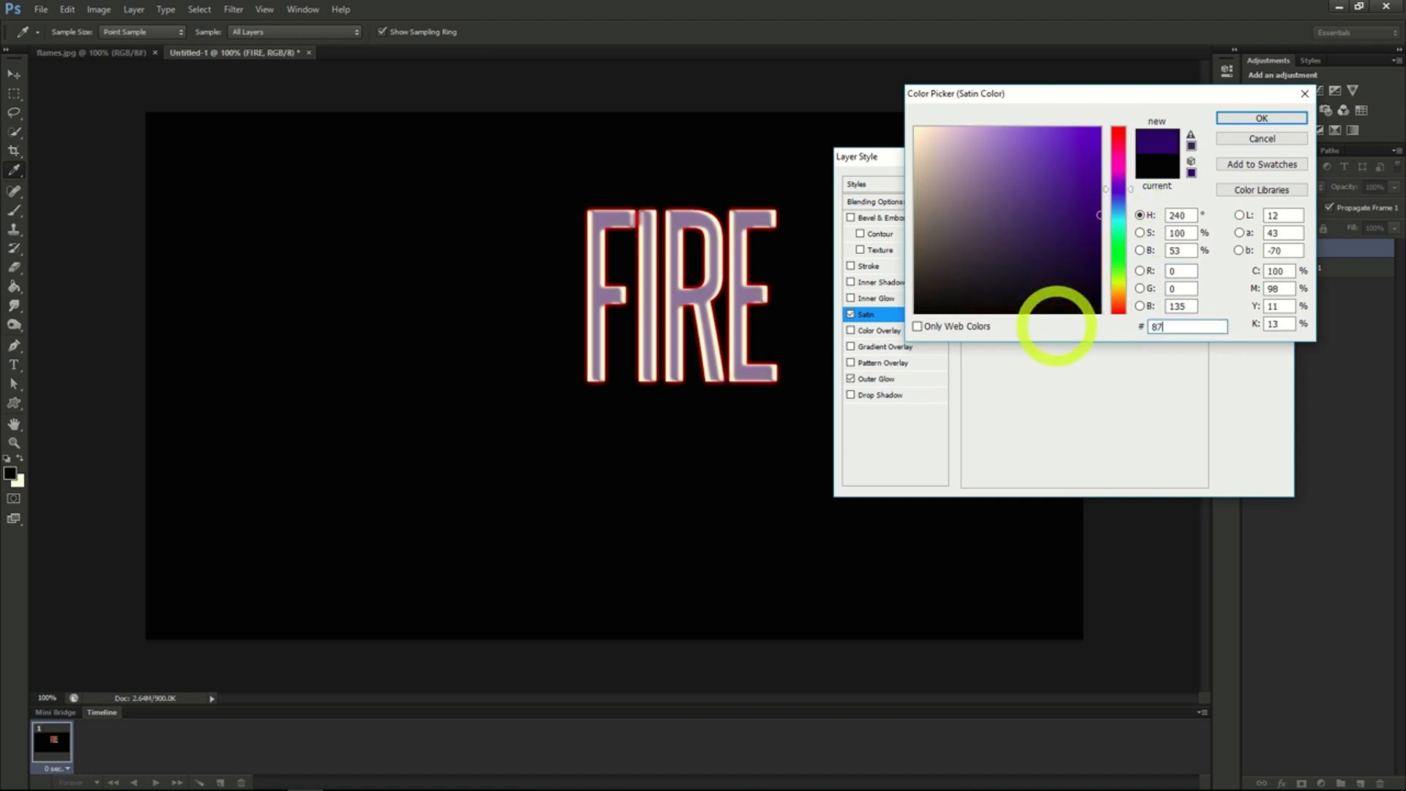
type("2D0F")
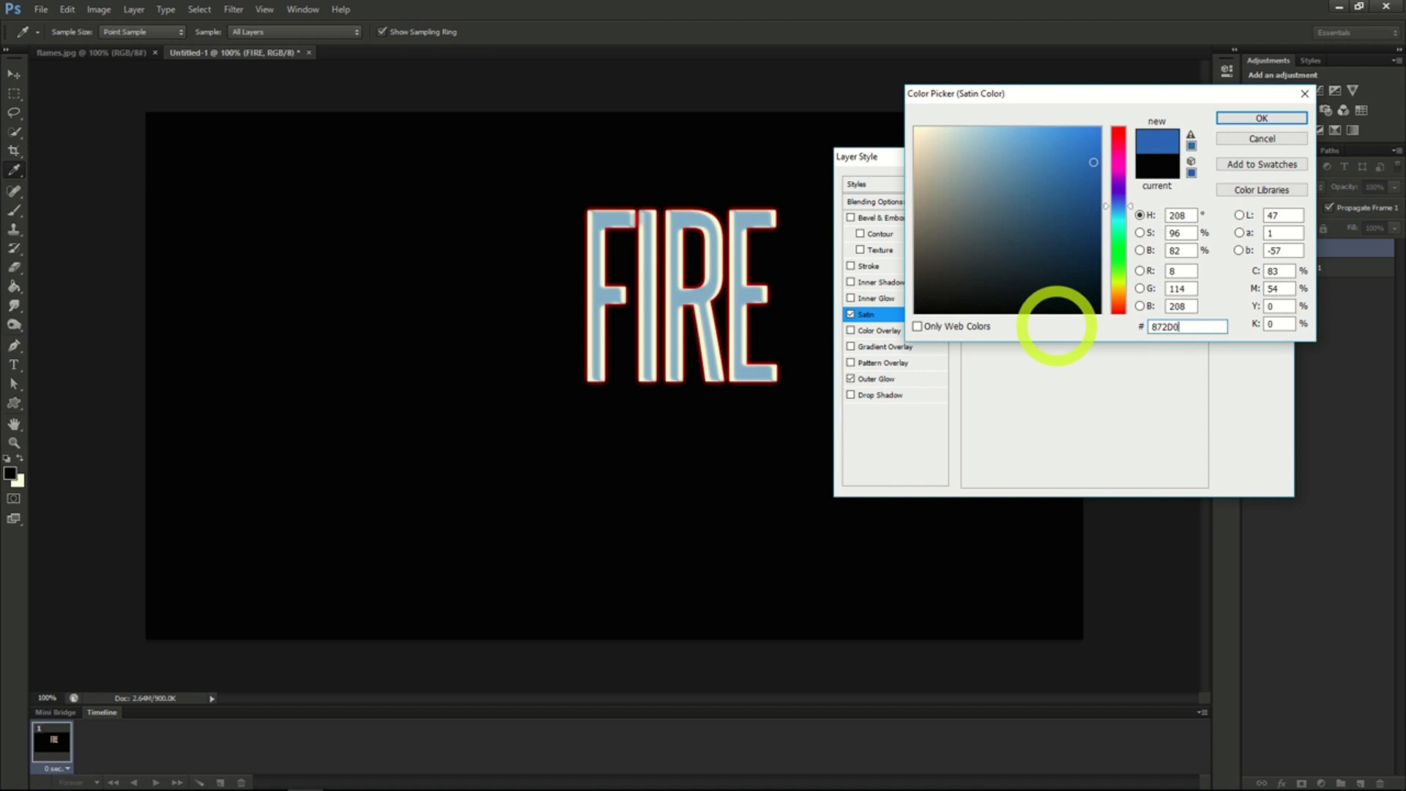
left_click(1261, 119)
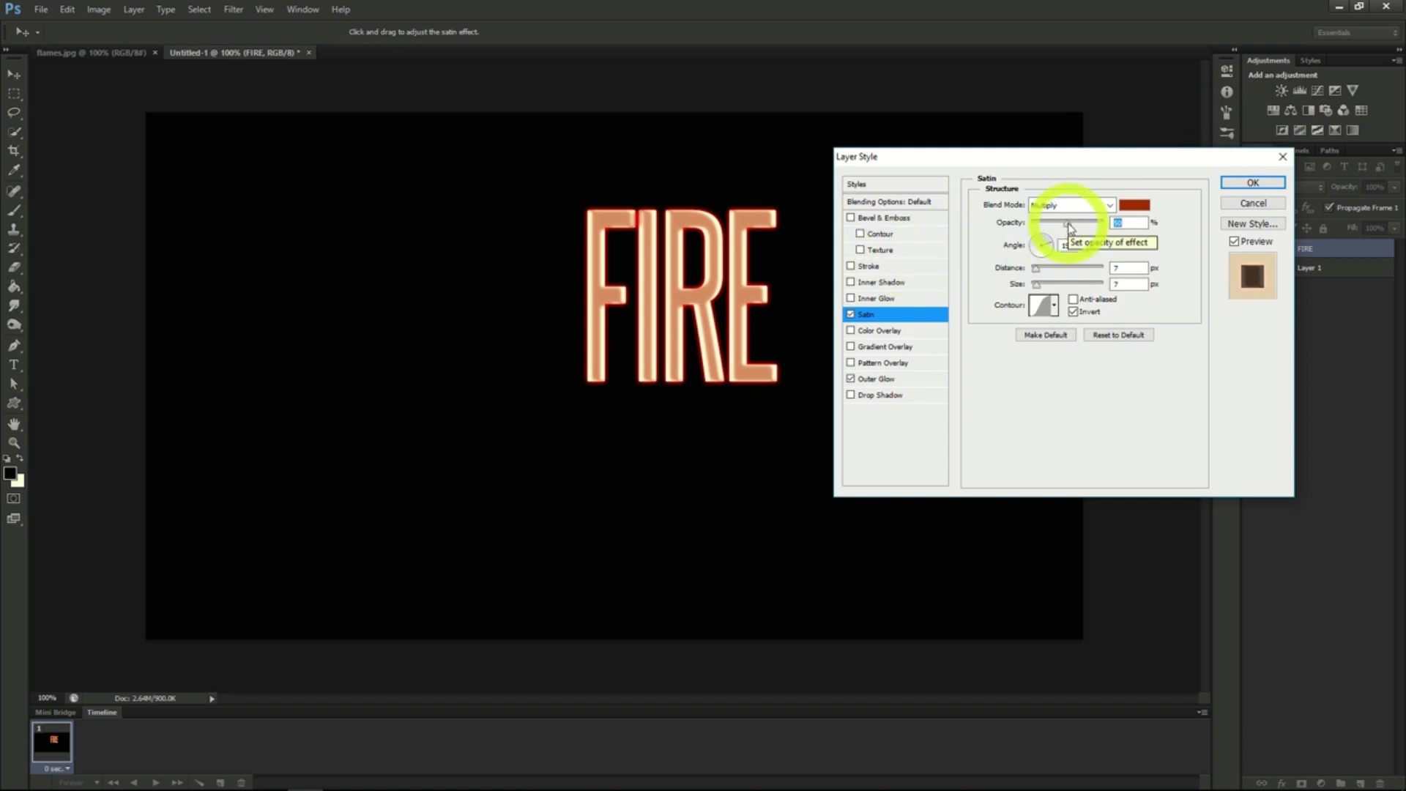
- Set the Satin effect's opacity to 100%, slightly increase its distance, and apply the layer styles
left_click_drag(1069, 226, 1130, 220)
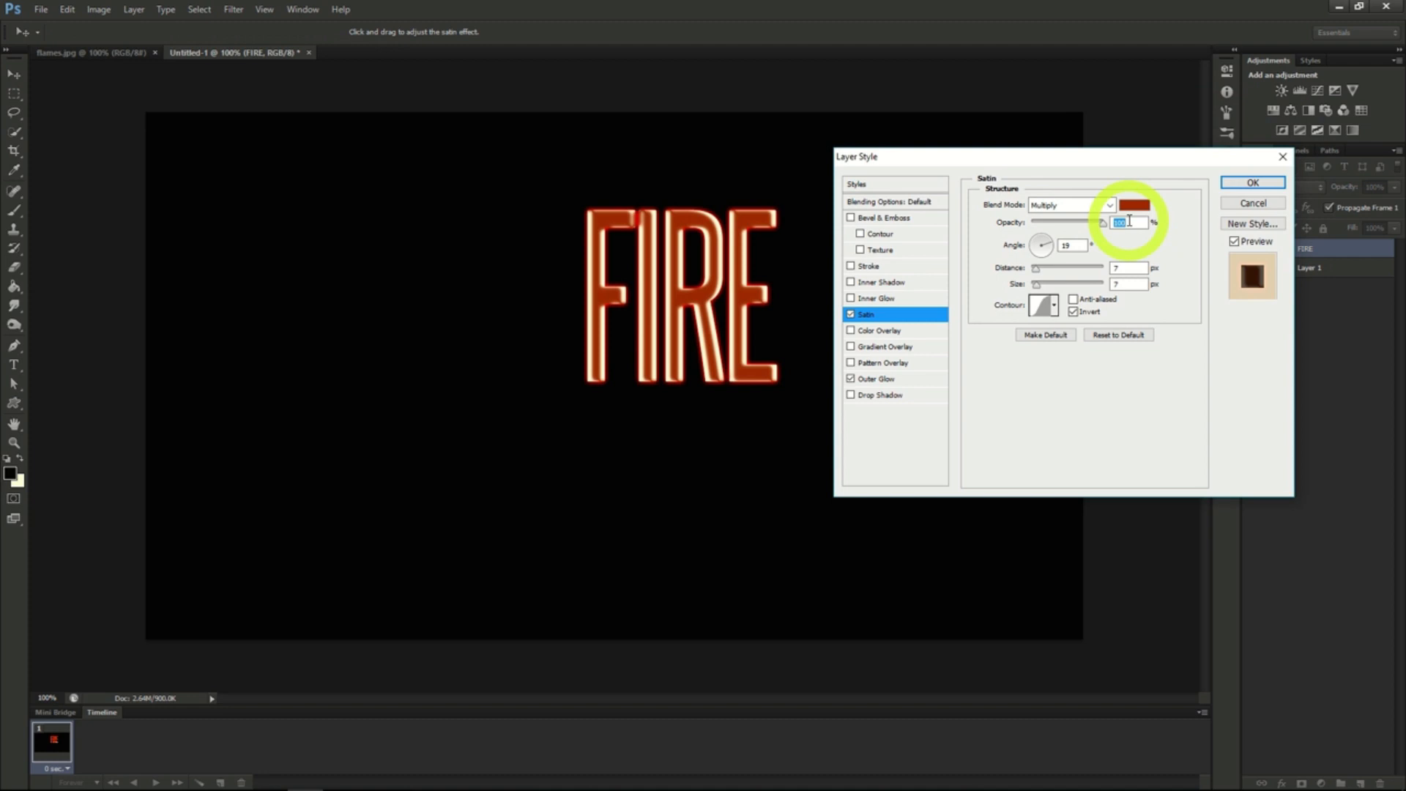
left_click(1037, 275)
left_click_drag(1037, 275, 1040, 274)
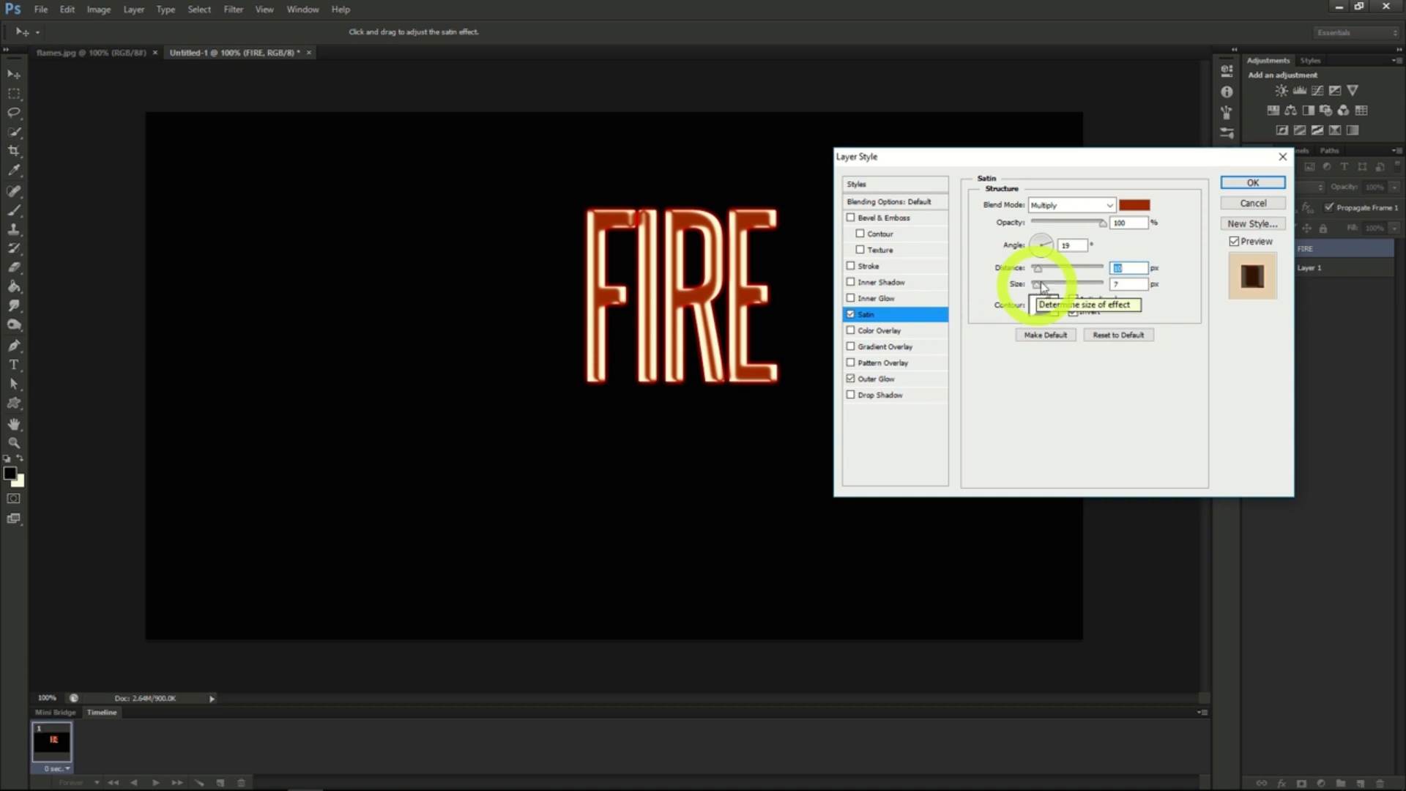
left_click(1252, 183)
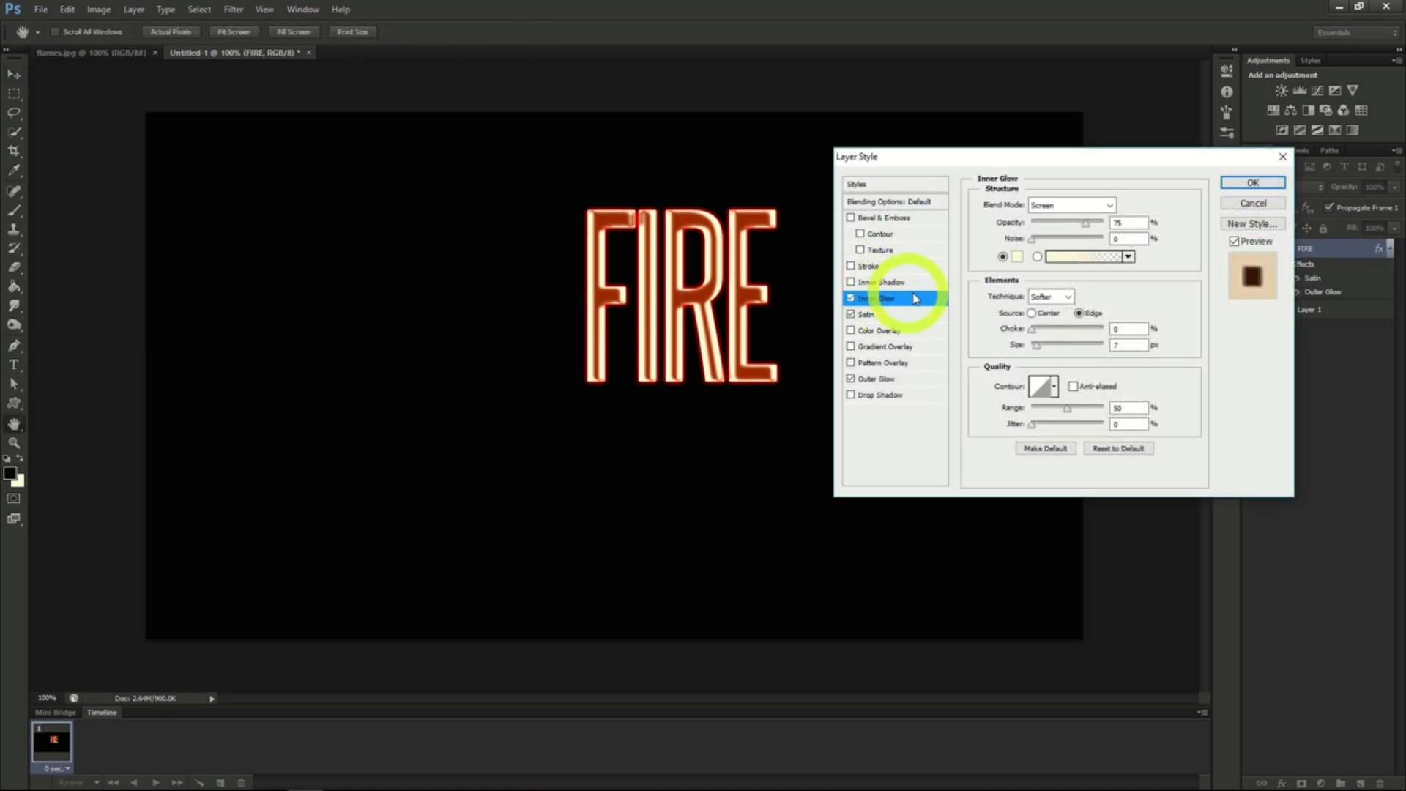
- Give the FIRE text an Inner Glow in Color Dodge mode with color E5C23B, 100% opacity and a slightly larger size
left_click(1102, 204)
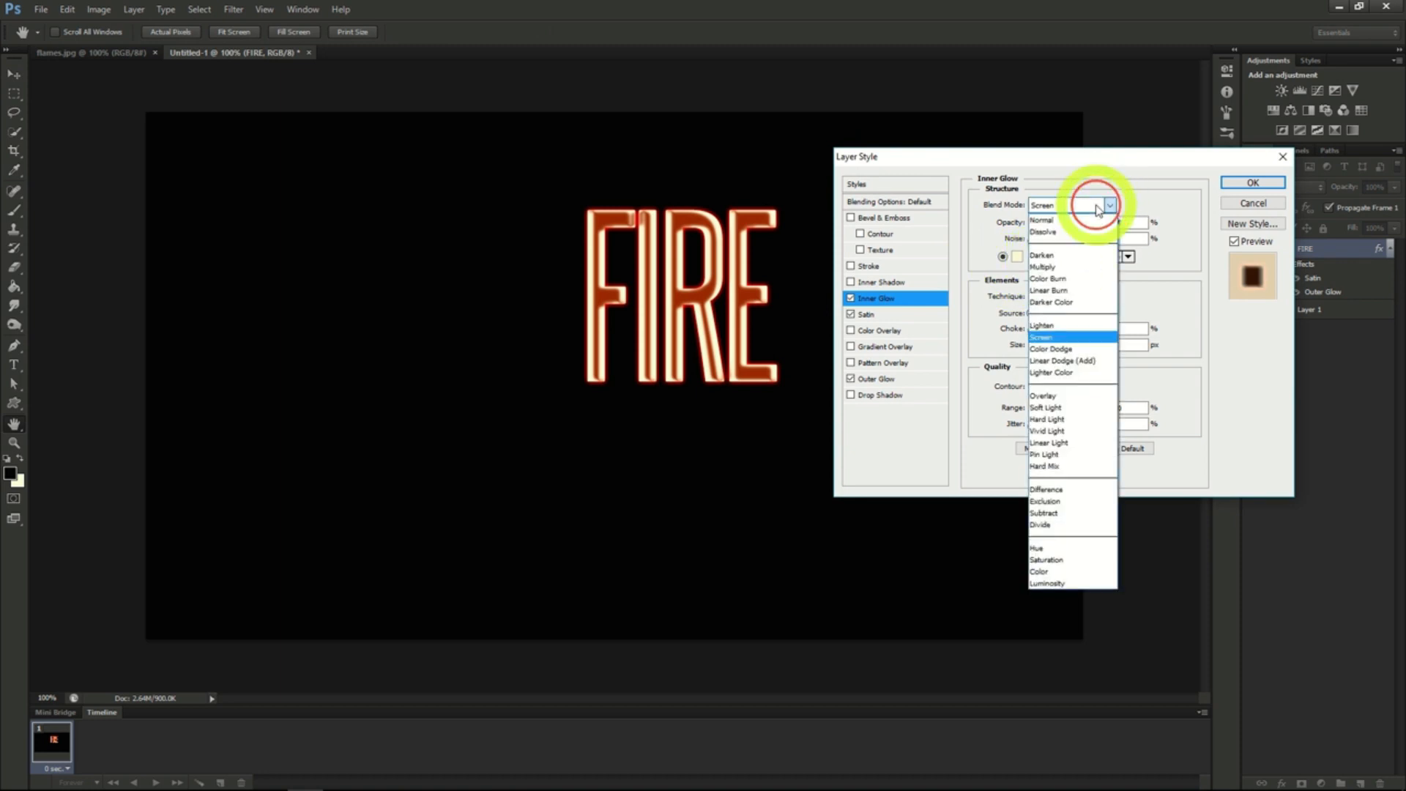
left_click(1052, 349)
left_click(1017, 256)
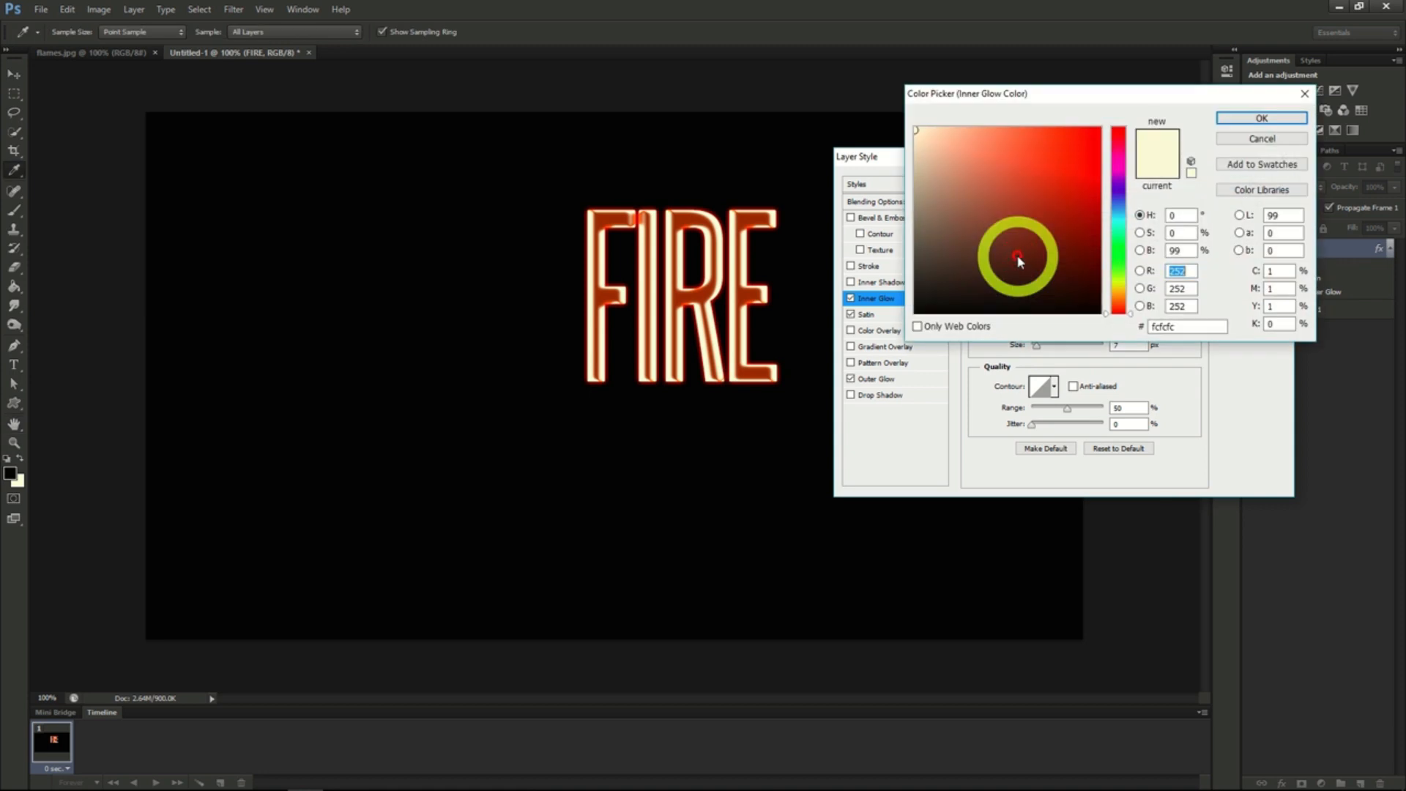
double_click(1181, 326)
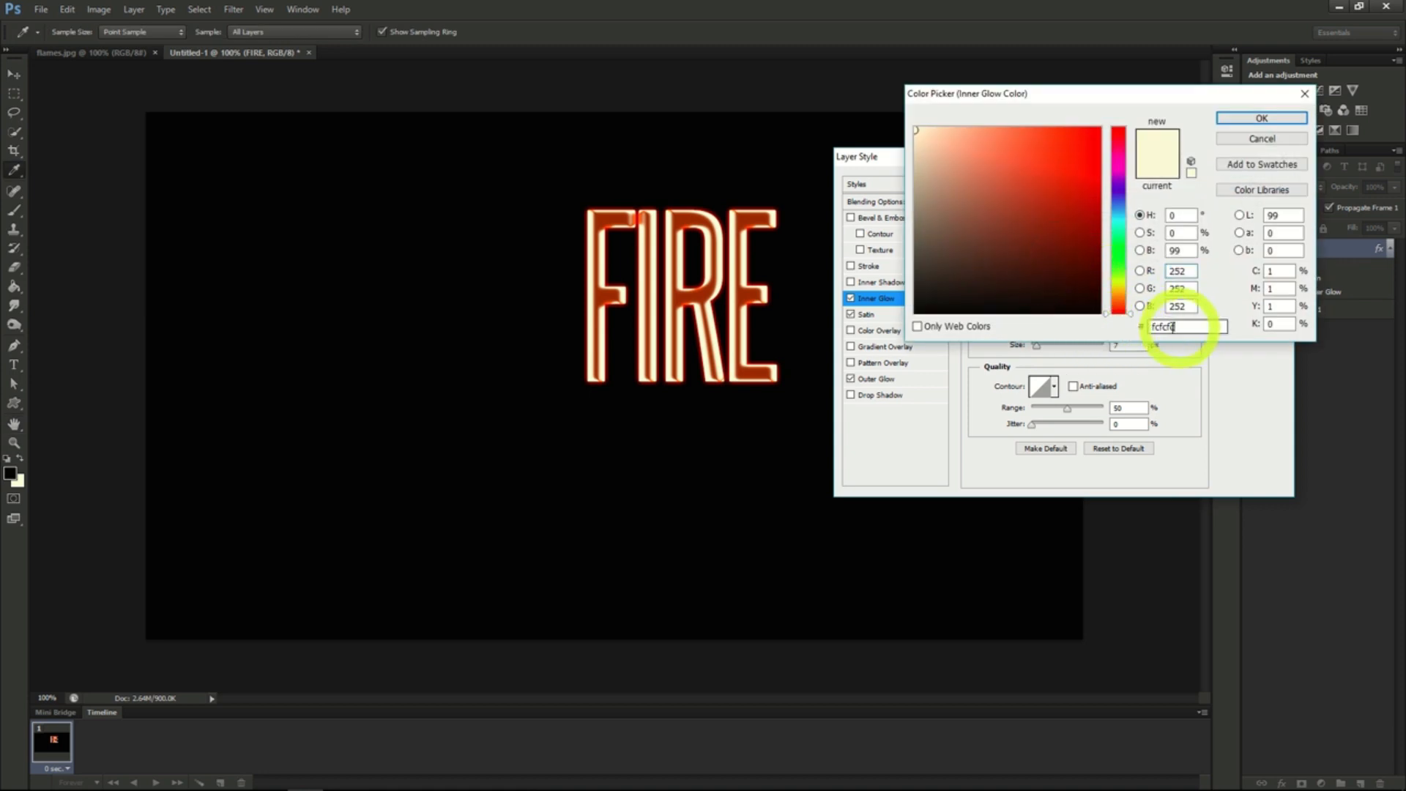
type("E5C")
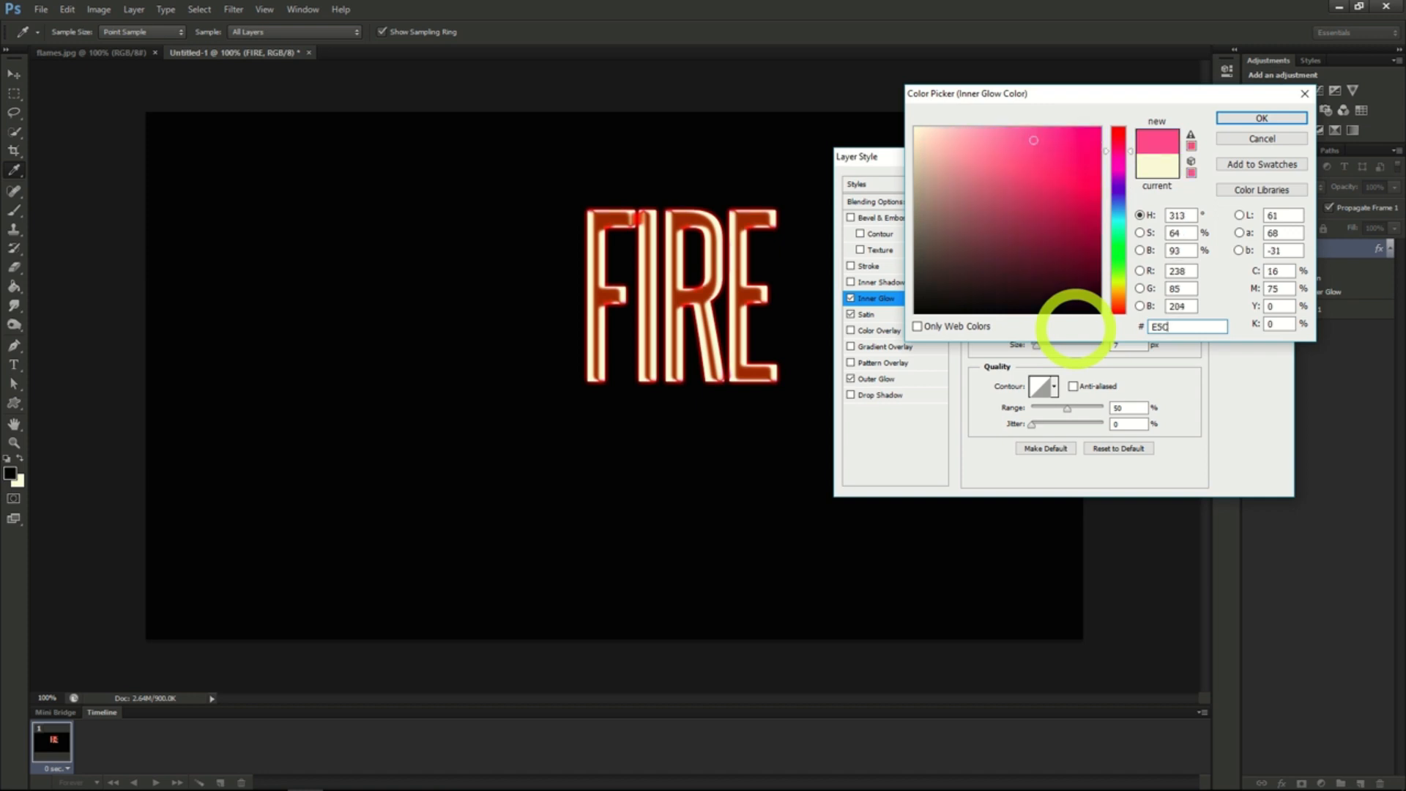
type("238")
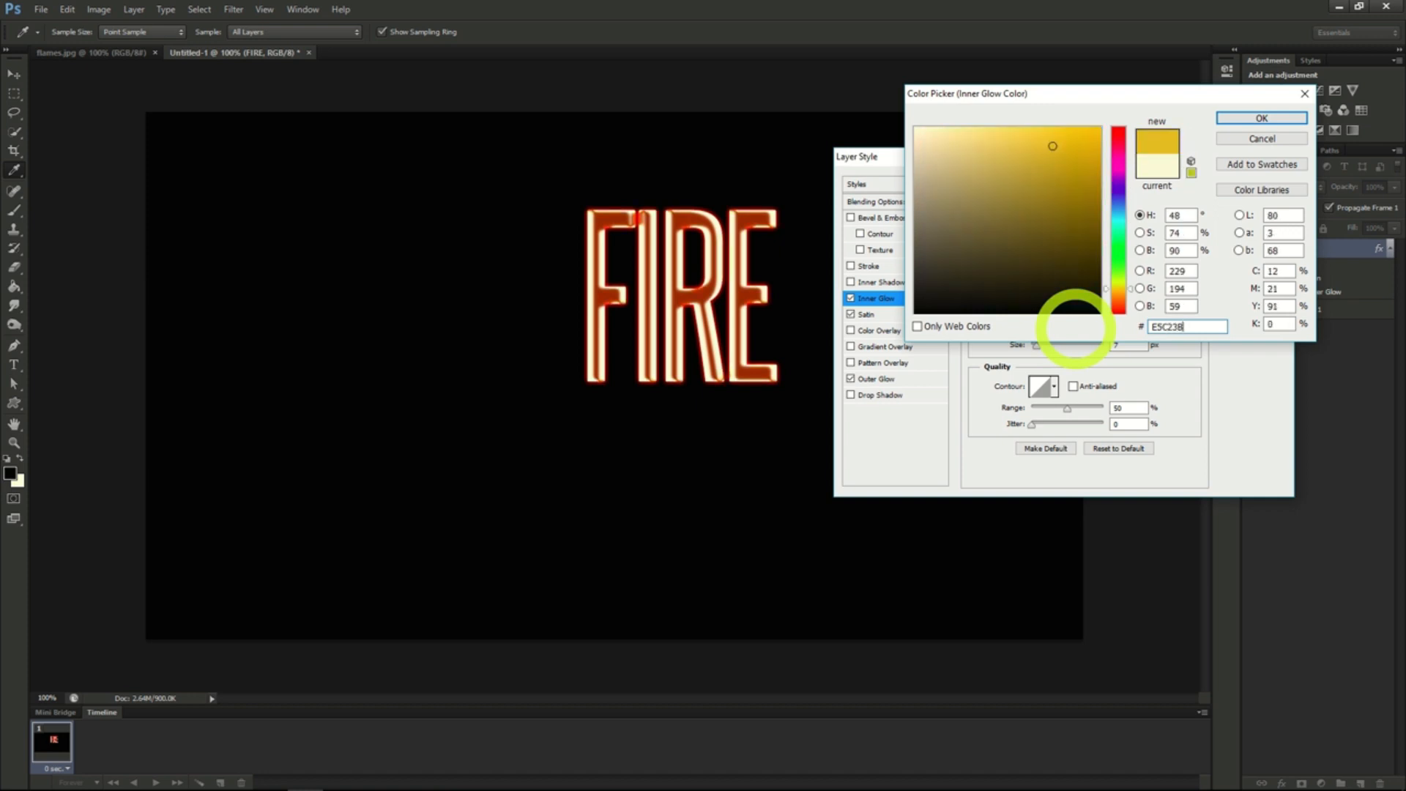
left_click(1259, 119)
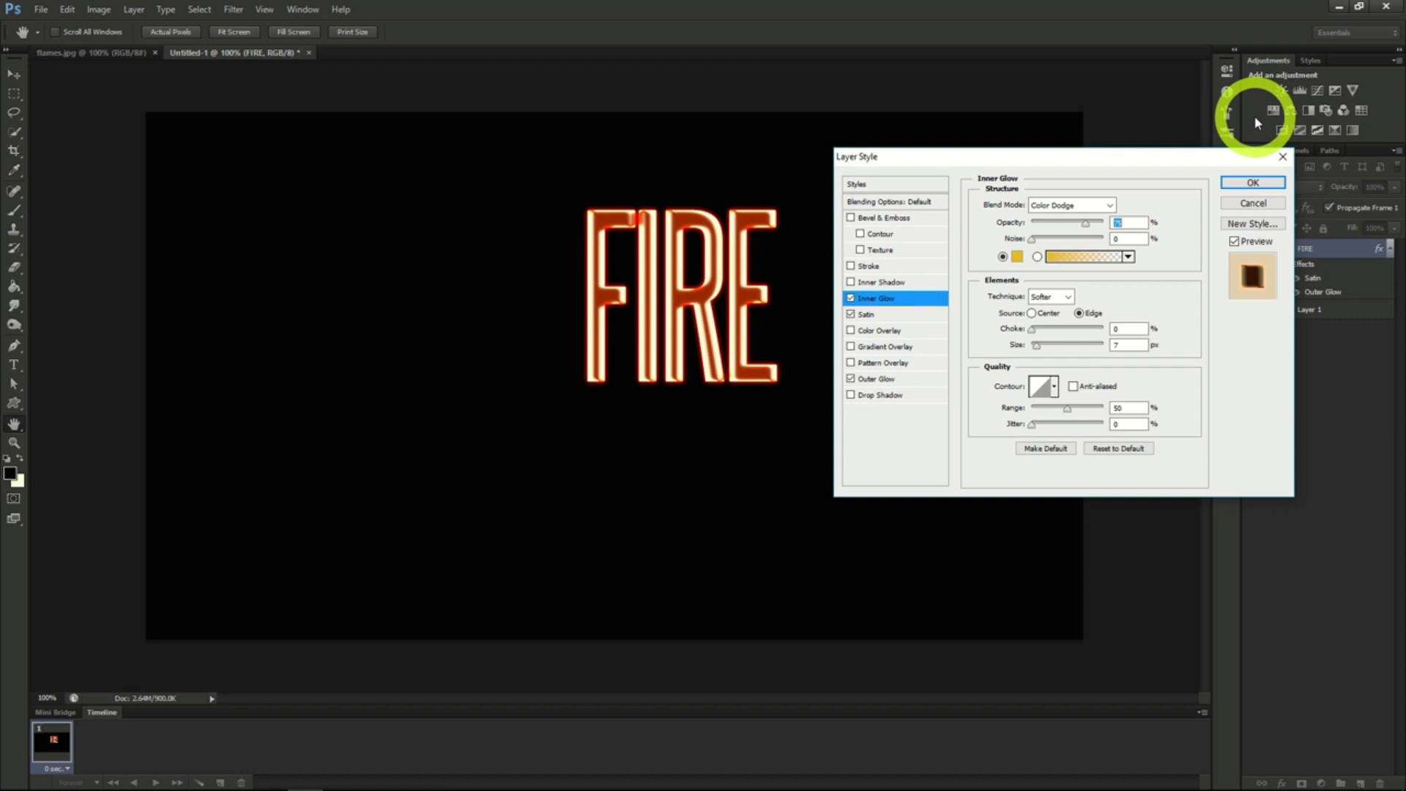
left_click_drag(1084, 224, 1102, 222)
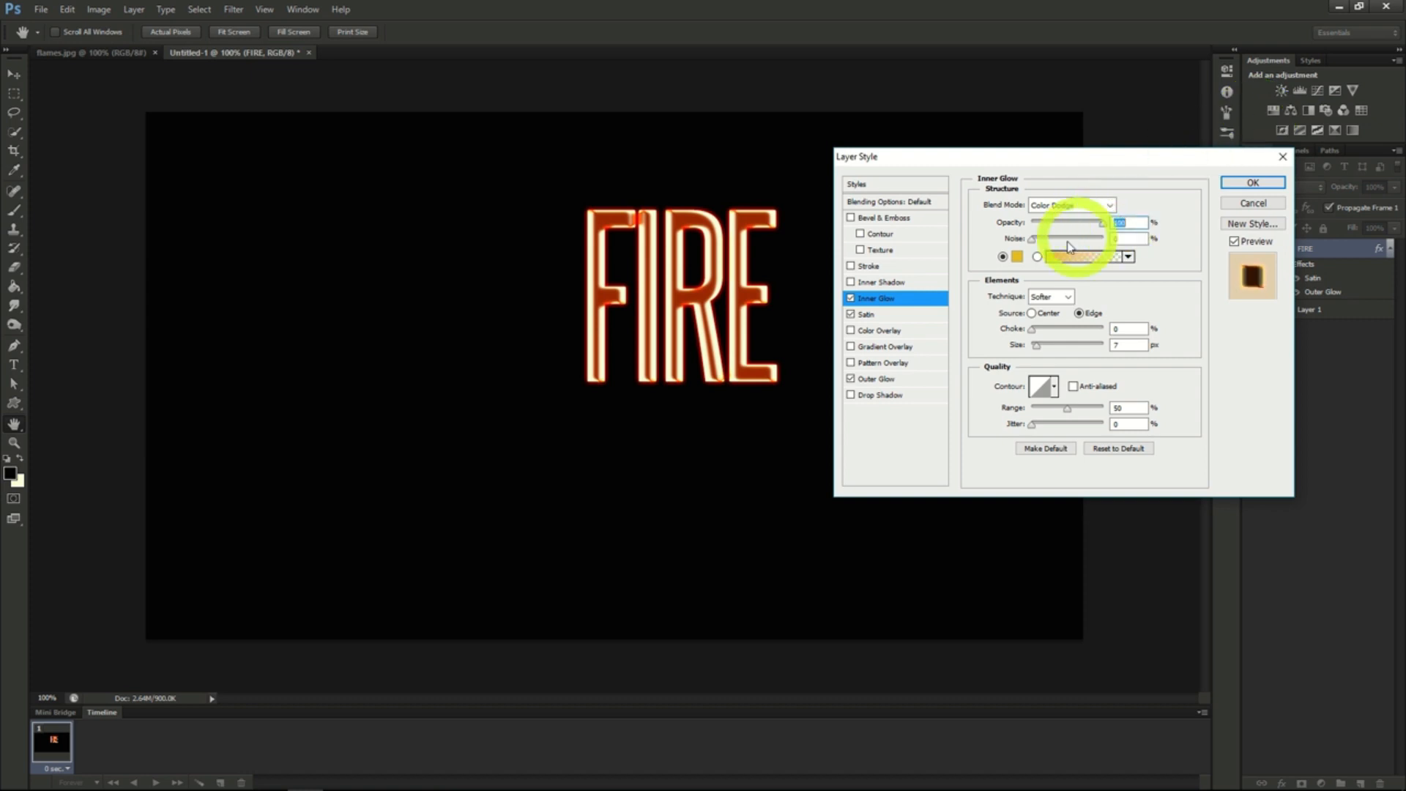
left_click_drag(1036, 345, 1041, 349)
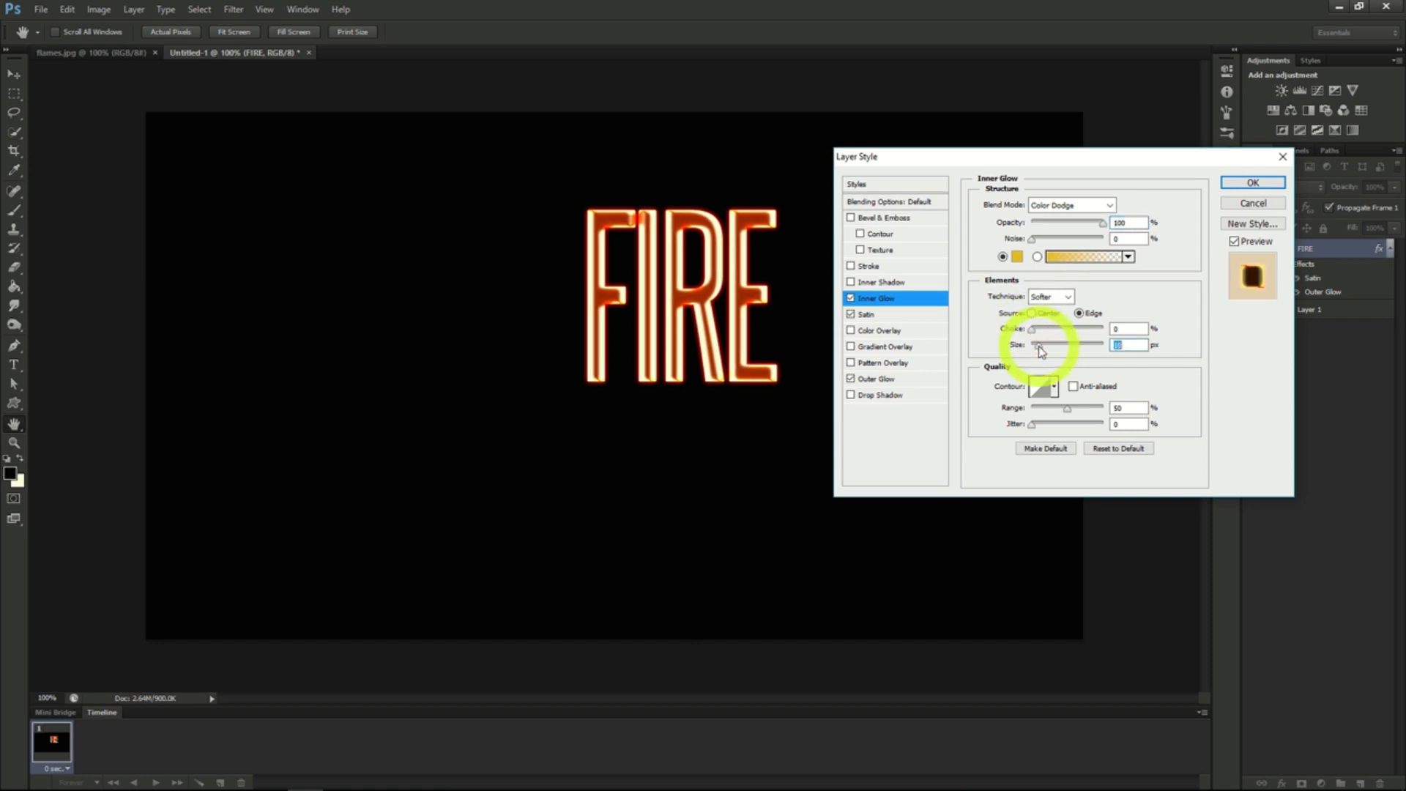
- Apply the layer styles, rasterize the FIRE type layer and move the text to the middle of the canvas
left_click(1249, 185)
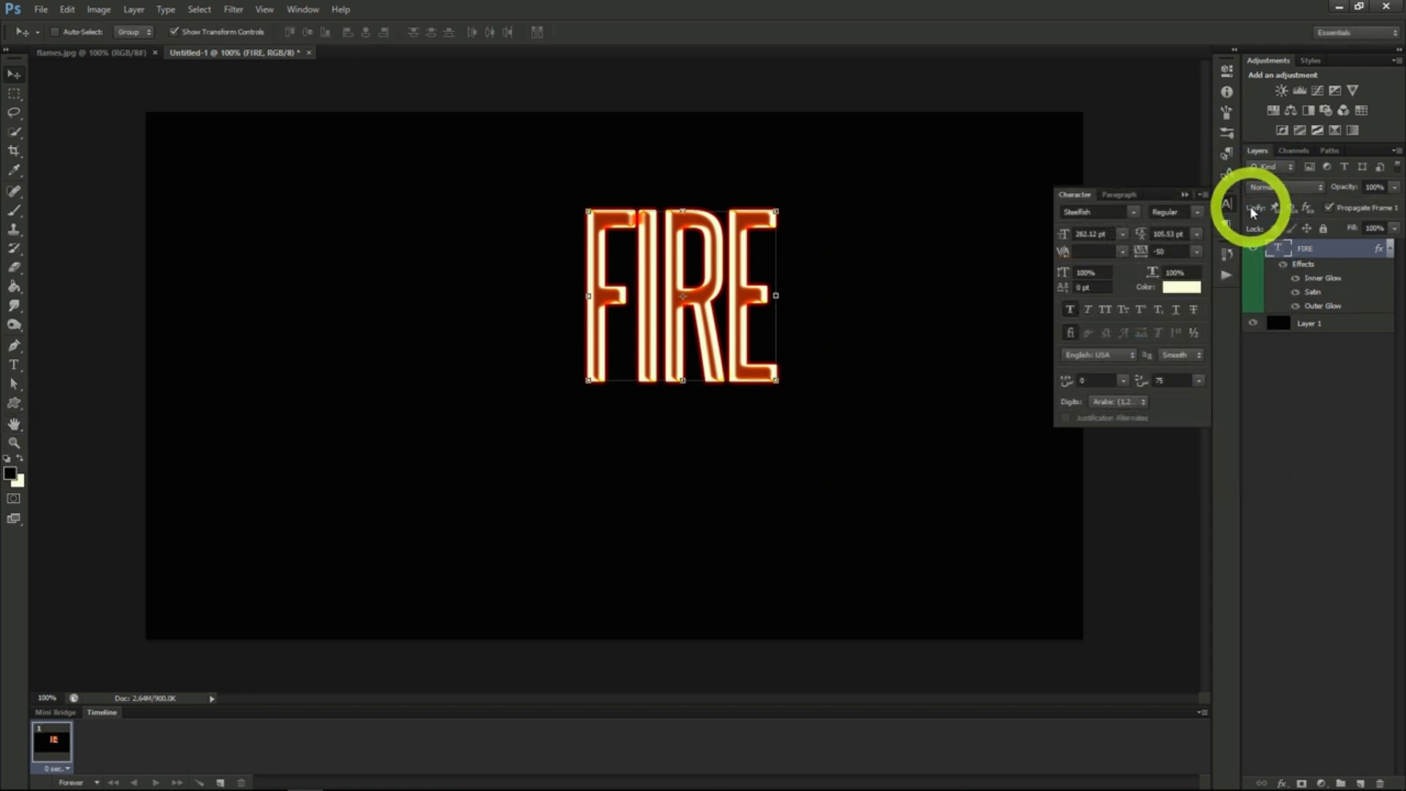
right_click(1296, 248)
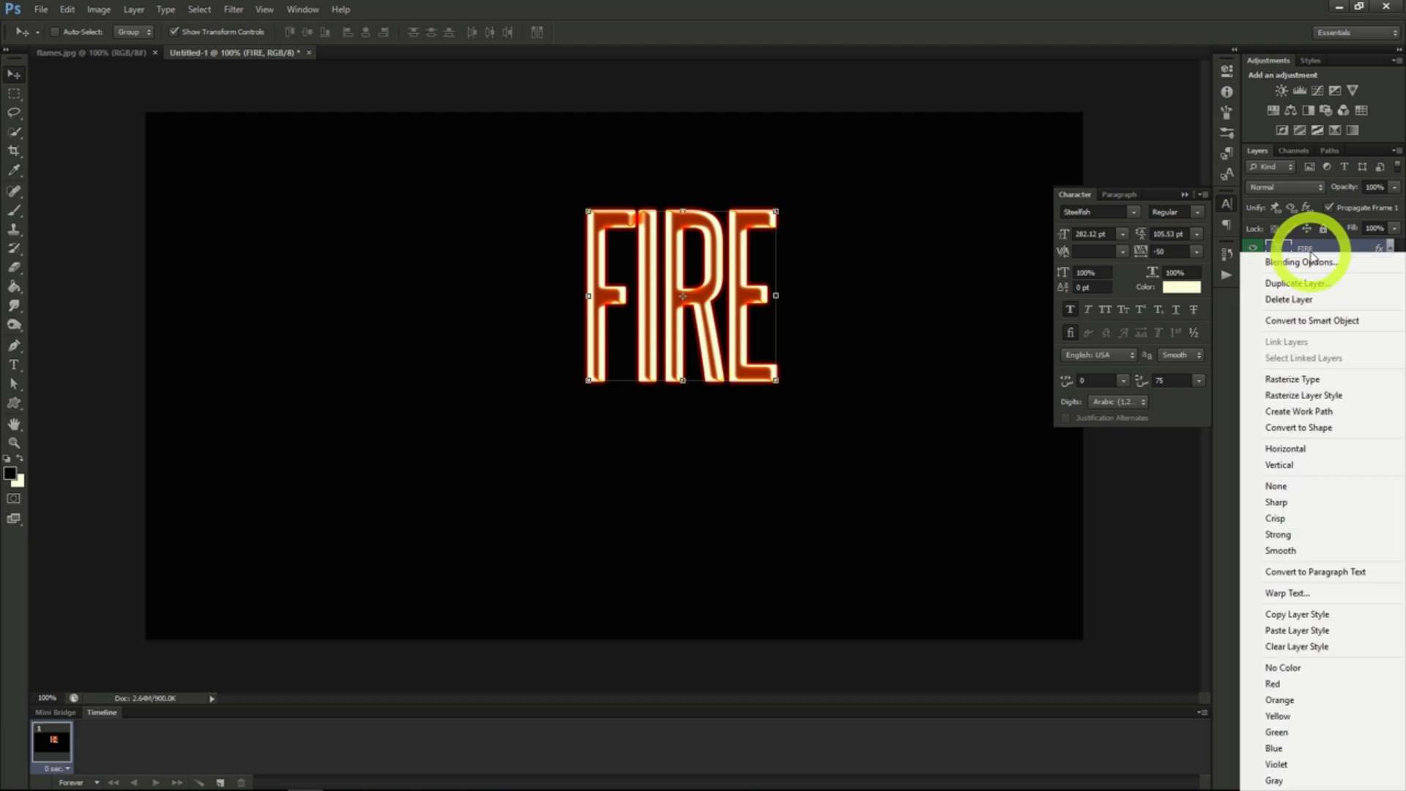
left_click(1292, 380)
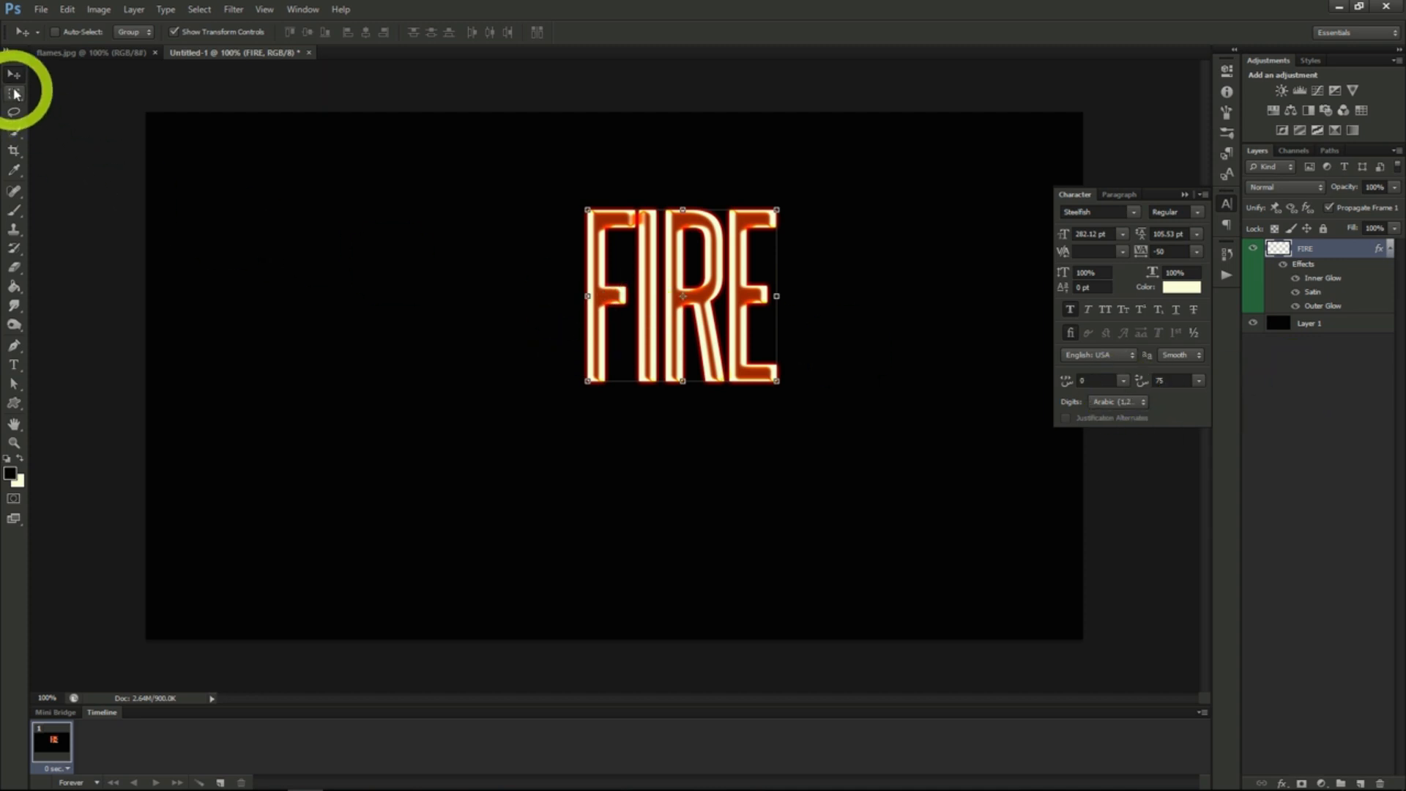
left_click_drag(705, 274, 698, 285)
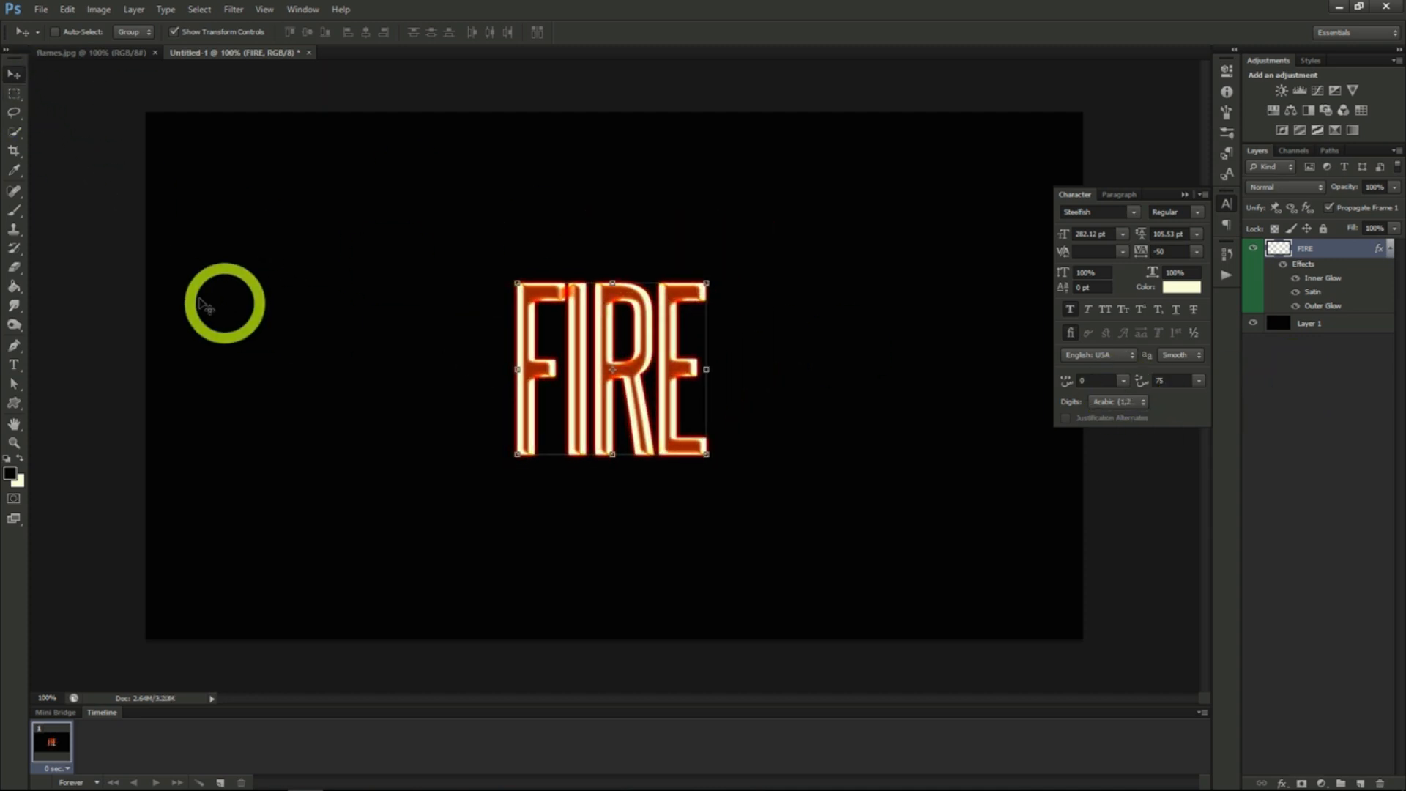
- Fade out the top edge of the FIRE text with the Eraser, using a 250 px Soft Round Pressure Size brush
left_click(15, 272)
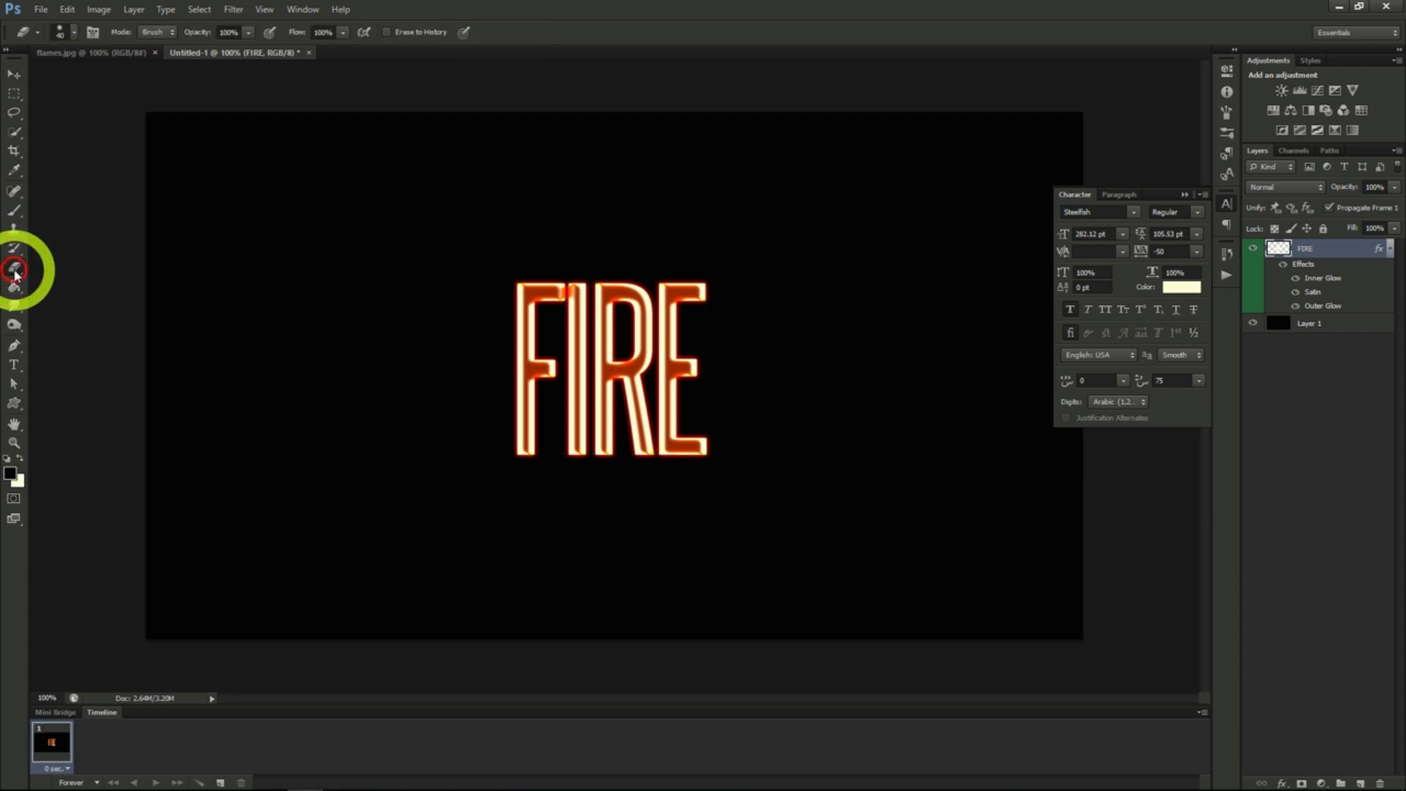
left_click(75, 35)
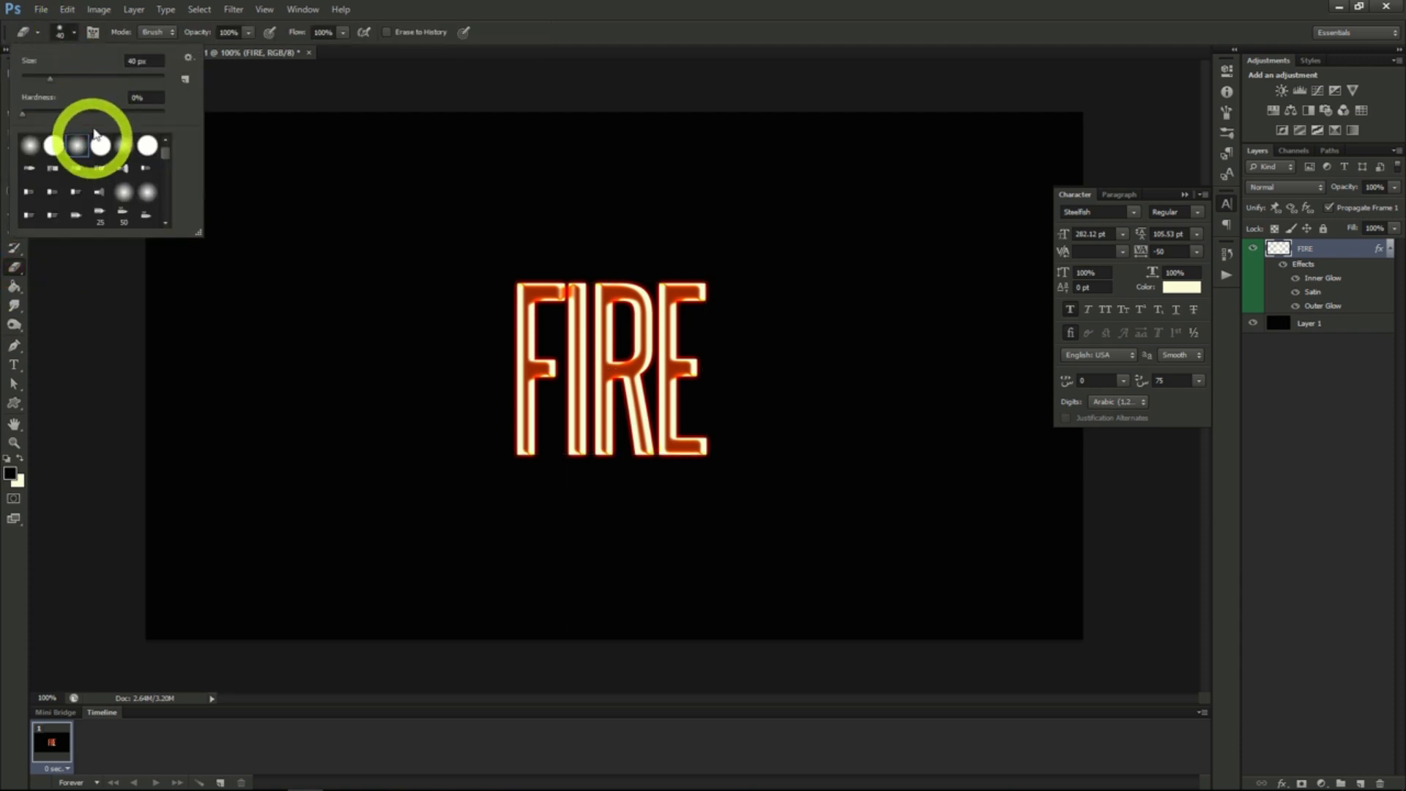
left_click_drag(50, 80, 99, 76)
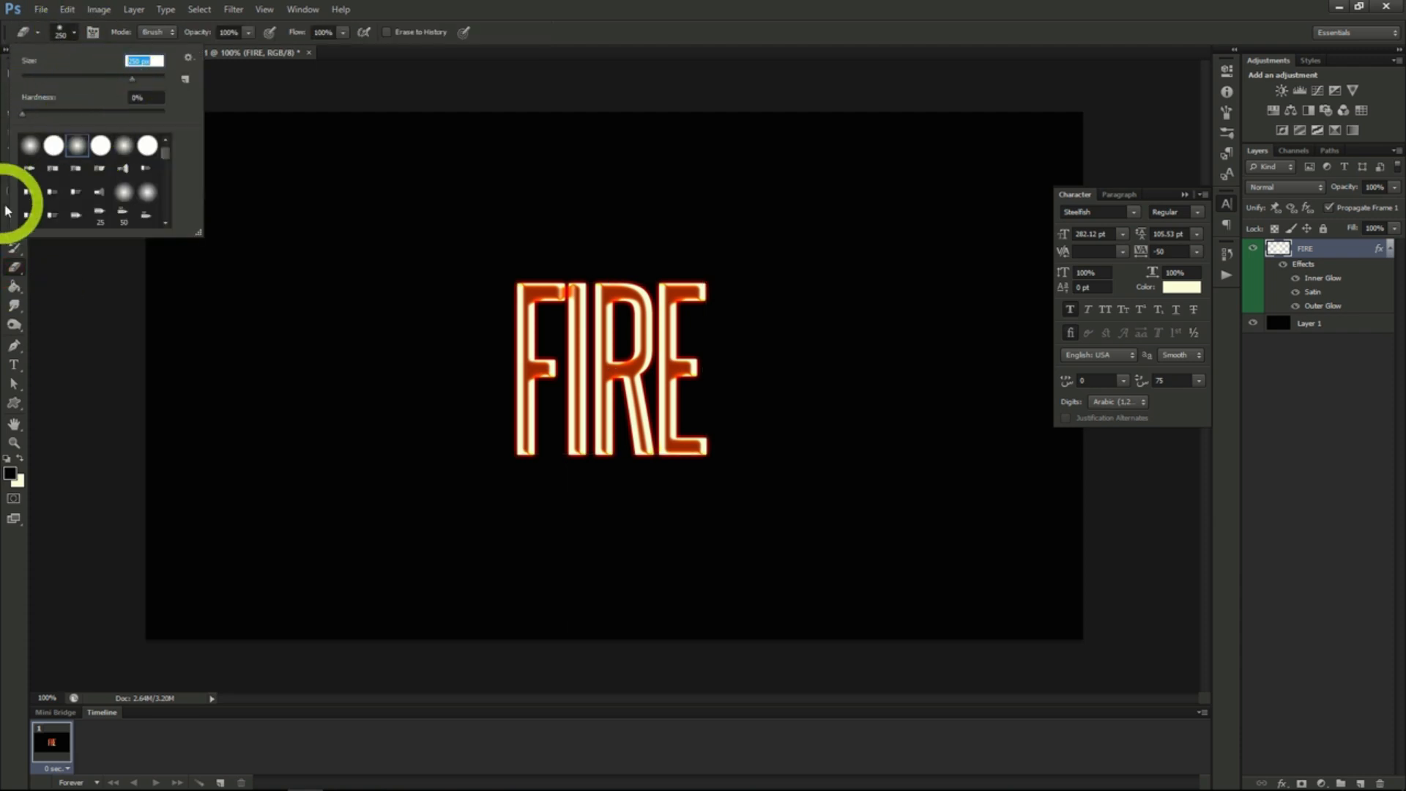
left_click(79, 146)
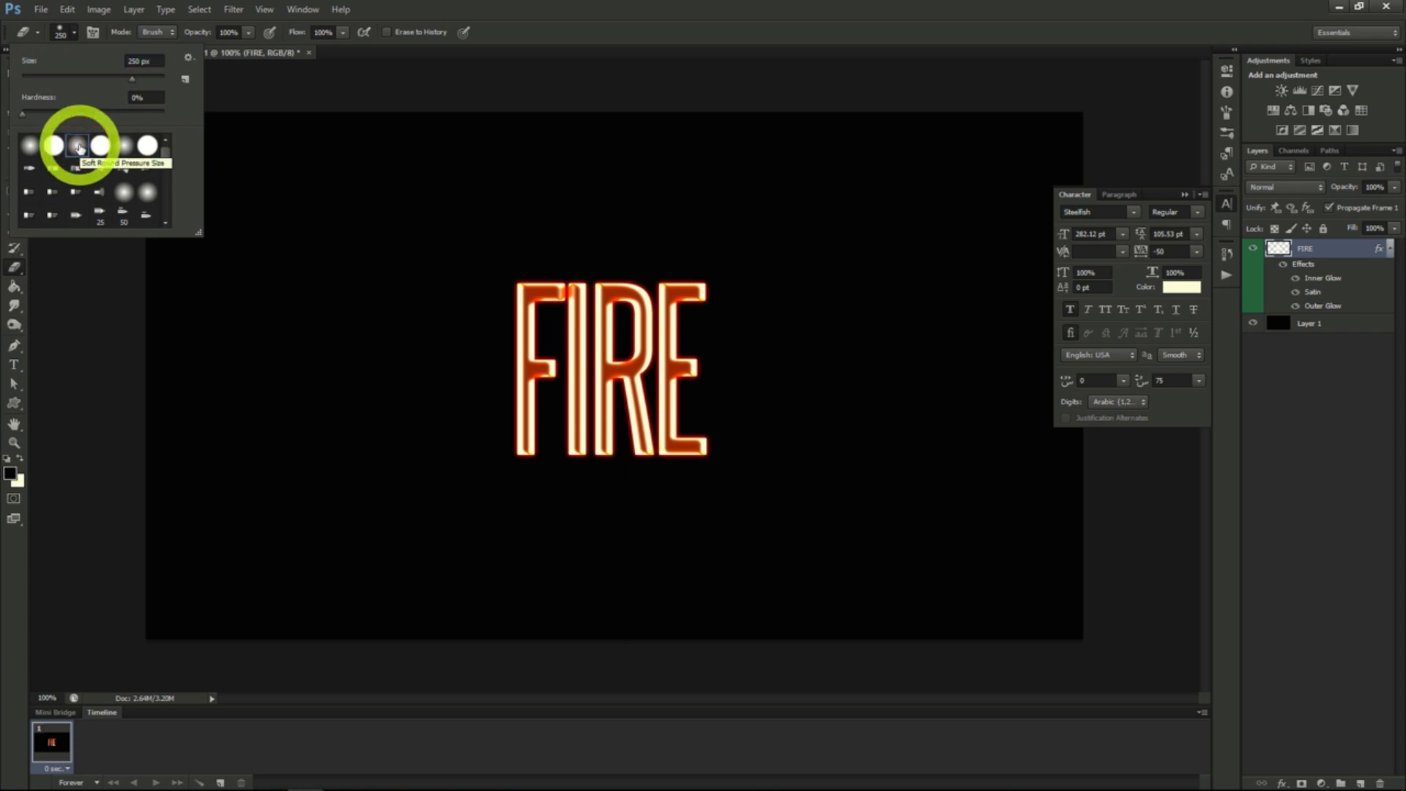
left_click(68, 29)
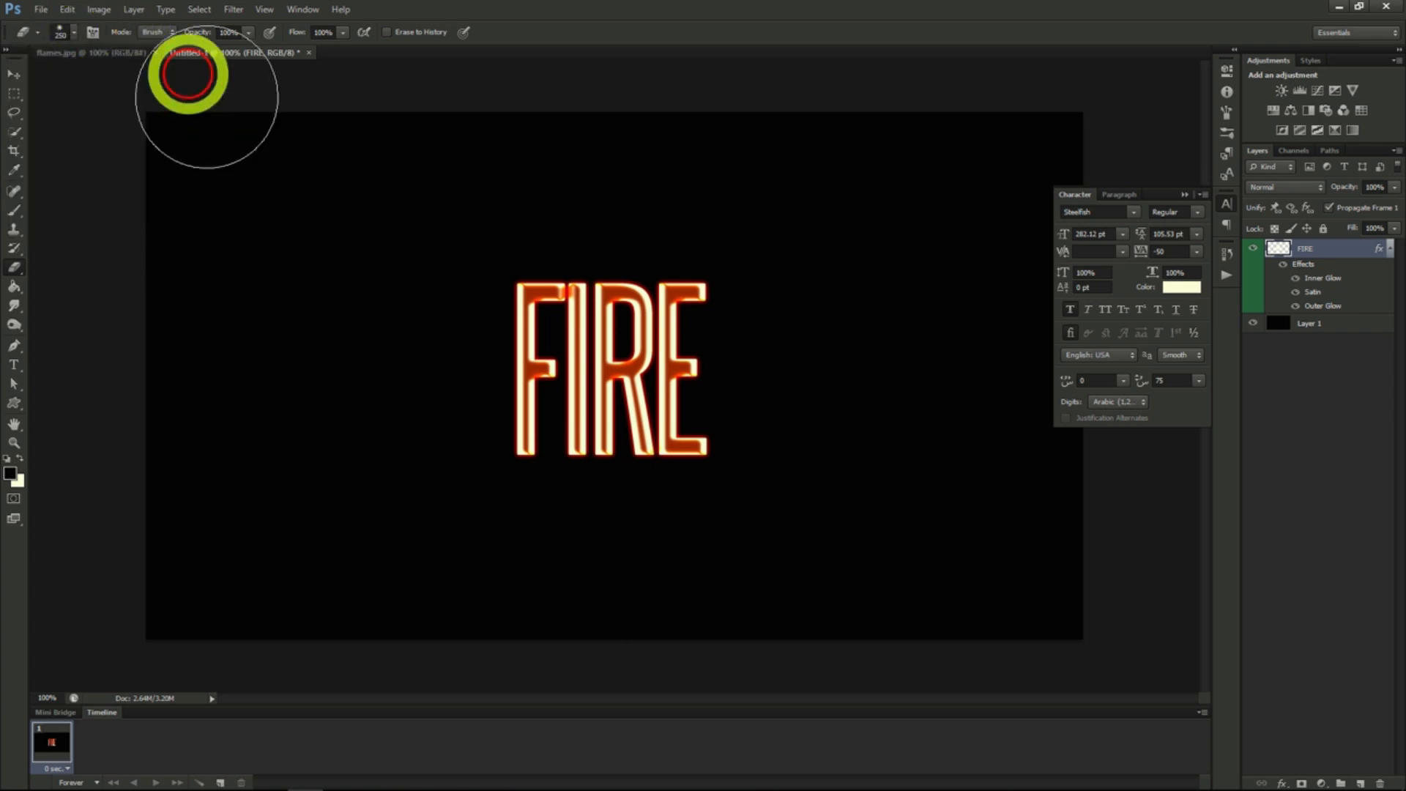
left_click(485, 228)
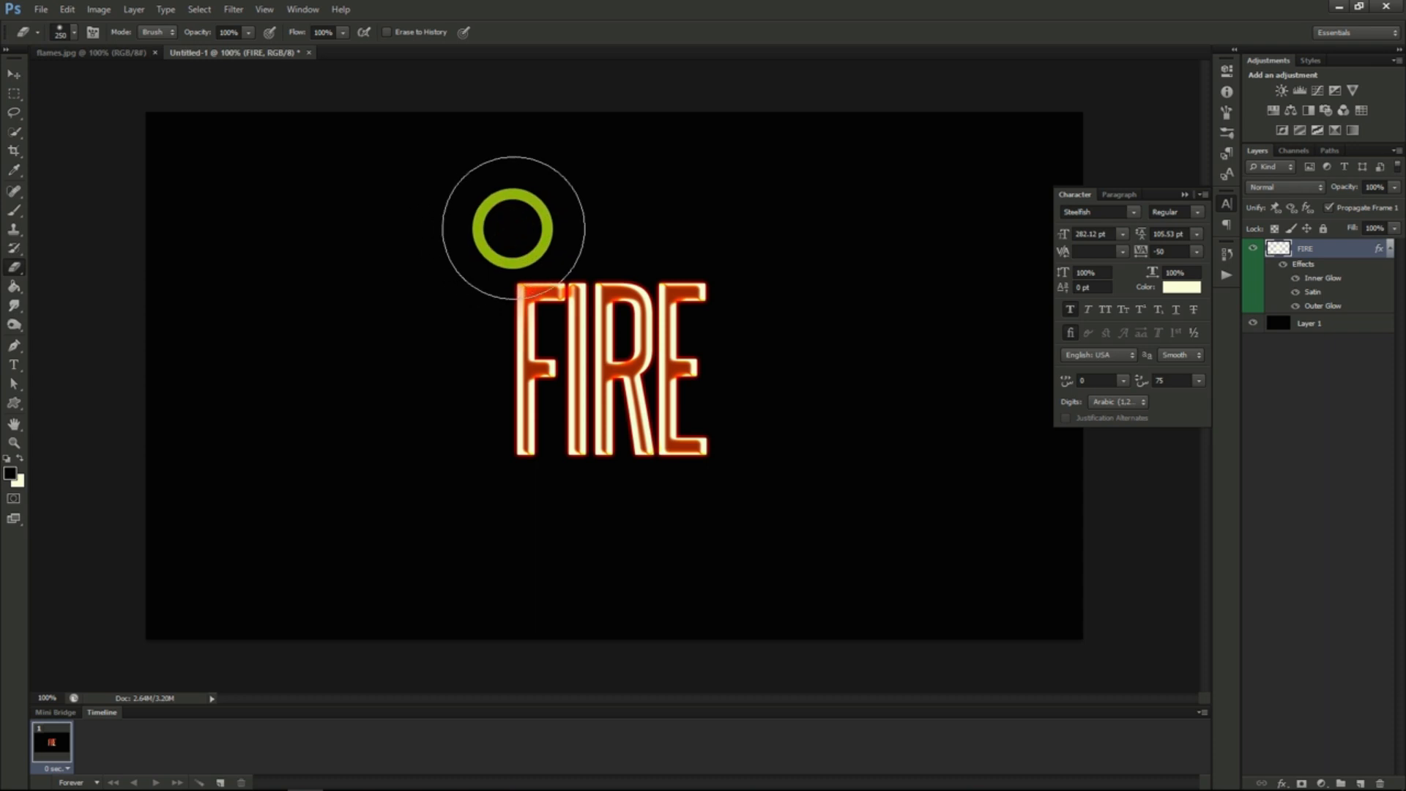
mouse_move(532, 228)
left_mouse_down()
mouse_move(725, 230)
mouse_move(502, 230)
mouse_move(775, 216)
left_mouse_up()
- Distort the FIRE text with the ZigZag filter, using amount 4, slightly fewer ridges and the Pond Ripples style
left_click(235, 10)
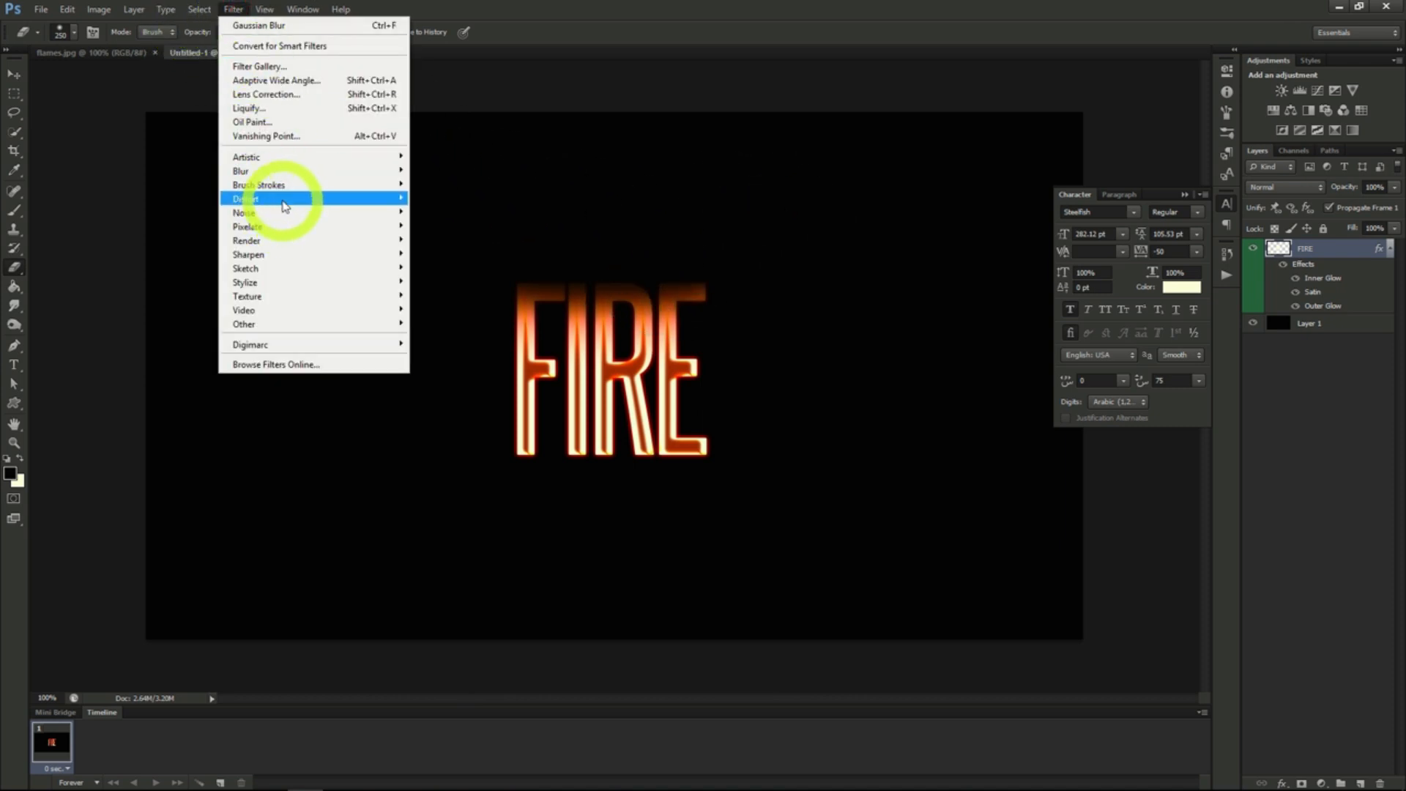
mouse_move(285, 206)
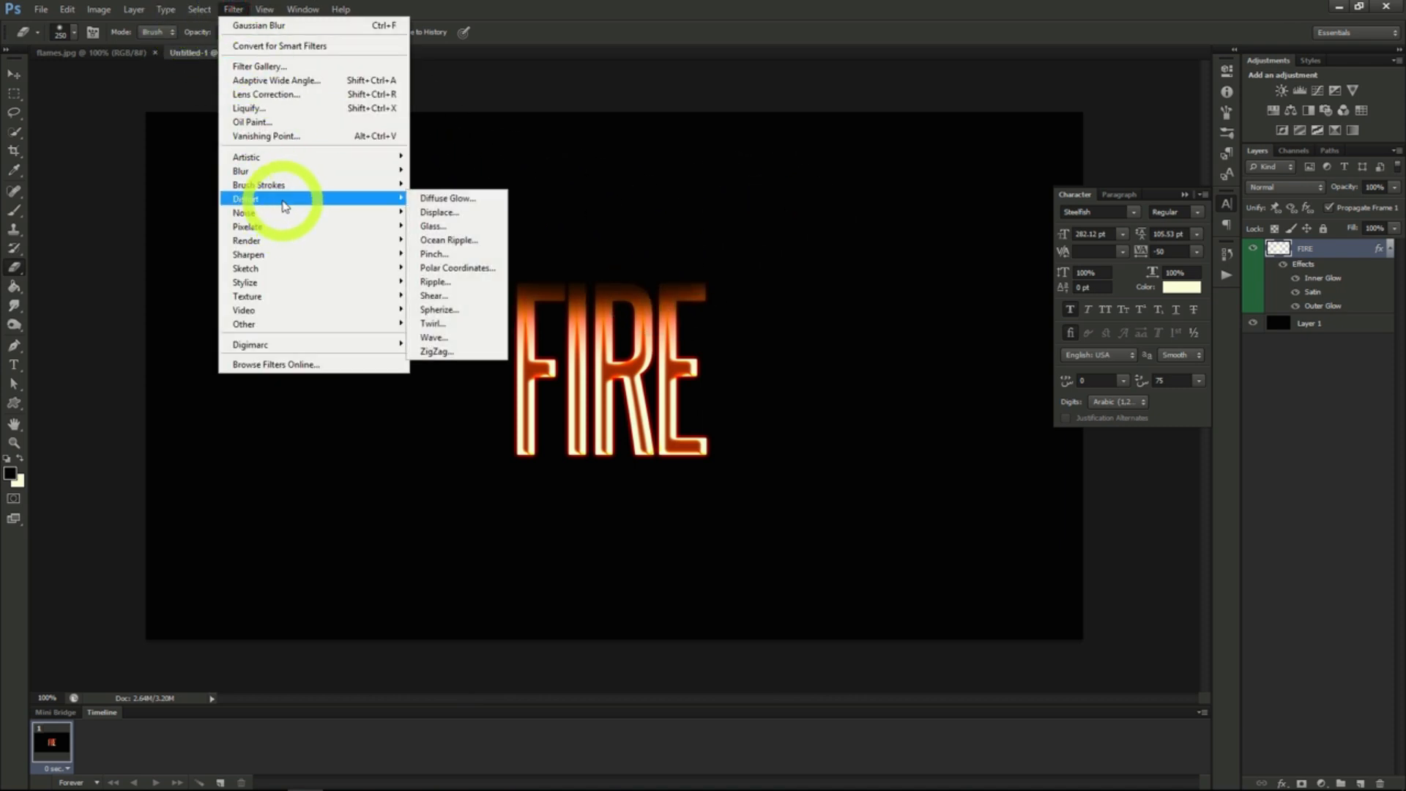
left_click(439, 350)
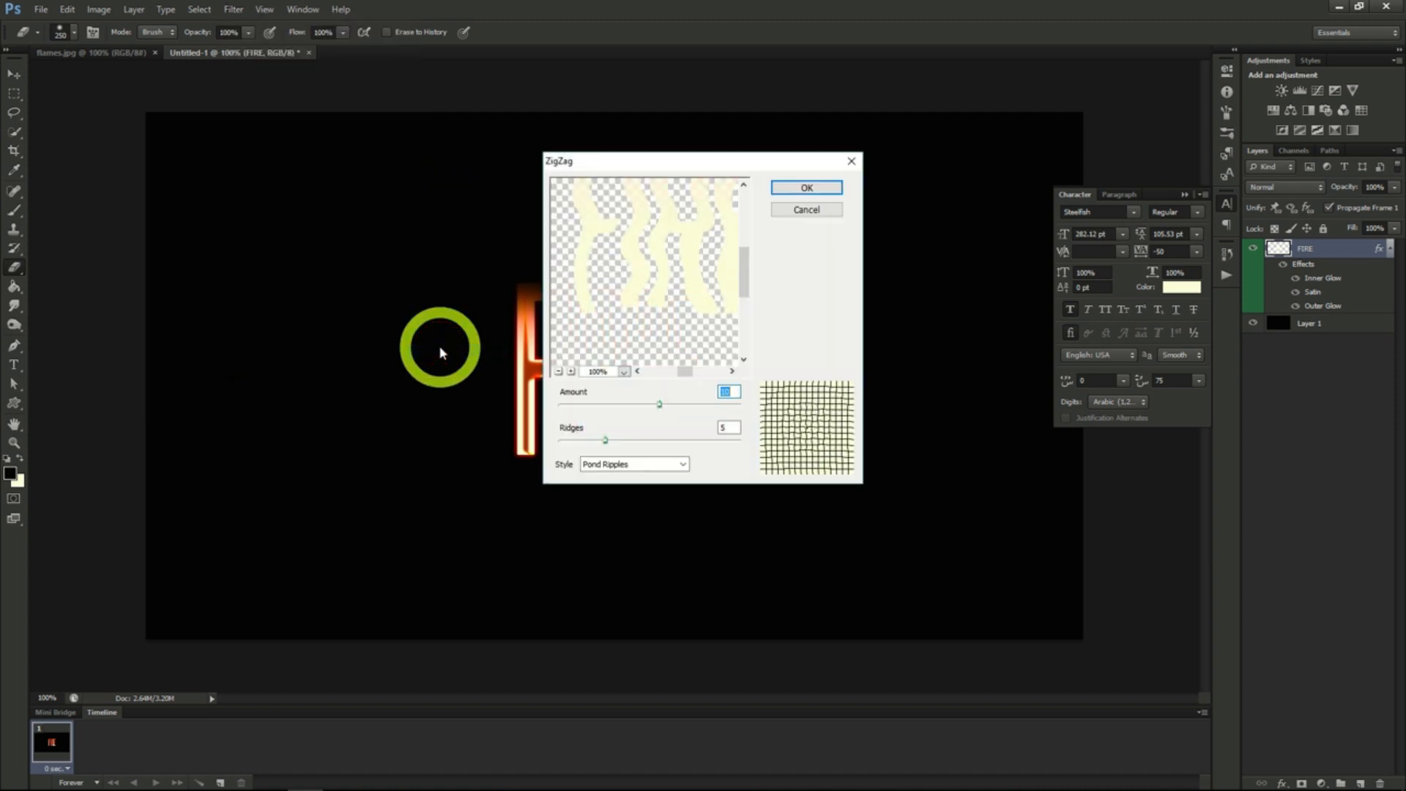
left_click(659, 404)
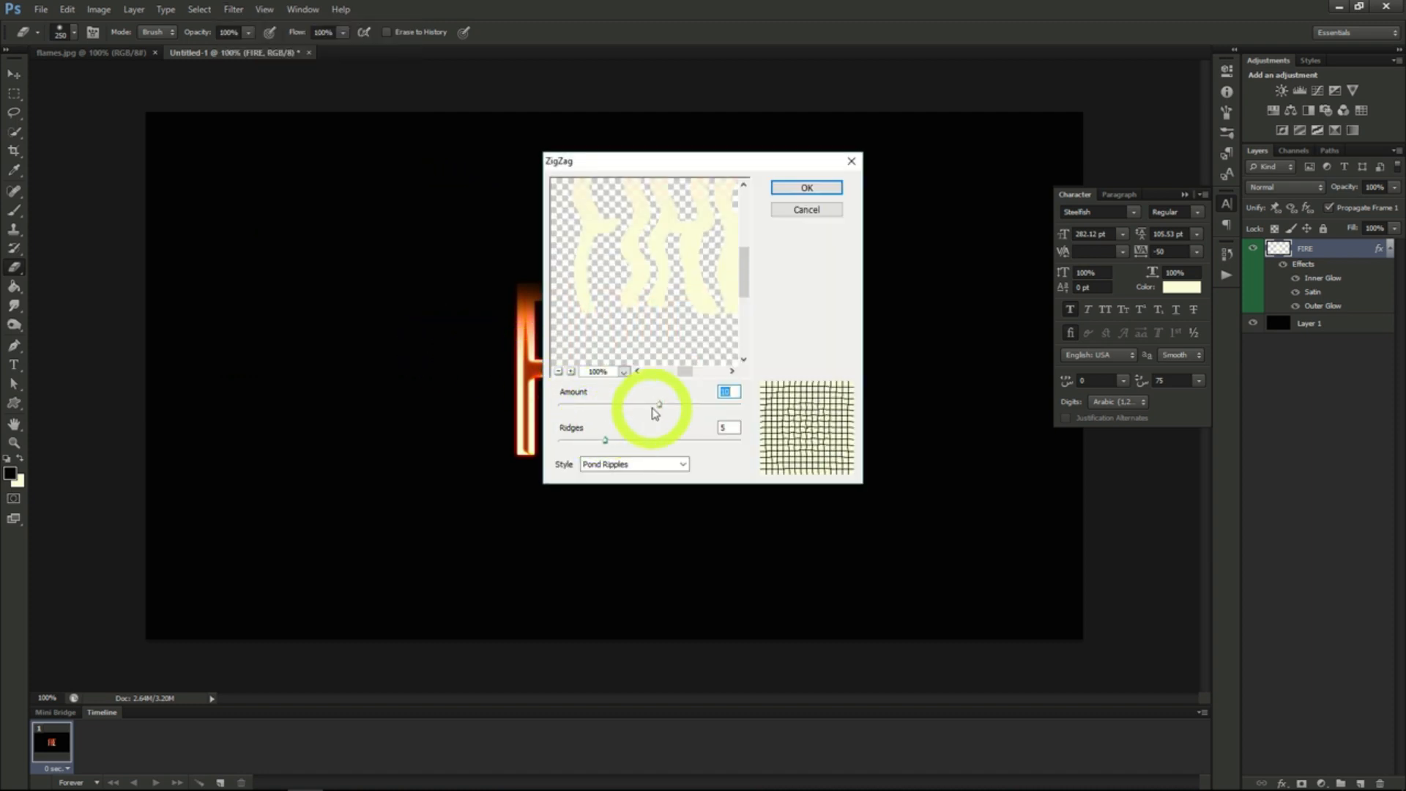
left_click_drag(659, 404, 601, 440)
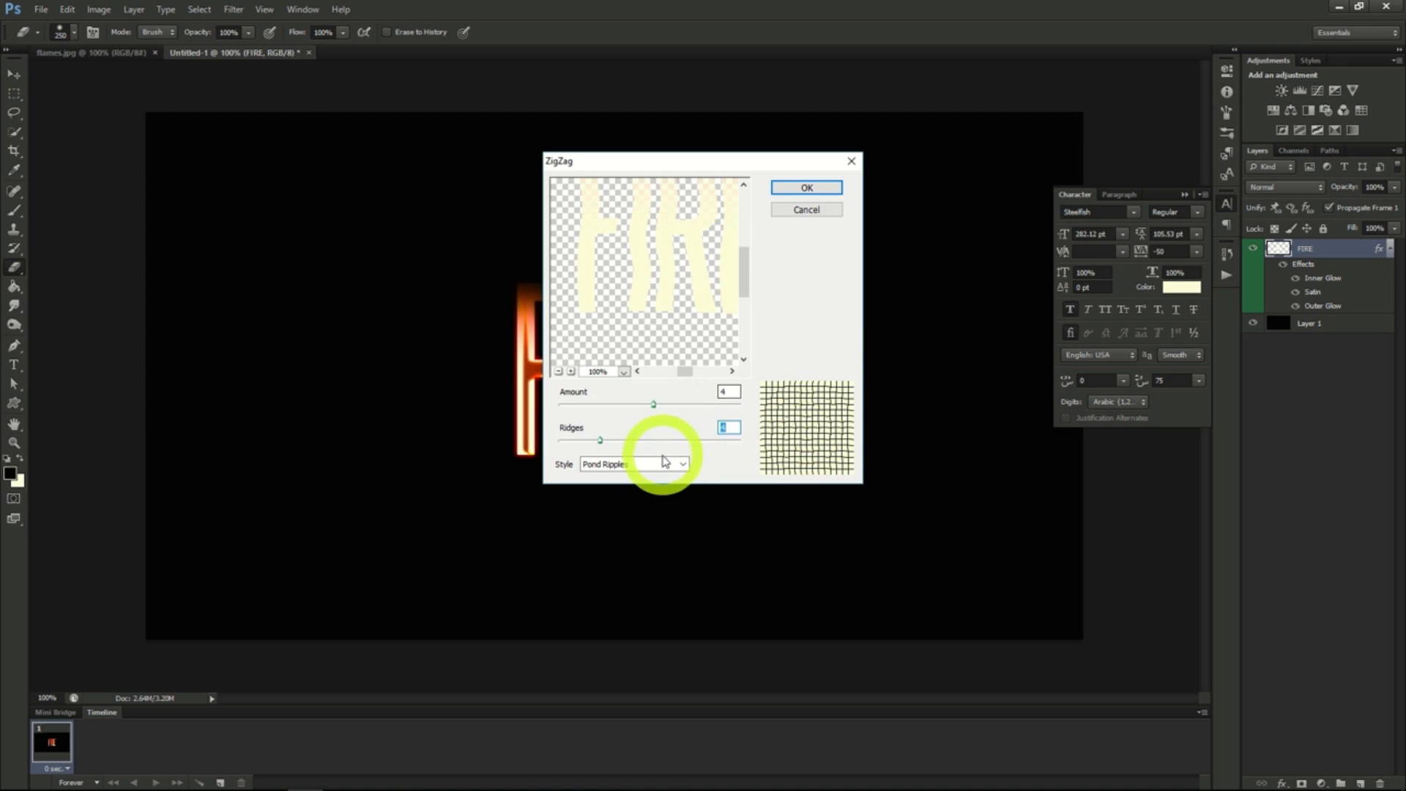
left_click(777, 193)
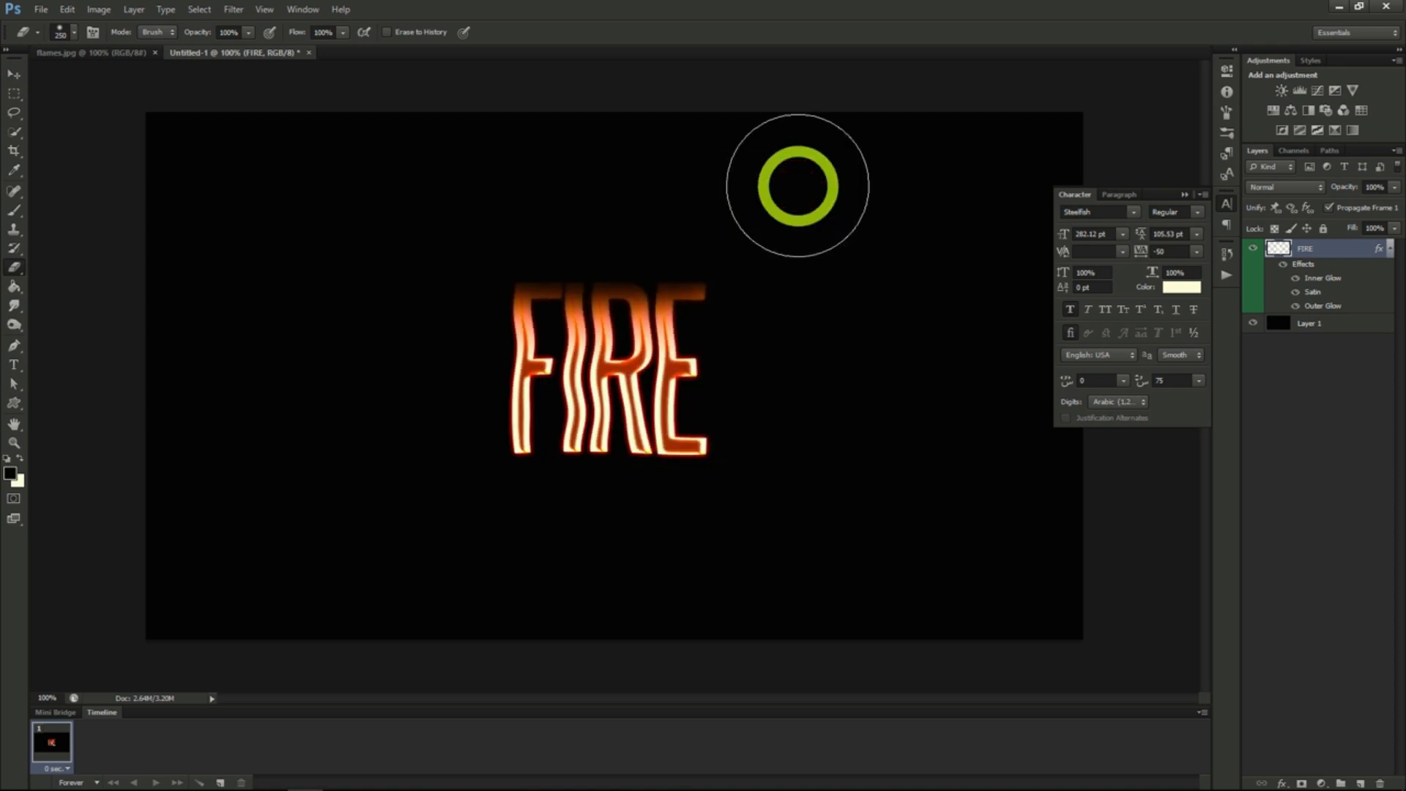
- Copy the flames.jpg image into the FIRE document, load its Green channel as a selection and copy that selection to a new layer
left_click(115, 56)
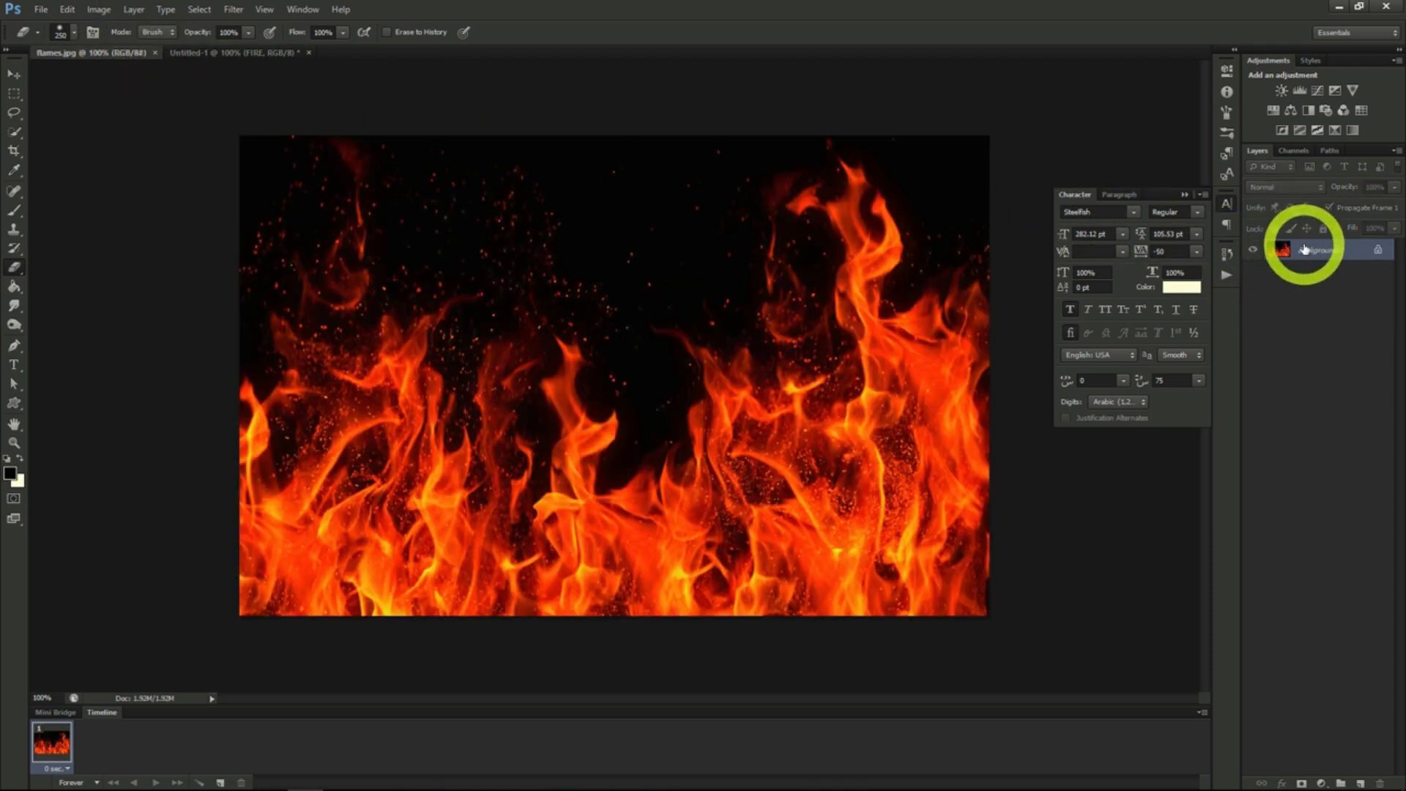
left_click_drag(1303, 249, 260, 56)
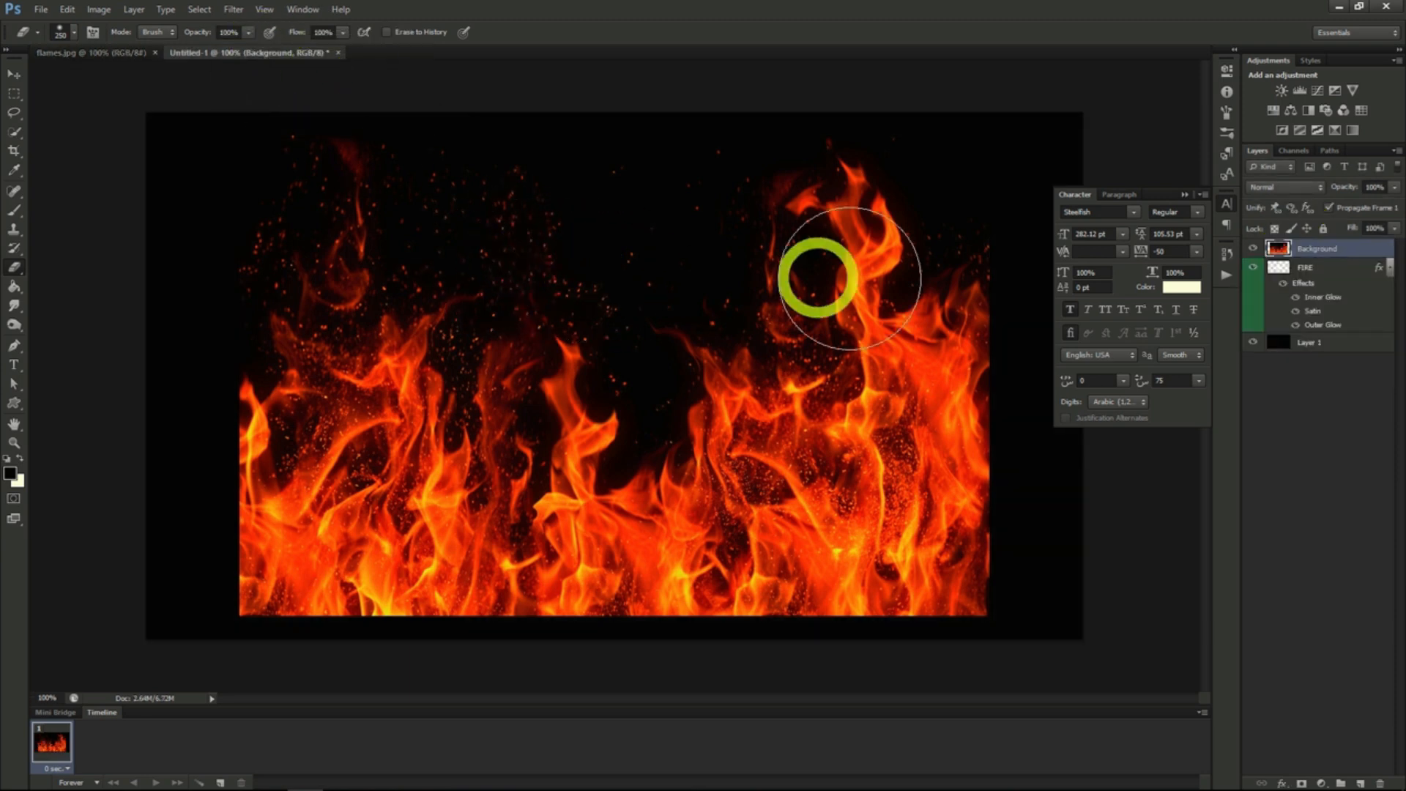
left_click(1293, 152)
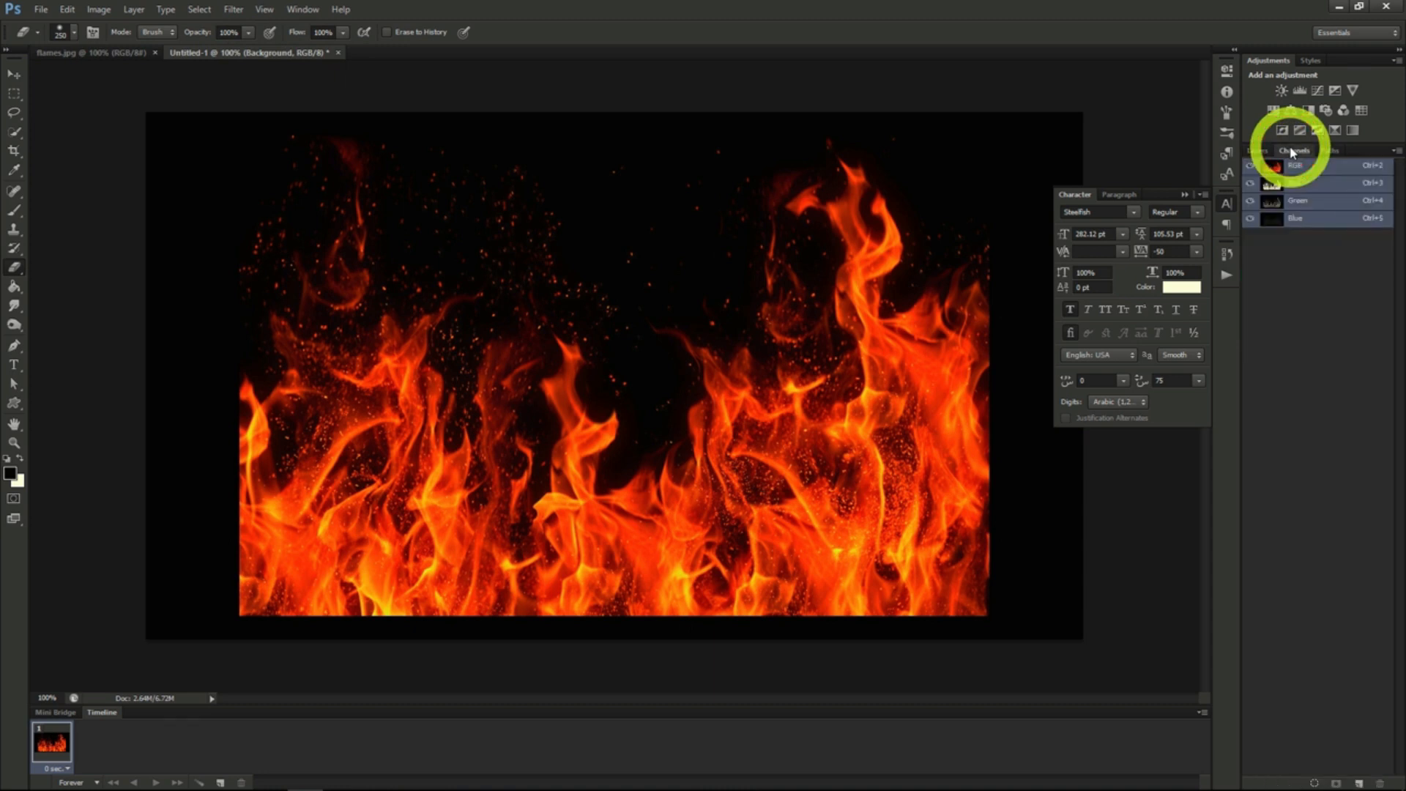
left_click(1303, 205, "ctrl")
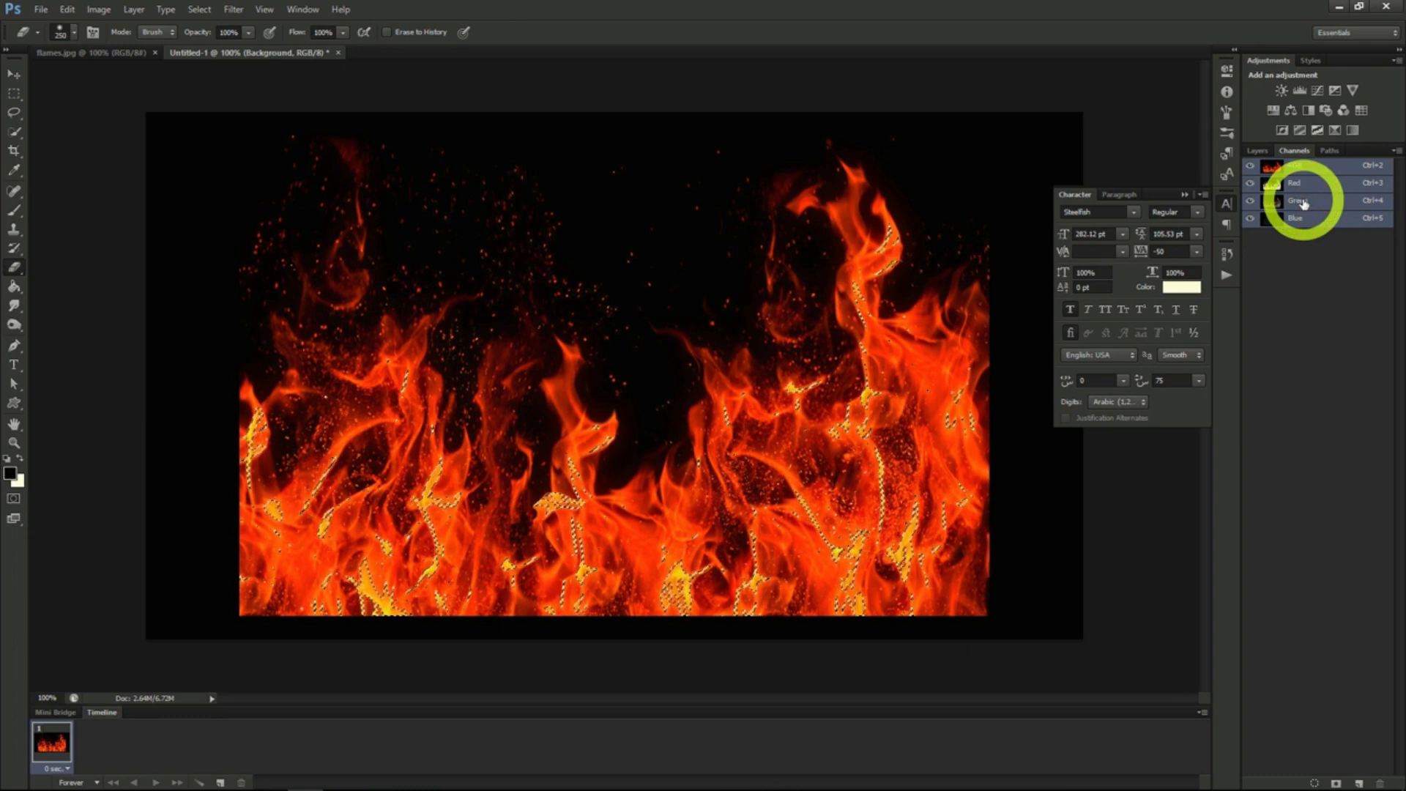
left_click(1264, 150)
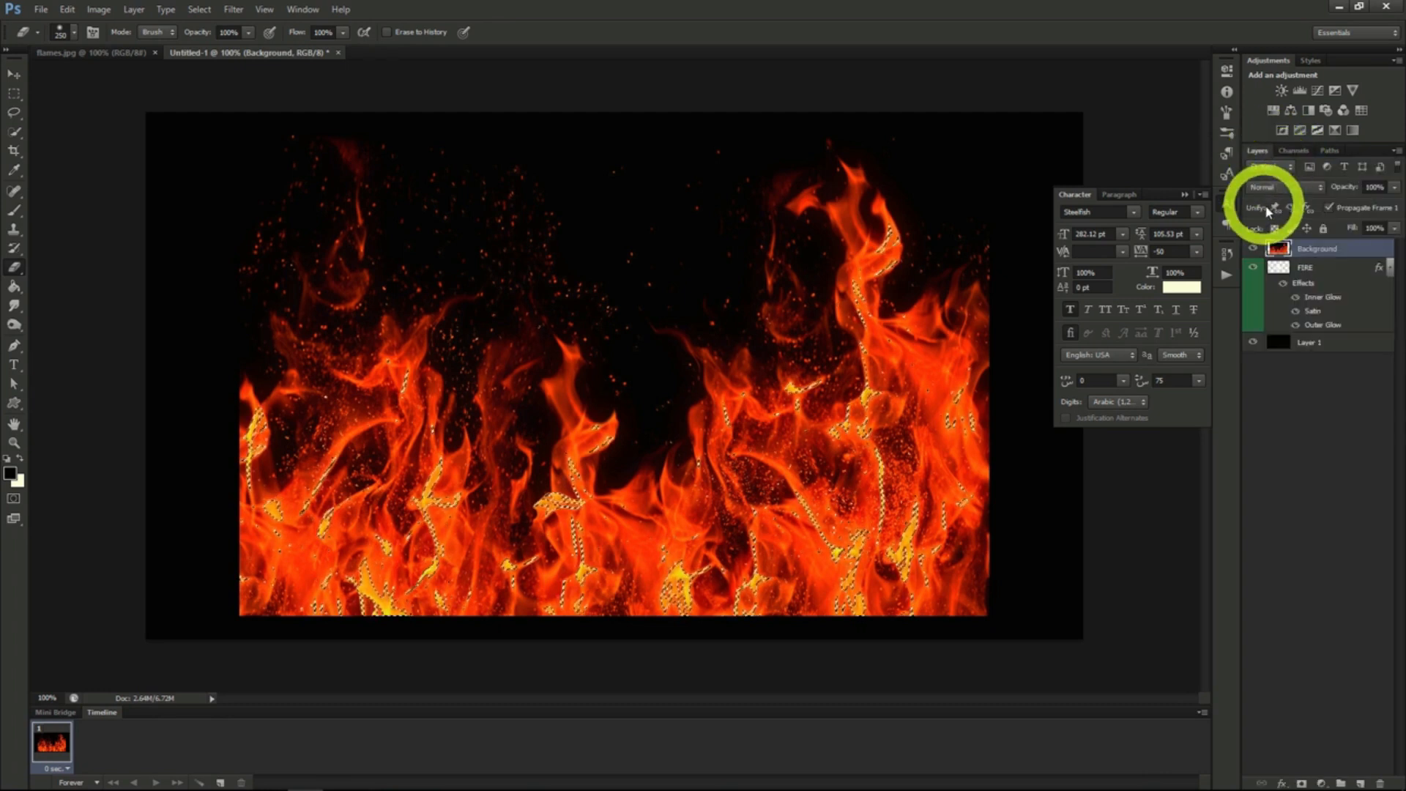
key("ctrl+j")
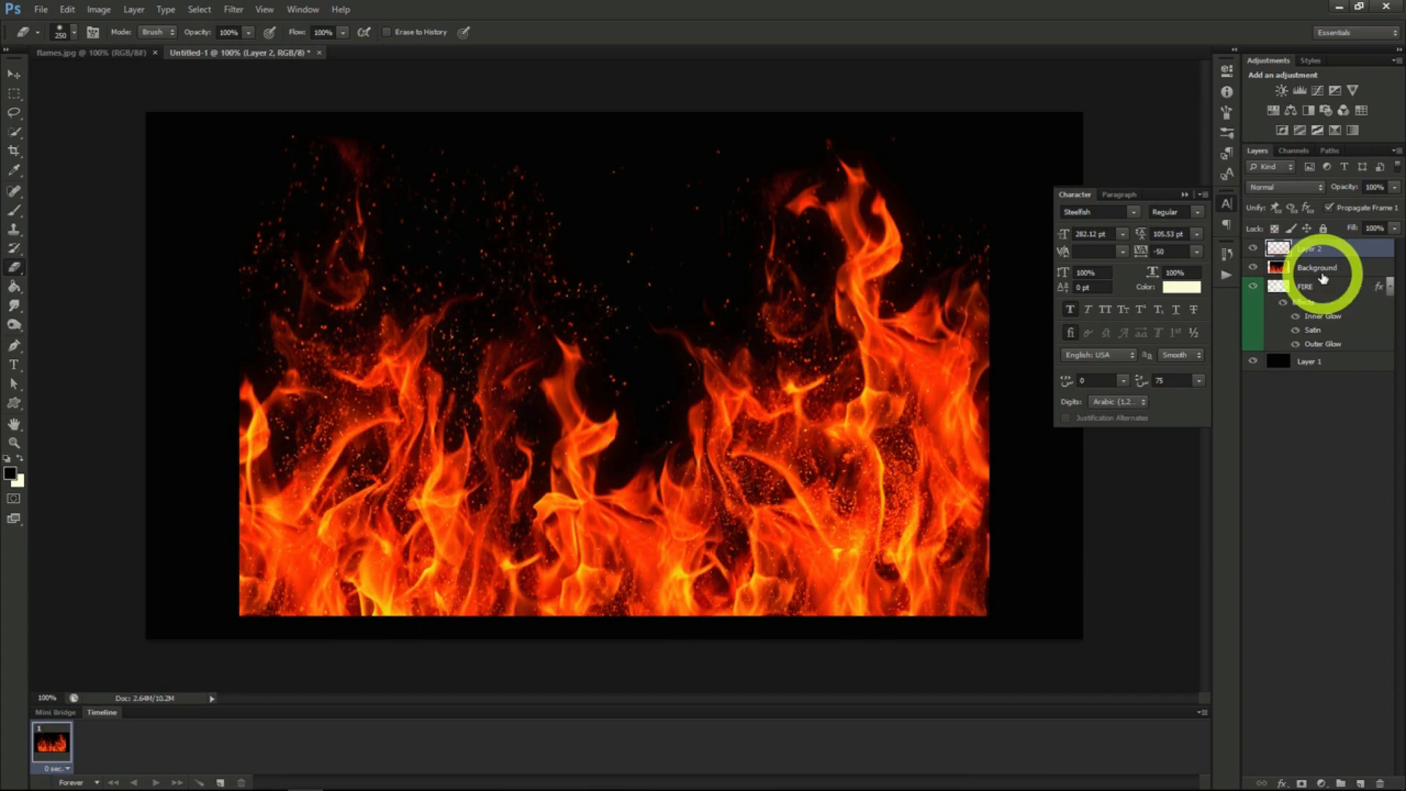
- Delete the imported Background flames layer and rename the extracted flames layer Fire Main
left_click(1306, 268)
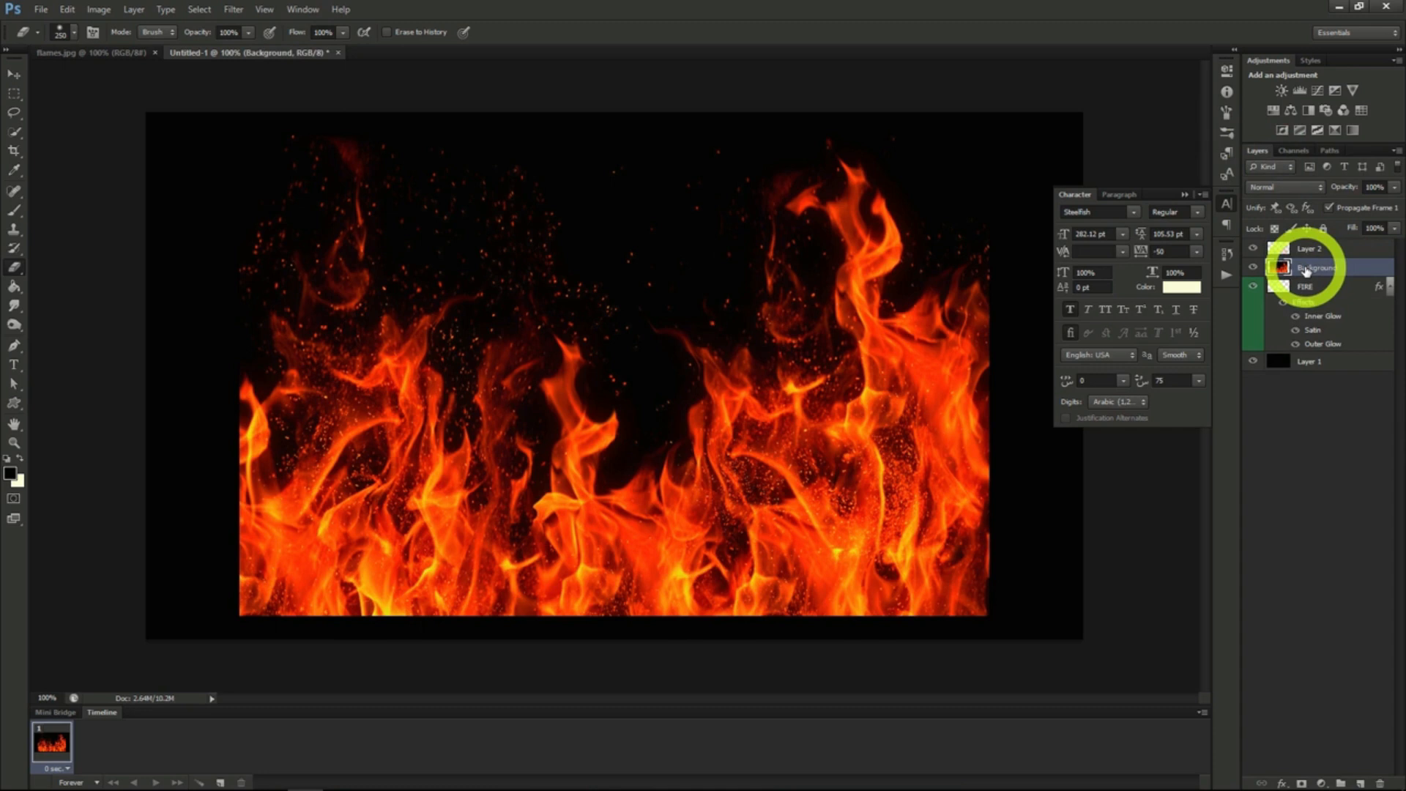
key("Delete")
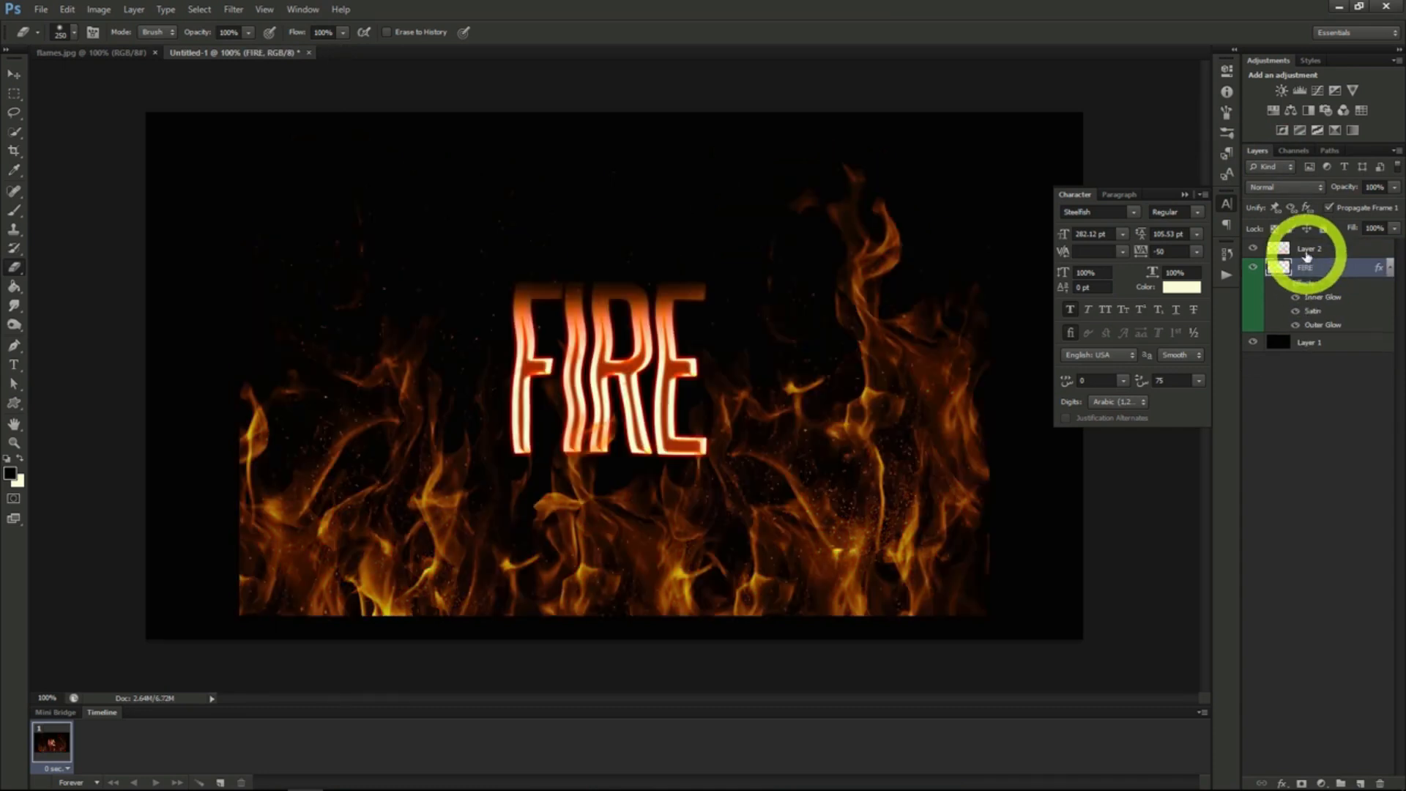
double_click(1311, 249)
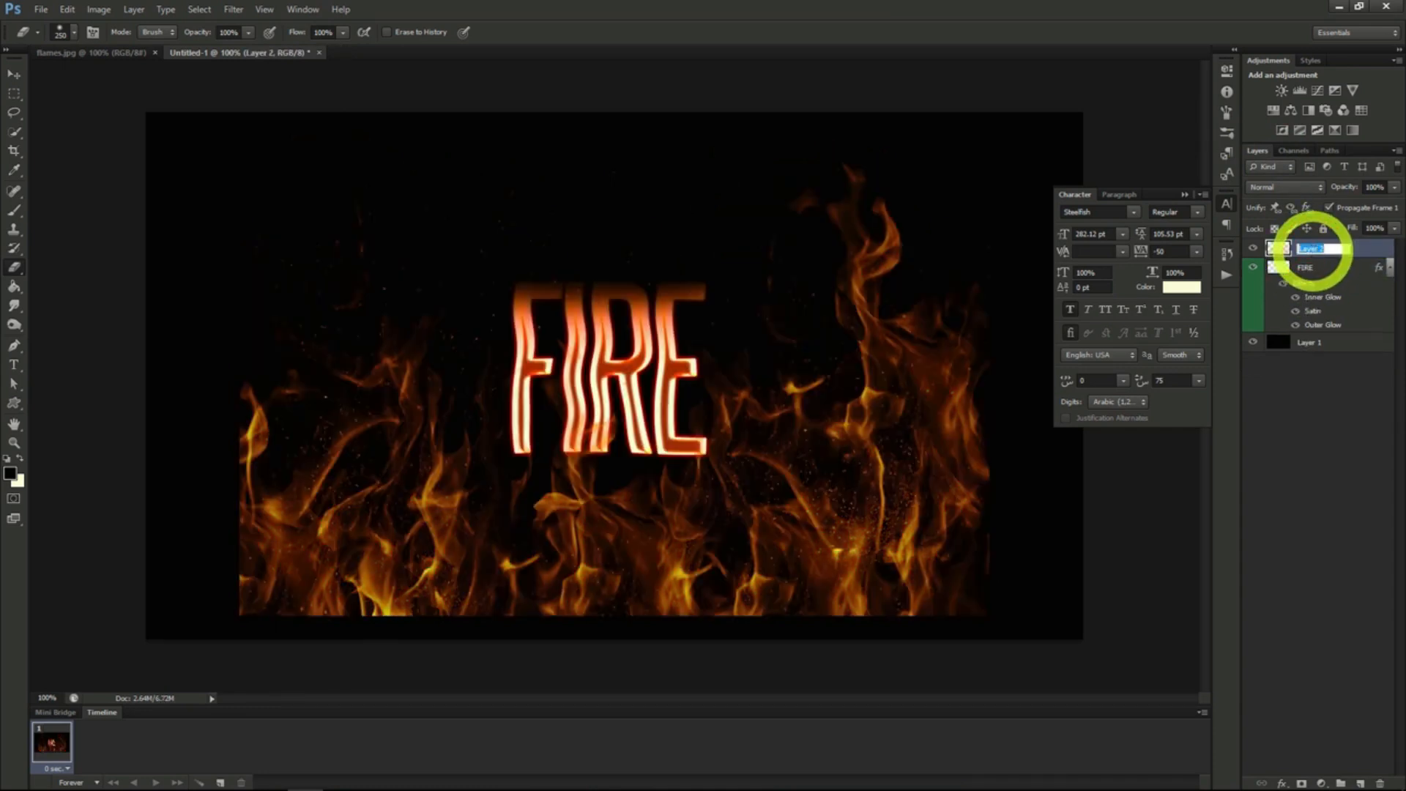
type("Fire Main")
key("Return")
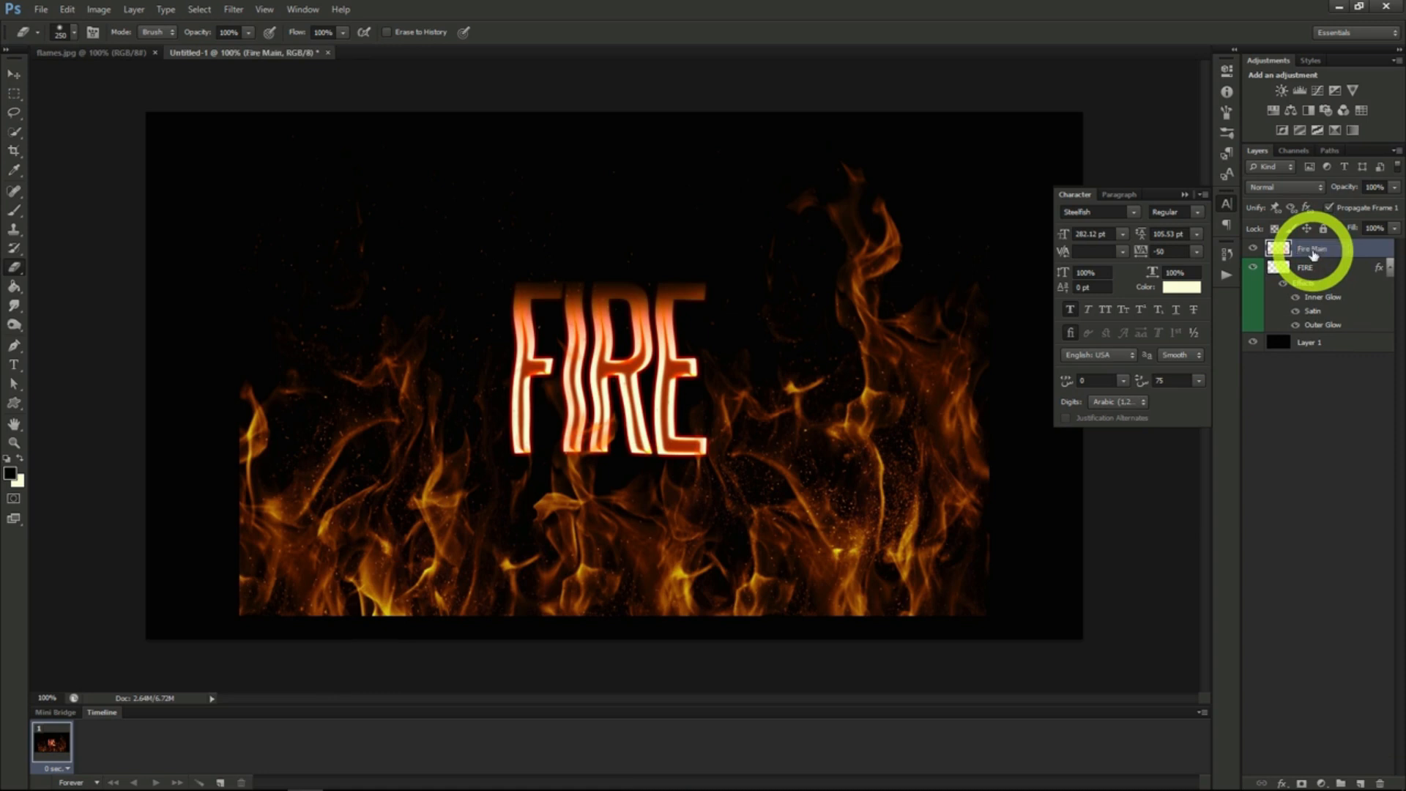
- Scale the Fire Main layer down proportionally and position its flames over the FIRE text
left_click(14, 76)
left_click_drag(816, 510, 807, 468)
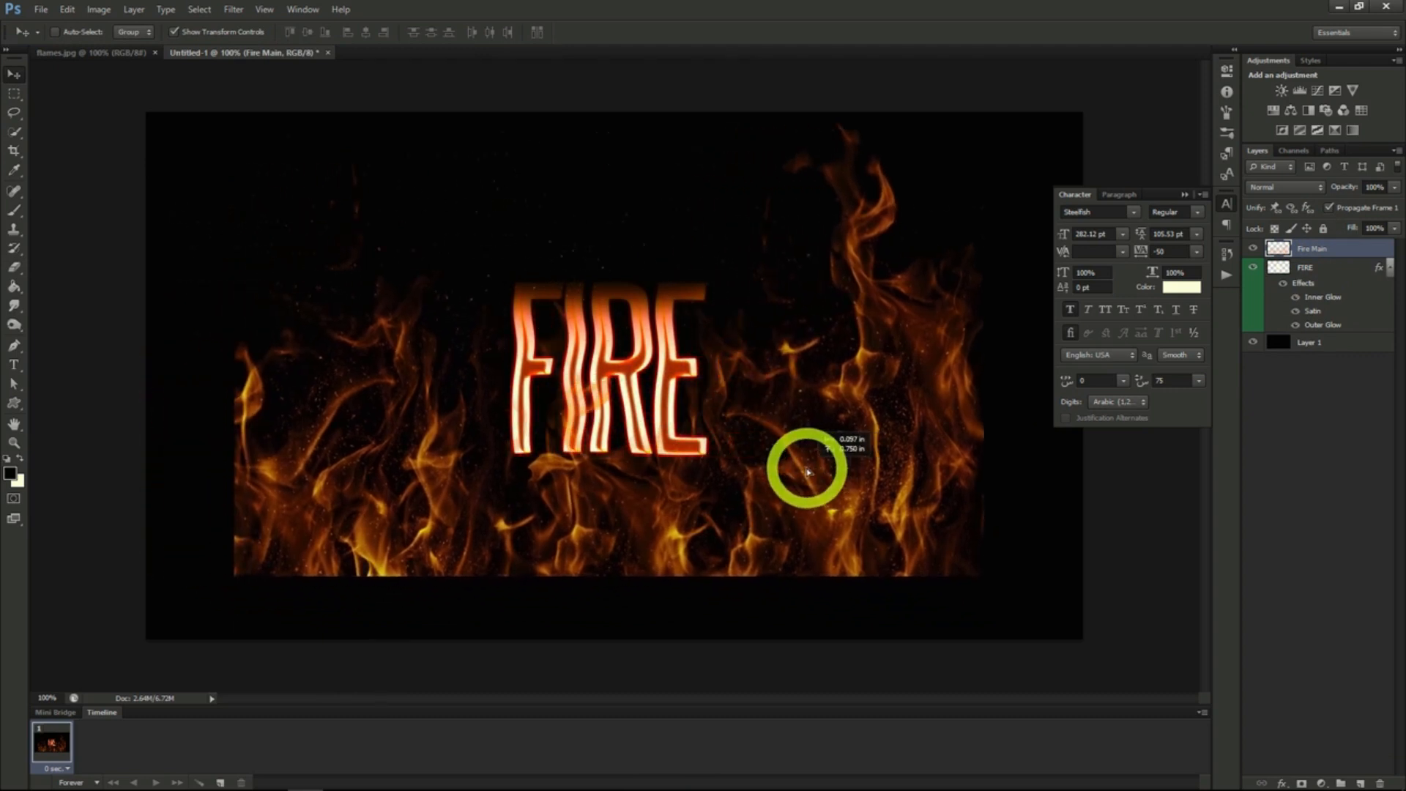
left_click(982, 96)
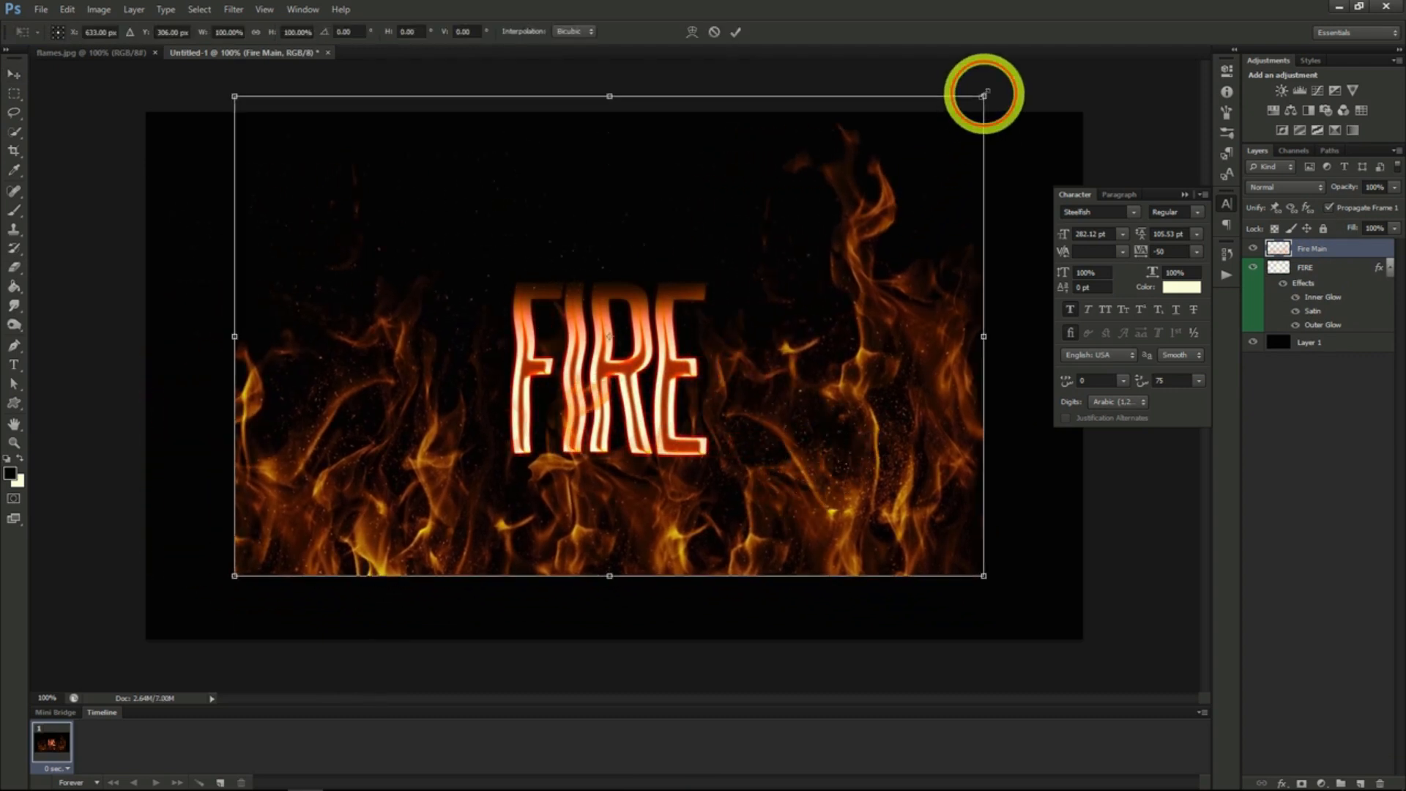
left_click(256, 32)
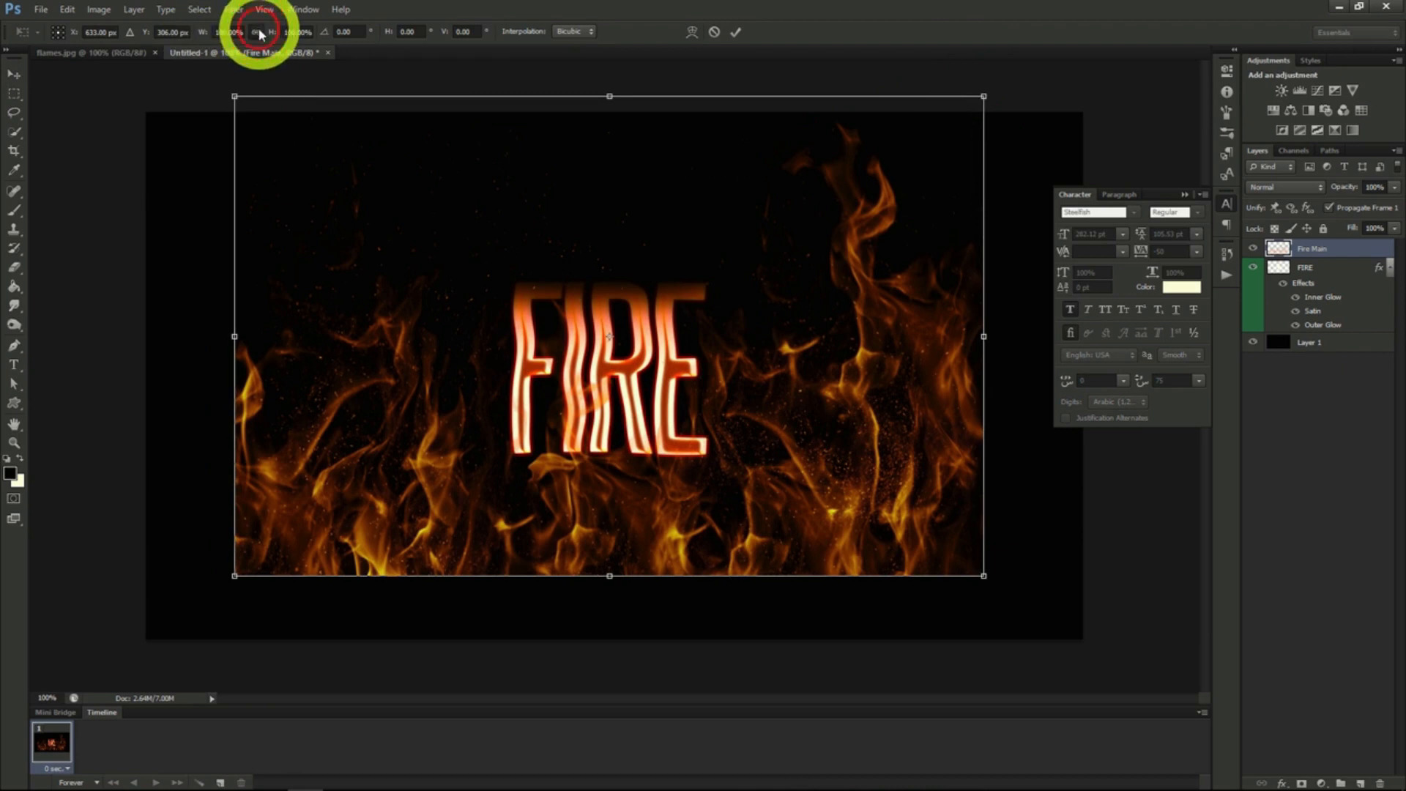
left_click_drag(983, 96, 648, 310)
mouse_move(528, 503)
left_mouse_down()
mouse_move(643, 392)
mouse_move(628, 398)
left_mouse_up()
key("Return")
key("e")
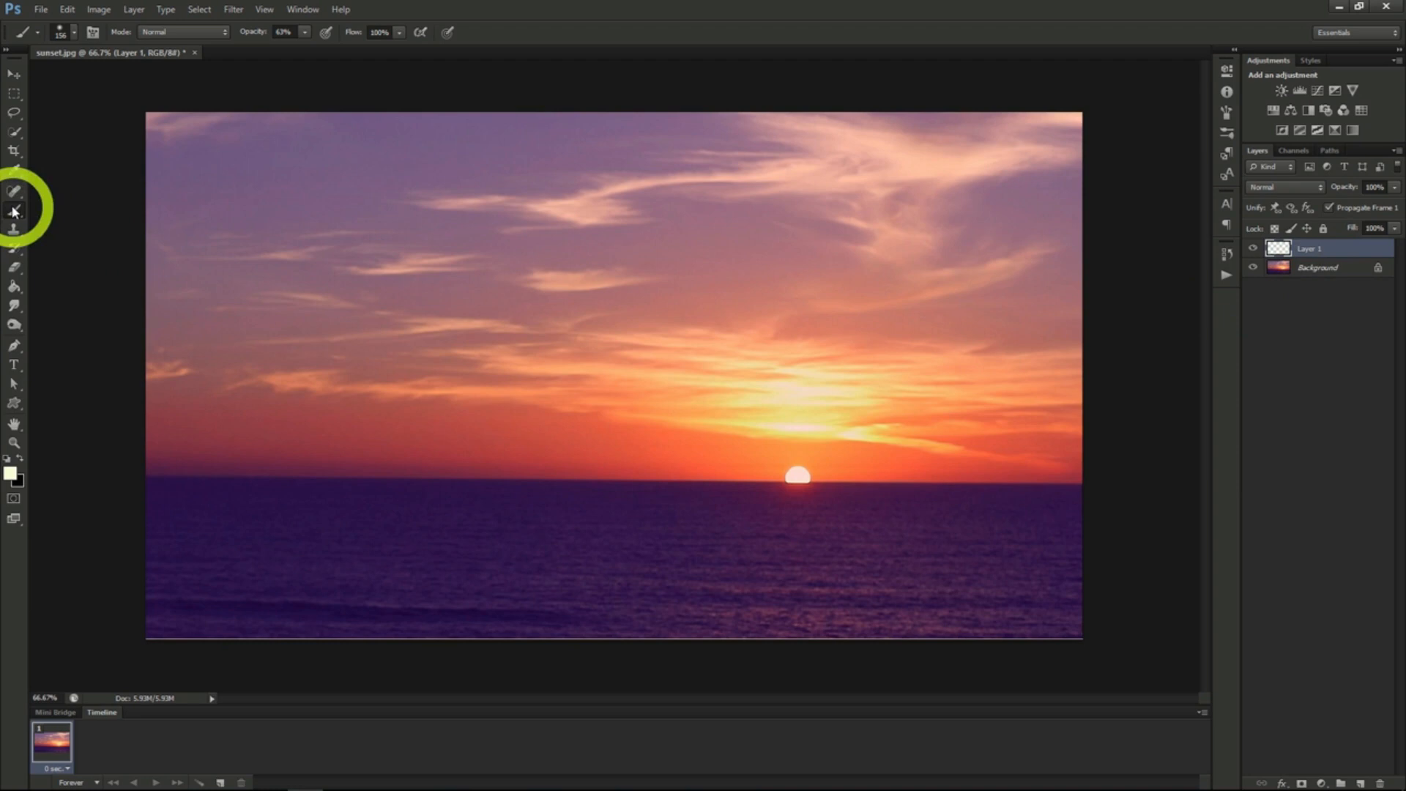
- Set the brush size to 300 and paint one soft glow spot on Layer 1, on the horizon beside the sun
left_click(76, 34)
left_click_drag(113, 77, 136, 84)
left_click(73, 32)
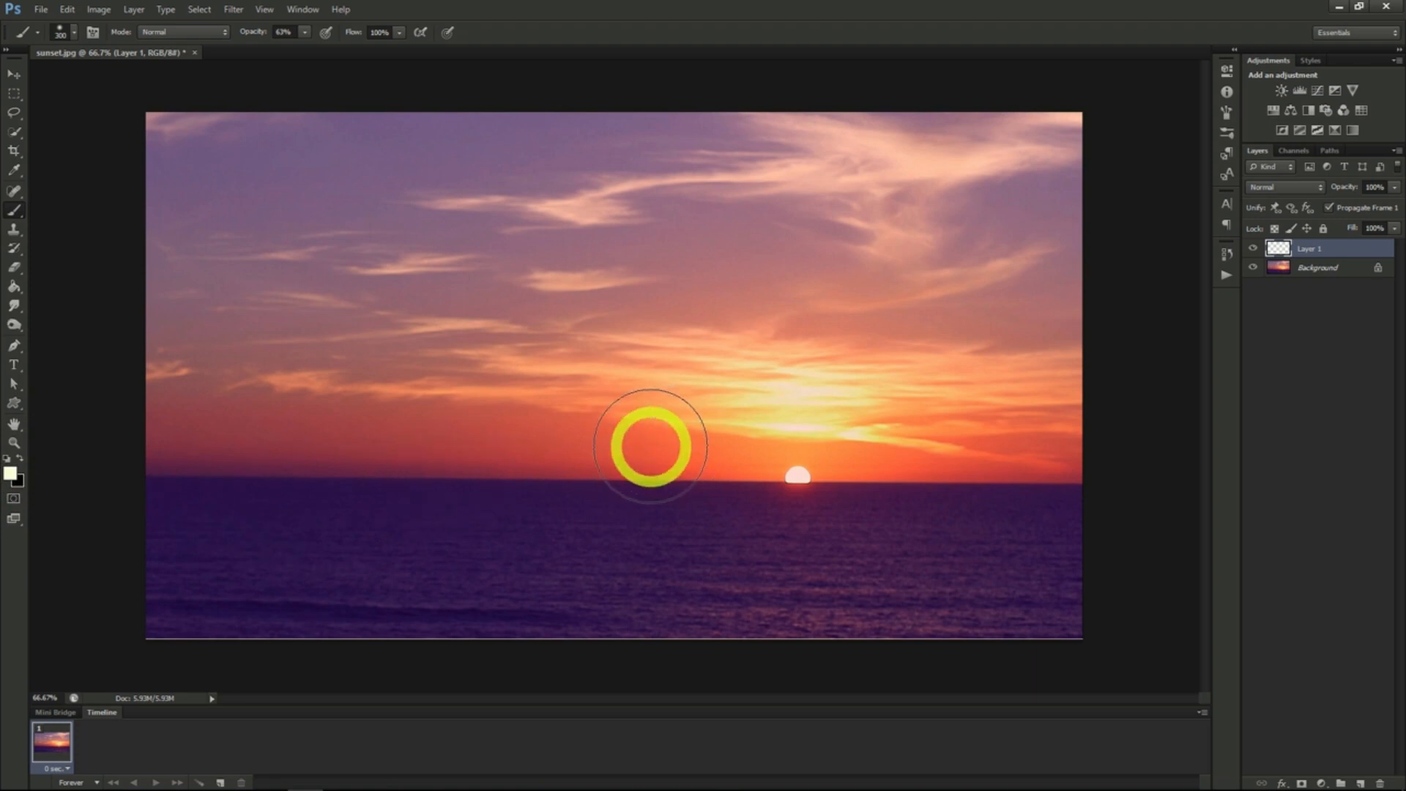
left_click(650, 446)
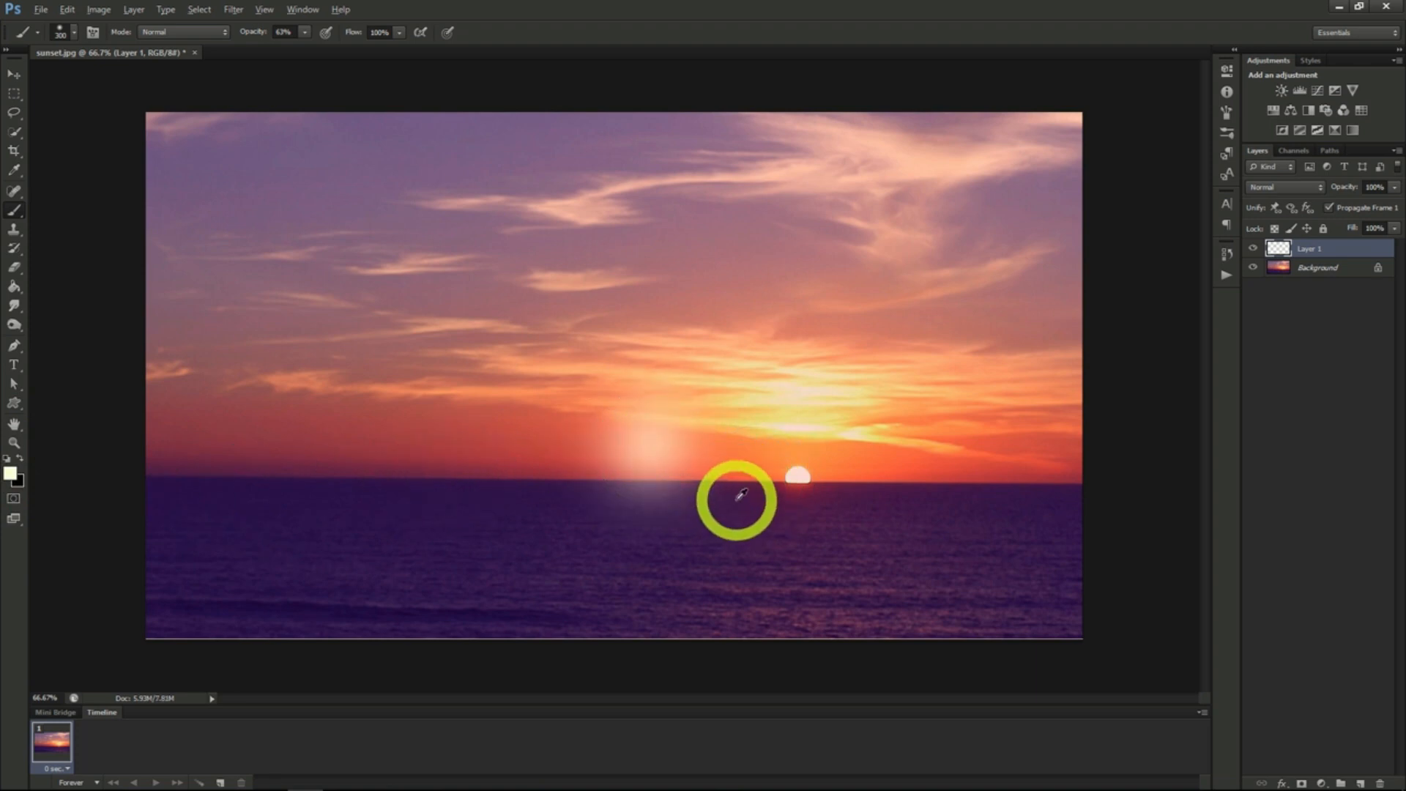
- Add 3.5% uniform monochromatic noise to the glow spot on Layer 1
scroll(707, 487, "up", 3, "alt")
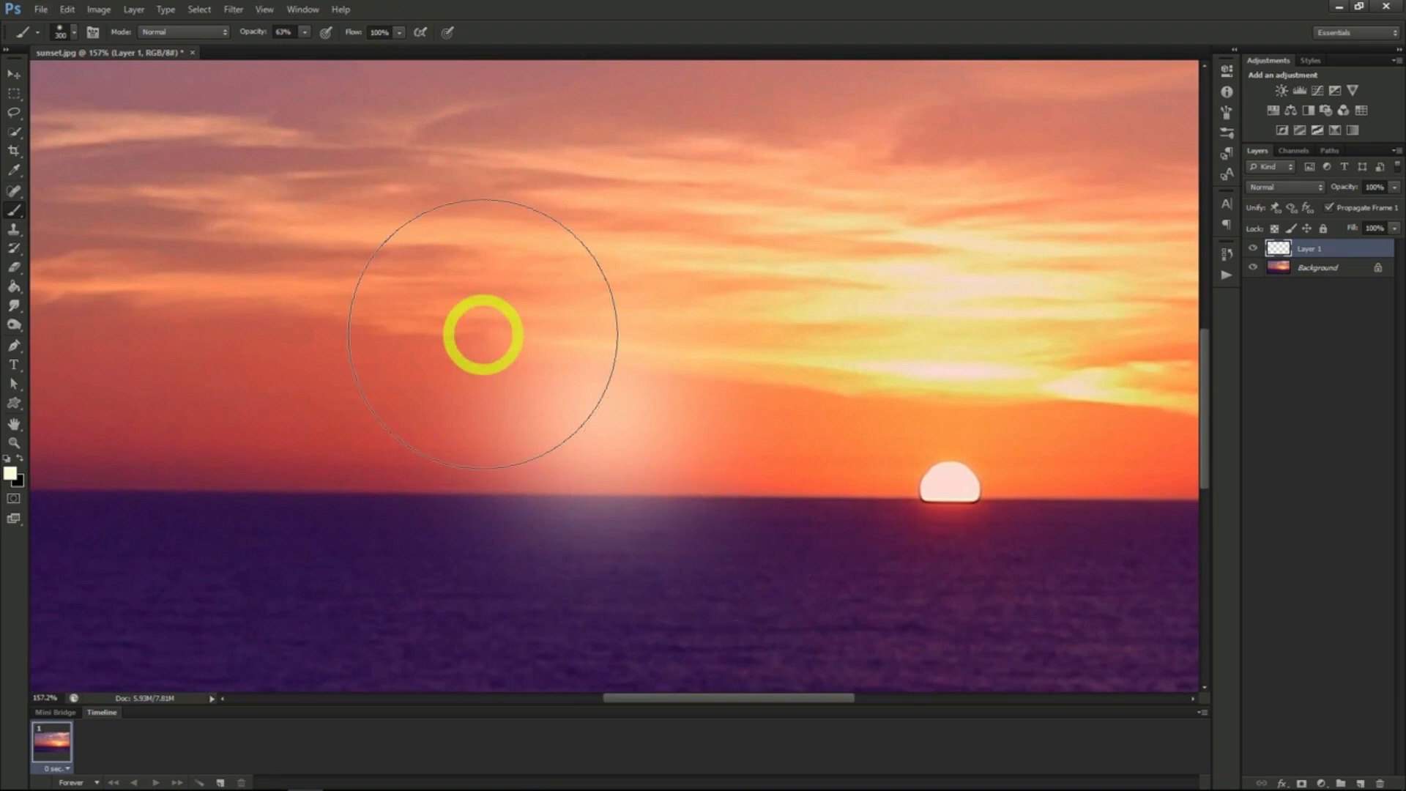
left_click(233, 9)
mouse_move(322, 213)
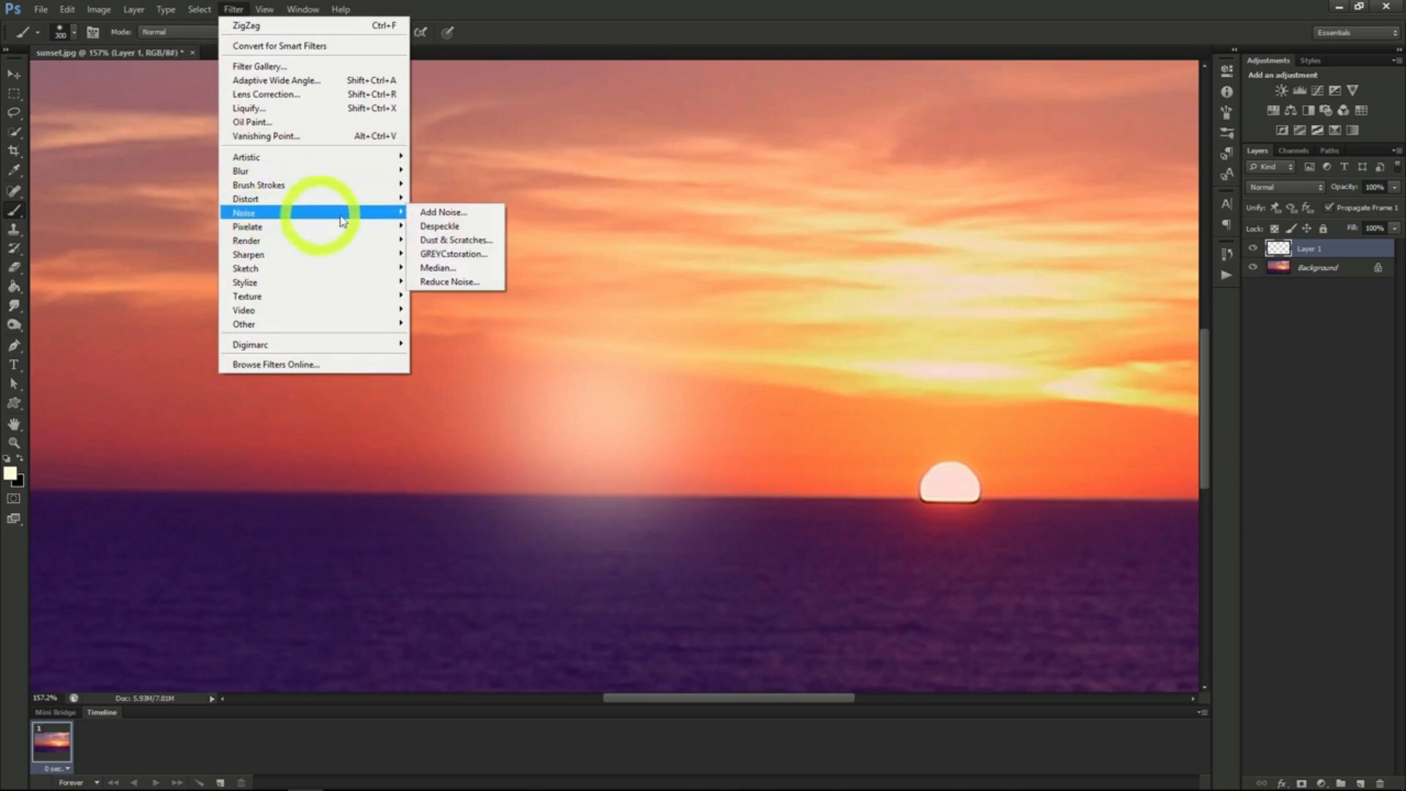
left_click(464, 215)
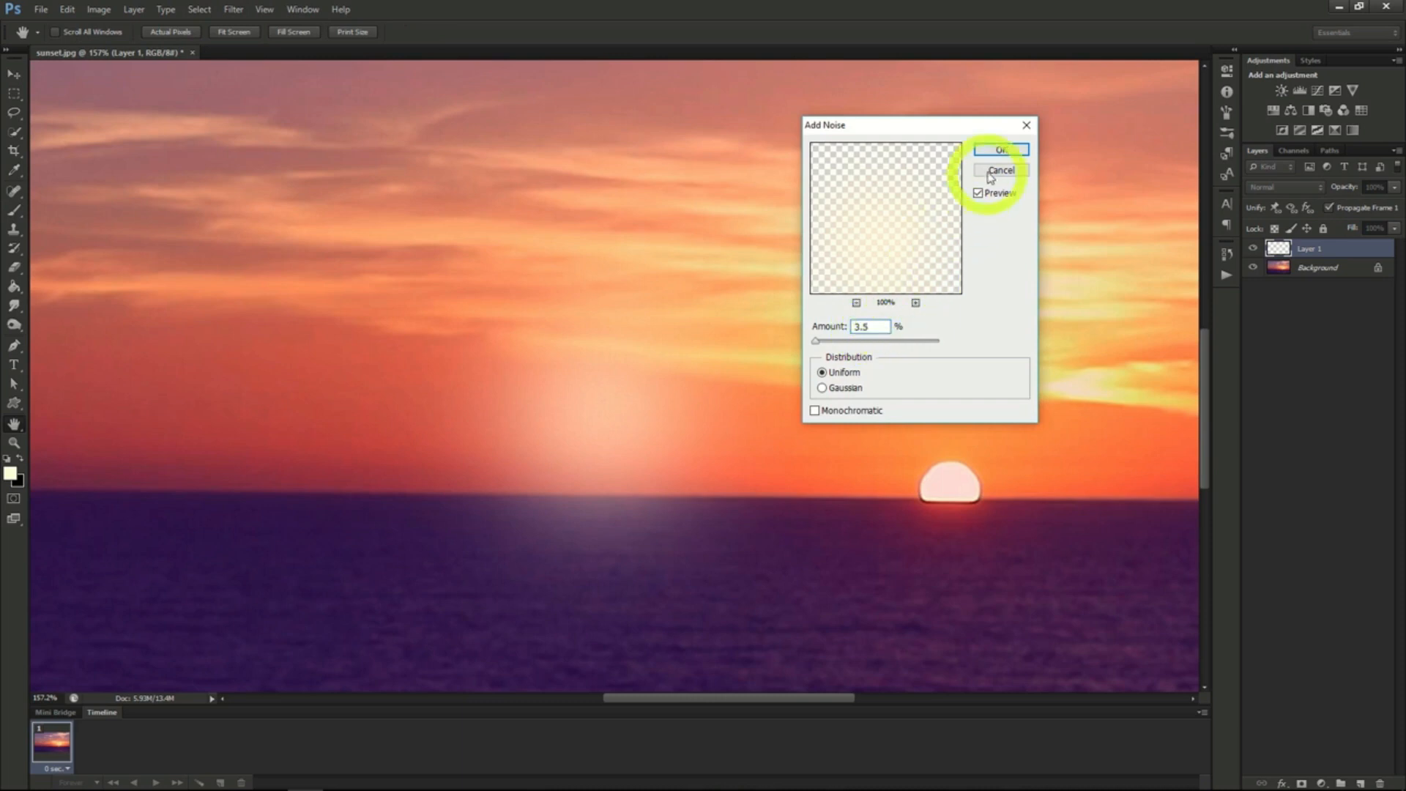
left_click(815, 410)
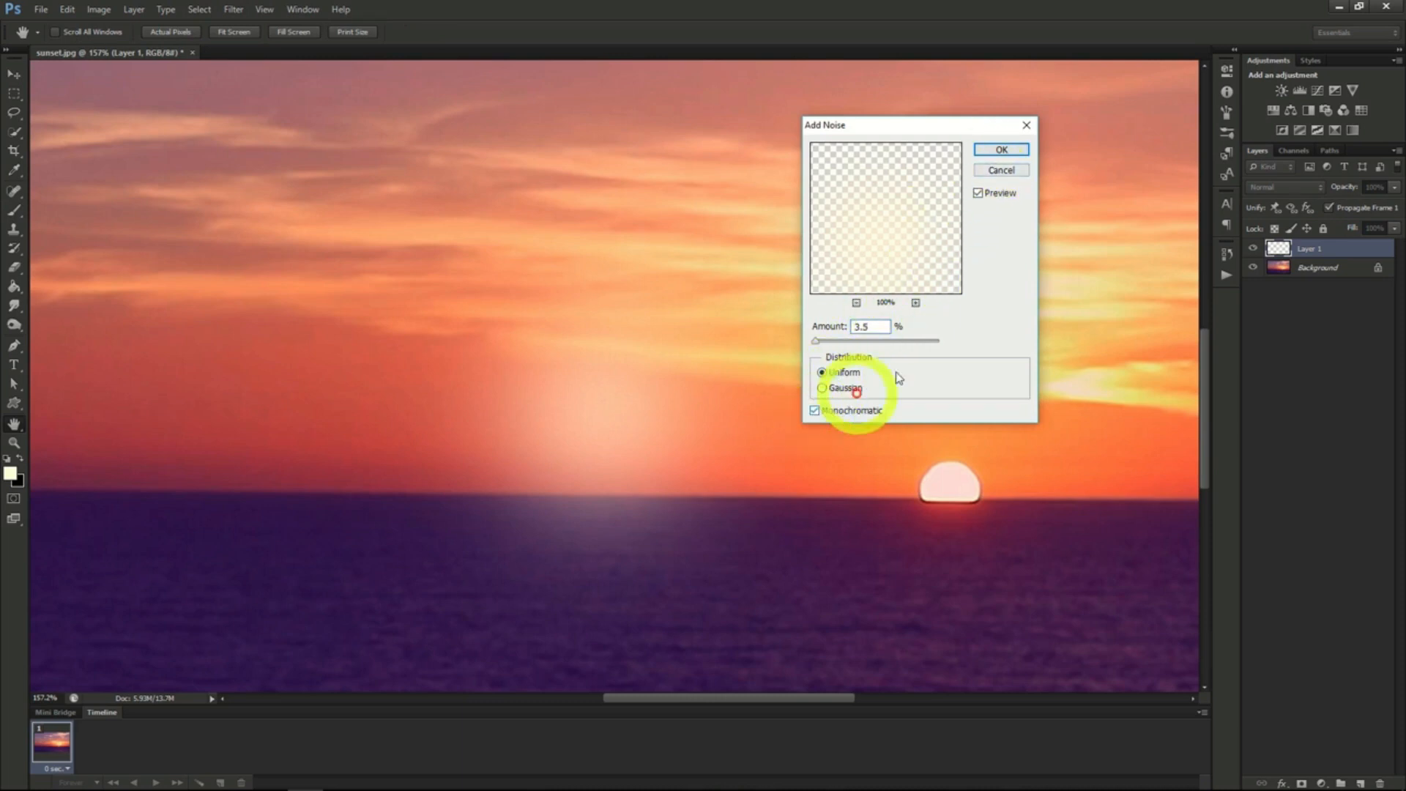
left_click(999, 149)
key("b")
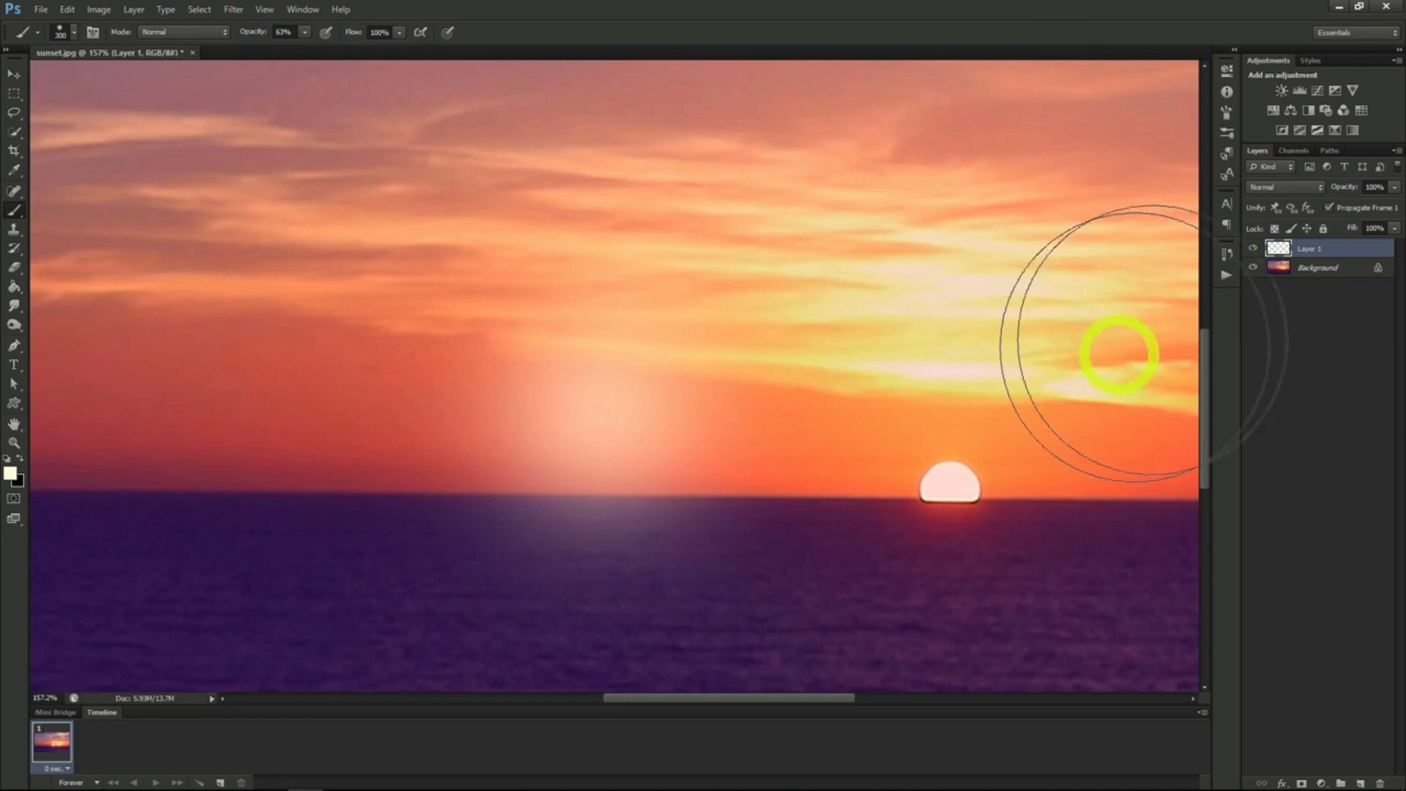
- Duplicate Layer 1 as a layer named White and rename the original layer Orange
right_click(1315, 248)
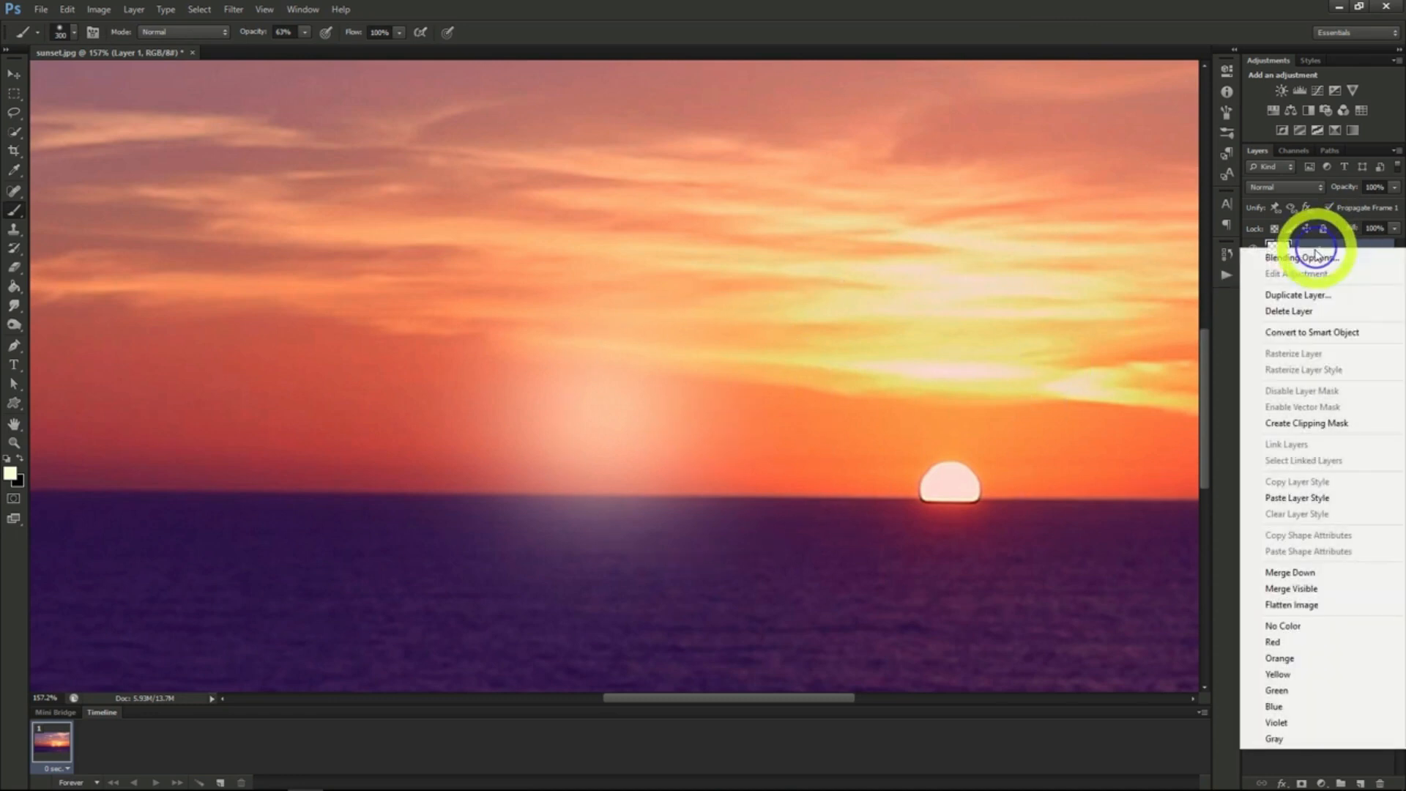
left_click(1311, 297)
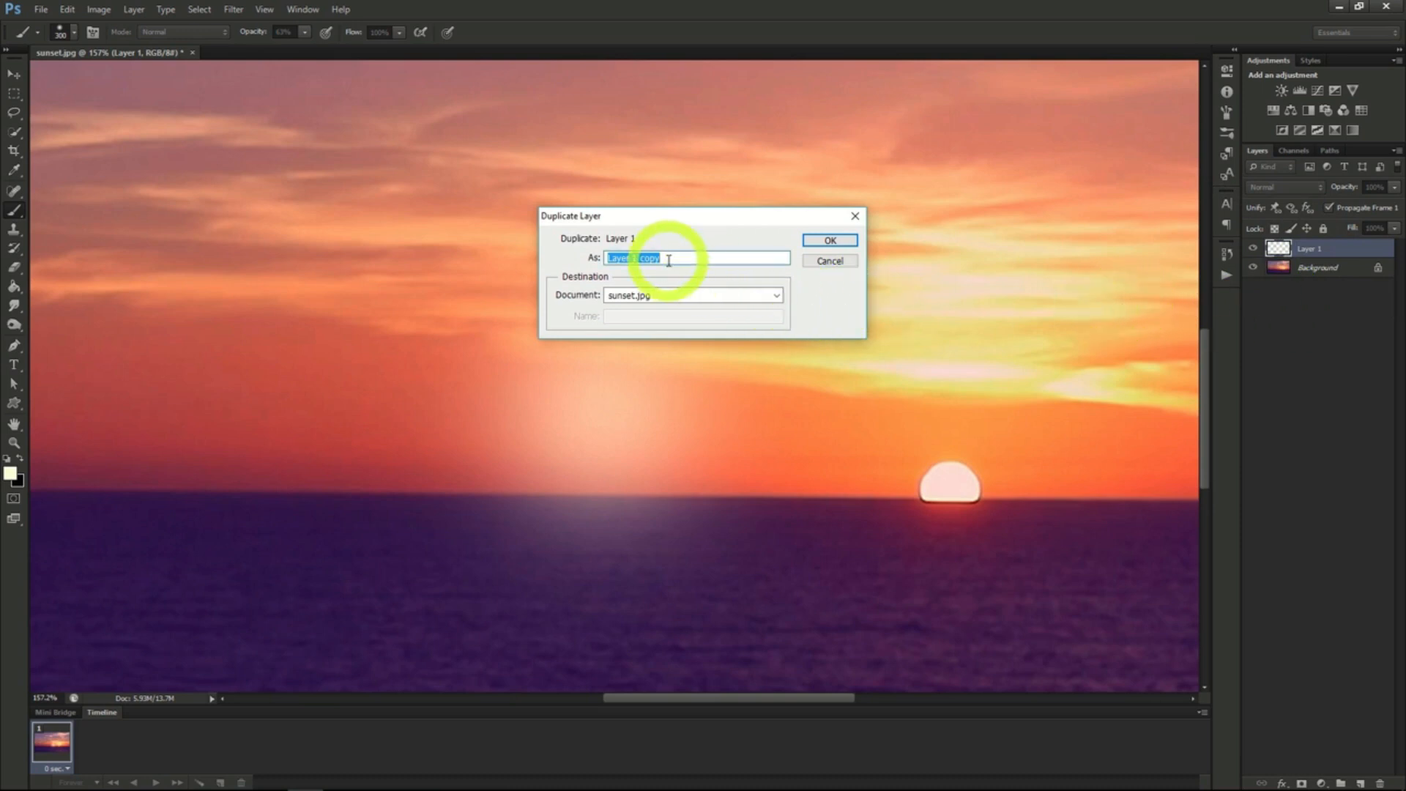
type("White")
key("Return")
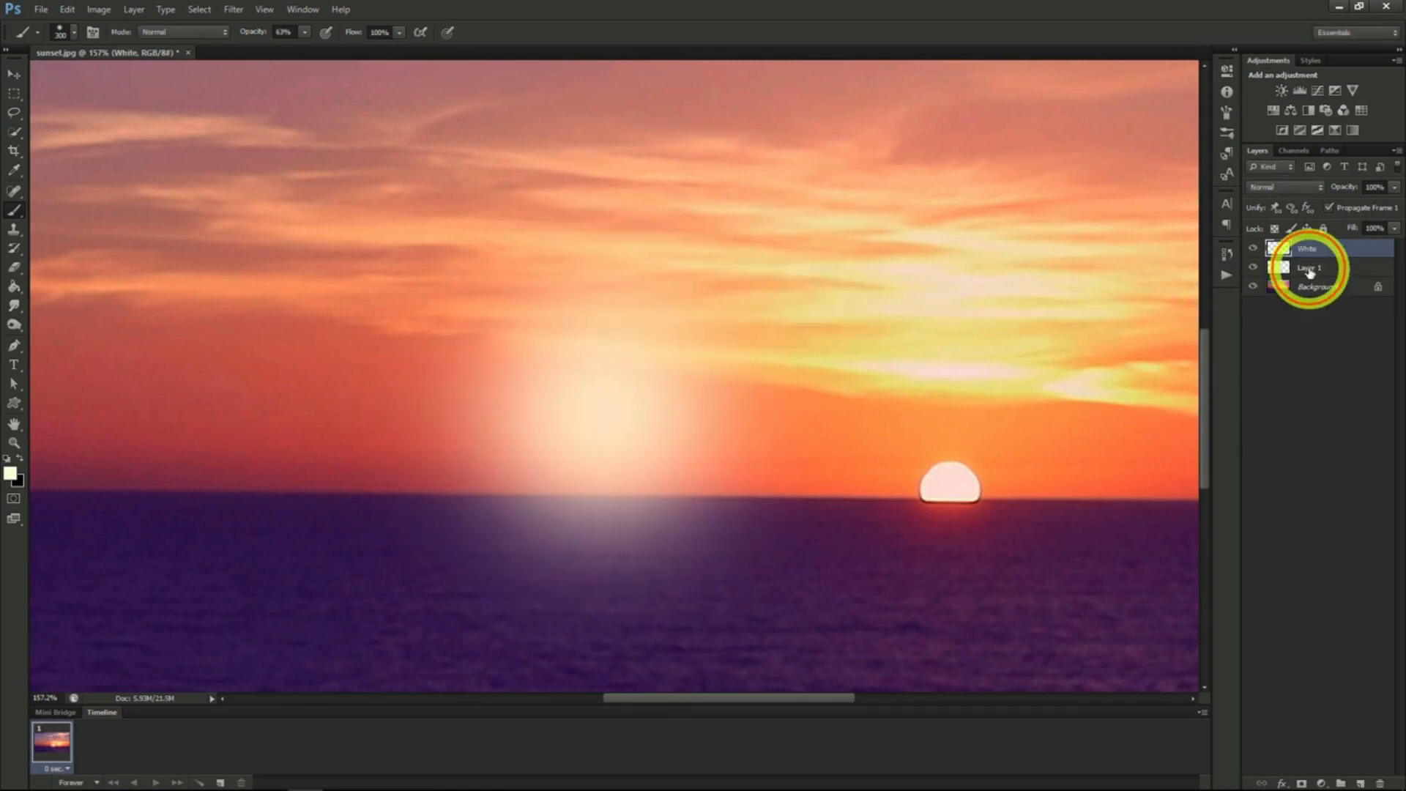
right_click(1310, 269)
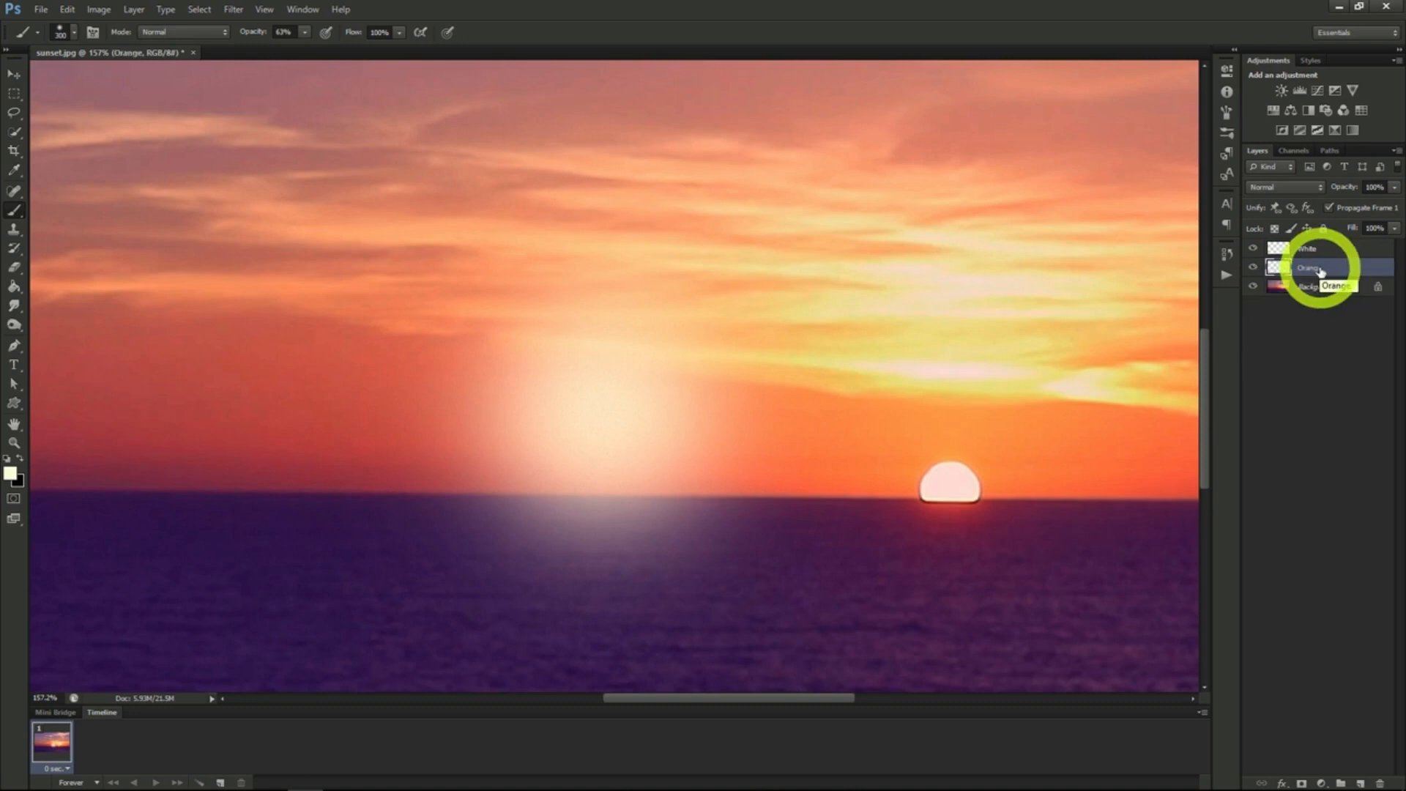
- Hide the White layer and colorize the Orange layer with hue 45, saturation 97 and slightly reduced lightness
left_click(1252, 248)
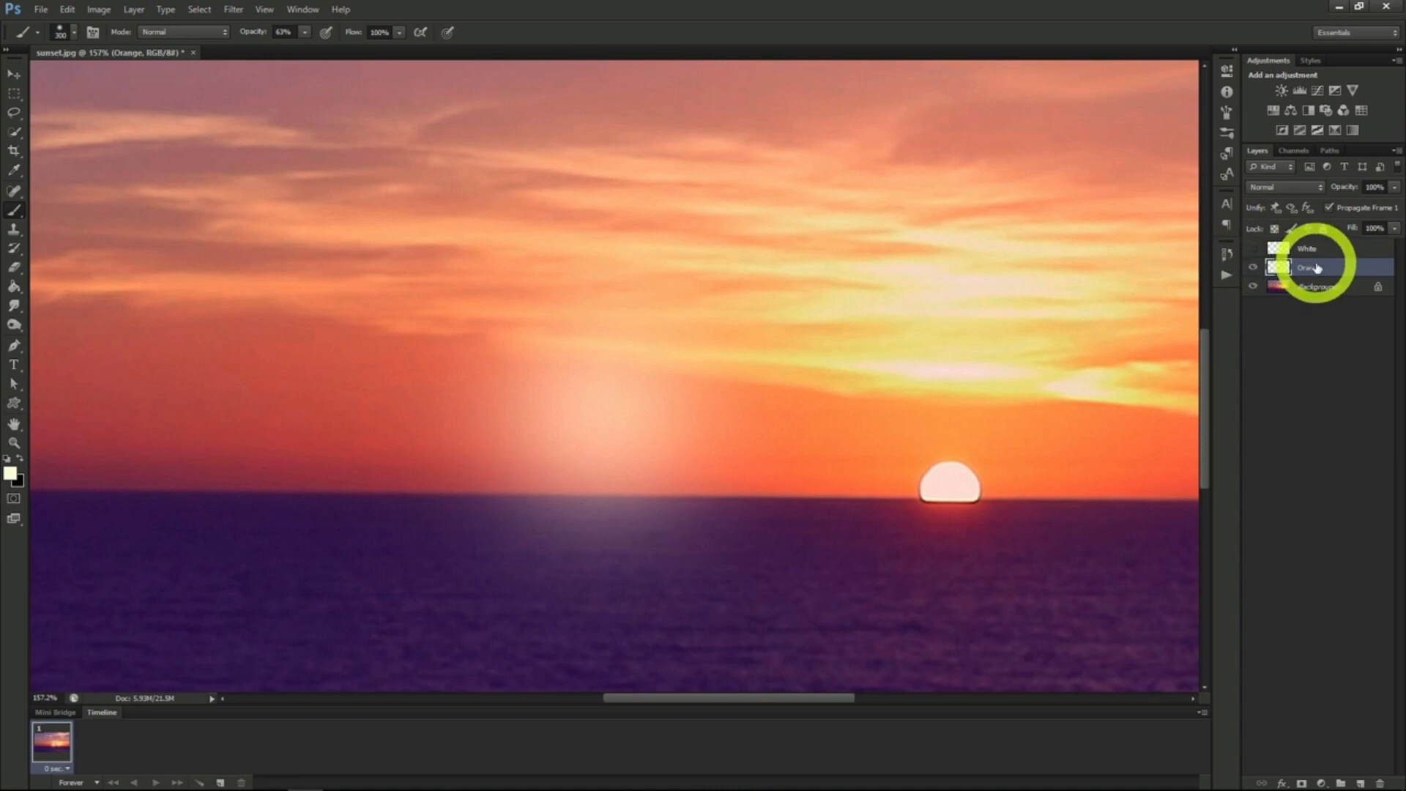
left_click(100, 10)
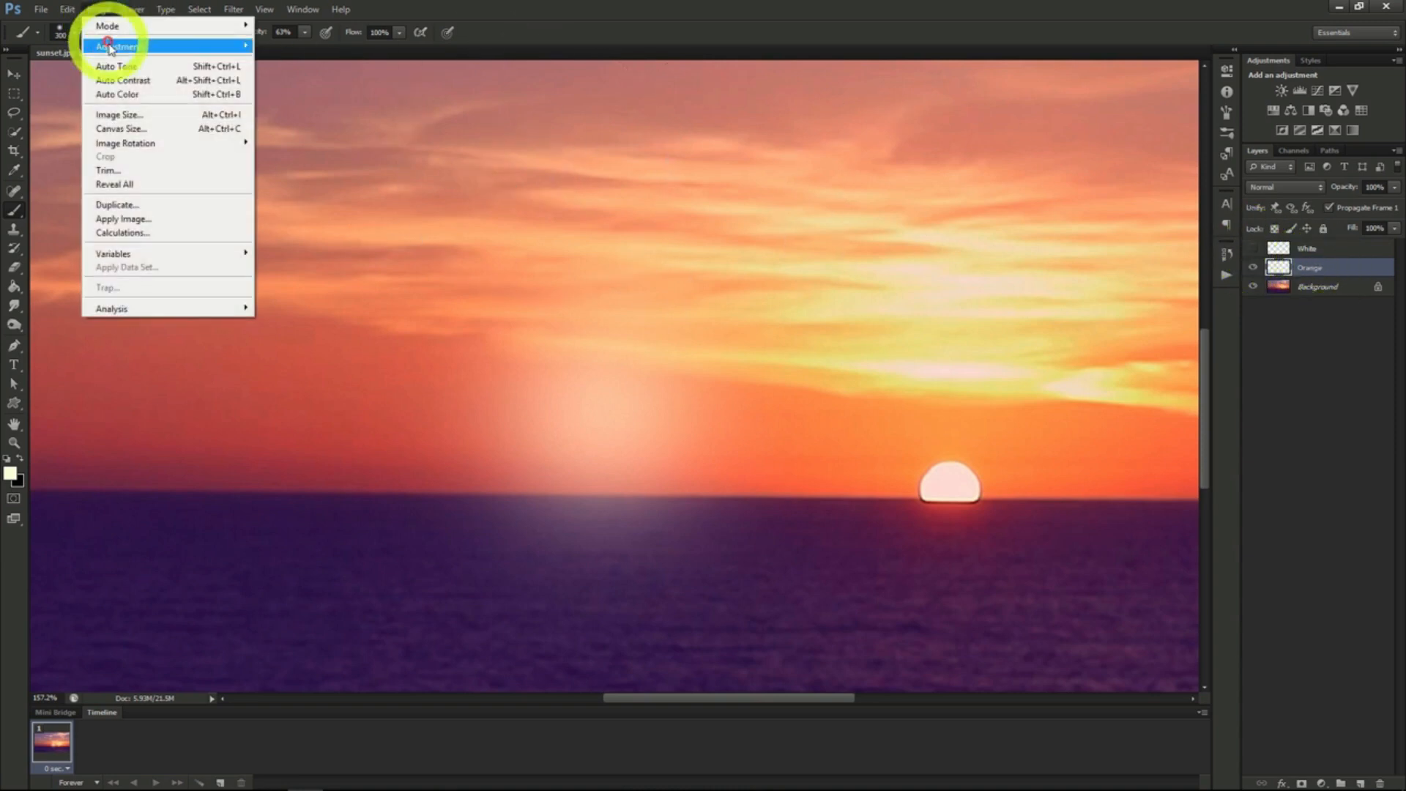
left_click(133, 48)
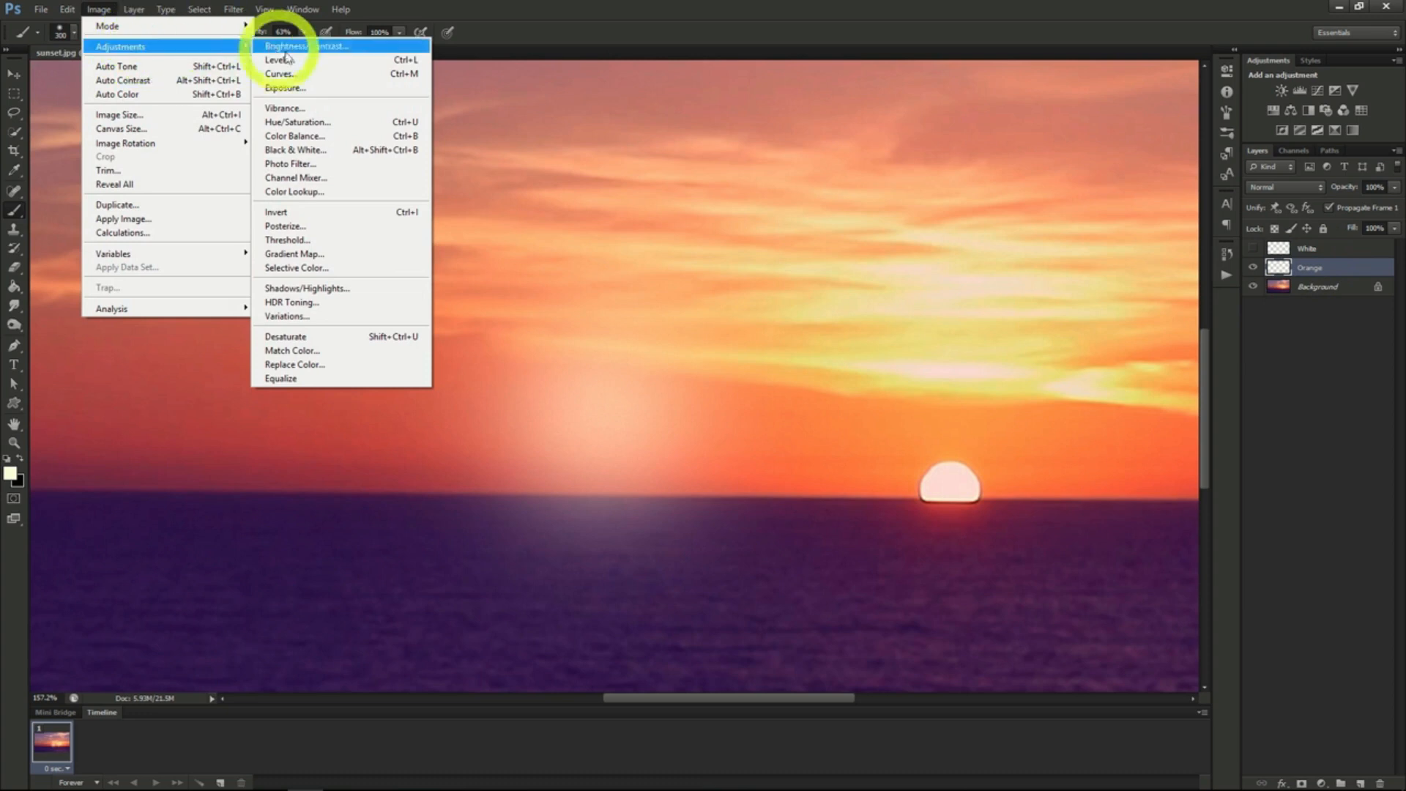
left_click(304, 122)
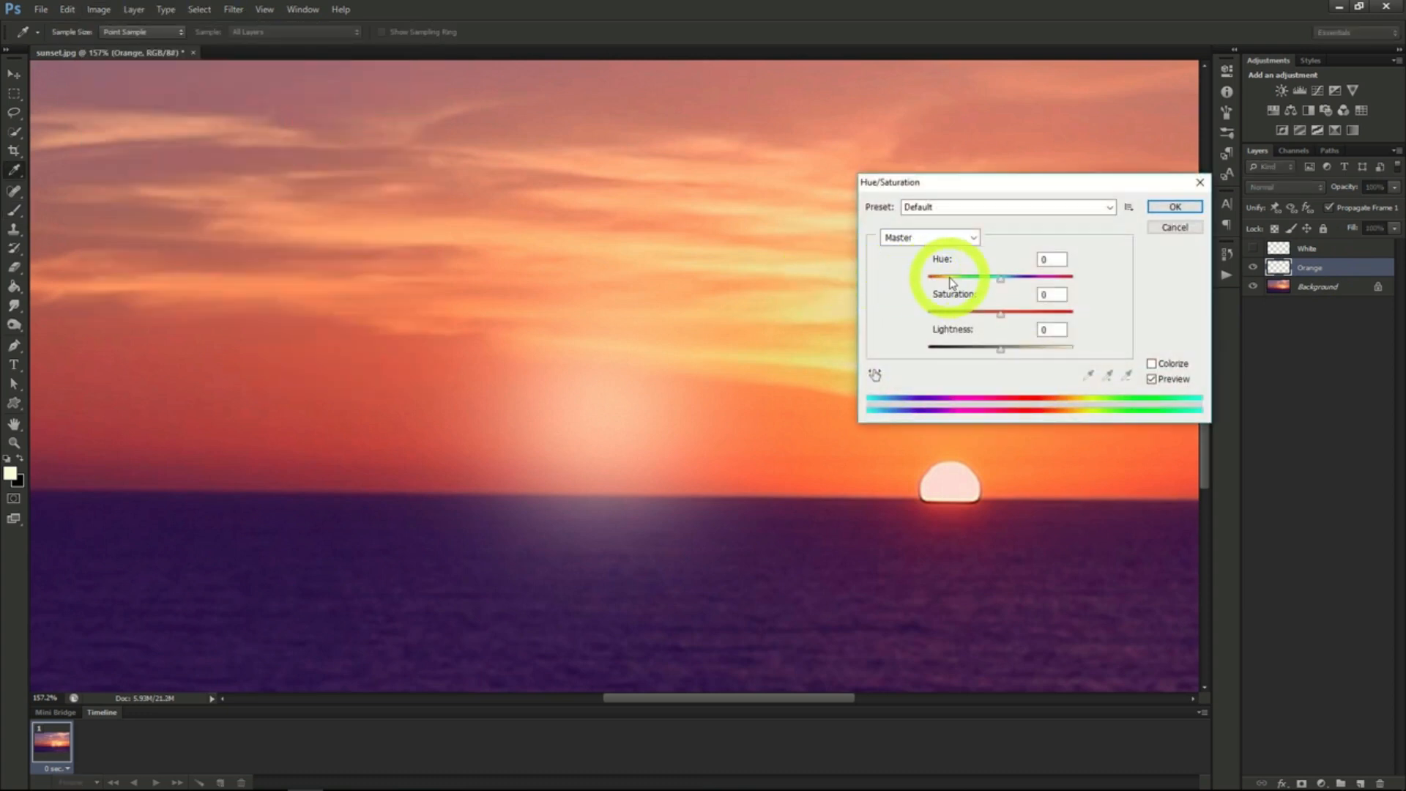
left_click(1152, 363)
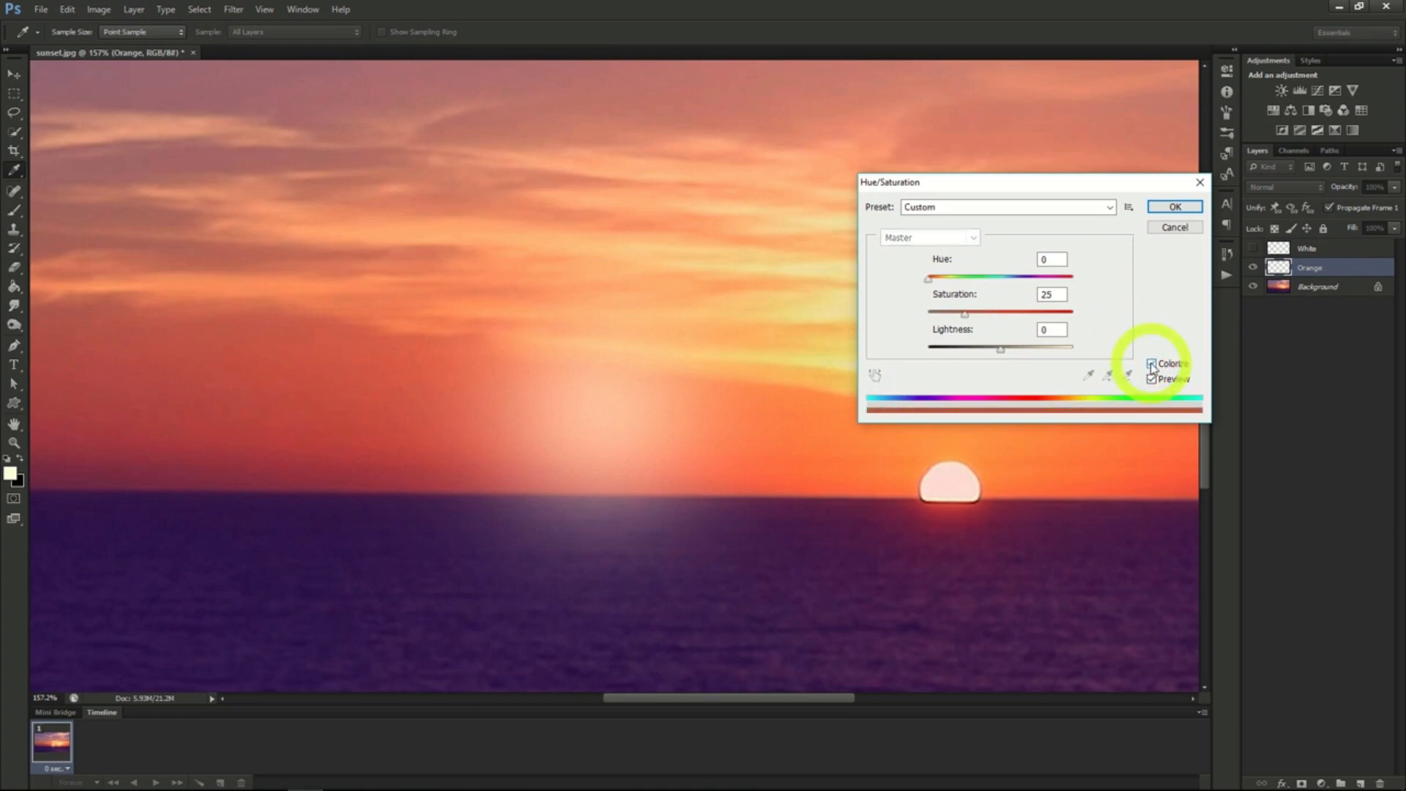
left_click_drag(928, 279, 1076, 314)
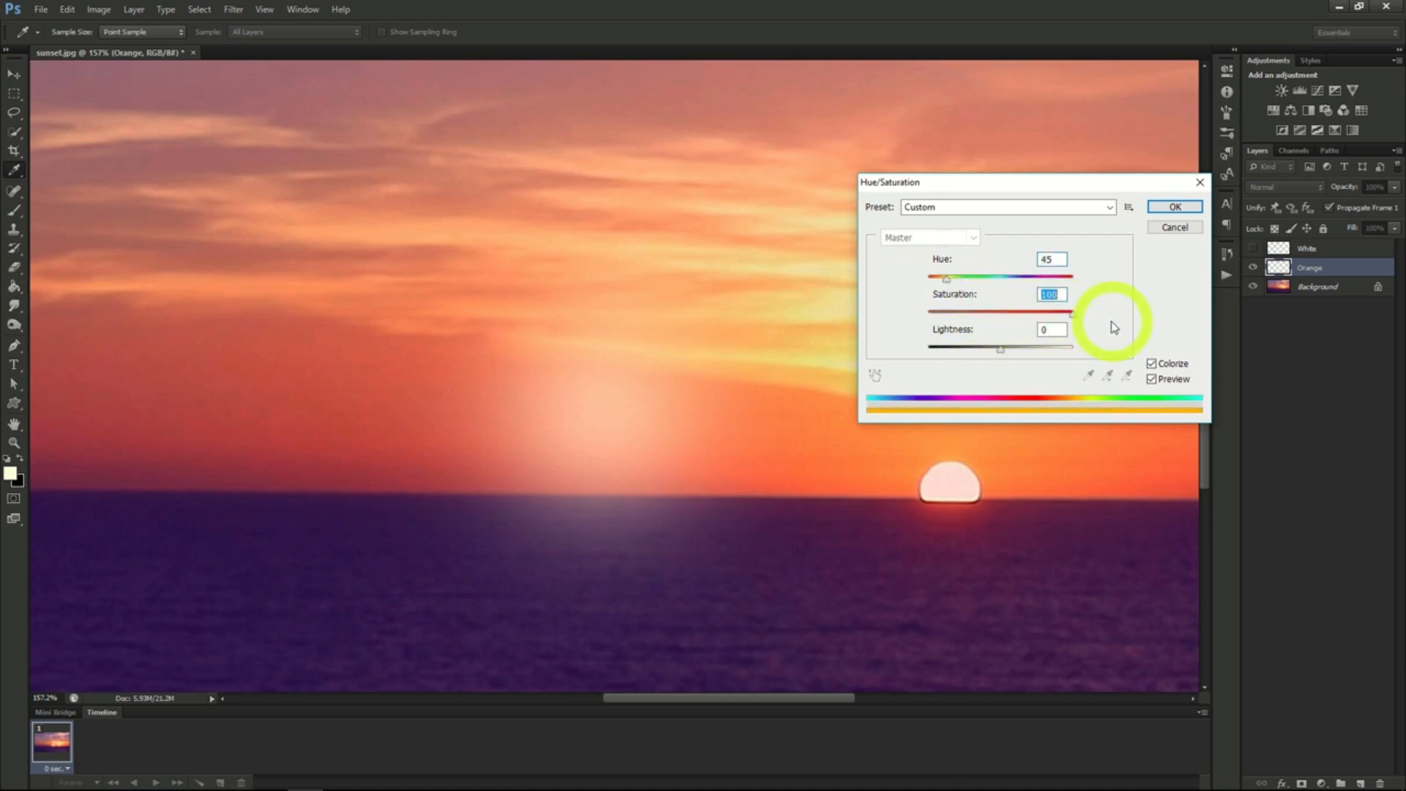
left_click_drag(1001, 349, 988, 352)
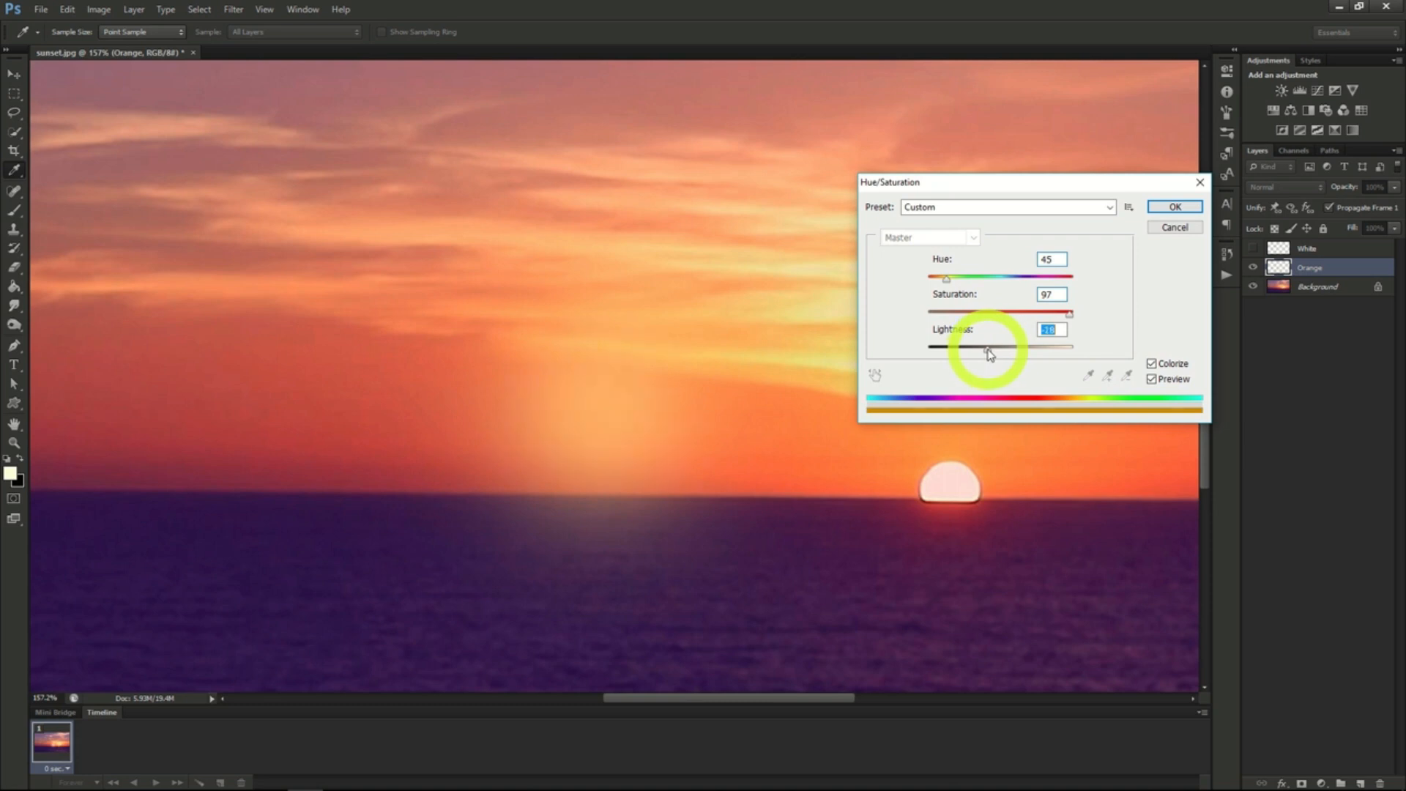
left_click(1172, 206)
key("b")
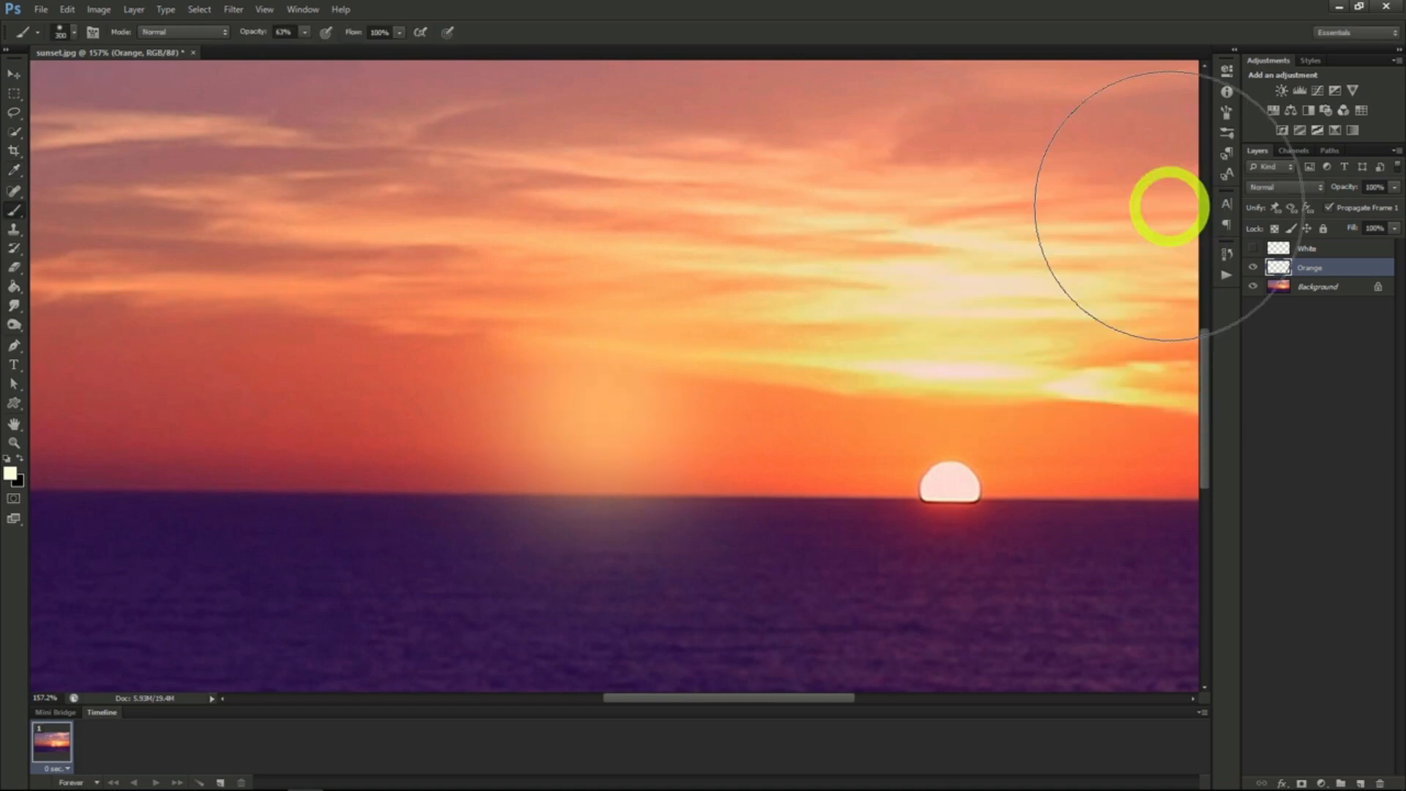
- Set the Orange layer's blend mode to Screen, show the White layer and set its blend mode to Linear Dodge (Add)
left_click(1277, 187)
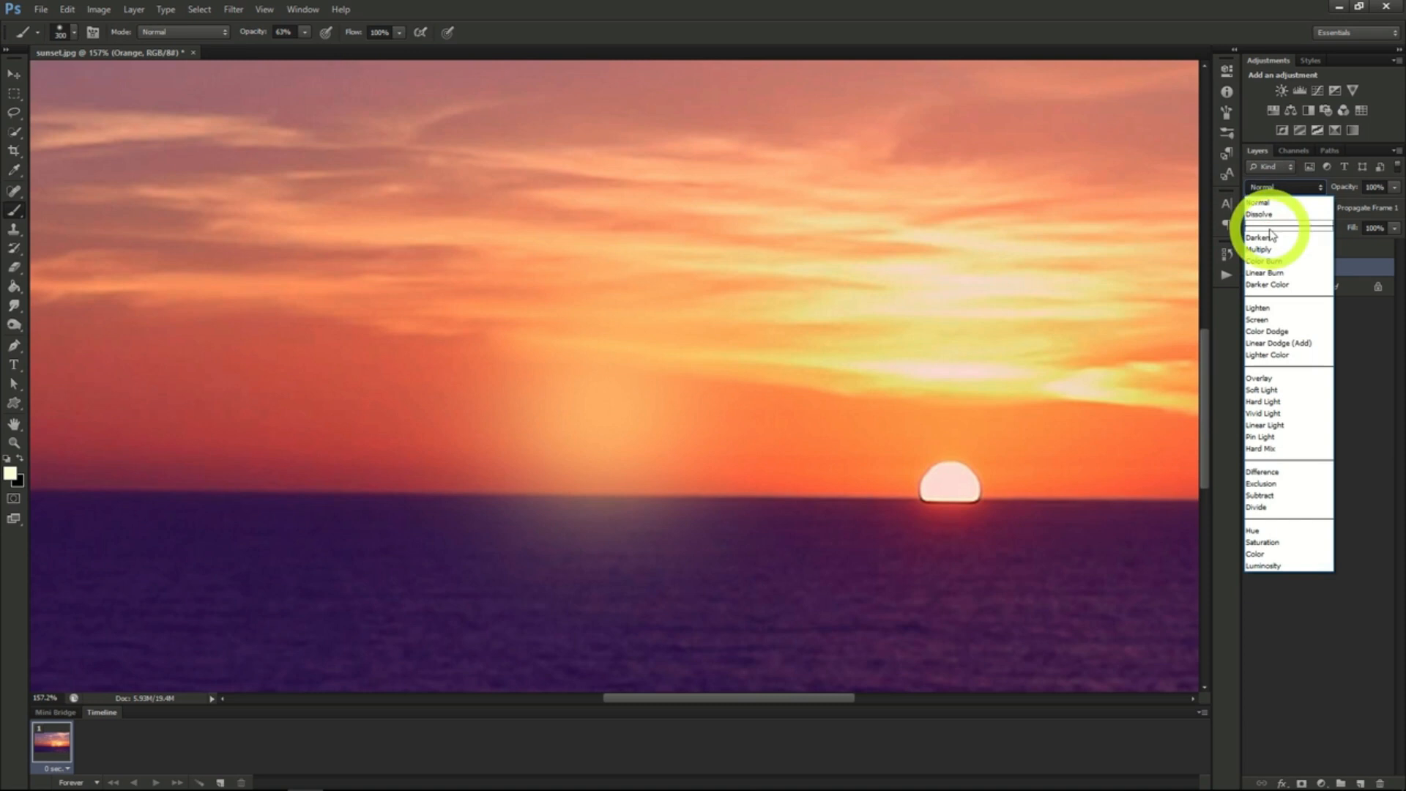
left_click(1263, 319)
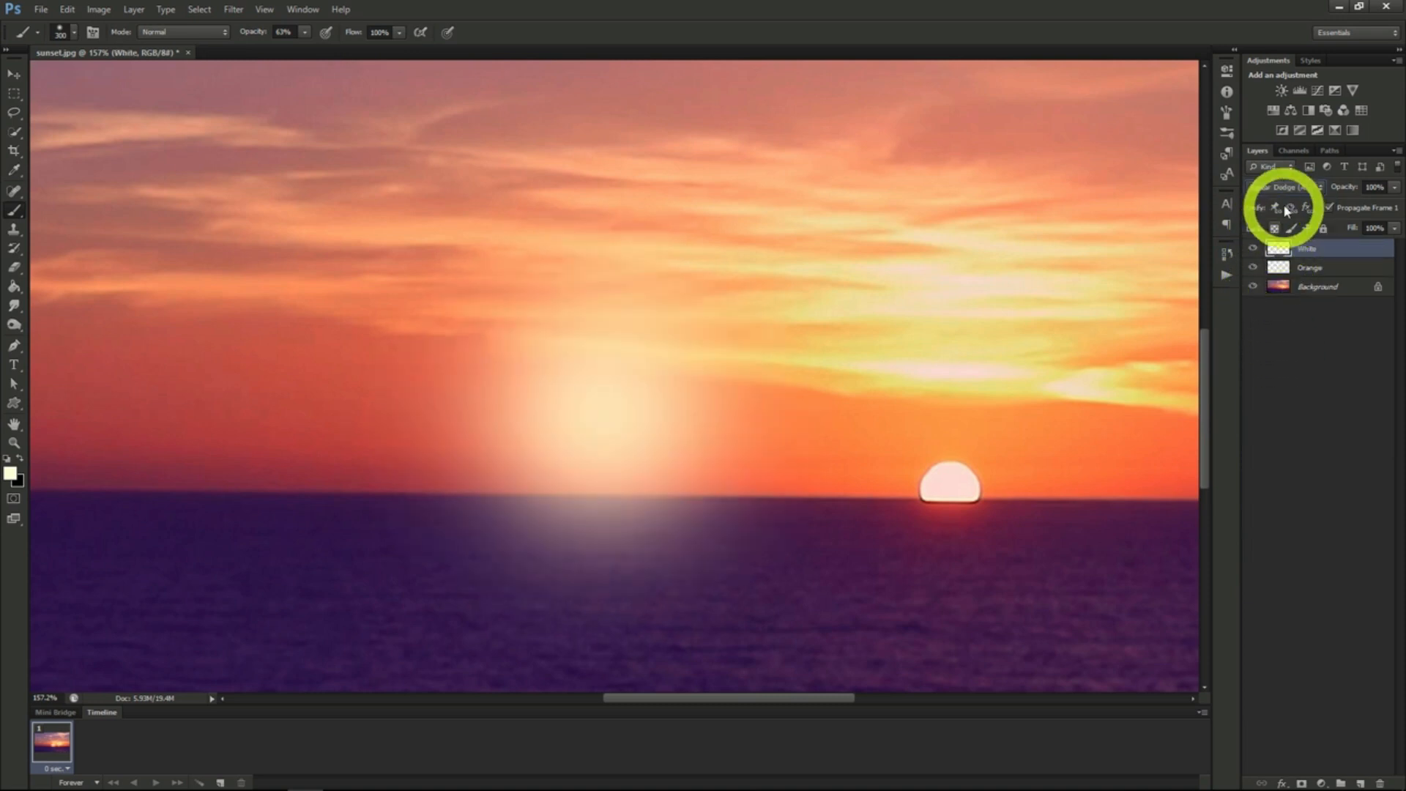
left_click(1285, 188)
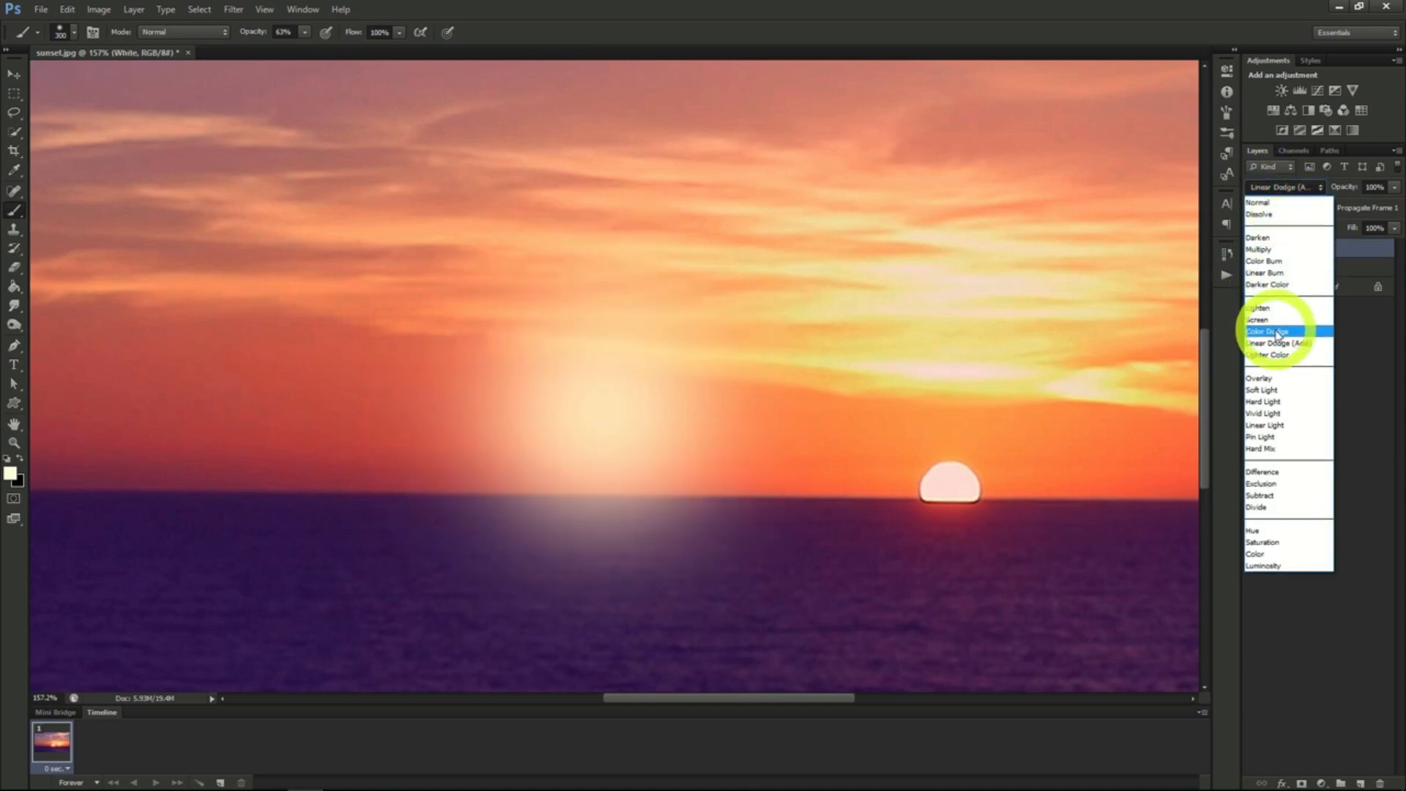
left_click(1275, 344)
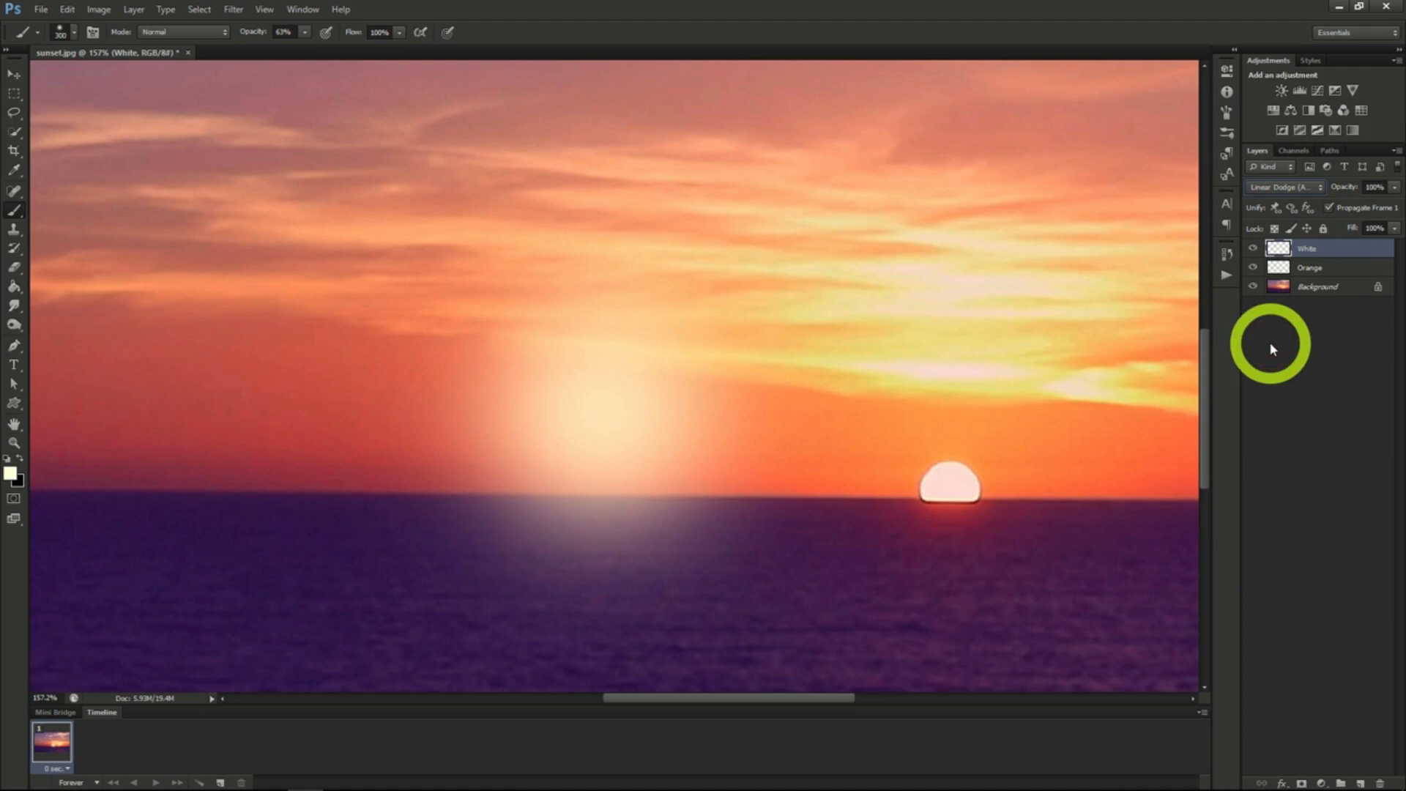
- Scale the Orange layer's glow up proportionally to about 114% and center it behind the white glow
left_click(1322, 270)
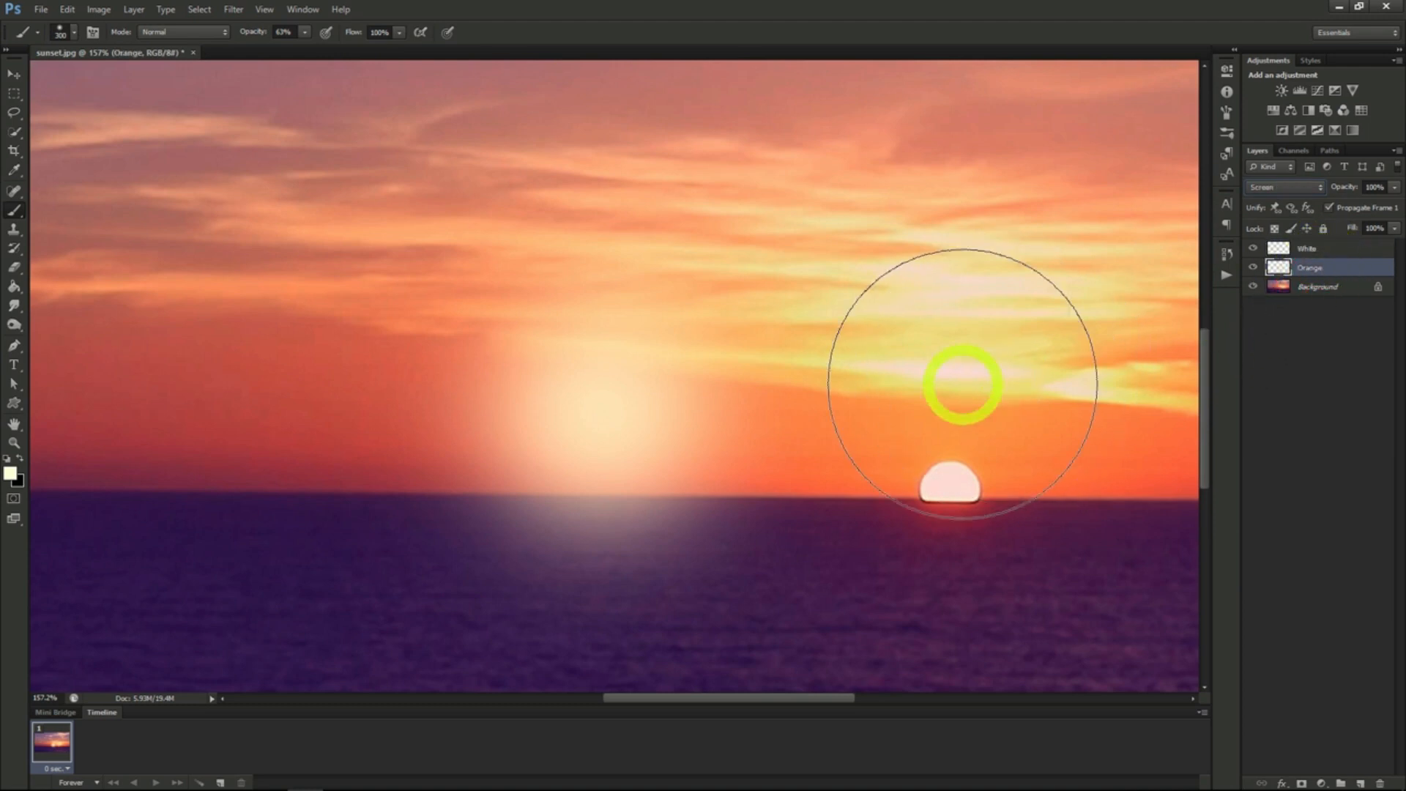
key("ctrl+t")
key("ctrl+0")
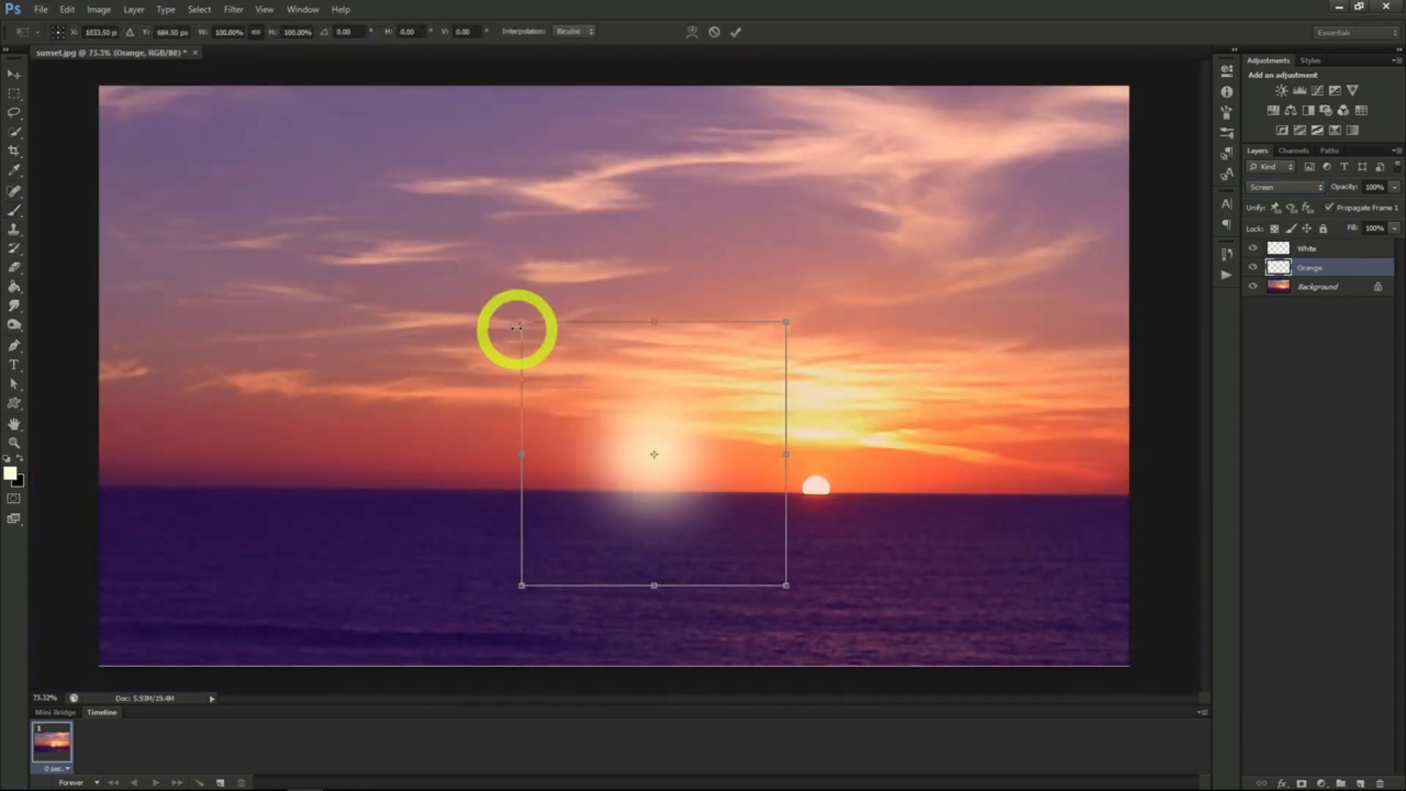
left_click_drag(519, 323, 474, 292)
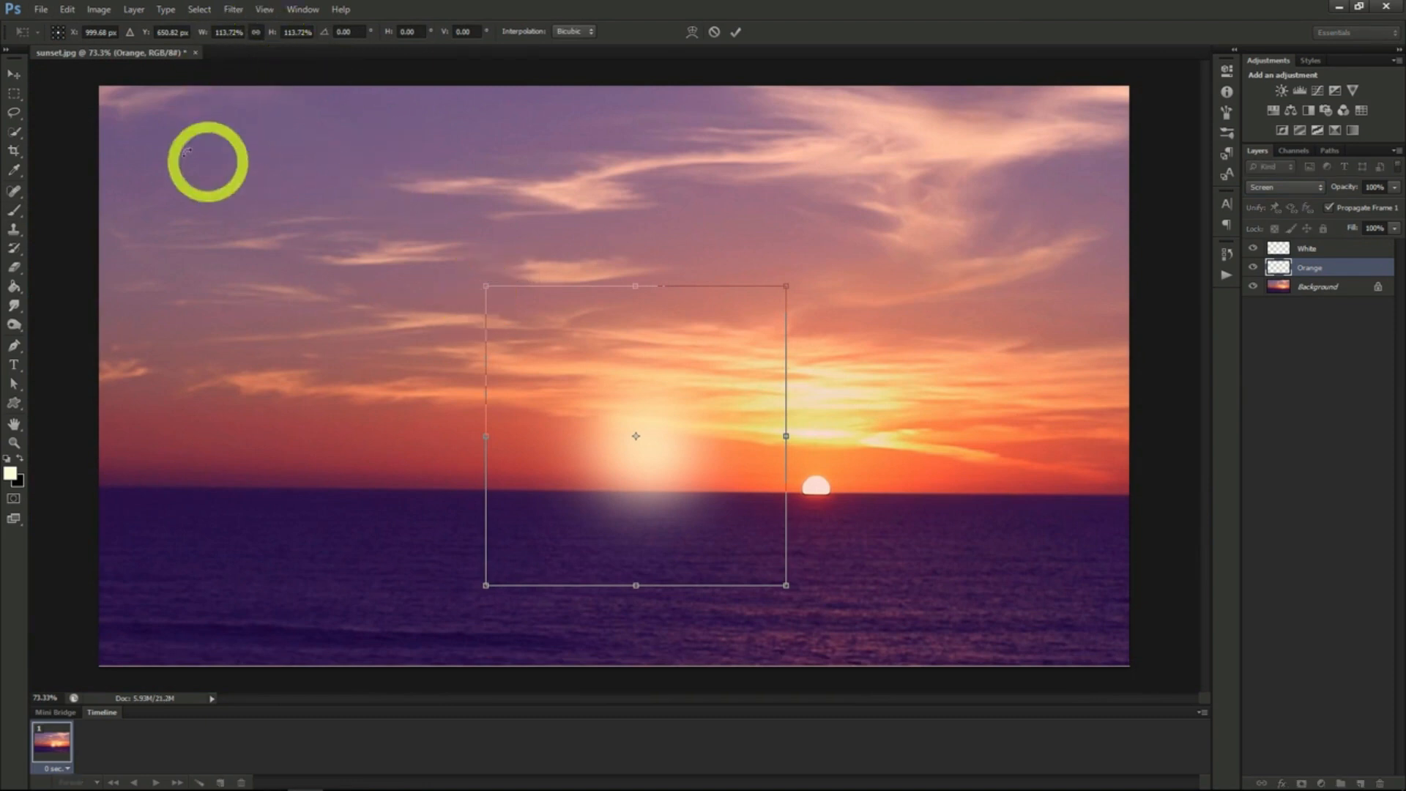
left_click(8, 77)
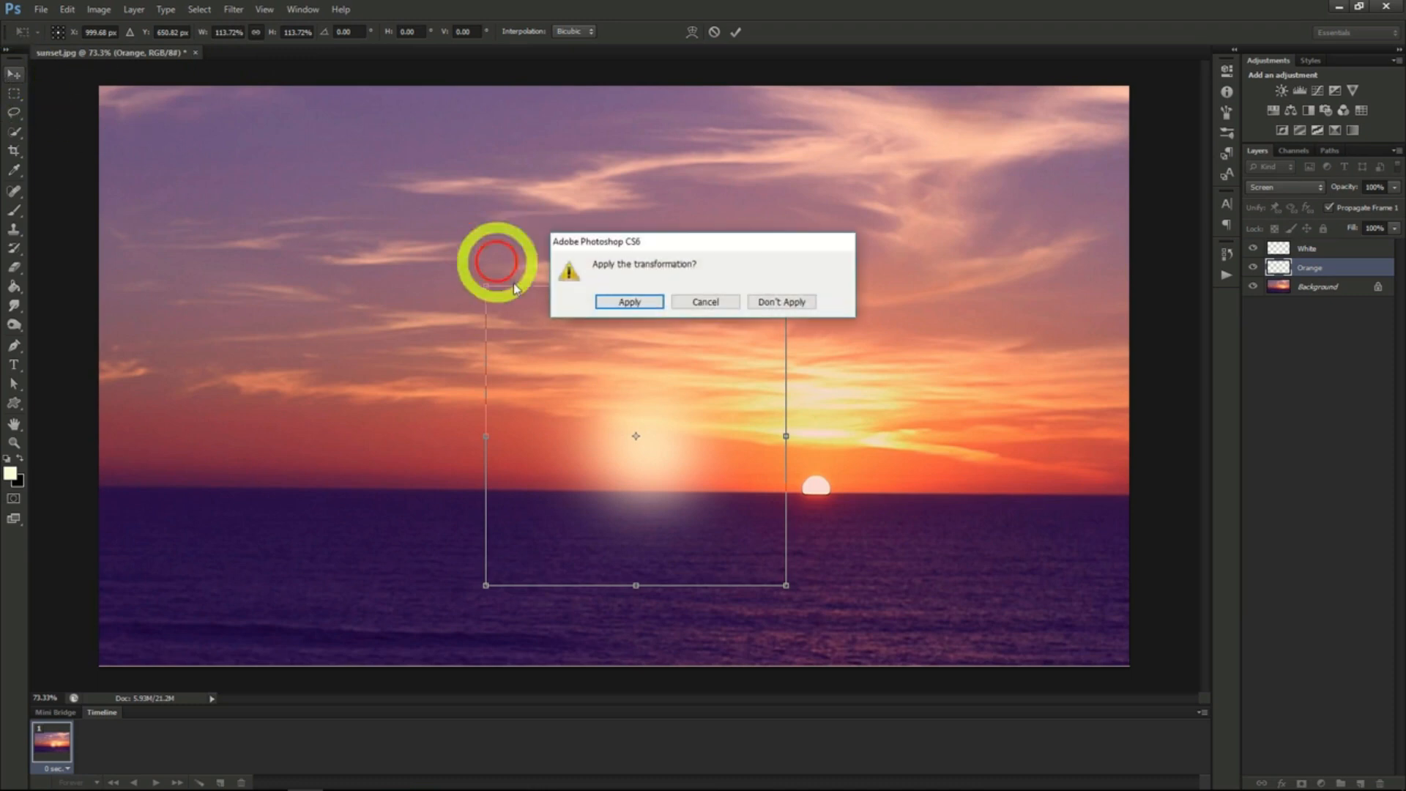
left_click(620, 306)
left_click_drag(622, 305, 644, 323)
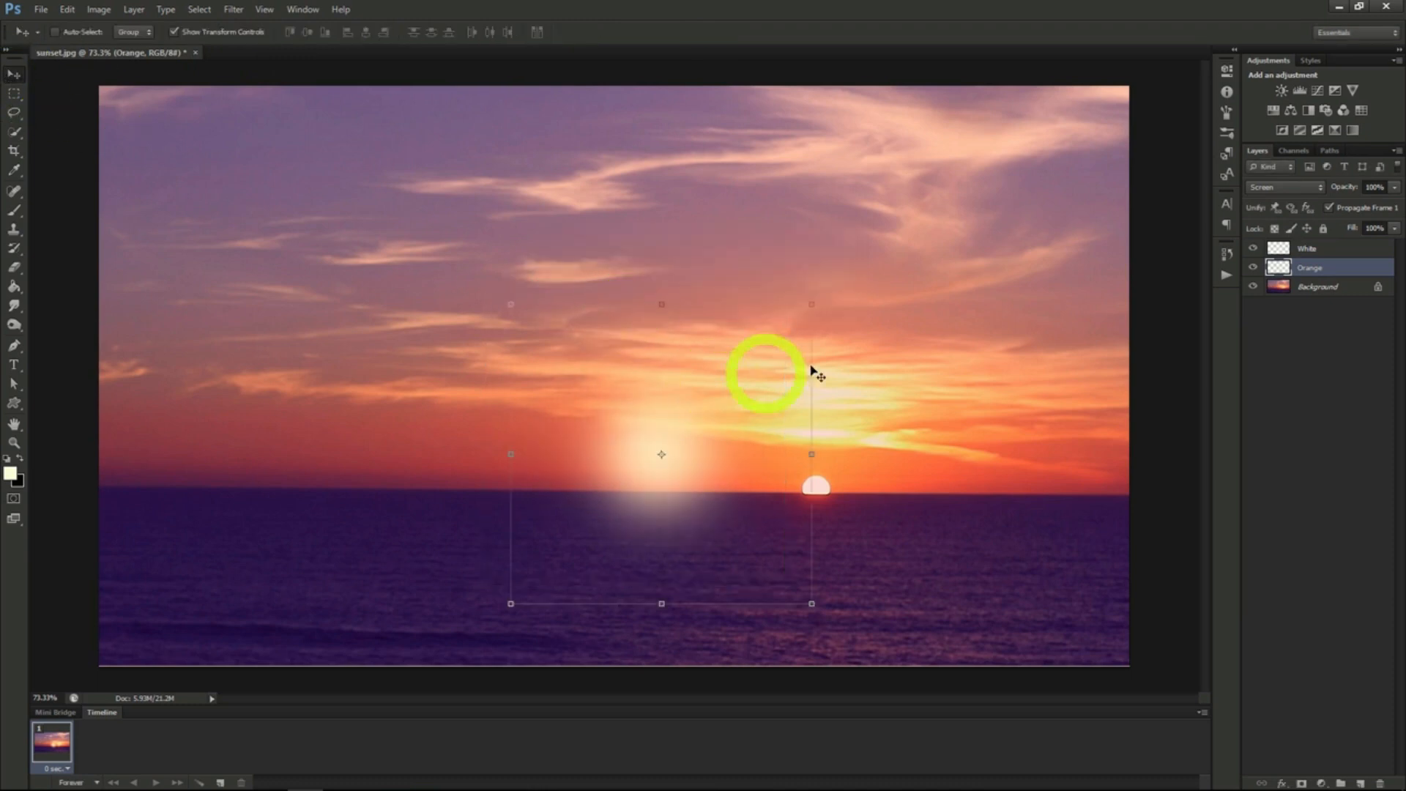
- Select the White and Orange layers together, move their glows onto the sun and enlarge them around it
left_click(1322, 250)
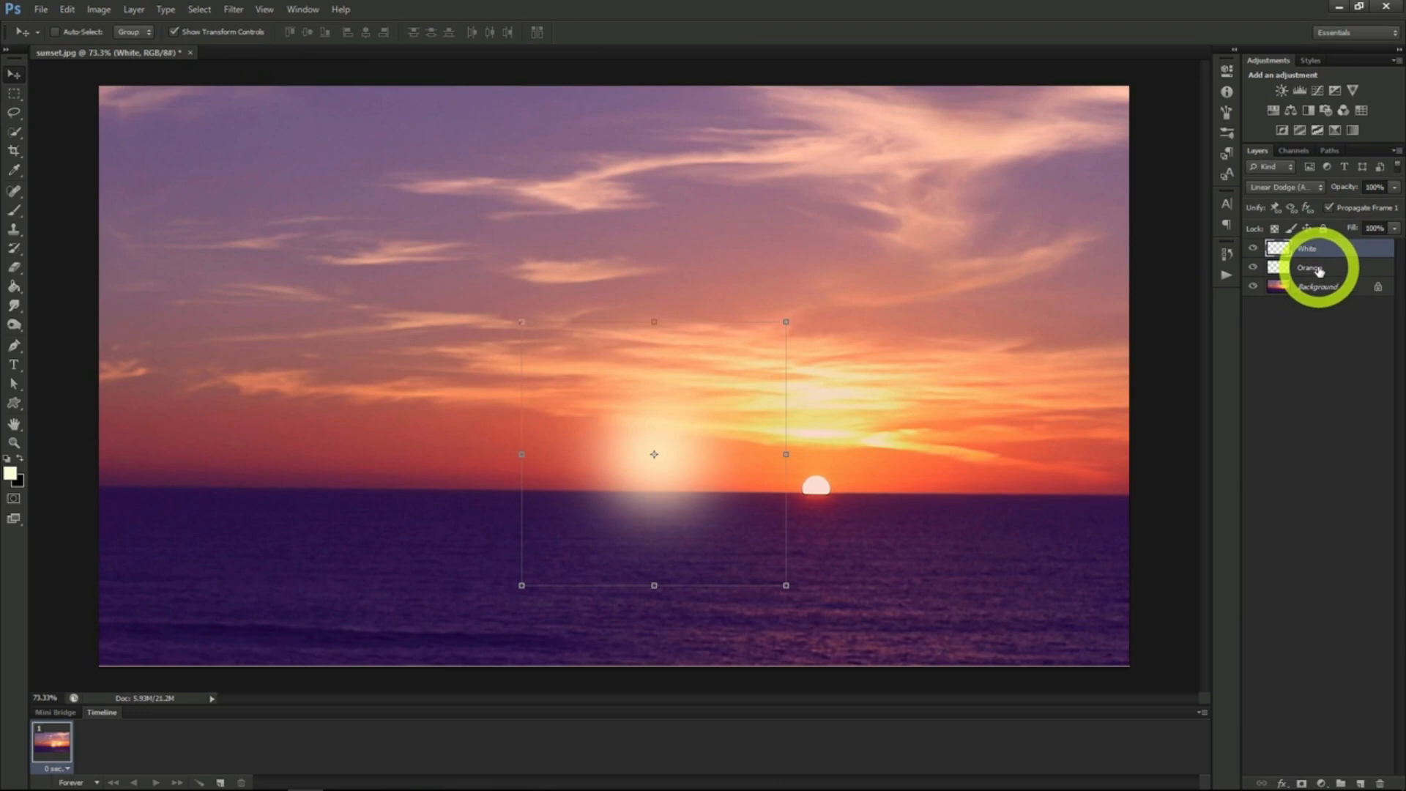
left_click(1318, 270, "shift")
left_click_drag(690, 458, 849, 473)
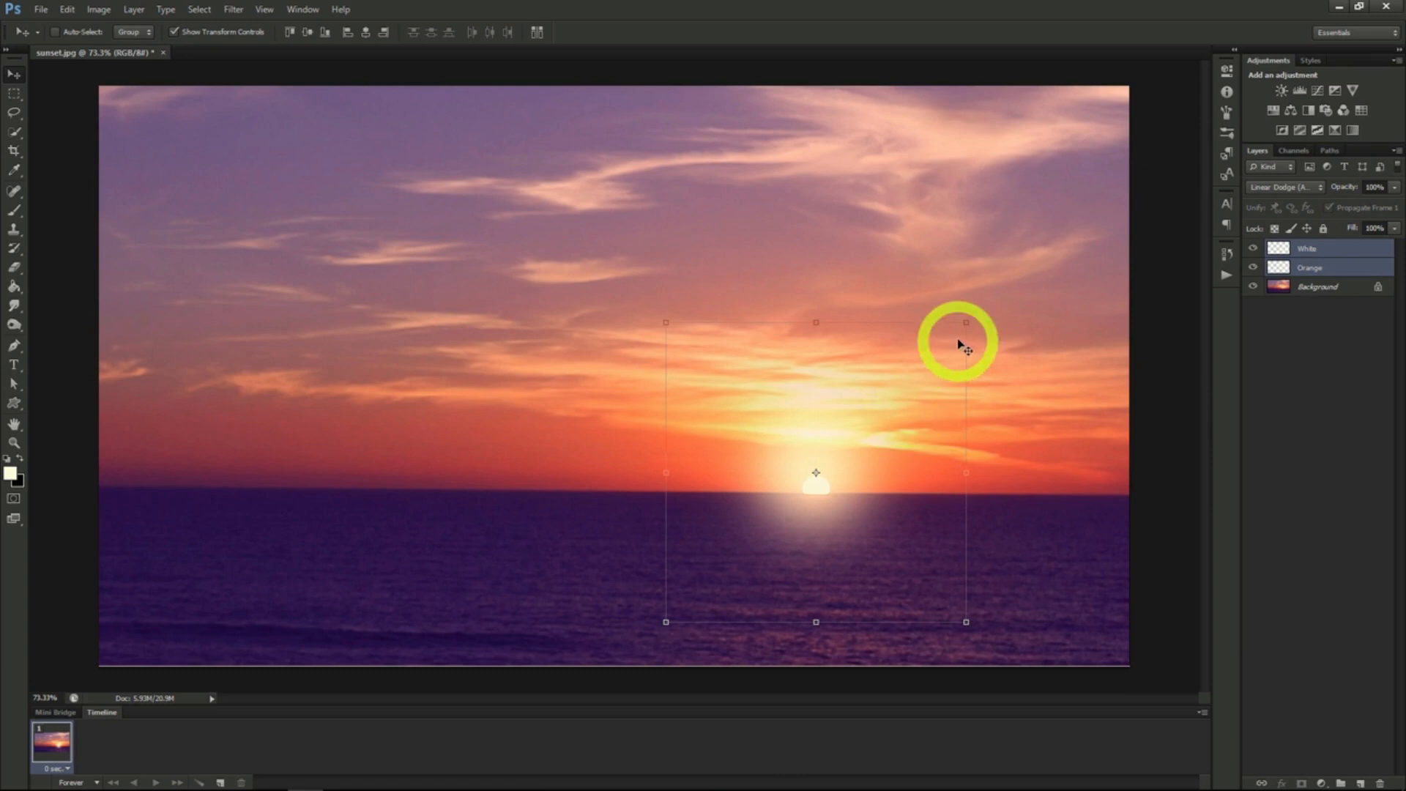
left_click_drag(847, 424, 851, 425)
left_click(1277, 265)
left_click(1305, 253)
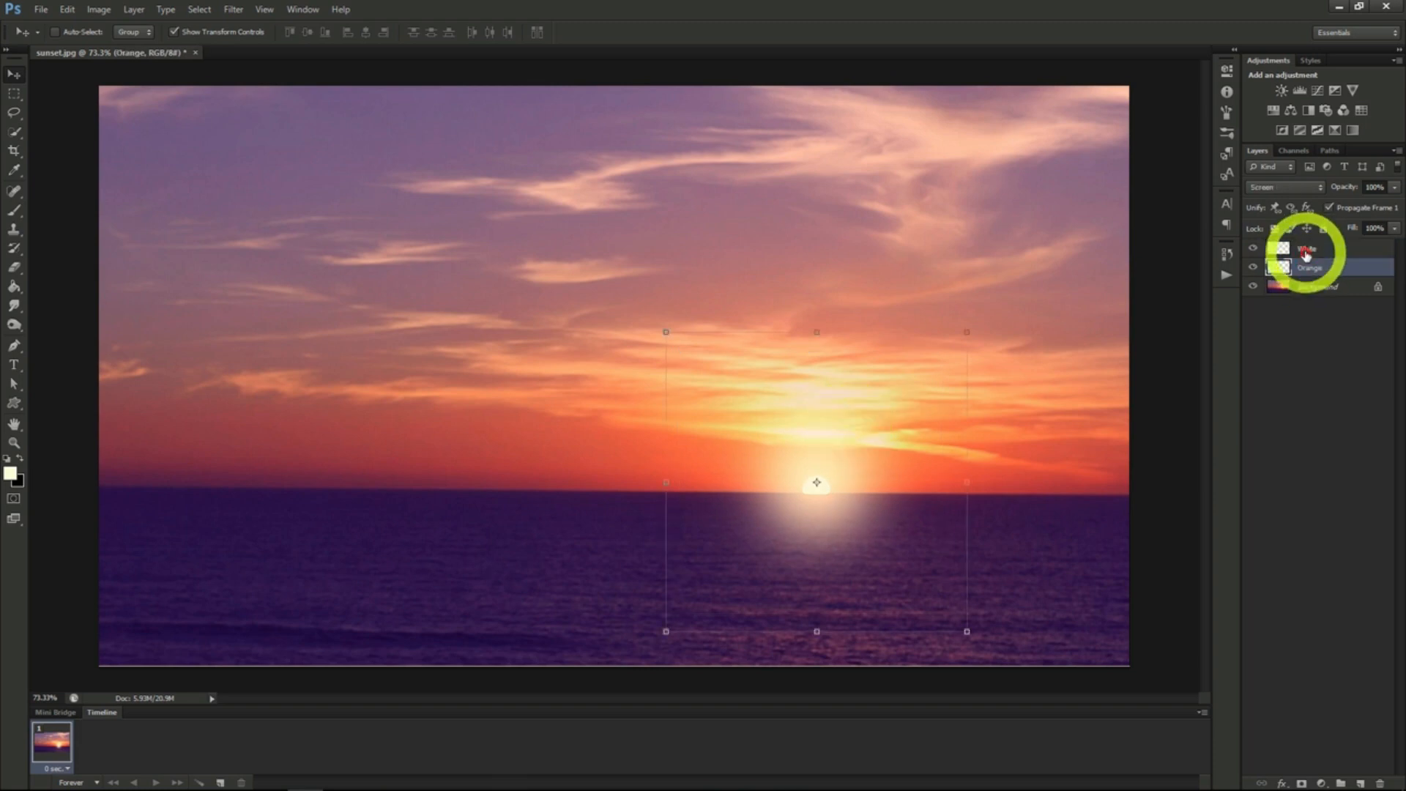
left_click(1306, 252)
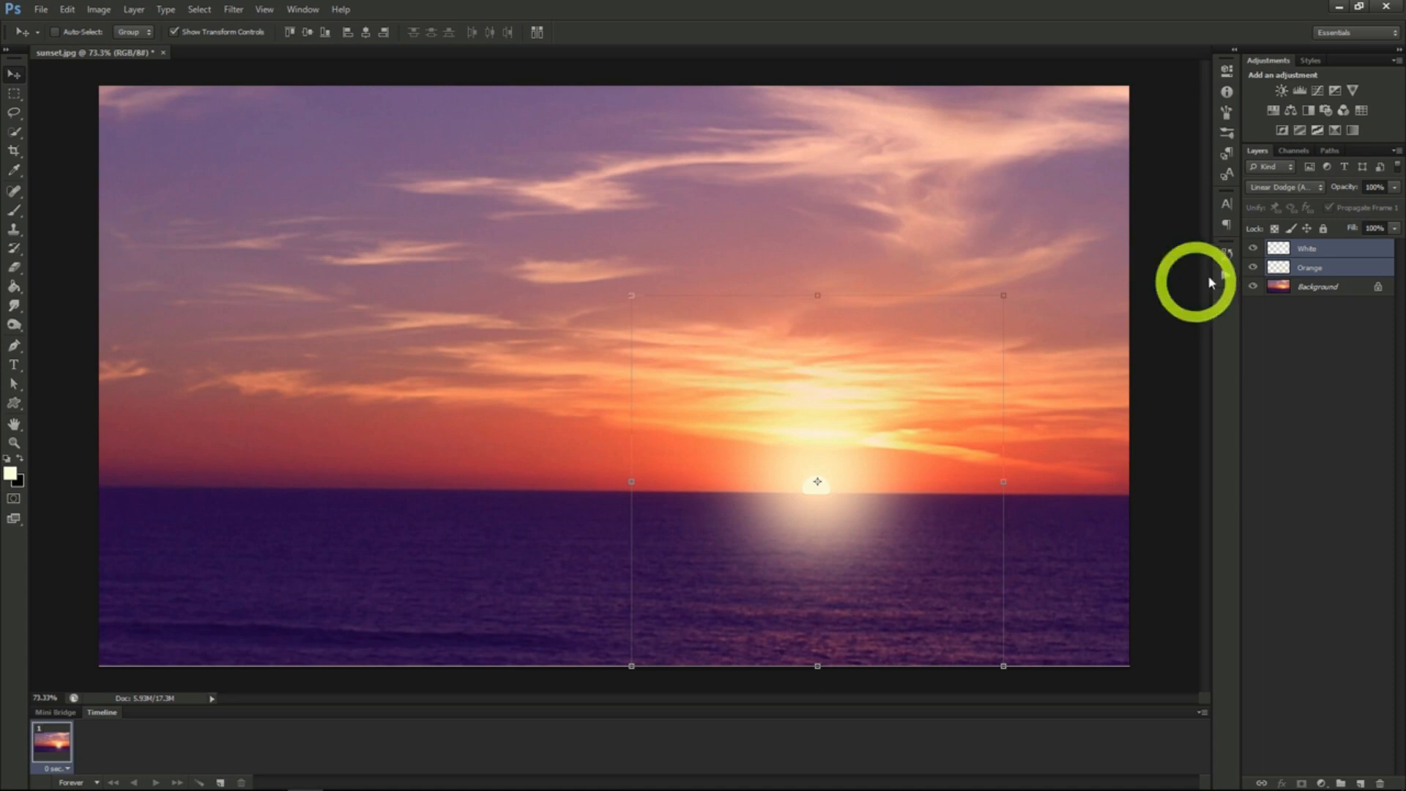
- Set the Orange layer's opacity to 50% and select the White layer
left_click(1314, 268)
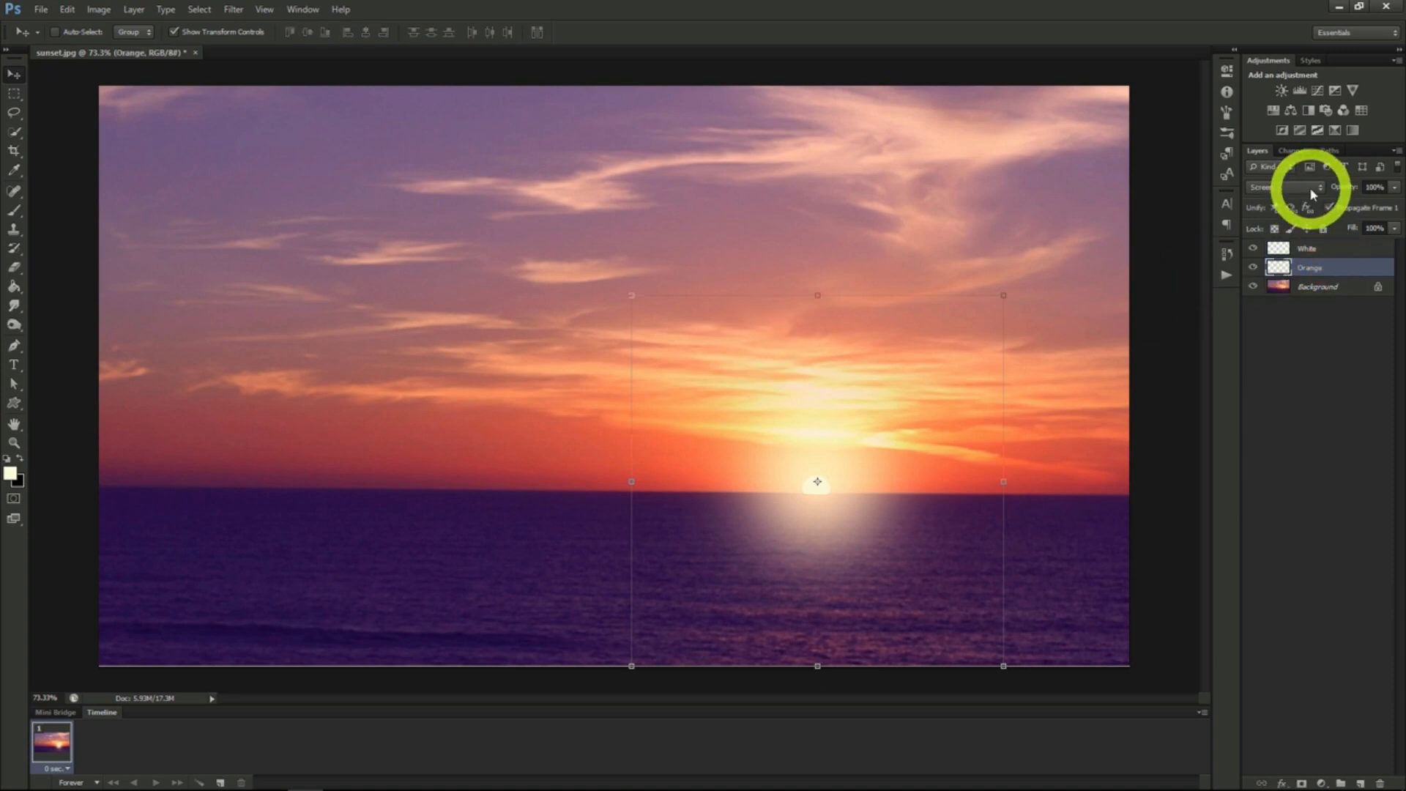
left_click(1328, 249)
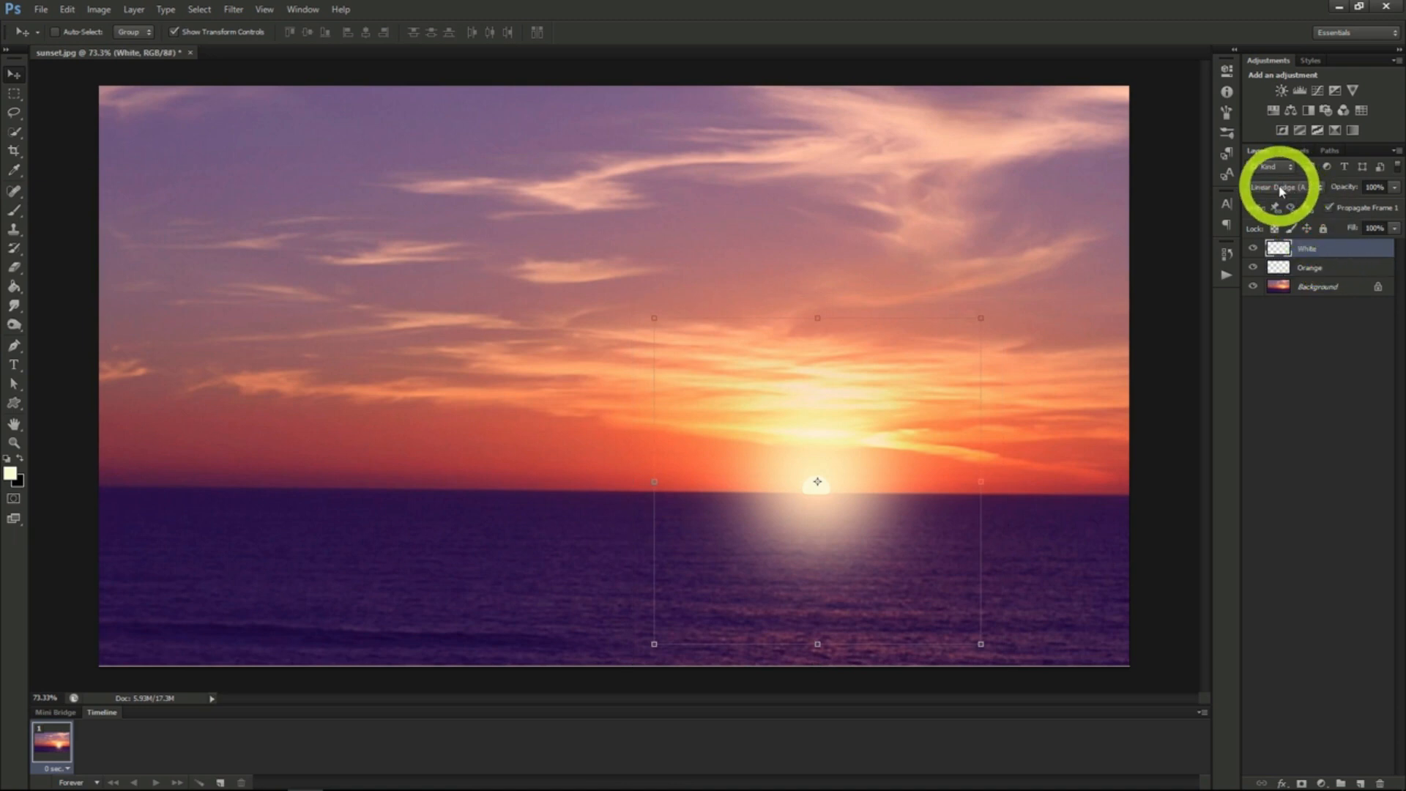
left_click(1330, 270)
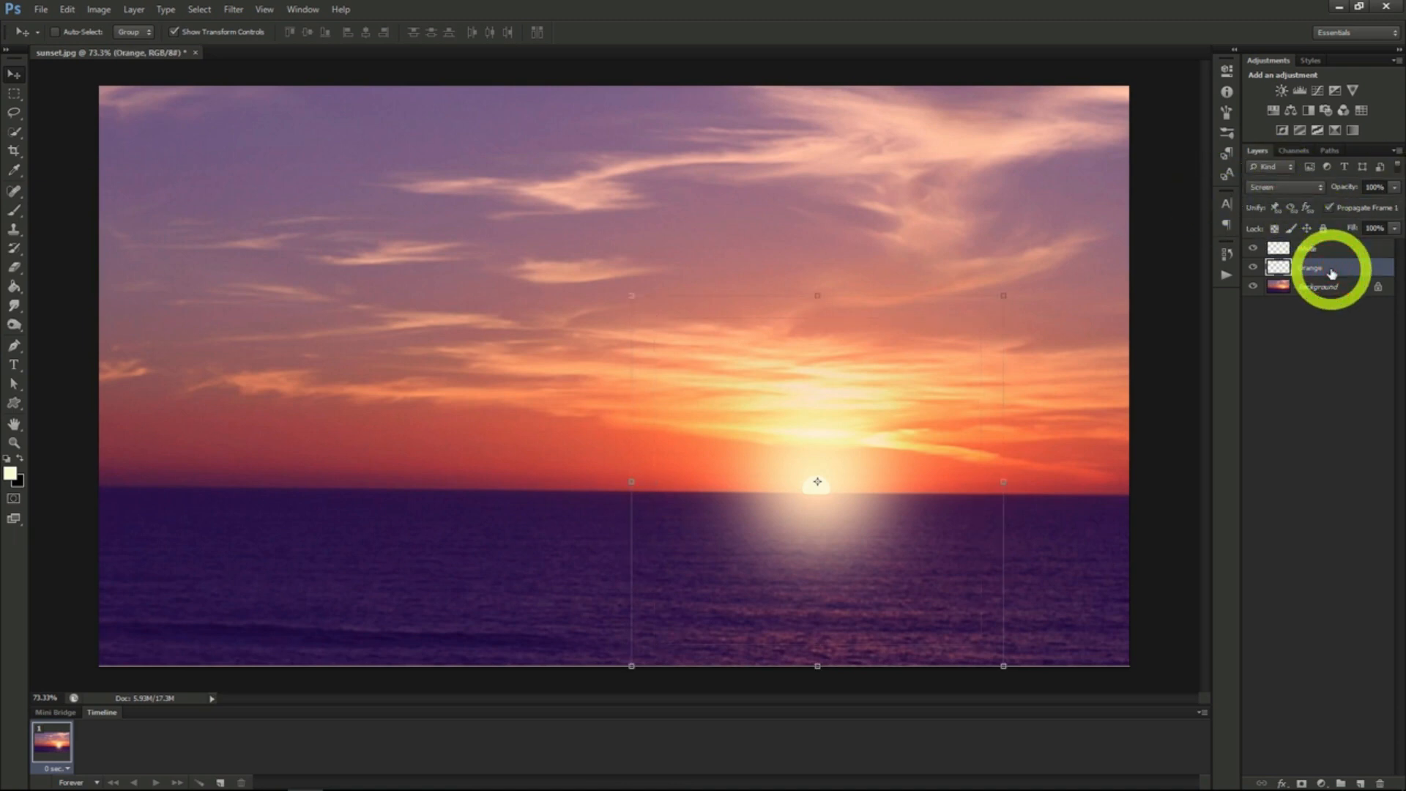
left_click(1393, 189)
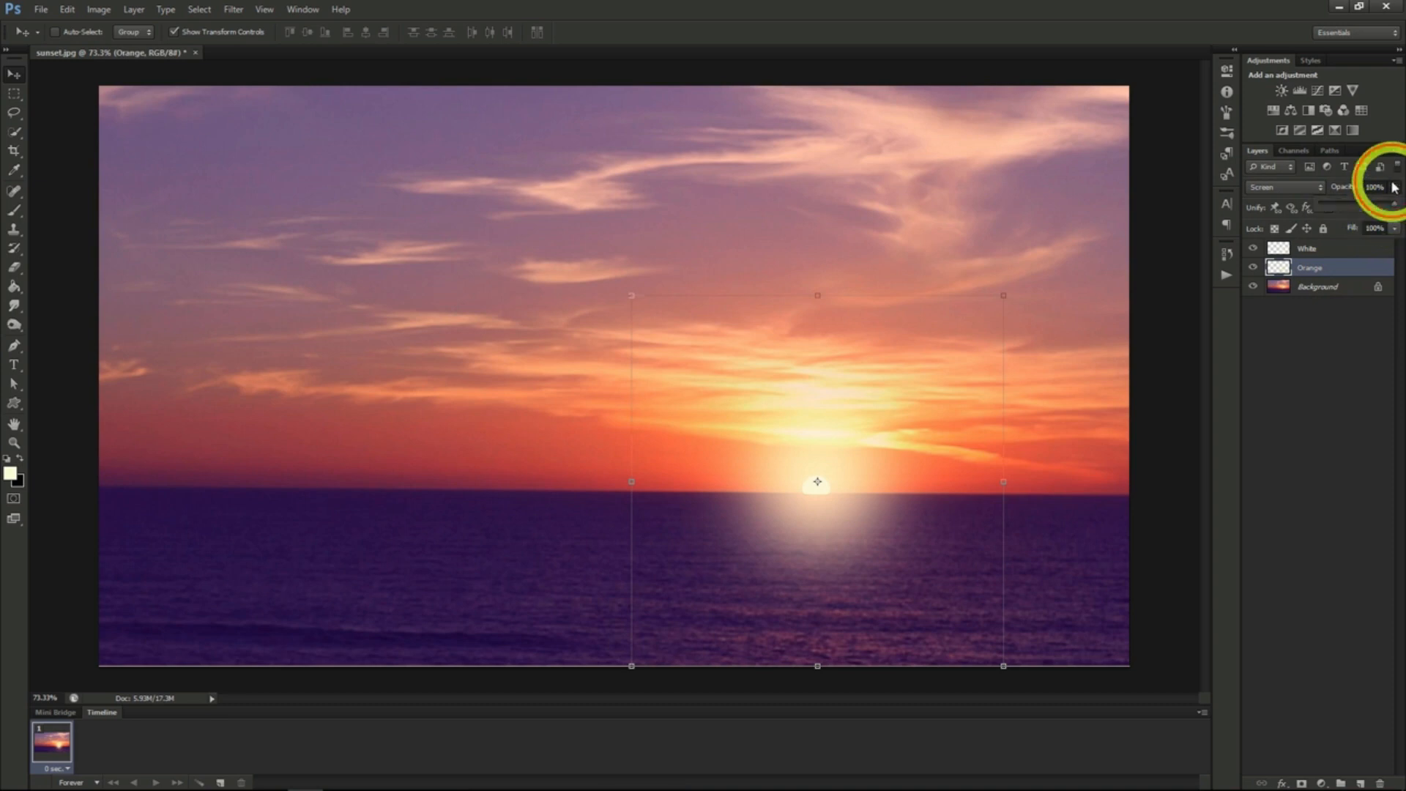
left_click(1356, 208)
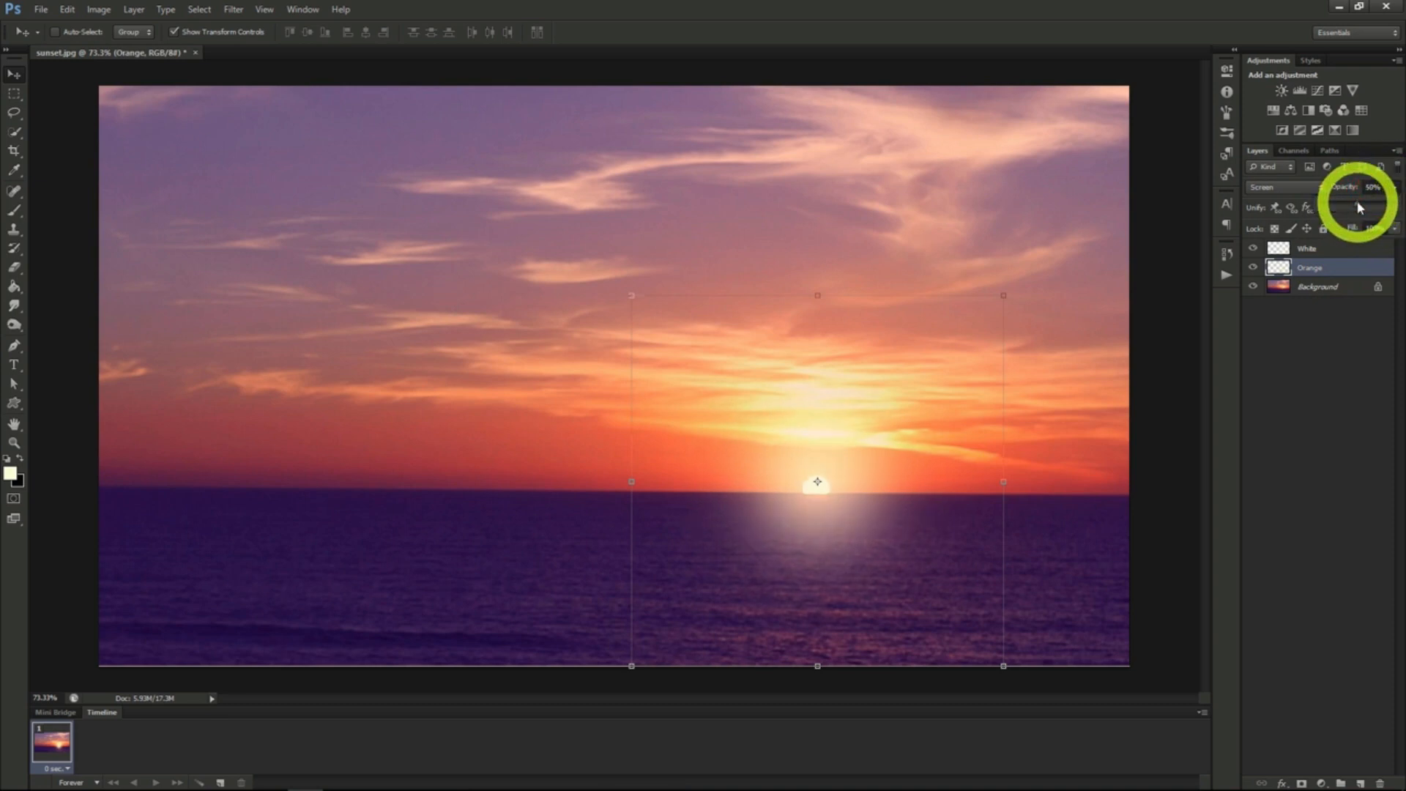
left_click(1330, 254)
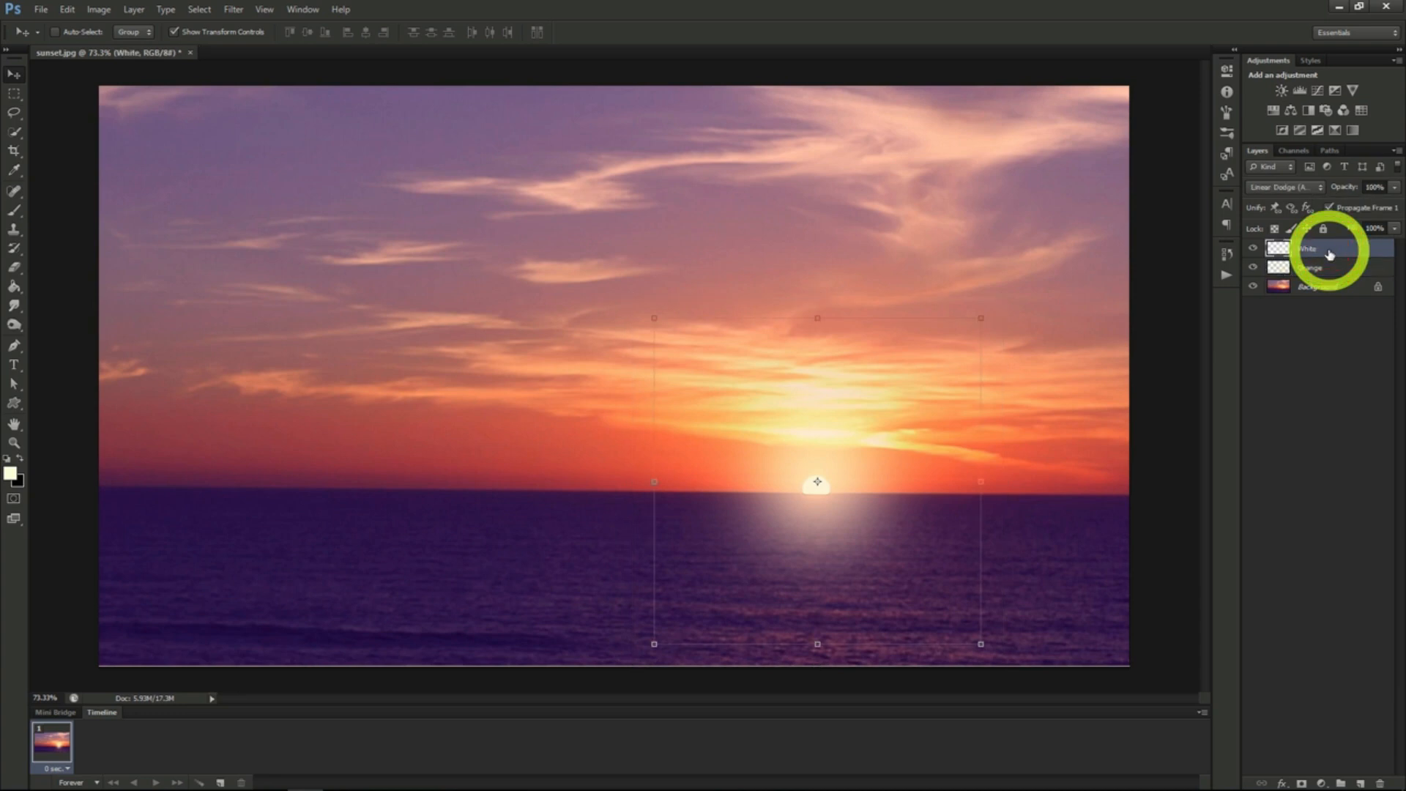
- Lower the White layer's fill to tone down the white glow around the sun
left_click(1393, 228)
left_click_drag(1395, 253, 1332, 251)
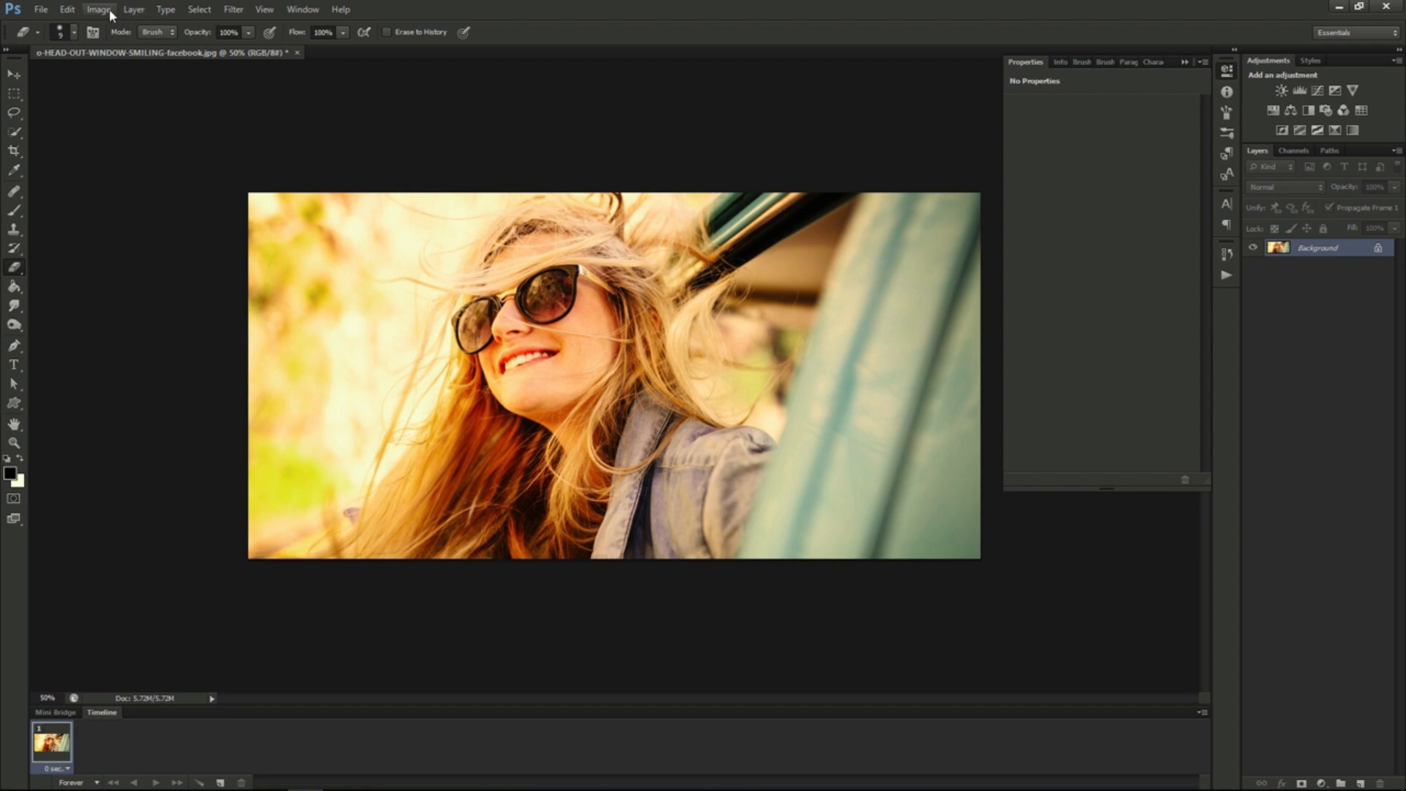
- Add a Curves adjustment layer named Lomography Effect above the photo of the woman in sunglasses
left_click(134, 10)
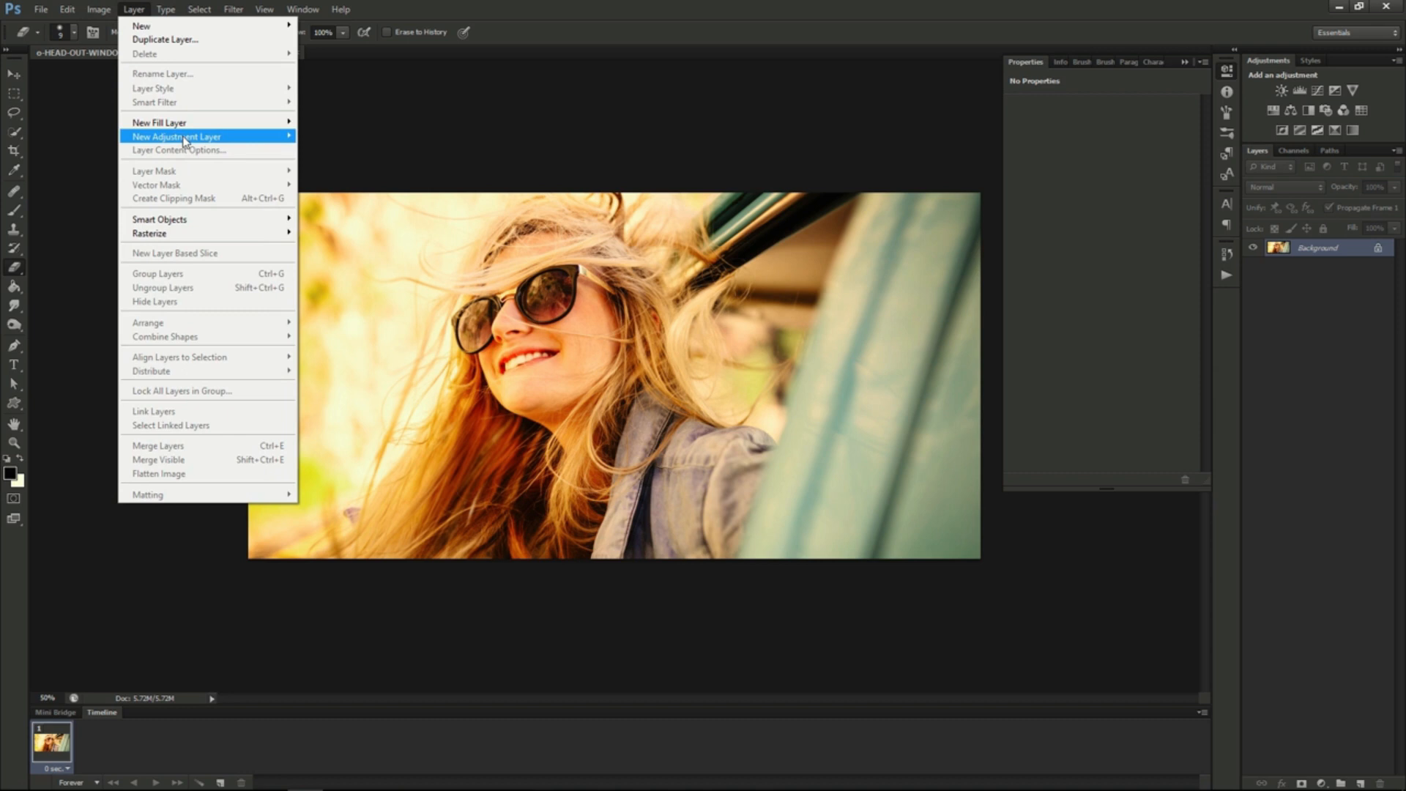
mouse_move(186, 136)
left_click(341, 164)
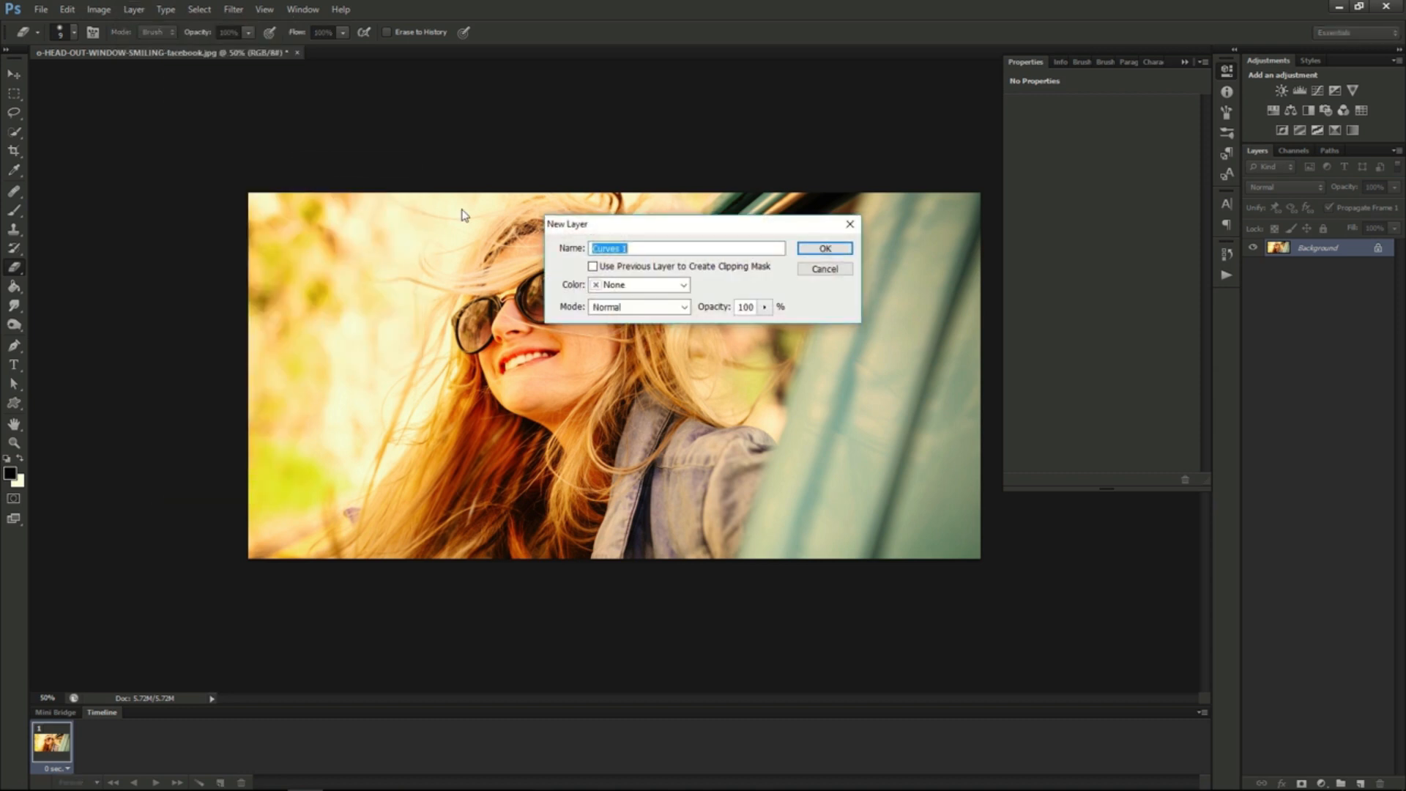
type("Lomography Effect")
left_click(811, 248)
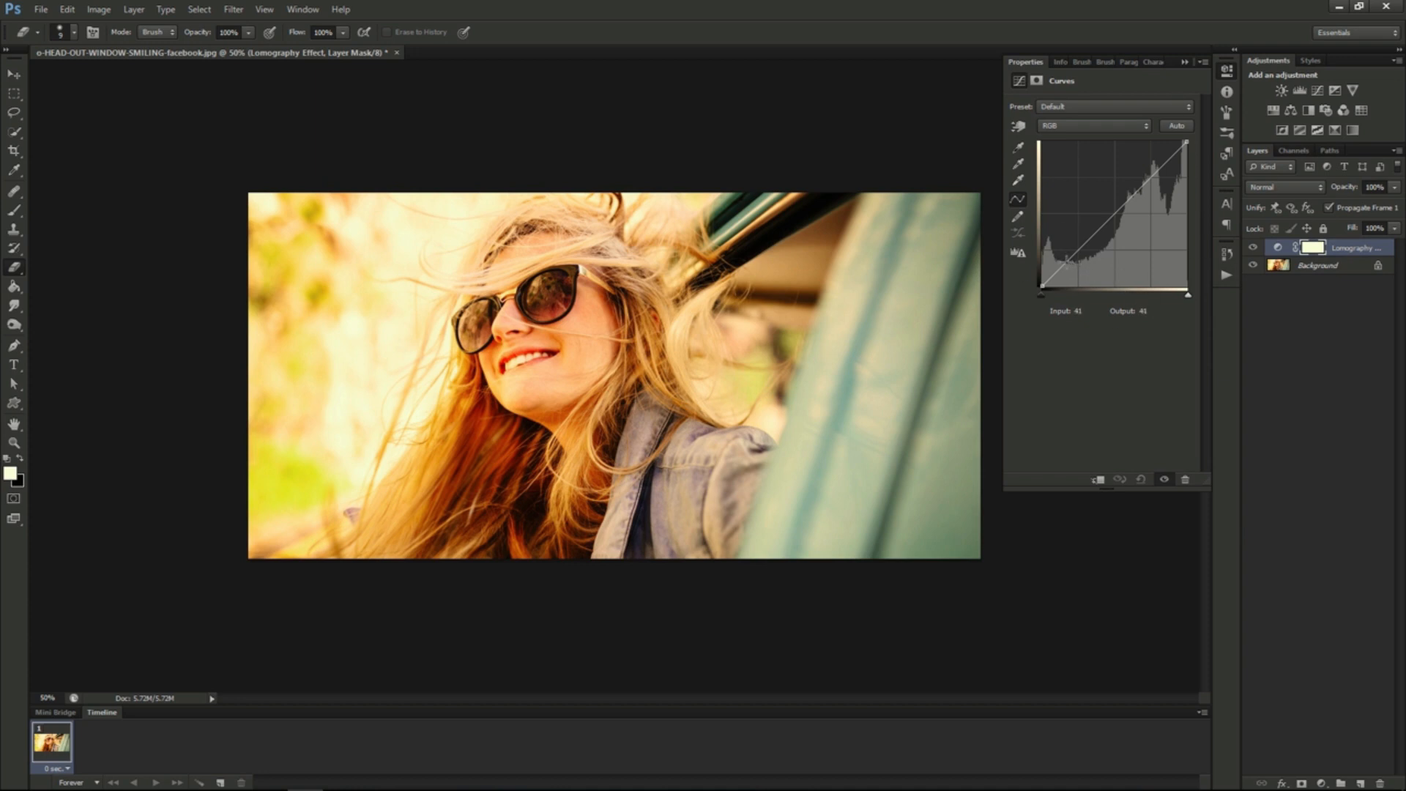
- Shape the RGB curve into a slight S with points at input 47, output 35 and input 190, output 196
left_click(1066, 261)
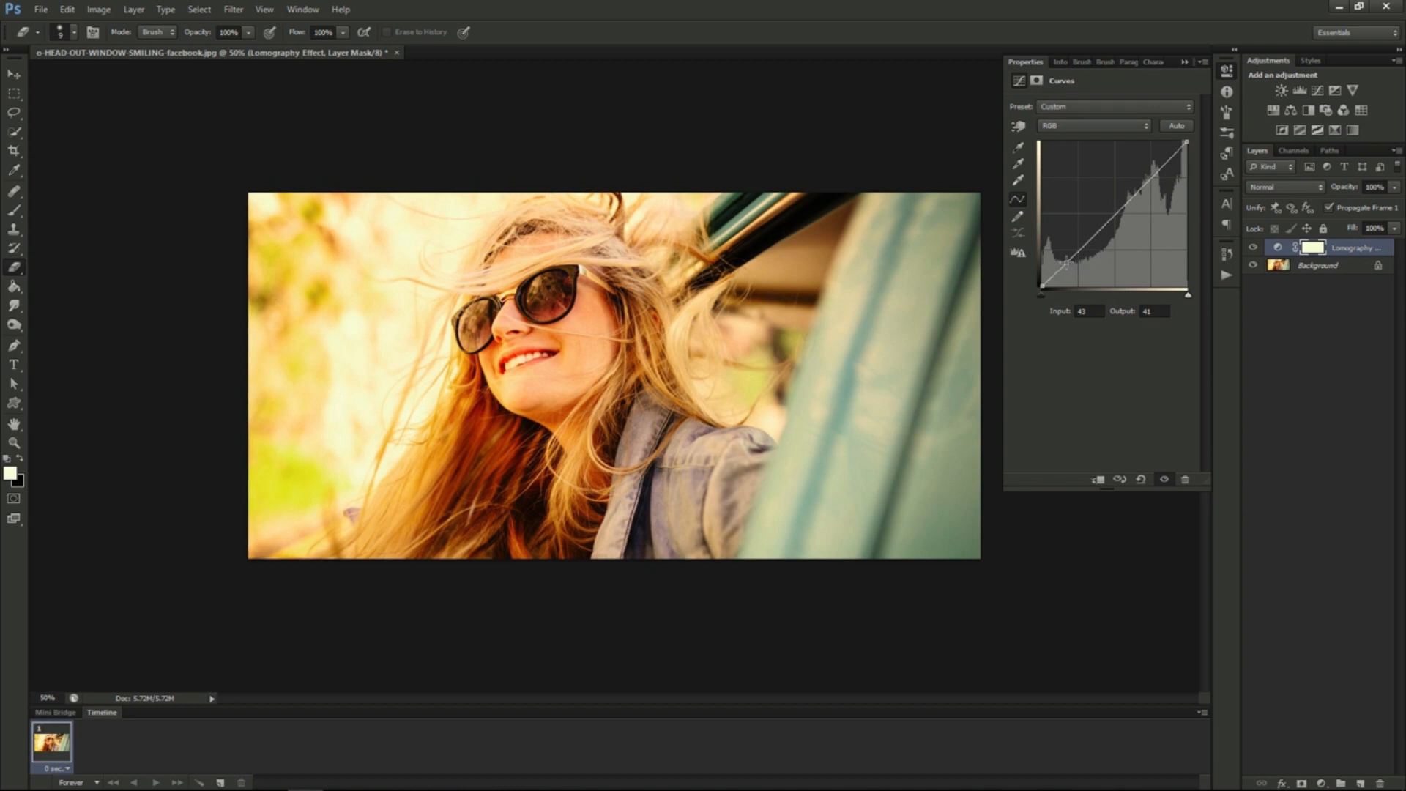
left_click_drag(1066, 261, 1069, 266)
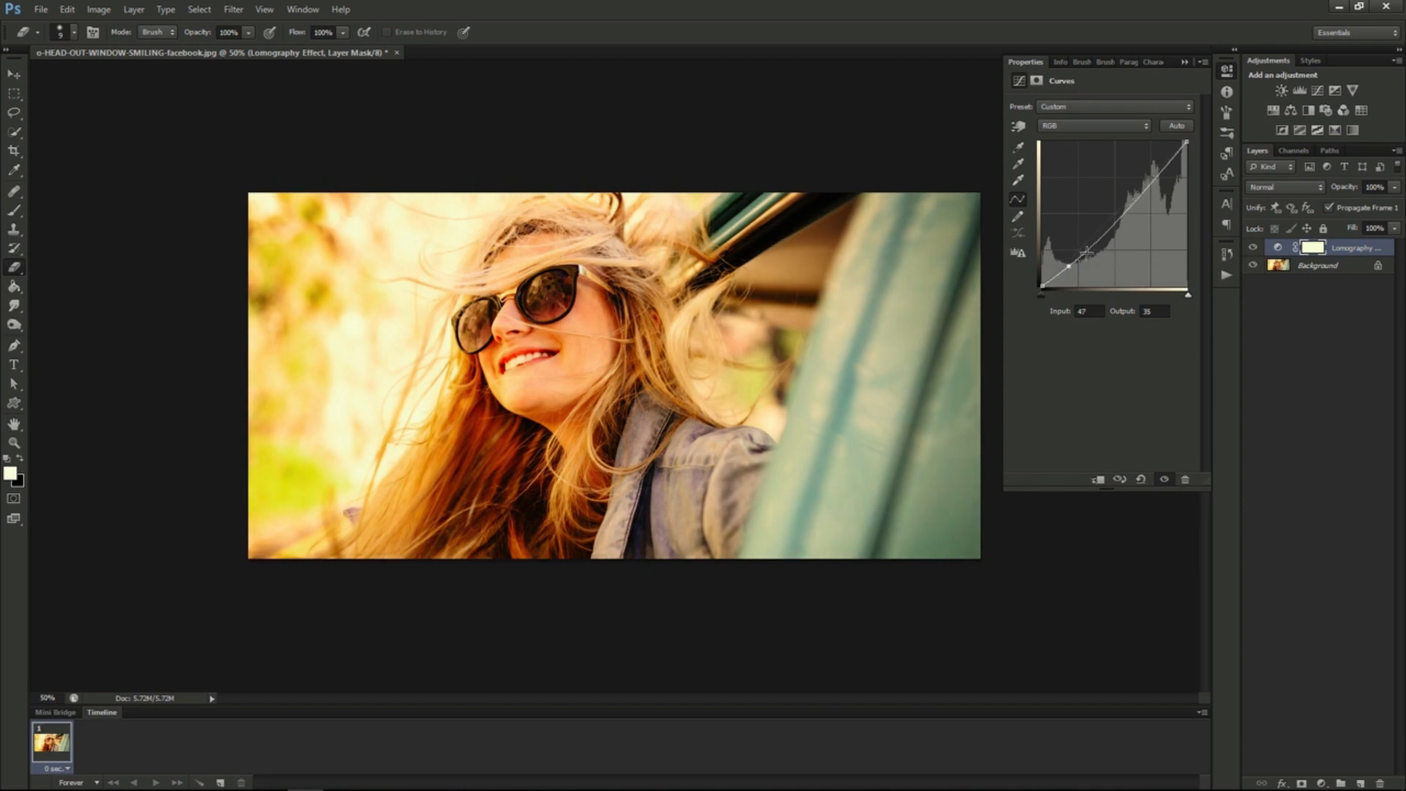
left_click(1152, 180)
left_click_drag(1152, 180, 1150, 173)
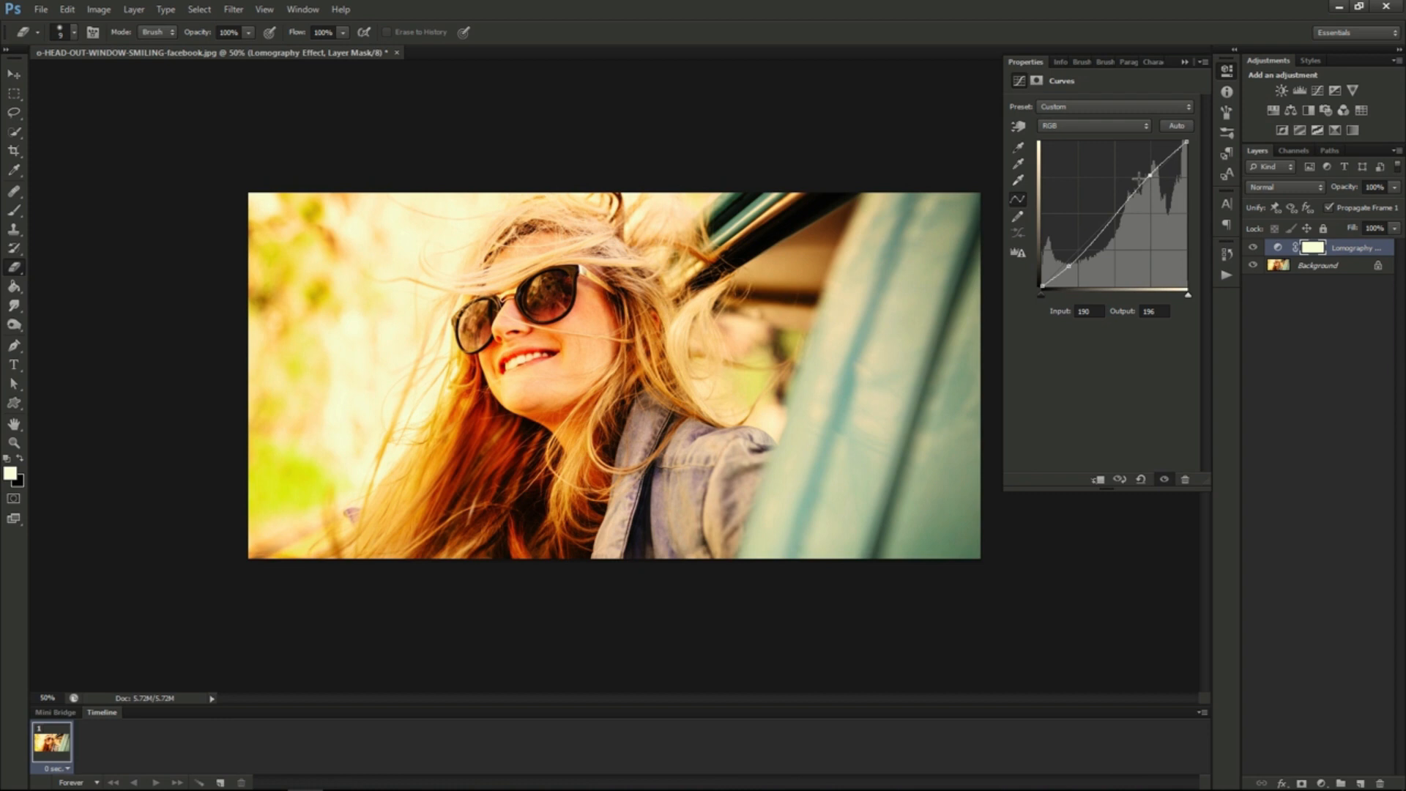
- In the Red channel, pull the shadows down to input 41, output 28, adjust the black point and add a highlight point at input 191, output 190
left_click(1080, 126)
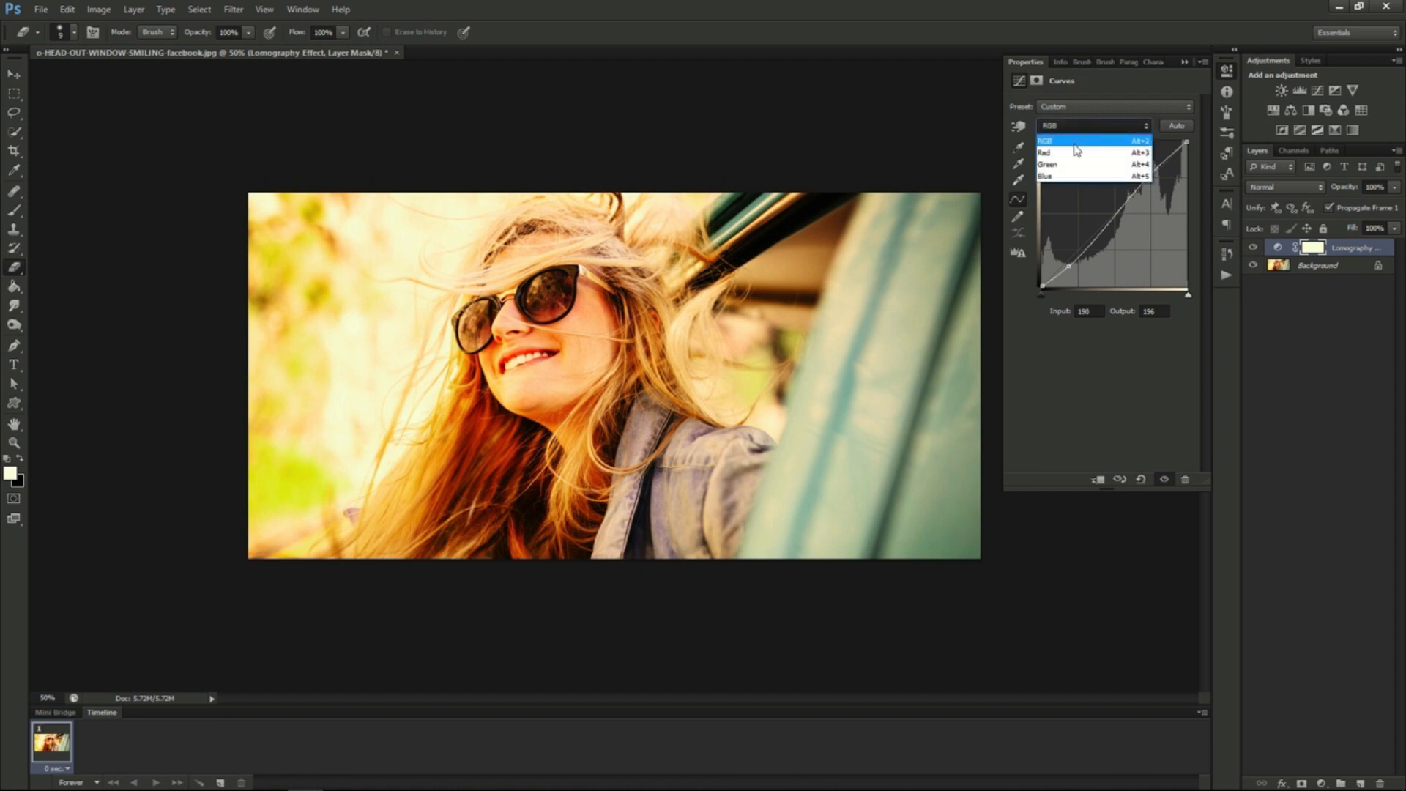
left_click(1076, 144)
left_click(1063, 265)
left_click_drag(1062, 265, 1065, 270)
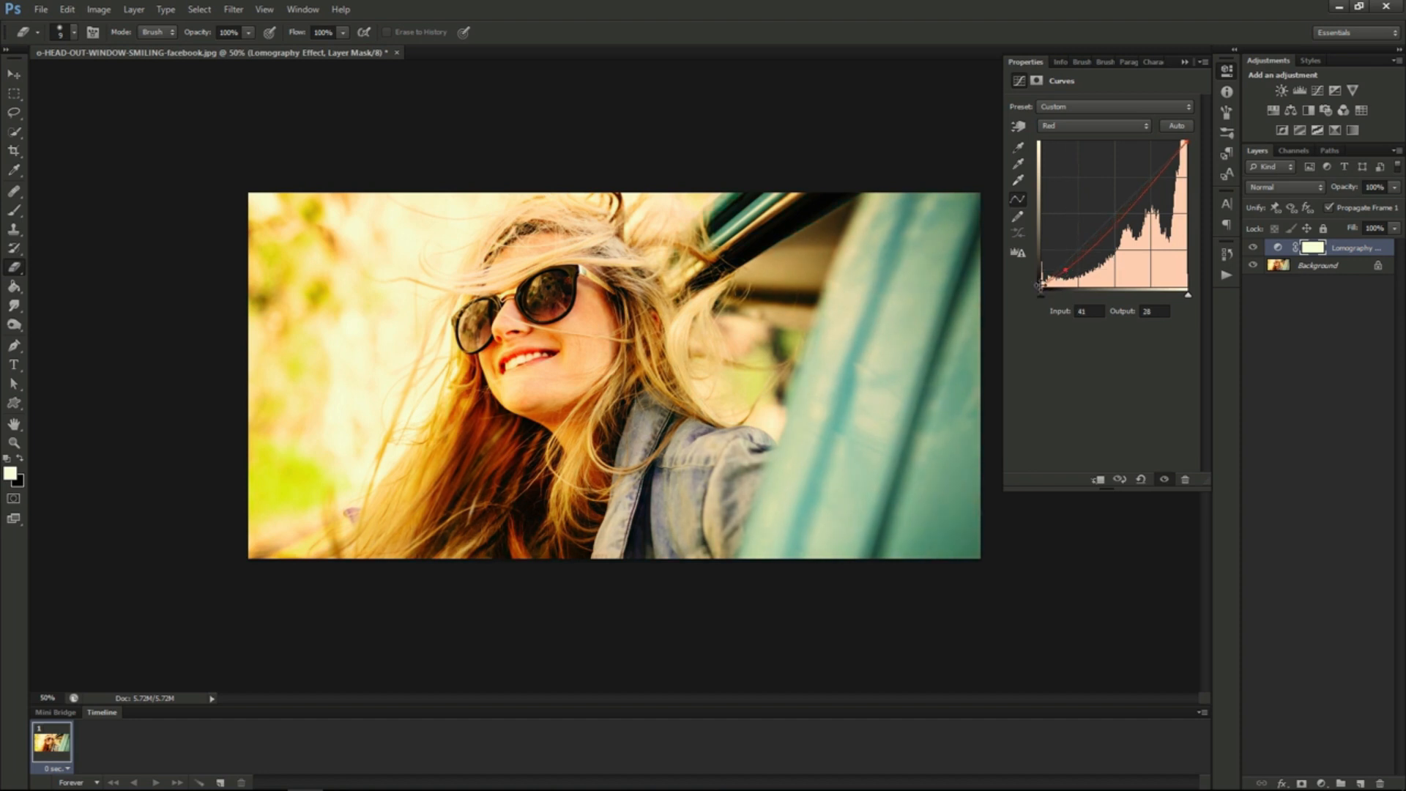
left_click_drag(1041, 287, 1041, 279)
left_click_drag(1153, 186, 1151, 178)
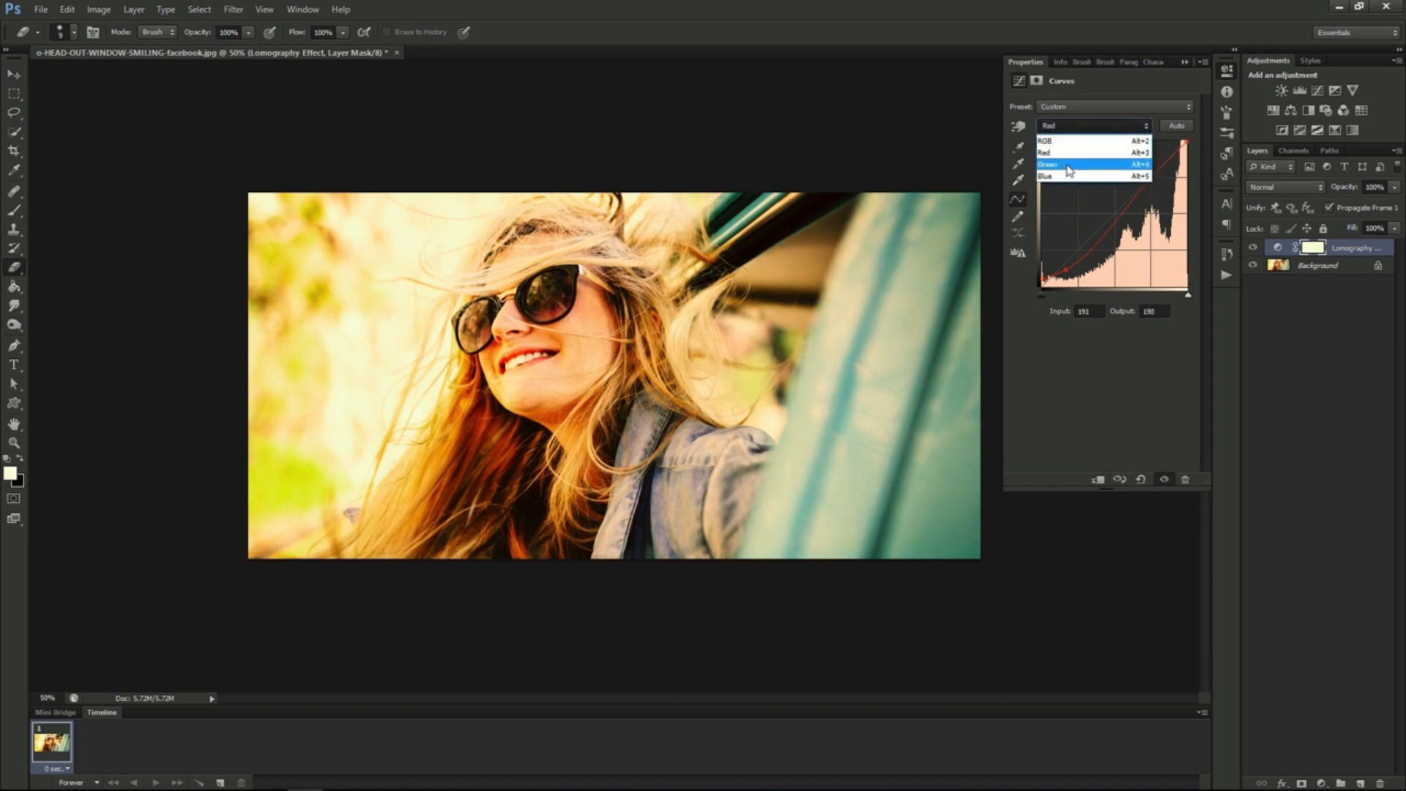
- In the Green channel, raise the shadows to output 56 and lower the highlights to input 195, output 182
left_click(1067, 171)
left_click_drag(1071, 258, 1070, 253)
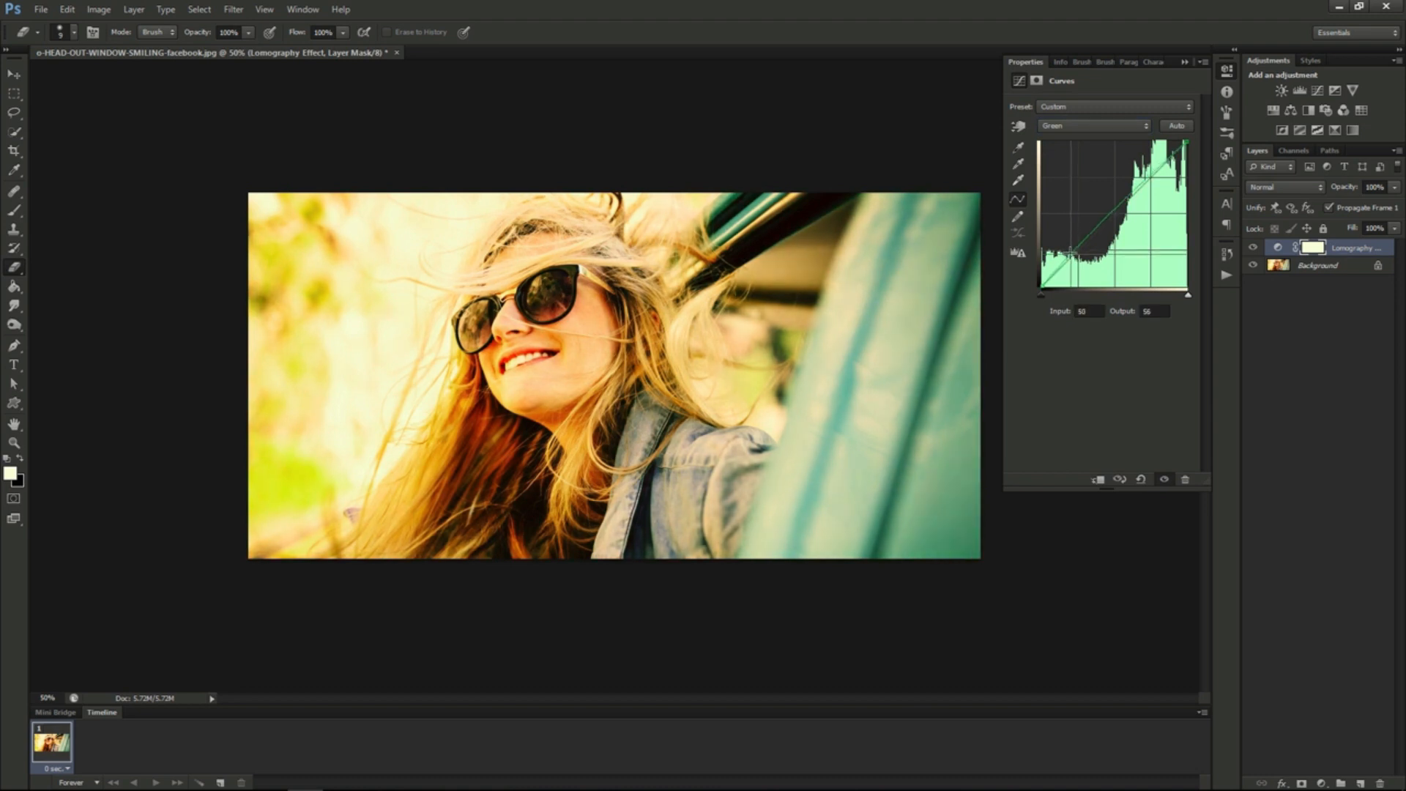
left_click(1147, 177)
left_click_drag(1147, 177, 1152, 183)
- In the Blue channel, raise the shadows to input 42, output 53 and lower the highlights to input 196, output 178
left_click(1117, 126)
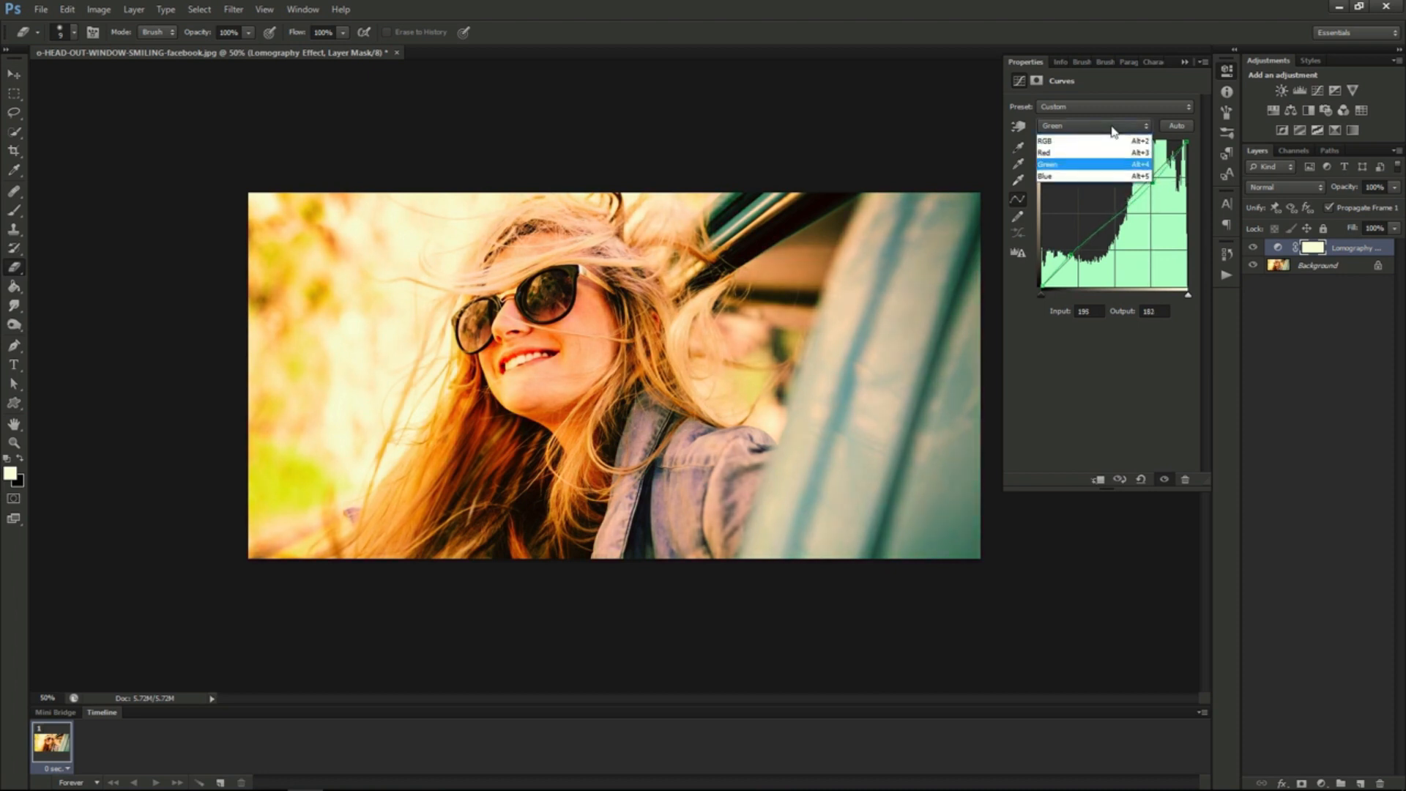
left_click(1082, 178)
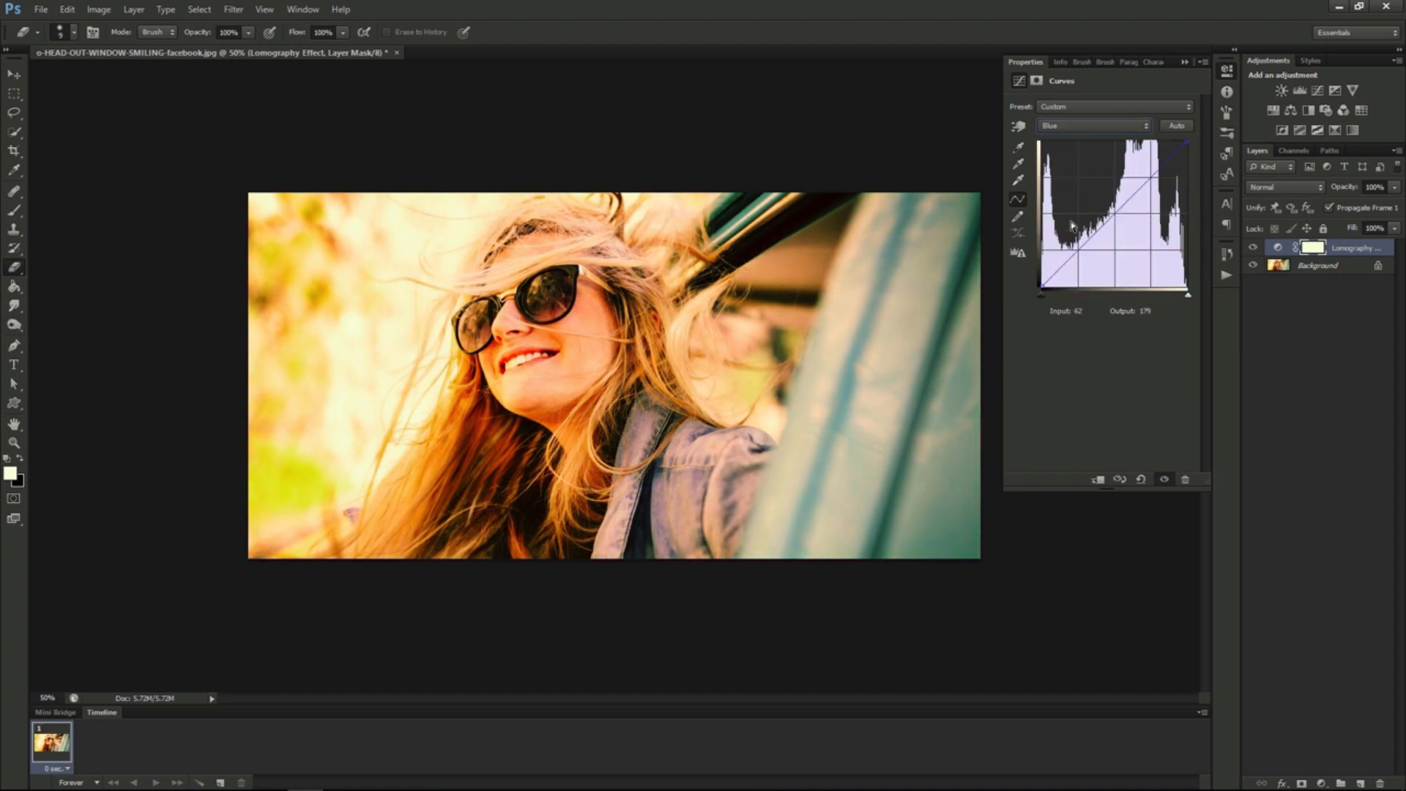
left_click(1068, 263)
left_click(1150, 180)
left_click_drag(1069, 264, 1065, 254)
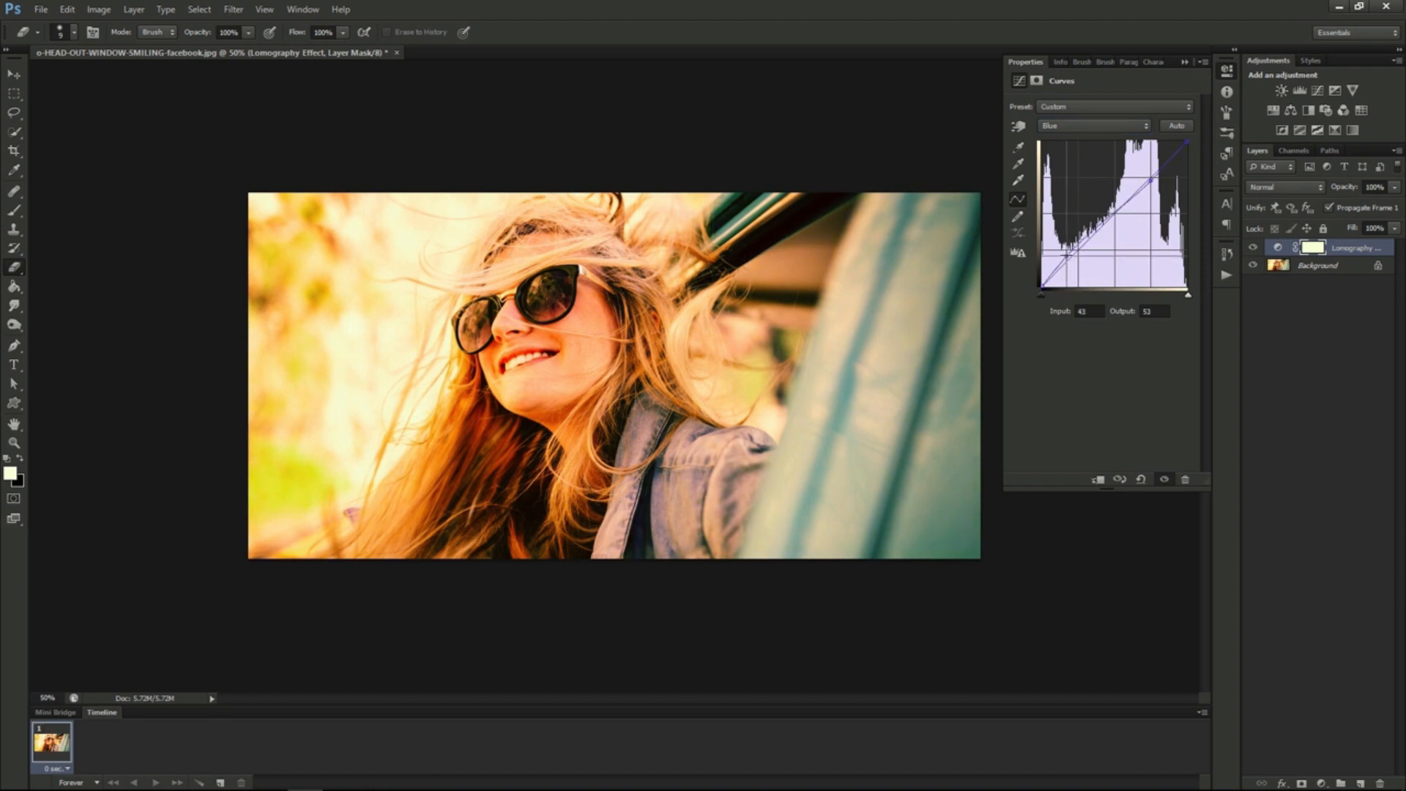
left_click_drag(1151, 180, 1153, 184)
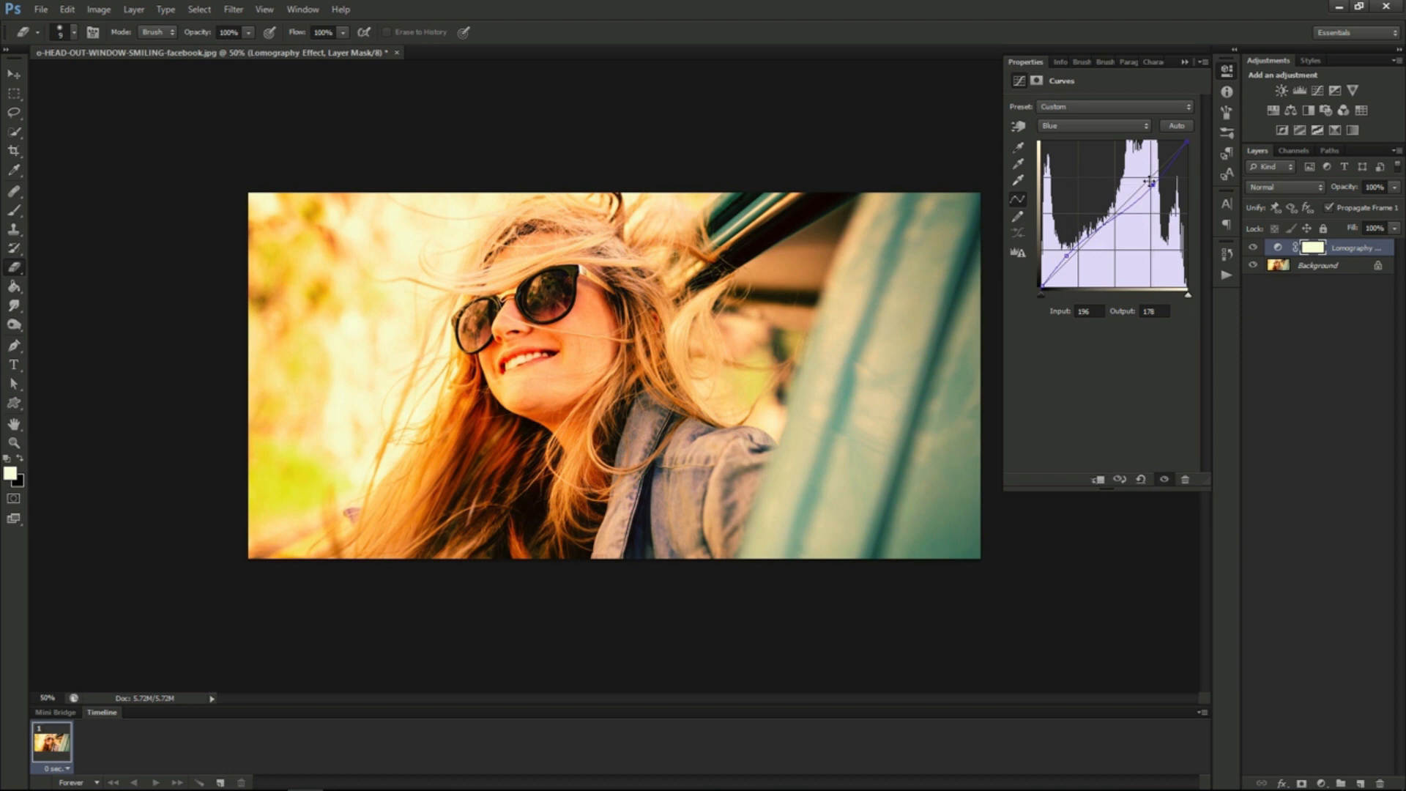
left_click(1069, 108)
left_click(1067, 109)
- Return to the RGB curve and lift its black point to output 31 for faded shadows
left_click(1065, 127)
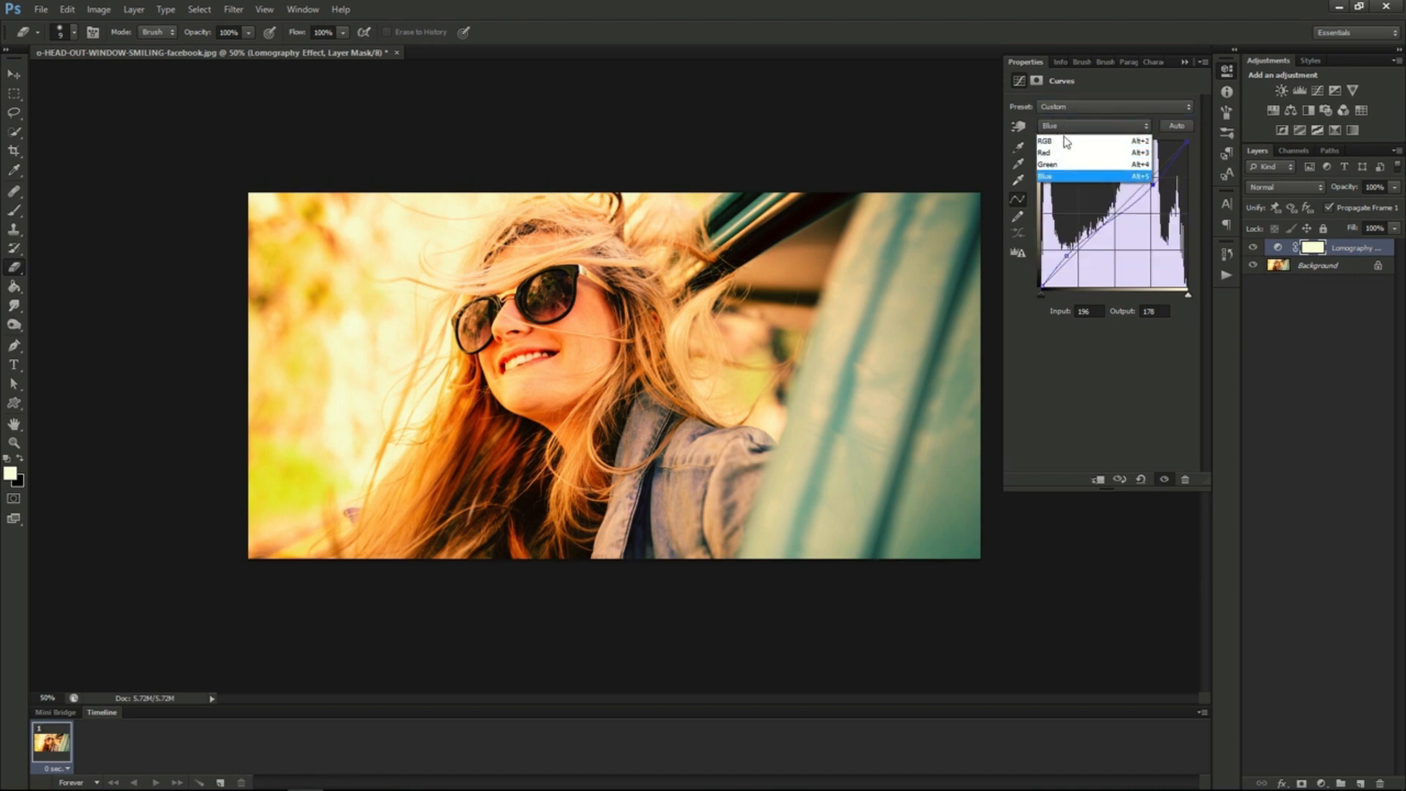
left_click(1066, 141)
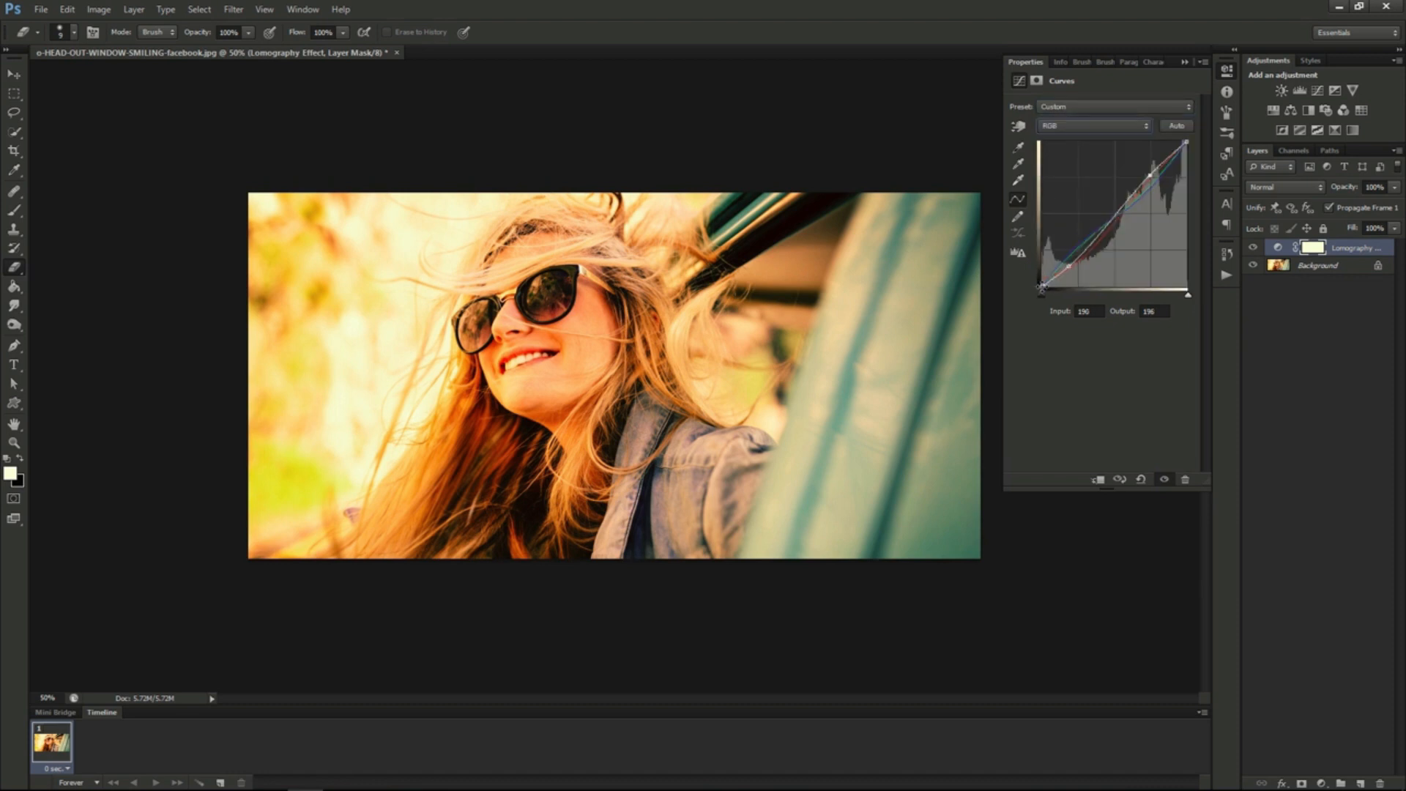
left_click_drag(1042, 285, 1044, 270)
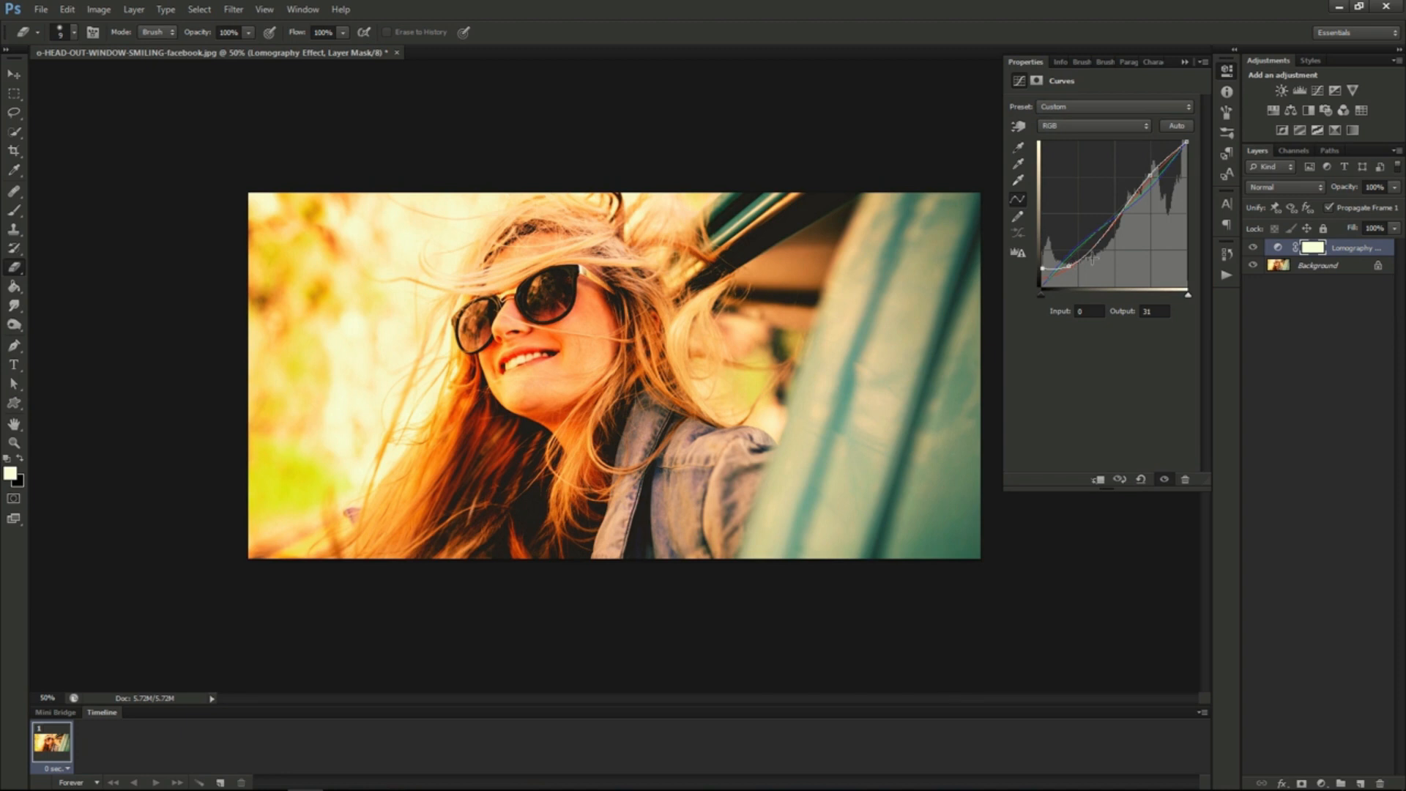
- Reduce the Lomography Effect layer's opacity to 55%
left_click(1393, 189)
left_click(1363, 206)
left_click_drag(1363, 206, 1363, 206)
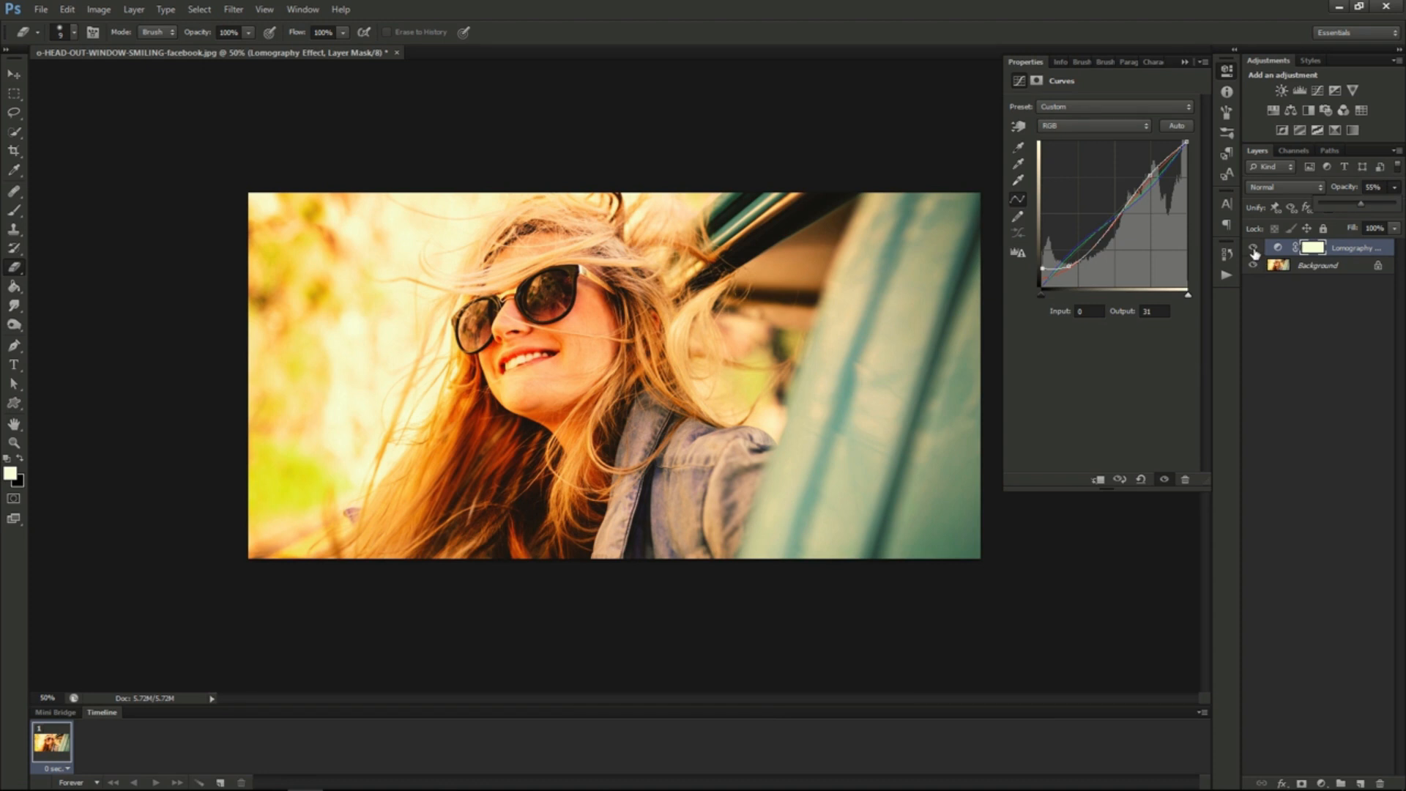
left_click(1394, 190)
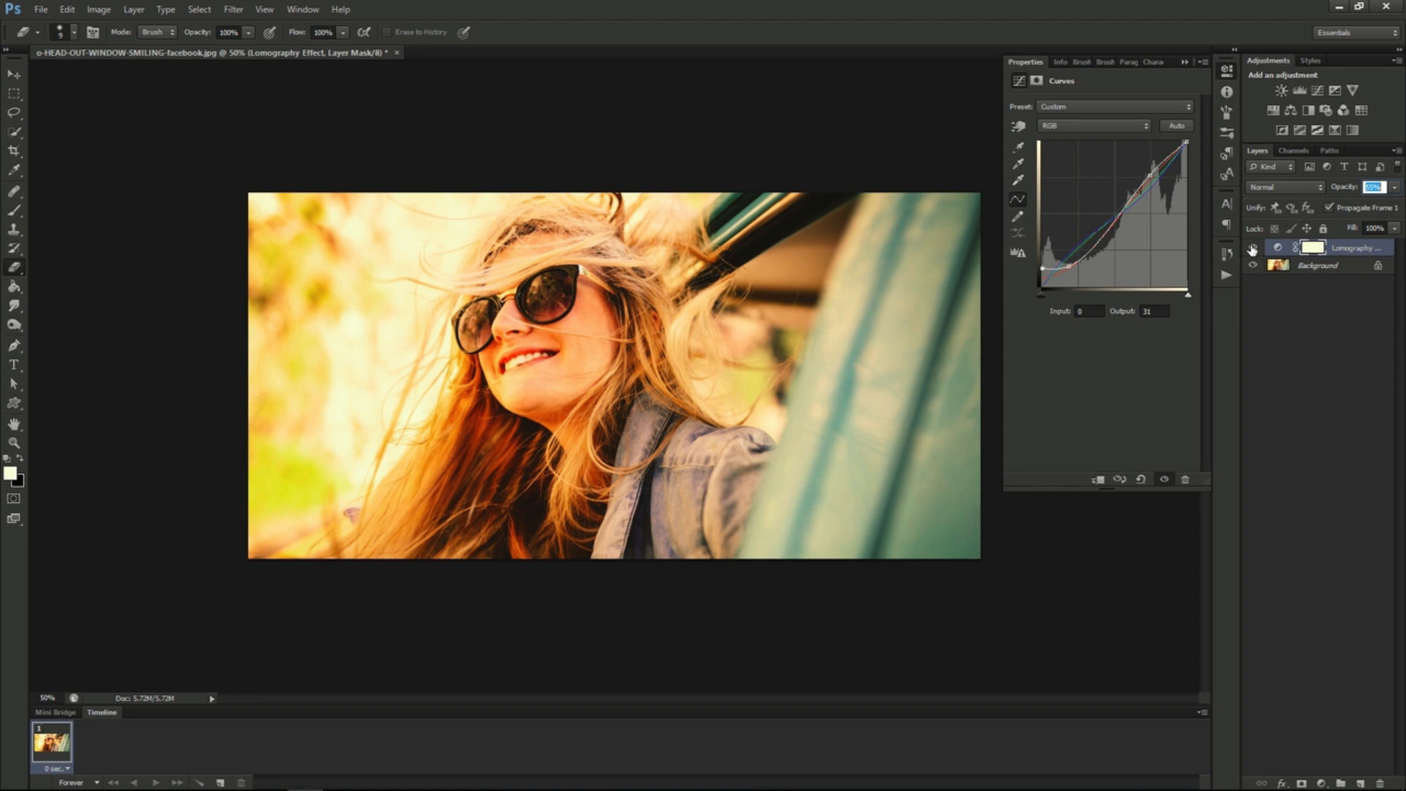
- Toggle the Lomography Effect layer's visibility repeatedly to compare the photo before and after
left_click(1252, 250)
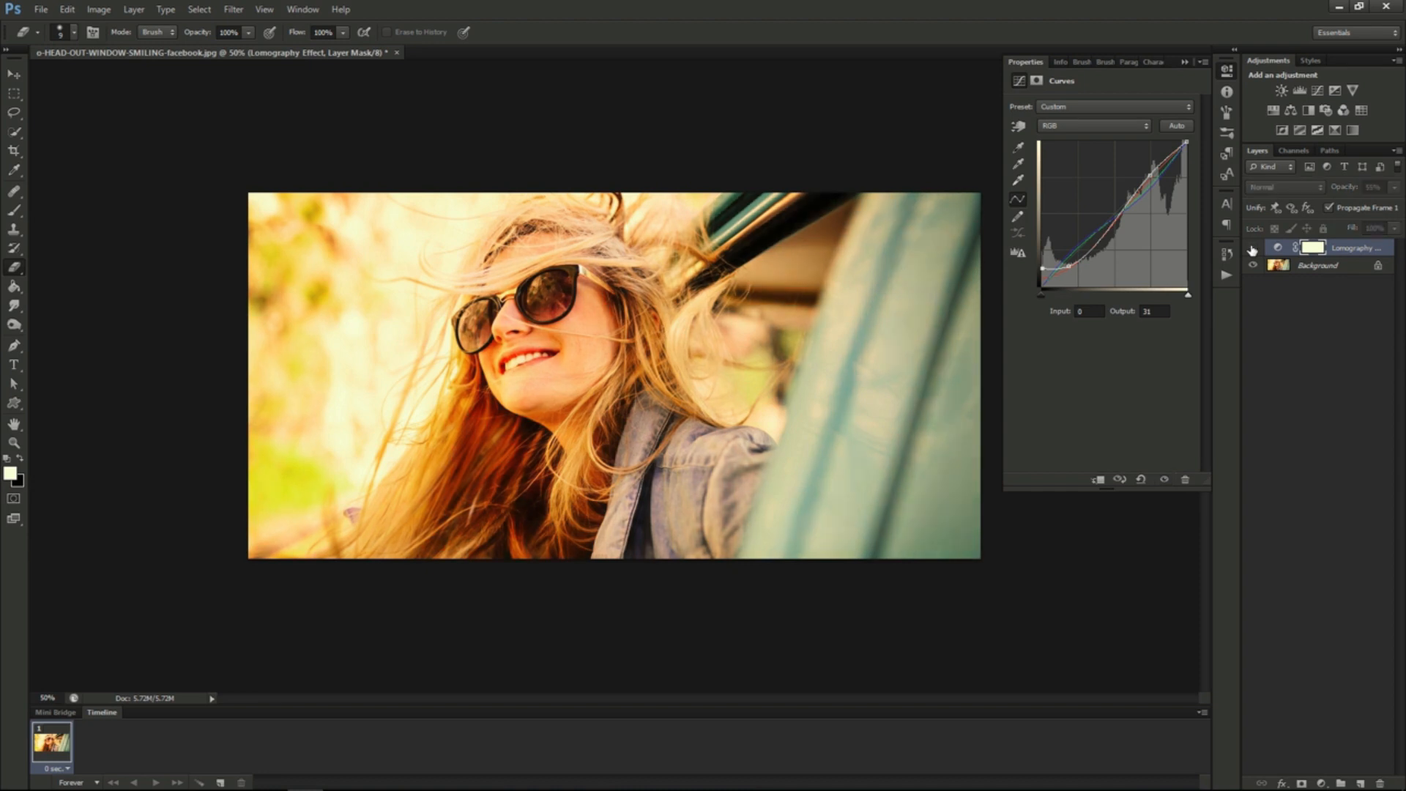
left_click(1252, 250)
left_click(1253, 250)
left_click(1252, 249)
left_click(1252, 249)
left_click(1252, 250)
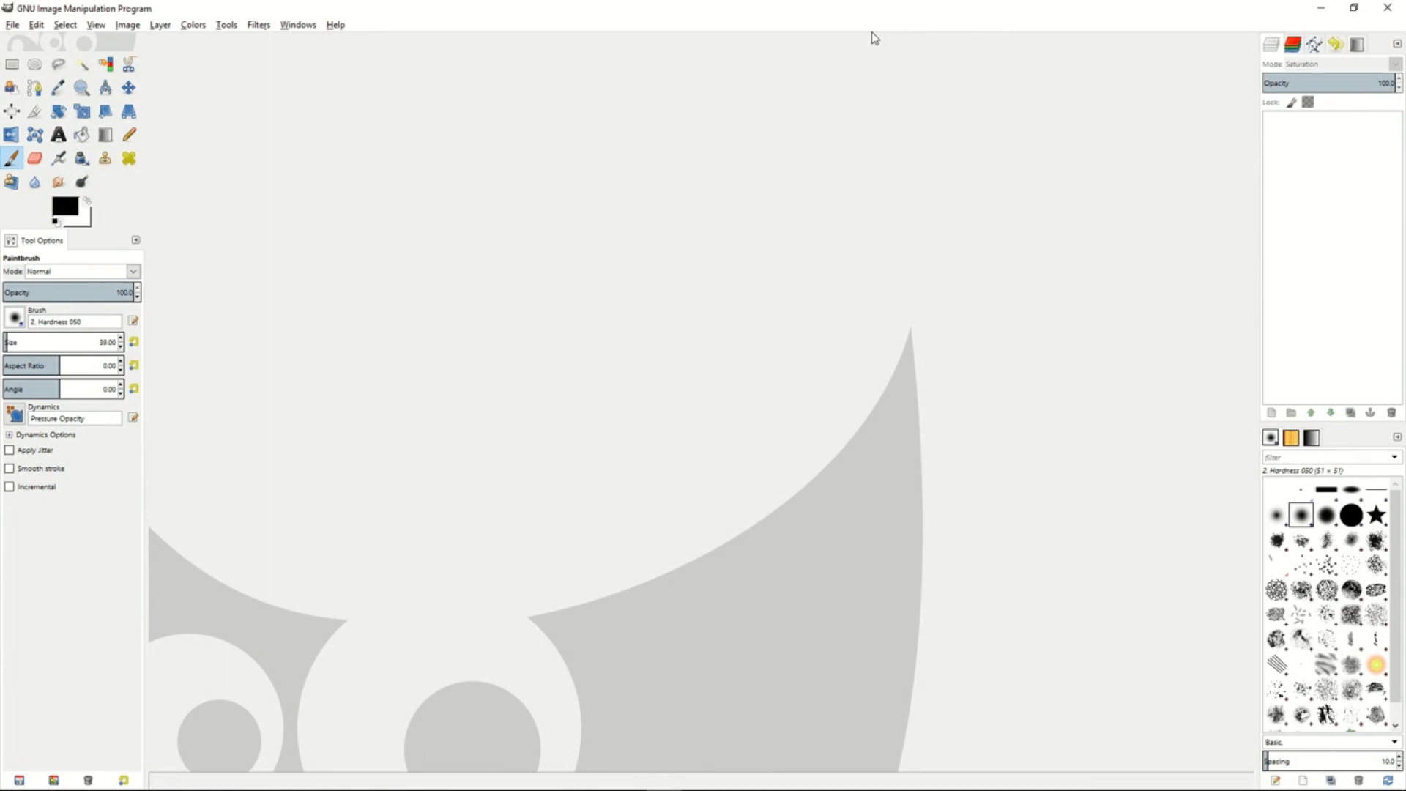
- Switch to GIMP and open the recent image o-HEAD-OUT-WINDOW-SMILING-facebook.jpg, fitting the whole photo in view
left_click(13, 24)
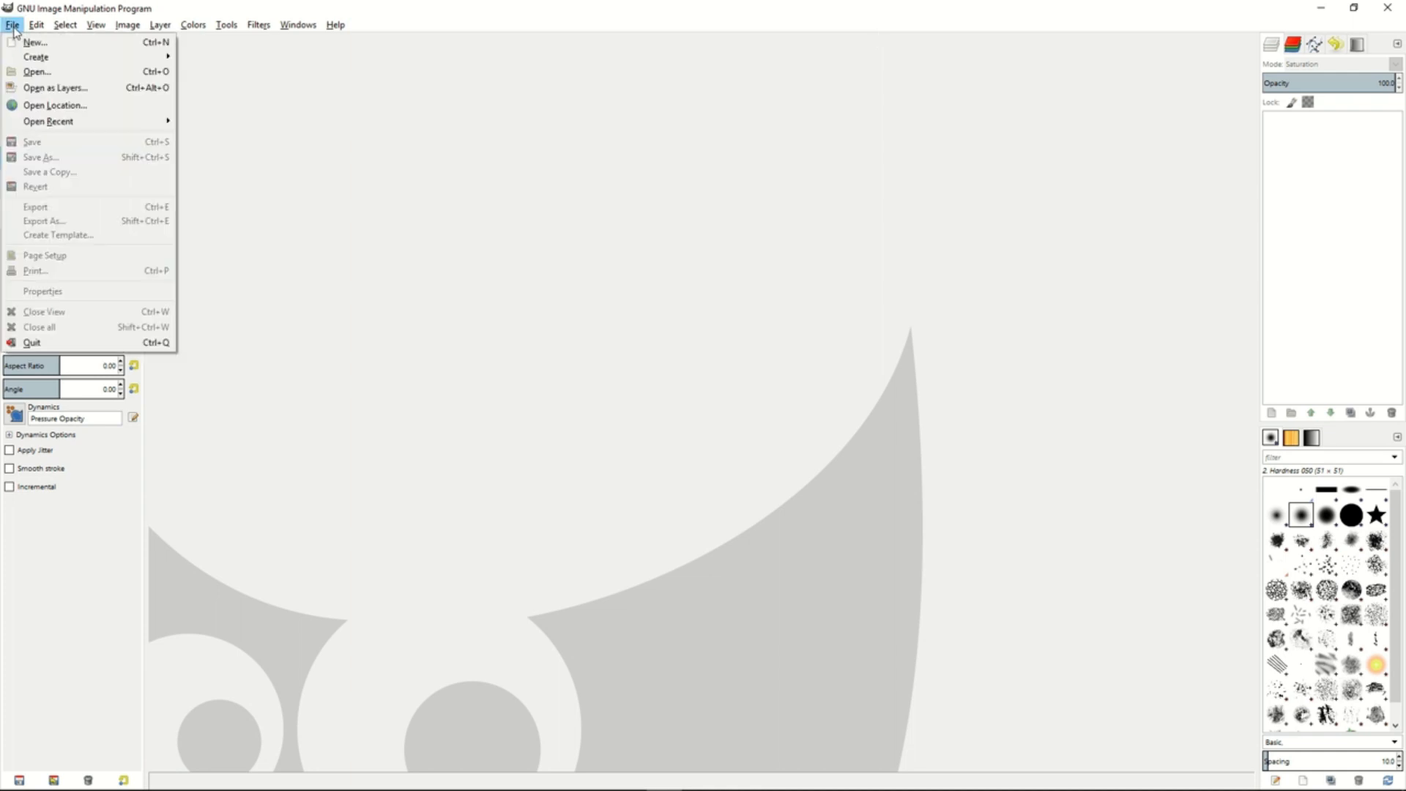
mouse_move(69, 120)
left_click(252, 129)
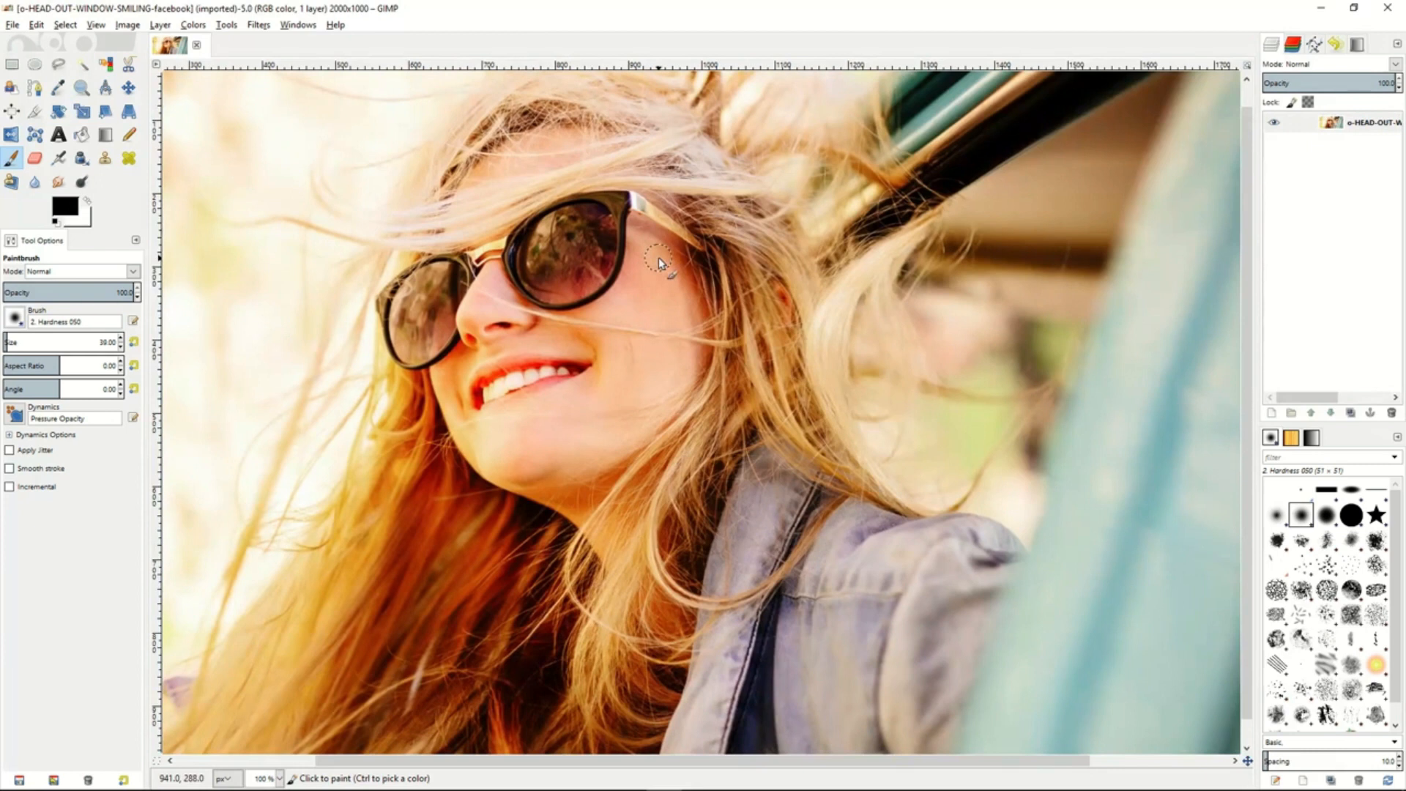
key("minus")
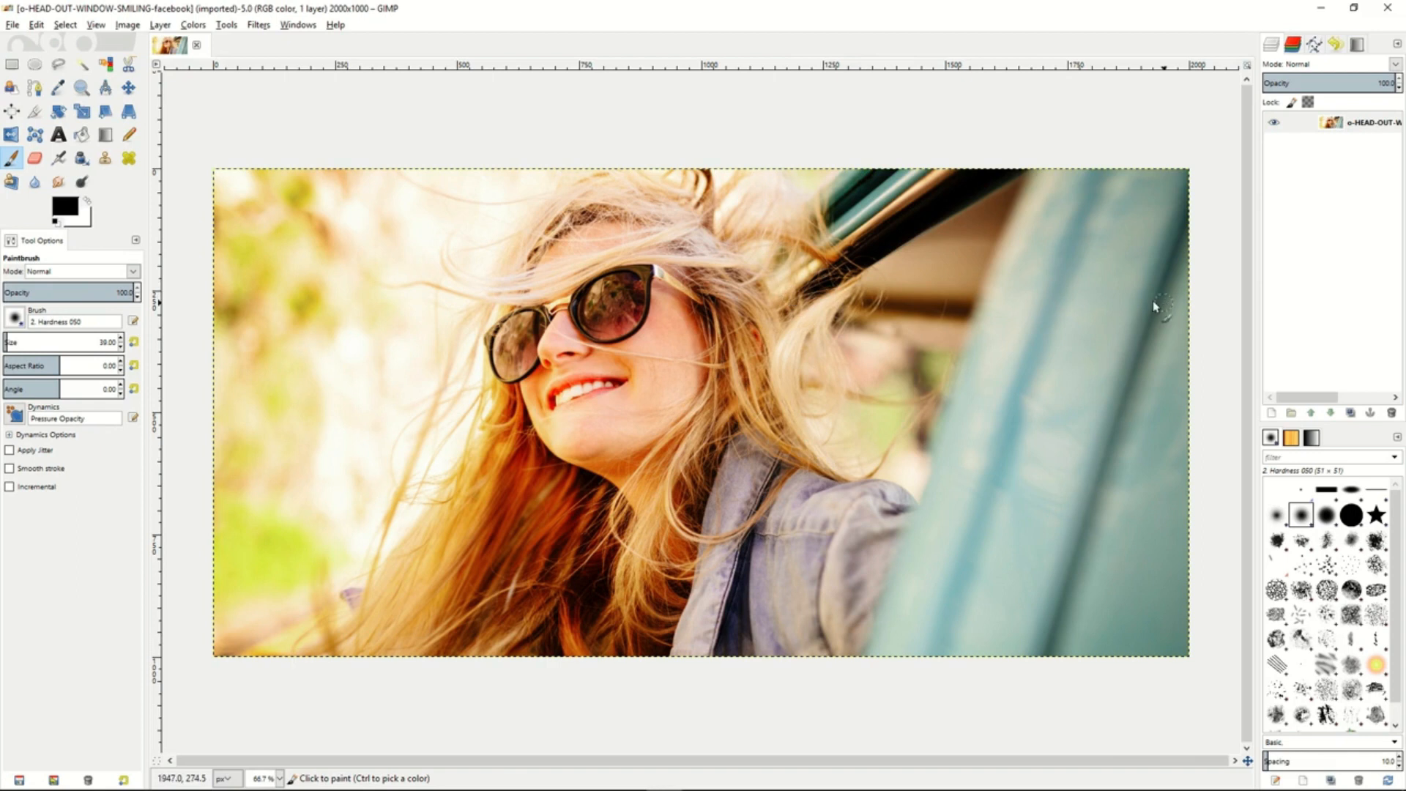
- Create a transparent 2000 × 1000 px layer above the photo and add a White (full opacity) mask to it
right_click(1305, 179)
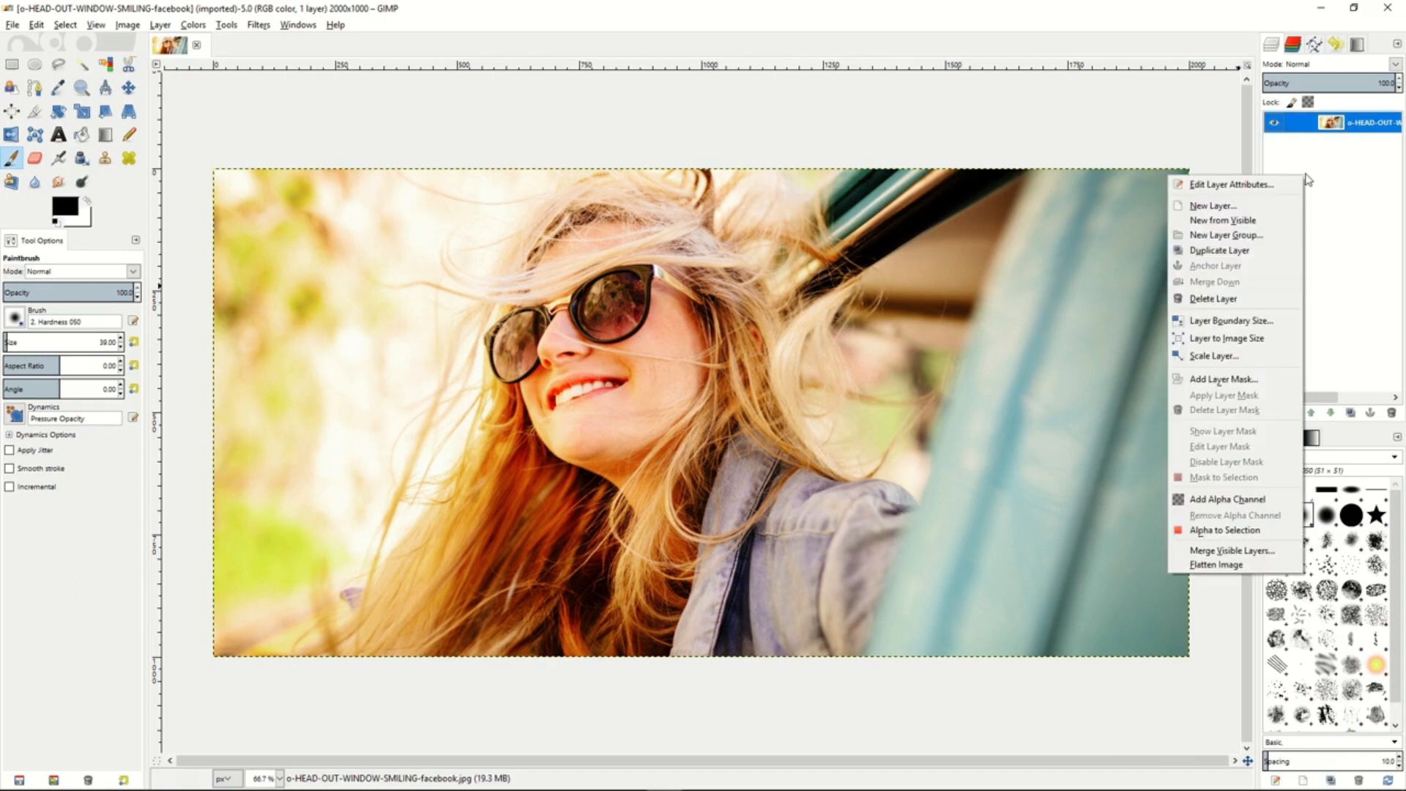
left_click(1259, 202)
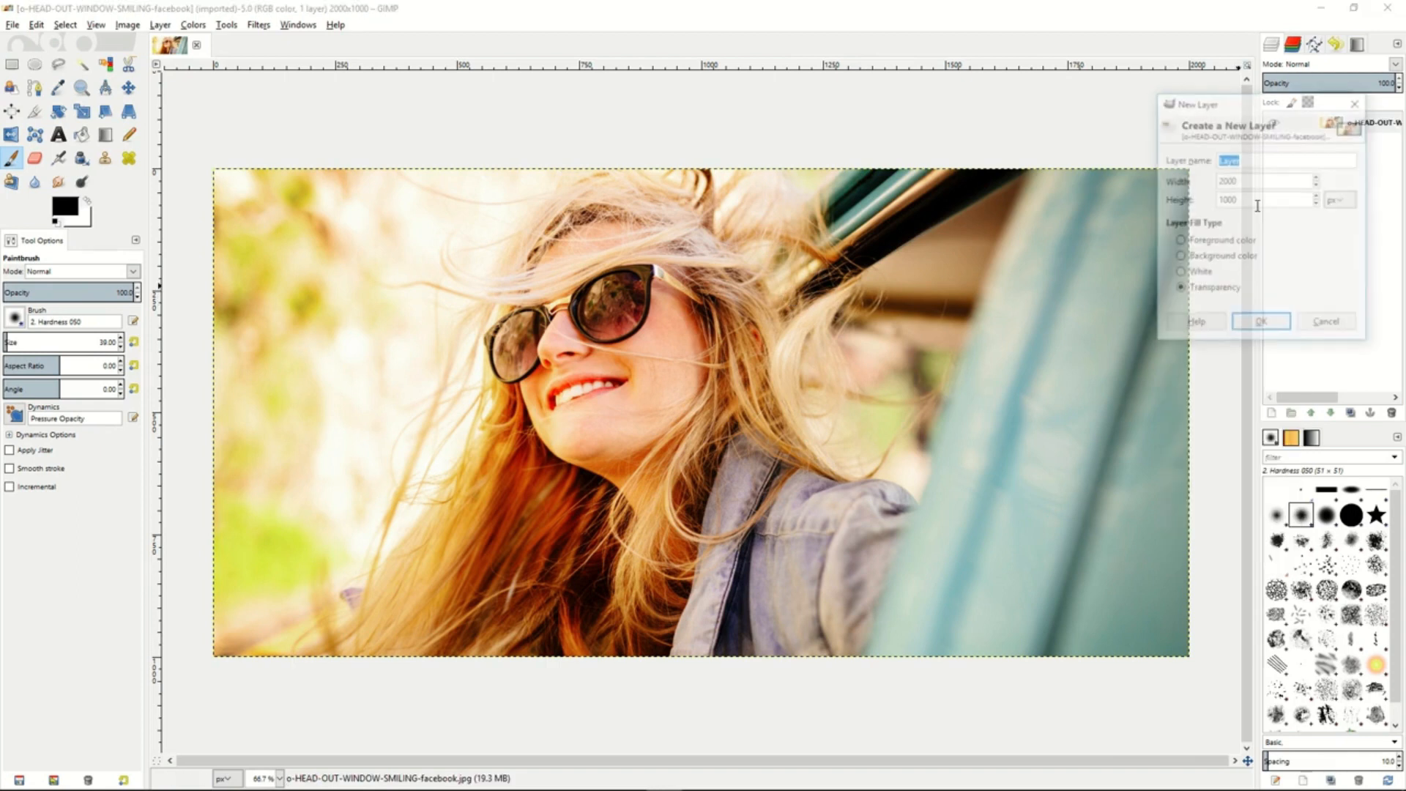
left_click(1260, 334)
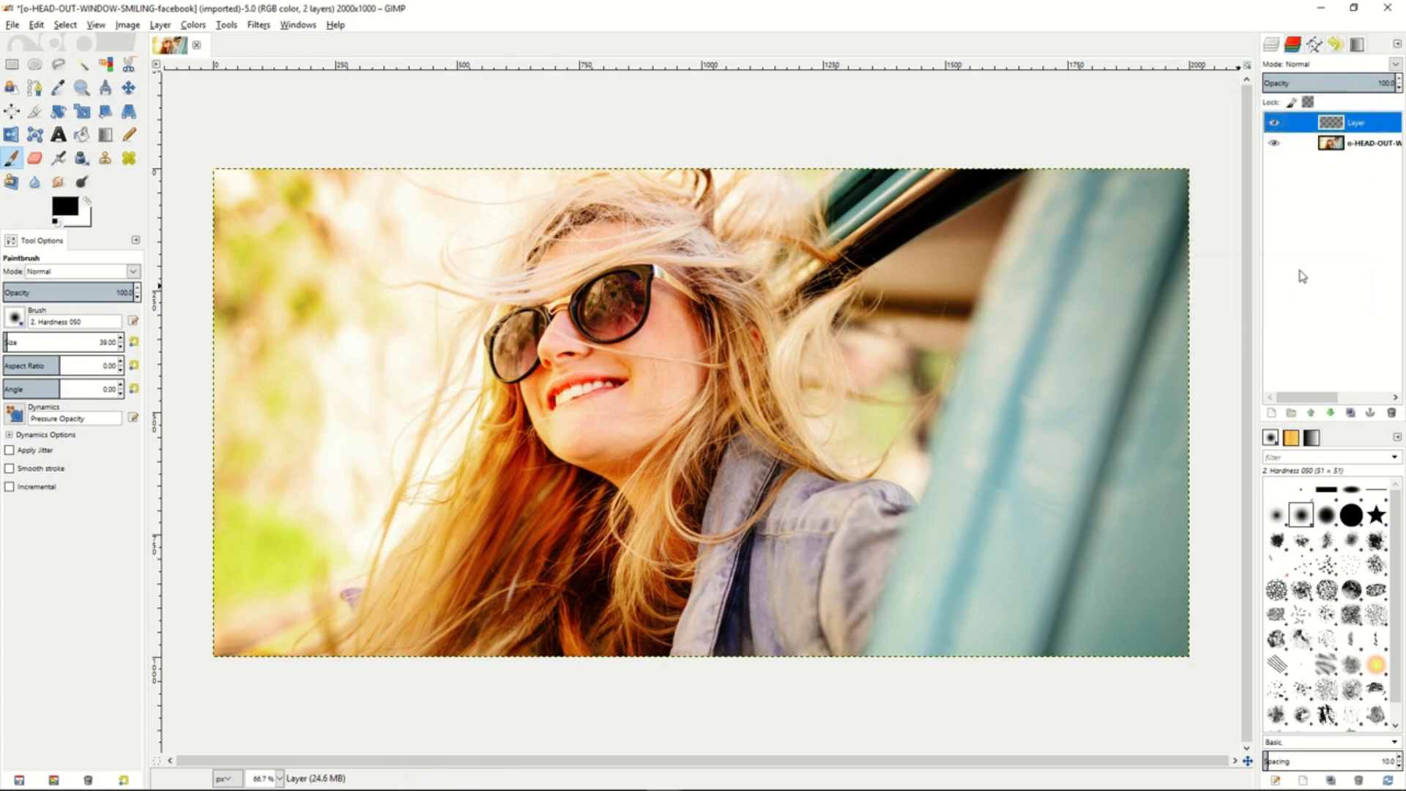
right_click(1352, 128)
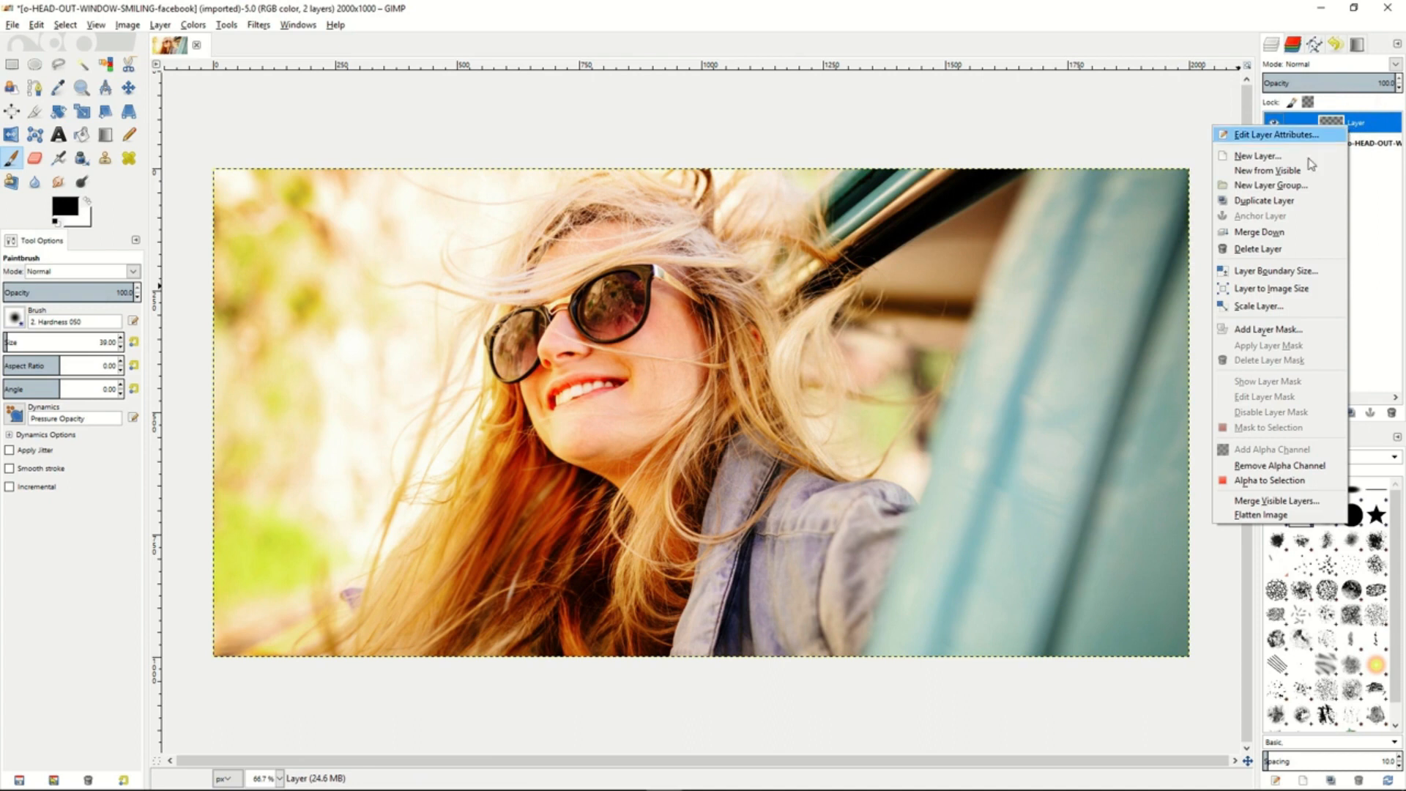
left_click(1273, 331)
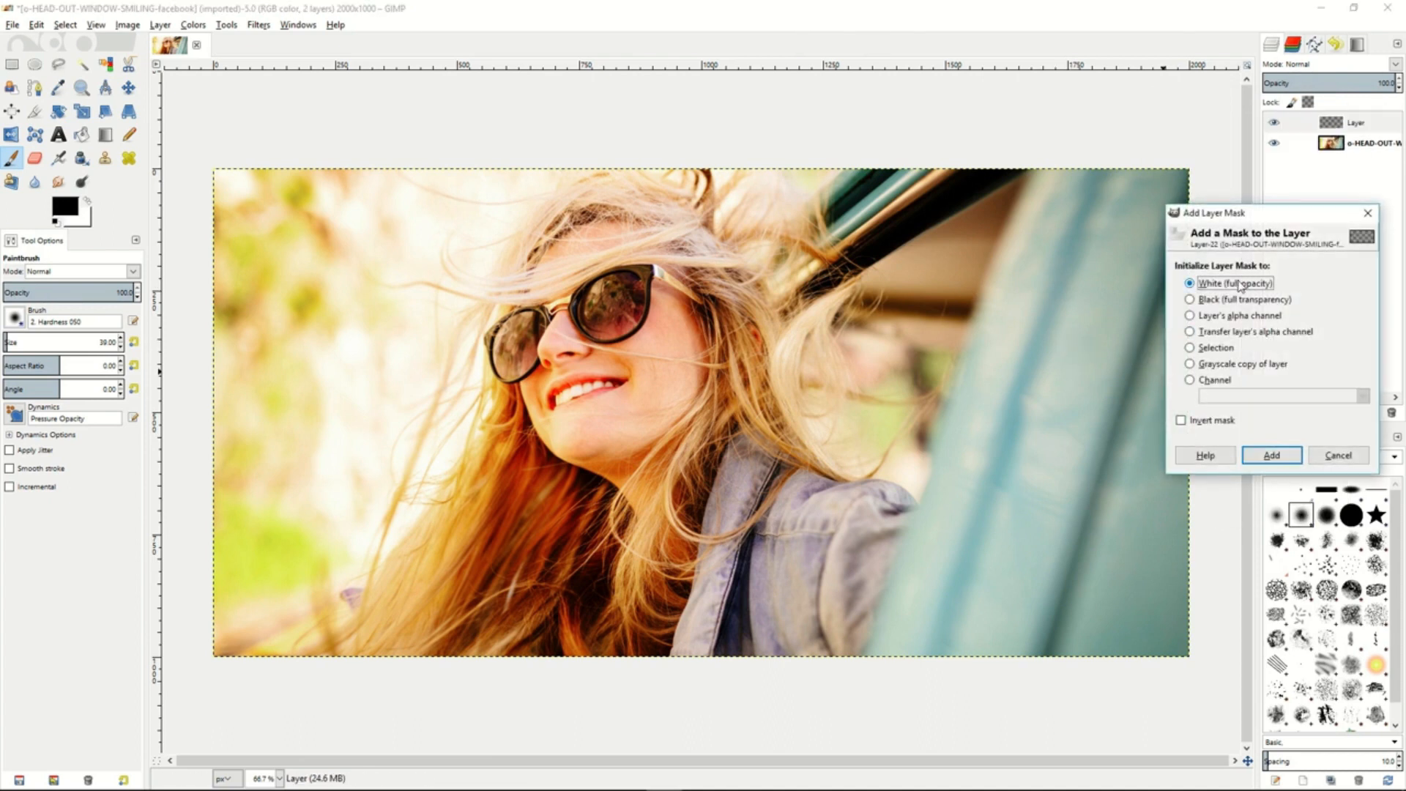
left_click(1268, 455)
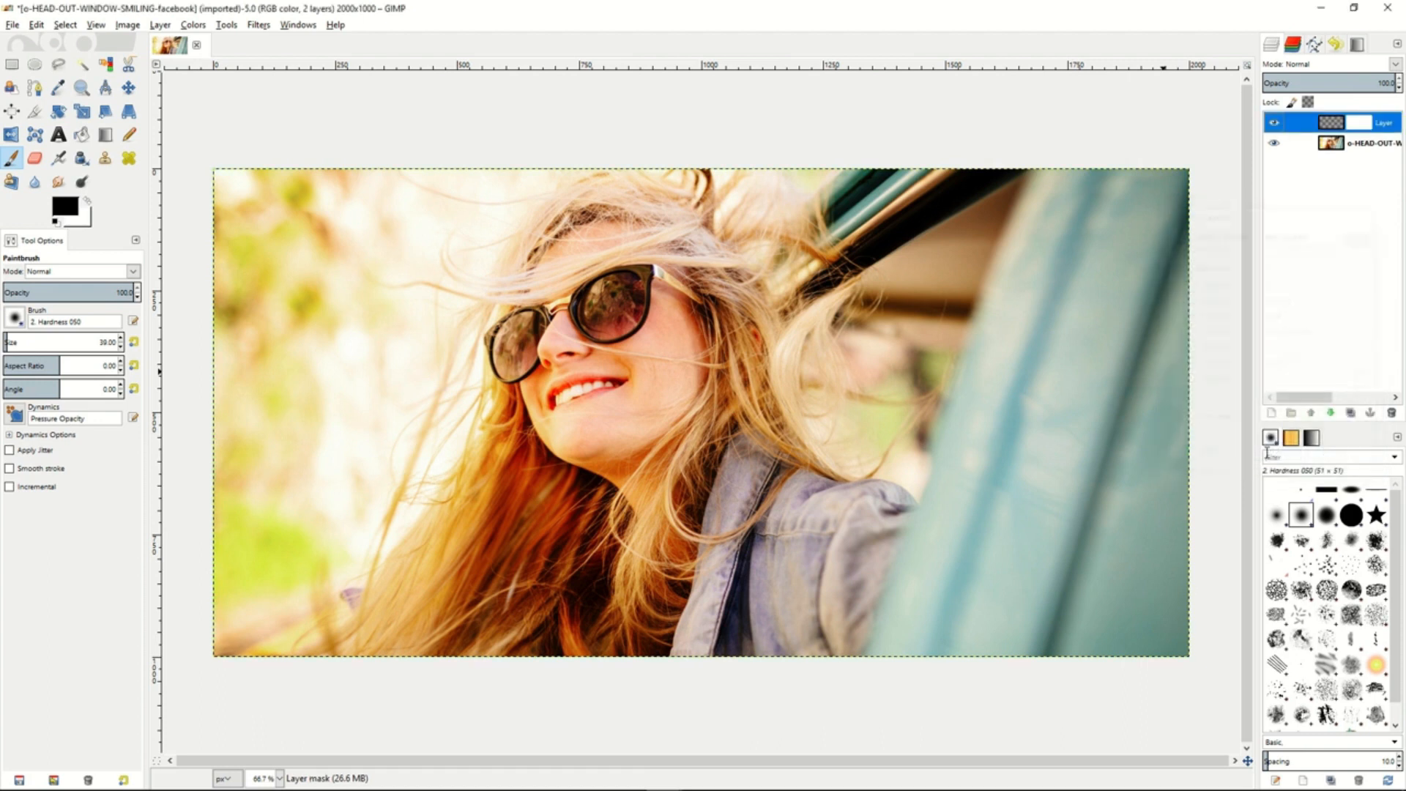
- Set the new masked layer's mode to Saturation at 100% opacity
left_click(1324, 66)
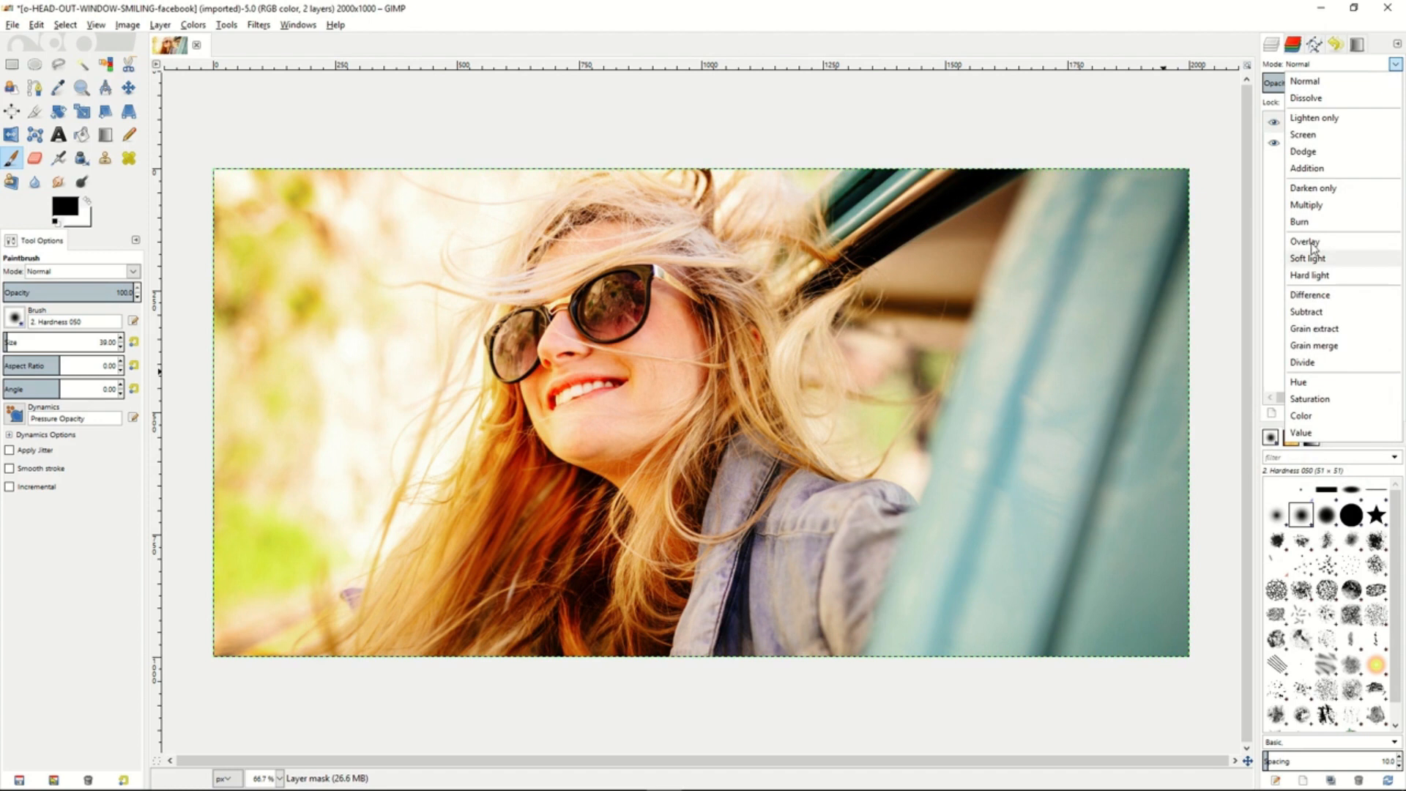
left_click(1310, 399)
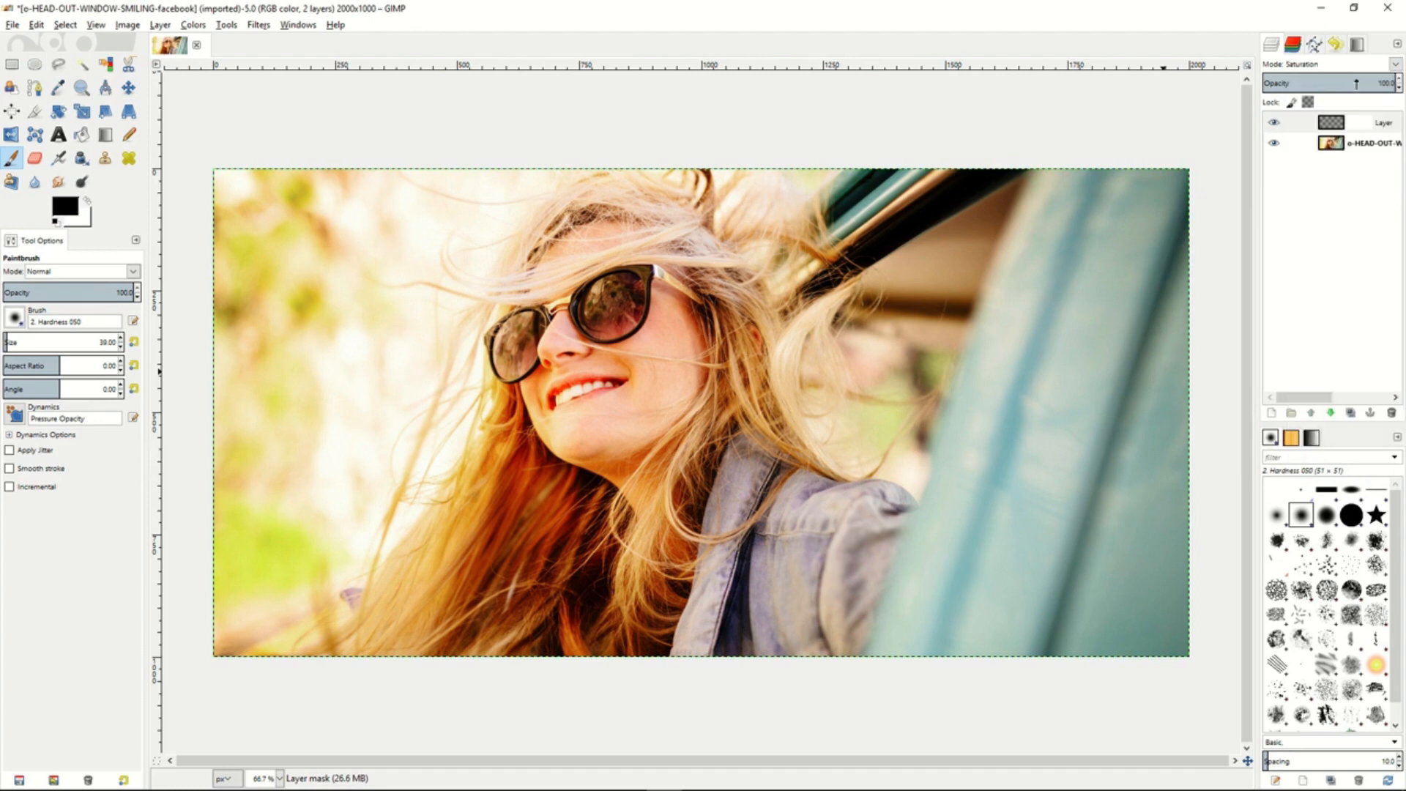
mouse_move(1355, 83)
left_mouse_down()
mouse_move(1327, 83)
mouse_move(1395, 83)
left_mouse_up()
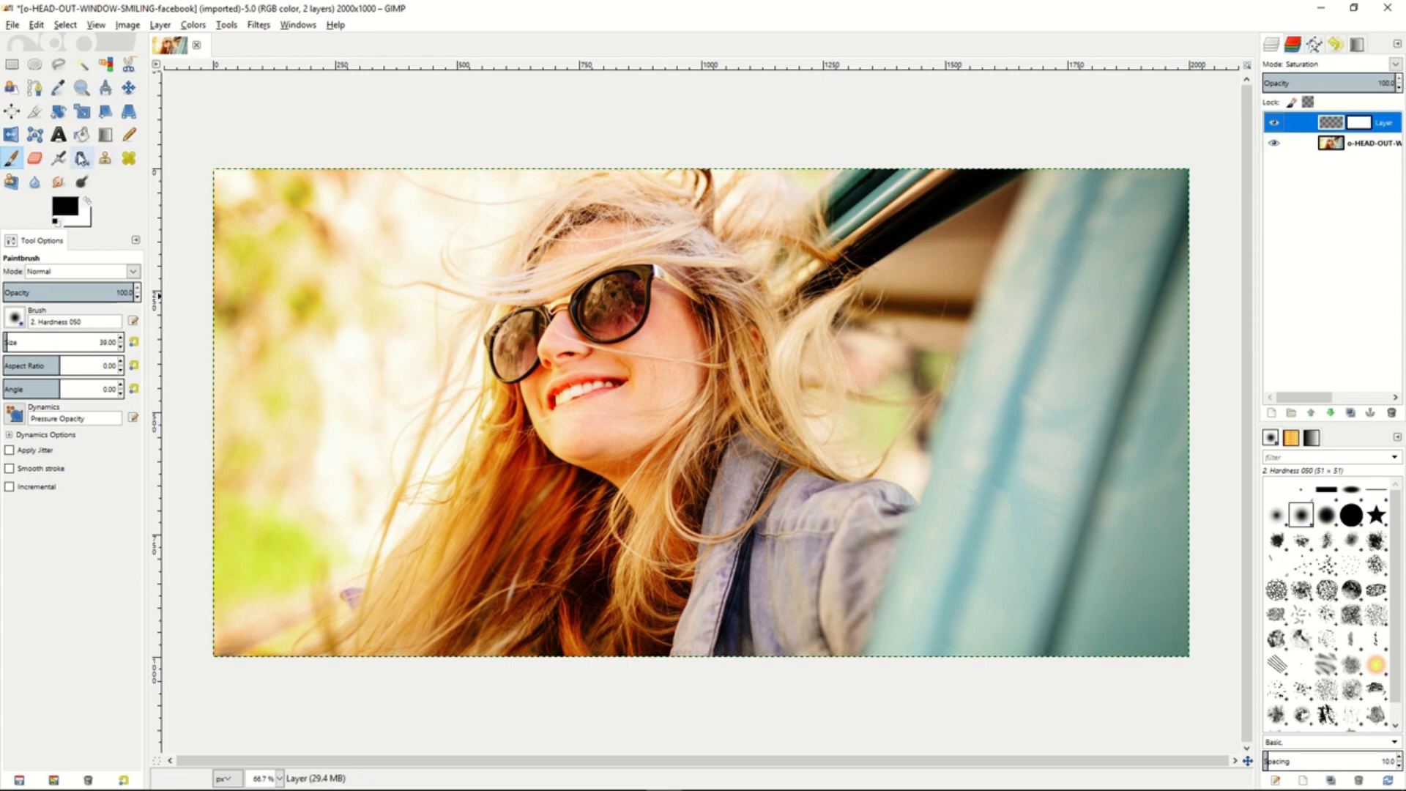
- Fill the Saturation layer itself, not its mask, with black using Bucket Fill
left_click(81, 134)
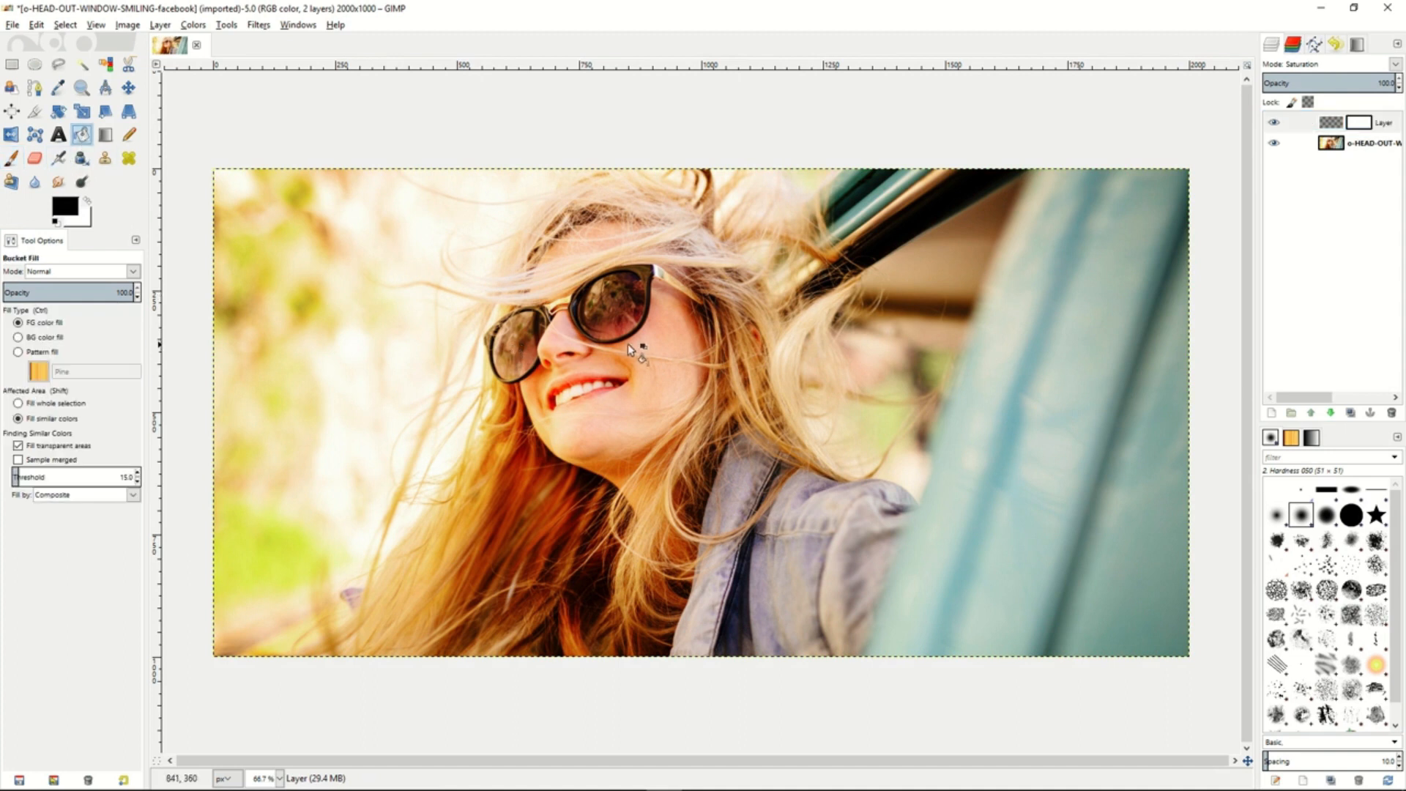
left_click(1331, 123)
left_click(847, 329)
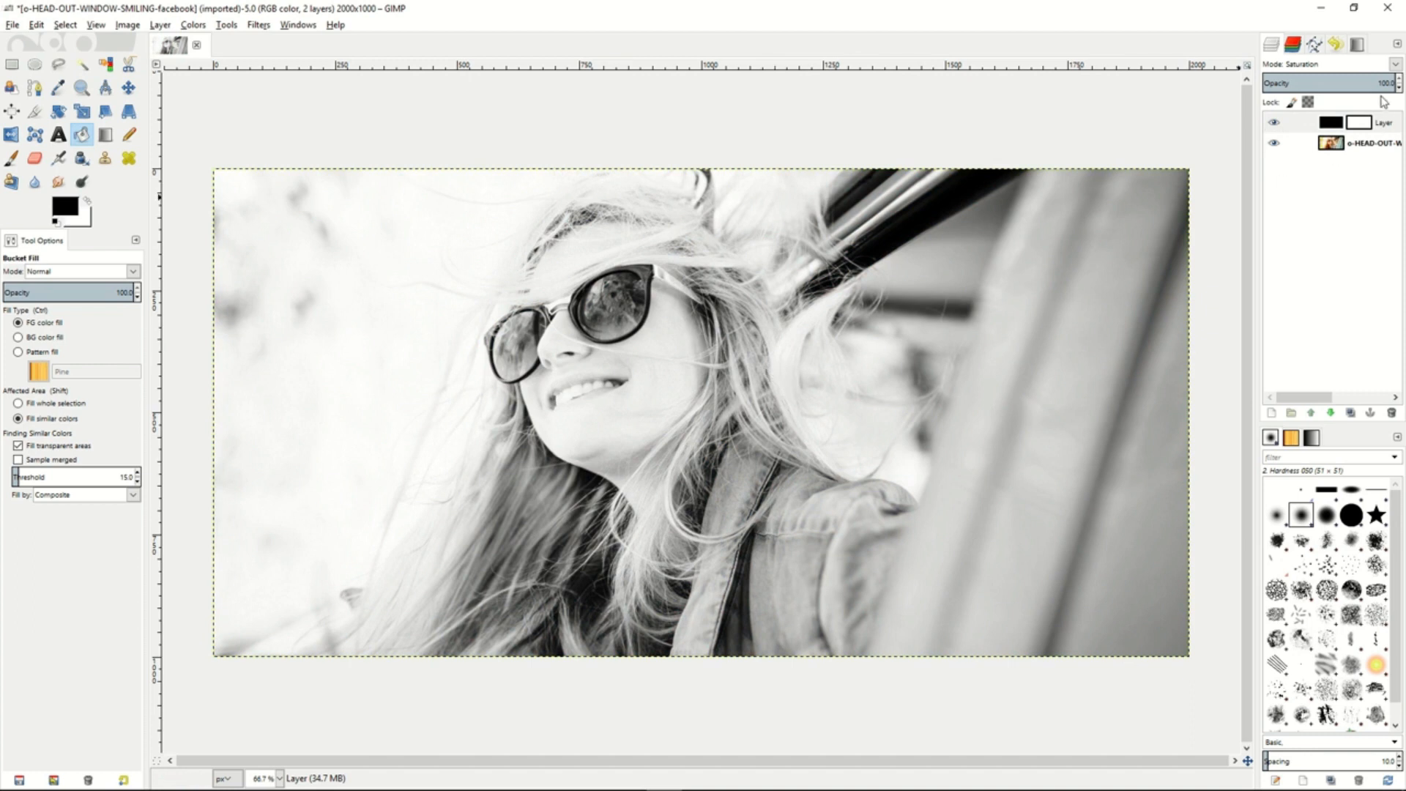
- Reduce the black Saturation layer's opacity to 87.9%
left_click_drag(1383, 82, 1353, 83)
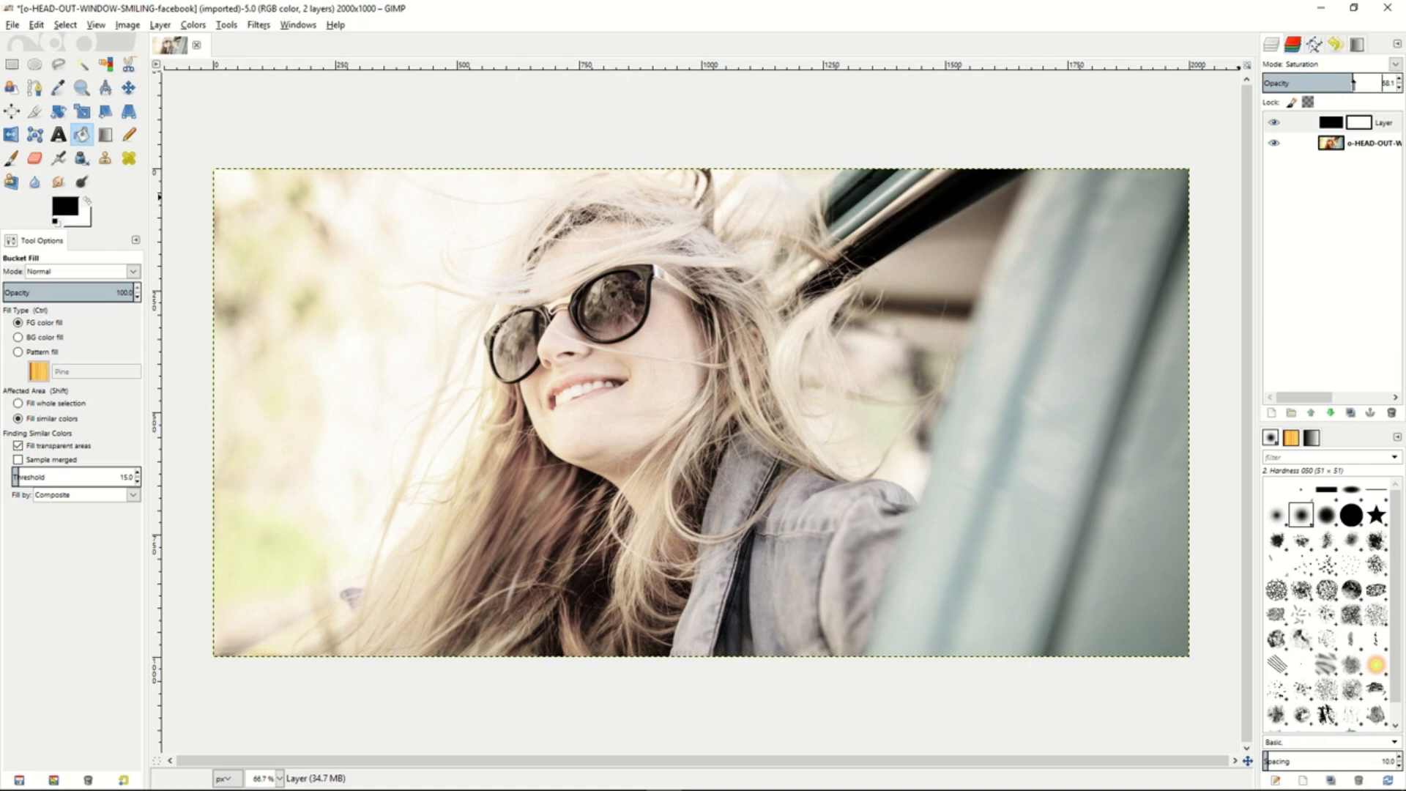
mouse_move(1353, 82)
left_mouse_down()
mouse_move(1384, 83)
mouse_move(1353, 83)
left_mouse_up()
left_click_drag(1352, 82, 1379, 82)
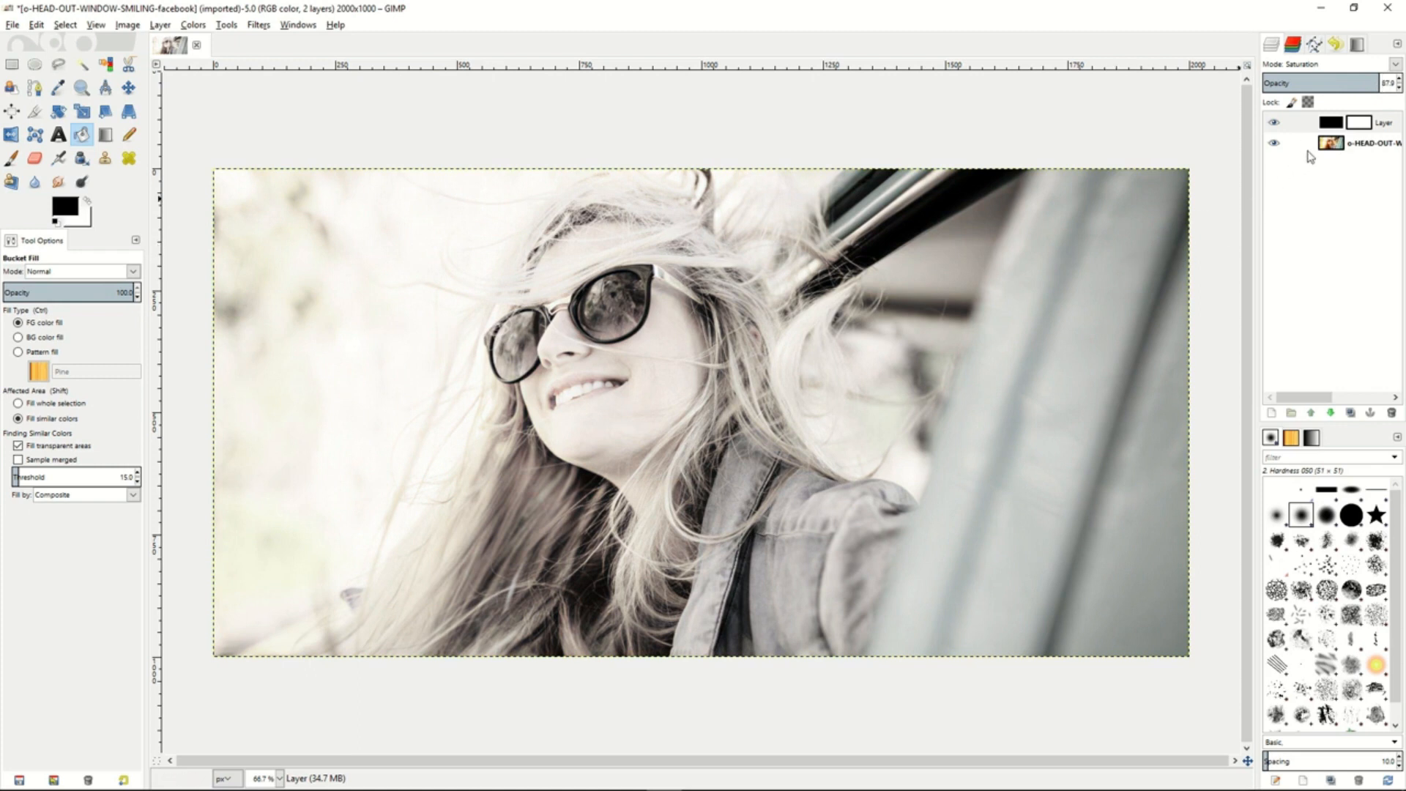
- Trace the woman's sunglasses, including the visible temple, on the photo layer with the Scissors tool and convert the outline to a selection
left_click(1339, 145)
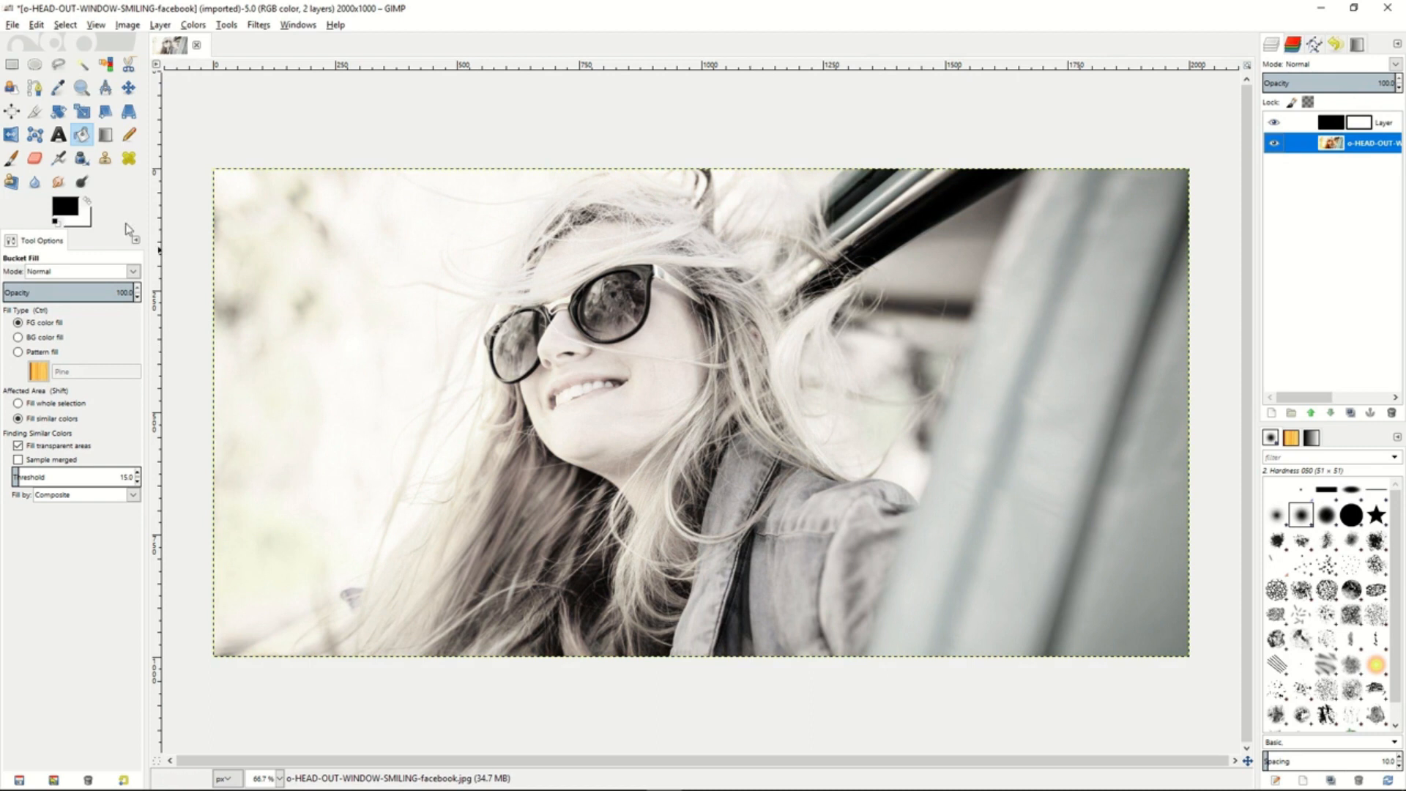
left_click(128, 65)
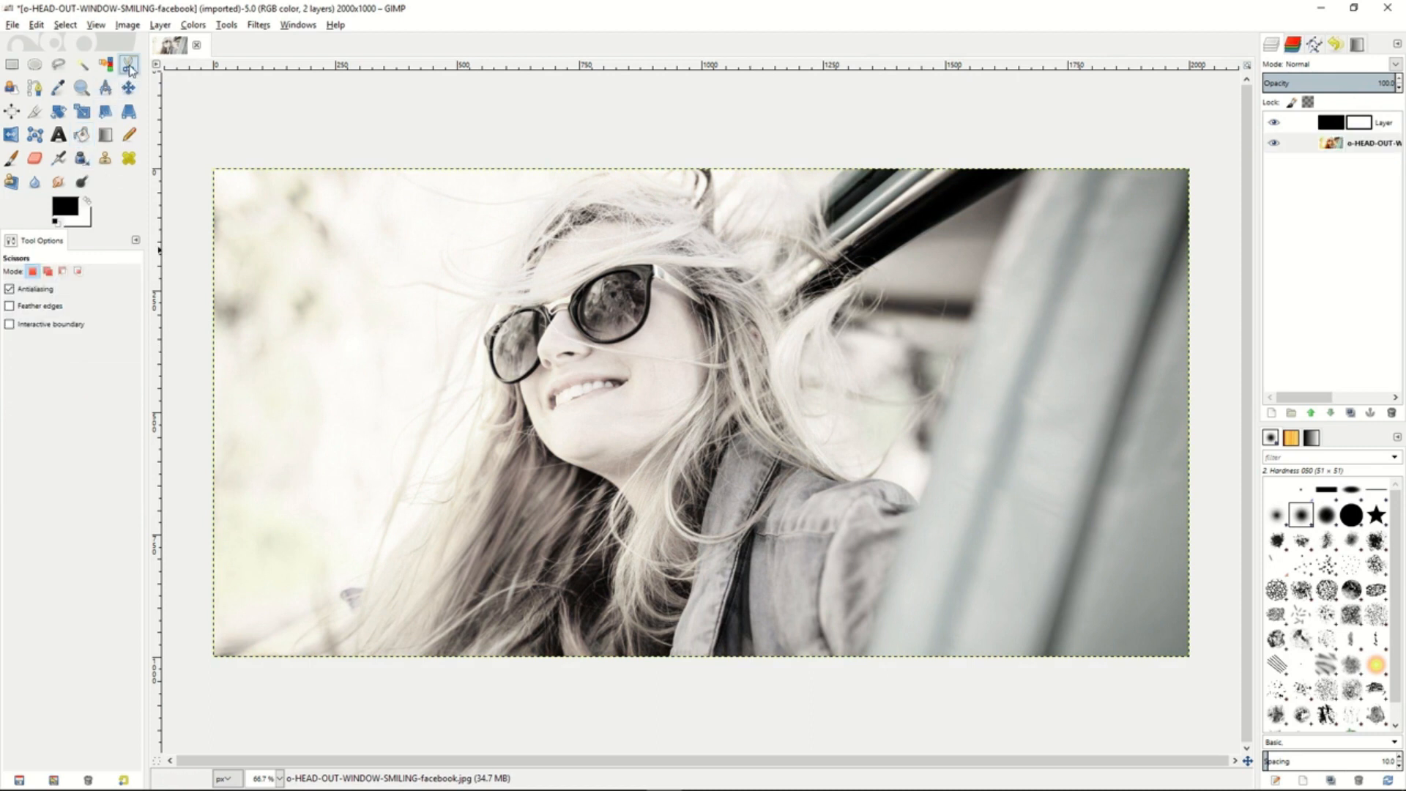
left_click(519, 381)
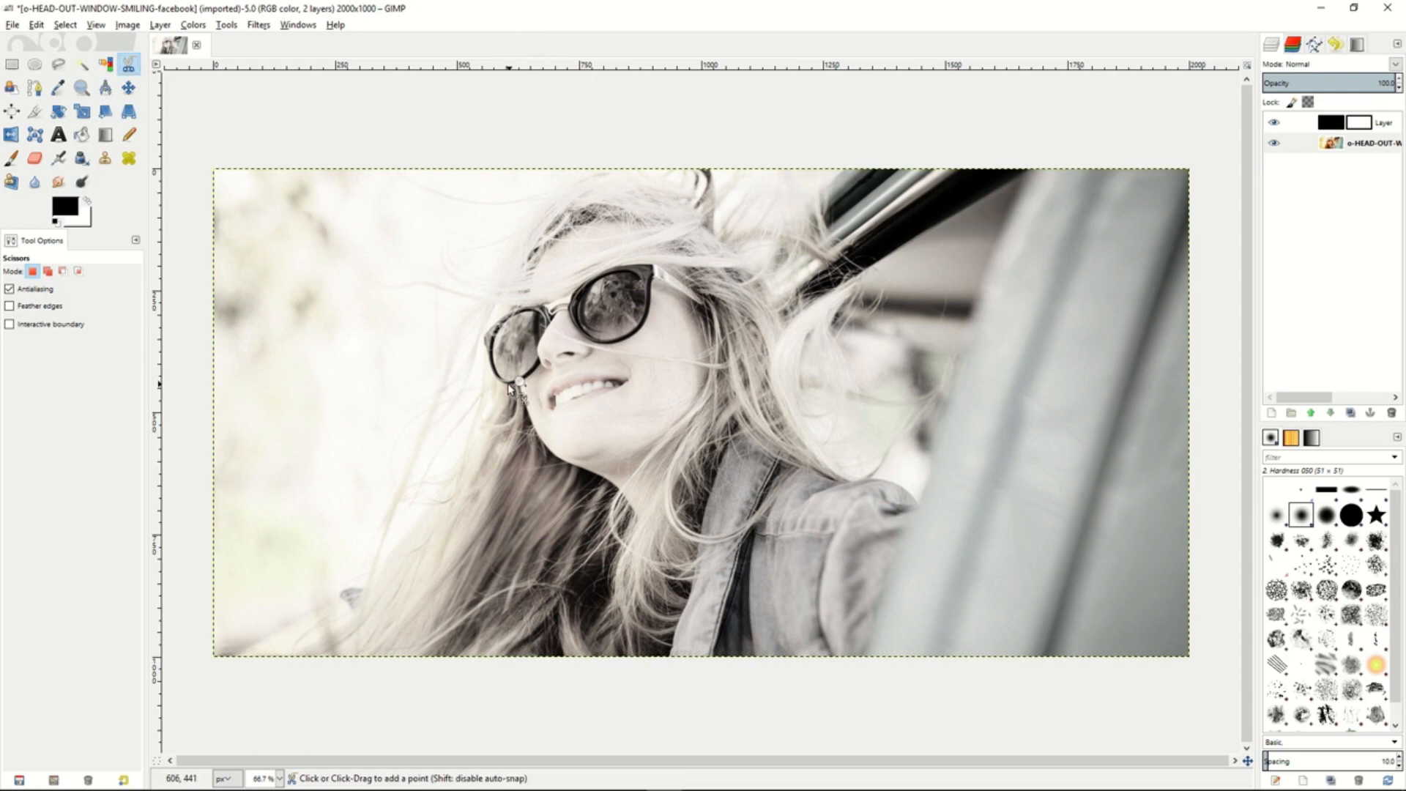
left_click(487, 358)
left_click(482, 336)
left_click(510, 310)
left_click(544, 304)
left_click(555, 305)
left_click(571, 293)
left_click(610, 268)
left_click(655, 265)
left_click(701, 298)
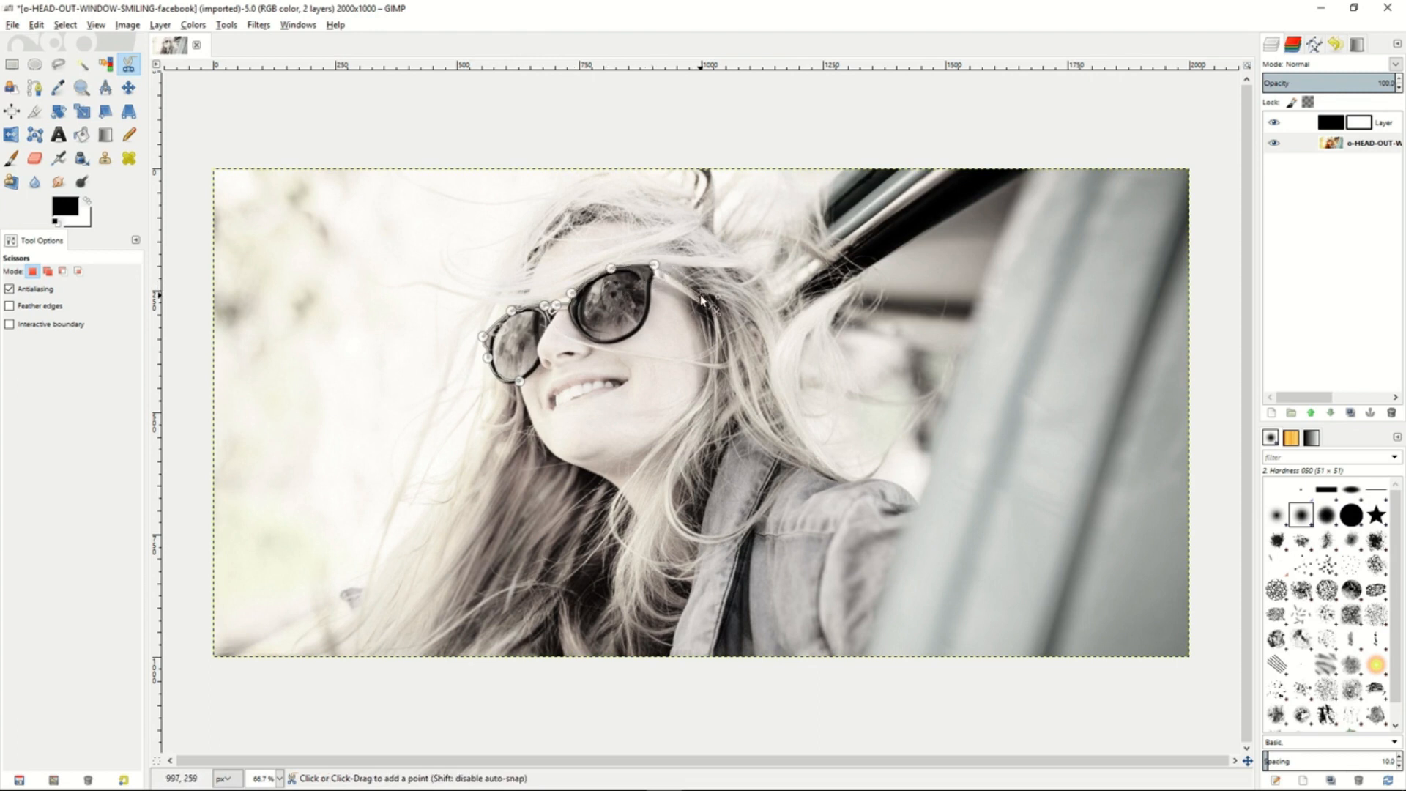
left_click(656, 277)
left_click(644, 320)
left_click(621, 340)
left_click(635, 333)
left_click(580, 331)
left_click(568, 308)
left_click(550, 315)
left_click(548, 328)
left_click(539, 342)
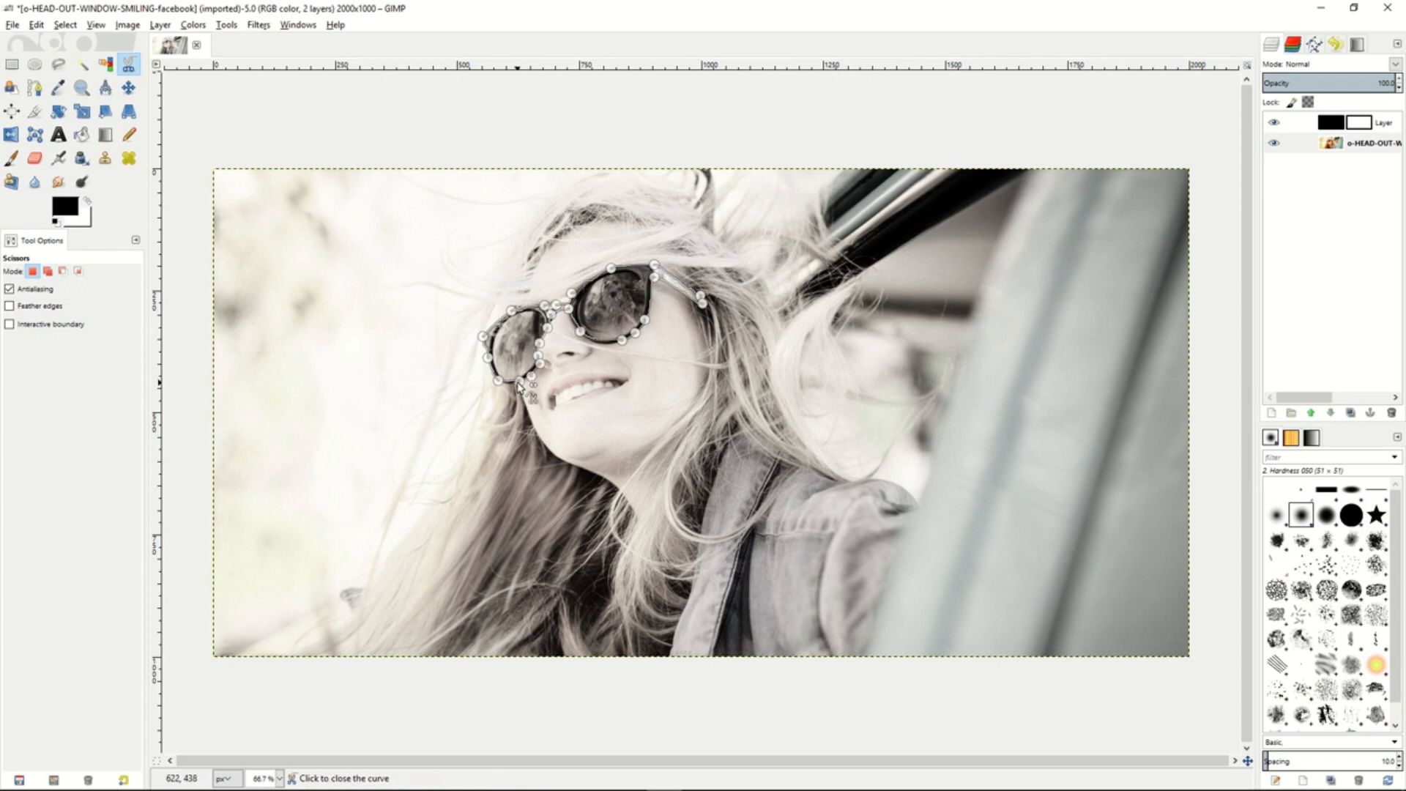
left_click(518, 386)
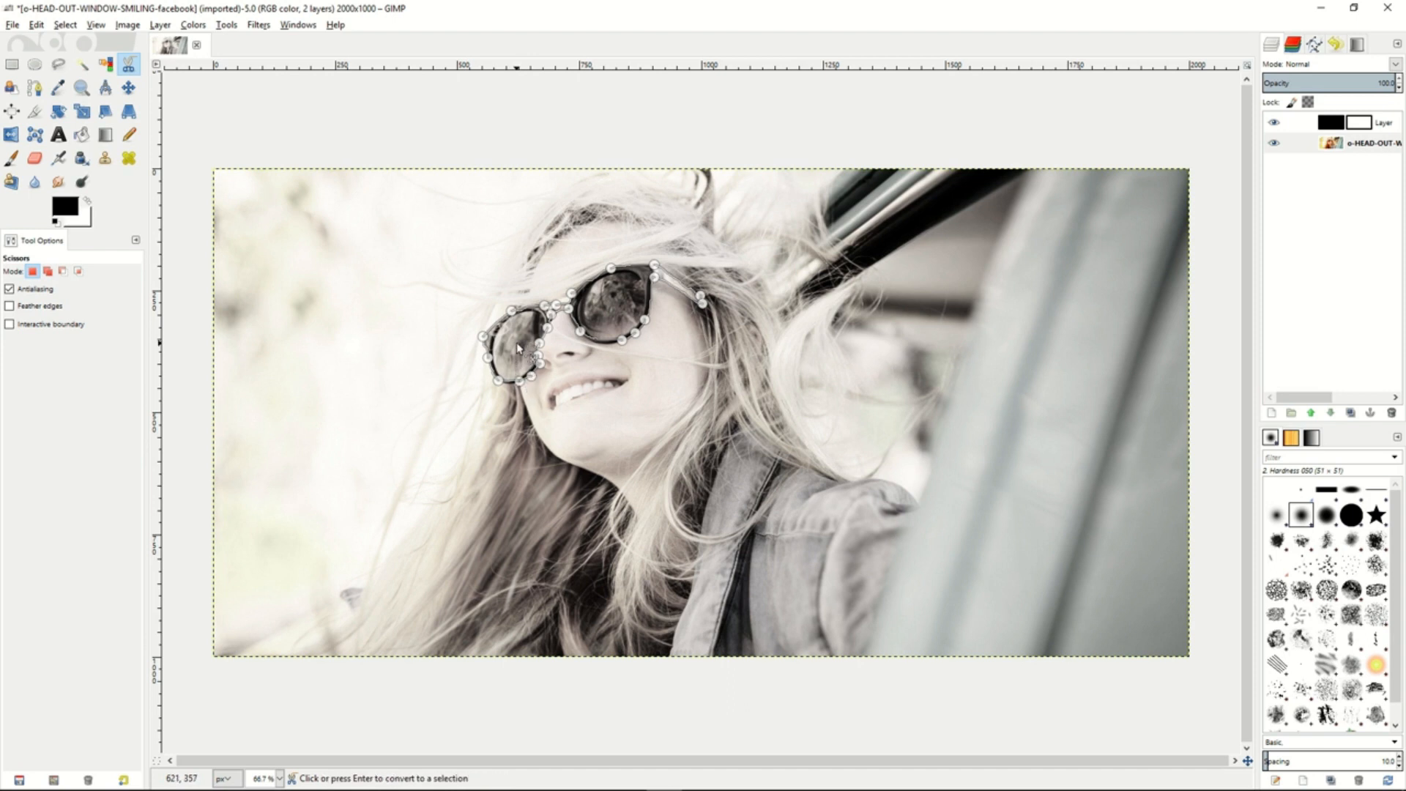
left_click(518, 348)
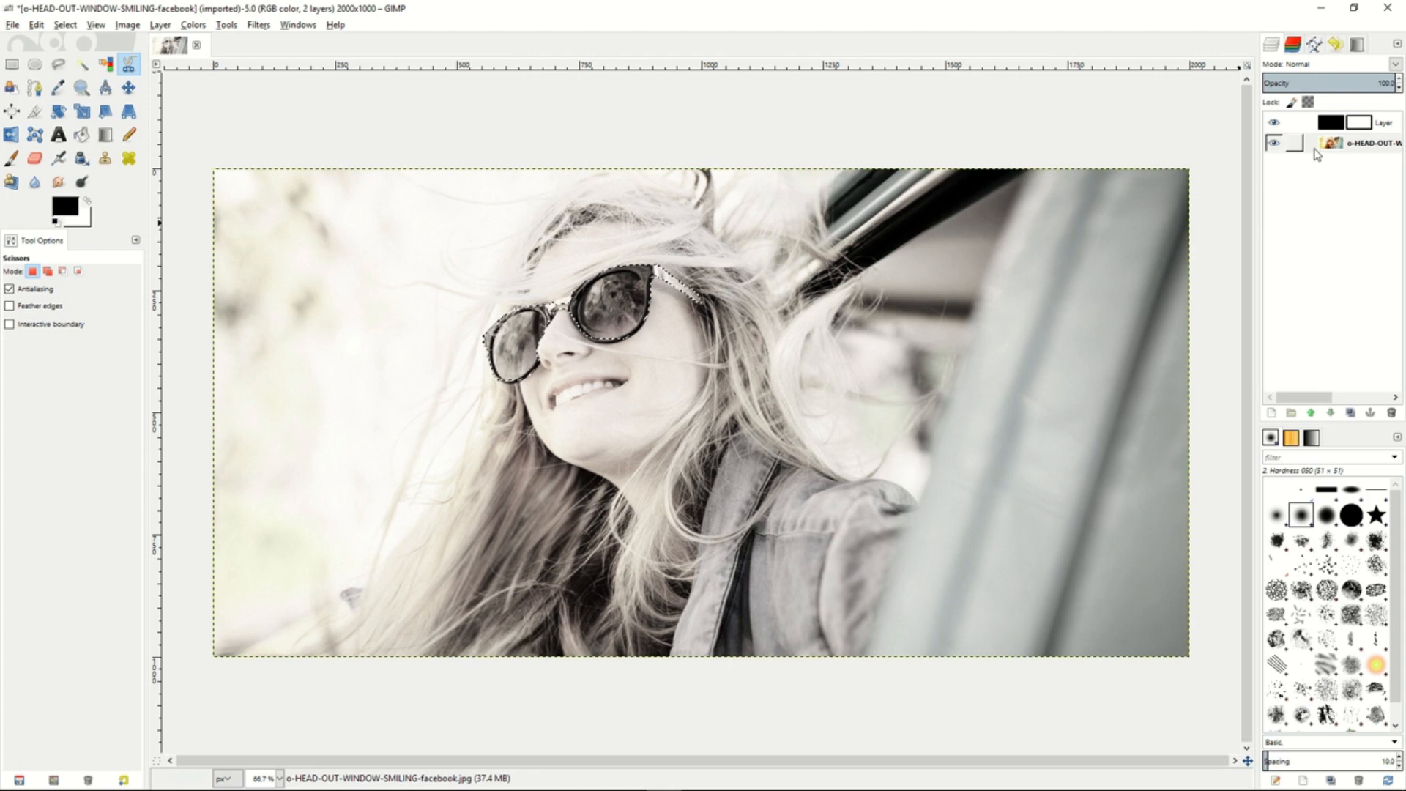
- Paint black on the Saturation layer's mask inside the selection to bring back the sunglasses' color, using the 2. Hardness 050 brush
left_click(1358, 125)
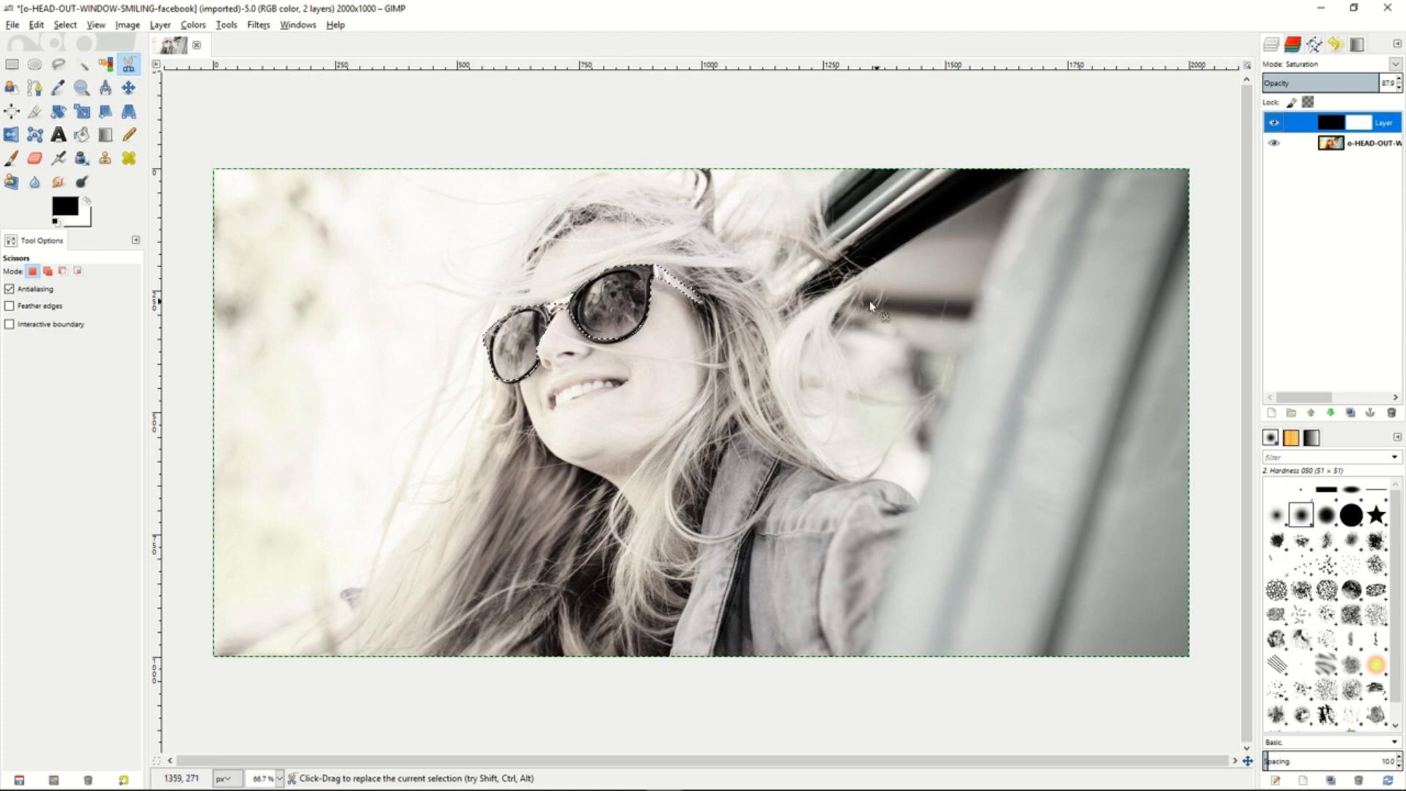
left_click(13, 158)
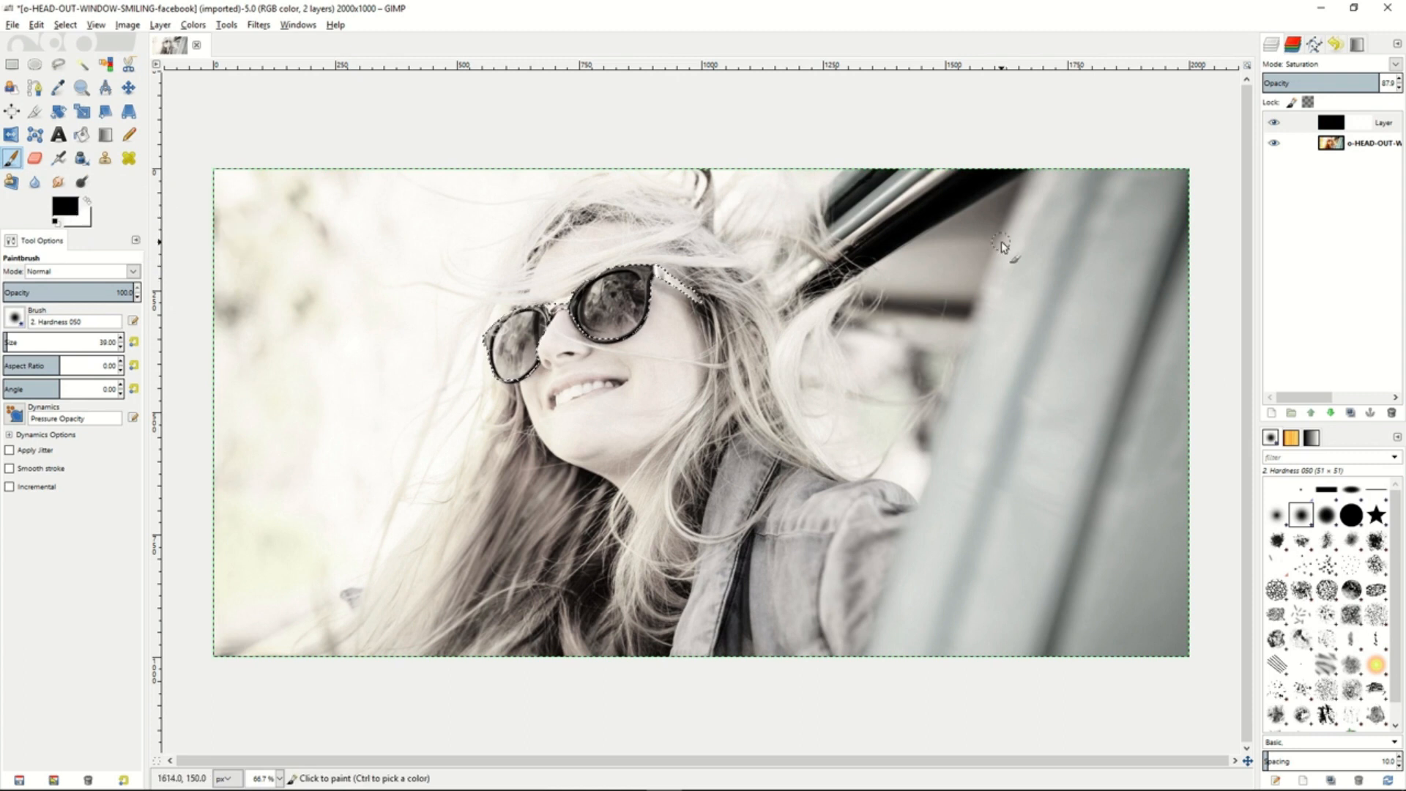
left_click(1367, 124)
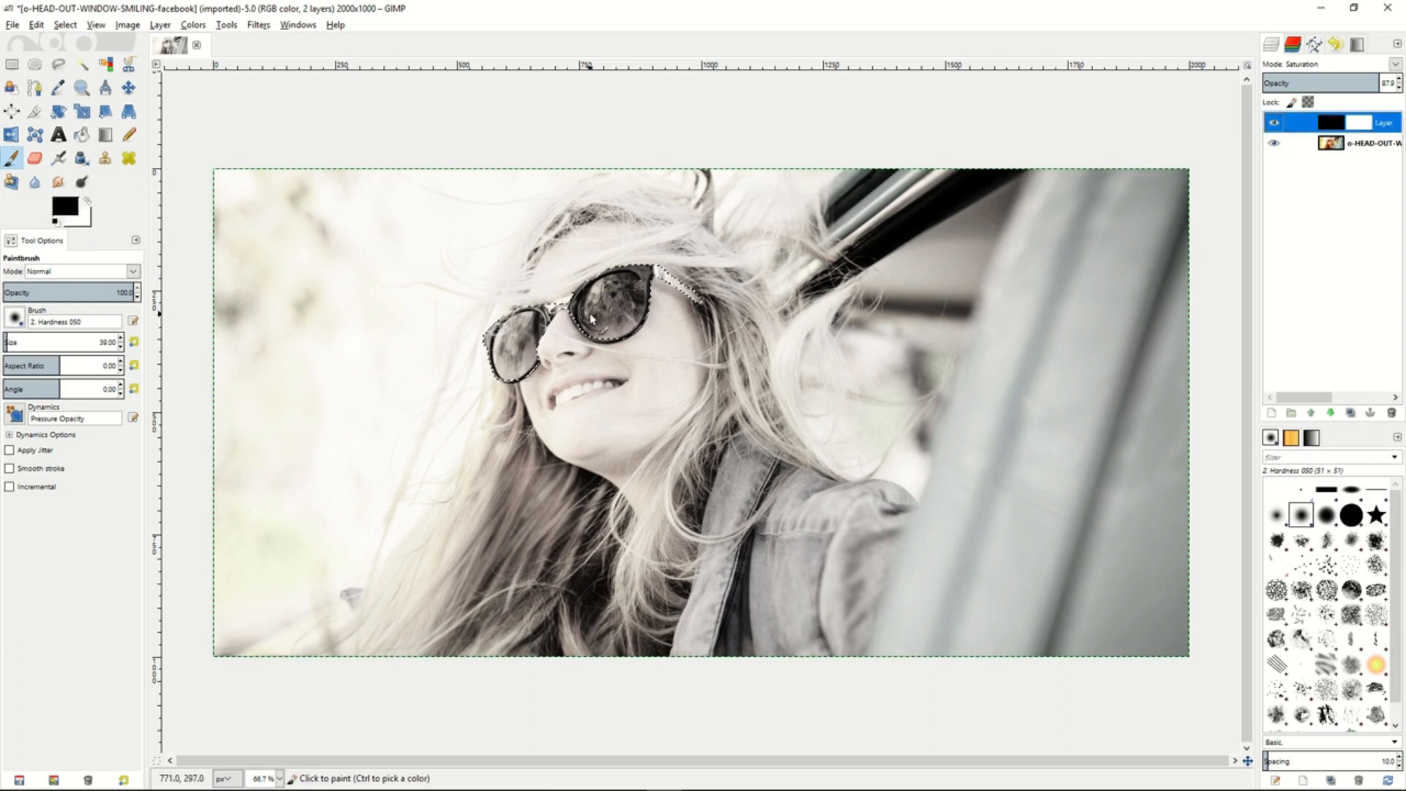
mouse_move(496, 331)
left_mouse_down()
mouse_move(532, 312)
mouse_move(496, 352)
mouse_move(536, 322)
mouse_move(485, 380)
mouse_move(549, 339)
mouse_move(509, 389)
mouse_move(522, 341)
mouse_move(540, 329)
mouse_move(545, 344)
mouse_move(604, 291)
mouse_move(574, 334)
mouse_move(596, 318)
mouse_move(618, 349)
mouse_move(635, 274)
mouse_move(603, 310)
mouse_move(675, 284)
mouse_move(659, 292)
mouse_move(712, 304)
mouse_move(625, 279)
mouse_move(692, 292)
mouse_move(564, 285)
mouse_move(619, 291)
left_mouse_up()
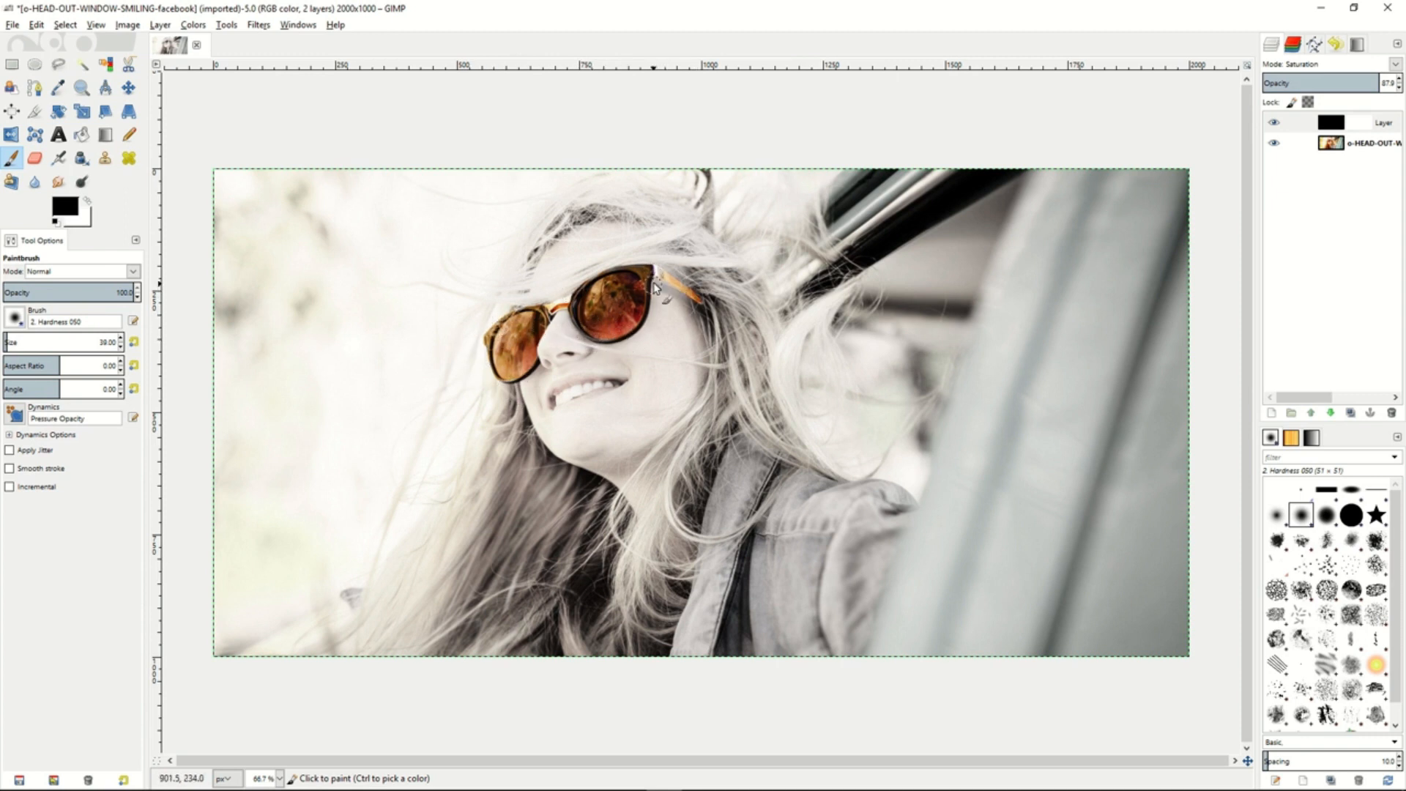
mouse_move(624, 340)
left_mouse_down()
mouse_move(647, 282)
mouse_move(686, 293)
left_mouse_up()
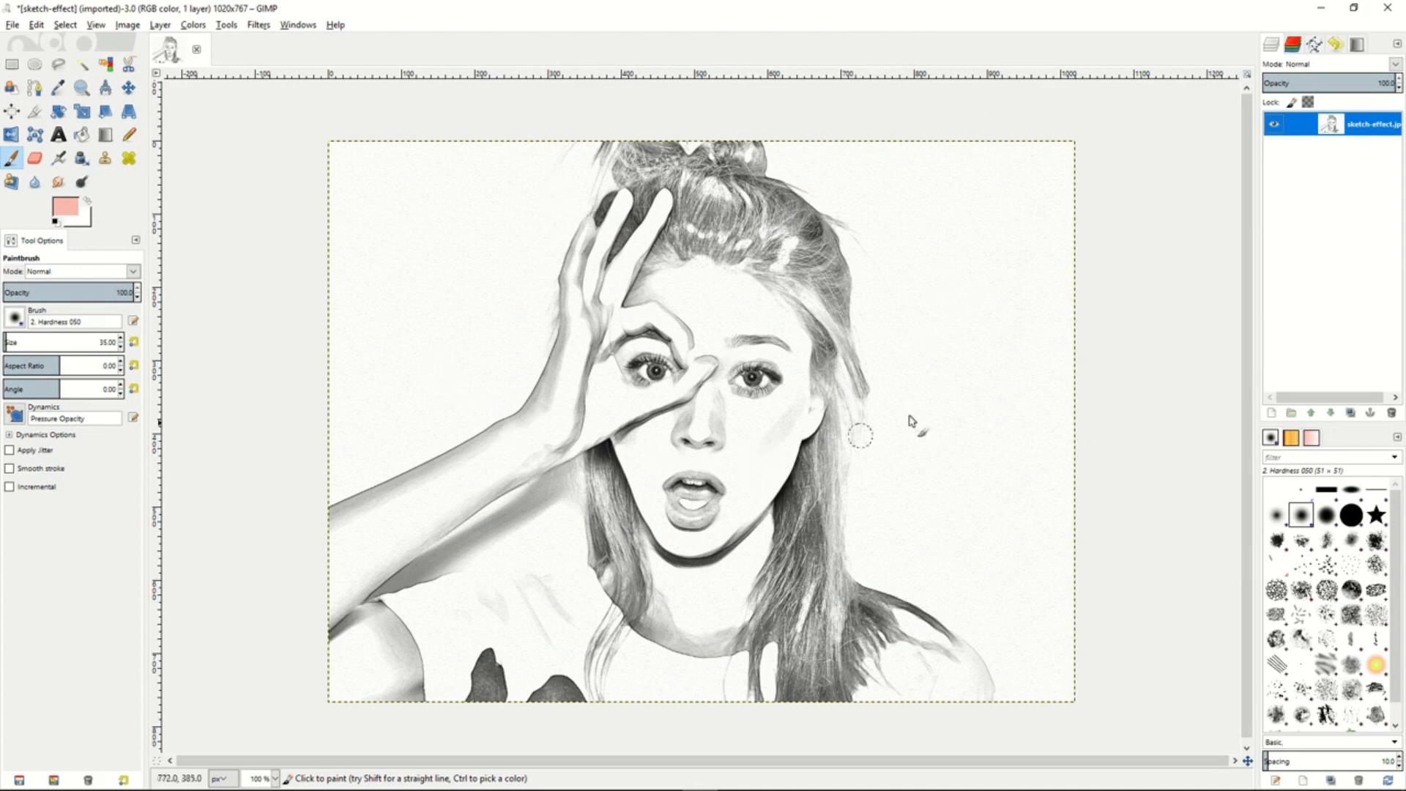
- Create a transparent 1020 × 767 px layer above the sketch-effect.jpg layer and set its mode to Multiply
right_click(1307, 129)
left_click(1244, 155)
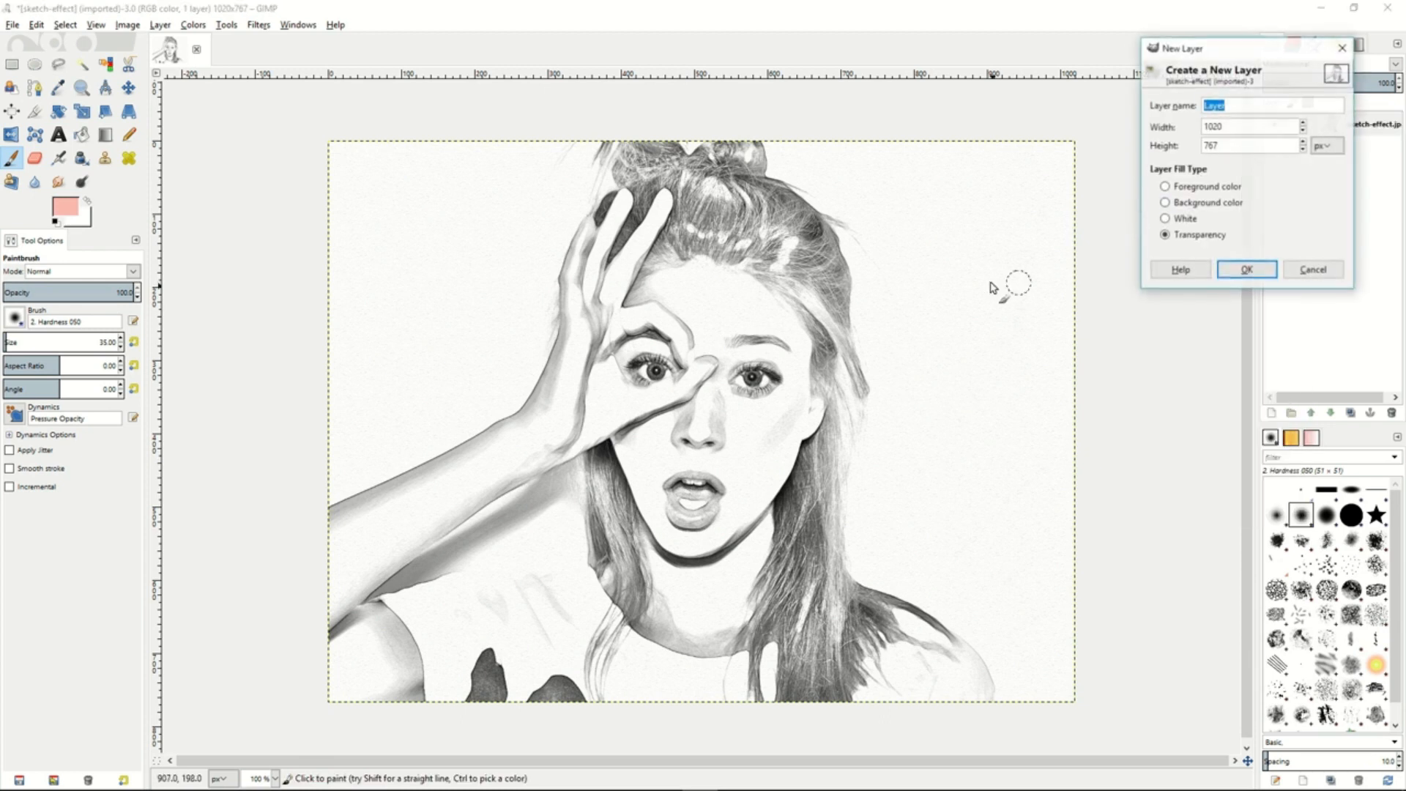
left_click(1247, 270)
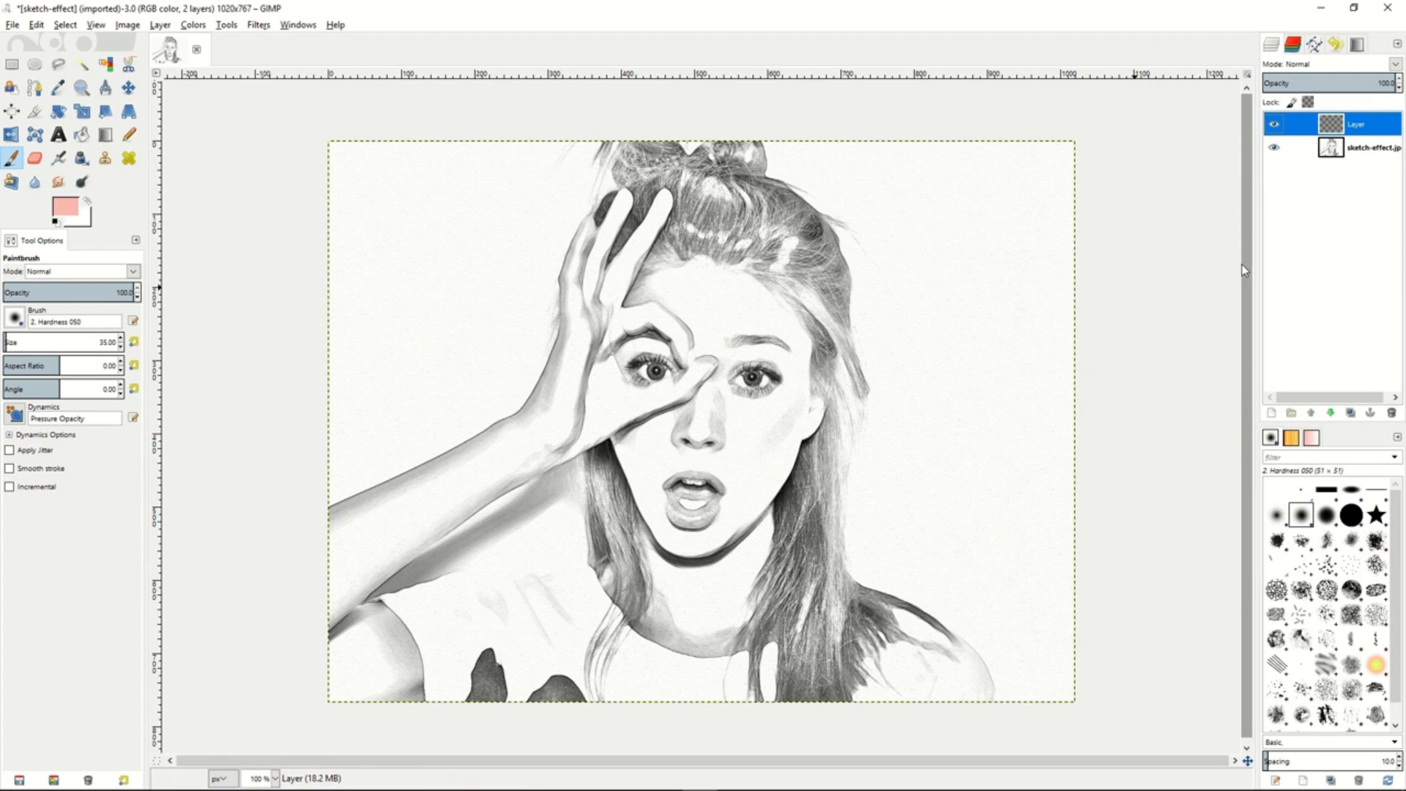
left_click(1394, 65)
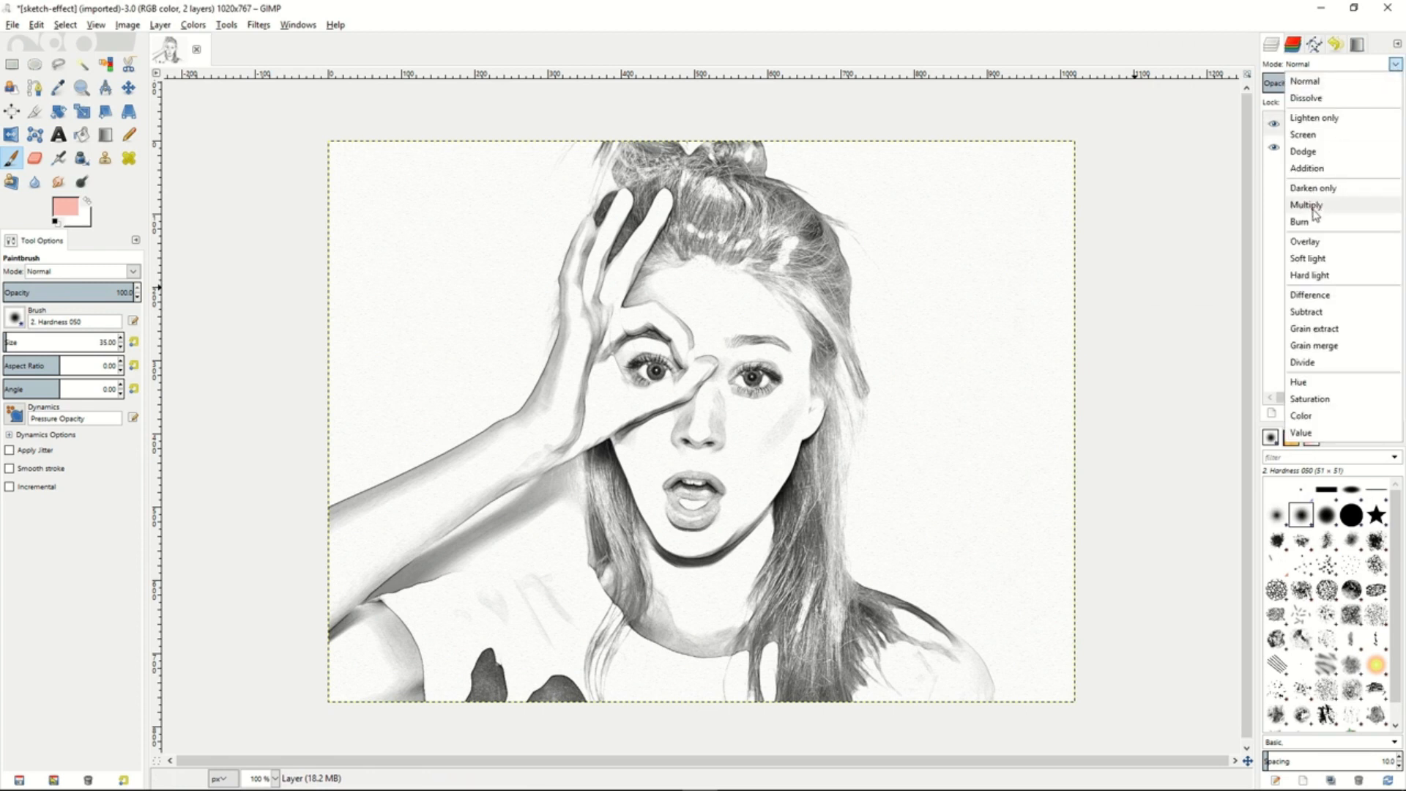
left_click(1307, 206)
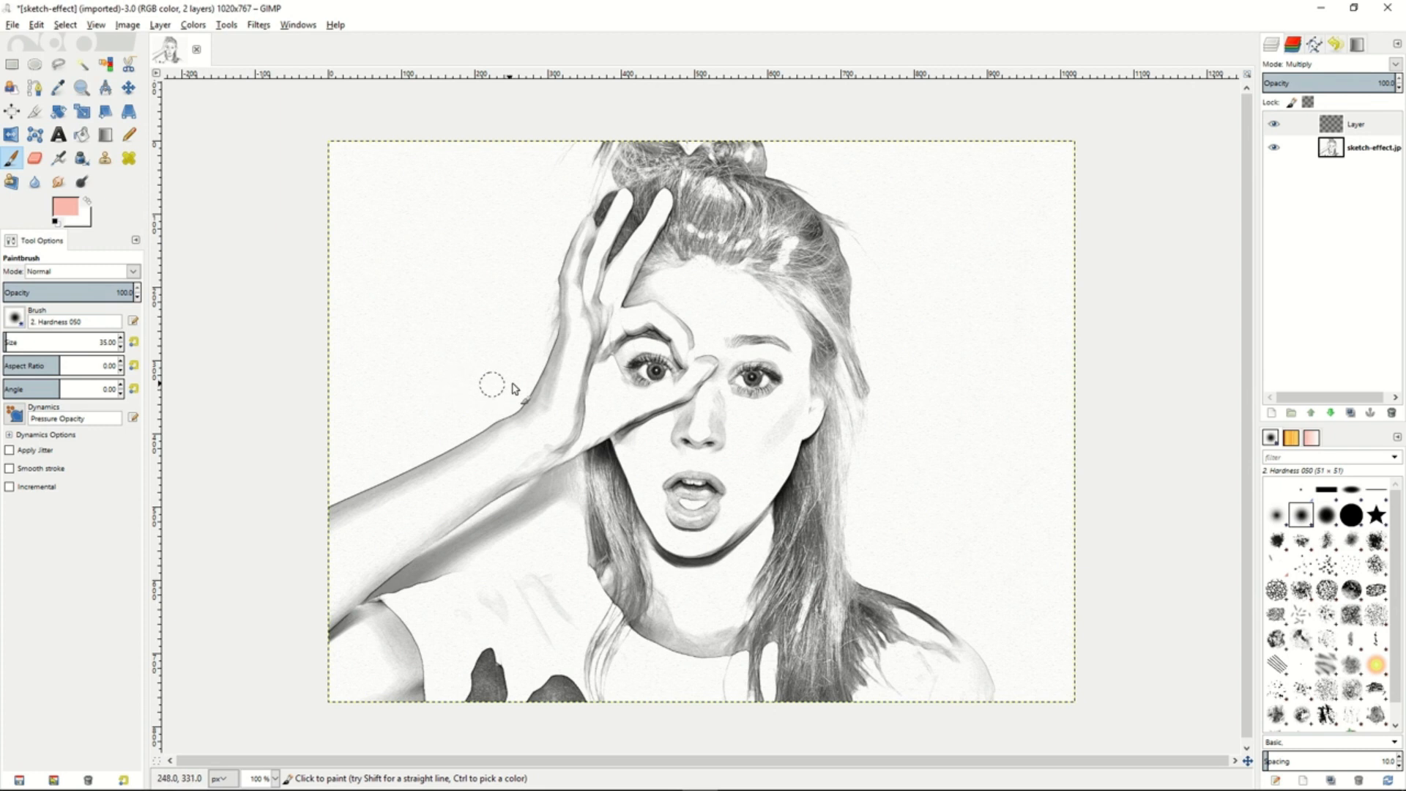
- Paint the face and raised hand on the Multiply layer with skin color e7b9b9 and a 35 px brush
left_click(68, 208)
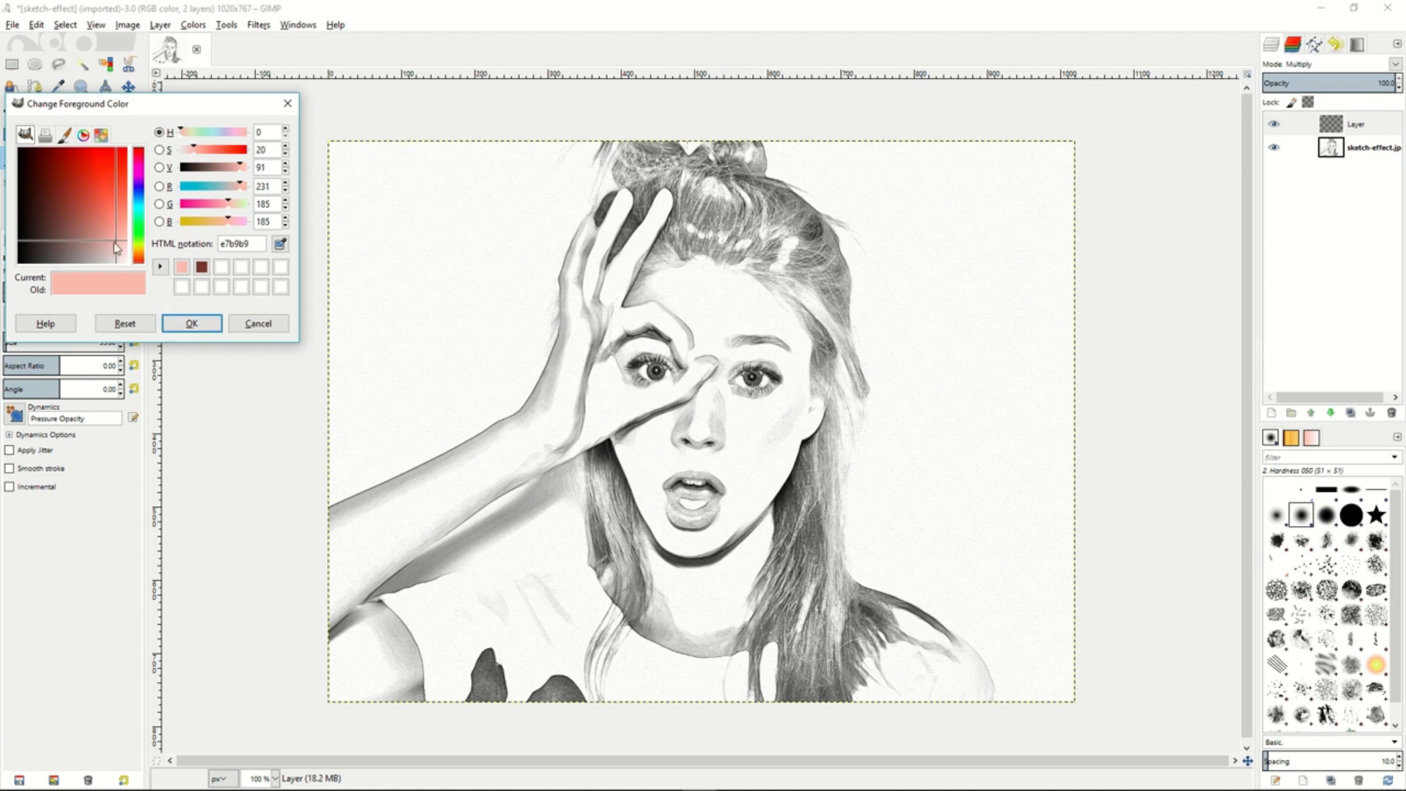
left_click(204, 330)
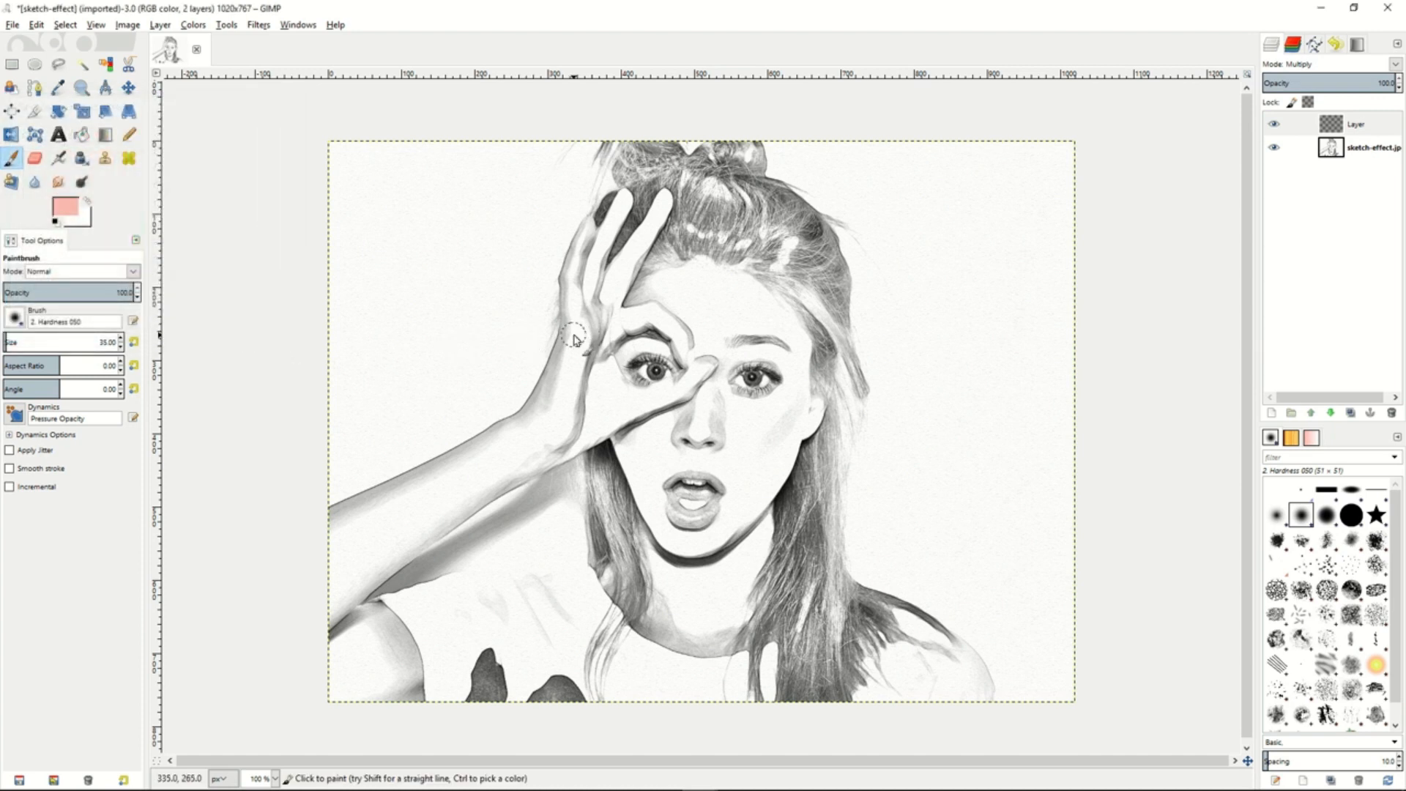
mouse_move(579, 335)
left_mouse_down()
mouse_move(574, 303)
mouse_move(579, 335)
mouse_move(588, 229)
mouse_move(571, 296)
mouse_move(582, 270)
mouse_move(586, 294)
mouse_move(599, 256)
mouse_move(596, 287)
mouse_move(624, 199)
mouse_move(595, 323)
mouse_move(666, 205)
mouse_move(610, 278)
mouse_move(599, 340)
mouse_move(646, 314)
mouse_move(598, 330)
mouse_move(688, 322)
mouse_move(638, 332)
mouse_move(624, 313)
mouse_move(706, 313)
mouse_move(683, 338)
mouse_move(698, 359)
mouse_move(670, 327)
mouse_move(688, 372)
mouse_move(703, 350)
mouse_move(665, 412)
mouse_move(707, 357)
mouse_move(672, 400)
mouse_move(691, 377)
mouse_move(602, 420)
mouse_move(597, 349)
mouse_move(614, 397)
mouse_move(592, 338)
mouse_move(613, 382)
mouse_move(580, 327)
mouse_move(567, 390)
mouse_move(580, 320)
mouse_move(563, 383)
mouse_move(565, 317)
mouse_move(560, 393)
mouse_move(564, 316)
mouse_move(589, 410)
mouse_move(575, 439)
mouse_move(648, 344)
mouse_move(681, 358)
mouse_move(621, 359)
mouse_move(660, 278)
mouse_move(714, 272)
mouse_move(695, 308)
mouse_move(758, 289)
mouse_move(784, 333)
mouse_move(802, 328)
mouse_move(805, 363)
mouse_move(714, 328)
mouse_move(783, 355)
mouse_move(816, 414)
mouse_move(806, 436)
mouse_move(769, 362)
mouse_move(715, 378)
mouse_move(754, 407)
mouse_move(718, 394)
mouse_move(738, 403)
mouse_move(714, 432)
mouse_move(736, 468)
mouse_move(684, 539)
mouse_move(743, 447)
left_mouse_up()
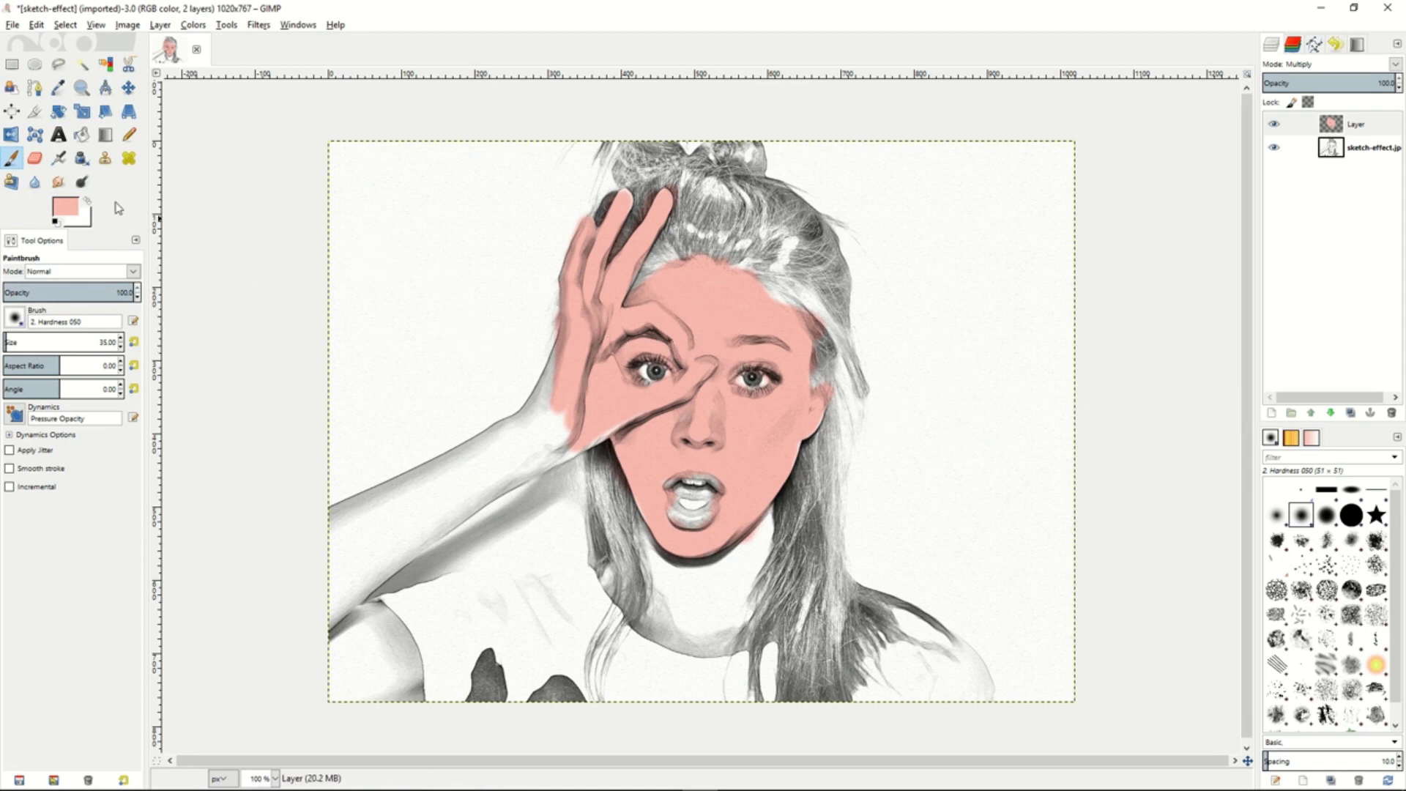
- Darken the painted skin along the forehead and hairline with Burn set to Midtones, exposure 50, reducing the brush size to 15
left_click(81, 181)
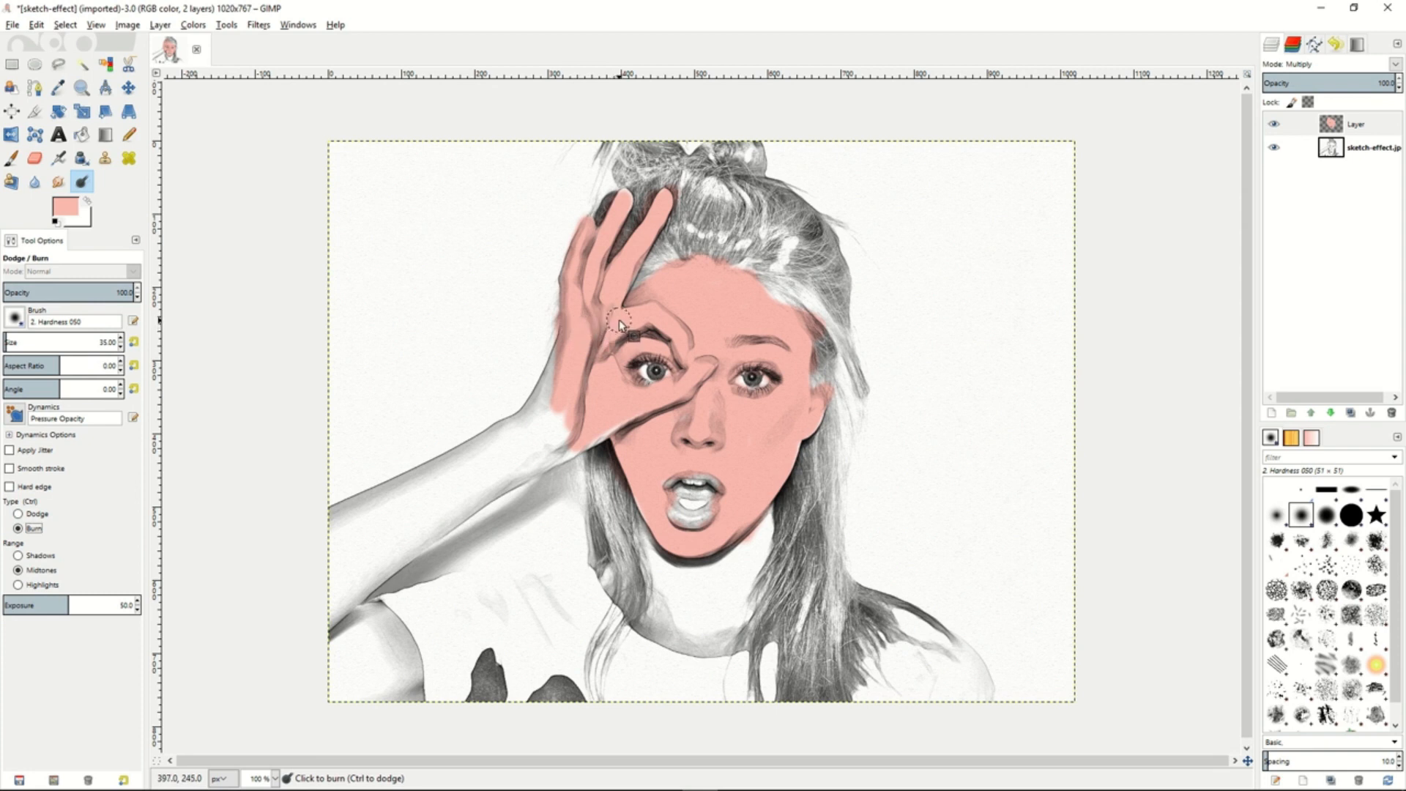
key("bracketleft")
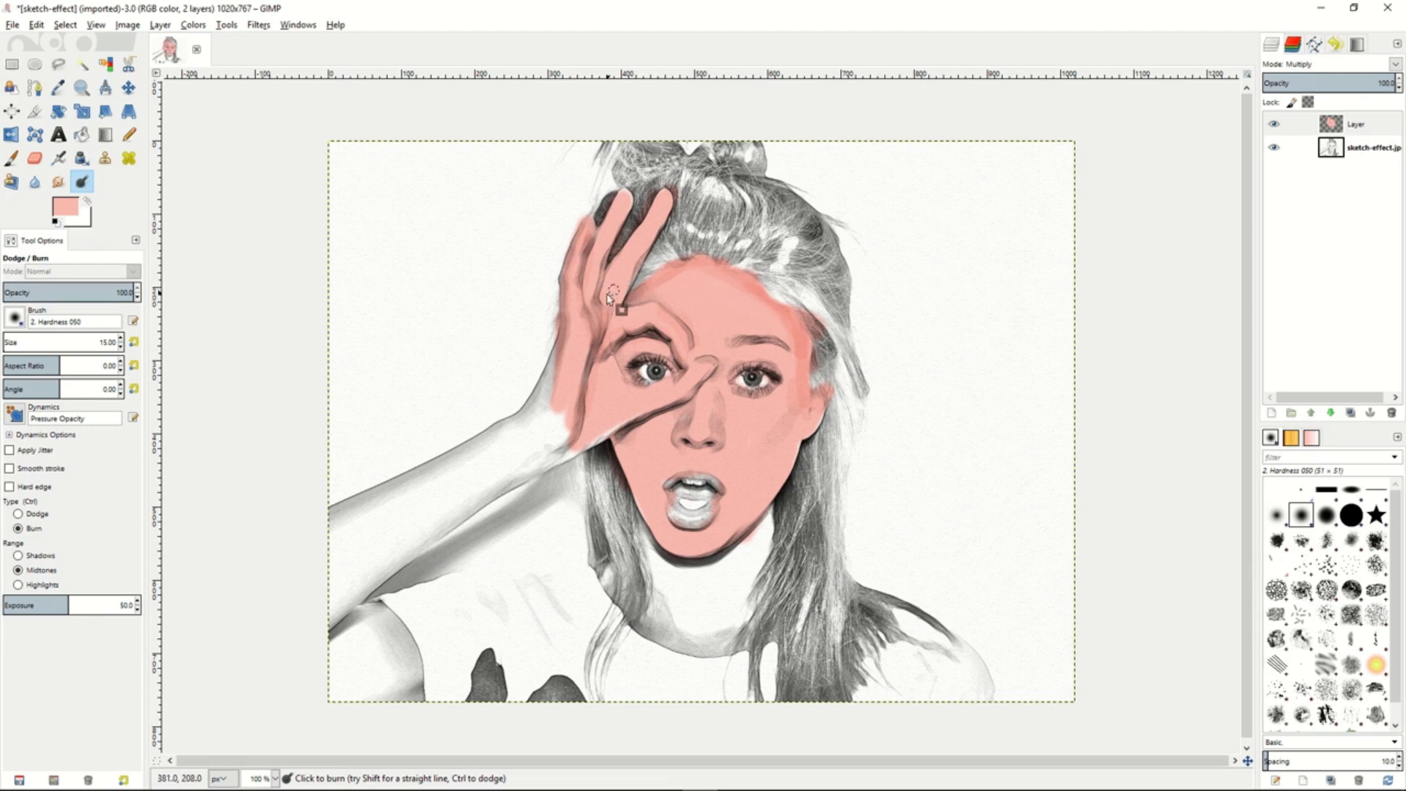
- Blend the burned shading on the forehead with the Smudge tool at rate 32
key("s")
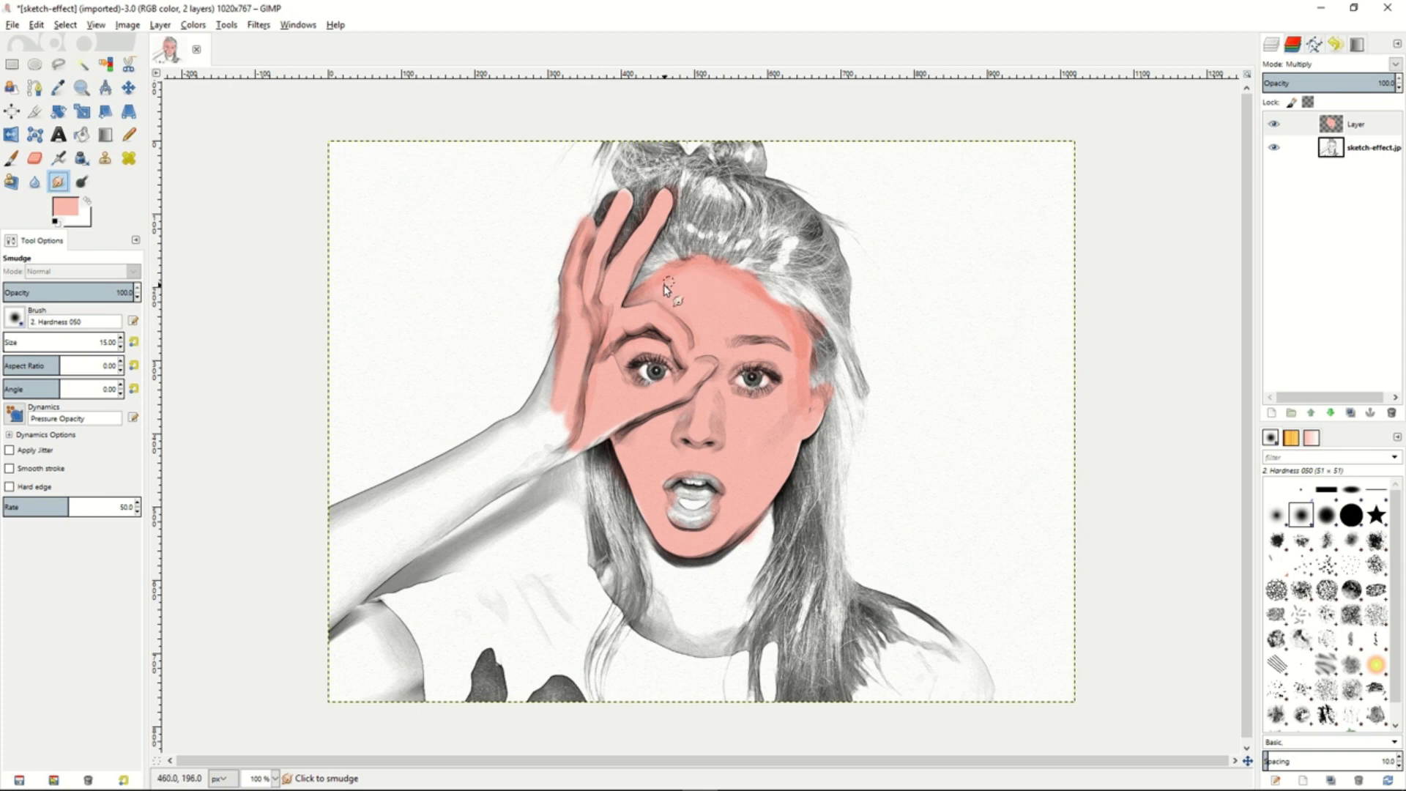
left_click_drag(49, 512, 13, 510)
left_click_drag(64, 509, 6, 508)
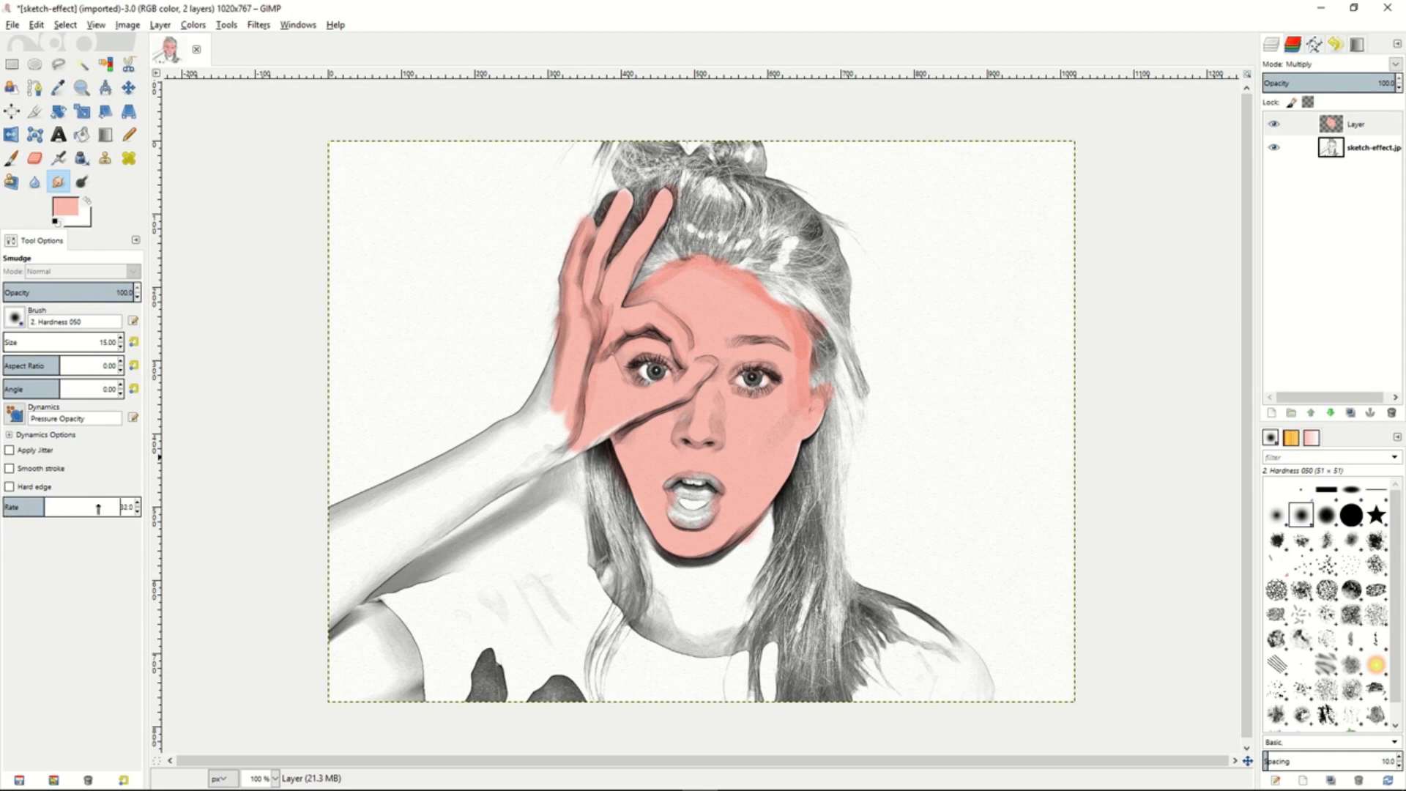
left_click_drag(639, 296, 658, 287)
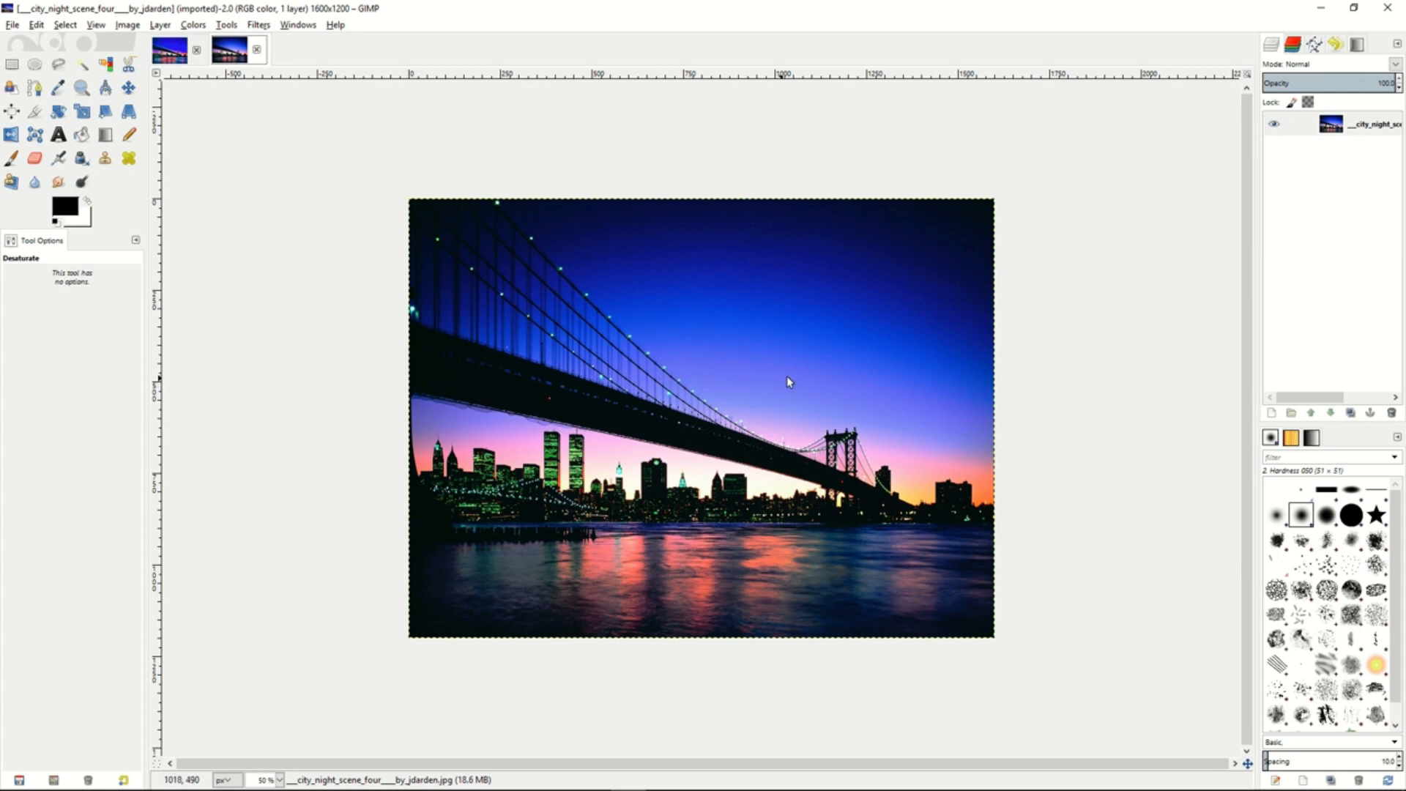
- Duplicate the night bridge photo layer and apply Advanced Tone Mapping with blur 10, blurred-layer opacity 75, merged-layer opacity 90 and 5 copies
right_click(1308, 126)
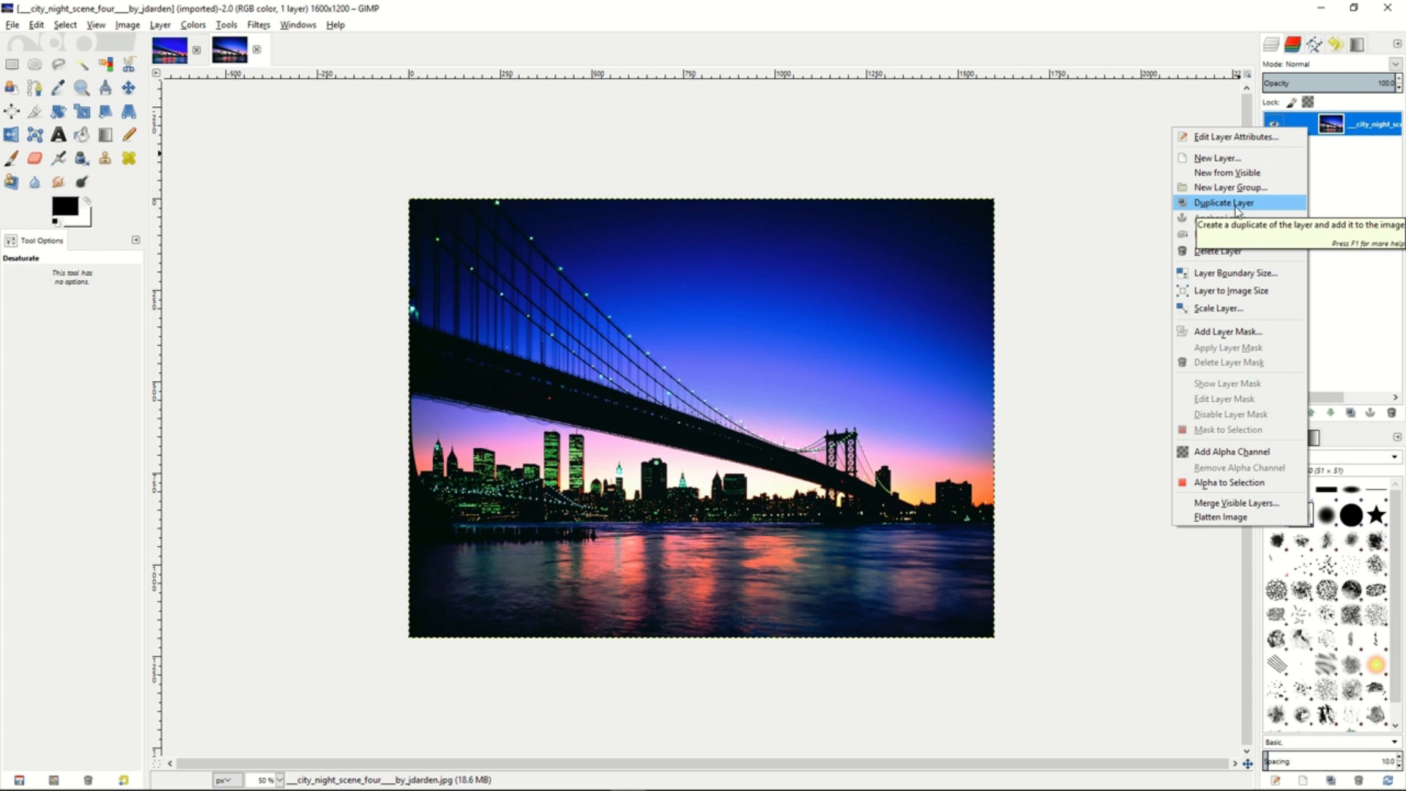
left_click(1238, 205)
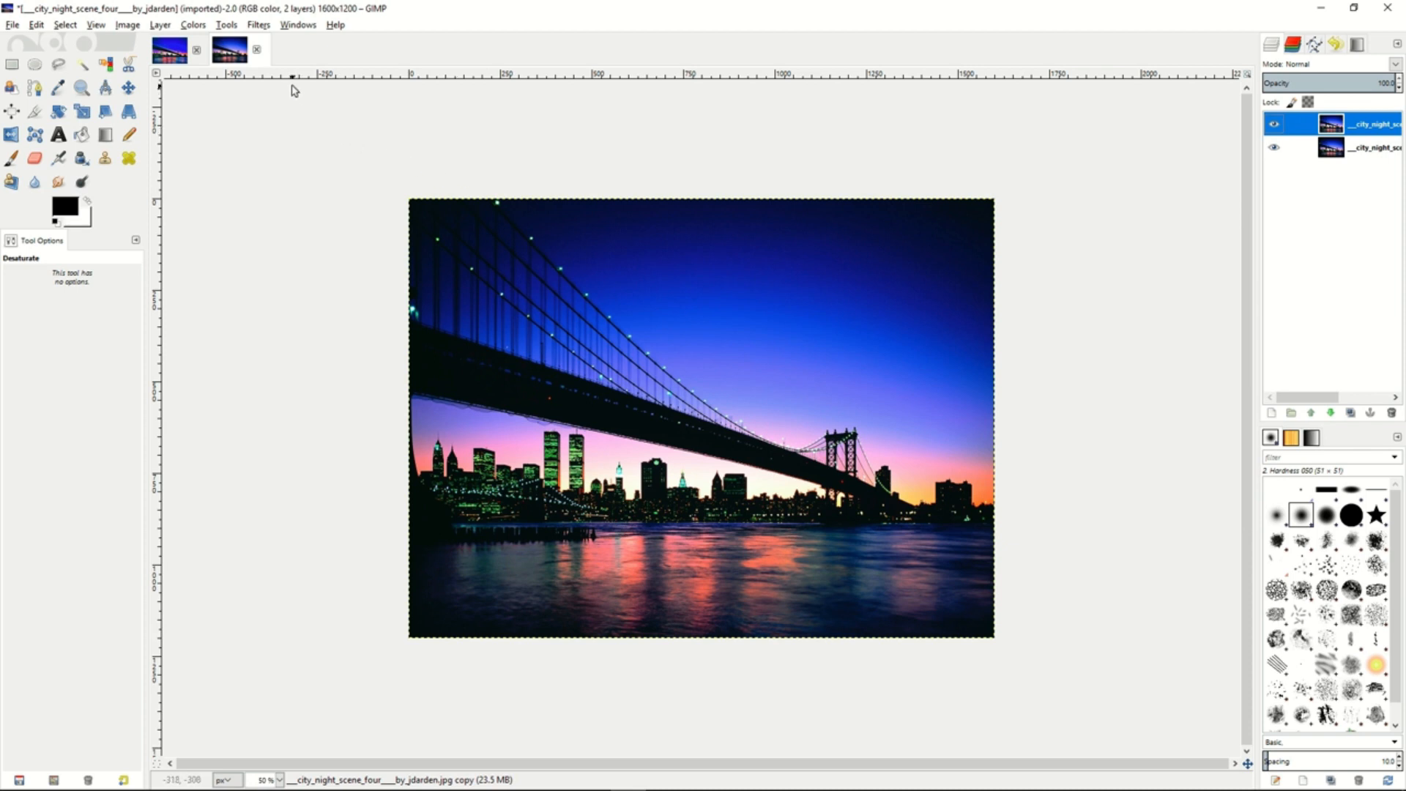
left_click(262, 27)
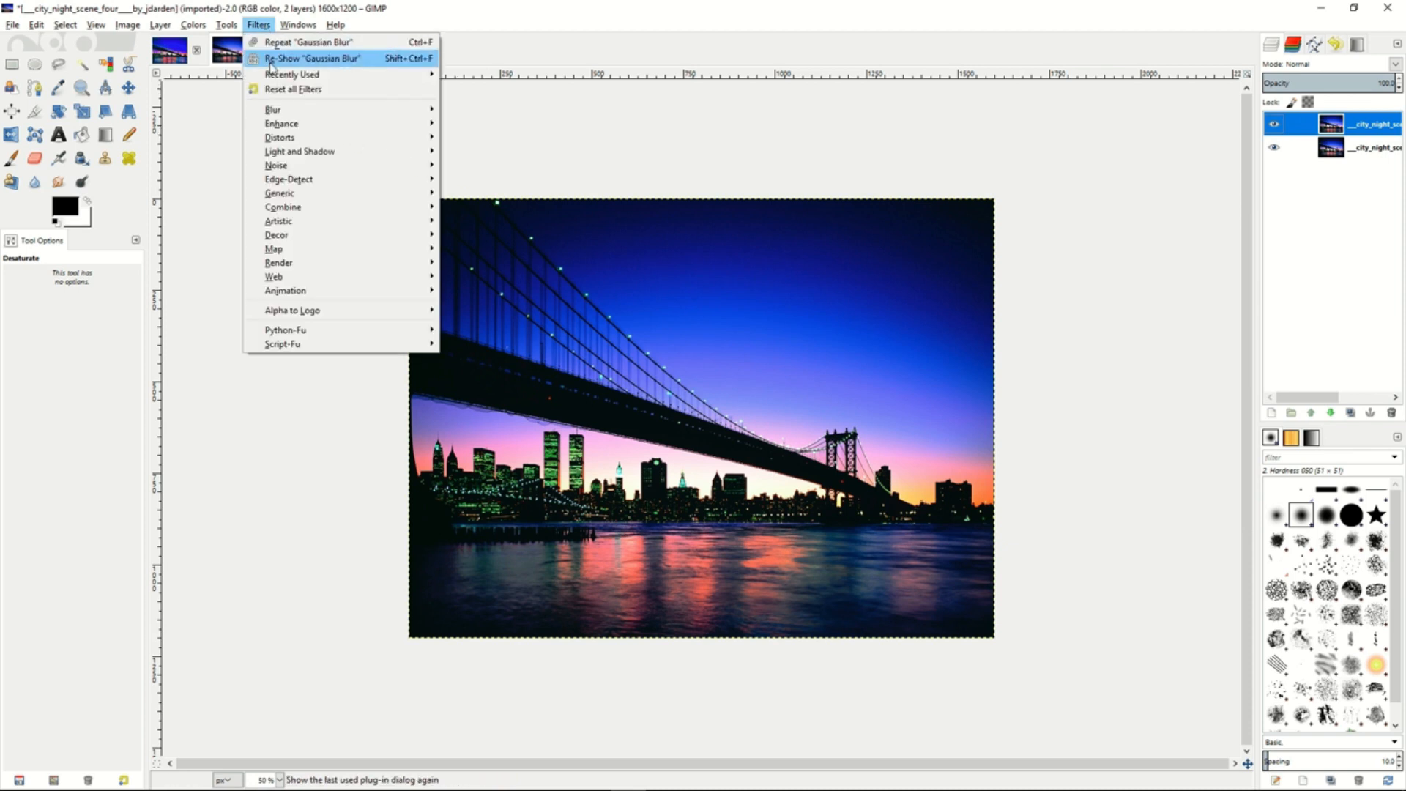
mouse_move(282, 126)
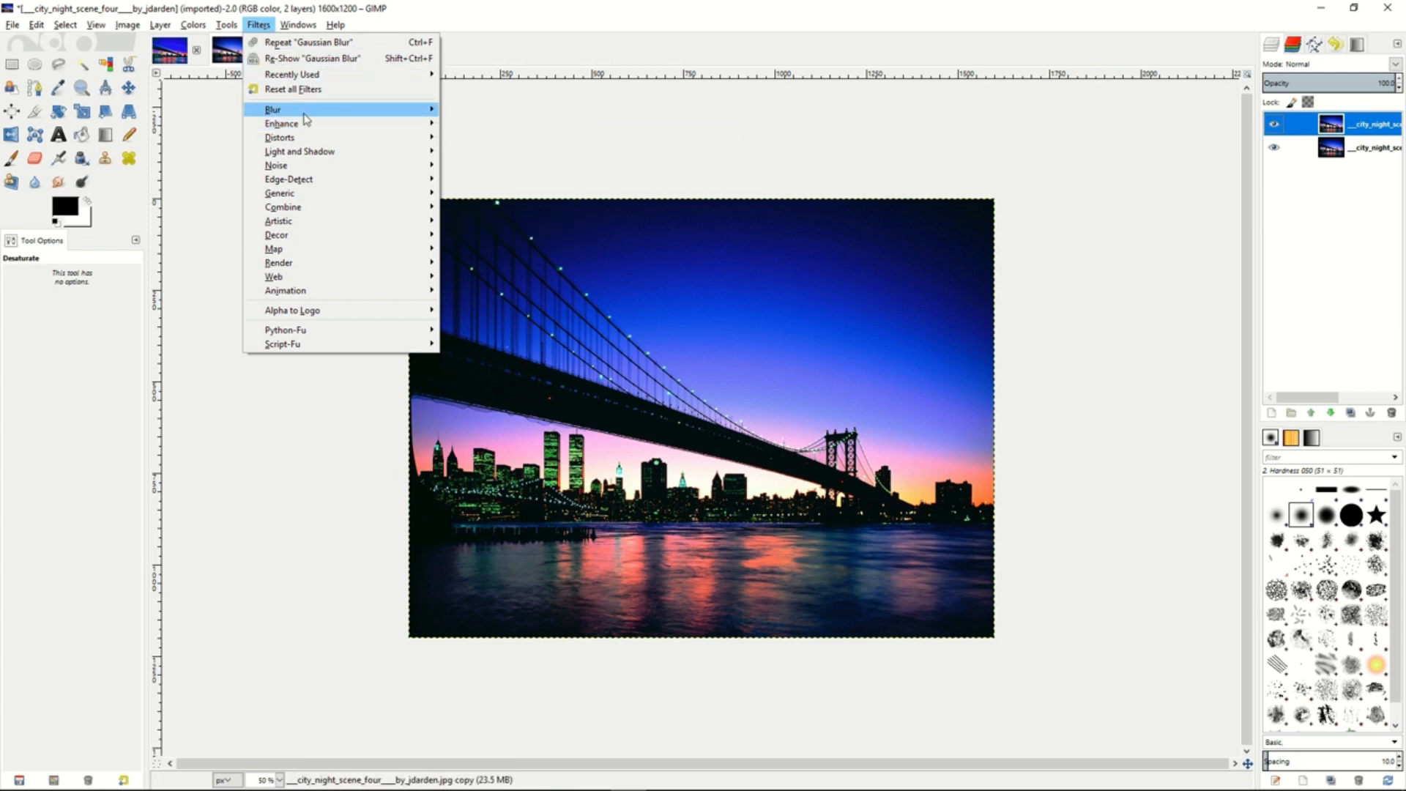
left_click(505, 126)
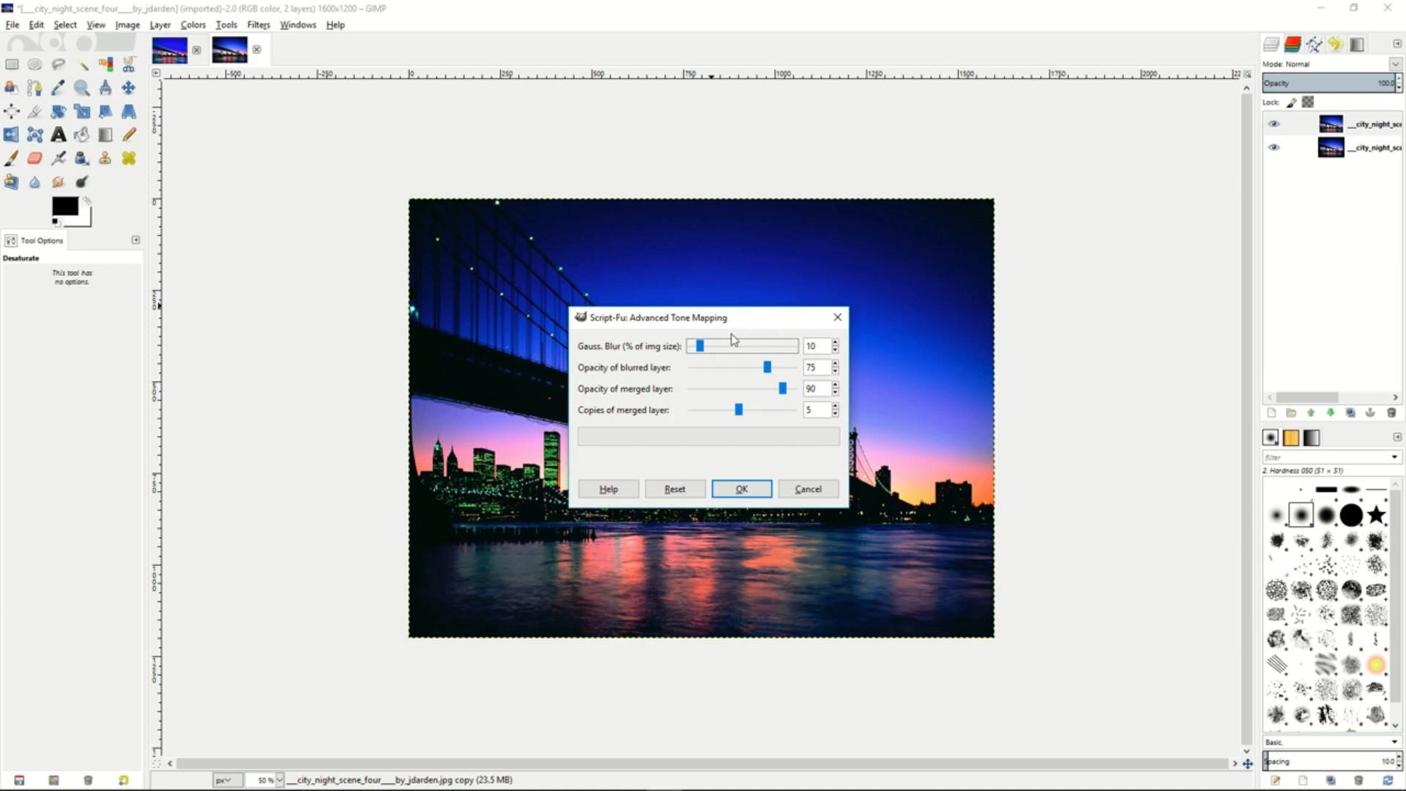
left_click(740, 412)
mouse_move(742, 414)
left_mouse_down()
mouse_move(700, 414)
mouse_move(736, 416)
left_mouse_up()
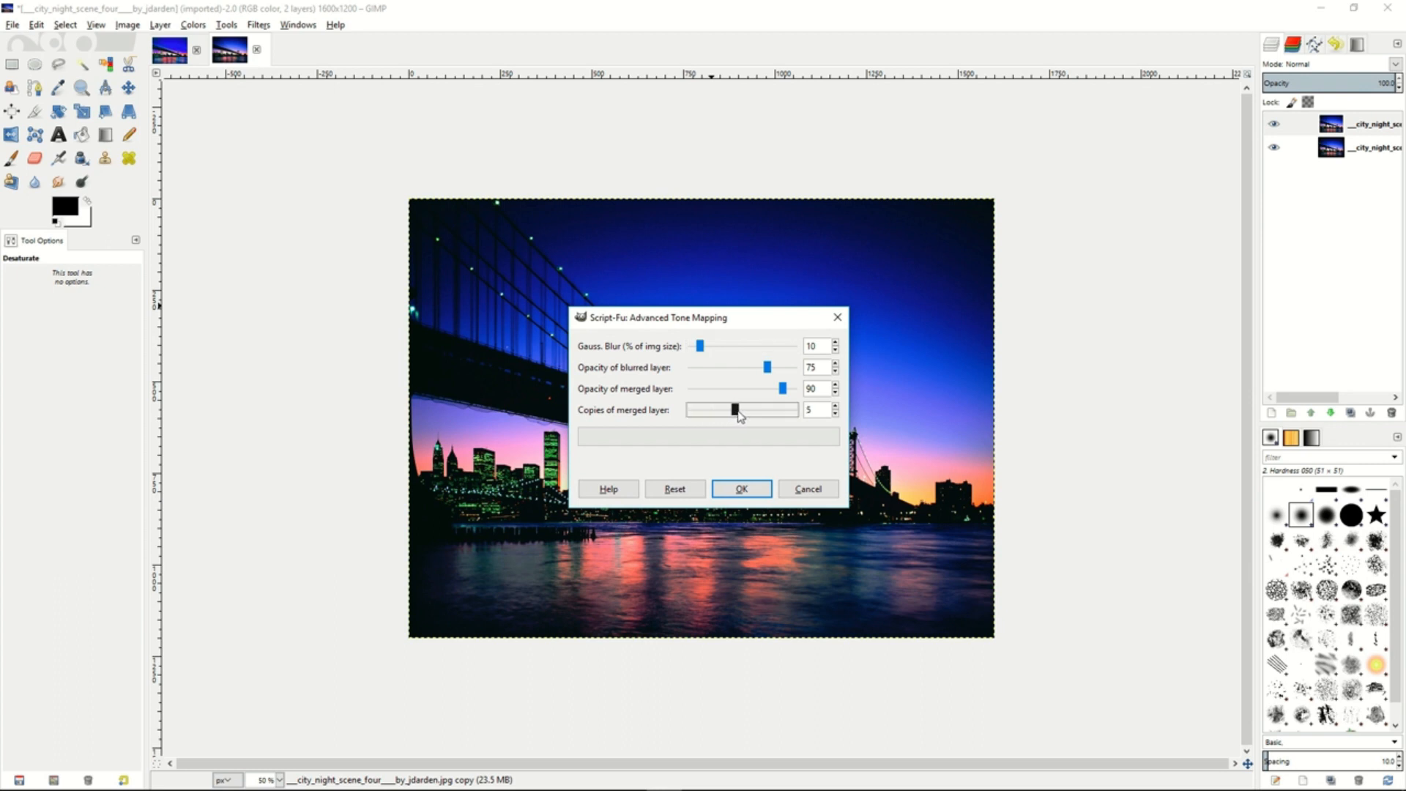
left_click(742, 490)
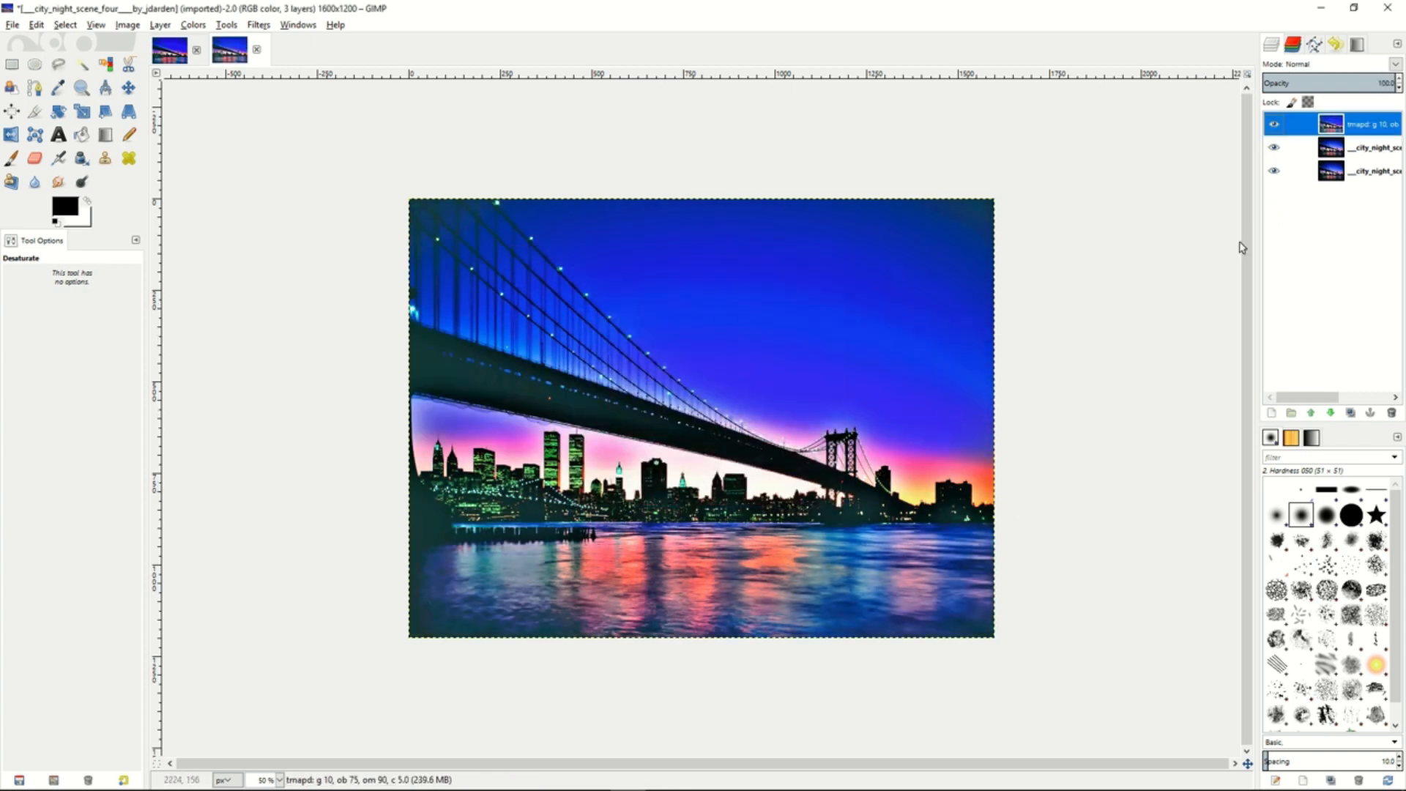
- Merge the tone-mapped layers of the night bridge photo into one and darken it with Levels at gamma 0.92
right_click(1312, 129)
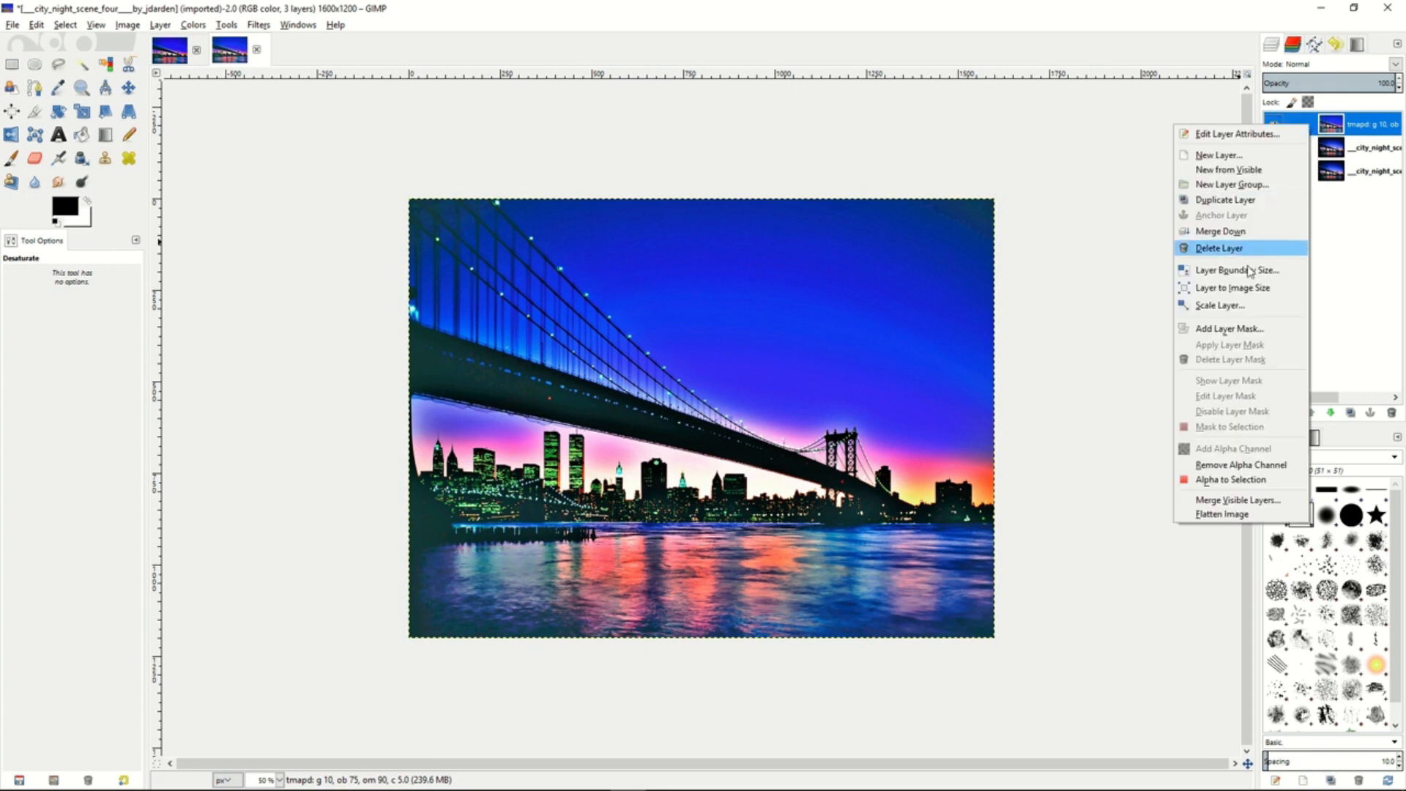
left_click(1237, 232)
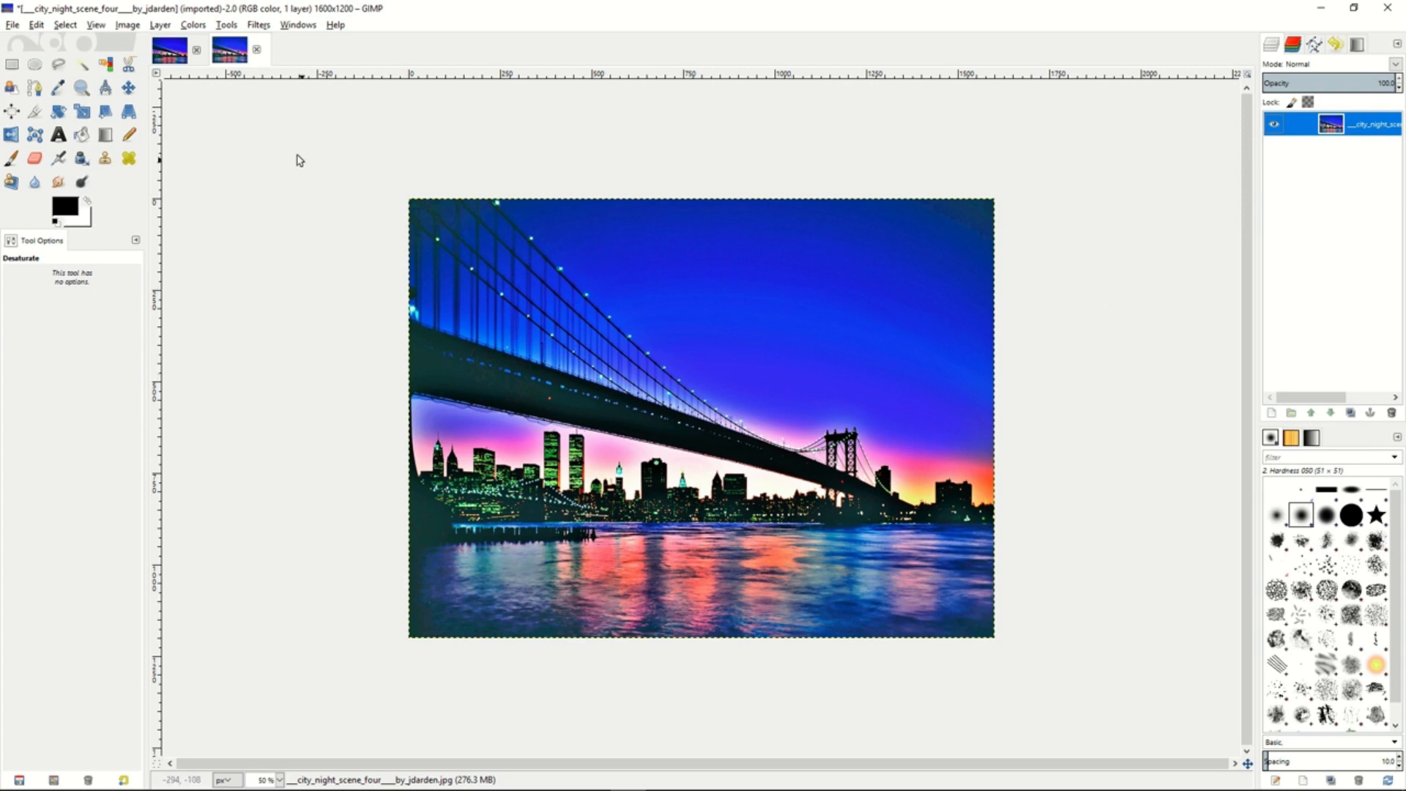
left_click(193, 24)
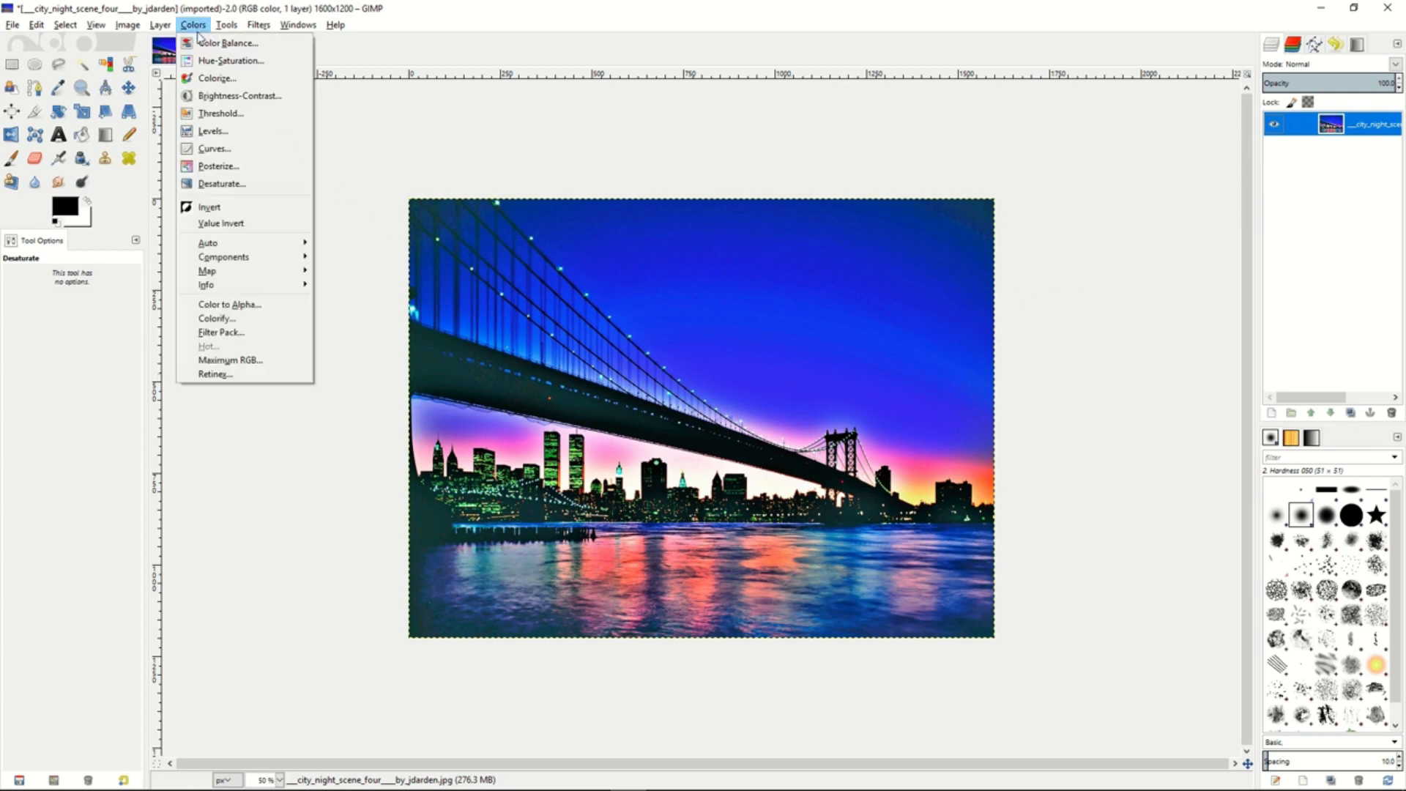
left_click(209, 131)
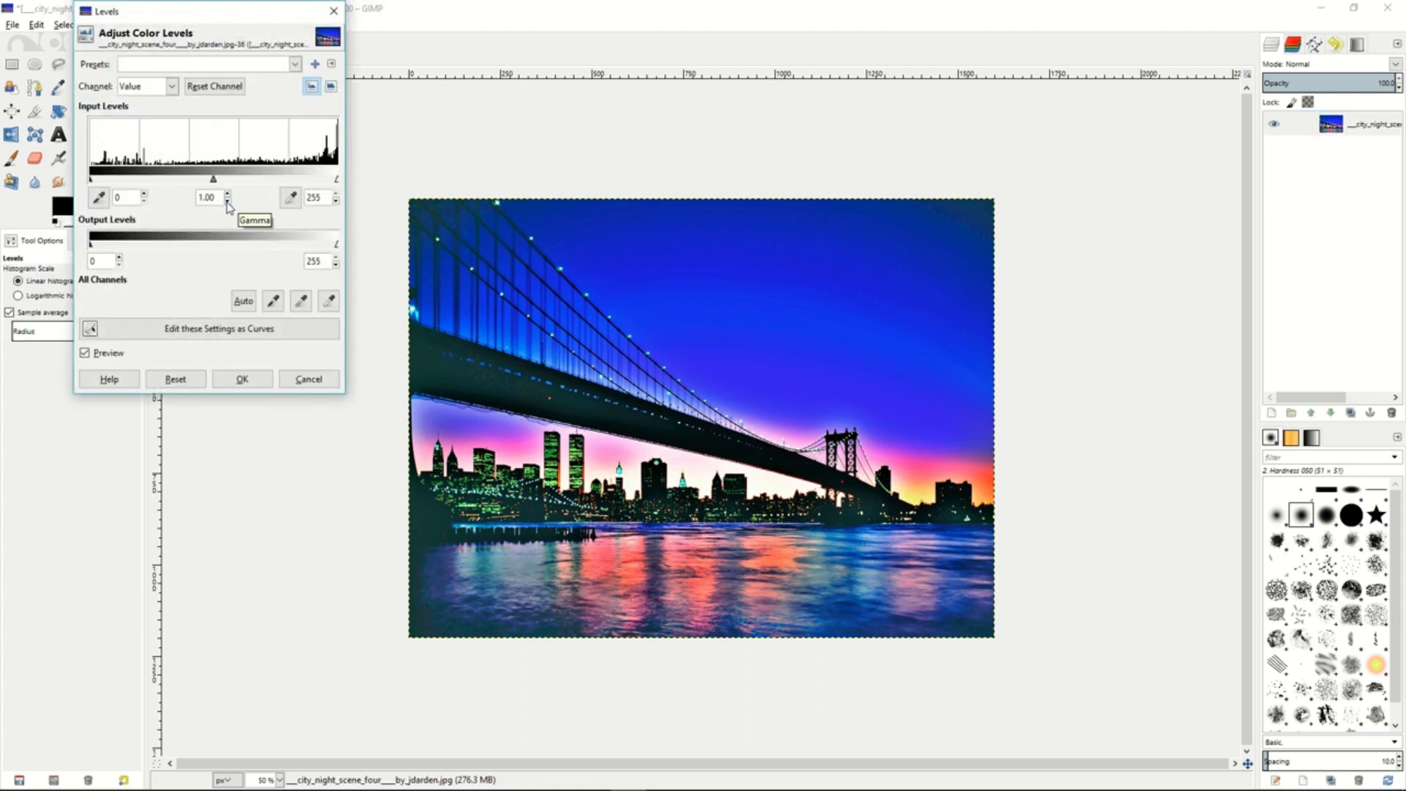
left_click(228, 203)
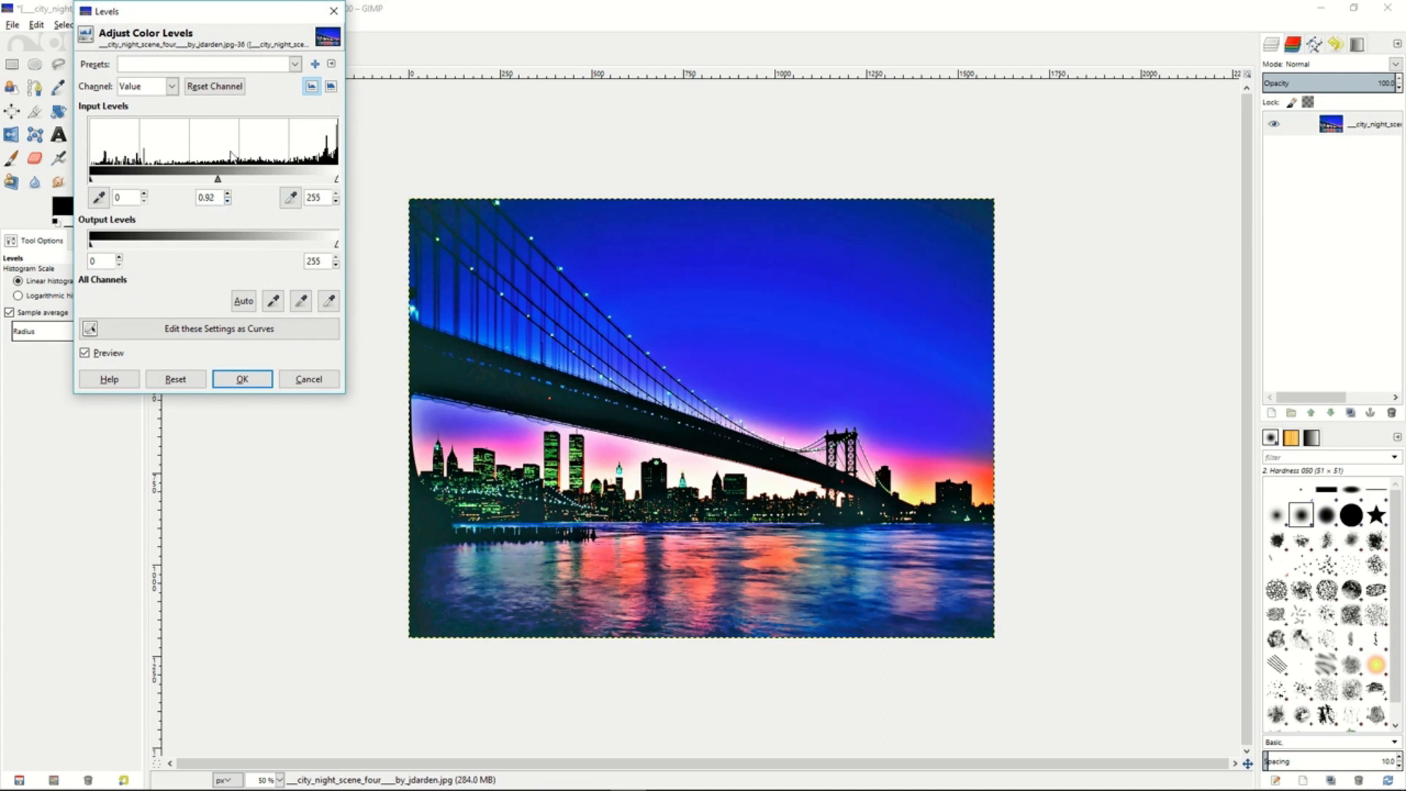
left_click(236, 379)
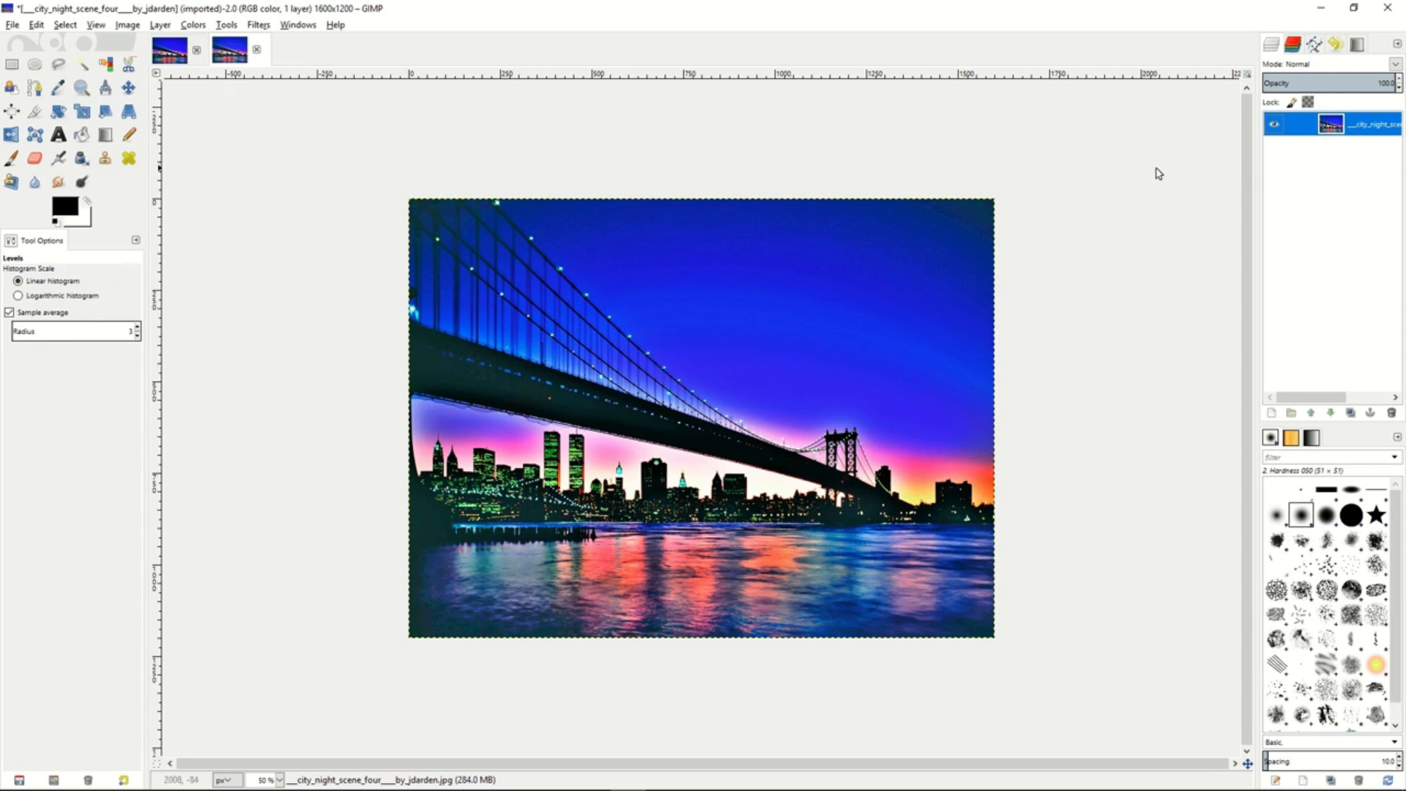
- Duplicate the merged bridge layer and desaturate the copy based on Lightness
right_click(1310, 127)
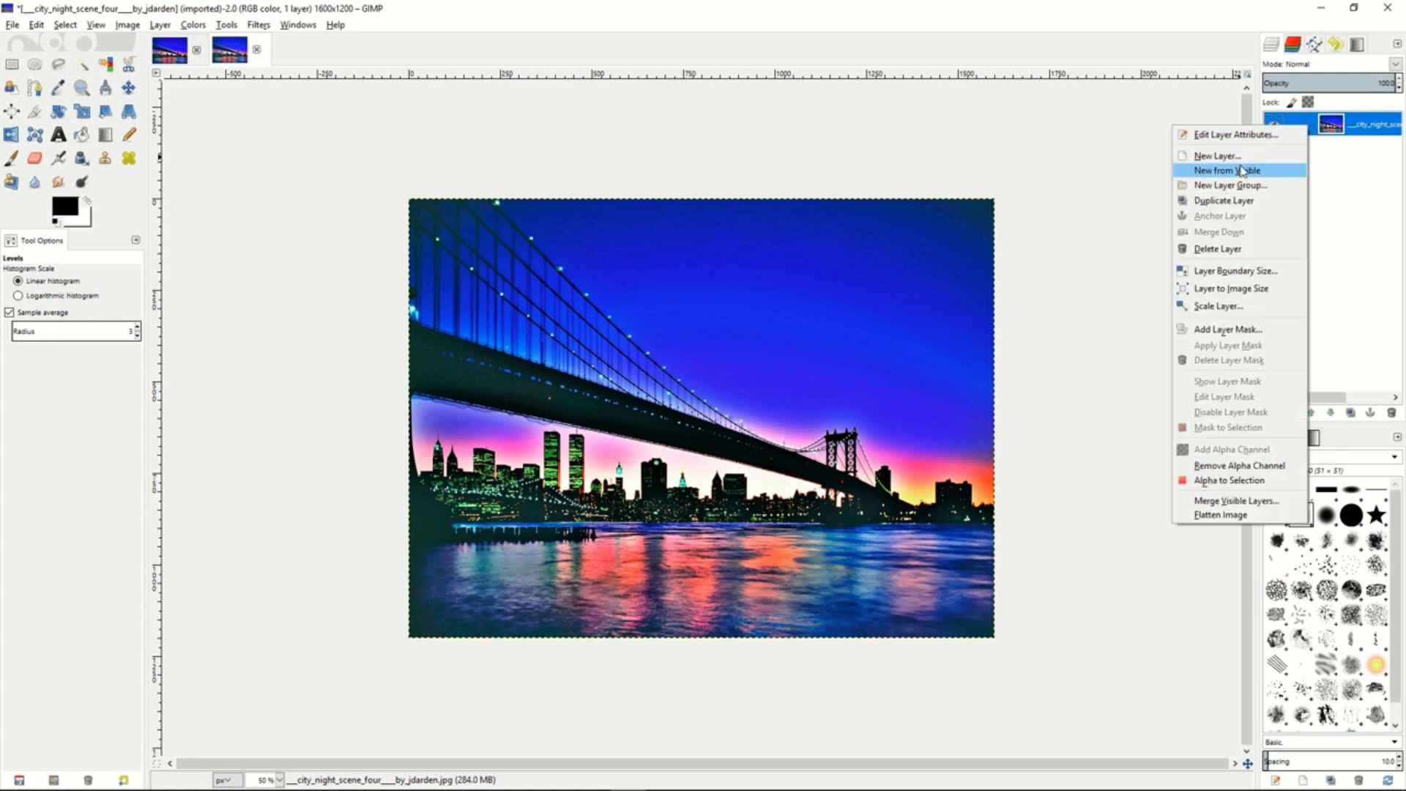
left_click(1230, 200)
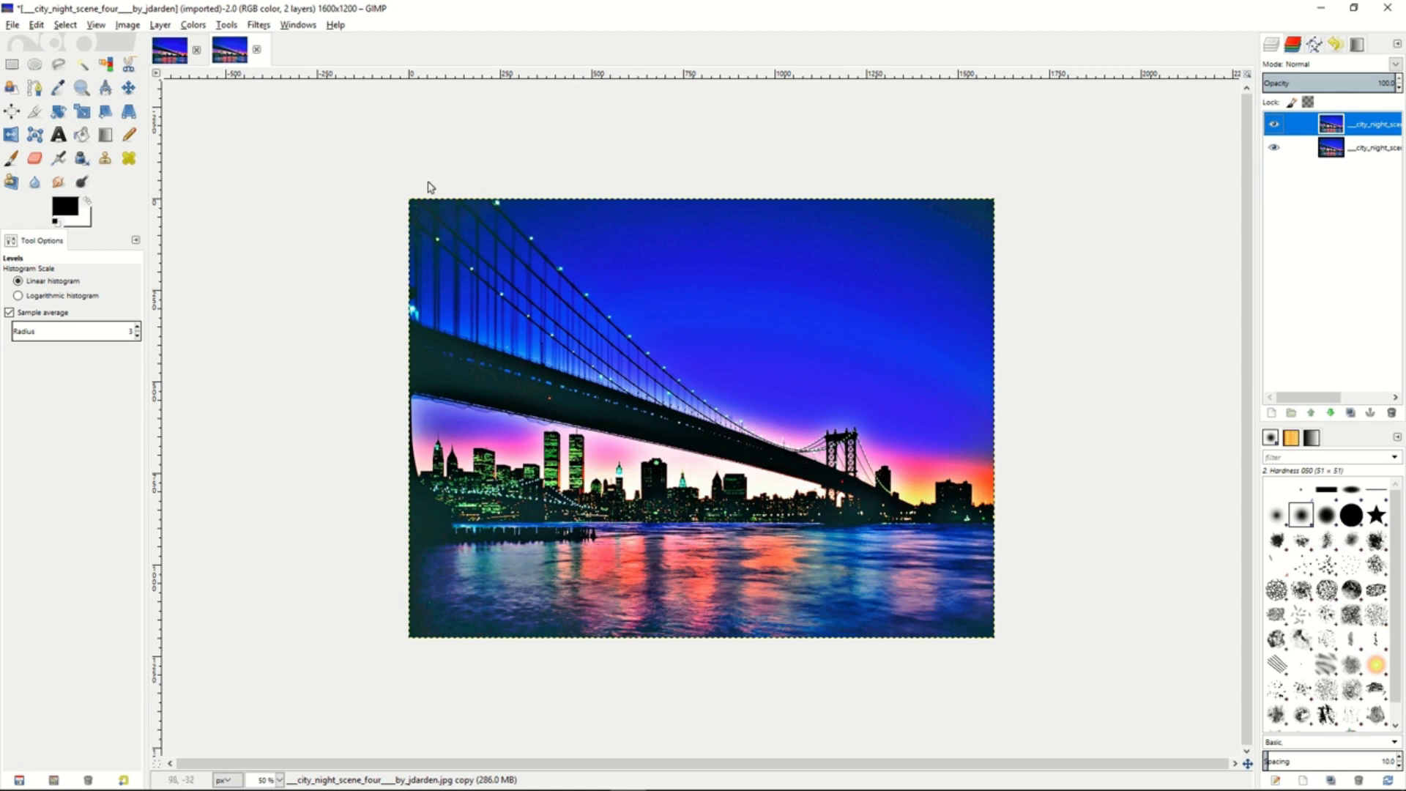
left_click(193, 26)
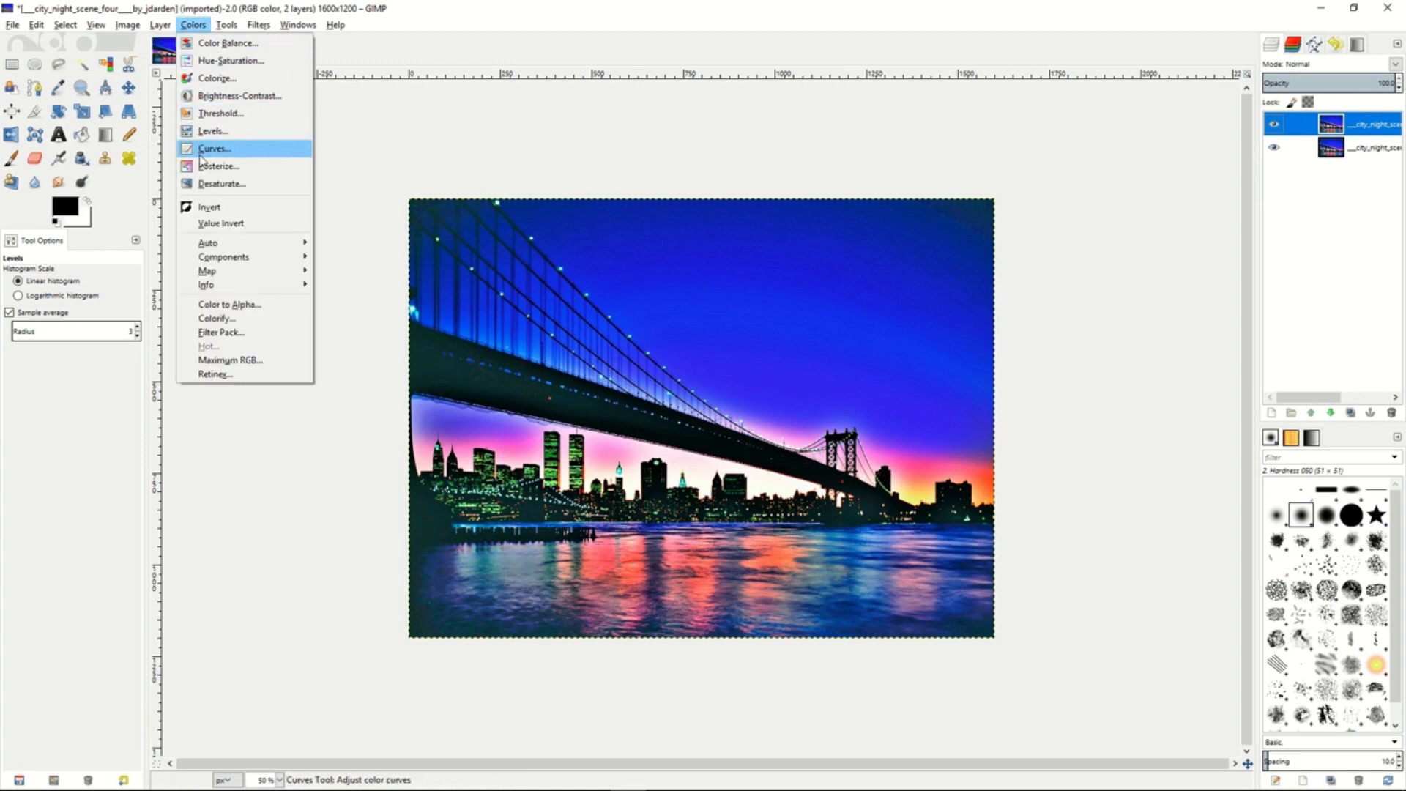
left_click(204, 184)
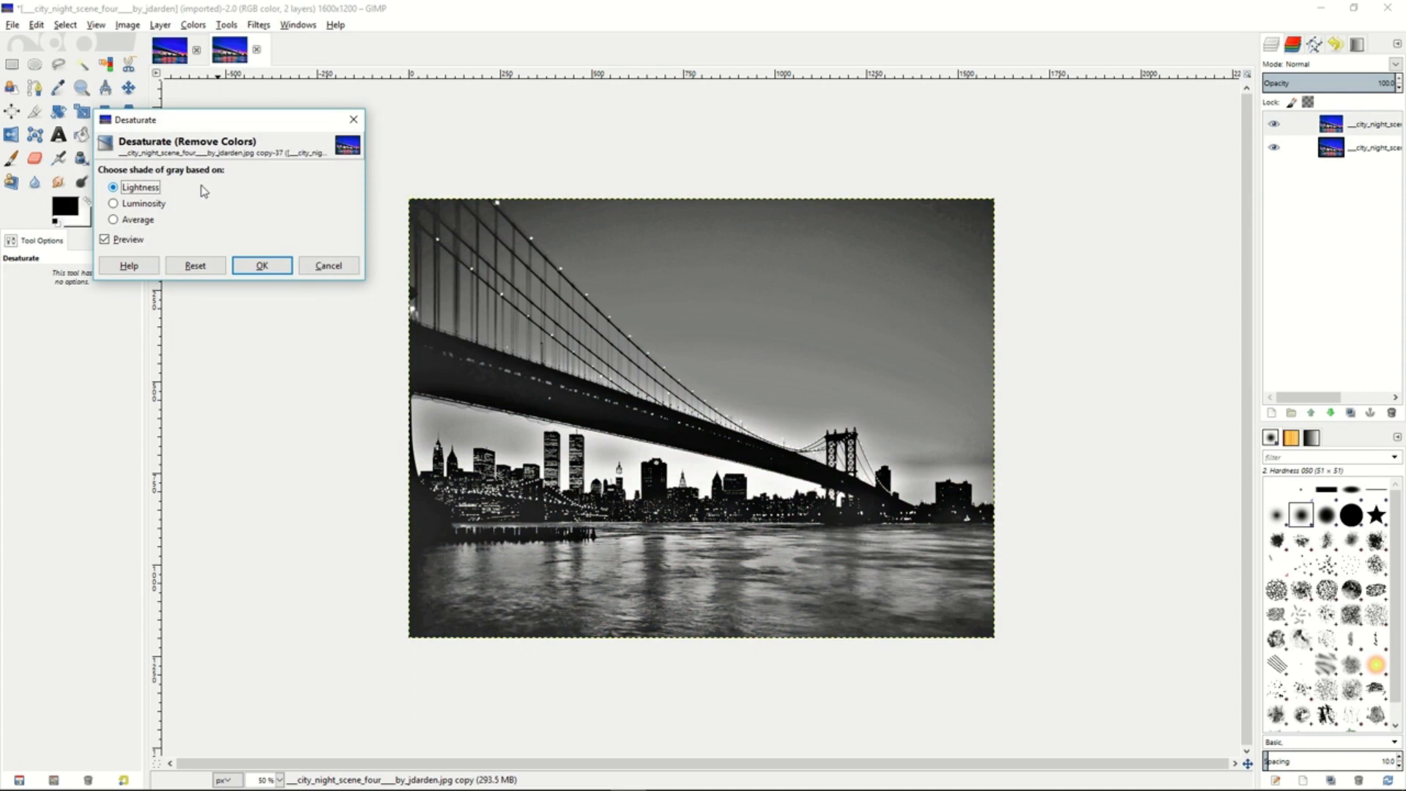
left_click(127, 205)
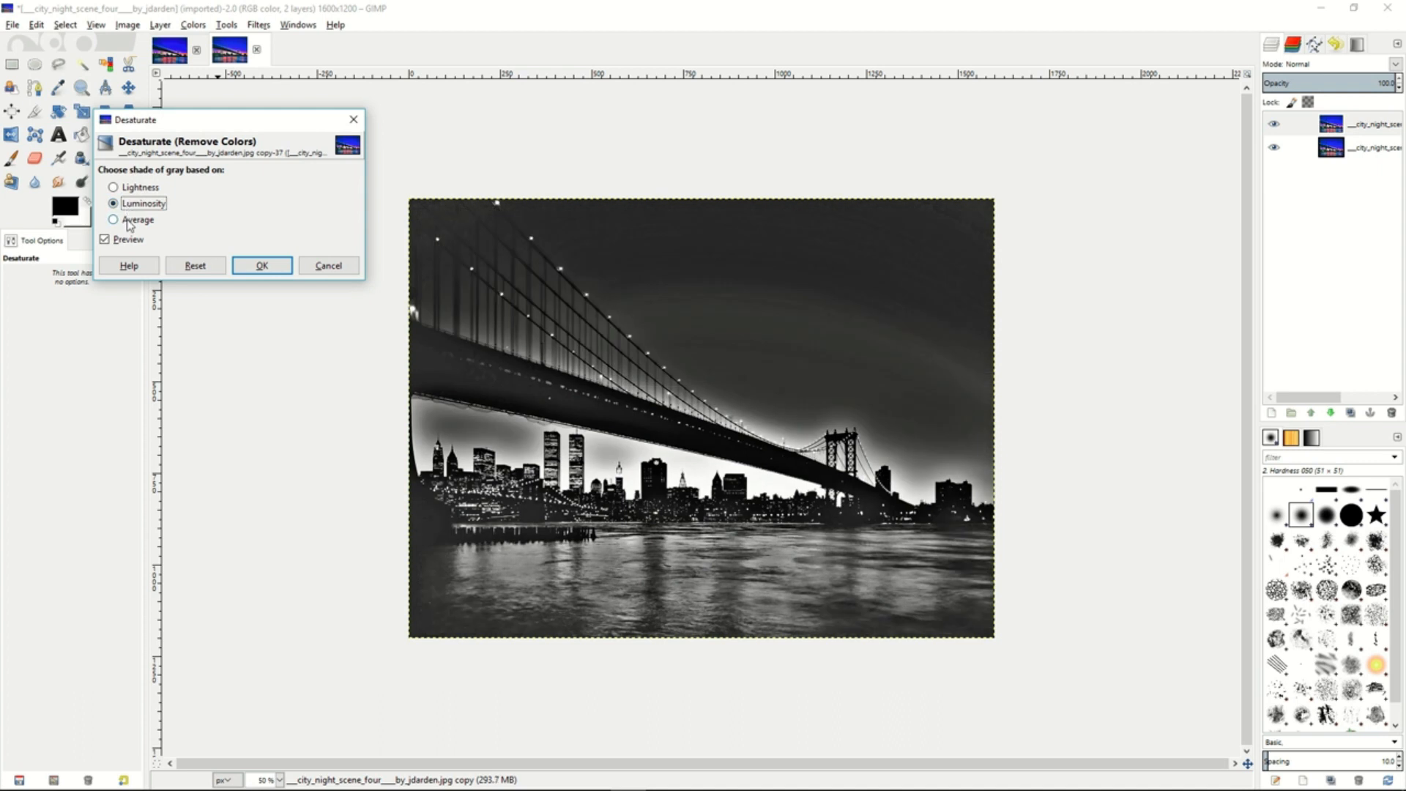
left_click(128, 221)
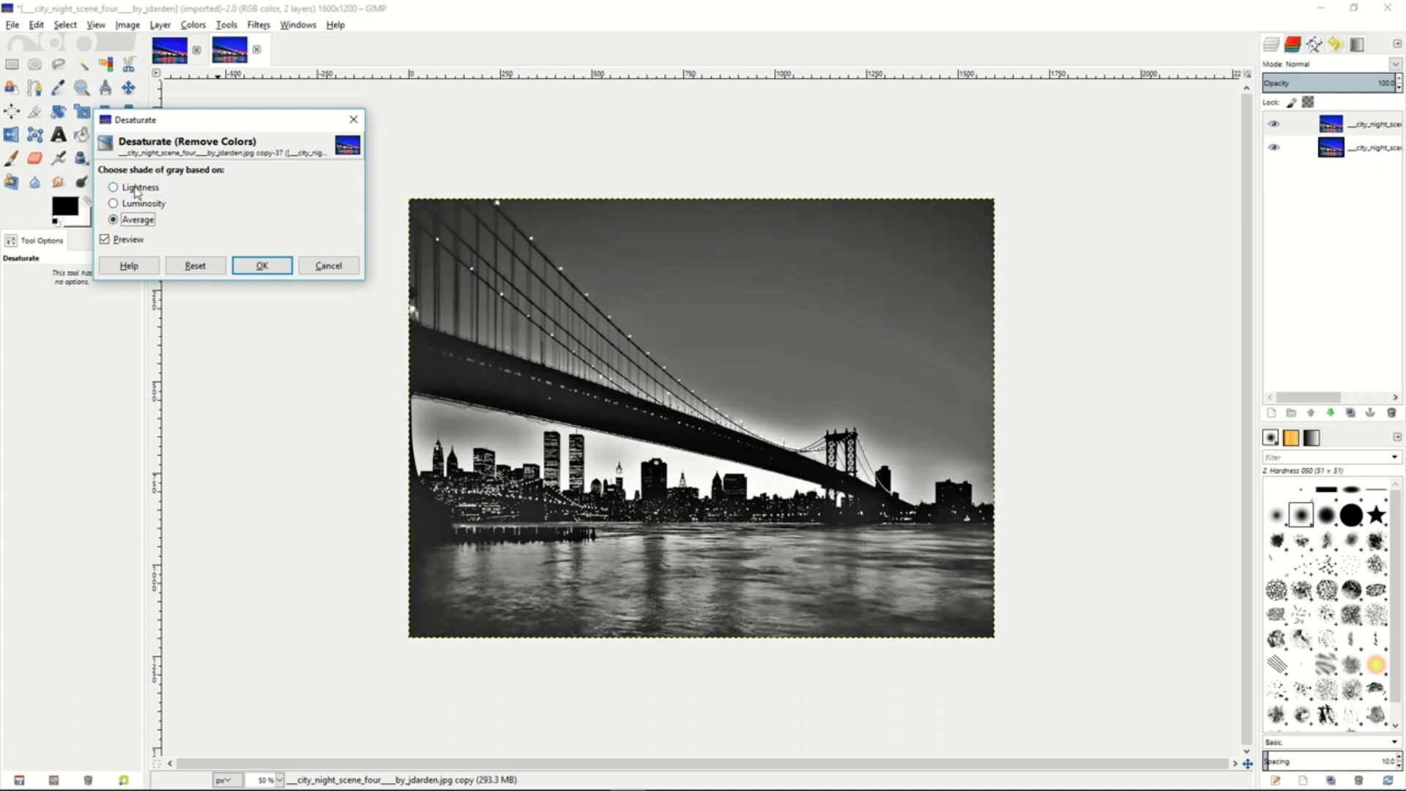
left_click(136, 189)
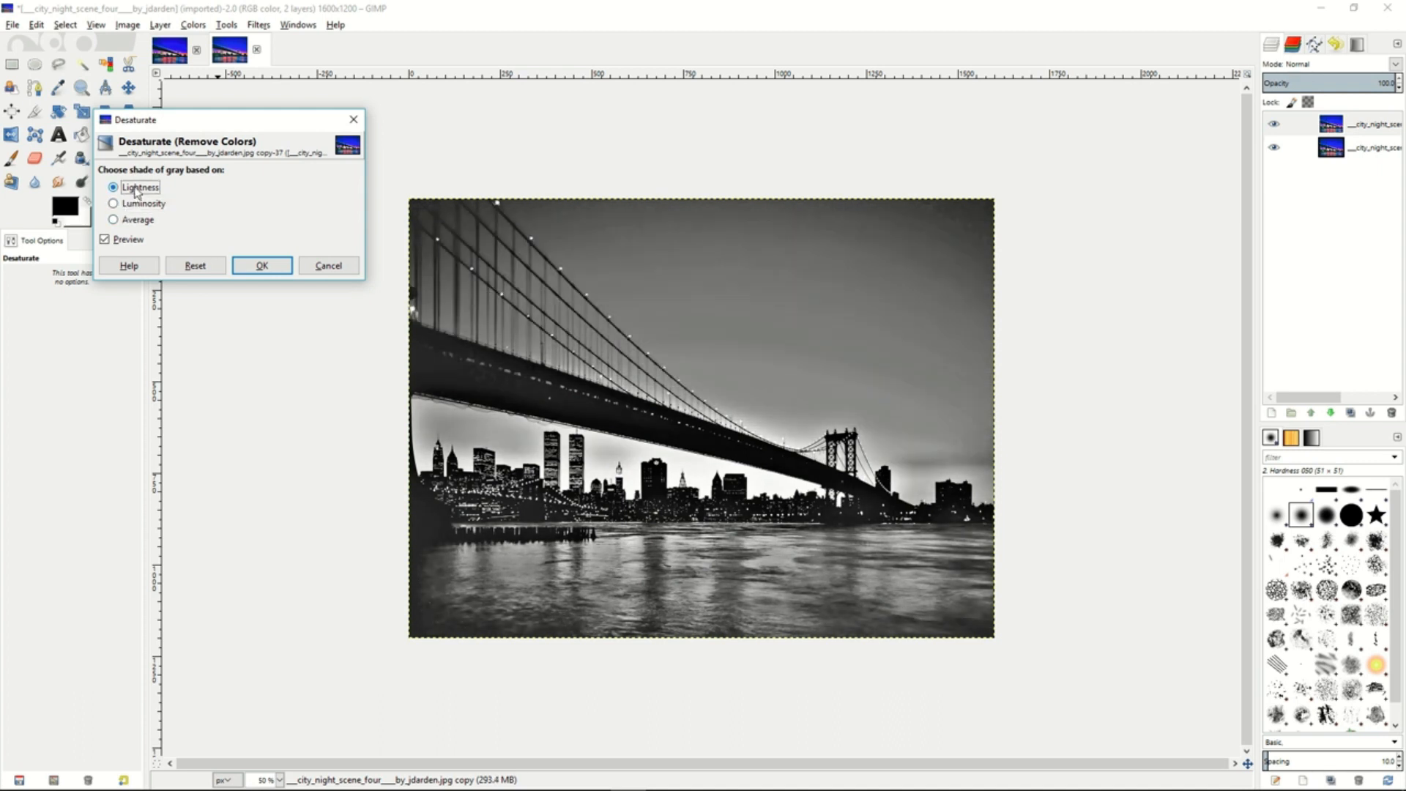
left_click(262, 266)
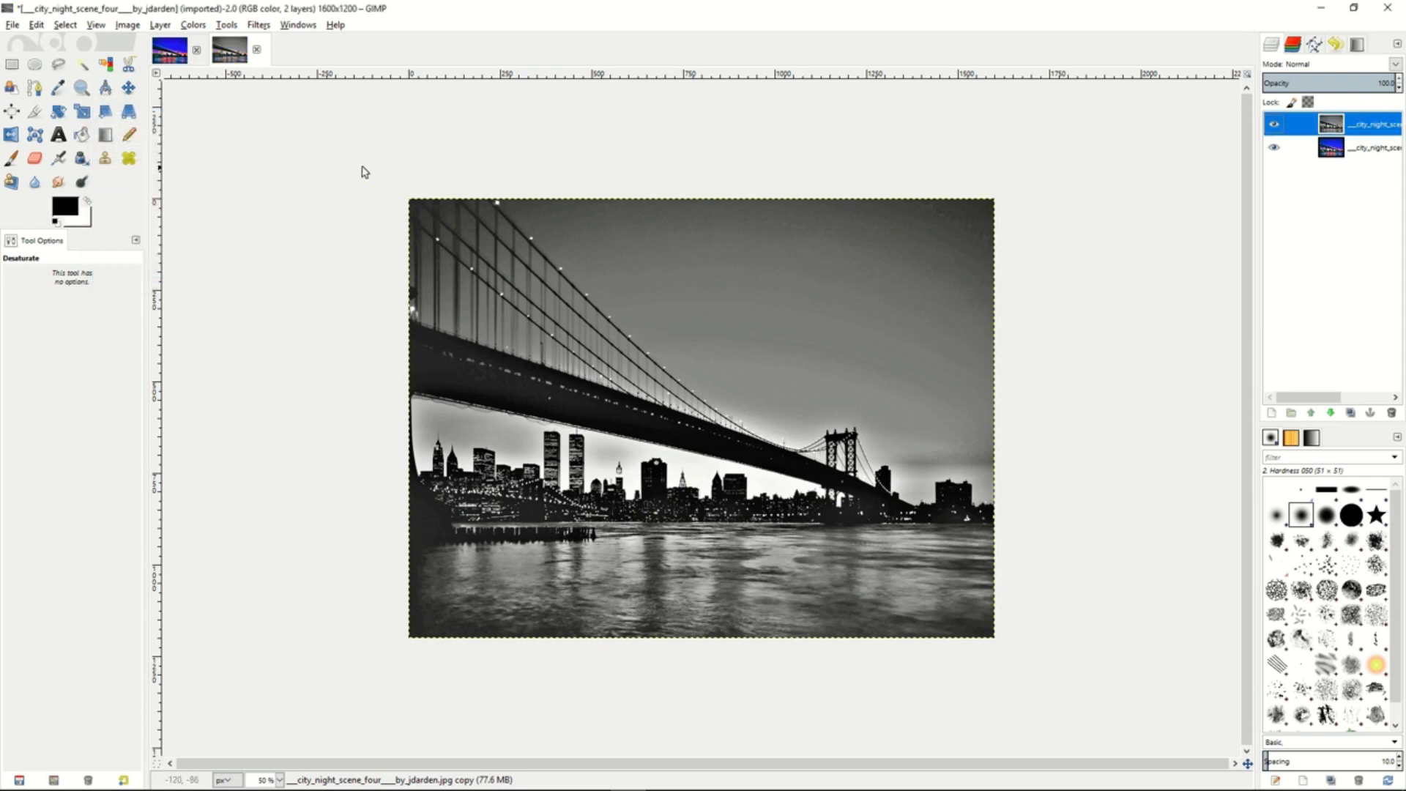
- Invert the grayscale bridge layer and soften it with a Gaussian Blur of 20 px horizontally and vertically
left_click(193, 25)
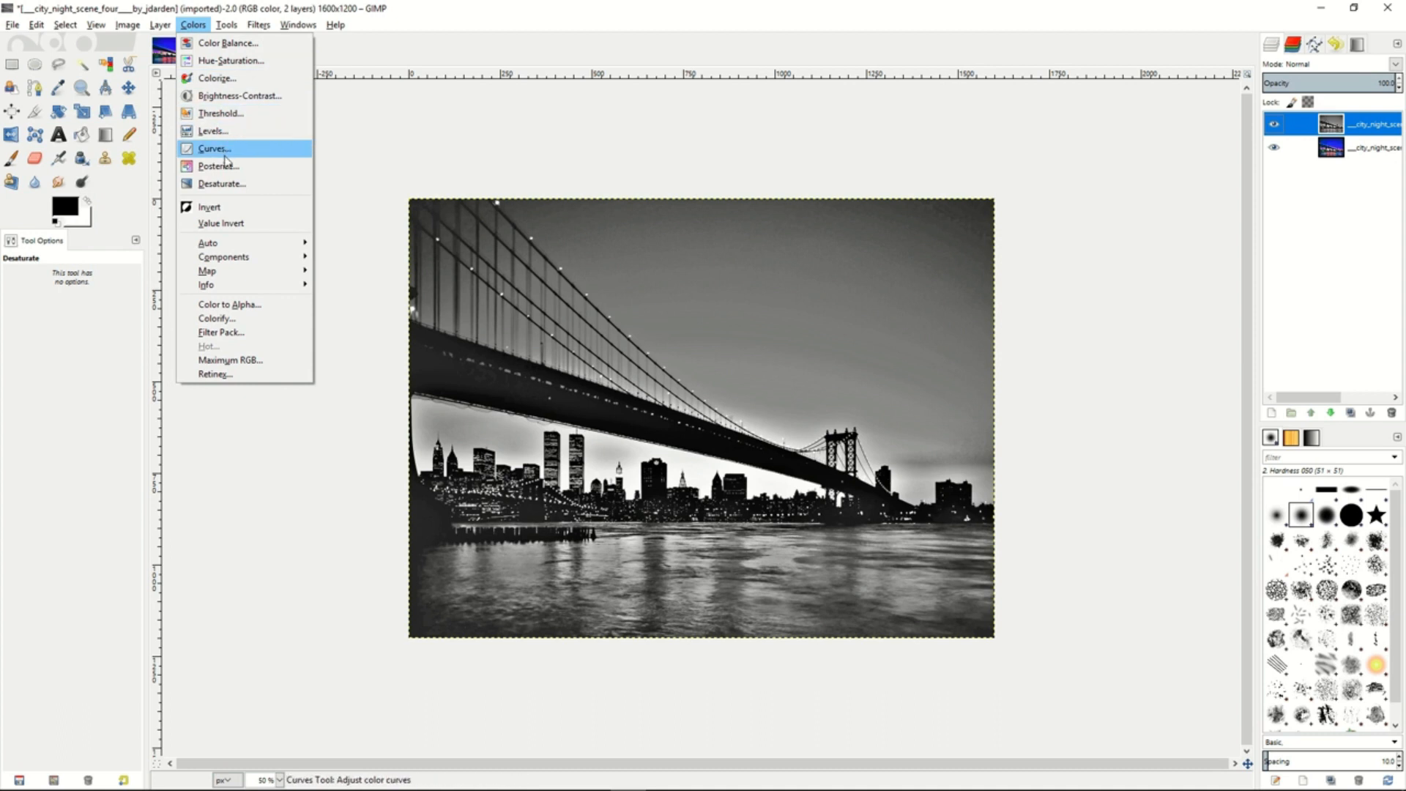
left_click(221, 210)
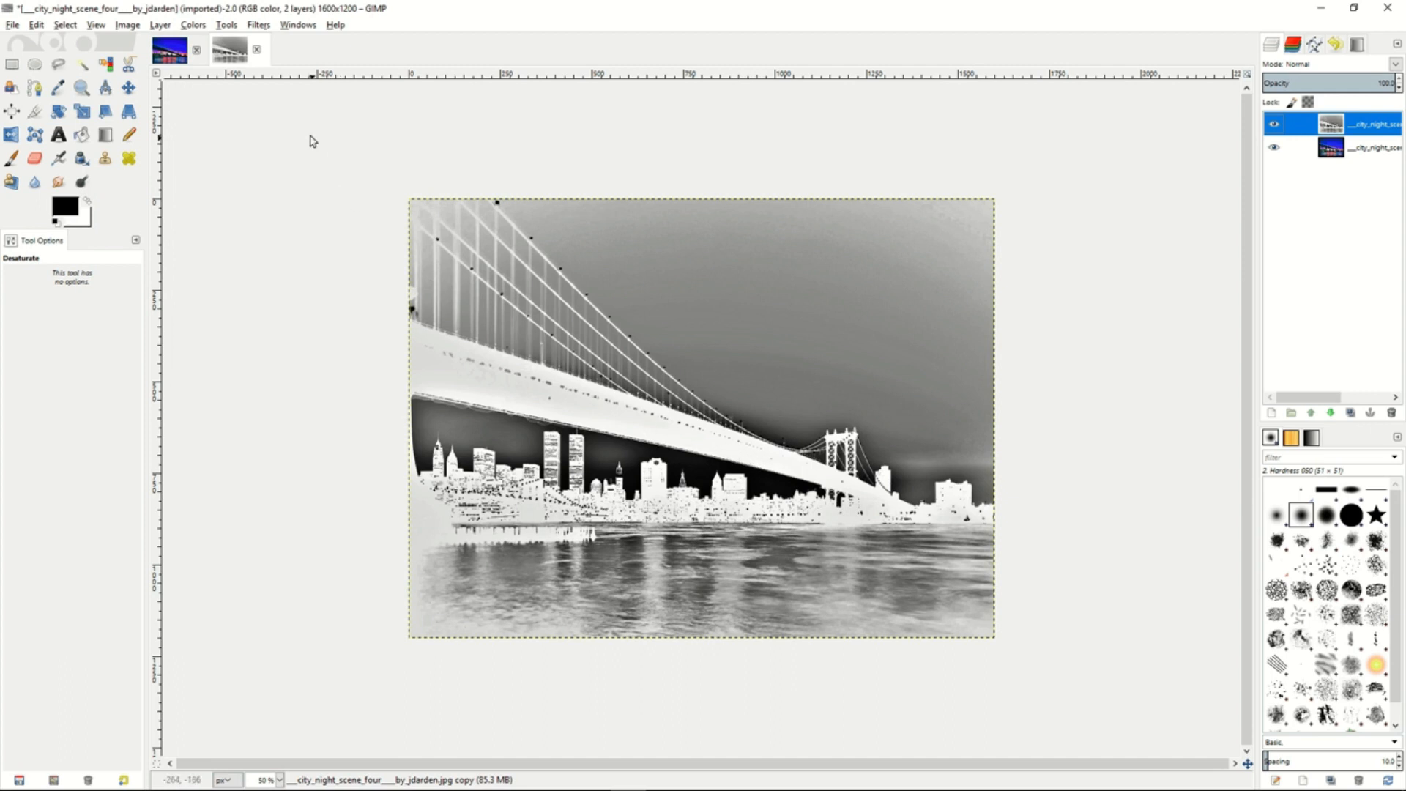
left_click(228, 28)
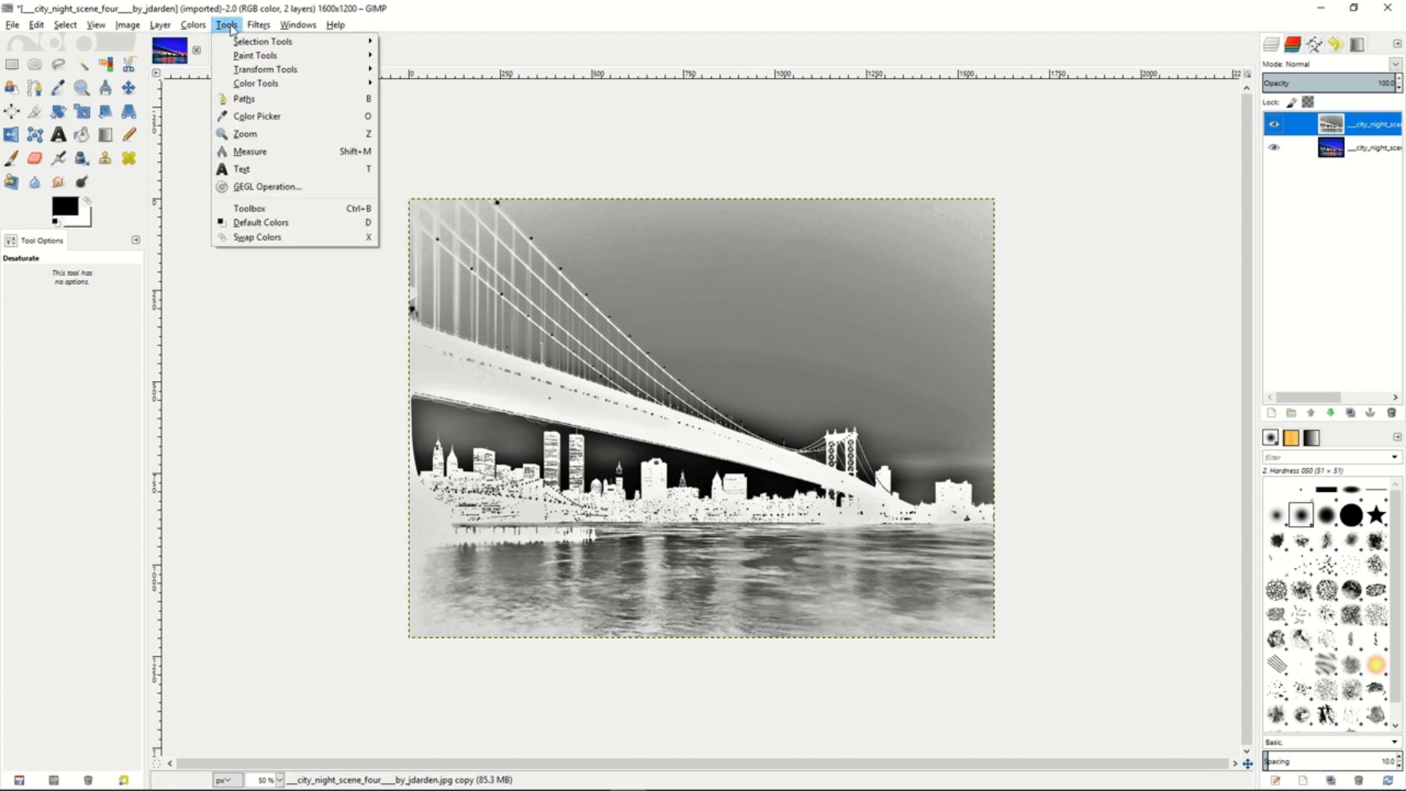
mouse_move(258, 25)
mouse_move(293, 109)
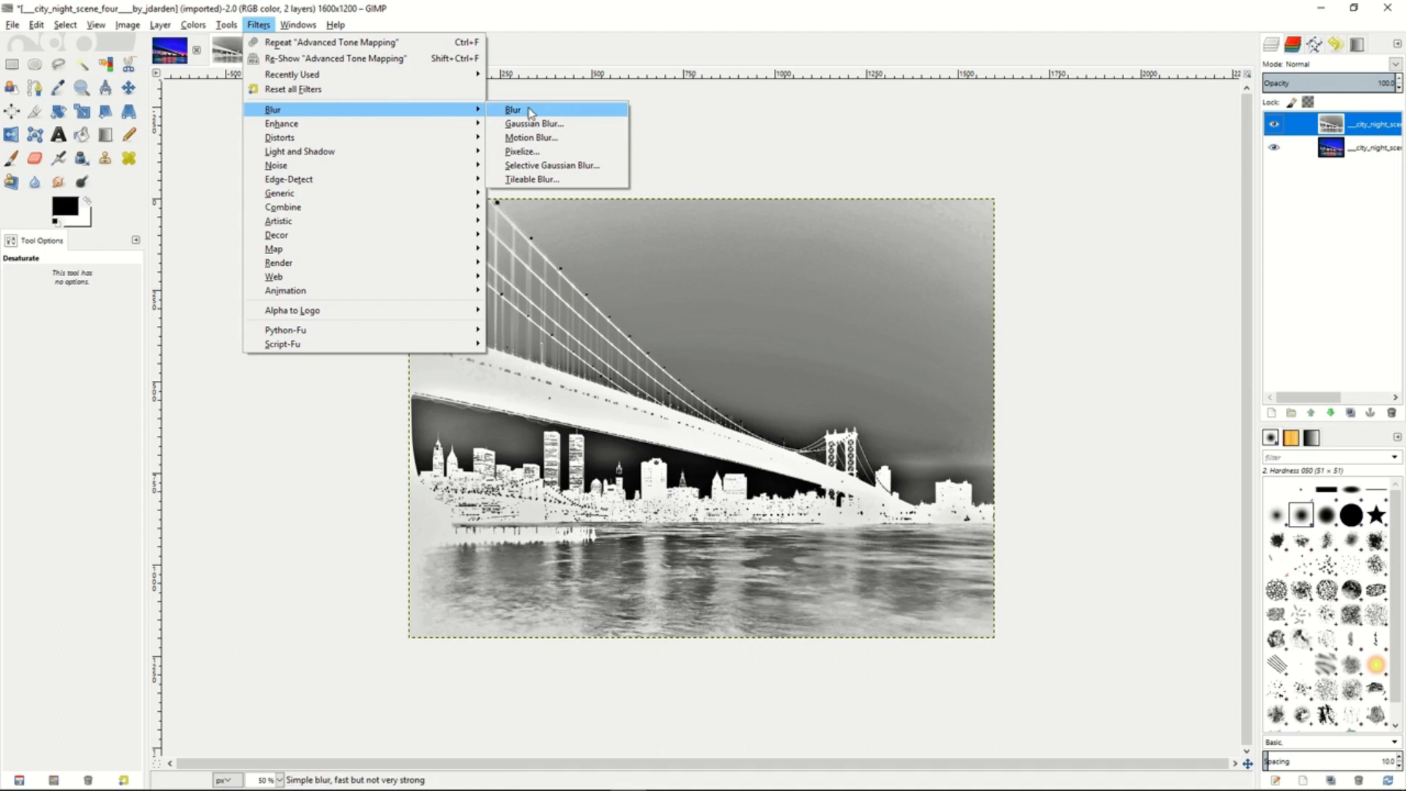
left_click(555, 126)
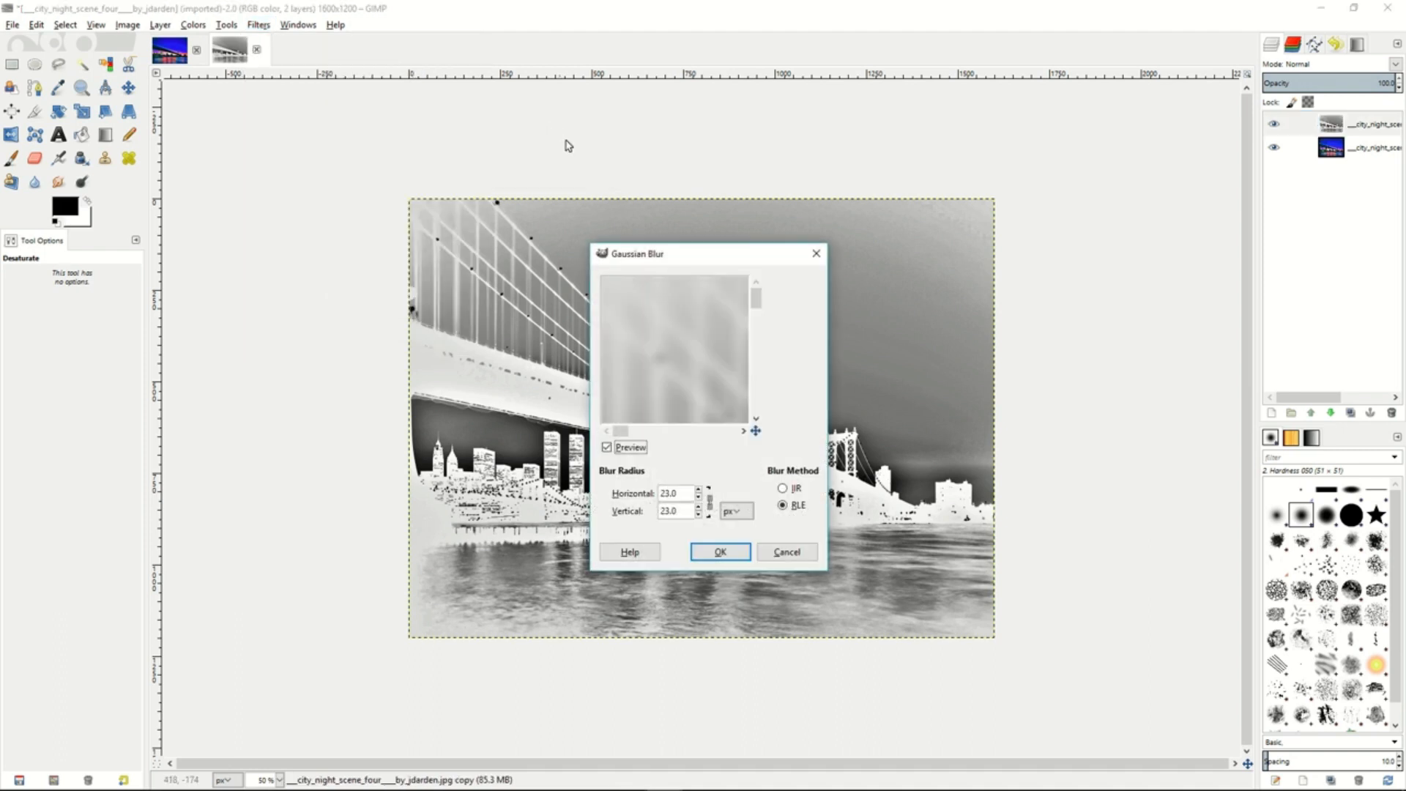
left_click(699, 498)
left_click(699, 497)
left_click(699, 498)
left_click(698, 490)
left_click(698, 490)
left_click(699, 499)
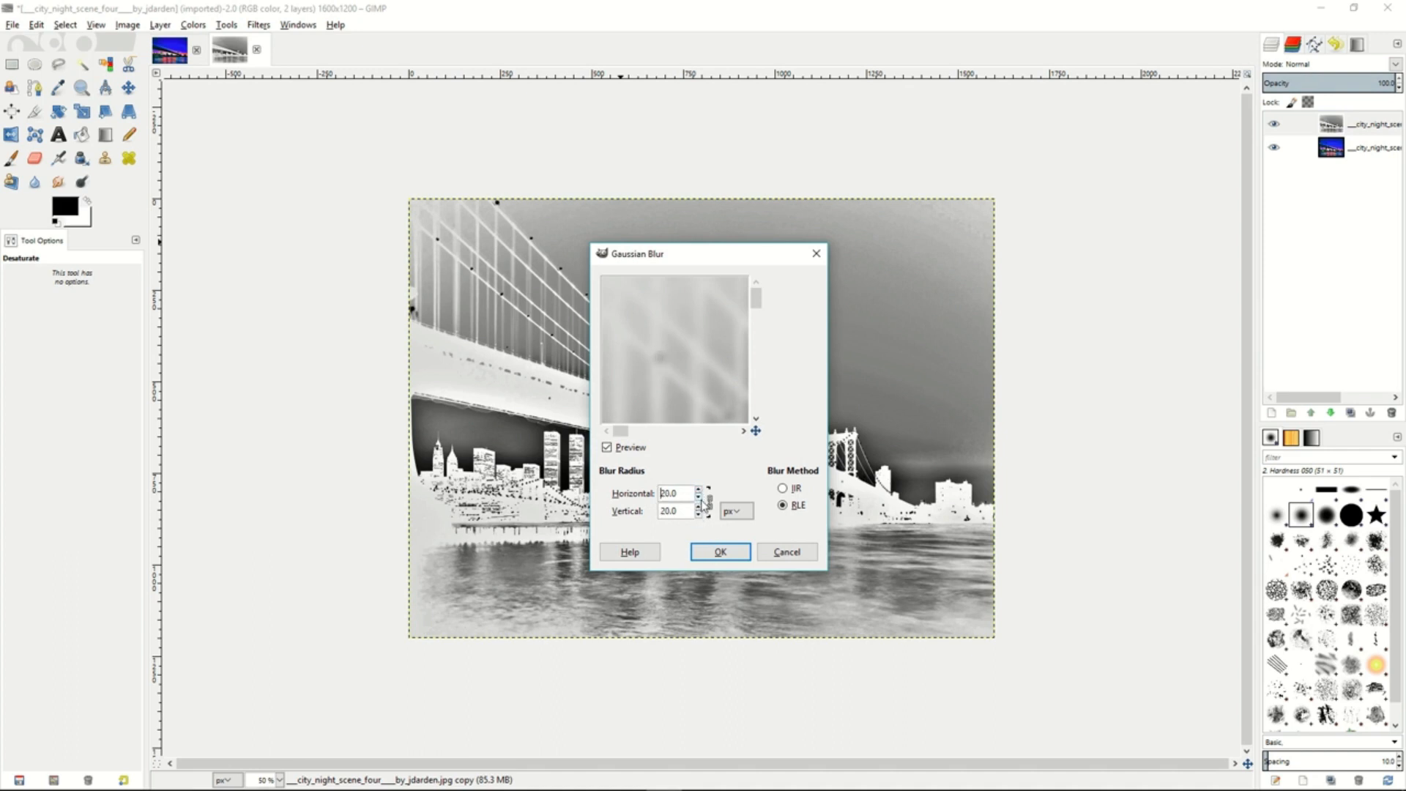
left_click(721, 553)
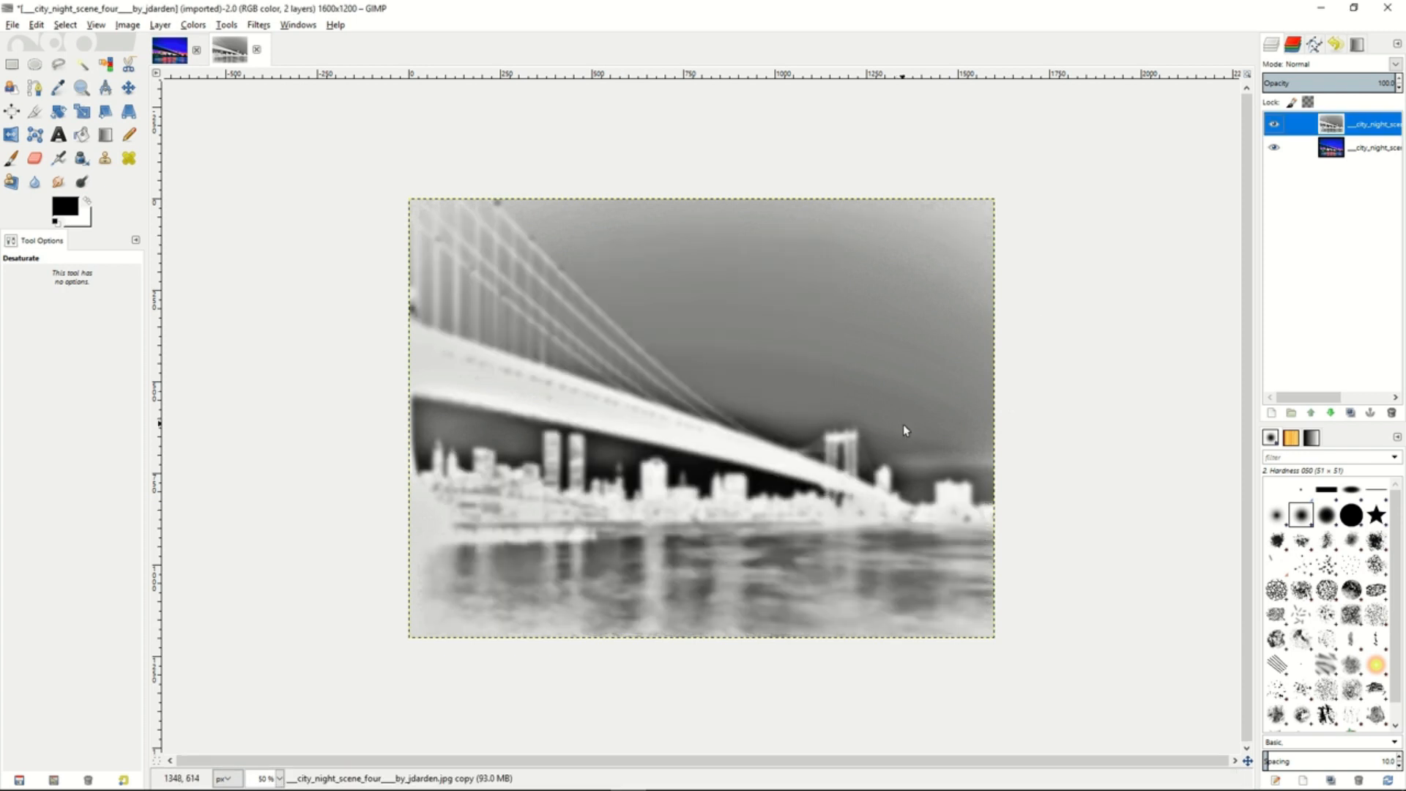
- Blend the blurred layer in Overlay mode at 48 opacity and merge it down onto the bridge photo
left_click(1395, 66)
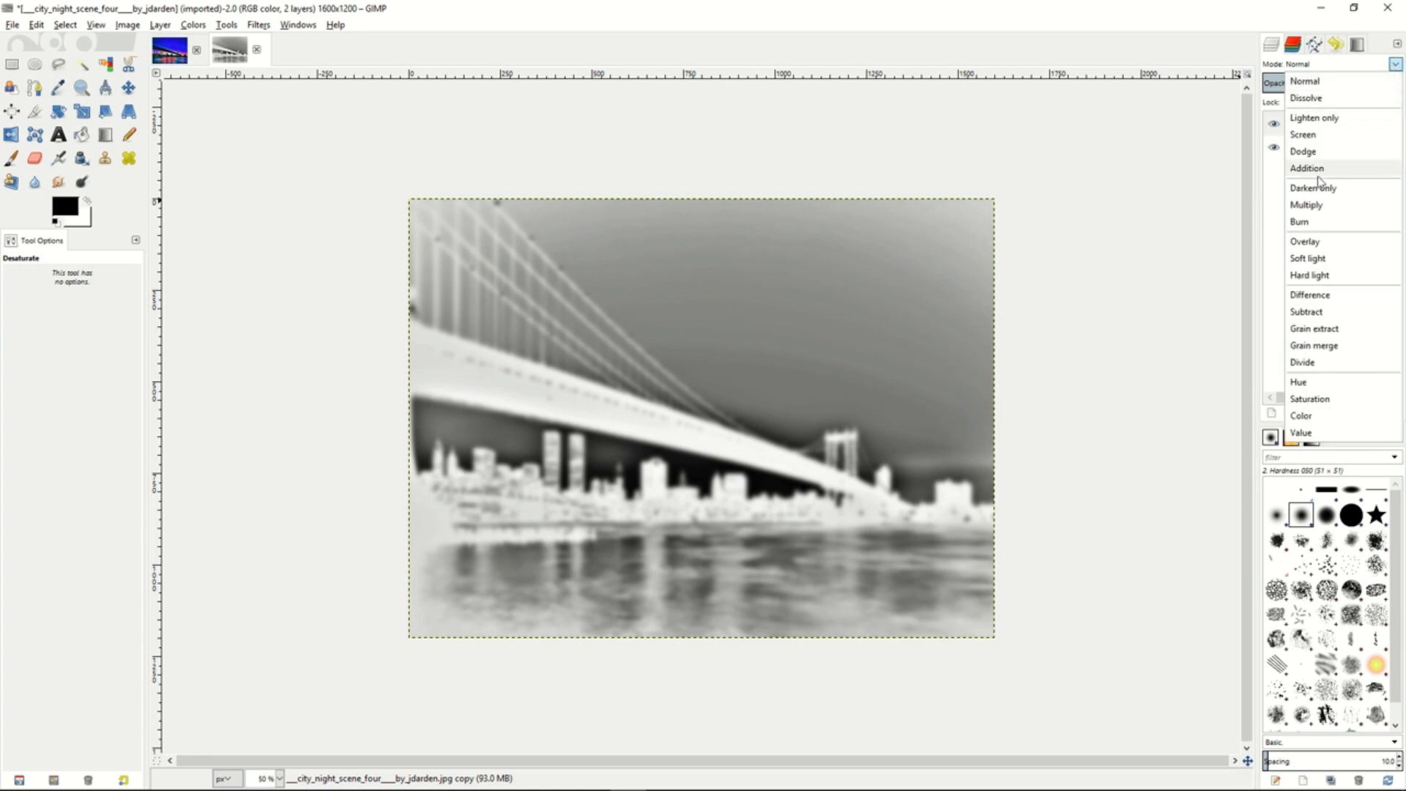
left_click(1310, 250)
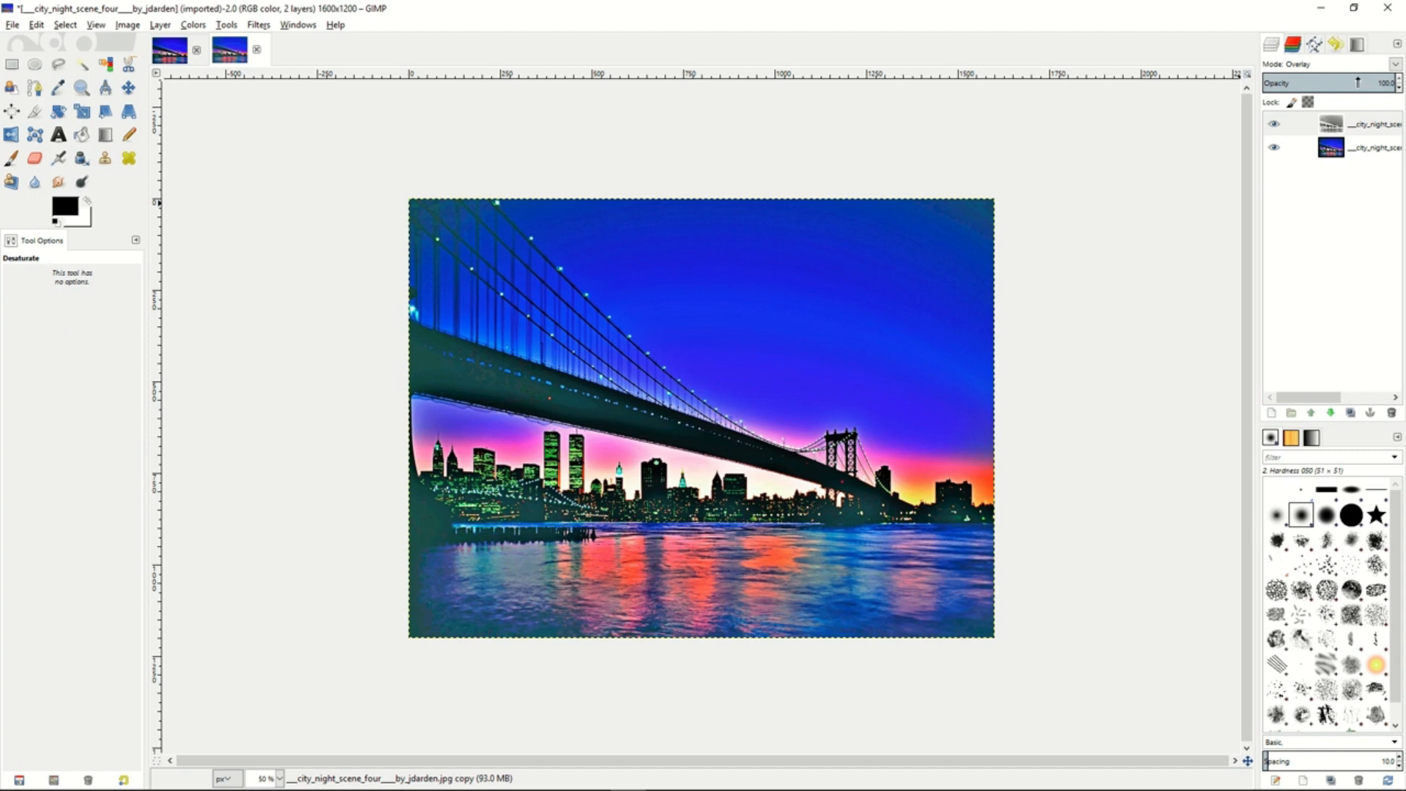
left_click_drag(1359, 81, 1328, 82)
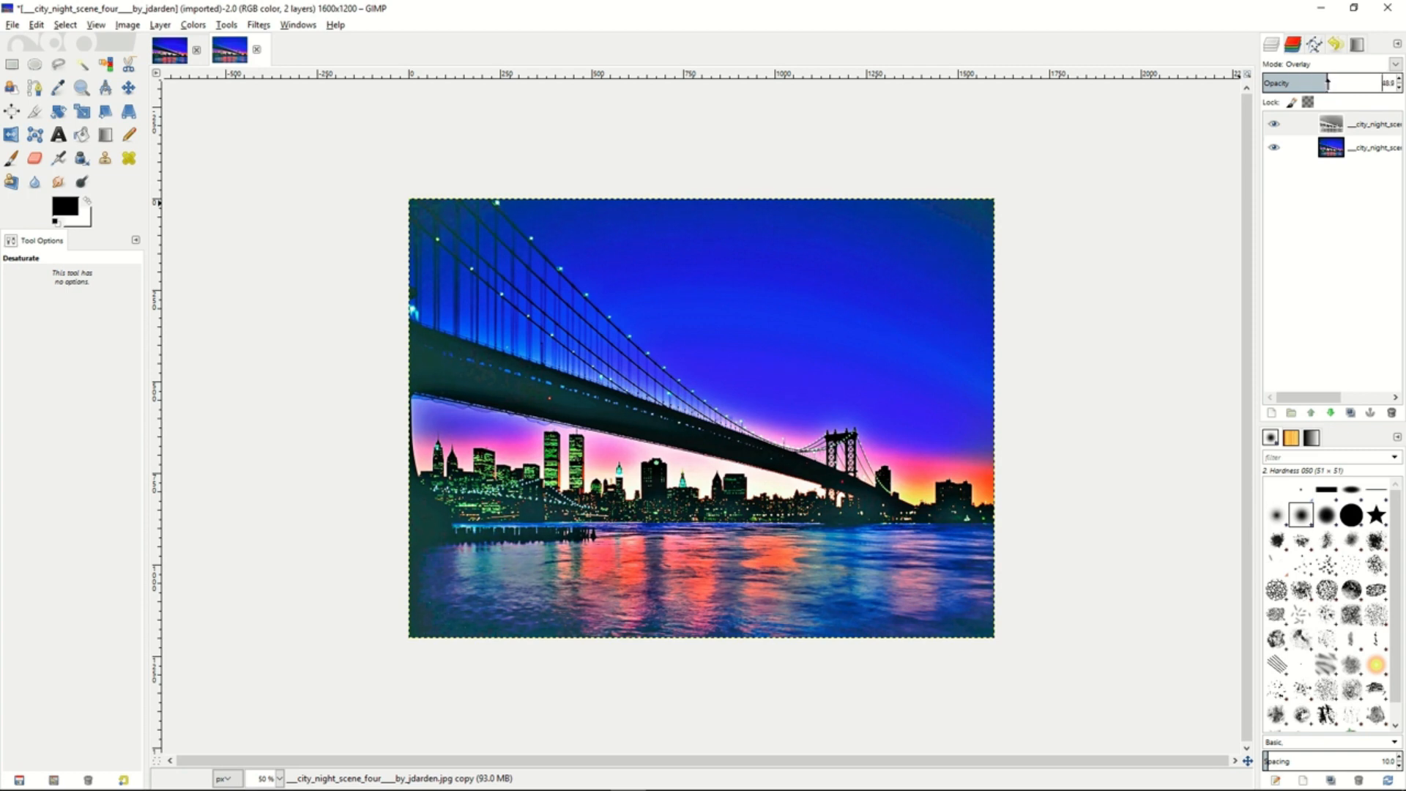
right_click(1310, 130)
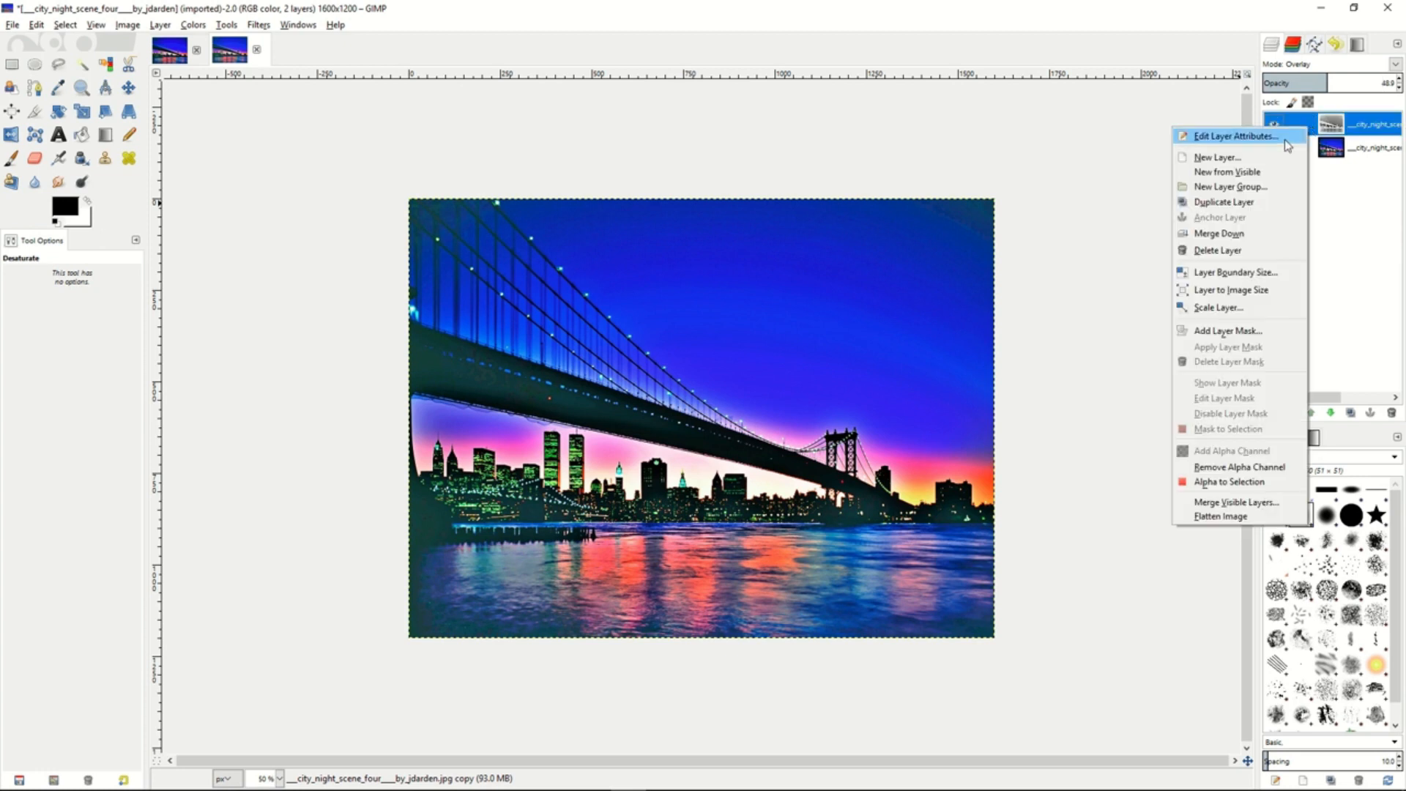
left_click(1219, 235)
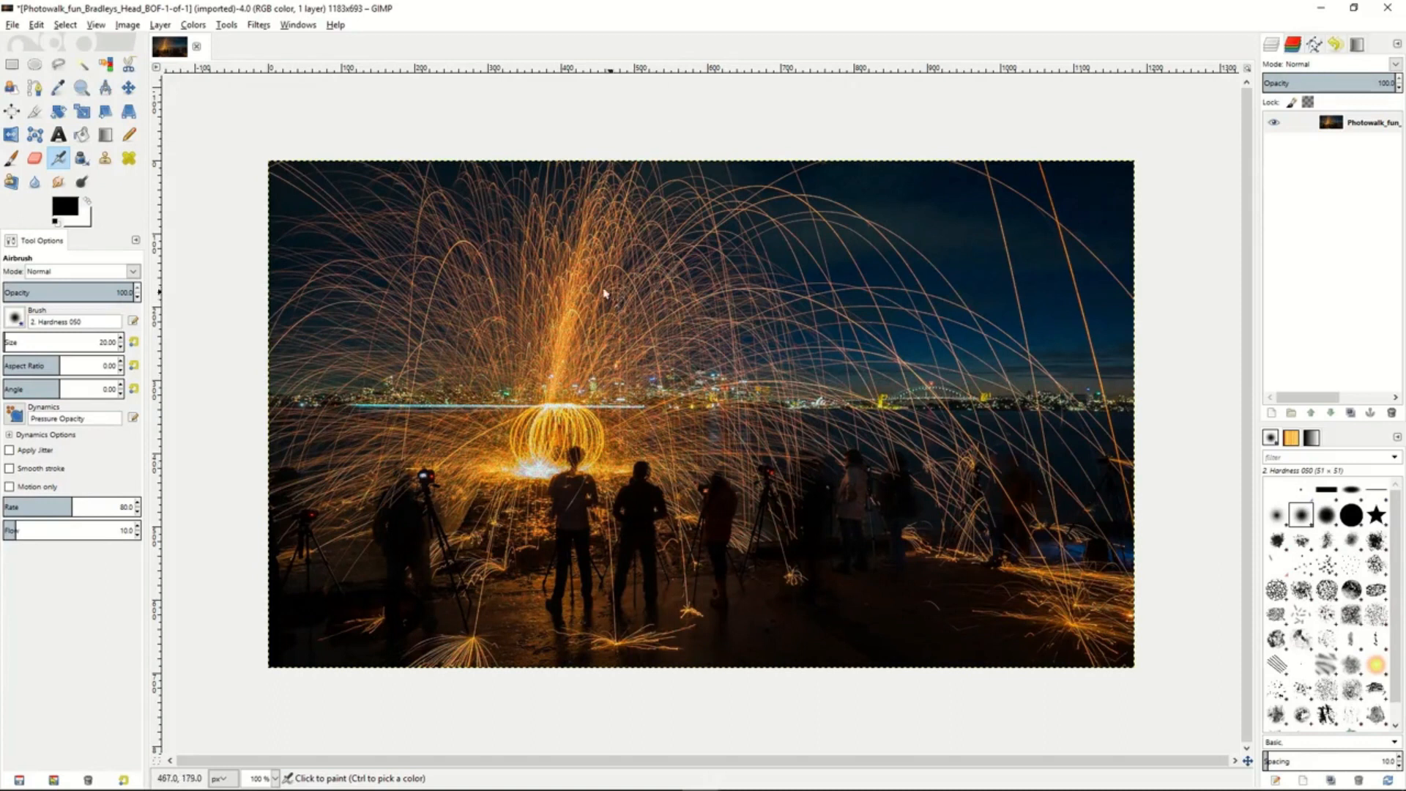
- Try a Gaussian Blur with a reduced radius on the night spark photo and undo it
left_click(258, 26)
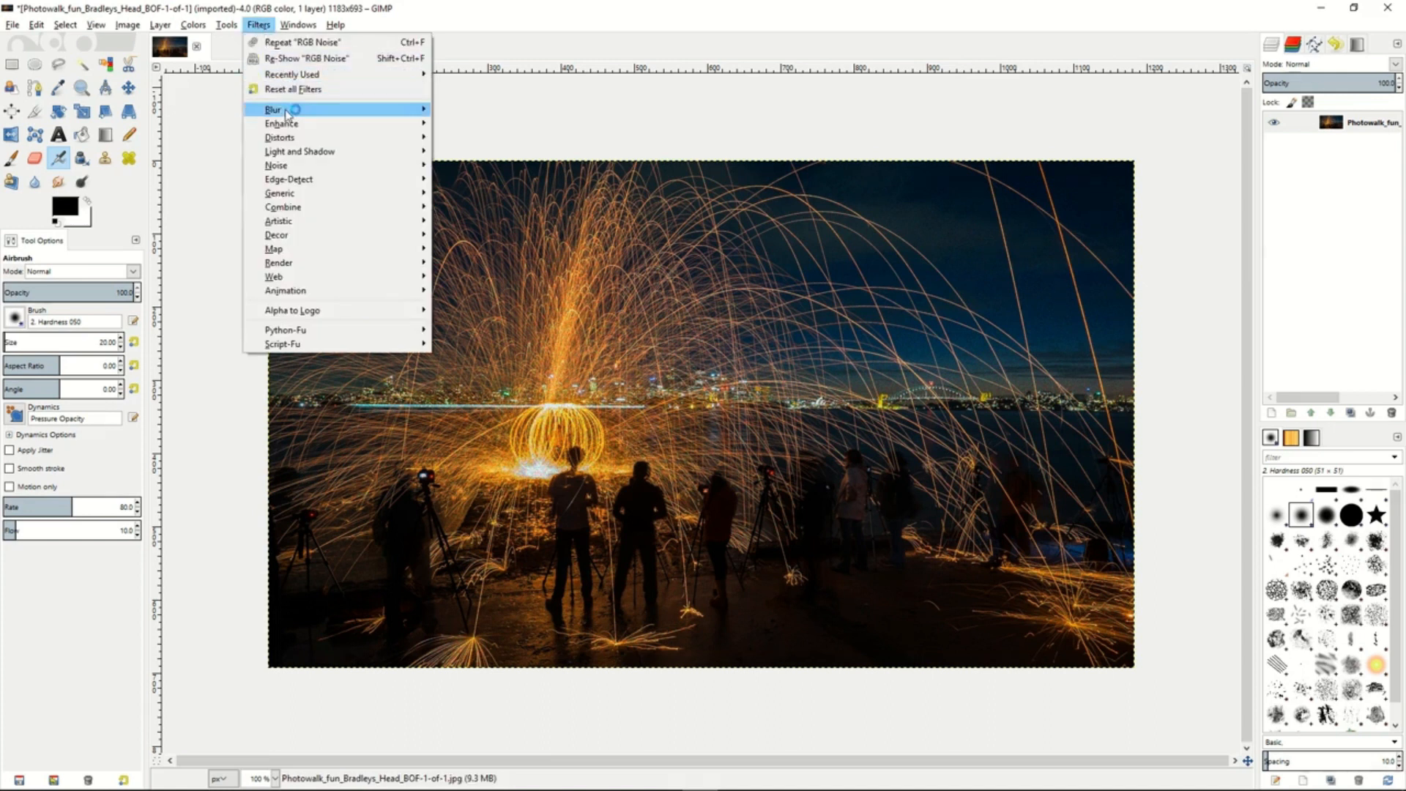
mouse_move(287, 111)
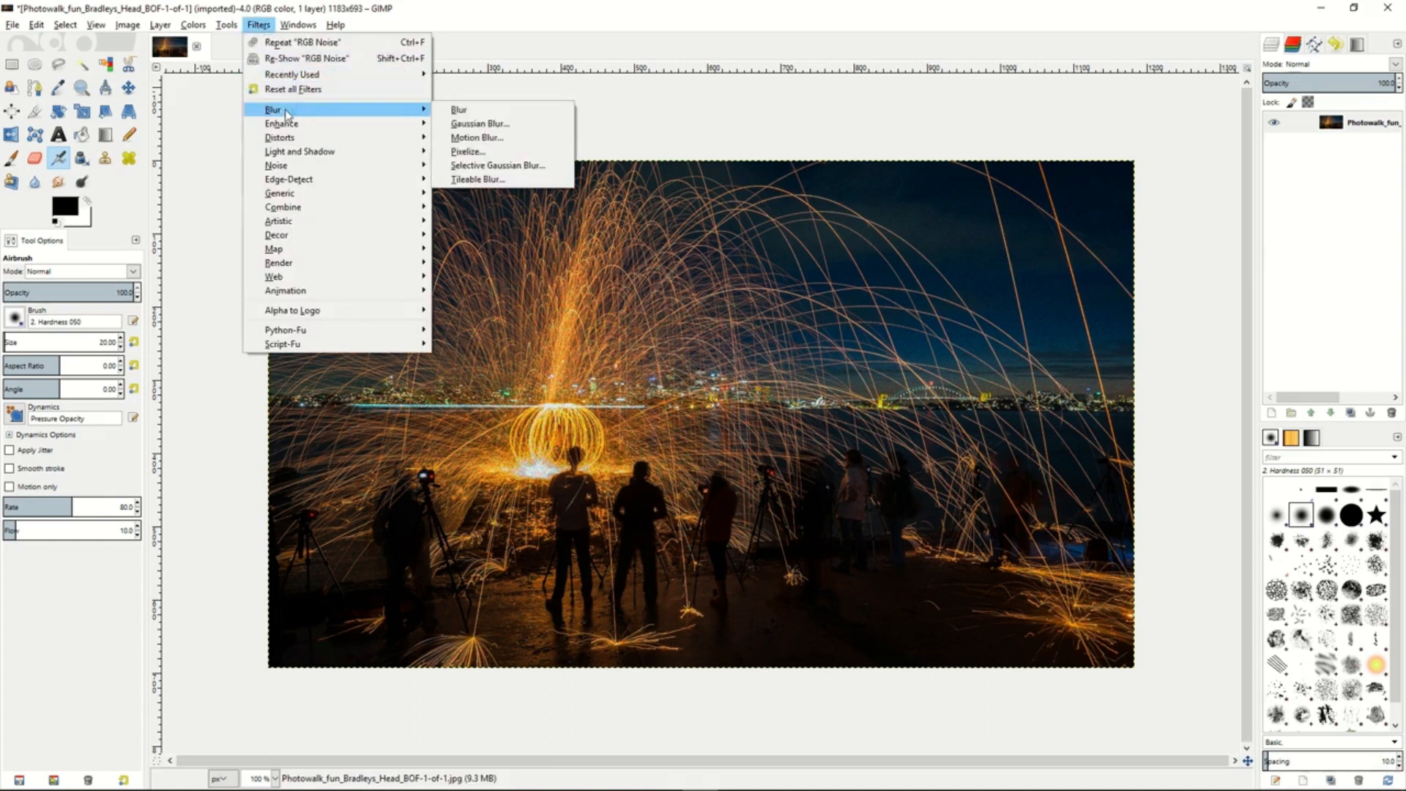
left_click(480, 125)
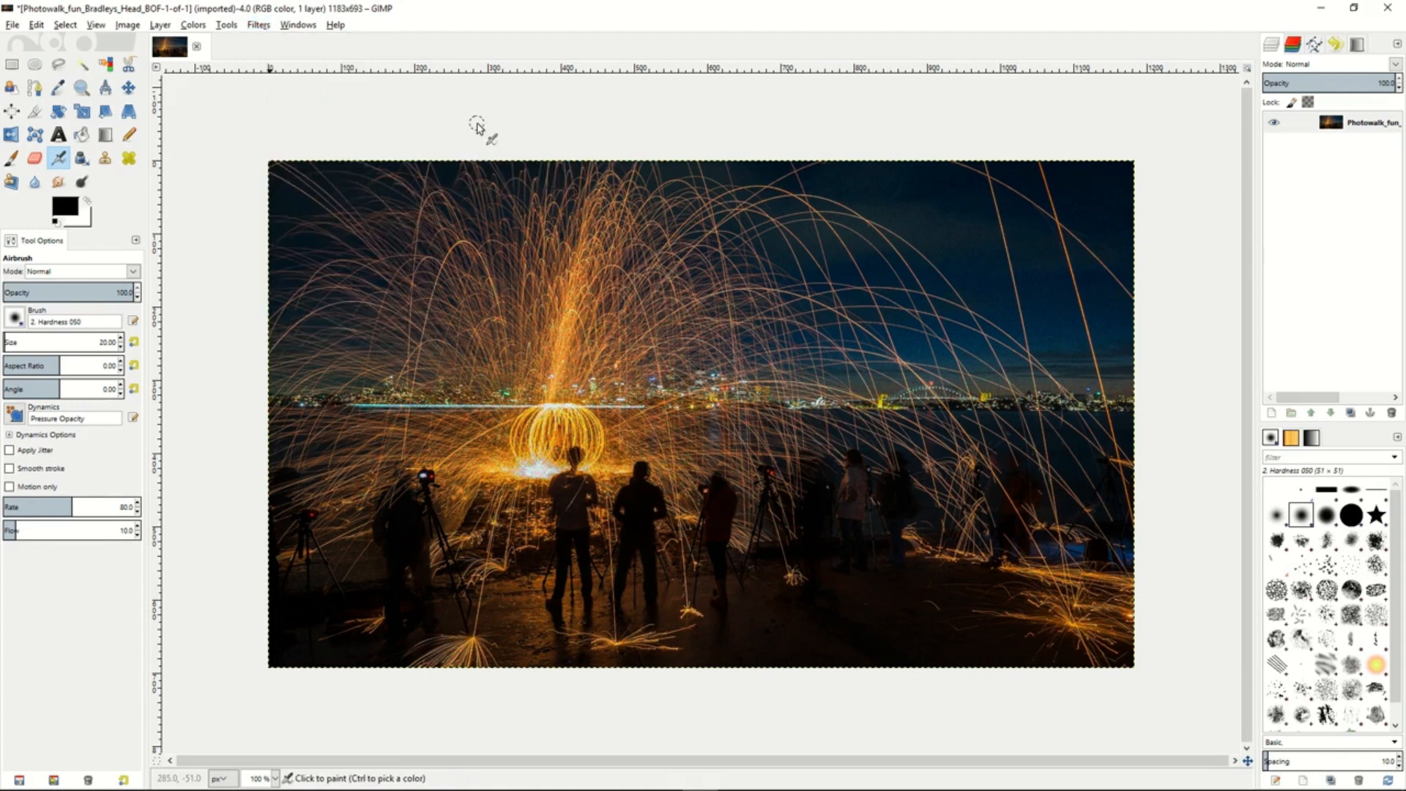
left_click(695, 498)
left_click(696, 497)
left_click(696, 497)
left_click(696, 497)
left_click(717, 553)
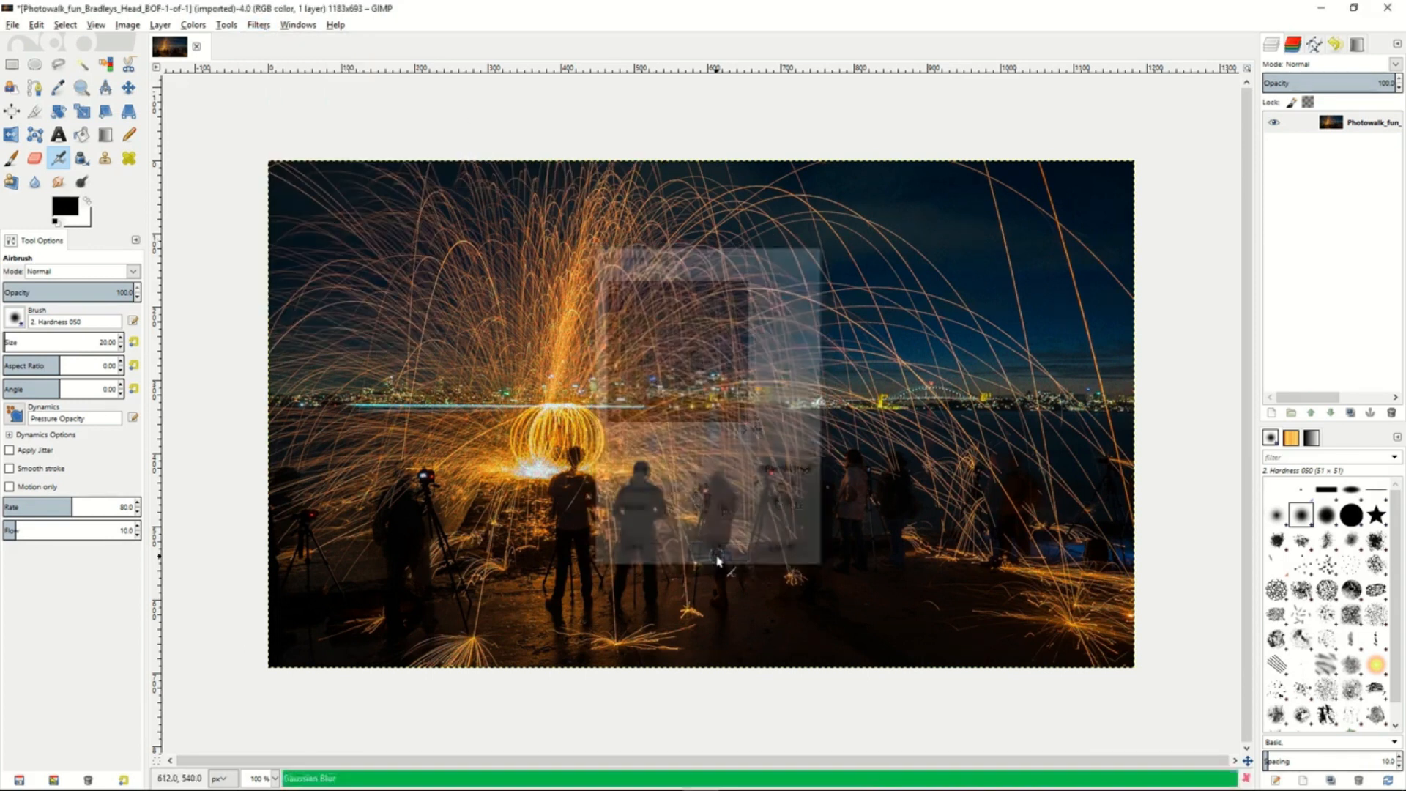
left_click(42, 25)
left_click(43, 42)
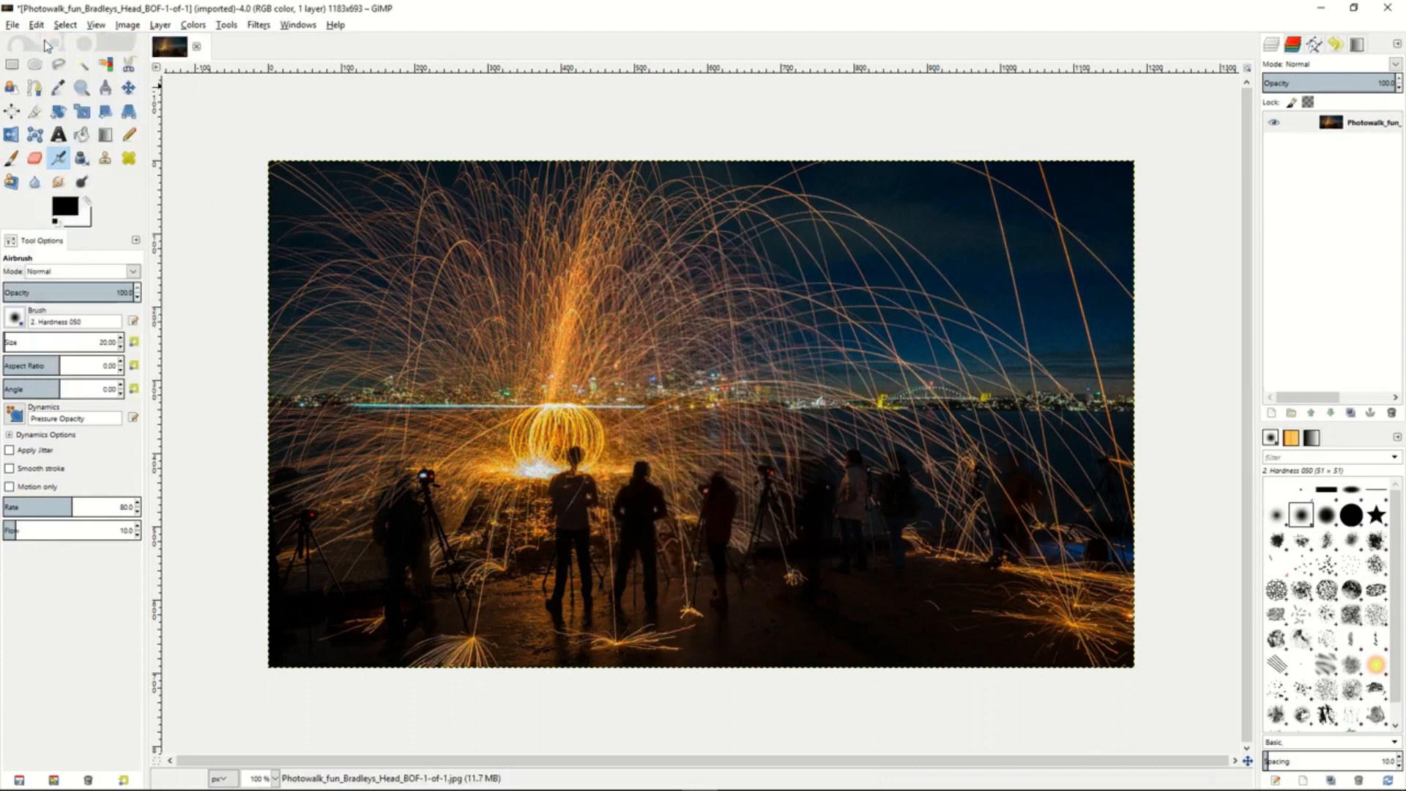
- Reduce noise in the night spark photo with Wavelet denoise, slightly raising the Y channel's amount and setting its detail to 1.12
left_click(260, 28)
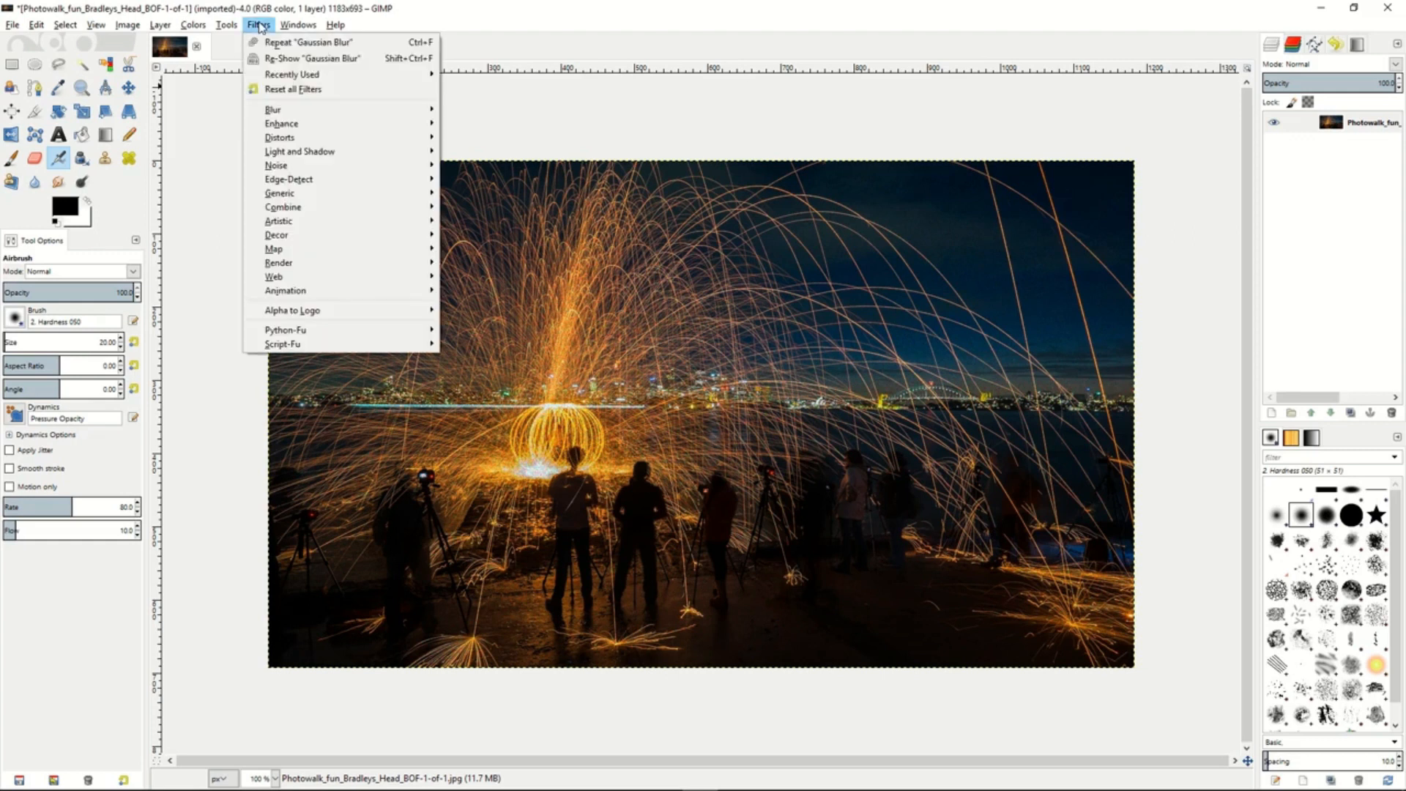
mouse_move(306, 130)
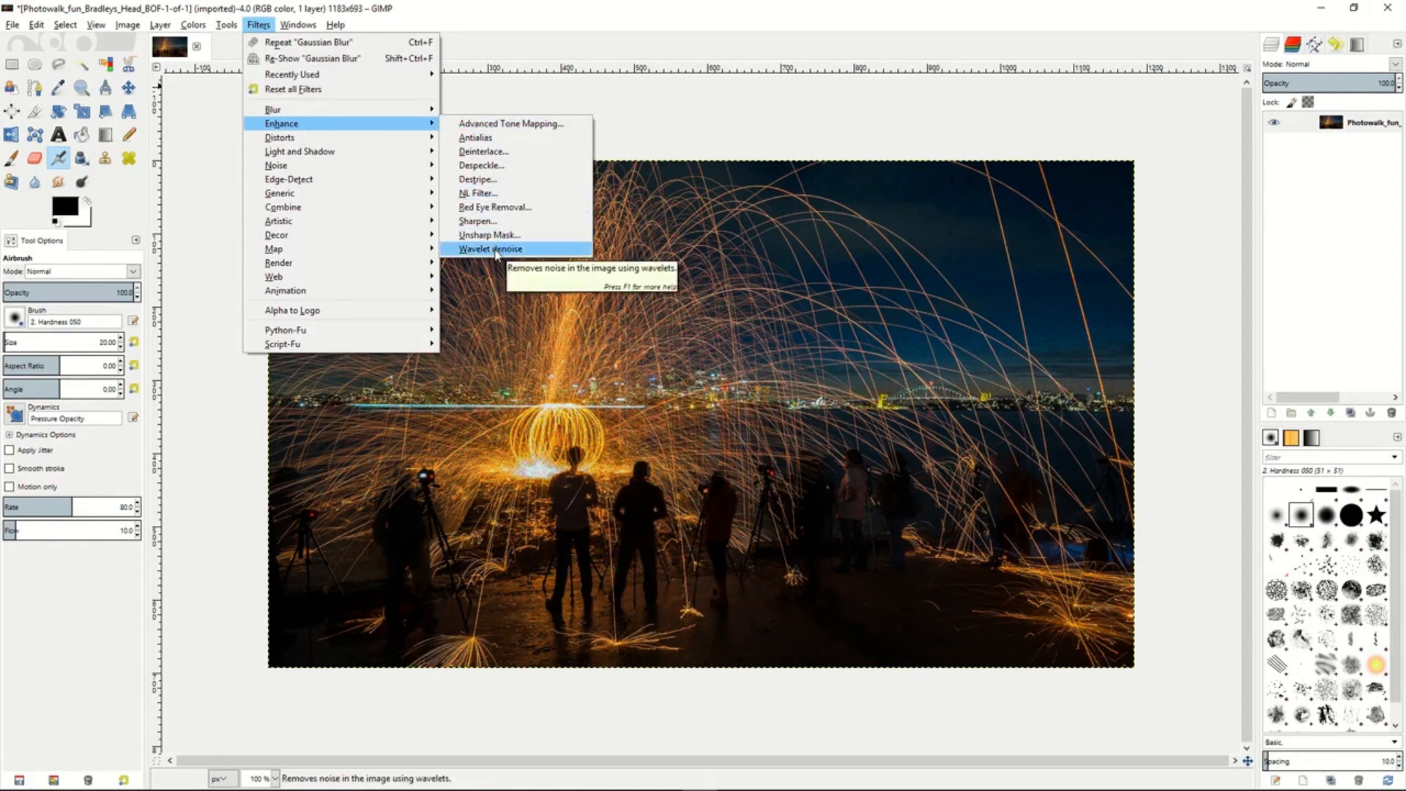
left_click(495, 249)
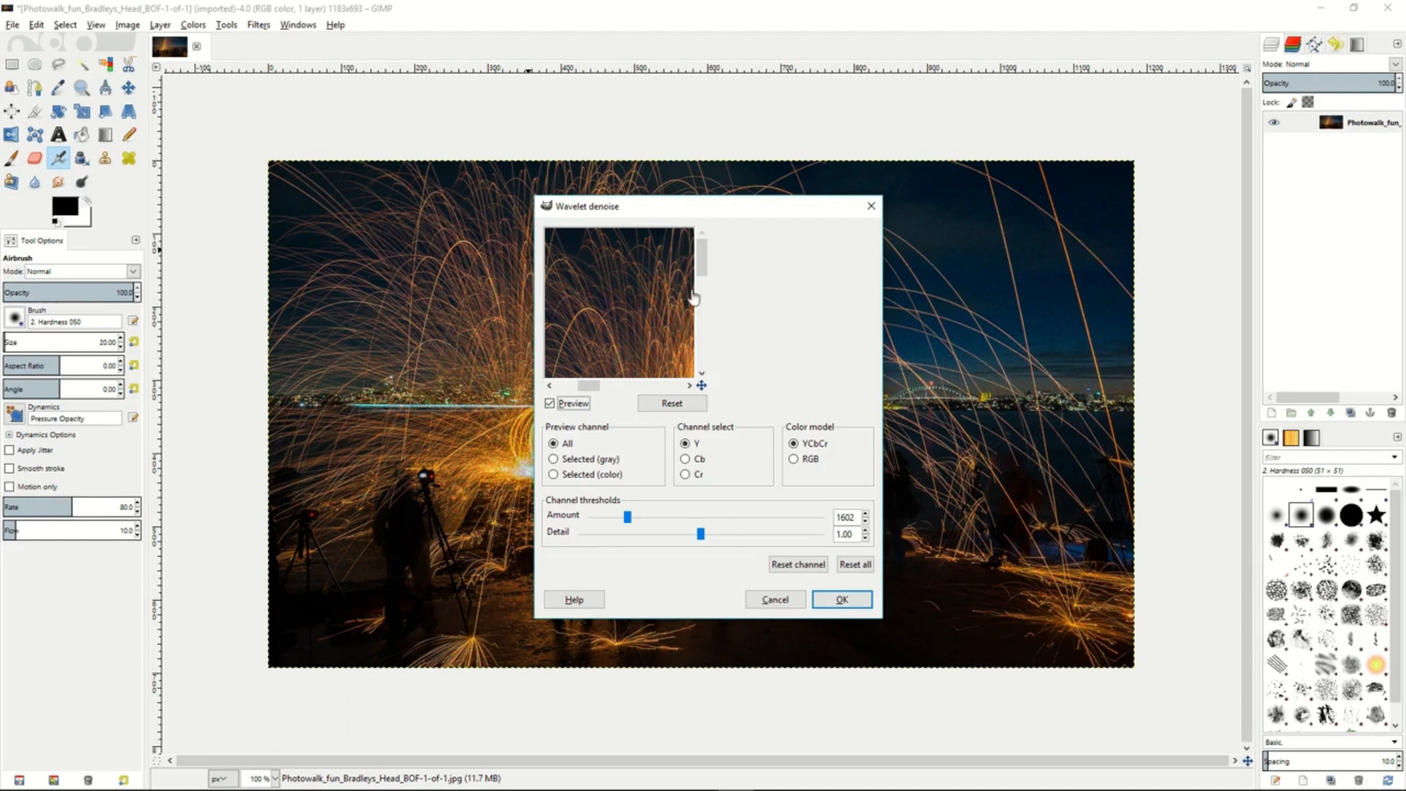
left_click_drag(653, 315, 628, 273)
mouse_move(646, 343)
left_mouse_down()
mouse_move(644, 301)
mouse_move(644, 319)
left_mouse_up()
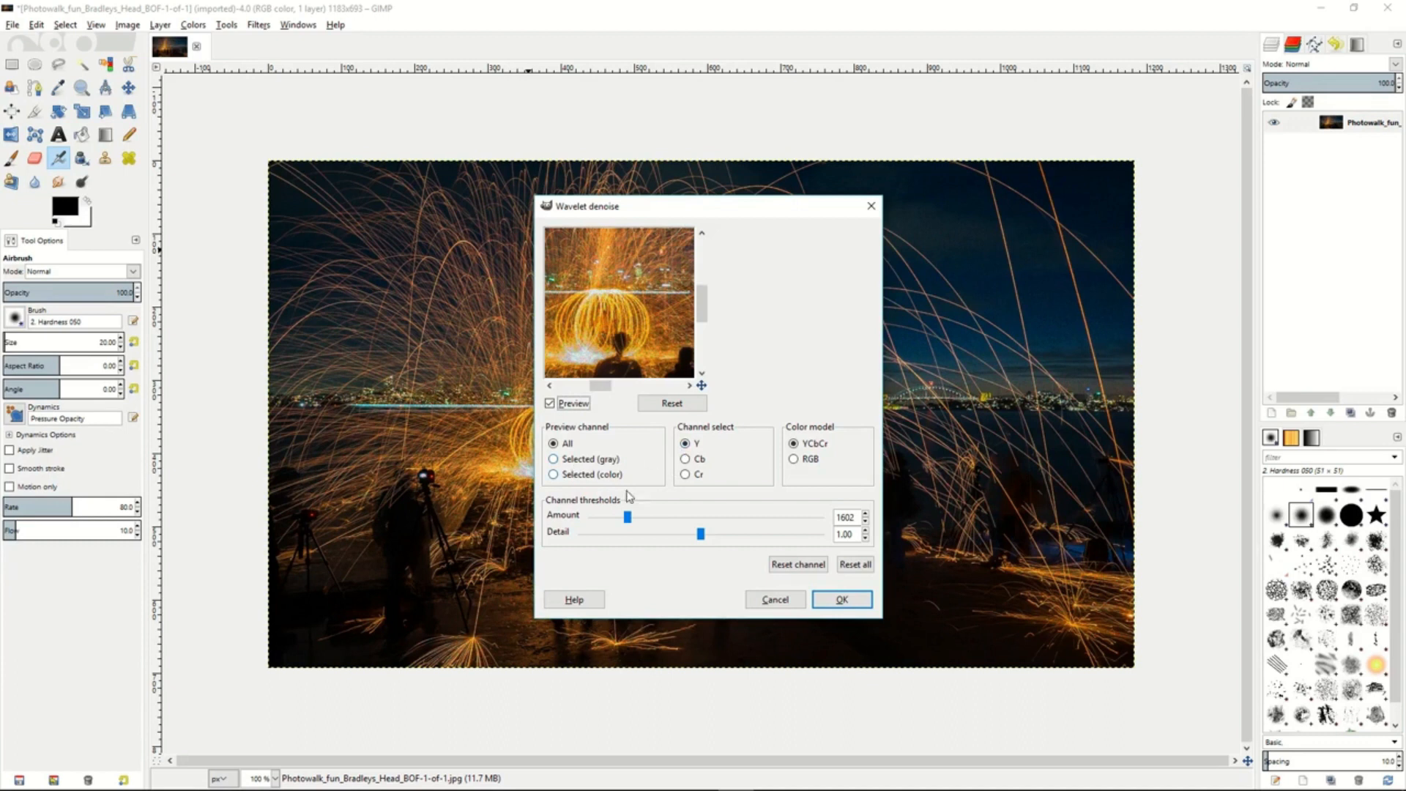
left_click_drag(627, 520, 714, 542)
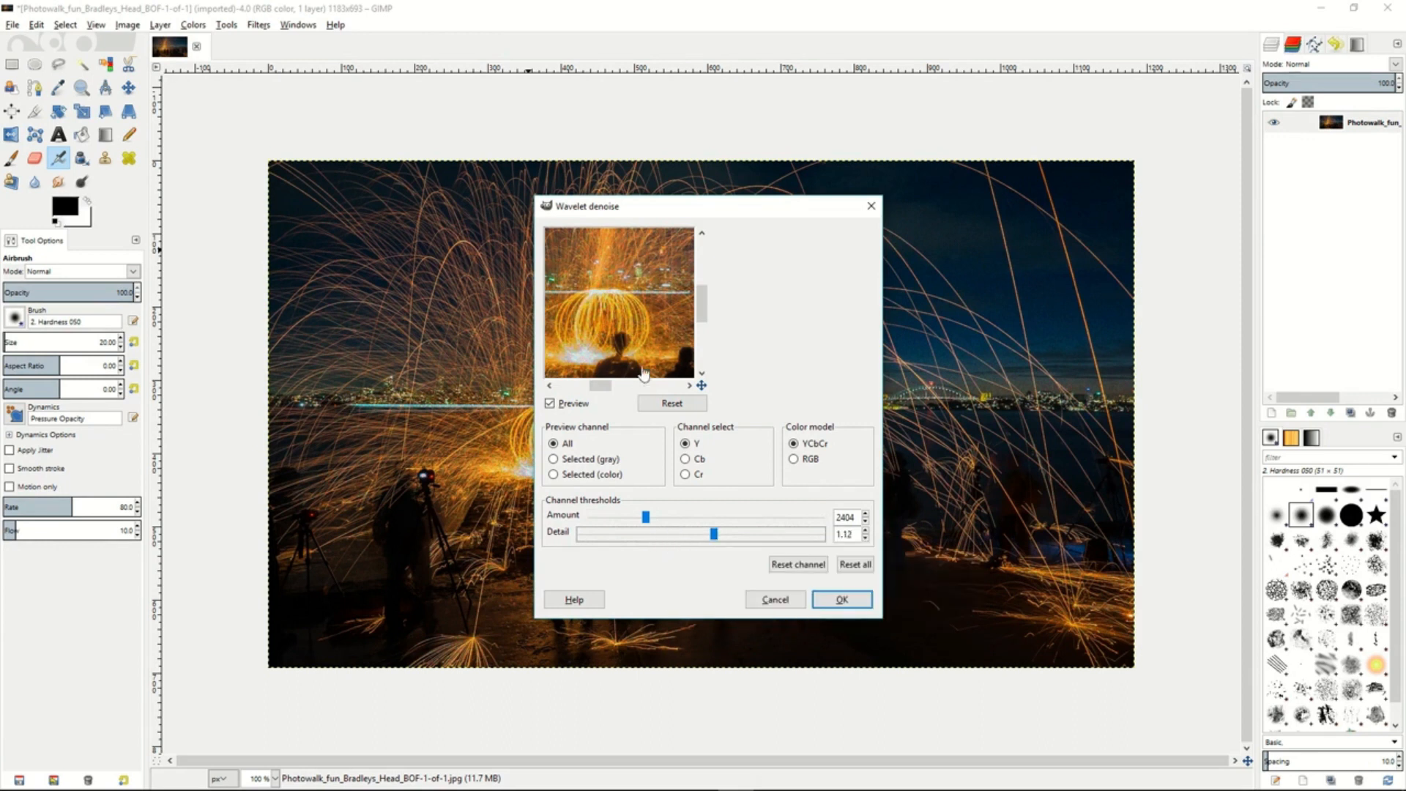
left_click_drag(646, 517, 635, 517)
left_click(841, 599)
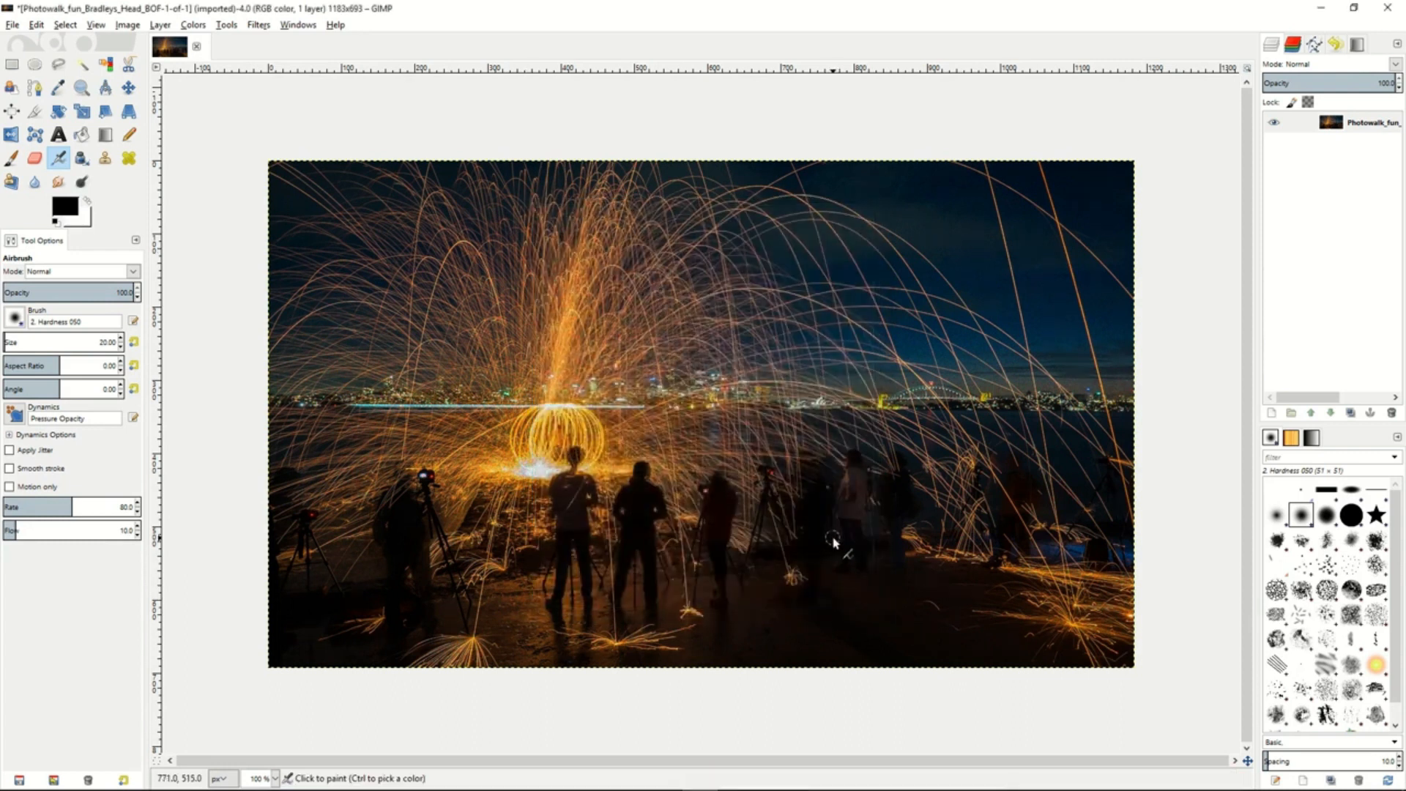
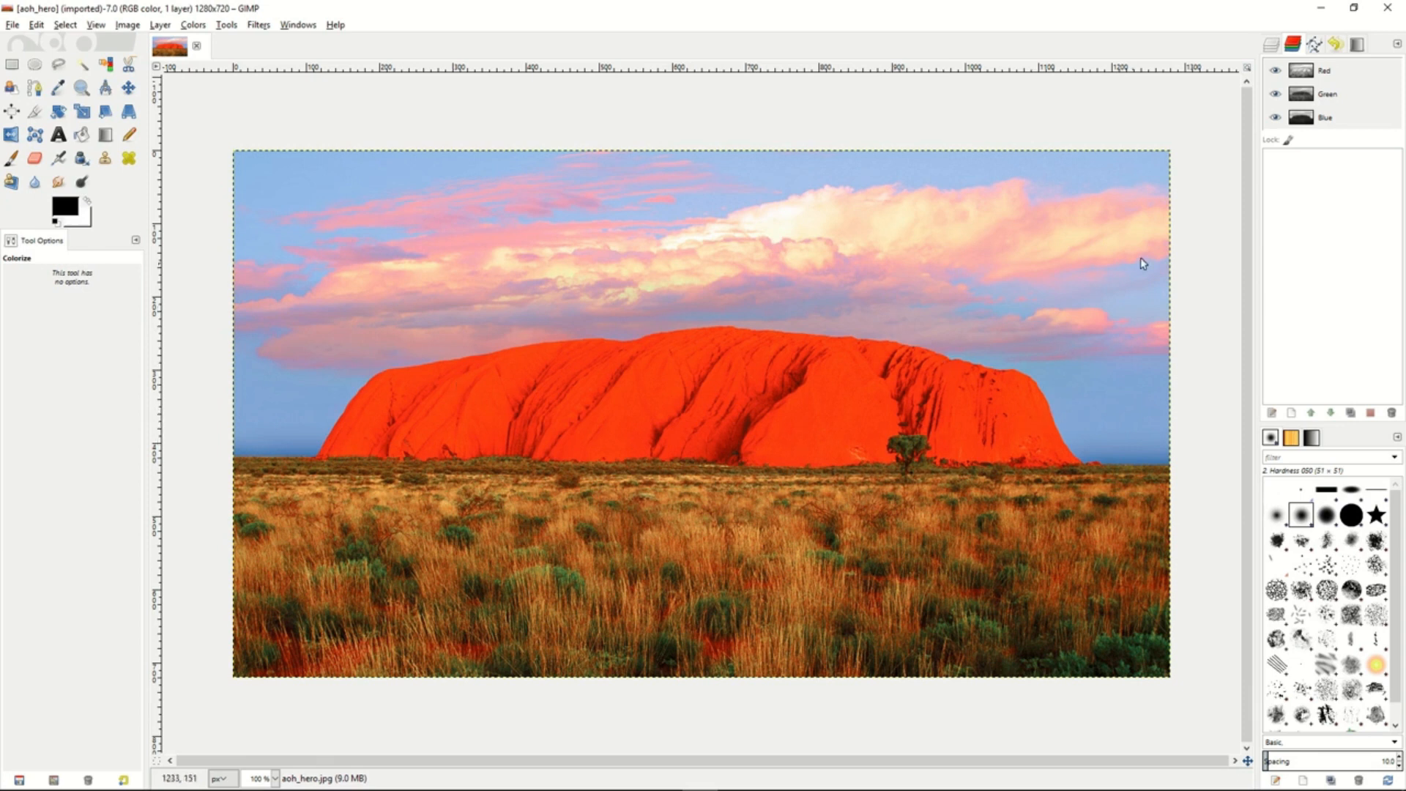
- Duplicate the aoh_hero.jpg layer
left_click(1271, 47)
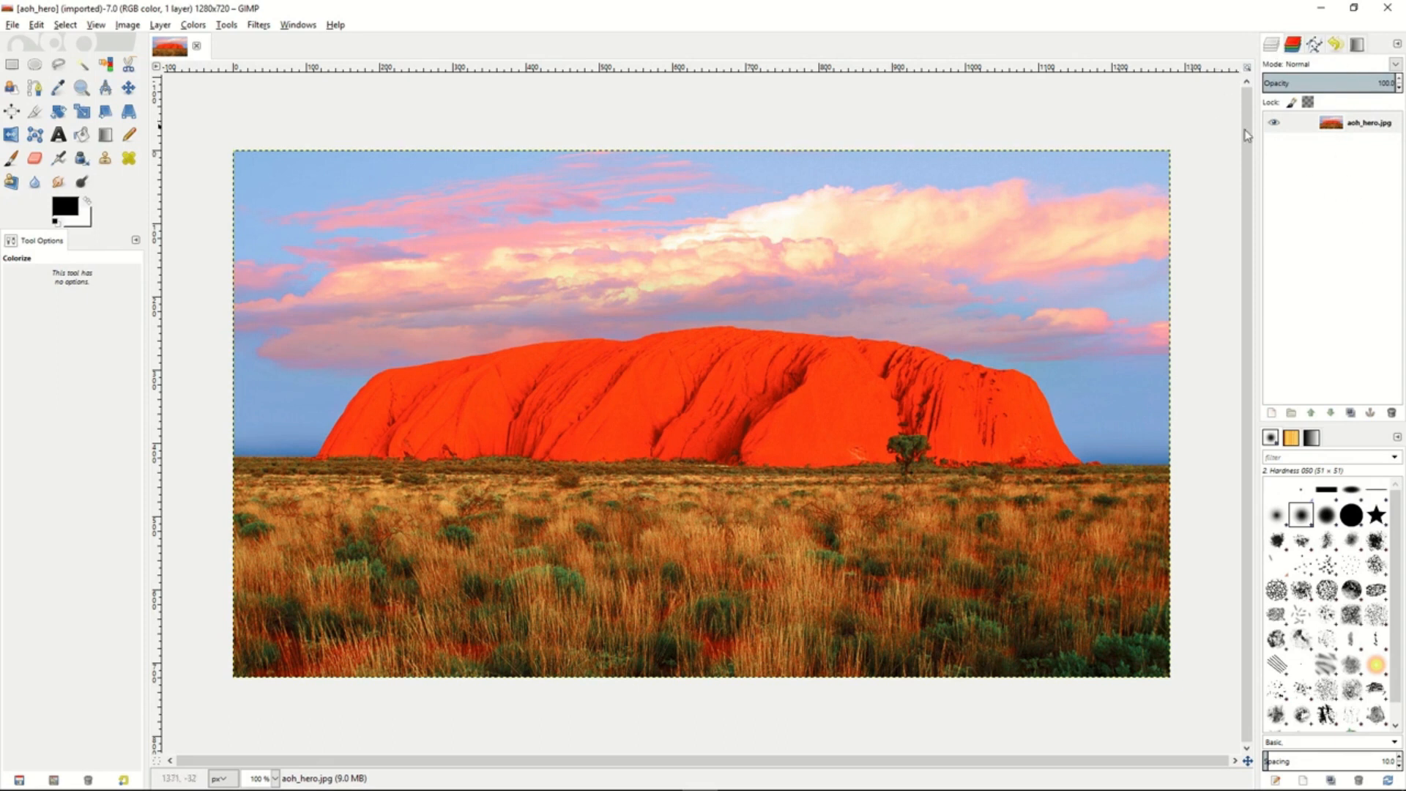
left_click(1301, 124)
right_click(1312, 129)
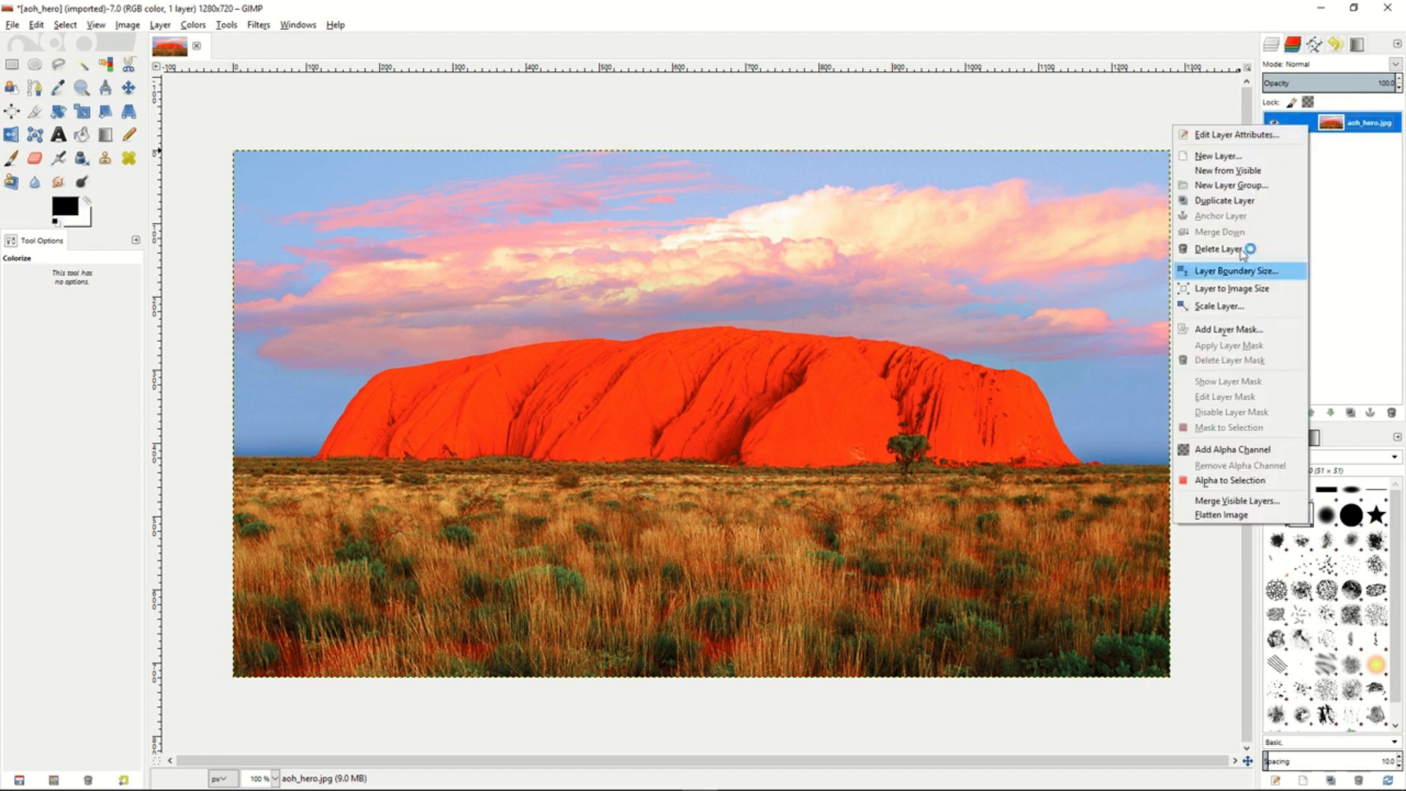
left_click(1237, 201)
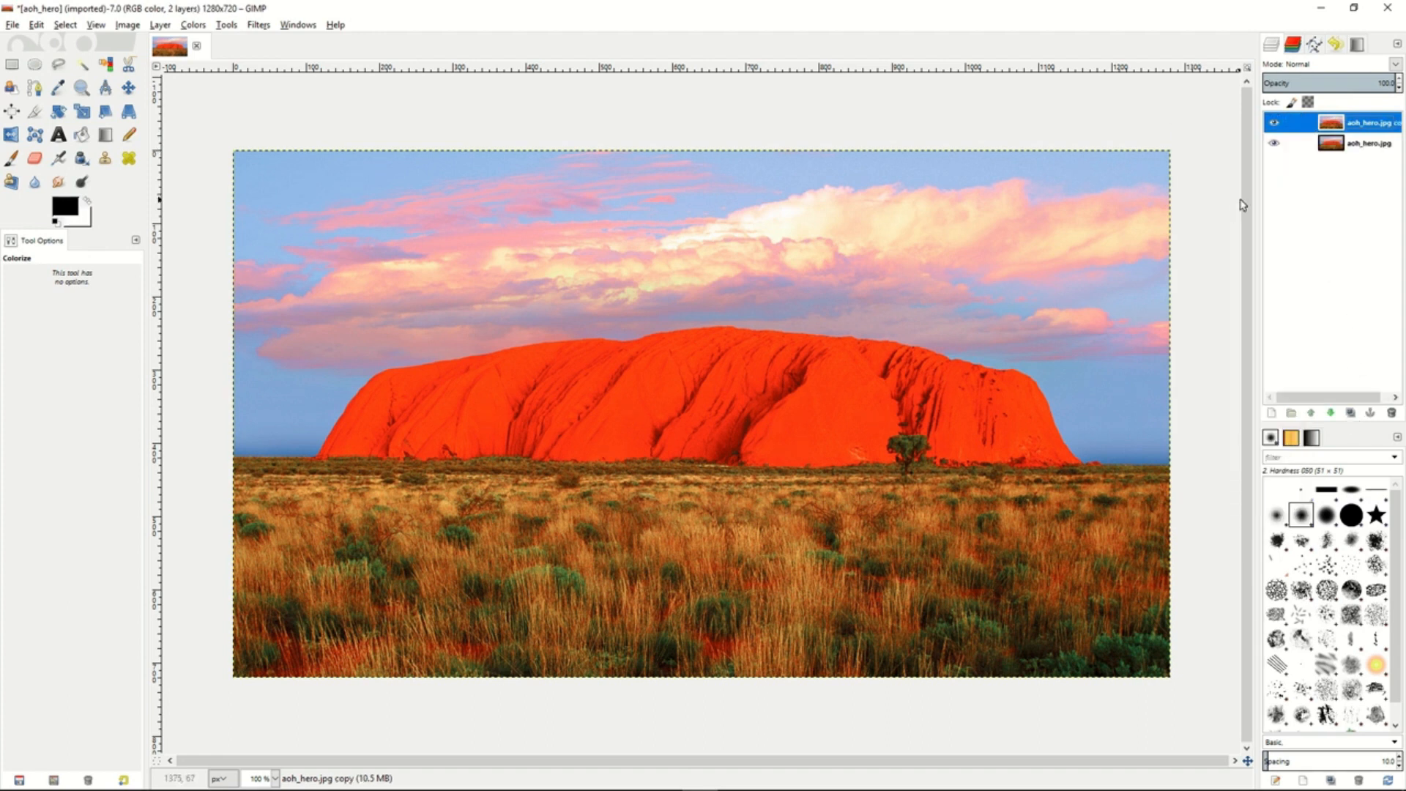
- Leave only the Red channel active by deactivating Green, Blue and Alpha, and select the whole image
left_click(1293, 45)
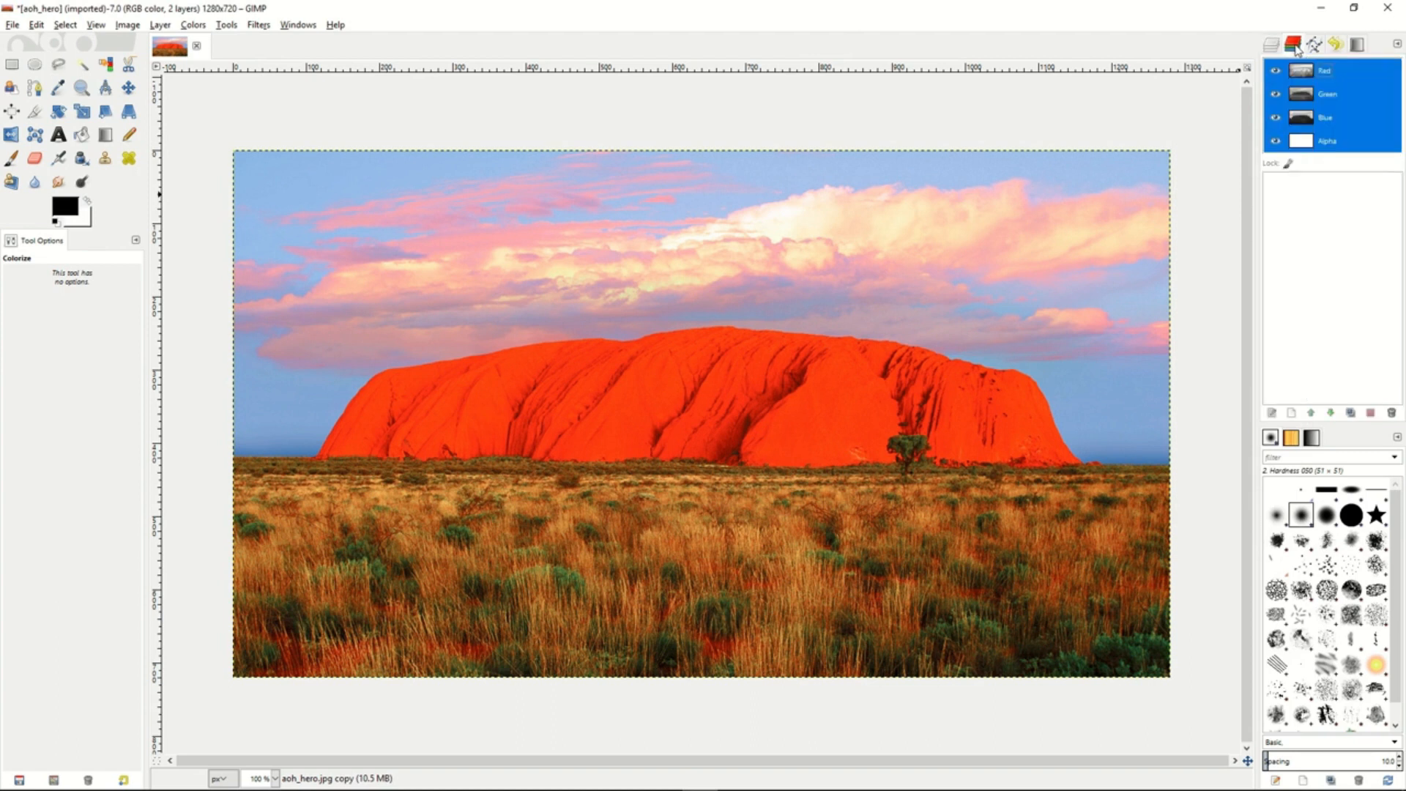
left_click(1340, 71)
left_click(1337, 94)
left_click(1337, 117)
left_click(1339, 141)
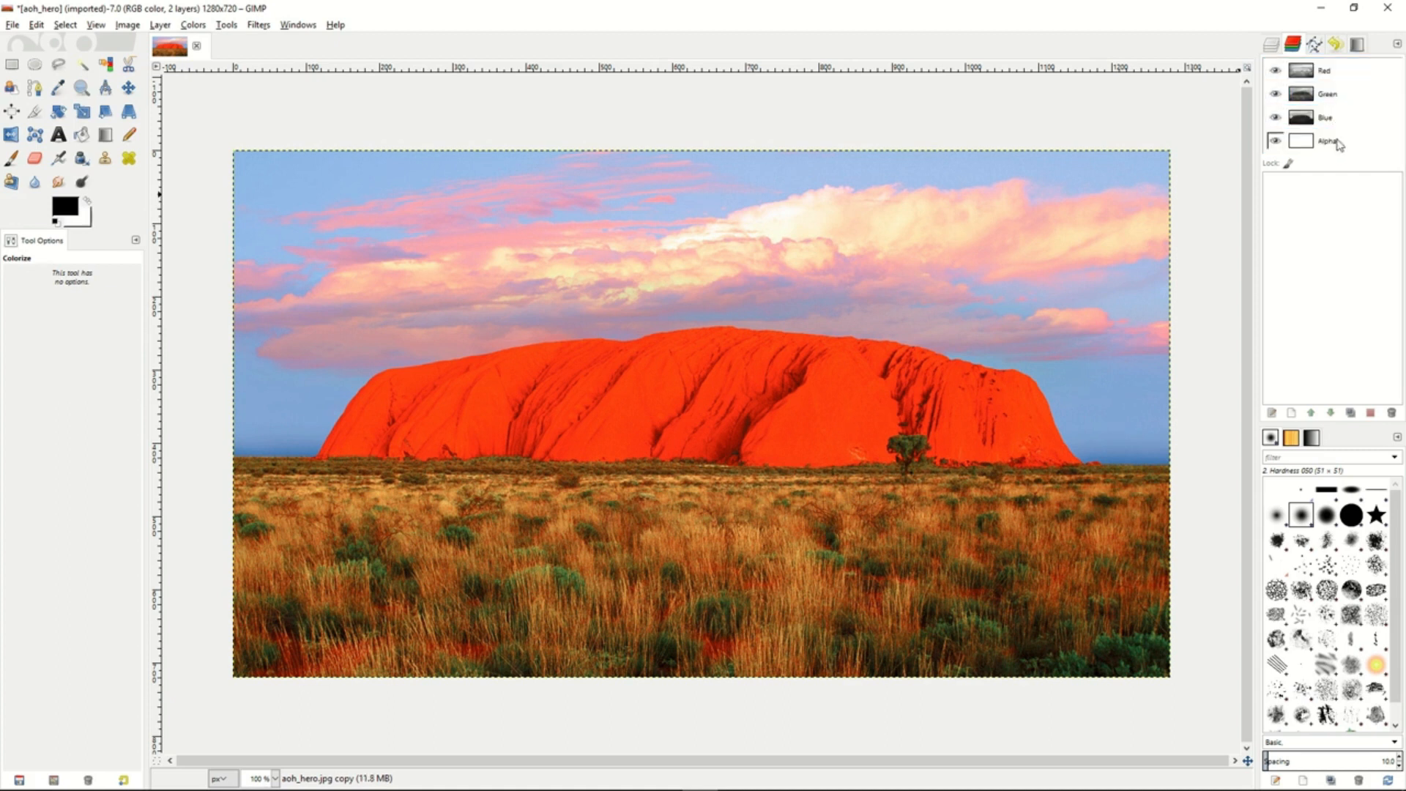
left_click(1345, 74)
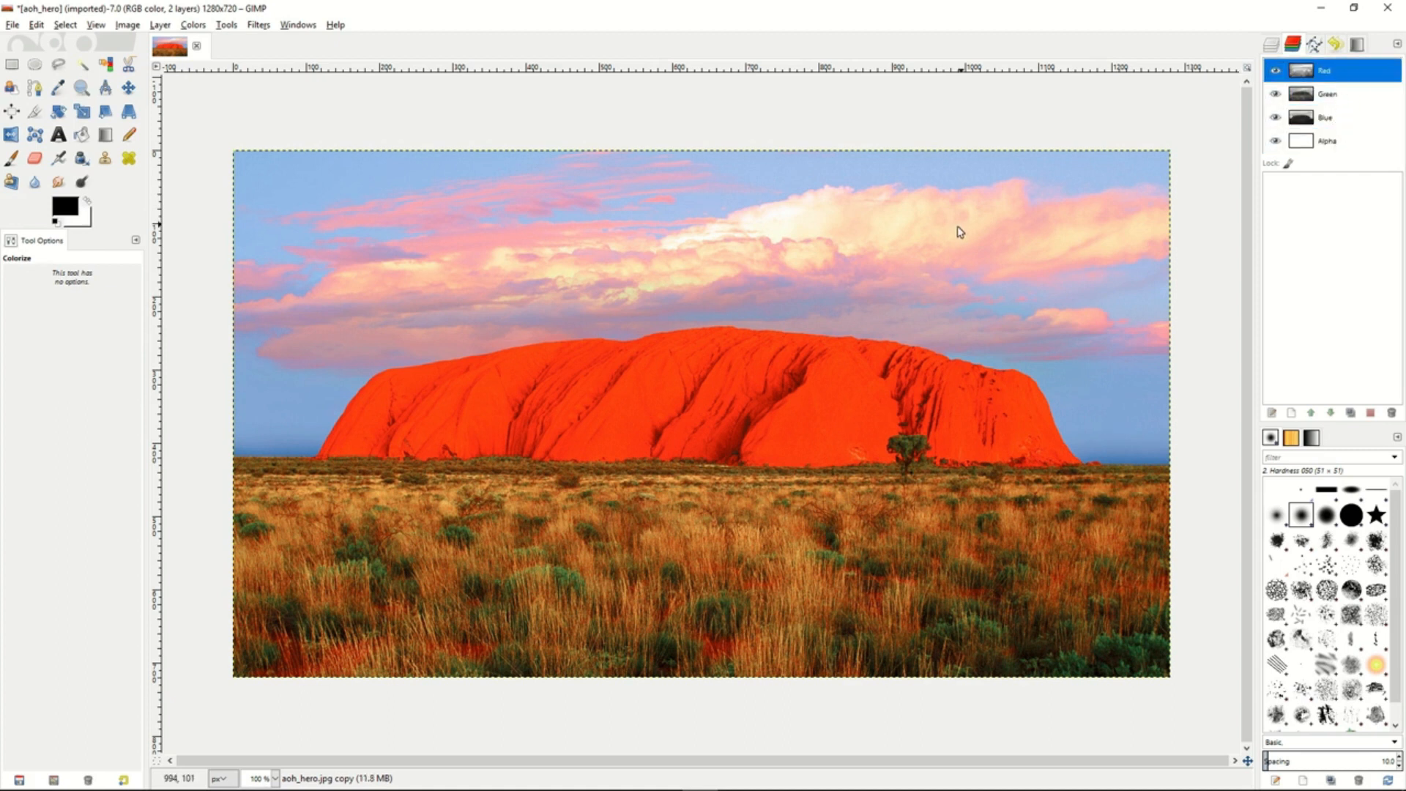
left_click(64, 24)
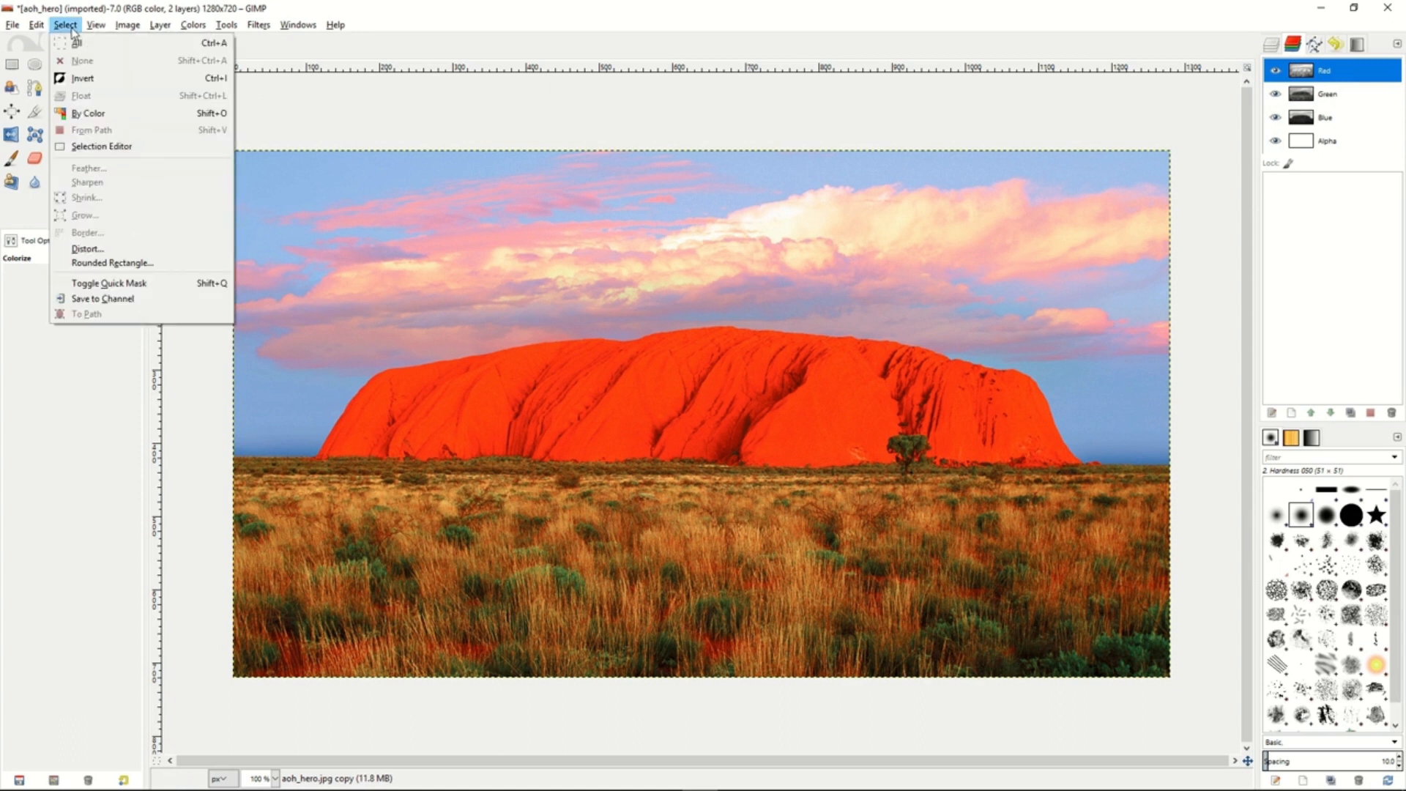
left_click(76, 36)
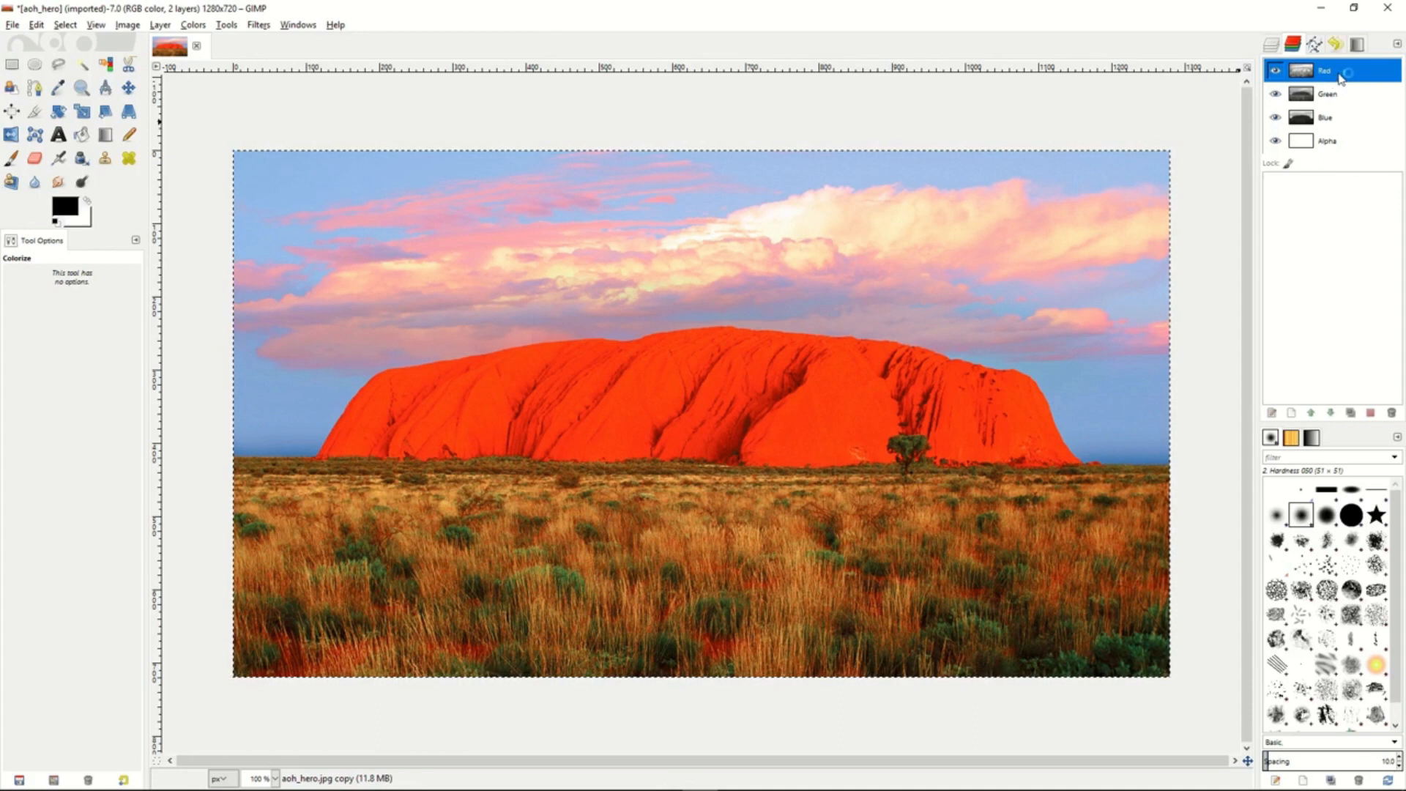
- Copy the Red channel into a new channel and rename the copy L
left_click_drag(1338, 73, 1324, 196)
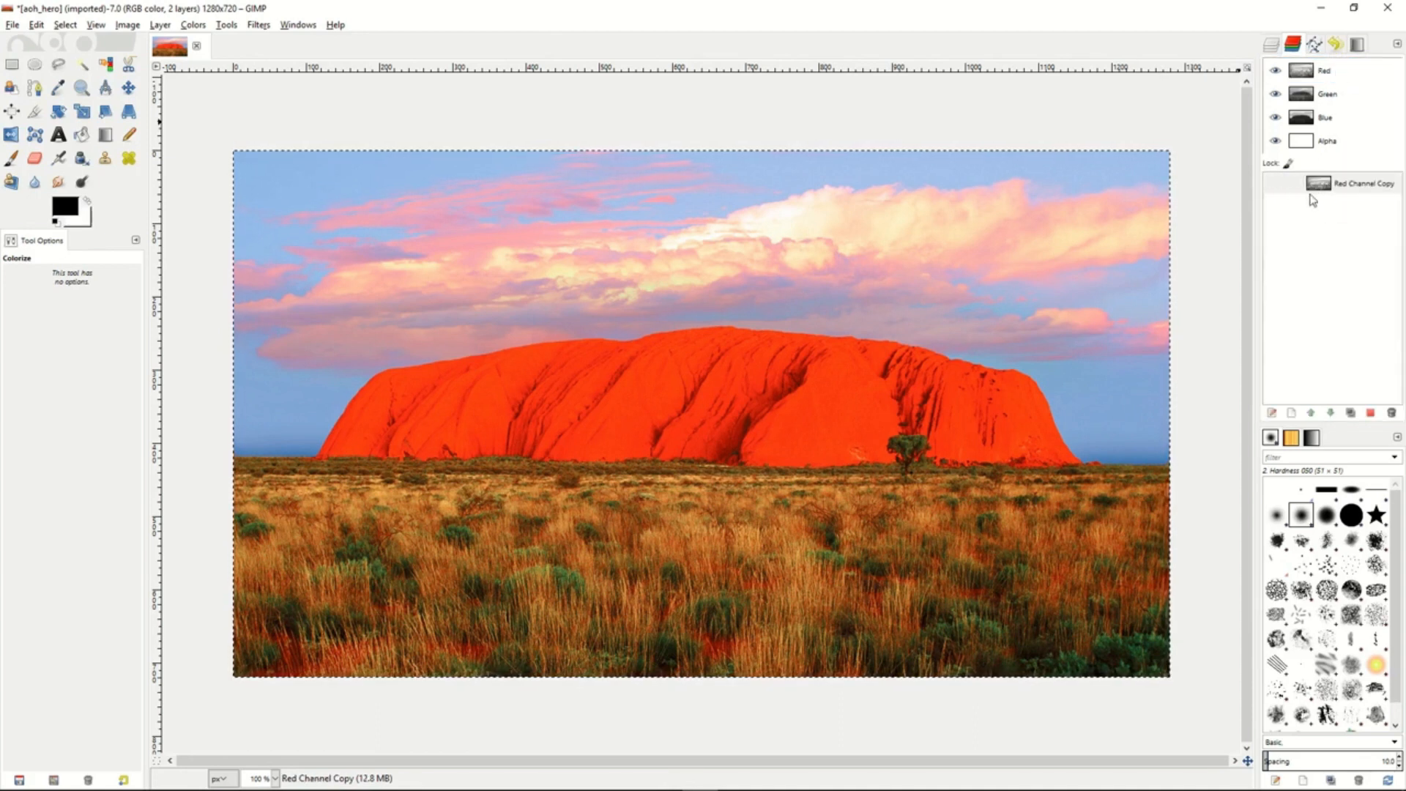
left_click(1349, 189)
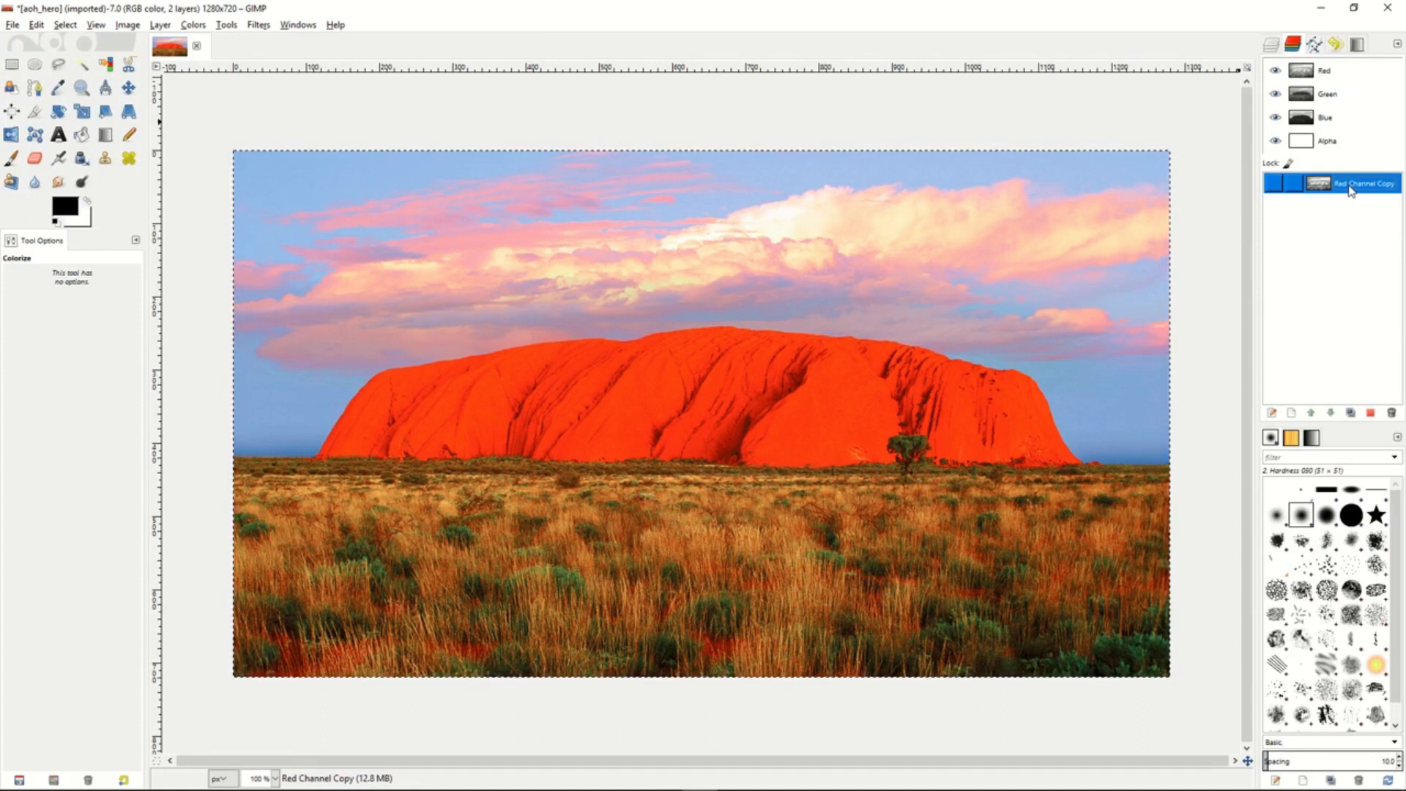
double_click(1350, 184)
type("L")
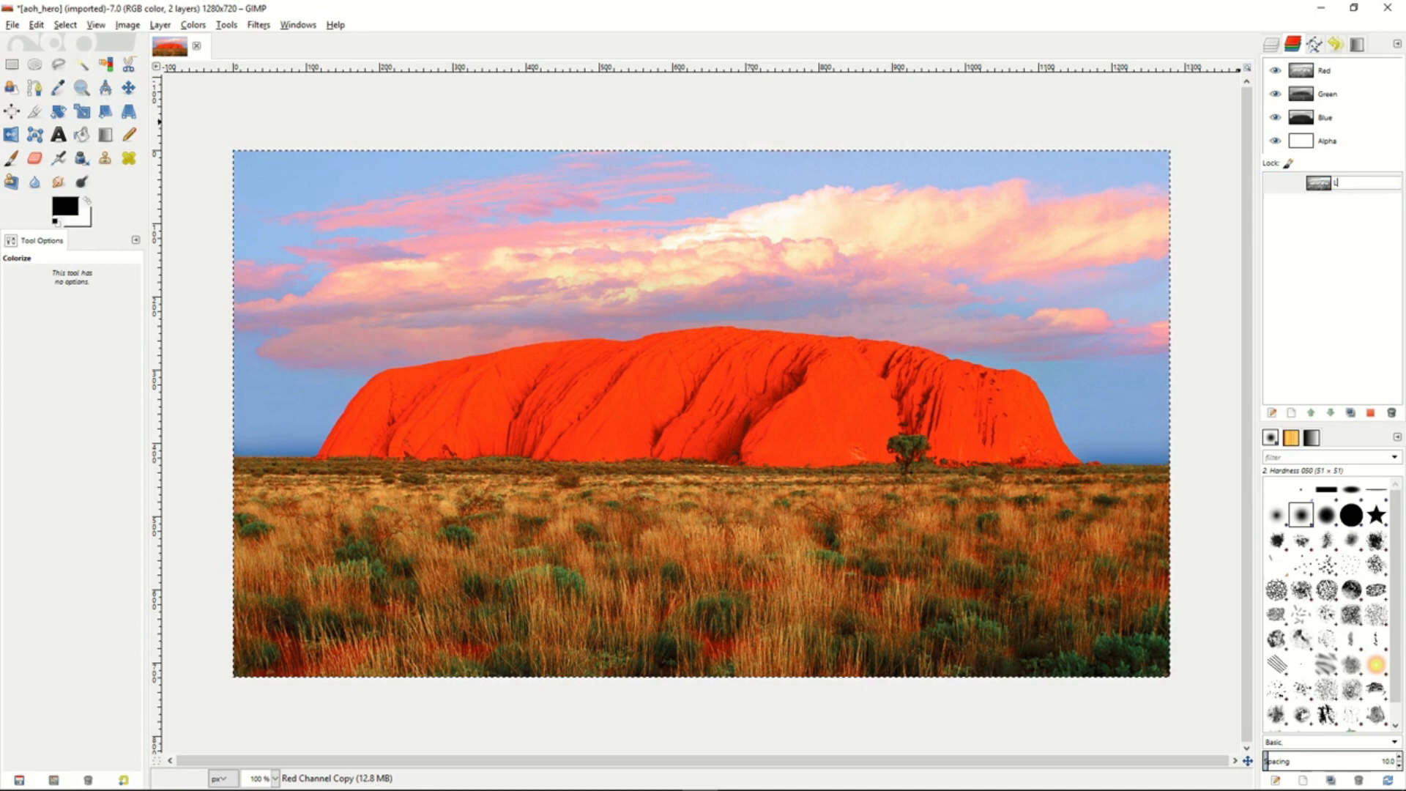
key("Return")
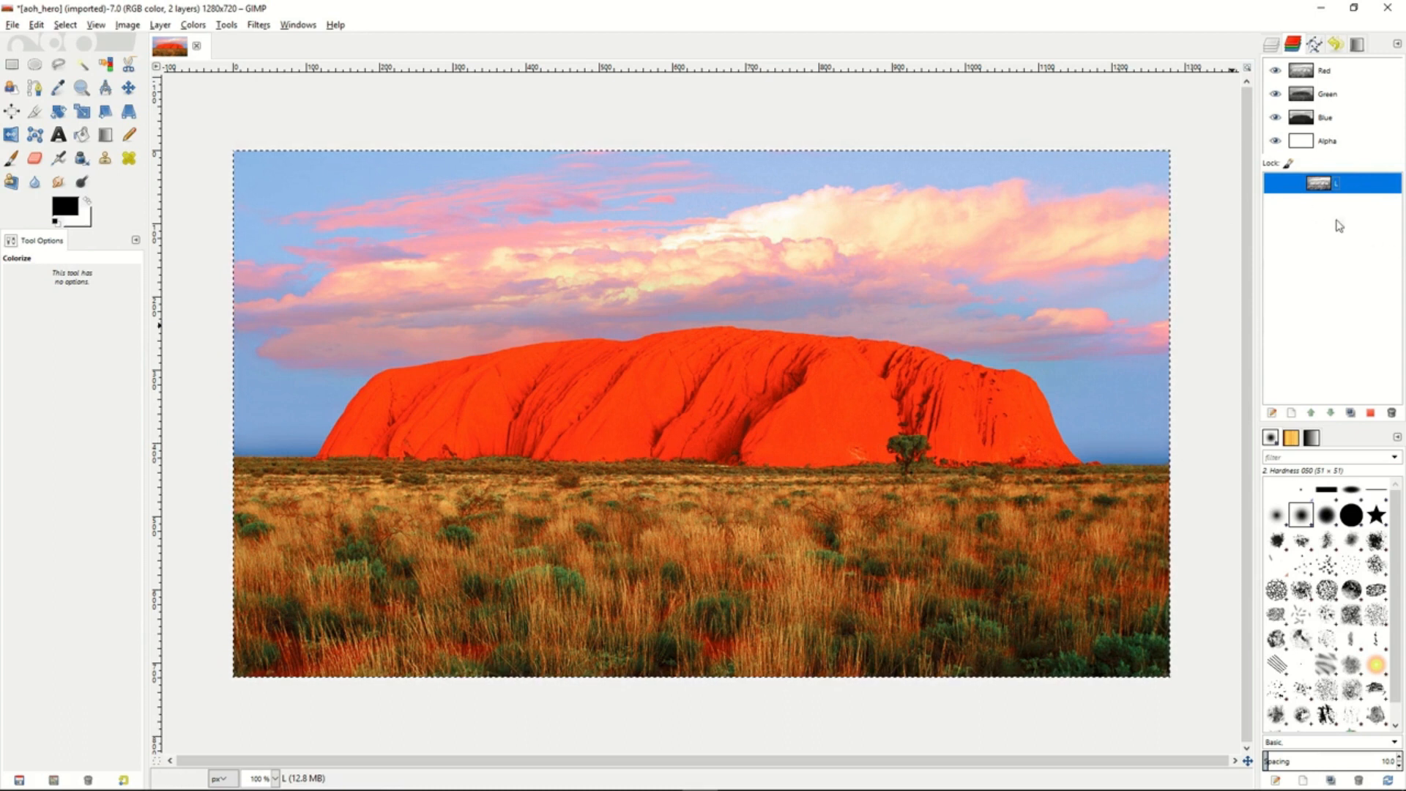
- Subtract the L channel from the full-image selection and save the result as a channel named D
right_click(1350, 185)
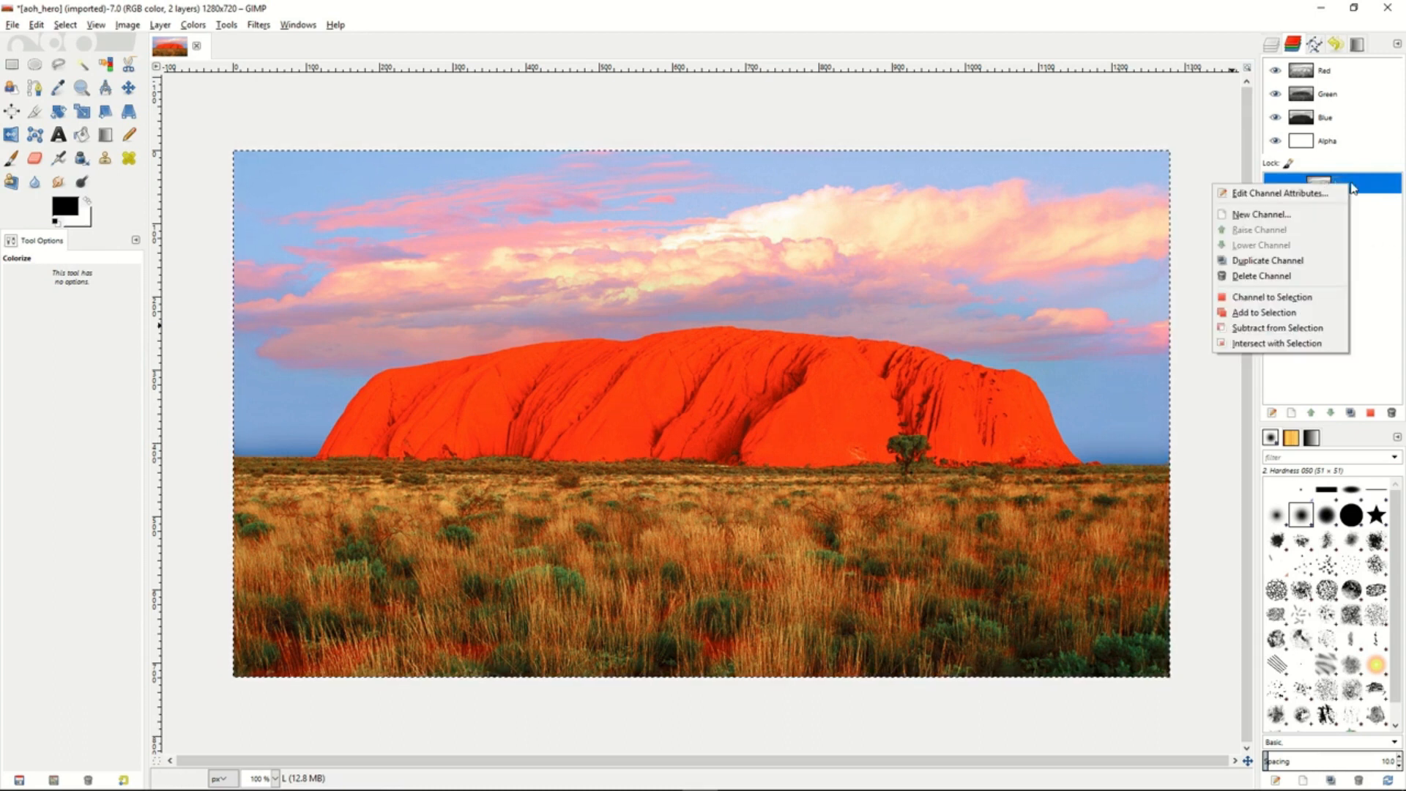
left_click(1278, 328)
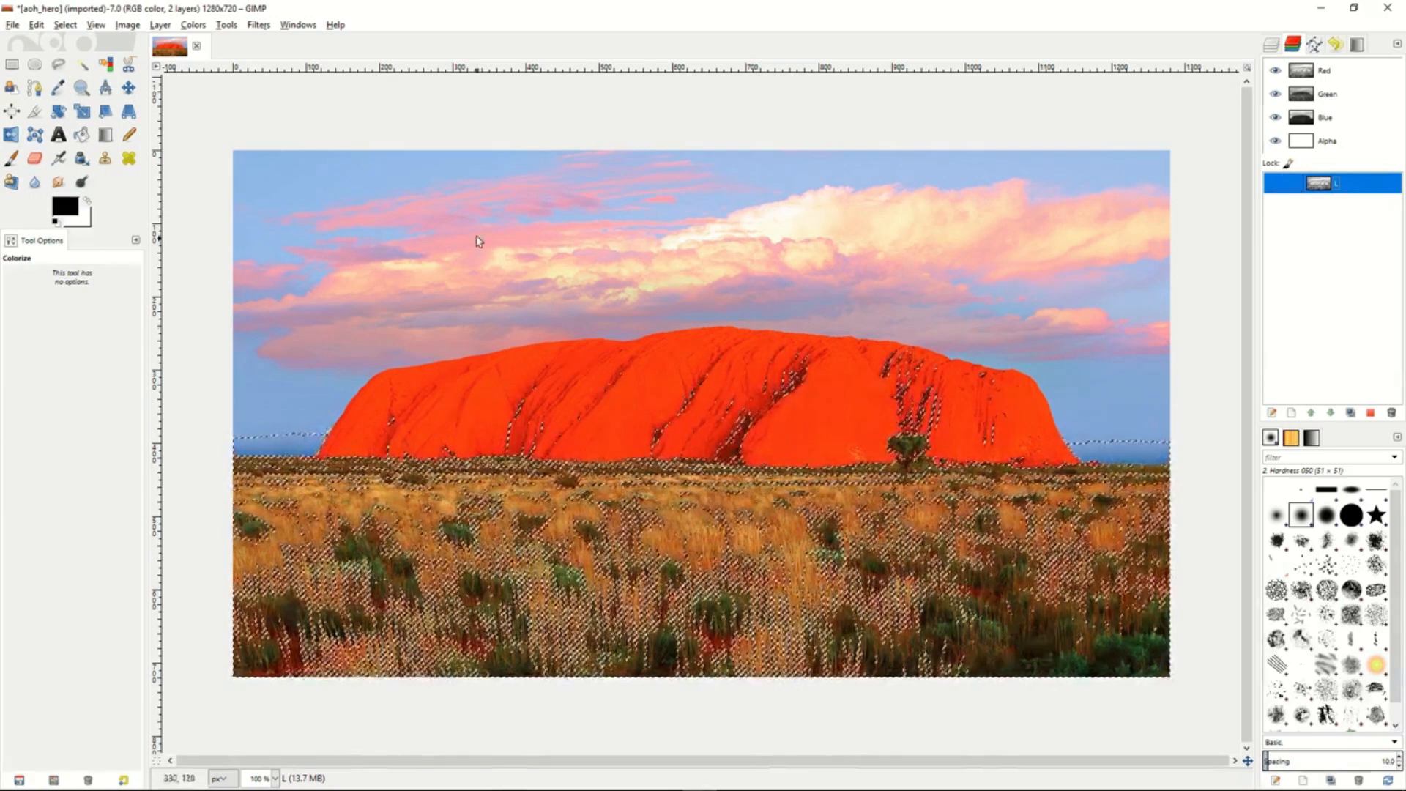
left_click(65, 24)
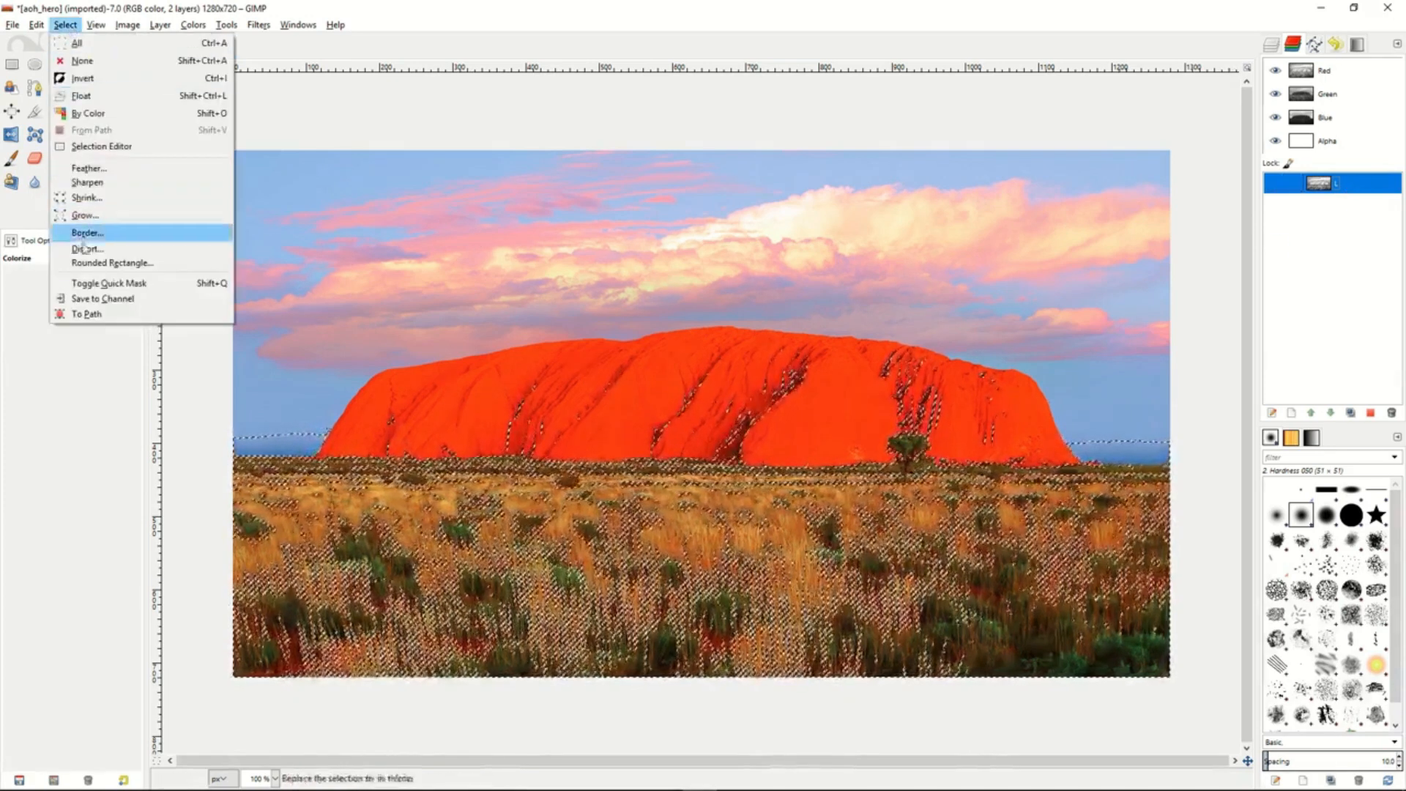
left_click(97, 299)
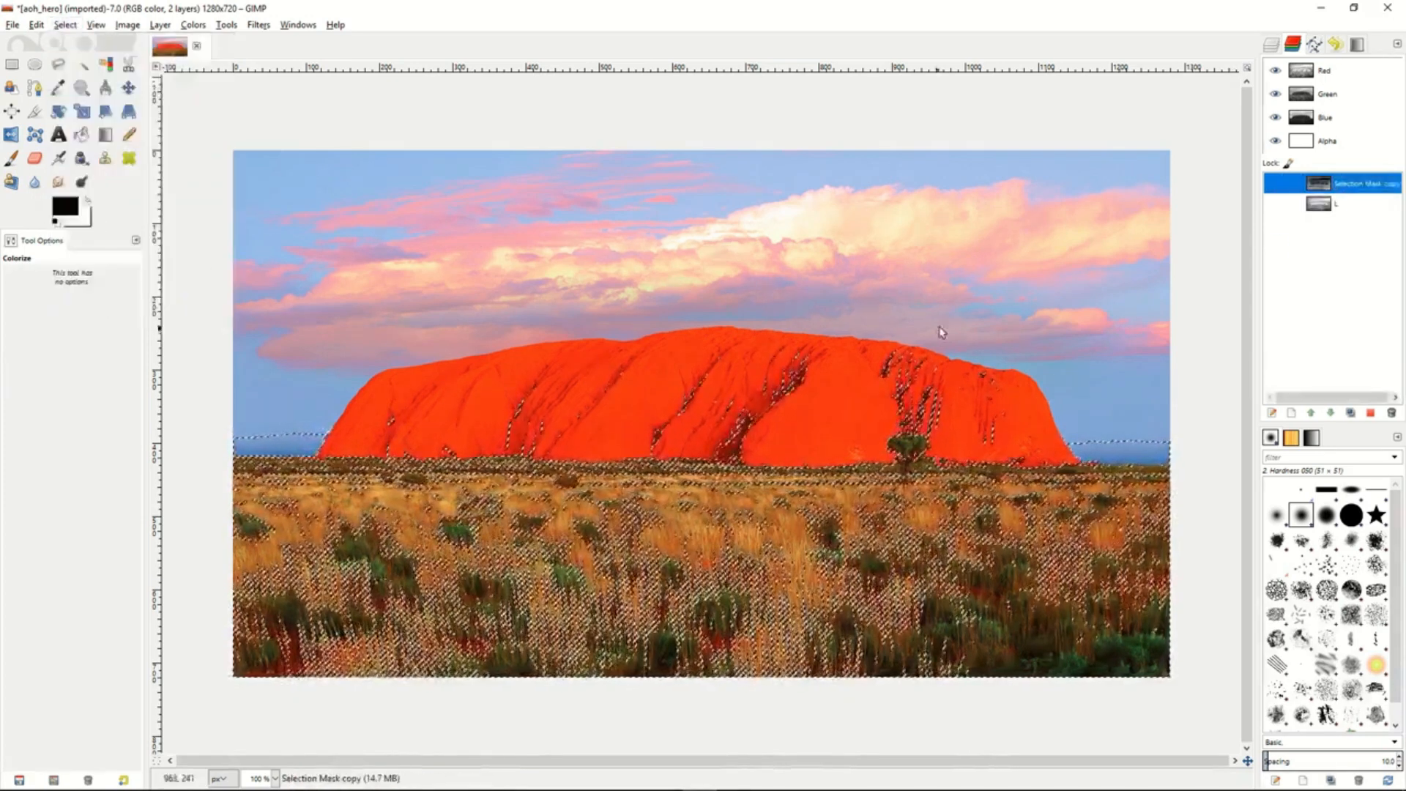
double_click(1348, 184)
type("D")
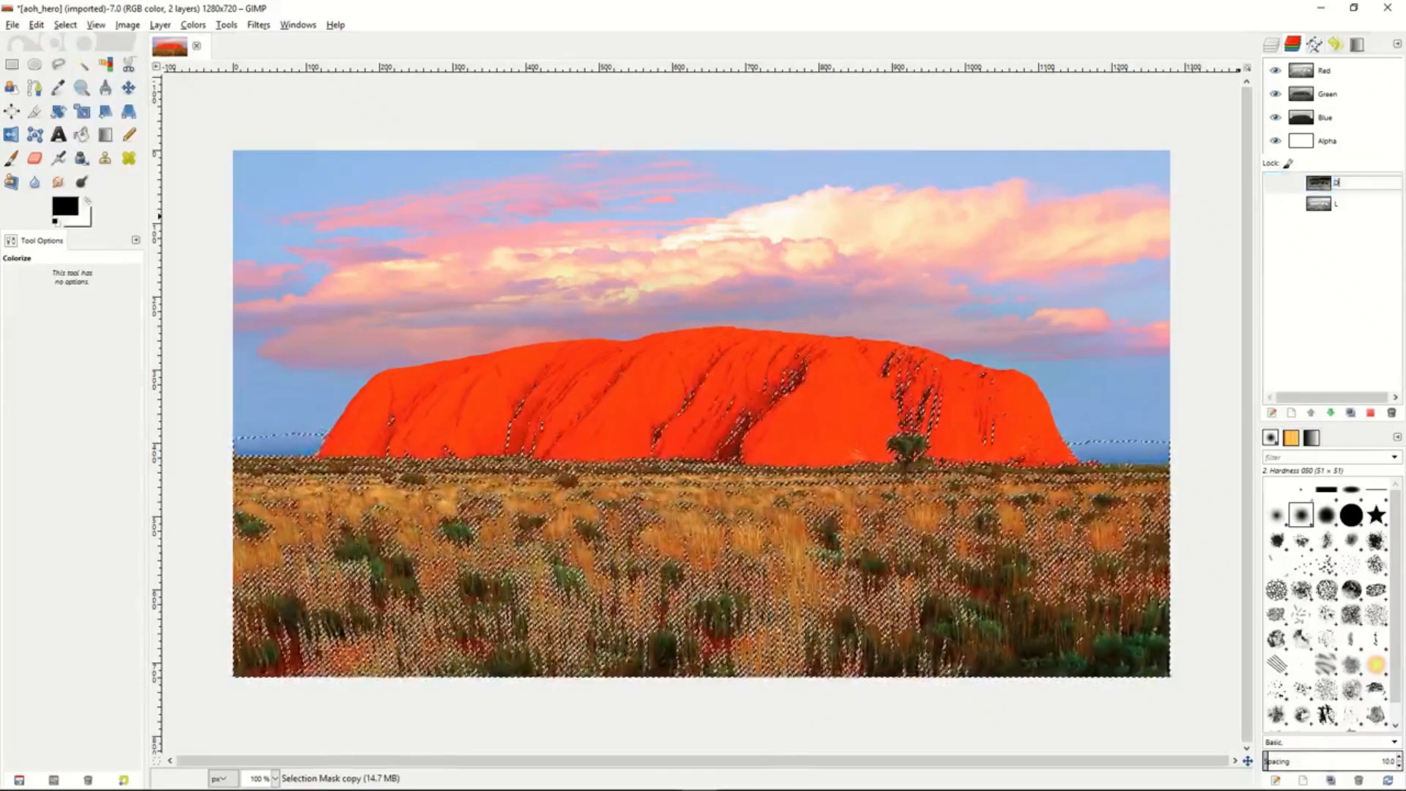
key("Return")
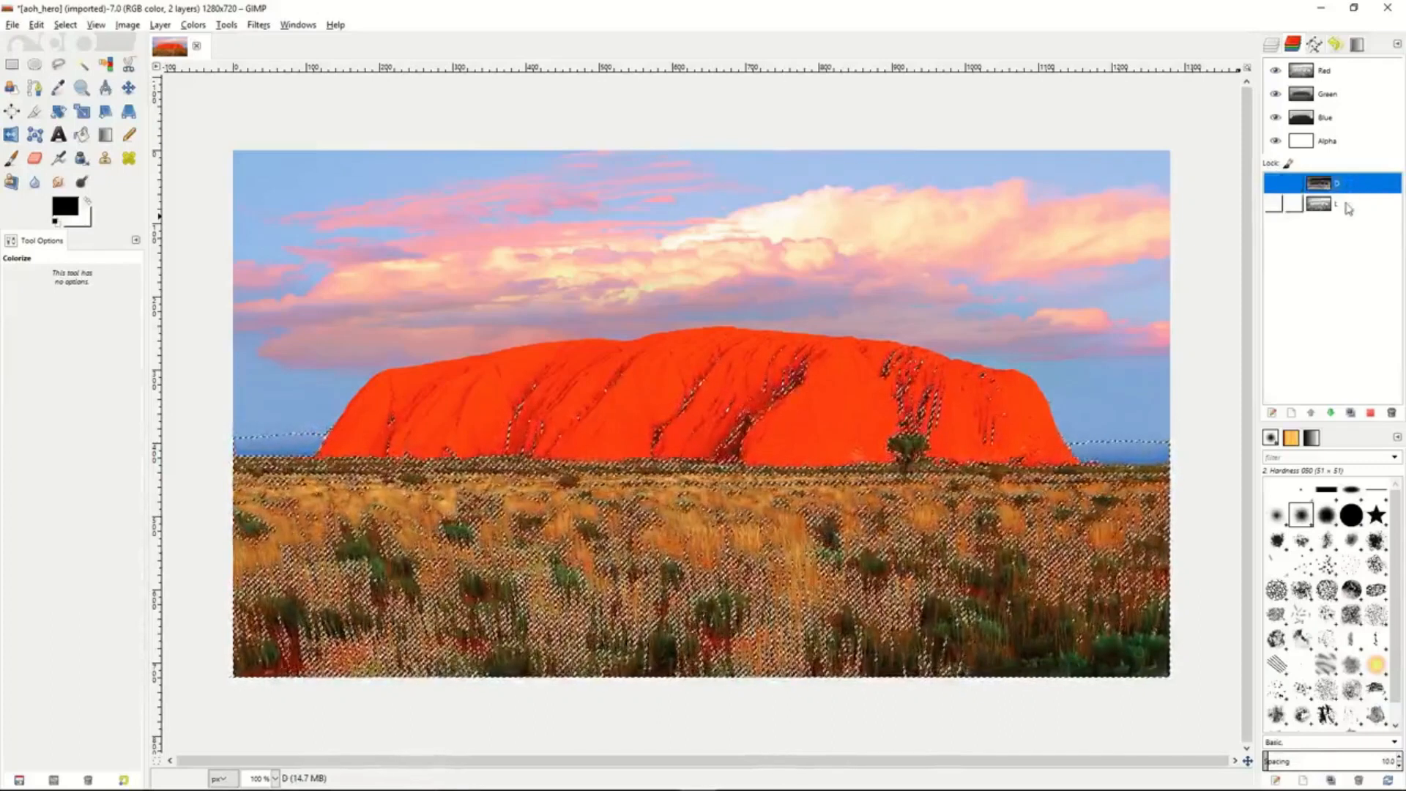
- Subtract the L channel from the current selection again and save the result as a channel named DD
left_click(1347, 207)
right_click(1351, 206)
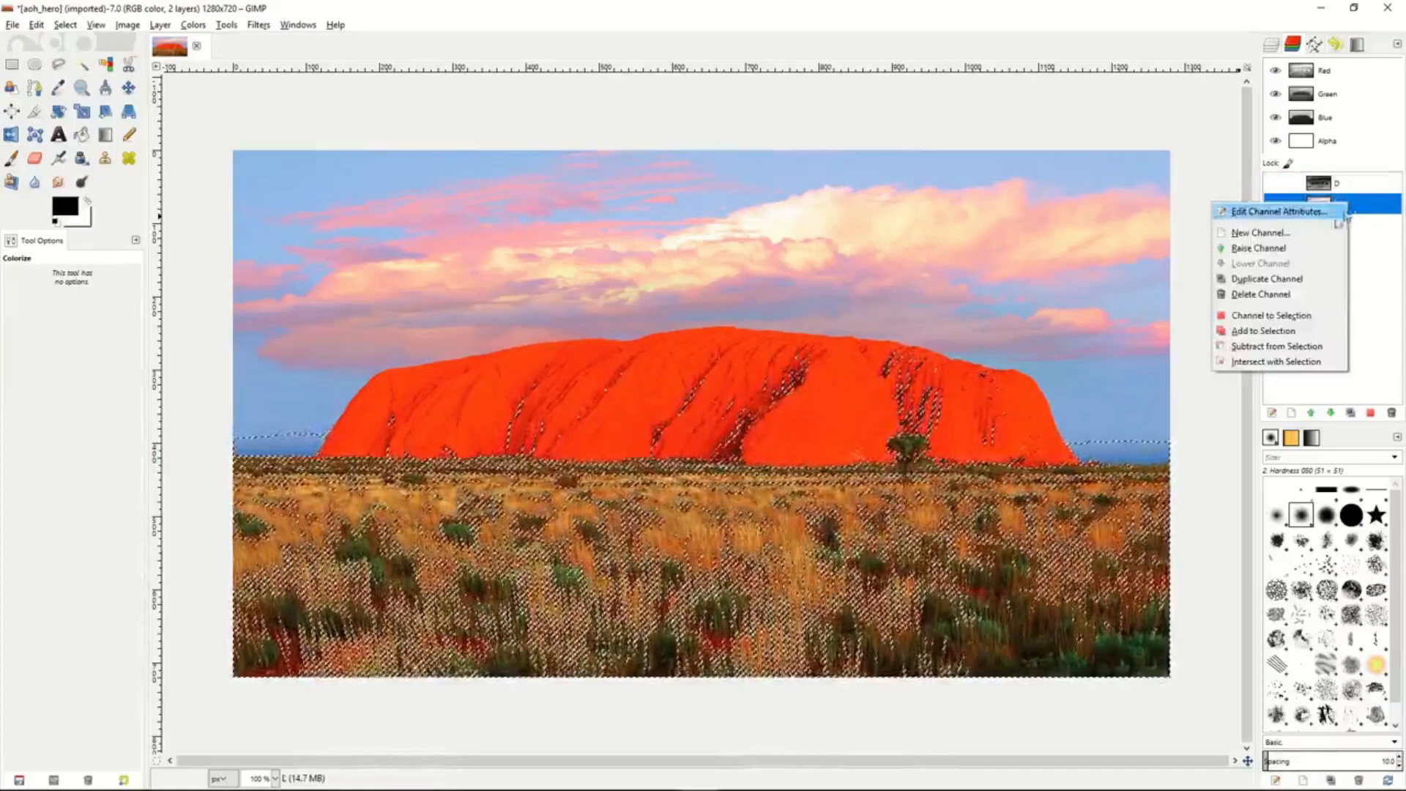
left_click(1280, 347)
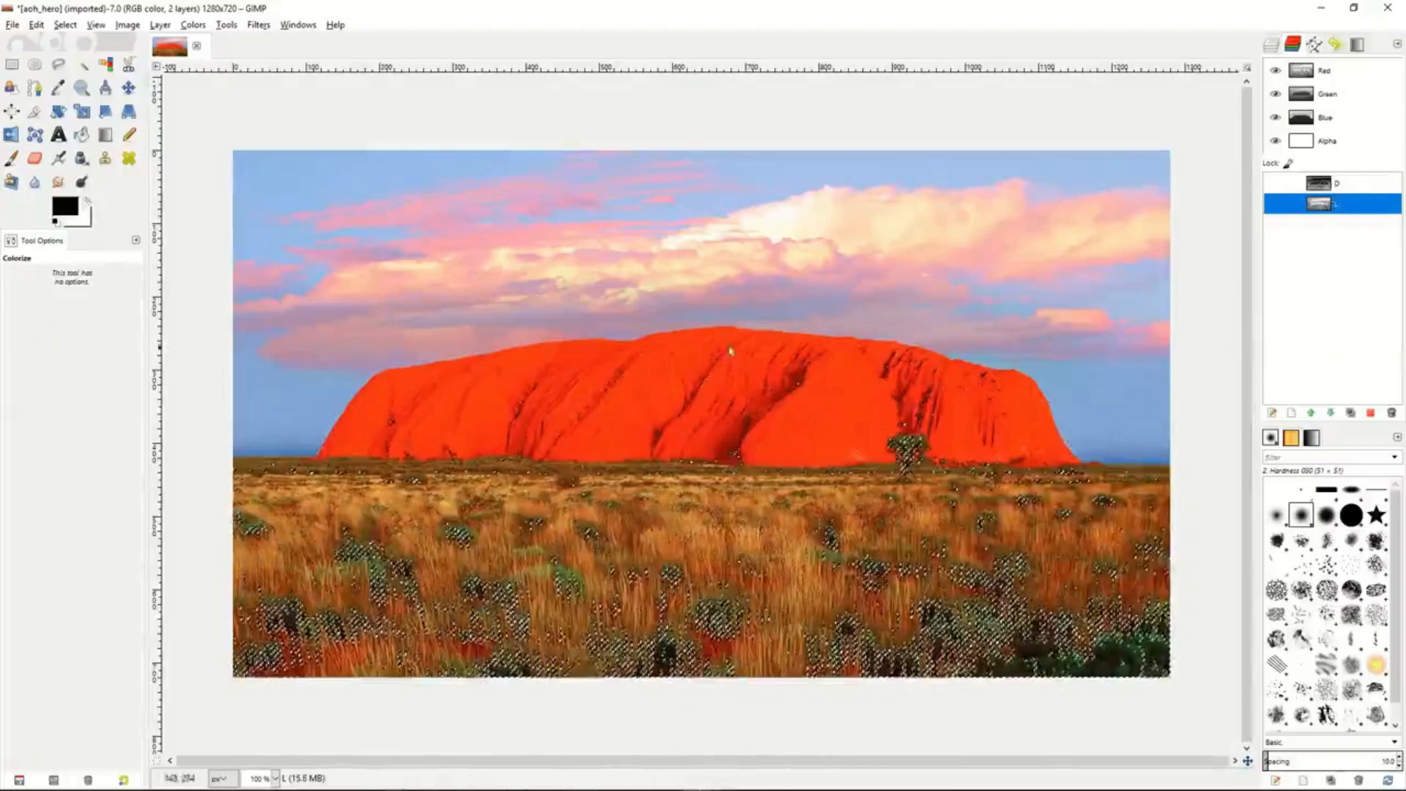
left_click(65, 26)
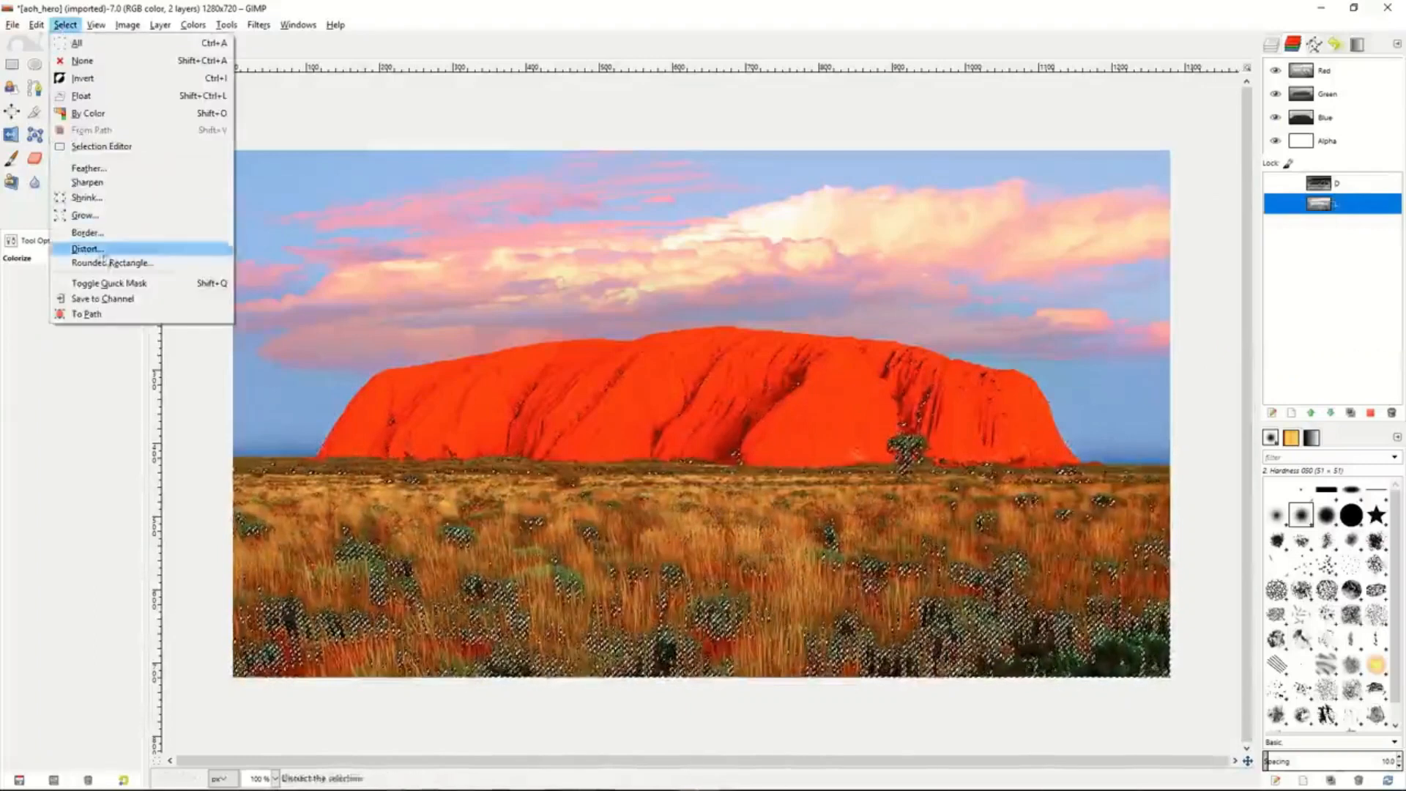
left_click(108, 299)
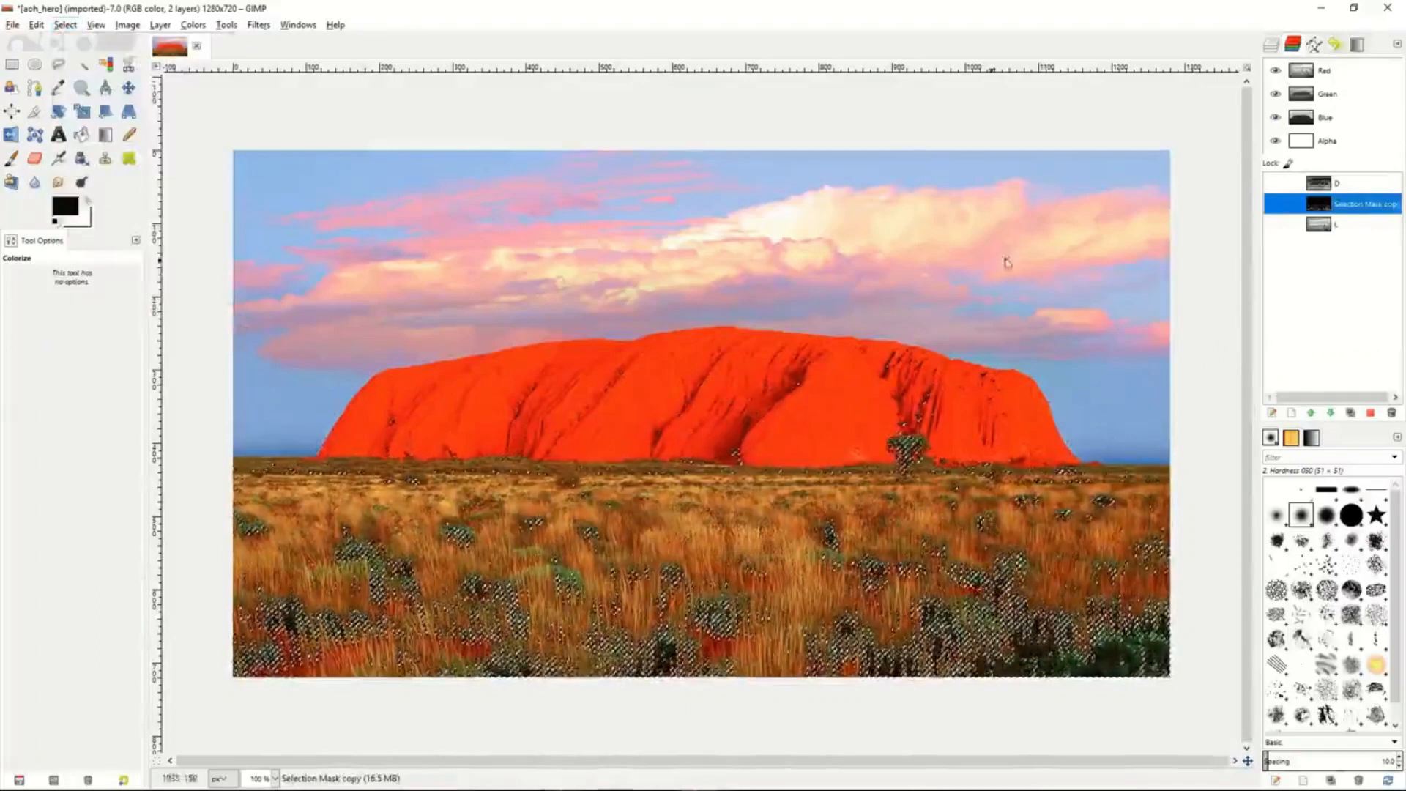
double_click(1348, 202)
type("DD")
key("Return")
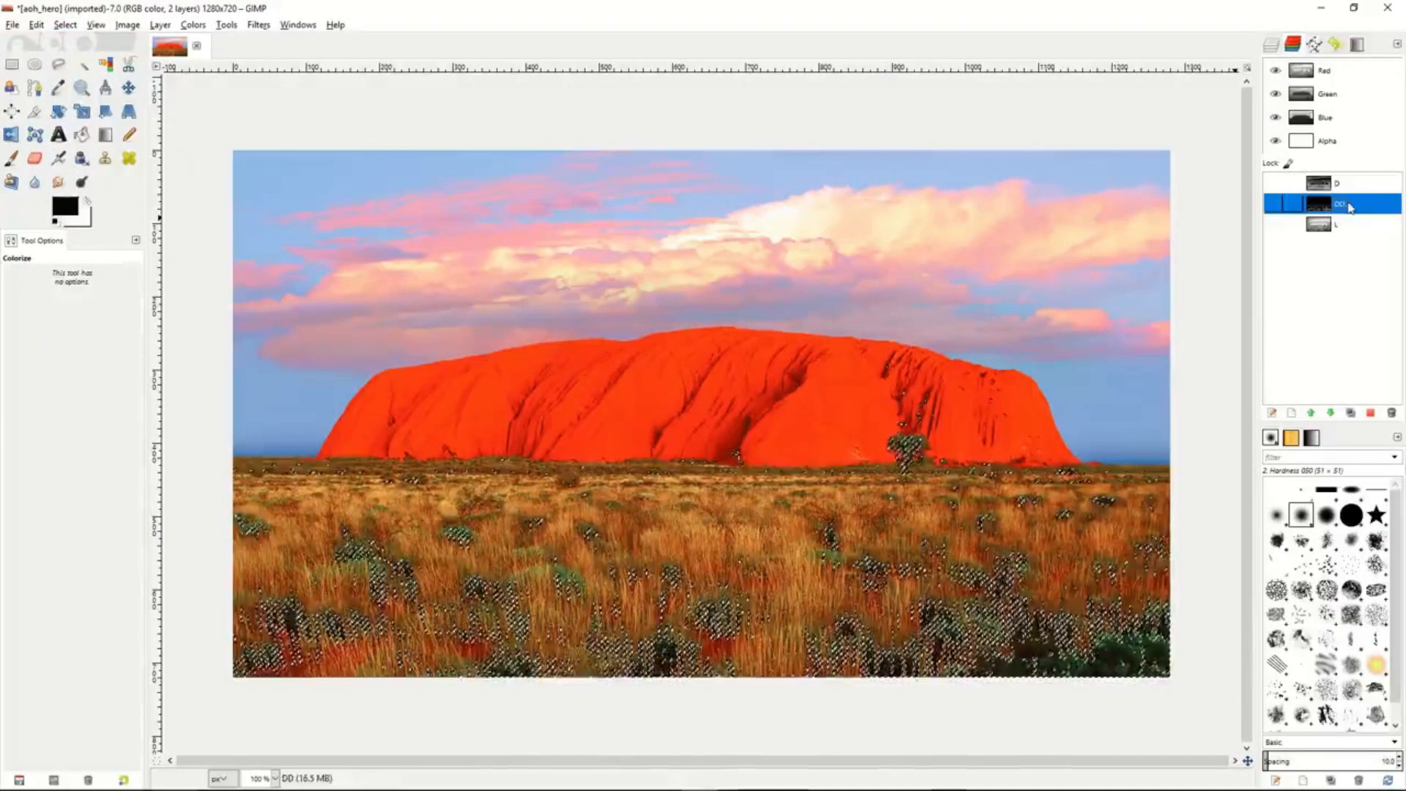
- Subtract the L channel from the selection a third time and save the result as a channel named DDD
left_click(1354, 227)
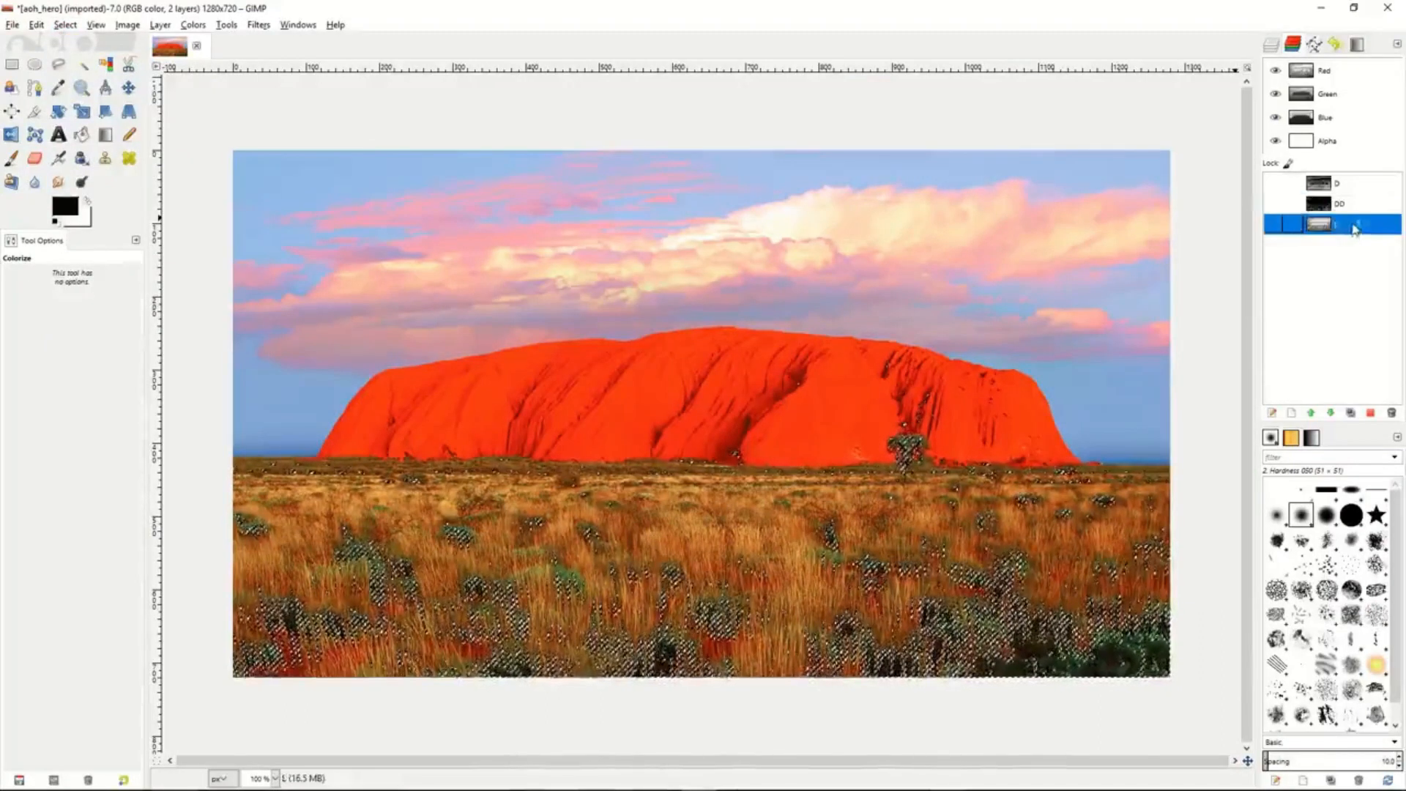
right_click(1354, 229)
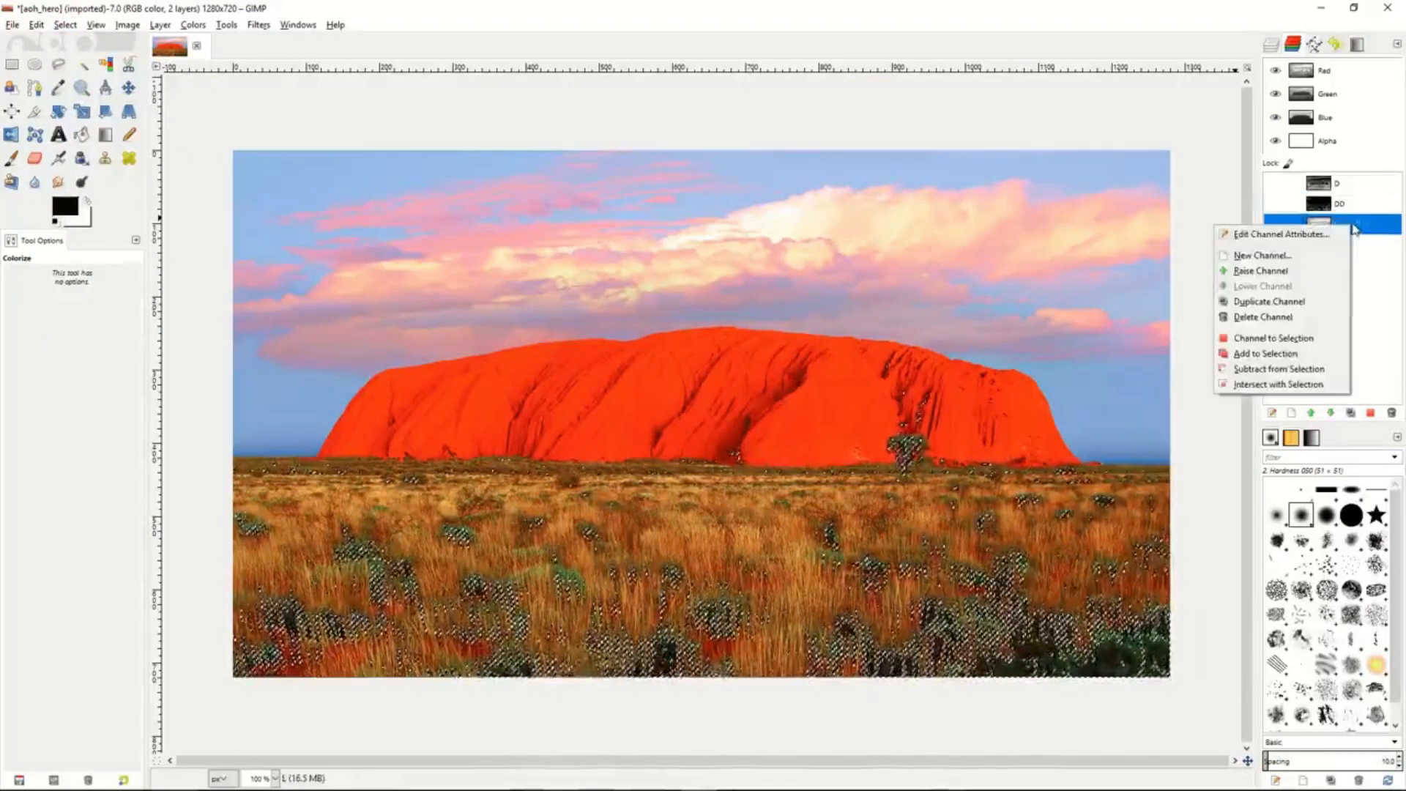
left_click(1292, 370)
left_click(66, 25)
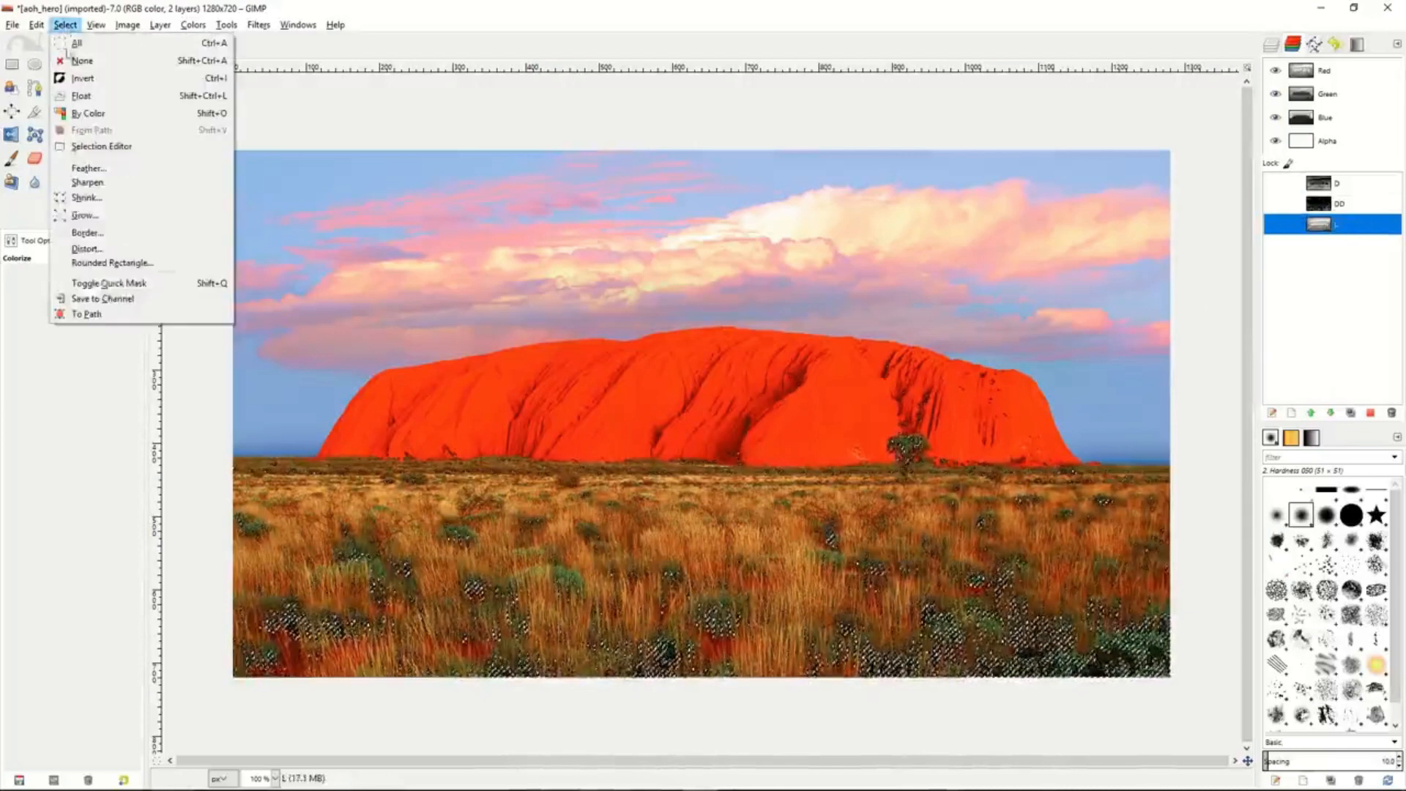
left_click(103, 298)
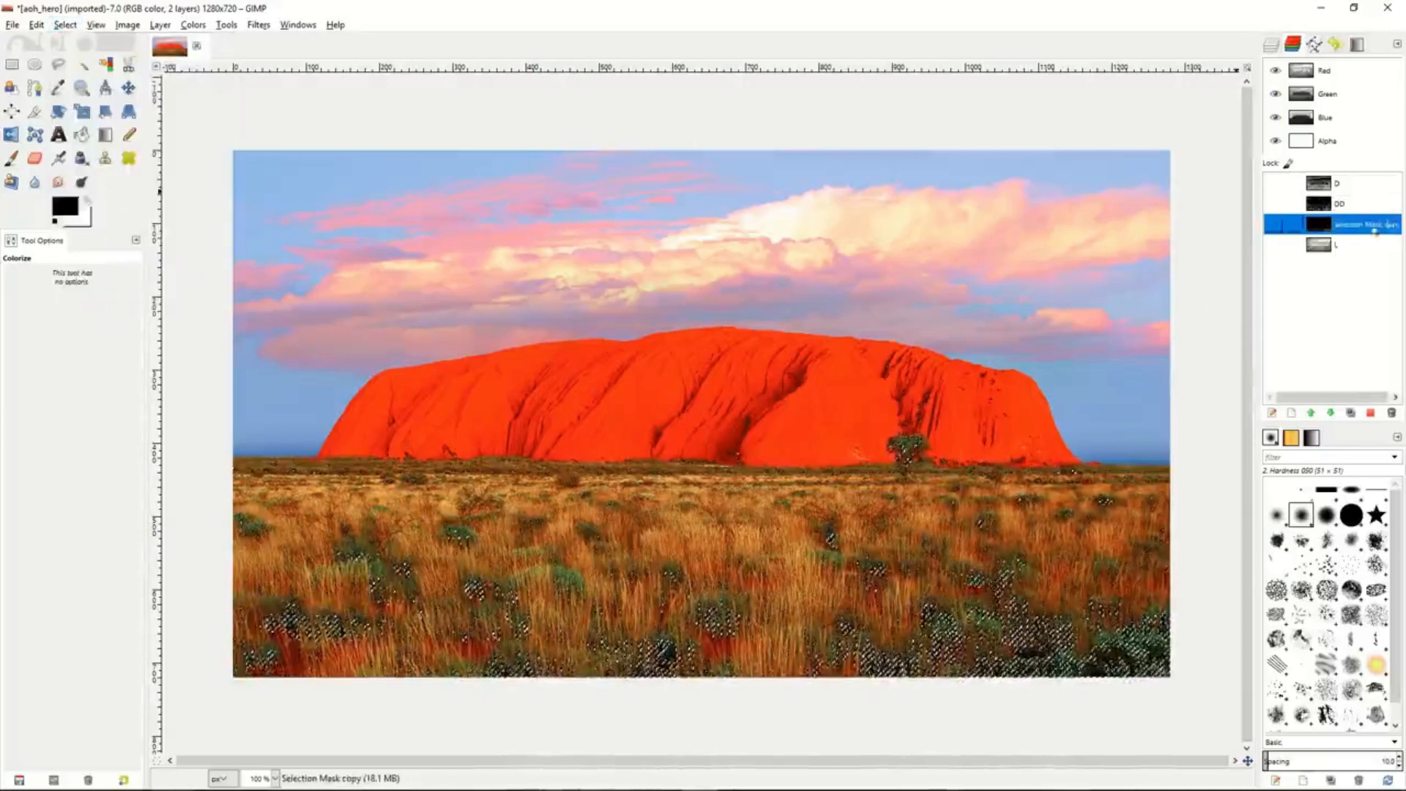
double_click(1348, 230)
type("DDD")
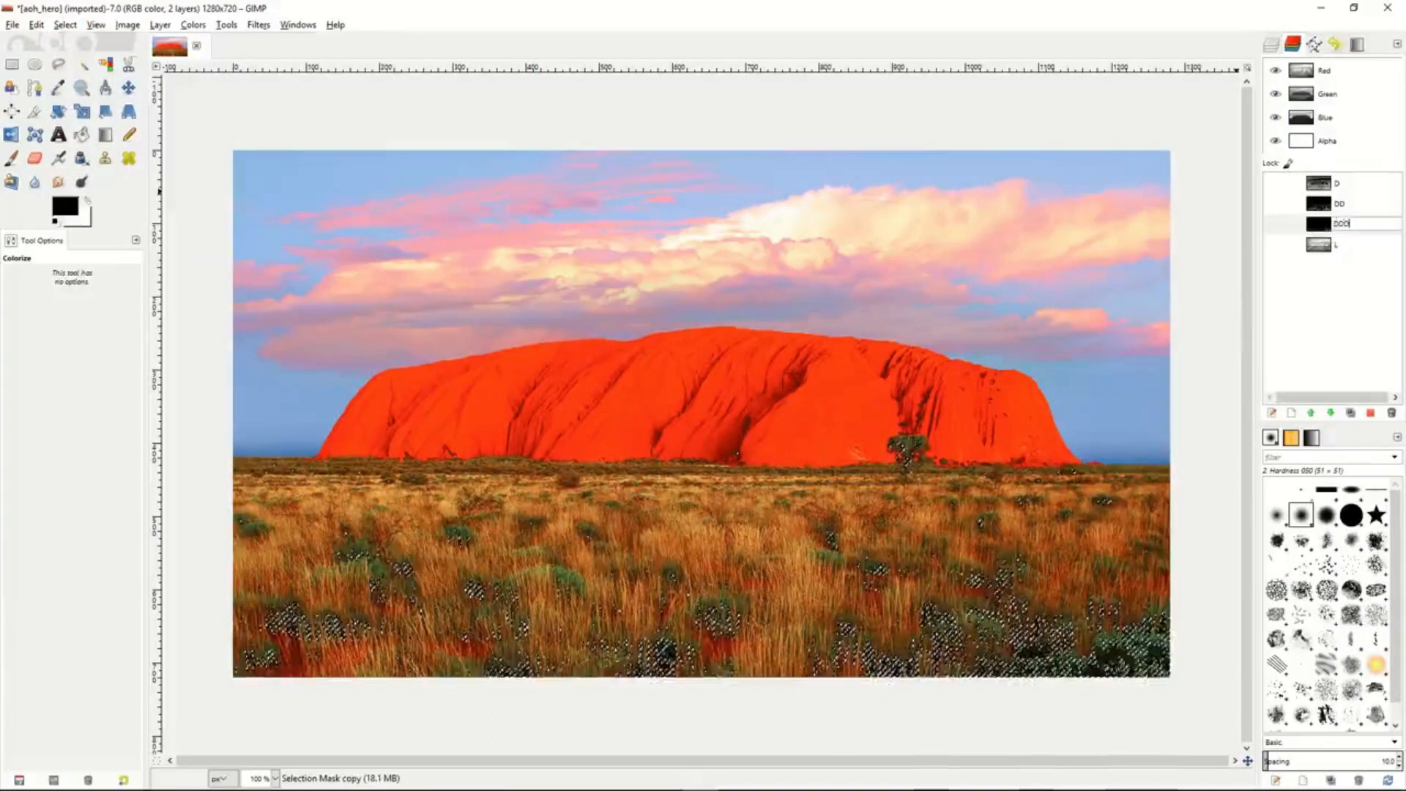
key("Return")
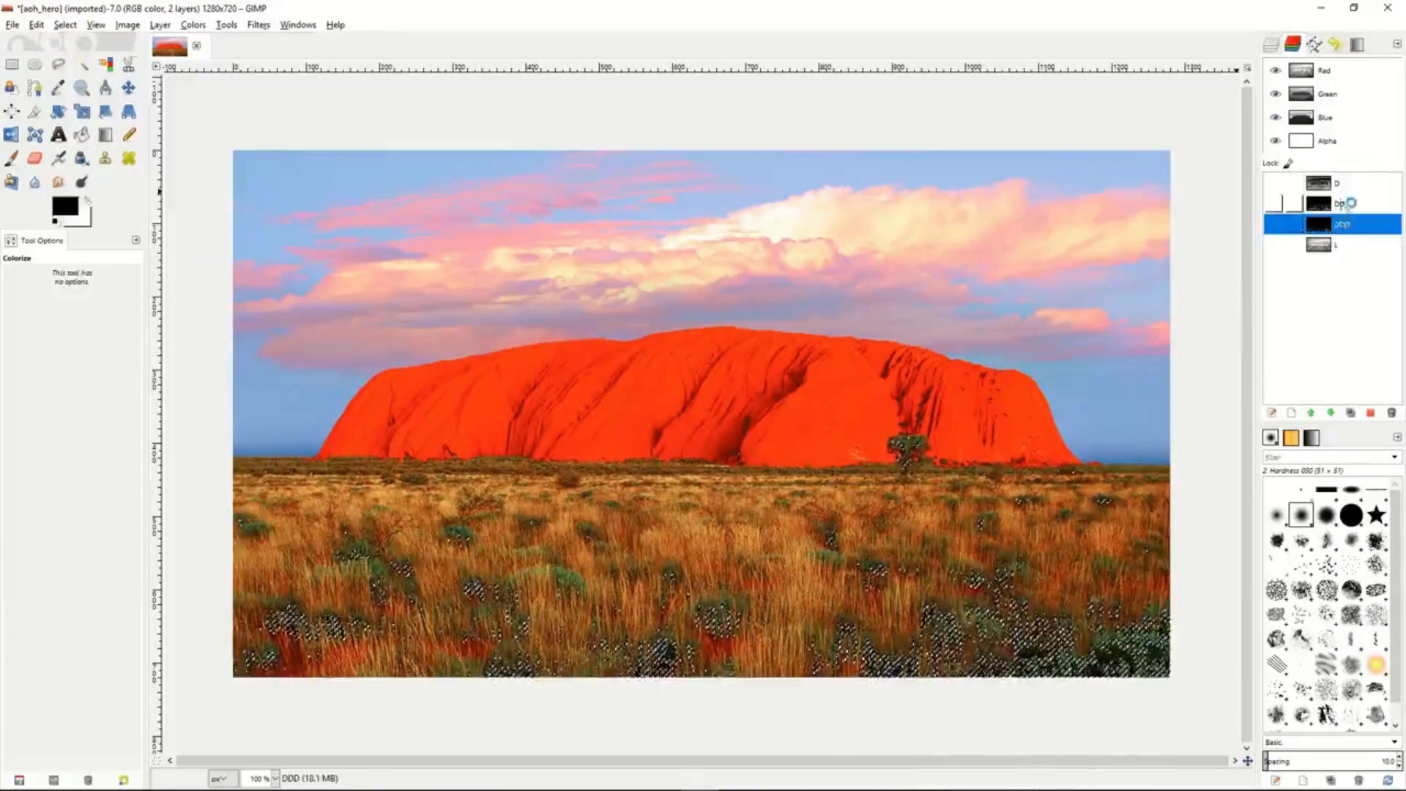
- Make the L channel active and clear the current selection
mouse_move(1349, 228)
left_mouse_down()
mouse_move(1345, 183)
mouse_move(1345, 229)
left_mouse_up()
left_click(1351, 249)
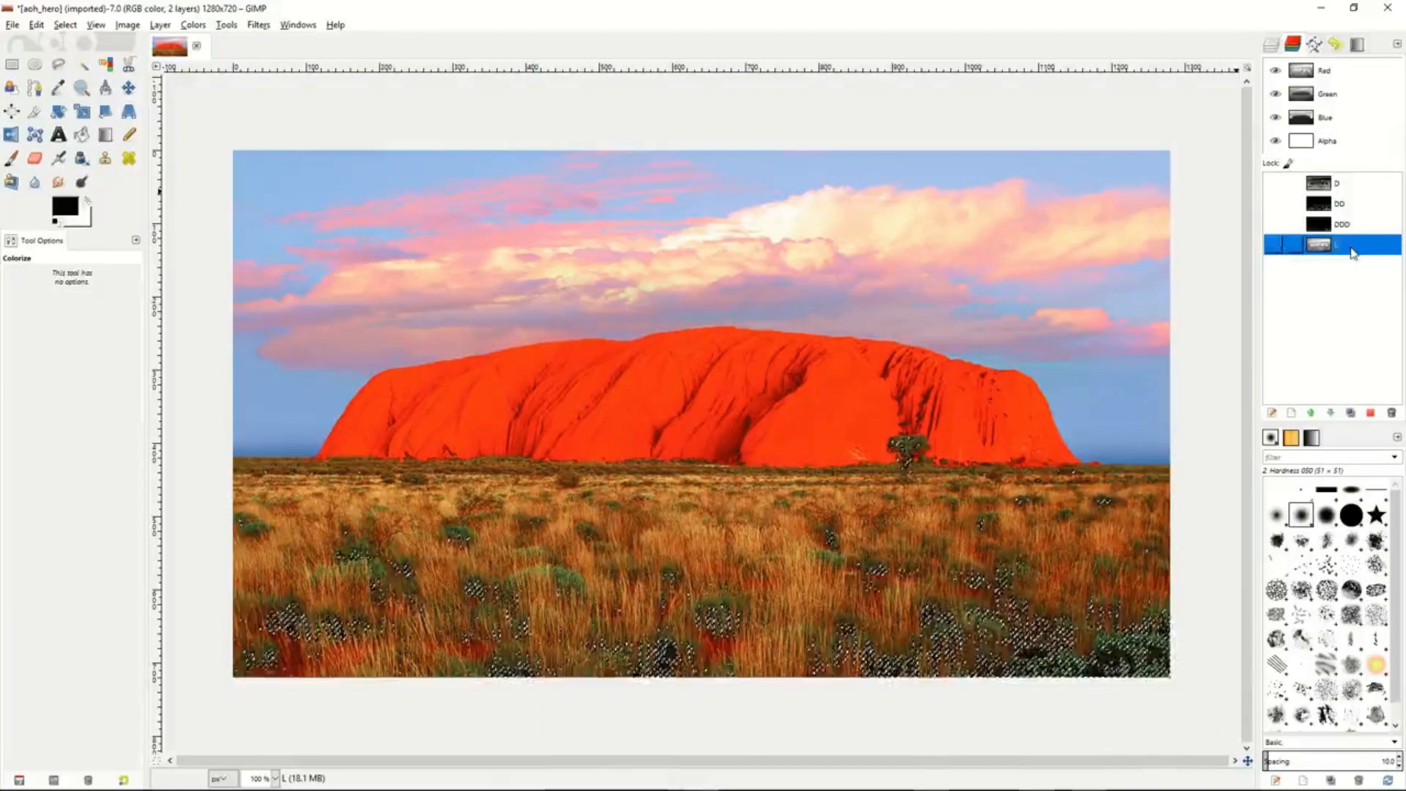
right_click(1006, 261)
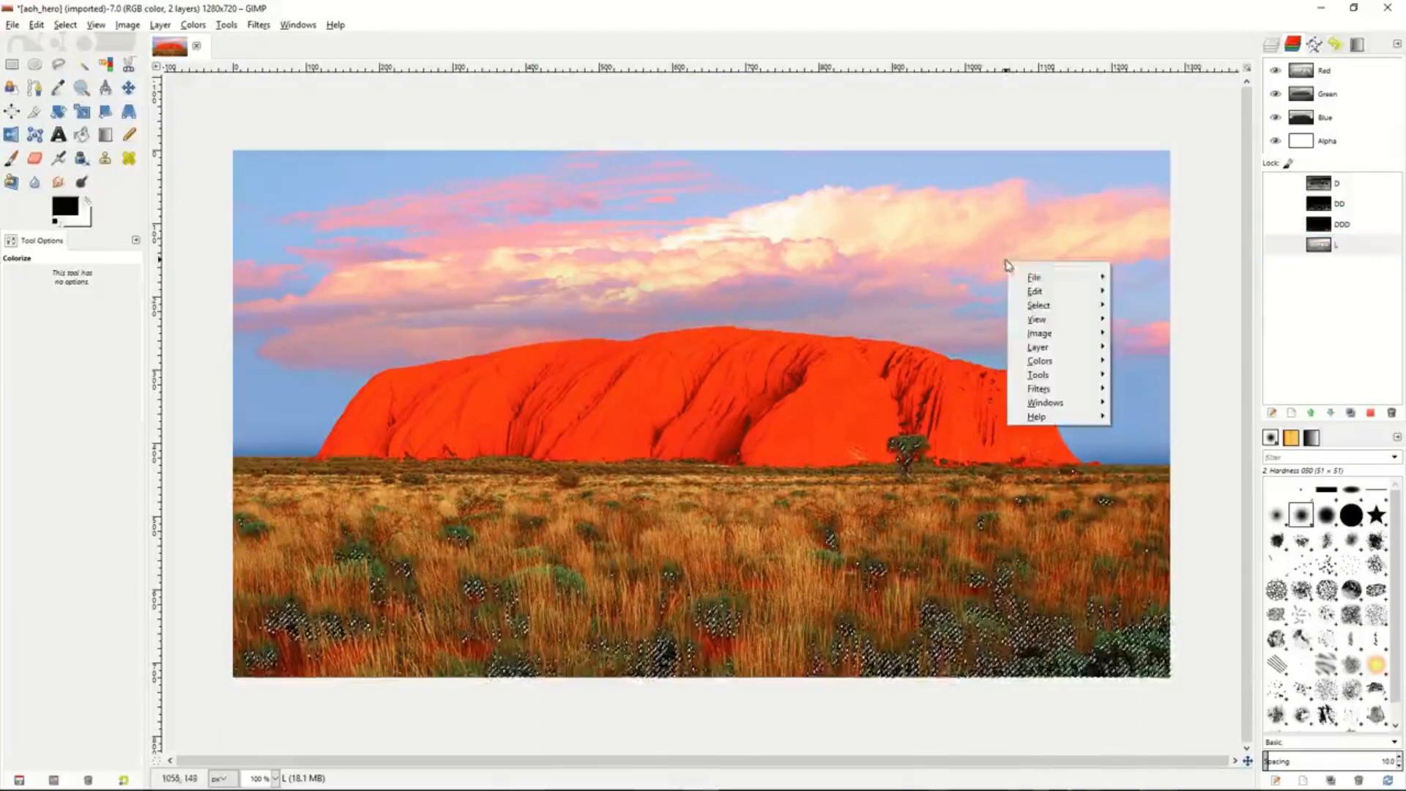
mouse_move(1044, 304)
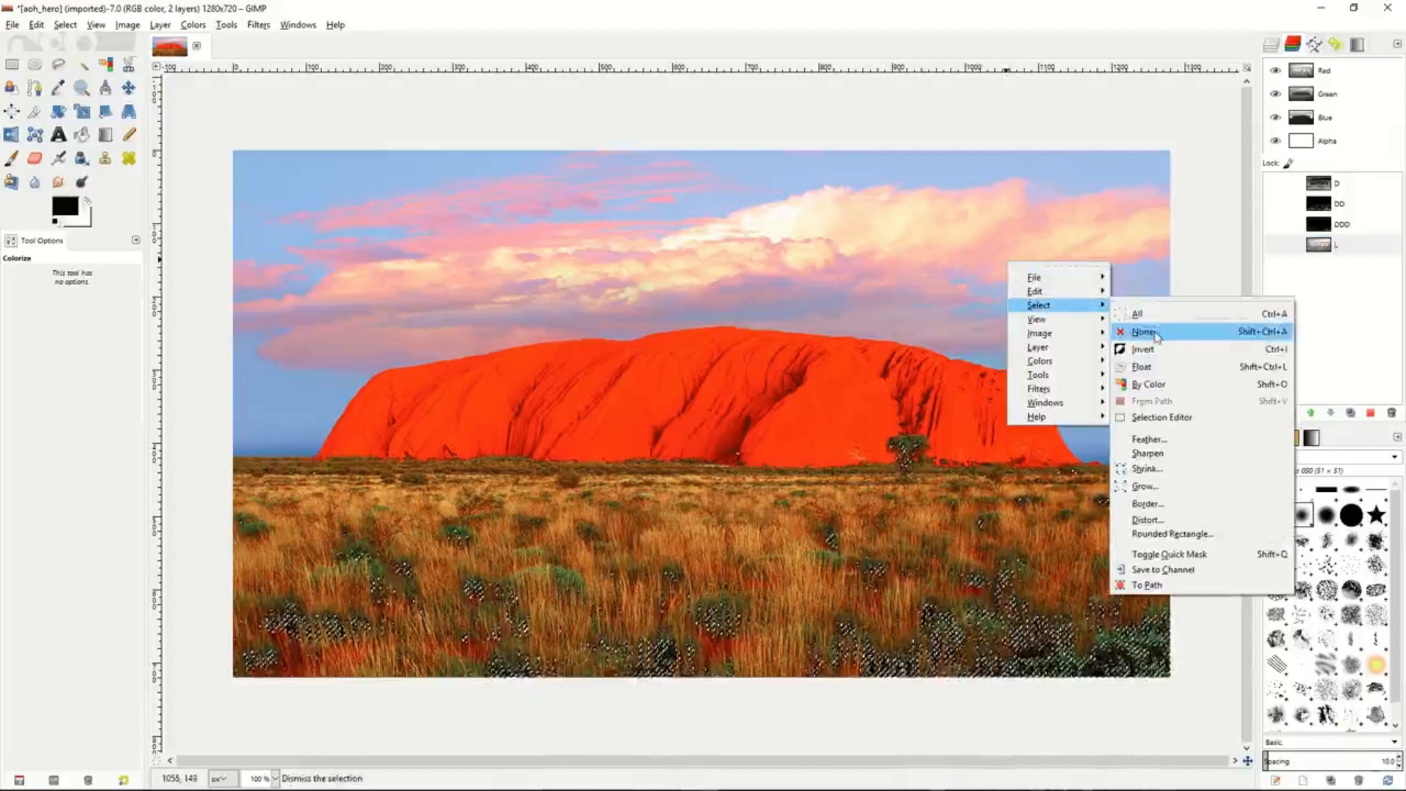
left_click(1154, 334)
- Select the entire image and subtract the D channel from the selection
left_click(1344, 251)
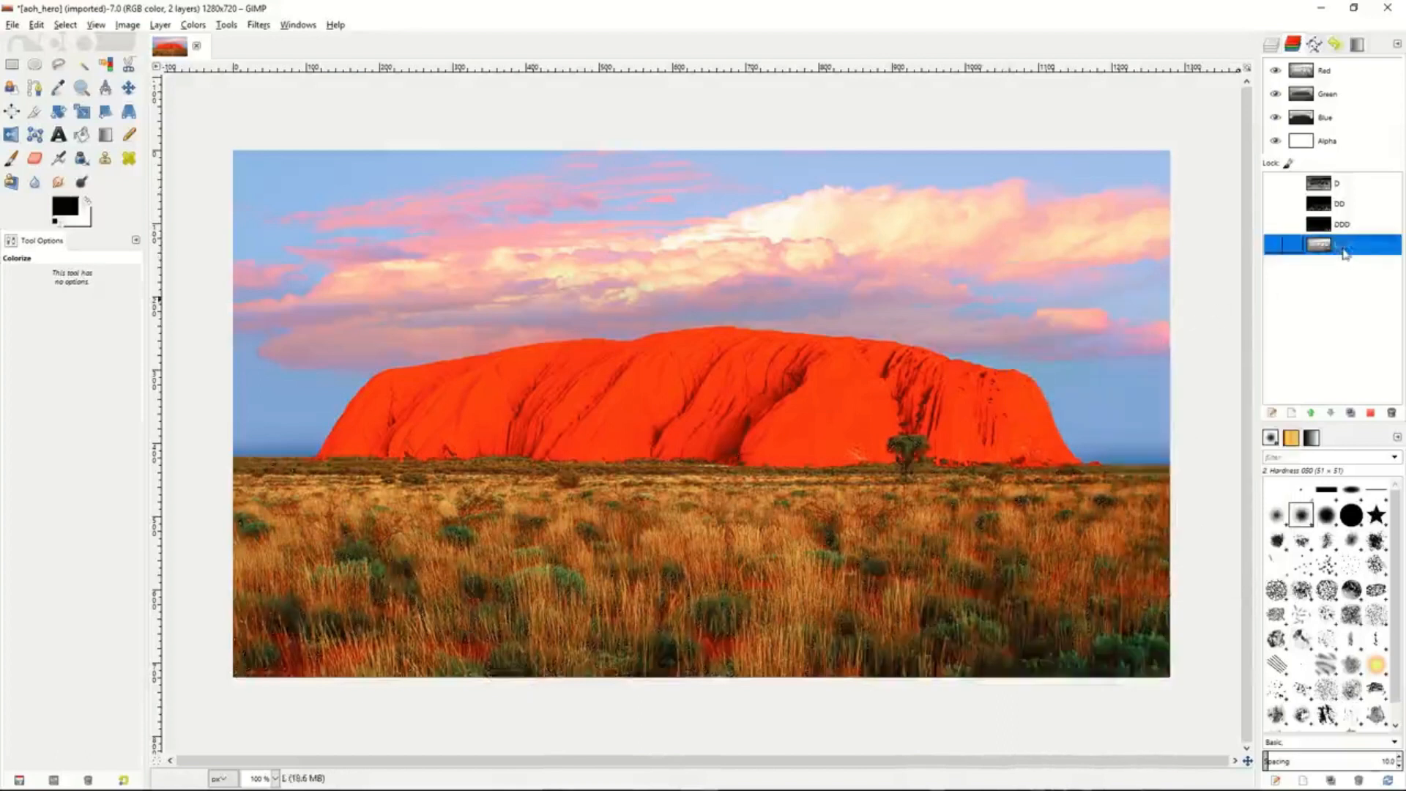
left_click(1352, 188)
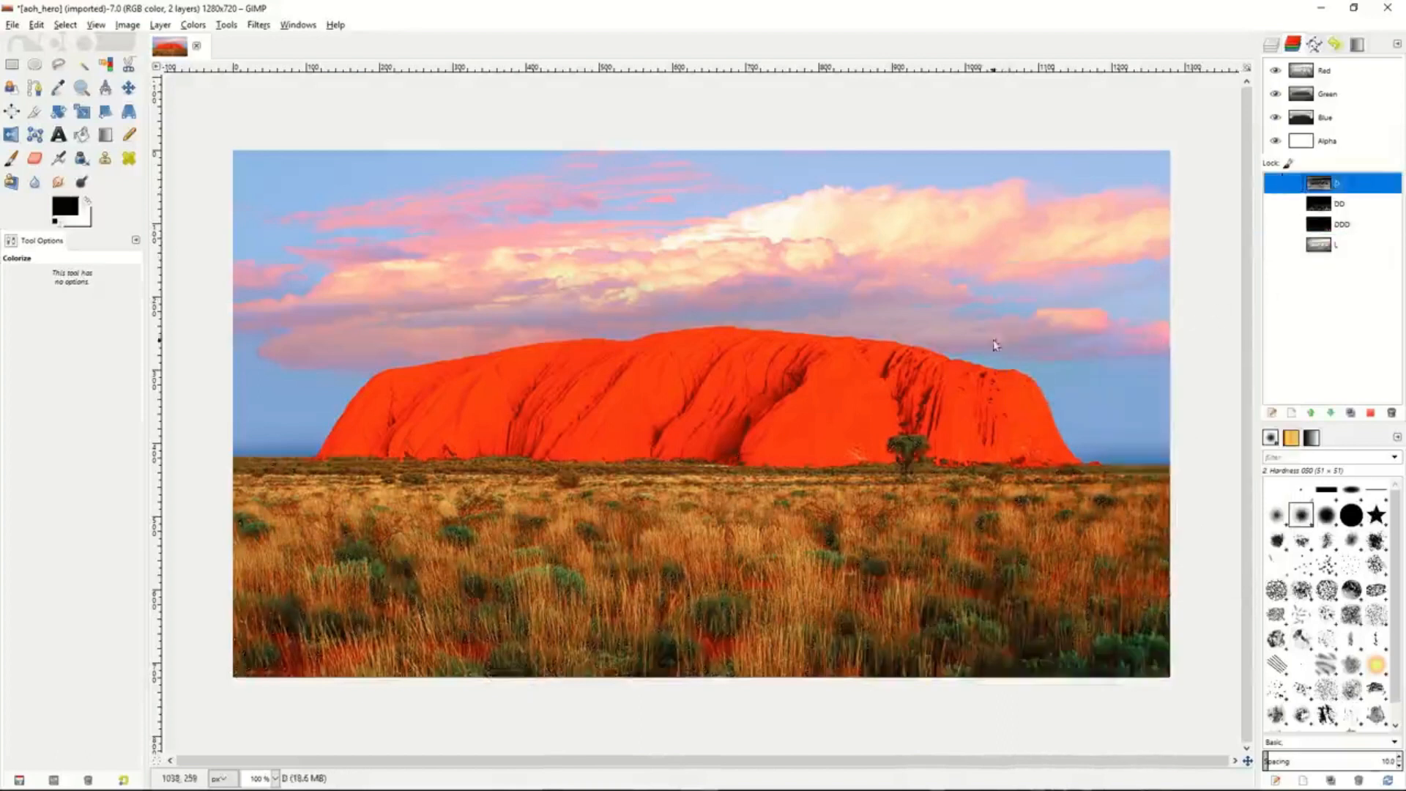
right_click(983, 320)
mouse_move(1025, 361)
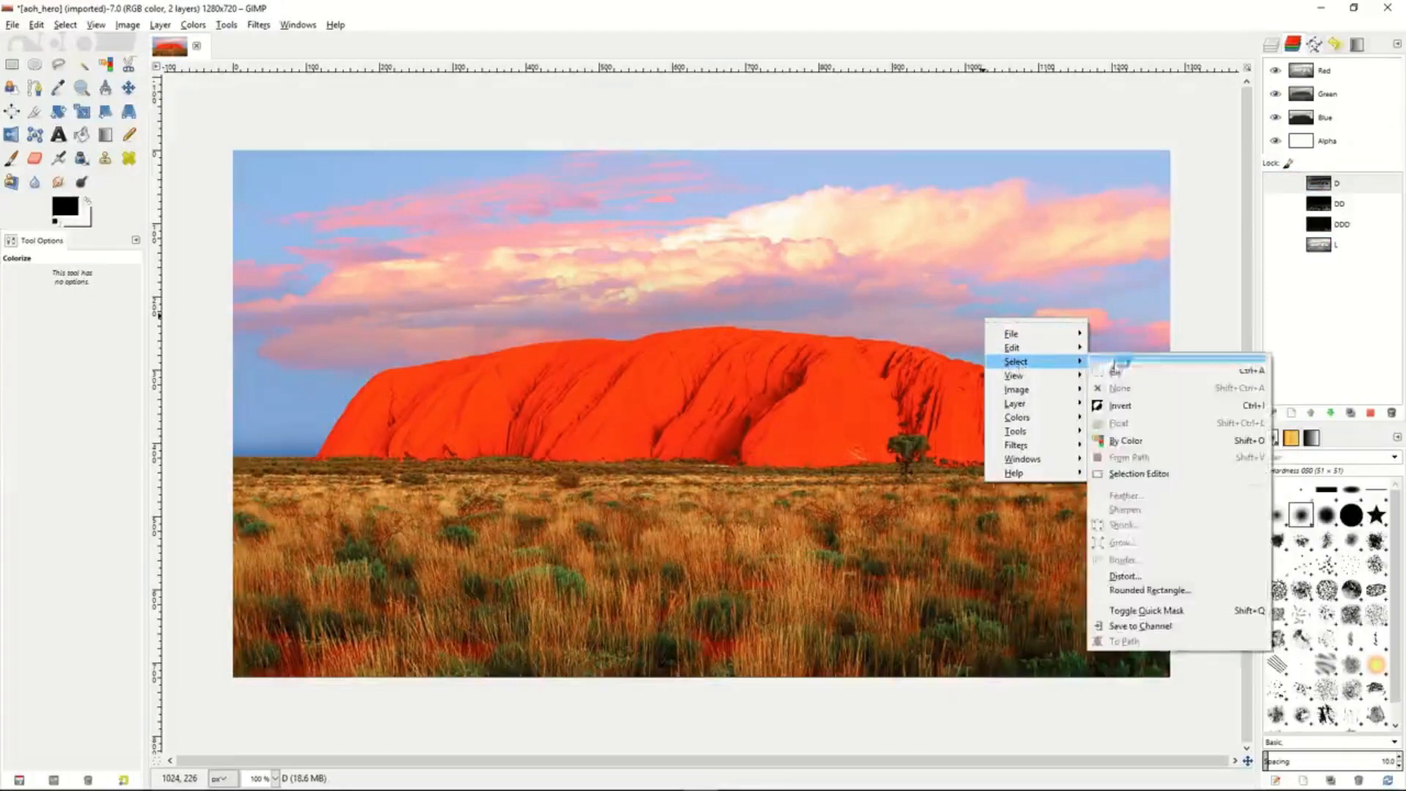
left_click(1114, 366)
left_click(1346, 184)
right_click(1347, 187)
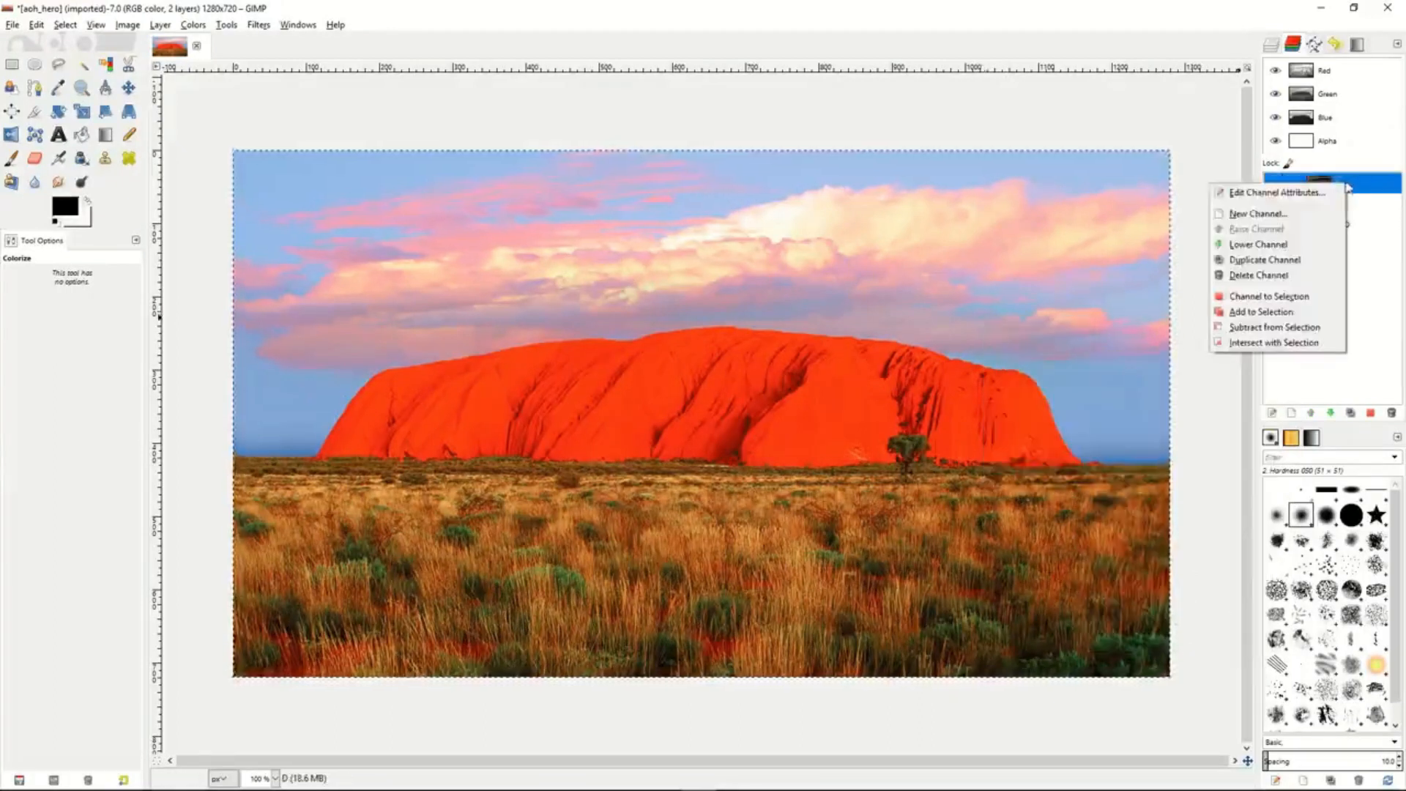
left_click(1270, 329)
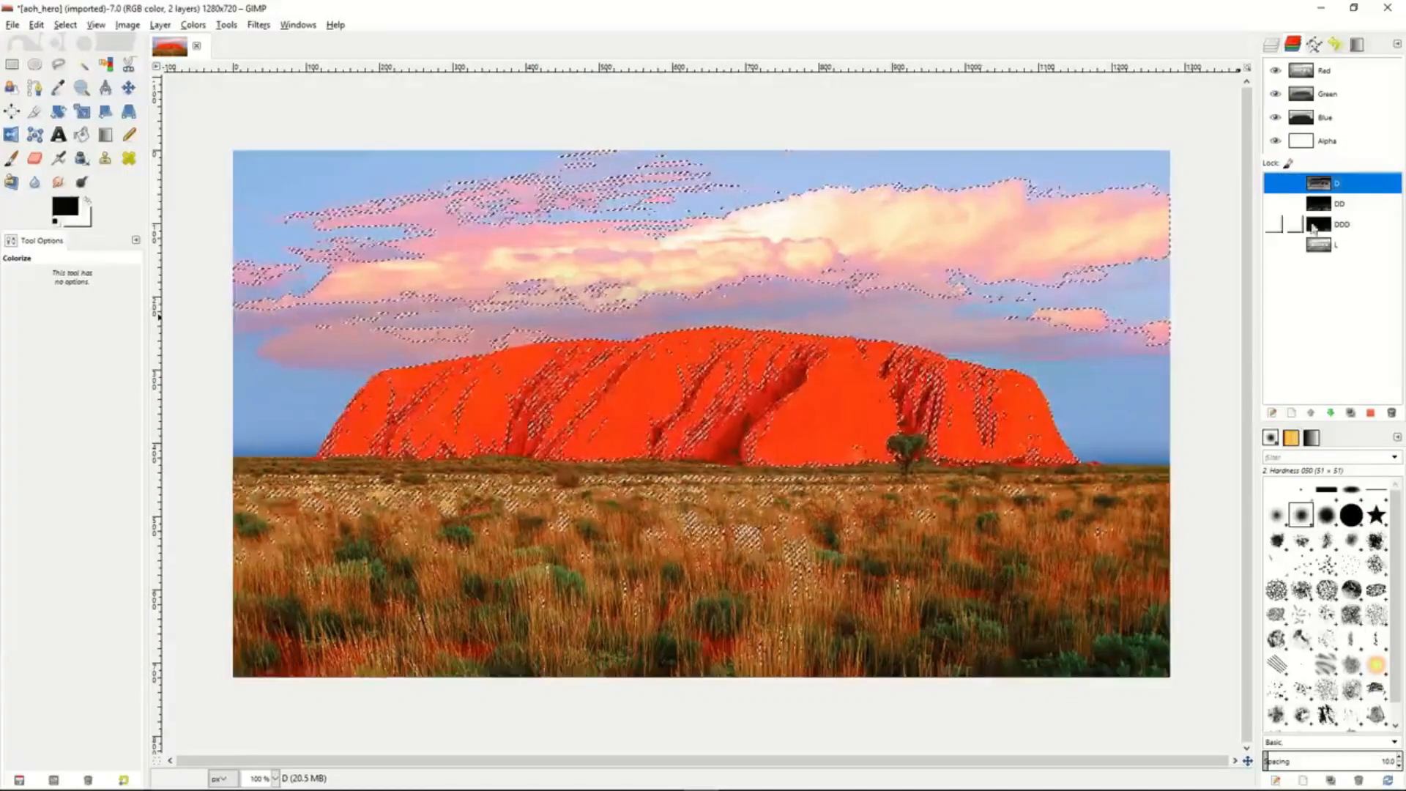
- Save the current selection as a channel named LL
left_click(65, 24)
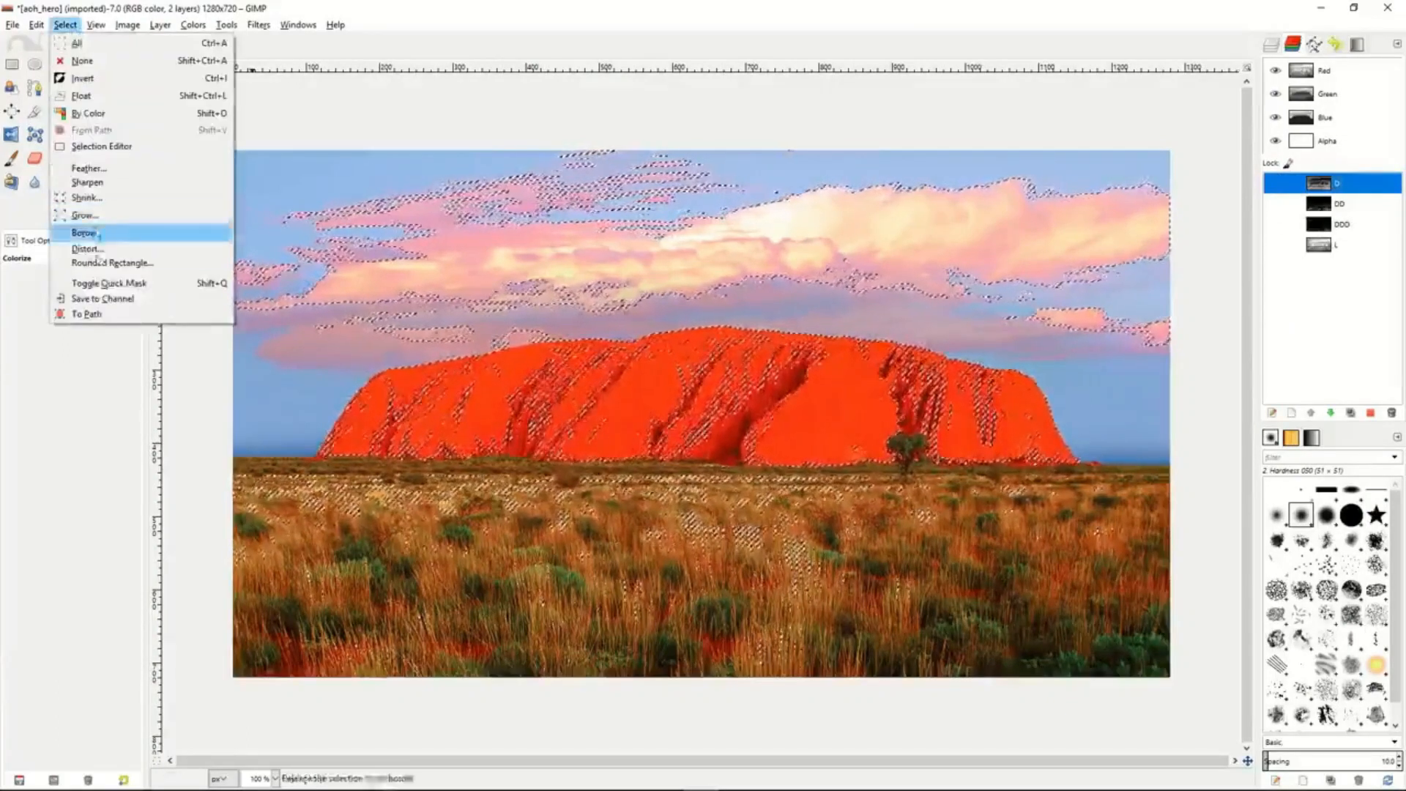
left_click(94, 298)
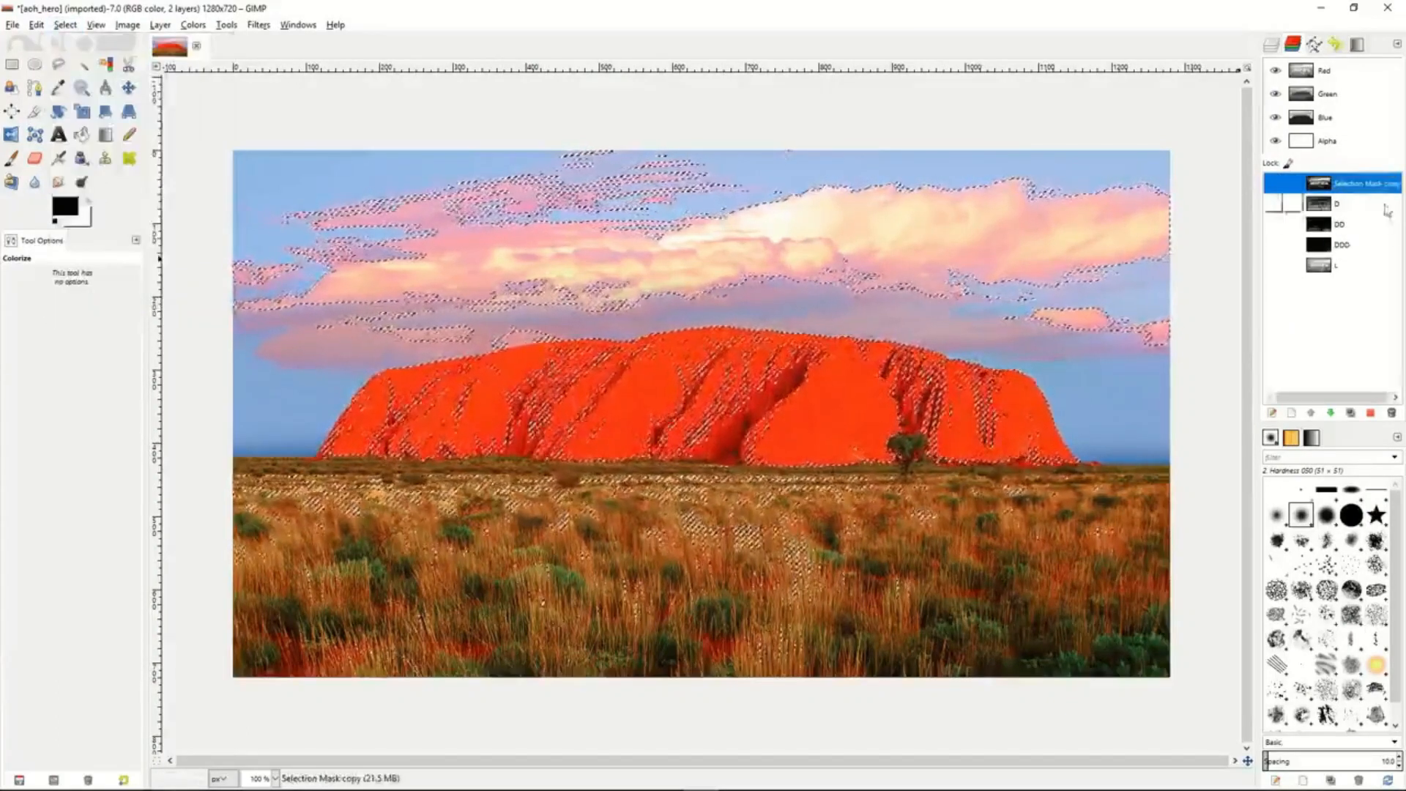
double_click(1355, 185)
type("LL")
key("Return")
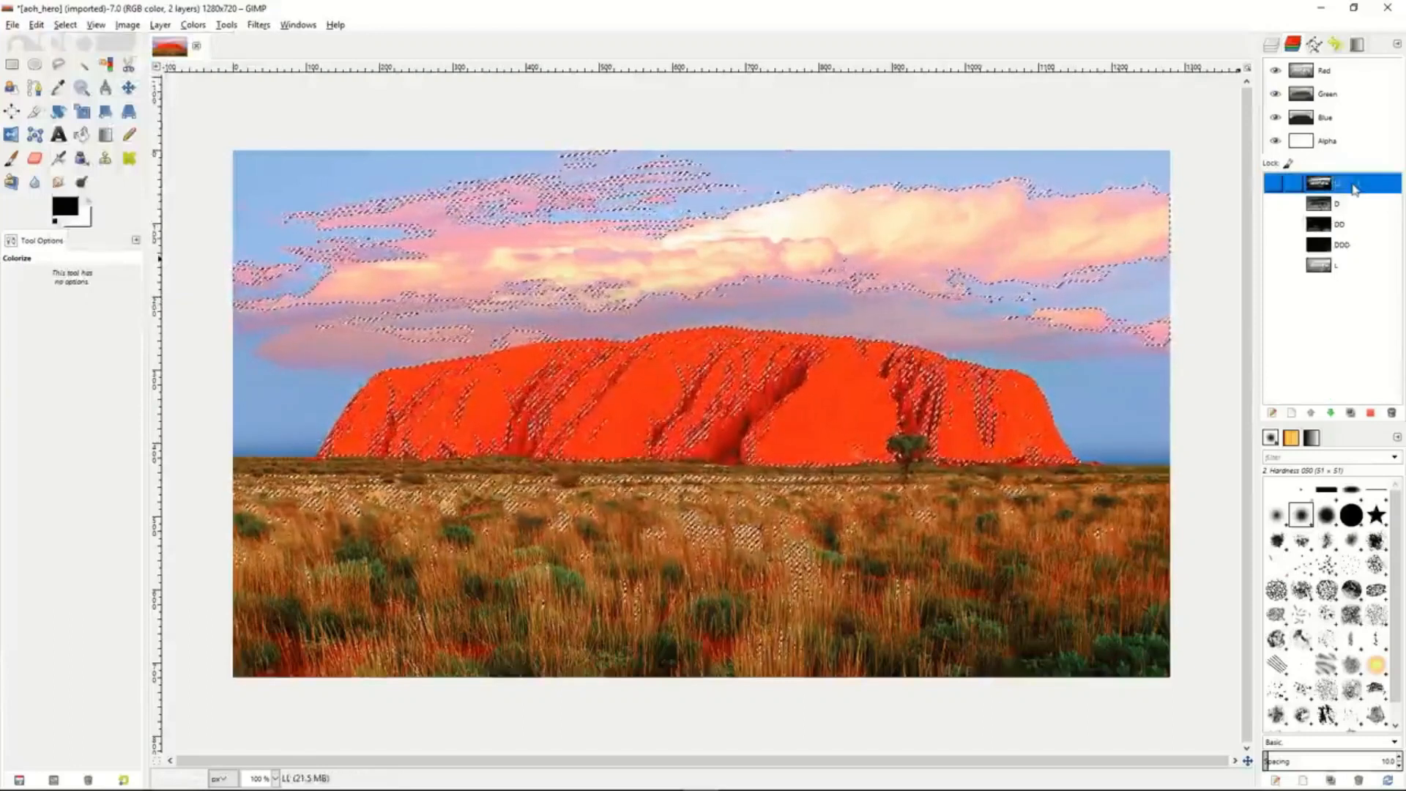
- Subtract the D channel from the current selection again and save the result to a channel
left_click(1351, 205)
right_click(1351, 206)
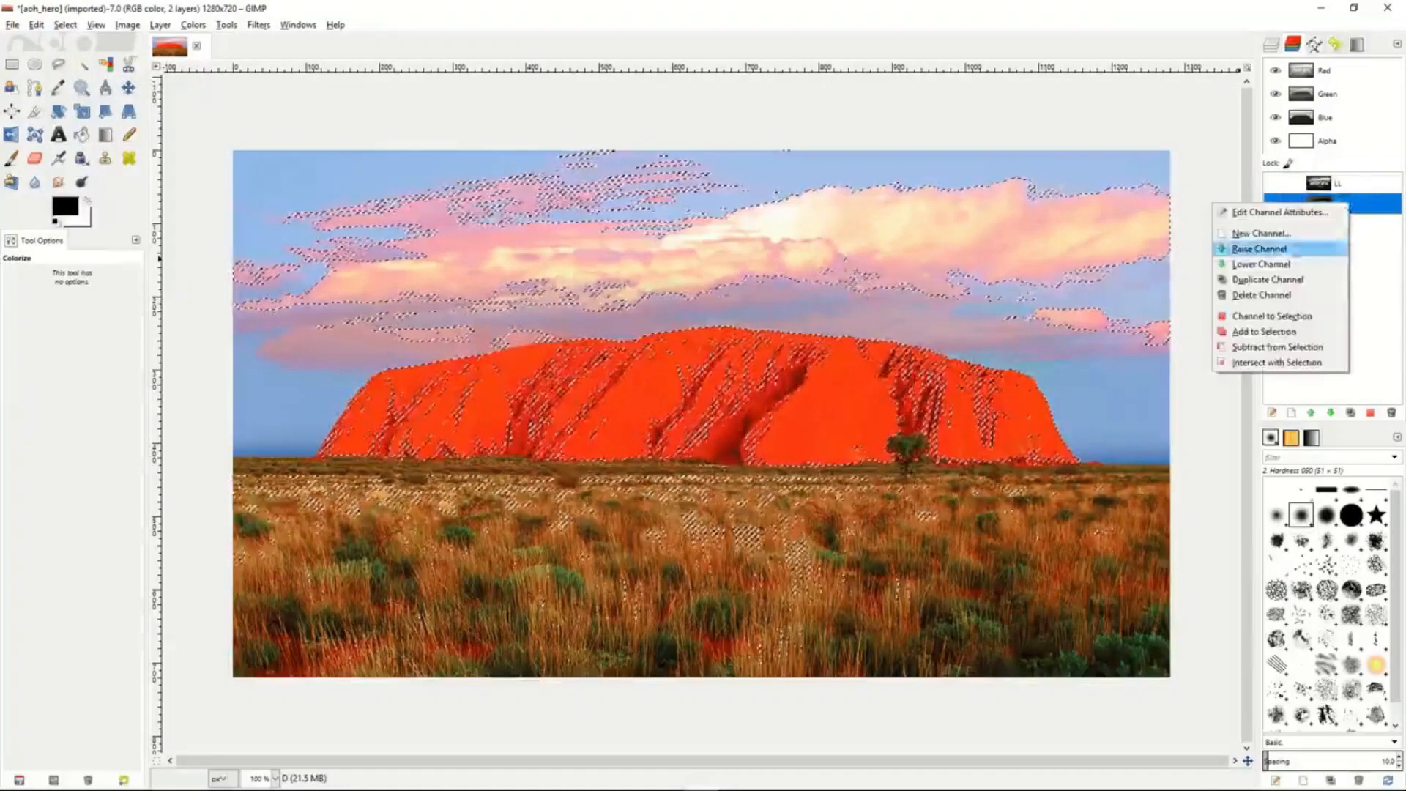
left_click(1270, 347)
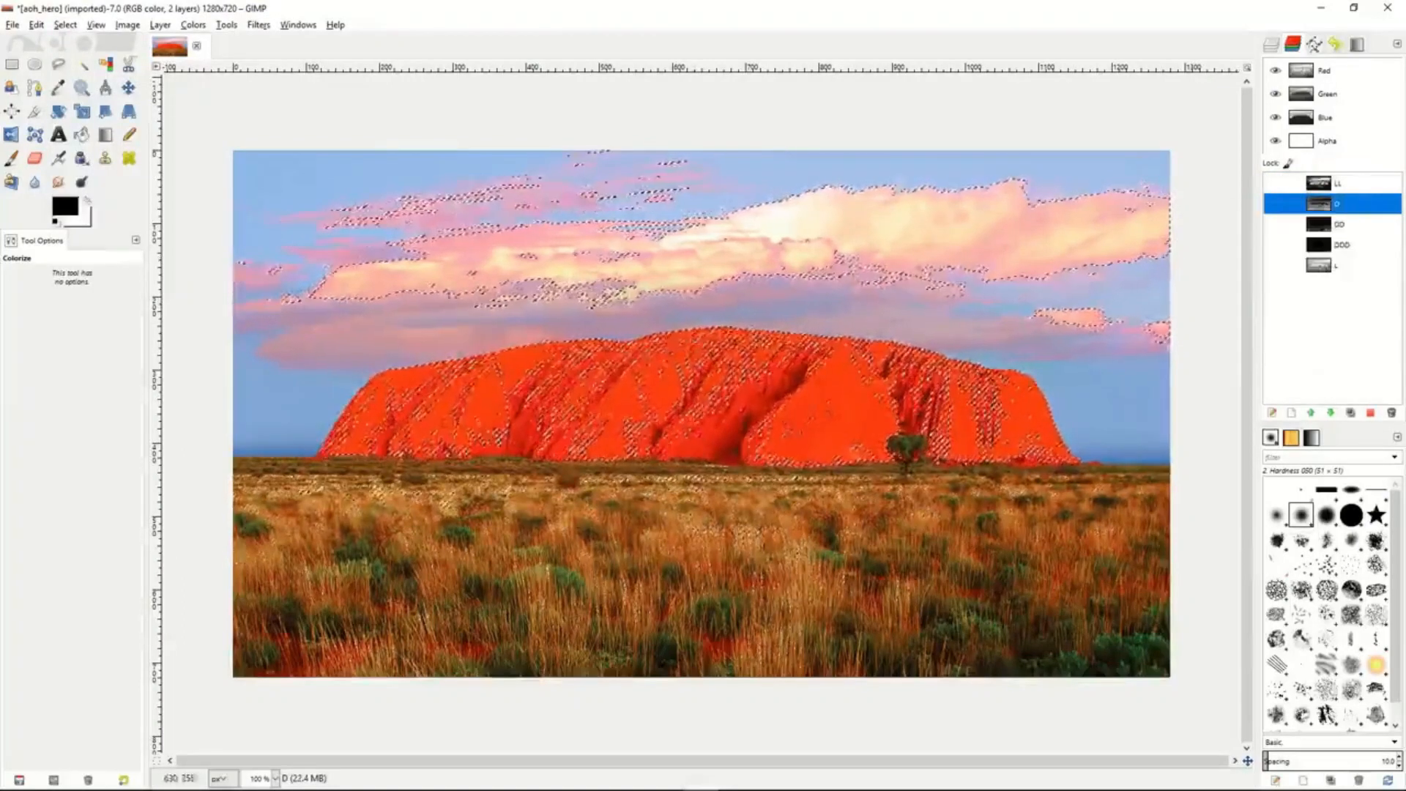
left_click(64, 25)
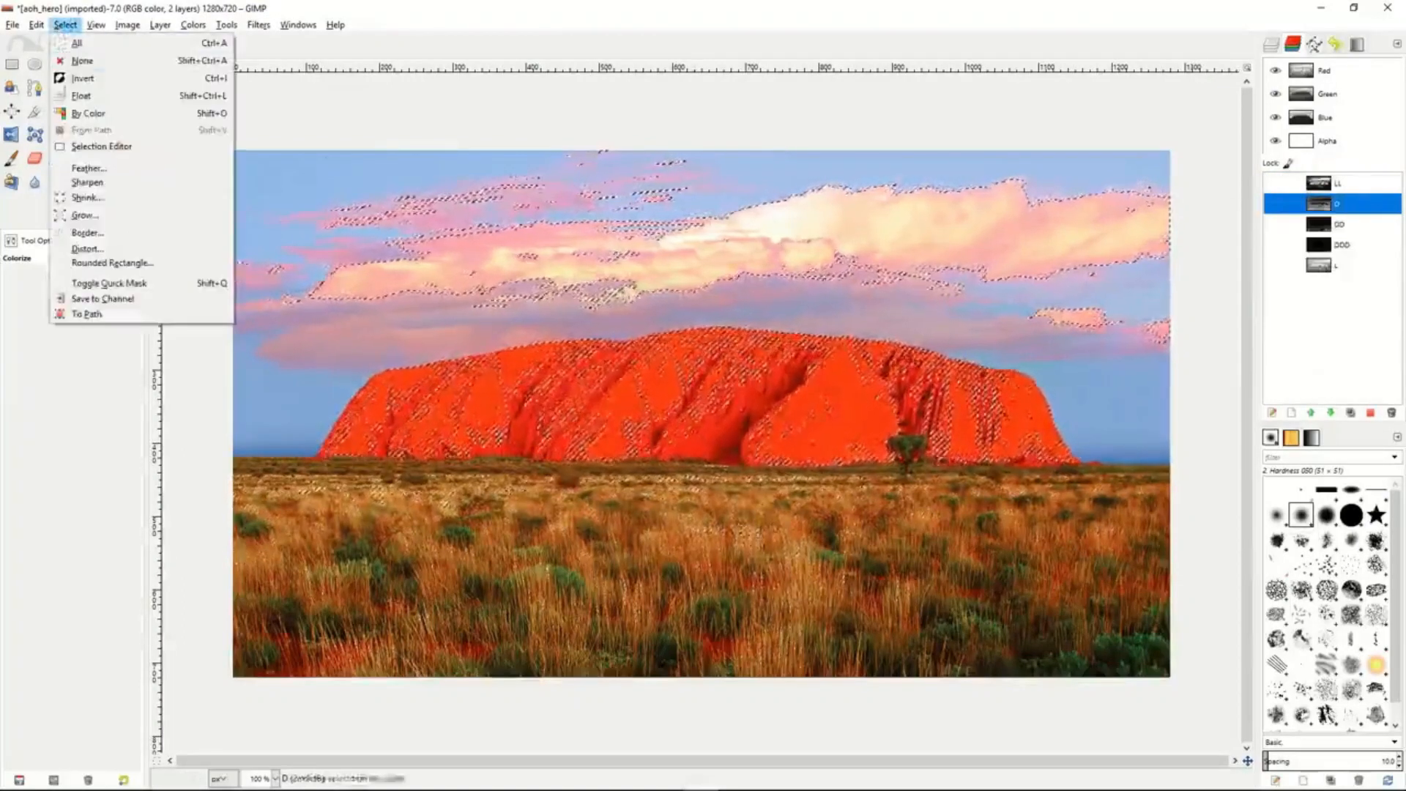
left_click(104, 302)
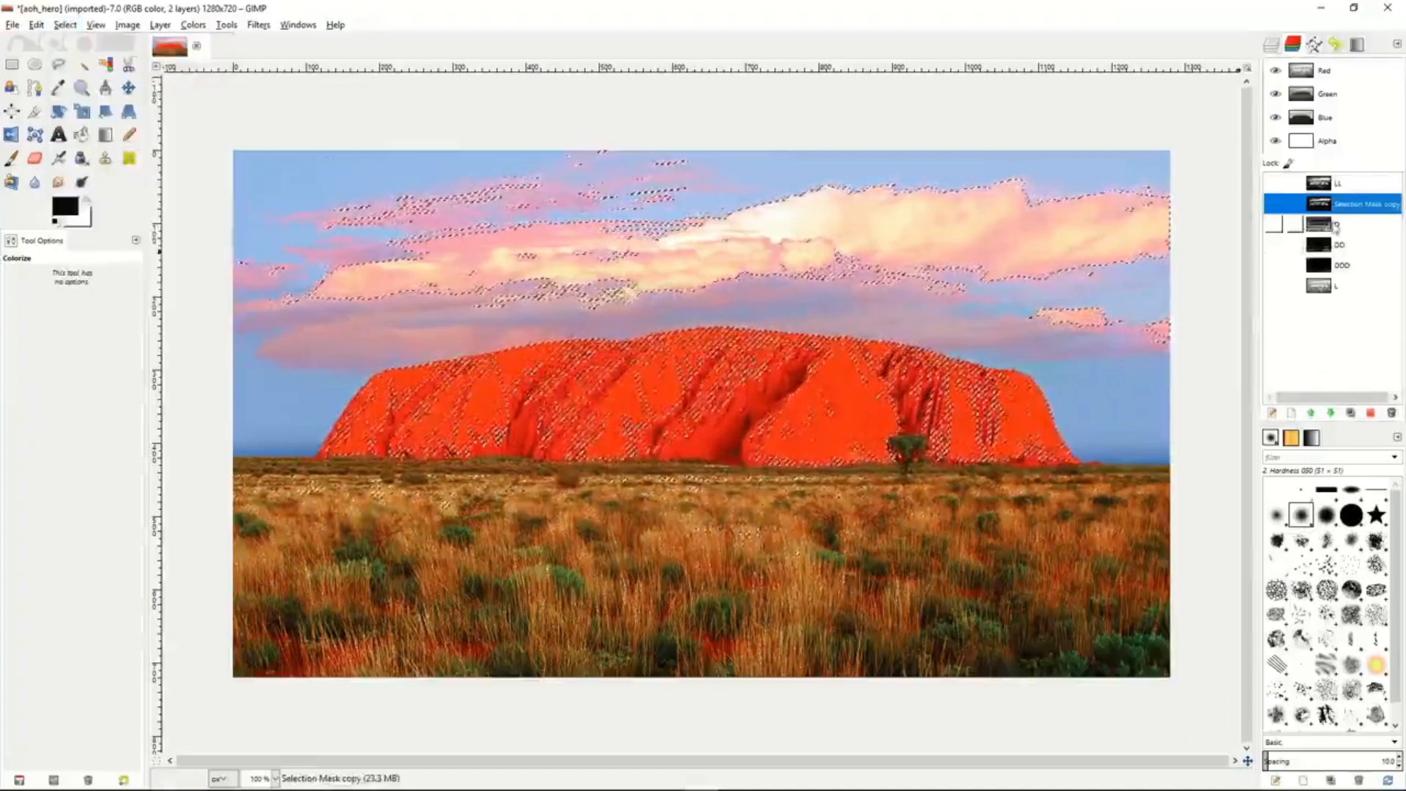
- Rename the newly saved selection channel as LLL and reorder LL and LLL below the L channel
double_click(1354, 206)
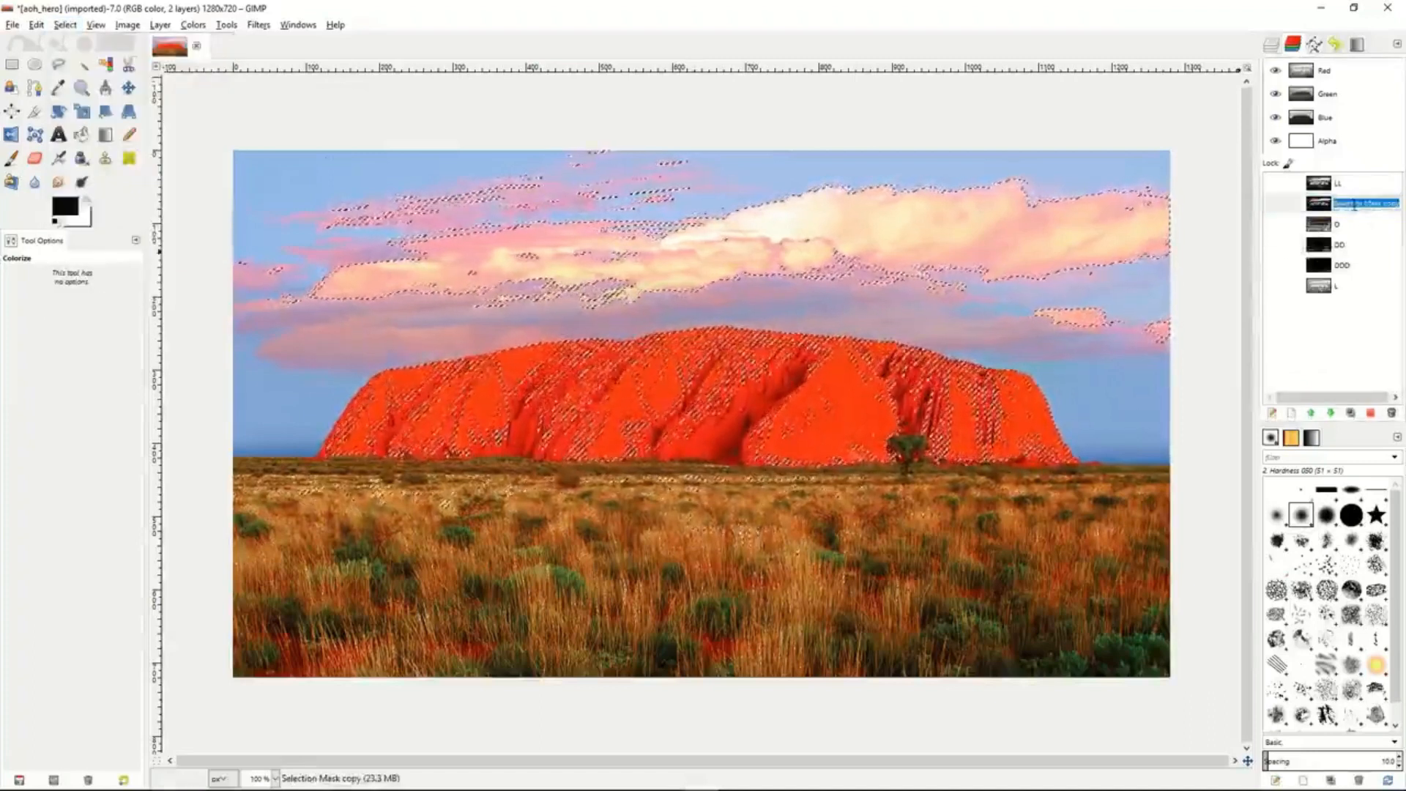
type("LLL")
key("Return")
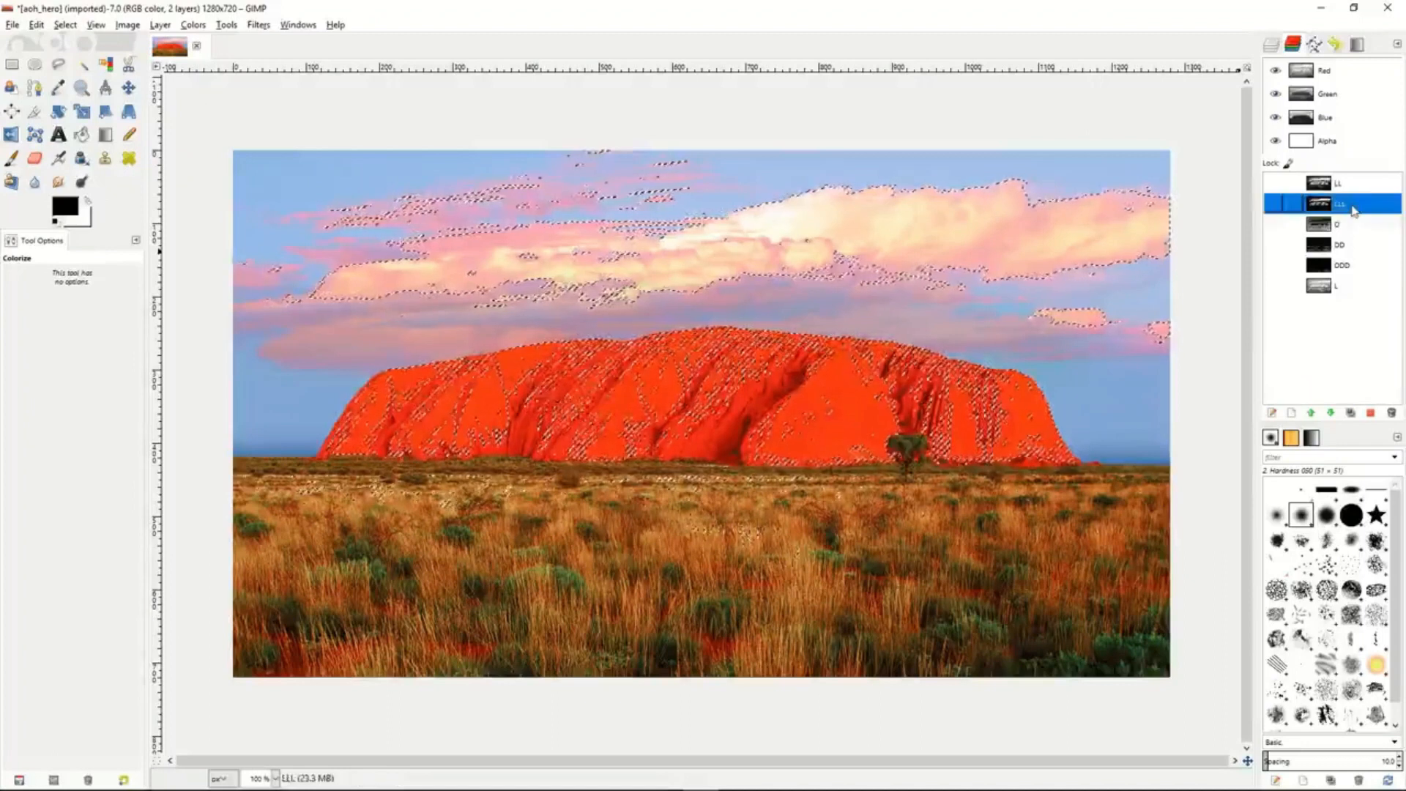
left_click_drag(1348, 189, 1347, 299)
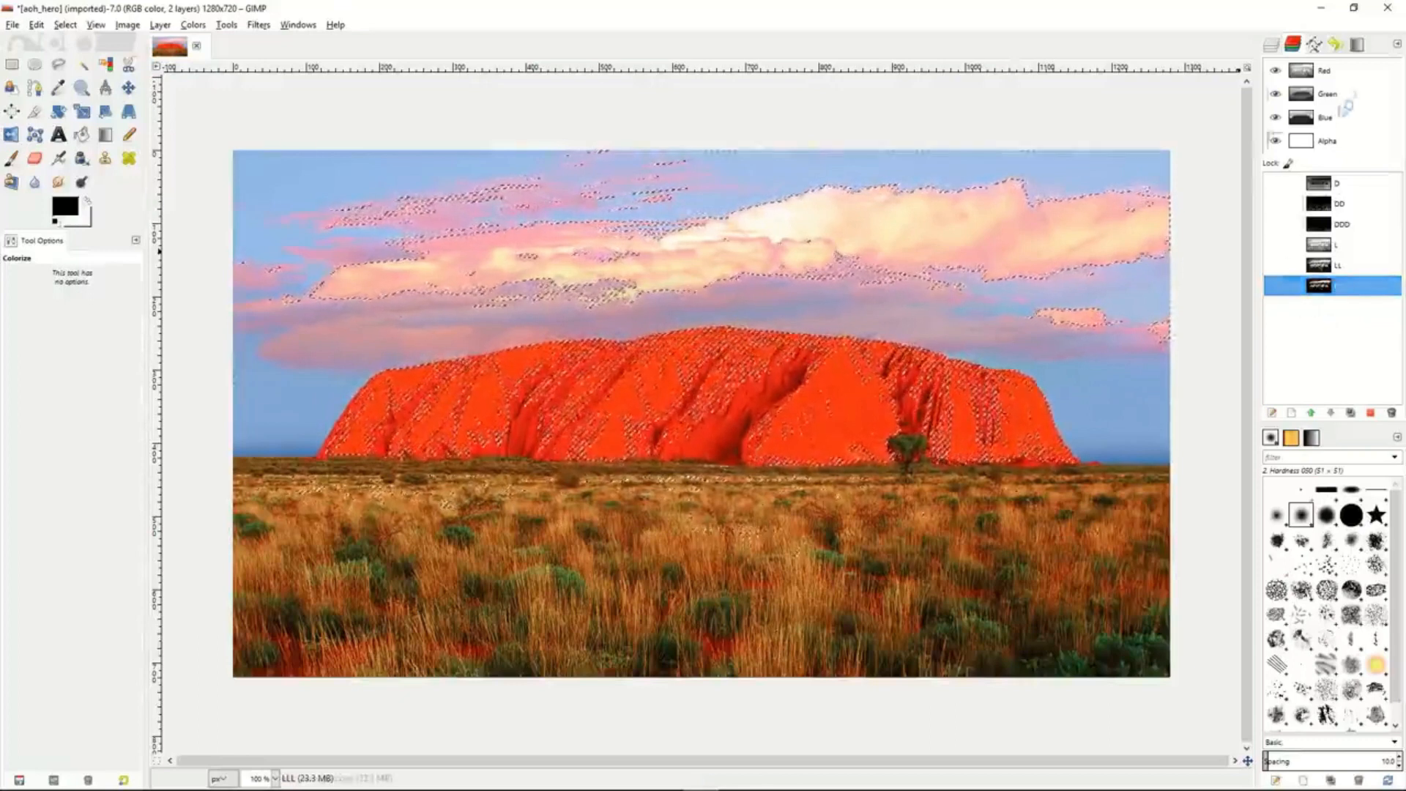
- Rename the duplicate photo layer above aoh_hero.jpg as LightMask
left_click(1271, 45)
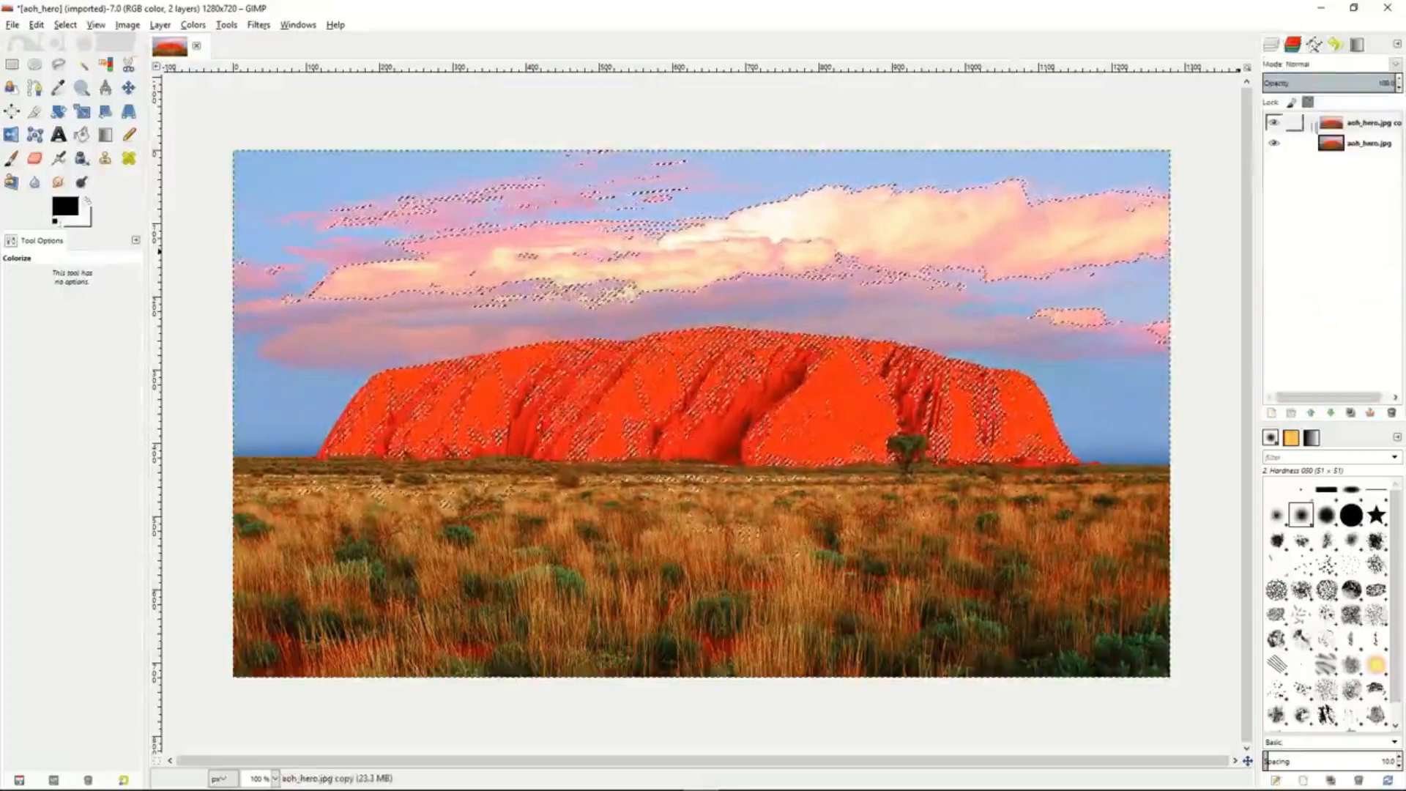
left_click(1366, 129)
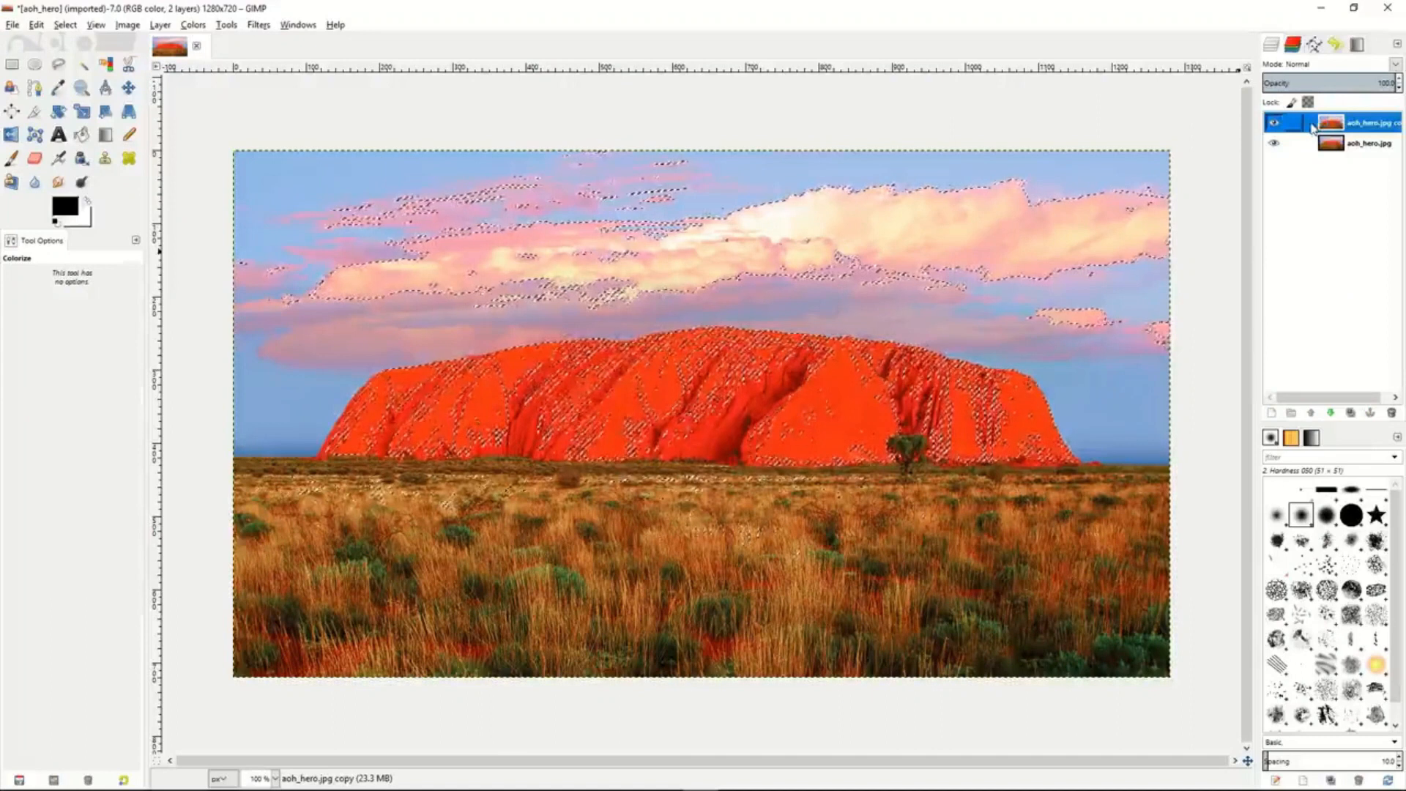
double_click(1369, 130)
type("LightMask")
key("Return")
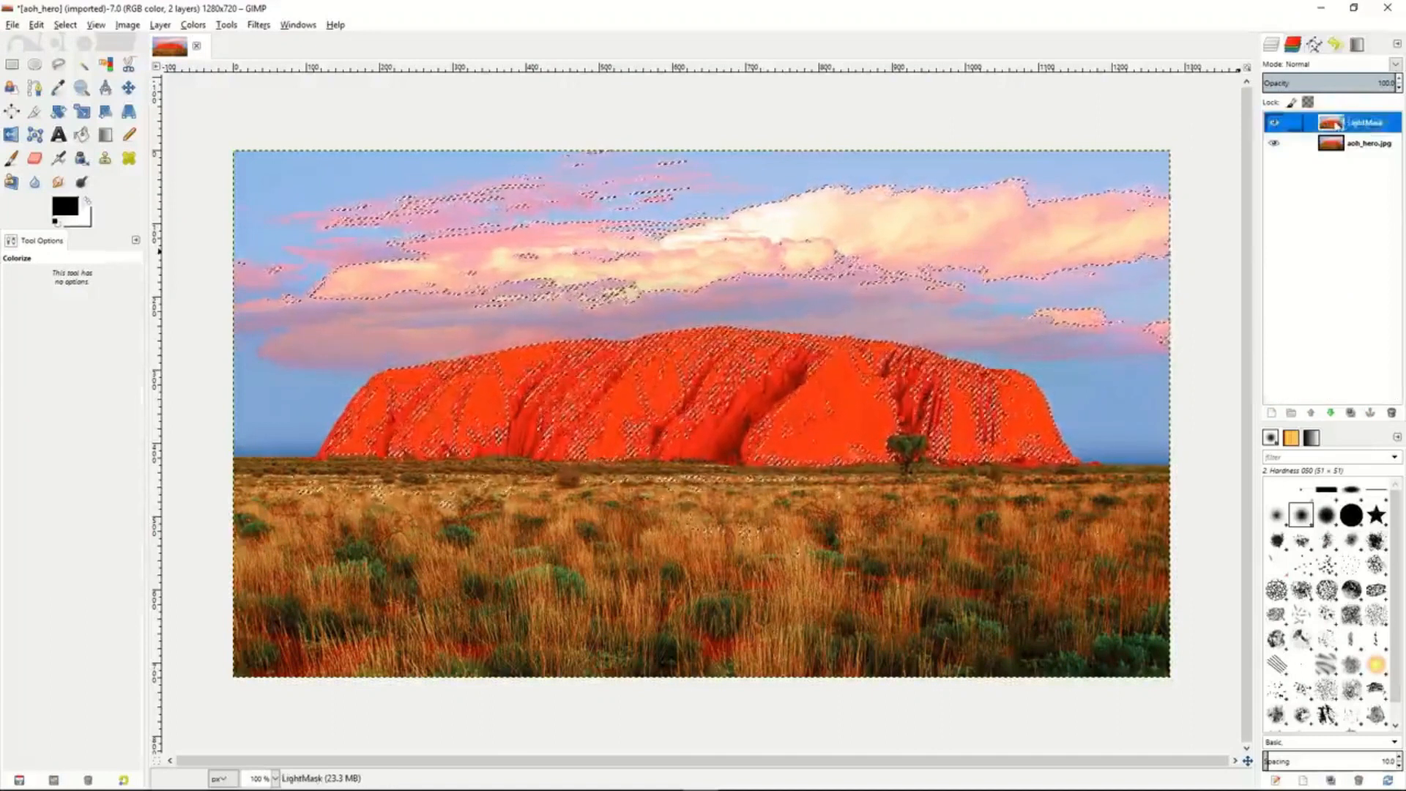
- Duplicate the LightMask layer and name the copy DarkMask
left_click(1350, 412)
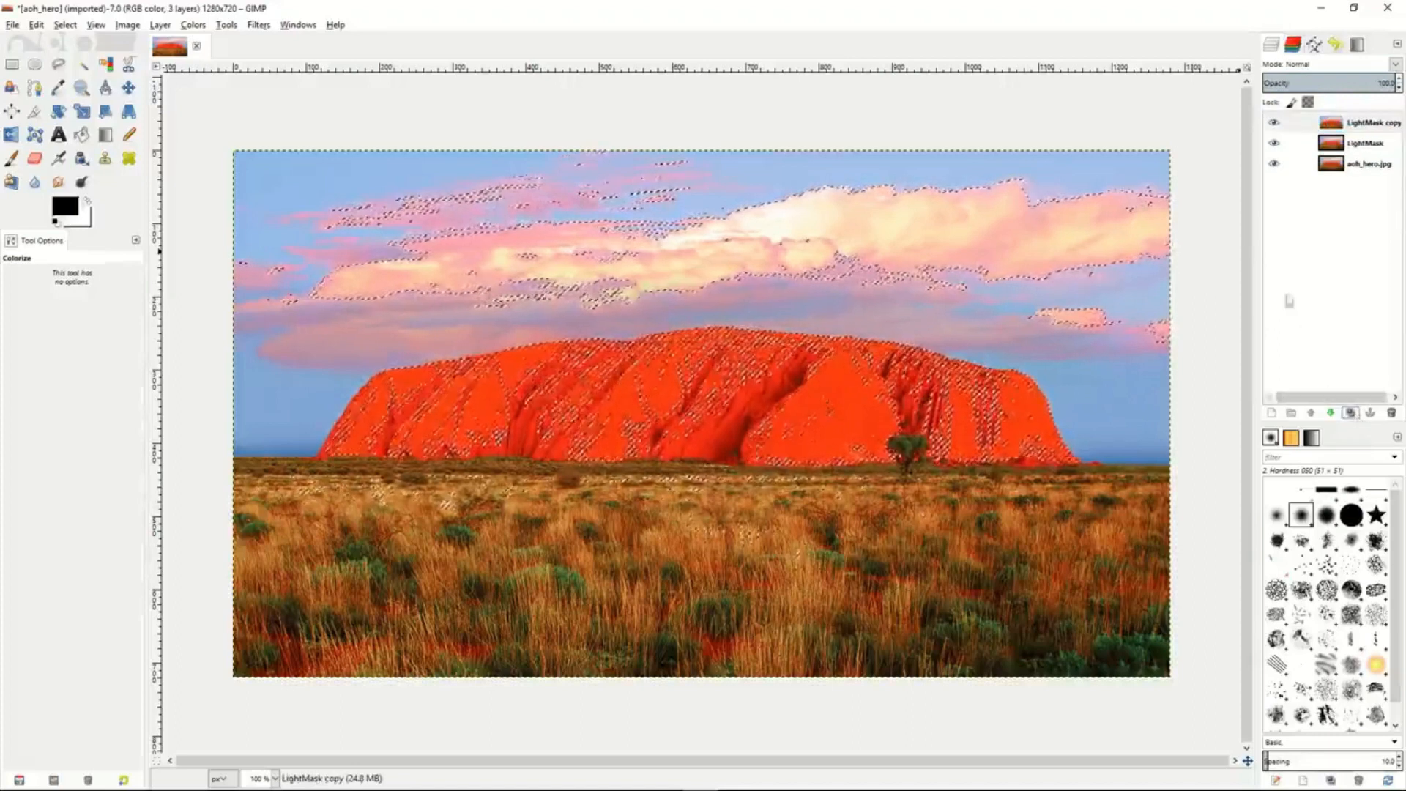
double_click(1366, 122)
type("D")
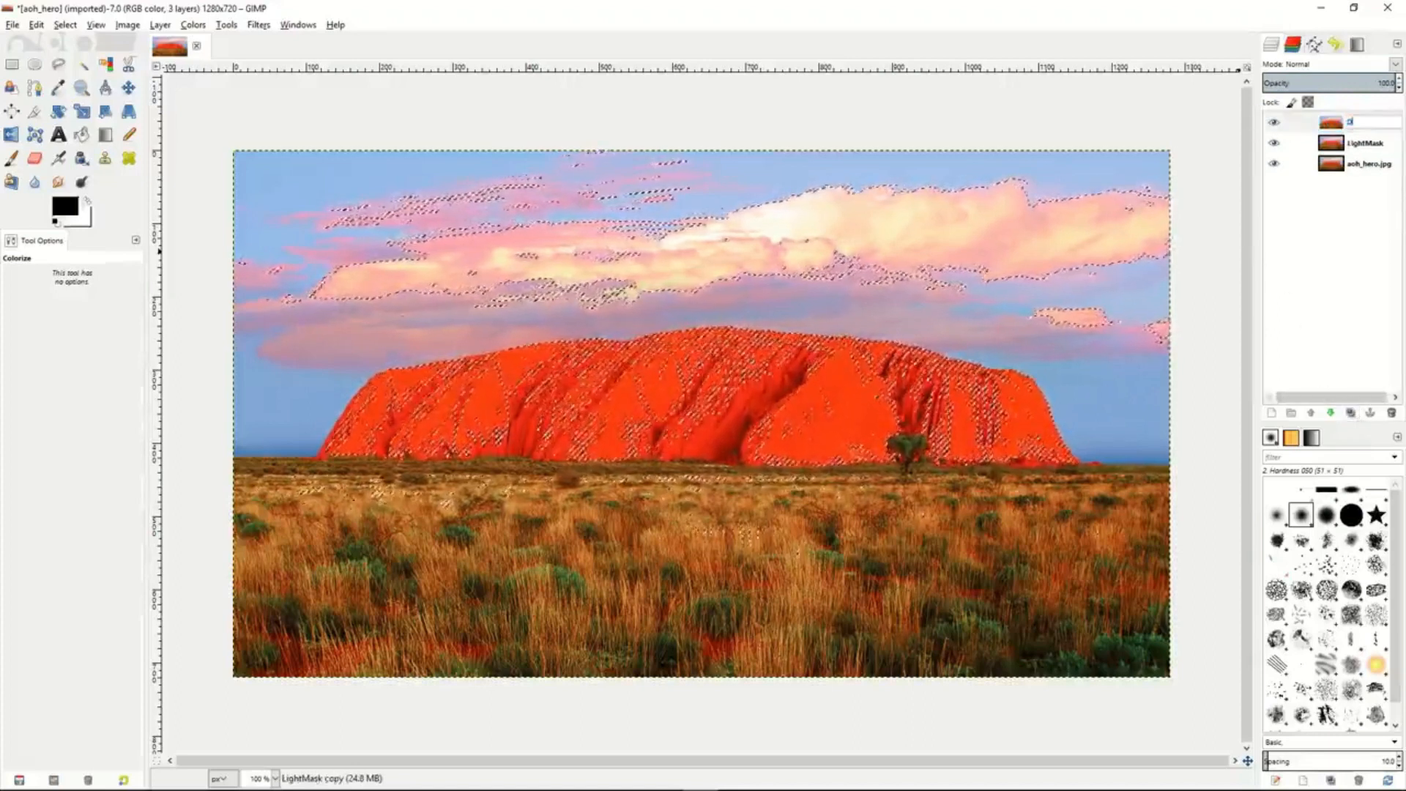
type("arkMask")
key("Return")
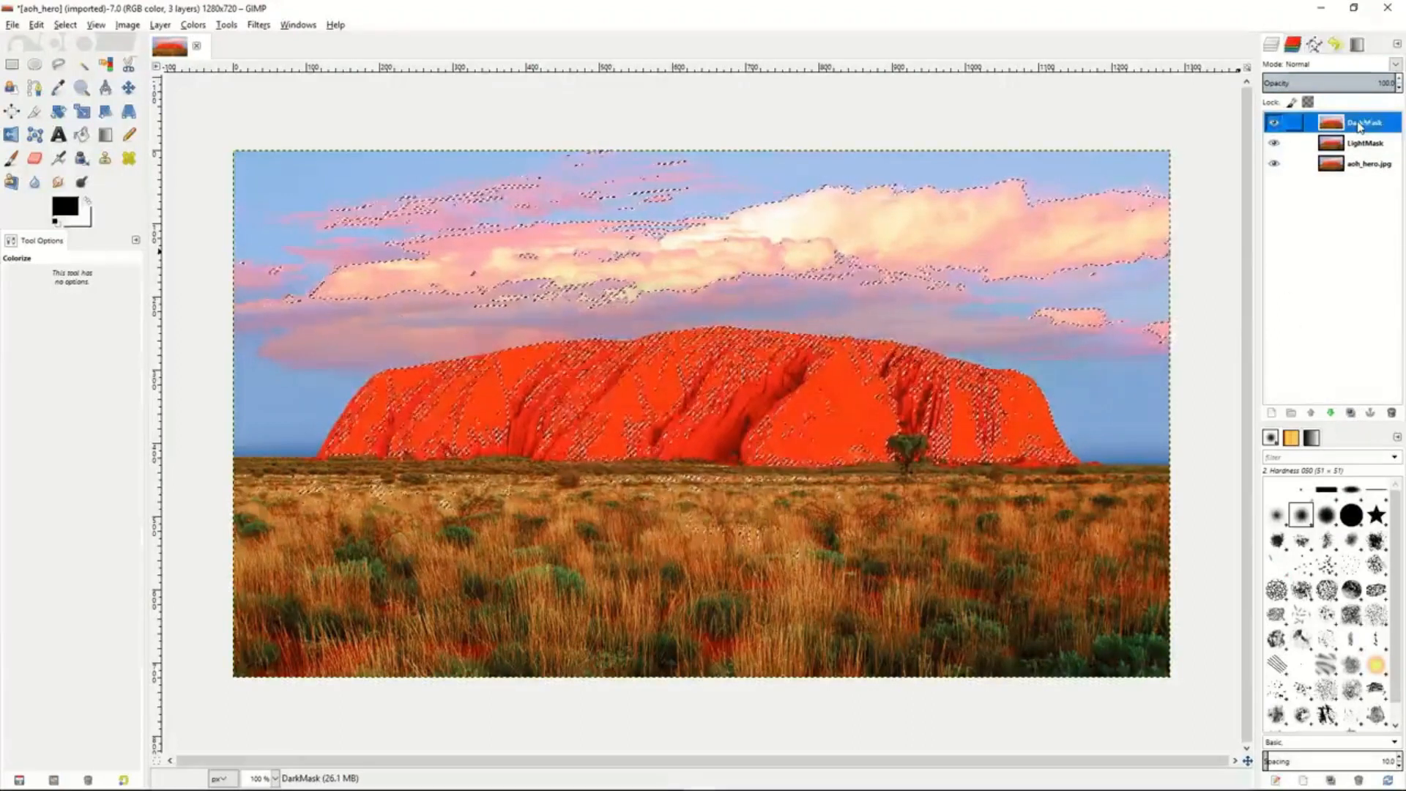
- Make the LightMask layer active and clear the current selection
right_click(1308, 143)
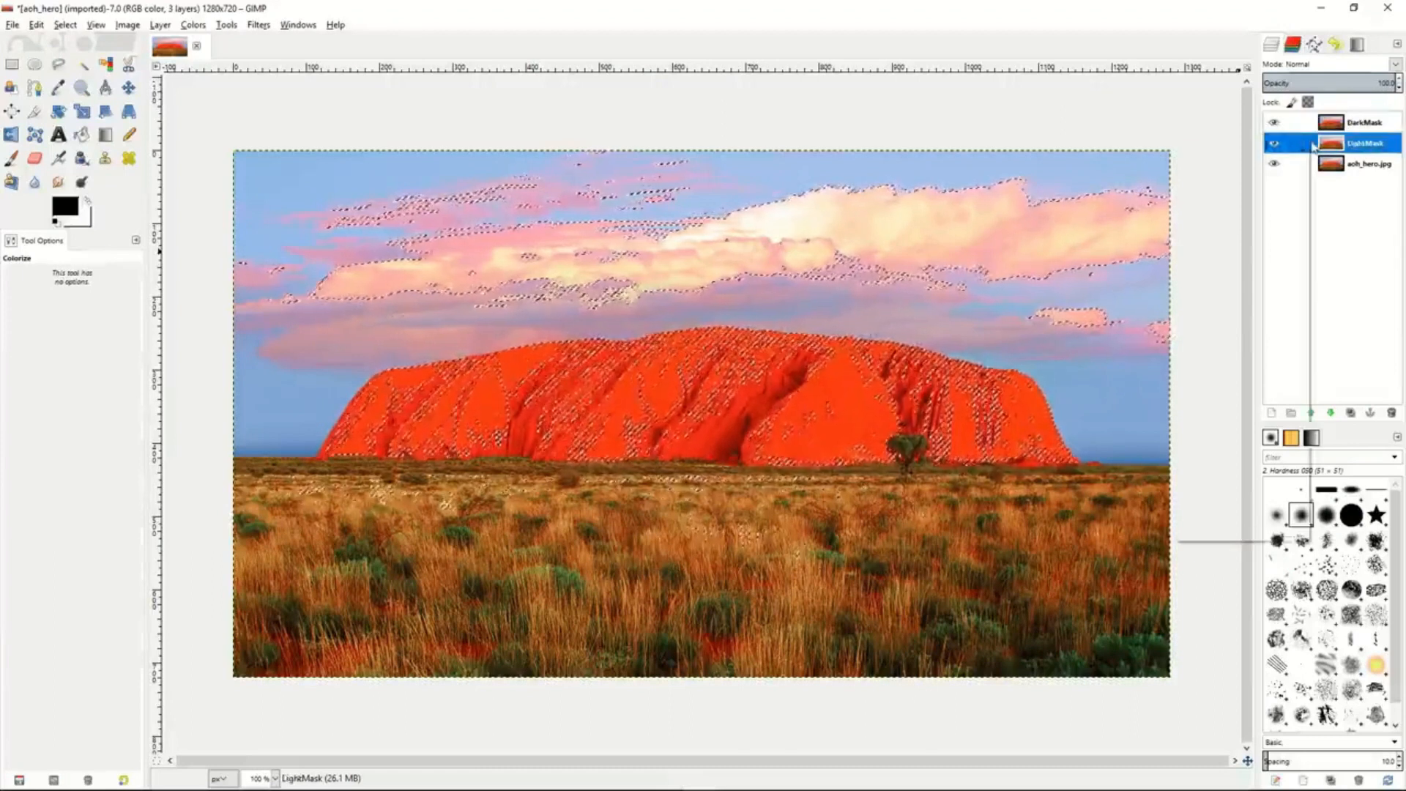
left_click(994, 337)
right_click(992, 338)
mouse_move(1026, 376)
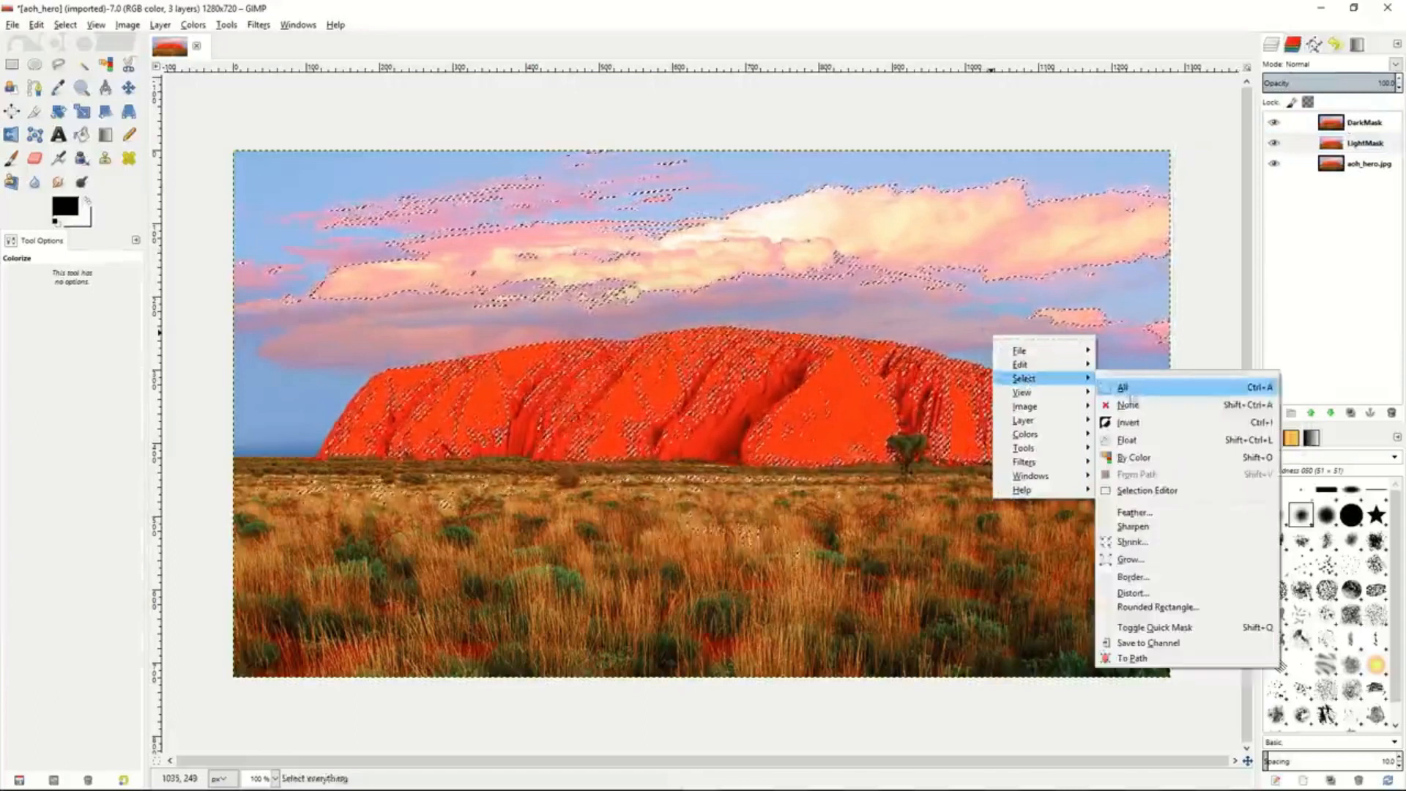
left_click(1138, 408)
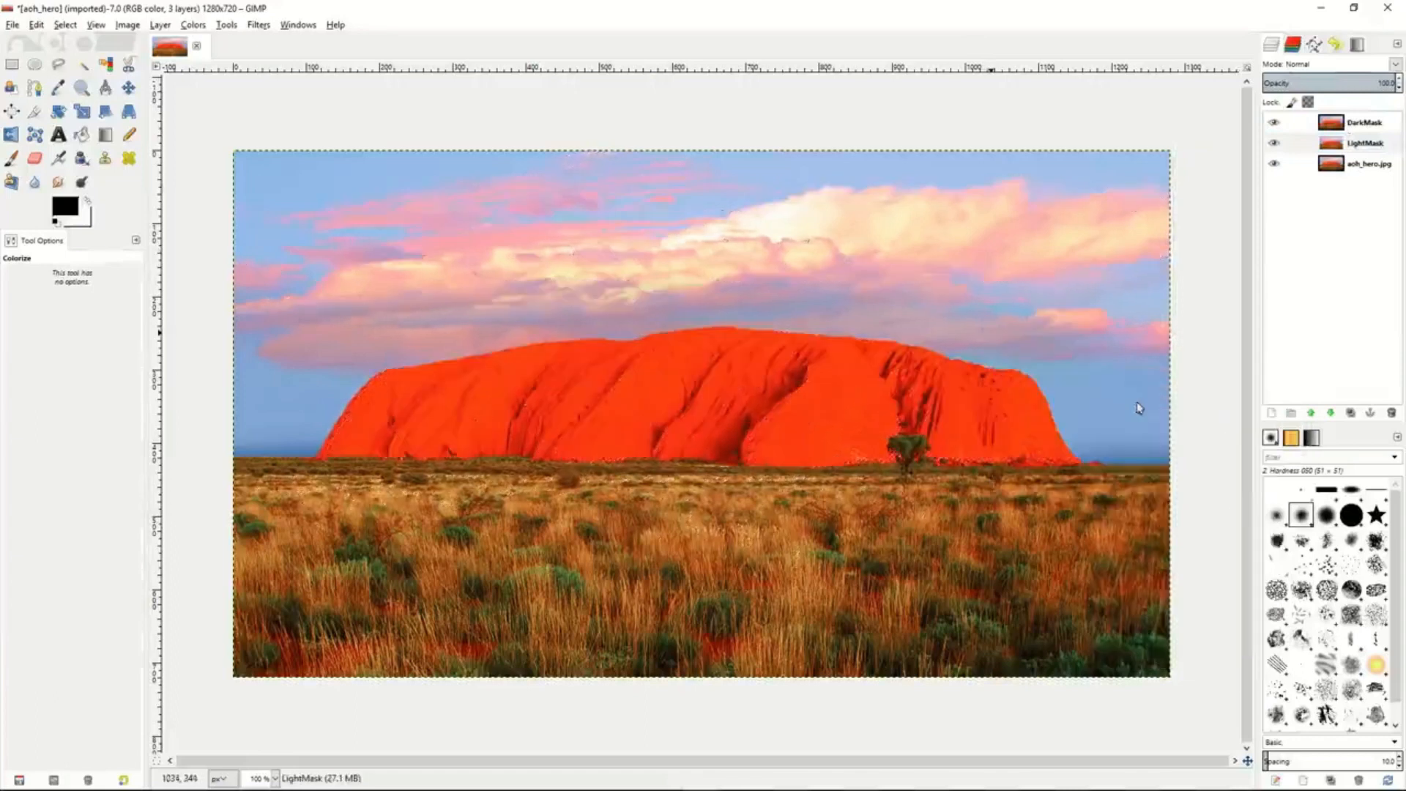
- Add a layer mask to LightMask initialized from the L channel and check it with the aoh_hero.jpg layer briefly hidden
right_click(1313, 145)
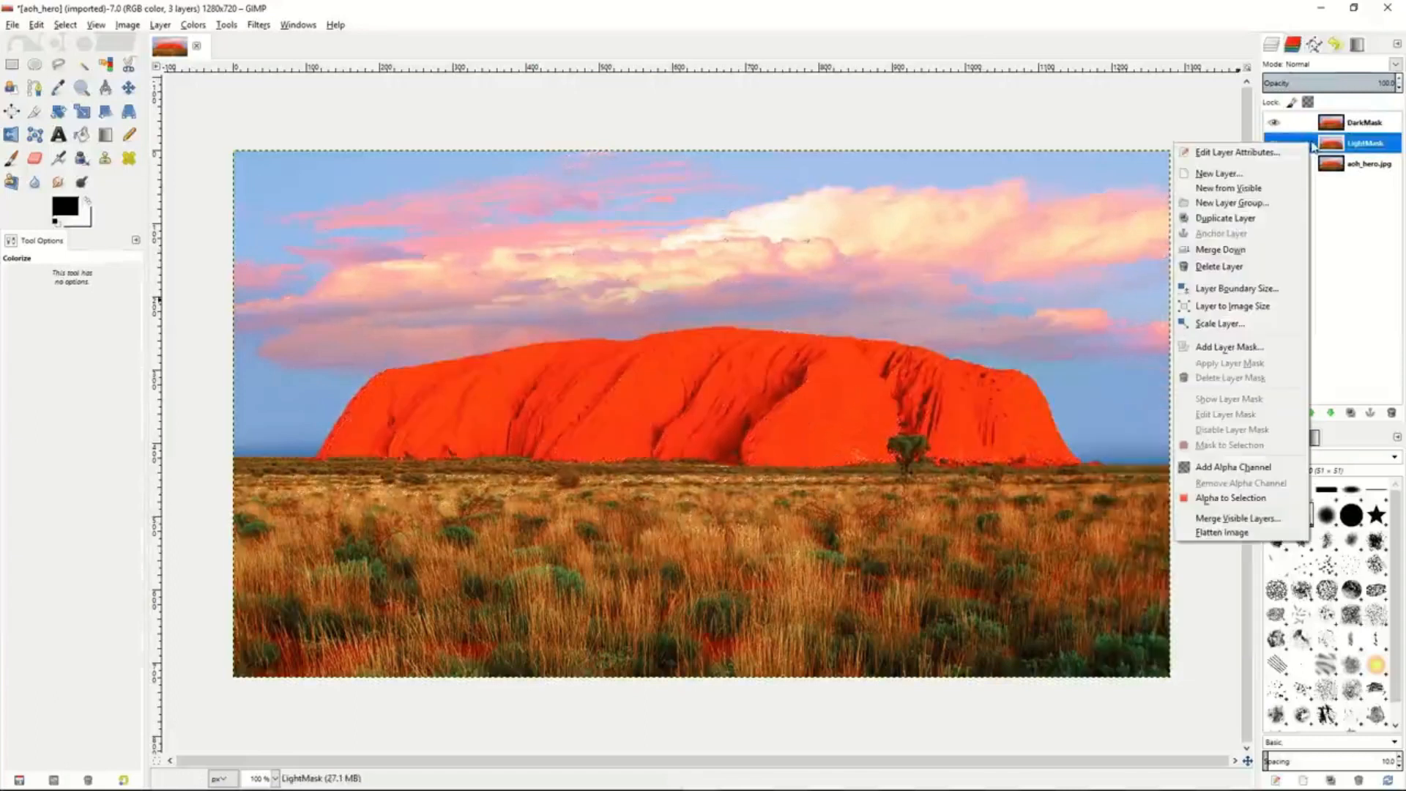
left_click(1228, 348)
left_click(1169, 398)
left_click(1145, 301)
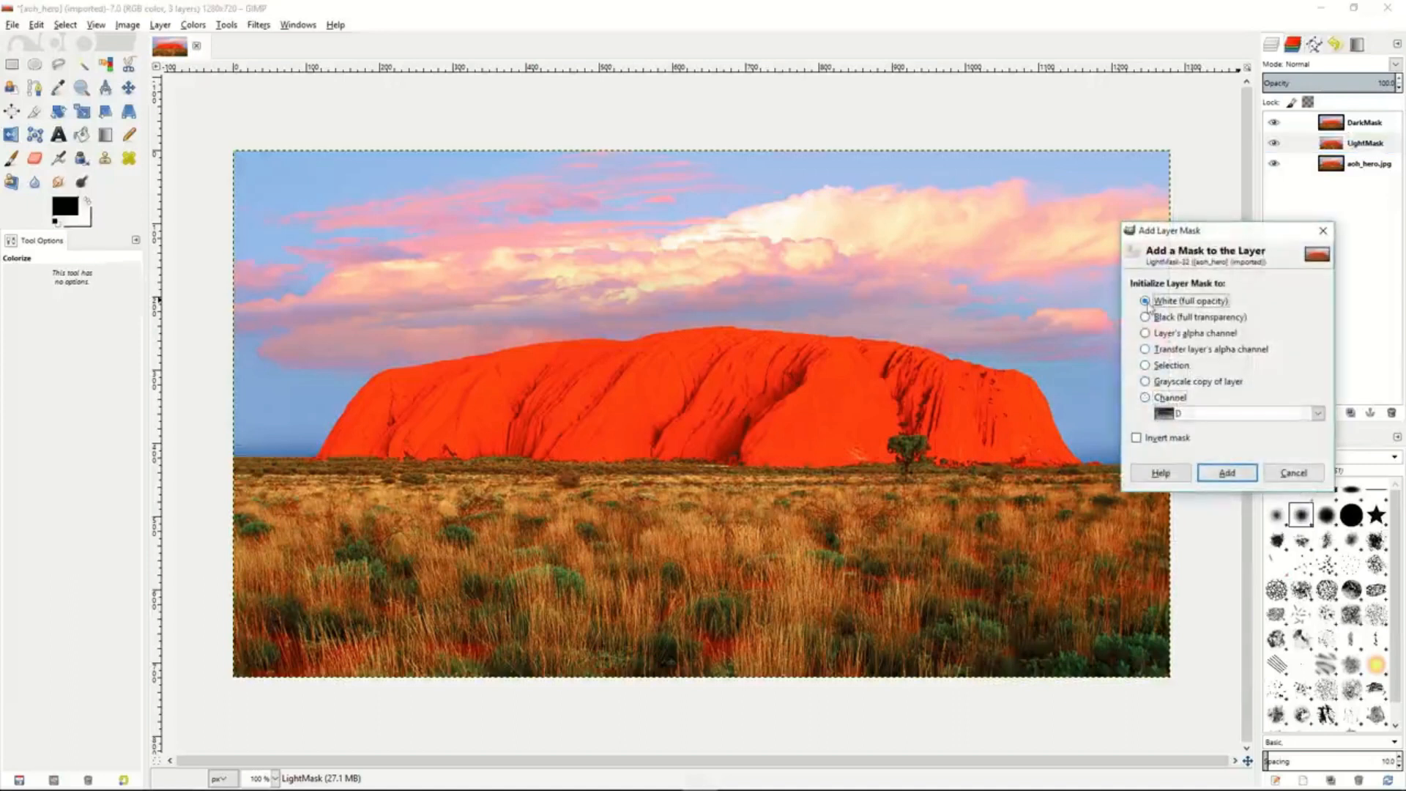
left_click(1146, 398)
left_click(1317, 414)
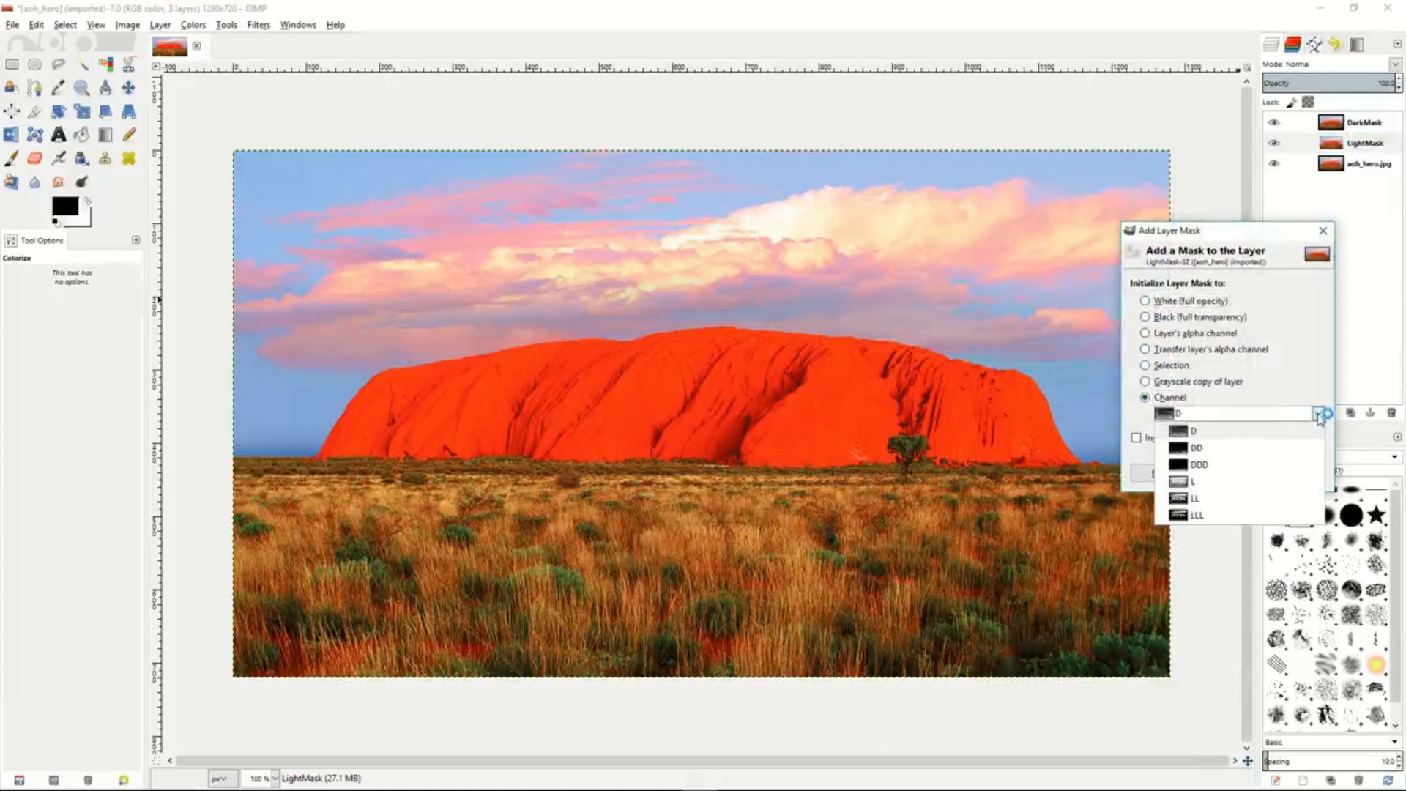
left_click(1210, 485)
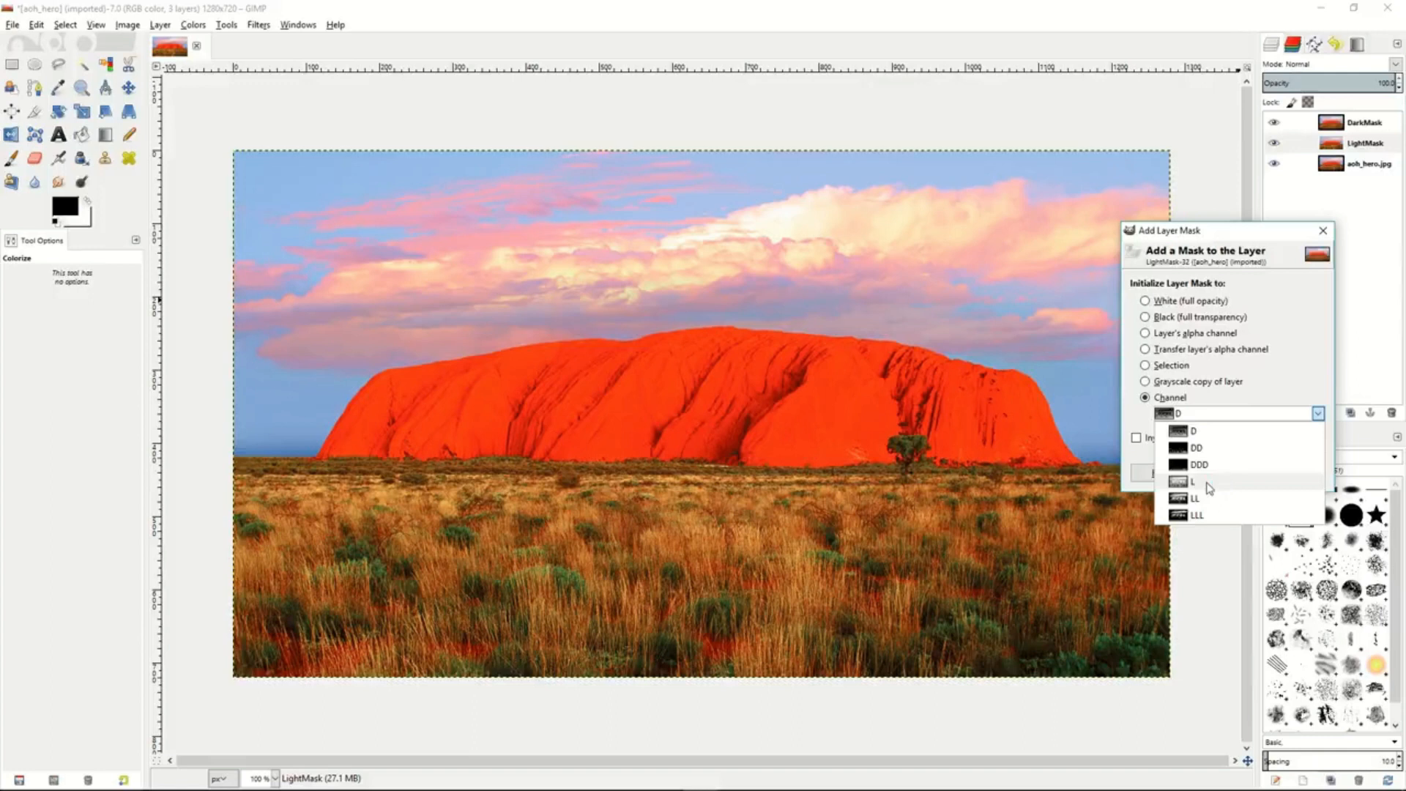
left_click(1208, 486)
left_click(1229, 475)
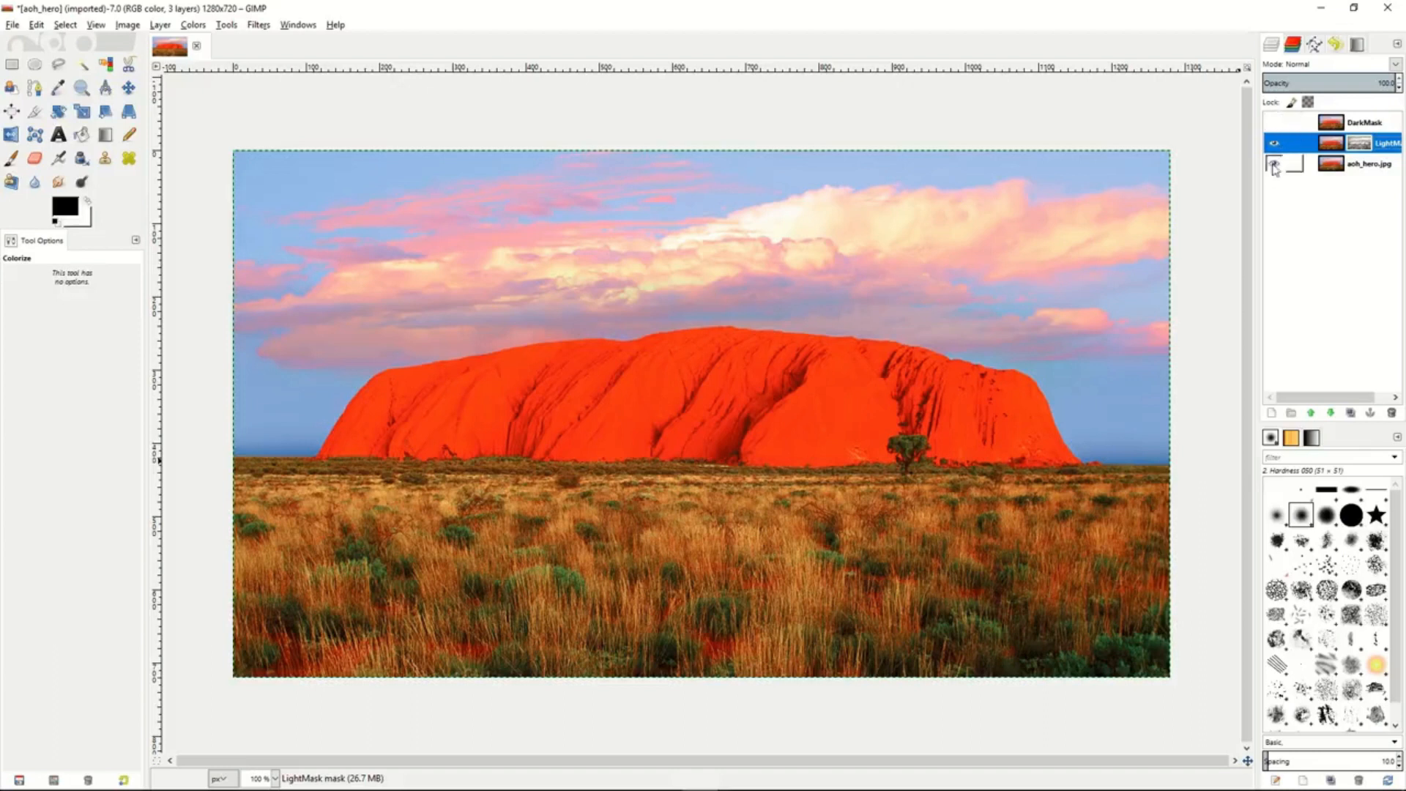
left_click(1273, 167)
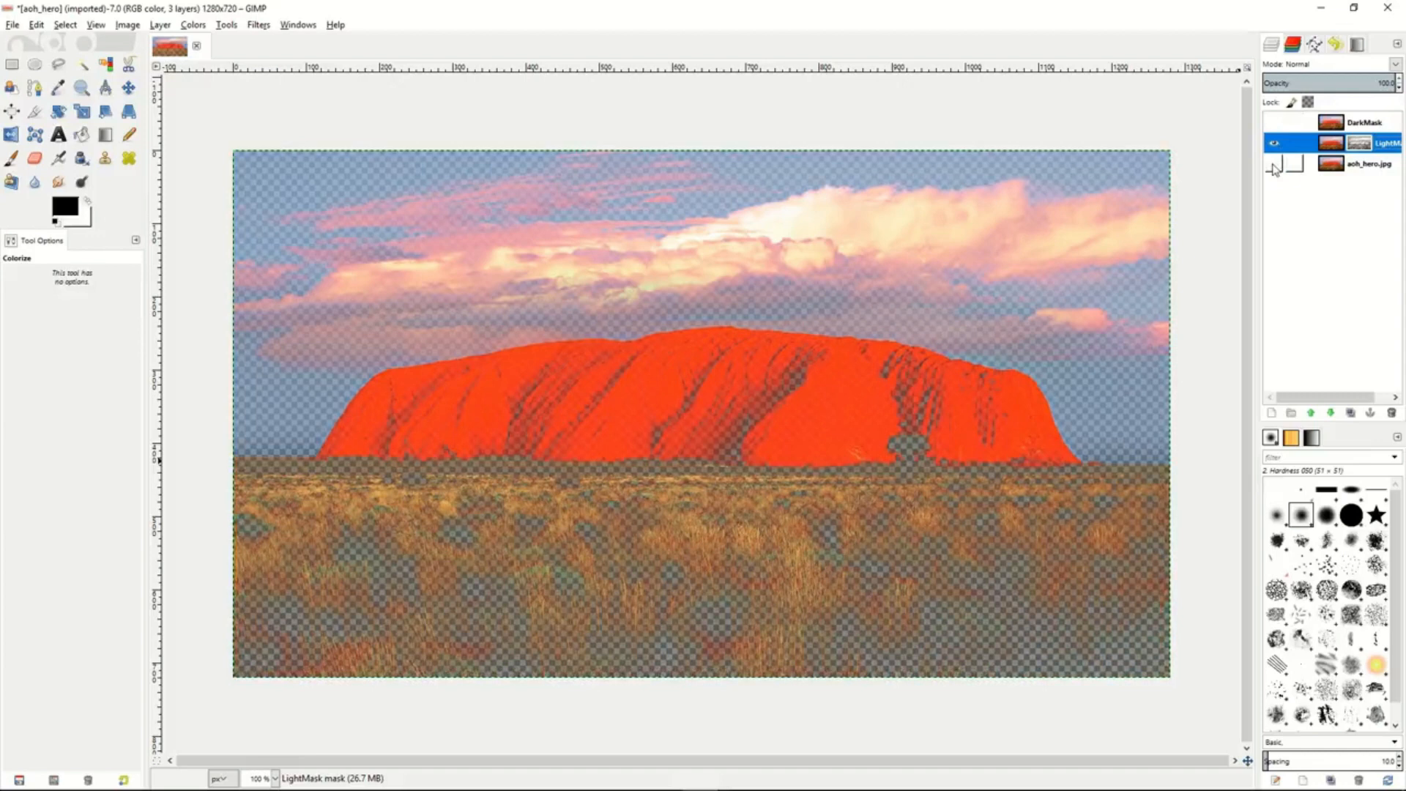
left_click(1274, 164)
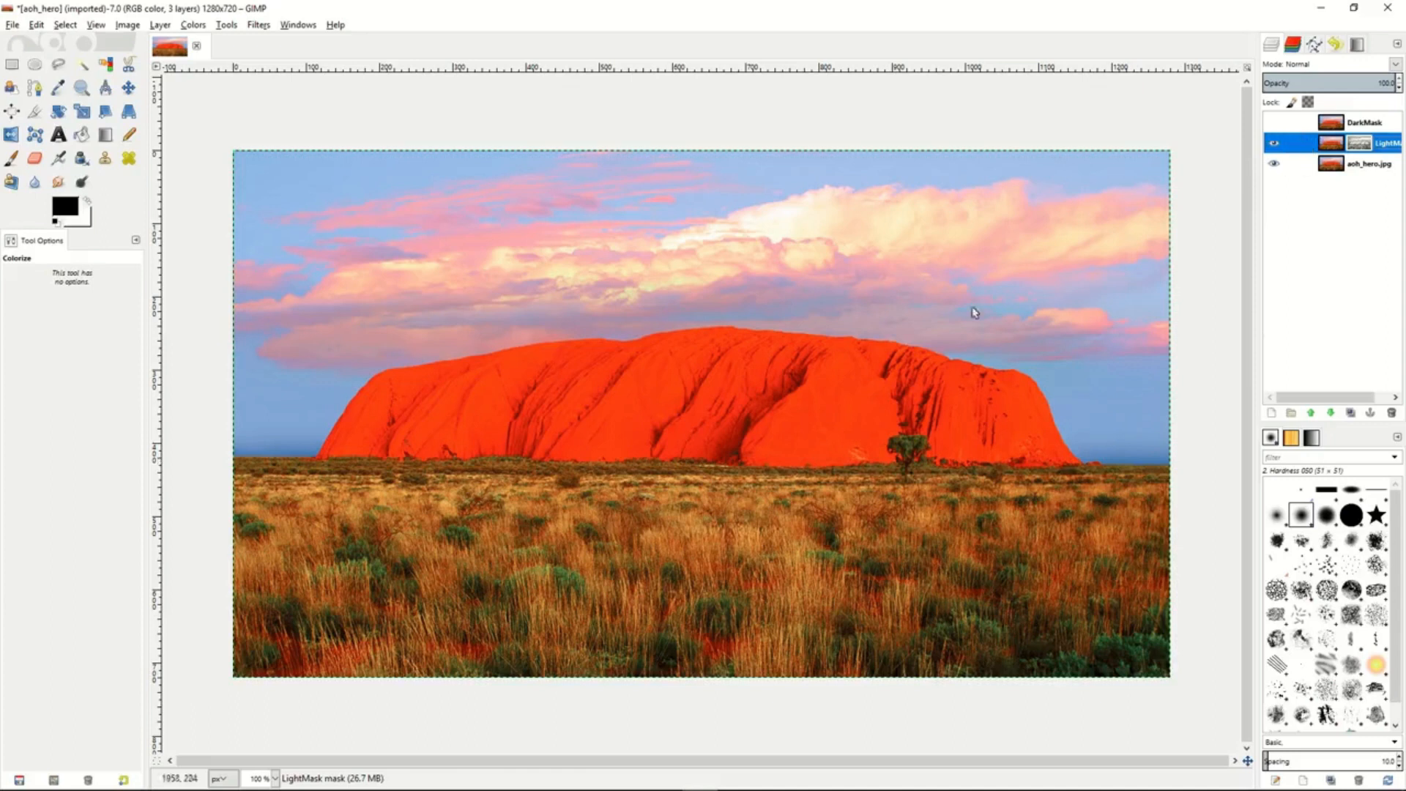
- Colorize the image of the LightMask layer, not its mask, with hue 287, saturation 50 and lightness 6
left_click(194, 25)
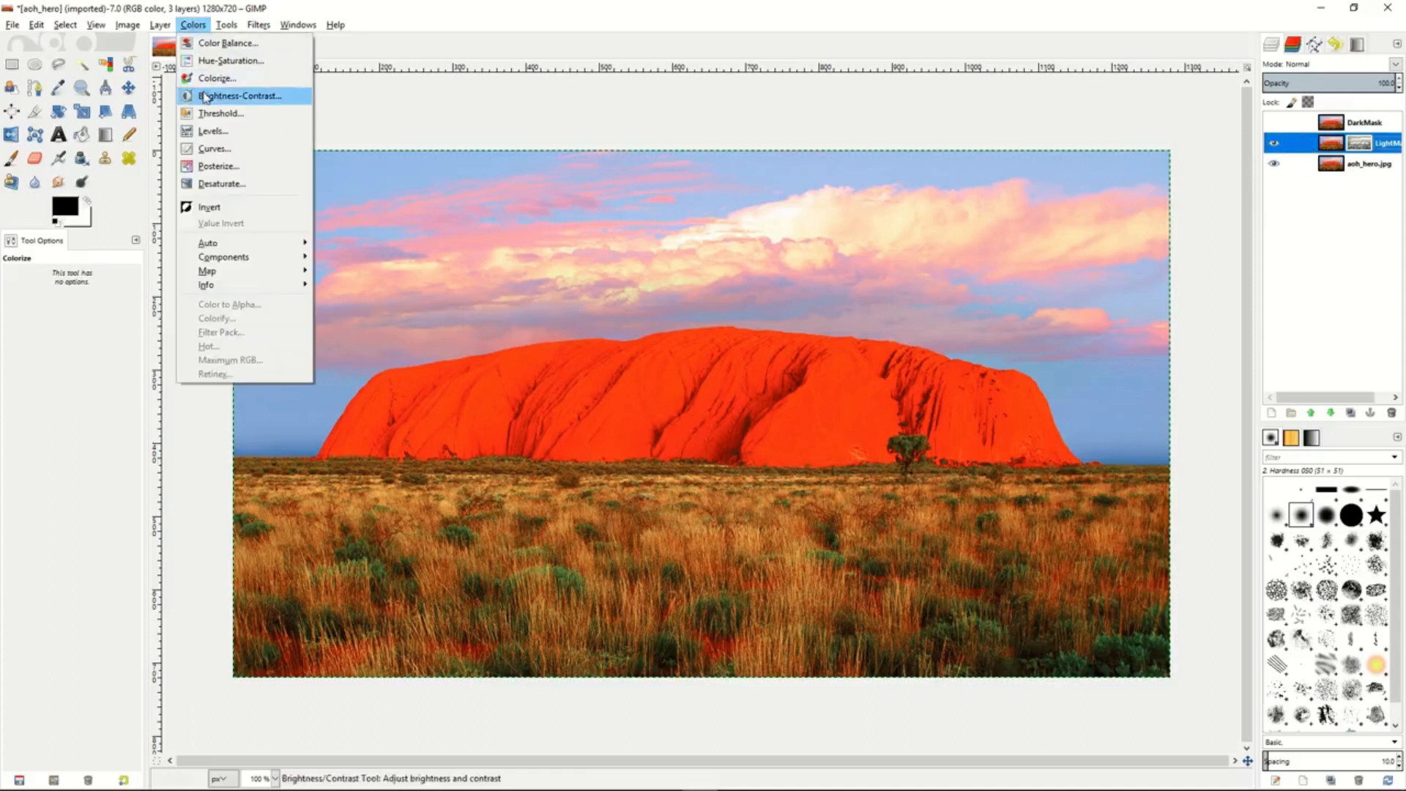
left_click(208, 80)
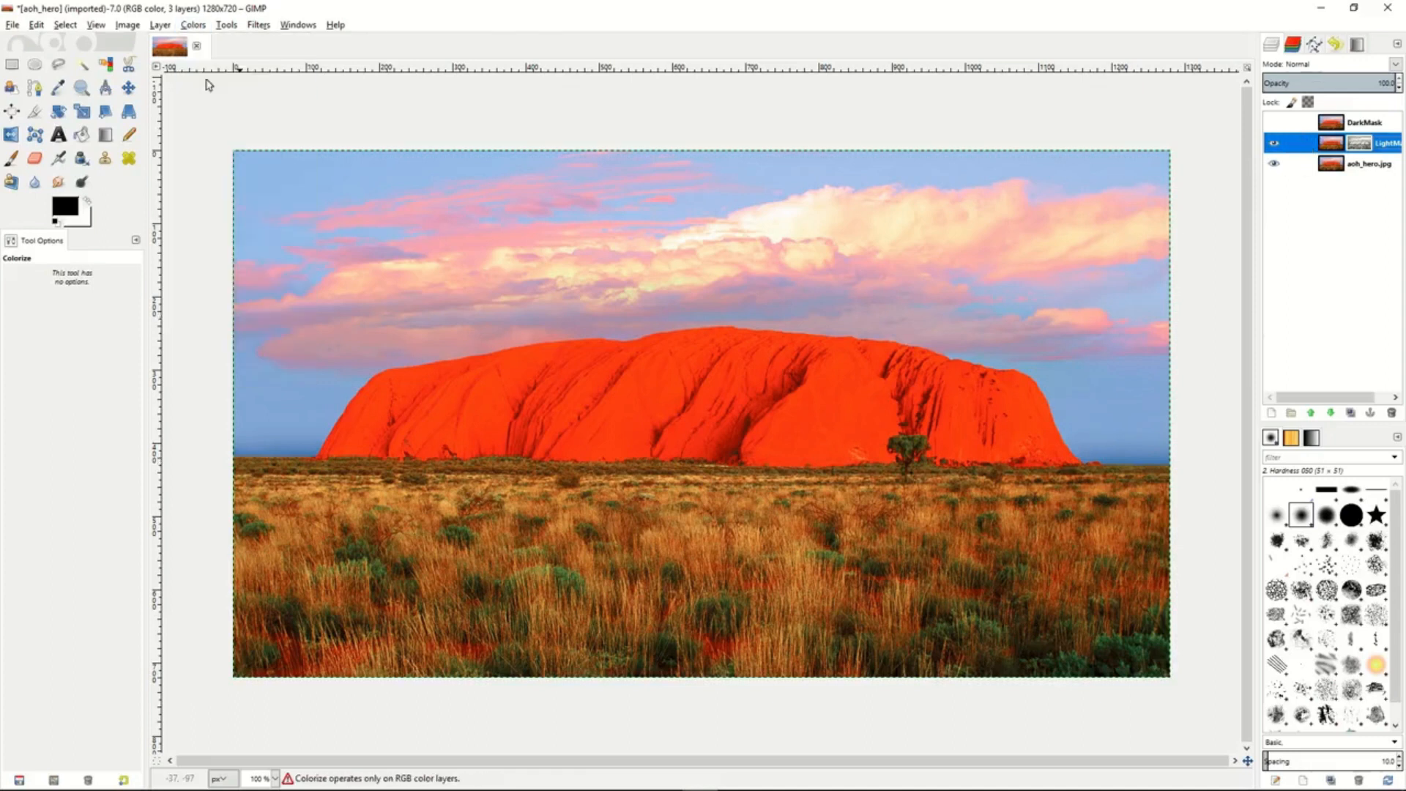
left_click(207, 84)
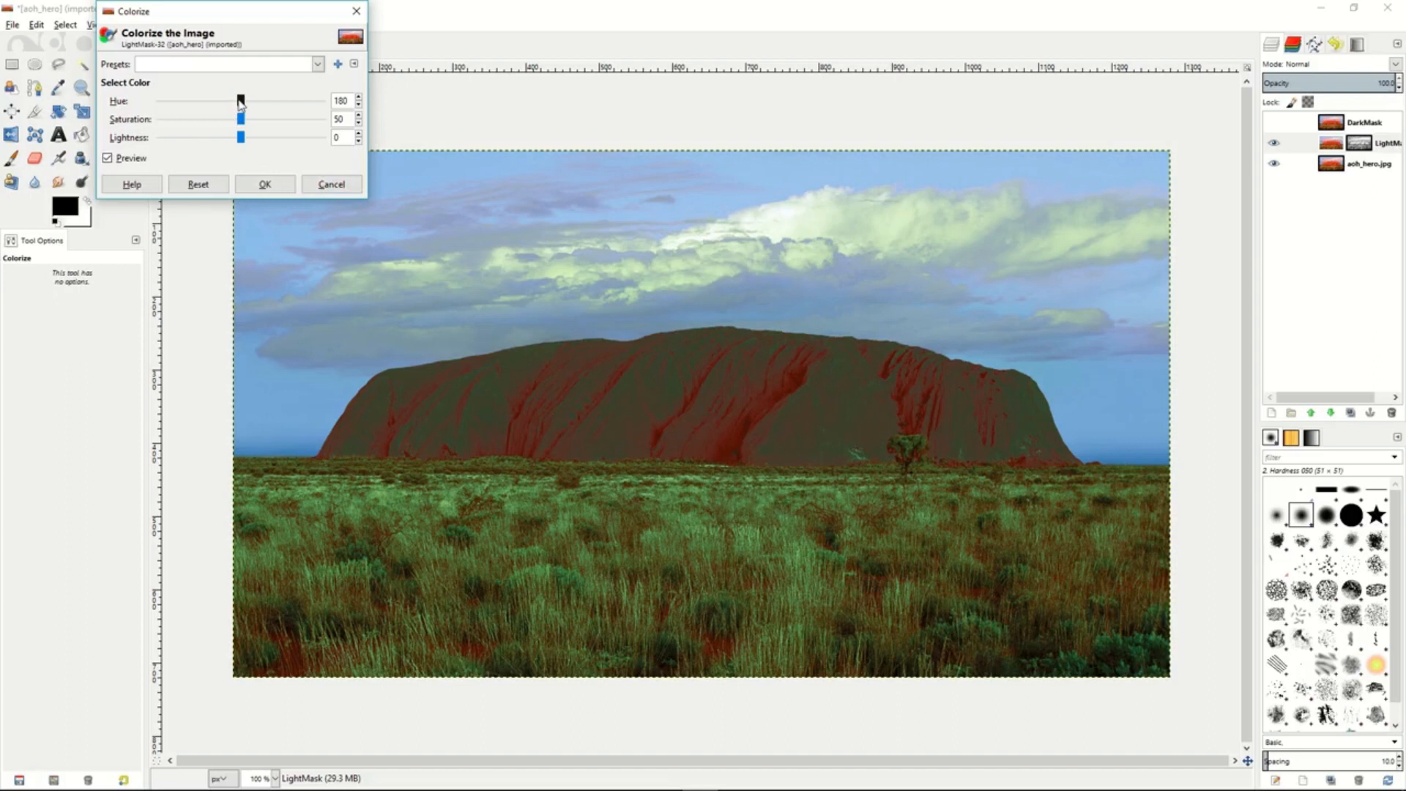
left_click_drag(240, 102, 247, 142)
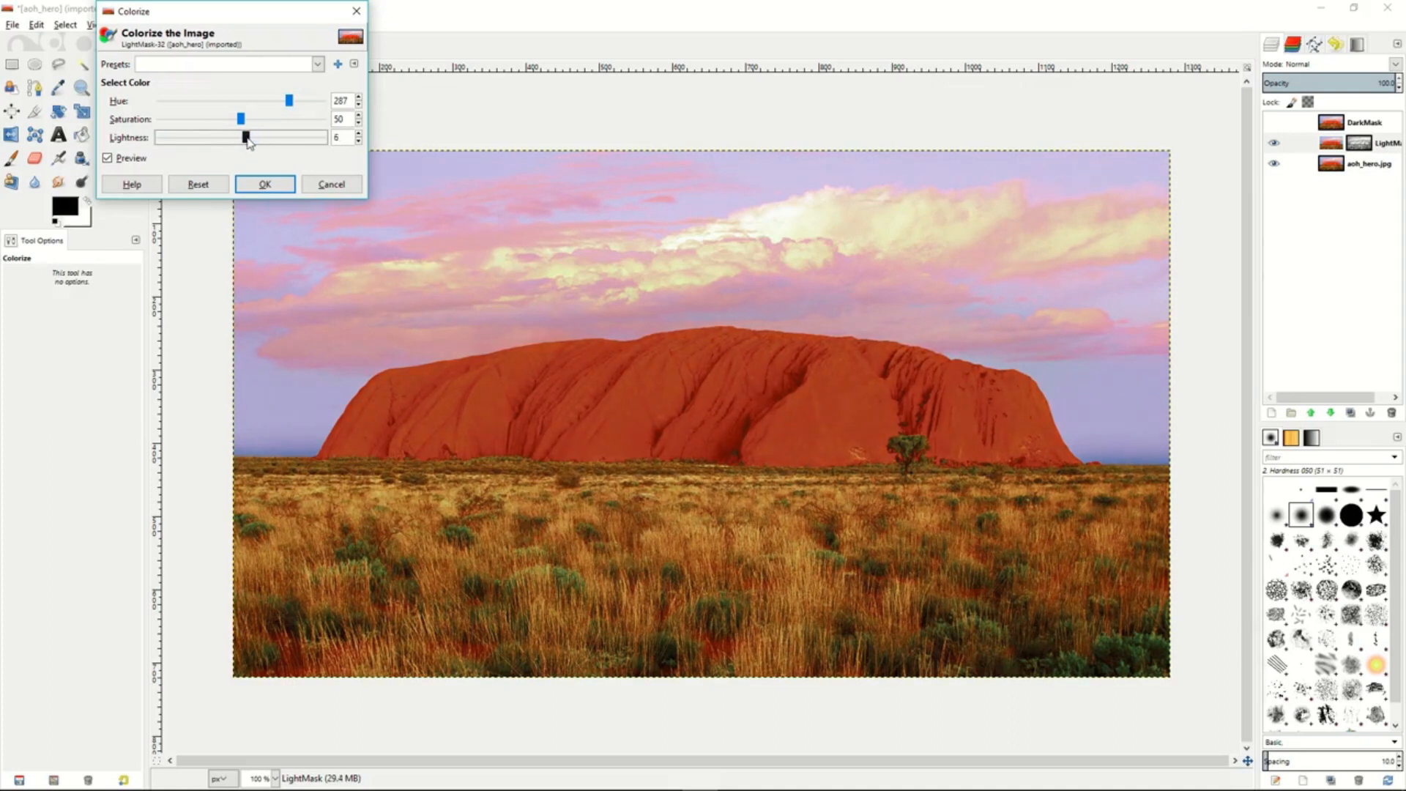
left_click(266, 184)
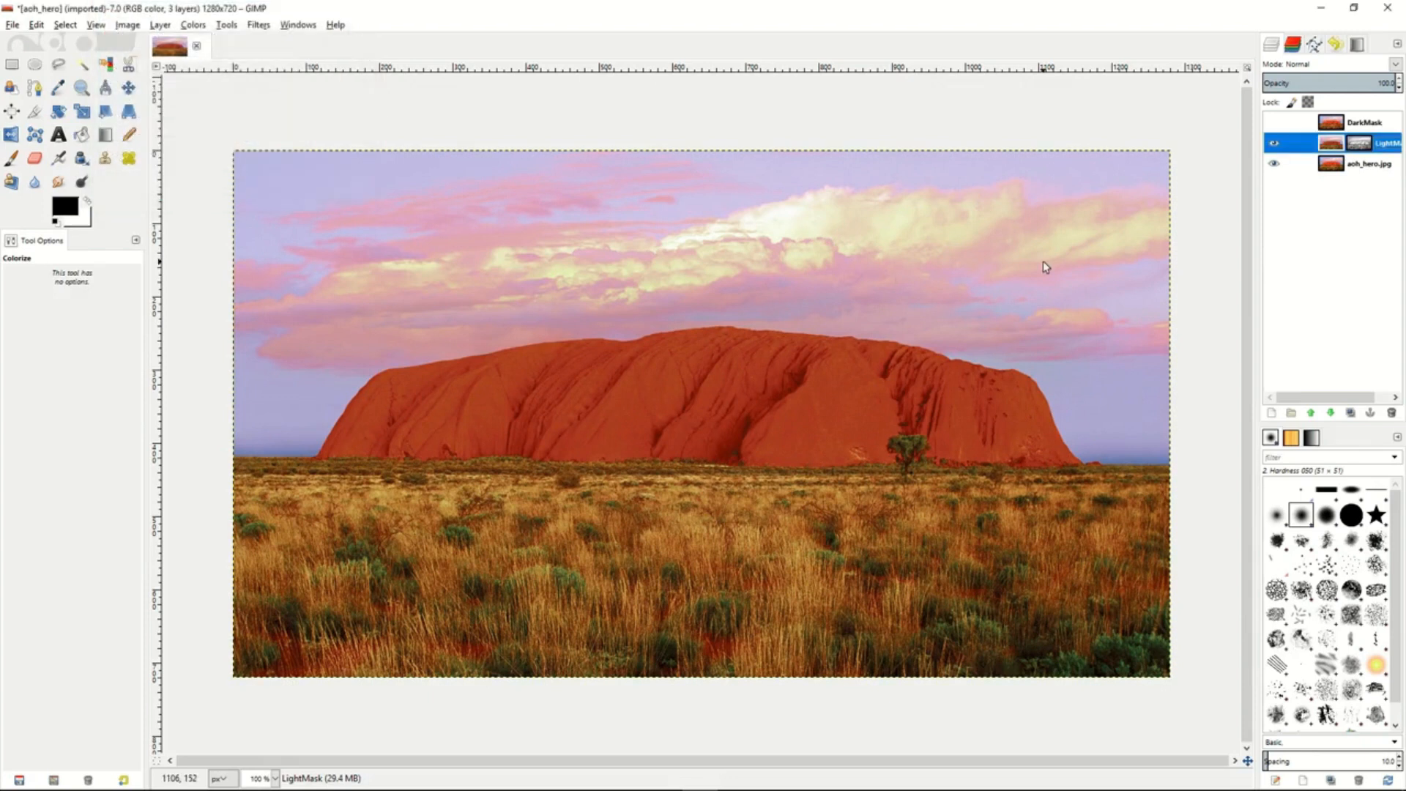
- Show the DarkMask layer briefly to compare the colorized result with the original, and hide it again
left_click(1274, 123)
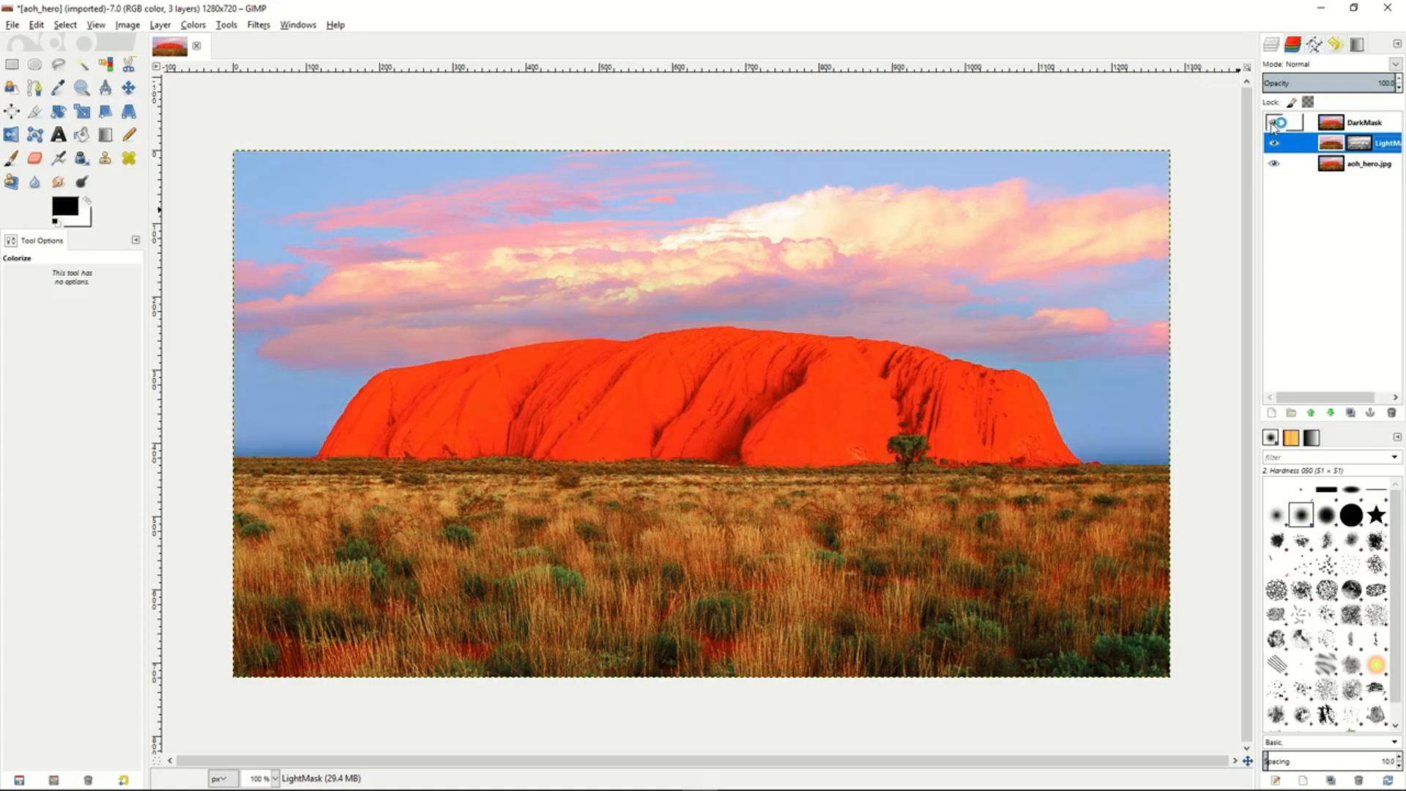
left_click(1274, 125)
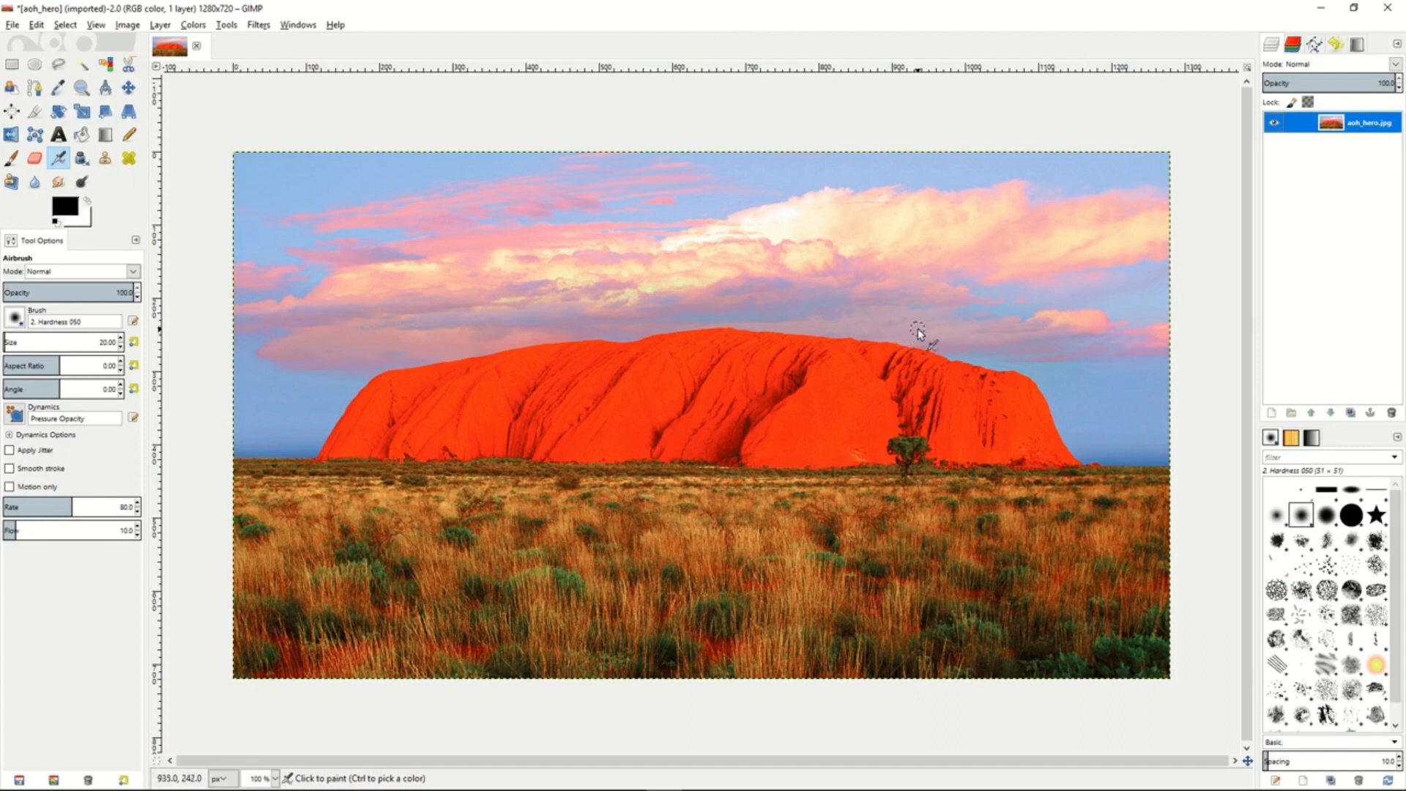
- Duplicate the aoh_hero.jpg layer and add a layer mask to the copy initialized from a grayscale copy of the layer
left_click(1351, 414)
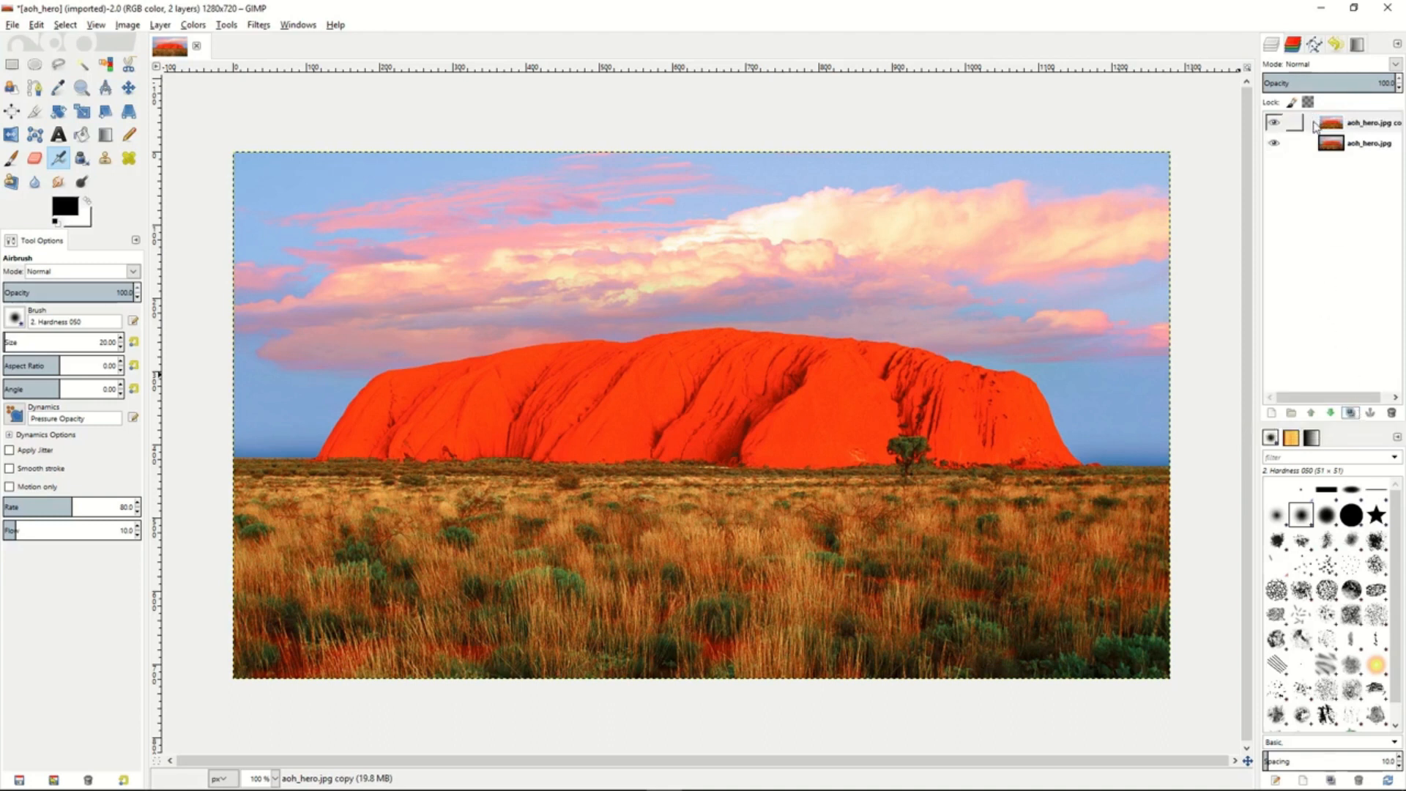
left_click(1315, 126)
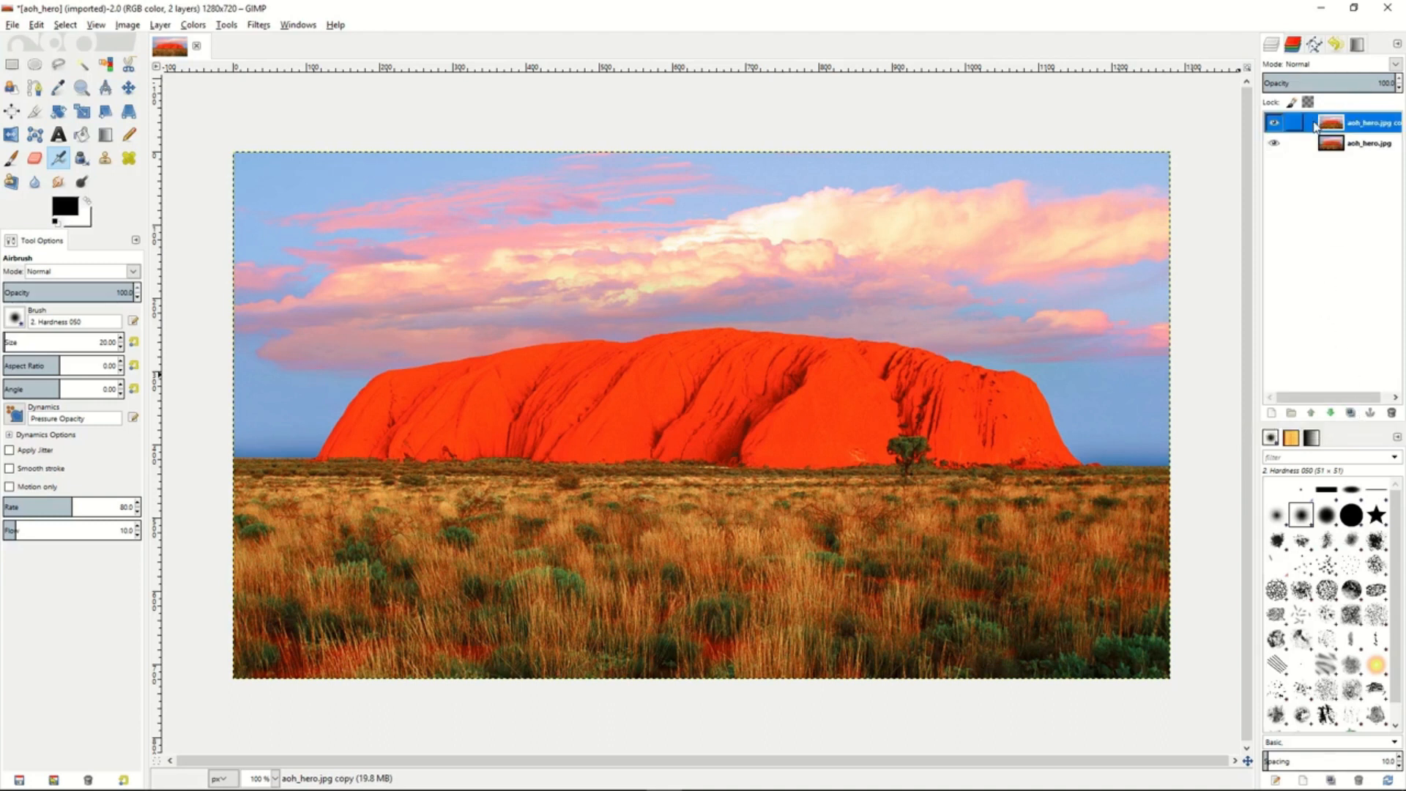
right_click(1315, 126)
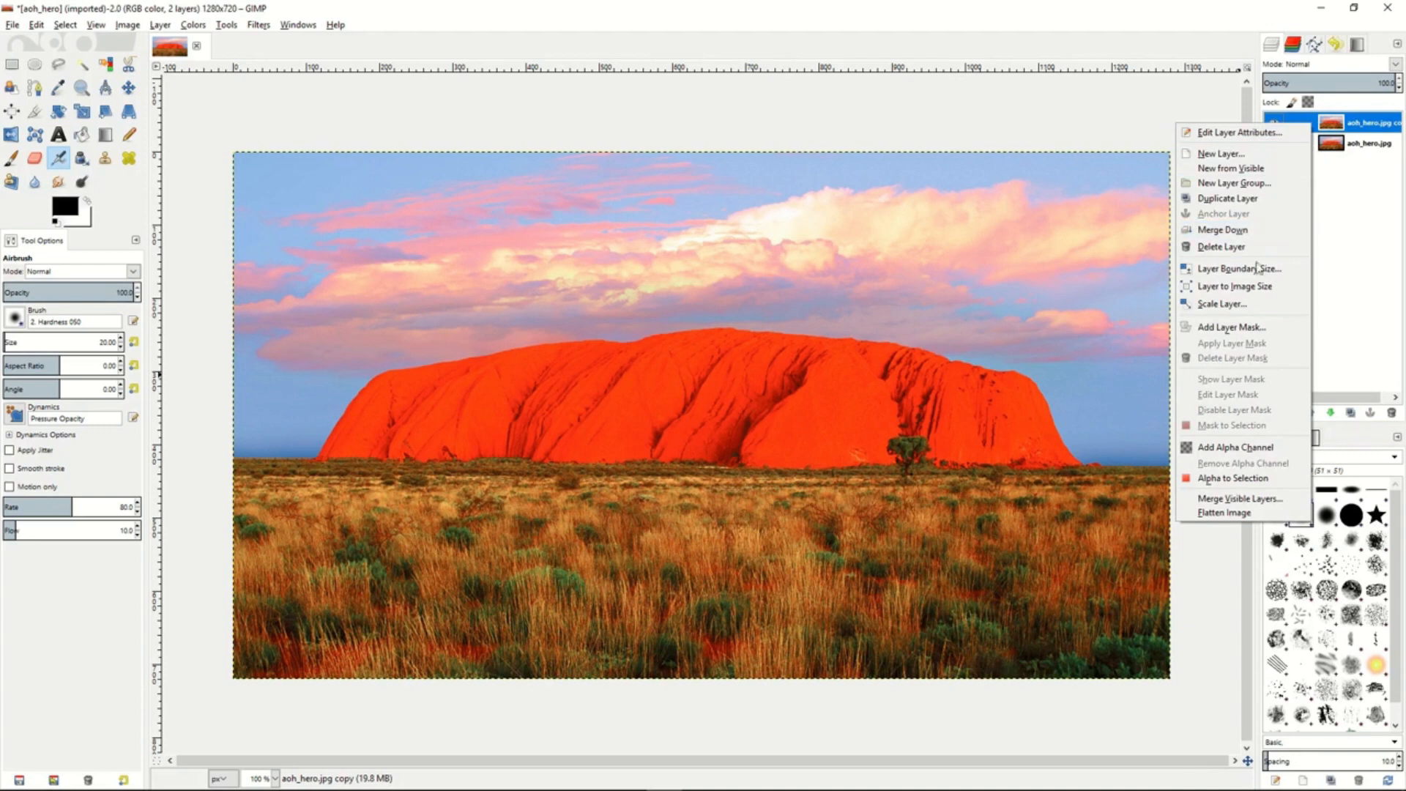
left_click(1242, 328)
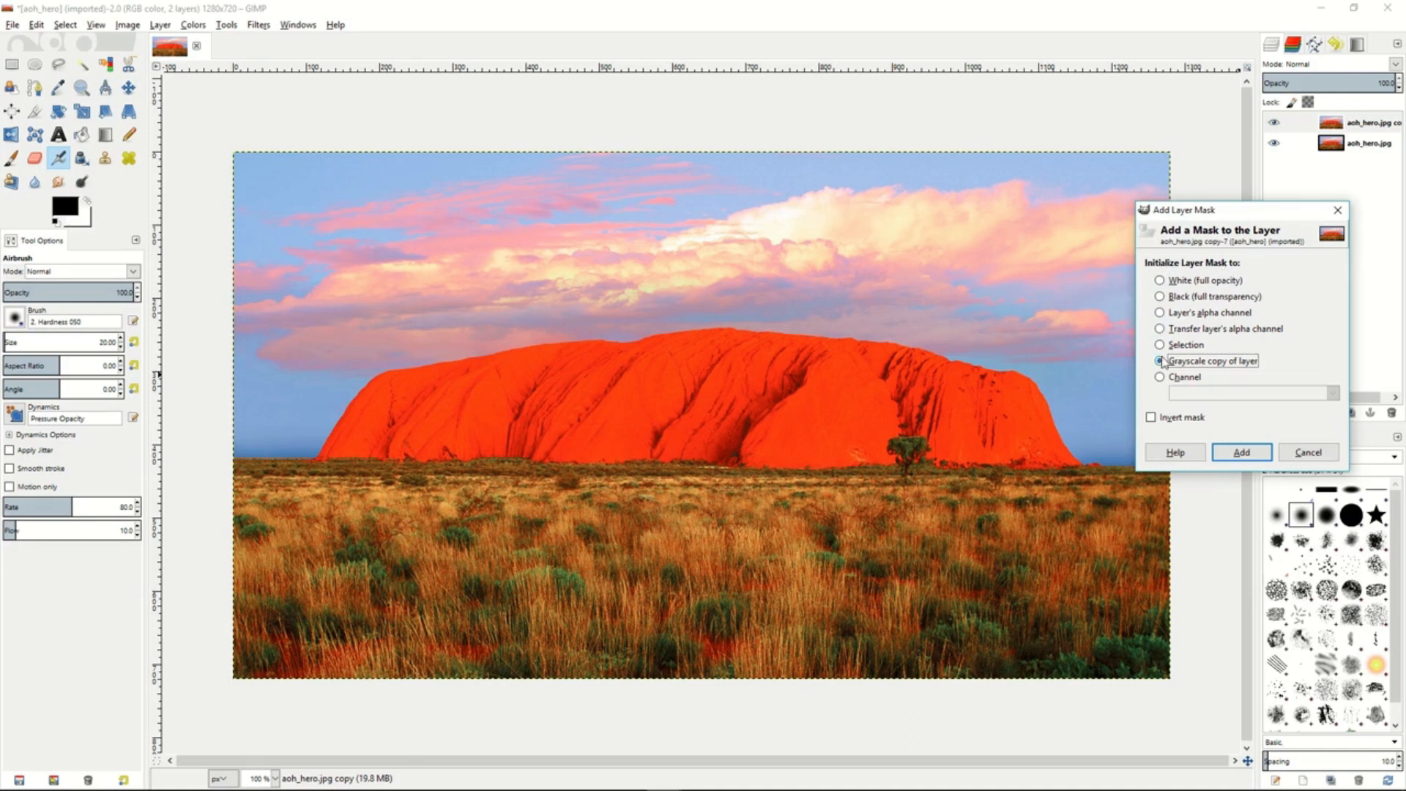
left_click(1242, 453)
- Display the copied layer's mask on the canvas and invert its colors
right_click(1308, 125)
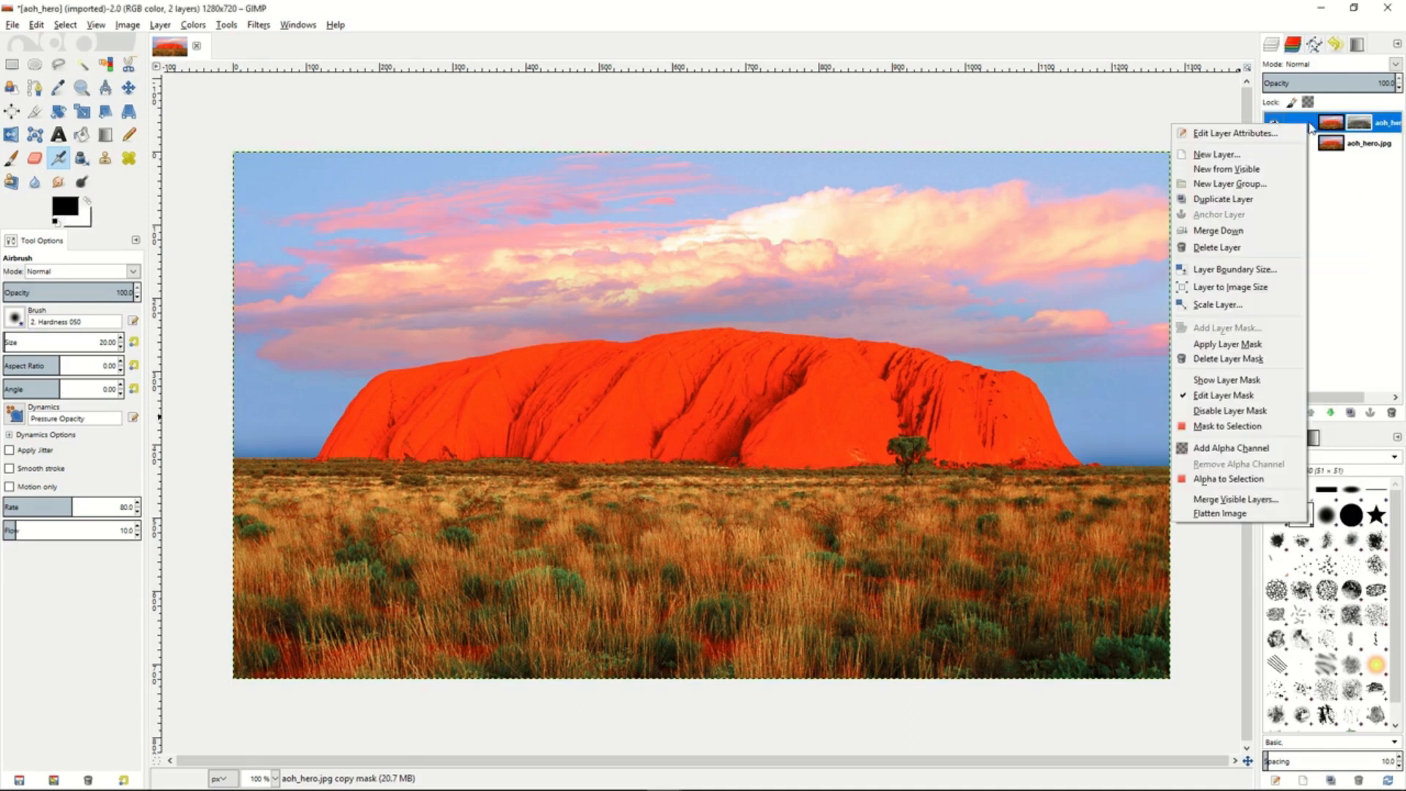
left_click(1241, 382)
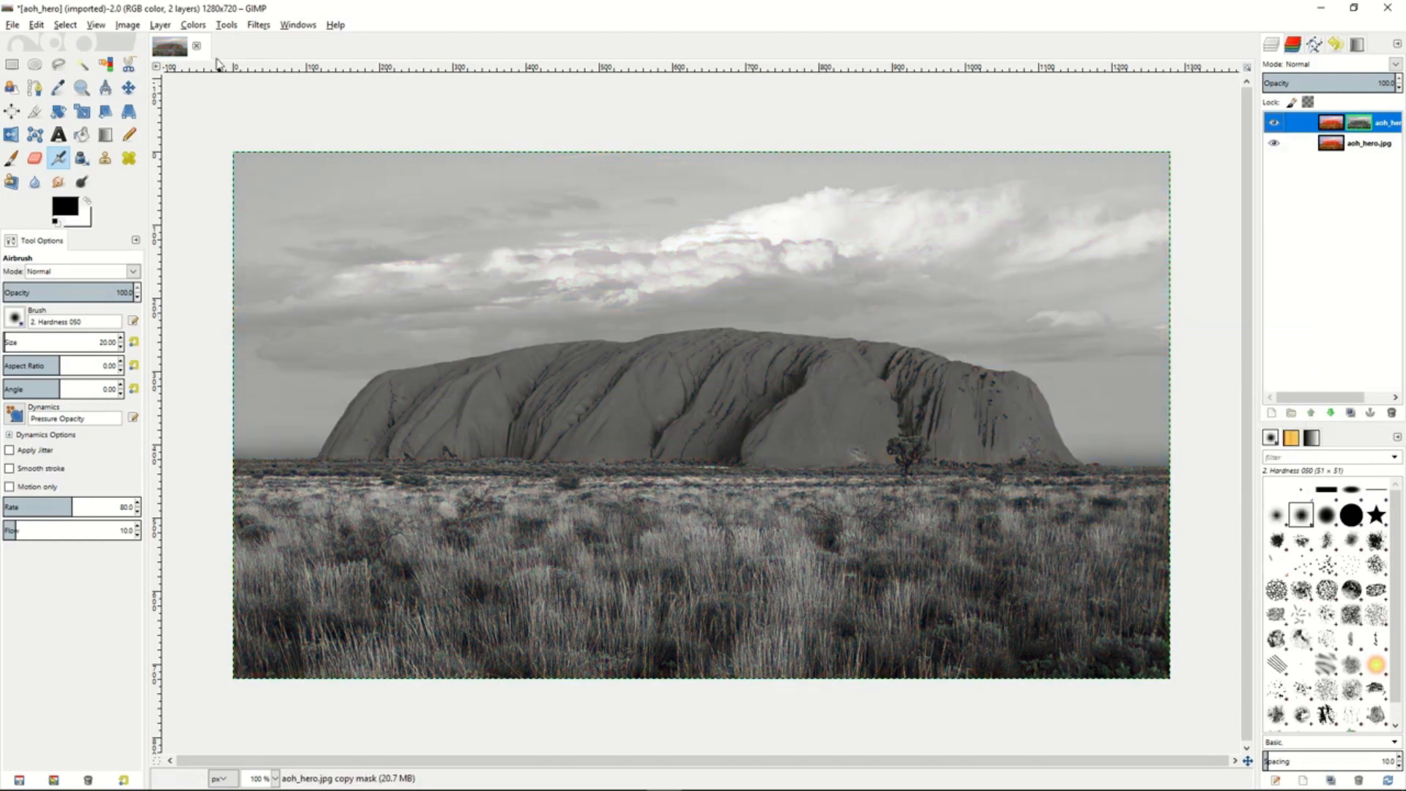
left_click(194, 25)
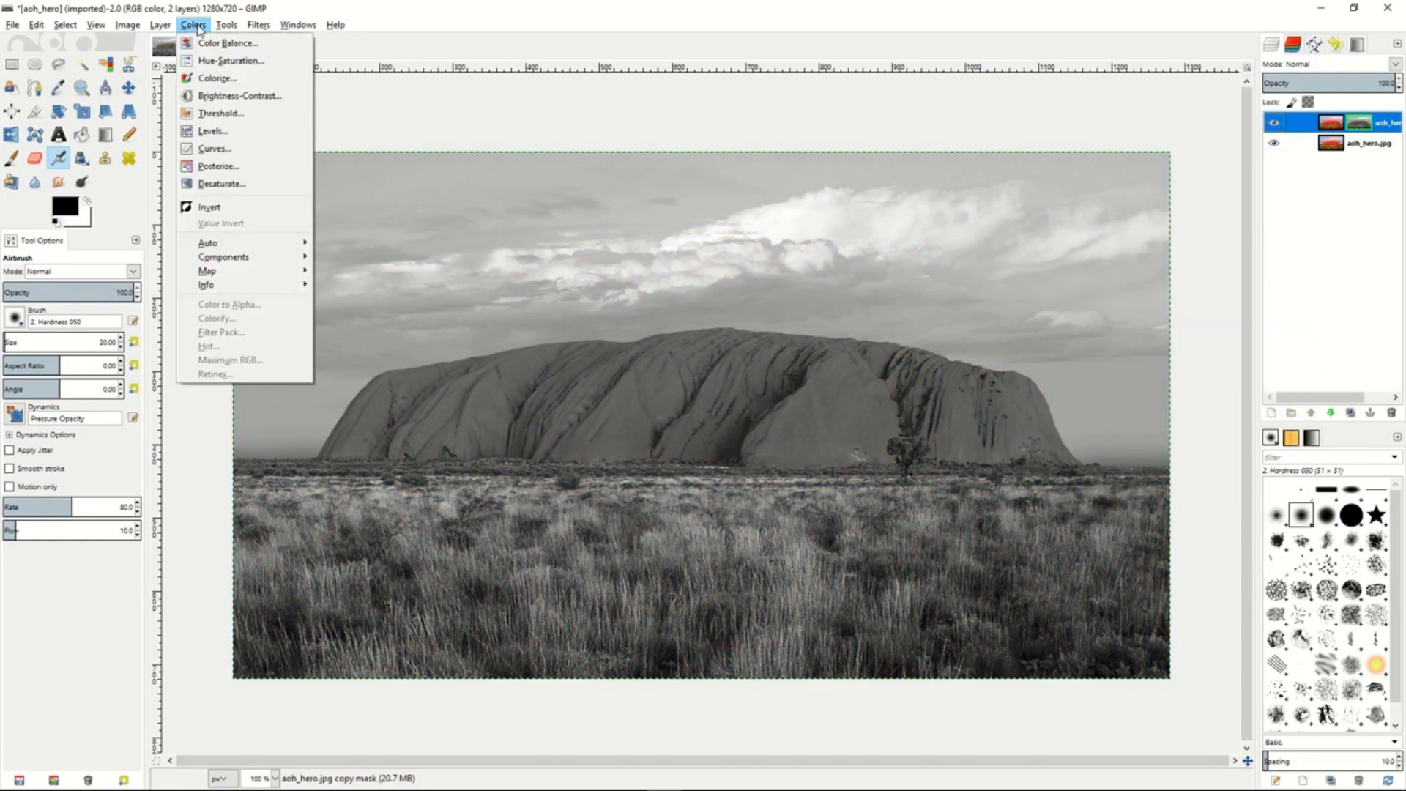
left_click(225, 210)
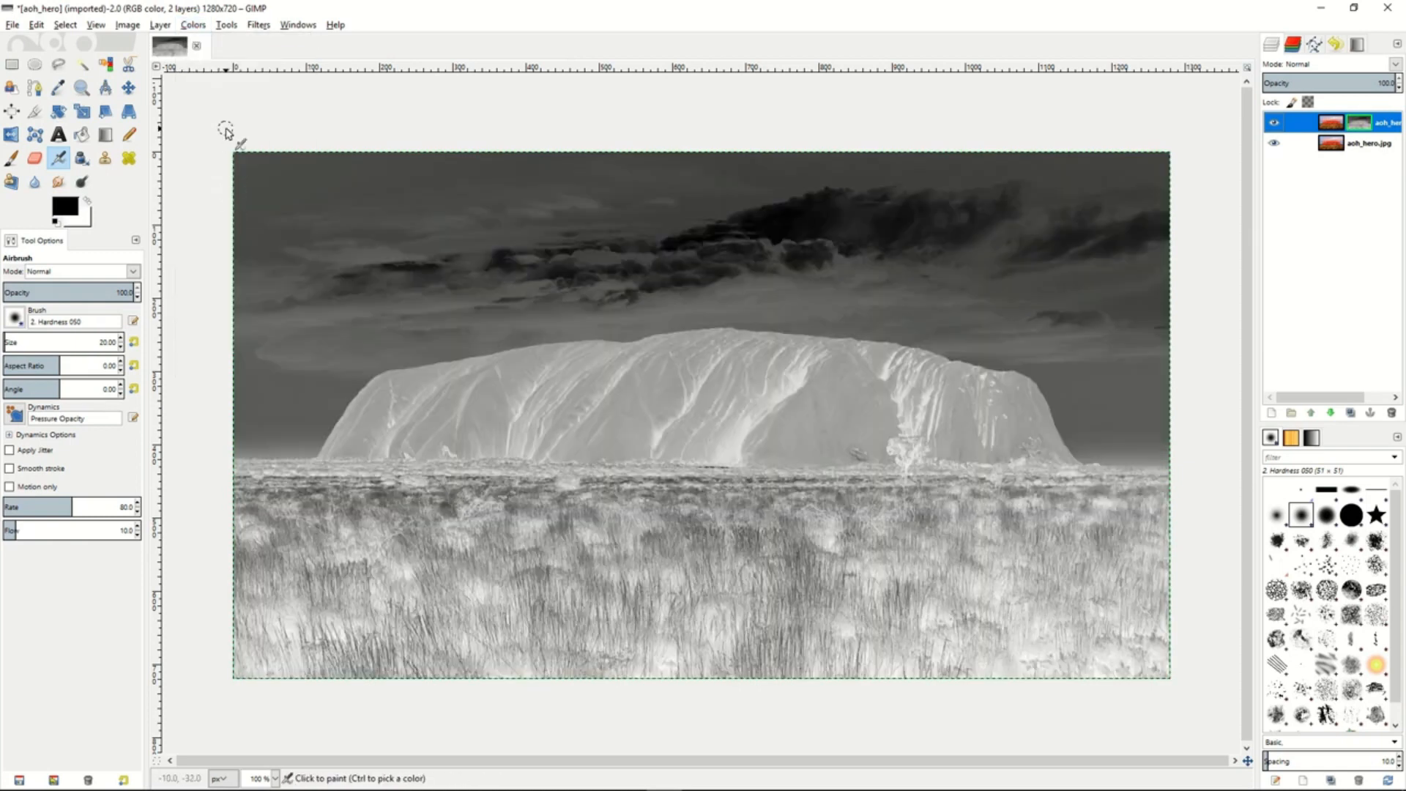
- Apply a Gaussian Blur of 5.0 px horizontally and vertically to the inverted layer mask, using the RLE method
left_click(258, 24)
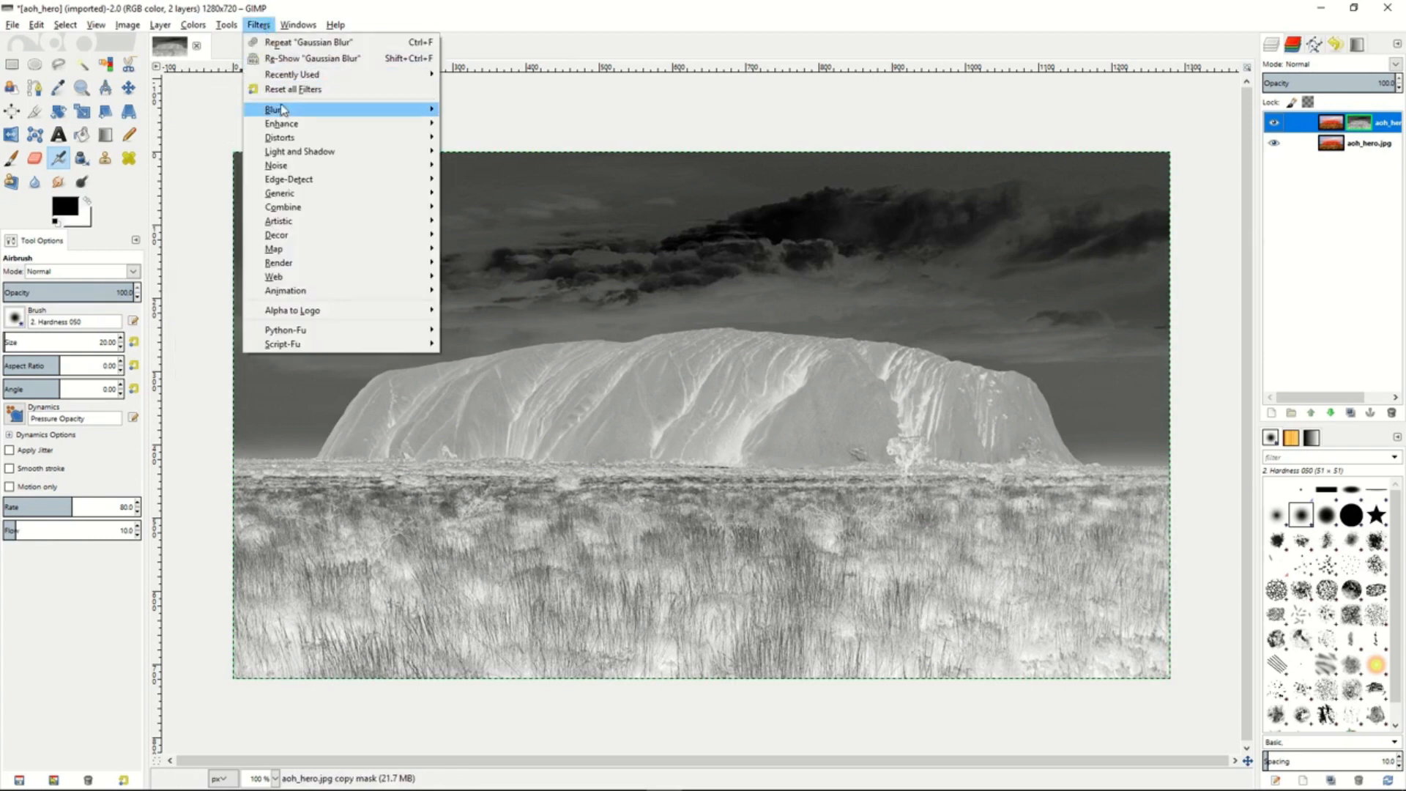
mouse_move(285, 111)
left_click(488, 123)
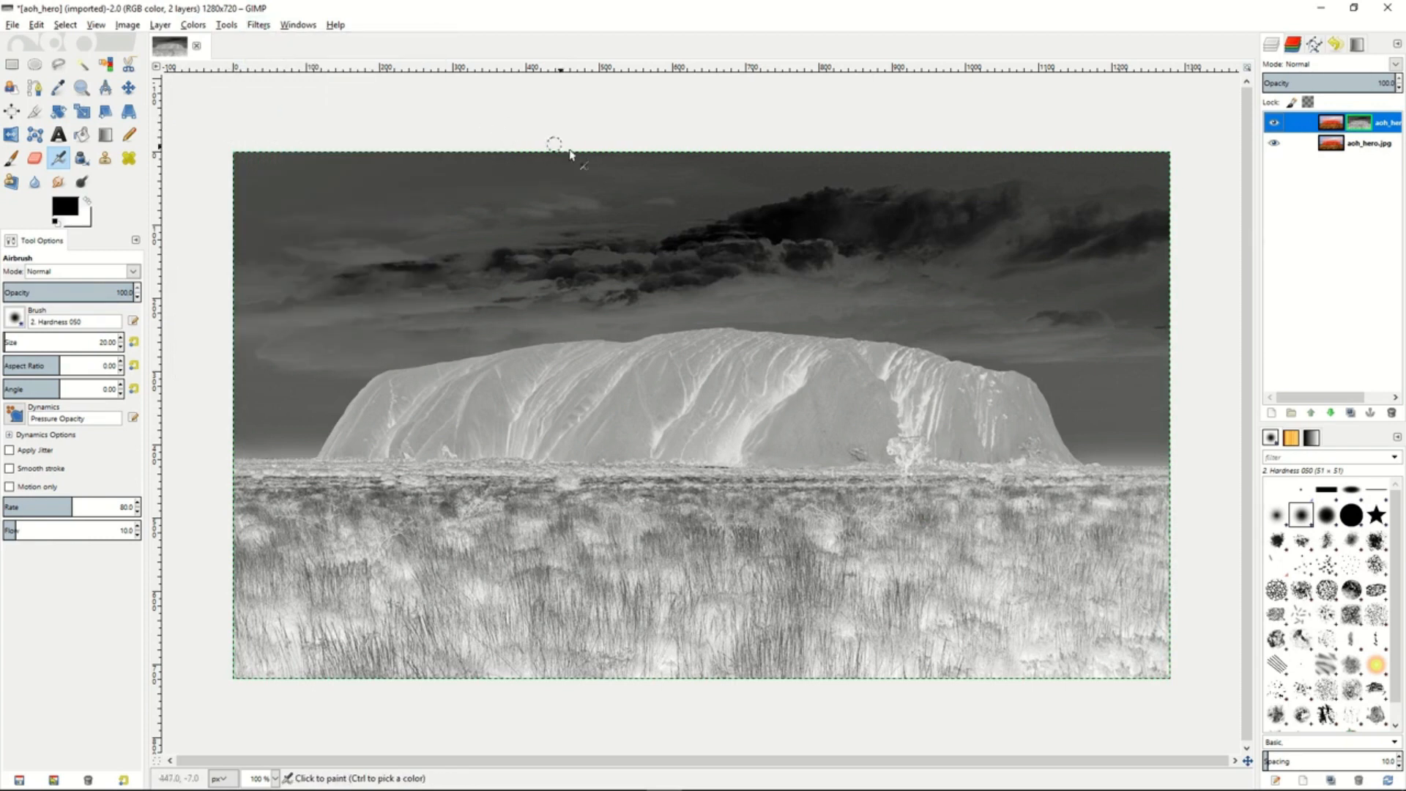
left_click(698, 497)
left_click(699, 496)
left_click(699, 489)
left_click(698, 489)
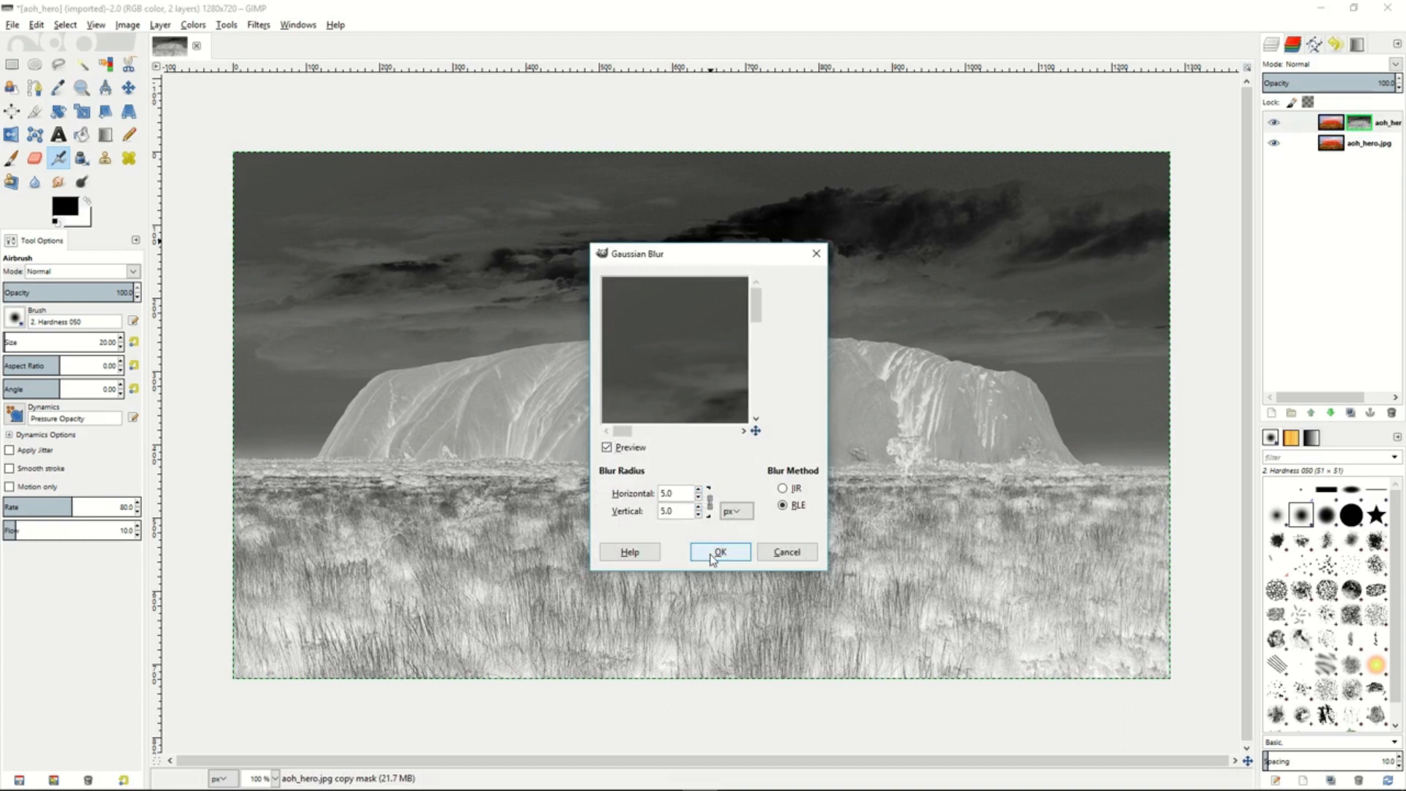
left_click(718, 553)
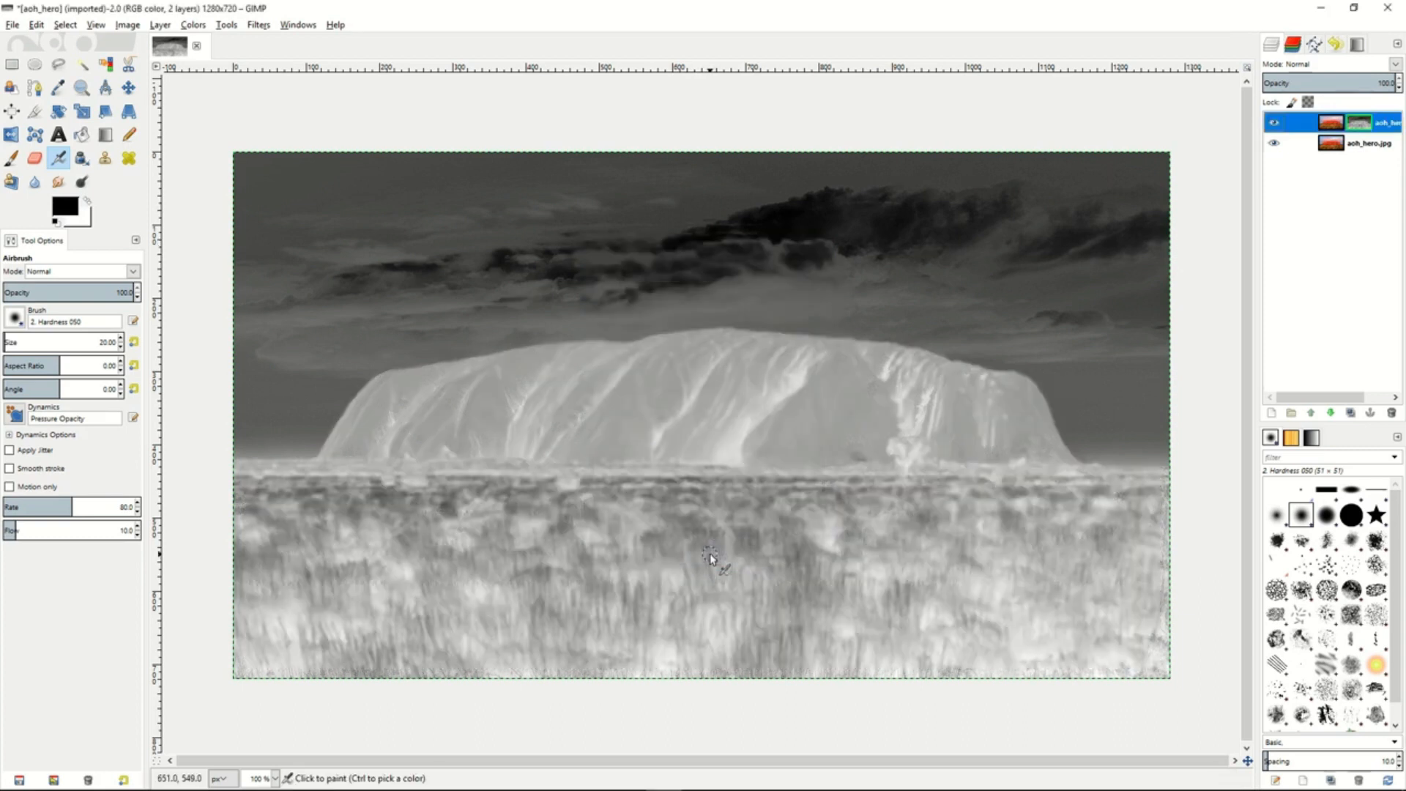
- Stop displaying the layer mask, set the copied layer's mode to Overlay and fine-tune its opacity
right_click(1314, 125)
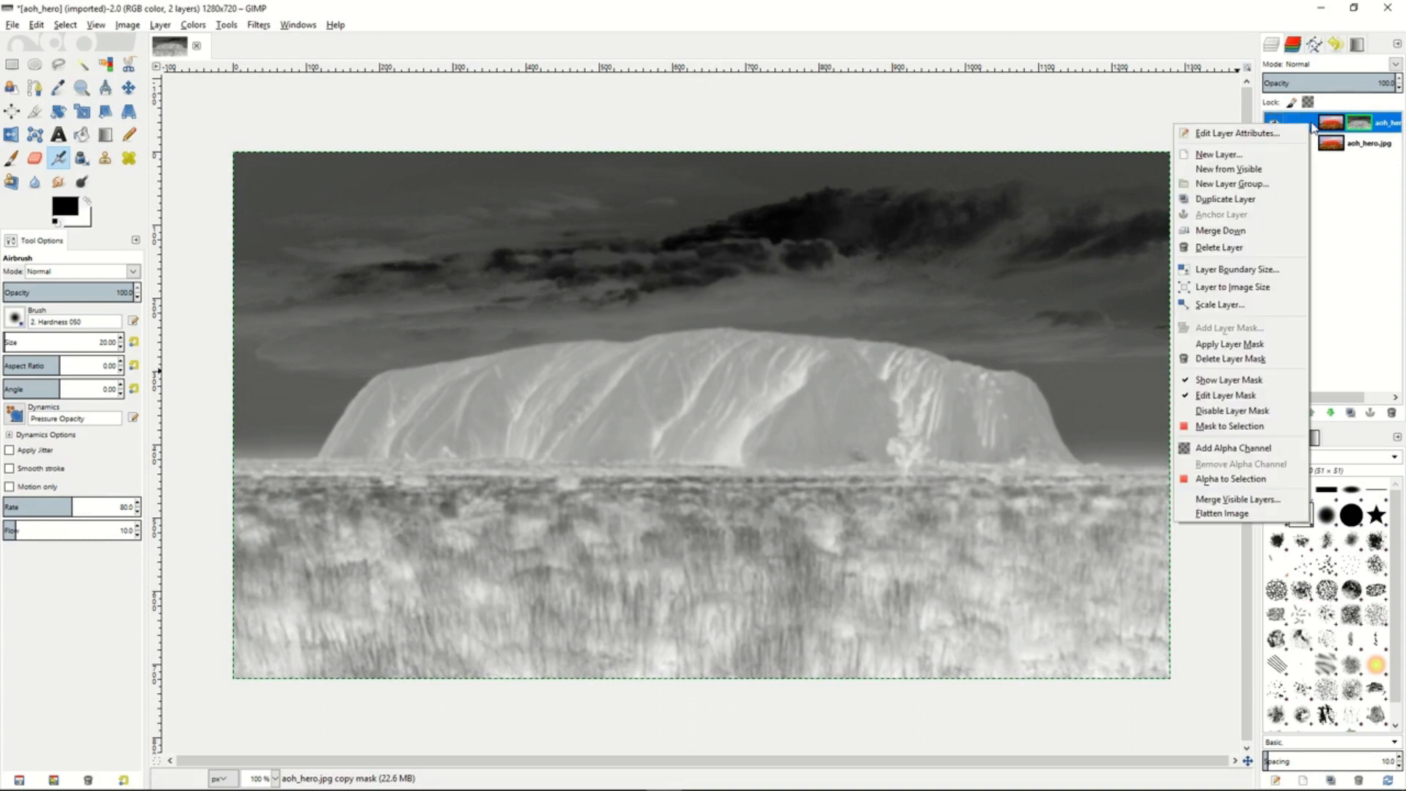
left_click(1243, 380)
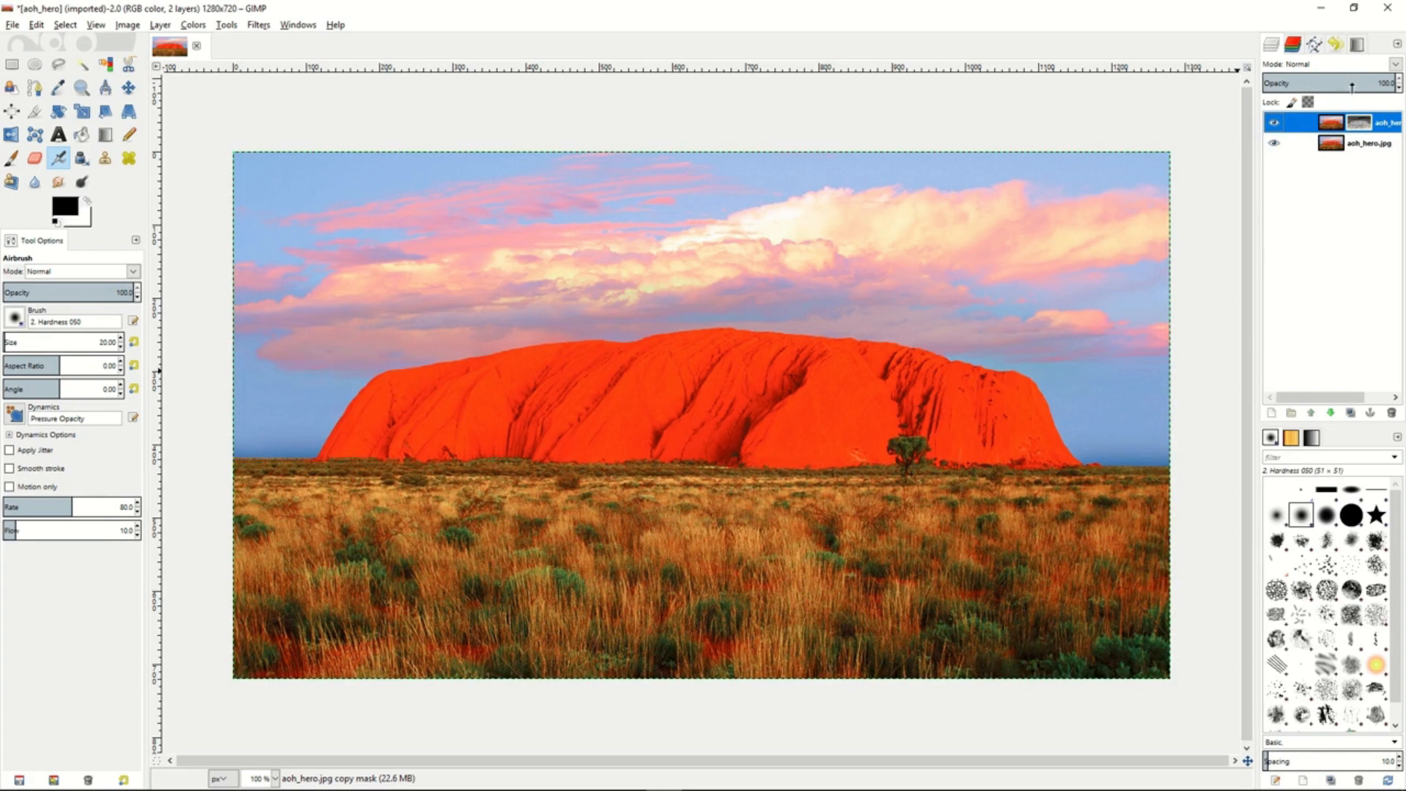
left_click(1395, 65)
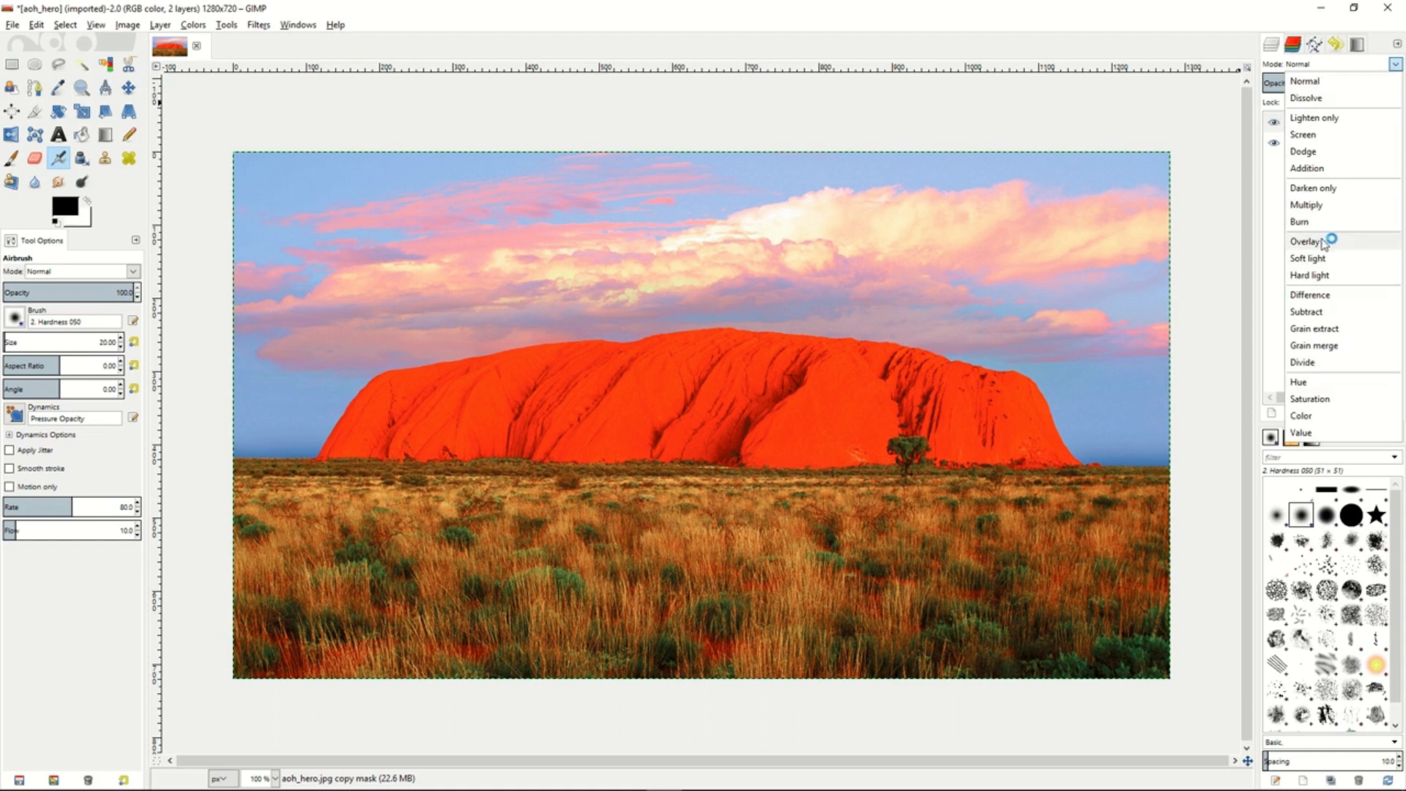
left_click(1326, 241)
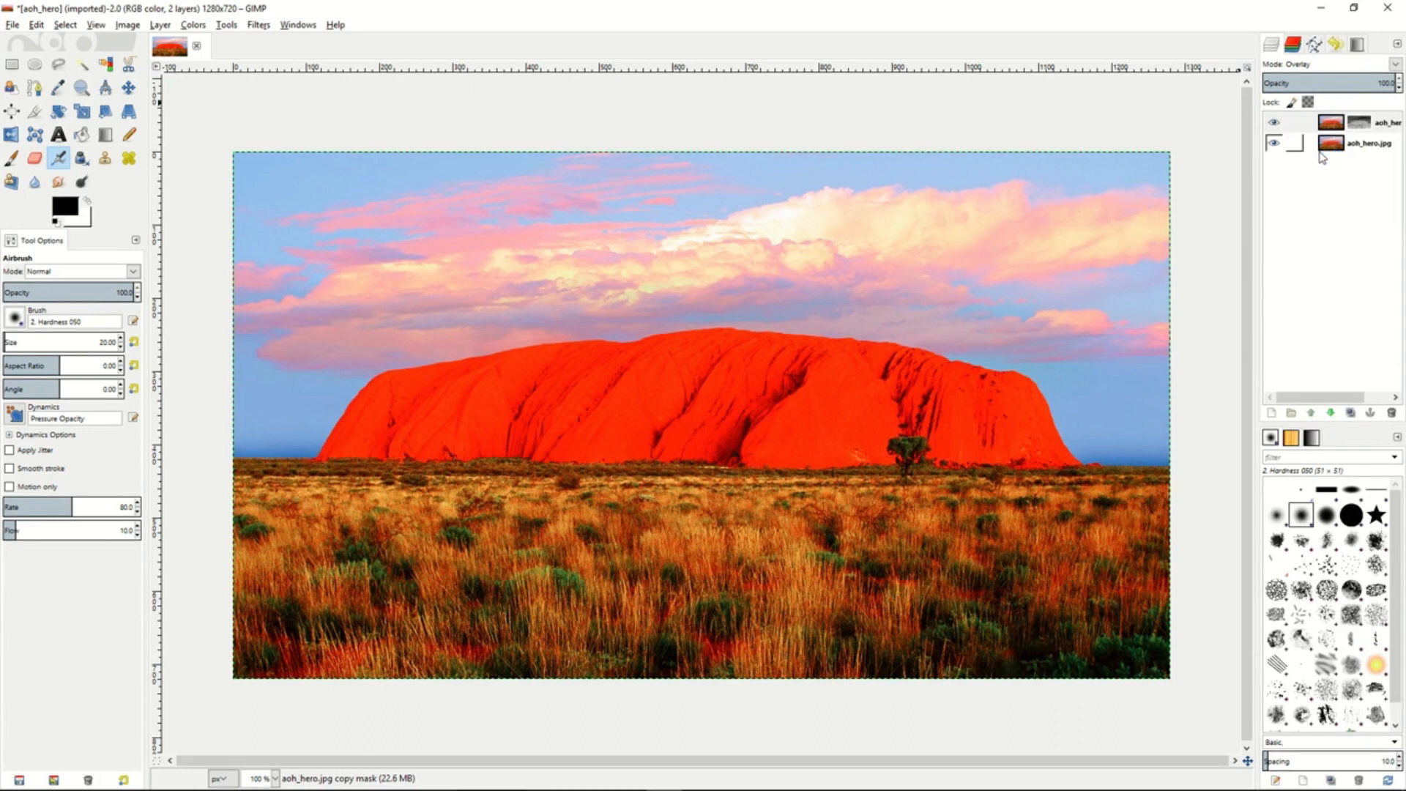
mouse_move(1366, 81)
left_mouse_down()
mouse_move(1293, 81)
mouse_move(1364, 80)
left_mouse_up()
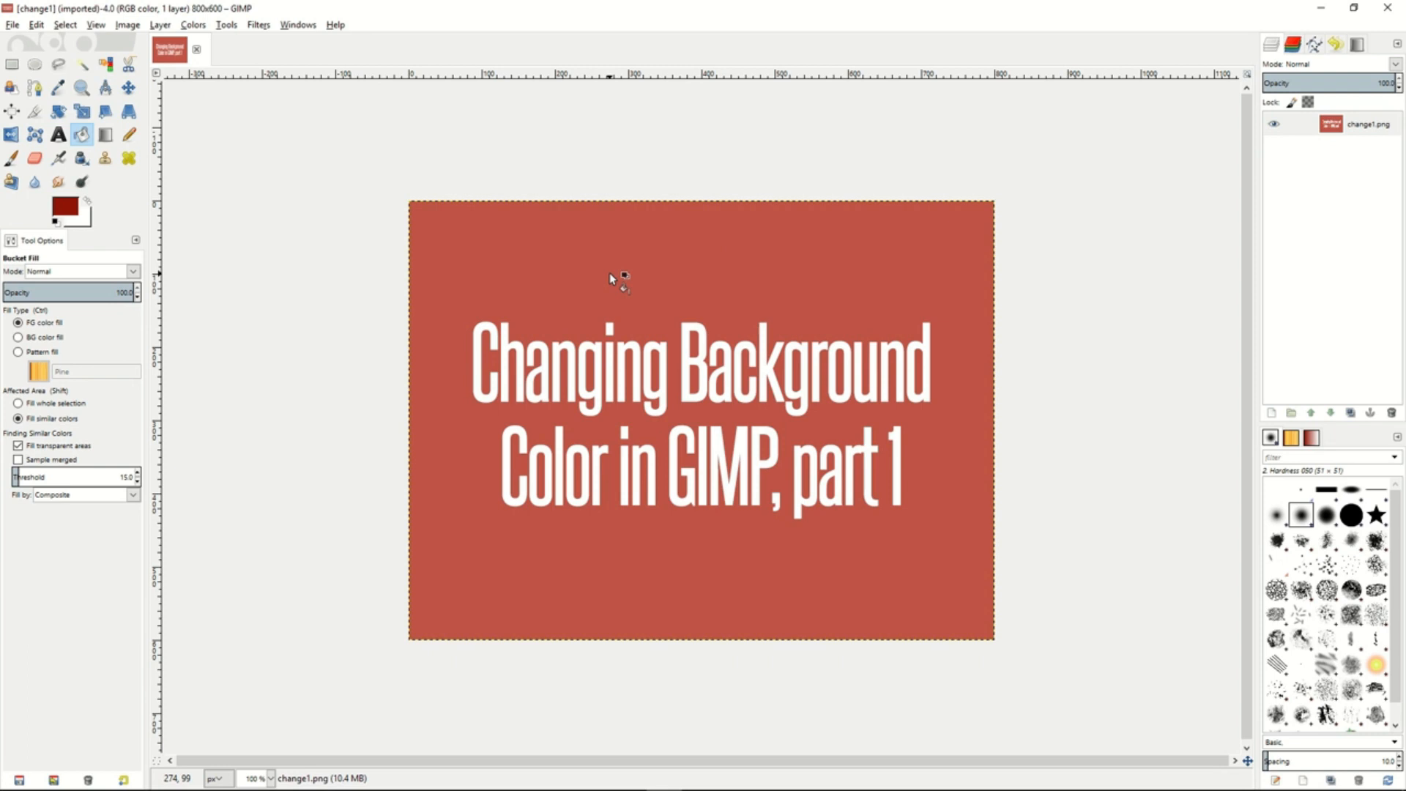
- Sample the red background of change1.png and make it transparent with Color to Alpha, using color c05444
key("o")
left_click(521, 300)
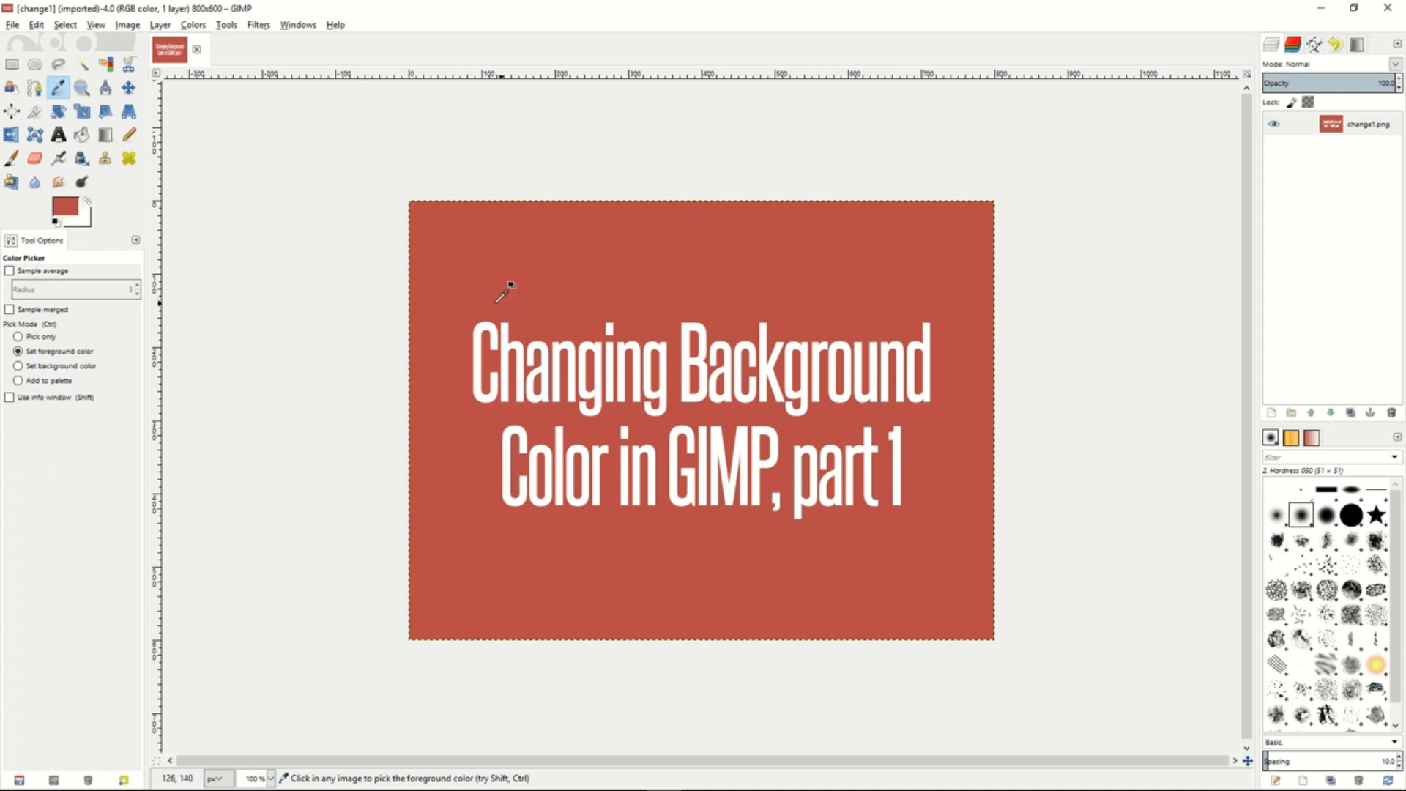
left_click(194, 24)
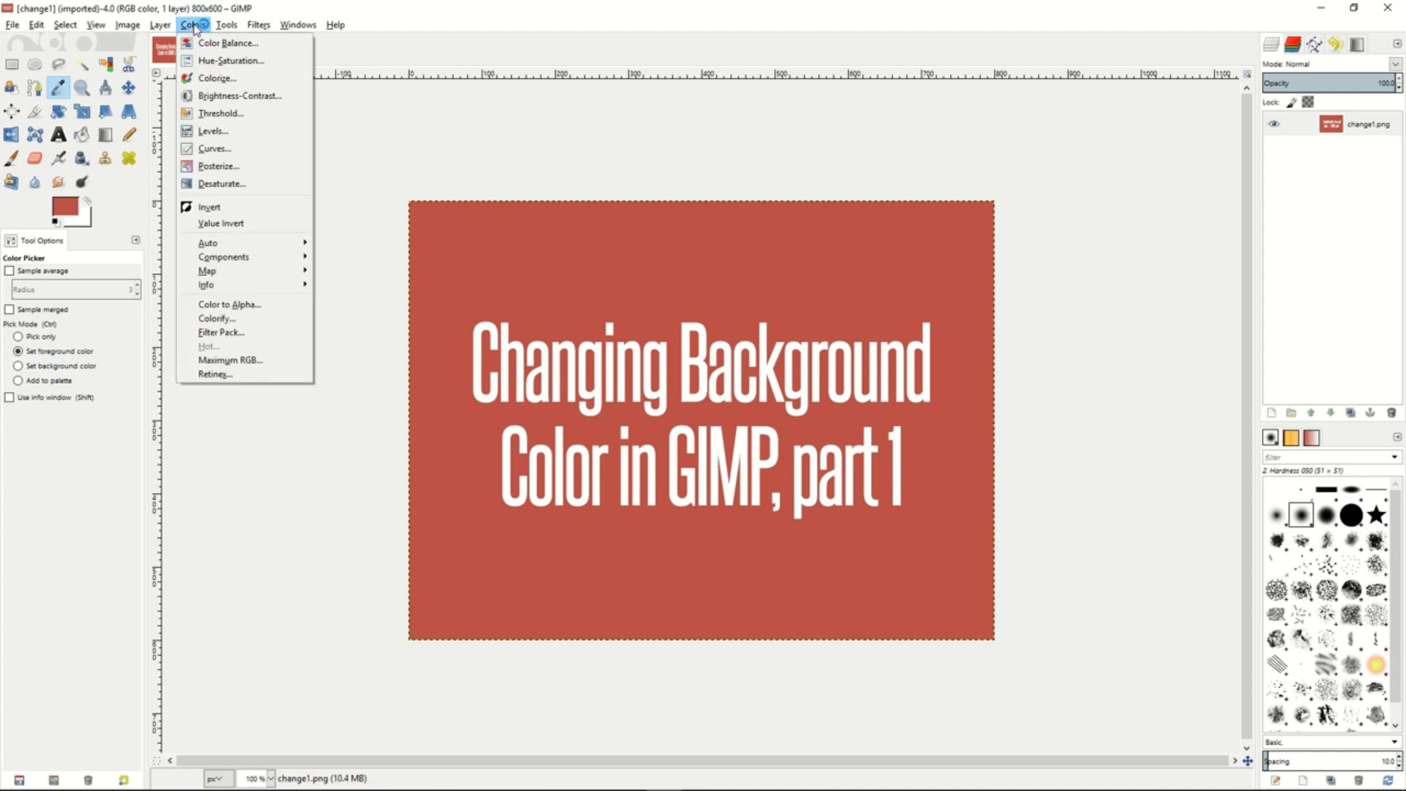
left_click(243, 304)
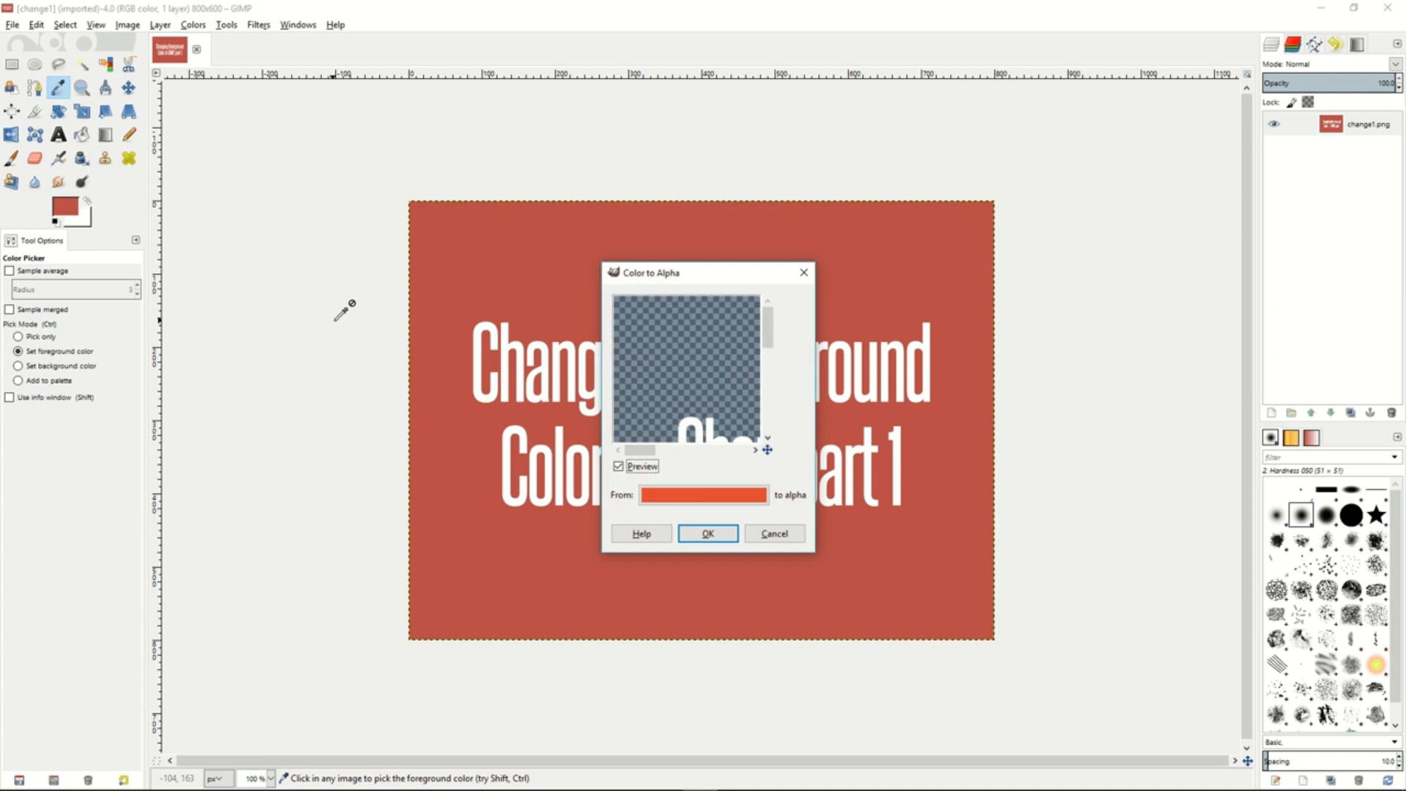
left_click(705, 502)
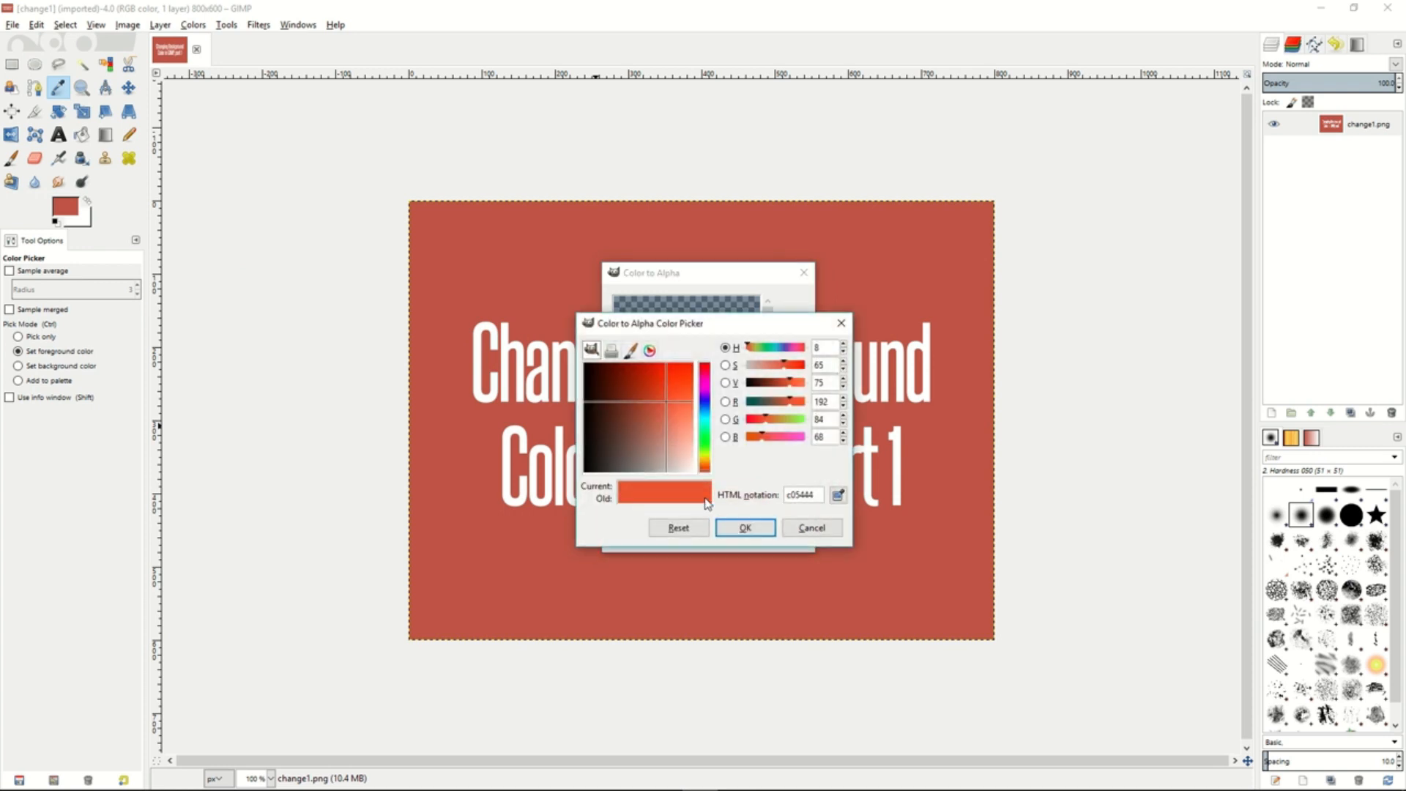
left_click(839, 497)
left_click(929, 498)
left_click(744, 528)
left_click_drag(710, 393, 693, 337)
left_click_drag(706, 395, 680, 368)
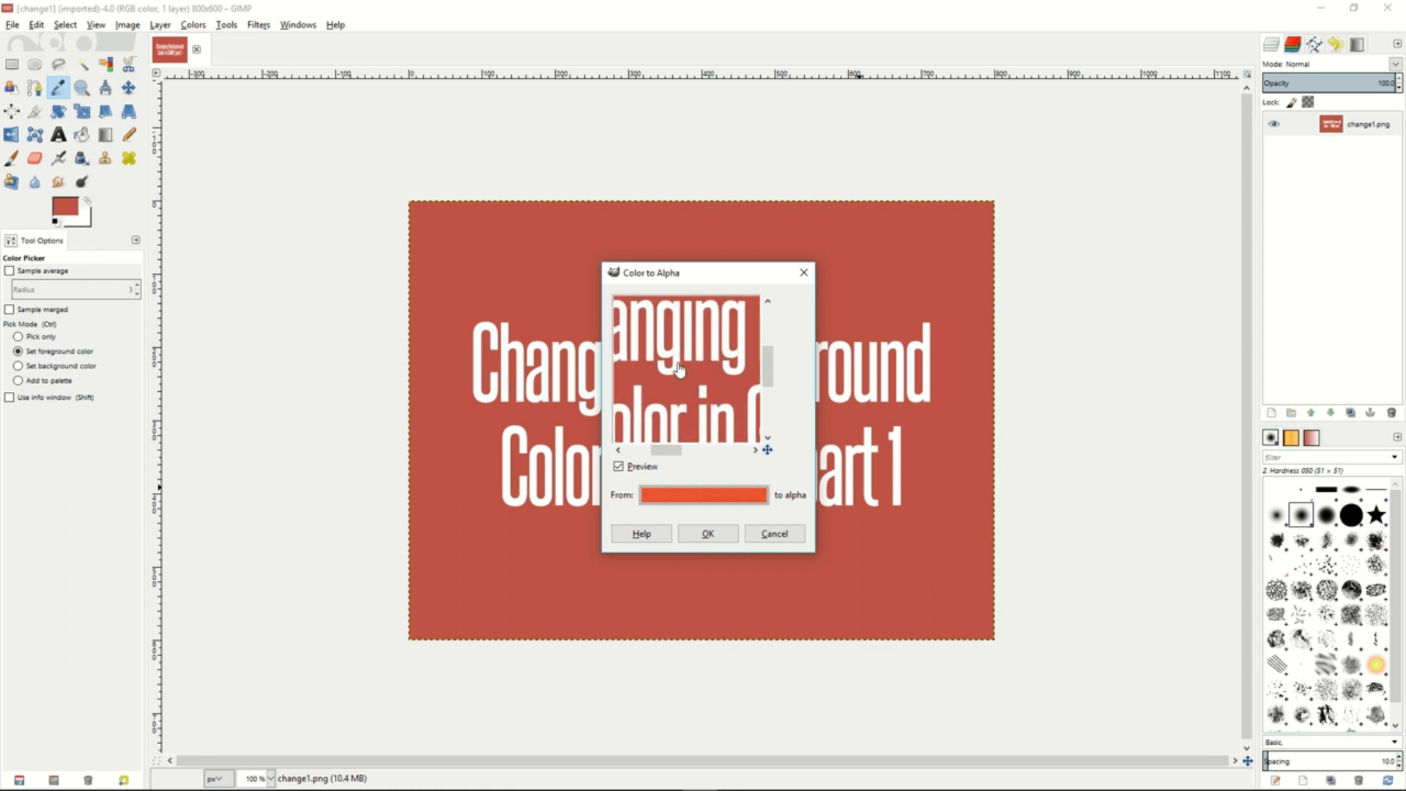
left_click(707, 534)
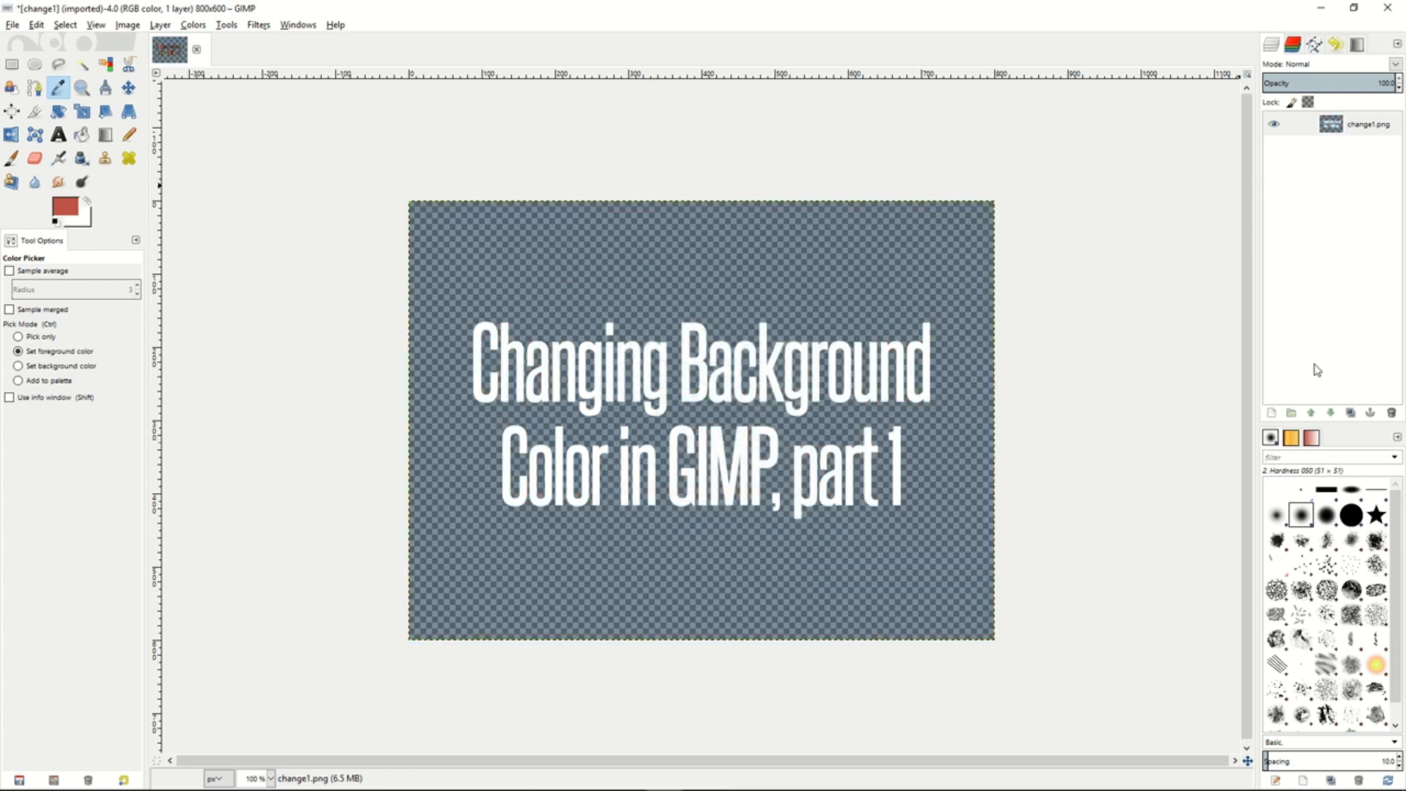
- Create a new 800 x 600 px layer with transparency fill and place it below the change1.png layer
right_click(1298, 254)
left_click(1227, 283)
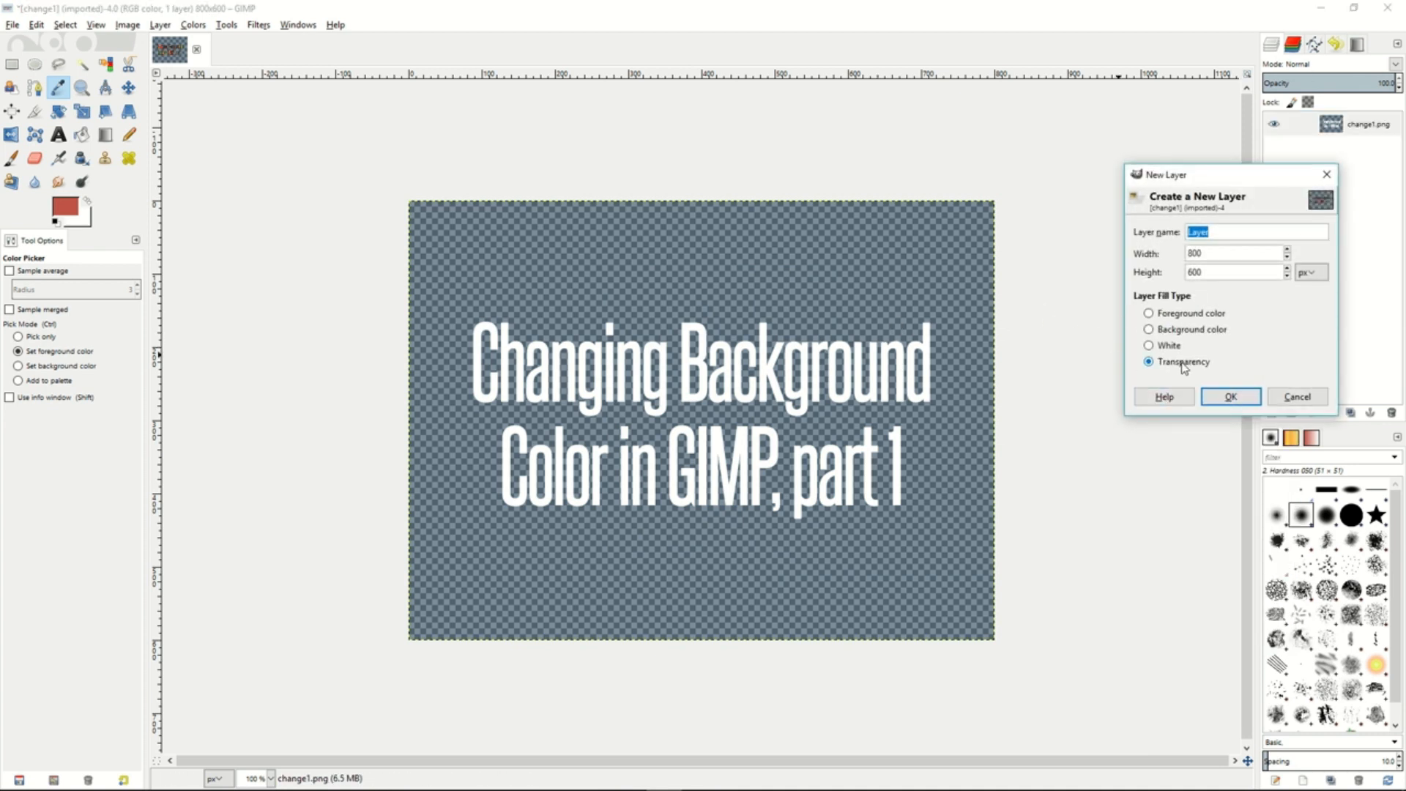
left_click(1231, 397)
left_click_drag(1309, 123, 1383, 162)
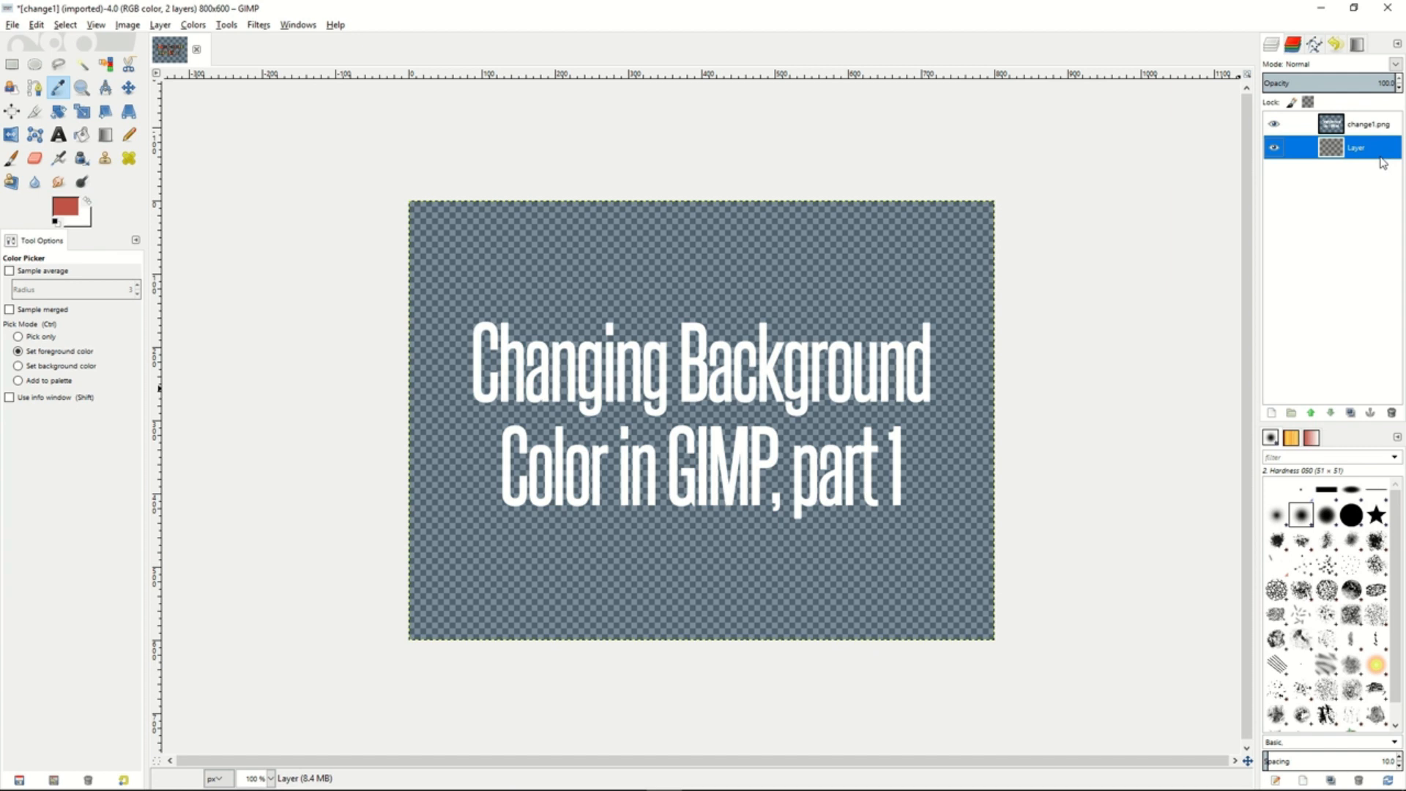
- Set the foreground color to a teal blue and bucket-fill the new layer behind the text with it
left_click(81, 134)
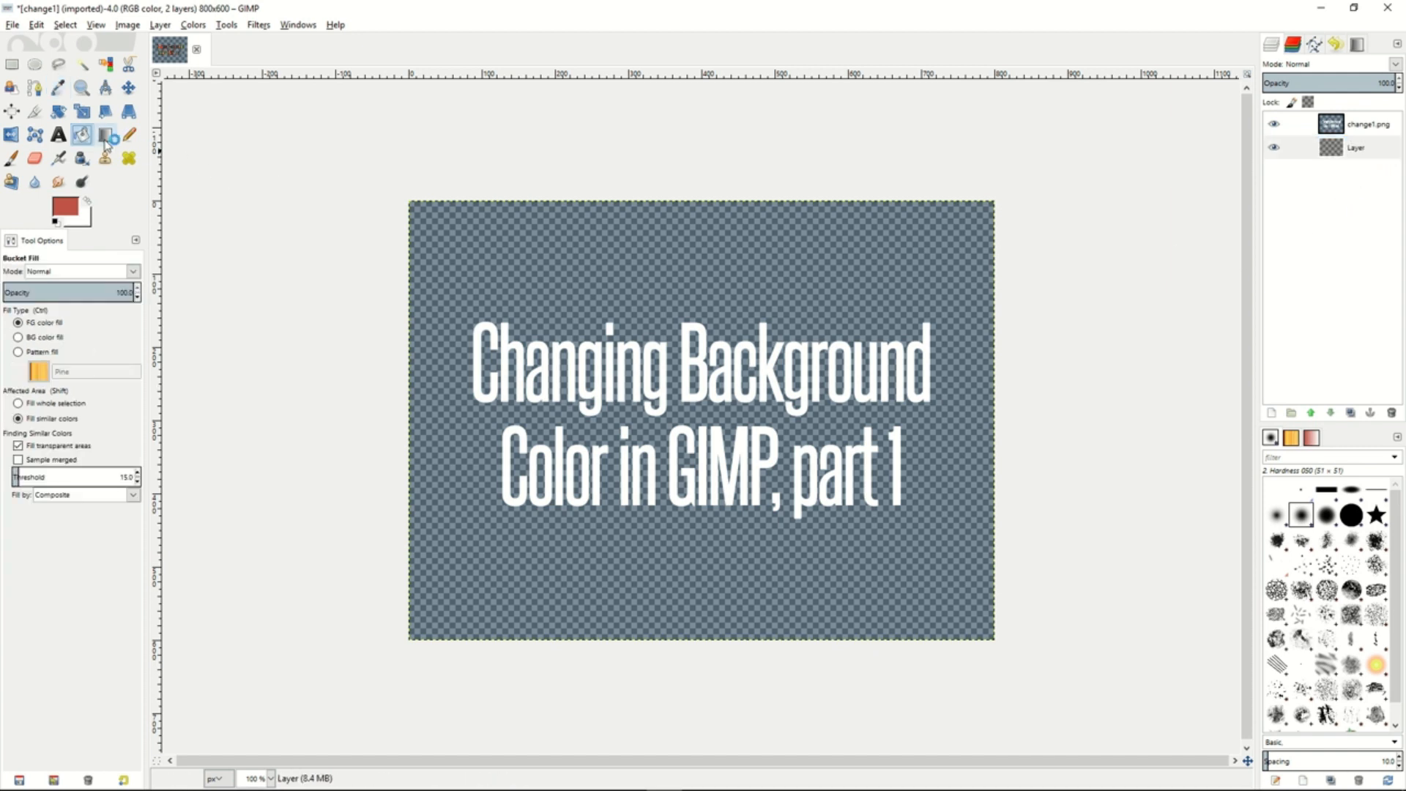
left_click(64, 207)
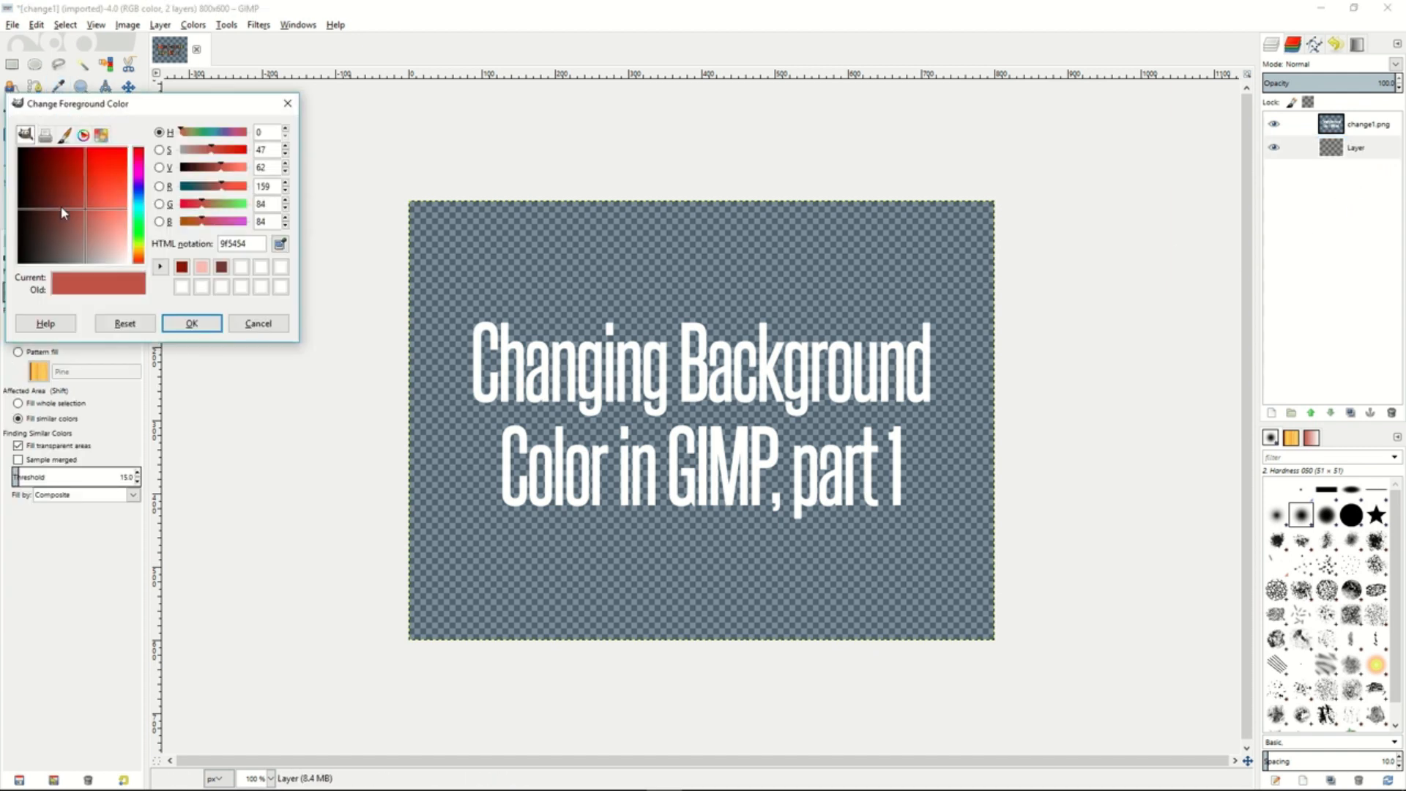
left_click(139, 214)
left_click(191, 323)
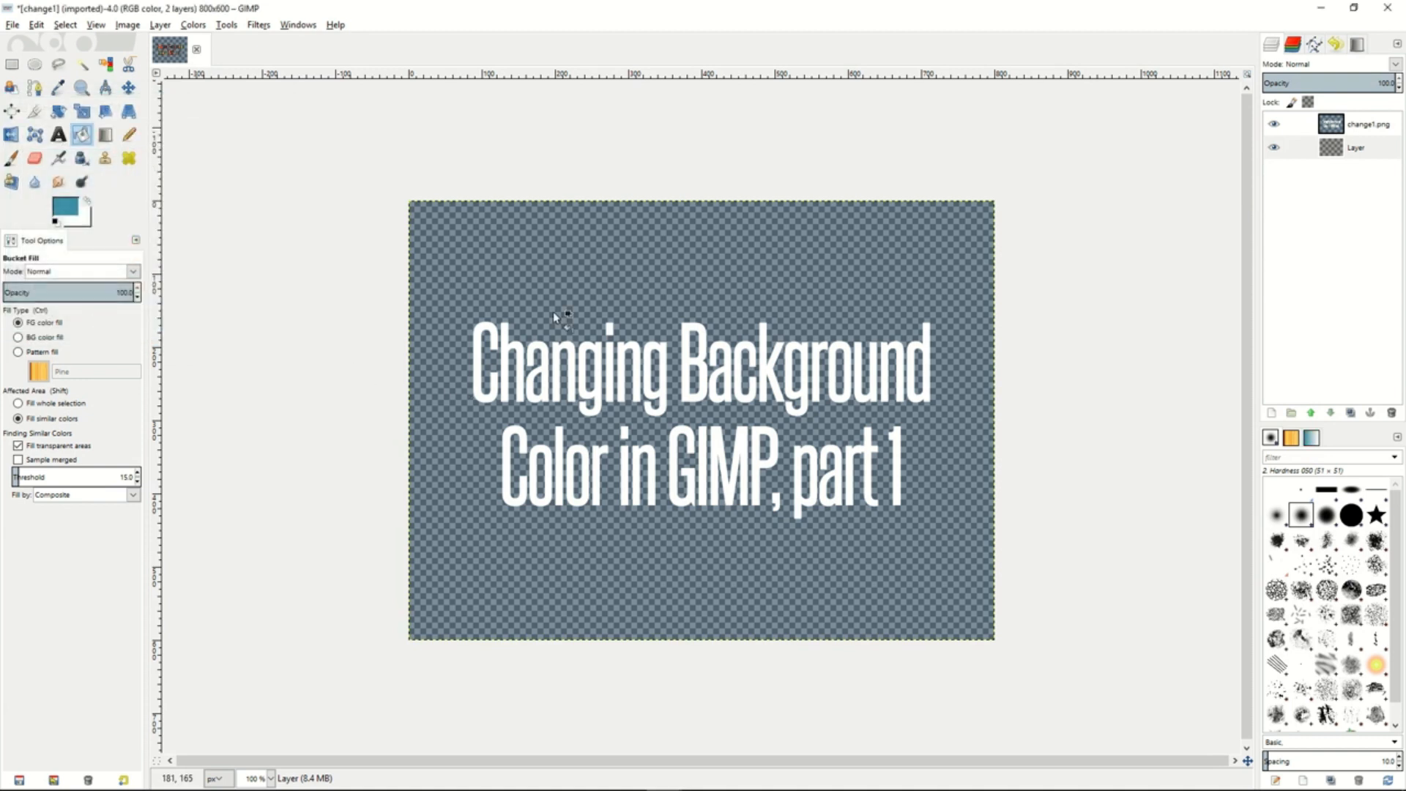
left_click(608, 285)
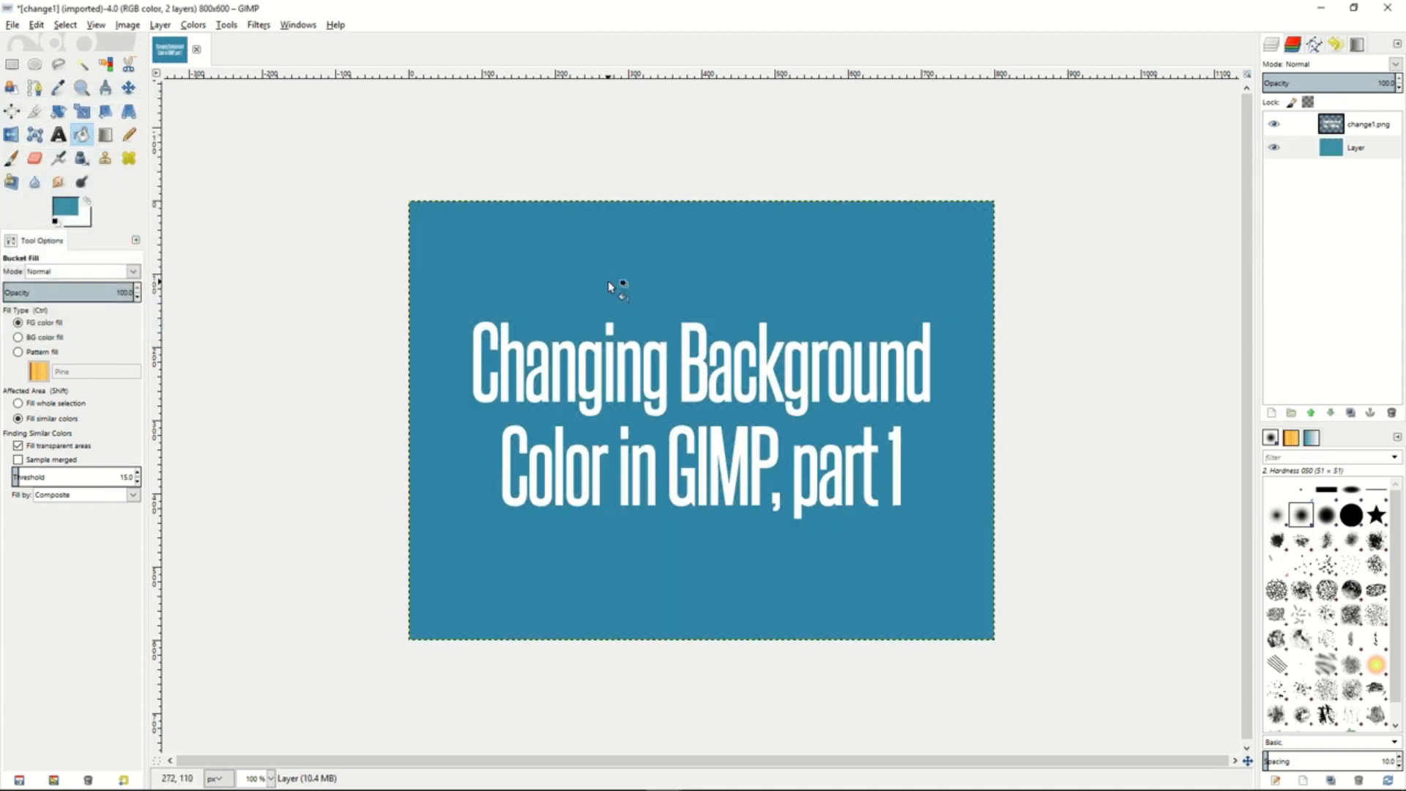
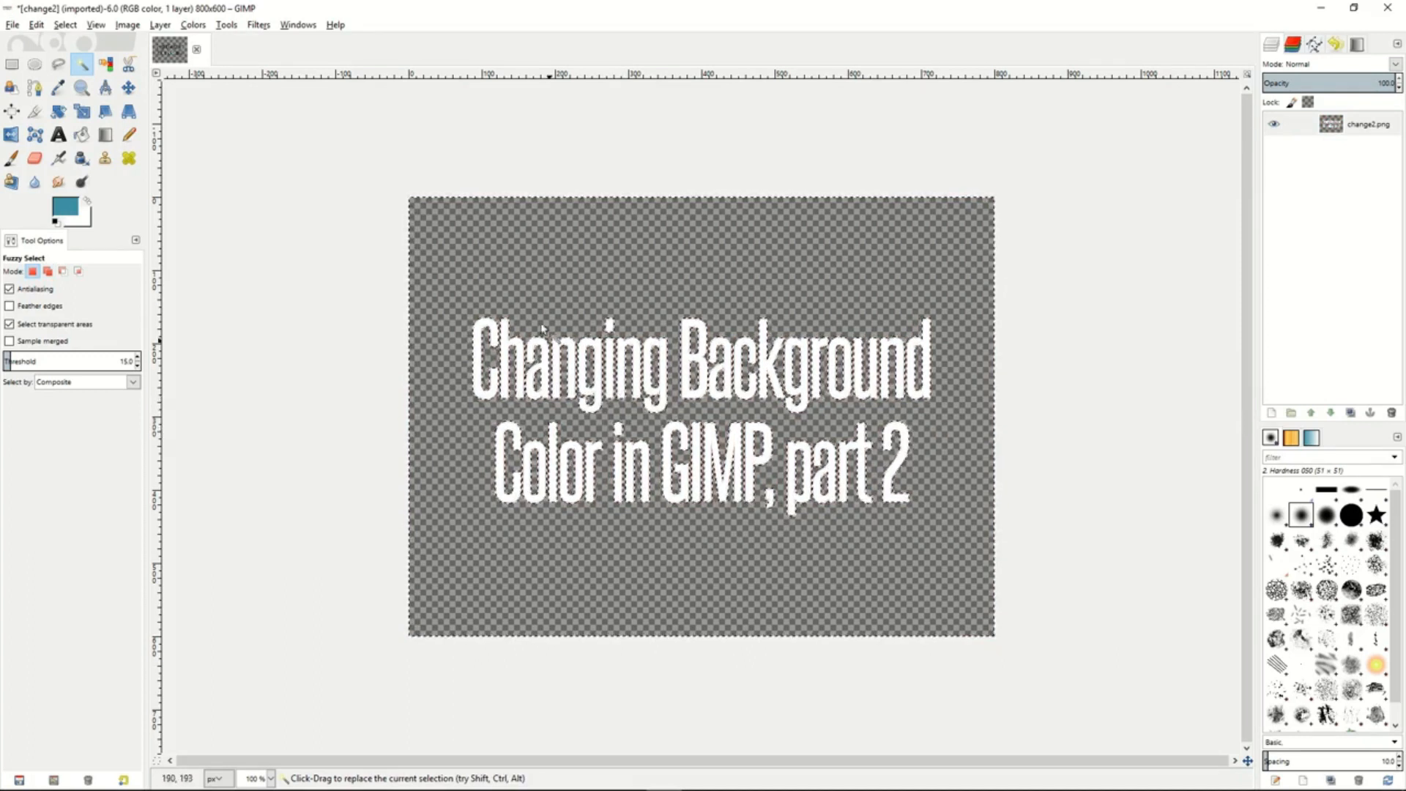
- Clear the current selection around the text in the change2.png image
right_click(550, 268)
mouse_move(585, 310)
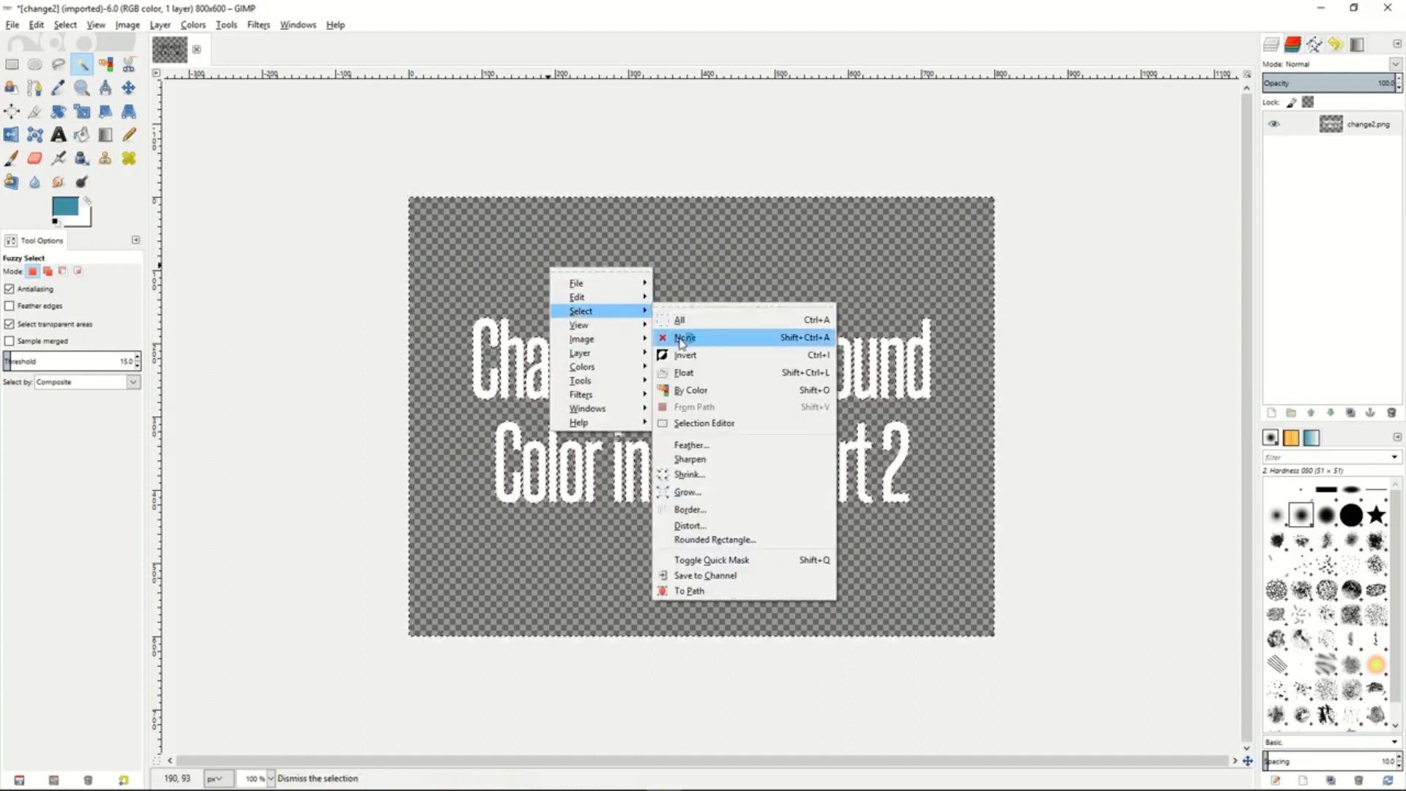
left_click(681, 337)
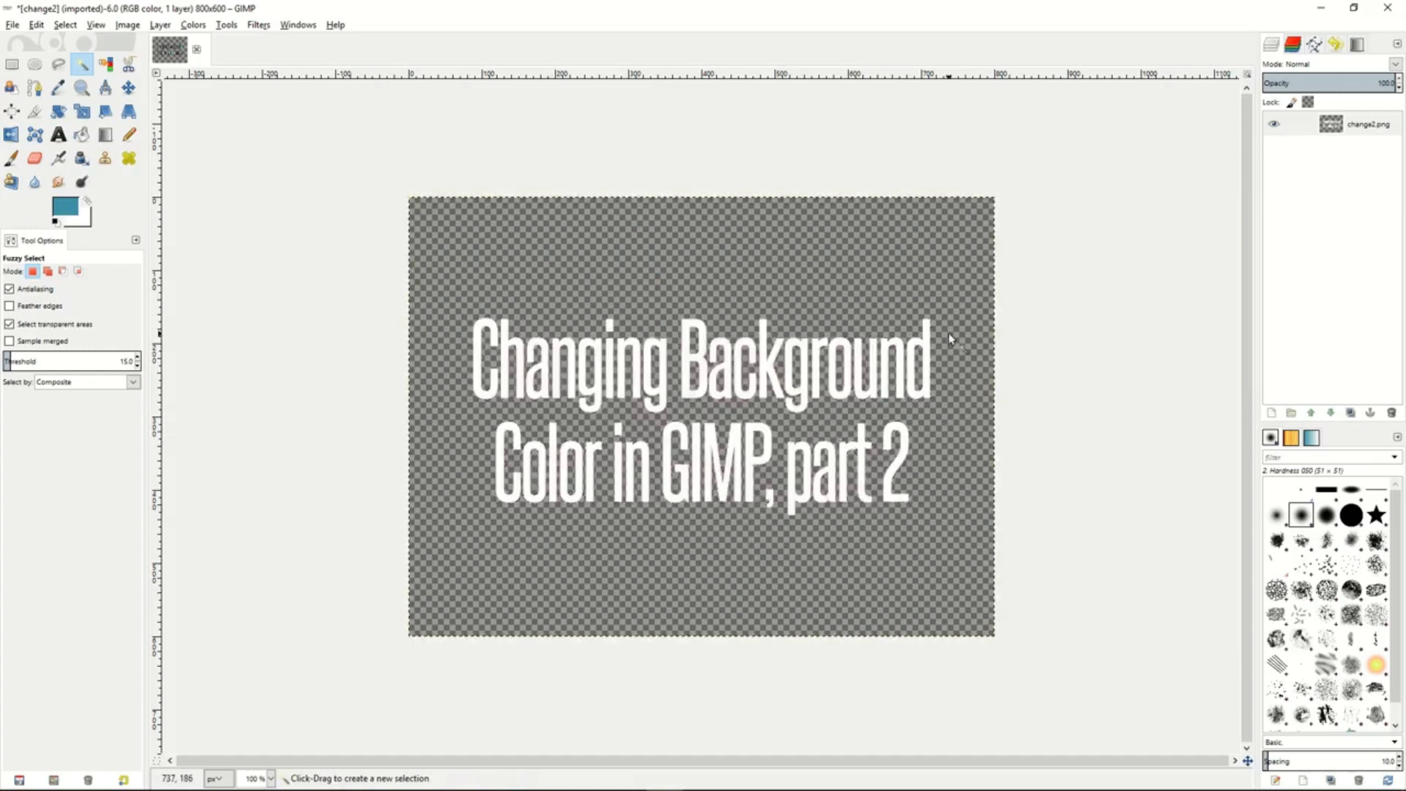
- Create a new 800 x 600 px layer with transparency fill and place it below the change2.png layer
right_click(1320, 176)
left_click(1281, 206)
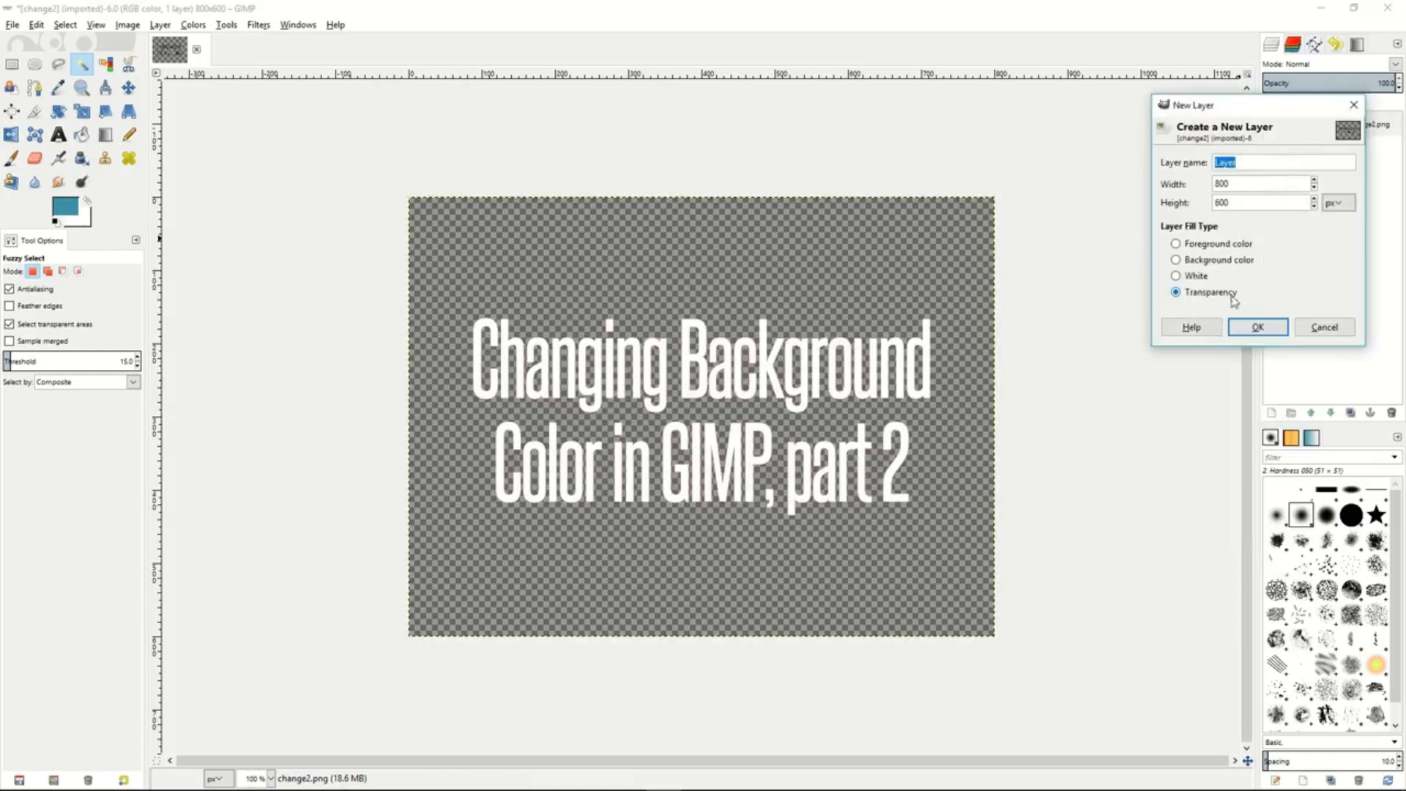
left_click(1253, 329)
left_click_drag(1371, 126, 1353, 163)
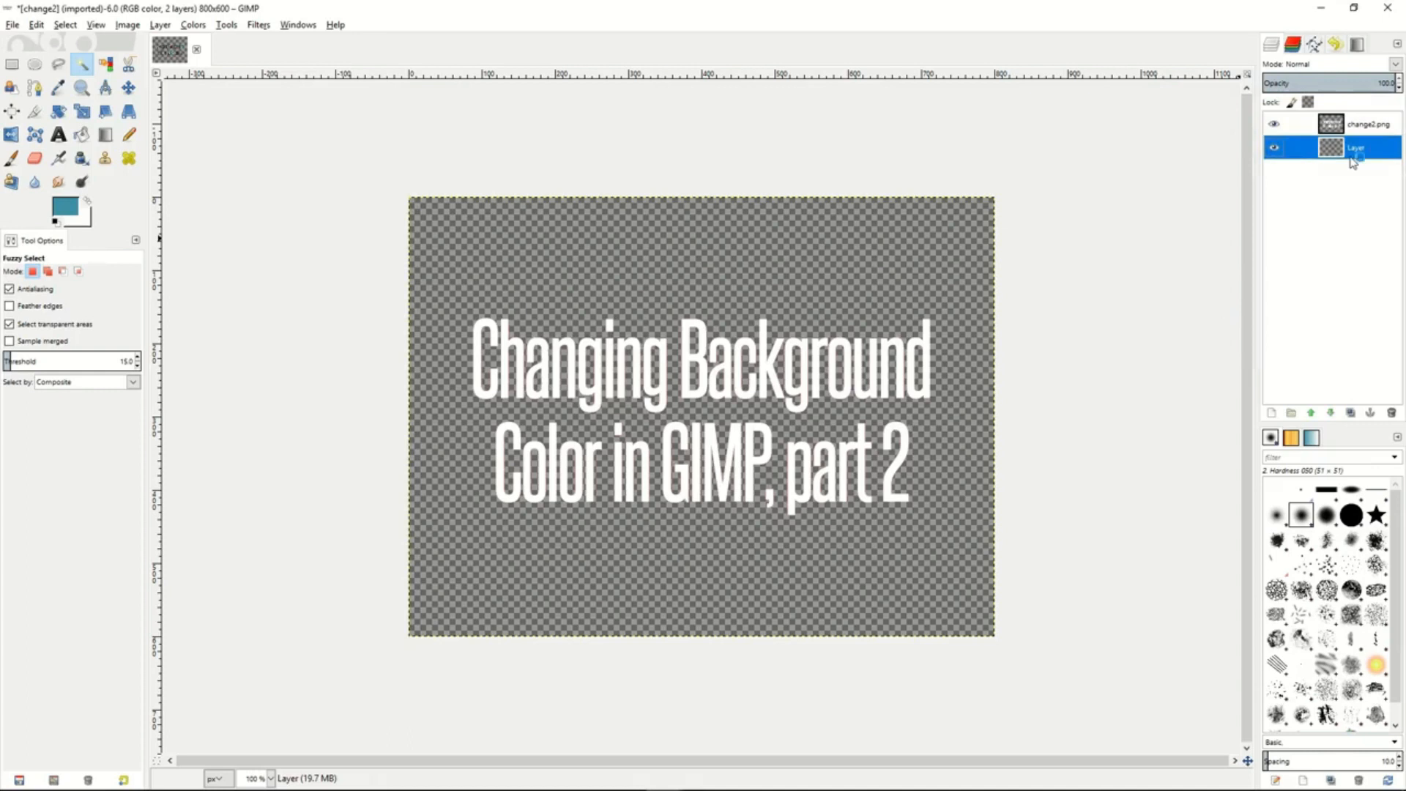
- Set the foreground color to grayish teal 81a7b0 and bucket-fill the new layer behind the text with it
left_click(71, 209)
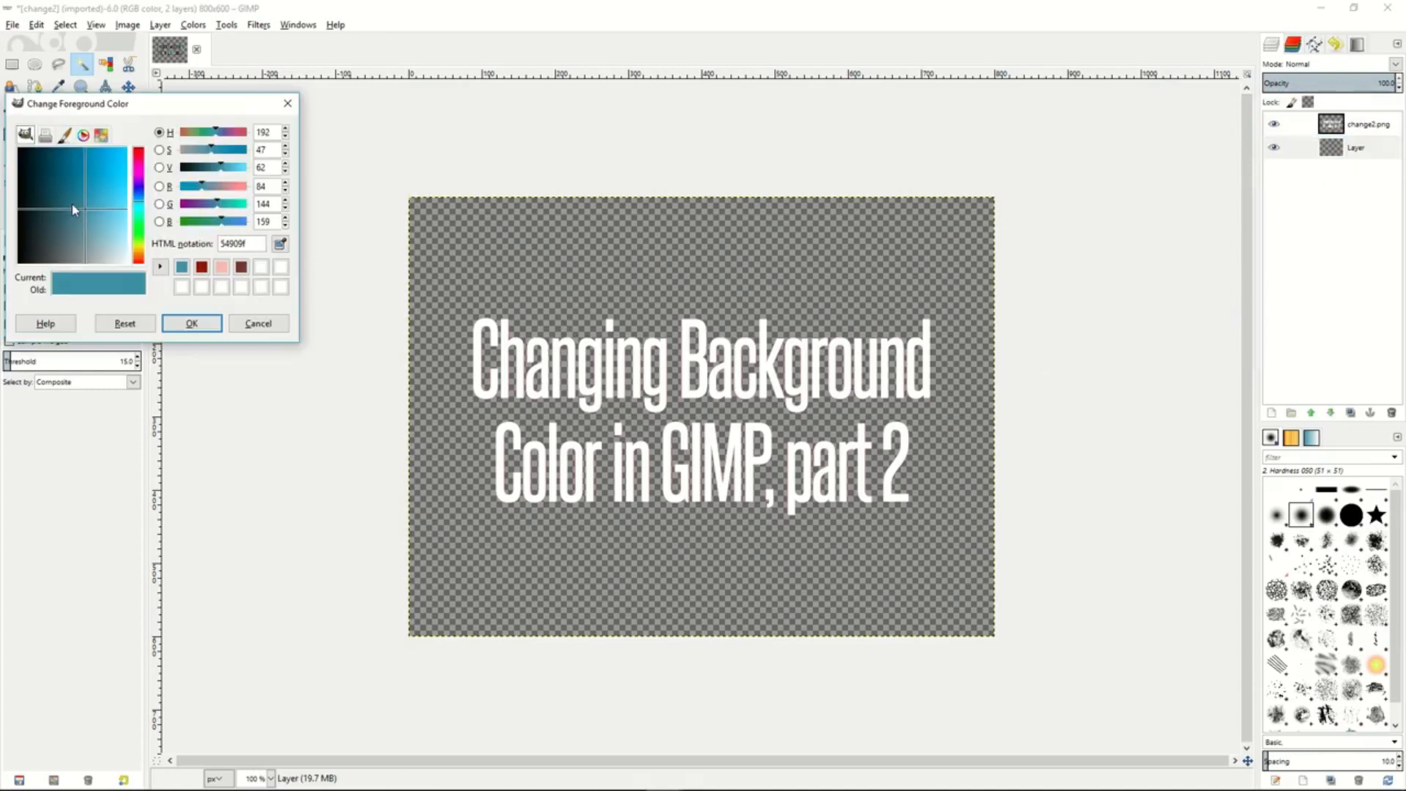
left_click(116, 227)
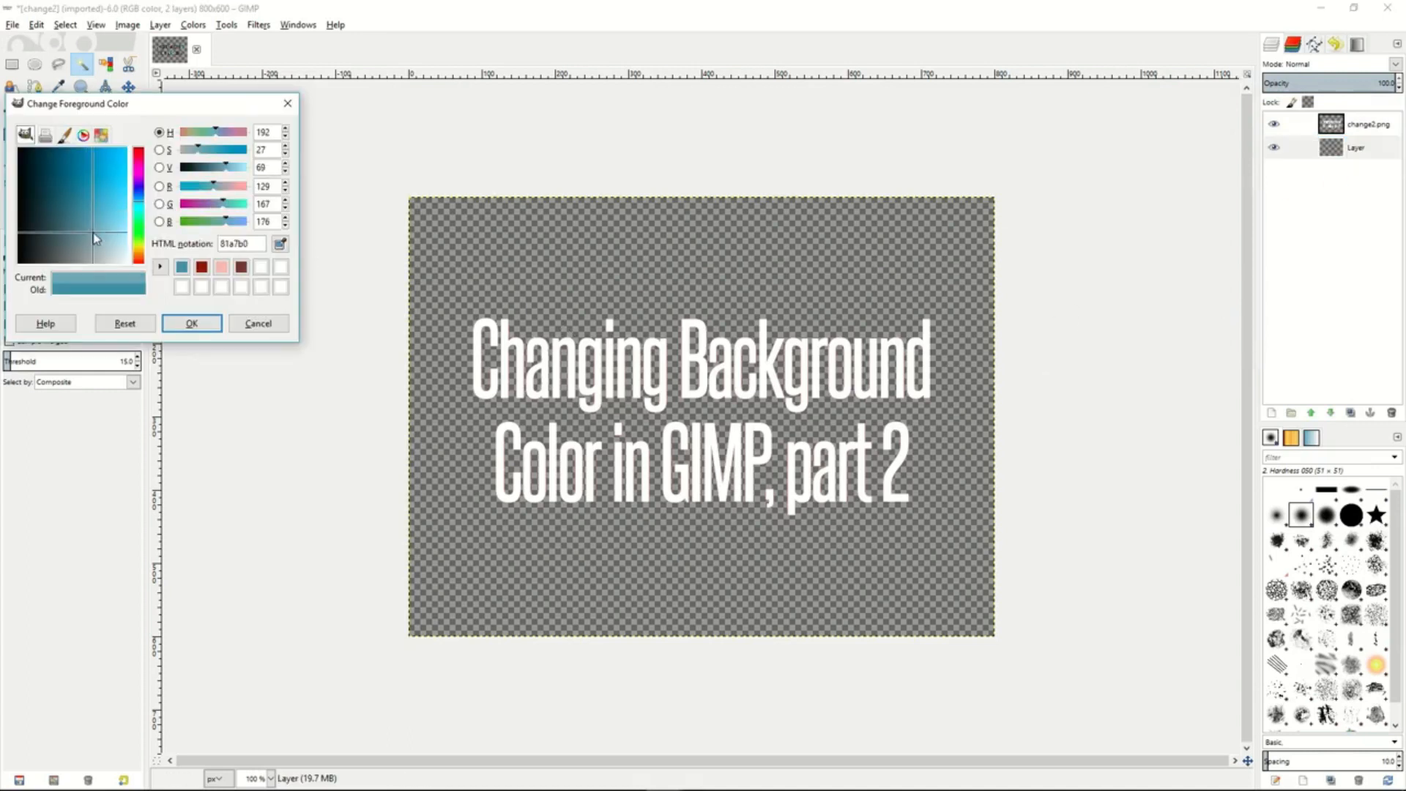
left_click(191, 322)
left_click(81, 134)
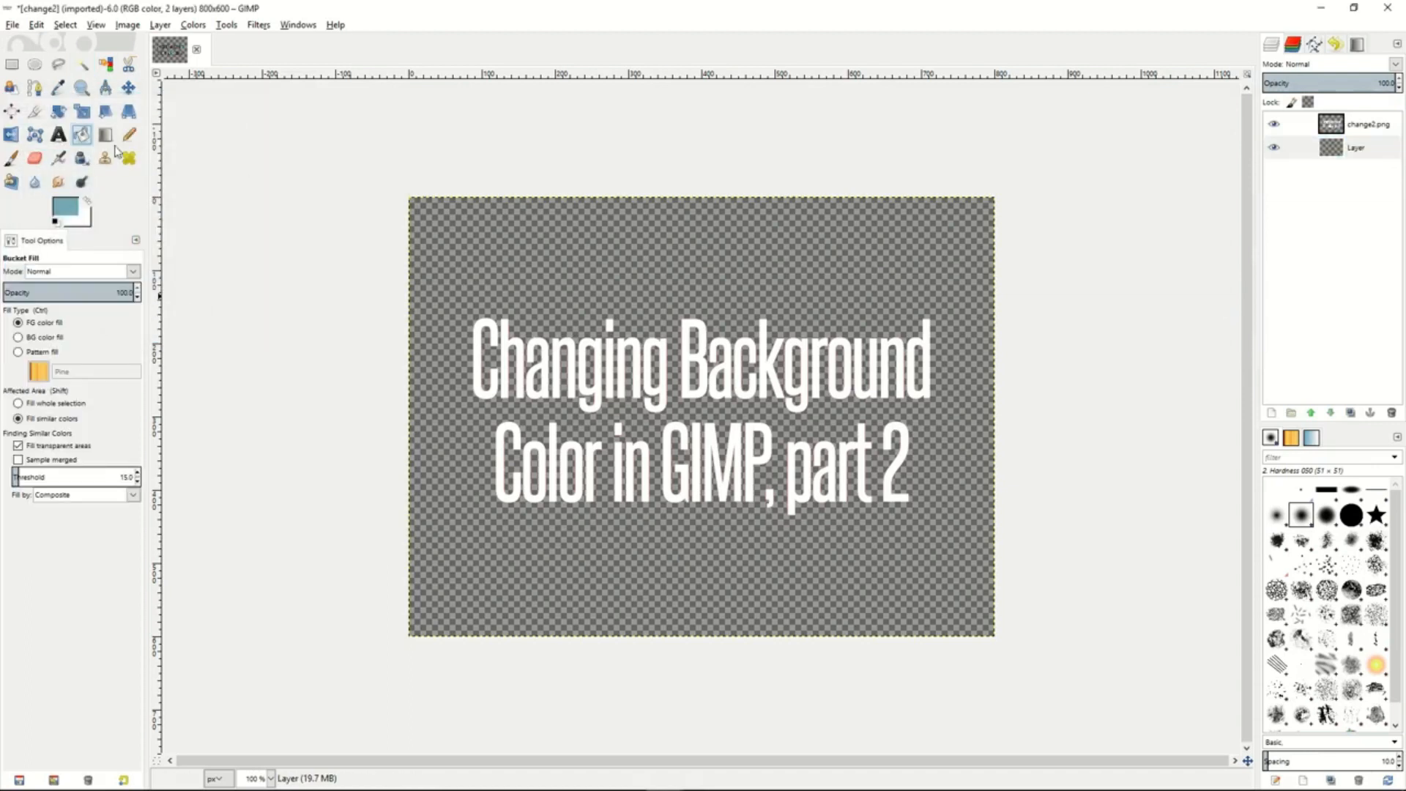
left_click(654, 284)
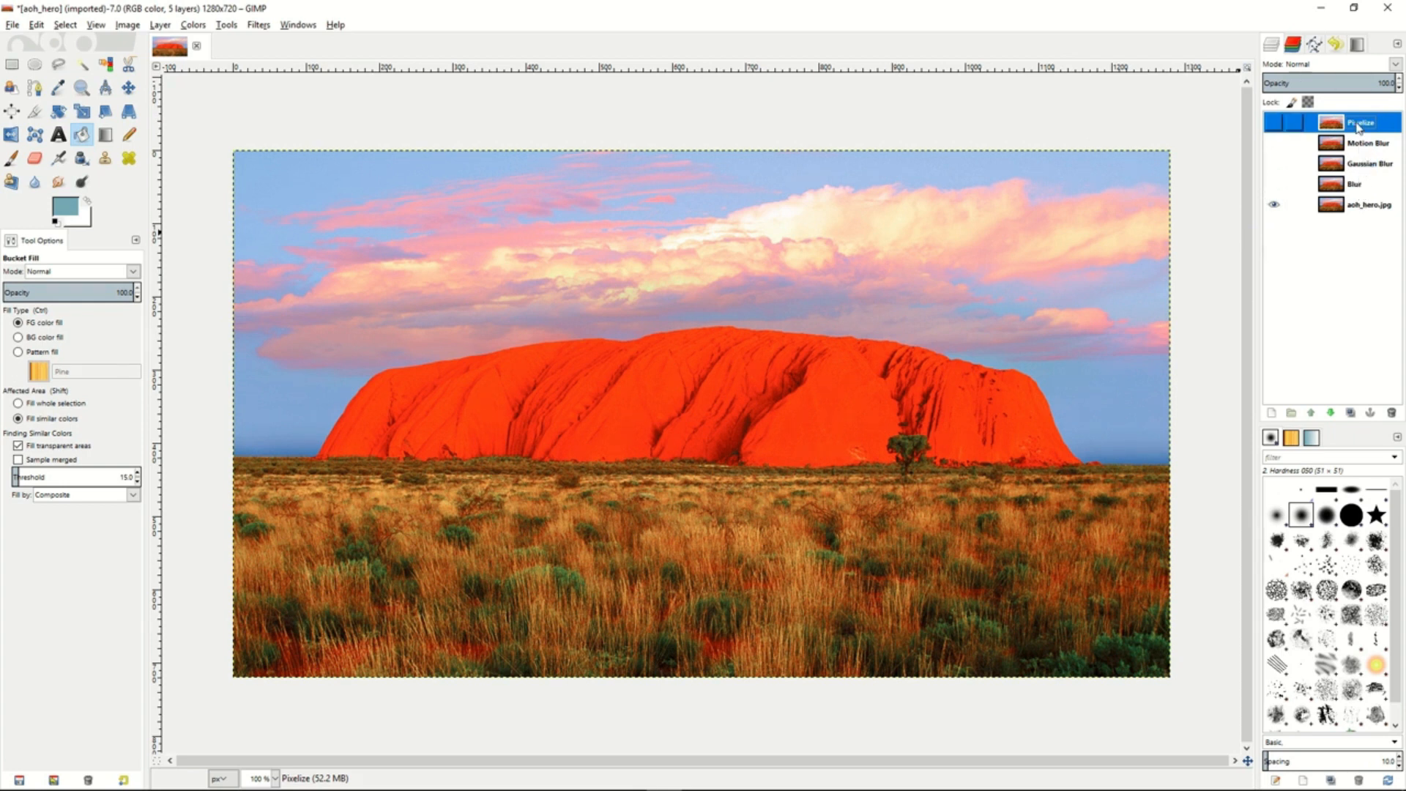
- Make the Blur layer visible and apply the basic Blur filter to it
left_click(1359, 188)
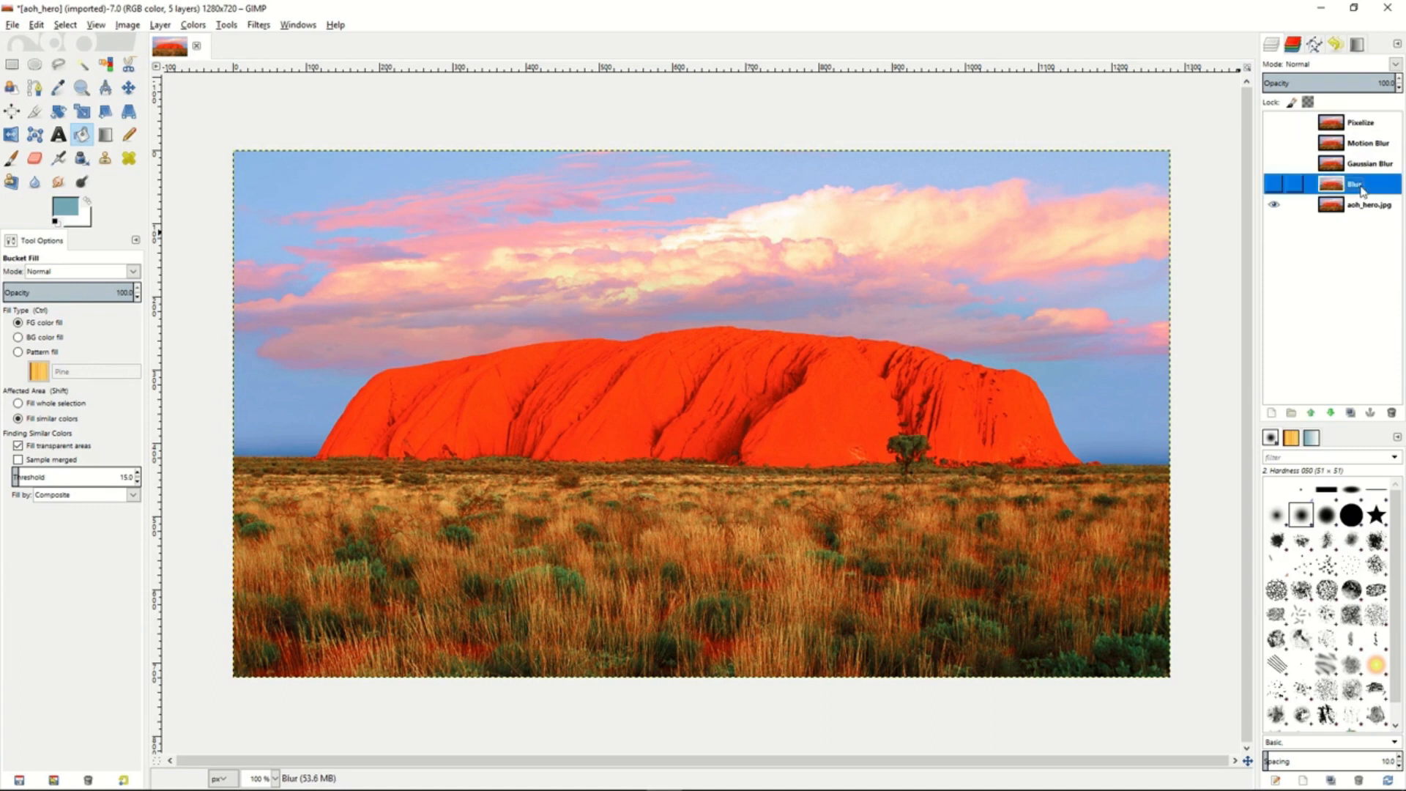
left_click(1274, 187)
left_click(260, 28)
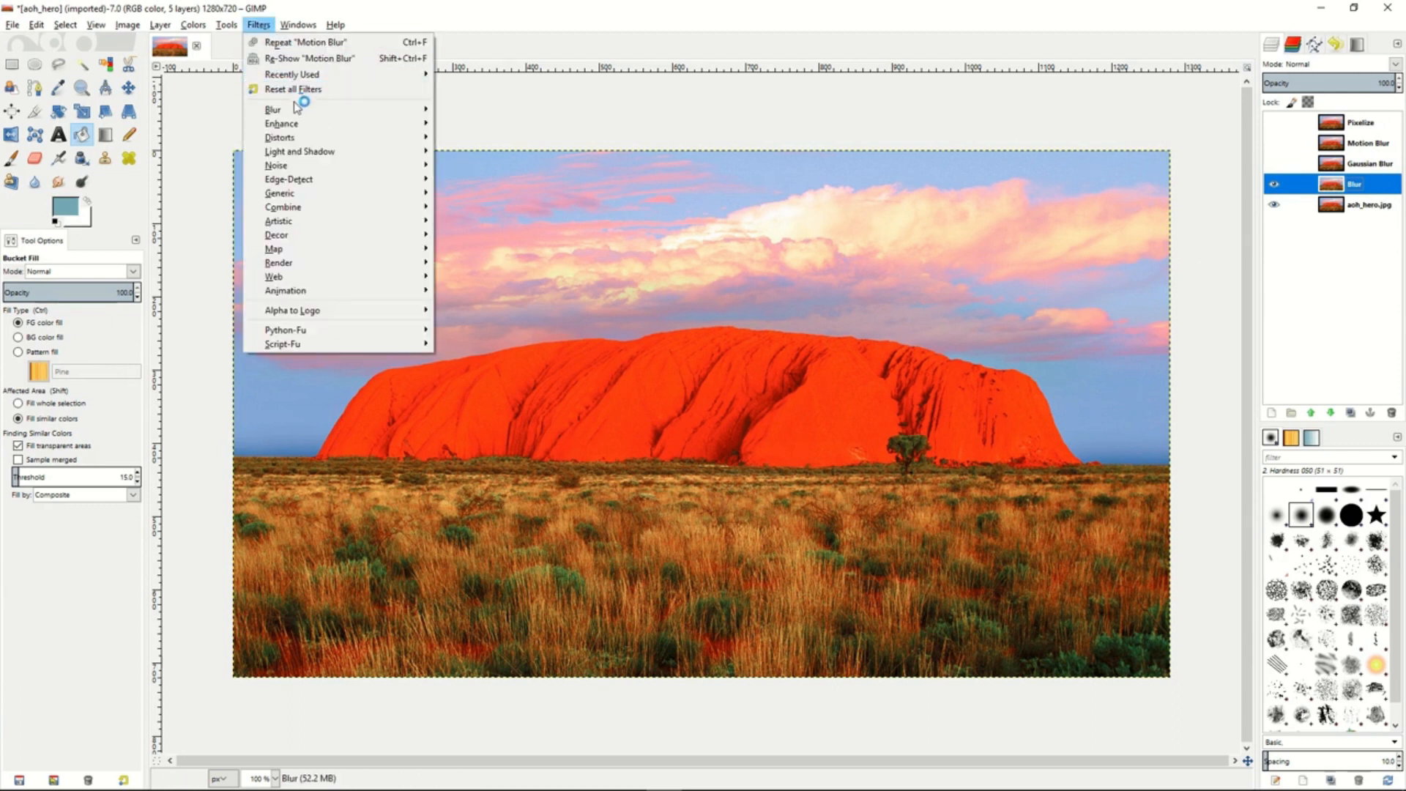
mouse_move(301, 111)
left_click(468, 111)
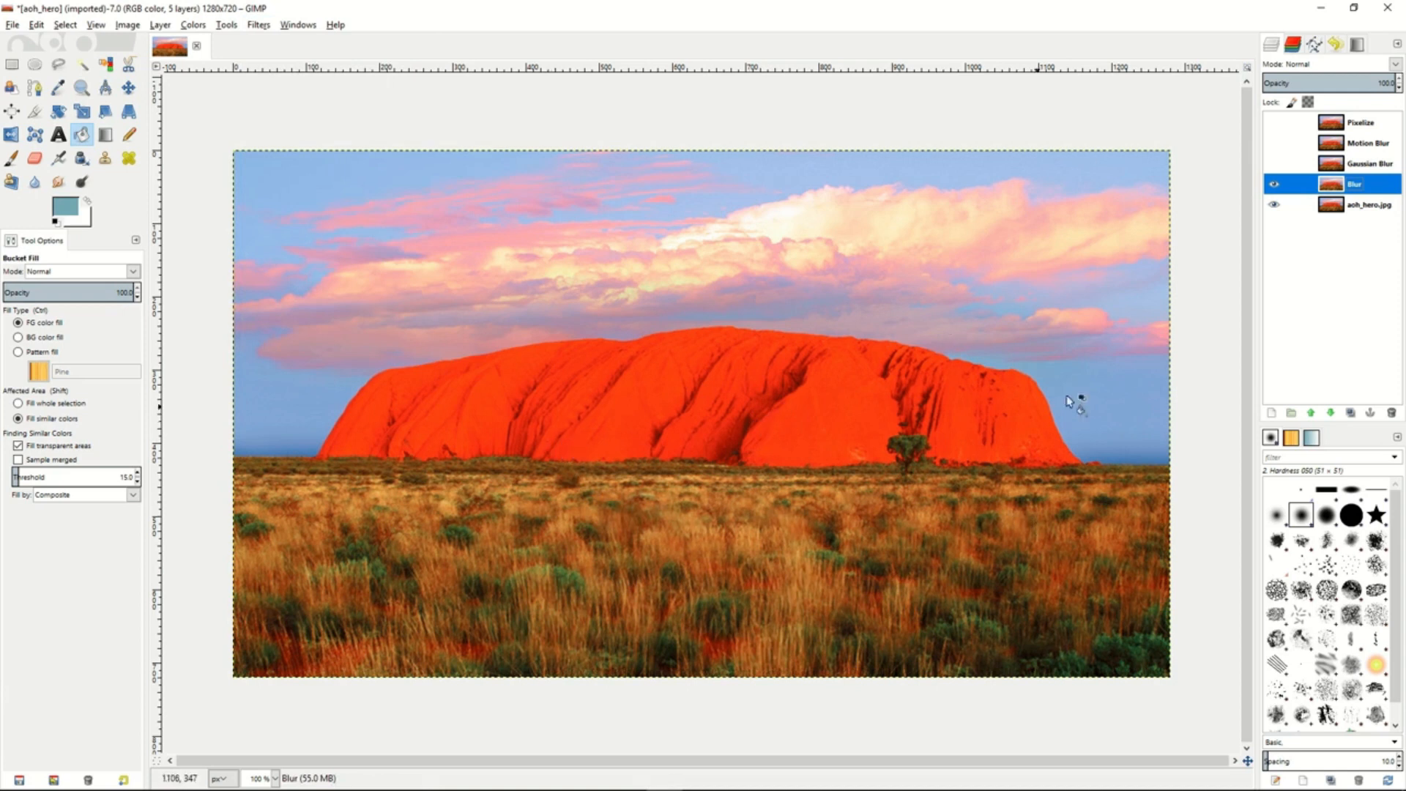
- Toggle the Blur layer's visibility repeatedly to compare the blurred photo with the original
left_click(1275, 189)
left_click(1274, 189)
left_click(1275, 189)
left_click(1274, 189)
- Make the Gaussian Blur layer visible and apply a Gaussian Blur with an adjusted radius and the RLE method
left_click(1369, 164)
left_click(1275, 164)
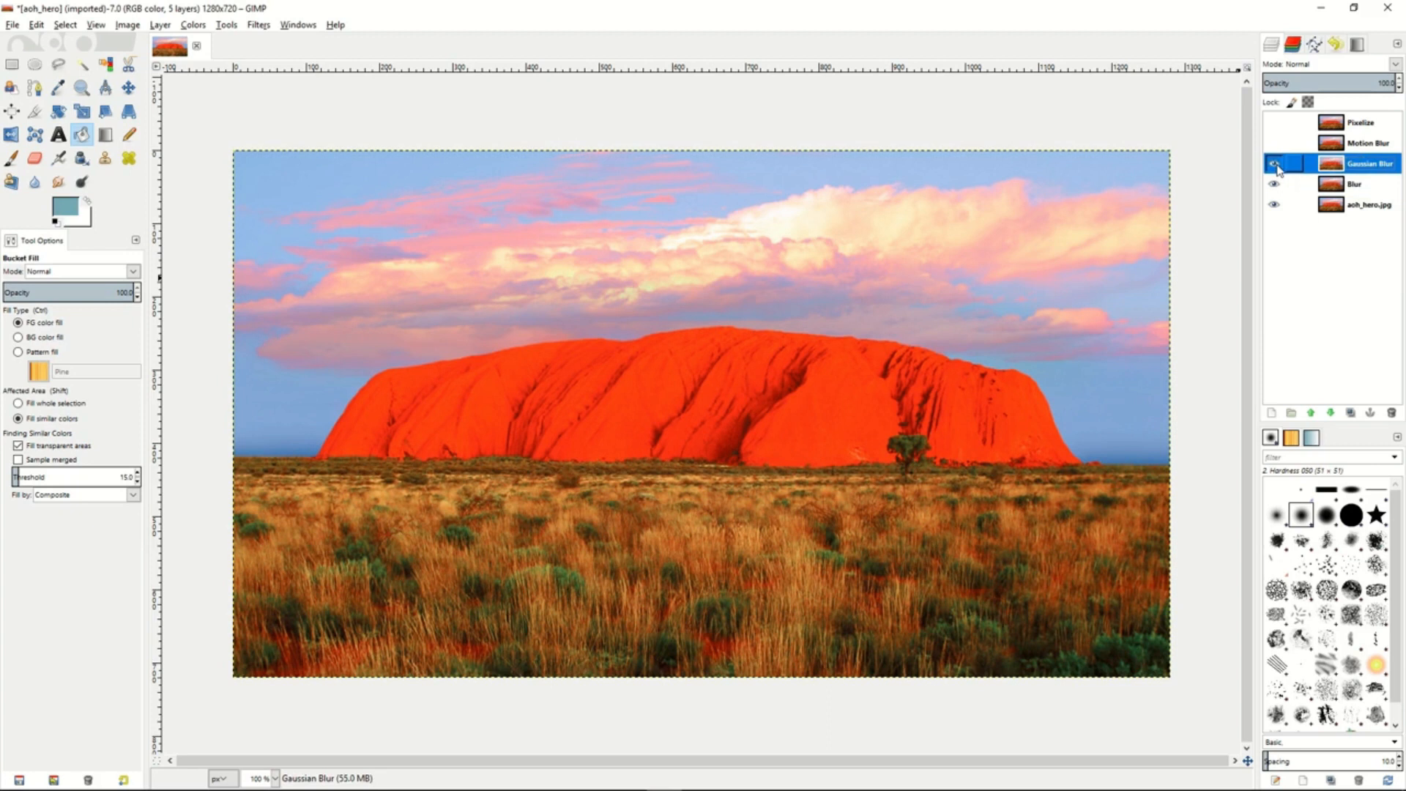
left_click(259, 24)
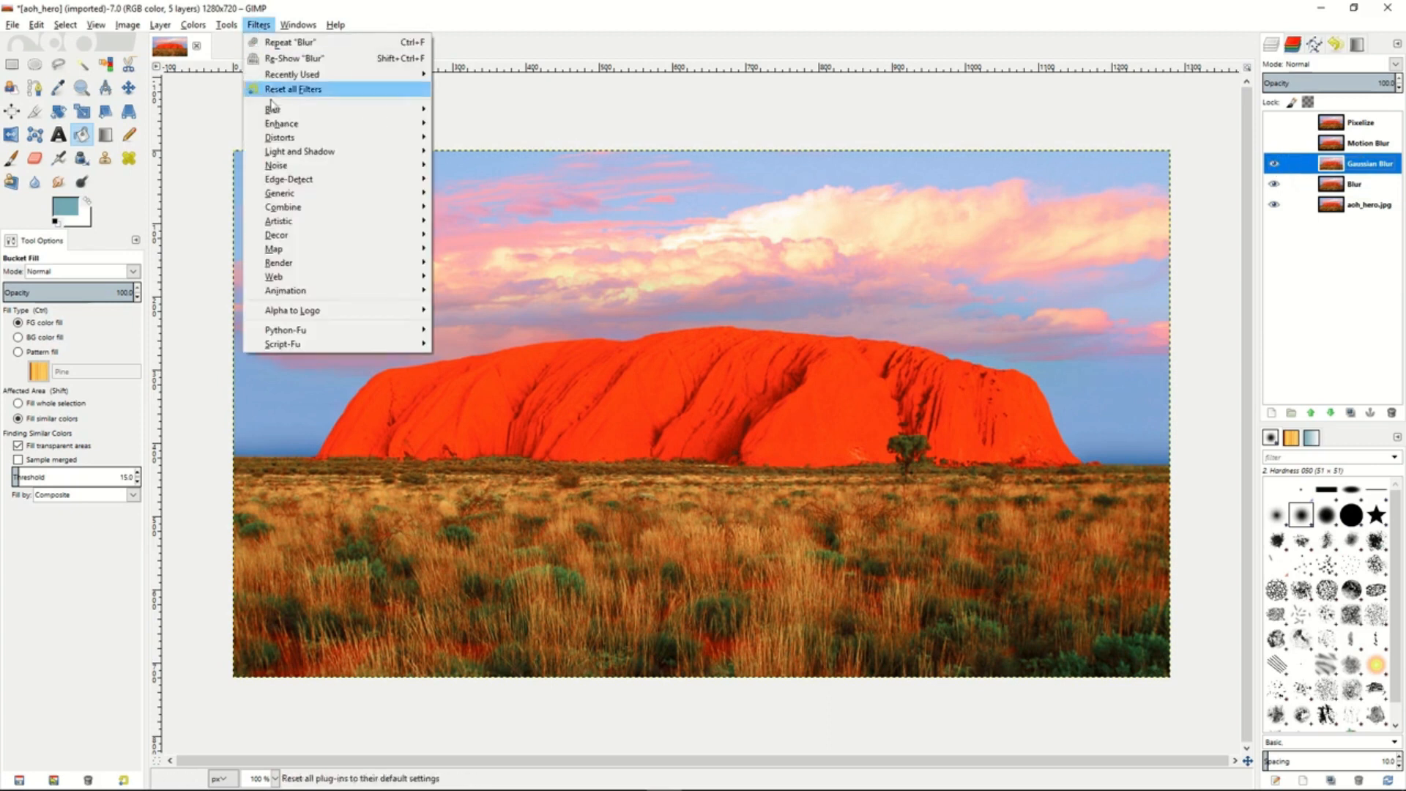
mouse_move(272, 109)
left_click(497, 124)
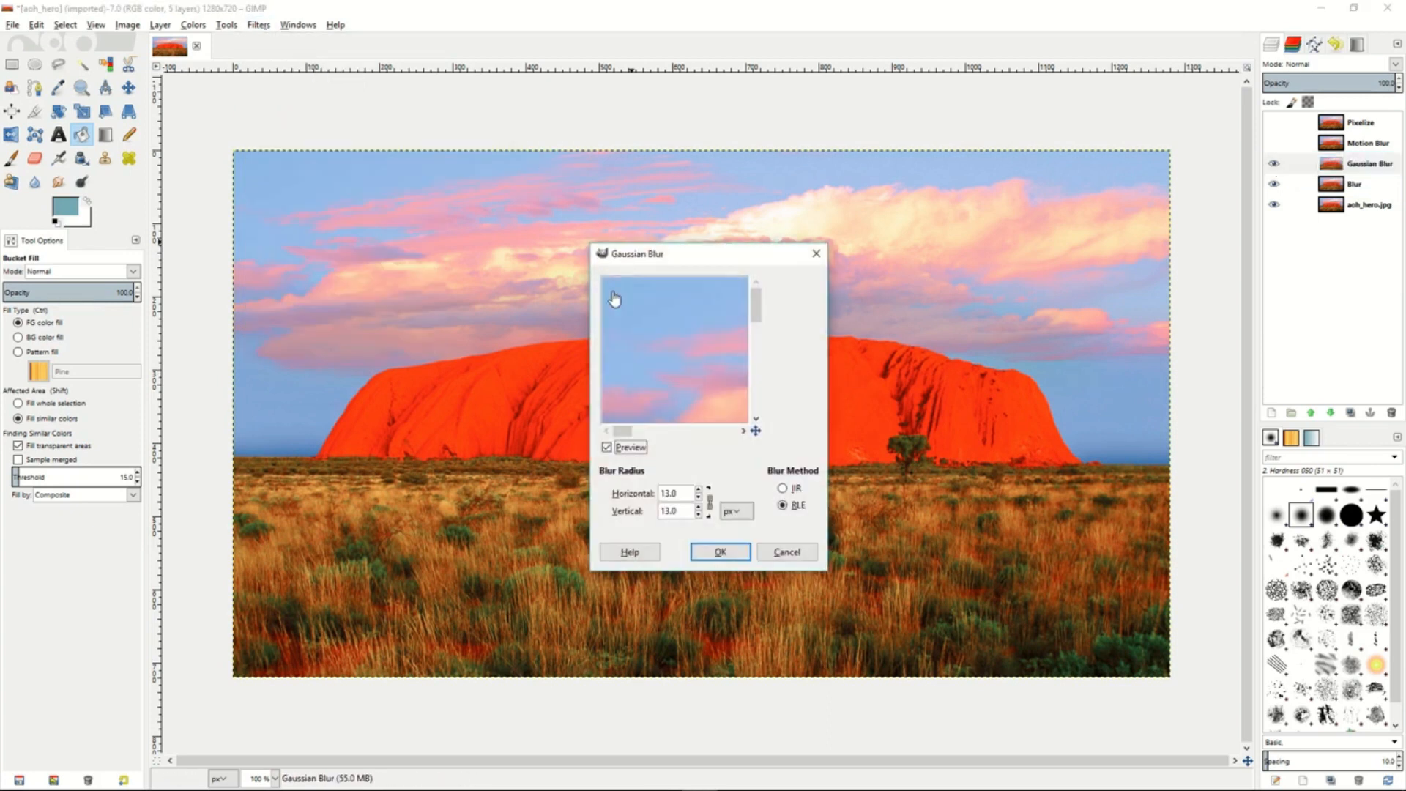
left_click(699, 498)
left_click(698, 498)
left_click(699, 498)
left_click(698, 498)
left_click(699, 489)
left_click(699, 489)
left_click(699, 489)
left_click(719, 550)
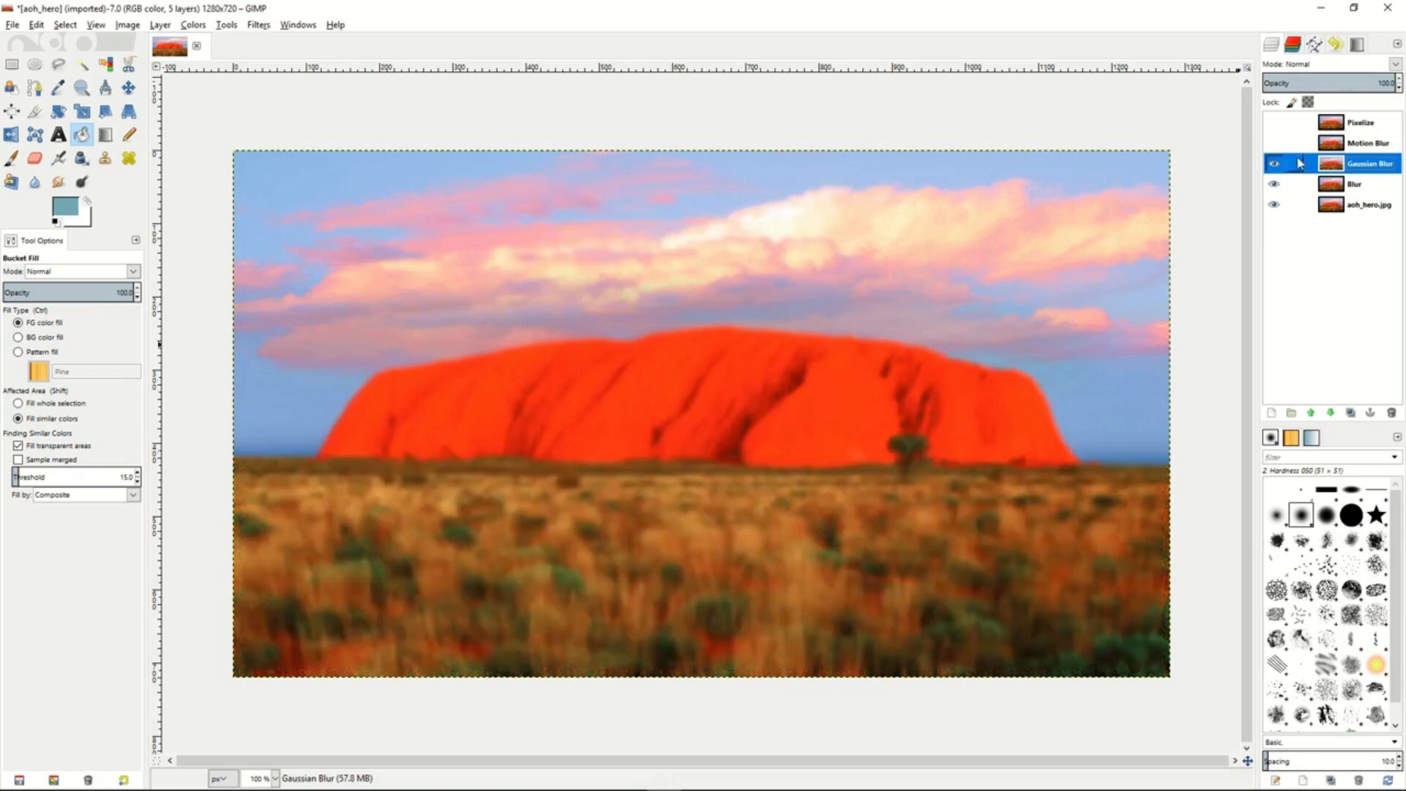
- Make the Motion Blur layer visible and apply an outward Zoom motion blur centered at 640, 360 px with length 28
left_click(1361, 147)
left_click(1274, 143)
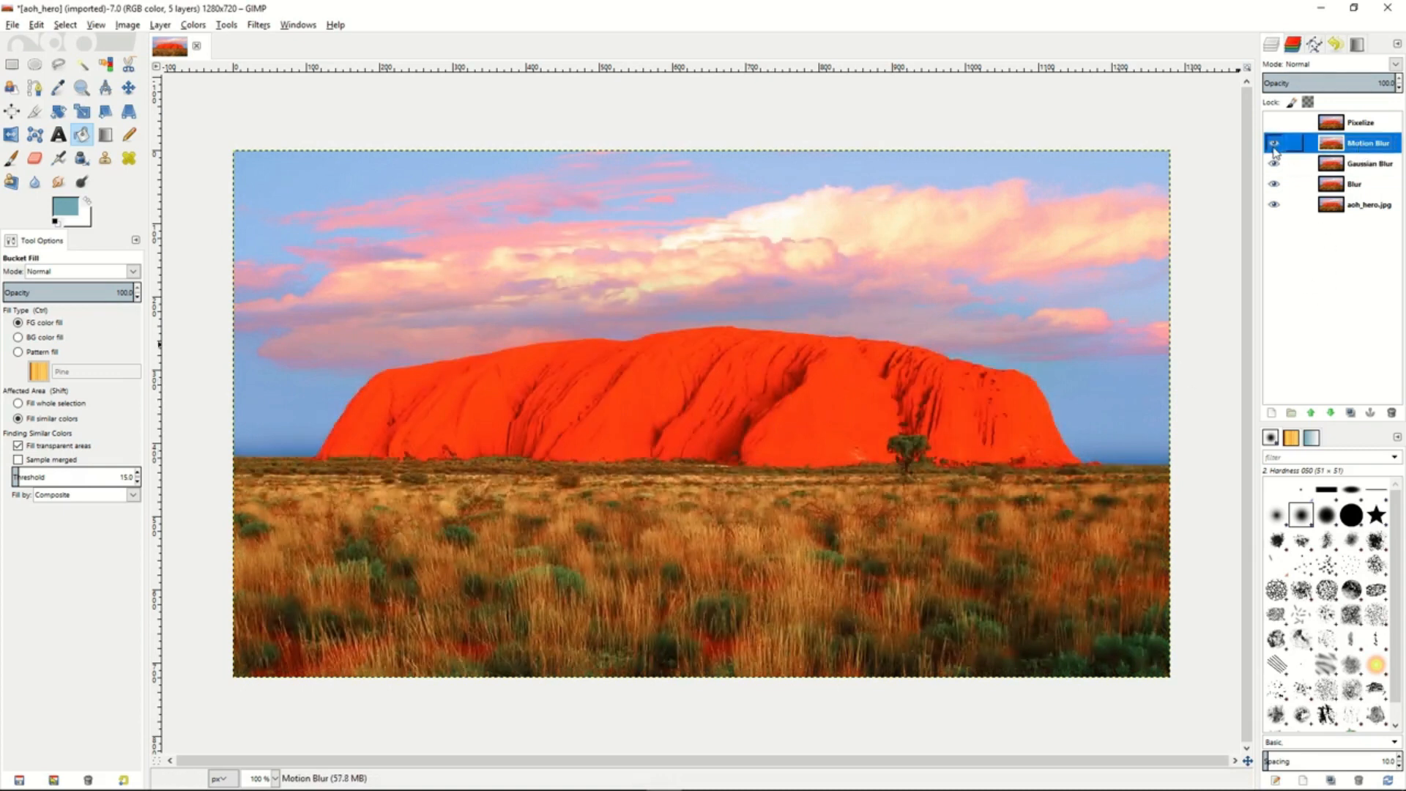
left_click(258, 25)
mouse_move(278, 110)
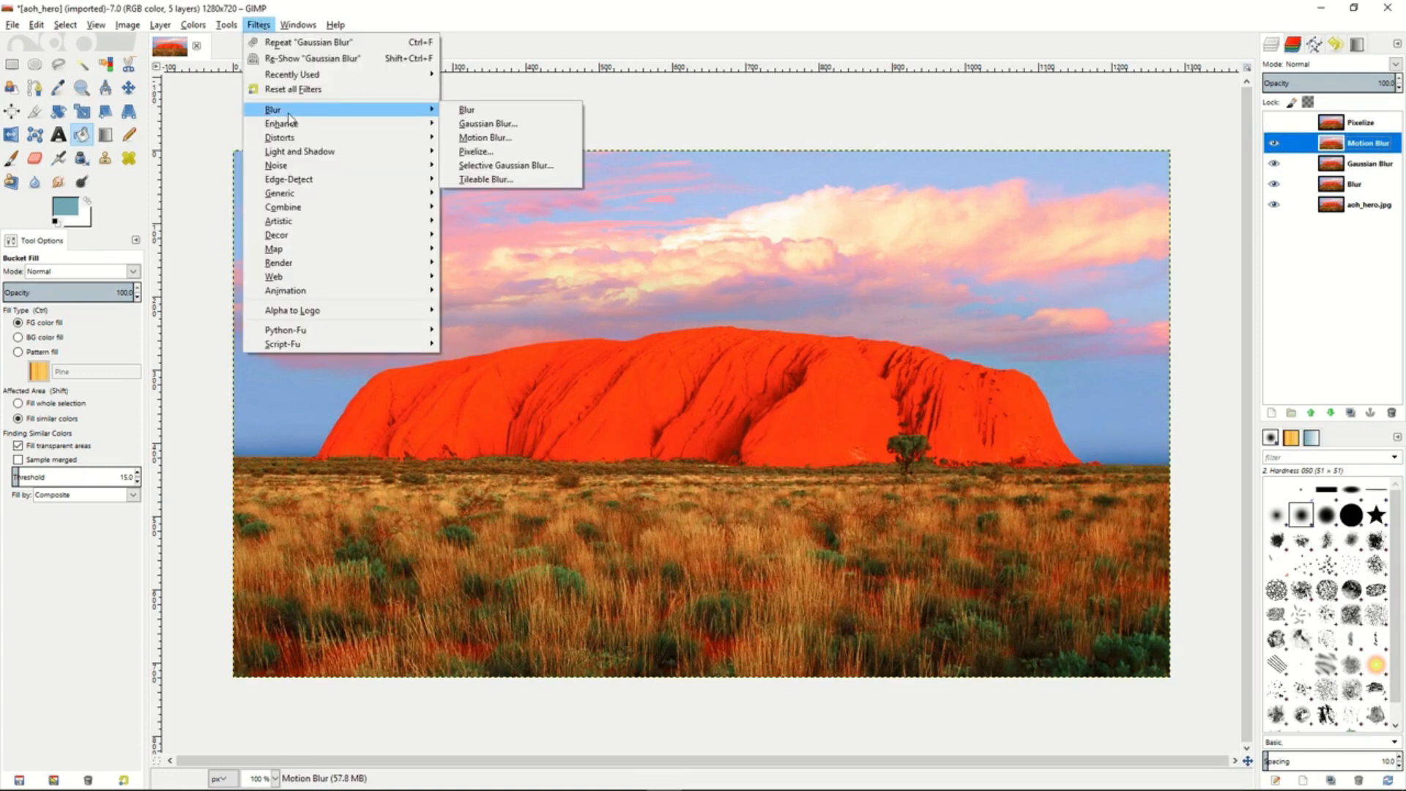
left_click(542, 138)
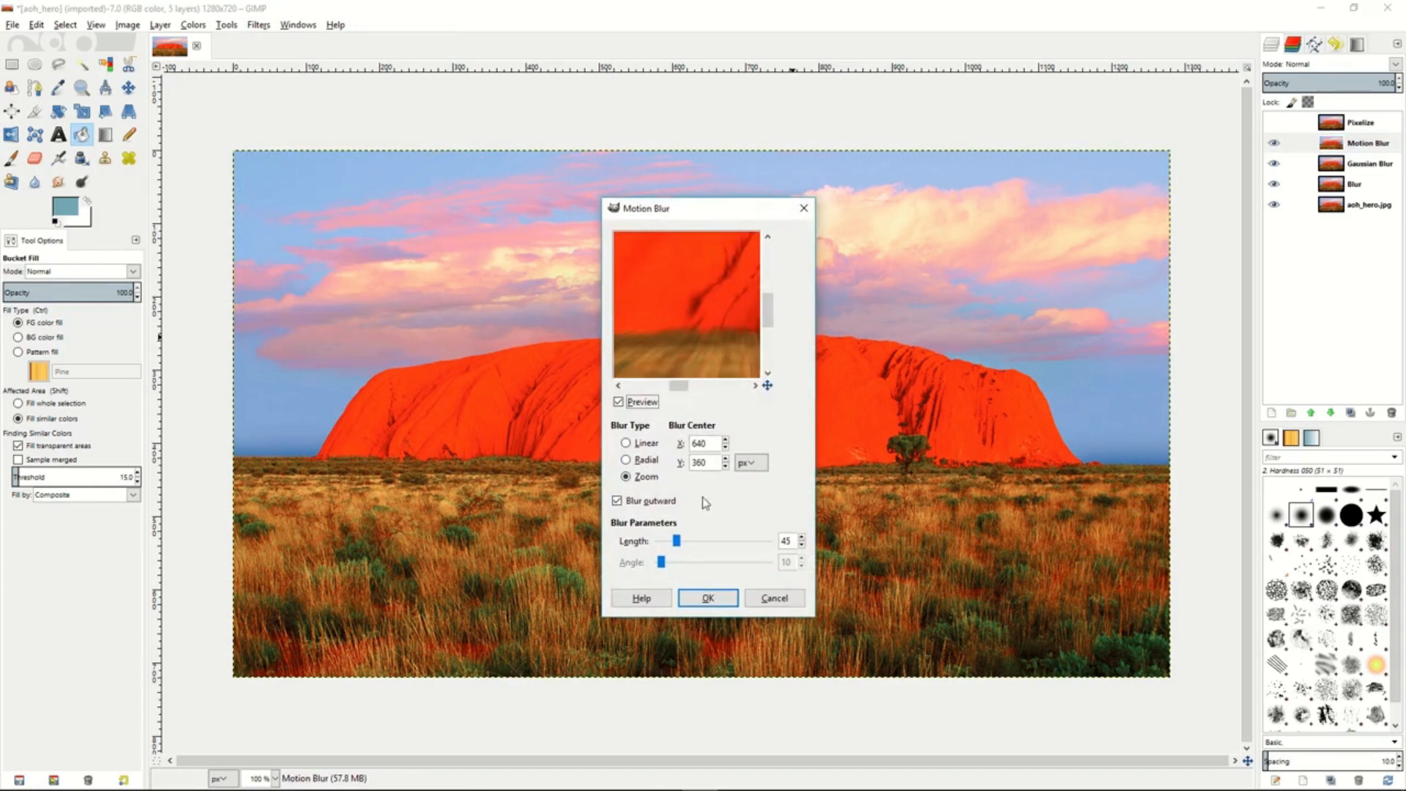
left_click_drag(677, 541, 669, 541)
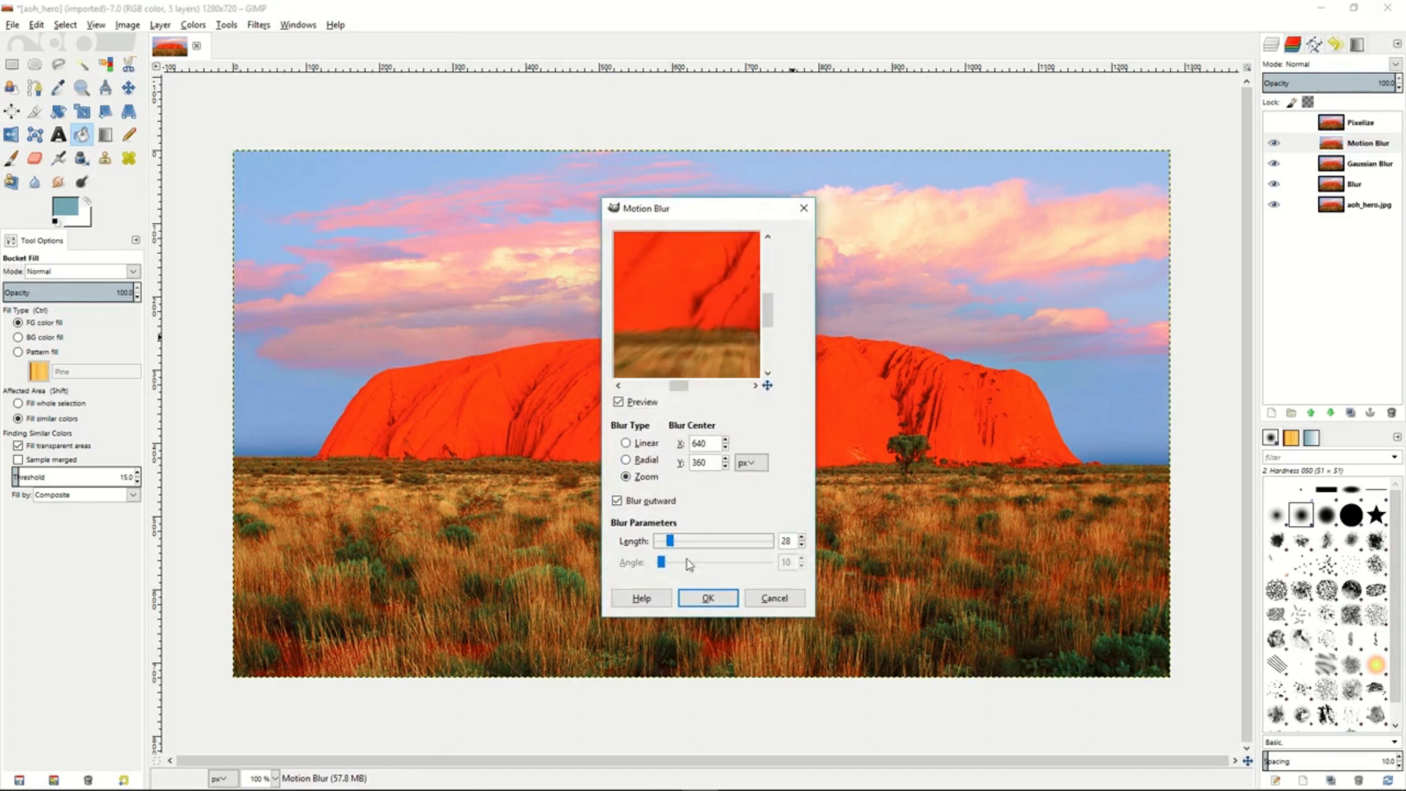
left_click(708, 598)
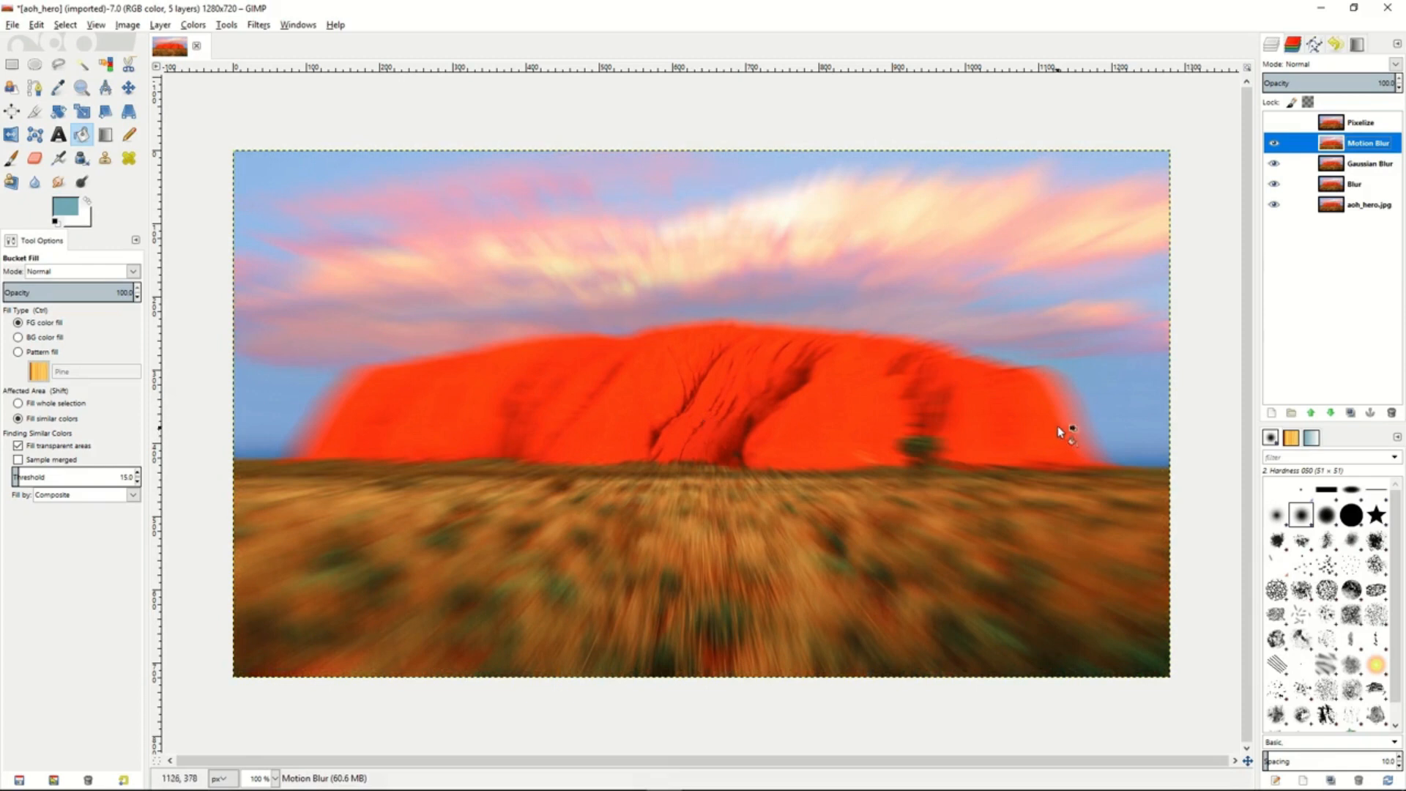
- Make the Pixelize layer visible and apply the Pixelize filter with a pixel width and height of 7 px
left_click(1275, 124)
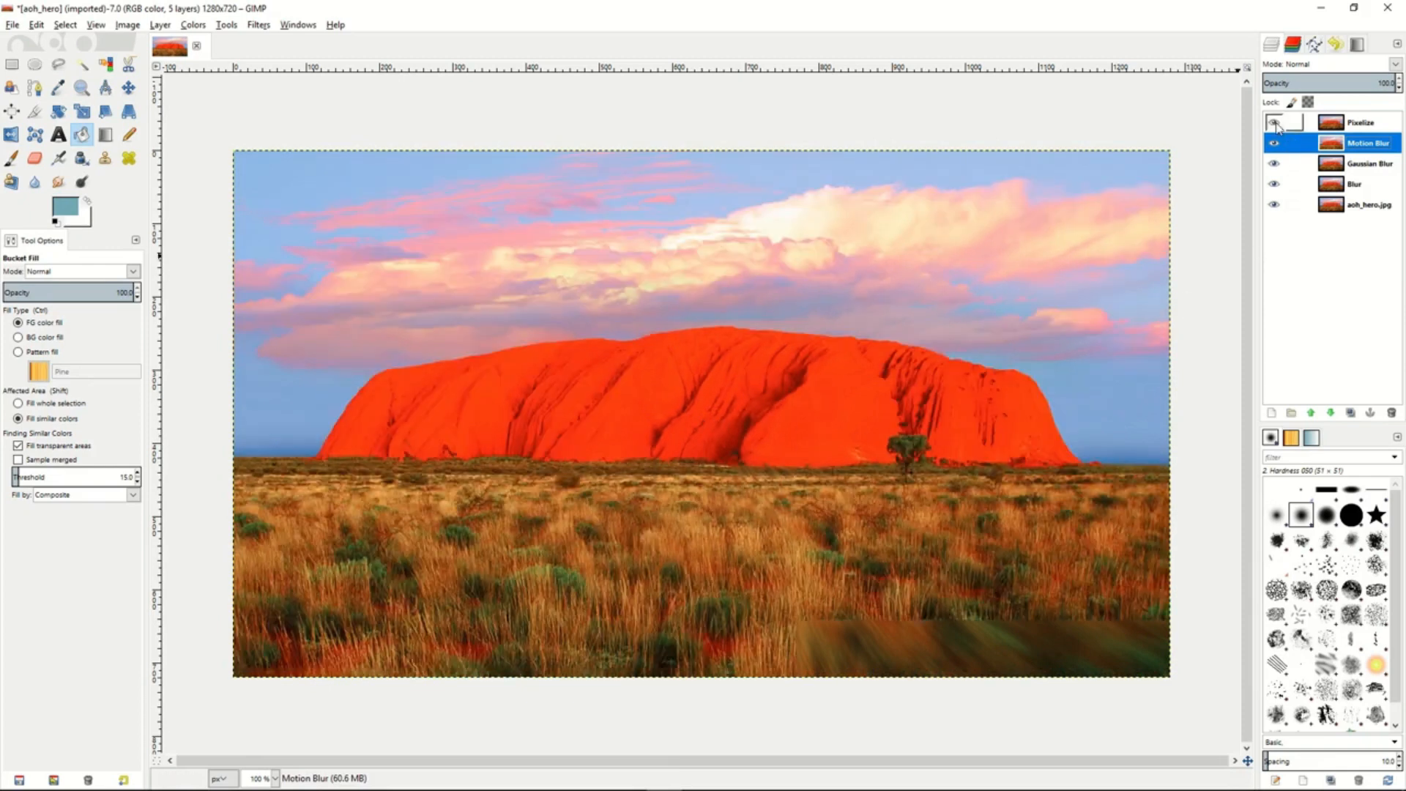
left_click(1382, 132)
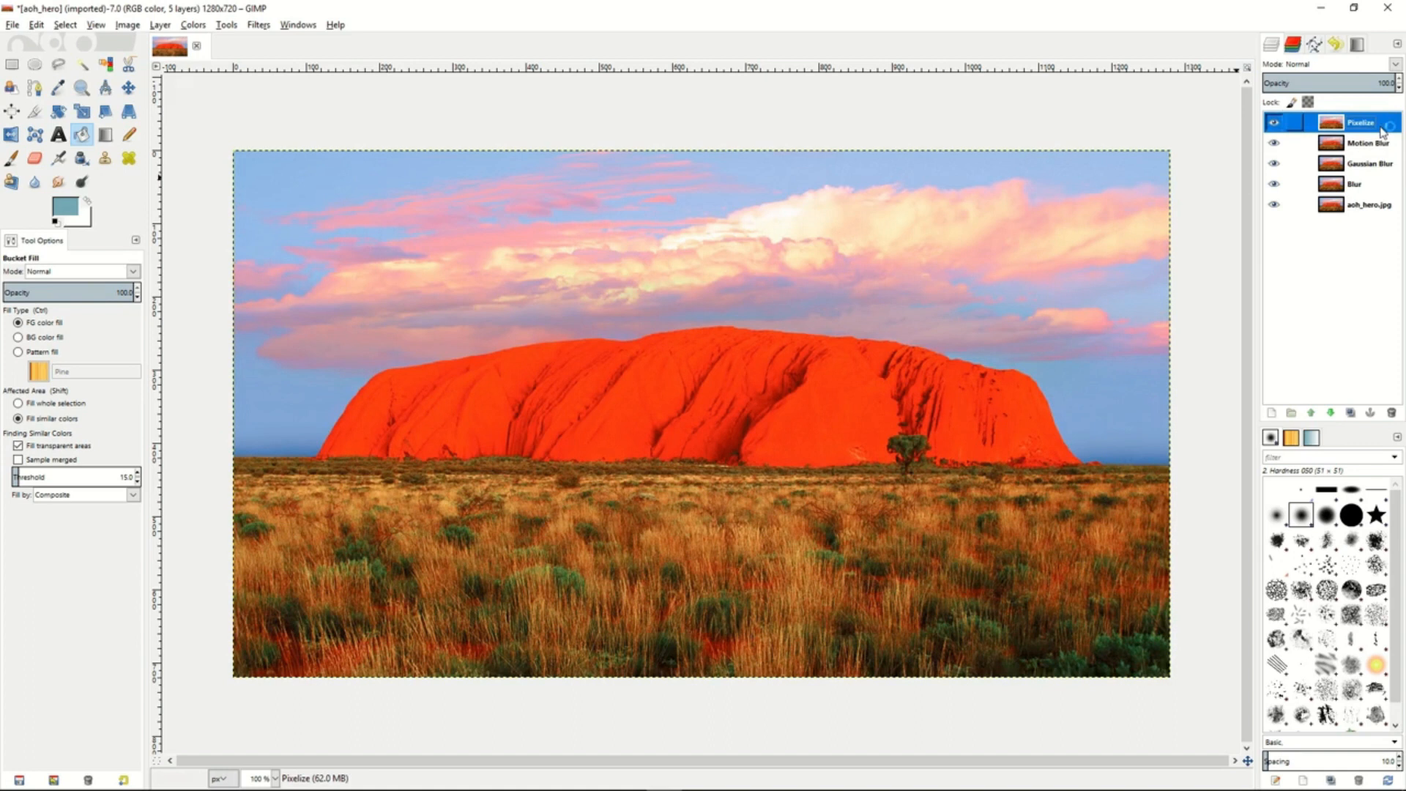
left_click(258, 27)
mouse_move(410, 110)
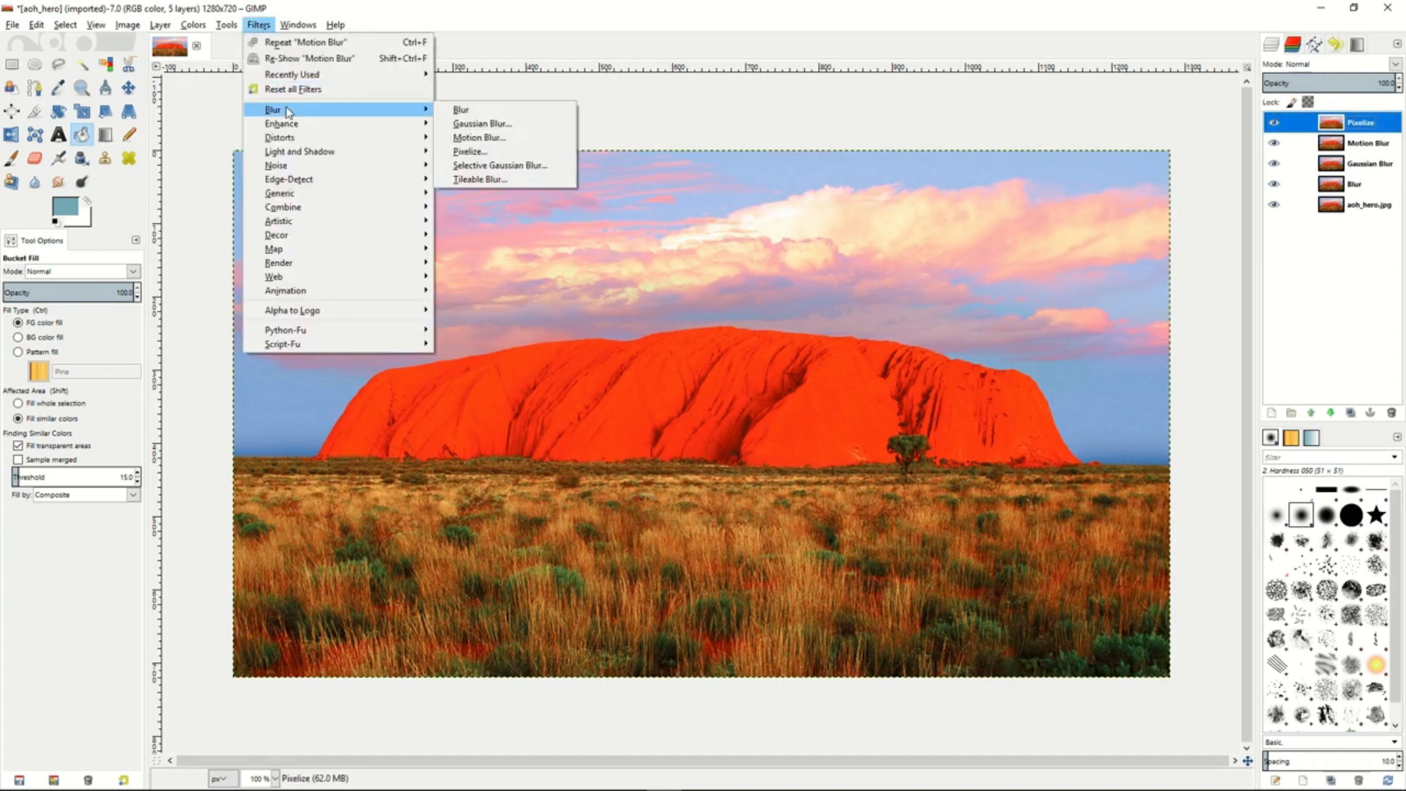
left_click(483, 152)
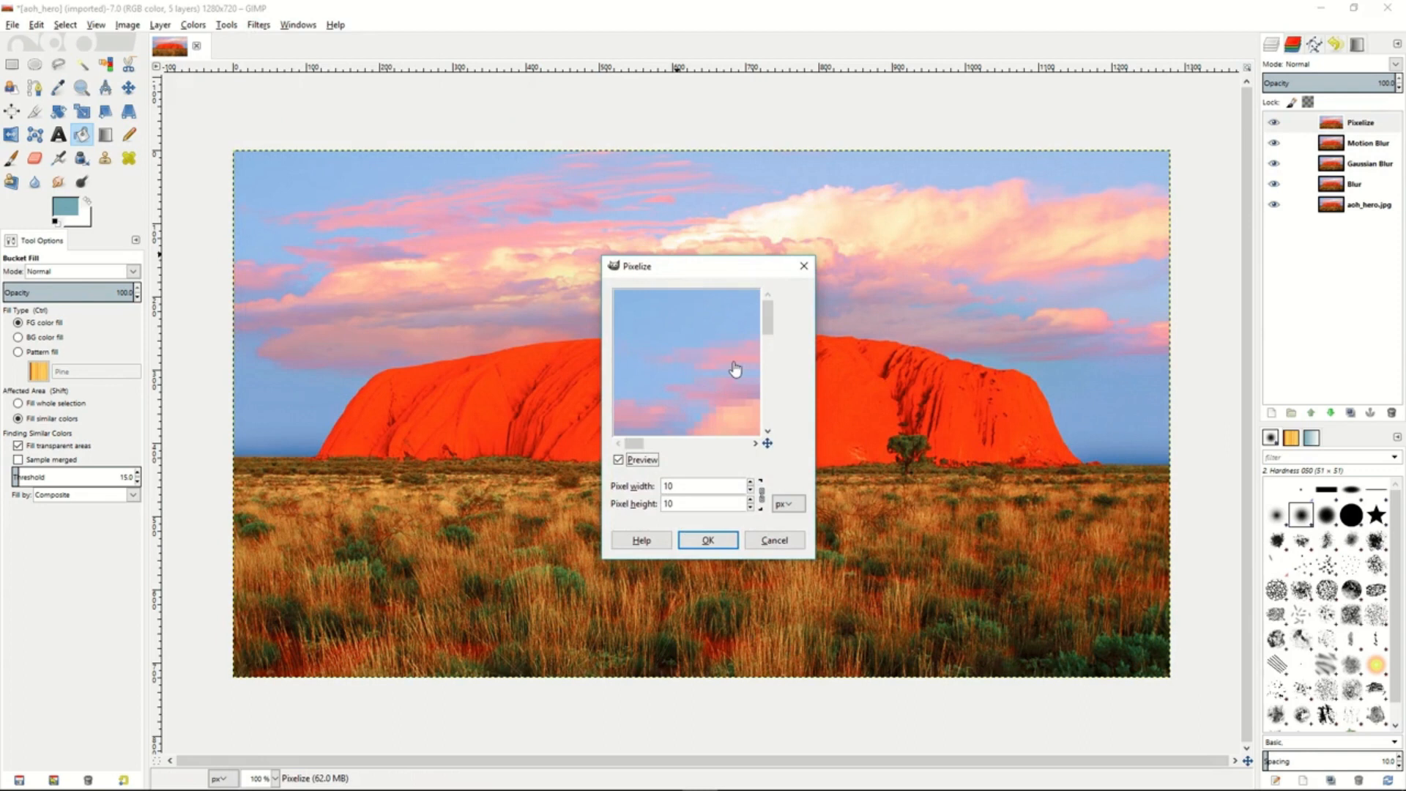
left_click_drag(744, 386, 710, 393)
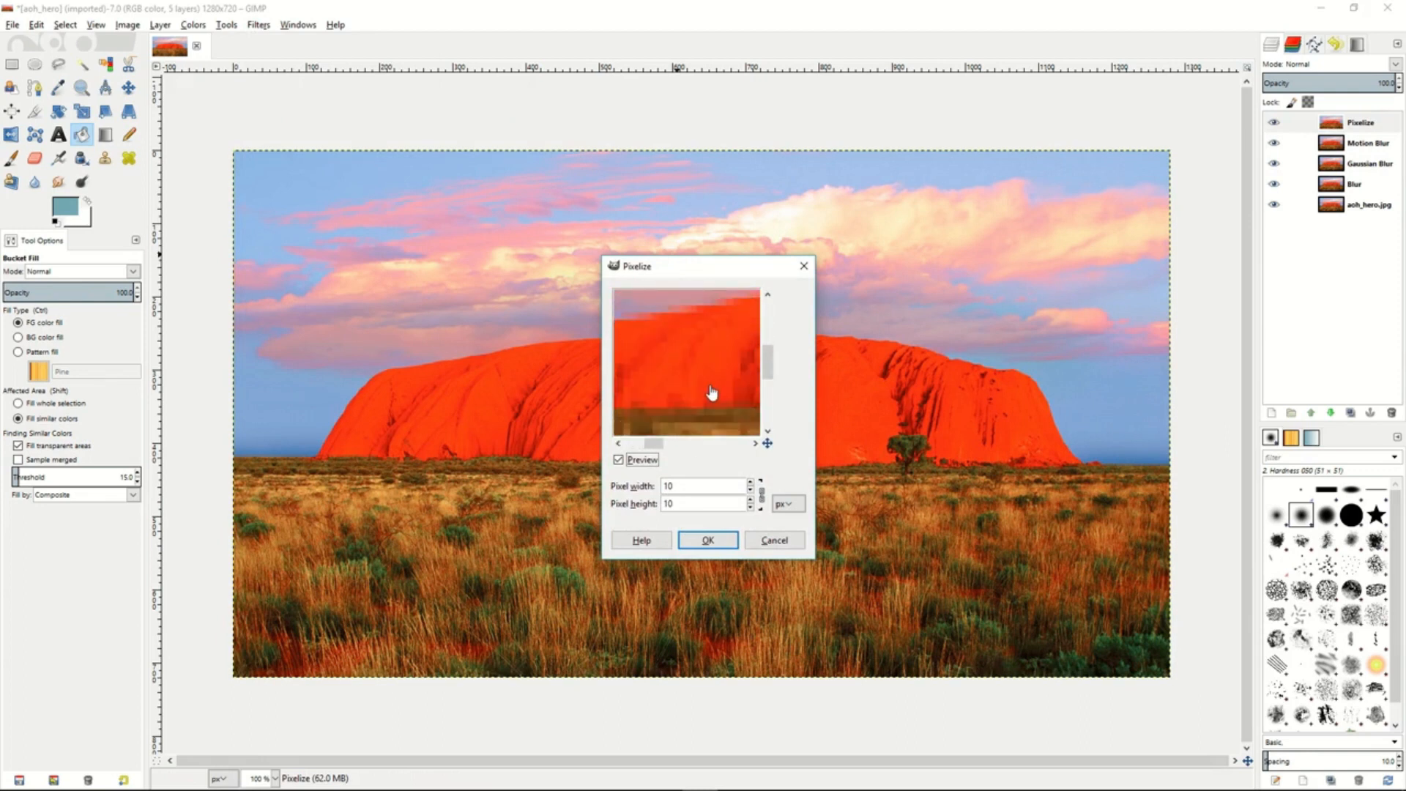
left_click(750, 489)
left_click(750, 489)
left_click(751, 489)
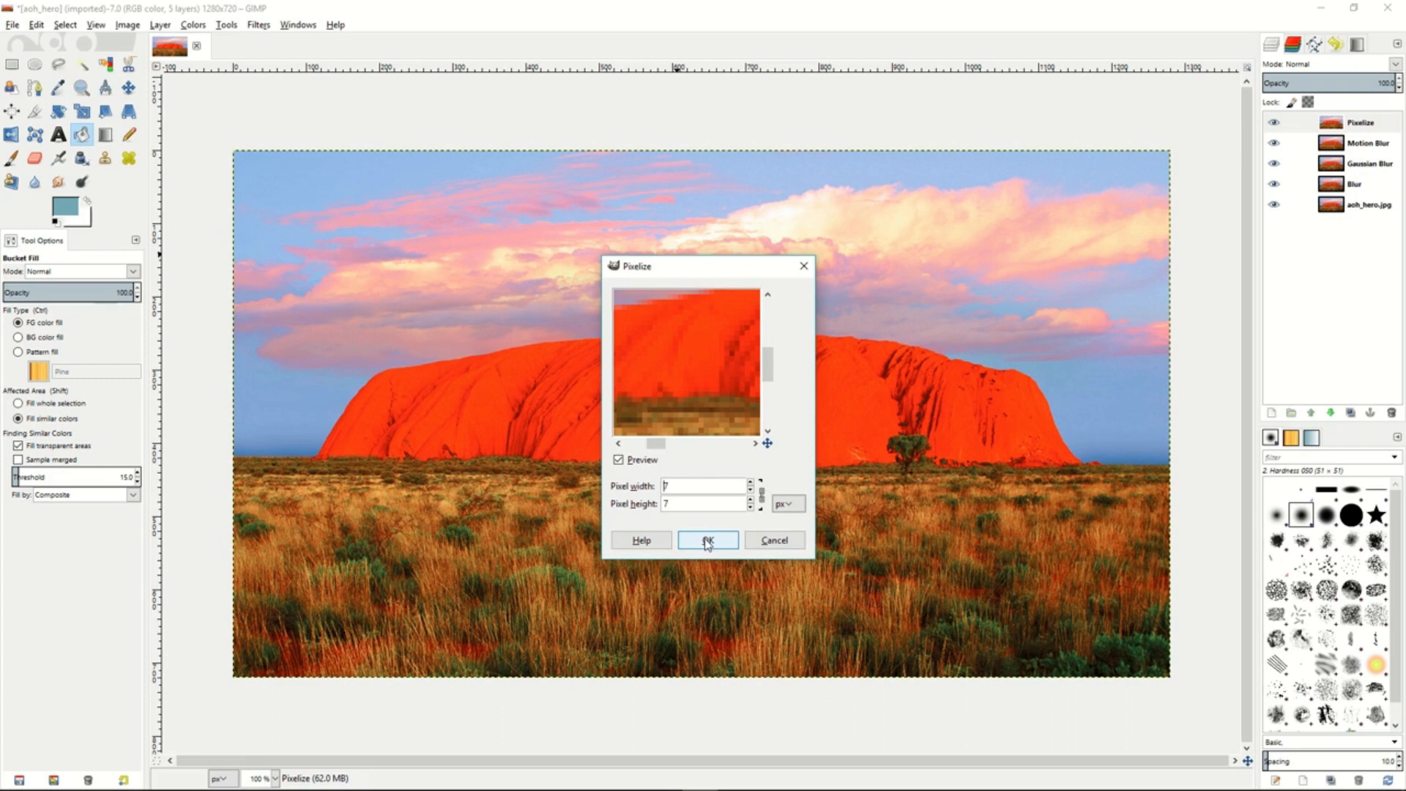
left_click(706, 540)
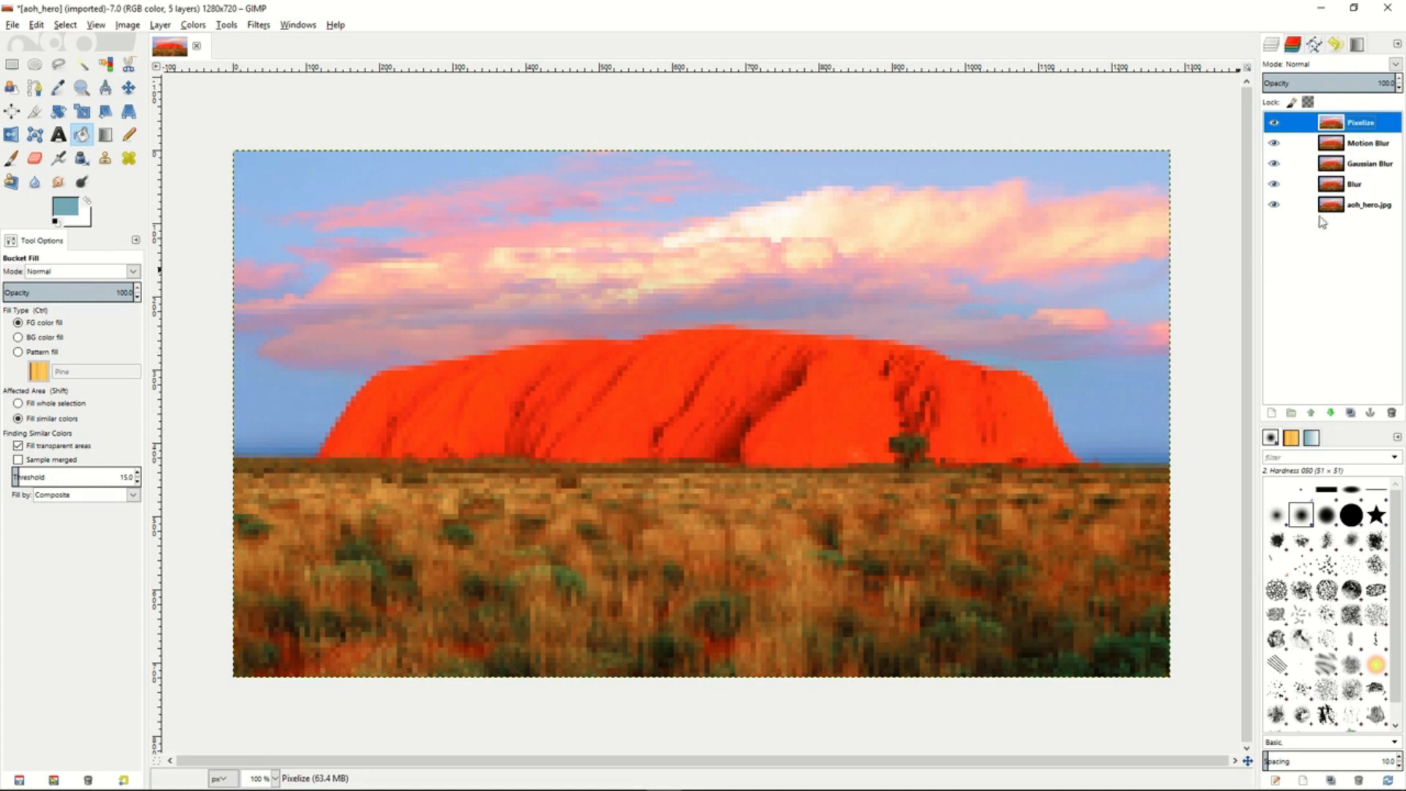
- Hide the Pixelize, Motion Blur and Gaussian Blur layers and lower the Blur layer's opacity to roughly half
left_click_drag(1278, 124, 1274, 189)
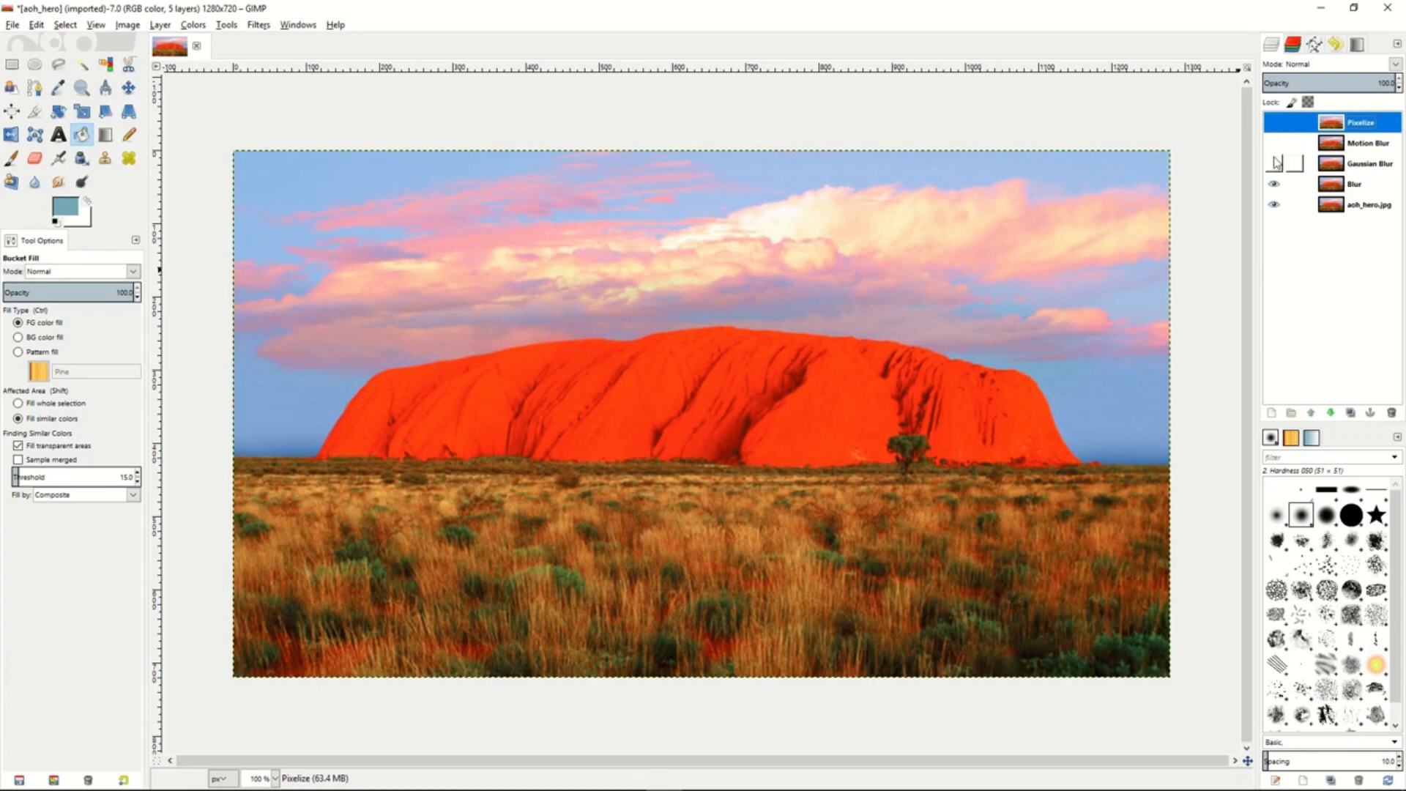
left_click(1356, 188)
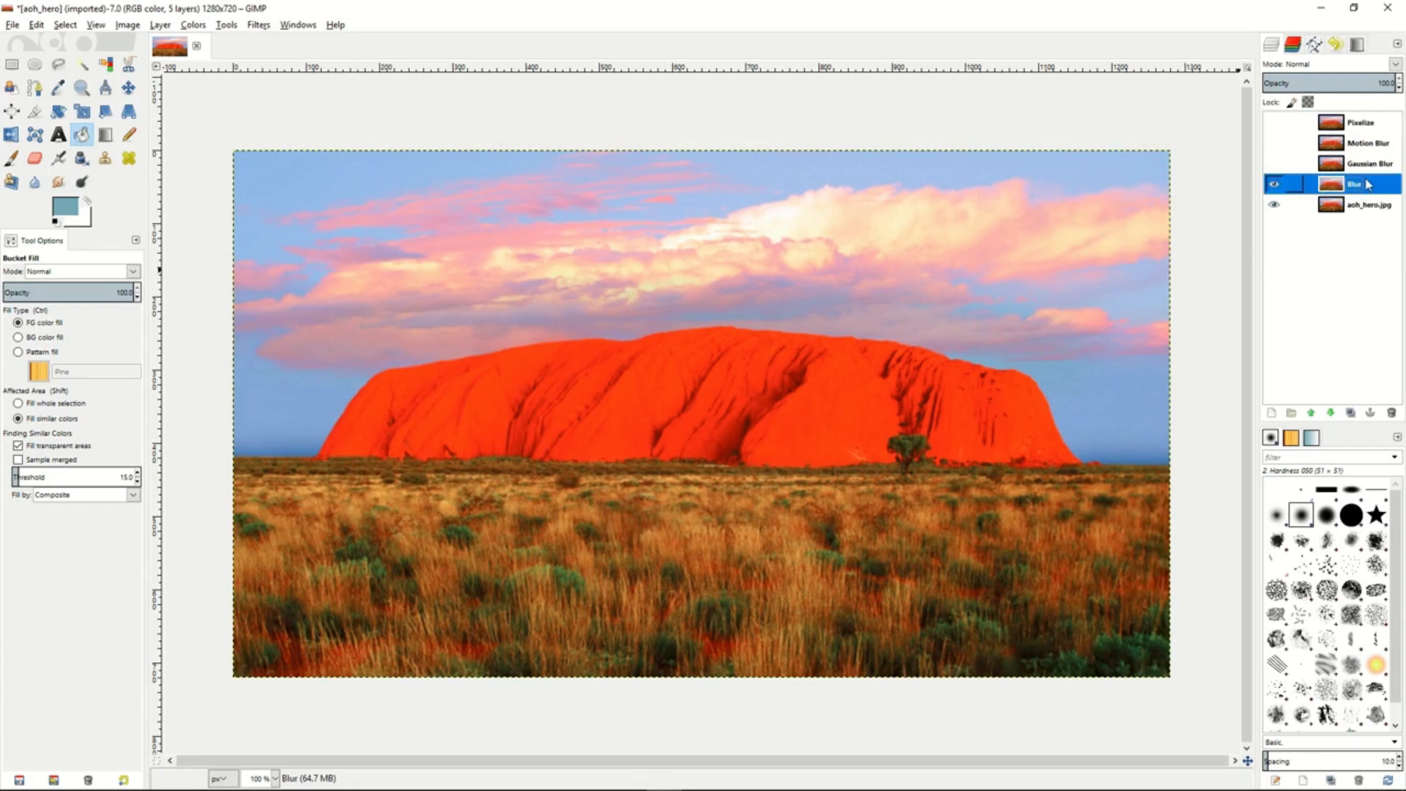
left_click_drag(1357, 80, 1326, 82)
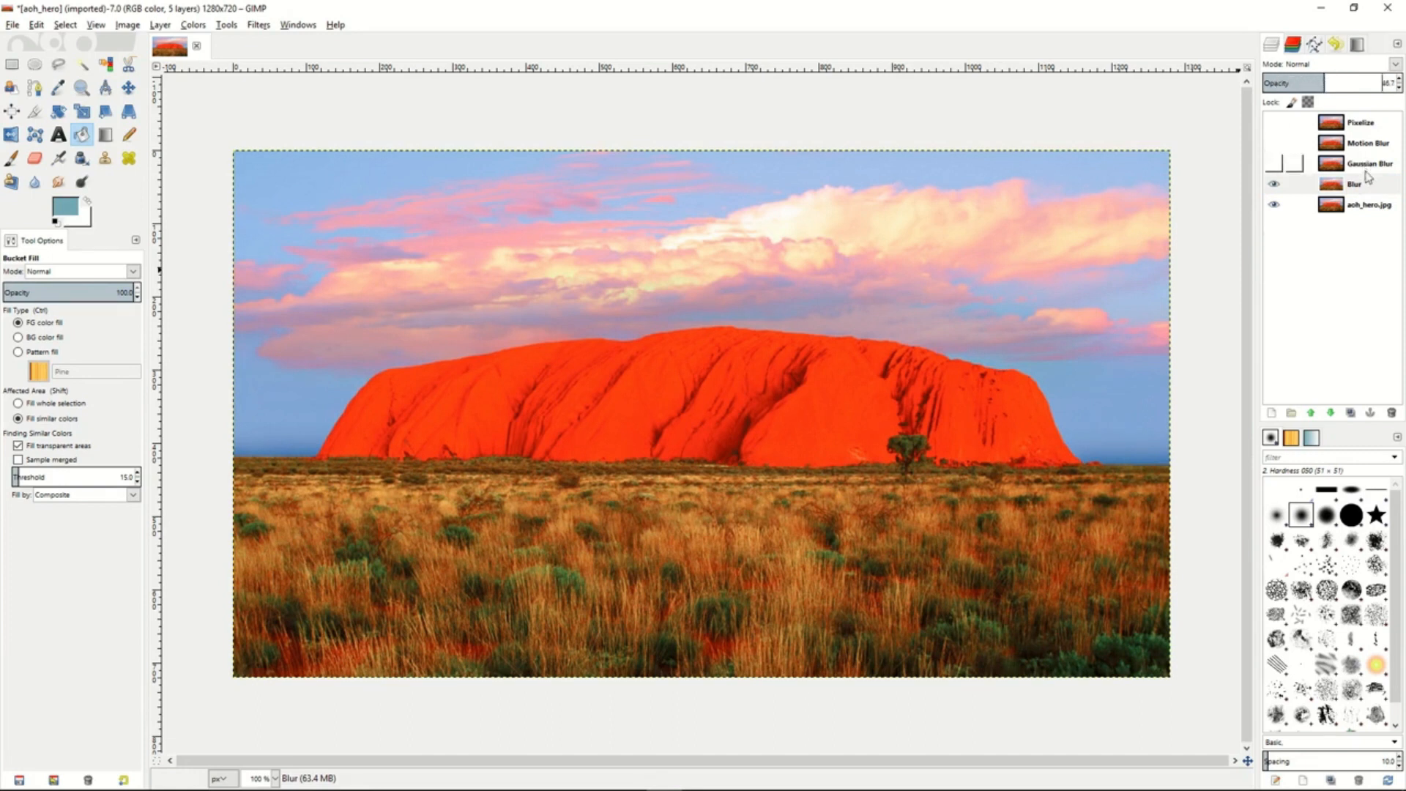
- Hide the Blur layer, show the Gaussian Blur layer and lower its opacity to slightly above half
left_click(1275, 185)
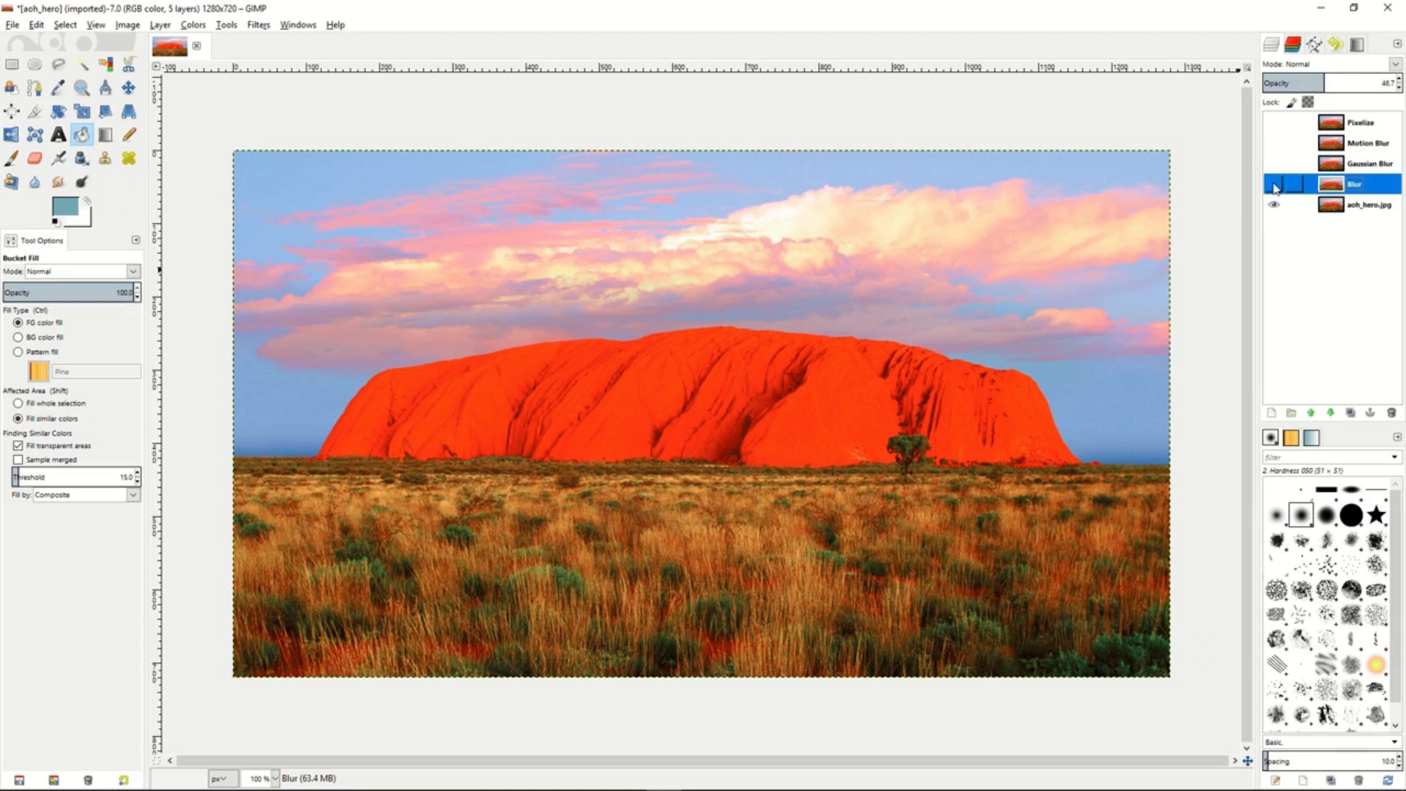
left_click(1274, 169)
left_click(1343, 167)
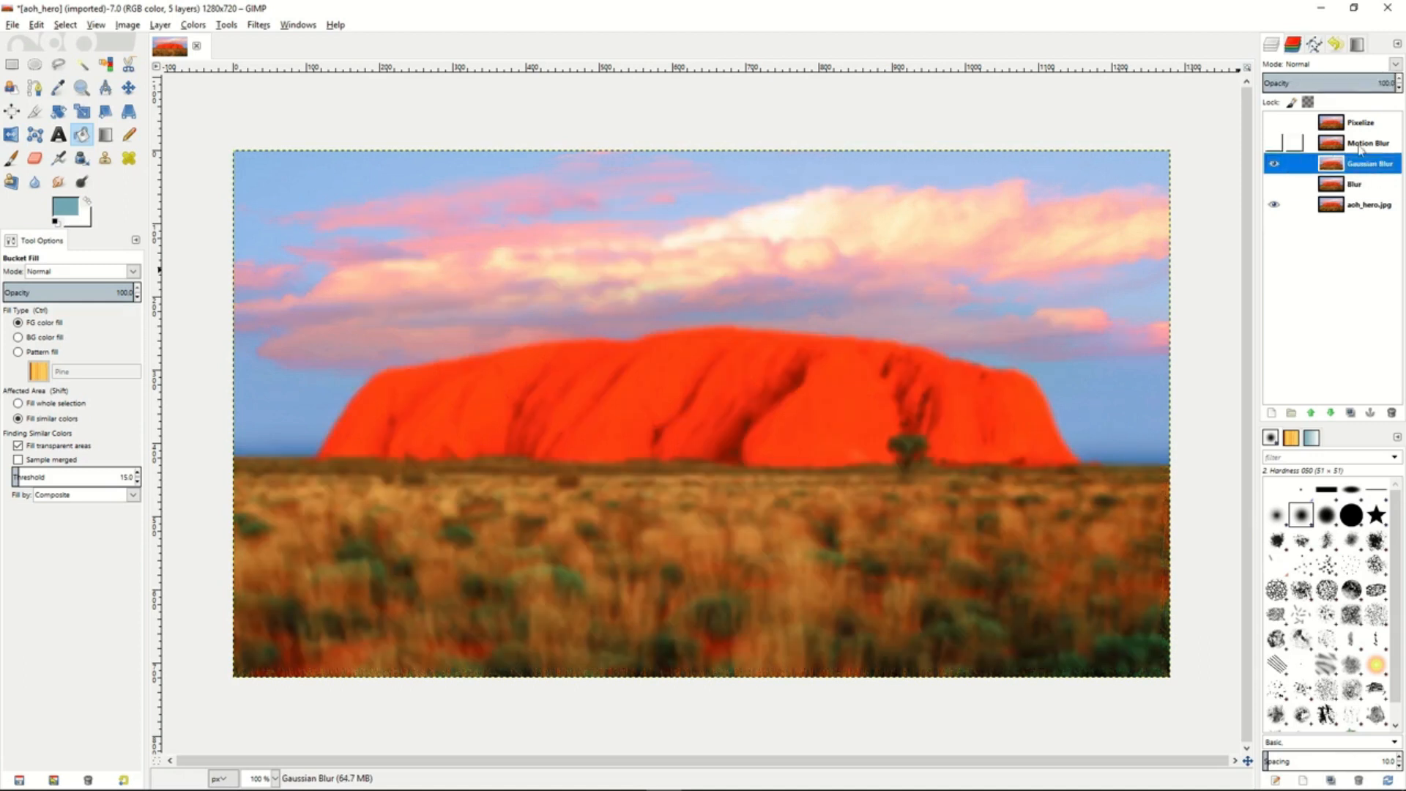
left_click_drag(1360, 79, 1338, 78)
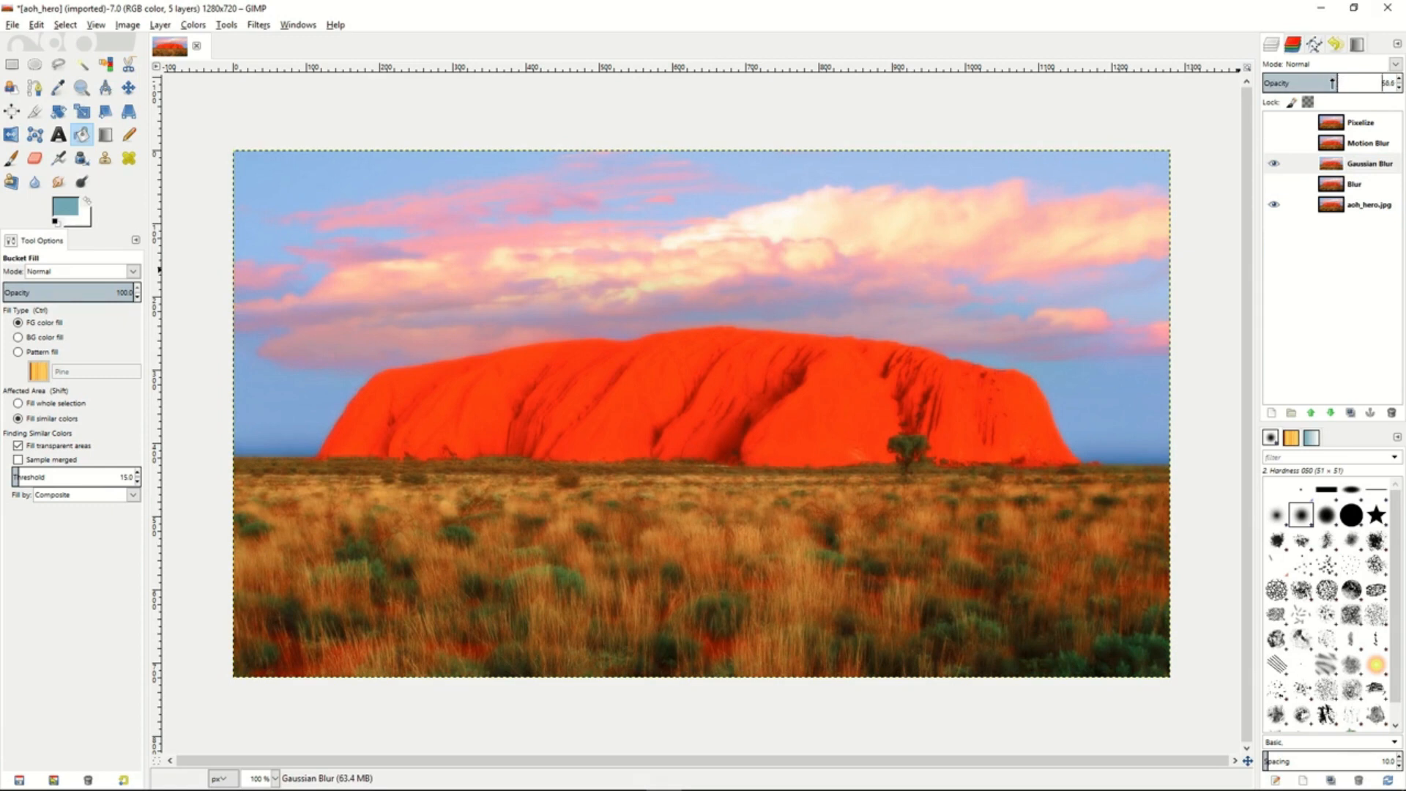
- Hide the Gaussian Blur layer, show the Motion Blur layer and lower its opacity to roughly half
left_click(1275, 164)
left_click(1275, 144)
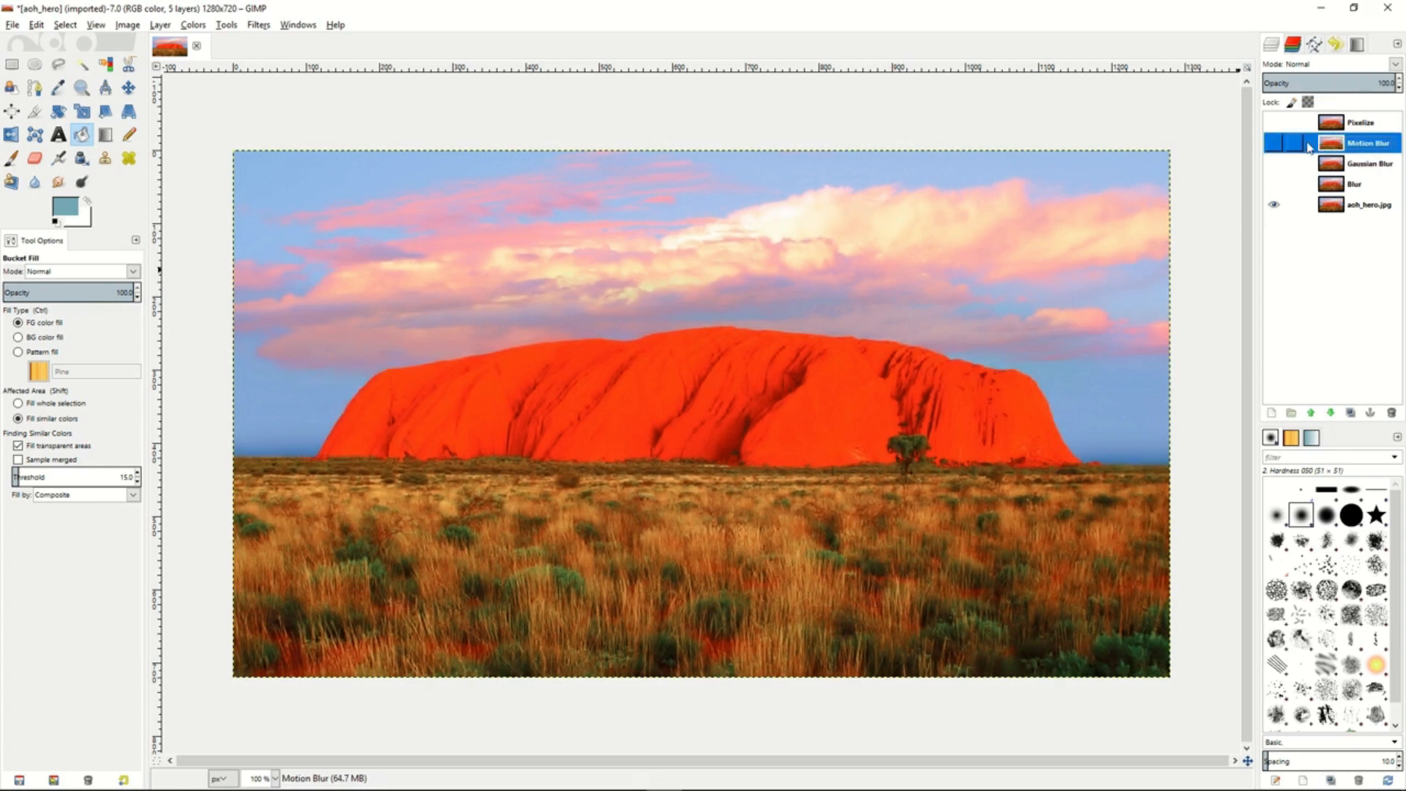
left_click_drag(1363, 83, 1318, 83)
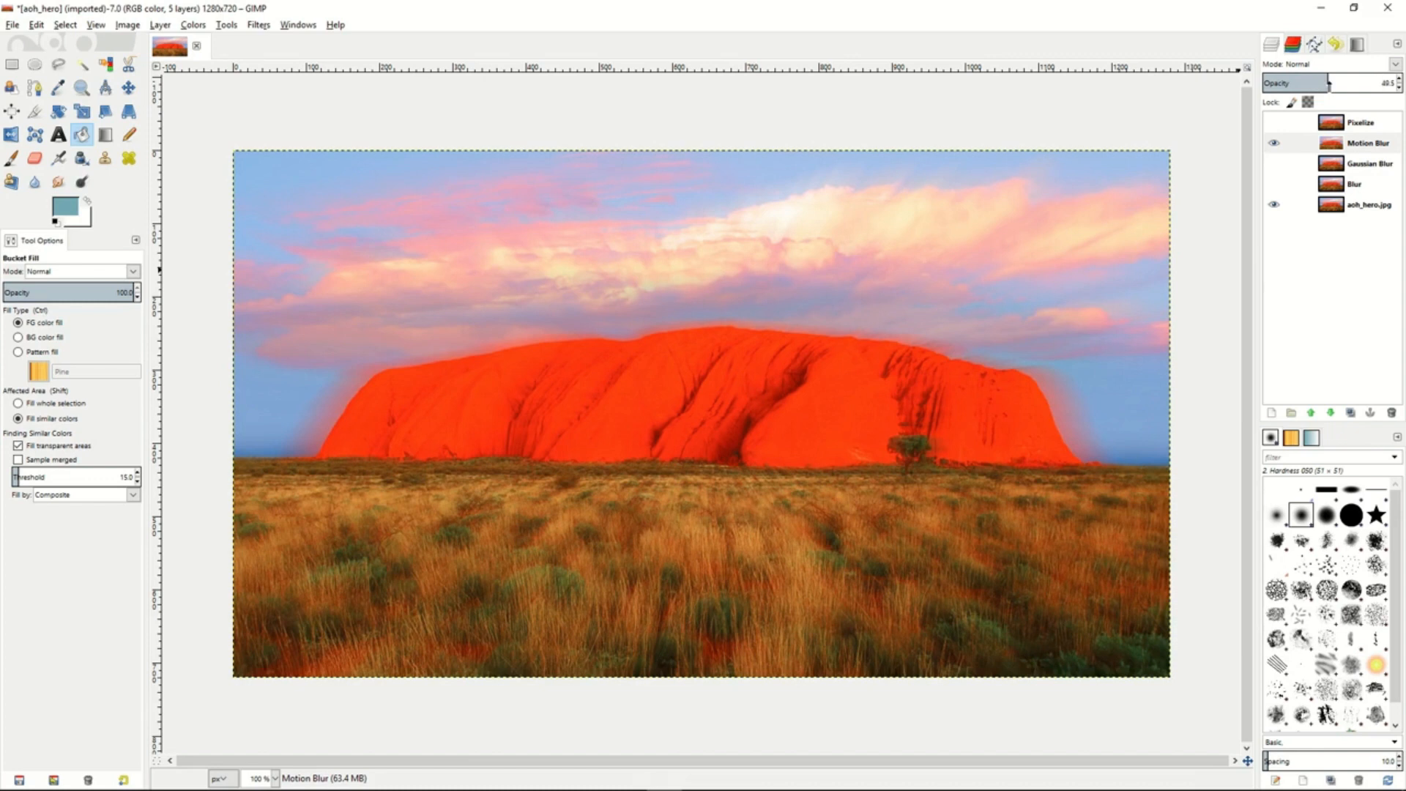
- Hide the Motion Blur layer, show the Pixelize layer and set its opacity to 100
left_click(1274, 145)
left_click(1336, 123)
left_click(1273, 125)
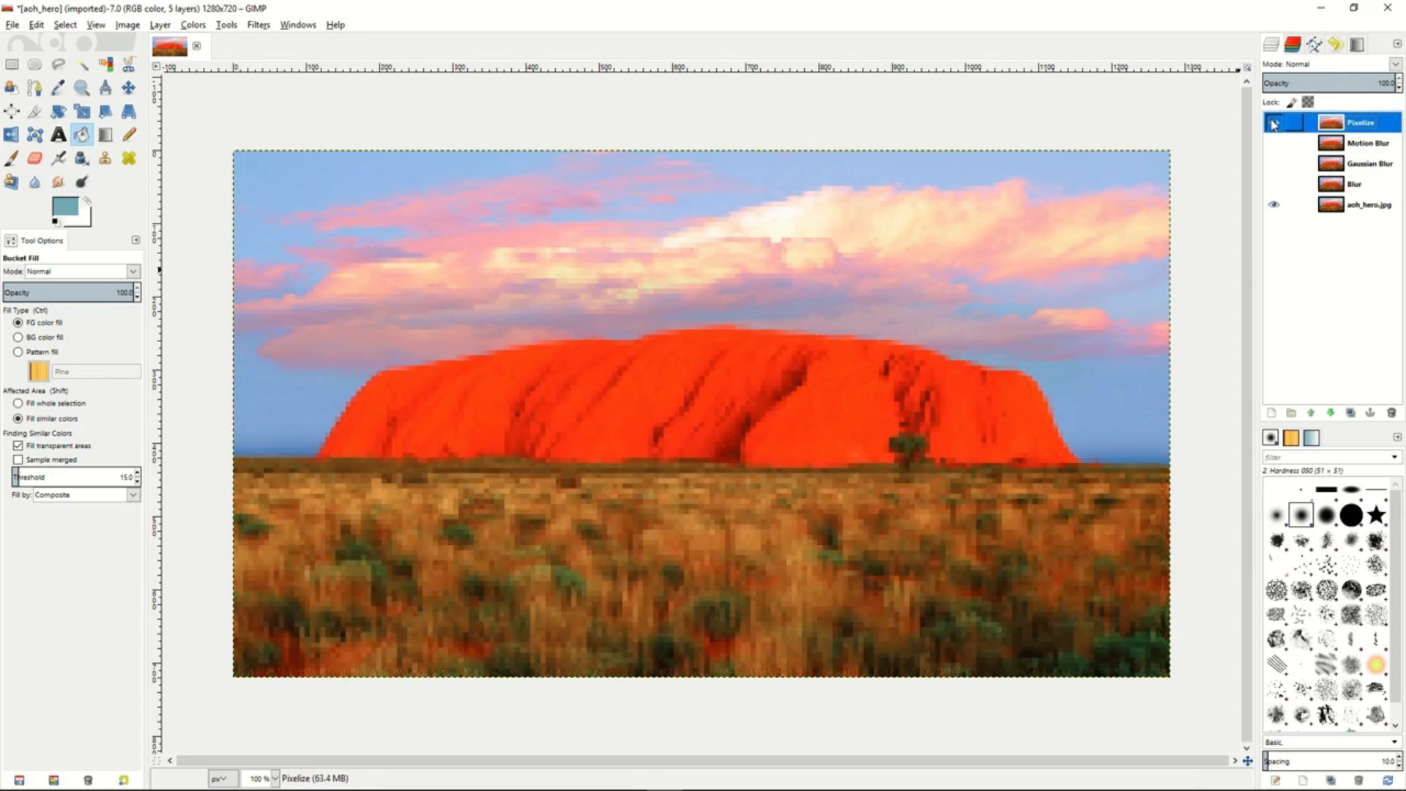
left_click_drag(1336, 82, 1400, 82)
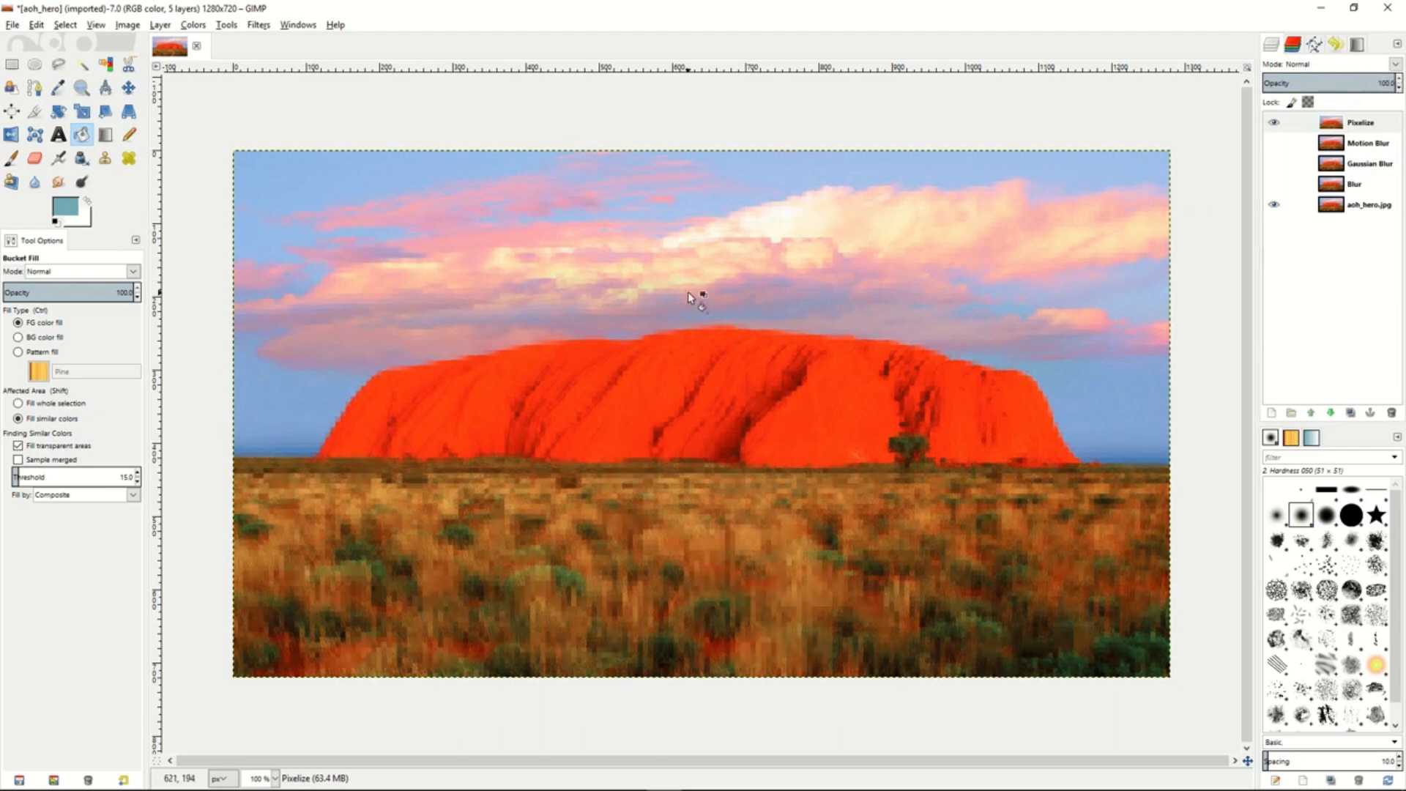
- Make a rectangular selection of about 1239 × 677 px just inside the image edges
left_click(11, 64)
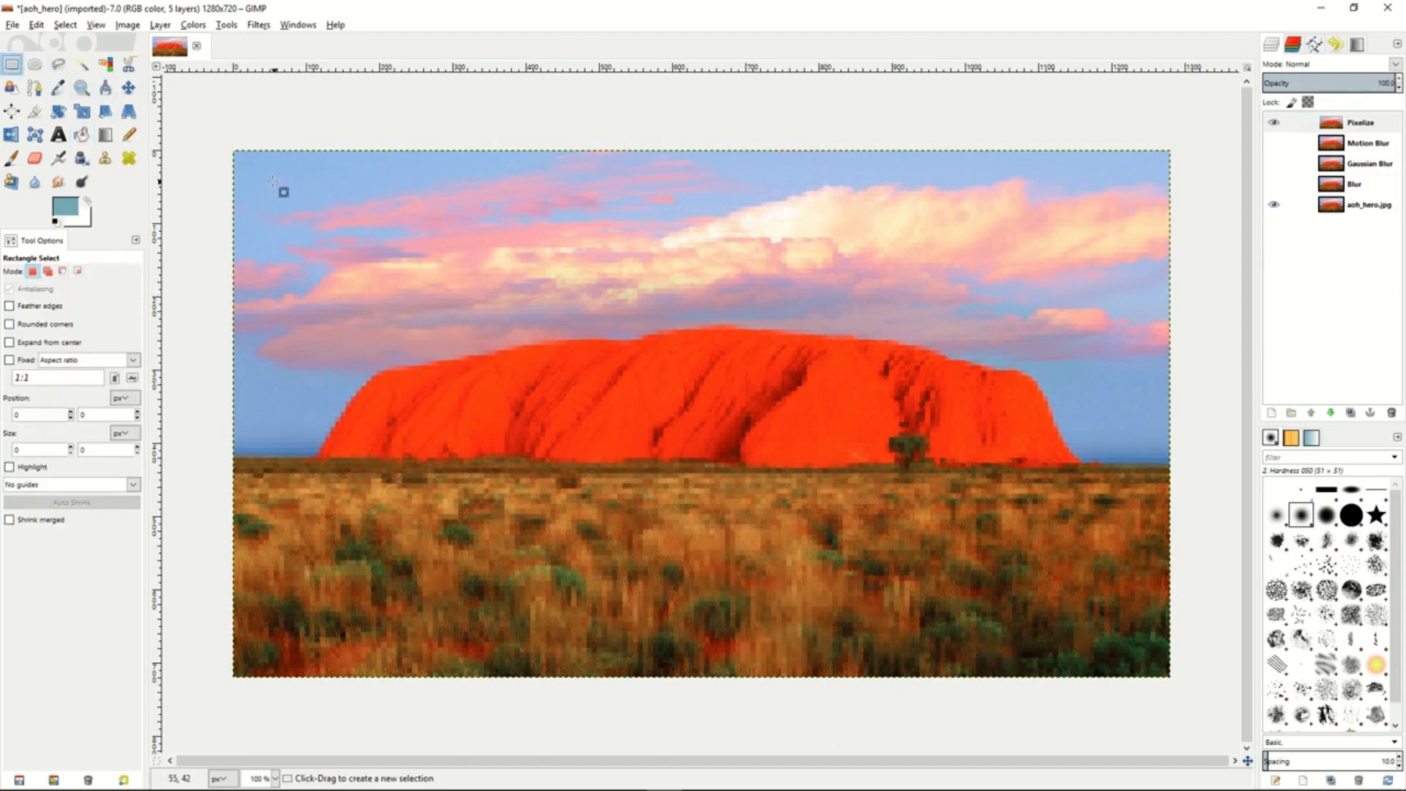
left_click_drag(249, 167, 522, 372)
left_click_drag(1001, 549, 1151, 661)
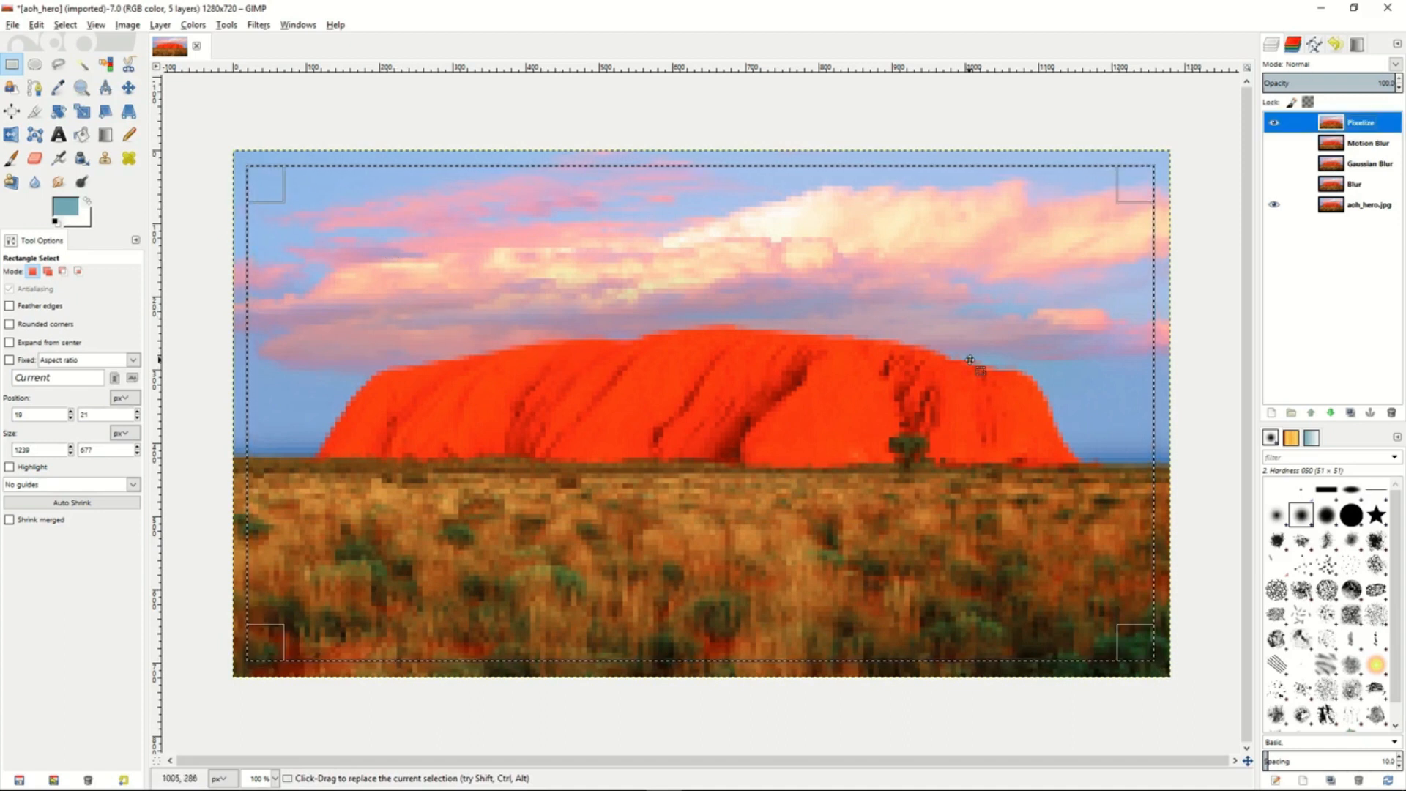
- Add an inverted layer mask based on the selection to the Pixelize layer and clear the selection
right_click(1380, 126)
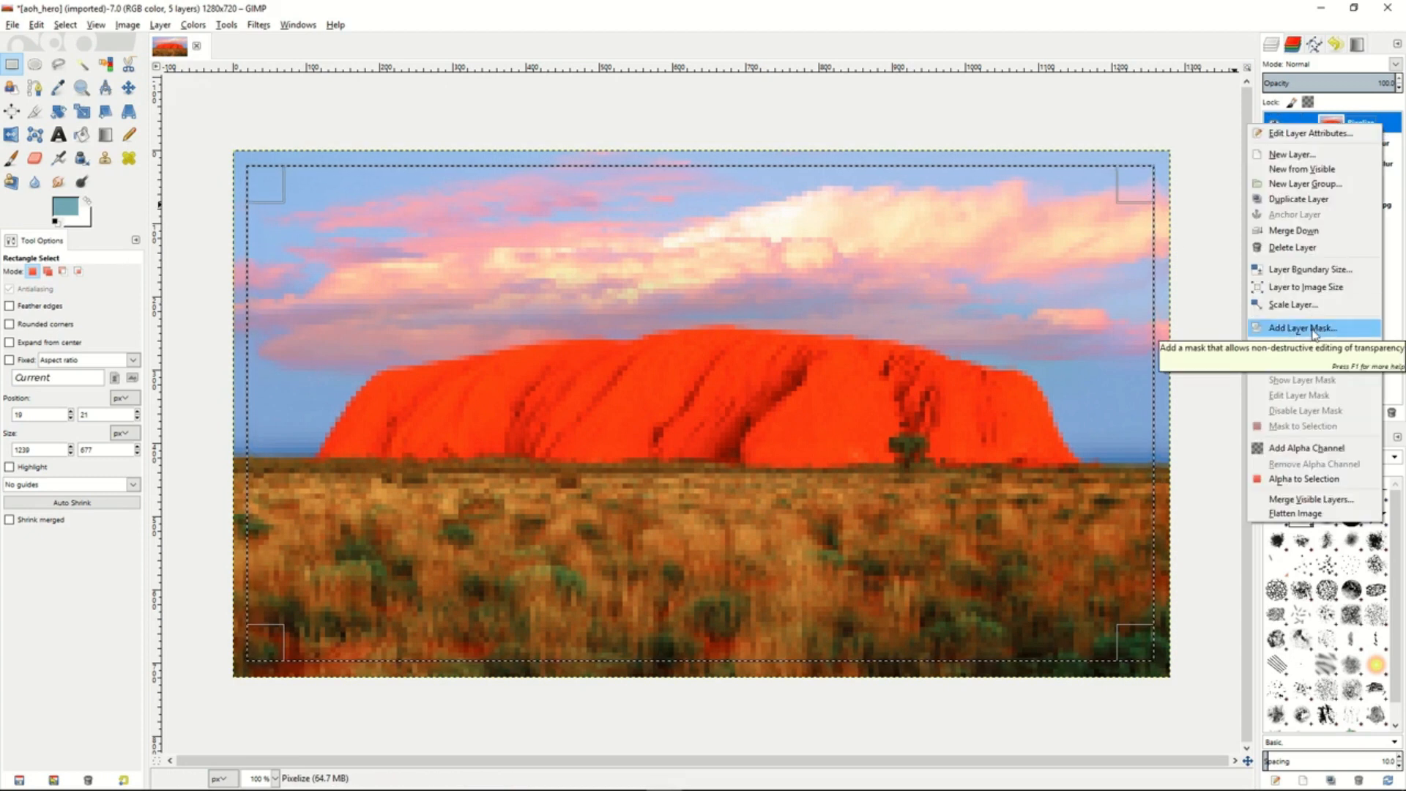
left_click(1302, 327)
left_click(1214, 348)
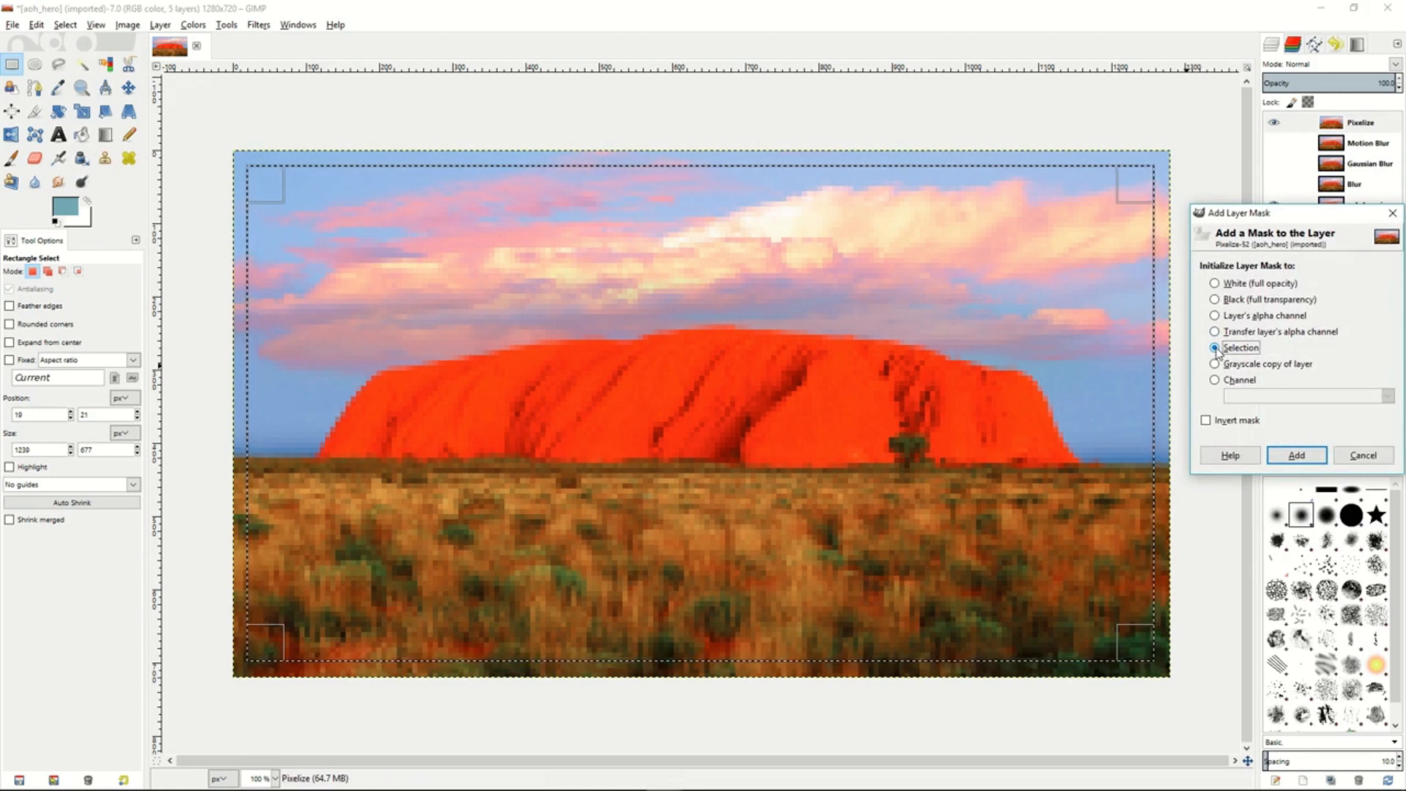
left_click(1205, 420)
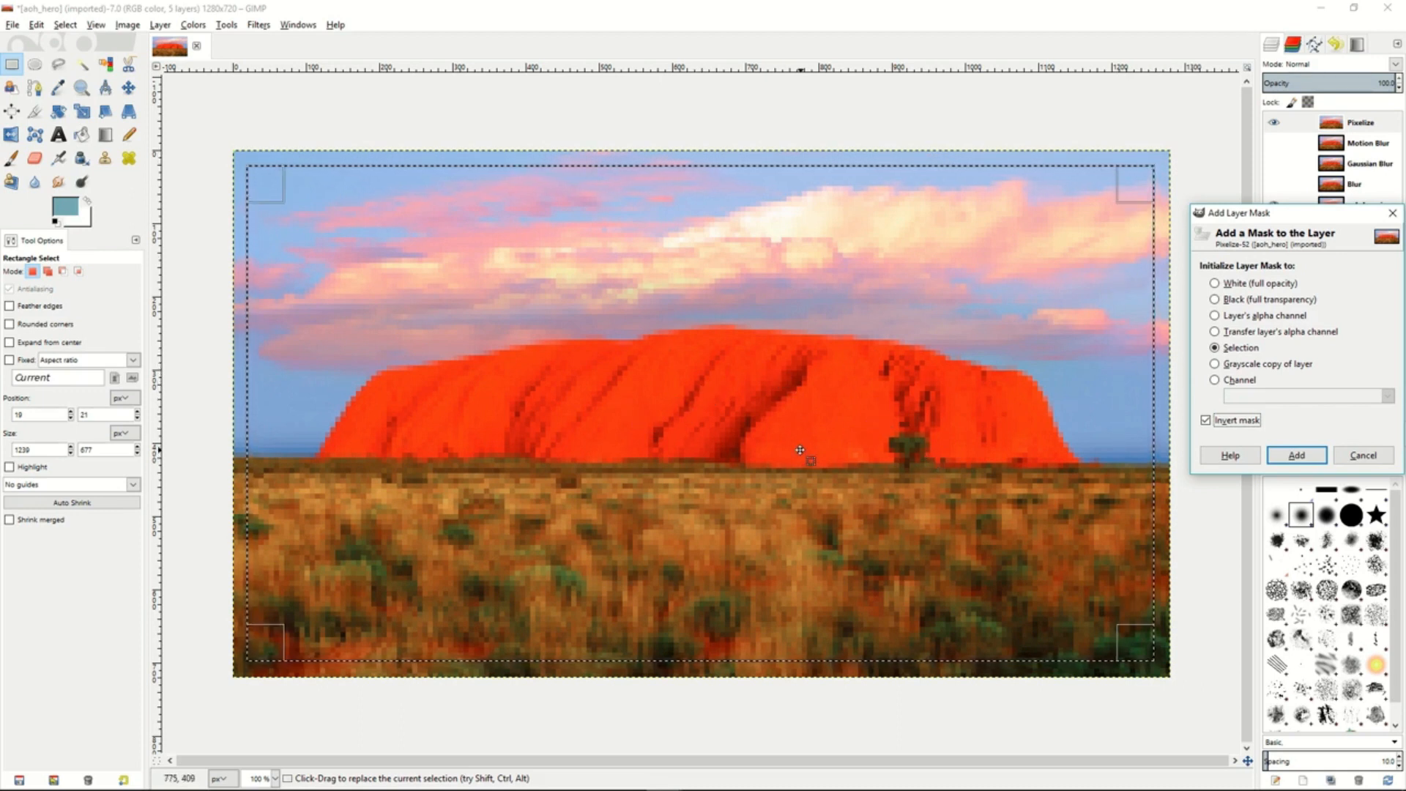
left_click(1301, 460)
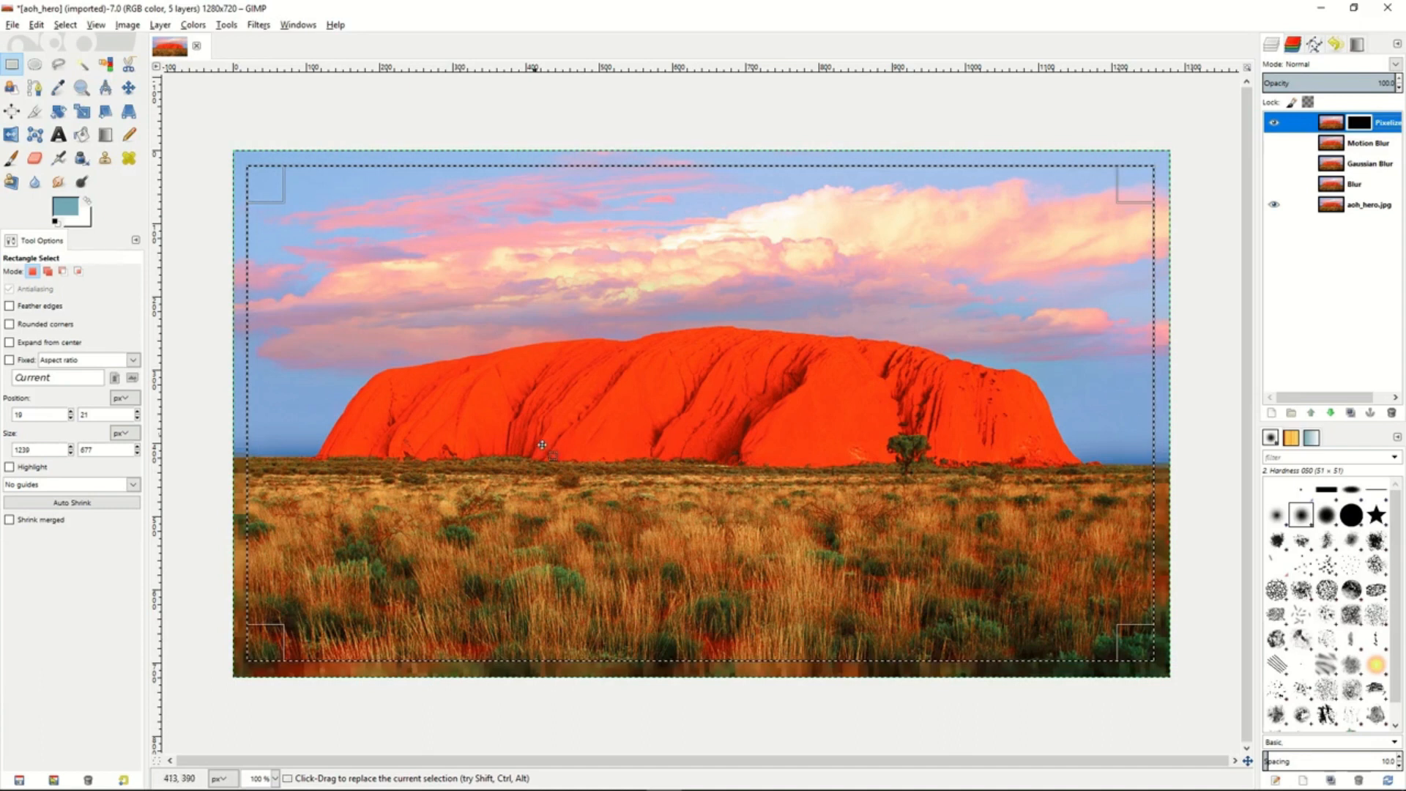
right_click(614, 346)
mouse_move(644, 388)
left_click(746, 405)
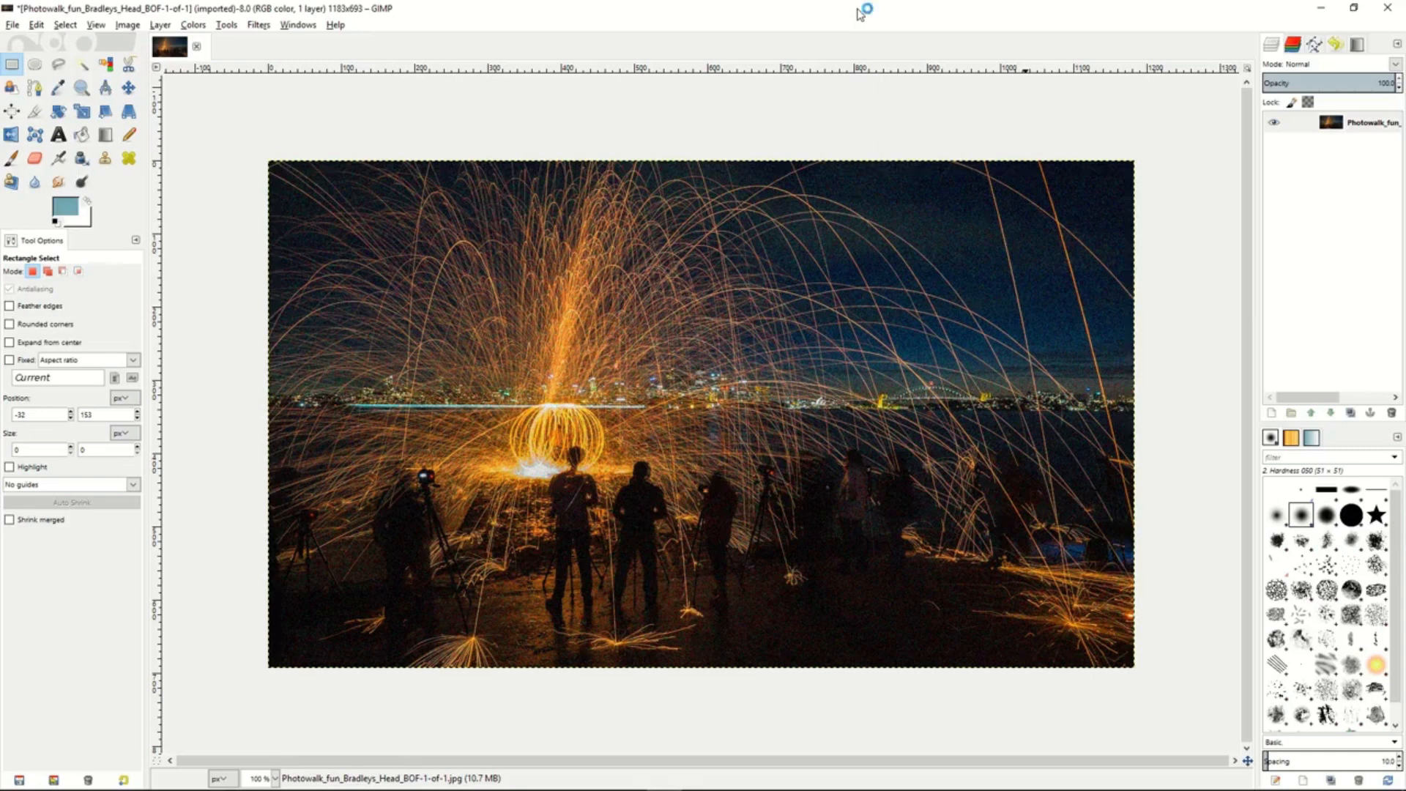
- Apply Selective Gaussian Blur with radius 4 and max. delta 43 to a foreground rectangle of about 321 × 163 px, and deselect it
left_click_drag(738, 545, 982, 675)
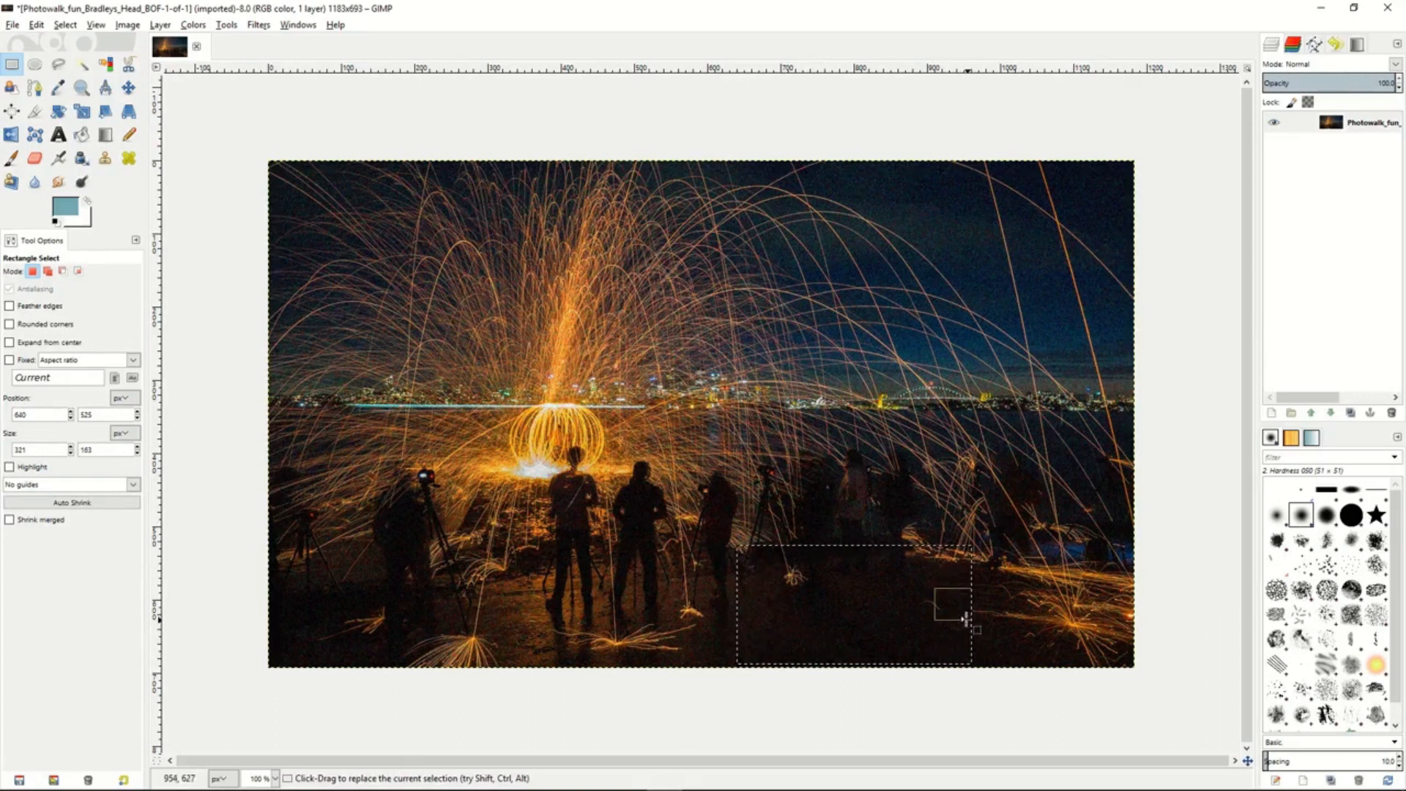
left_click(258, 28)
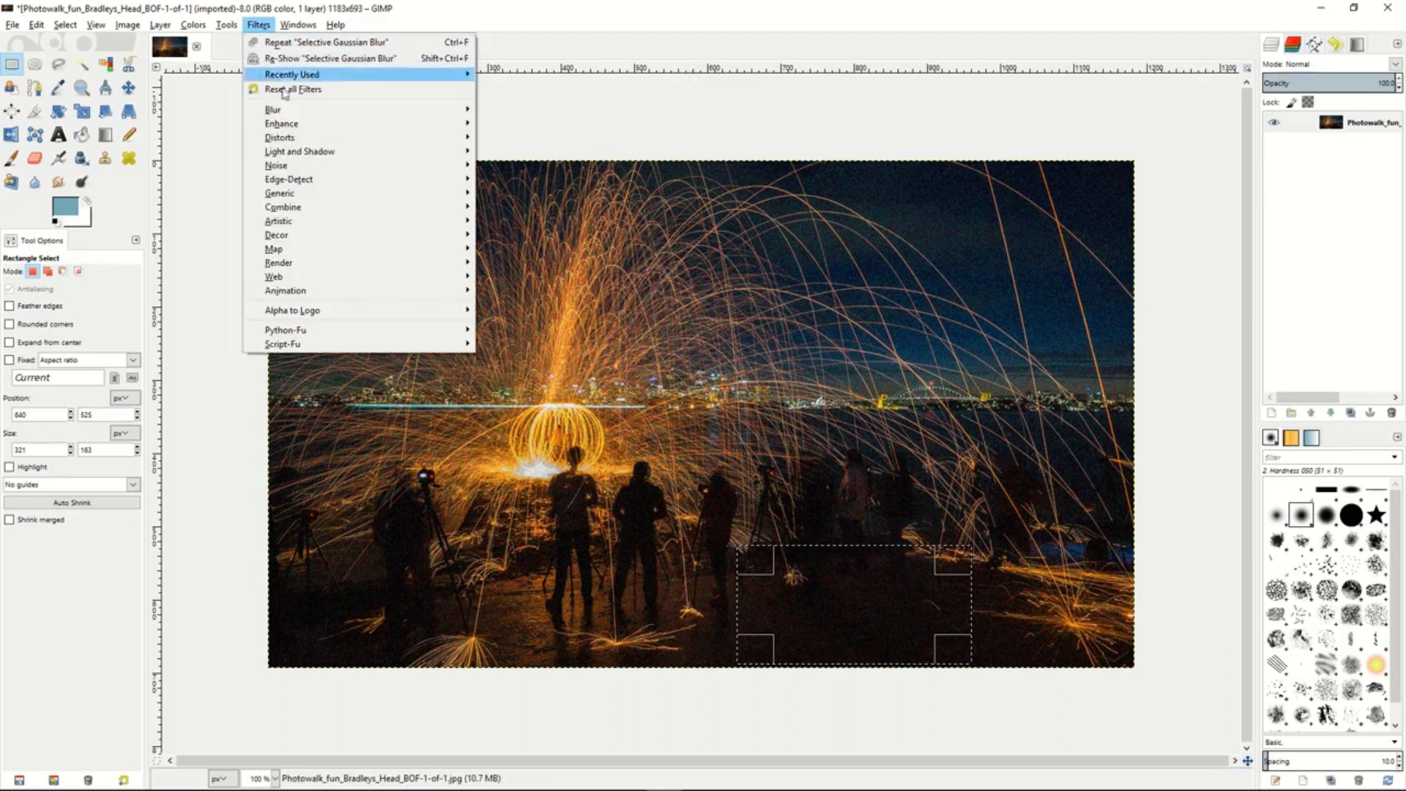
mouse_move(287, 111)
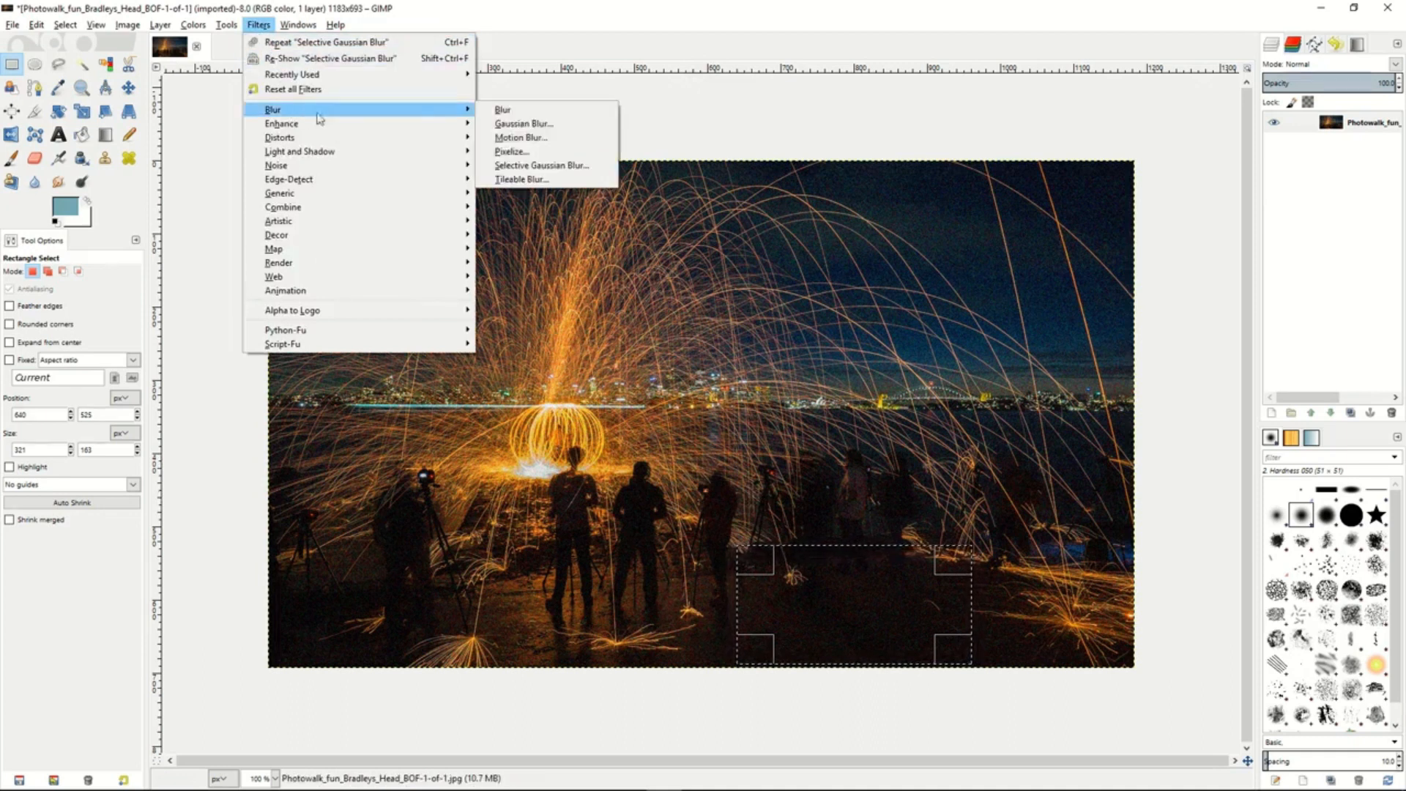
left_click(538, 169)
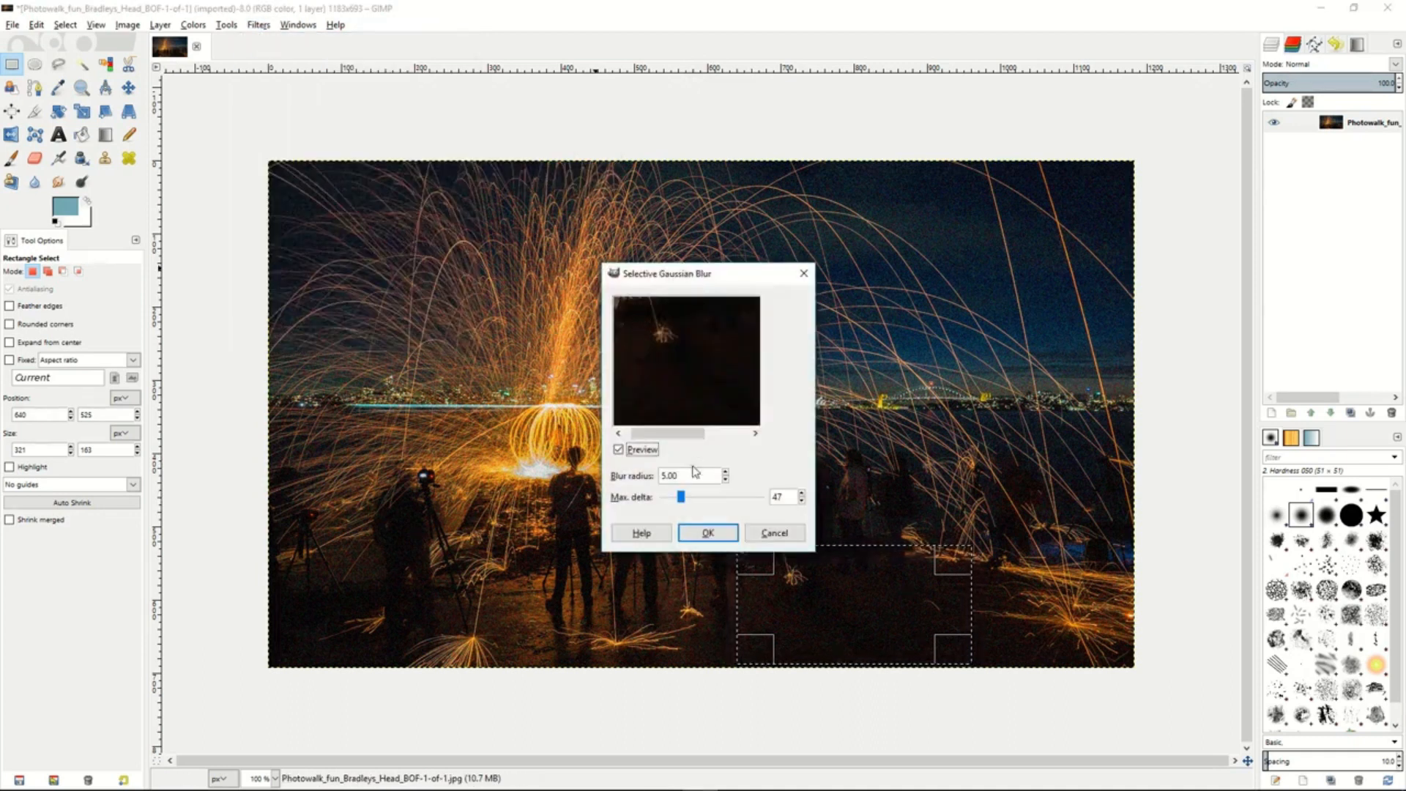
left_click_drag(681, 500, 678, 500)
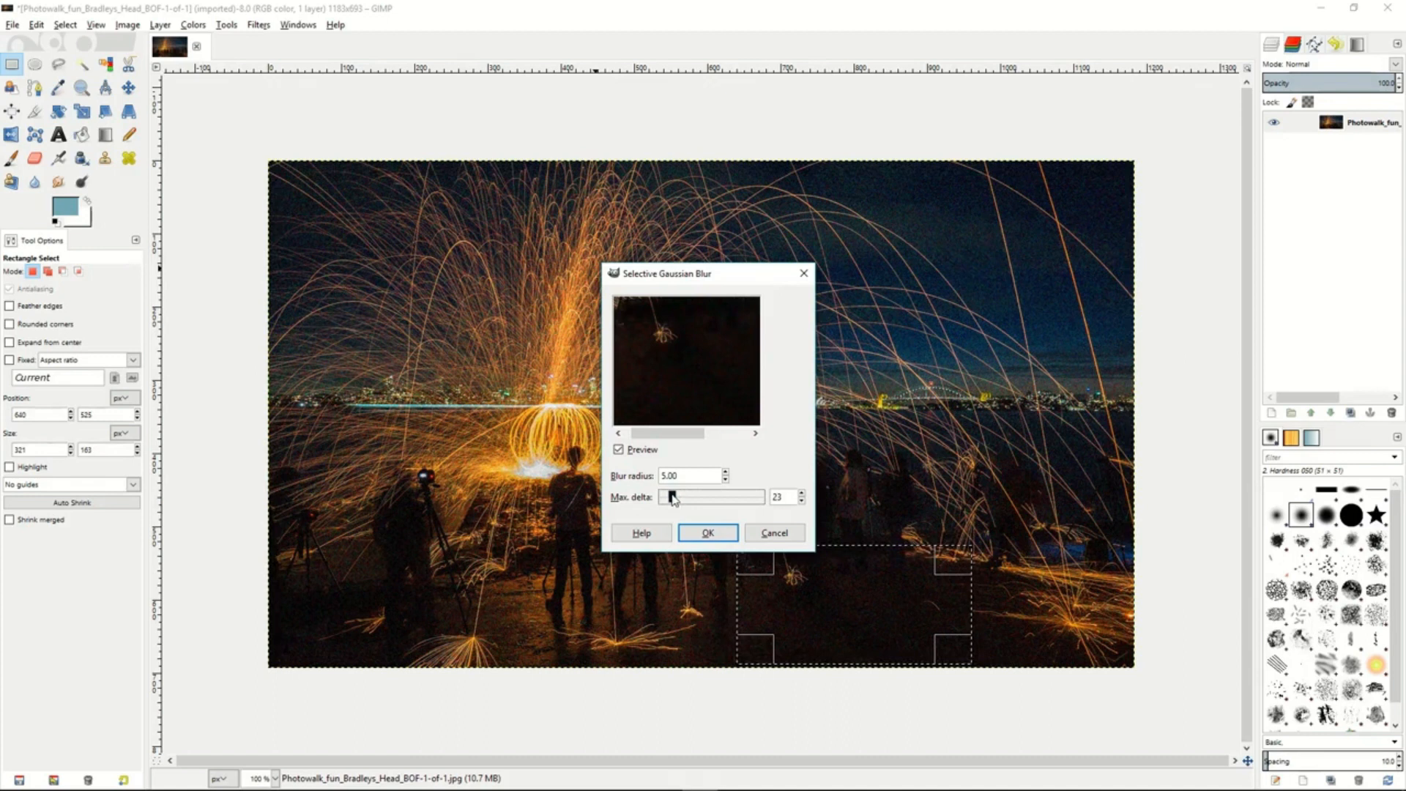
left_click_drag(673, 499, 681, 499)
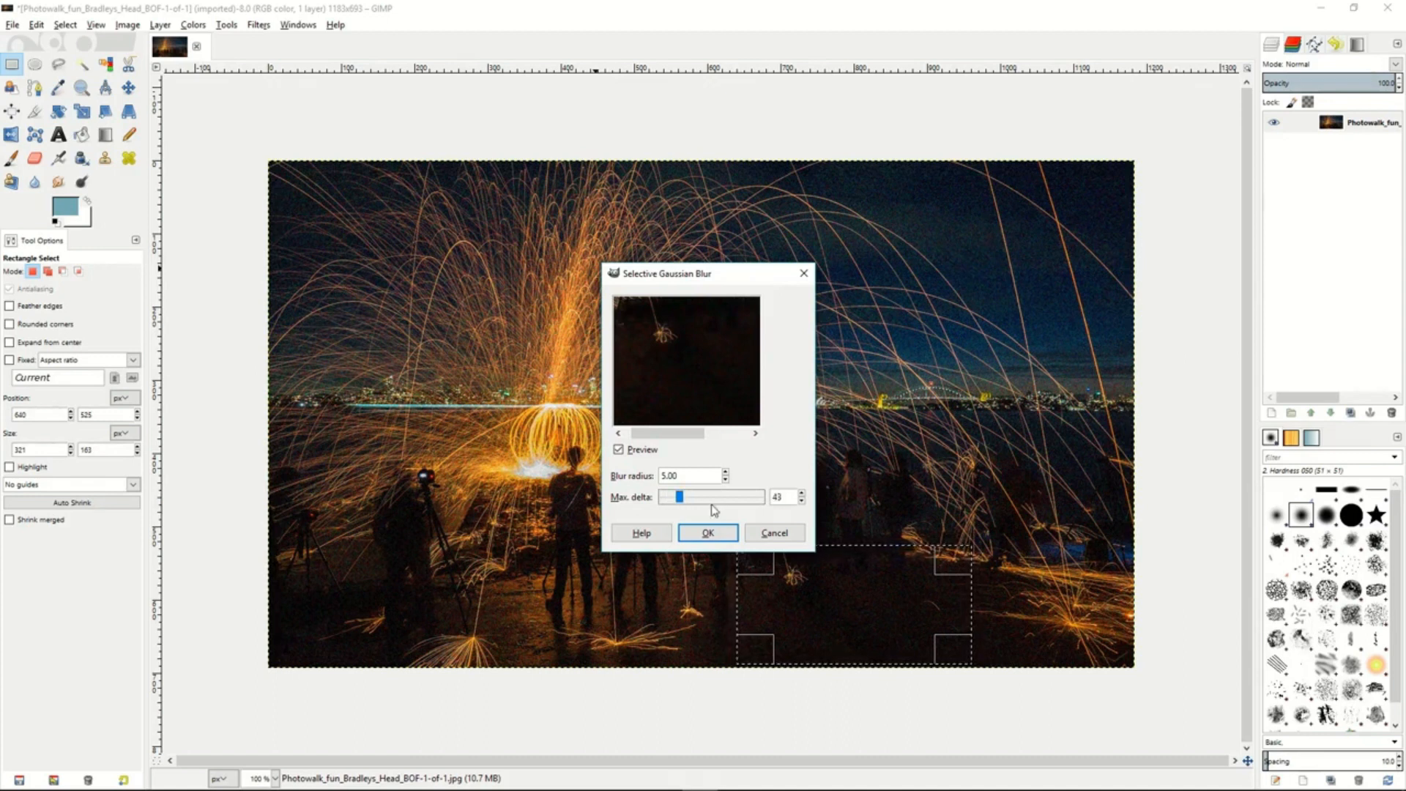
left_click(725, 479)
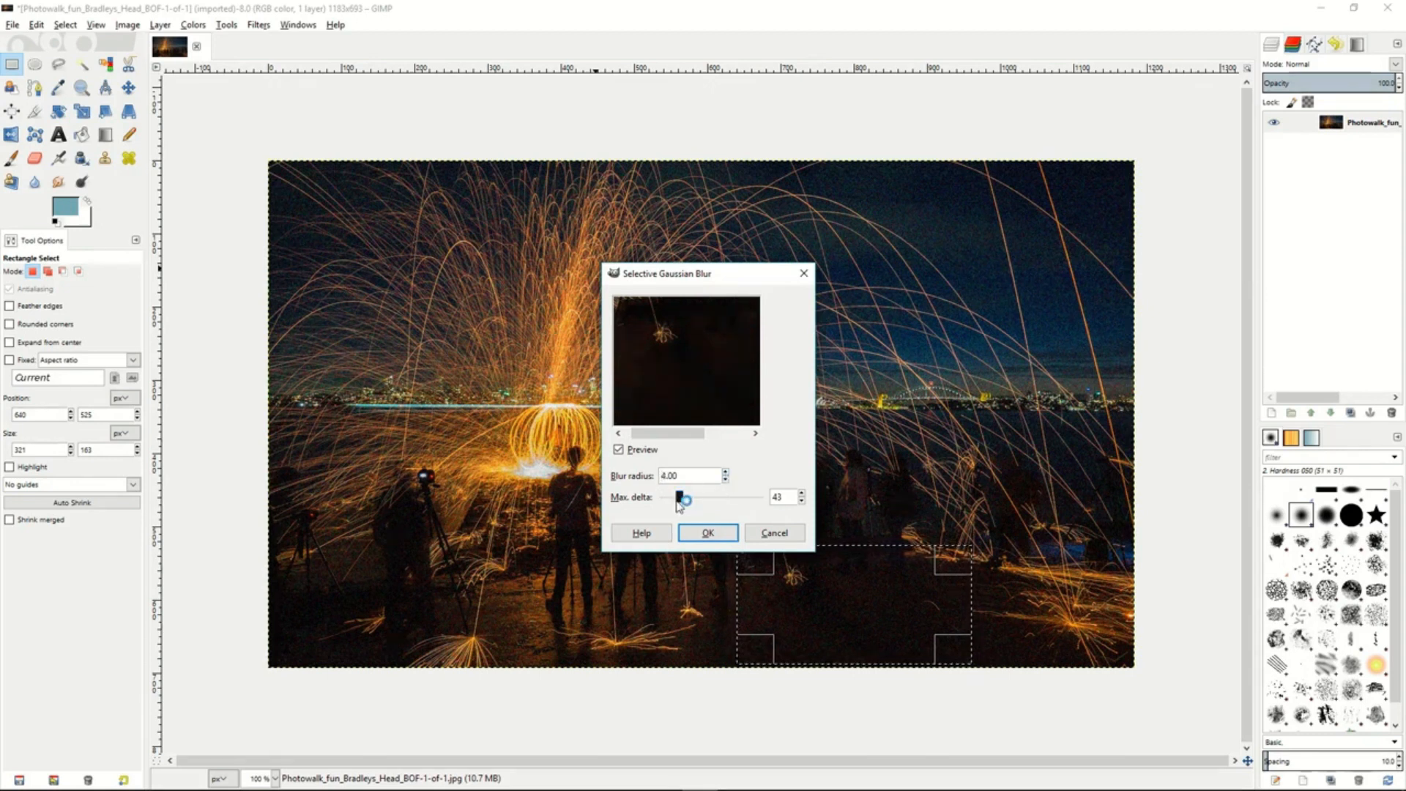
left_click(704, 535)
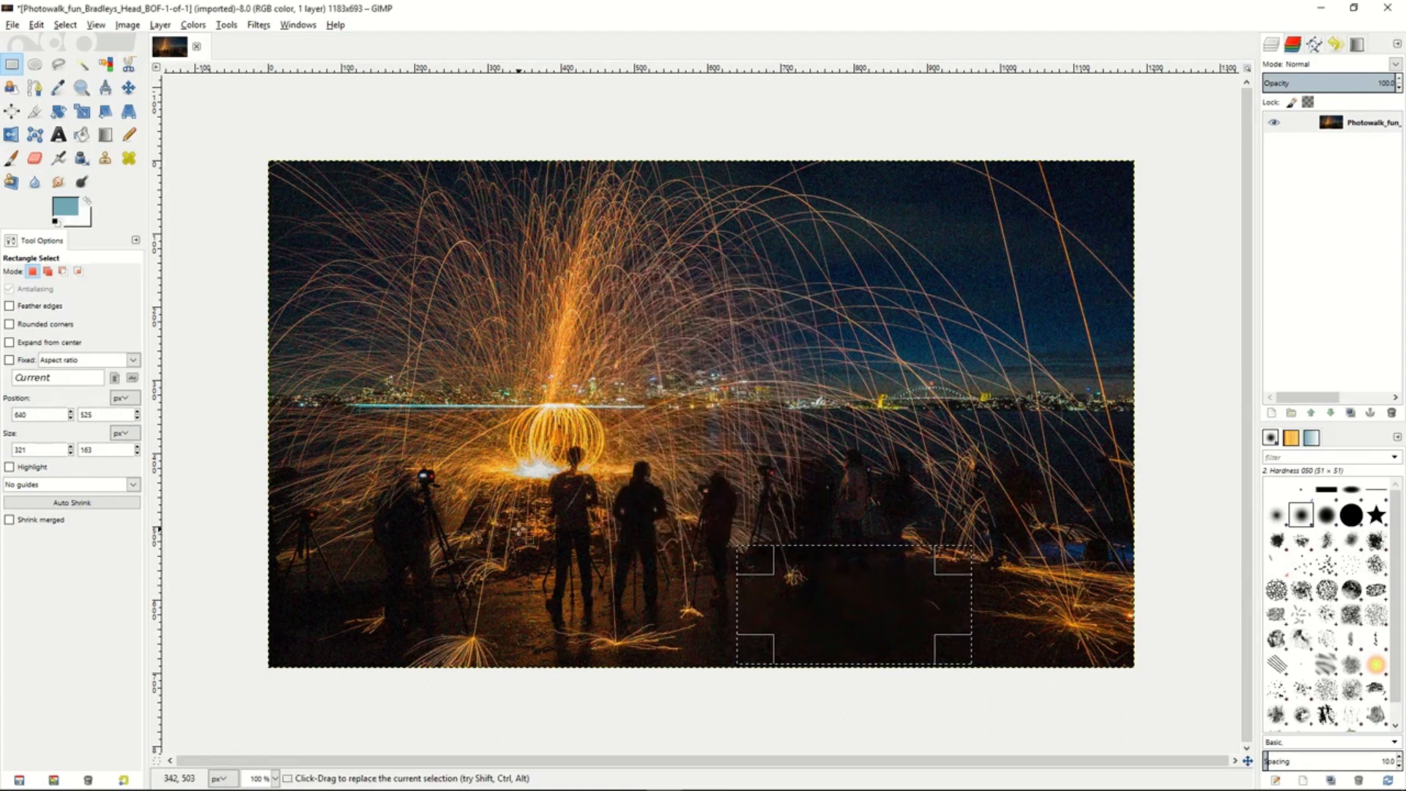
left_click(241, 309)
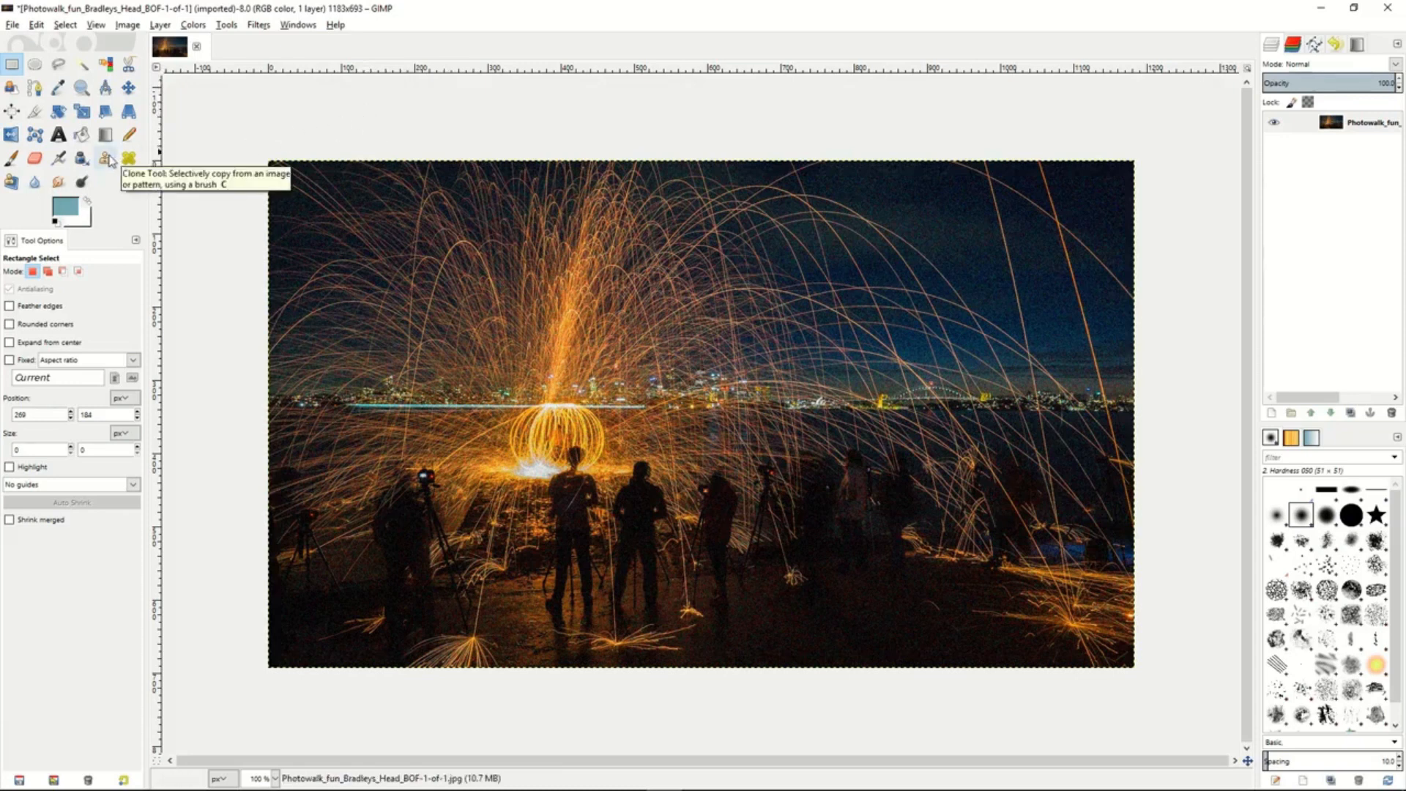
left_click(108, 160)
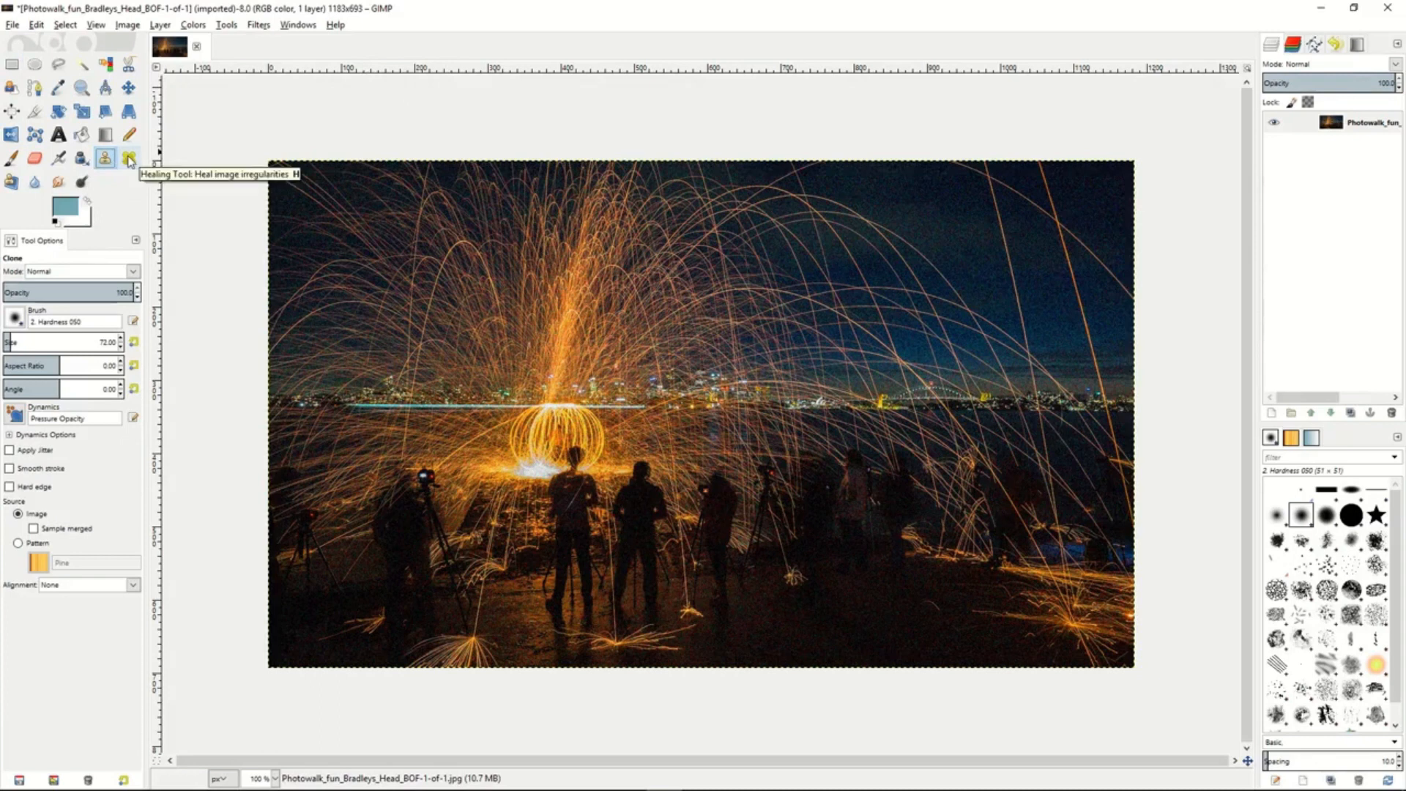
left_click(129, 159)
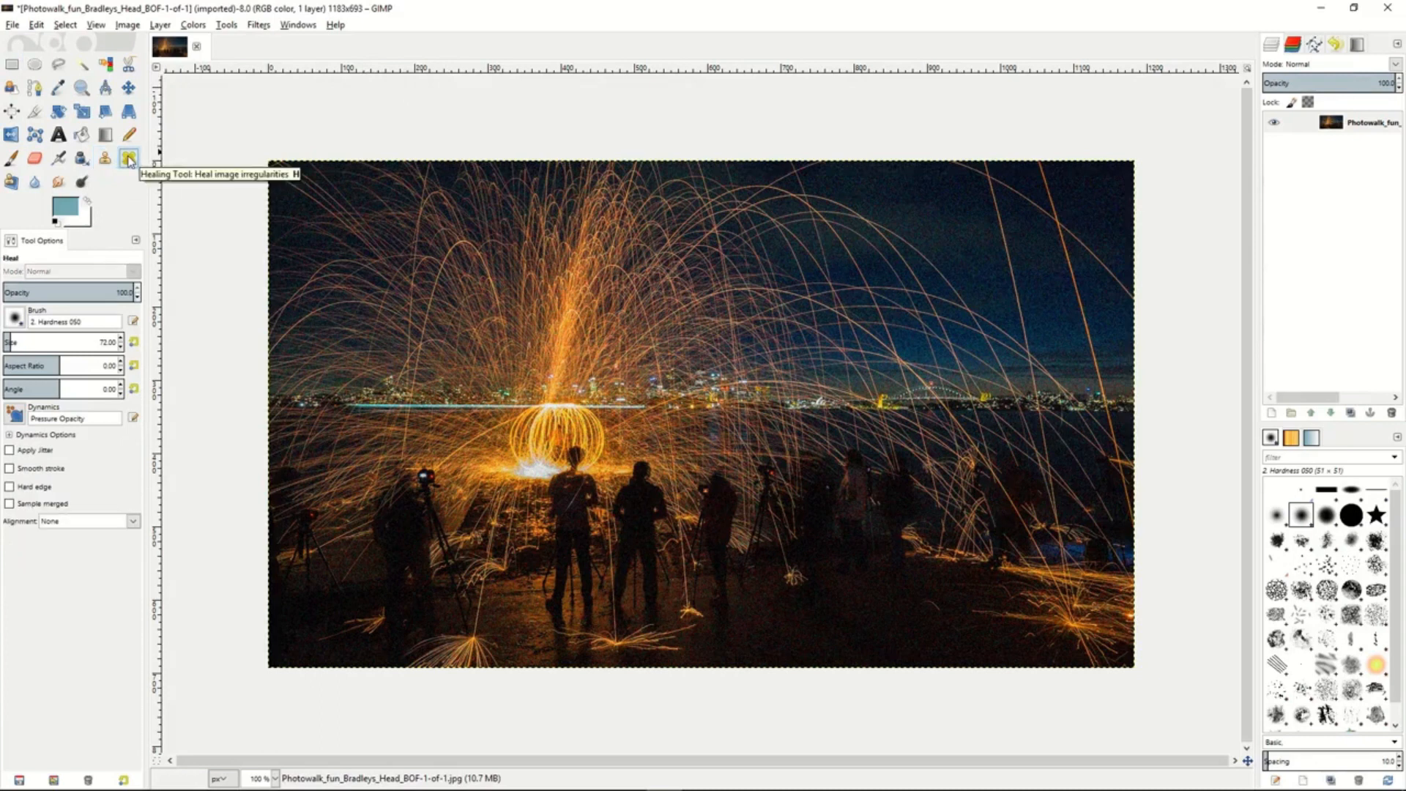
left_click(11, 182)
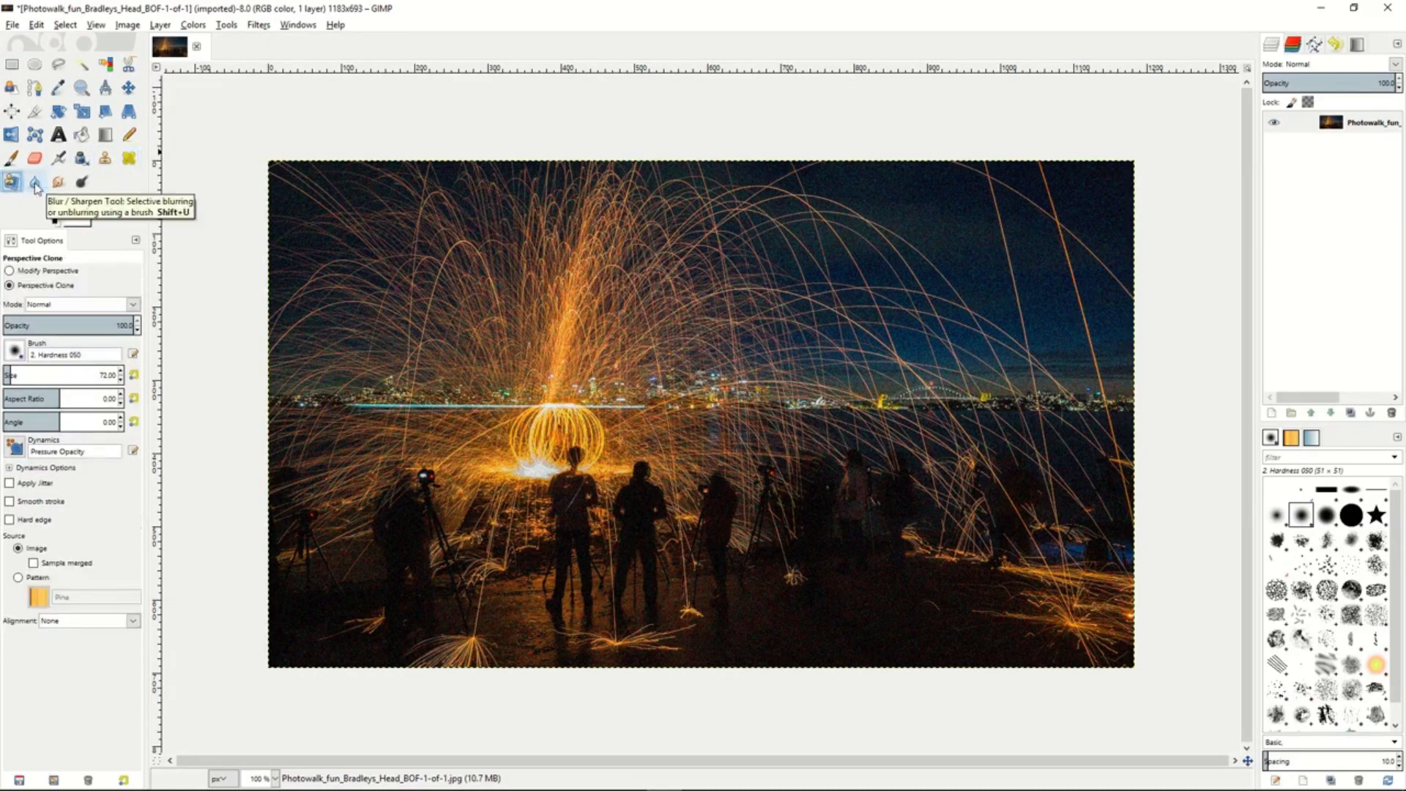
left_click(35, 183)
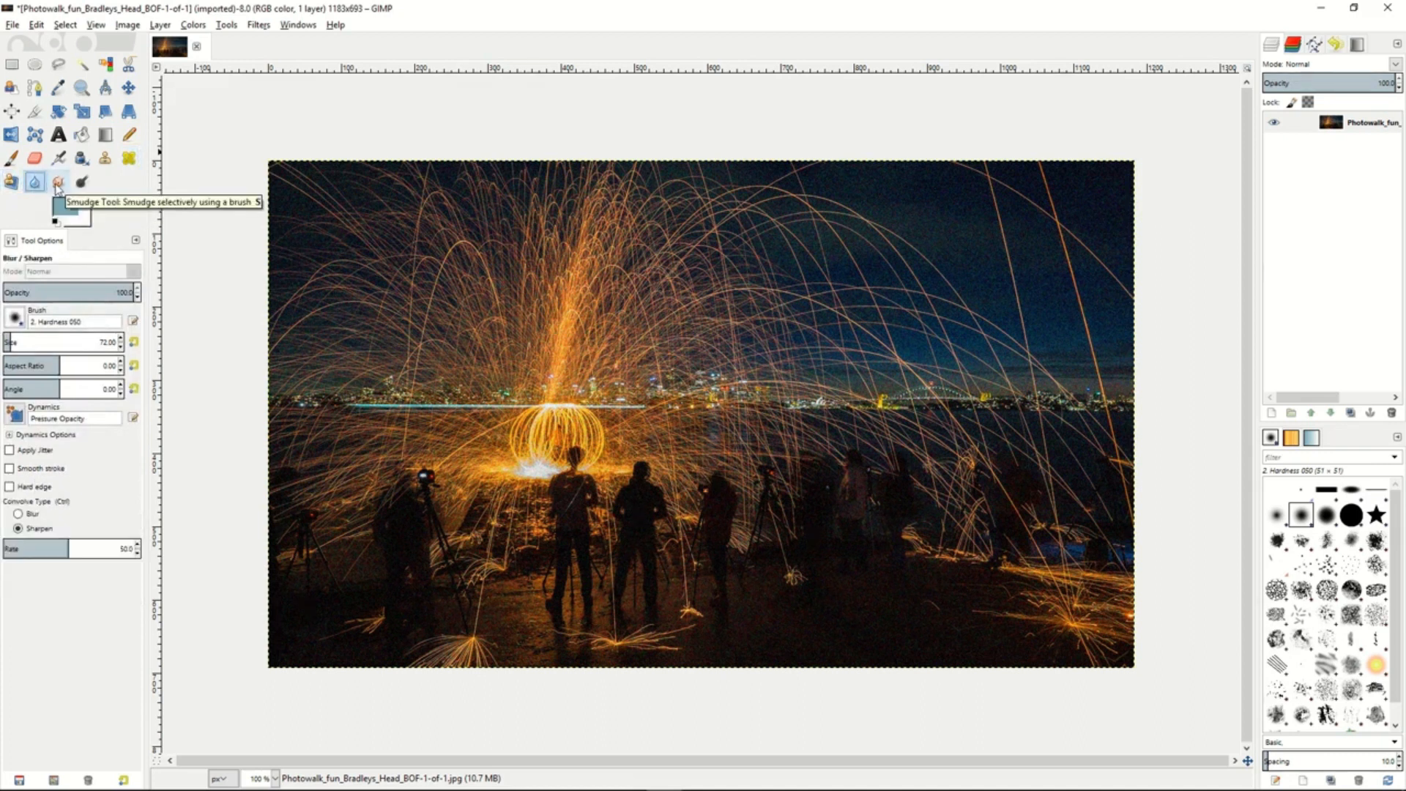
left_click(58, 184)
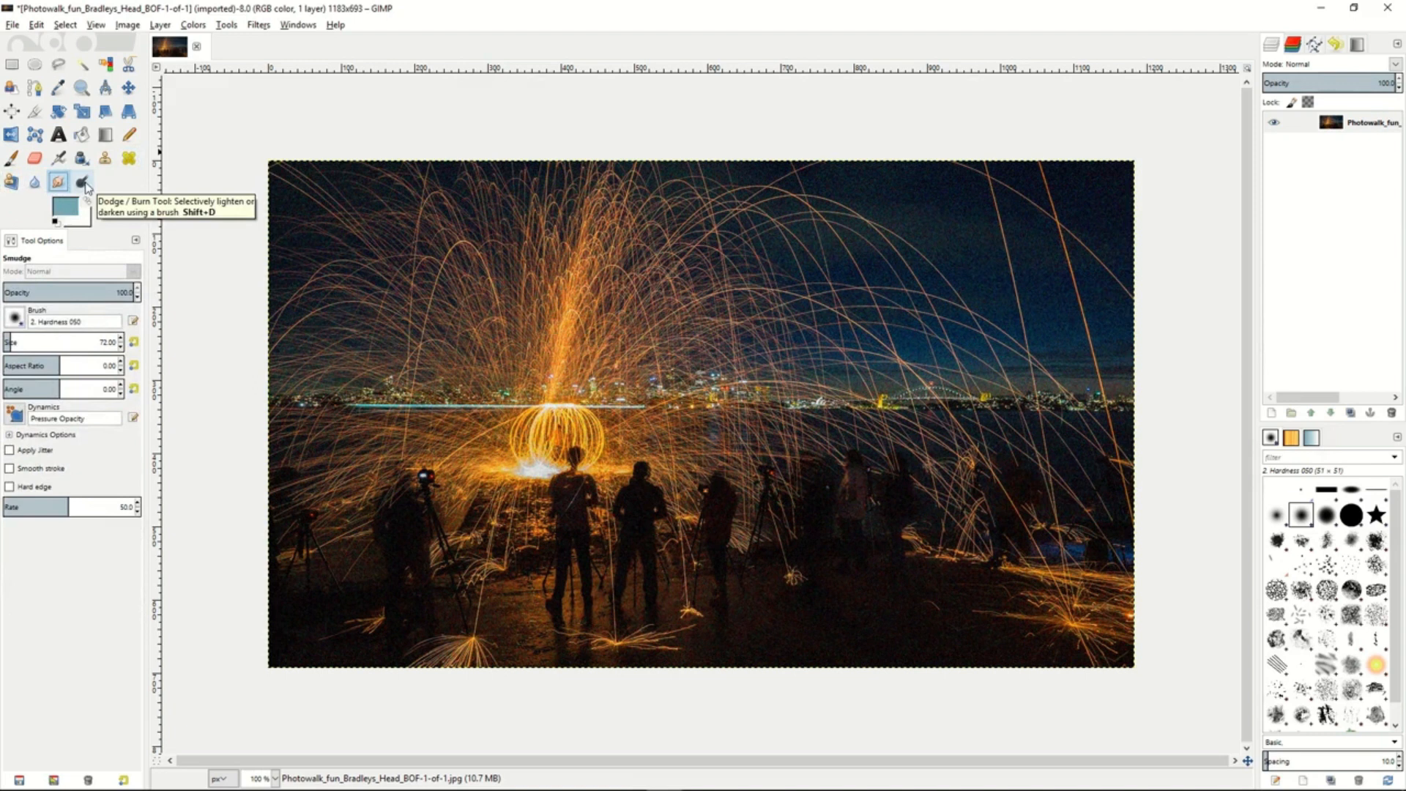
- Clone the dark ground over the people and tripods on the right side of the photo with the Clone tool
left_click(105, 159)
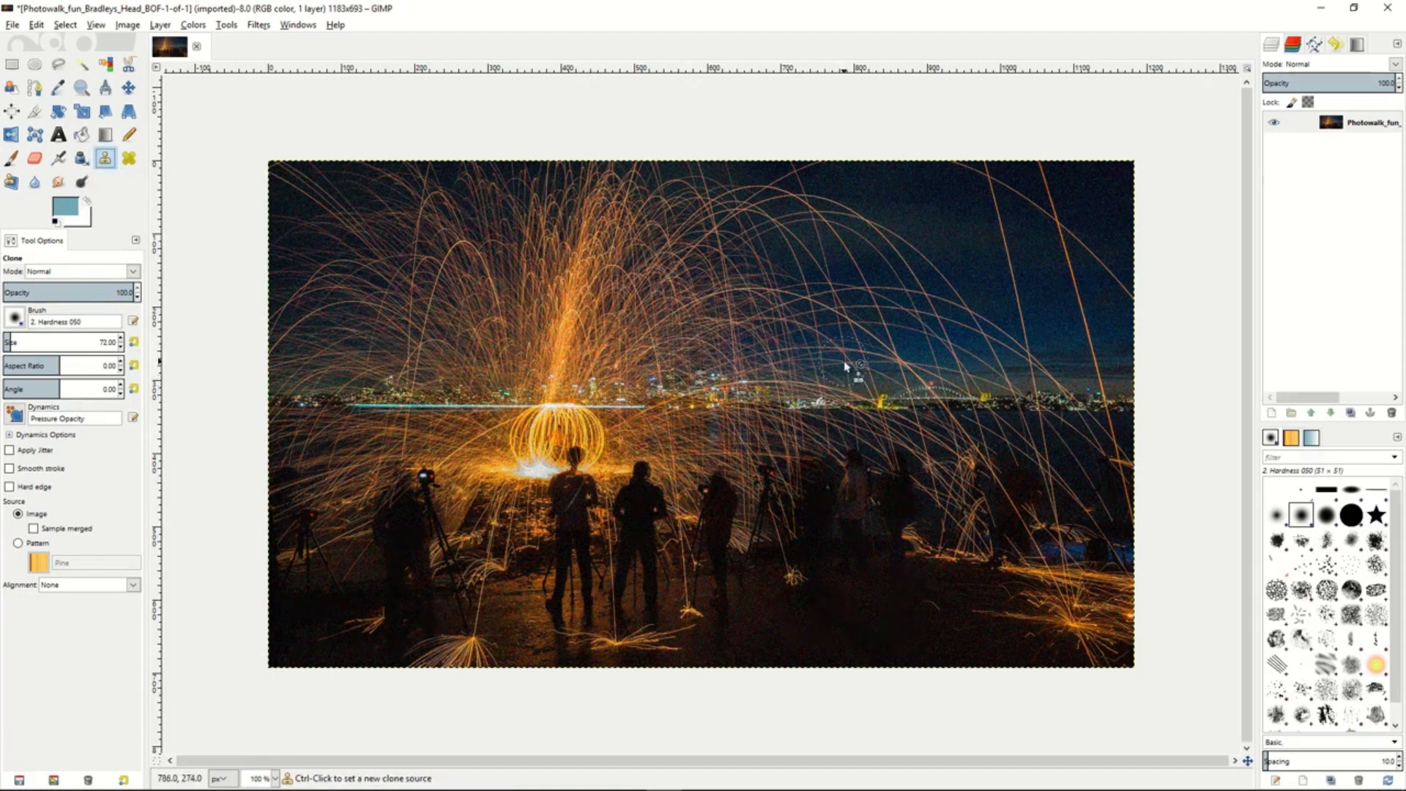
left_click(858, 563, "ctrl")
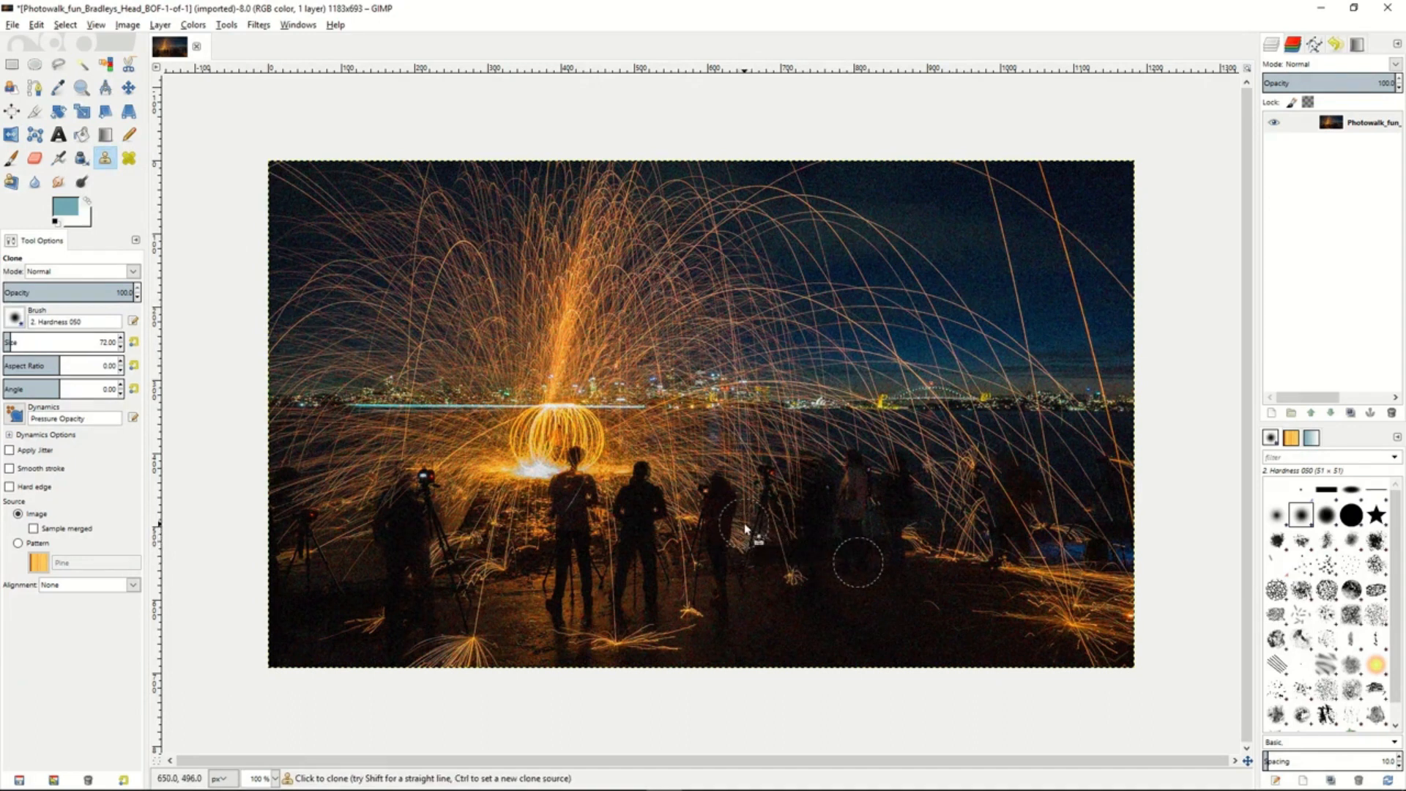
mouse_move(739, 524)
left_mouse_down()
mouse_move(767, 450)
mouse_move(774, 534)
mouse_move(802, 462)
mouse_move(800, 534)
mouse_move(843, 445)
mouse_move(856, 550)
mouse_move(881, 450)
mouse_move(902, 535)
mouse_move(916, 428)
mouse_move(934, 567)
mouse_move(951, 462)
mouse_move(962, 520)
left_mouse_up()
- Paint over parts of the sky above the skyline with the Healing tool, using the lit skyline as the source
left_click(130, 159)
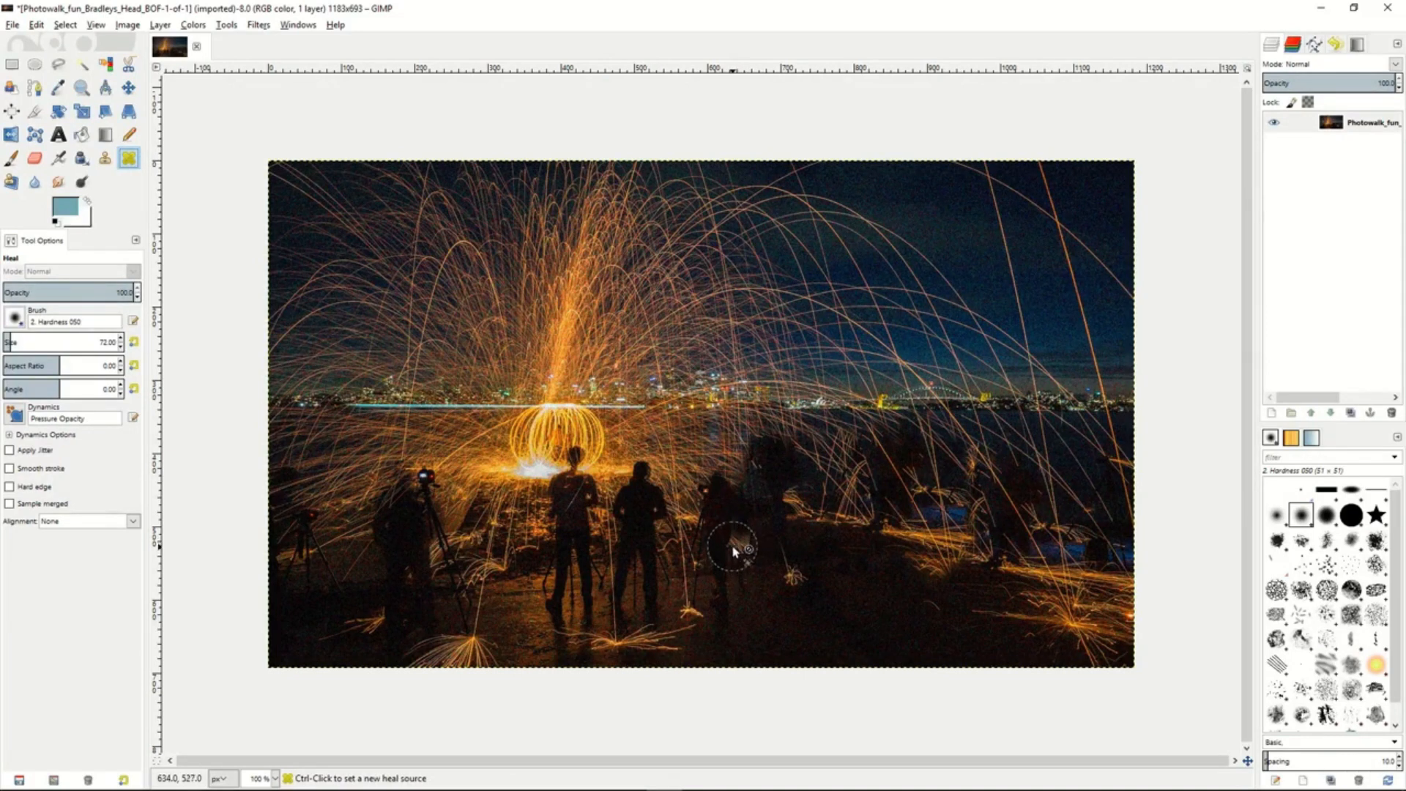
left_click(765, 396, "ctrl")
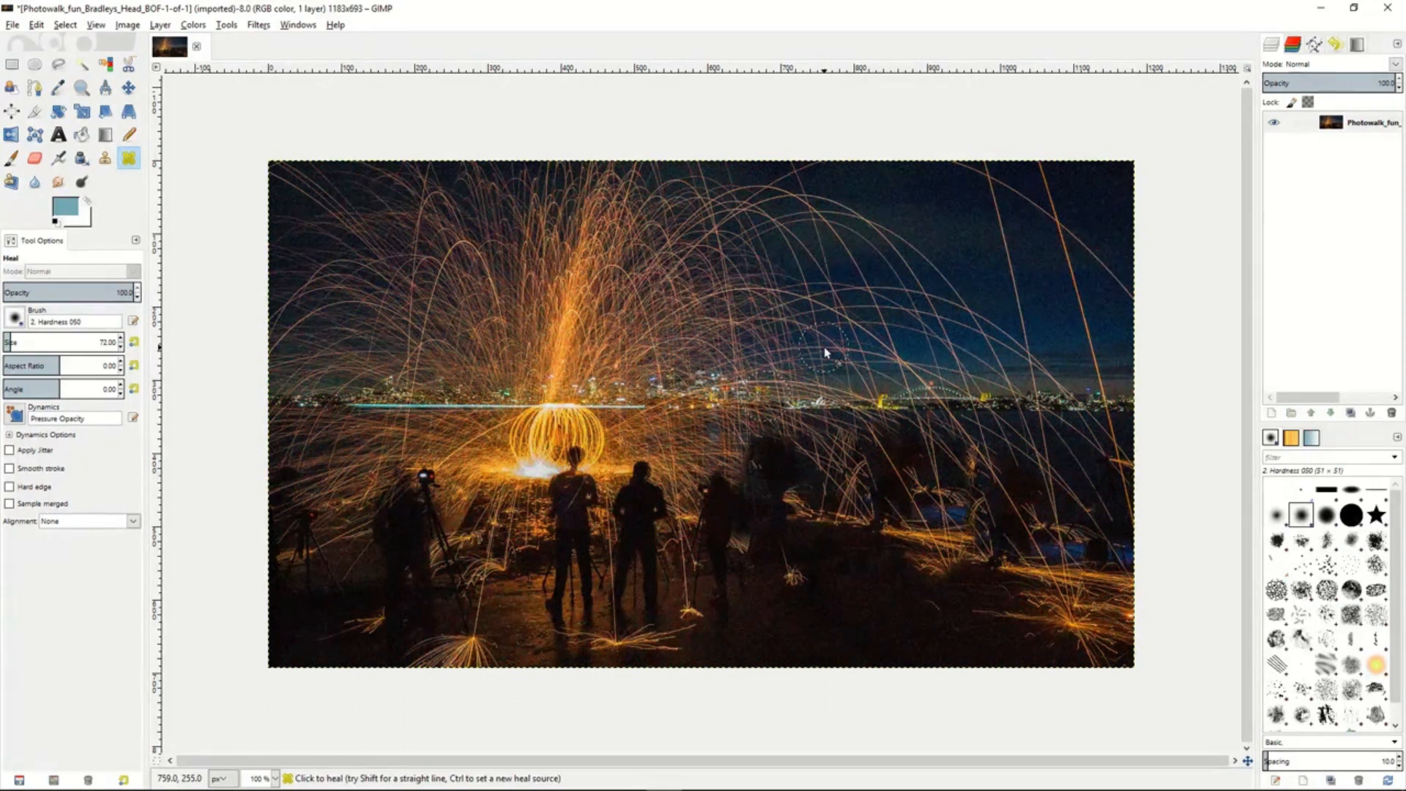
left_click_drag(825, 349, 794, 367)
mouse_move(716, 295)
left_mouse_down()
mouse_move(742, 306)
mouse_move(758, 293)
mouse_move(745, 279)
mouse_move(836, 340)
mouse_move(825, 305)
mouse_move(823, 322)
mouse_move(879, 355)
mouse_move(907, 343)
mouse_move(908, 359)
mouse_move(744, 350)
left_mouse_up()
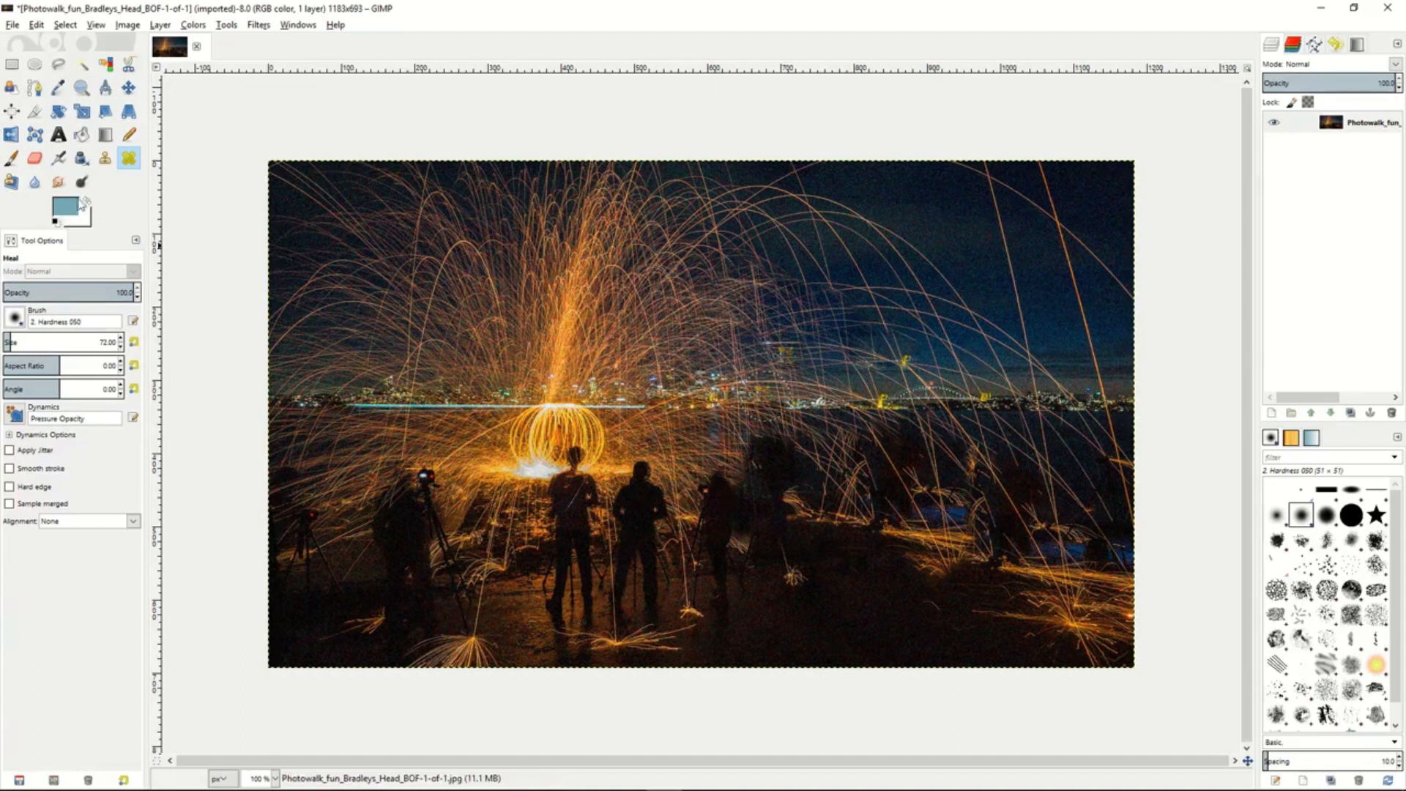
- Define a perspective for the Perspective Clone tool by moving the image's upper-left corner handle inward
left_click(11, 182)
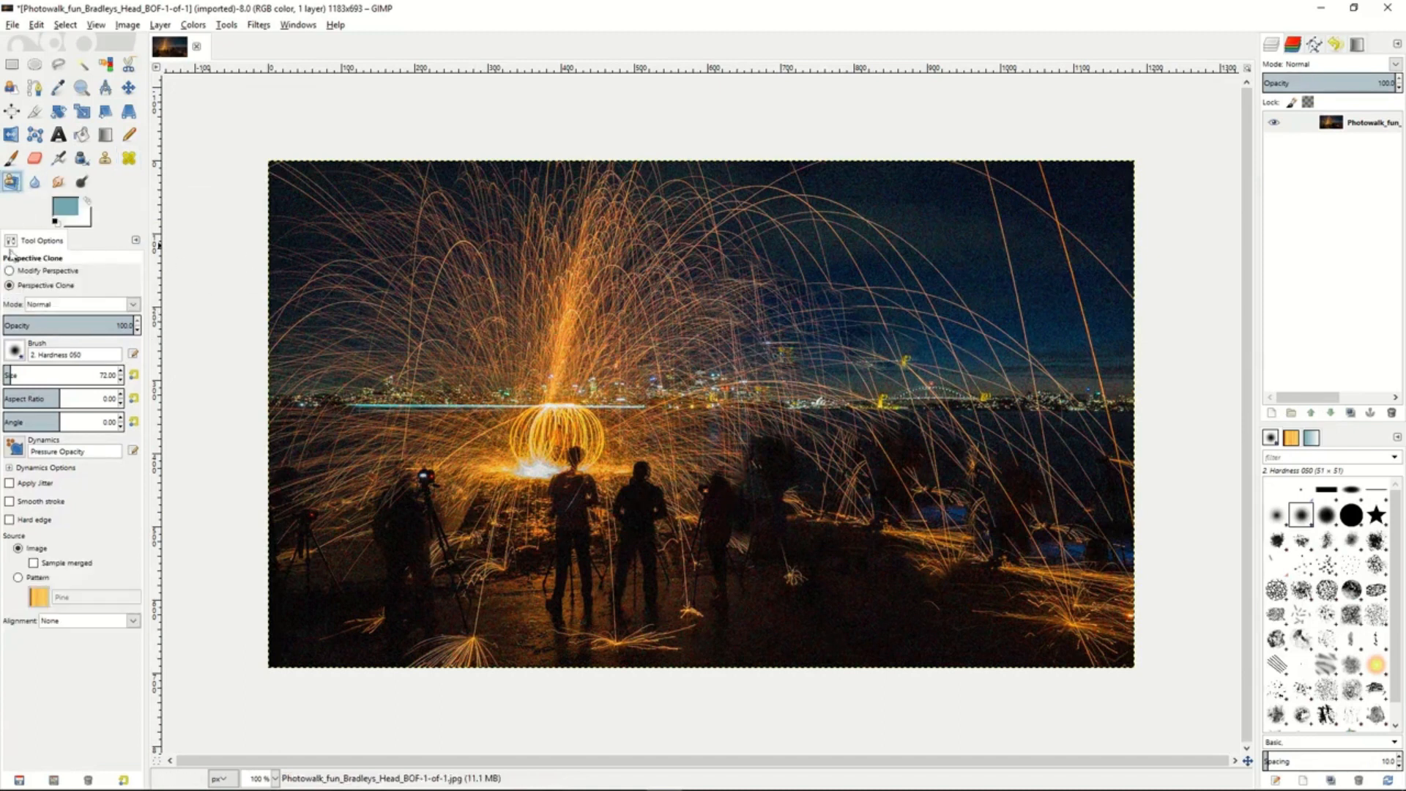
left_click(10, 271)
left_click(486, 314)
left_click_drag(486, 315, 586, 391)
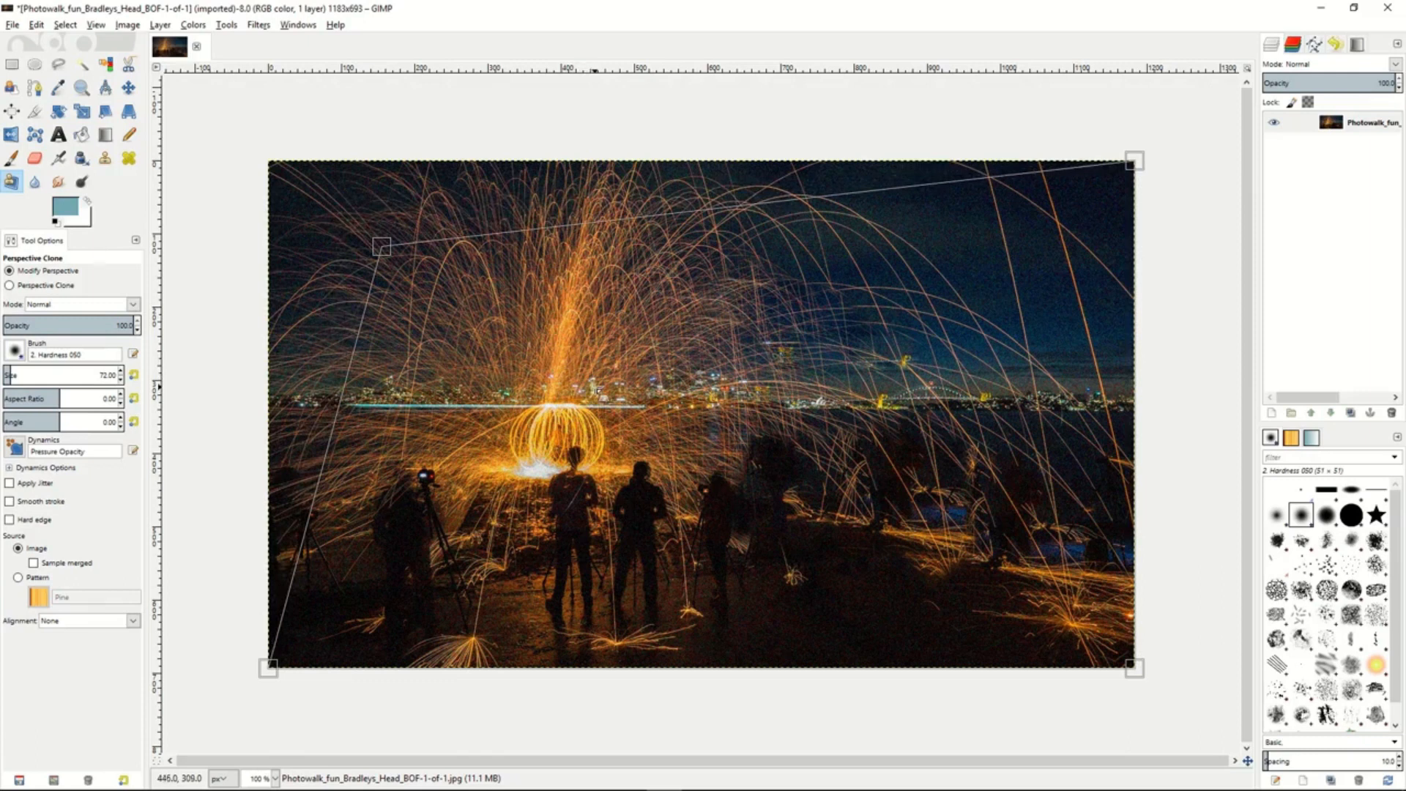
- Perspective-clone the sparks from near the moved corner over the water and ground in the photo's lower-right area
left_click(9, 286)
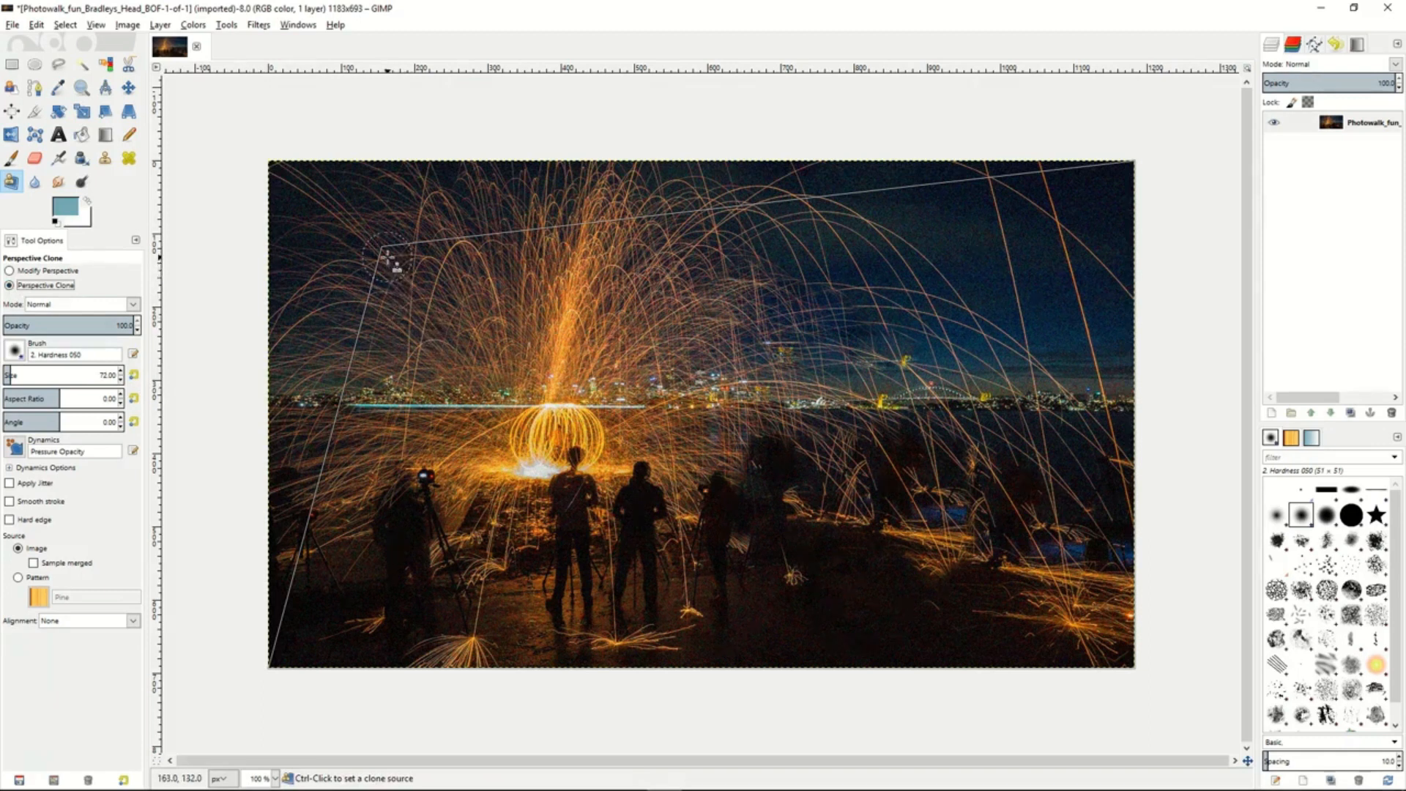
left_click(389, 258, "ctrl")
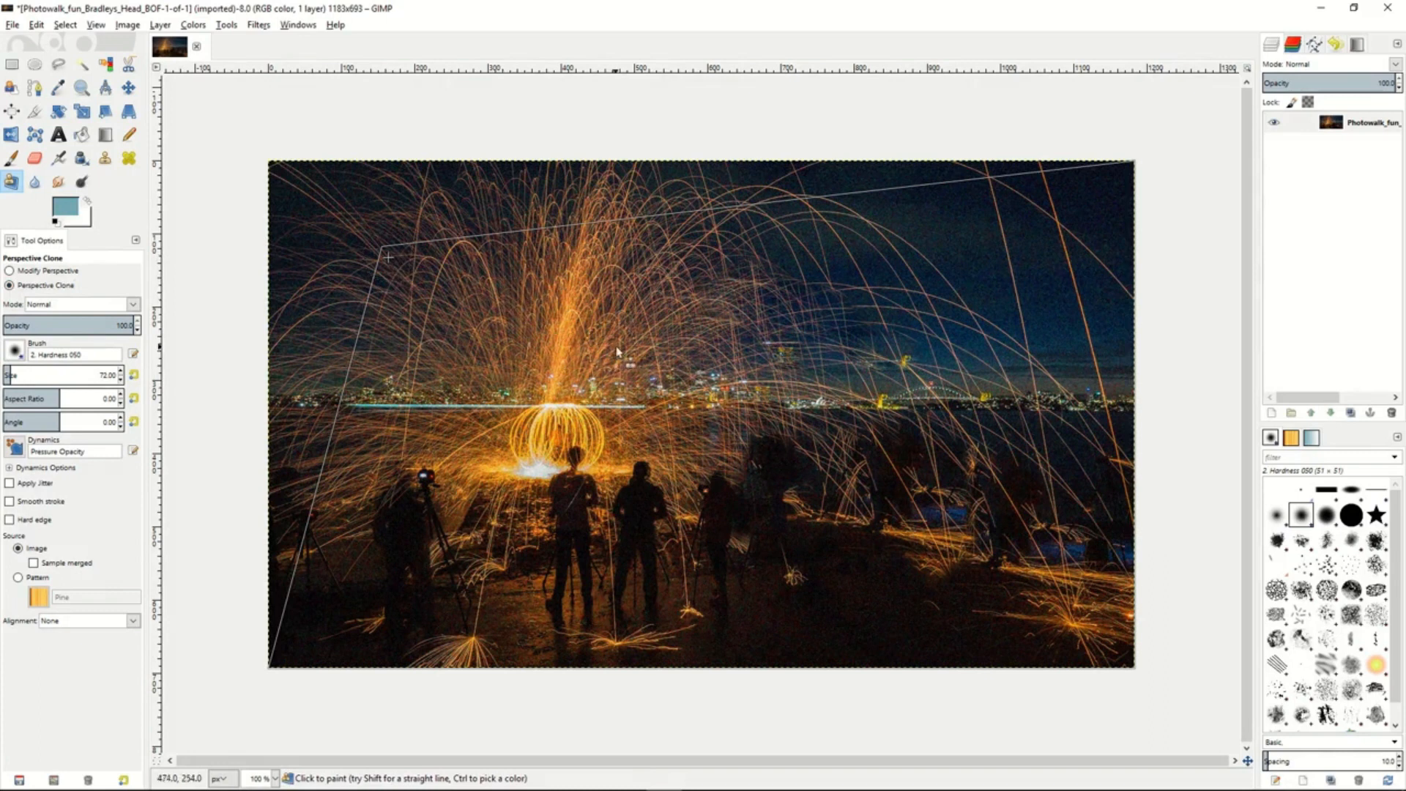
mouse_move(1061, 525)
left_mouse_down()
mouse_move(998, 567)
mouse_move(1017, 517)
mouse_move(989, 562)
mouse_move(957, 477)
mouse_move(977, 576)
mouse_move(1007, 468)
mouse_move(973, 529)
mouse_move(926, 513)
mouse_move(971, 607)
mouse_move(923, 460)
mouse_move(942, 581)
mouse_move(918, 497)
mouse_move(941, 513)
mouse_move(936, 595)
mouse_move(905, 491)
mouse_move(940, 573)
mouse_move(994, 621)
mouse_move(1018, 555)
mouse_move(1085, 651)
mouse_move(1085, 497)
mouse_move(1109, 664)
mouse_move(1119, 508)
mouse_move(1101, 656)
mouse_move(1099, 499)
mouse_move(1049, 576)
mouse_move(1061, 464)
mouse_move(1048, 631)
mouse_move(1063, 580)
mouse_move(957, 645)
mouse_move(1114, 661)
mouse_move(923, 546)
mouse_move(958, 655)
mouse_move(891, 543)
mouse_move(1048, 469)
mouse_move(893, 482)
mouse_move(1089, 466)
mouse_move(978, 459)
mouse_move(945, 462)
mouse_move(1139, 469)
mouse_move(1085, 503)
mouse_move(1007, 447)
mouse_move(879, 432)
left_mouse_up()
- Blur the bright spark column with the Blur/Sharpen tool, and switch it to Sharpen with a rate of 78.8
left_click(34, 182)
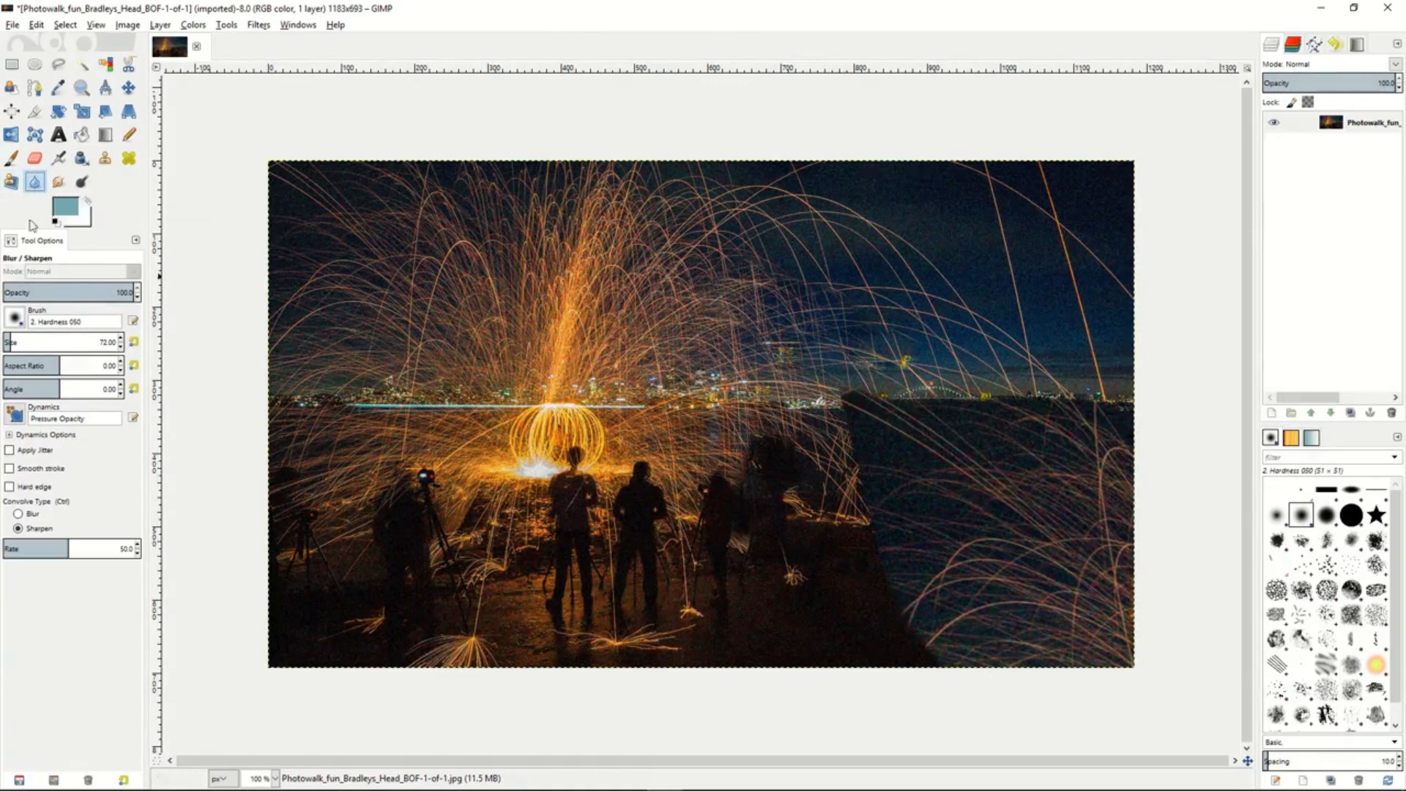
left_click(22, 515)
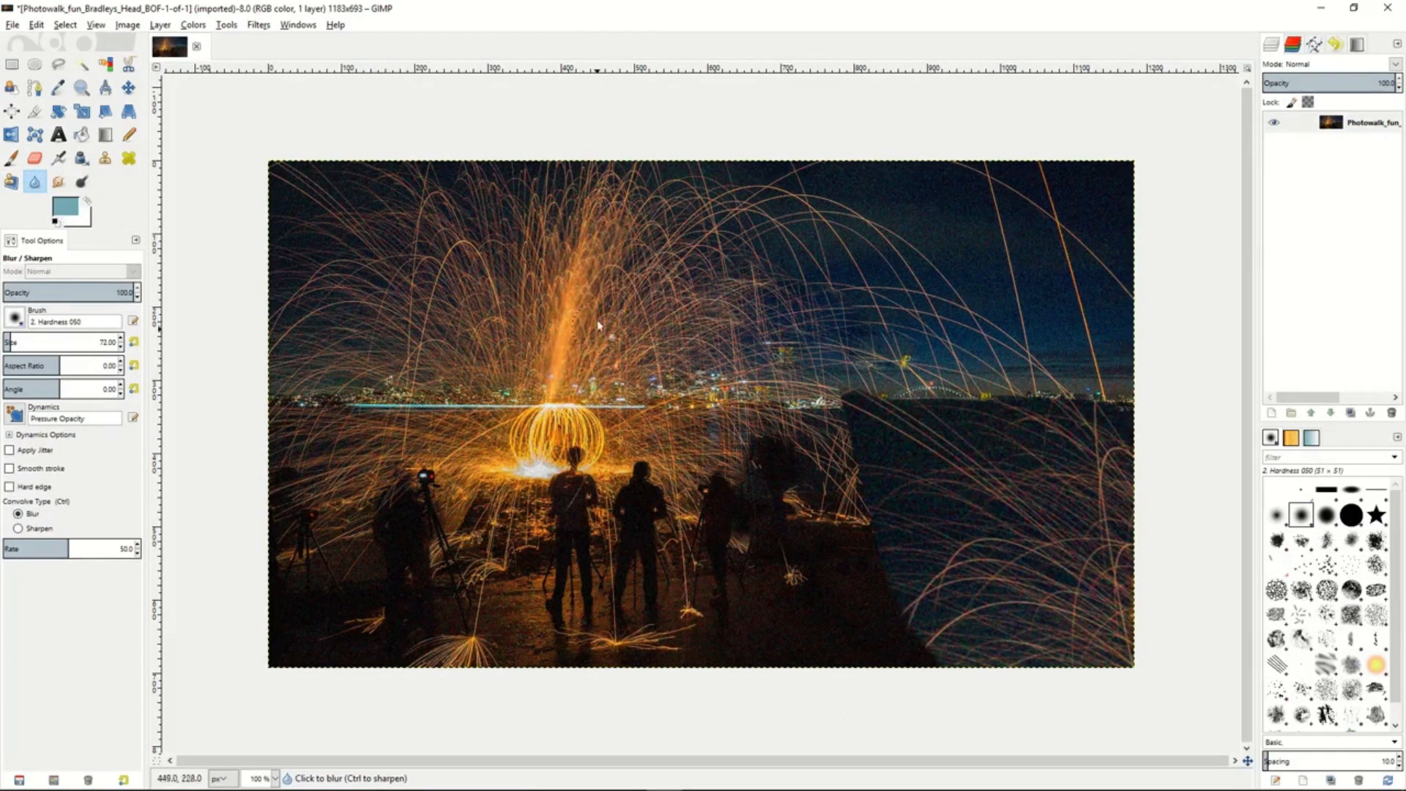
left_click(18, 529)
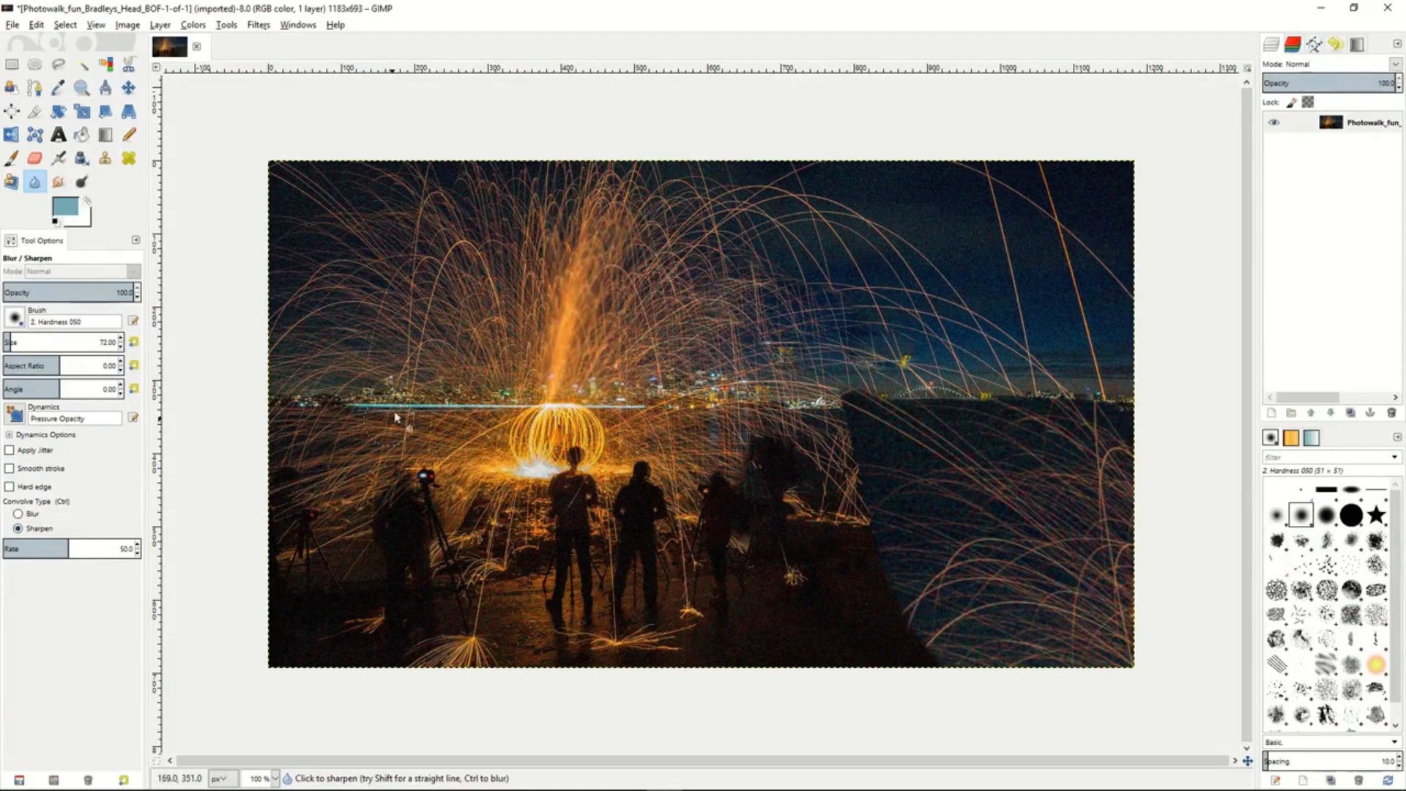
left_click_drag(72, 546, 104, 547)
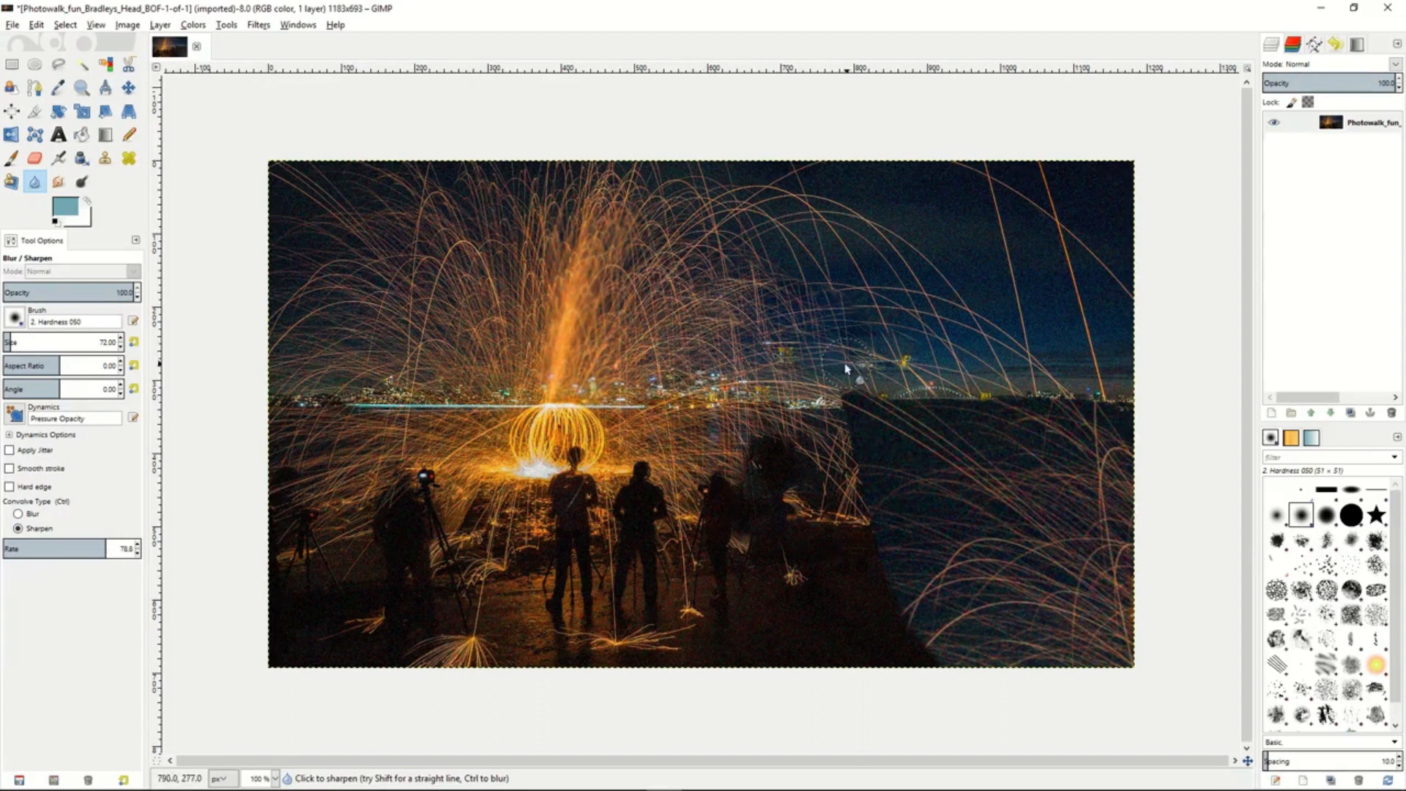
- Smear the spark trails in the sky beside the bright spark column with the Smudge tool
left_click(58, 182)
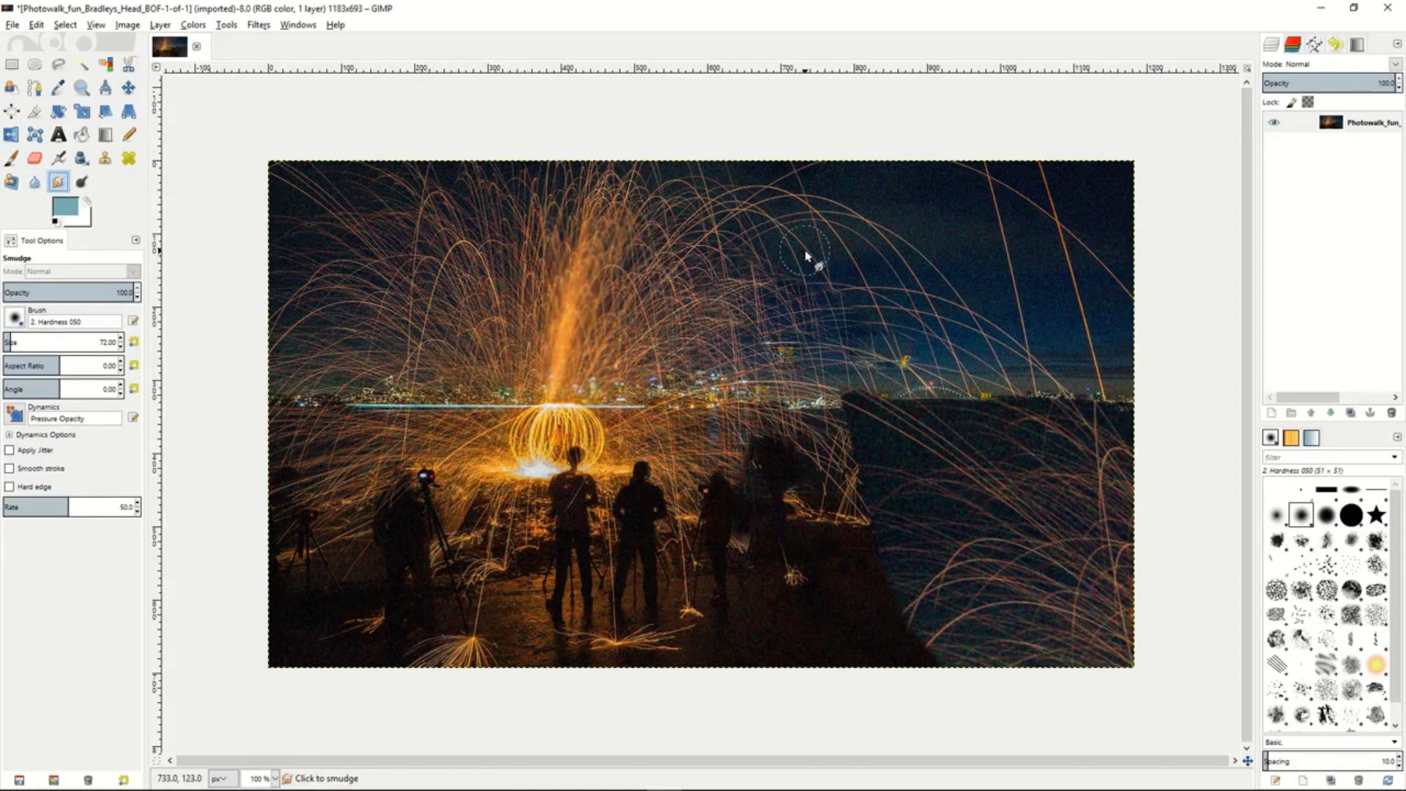
mouse_move(806, 255)
left_mouse_down()
mouse_move(836, 287)
mouse_move(818, 246)
mouse_move(771, 260)
mouse_move(824, 255)
mouse_move(761, 223)
mouse_move(749, 255)
mouse_move(725, 234)
mouse_move(691, 255)
mouse_move(720, 253)
mouse_move(685, 244)
mouse_move(745, 277)
mouse_move(713, 269)
mouse_move(765, 305)
mouse_move(748, 311)
mouse_move(807, 323)
mouse_move(757, 289)
mouse_move(844, 337)
mouse_move(782, 333)
left_mouse_up()
left_click_drag(703, 315, 722, 315)
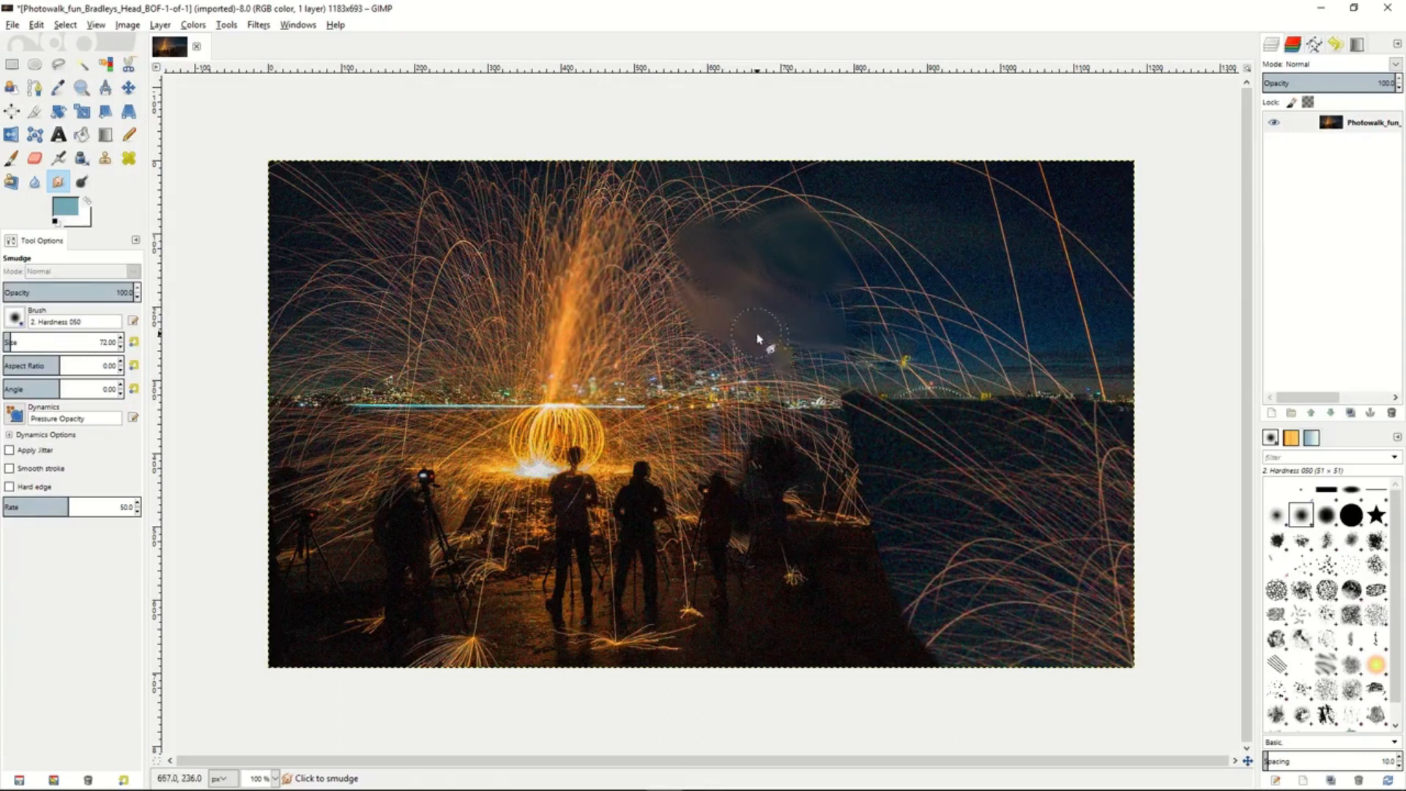
- Dodge the midtones around the glowing spark ball, and burn the midtones across the spark column and skyline
left_click(82, 181)
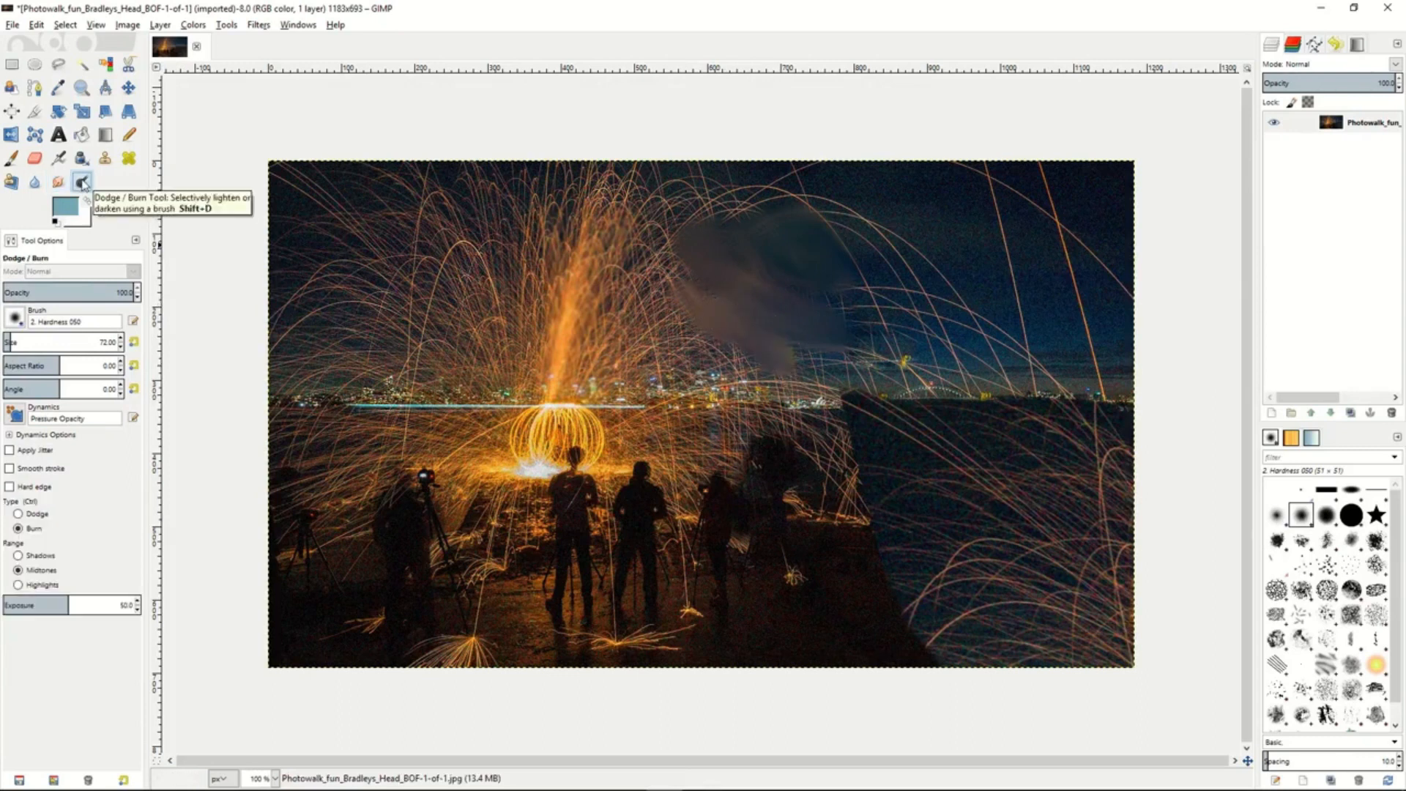
left_click(19, 514)
mouse_move(550, 436)
left_mouse_down()
mouse_move(589, 443)
mouse_move(489, 454)
mouse_move(521, 407)
mouse_move(594, 461)
mouse_move(640, 444)
mouse_move(469, 447)
left_mouse_up()
left_click(19, 528)
mouse_move(477, 337)
left_mouse_down()
mouse_move(603, 287)
mouse_move(460, 314)
mouse_move(607, 244)
mouse_move(487, 334)
mouse_move(534, 220)
mouse_move(440, 314)
mouse_move(530, 202)
mouse_move(423, 299)
mouse_move(460, 214)
mouse_move(449, 313)
mouse_move(483, 232)
mouse_move(462, 285)
mouse_move(527, 219)
mouse_move(479, 295)
mouse_move(627, 181)
mouse_move(650, 311)
mouse_move(664, 290)
mouse_move(718, 386)
left_mouse_up()
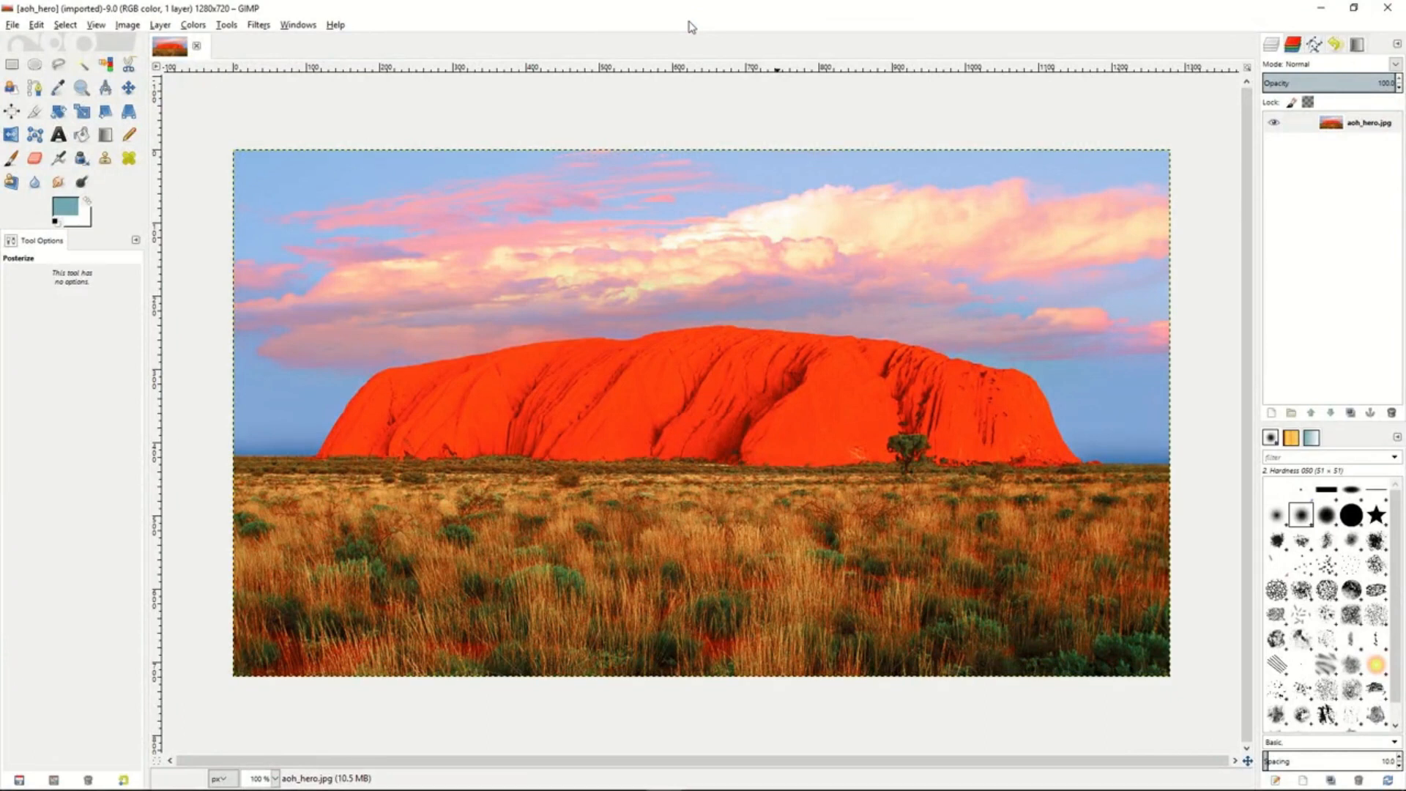
- Try a midtones Color Balance of red 30, green 27 and blue -35 on the rock photo, and discard it
left_click(193, 25)
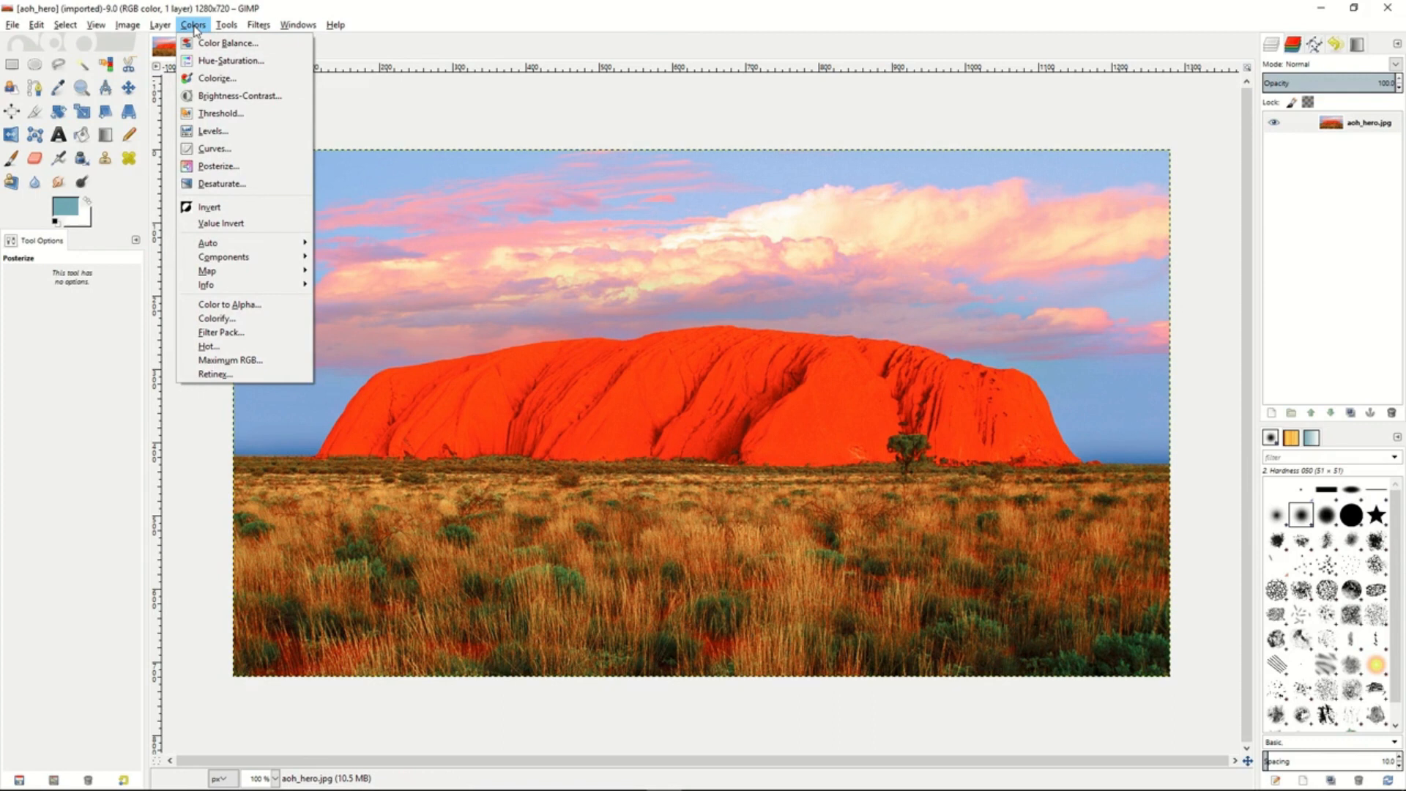
left_click(223, 42)
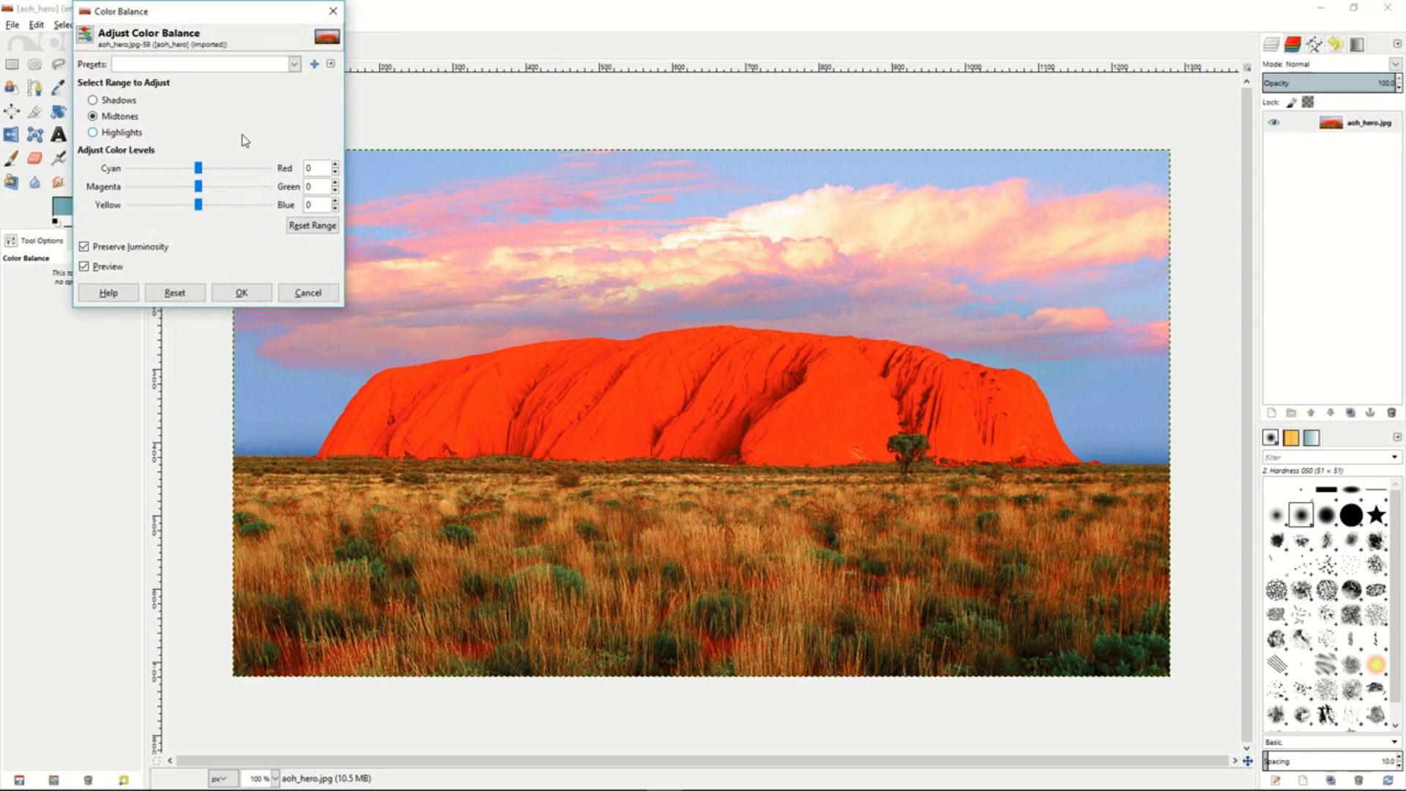
left_click_drag(199, 172, 176, 207)
left_click(242, 292)
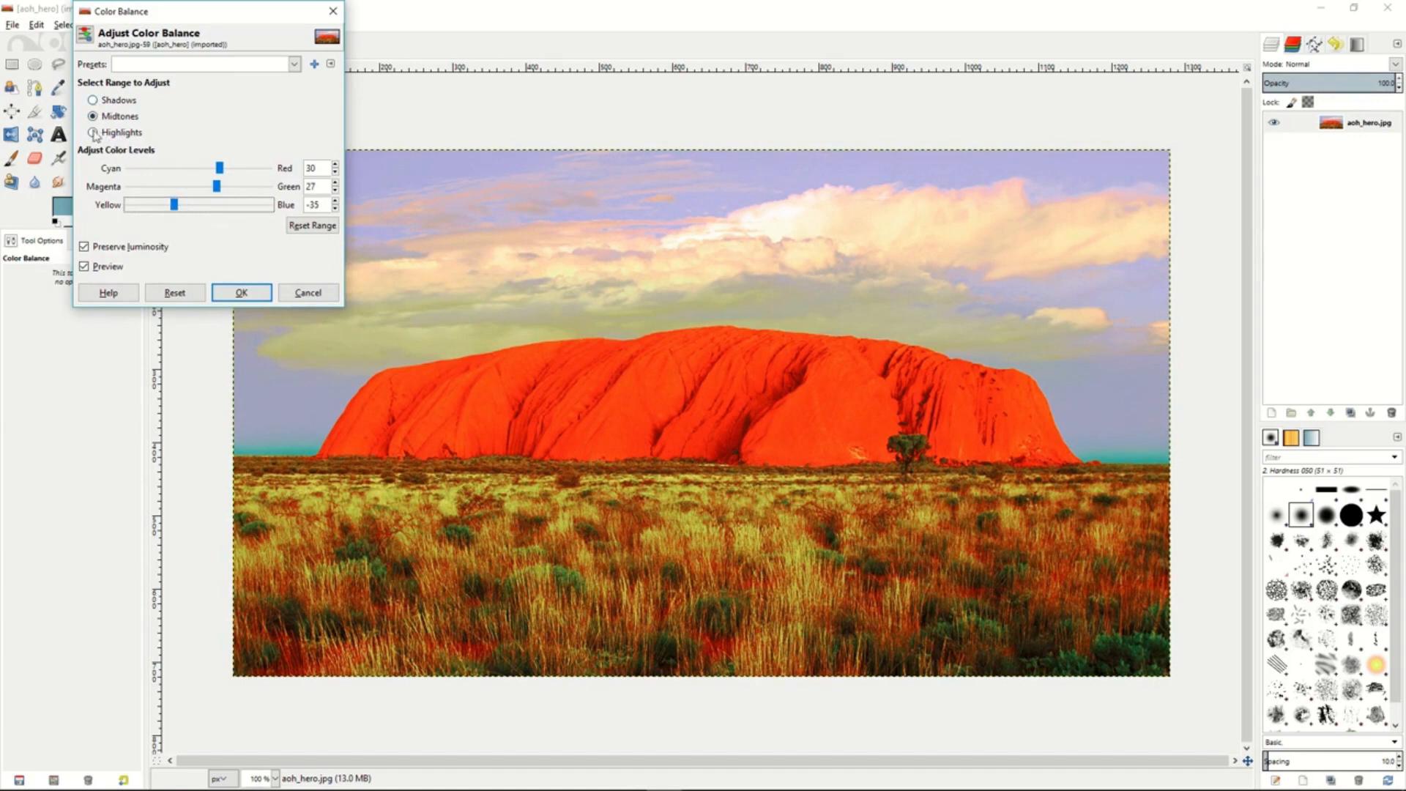
left_click(300, 293)
- Try a Hue-Saturation adjustment on the whole photo with hue 78 and changed lightness and saturation, and discard it
left_click(194, 25)
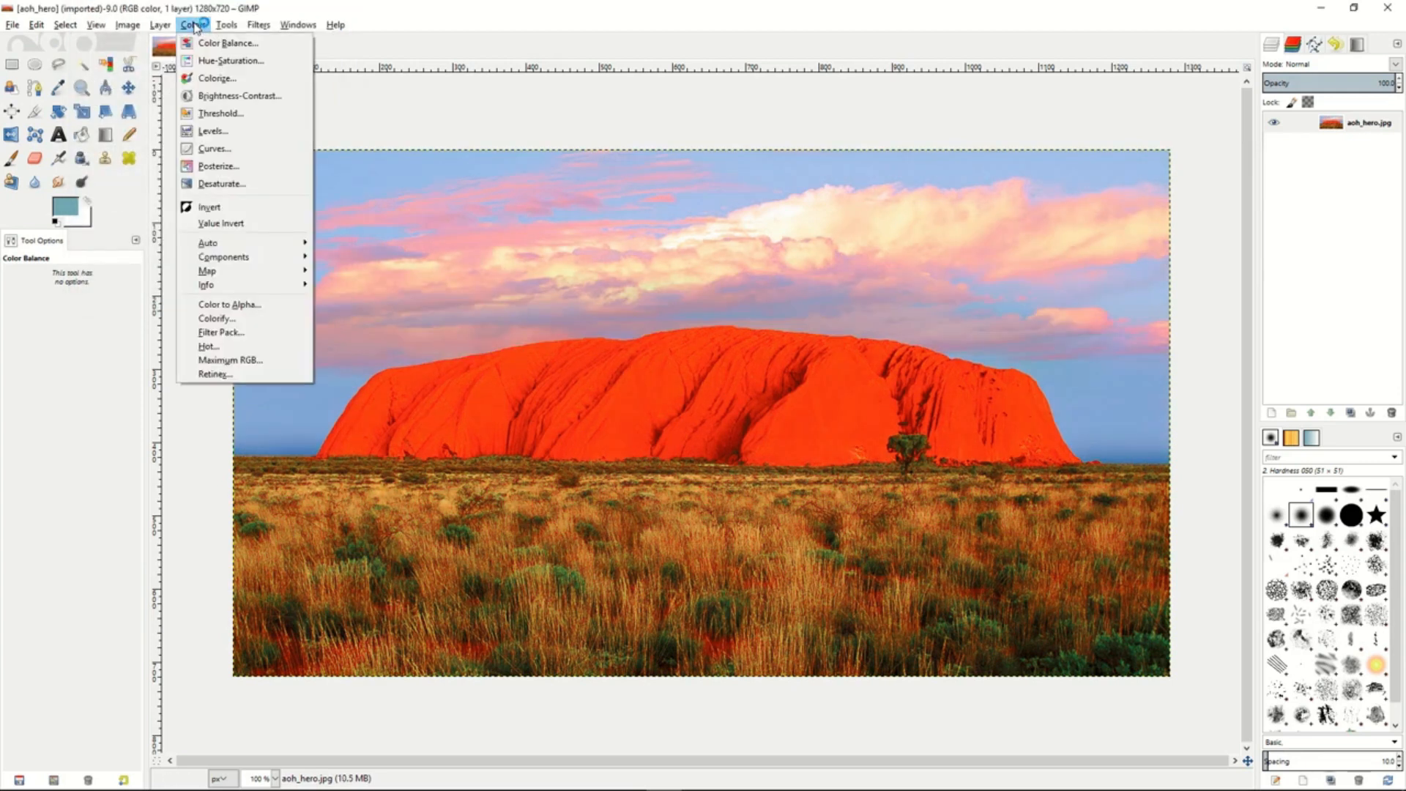
left_click(220, 60)
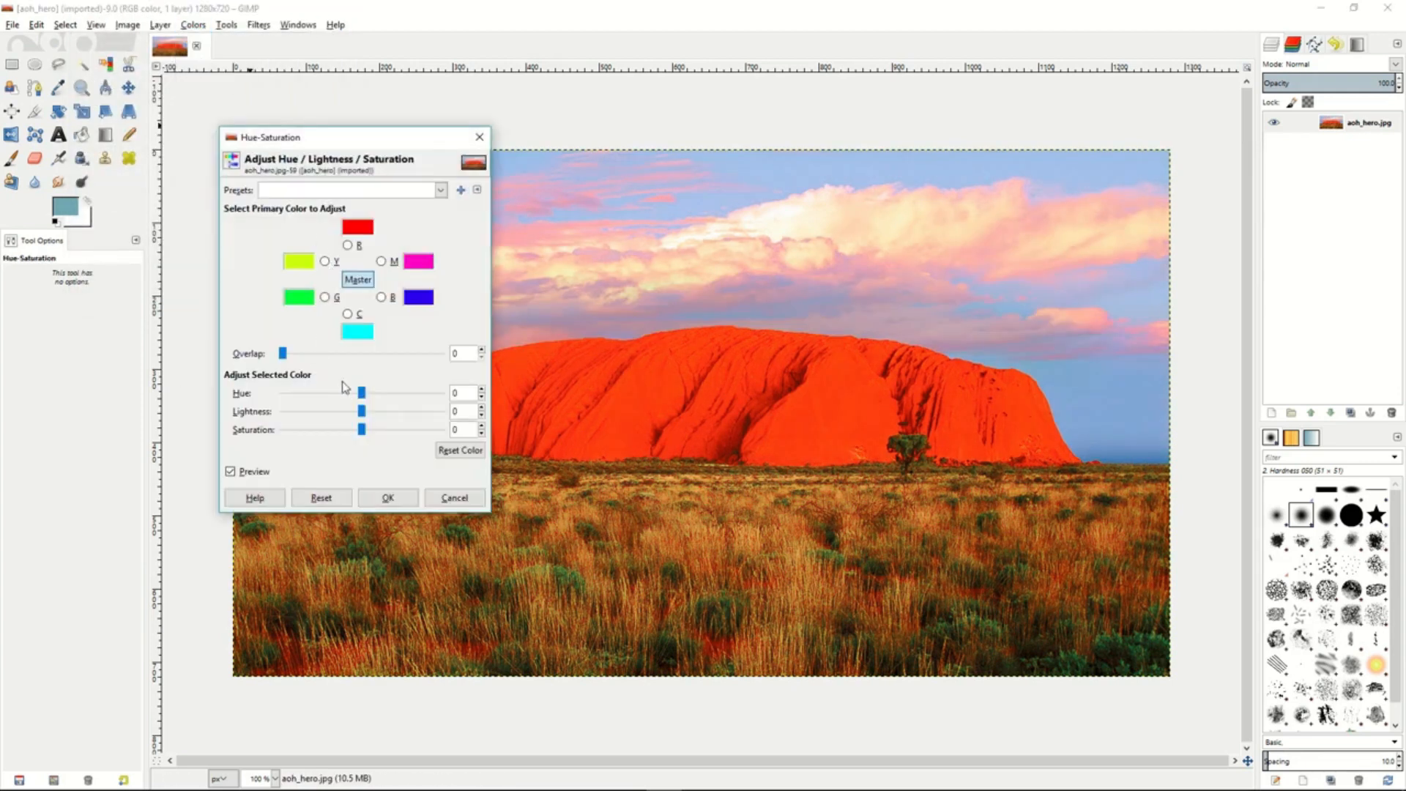
left_click_drag(363, 396, 398, 395)
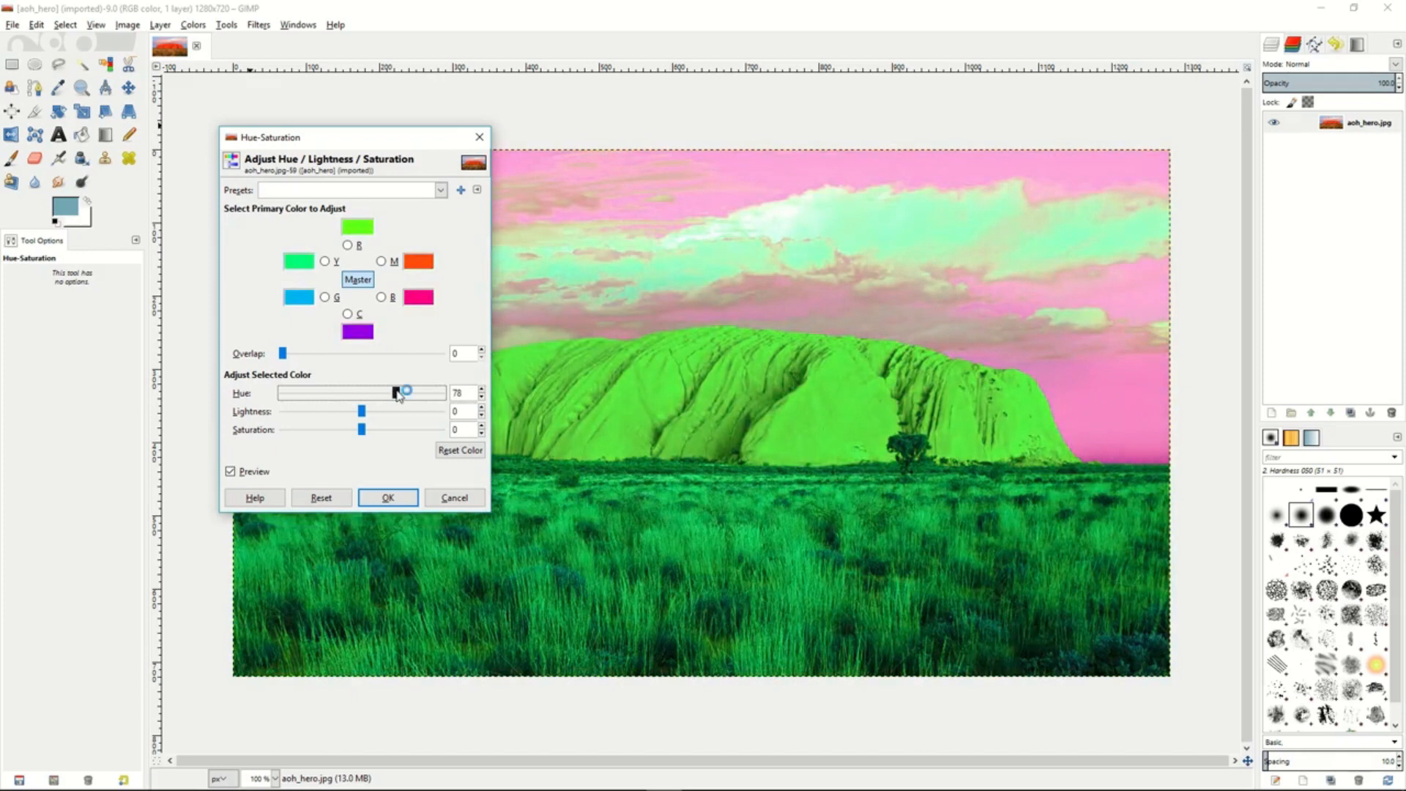
left_click_drag(361, 415, 317, 432)
left_click(460, 498)
left_click(454, 498)
- Try colorizing the photo green with a hue of 84 and altered saturation and lightness, and discard it
left_click(194, 26)
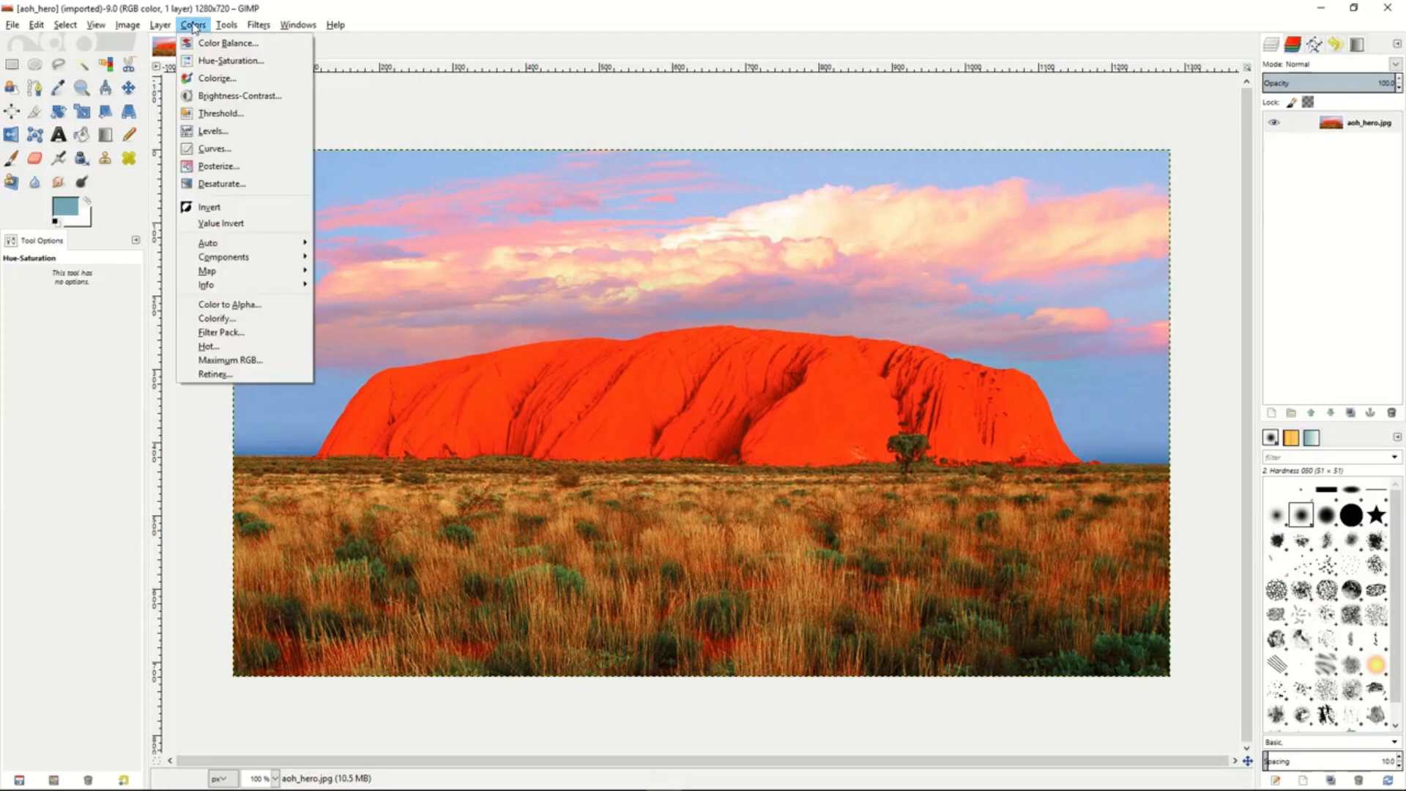
left_click(213, 77)
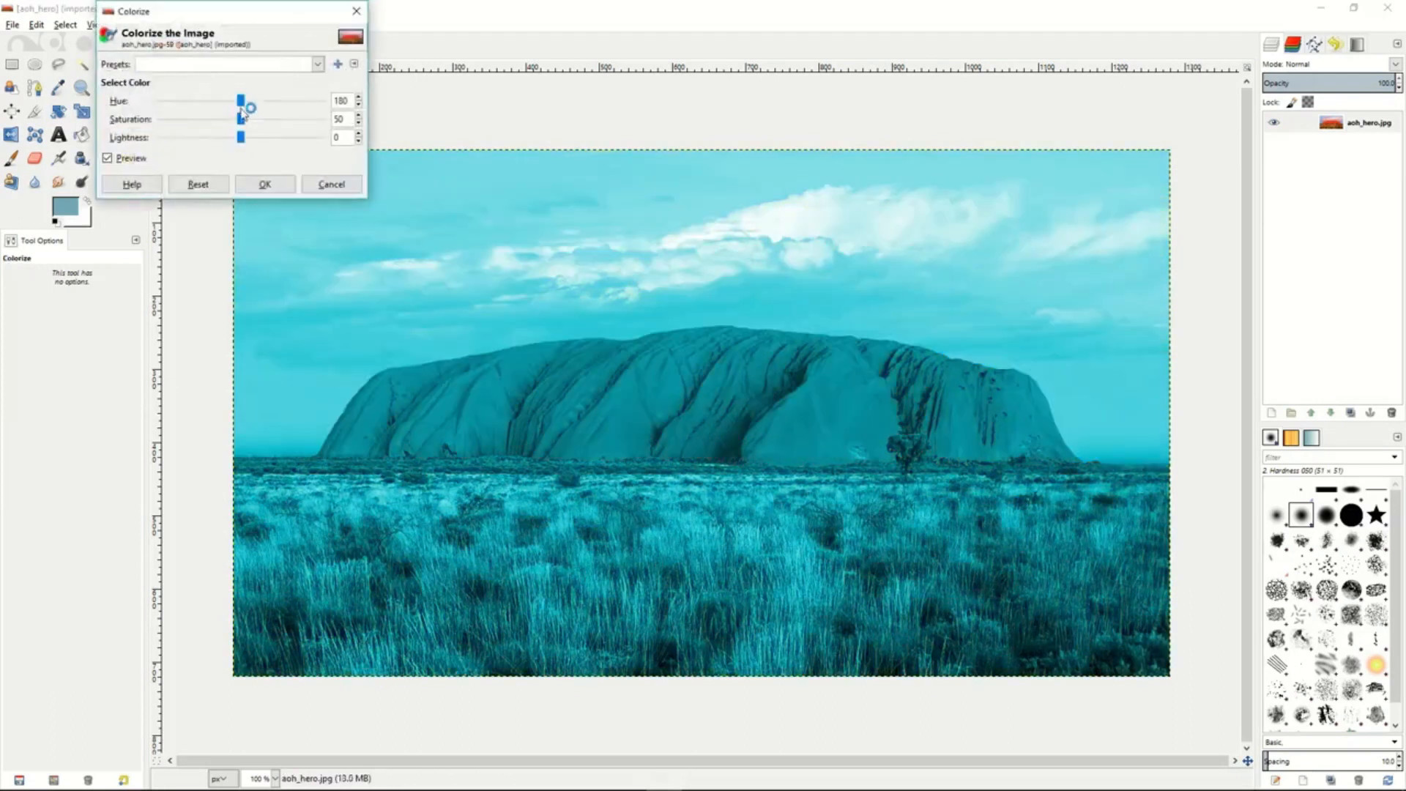
left_click_drag(241, 103, 205, 108)
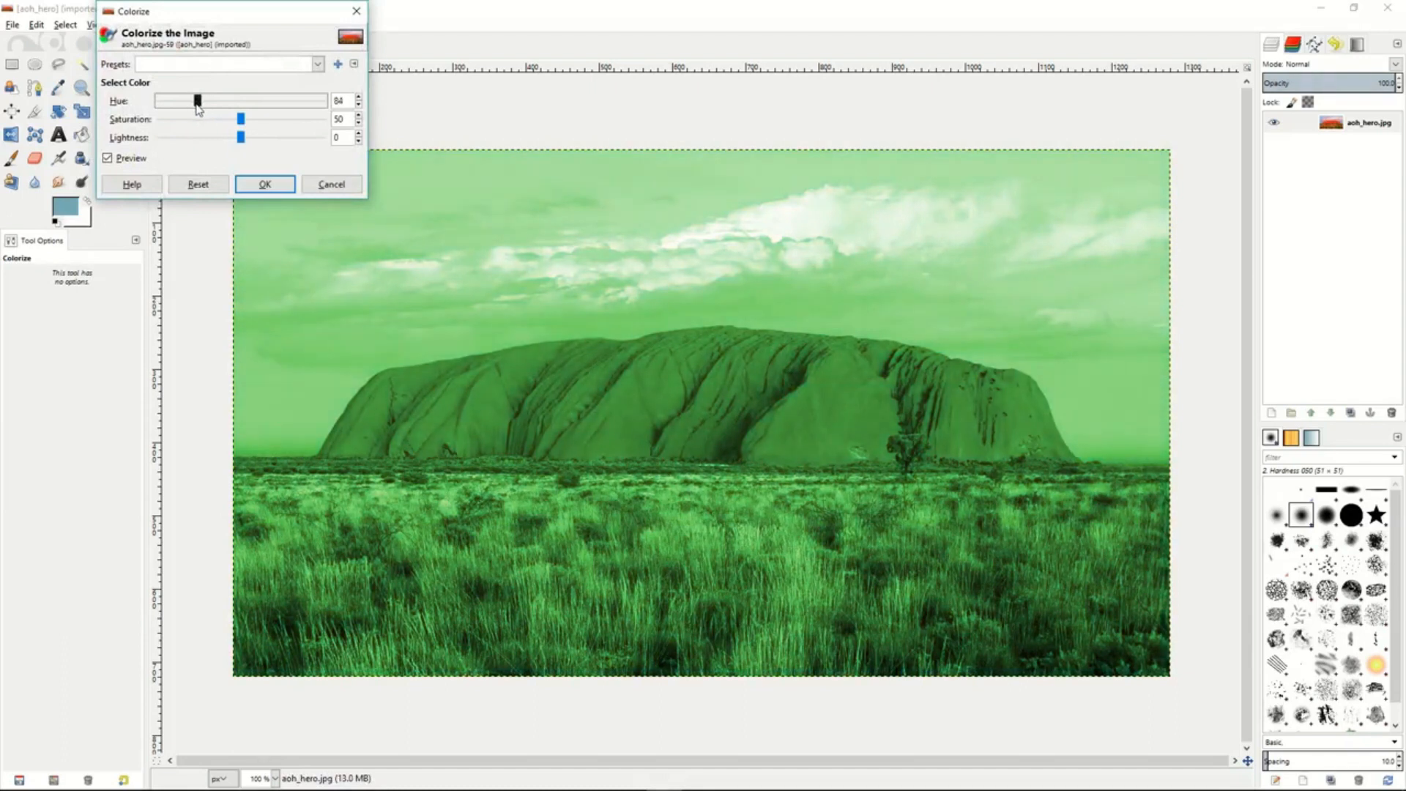
left_click_drag(242, 121, 198, 141)
left_click(331, 184)
- Darken and flatten the photo with a brightness of -69 and a contrast of -25
left_click(194, 25)
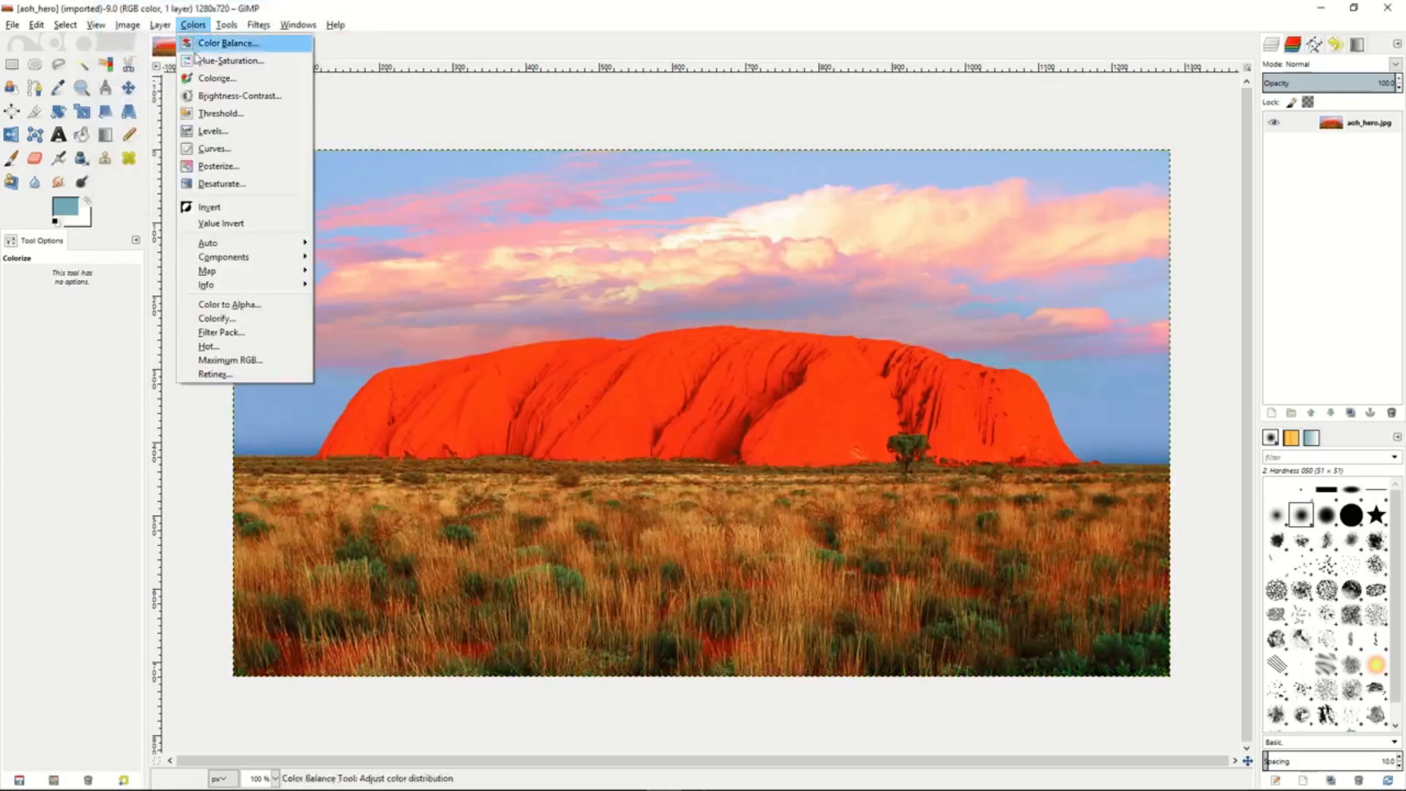
left_click(213, 96)
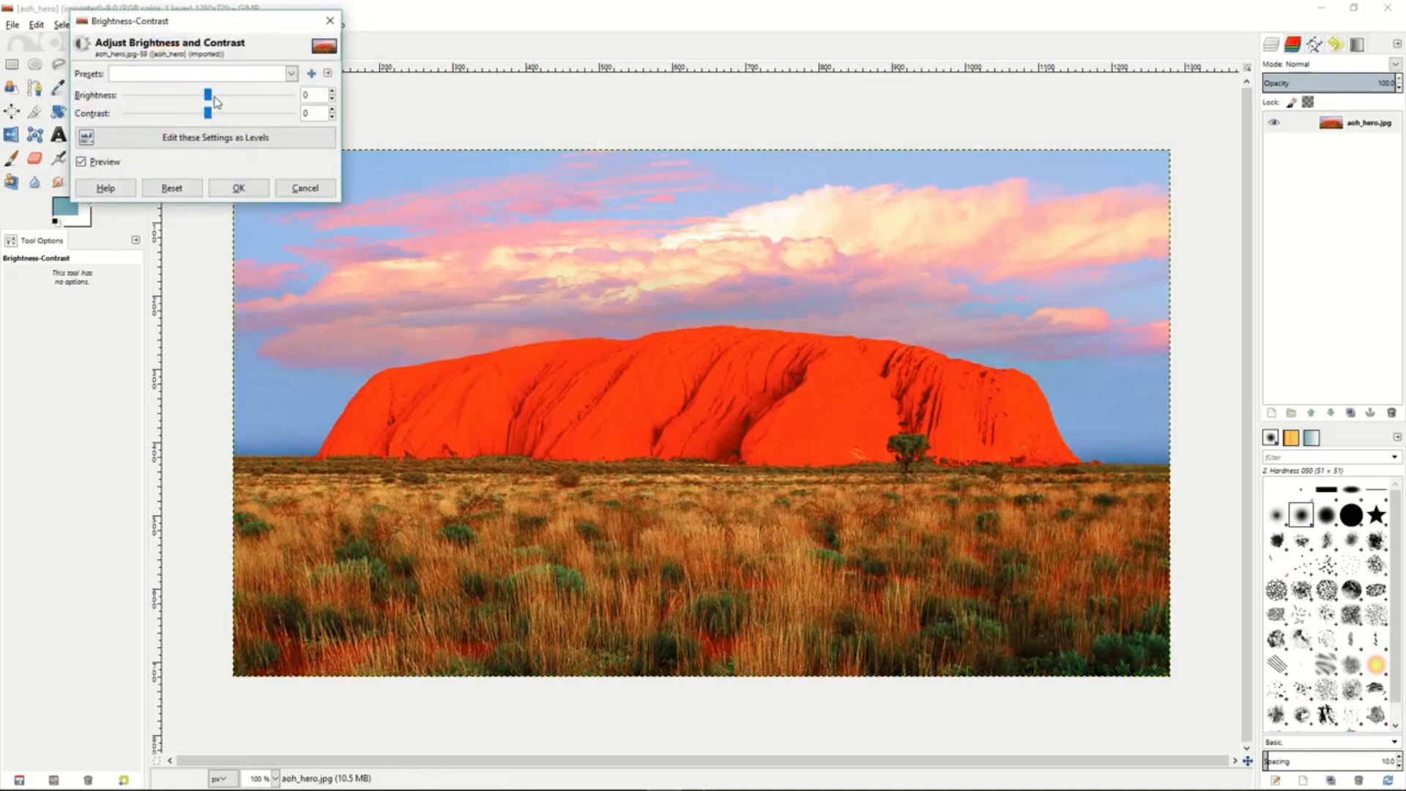
mouse_move(209, 100)
left_mouse_down()
mouse_move(163, 102)
mouse_move(232, 116)
mouse_move(193, 119)
left_mouse_up()
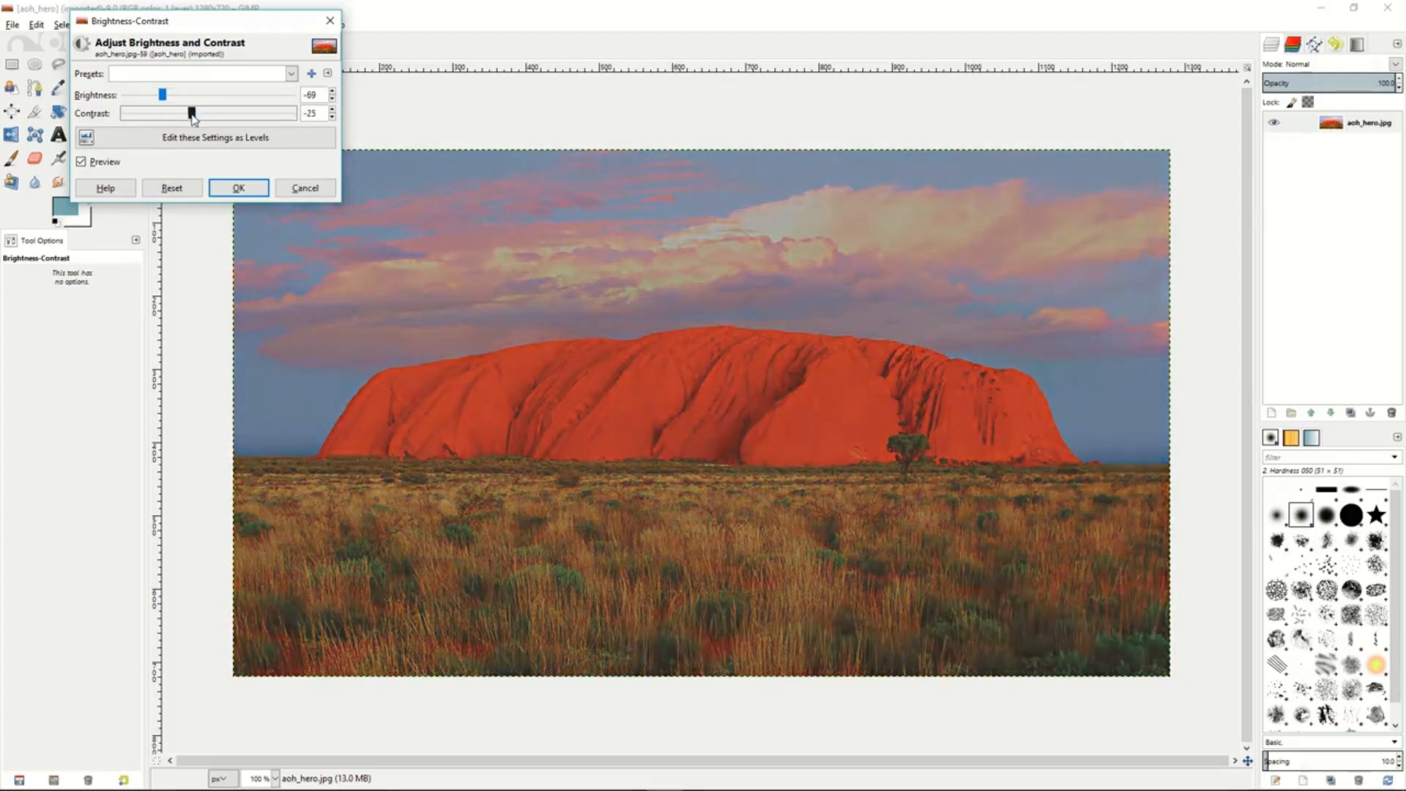
left_click(239, 187)
- Try reducing the photo to black and white with a Threshold range of 113 to 255, and discard it
left_click(194, 25)
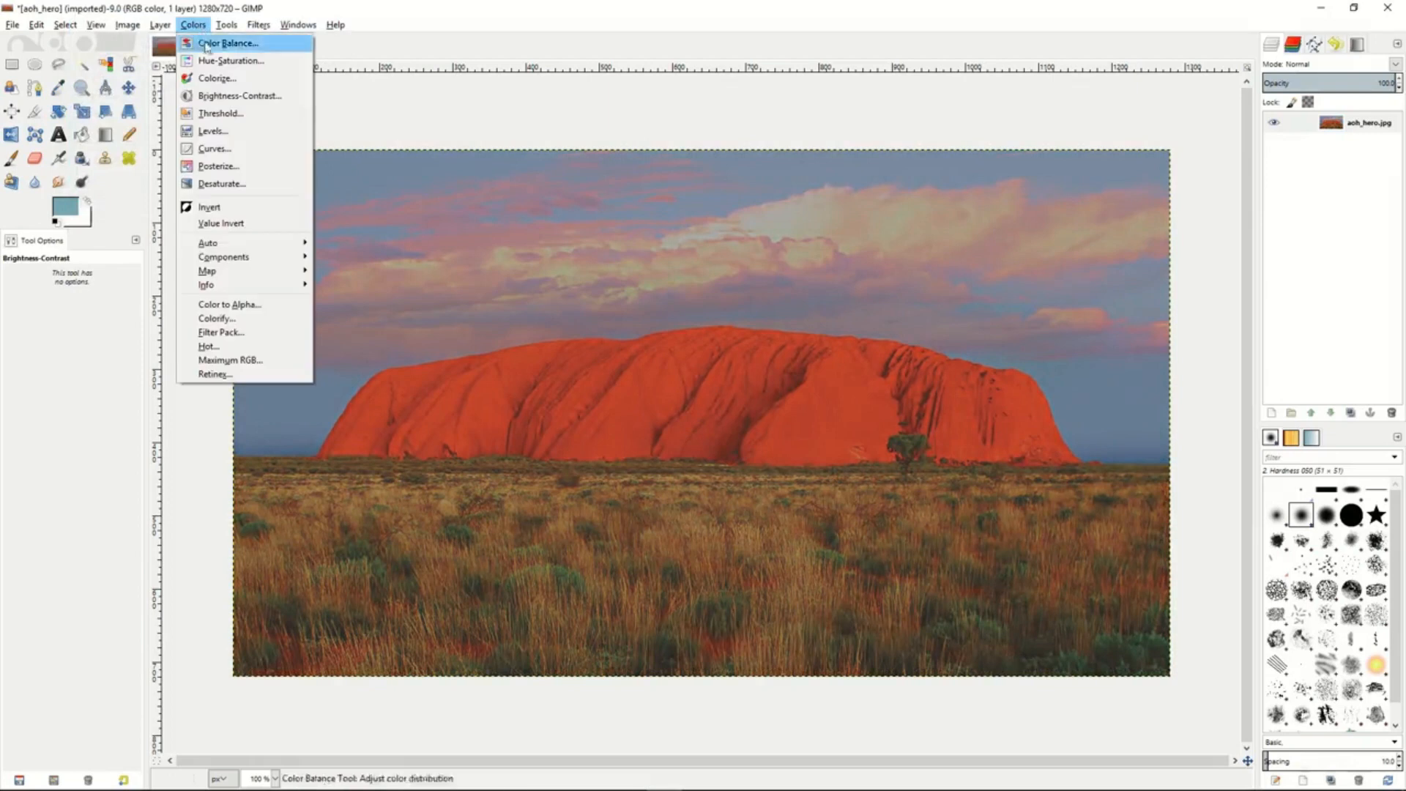
left_click(214, 115)
mouse_move(226, 164)
left_mouse_down()
mouse_move(255, 170)
mouse_move(217, 170)
left_mouse_up()
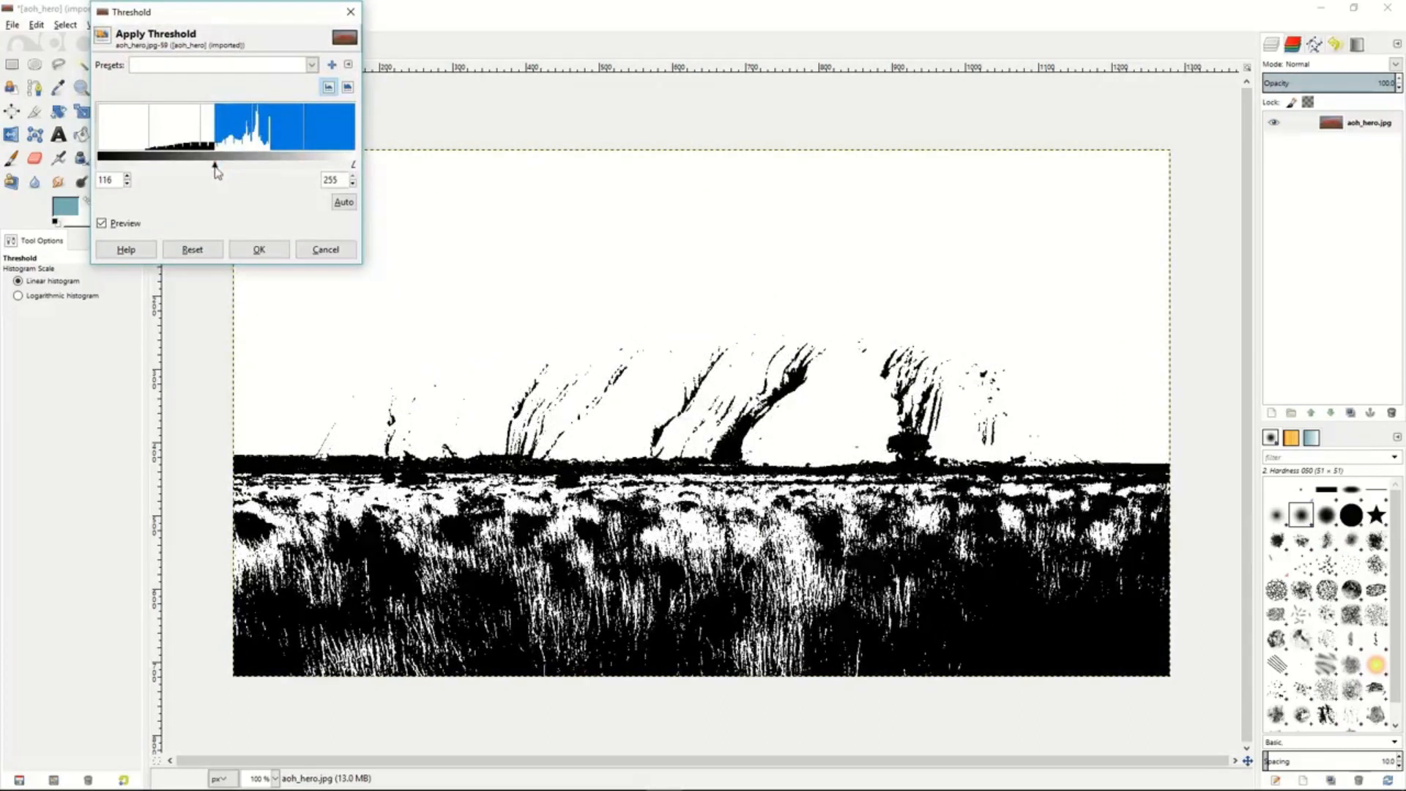
left_click_drag(216, 171, 214, 171)
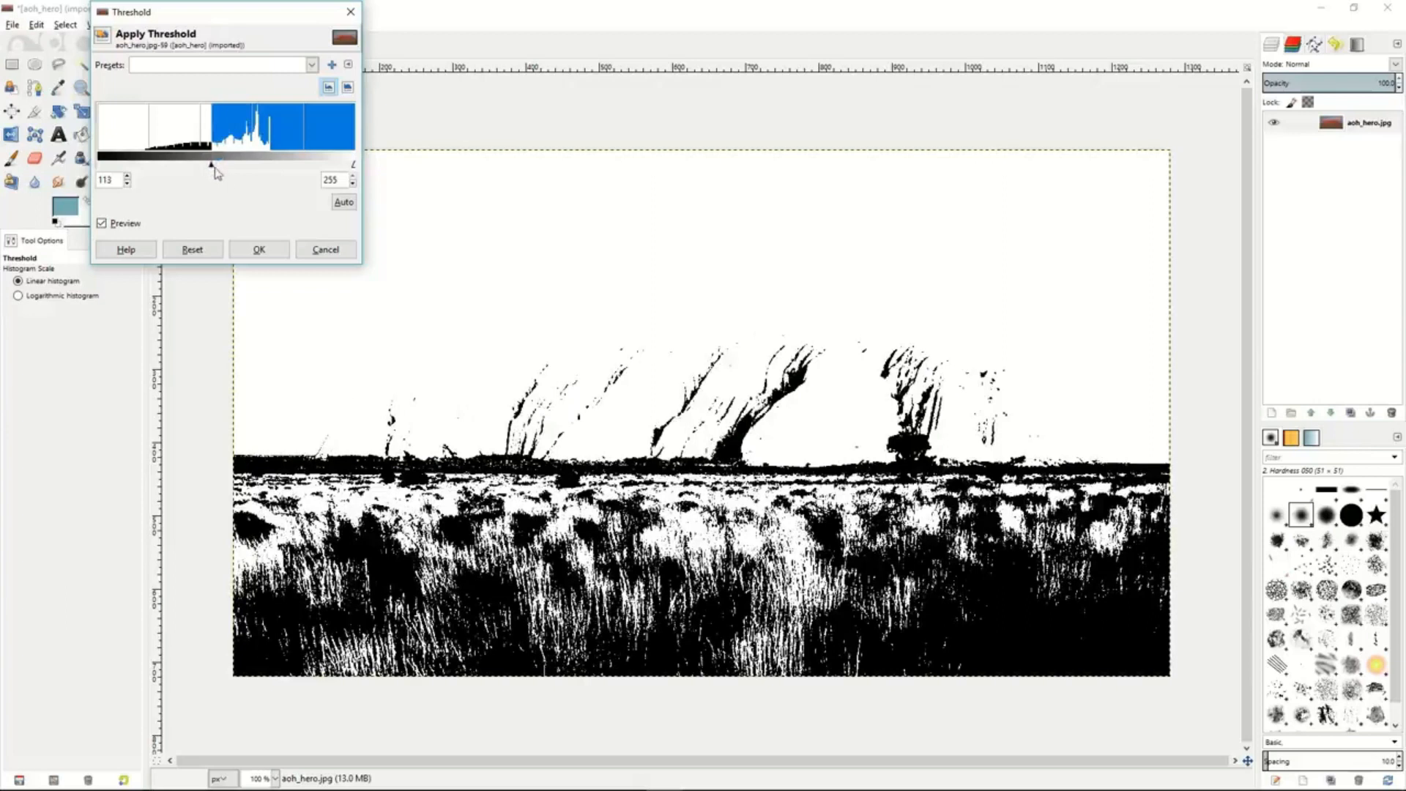
left_click(317, 250)
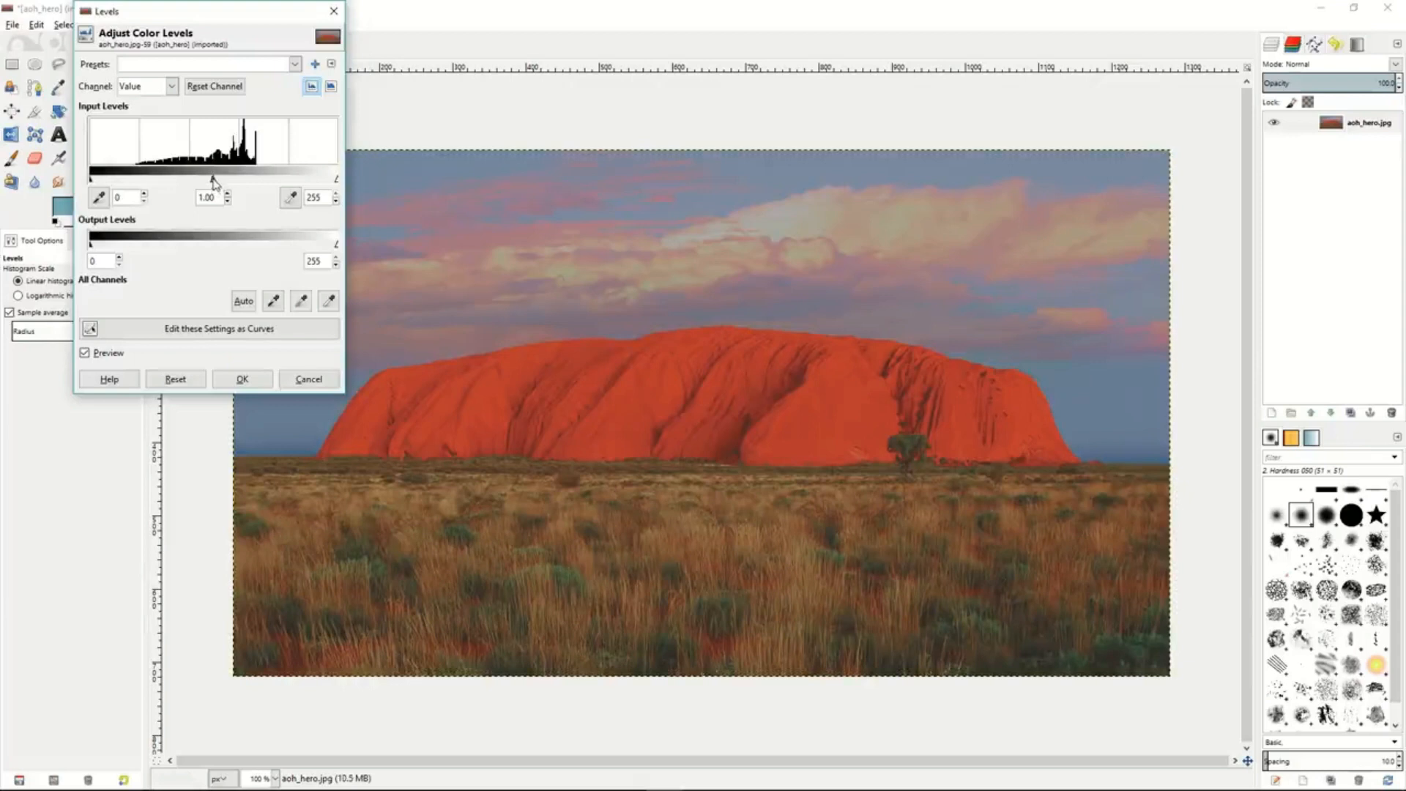
- Try a Levels adjustment on the Value channel with the input midtones at 0.69, and discard it
left_click_drag(213, 182, 238, 186)
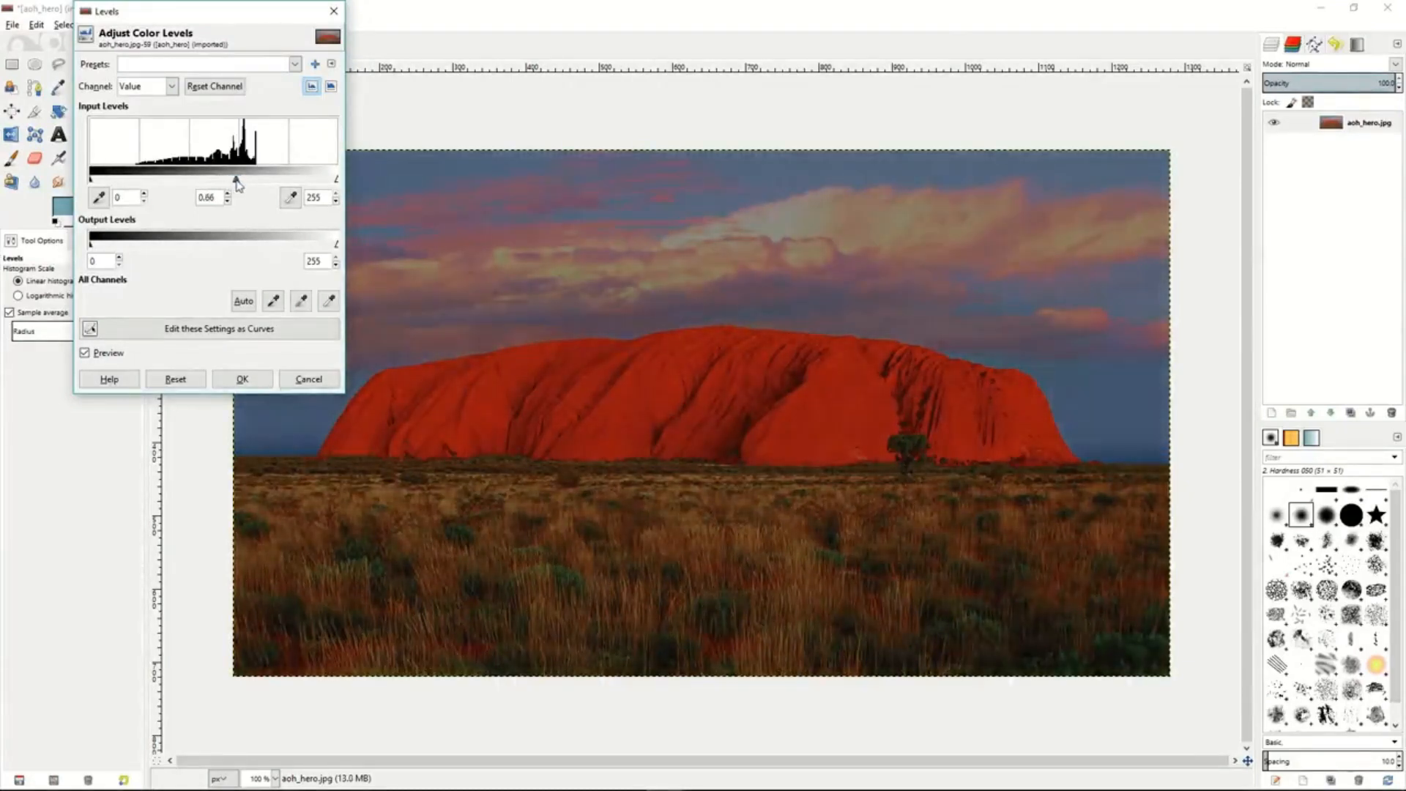
left_click(308, 379)
- Try an S-shaped Value curve with lowered shadows and raised highlights, view the Red channel's curve, and discard the adjustment
left_click(193, 24)
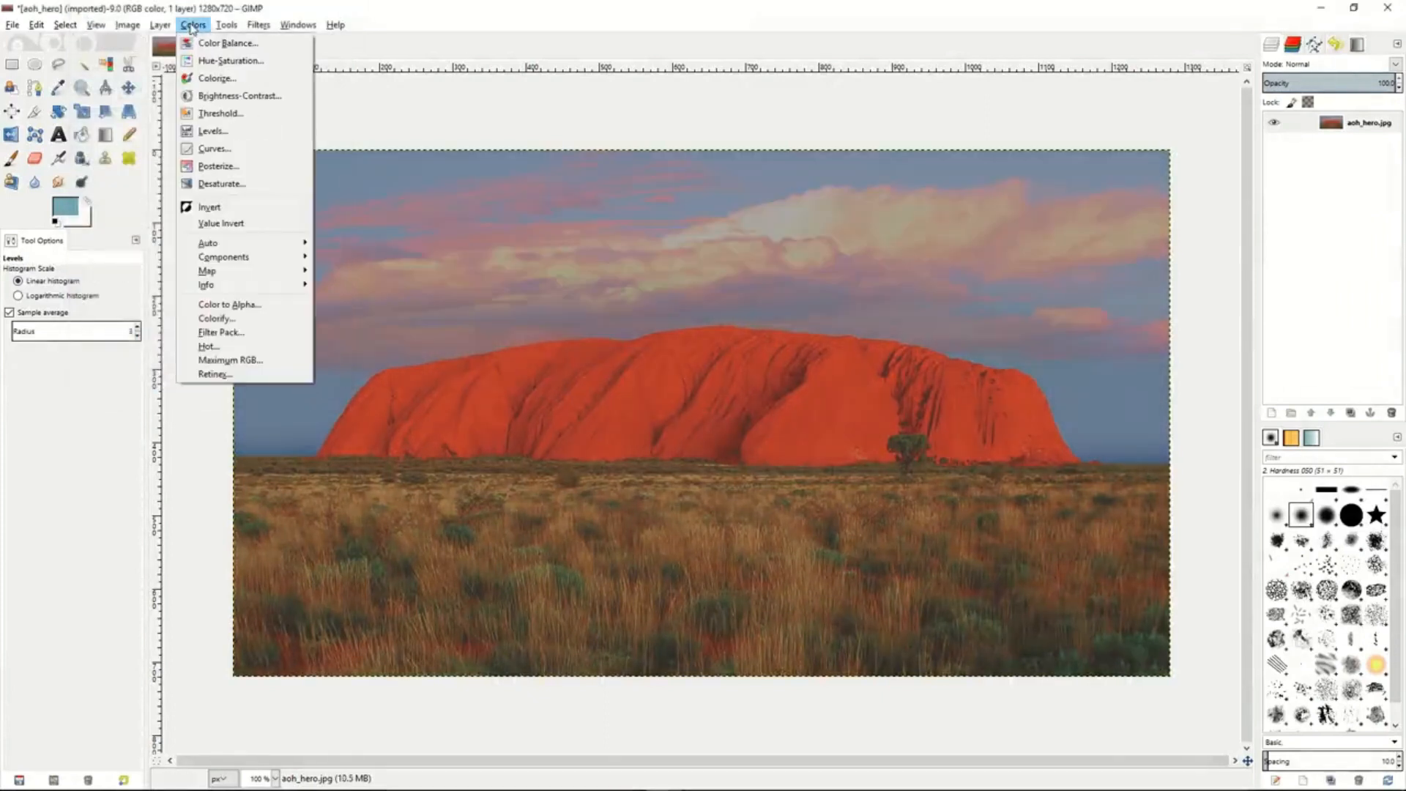
left_click(211, 150)
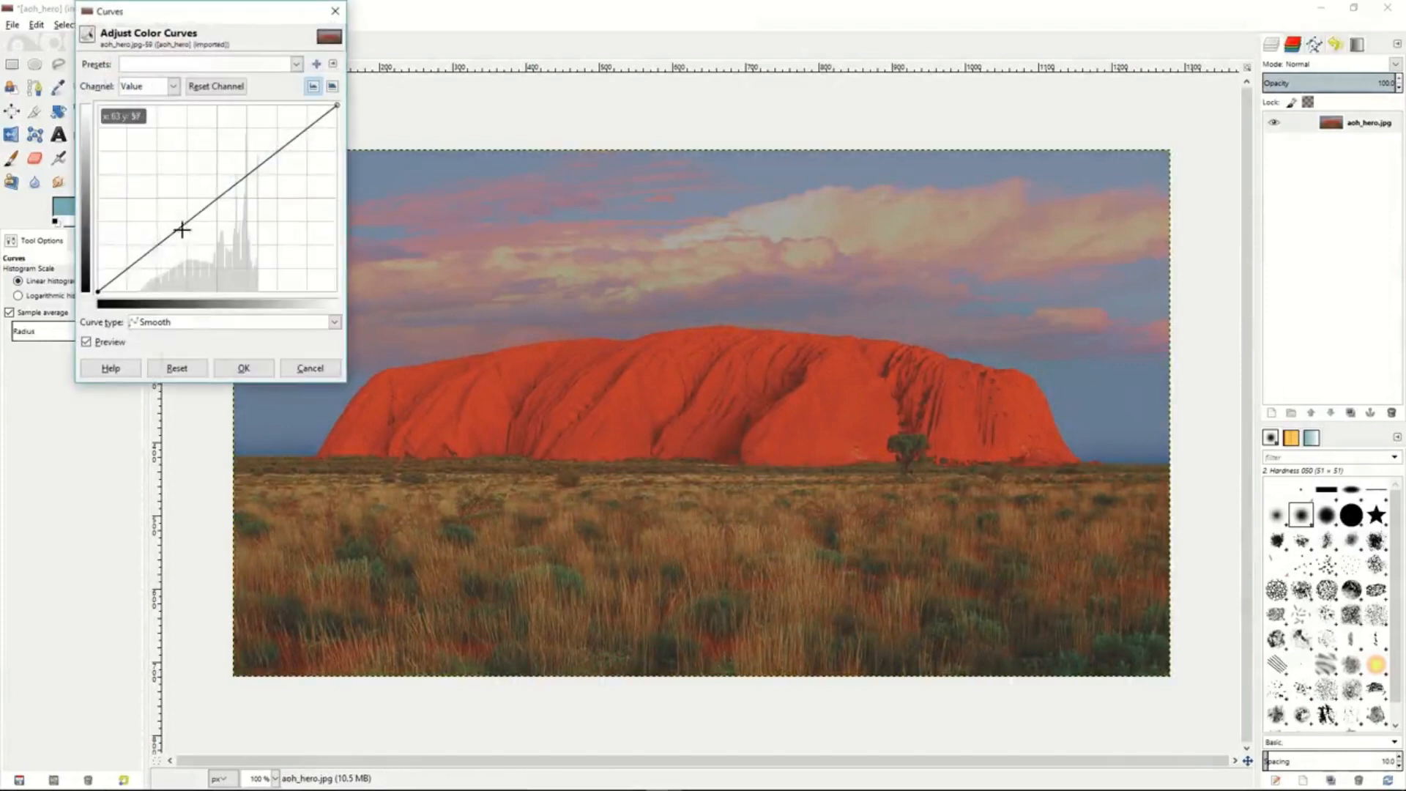
left_click(138, 257)
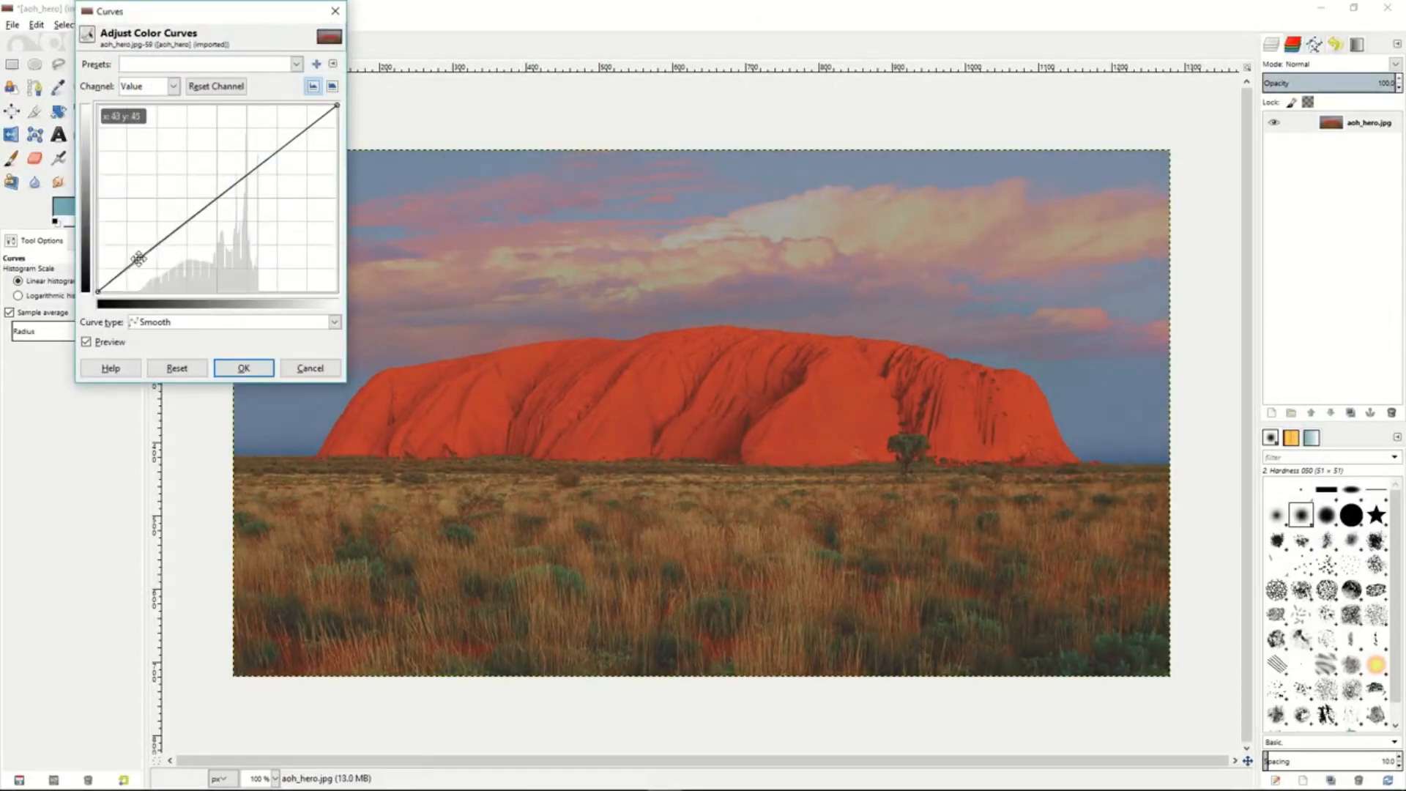
left_click_drag(138, 258, 149, 274)
left_click(296, 147)
left_click_drag(296, 147, 284, 132)
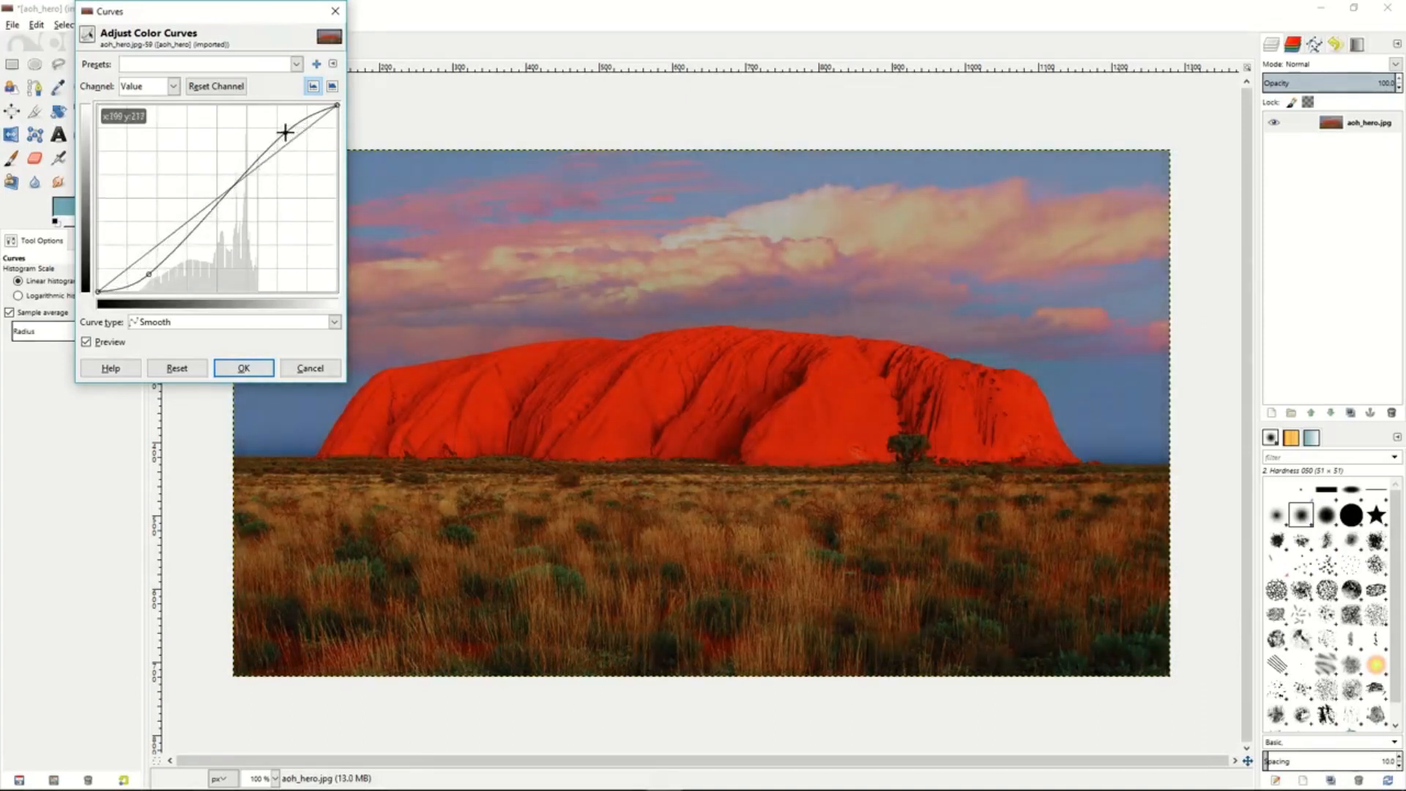
left_click(175, 93)
left_click(153, 124)
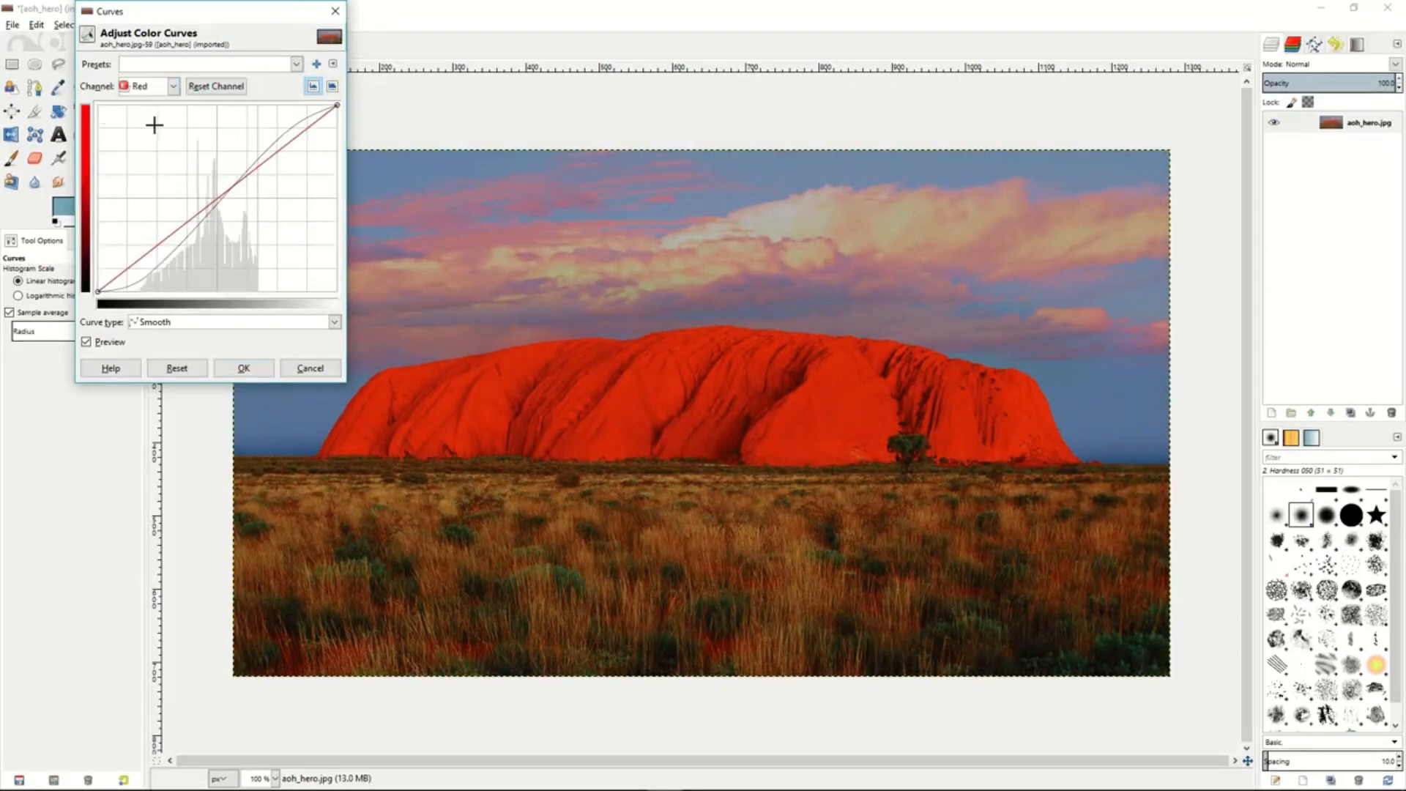
left_click(291, 370)
- Try posterizing the photo to 2 levels, and discard it
left_click(193, 24)
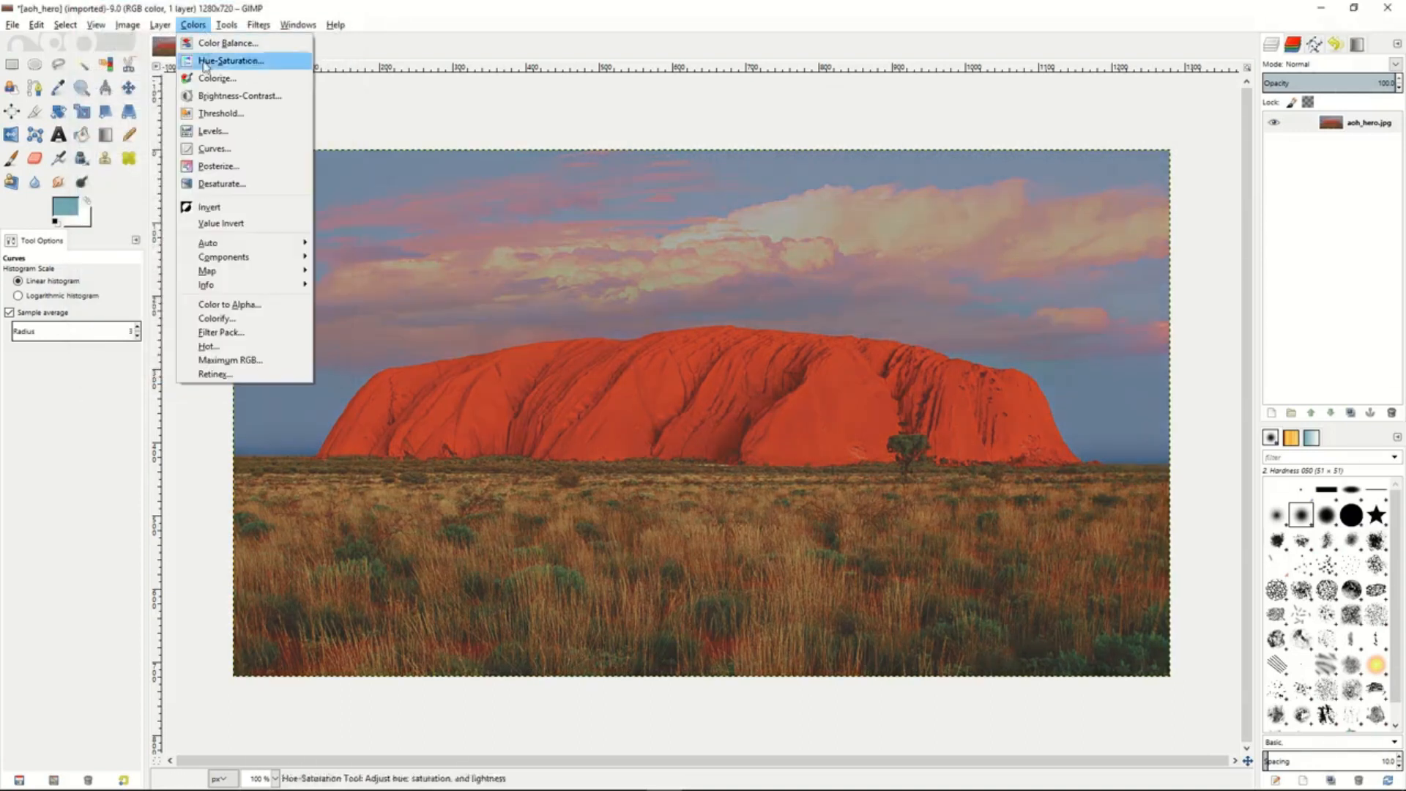
left_click(218, 167)
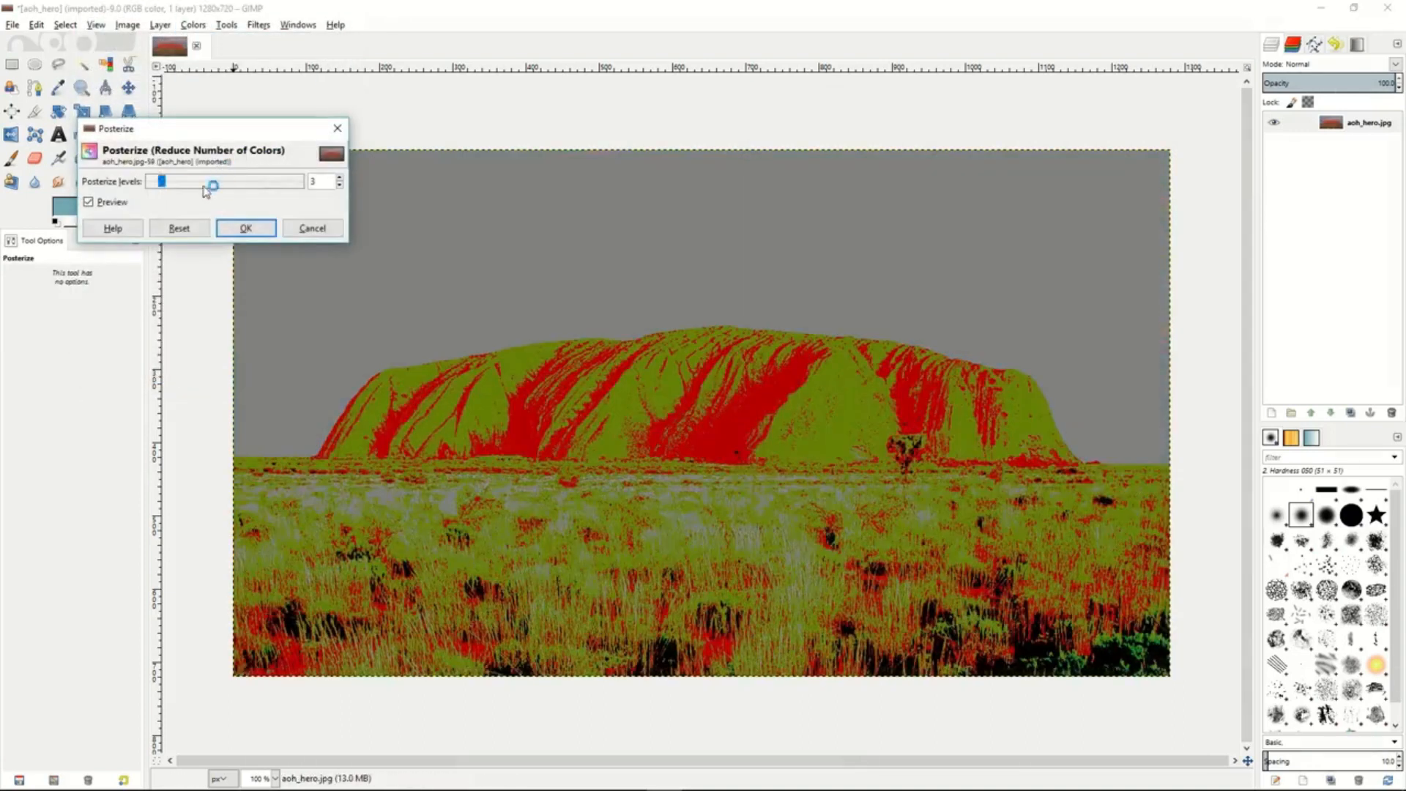
mouse_move(166, 185)
left_mouse_down()
mouse_move(272, 192)
mouse_move(156, 186)
left_mouse_up()
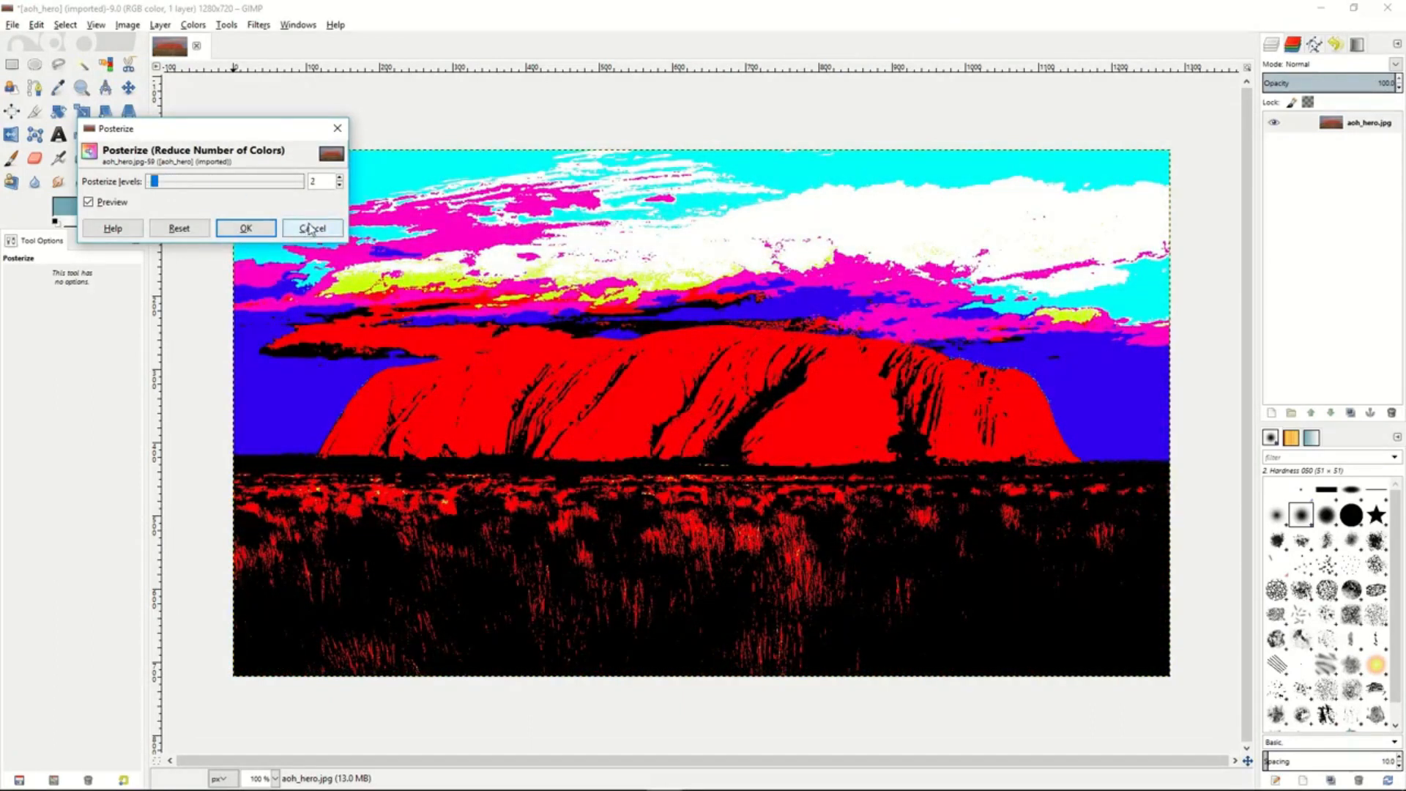
left_click(311, 230)
- Compare desaturating the photo by Lightness, Luminosity and Average, and discard the adjustment
left_click(193, 24)
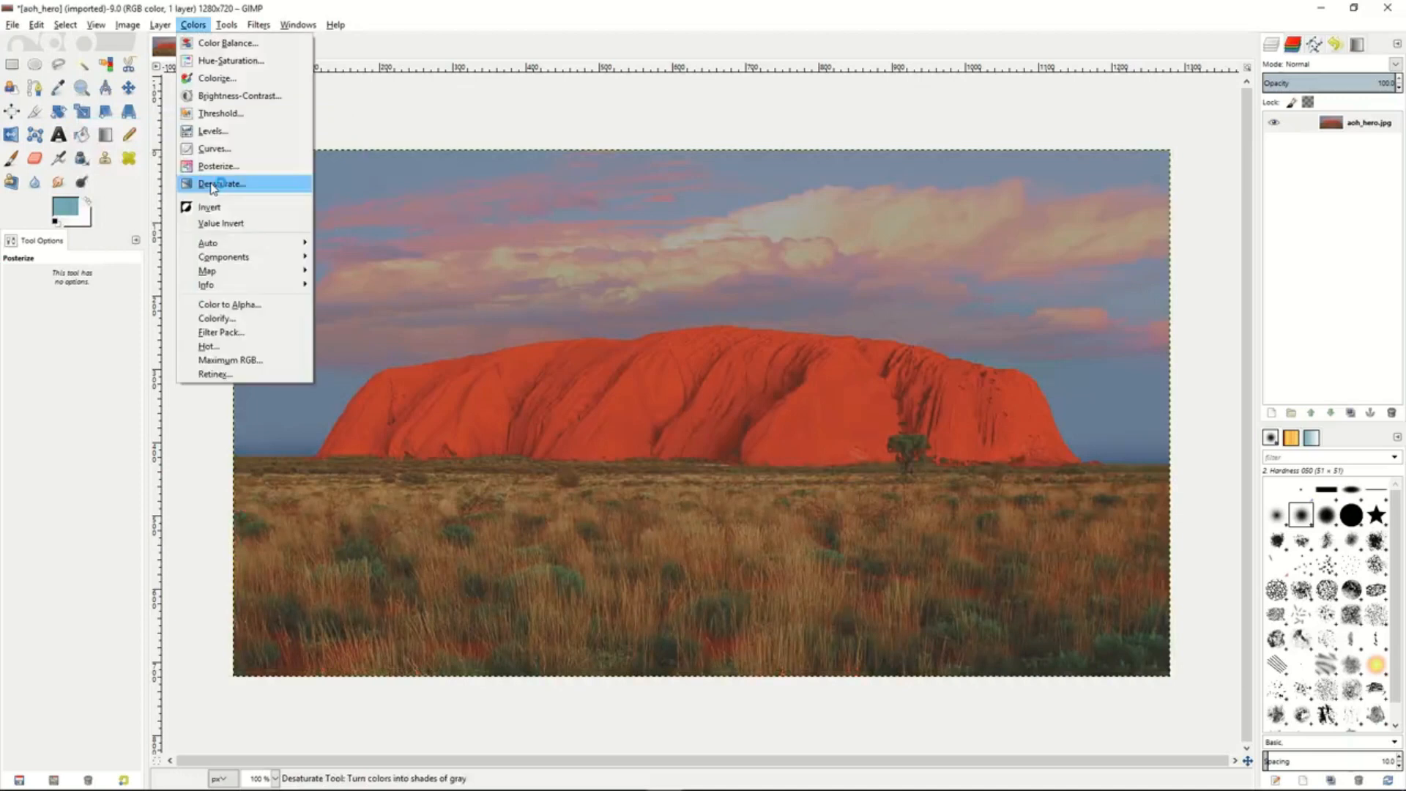
left_click(223, 181)
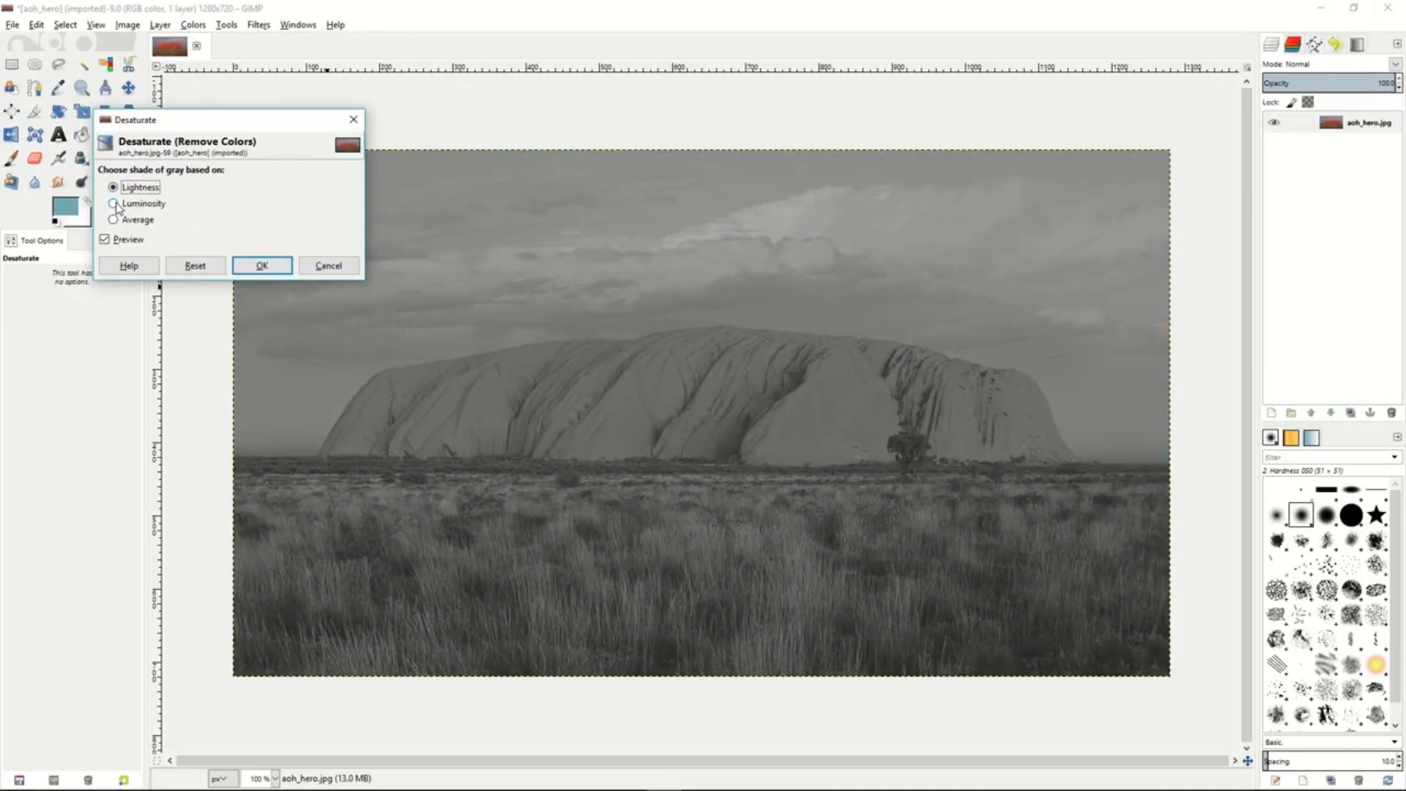
left_click(114, 204)
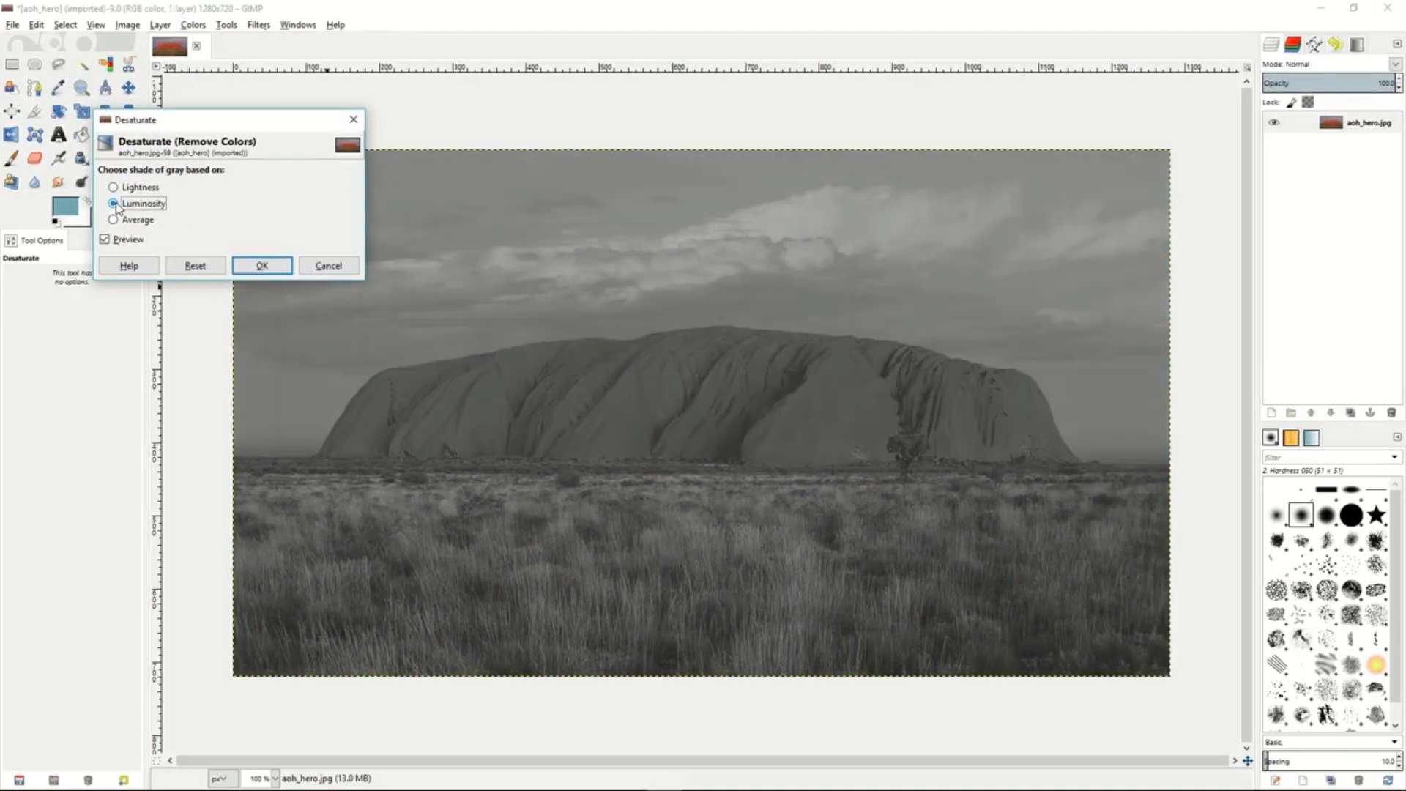
left_click(115, 220)
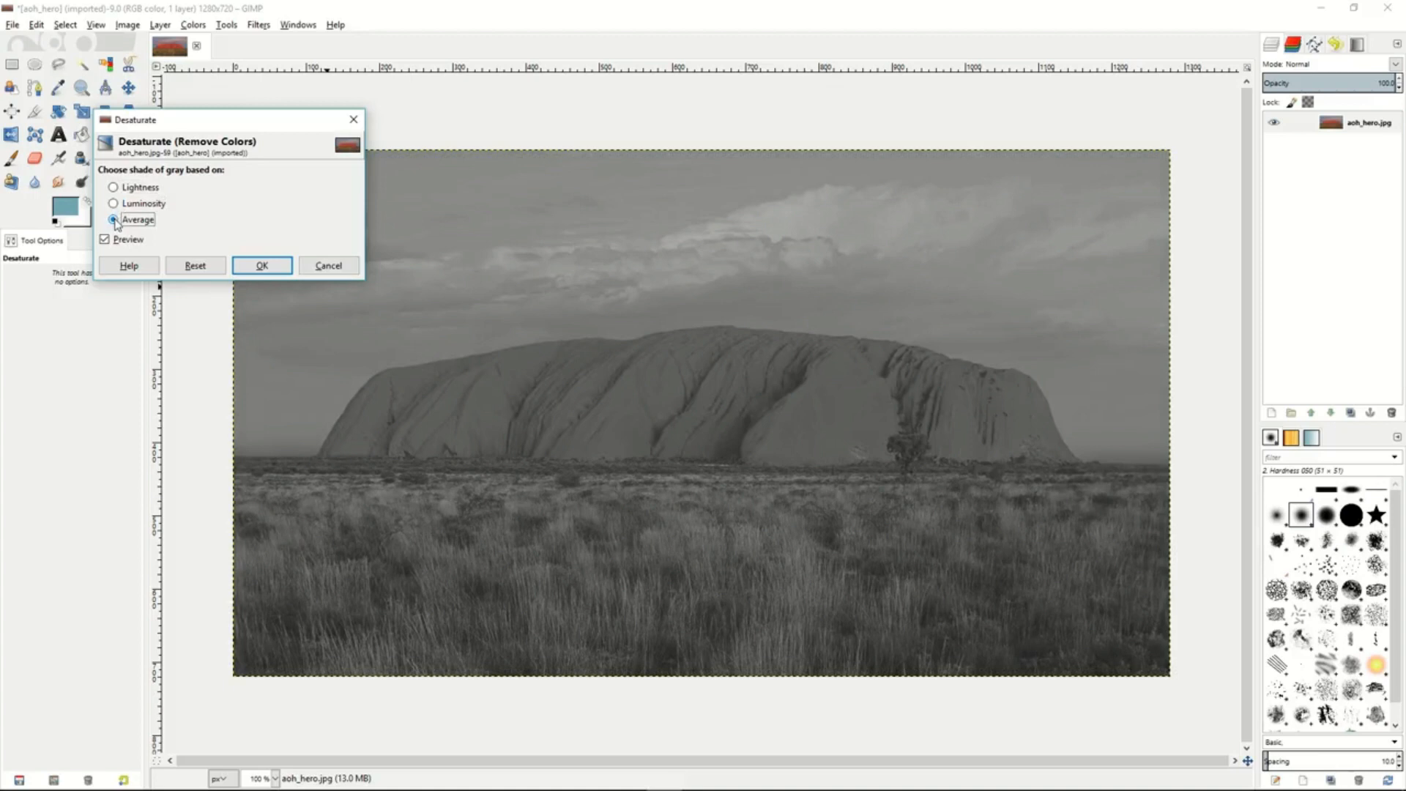
left_click(114, 203)
left_click(114, 187)
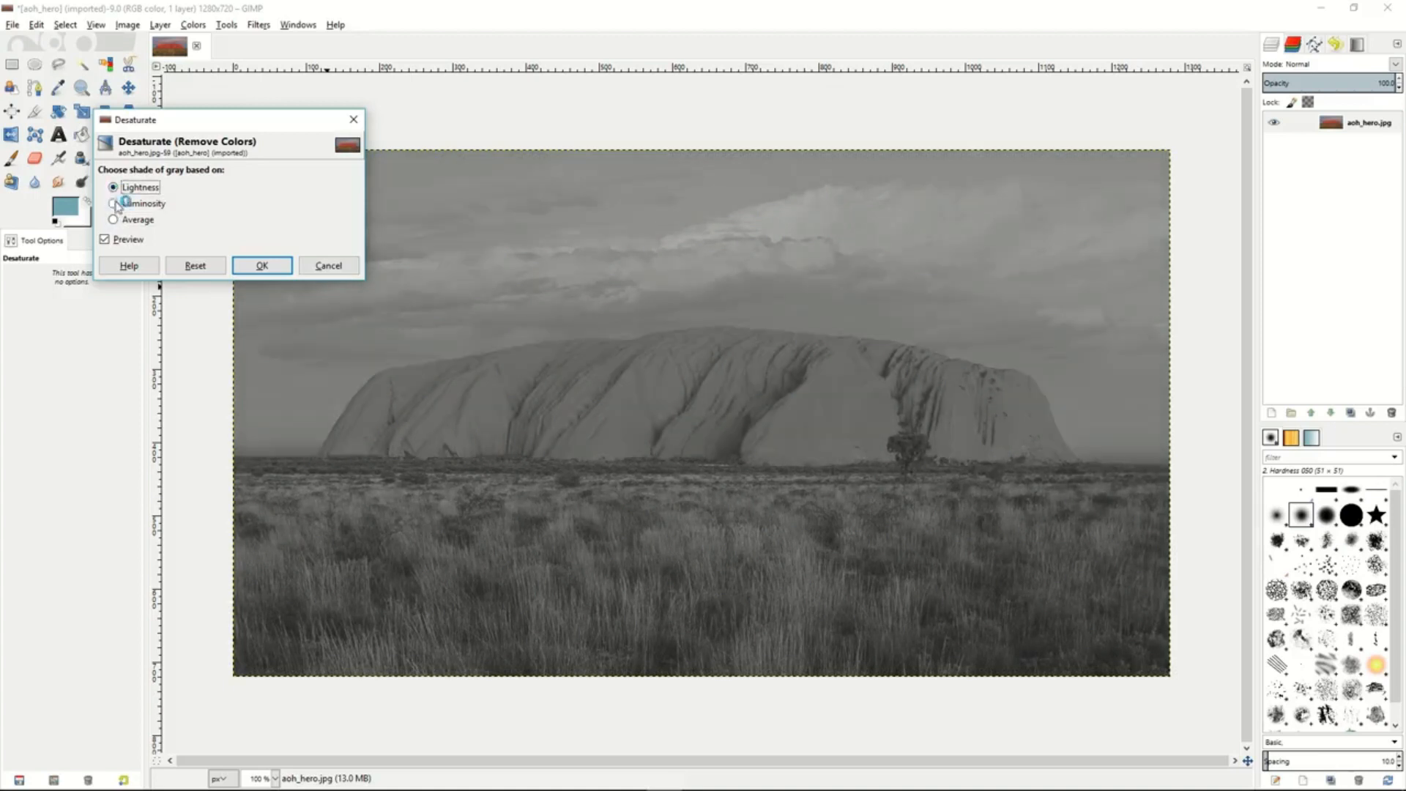
left_click(115, 204)
left_click(322, 266)
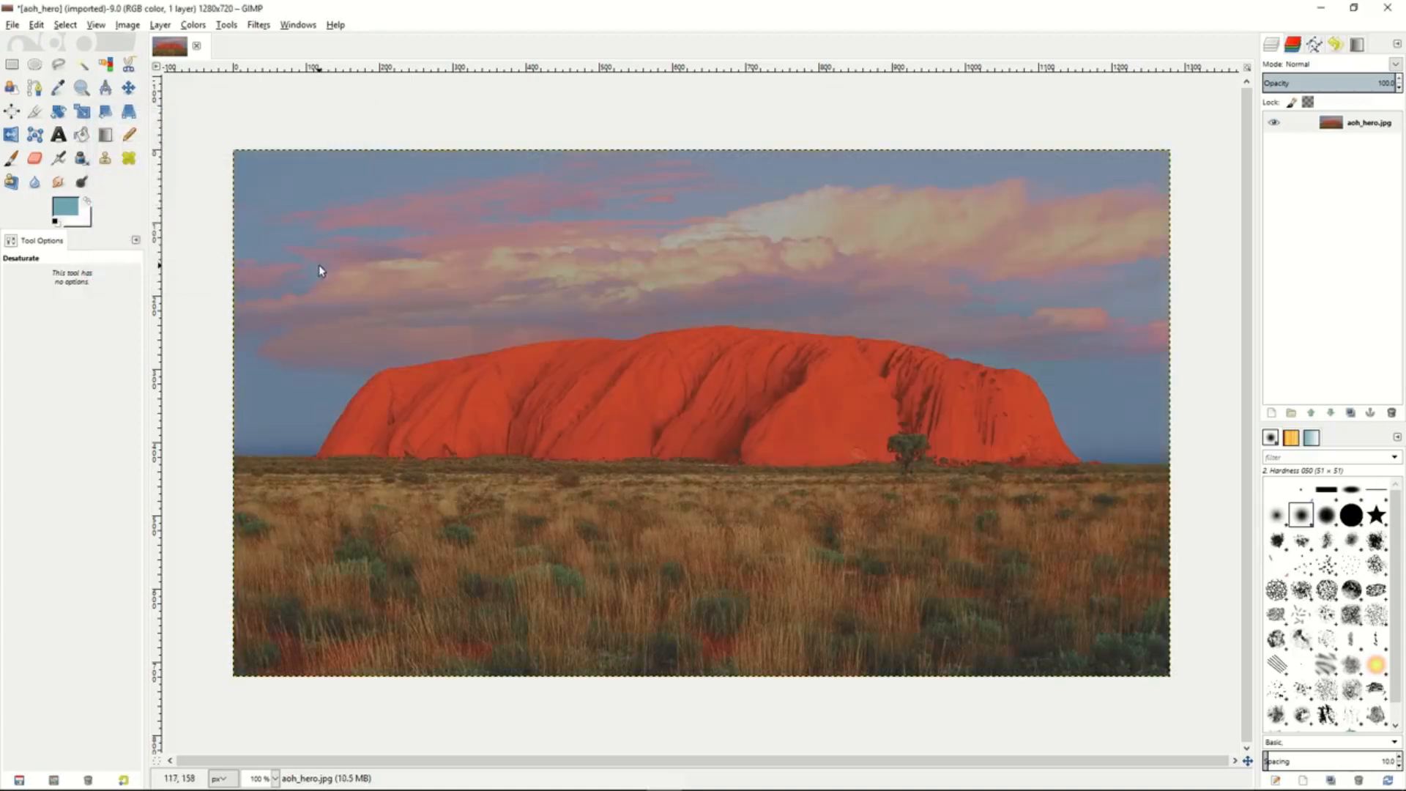
left_click(193, 24)
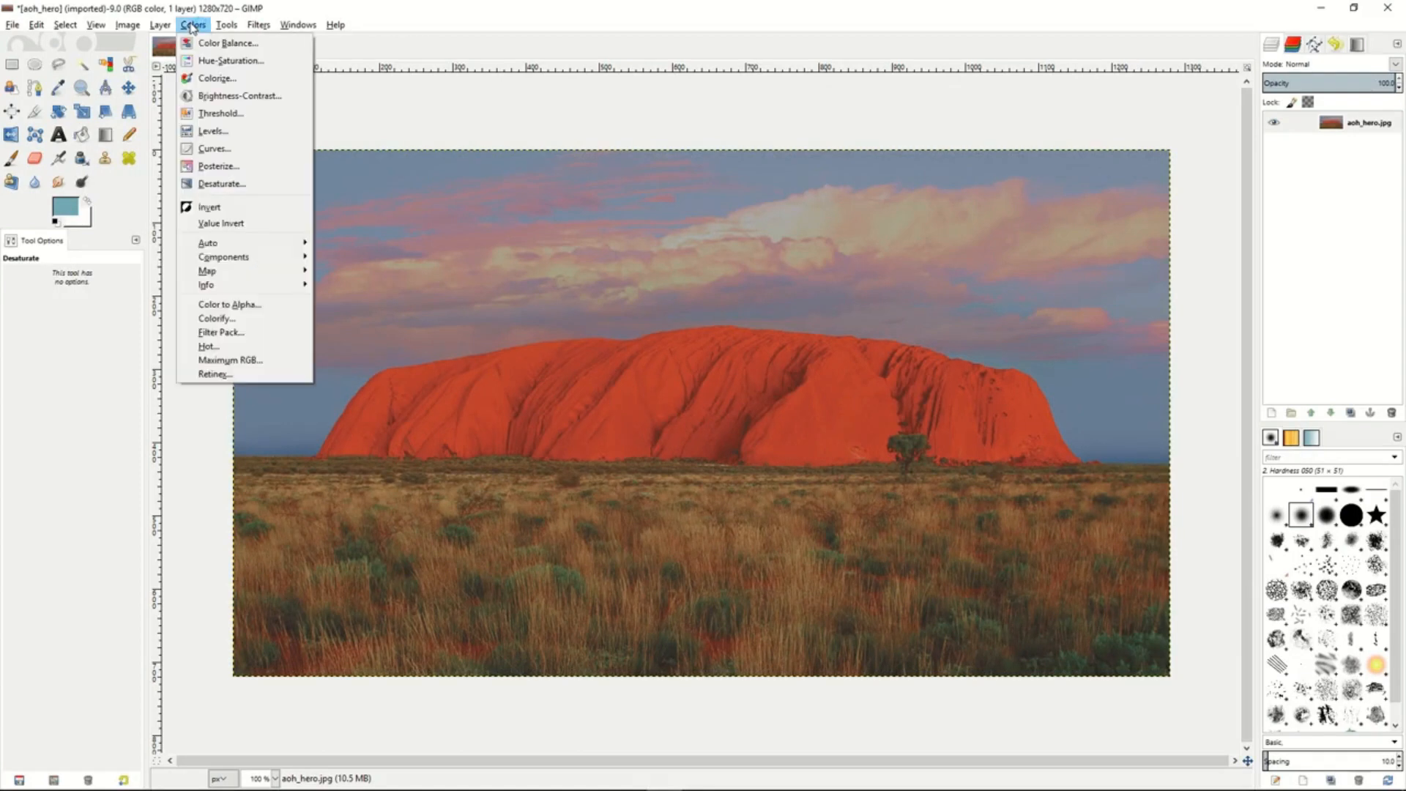
left_click(192, 28)
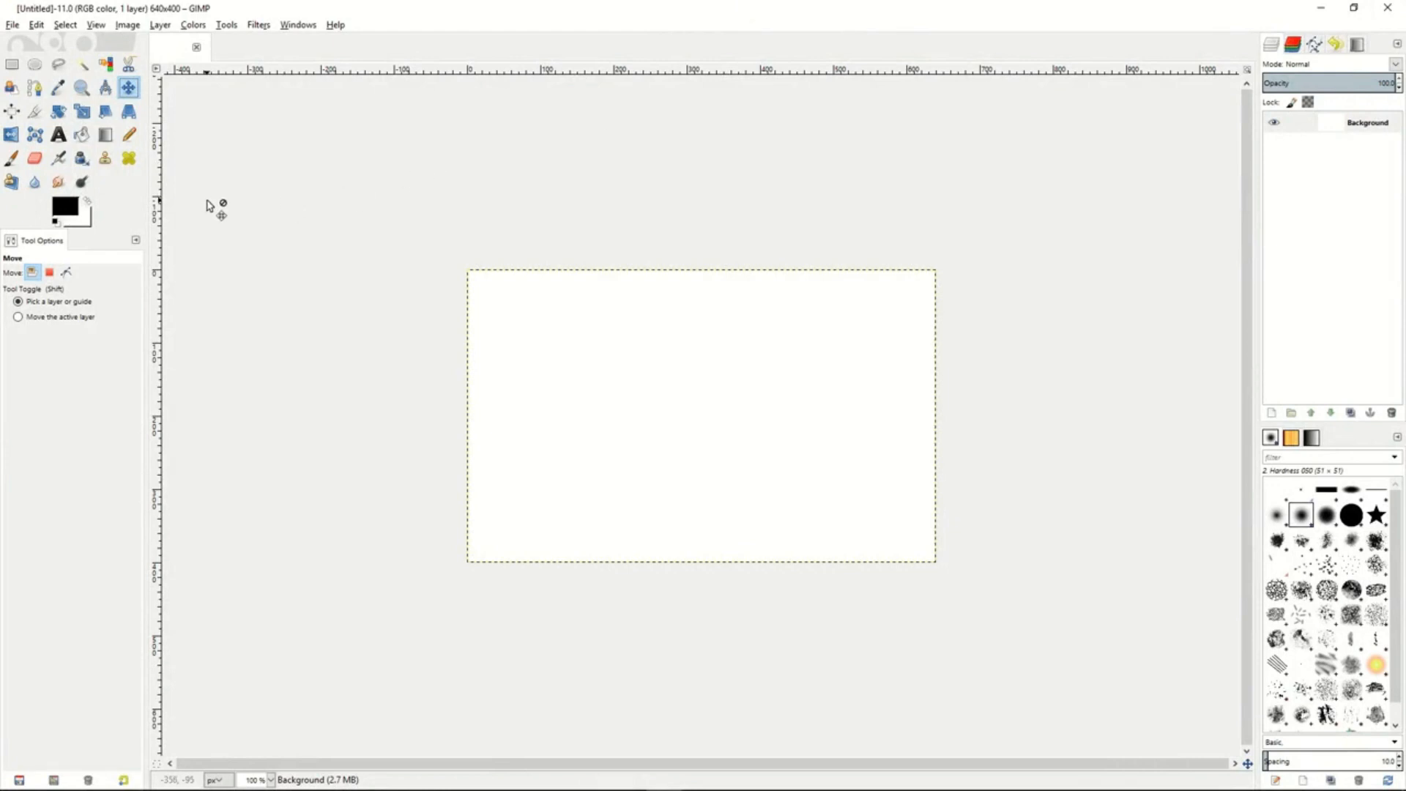
- Draw a polygonal path with the Paths tool, placing four corner anchors of a rectangle in the canvas's upper-left area
left_click(35, 88)
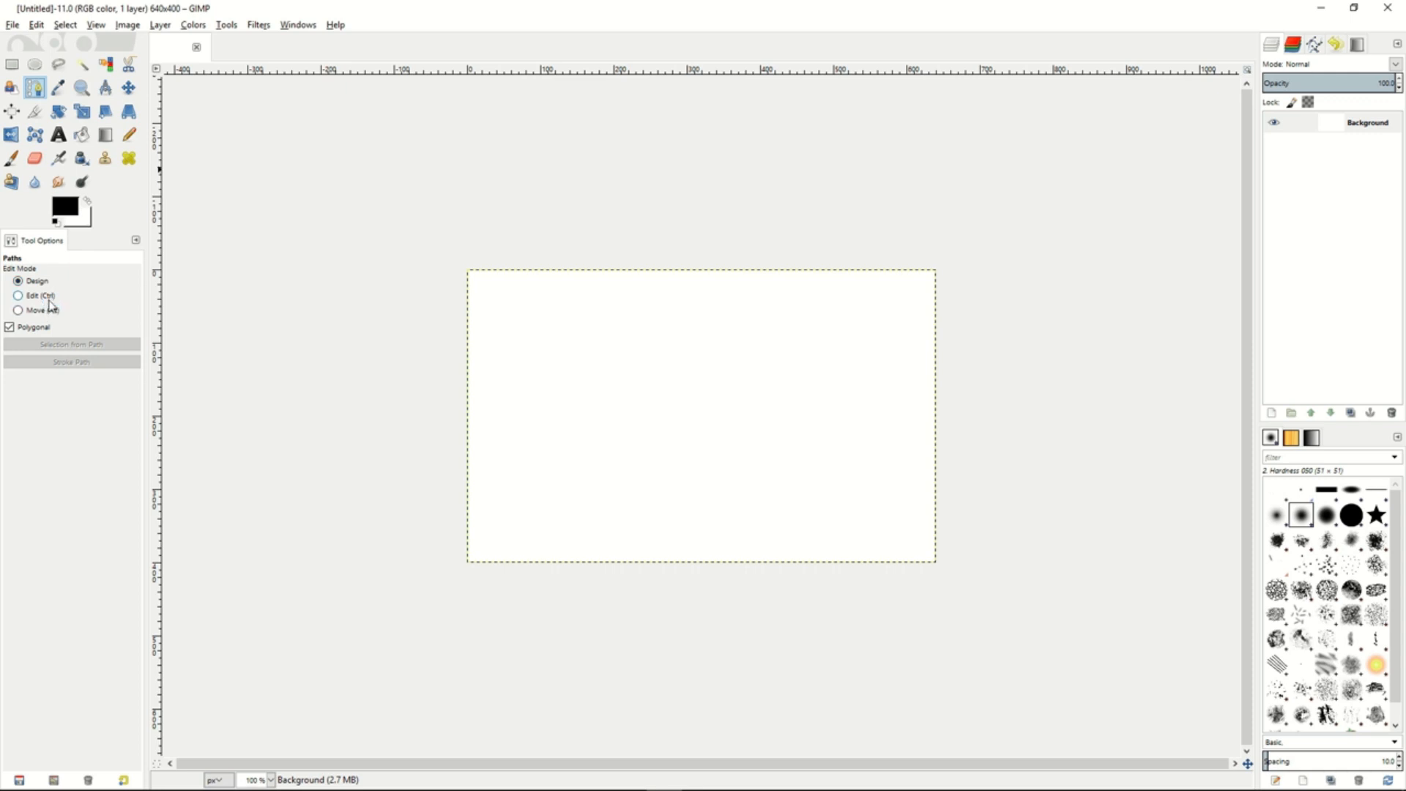
left_click(558, 338)
left_click(709, 334)
left_click(712, 401)
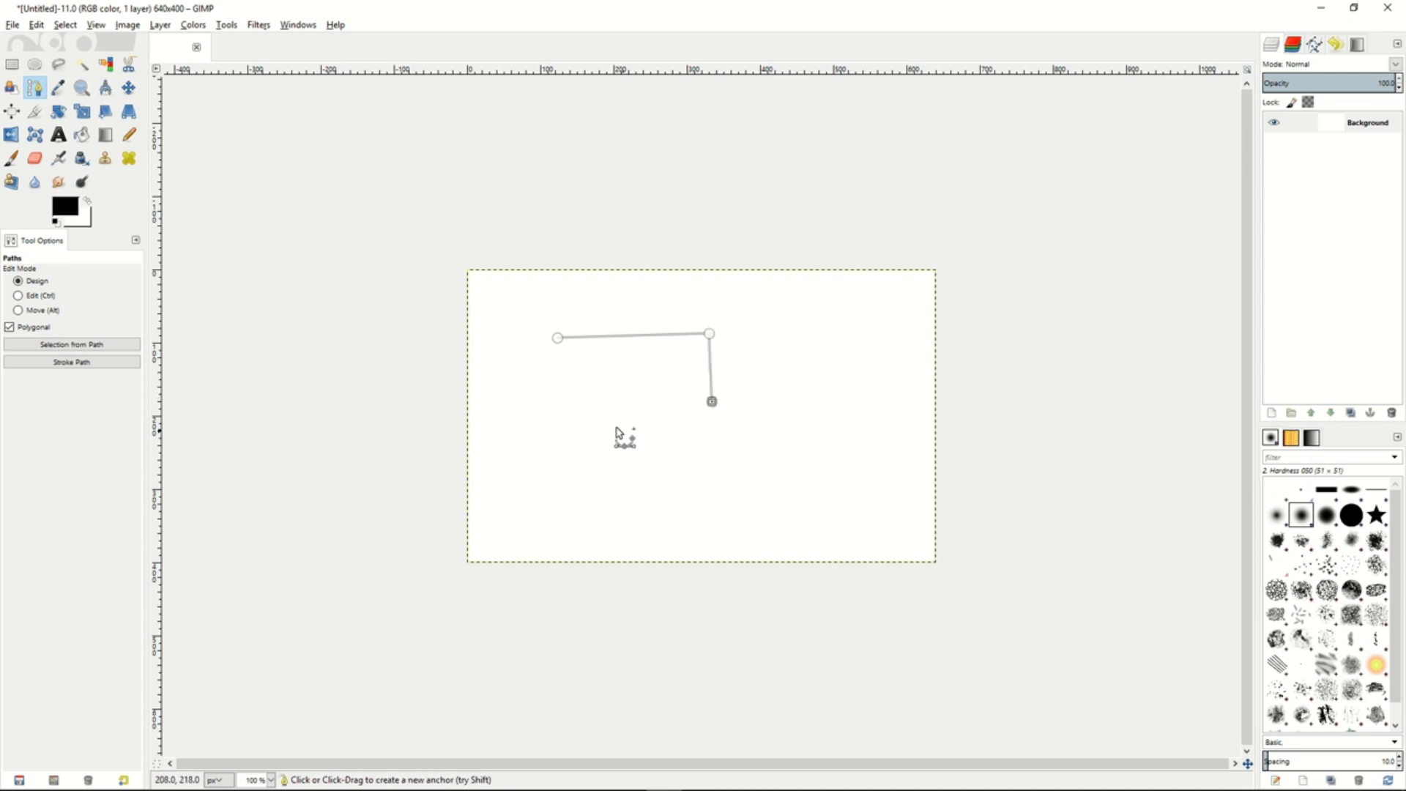
left_click(564, 408)
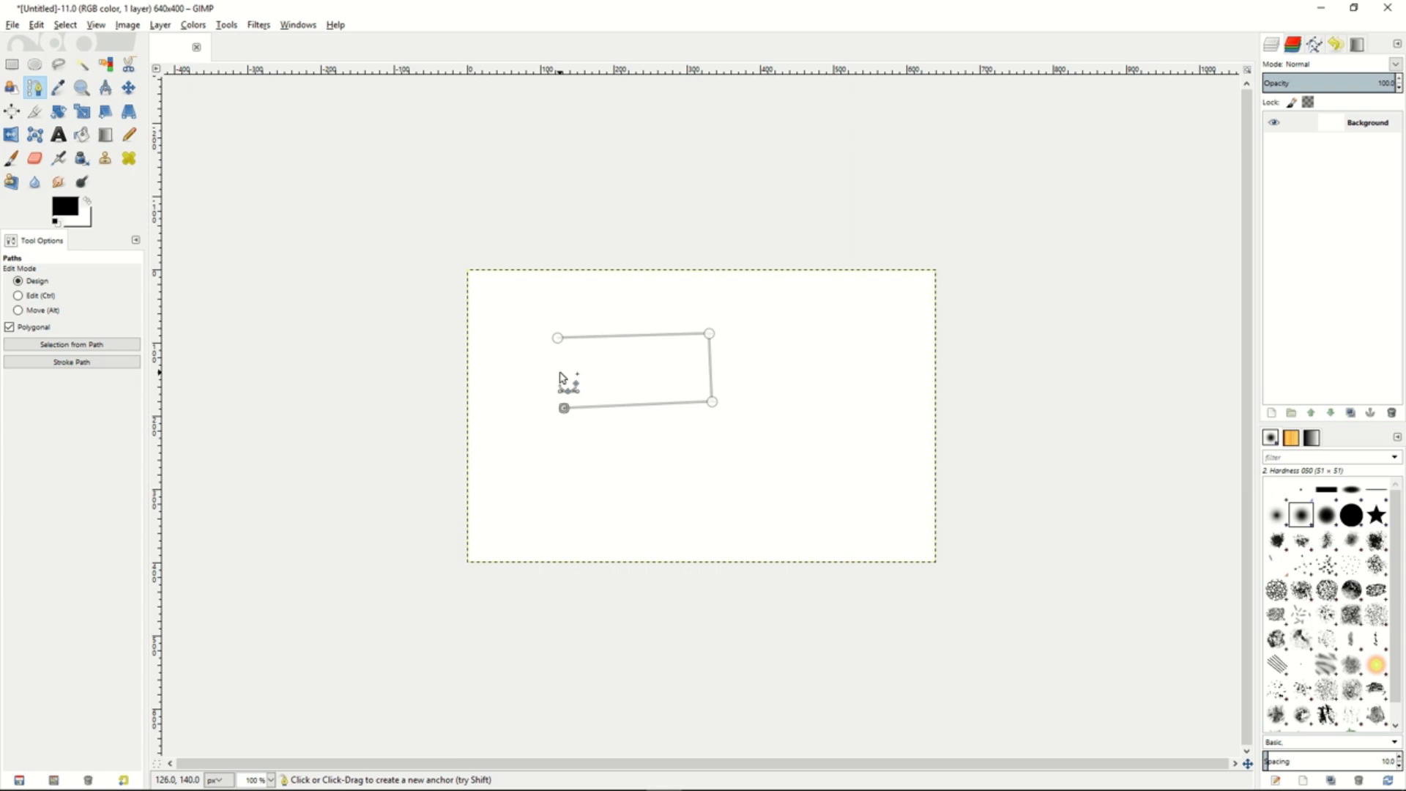
- Close the path in Edit mode by joining its end to the first anchor, and move the whole path slightly up and left
left_click(19, 296)
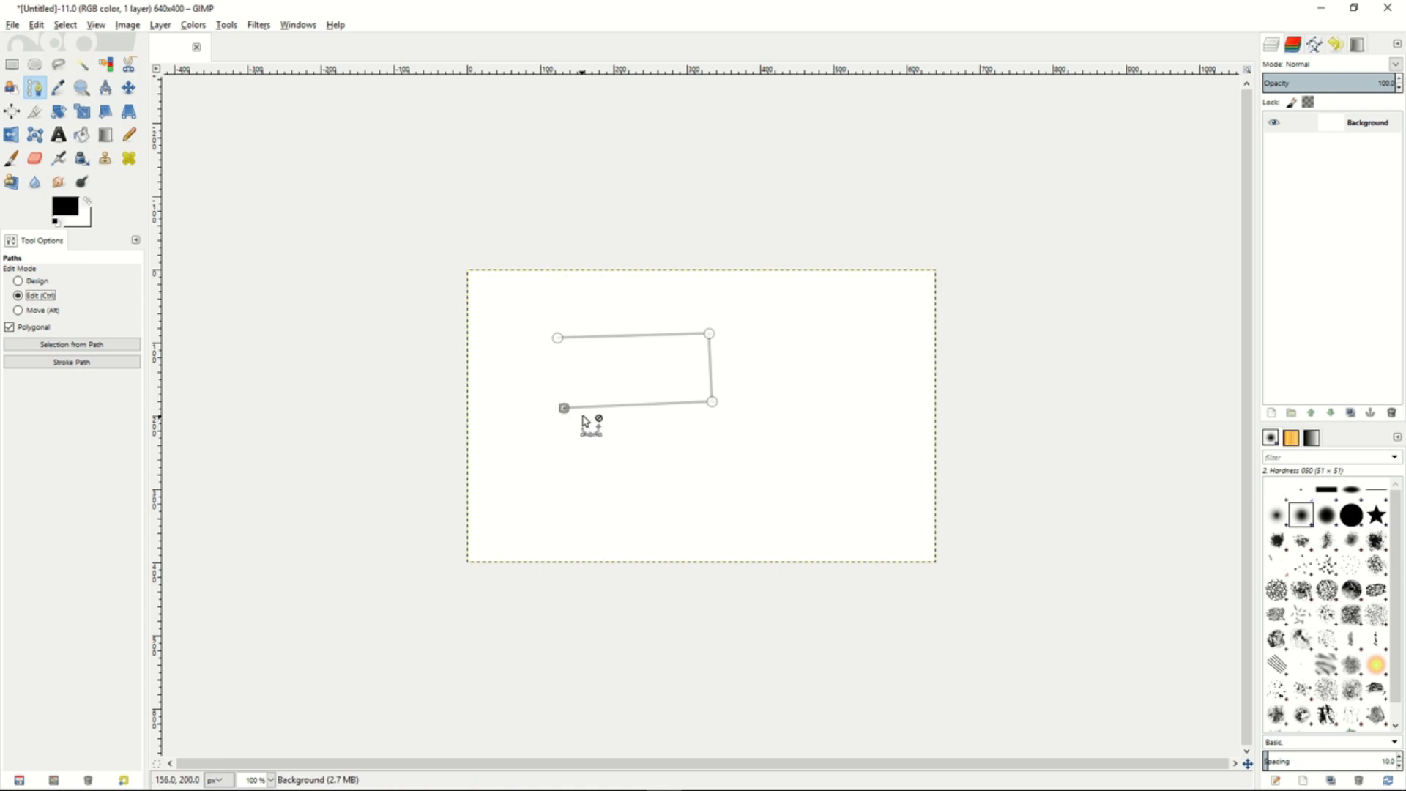
left_click(558, 339)
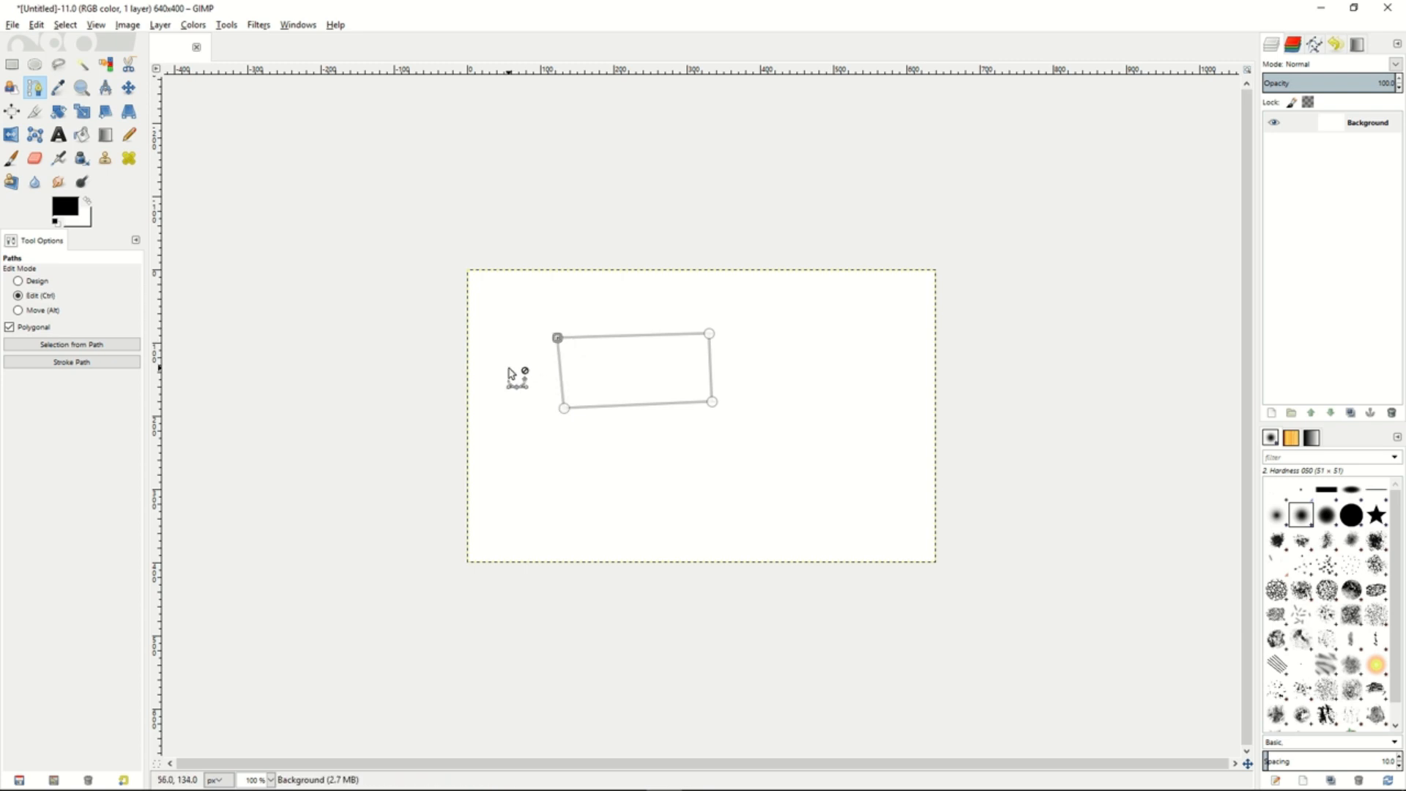
left_click(20, 310)
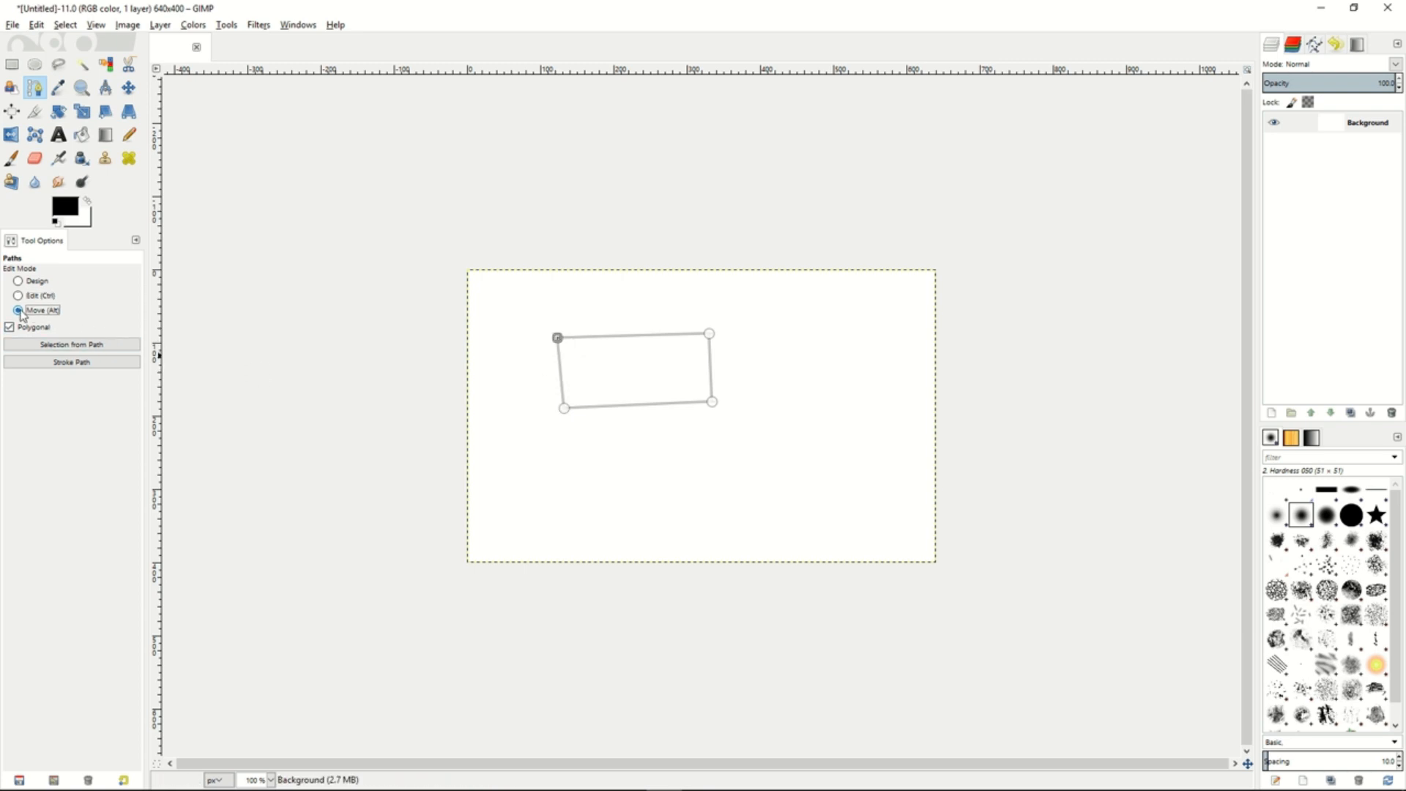
left_click_drag(659, 389, 619, 367)
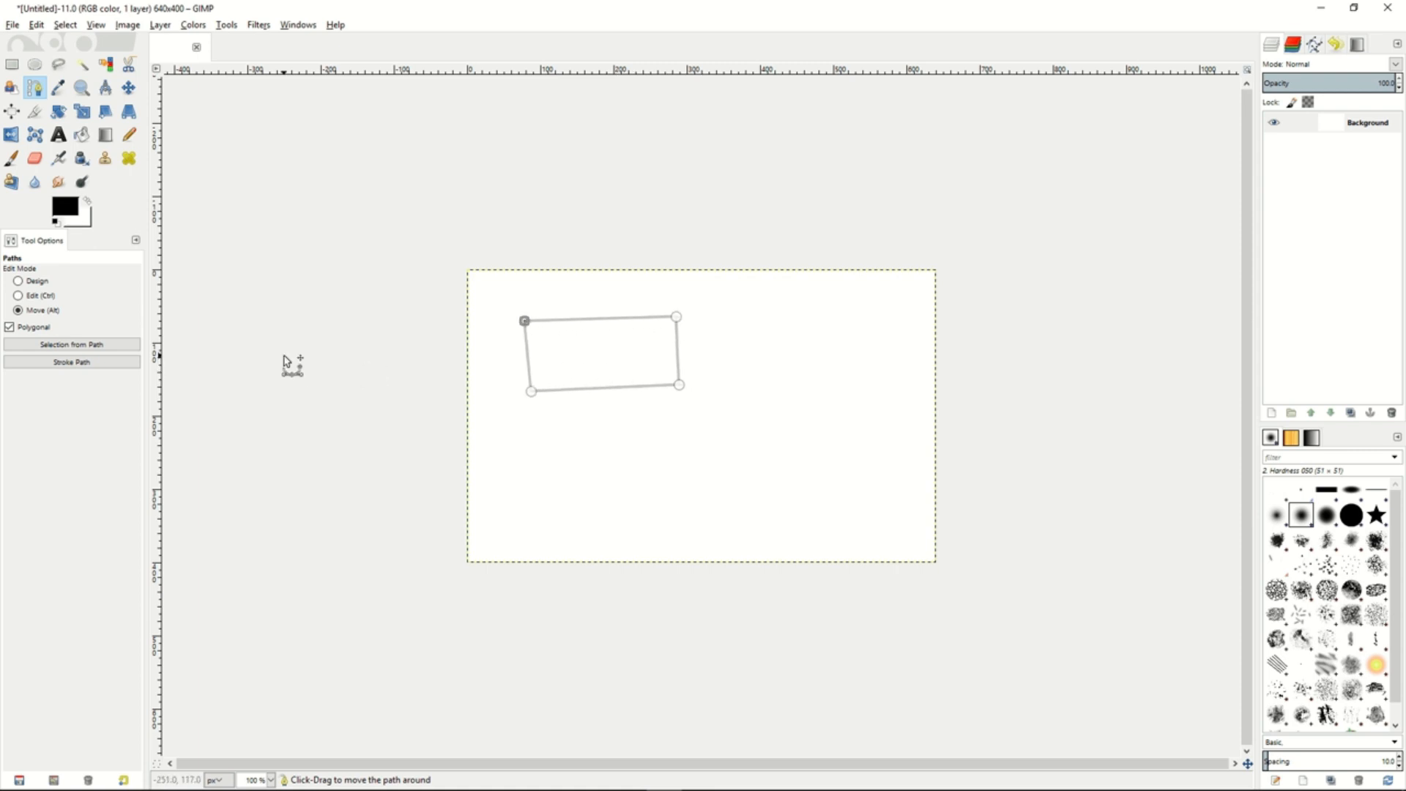
- Create a selection from the path, and stroke the path with a 6 px solid-color line
left_click(66, 345)
left_click(71, 361)
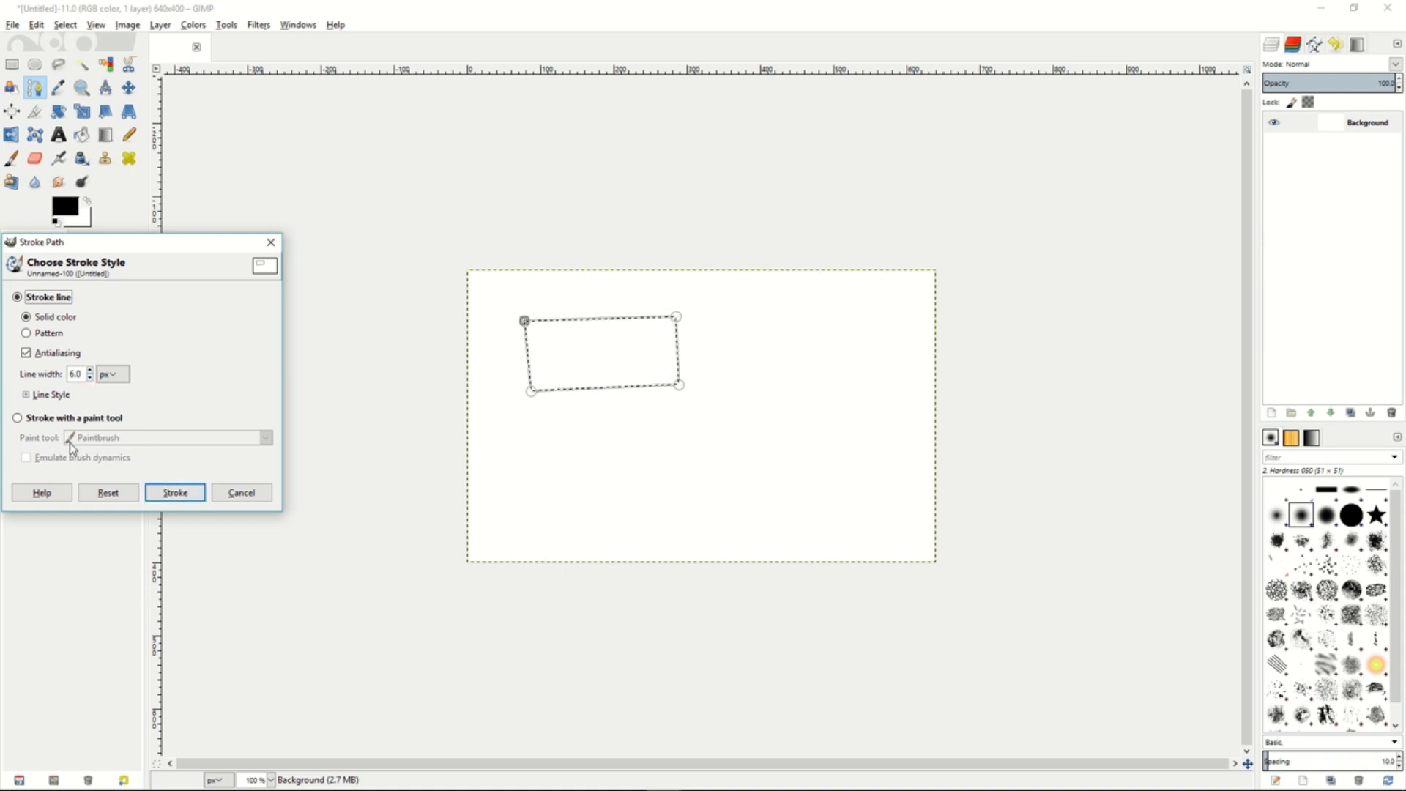
left_click(174, 493)
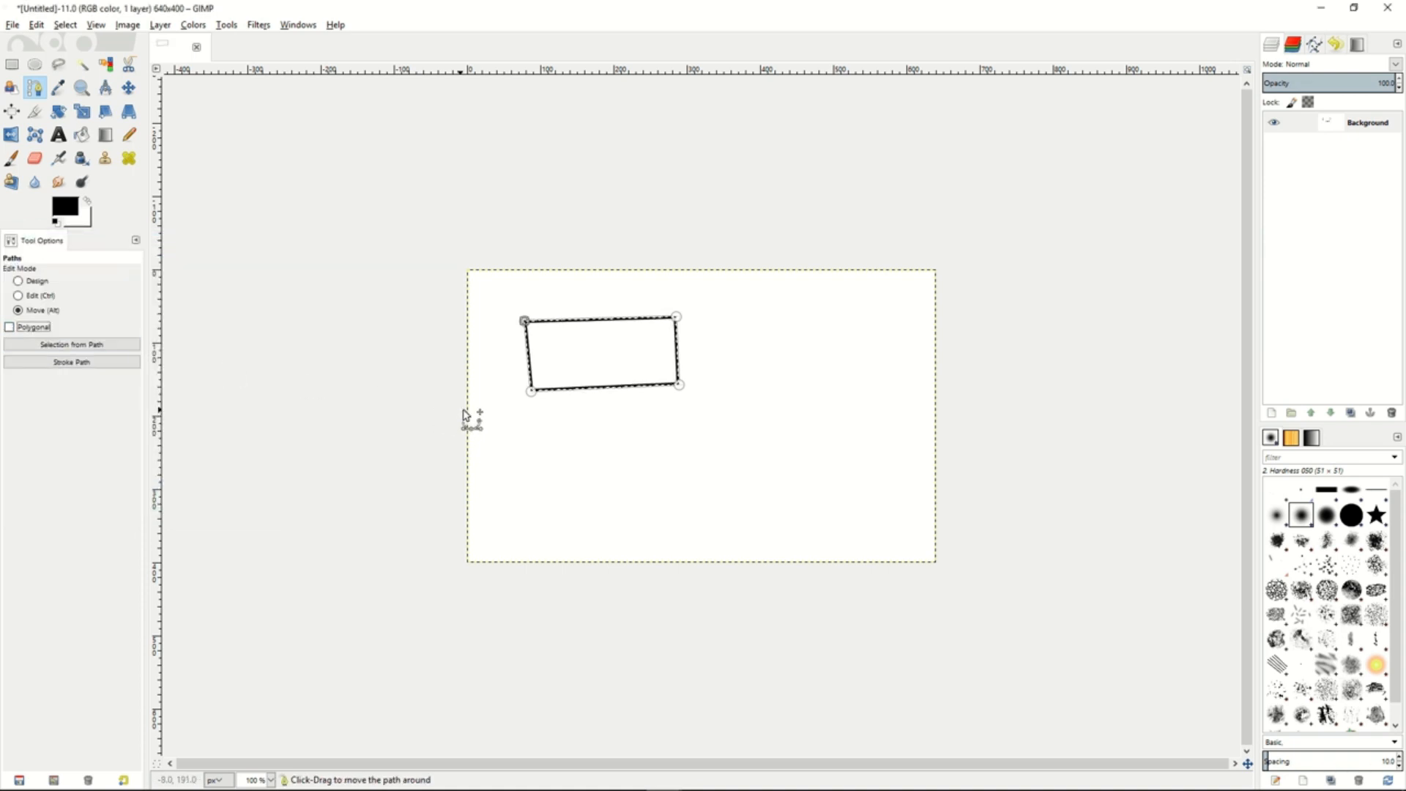
- Draw a curved path in Design mode with Polygonal off, placing two anchors with handles below the stroked rectangle
left_click(22, 281)
left_click_drag(549, 440, 659, 450)
left_click_drag(757, 482, 688, 520)
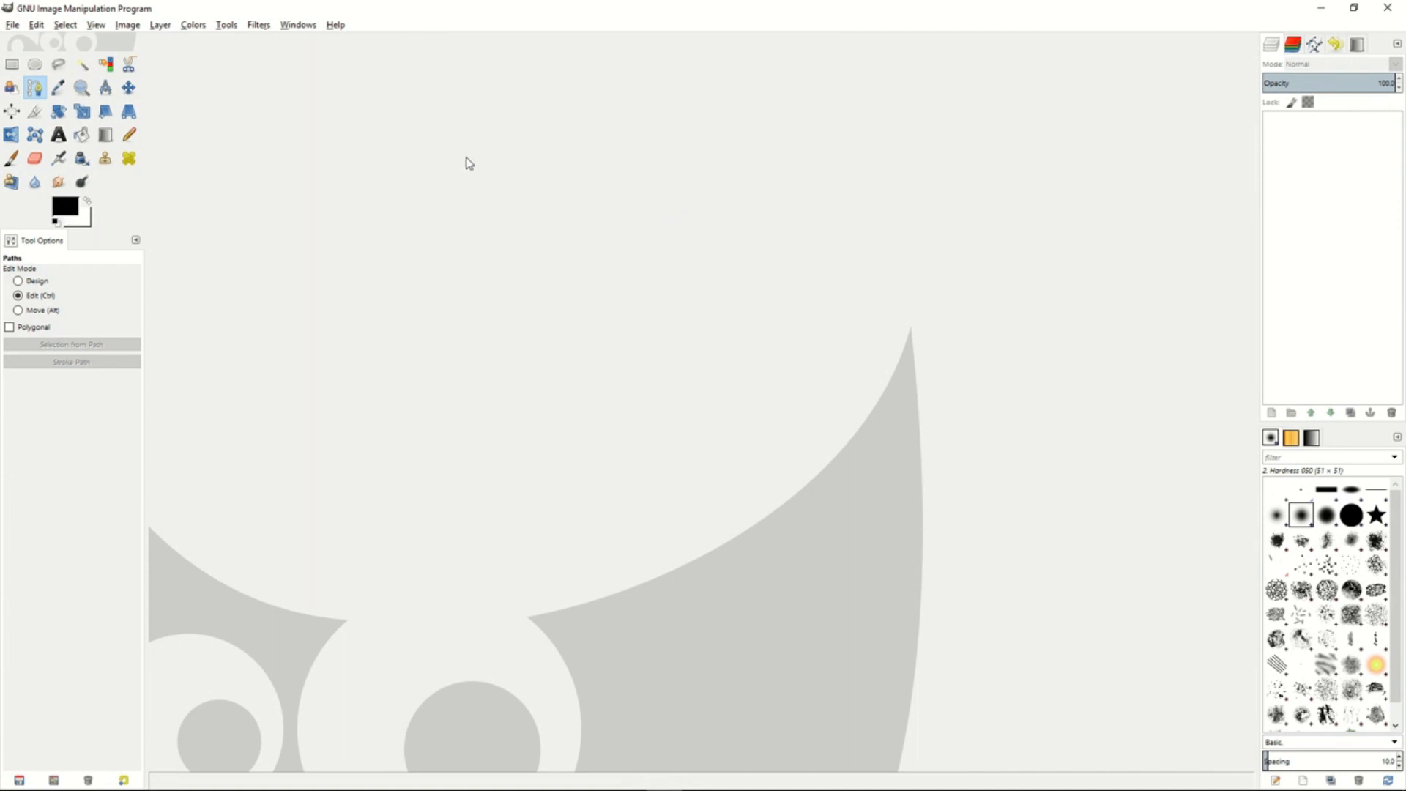
- View the Enhance filters for the Advanced Tone Mapping and Wavelet denoise plug-ins
left_click(260, 25)
mouse_move(291, 114)
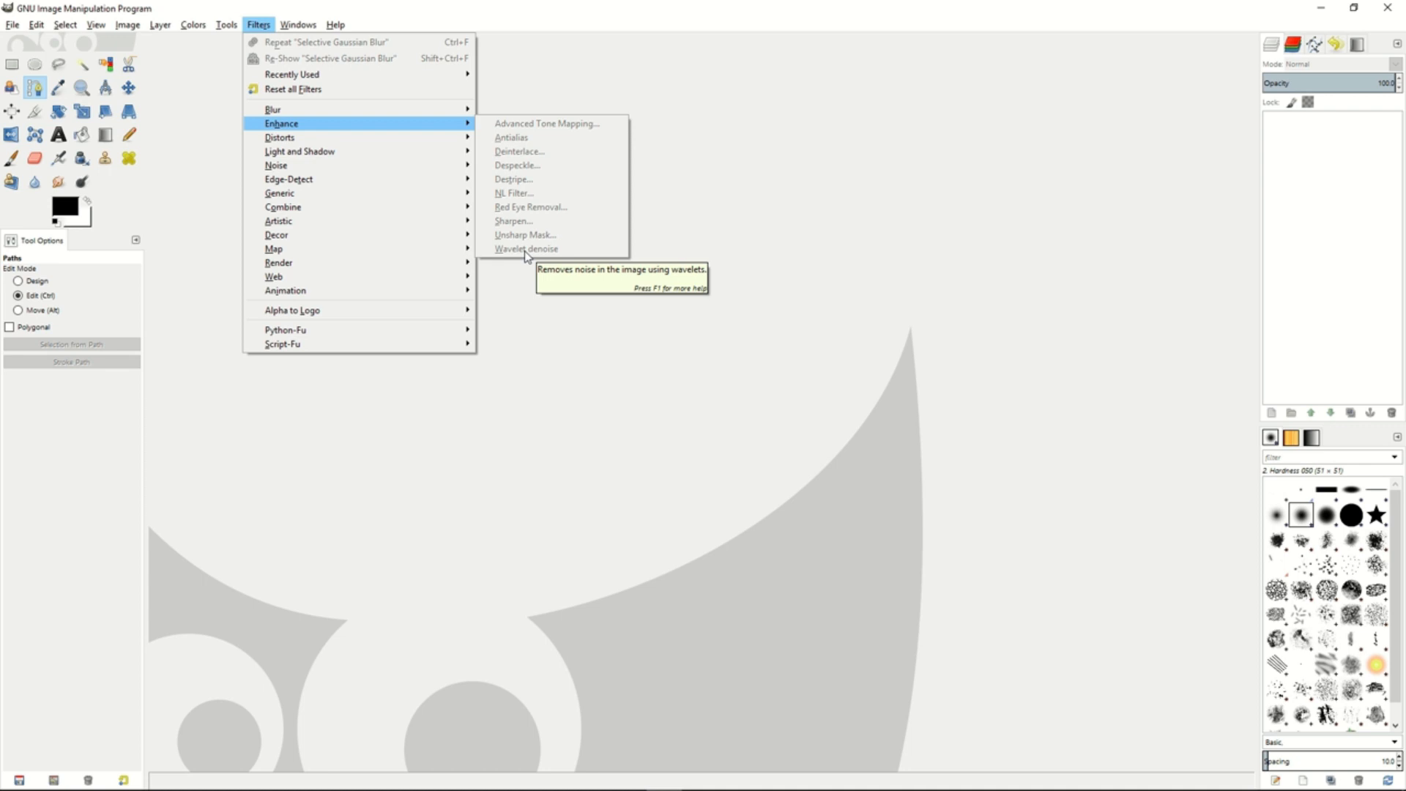
left_click(685, 211)
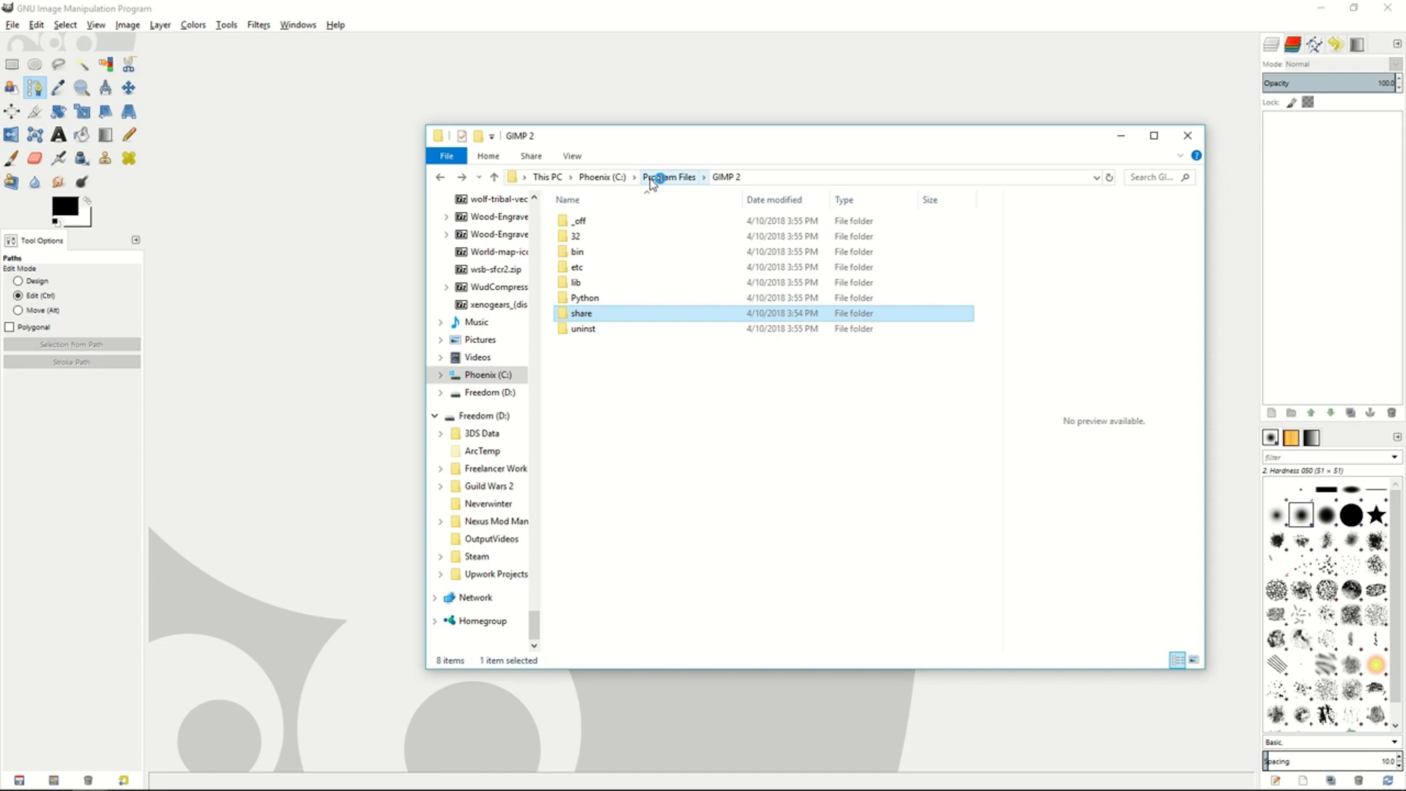
- In File Explorer, open Program Files\GIMP 2\lib\gimp\2.0\plug-ins and locate wavelet-denoise.exe in it
left_click(652, 181)
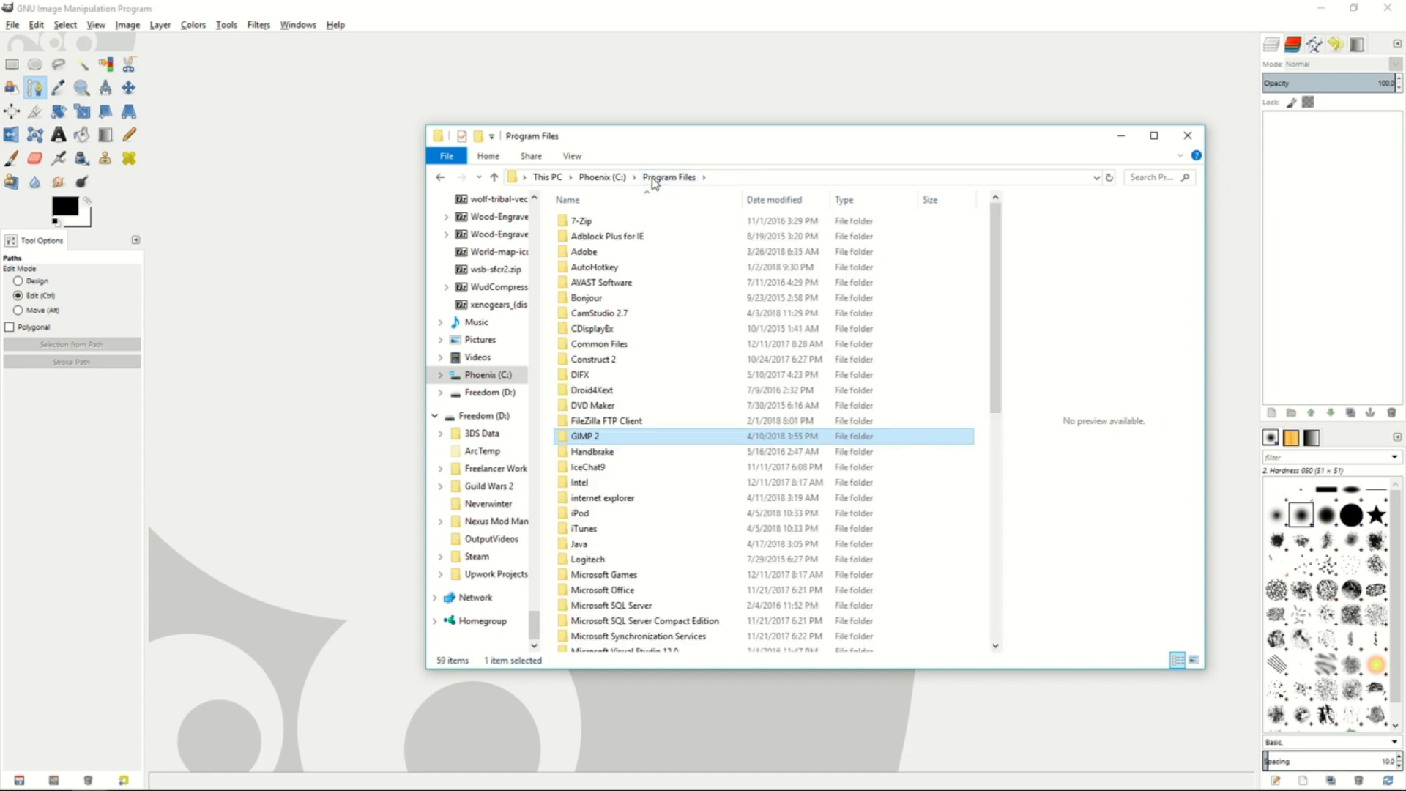
double_click(592, 438)
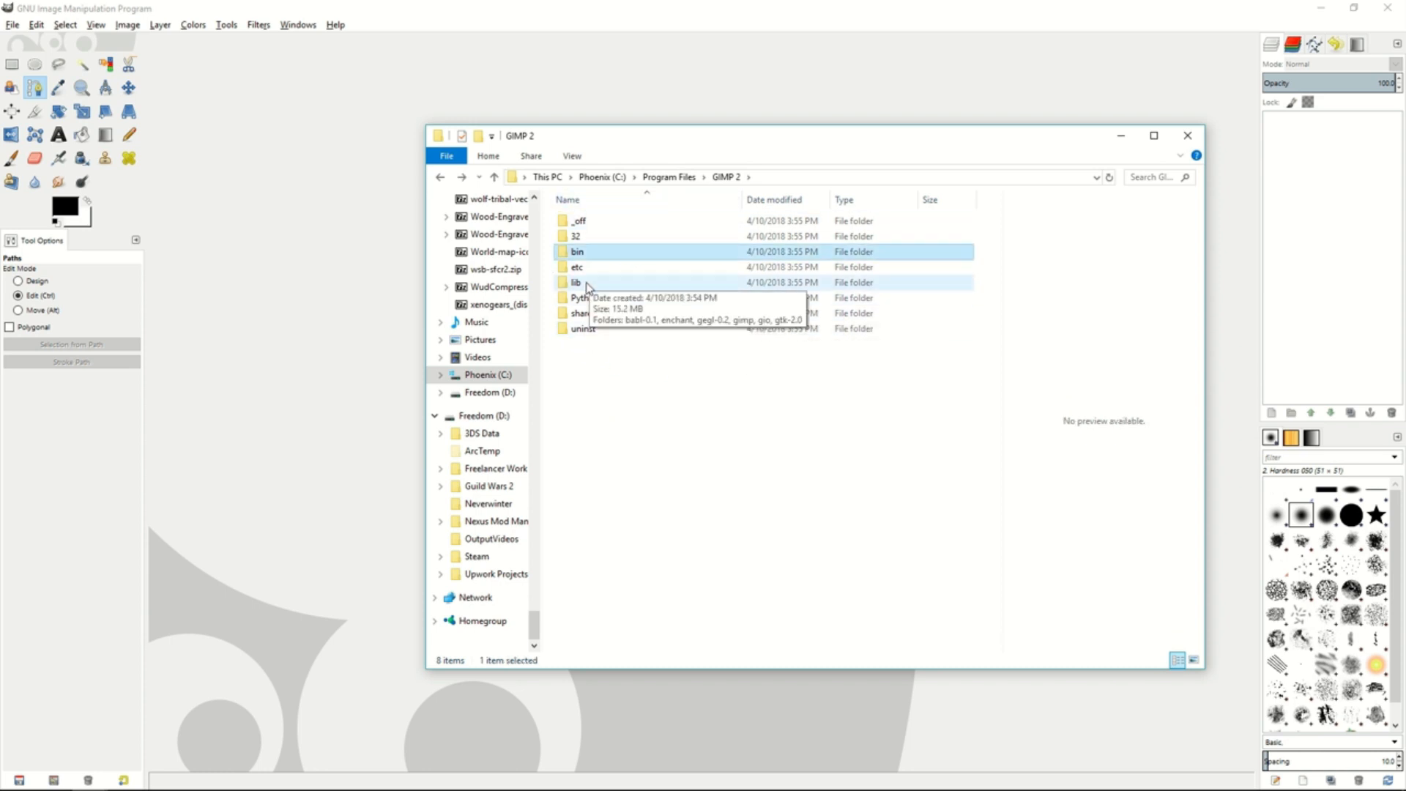
double_click(587, 284)
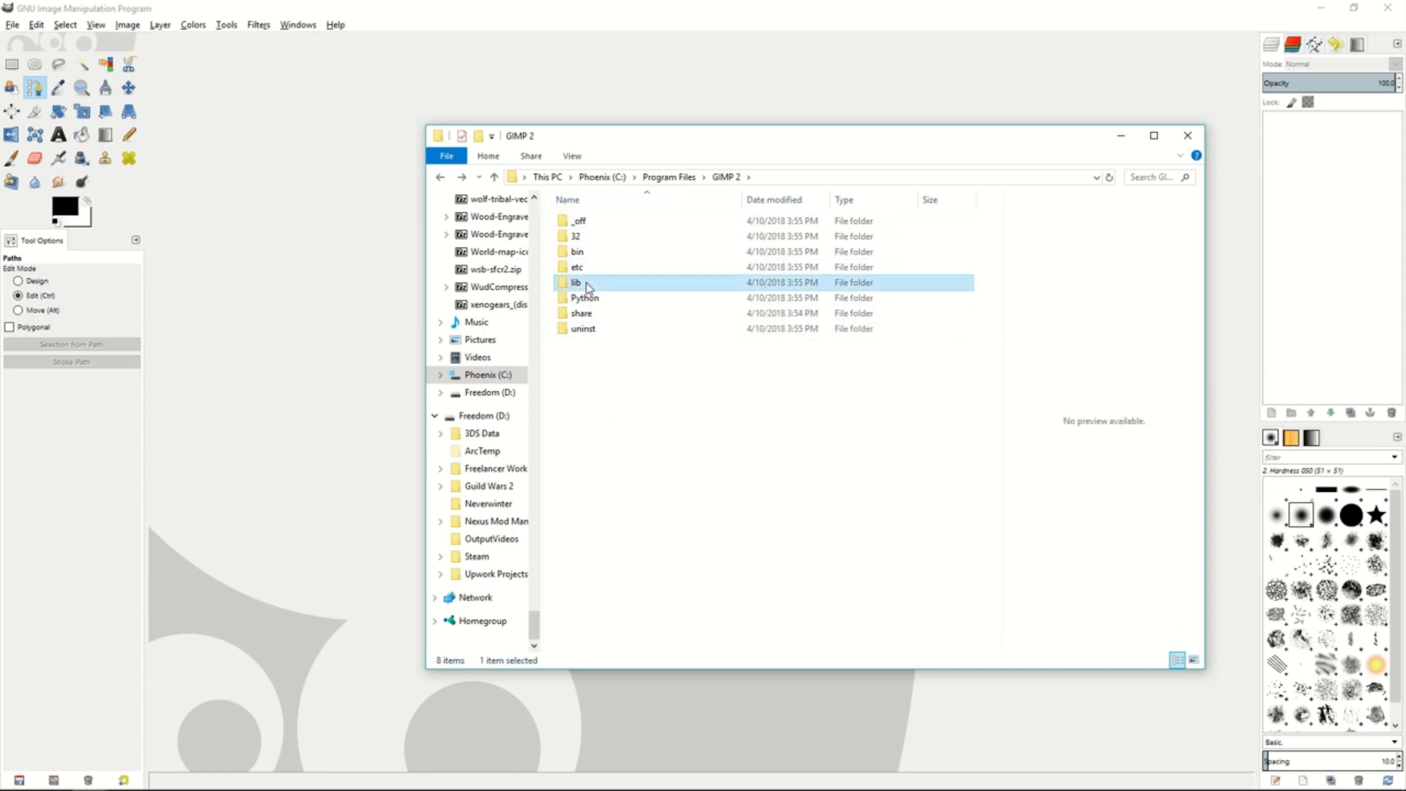
double_click(590, 273)
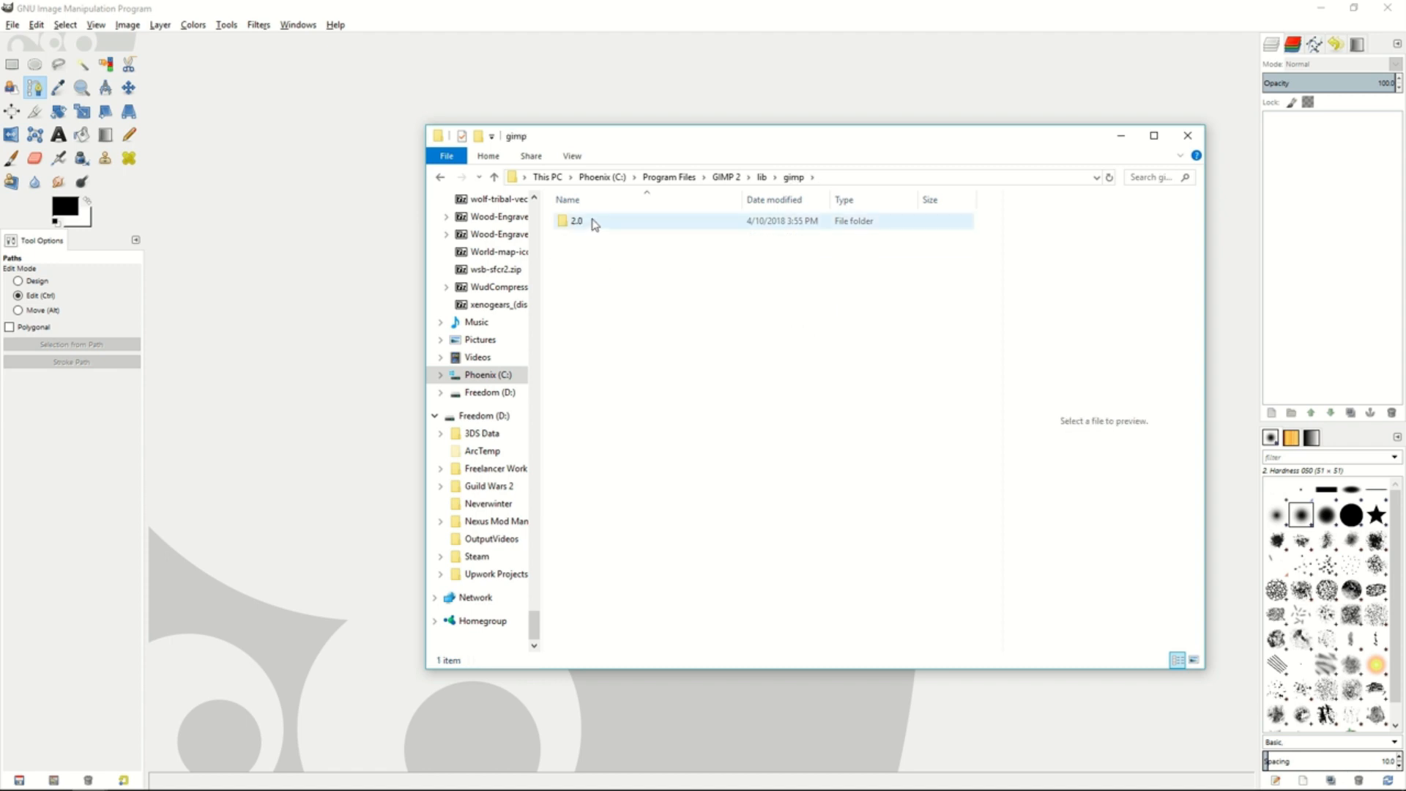
double_click(595, 224)
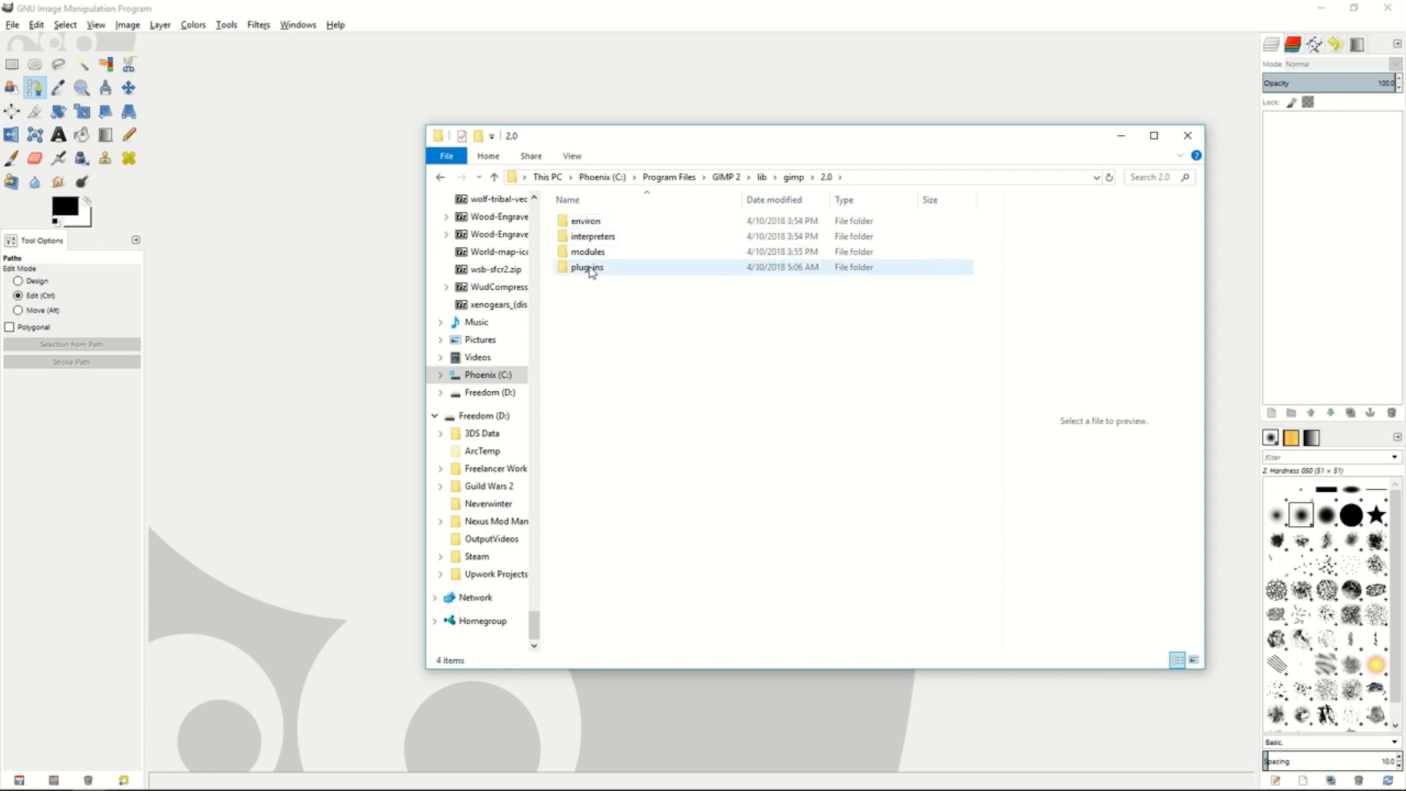
double_click(589, 269)
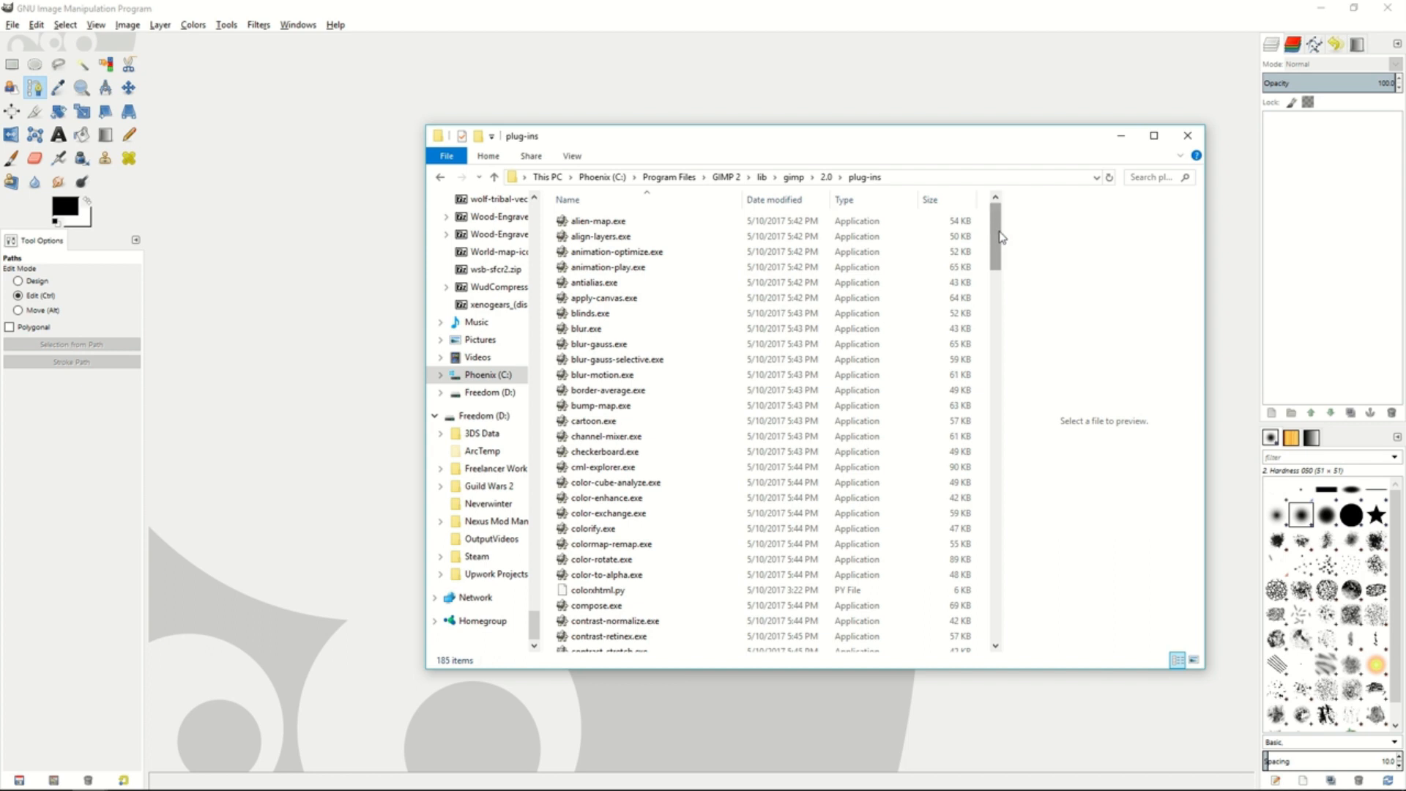
left_click_drag(1001, 236, 994, 610)
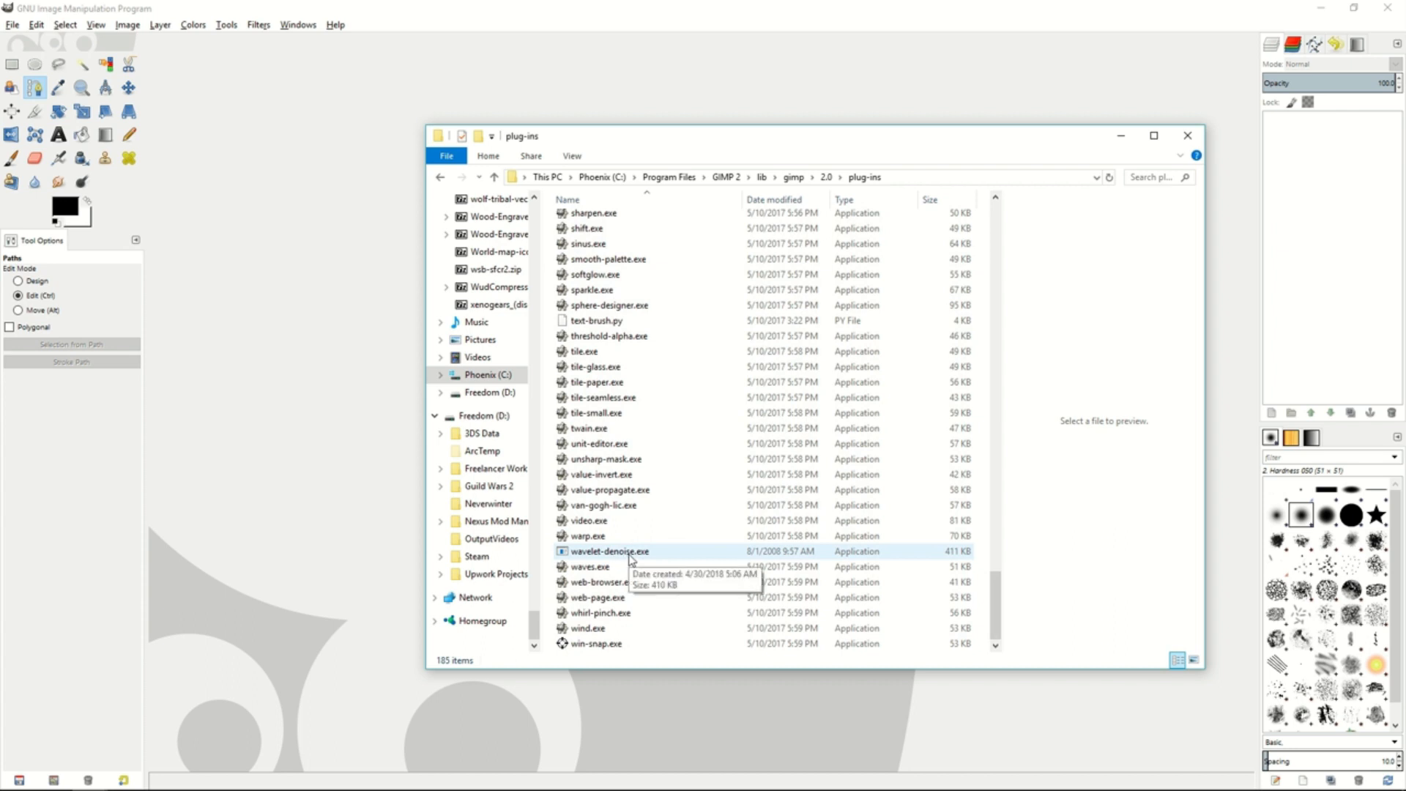
- Go back up to the GIMP 2 folder and open its share\gimp\2.0\scripts subfolder
key("BackSpace")
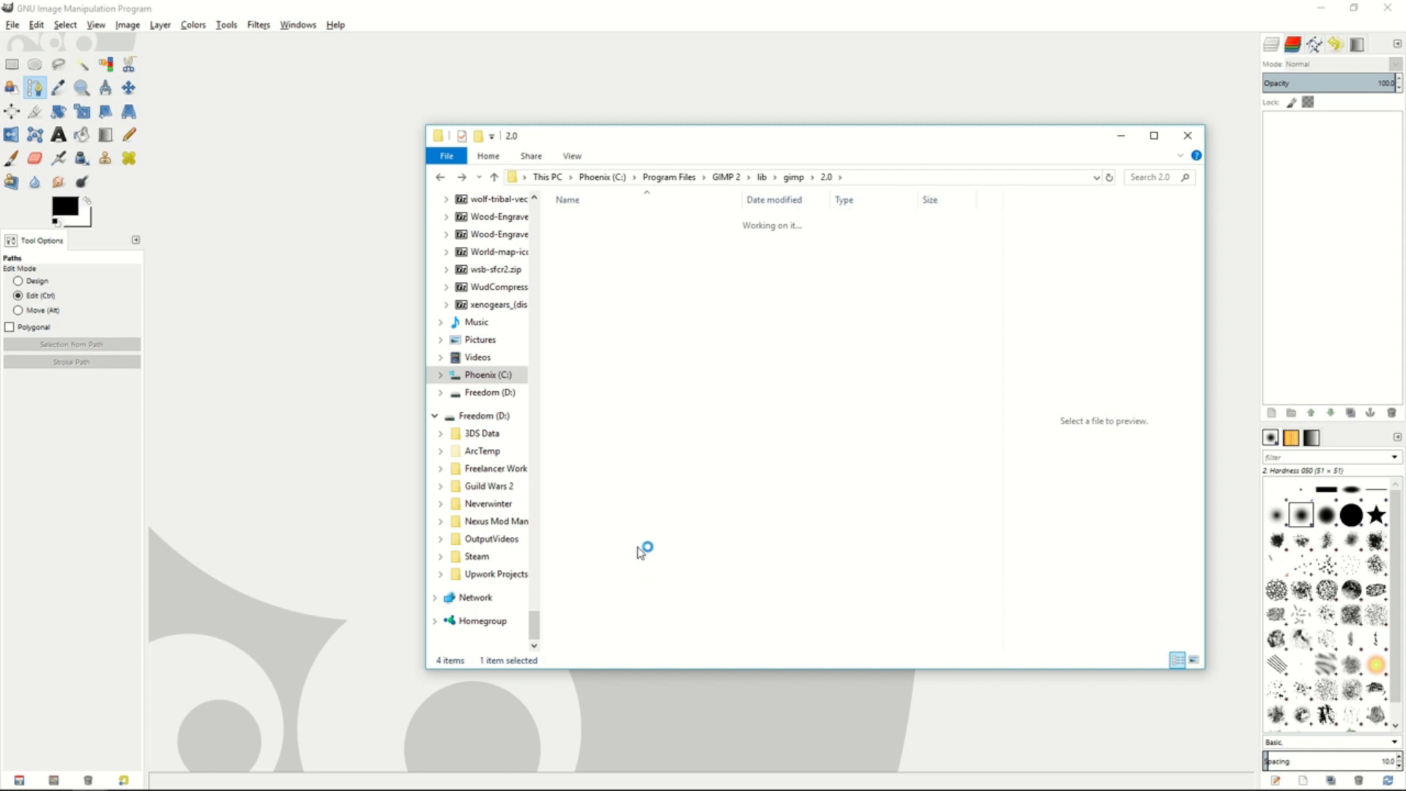
key("BackSpace")
key("BackSpace")
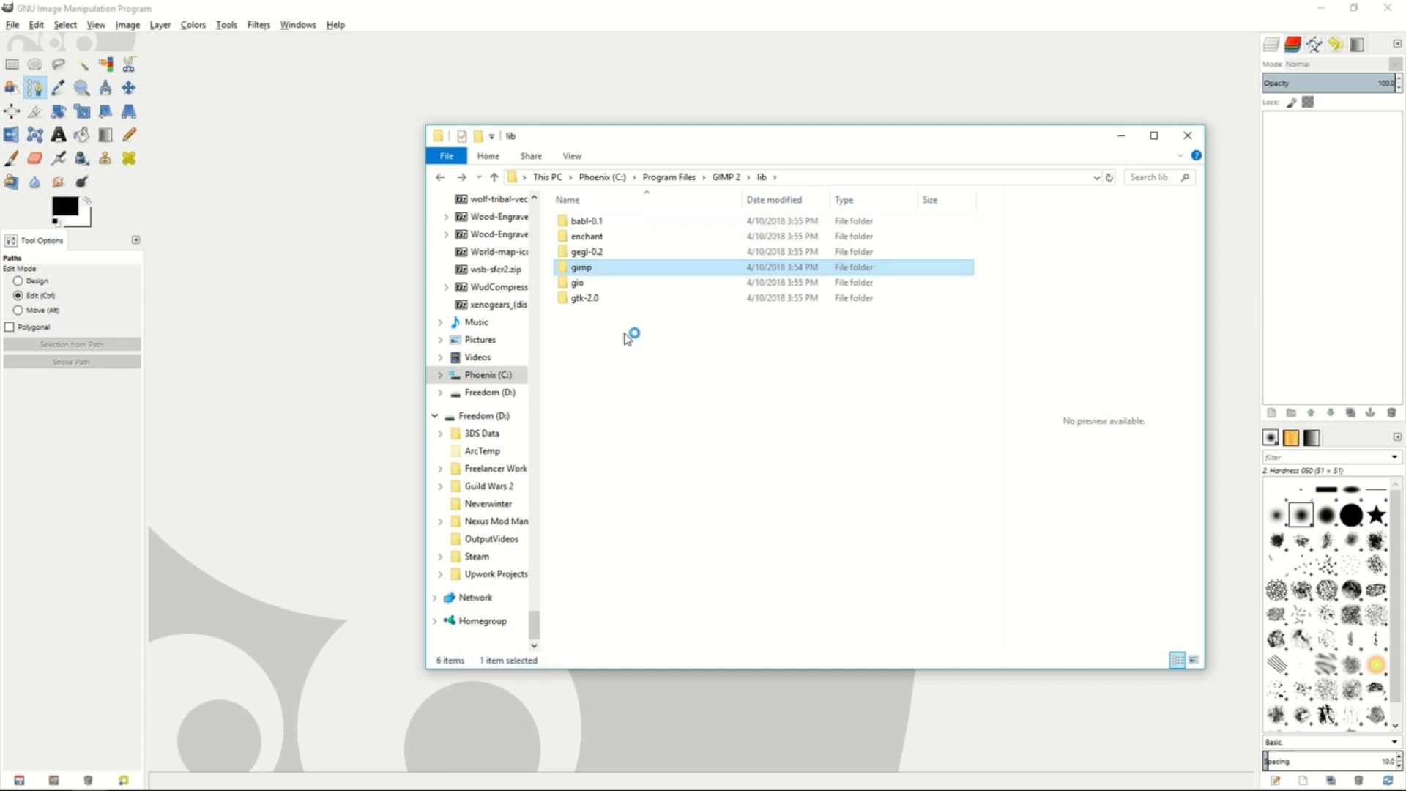
key("BackSpace")
left_click(592, 315)
double_click(591, 315)
left_click(588, 240)
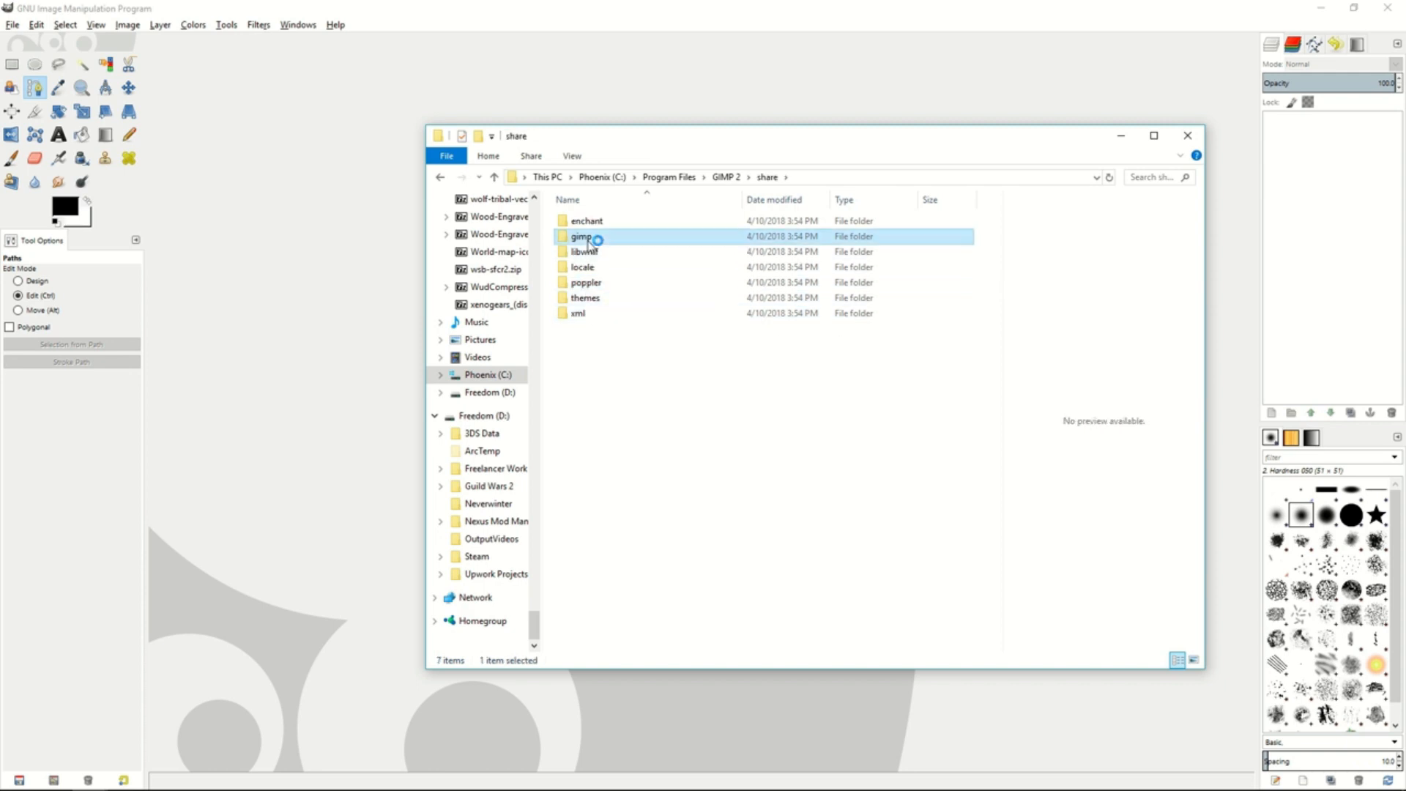
double_click(589, 239)
double_click(592, 222)
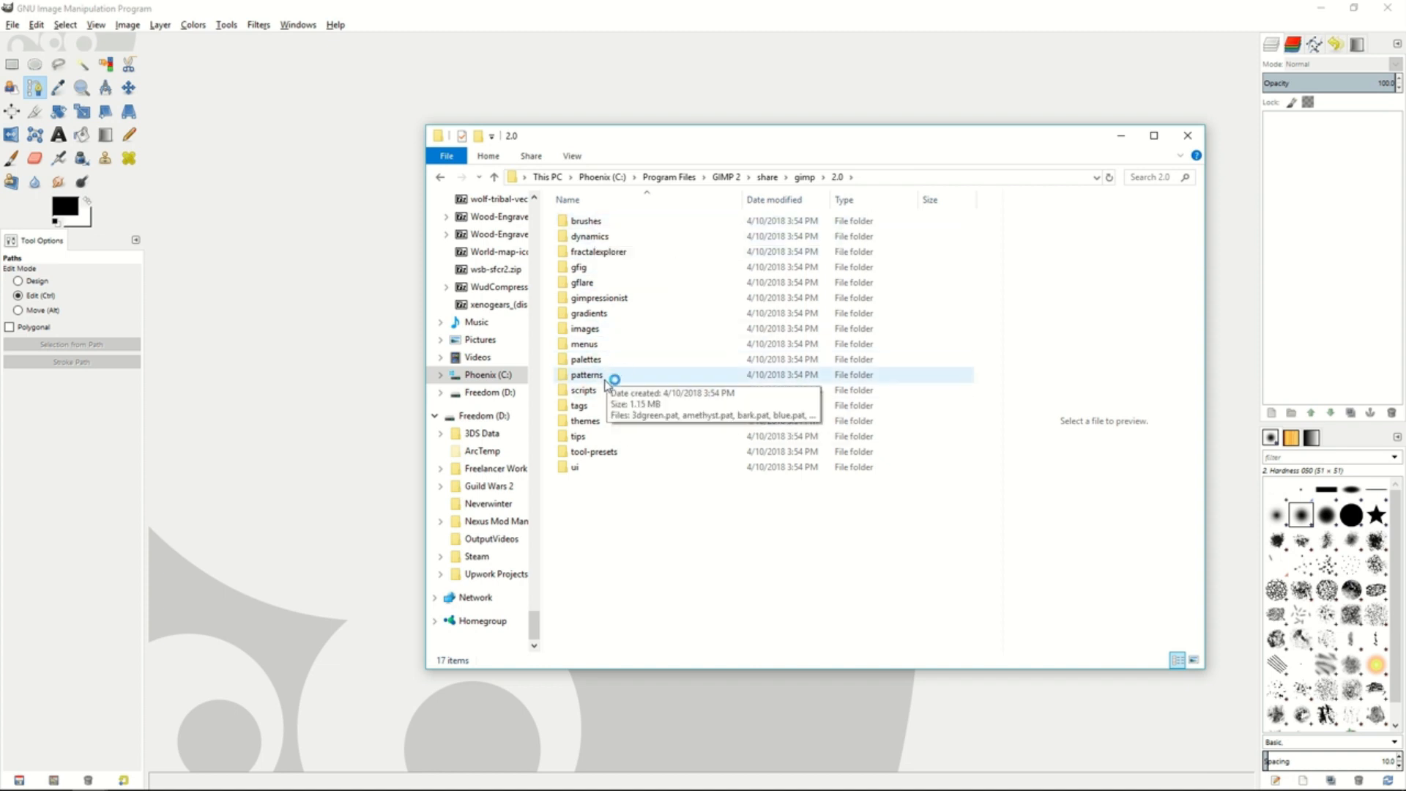
double_click(585, 390)
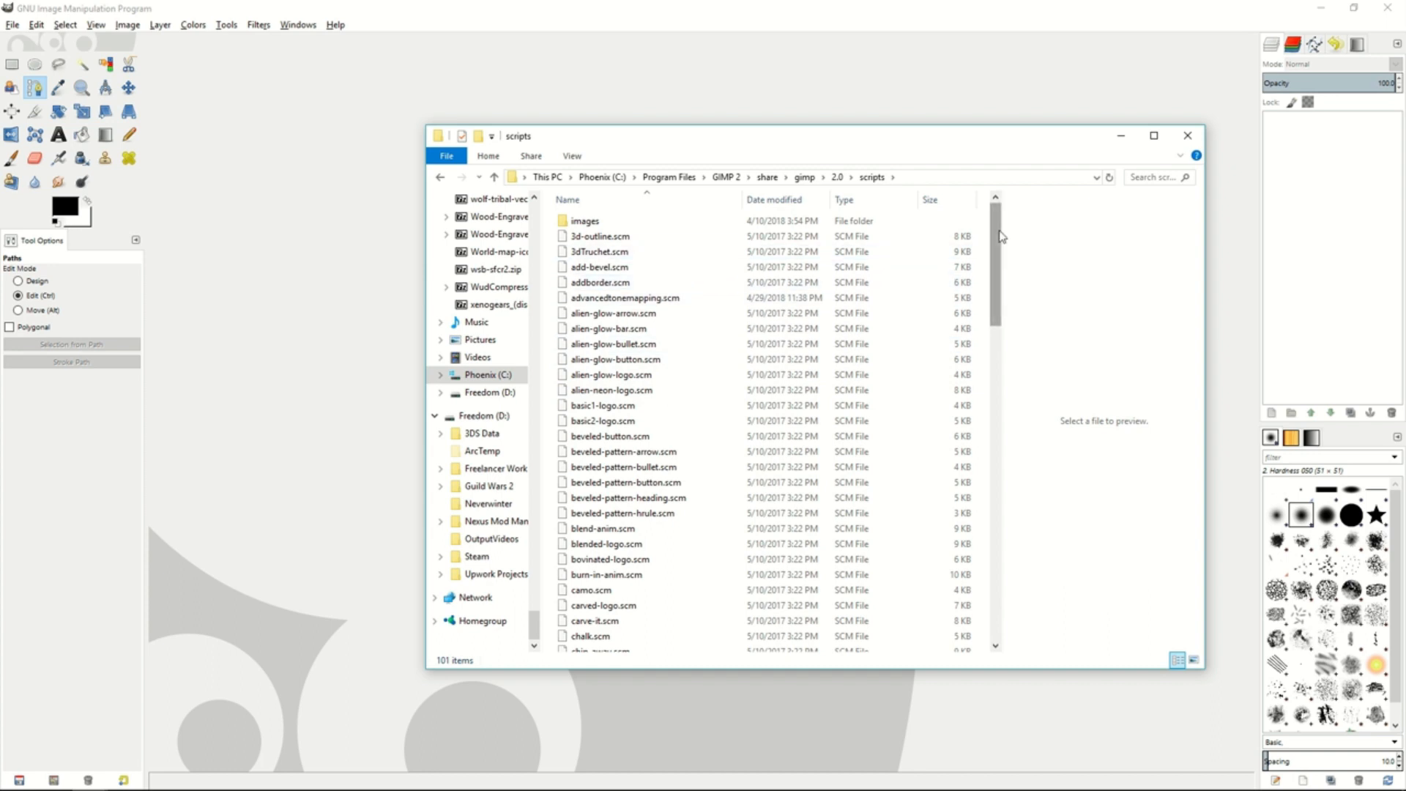
- Look through the scripts folder and select advancedtonemapping.scm
scroll(952, 233, "down", 5)
scroll(888, 251, "up", 5)
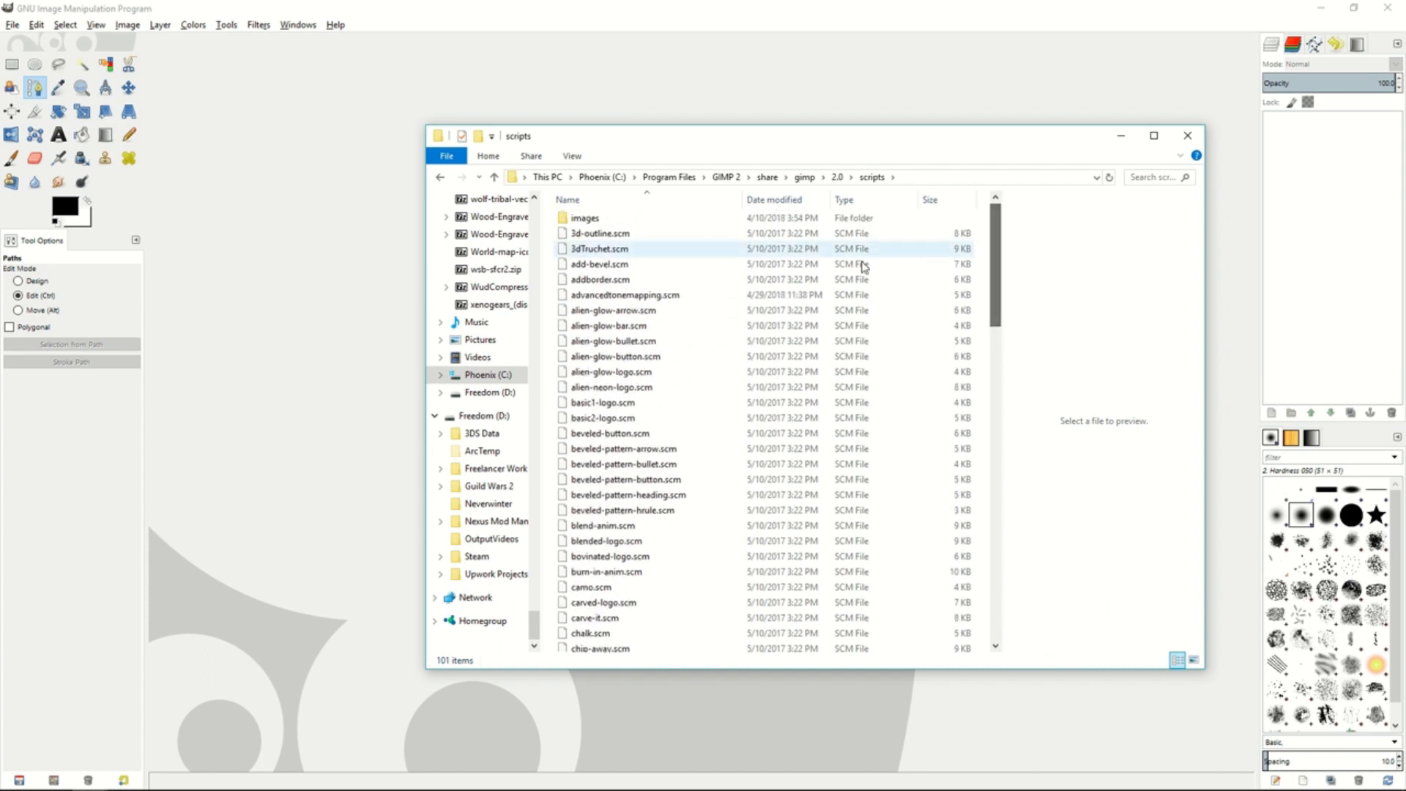
left_click(668, 299)
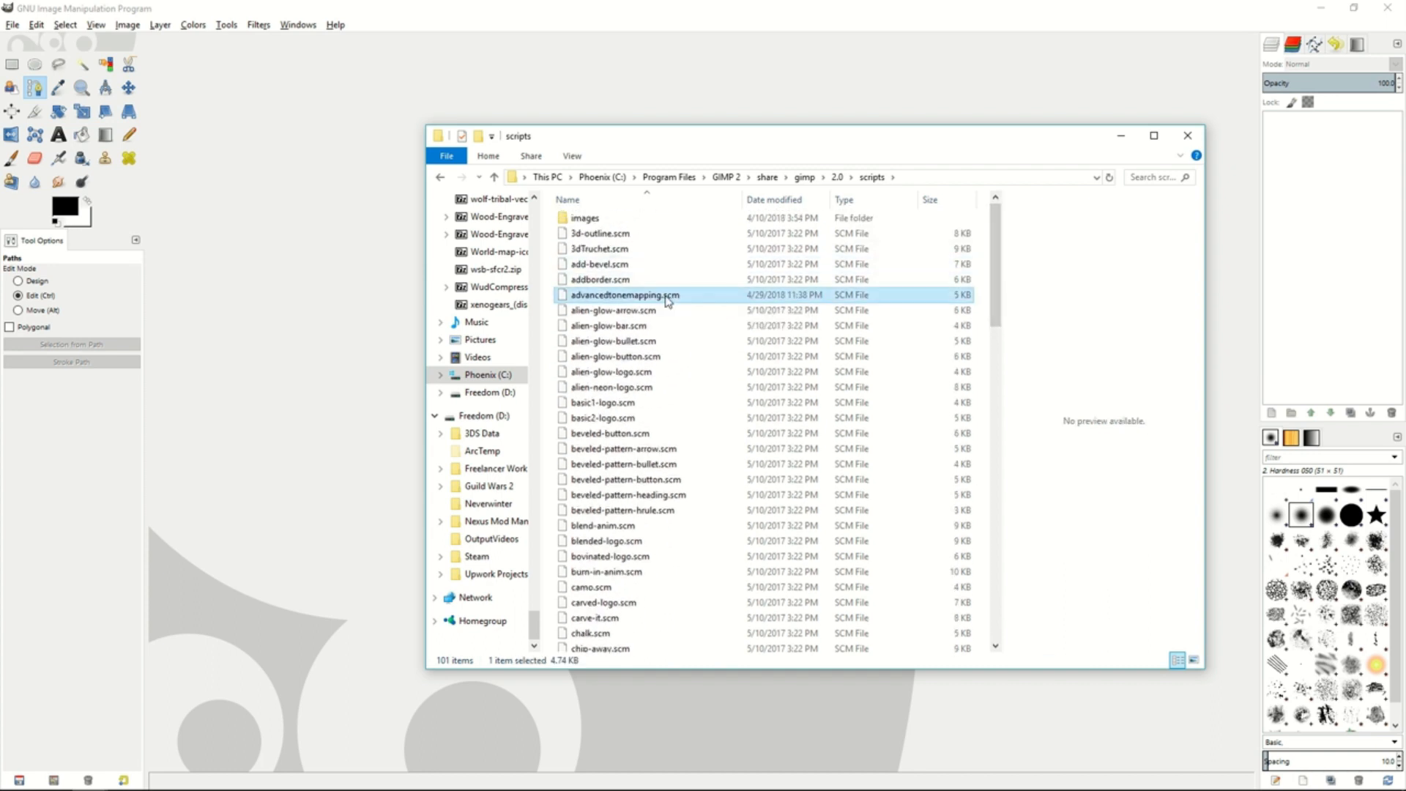